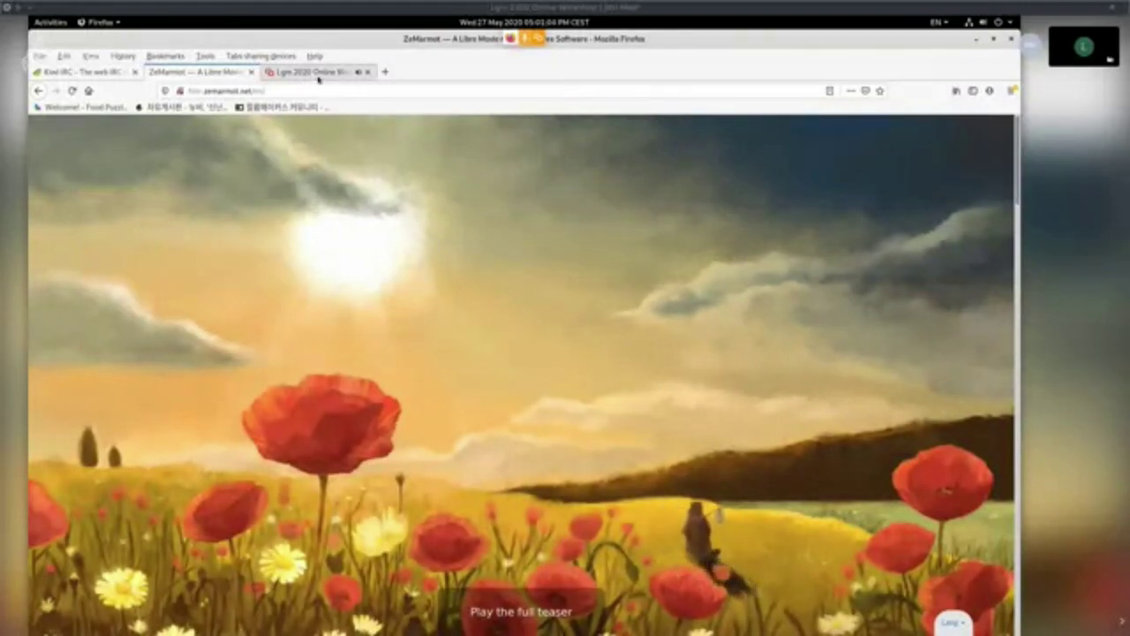
pyautogui.hotkey('alt', 'Tab')
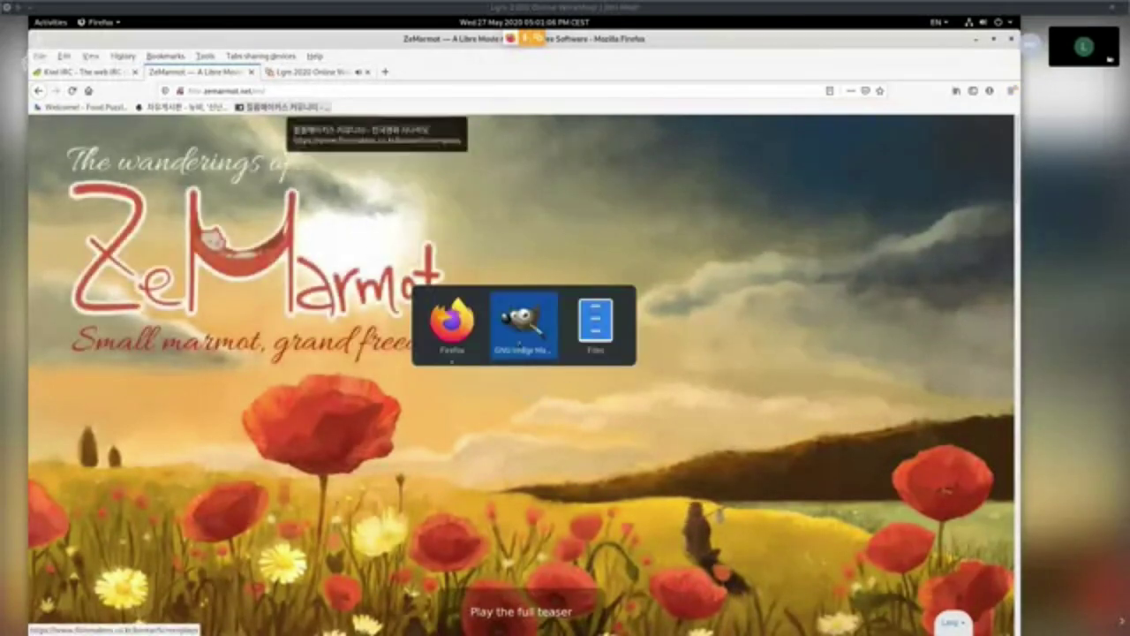
pyautogui.hotkey('alt', 'Tab')
pyautogui.hotkey('alt', 'Tab')
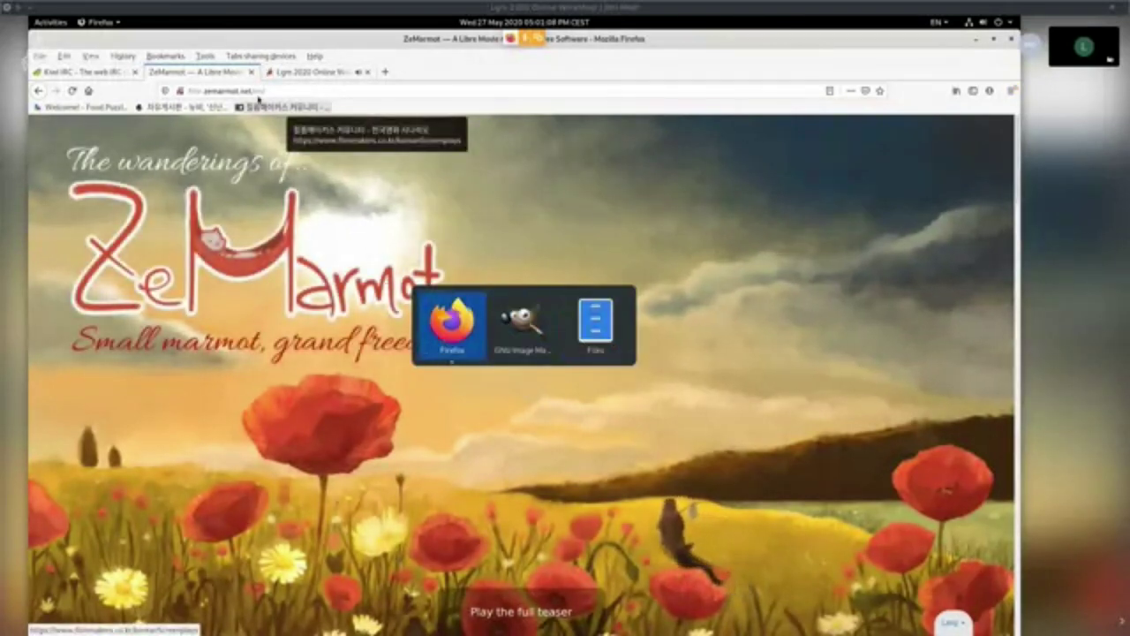
pyautogui.click(292, 73)
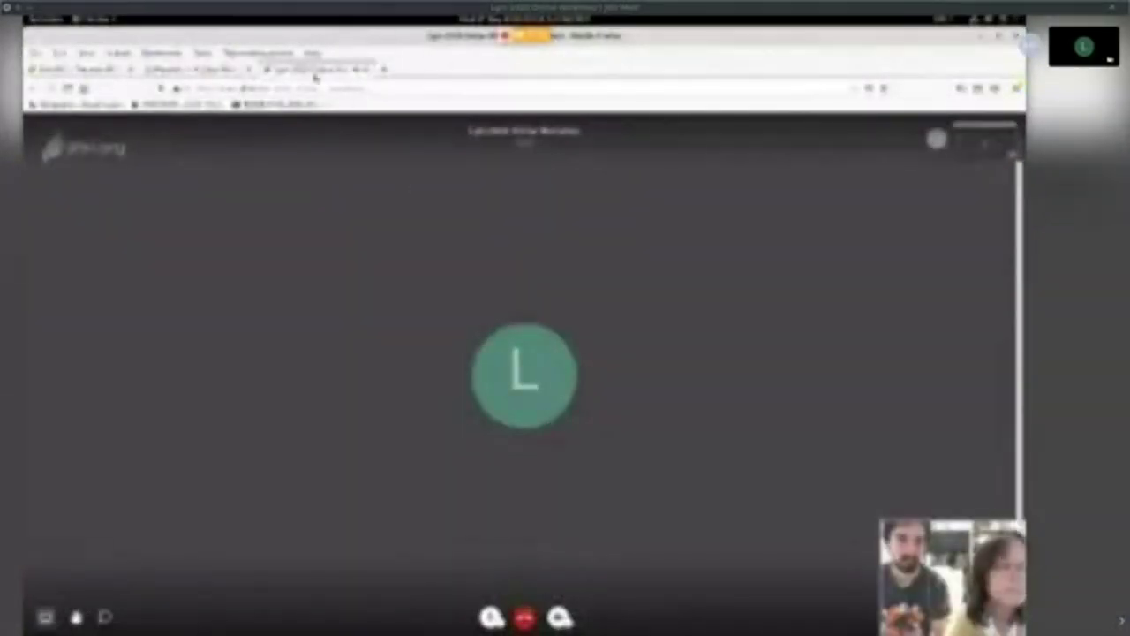
pyautogui.click(199, 69)
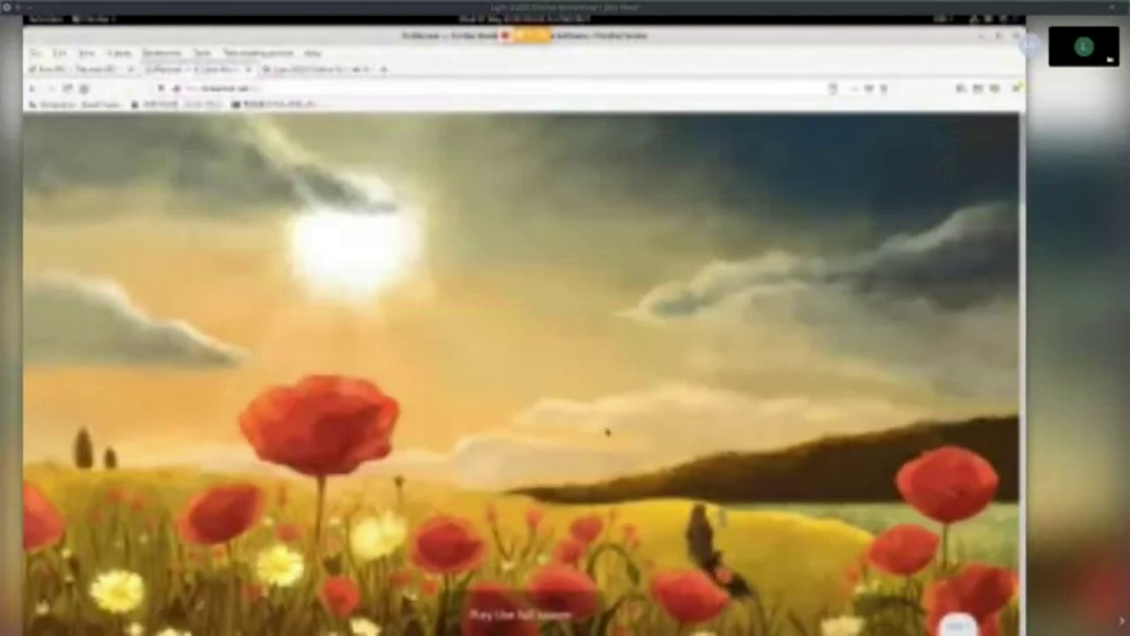
pyautogui.click(316, 70)
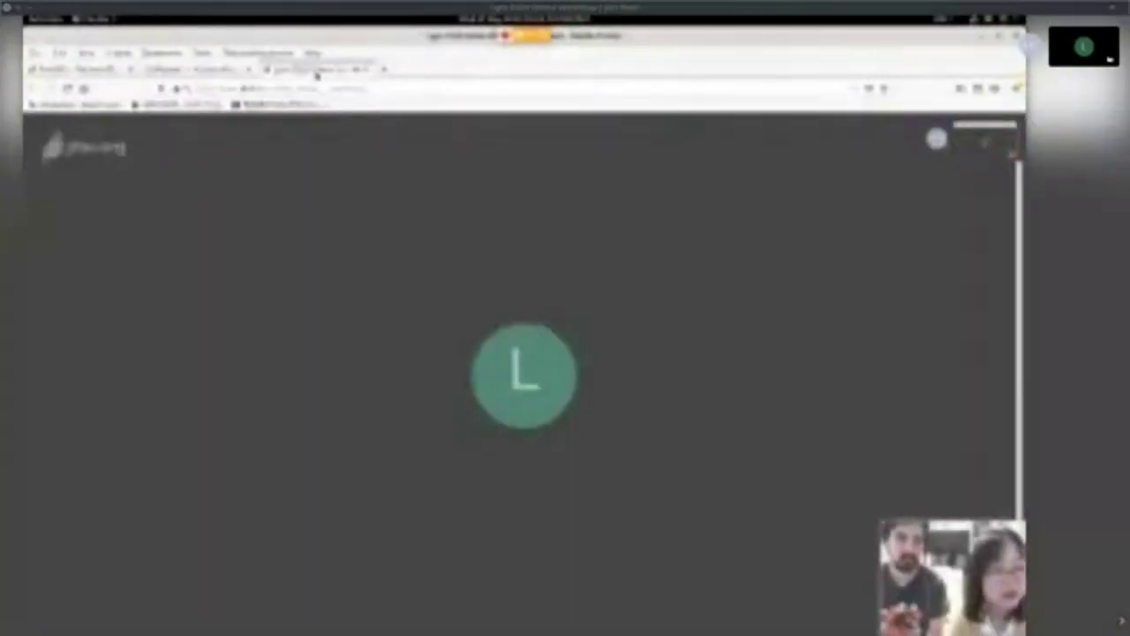
pyautogui.click(209, 69)
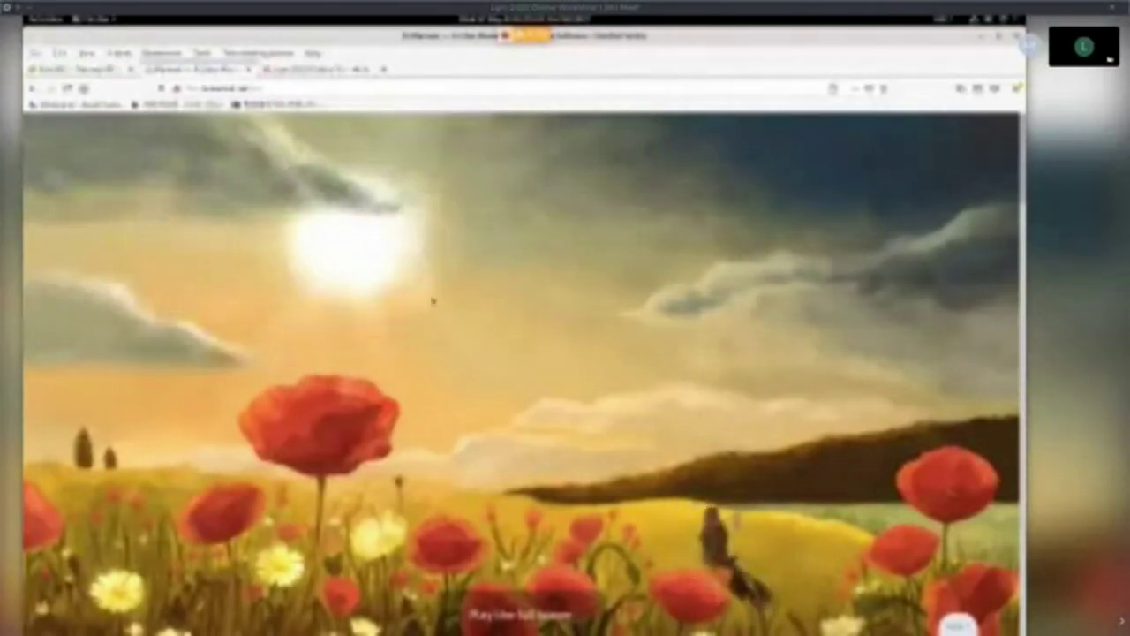
pyautogui.hotkey('alt', 'shift', 'Tab')
pyautogui.hotkey('alt', 'shift', 'Tab')
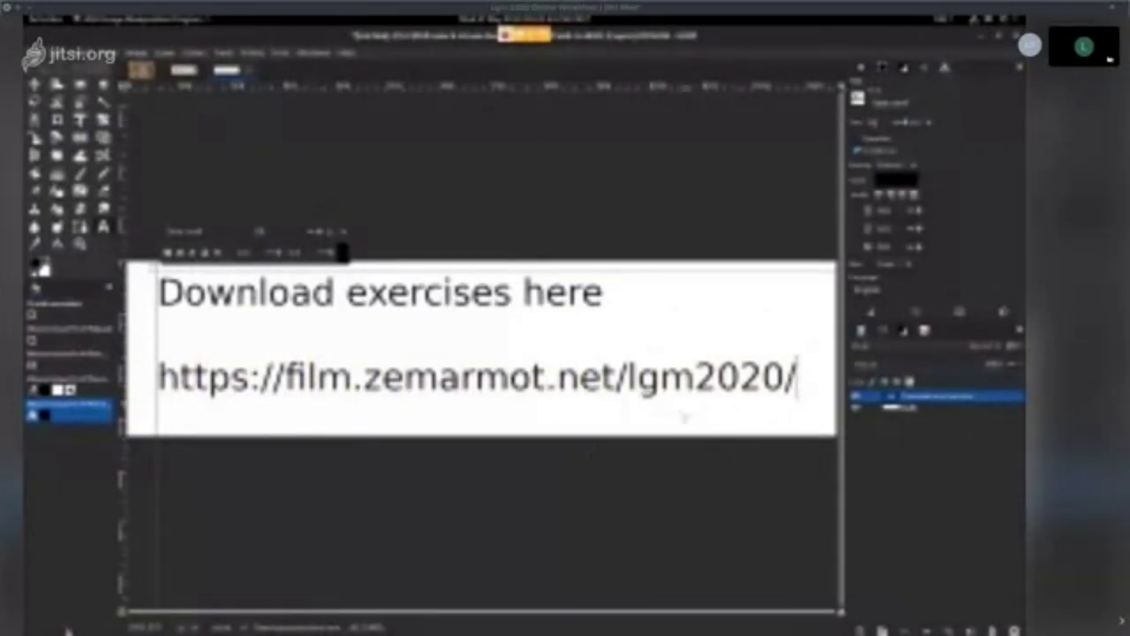
pyautogui.moveTo(807, 389); pyautogui.dragTo(157, 389)
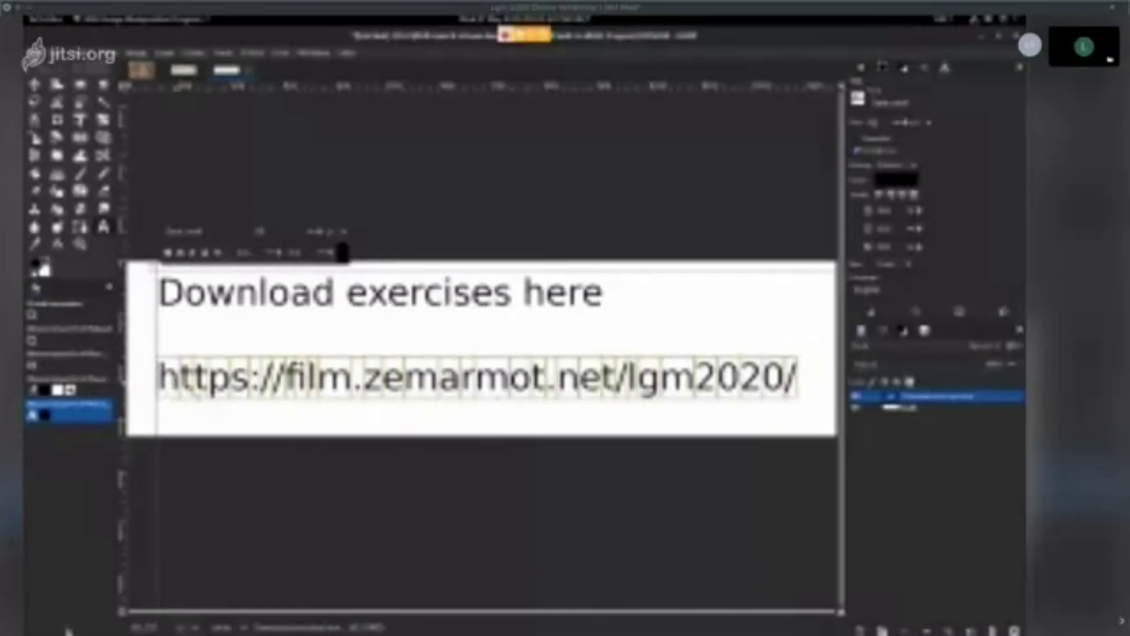
# - Switch to Firefox and post the copied exercise download link in the workshop's IRC chat channel
pyautogui.hotkey('alt', 'Tab')
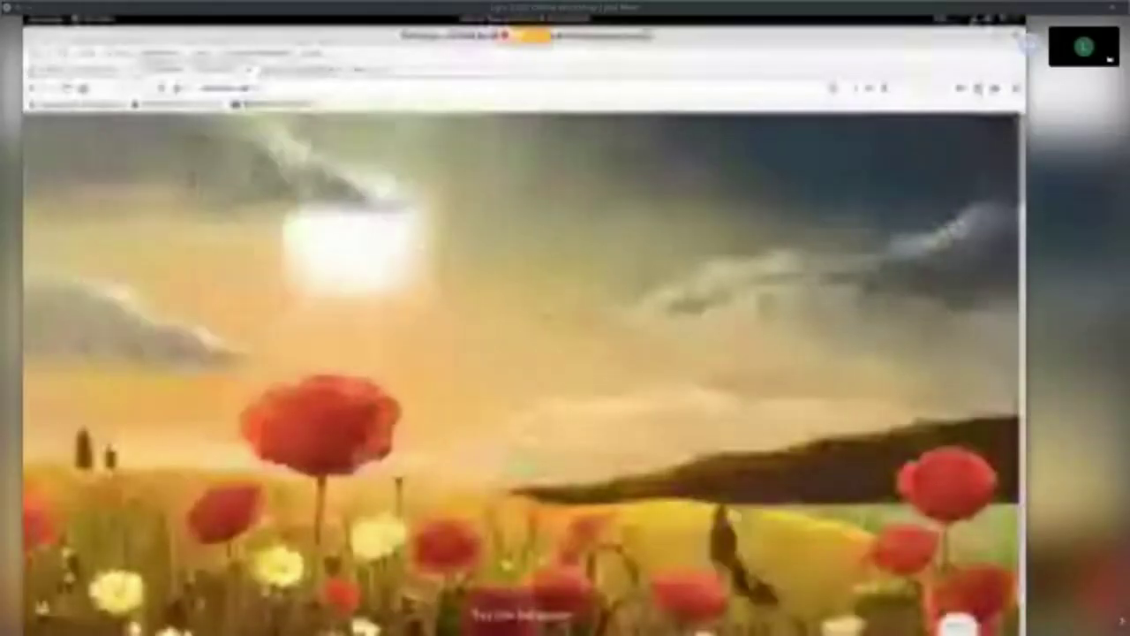
pyautogui.click(315, 70)
pyautogui.click(167, 70)
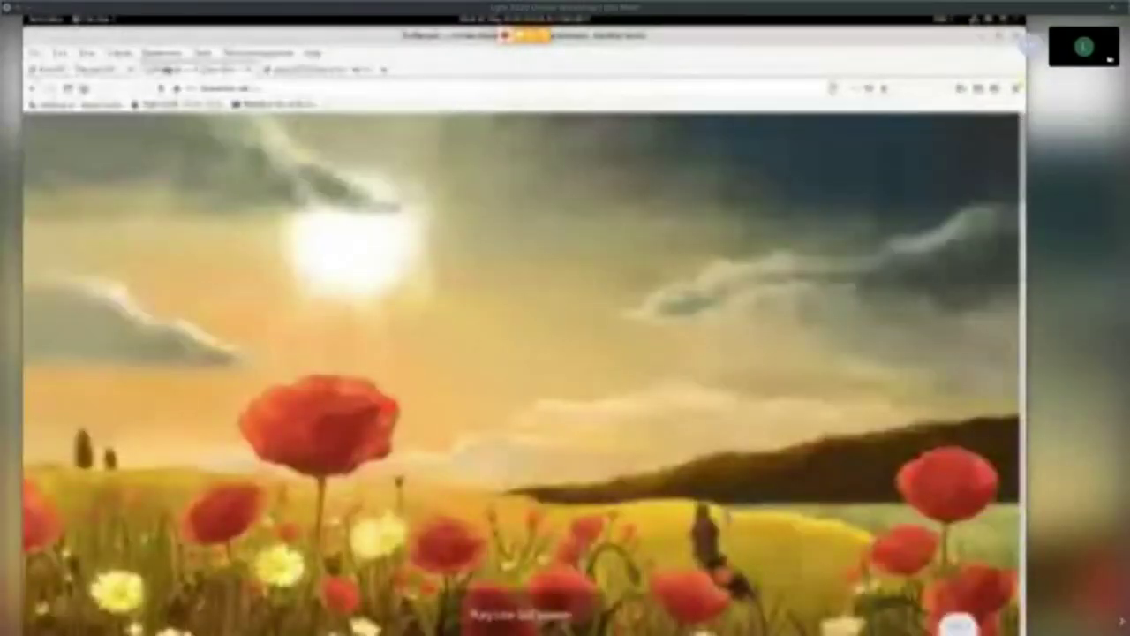
pyautogui.click(80, 69)
pyautogui.click(351, 624)
pyautogui.hotkey('ctrl', 'v')
pyautogui.press('Return')
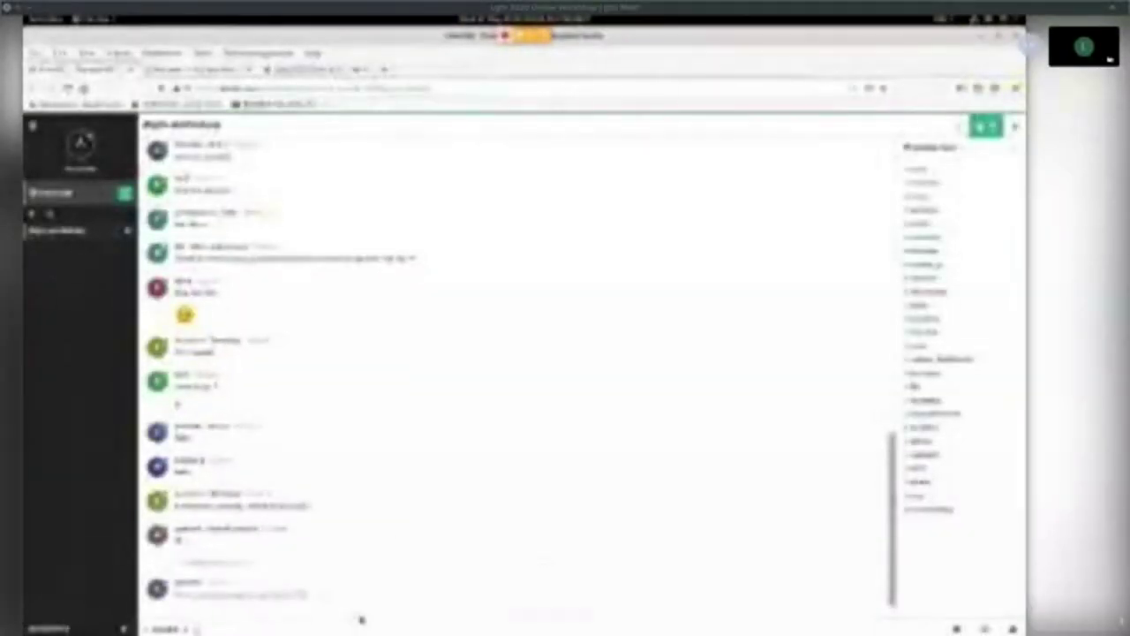
# - Switch to GIMP, look over the fresco and dolphin exercise images, and duplicate the layer of the église de Nerezi fresco
pyautogui.hotkey('alt', 'Tab')
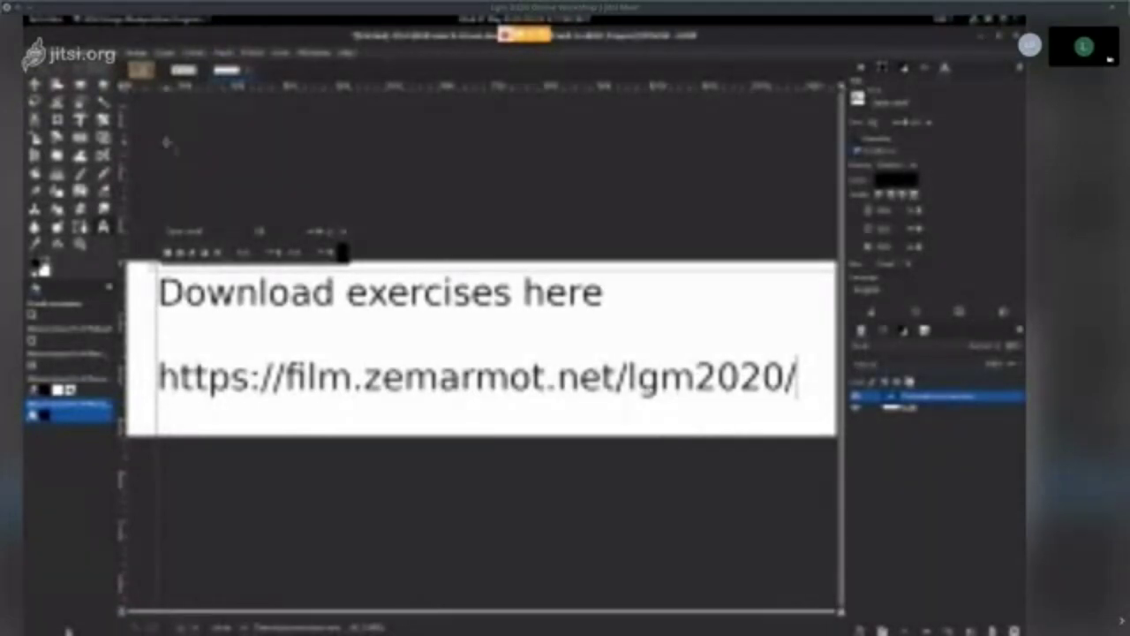
pyautogui.click(149, 71)
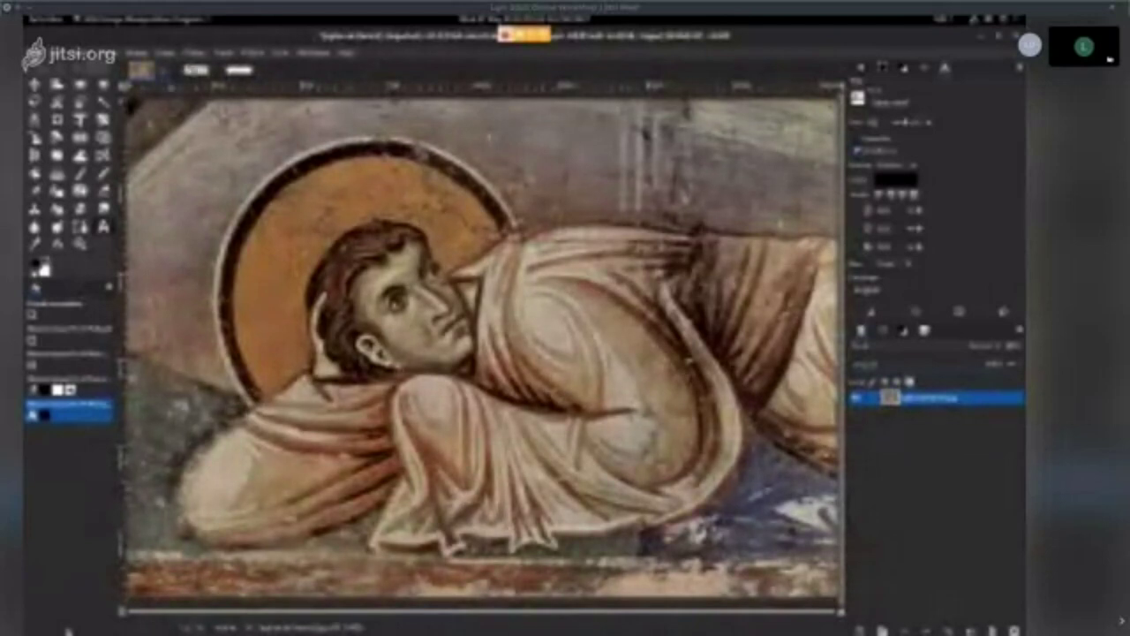
pyautogui.click(196, 71)
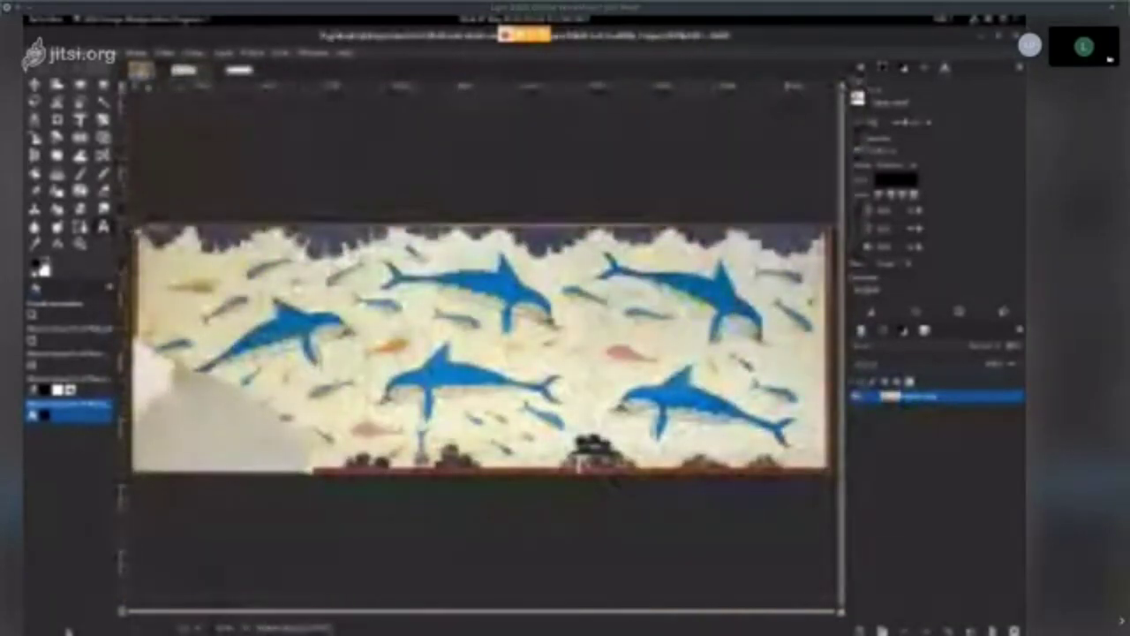
pyautogui.hotkey('alt', '1')
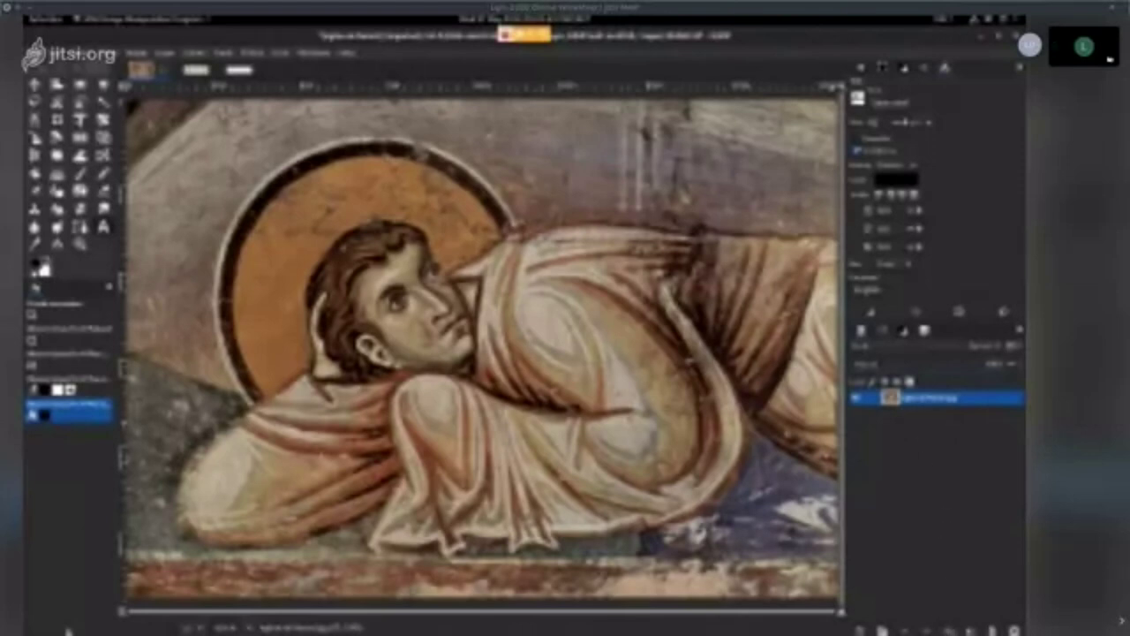
pyautogui.hotkey('shift', 'ctrl', 'd')
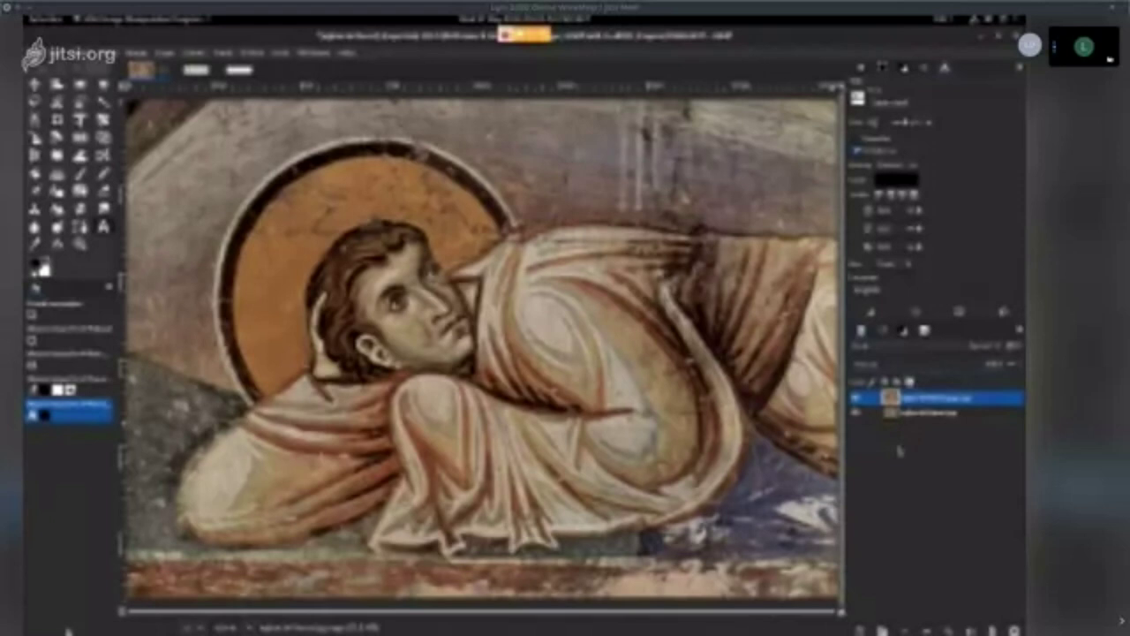
# - Frame the figure's head and halo on the duplicated fresco layer and activate the Clone tool
pyautogui.press('-')
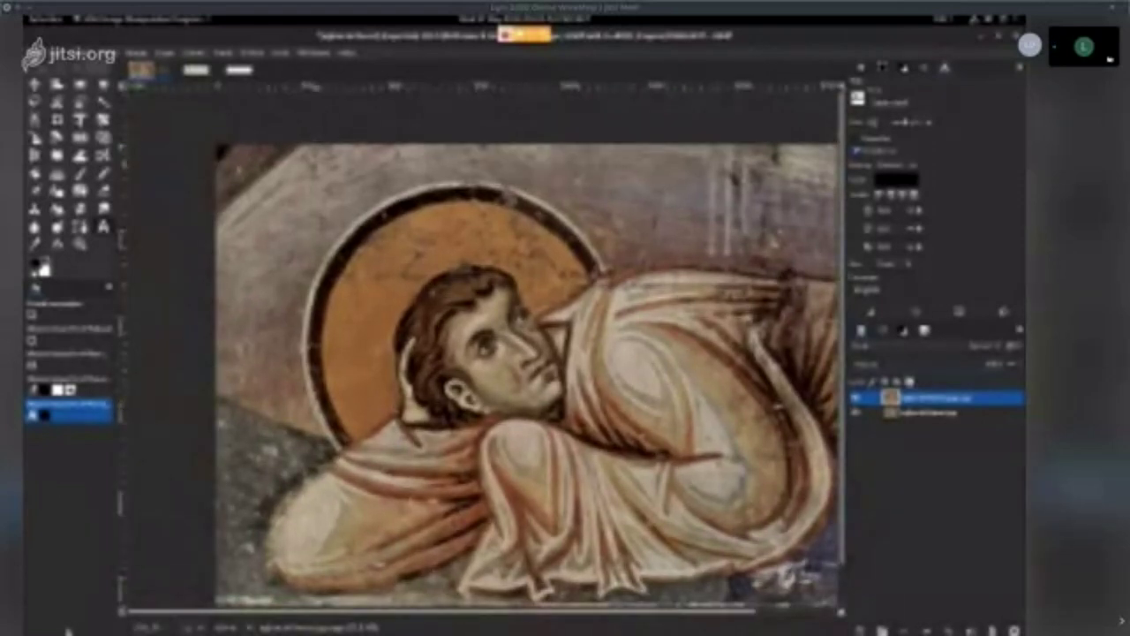
pyautogui.press('+')
pyautogui.press('+')
pyautogui.press('+')
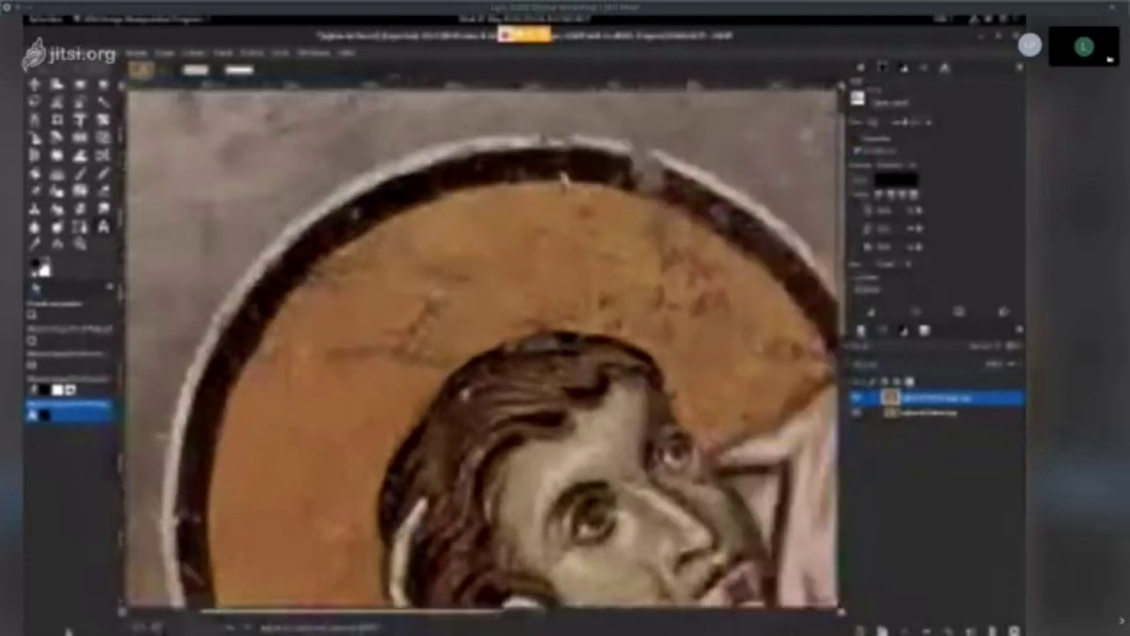
pyautogui.moveTo(565, 179); pyautogui.dragTo(436, 91)
pyautogui.press('-')
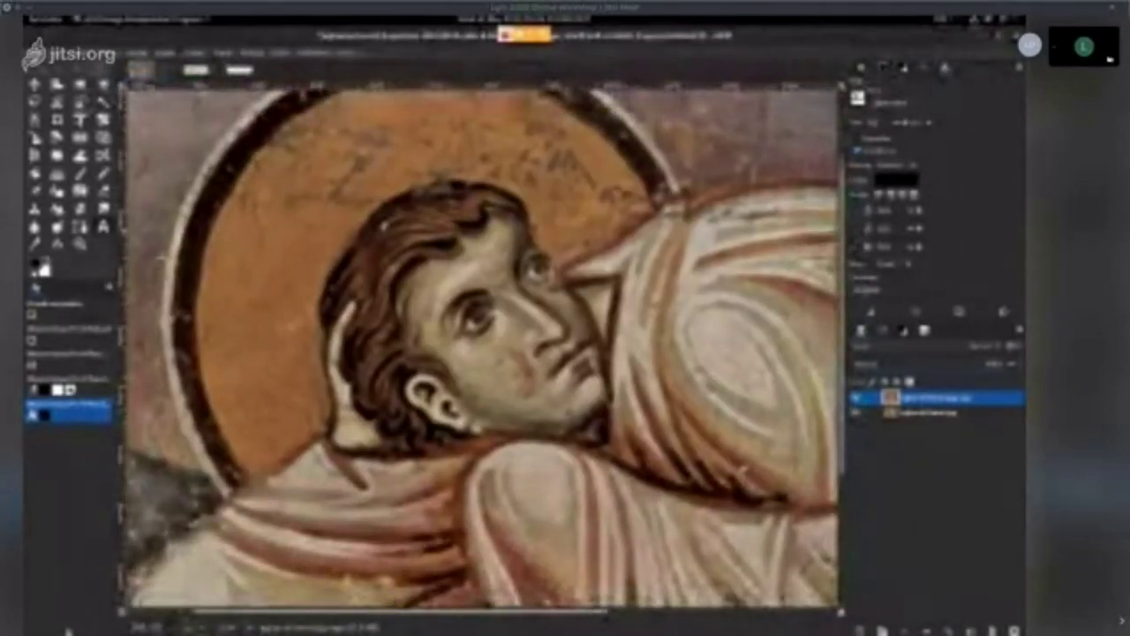
pyautogui.press('c')
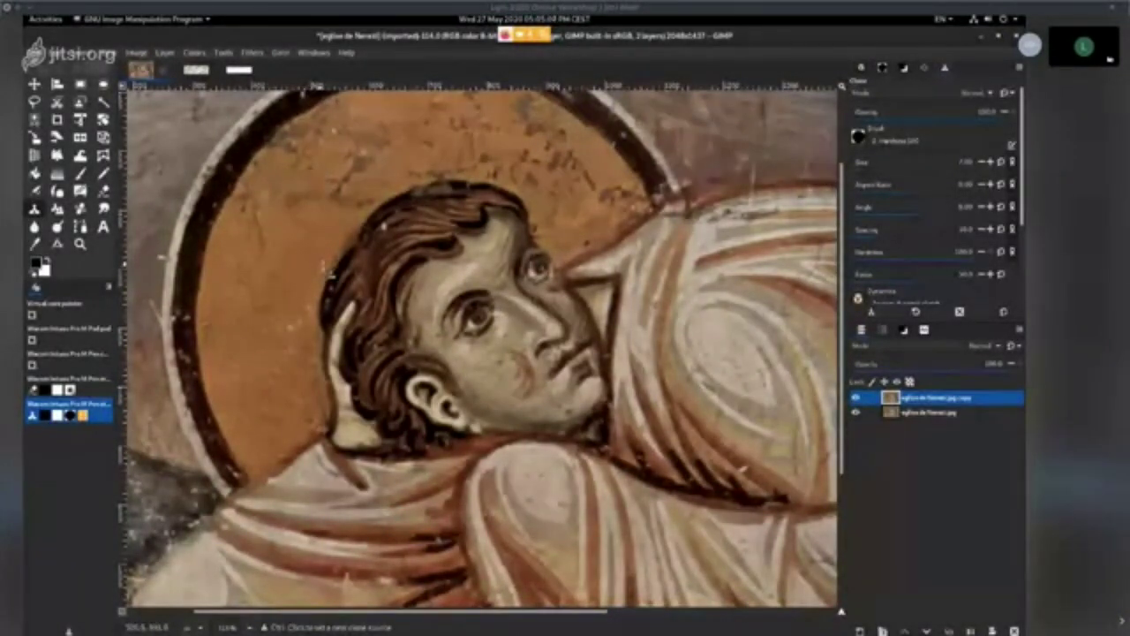
# - Open the input device configuration and inspect the Wacom Intuos Pro M Pen stylus, eraser and cursor entries
pyautogui.click(62, 53)
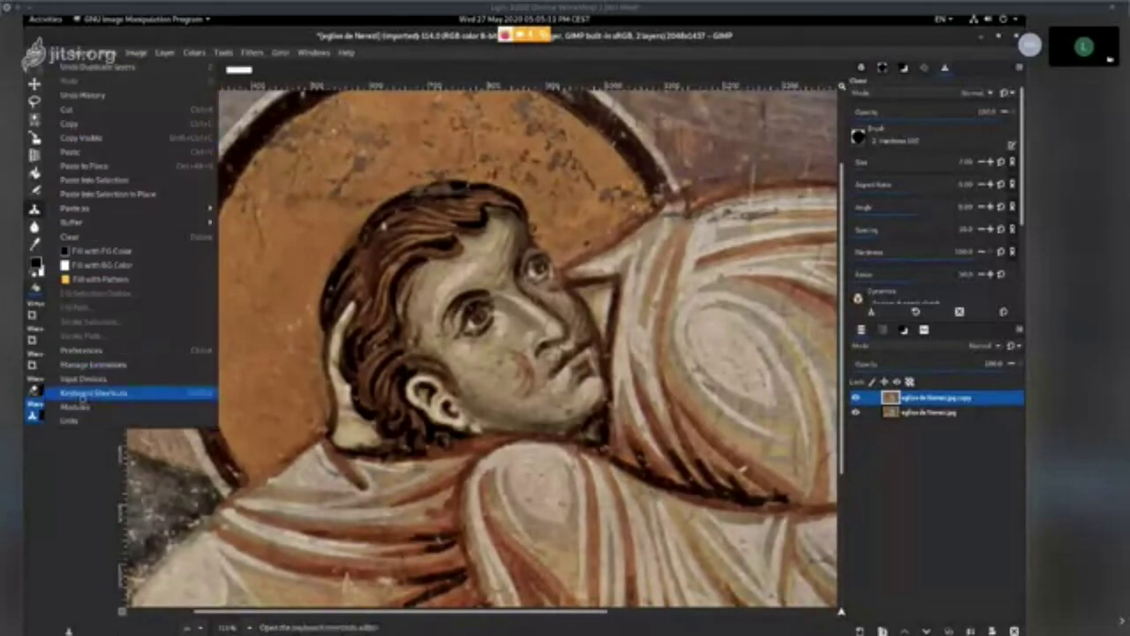
pyautogui.click(90, 379)
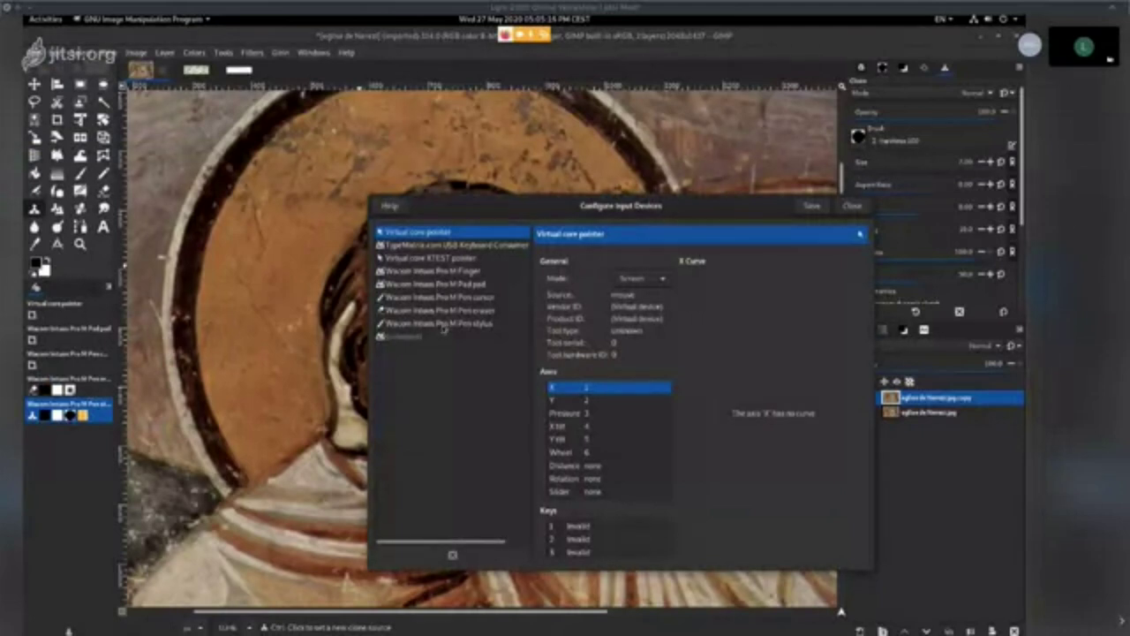
pyautogui.click(443, 324)
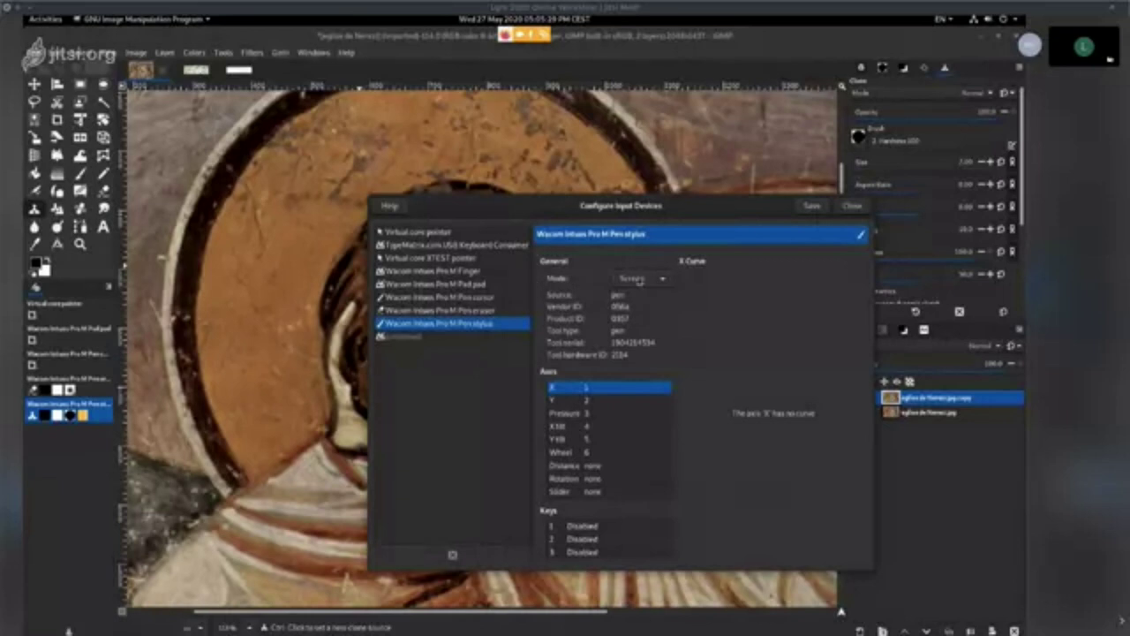
pyautogui.click(520, 309)
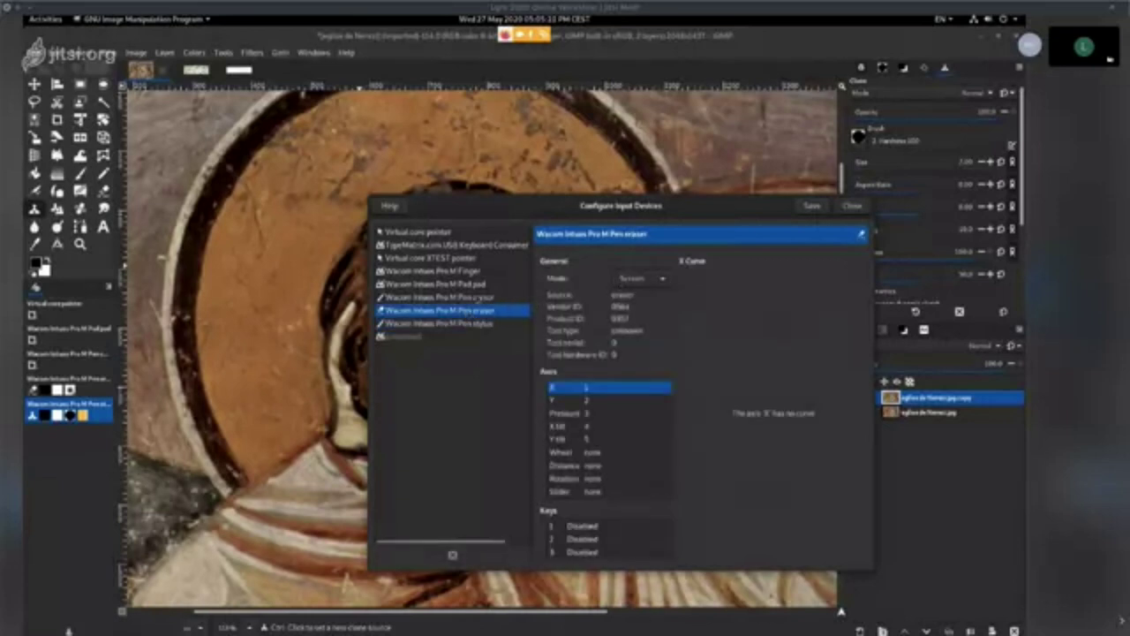
pyautogui.click(486, 295)
pyautogui.click(484, 324)
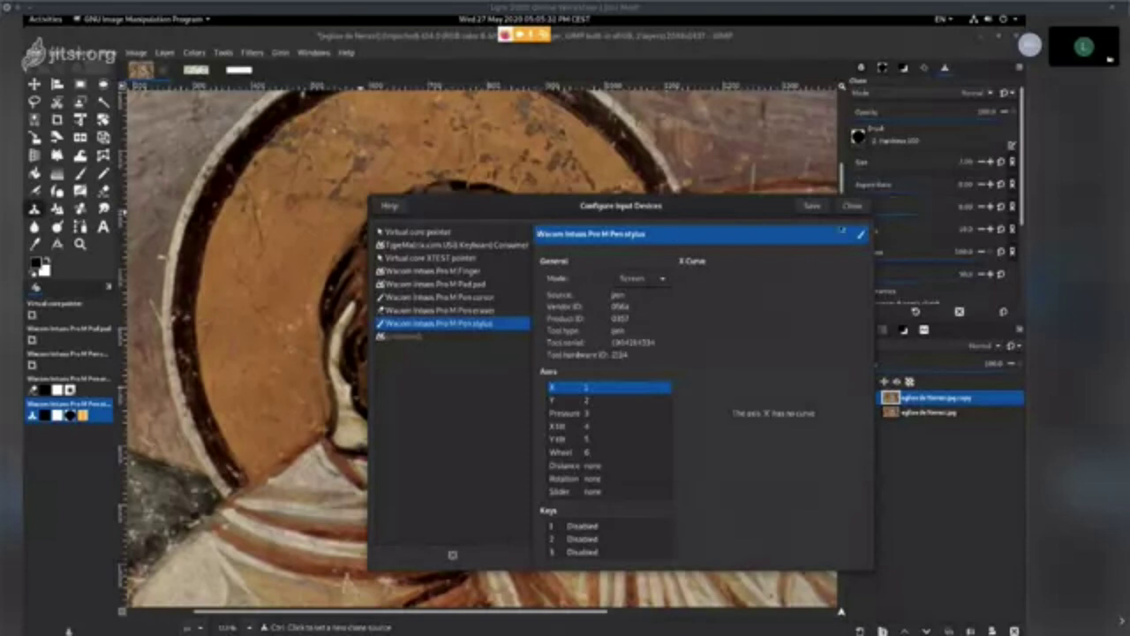
# - Set the Wacom pen stylus mode to Disabled, restore it to Screen and close the input device configuration
pyautogui.click(643, 279)
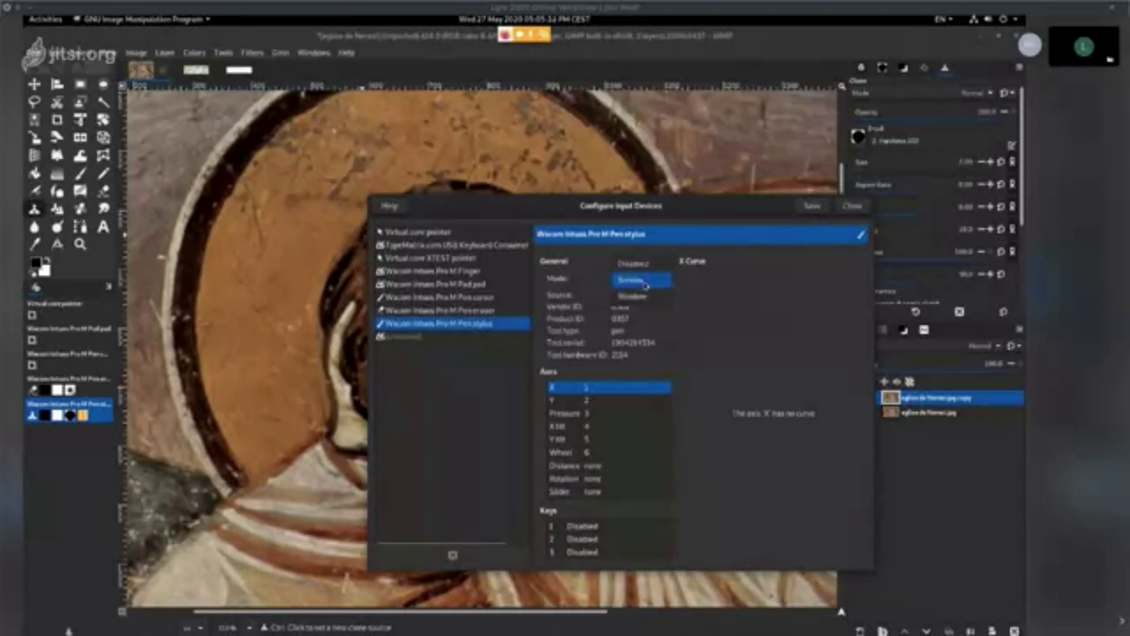
pyautogui.click(632, 263)
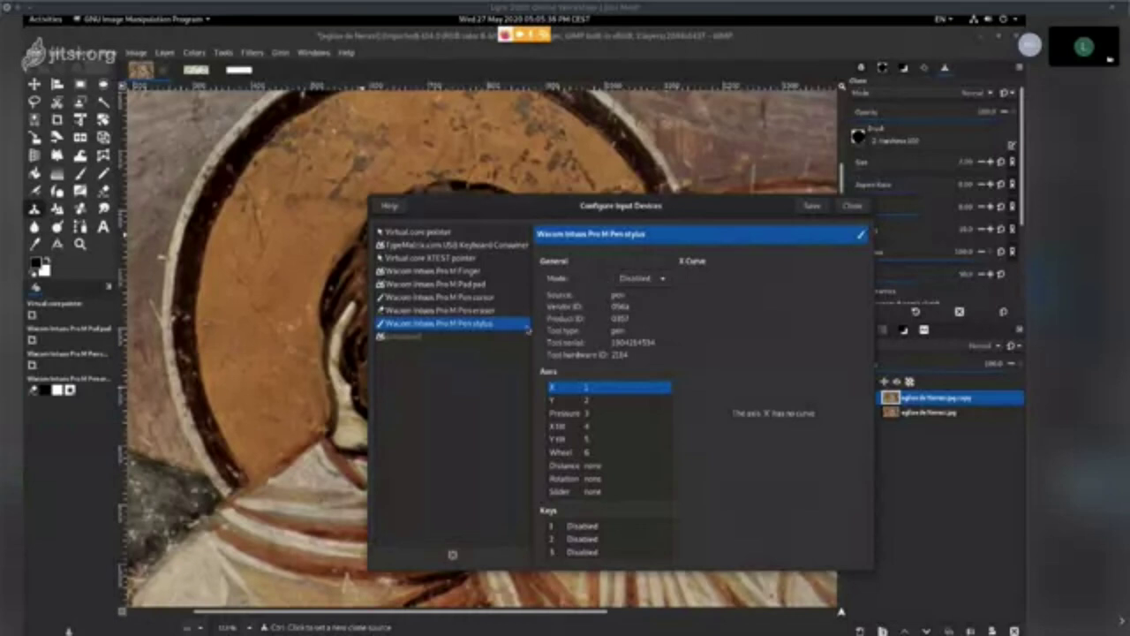
pyautogui.click(661, 284)
pyautogui.click(658, 292)
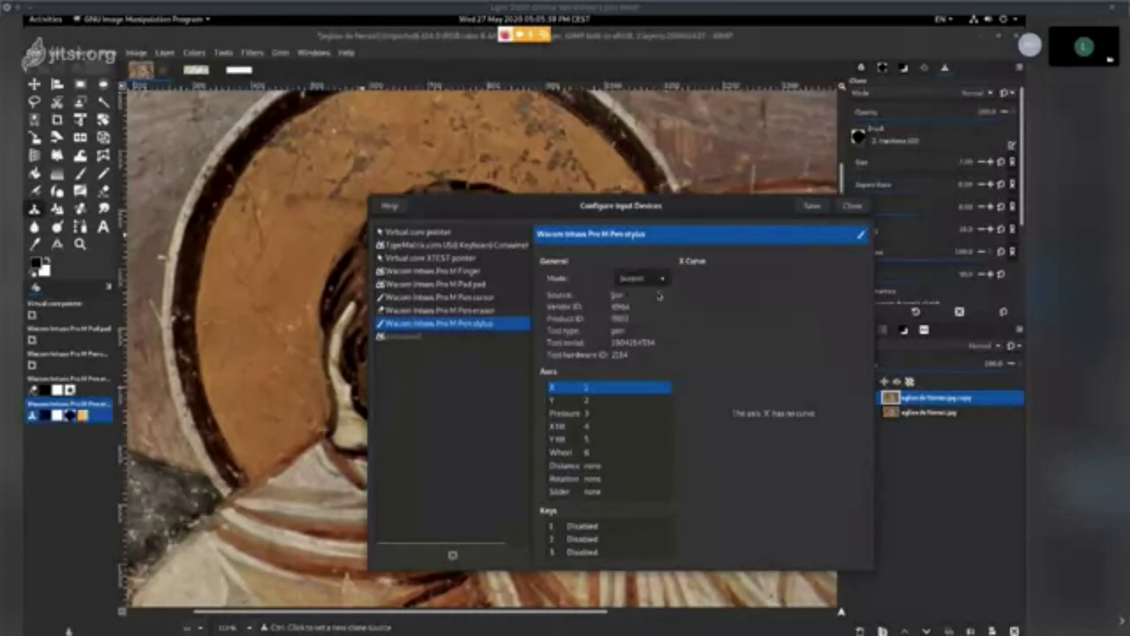
pyautogui.click(851, 207)
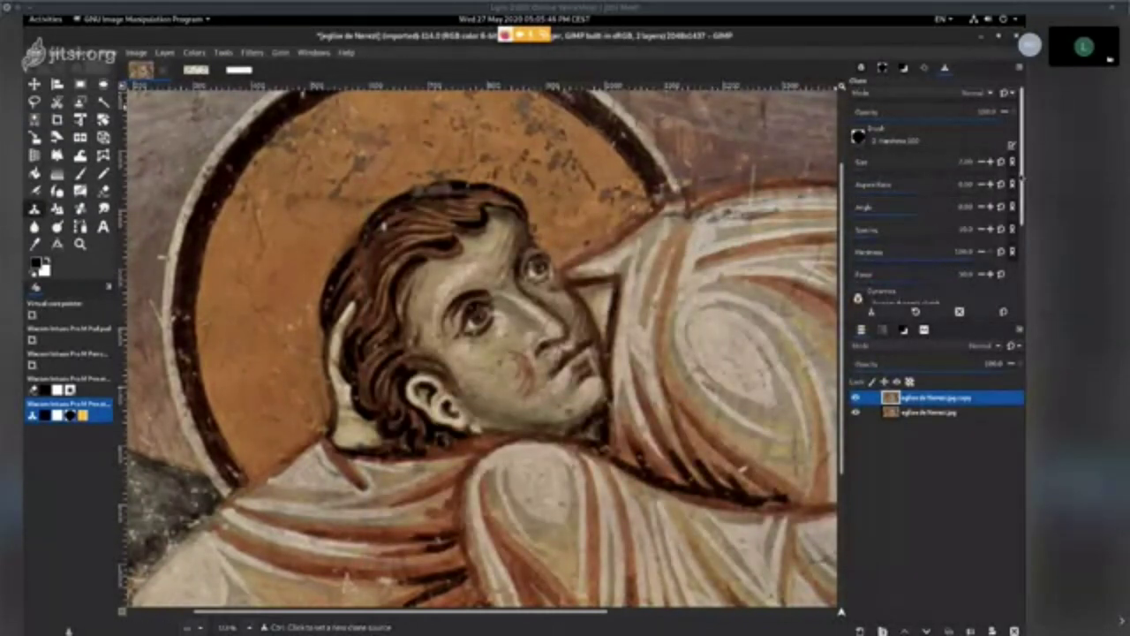
# - Compare the brush and dynamics options of the Paintbrush and Clone tools, leaving Clone as the active tool
pyautogui.click(1013, 162)
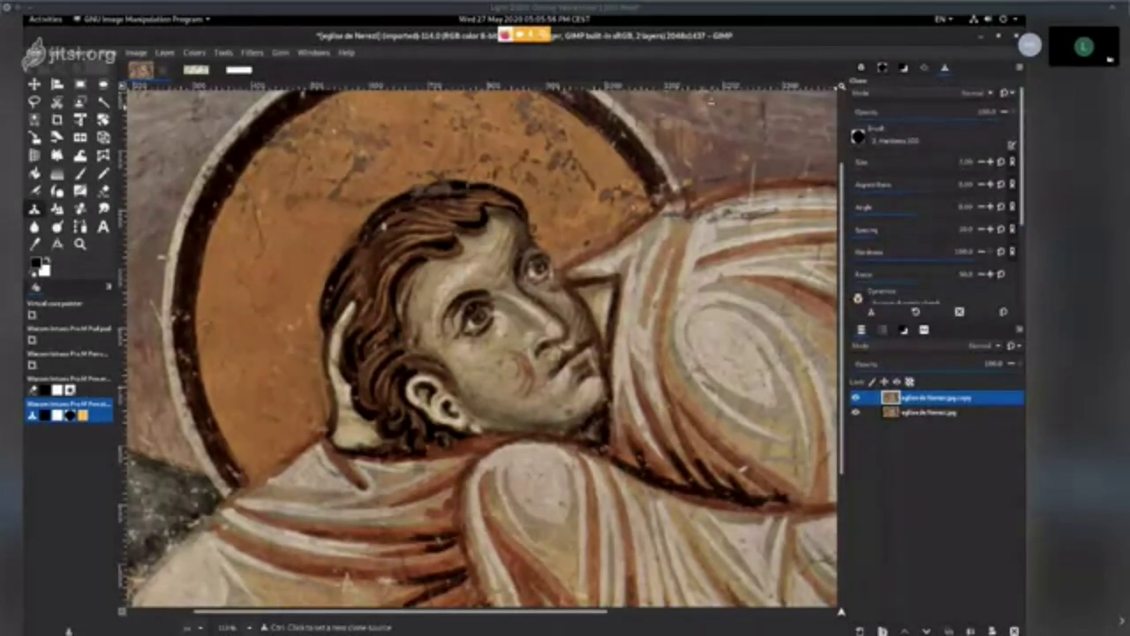
pyautogui.press('p')
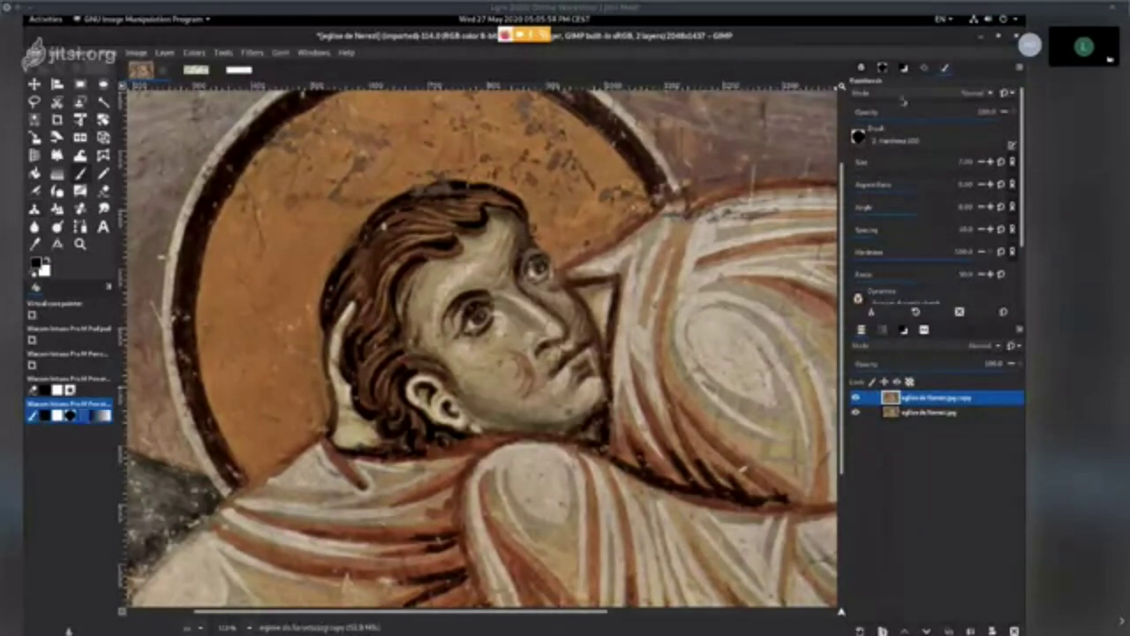
pyautogui.moveTo(1022, 164)
pyautogui.mouseDown()
pyautogui.moveTo(1022, 185)
pyautogui.moveTo(1022, 162)
pyautogui.mouseUp()
pyautogui.scroll(-2, 936, 195)
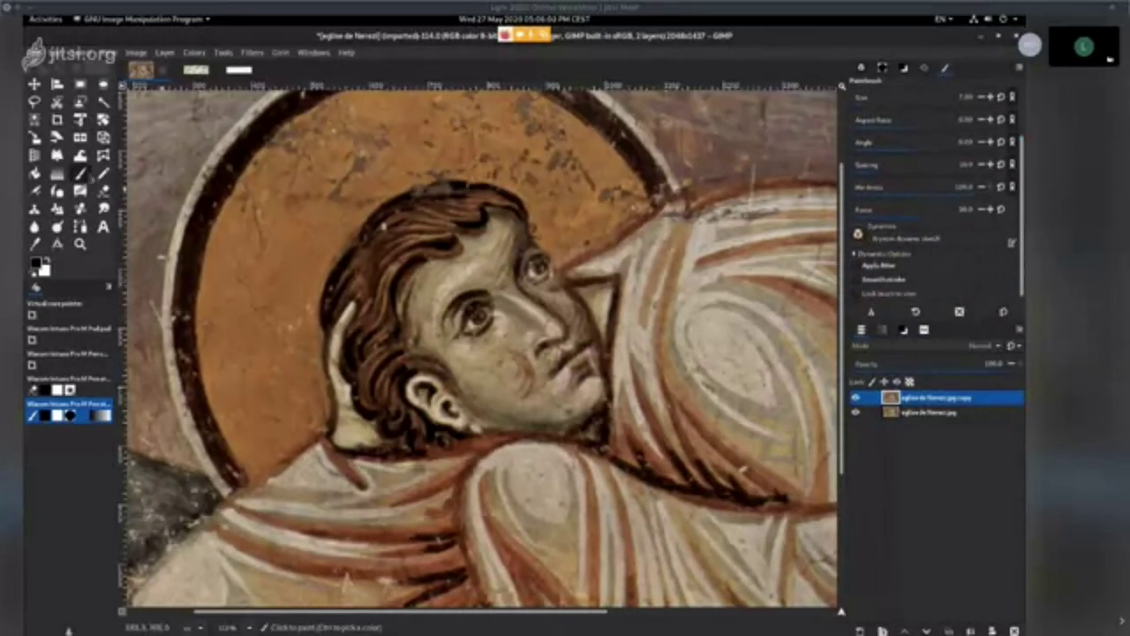
pyautogui.press('c')
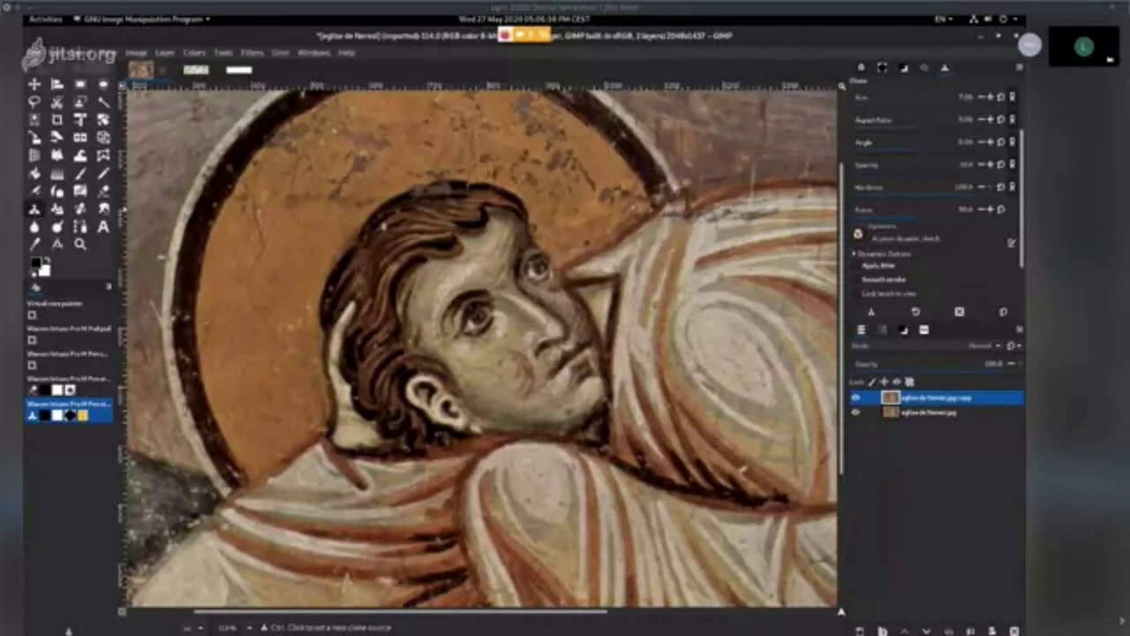
pyautogui.press('p')
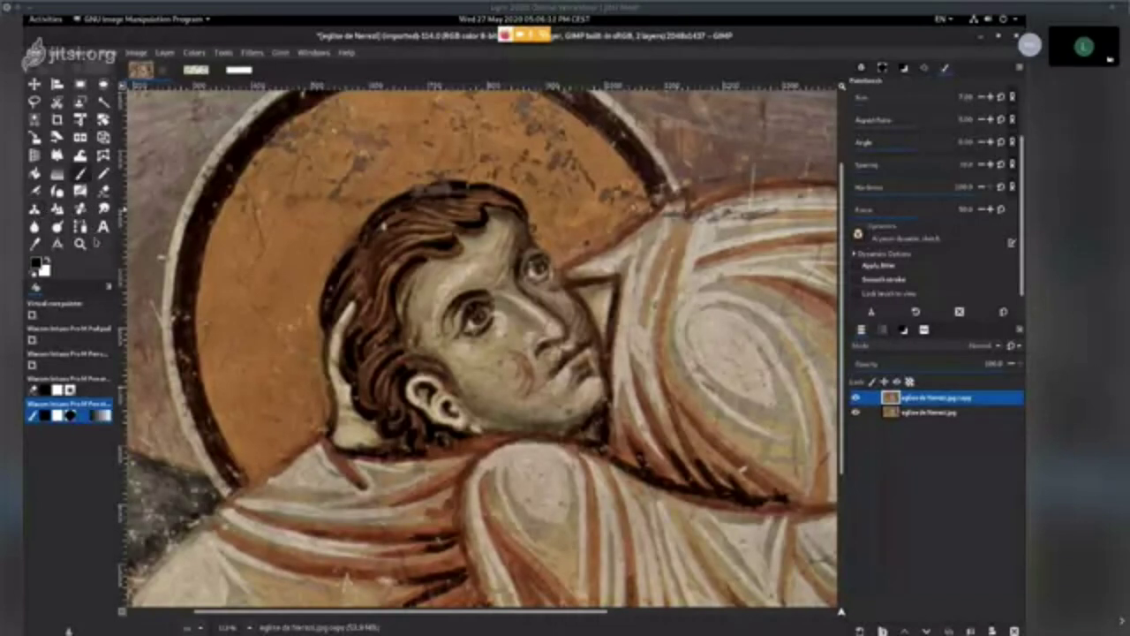
pyautogui.click(57, 192)
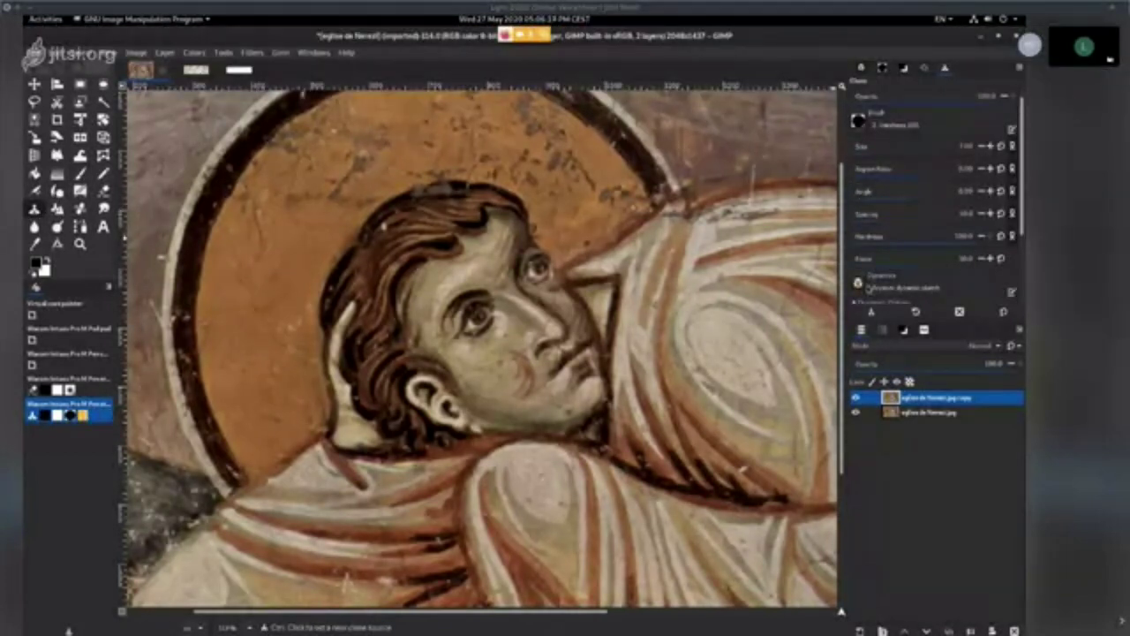
# - Browse the paint dynamics presets available for the Clone tool, keeping the active preset
pyautogui.click(869, 287)
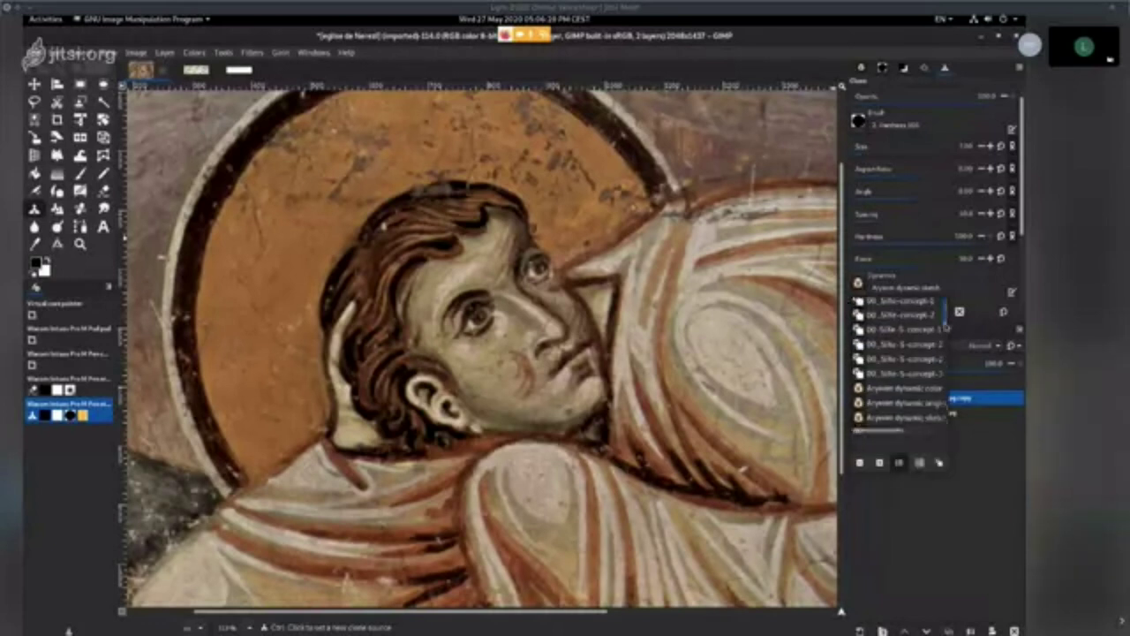
pyautogui.moveTo(945, 328); pyautogui.dragTo(943, 422)
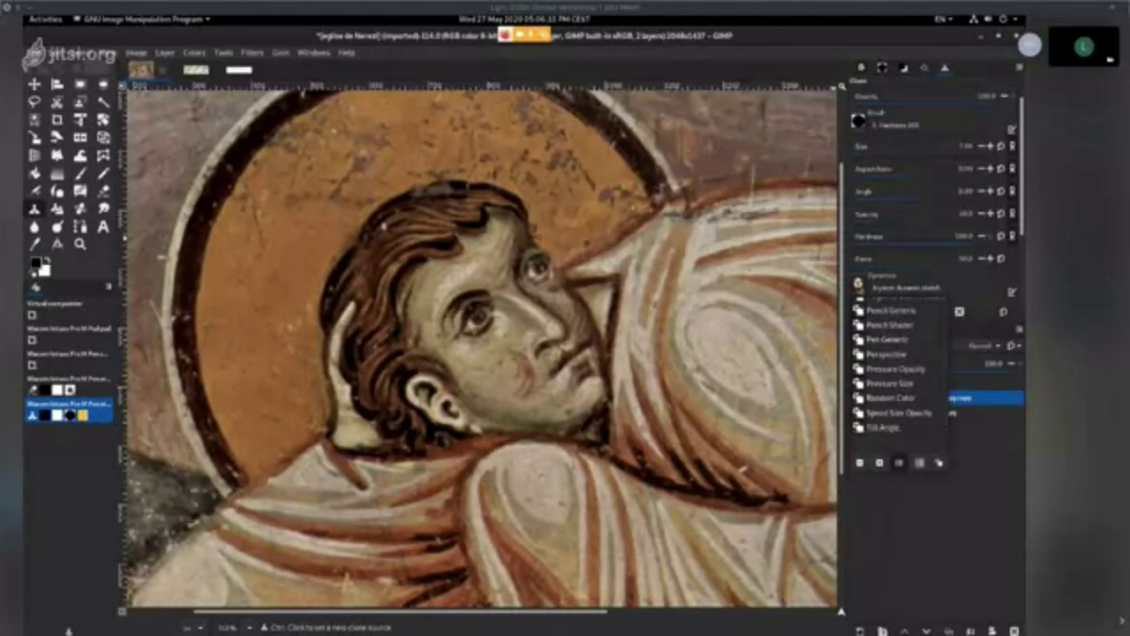
pyautogui.click(877, 288)
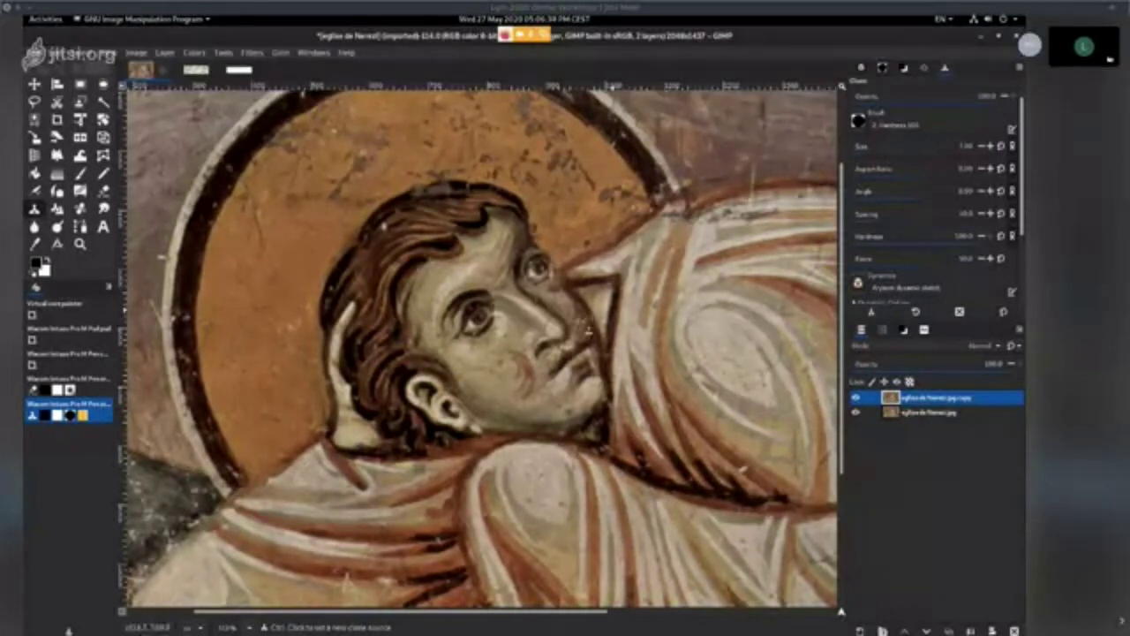
# - Add a transparent full-size layer named layer above the duplicated fresco layer
pyautogui.moveTo(574, 364); pyautogui.dragTo(620, 376)
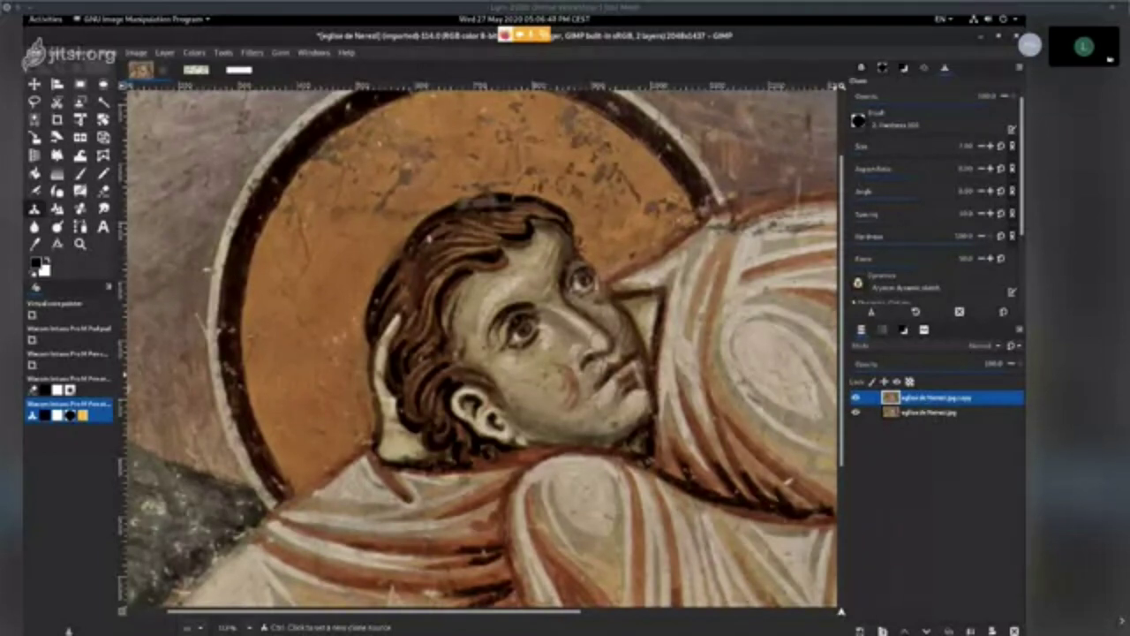
pyautogui.click(867, 624)
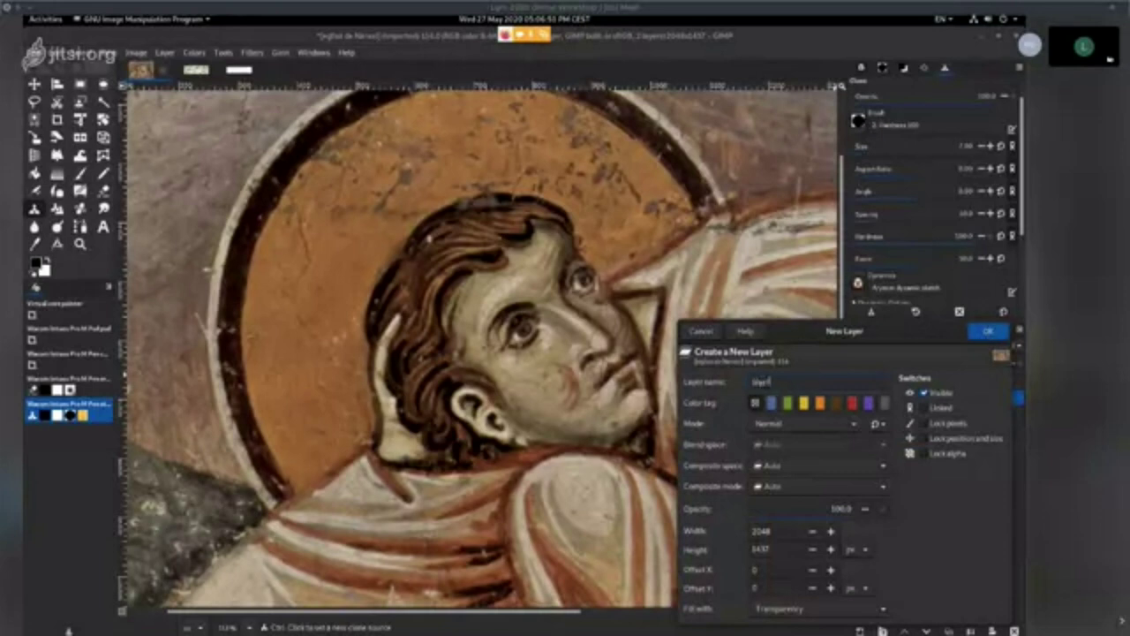
pyautogui.press('Return')
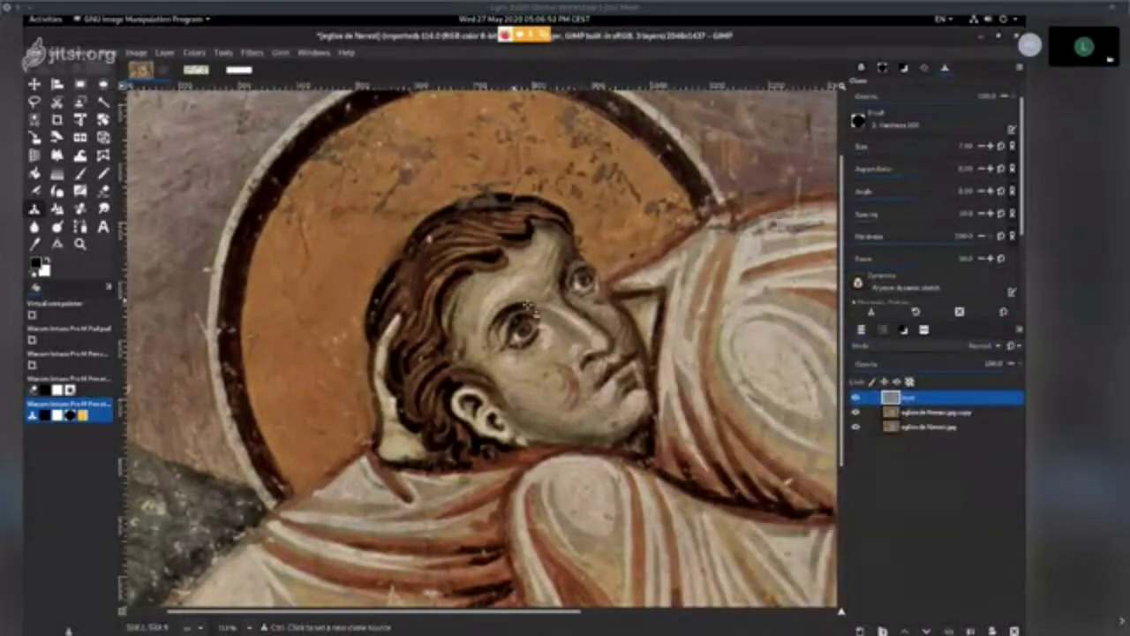
# - Hide the blank layer and try cloning the figure's eye beside the nose on the fresco copy with a larger brush
pyautogui.click(915, 415)
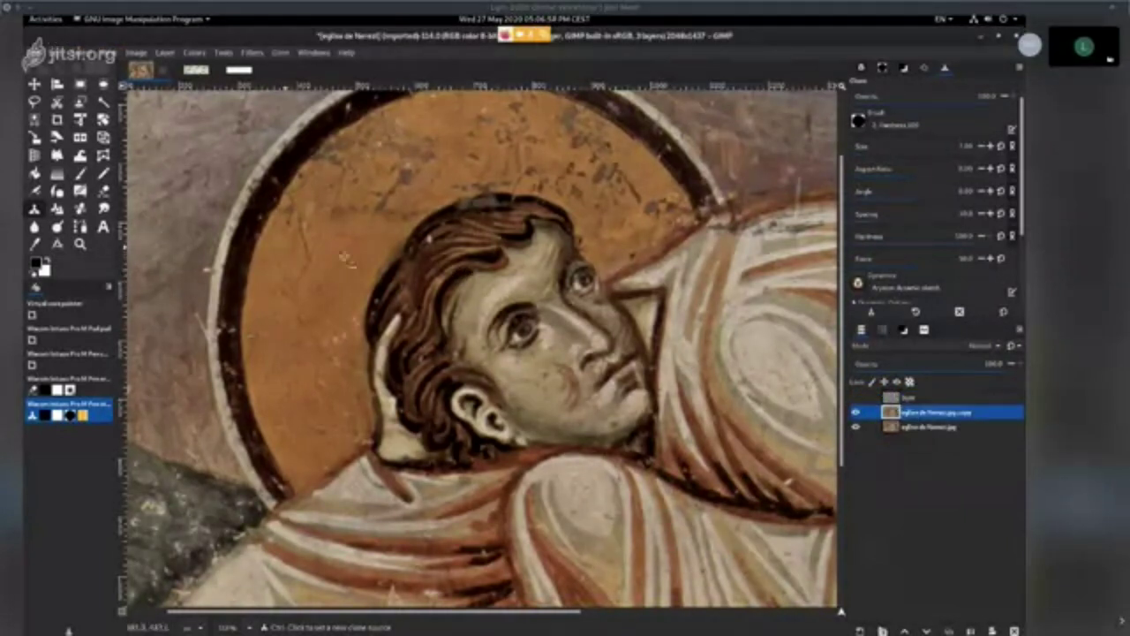
pyautogui.keyDown('ctrl'); pyautogui.click(535, 328); pyautogui.keyUp('ctrl')
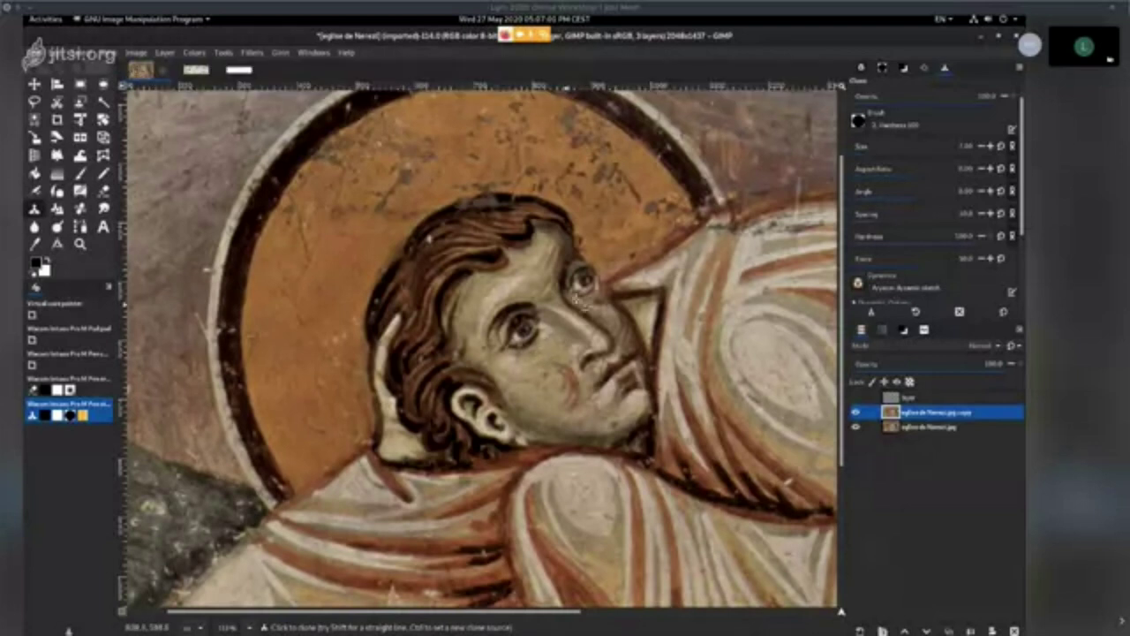
pyautogui.click(875, 141)
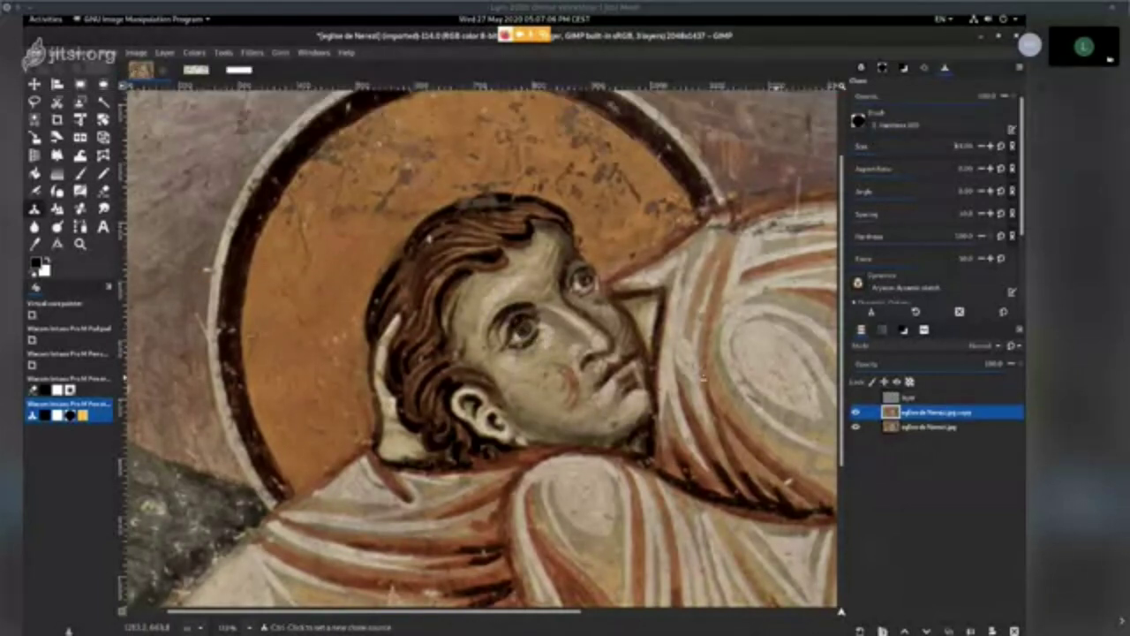
pyautogui.keyDown('ctrl'); pyautogui.click(516, 334); pyautogui.keyUp('ctrl')
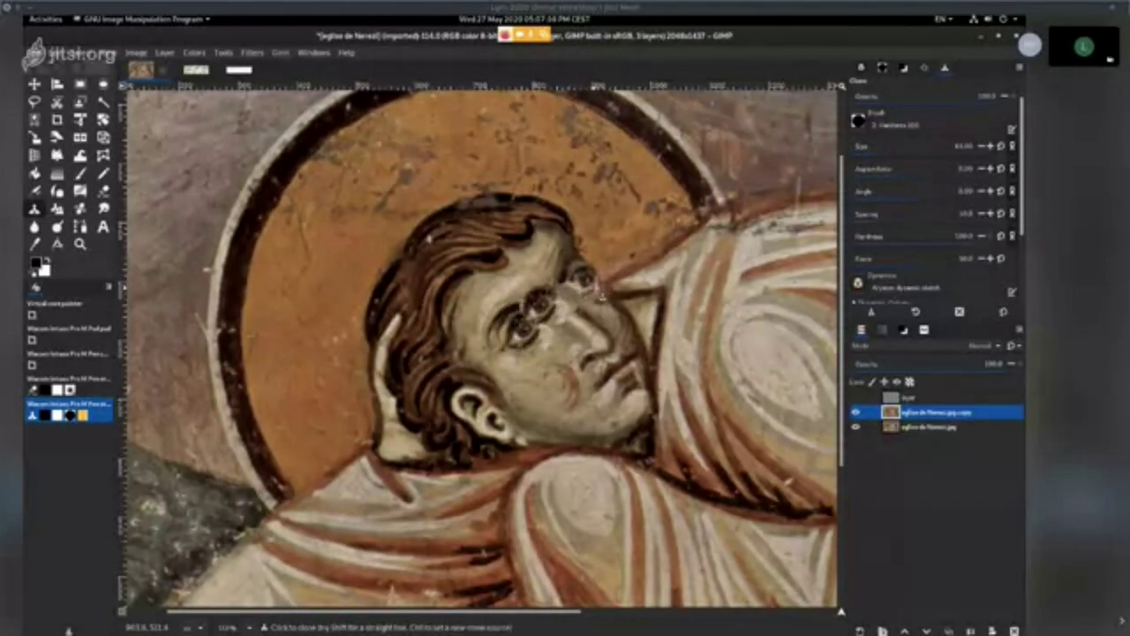
# - Show and select the blank layer, and examine the remaining Clone options down to Sample merged and Alignment
pyautogui.click(857, 399)
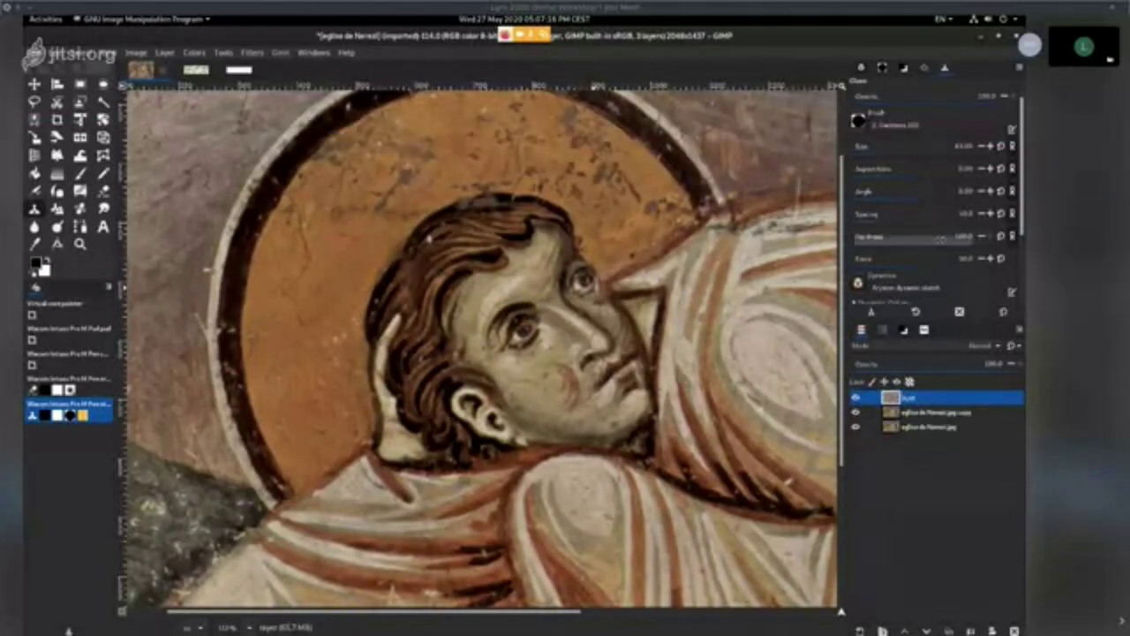
pyautogui.scroll(-1, 1023, 228)
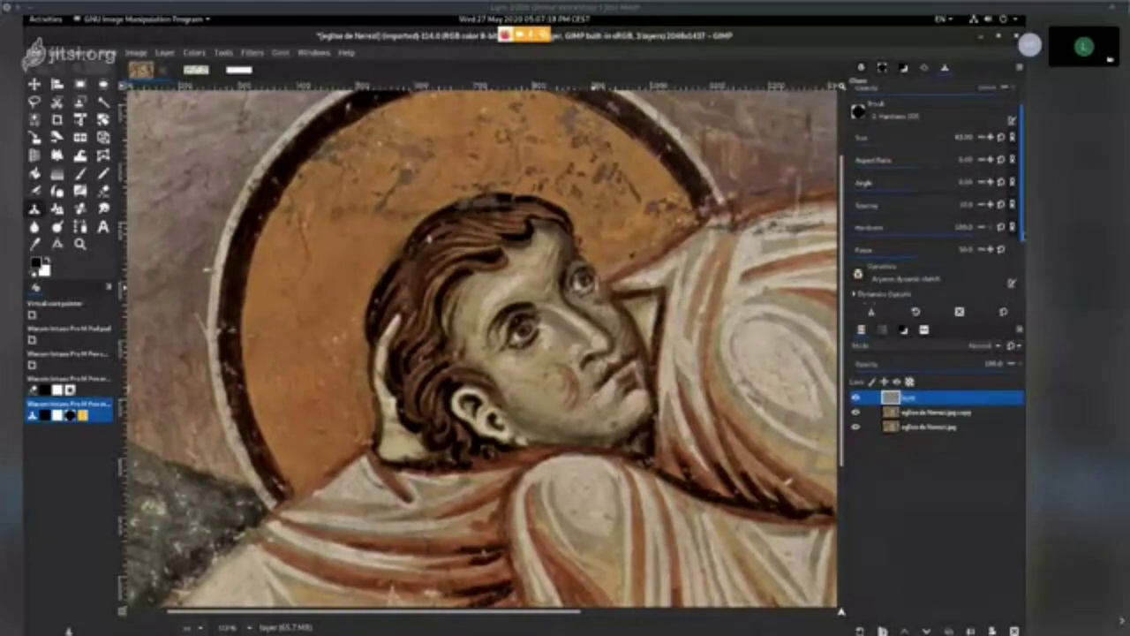
pyautogui.scroll(-3, 1023, 228)
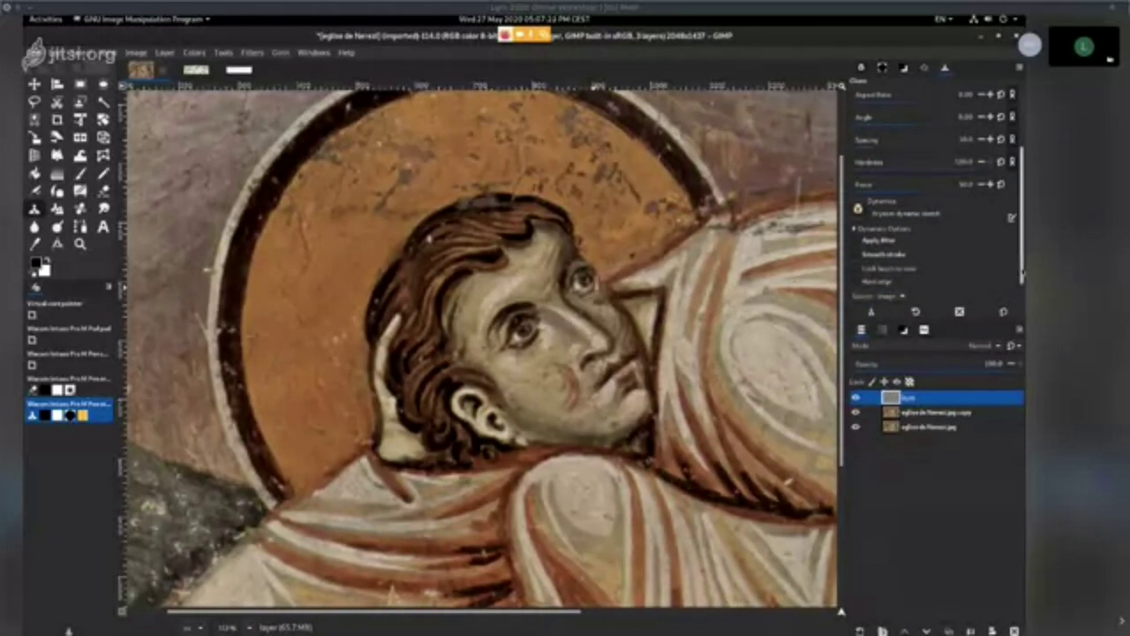
pyautogui.scroll(-1, 1022, 230)
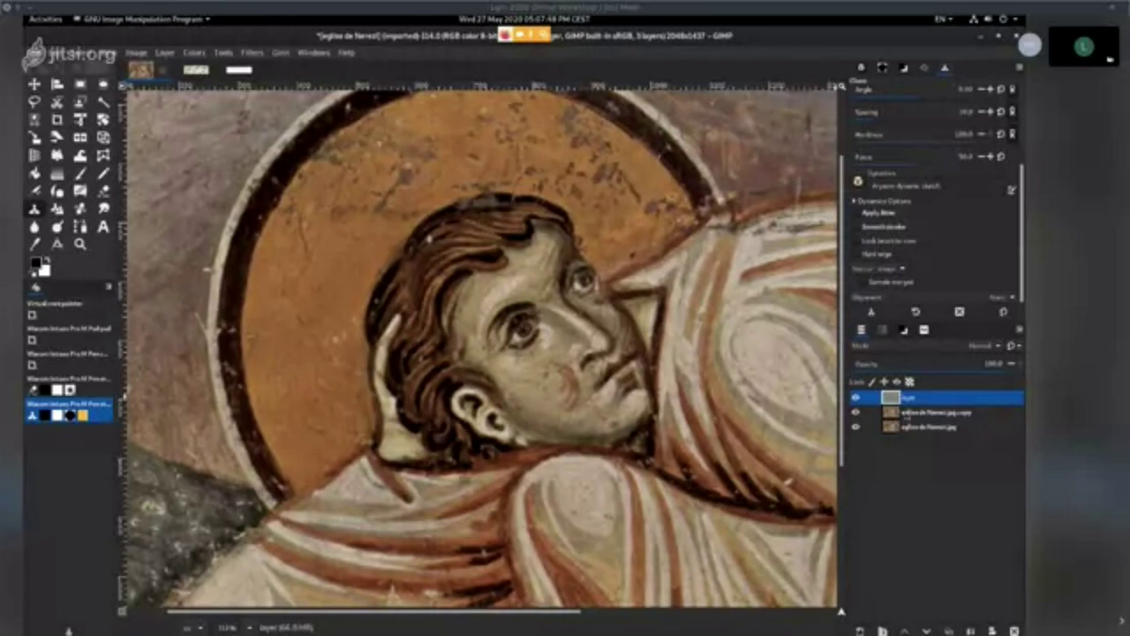
# - Try cloning parts of the face over the eyes and forehead on the fresco copy layer, and undo the strokes
pyautogui.press('pagedown')
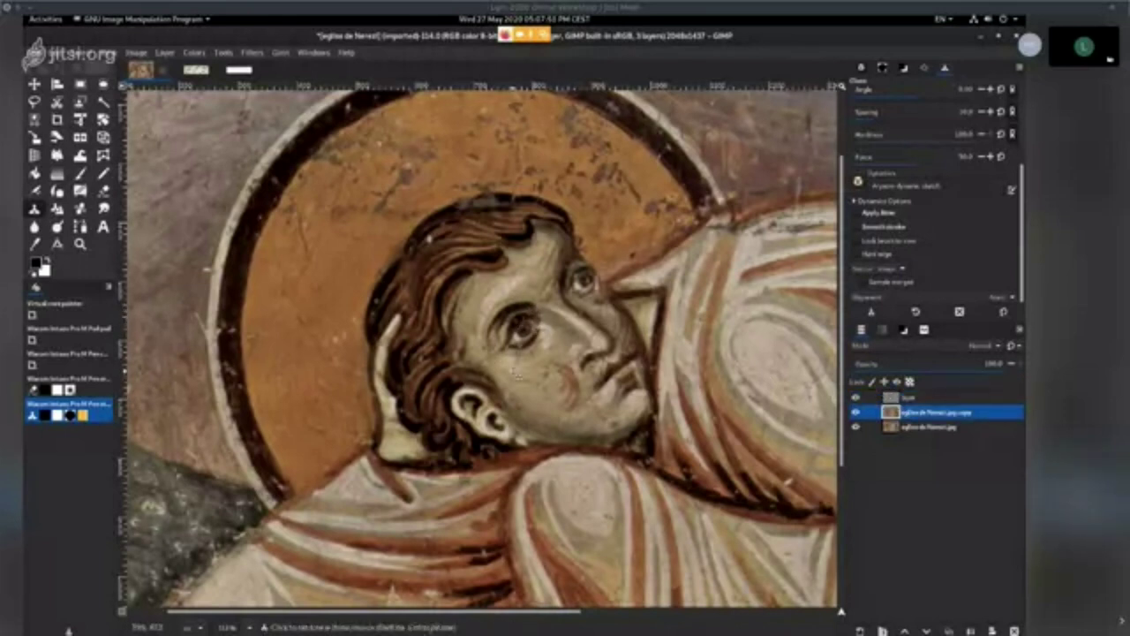
pyautogui.click(529, 322)
pyautogui.moveTo(536, 305)
pyautogui.mouseDown()
pyautogui.moveTo(537, 321)
pyautogui.moveTo(502, 295)
pyautogui.moveTo(537, 279)
pyautogui.moveTo(529, 258)
pyautogui.moveTo(553, 253)
pyautogui.moveTo(562, 276)
pyautogui.mouseUp()
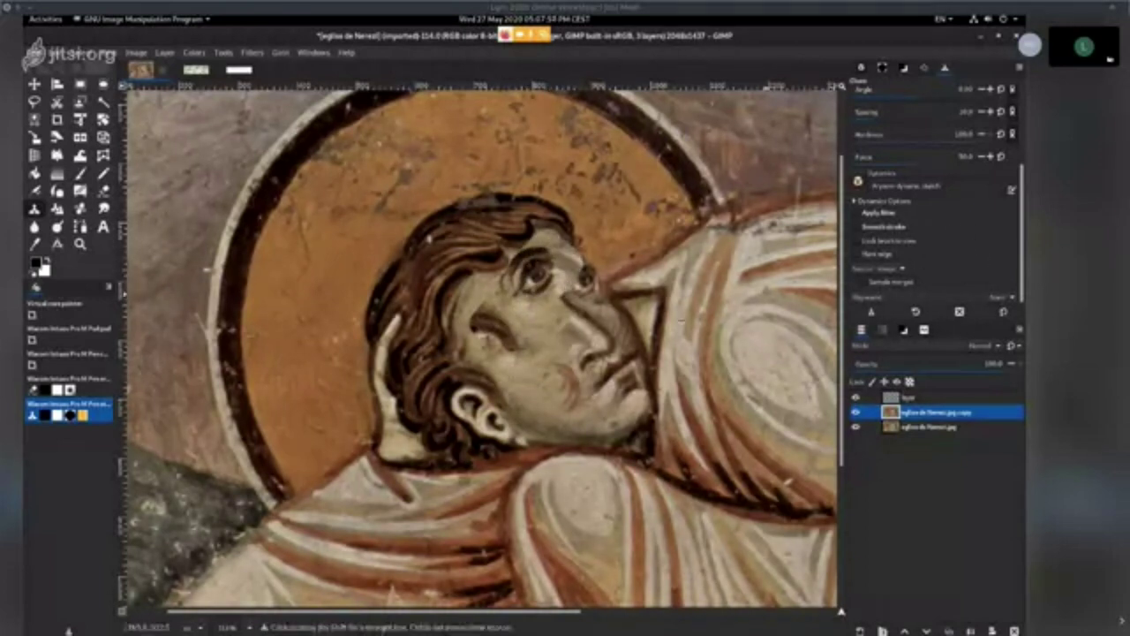
pyautogui.keyDown('ctrl'); pyautogui.click(483, 385); pyautogui.keyUp('ctrl')
pyautogui.moveTo(526, 273); pyautogui.dragTo(547, 273)
pyautogui.hotkey('ctrl', 'z')
pyautogui.hotkey('ctrl', 'z')
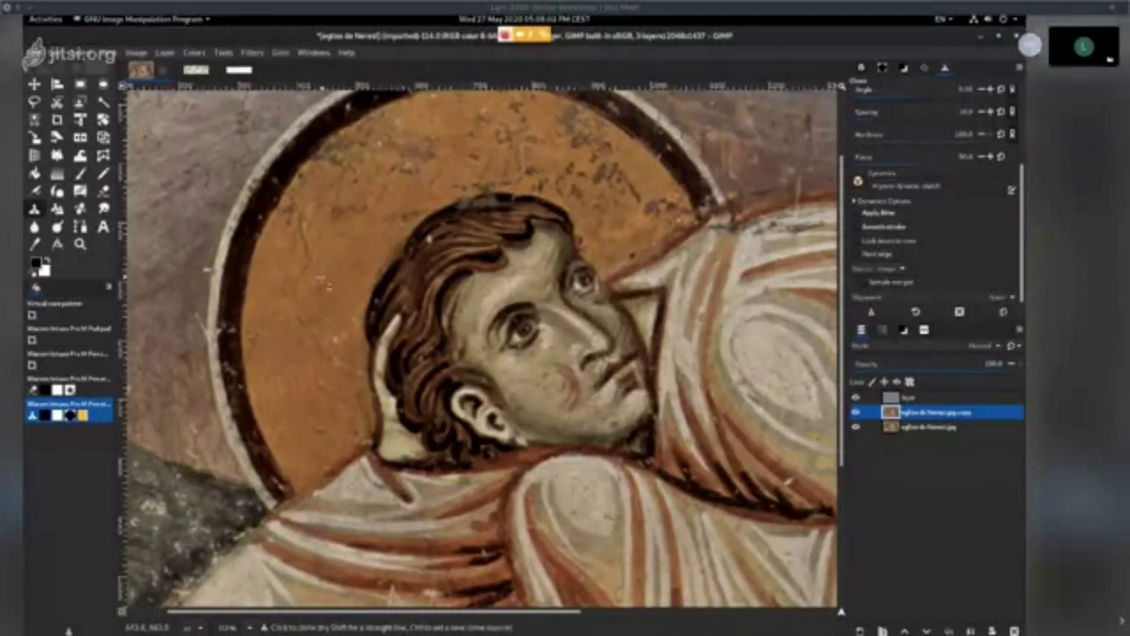
# - Try cloning the figure's hair and eye onto the orange halo, and undo both strokes
pyautogui.moveTo(362, 226); pyautogui.dragTo(414, 177)
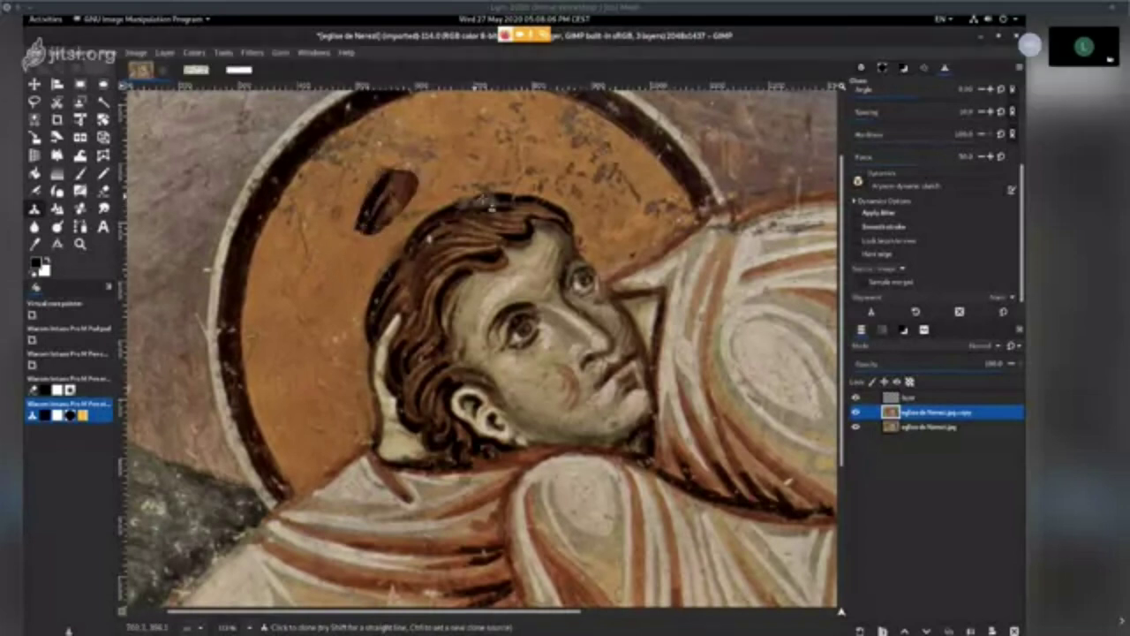
pyautogui.moveTo(489, 204)
pyautogui.mouseDown()
pyautogui.moveTo(487, 164)
pyautogui.moveTo(511, 159)
pyautogui.moveTo(579, 192)
pyautogui.moveTo(608, 224)
pyautogui.mouseUp()
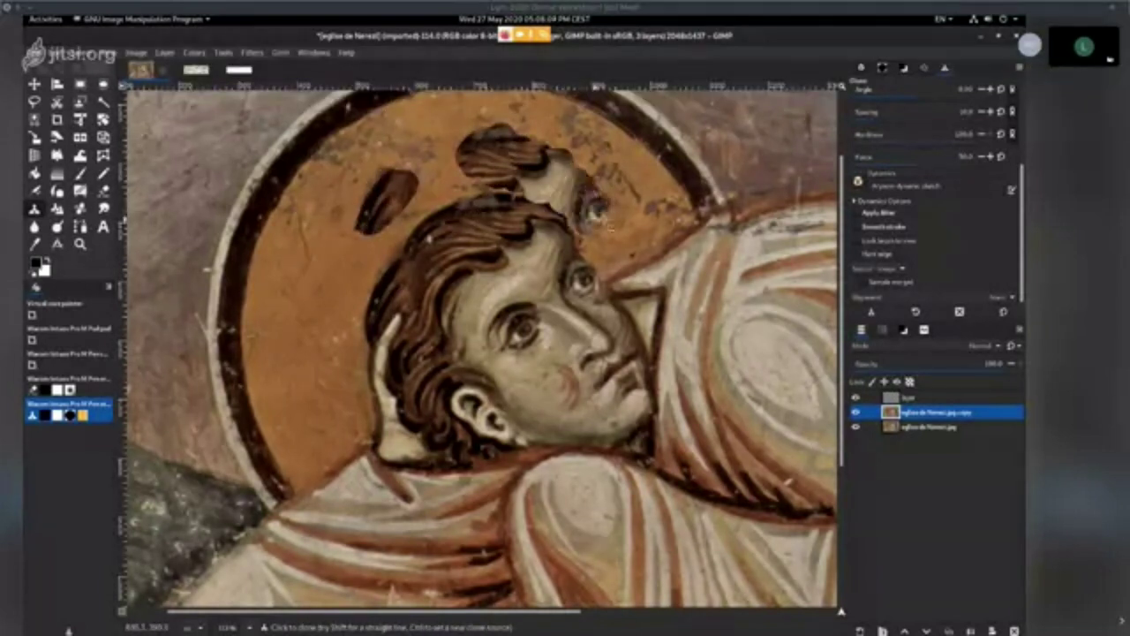
pyautogui.hotkey('ctrl', 'z')
pyautogui.hotkey('ctrl', 'z')
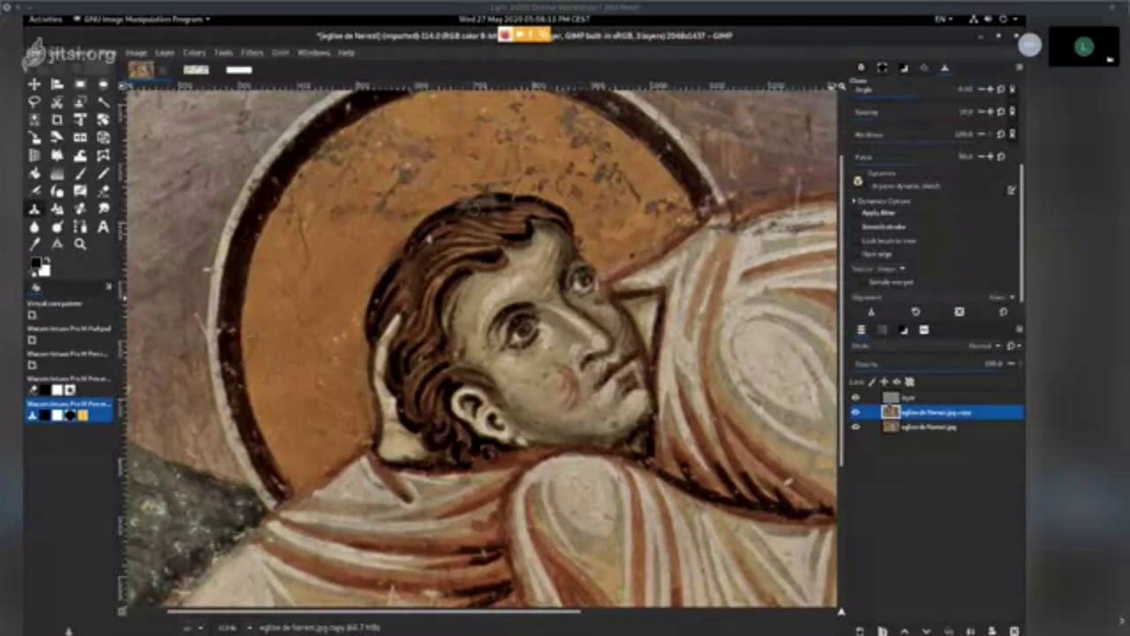
# - Enable Sample merged for cloning on the blank top layer, and view that layer in isolation before restoring all layers
pyautogui.click(914, 398)
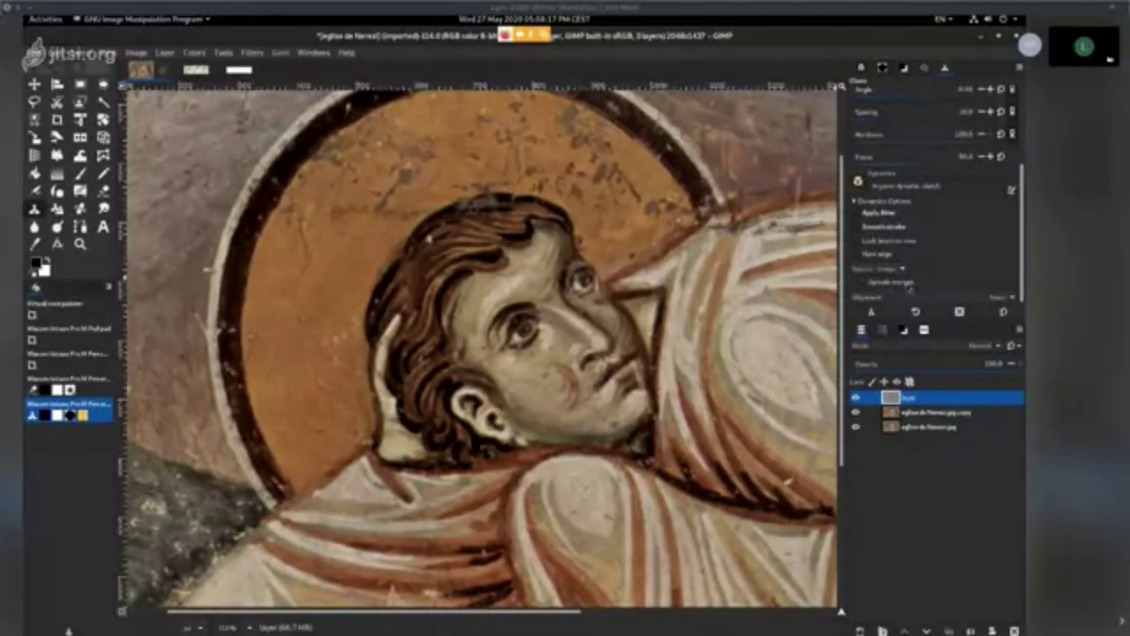
pyautogui.doubleClick(34, 210)
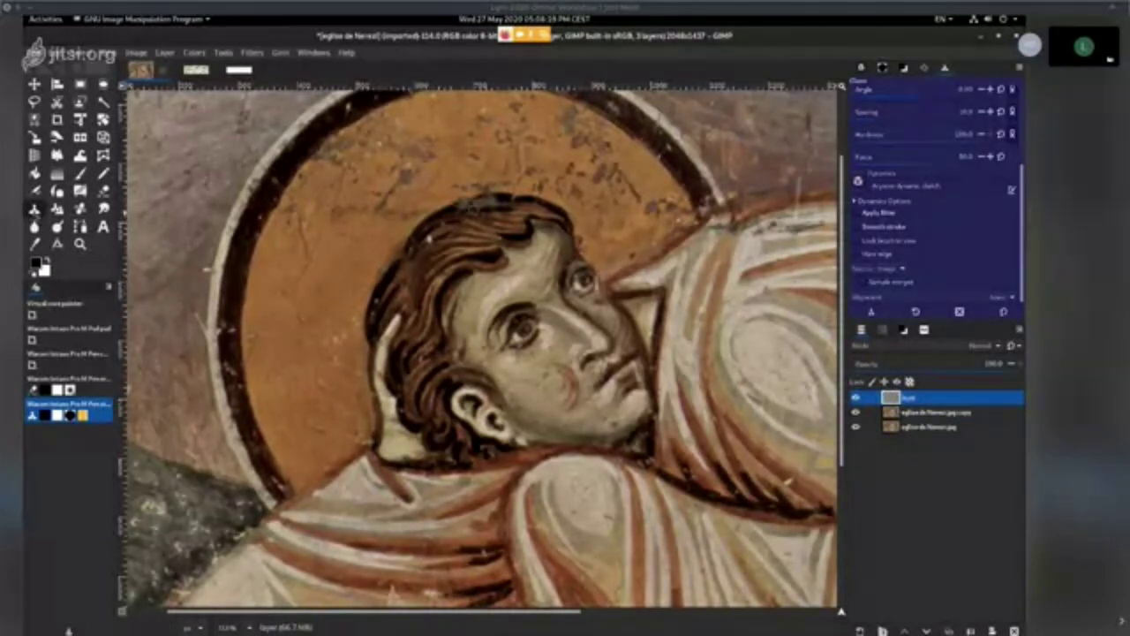
pyautogui.click(865, 282)
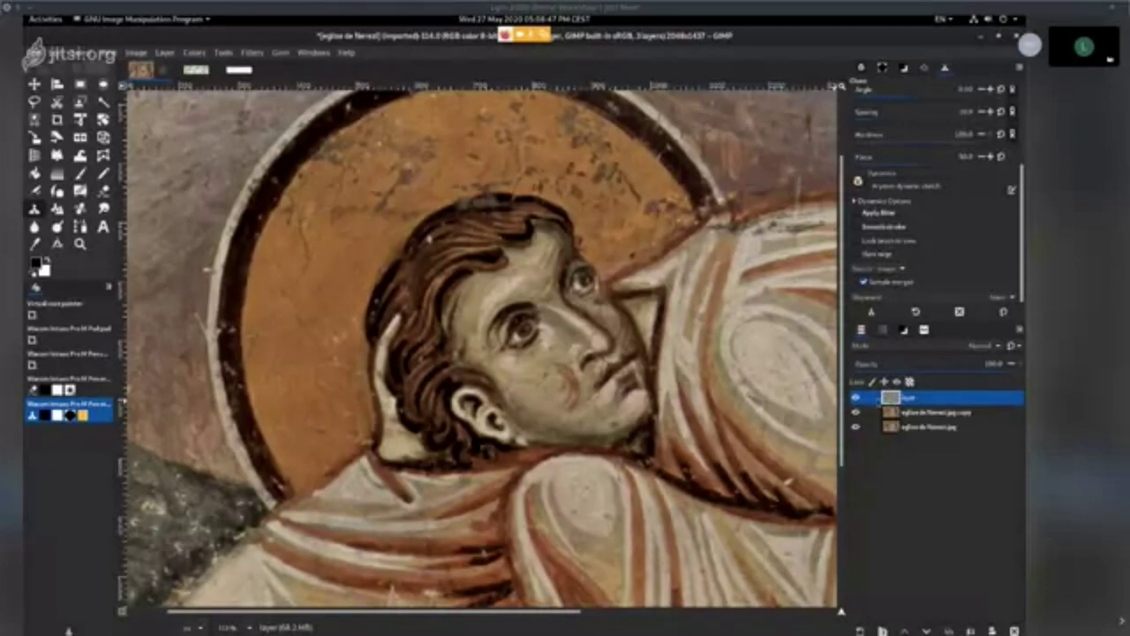
pyautogui.keyDown('shift'); pyautogui.click(855, 398); pyautogui.keyUp('shift')
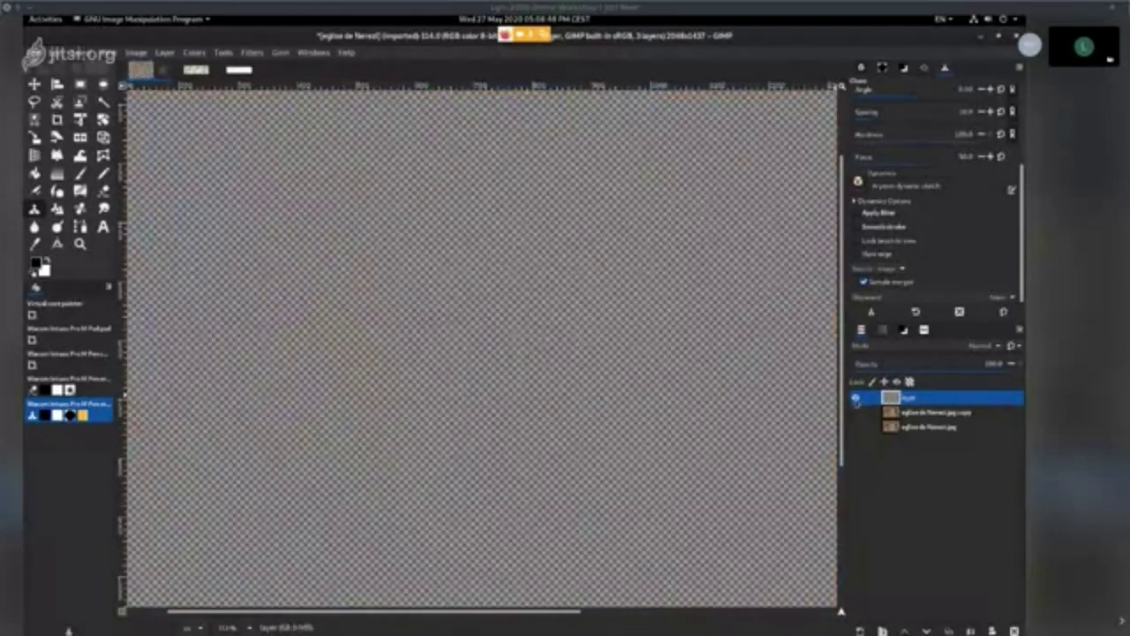
pyautogui.keyDown('shift'); pyautogui.click(855, 398); pyautogui.keyUp('shift')
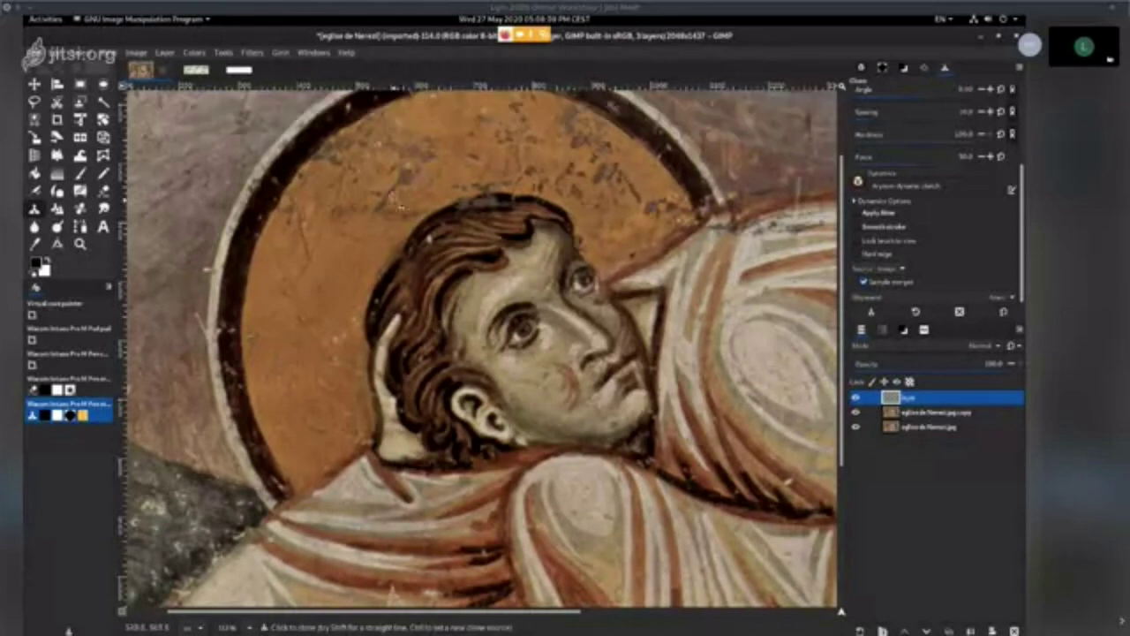
# - Frame the damaged upper halo closely and switch the Clone brush to 2. Hardness 050
pyautogui.moveTo(415, 310)
pyautogui.mouseDown()
pyautogui.moveTo(447, 290)
pyautogui.moveTo(401, 328)
pyautogui.moveTo(433, 301)
pyautogui.moveTo(412, 317)
pyautogui.mouseUp()
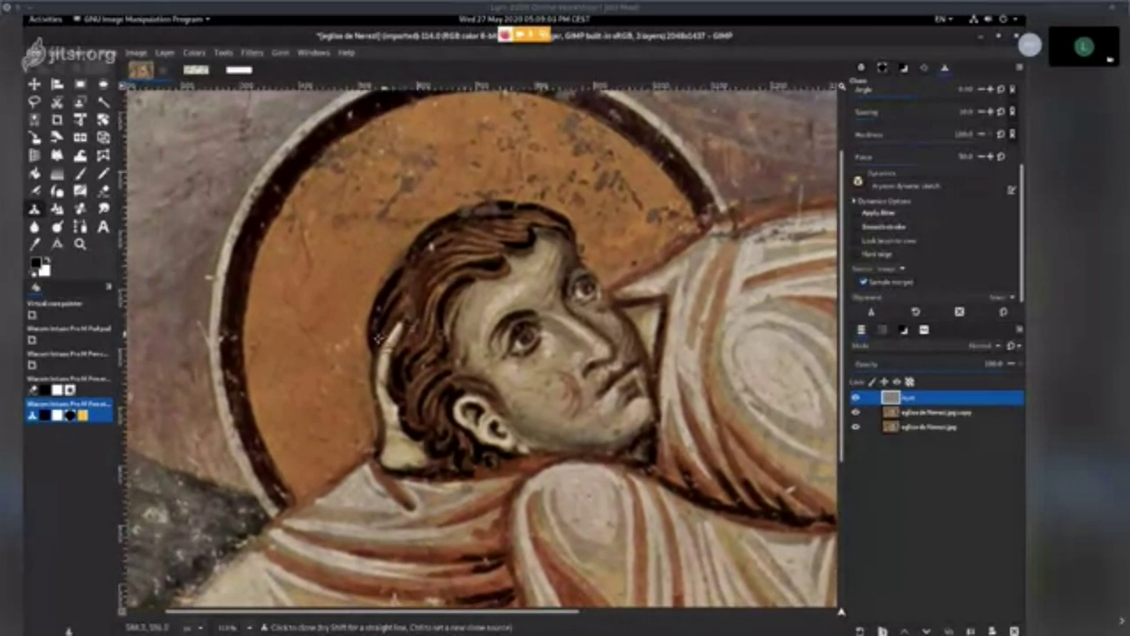
pyautogui.scroll(3, 389, 338)
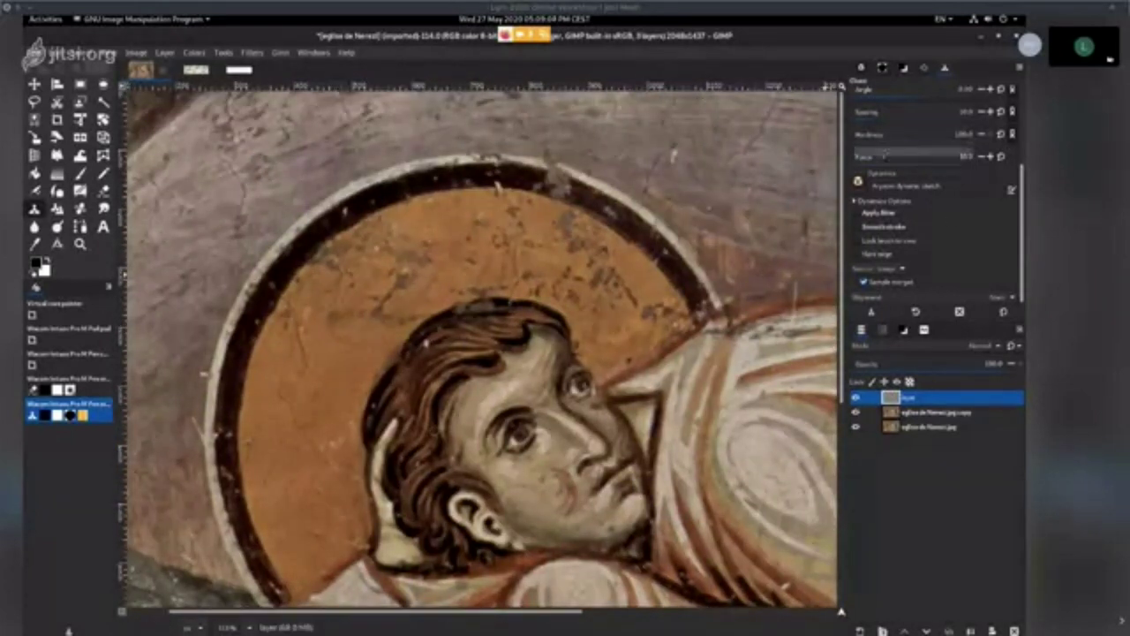
pyautogui.scroll(3, 1010, 186)
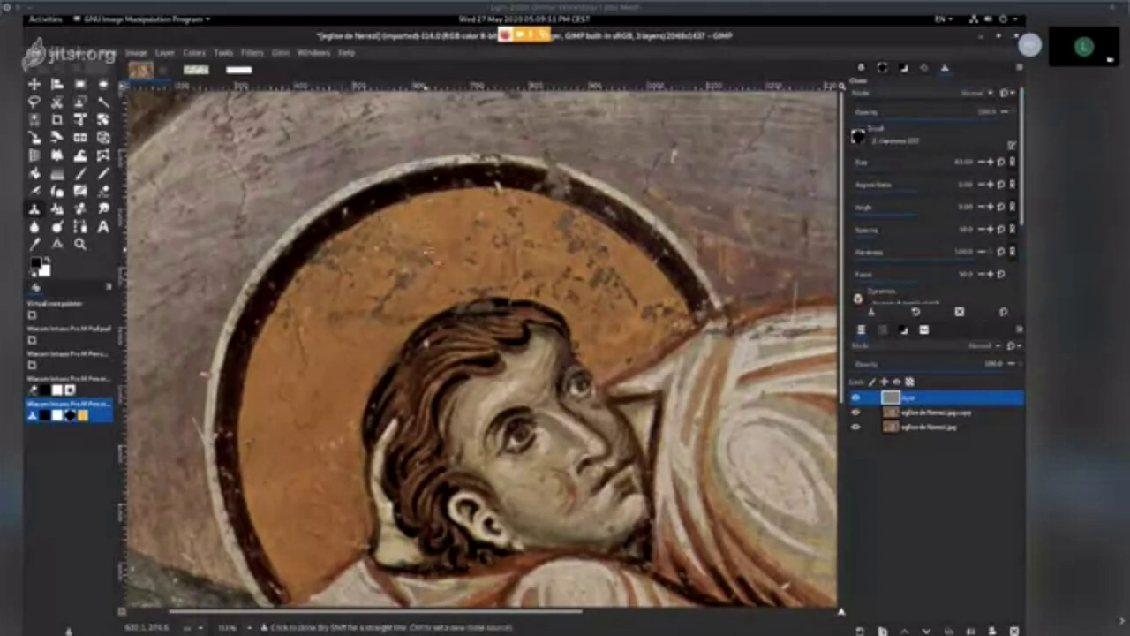
pyautogui.scroll(4, 418, 229)
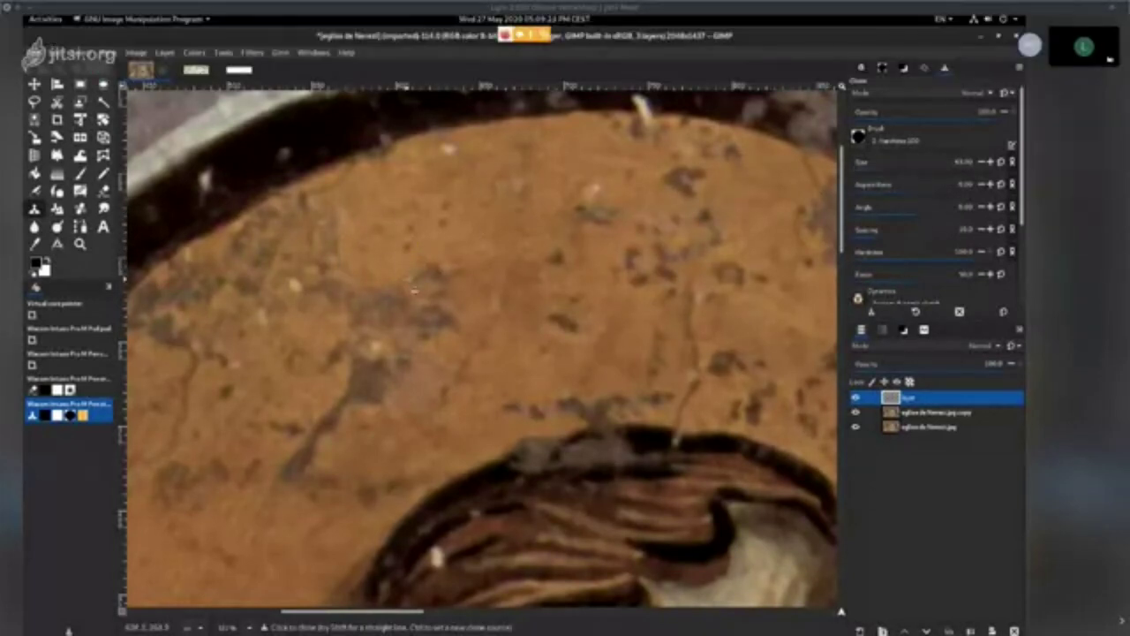
pyautogui.click(860, 137)
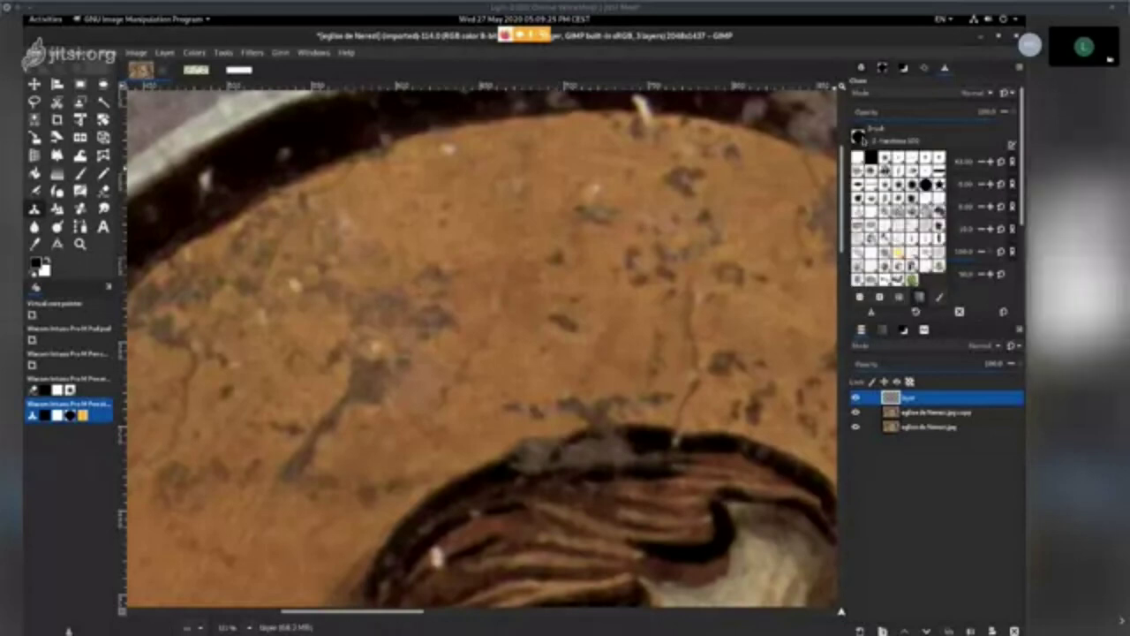
pyautogui.click(899, 186)
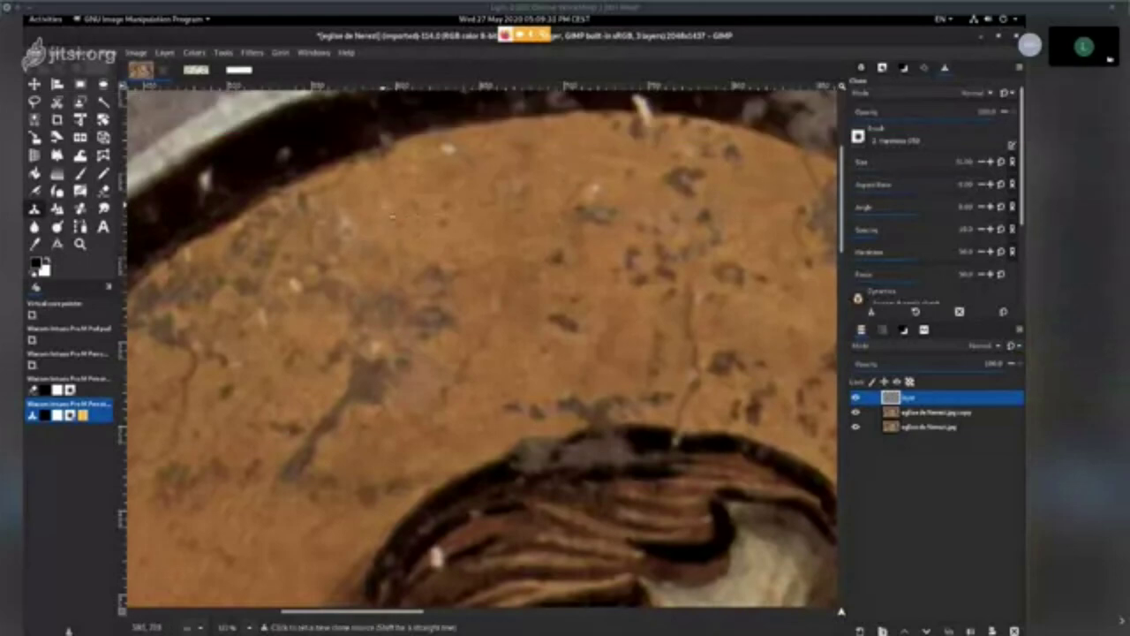
# - Sample clean orange areas of the upper halo and clone them over the small damage marks above the hair on the top layer
pyautogui.scroll(-2, 384, 230)
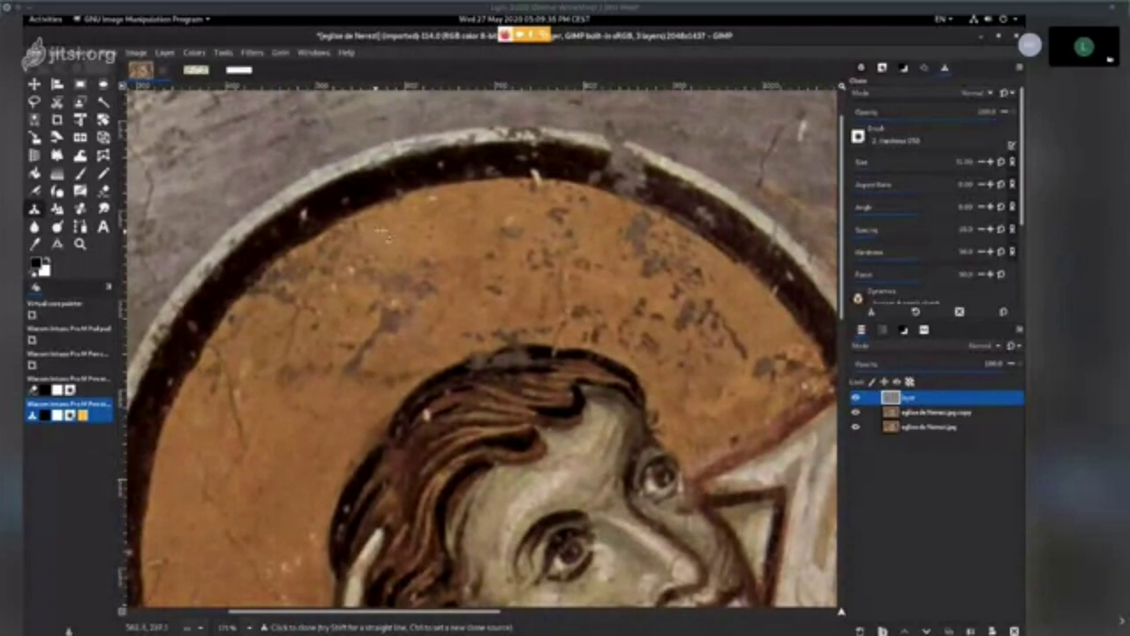
pyautogui.keyDown('ctrl'); pyautogui.click(353, 239); pyautogui.keyUp('ctrl')
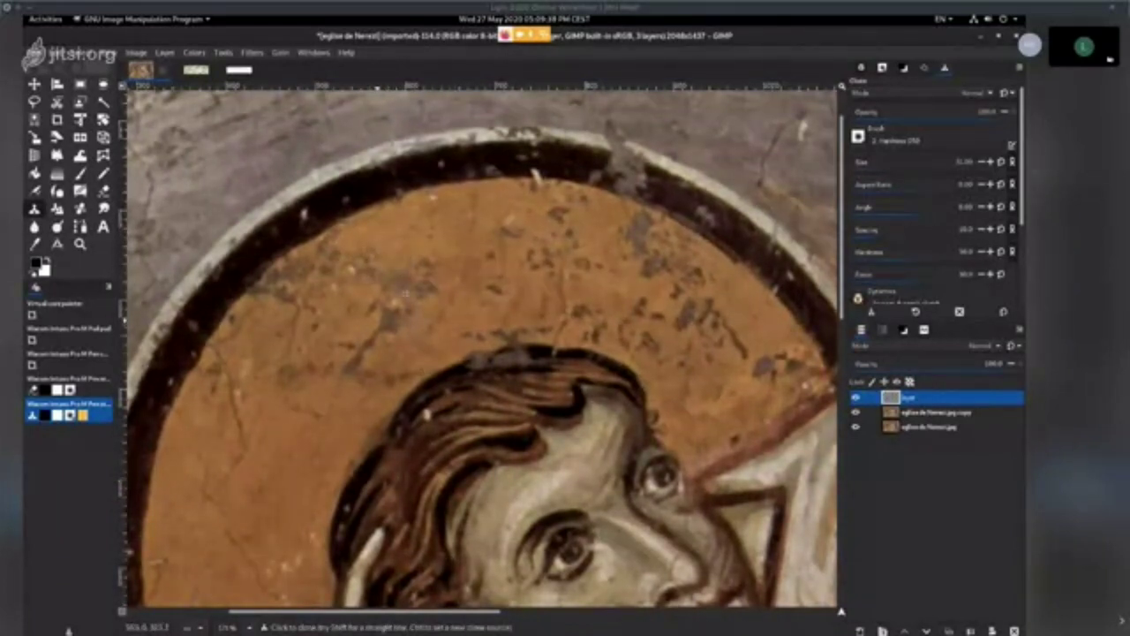
pyautogui.moveTo(446, 269); pyautogui.dragTo(518, 196)
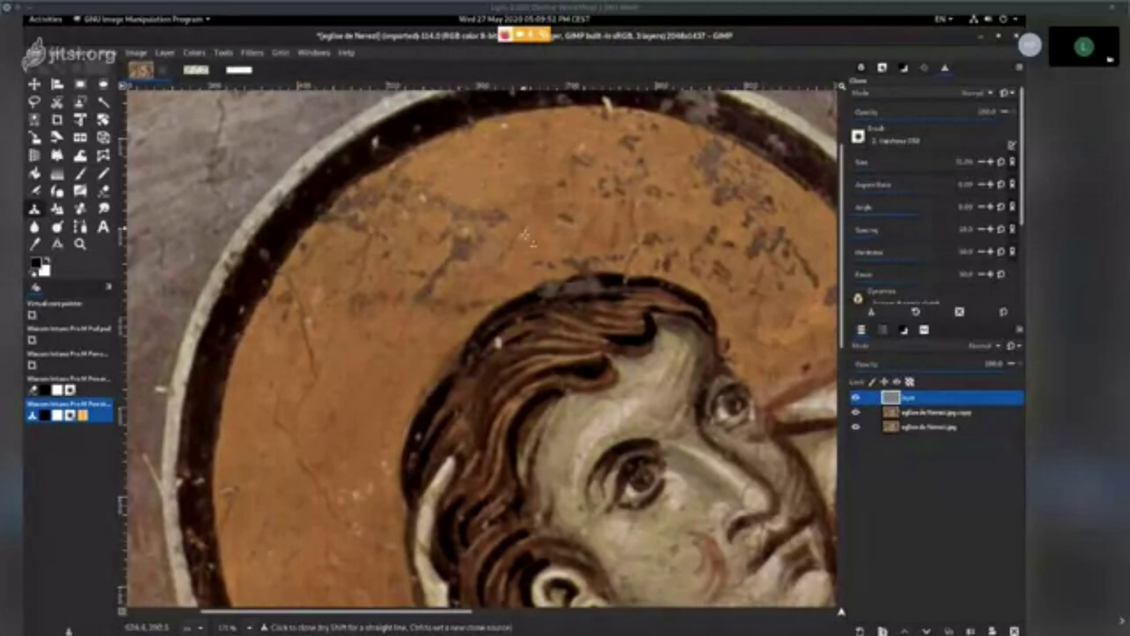
pyautogui.keyDown('ctrl'); pyautogui.scroll(-2, 495, 216); pyautogui.keyUp('ctrl')
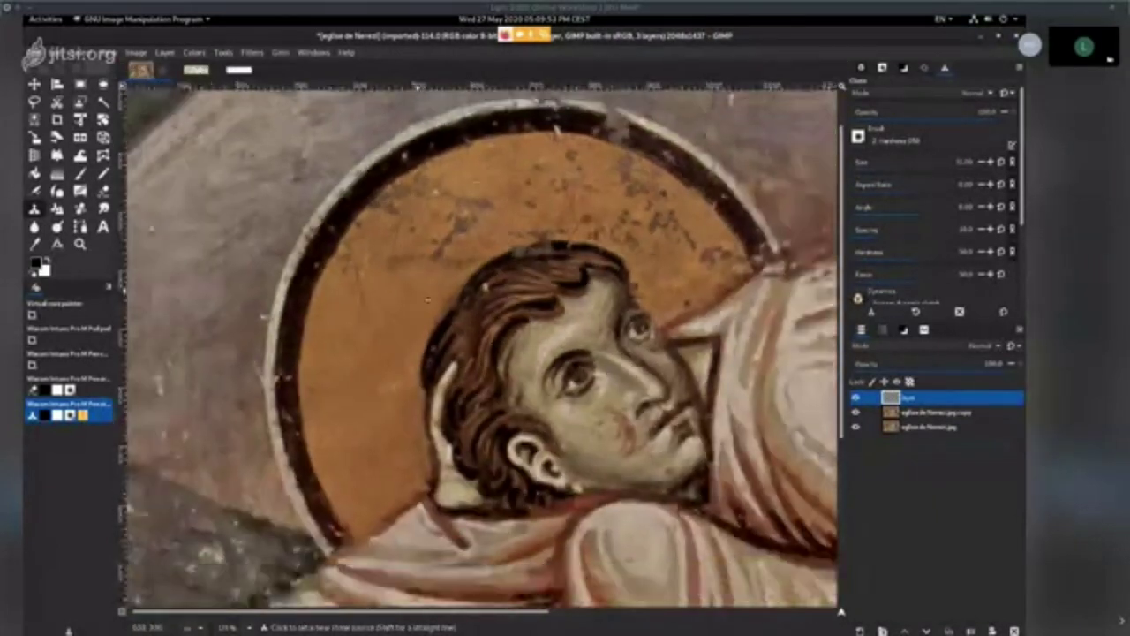
pyautogui.keyDown('ctrl'); pyautogui.scroll(3, 484, 214); pyautogui.keyUp('ctrl')
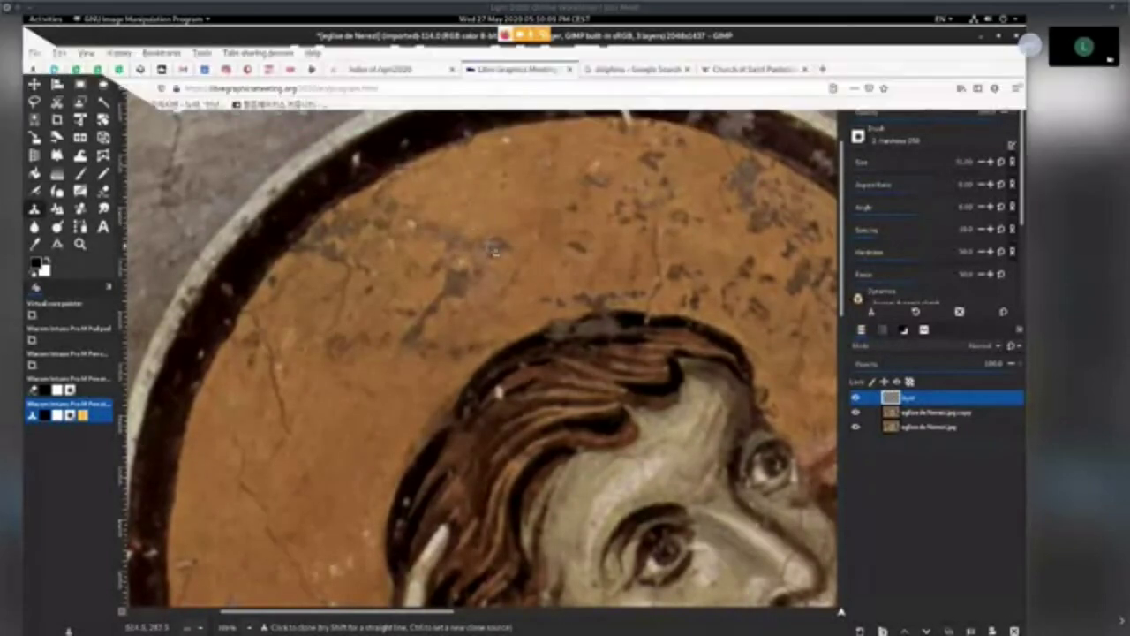
pyautogui.moveTo(519, 289); pyautogui.dragTo(448, 278)
pyautogui.scroll(1, 448, 278)
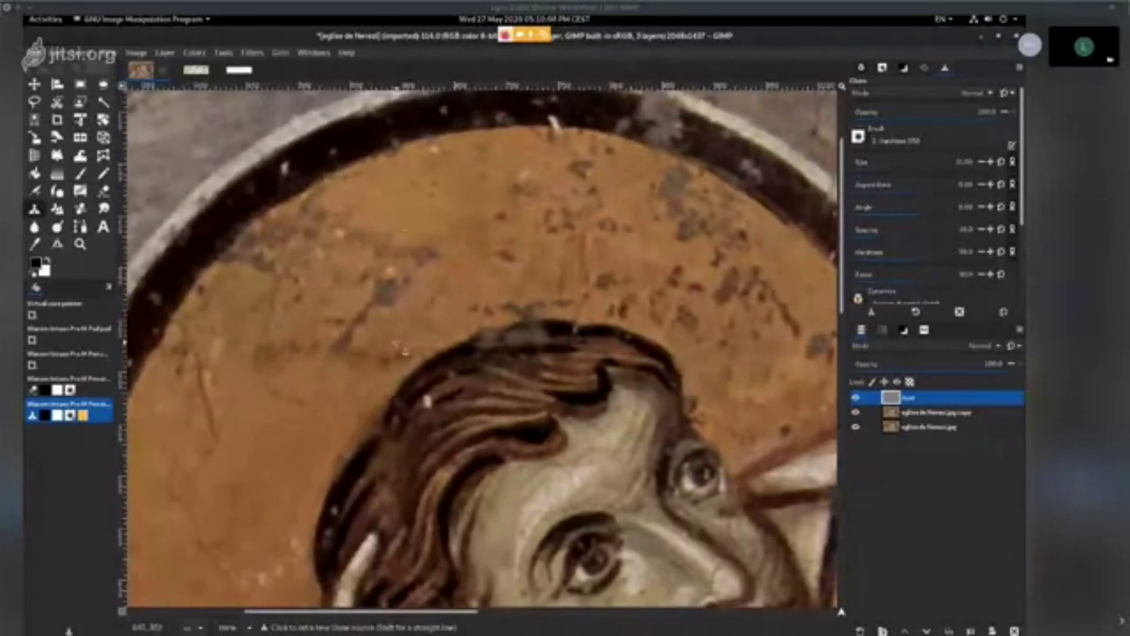
pyautogui.keyDown('ctrl'); pyautogui.click(390, 333); pyautogui.keyUp('ctrl')
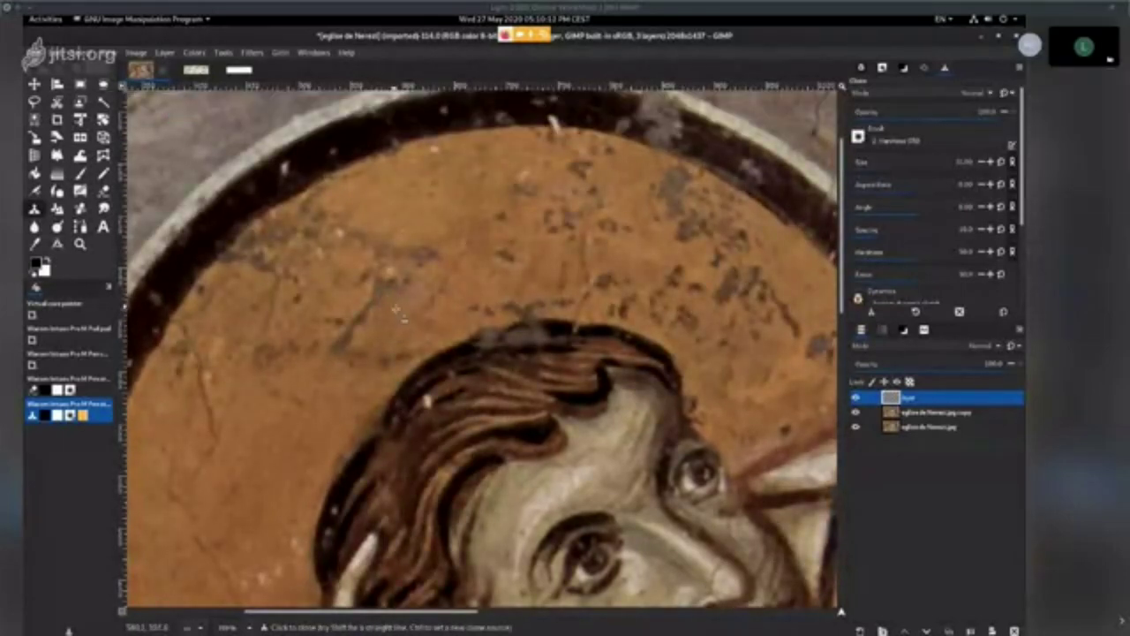
pyautogui.scroll(2, 394, 341)
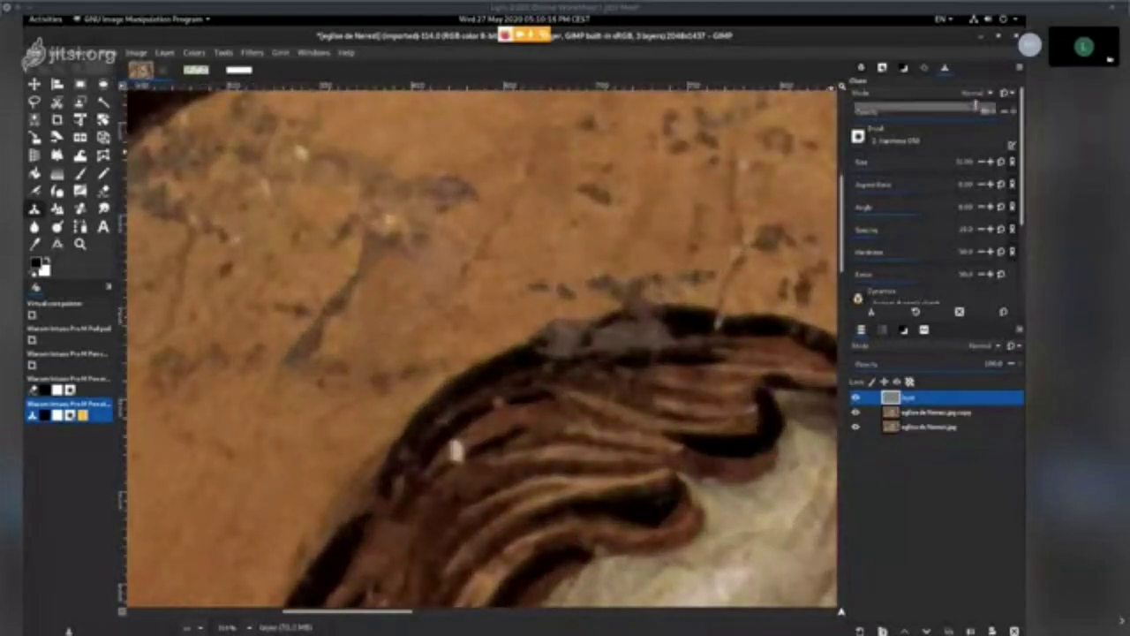
# - Lower the Clone opacity slightly, sample clean orange beside the diagonal grey crack above the hair, and clone over the crack's upper part
pyautogui.click(977, 105)
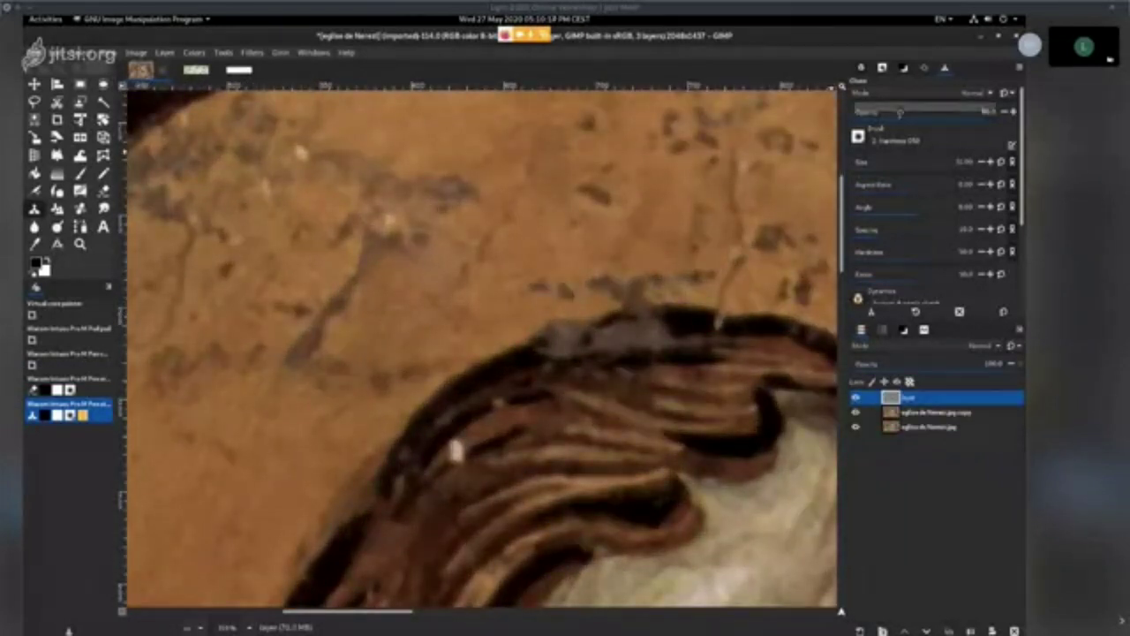
pyautogui.keyDown('ctrl'); pyautogui.click(378, 295); pyautogui.keyUp('ctrl')
pyautogui.click(363, 275)
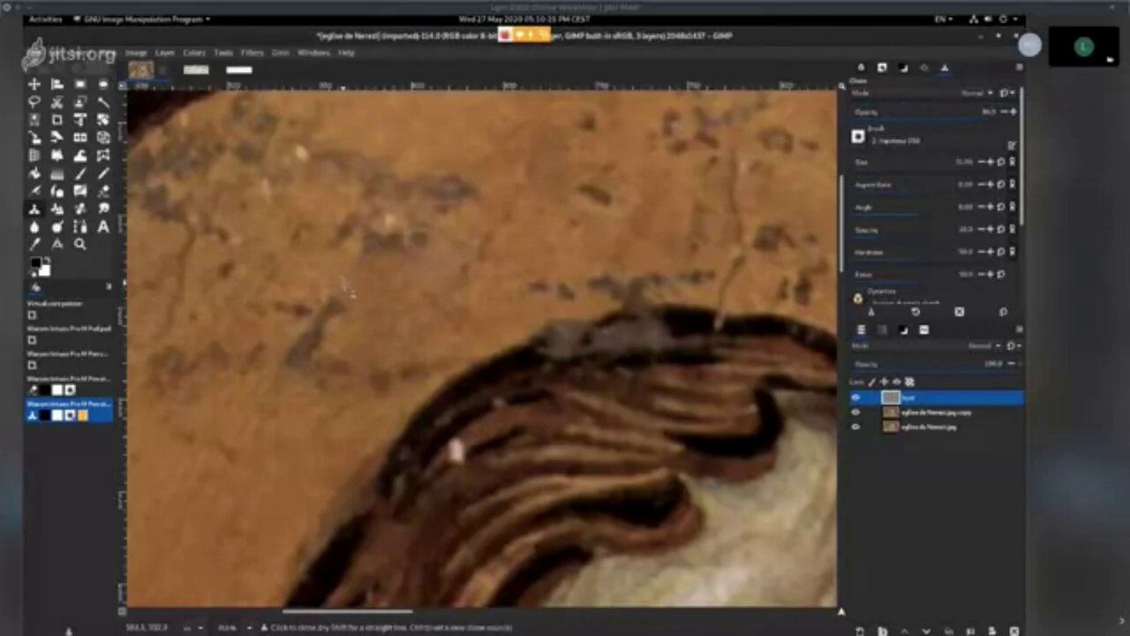
pyautogui.keyDown('ctrl'); pyautogui.scroll(-1, 352, 285); pyautogui.keyUp('ctrl')
pyautogui.keyDown('ctrl'); pyautogui.scroll(-2, 395, 217); pyautogui.keyUp('ctrl')
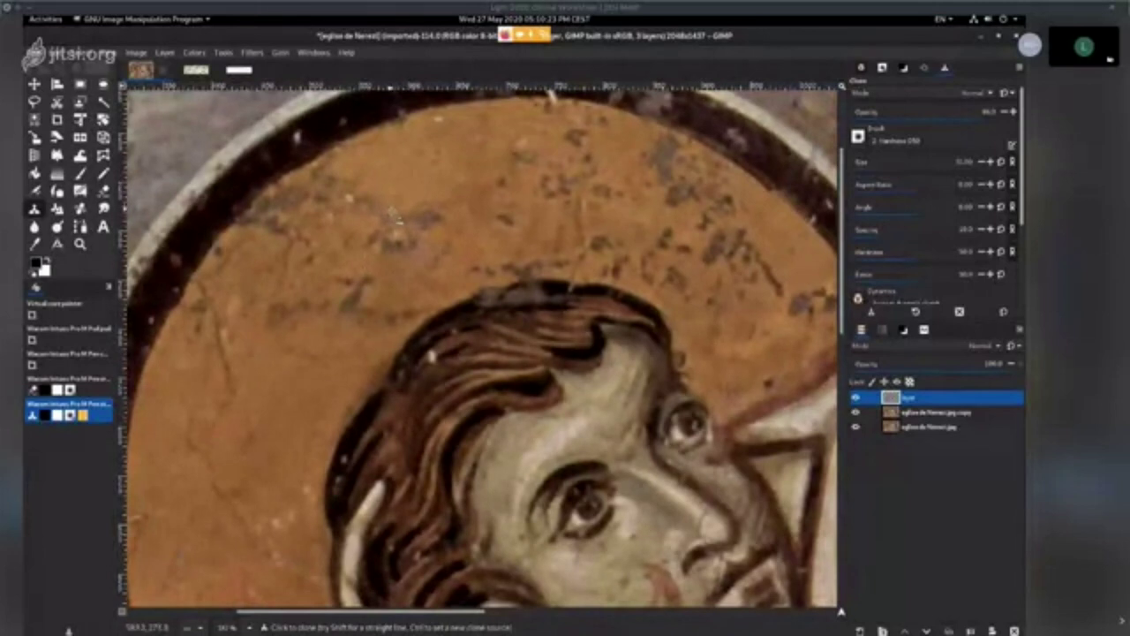
# - Sample clean orange in the upper halo, clone it onto the neighbouring grey patch, and set the Clone opacity back to 100
pyautogui.moveTo(383, 181); pyautogui.dragTo(421, 218)
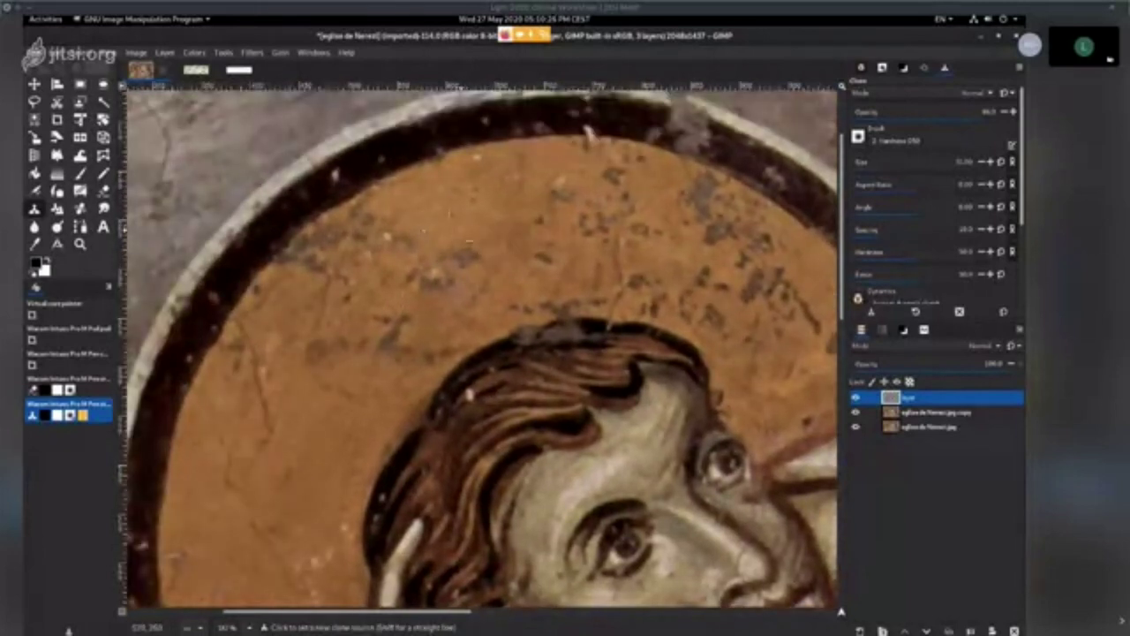
pyautogui.keyDown('ctrl'); pyautogui.click(469, 242); pyautogui.keyUp('ctrl')
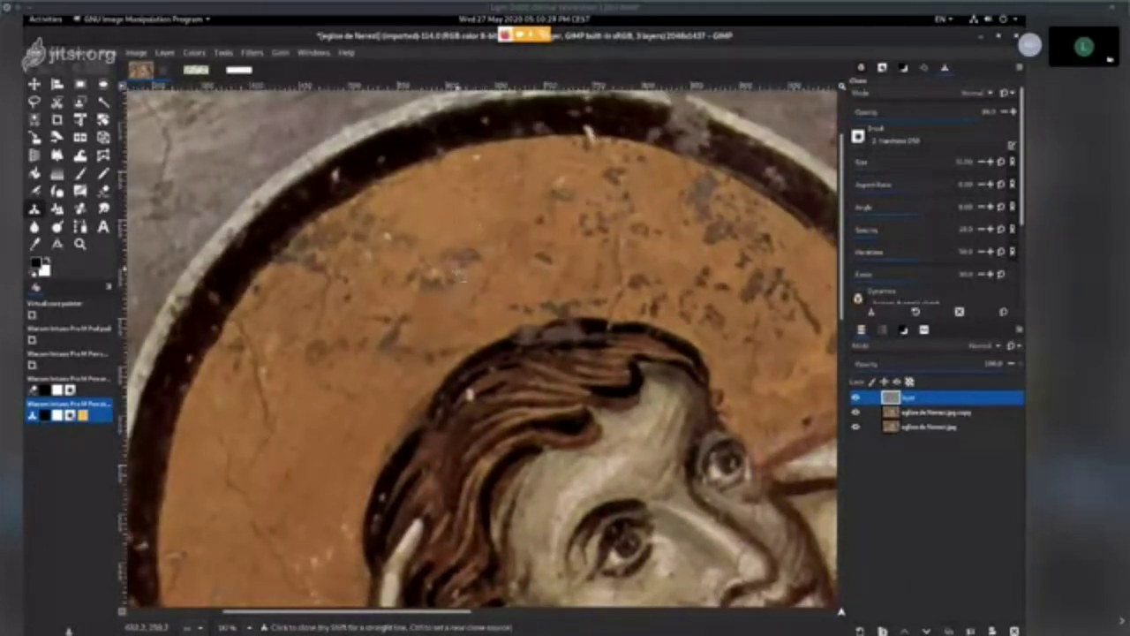
pyautogui.moveTo(978, 112); pyautogui.dragTo(1001, 113)
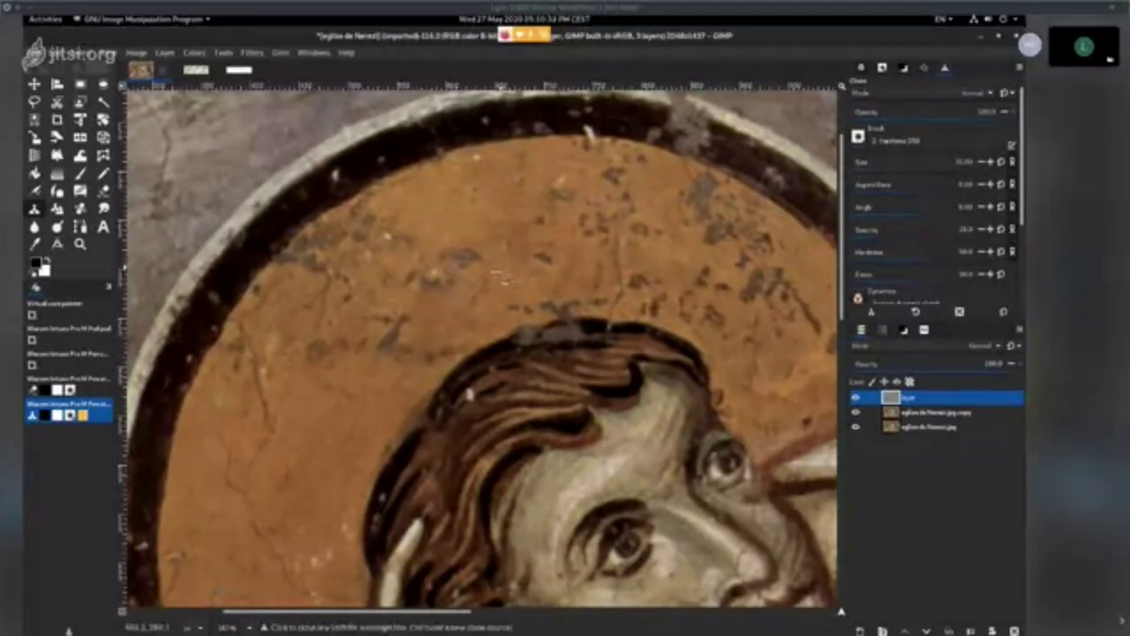
pyautogui.scroll(3, 521, 268)
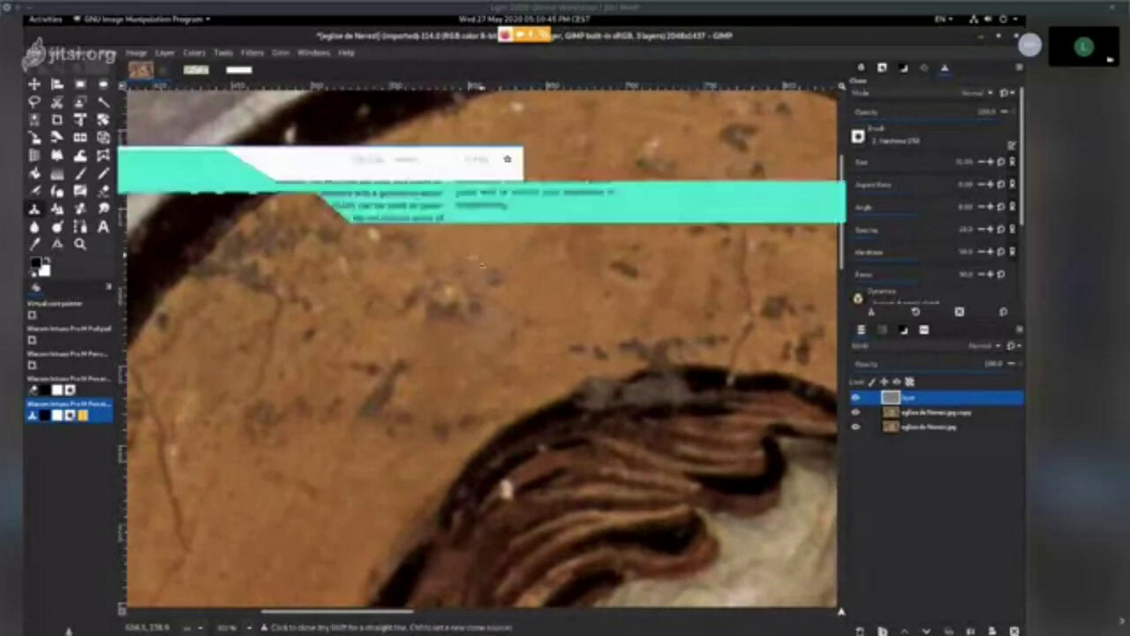
# - Hide and show the top clone layer repeatedly to compare the retouched halo with the original damage
pyautogui.scroll(-4, 501, 277)
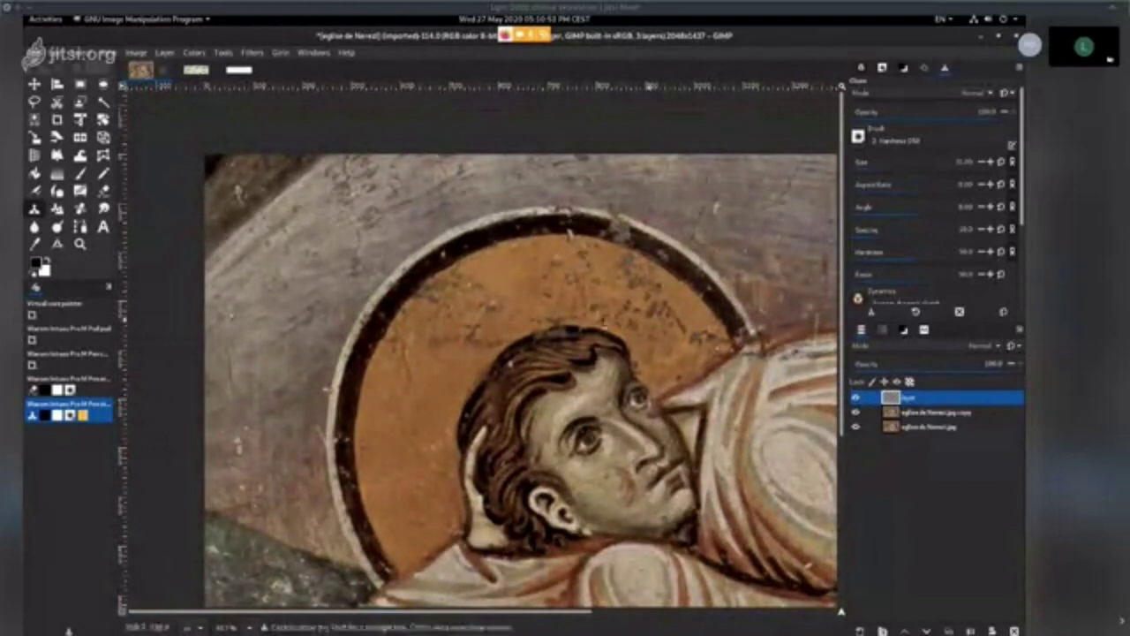
pyautogui.scroll(2, 549, 313)
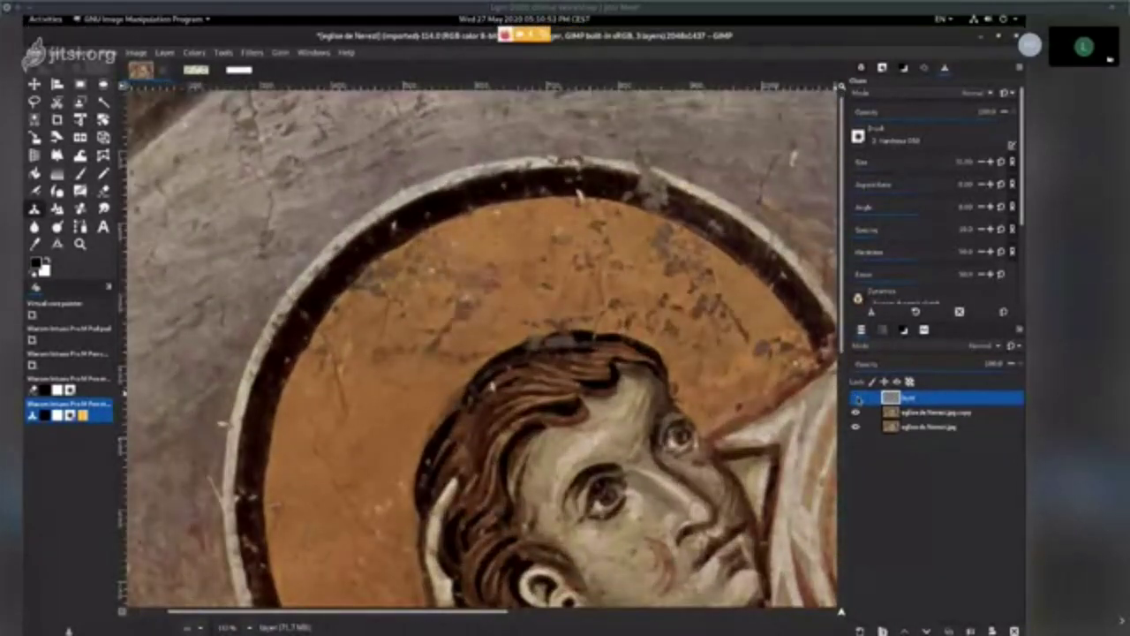
pyautogui.click(855, 397)
pyautogui.click(855, 398)
pyautogui.click(856, 400)
pyautogui.click(857, 399)
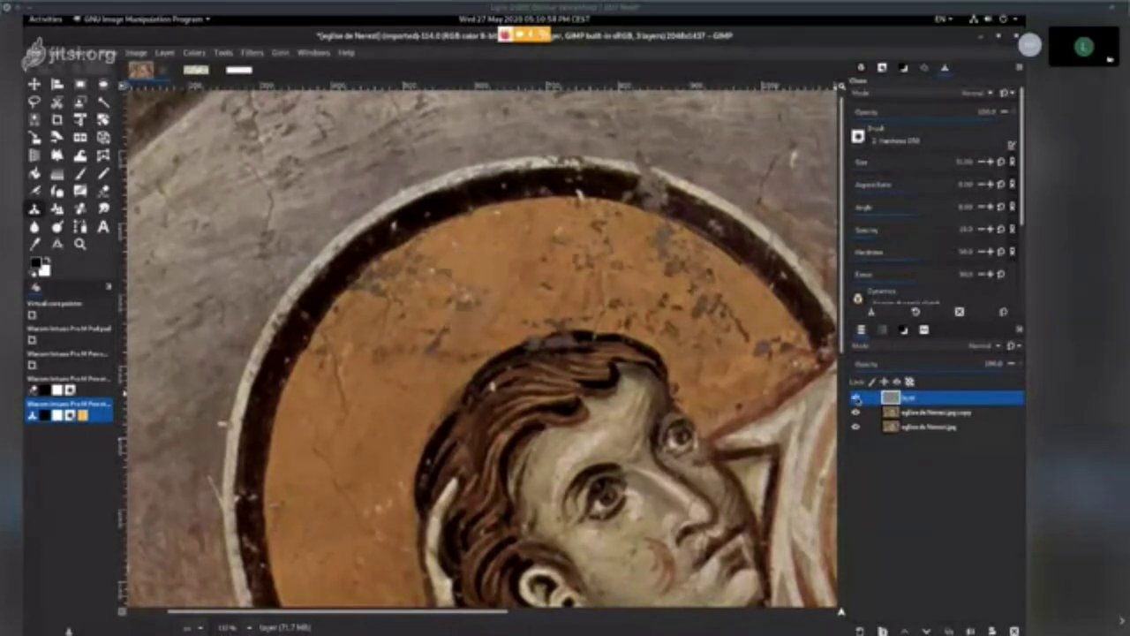
pyautogui.hotkey('alt', 'Tab')
pyautogui.click(856, 398)
pyautogui.click(856, 397)
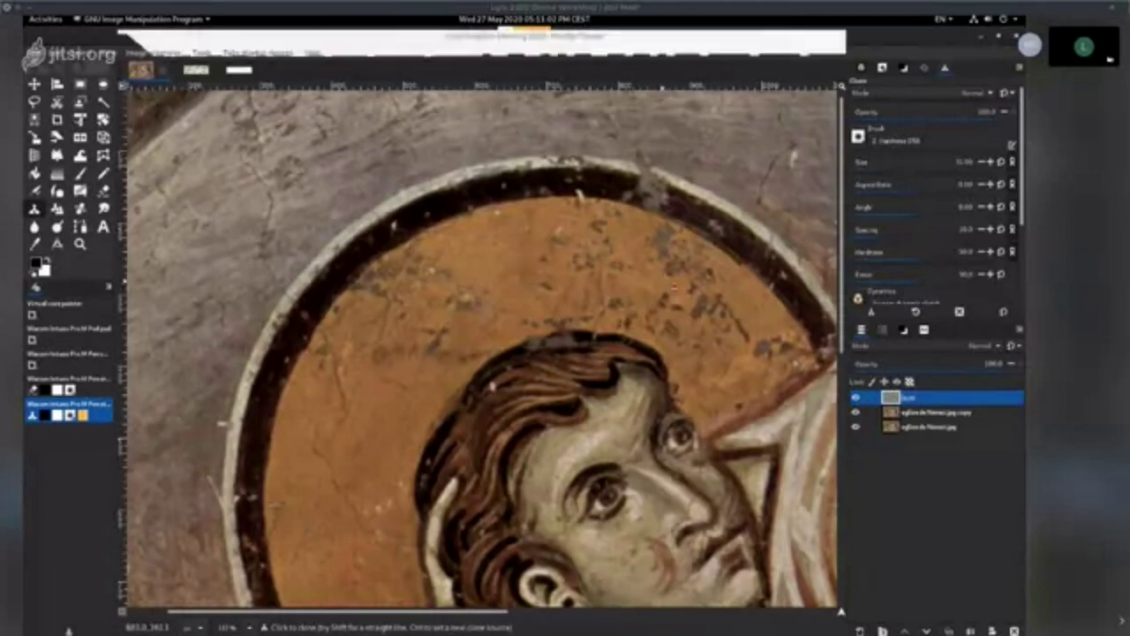
# - Reduce the Clone opacity to about half, clone over damage in the upper halo, and compare with the clone layer hidden and shown
pyautogui.click(942, 114)
pyautogui.scroll(2, 513, 266)
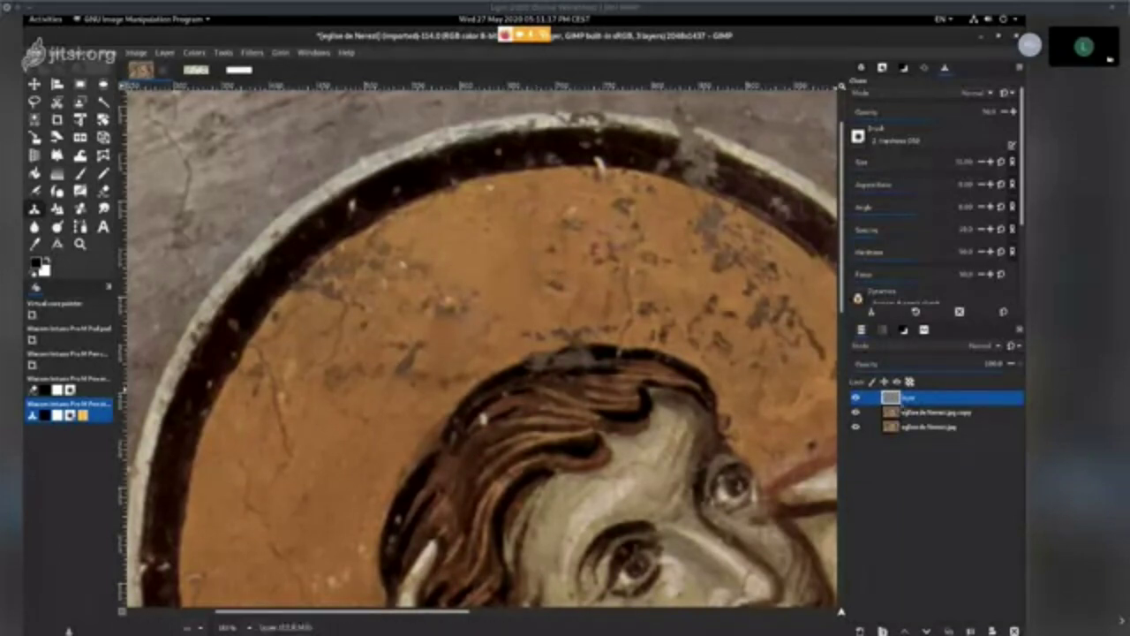
pyautogui.press('ctrl')
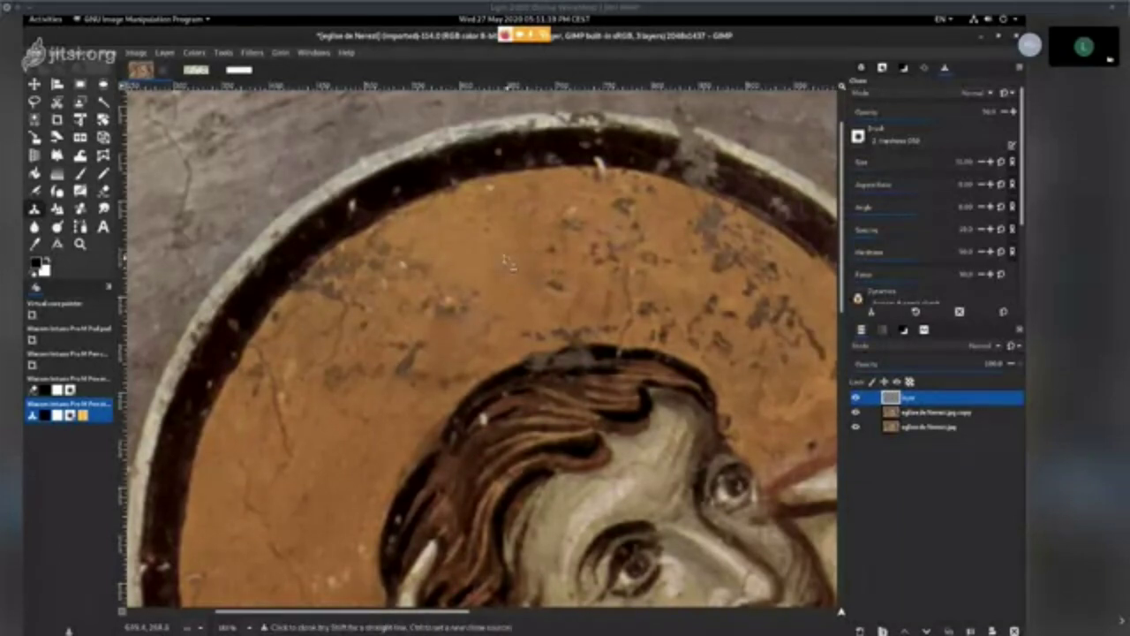
pyautogui.press('ctrl')
pyautogui.click(854, 398)
pyautogui.click(855, 399)
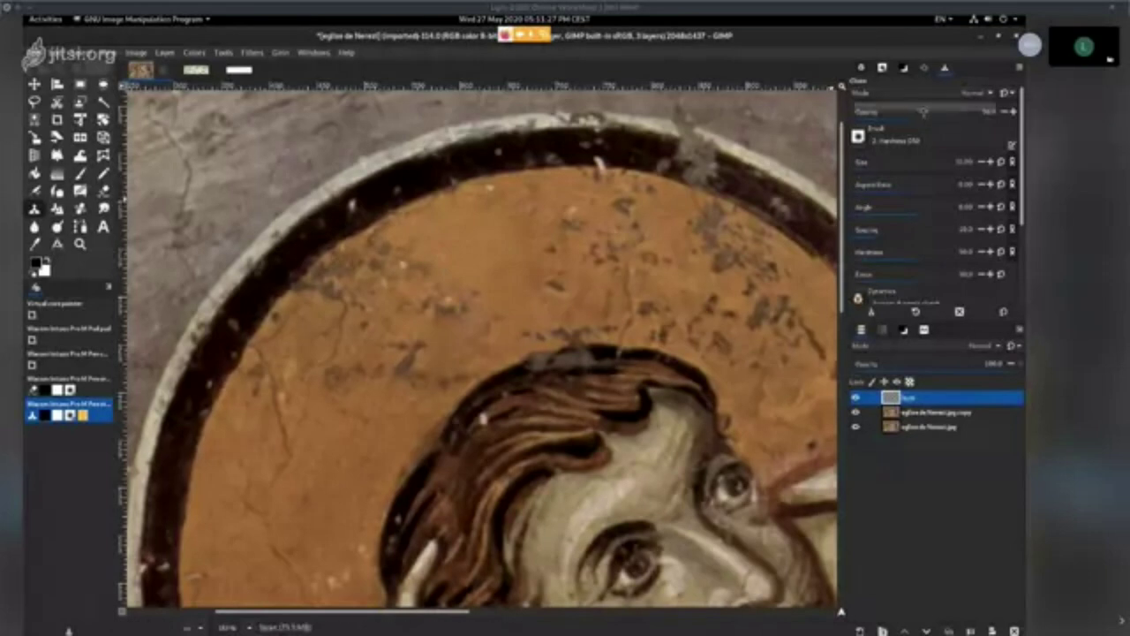
# - Raise the Clone opacity to about three quarters and continue cloning clean orange over the damage in the upper halo
pyautogui.moveTo(927, 110); pyautogui.dragTo(969, 109)
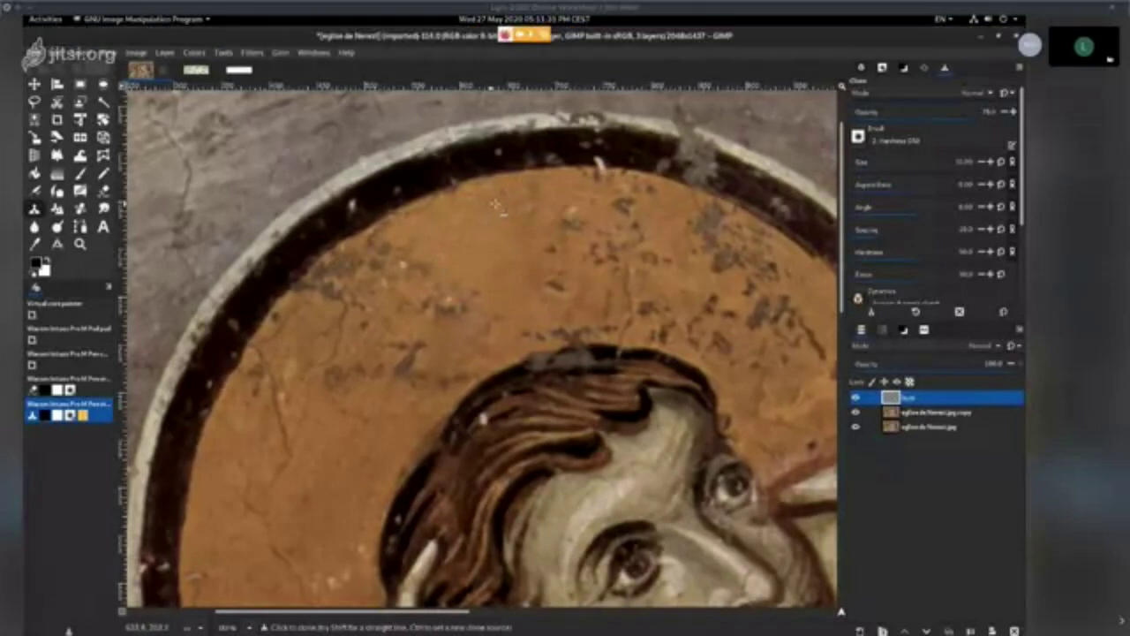
pyautogui.scroll(-1, 552, 304)
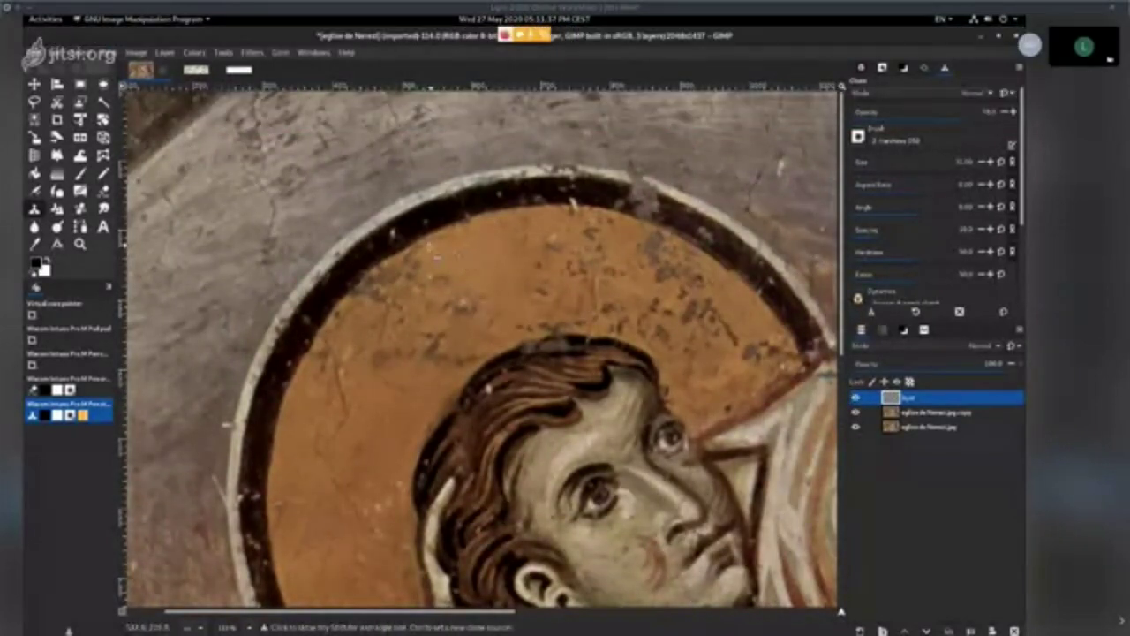
pyautogui.scroll(2, 433, 248)
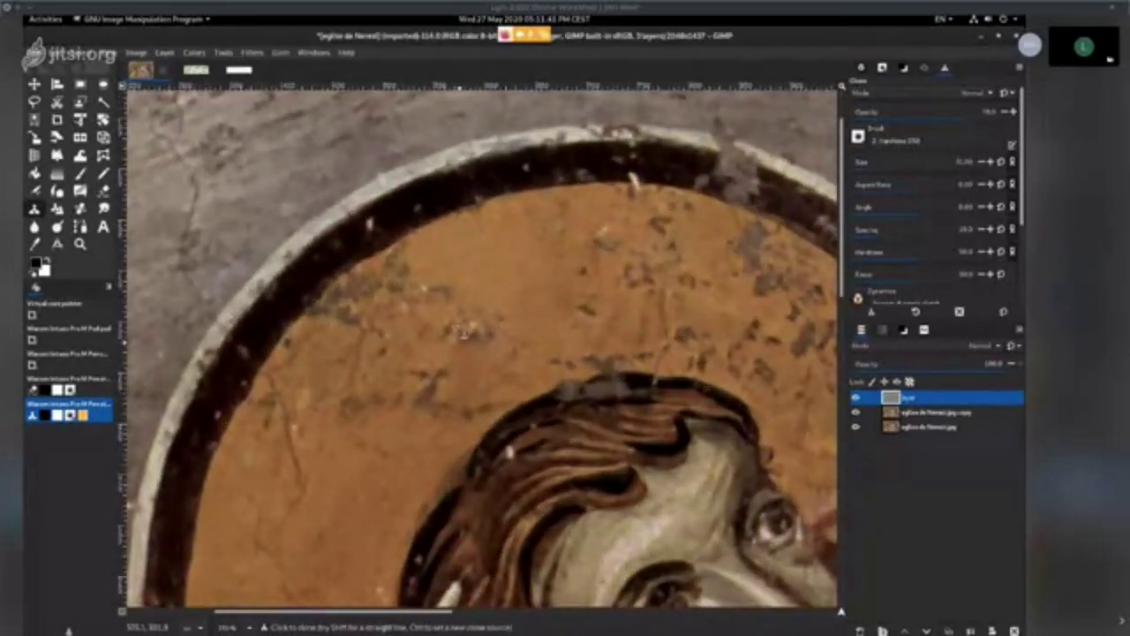
pyautogui.scroll(1, 495, 232)
pyautogui.scroll(1, 498, 233)
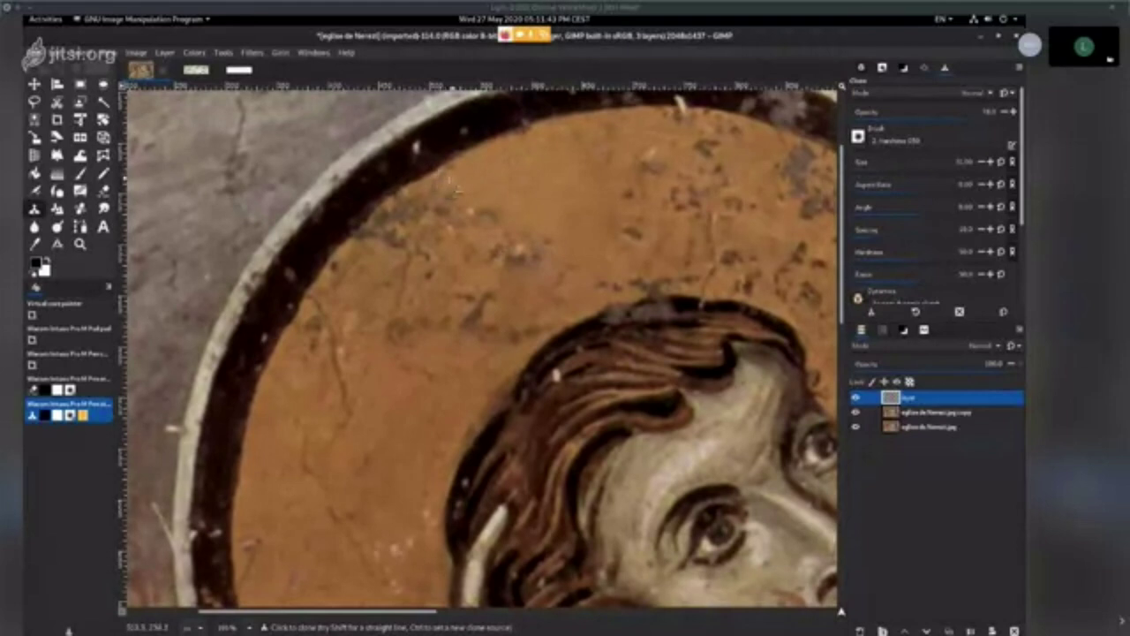
# - Set the Clone opacity to 100 and resample clean orange near the halo's dark border and below the grey patches to cover them
pyautogui.keyDown('ctrl'); pyautogui.click(450, 192); pyautogui.keyUp('ctrl')
pyautogui.moveTo(961, 109); pyautogui.dragTo(1024, 112)
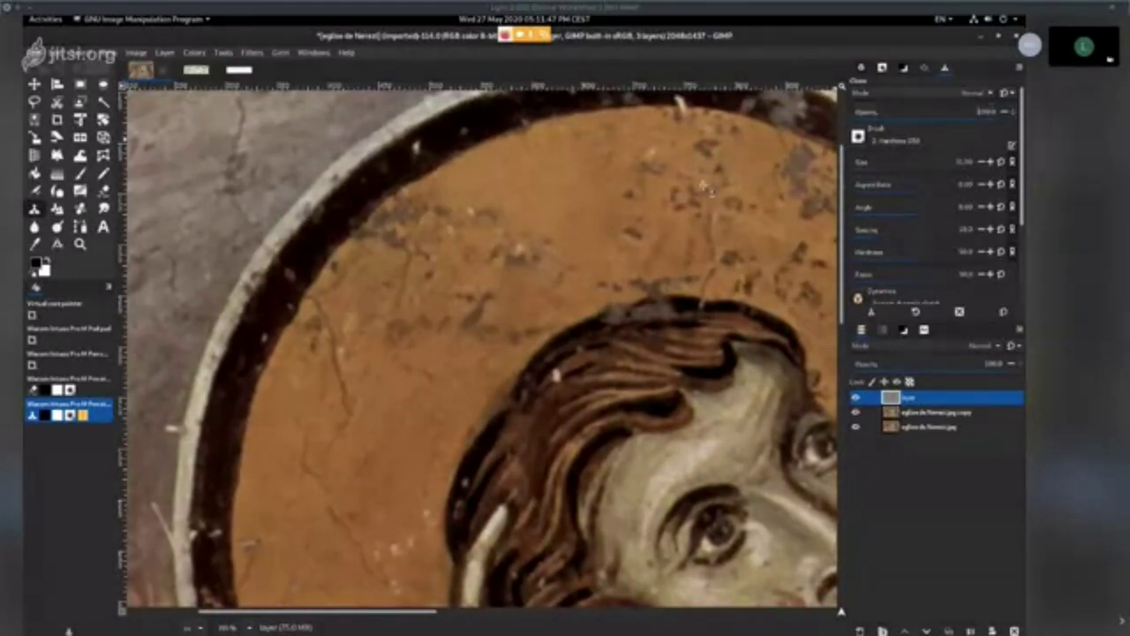
pyautogui.moveTo(382, 272); pyautogui.dragTo(396, 227)
pyautogui.keyDown('ctrl'); pyautogui.click(424, 320); pyautogui.keyUp('ctrl')
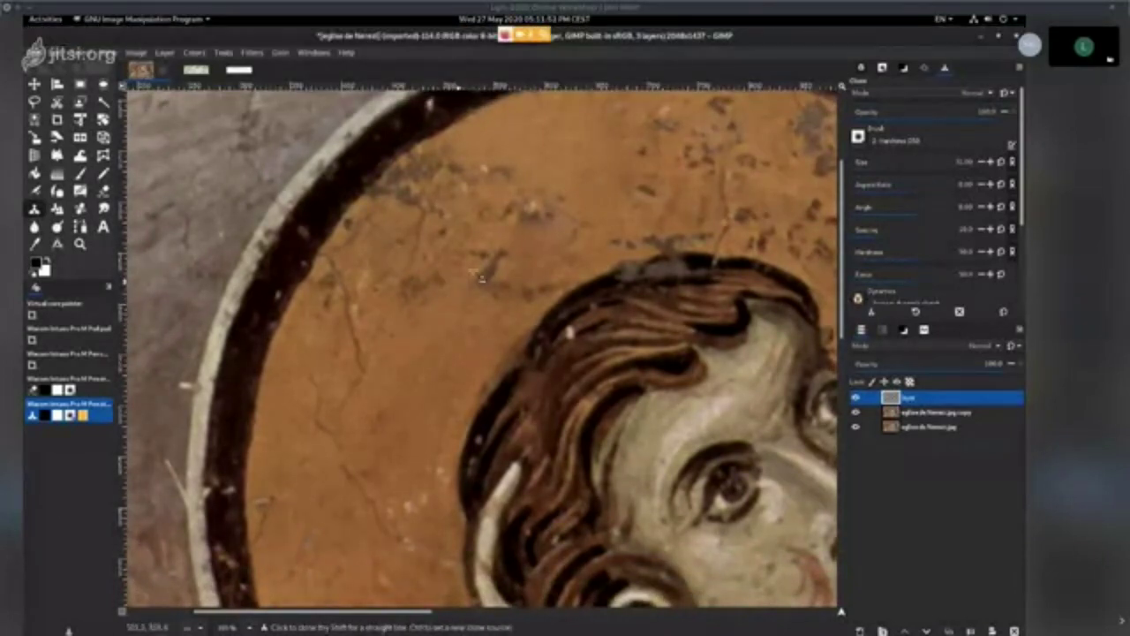
pyautogui.keyDown('ctrl'); pyautogui.click(403, 301); pyautogui.keyUp('ctrl')
# - Sample the clean orange area beside the hair and clone it over the spots below the grey patches on the halo's left side
pyautogui.scroll(-3, 459, 315)
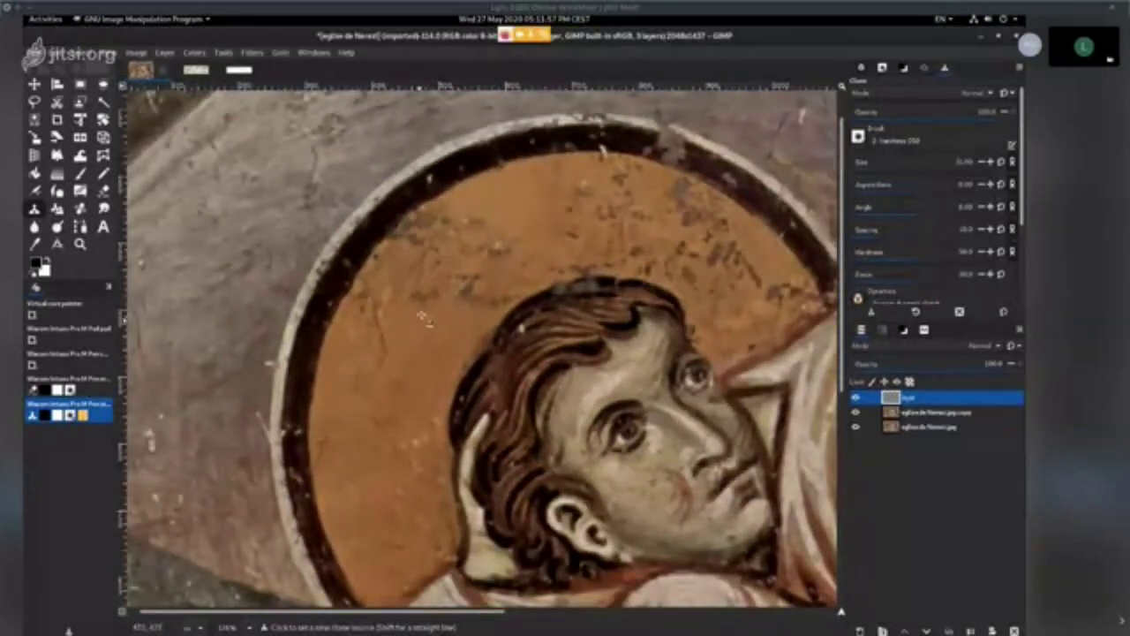
pyautogui.scroll(2, 459, 337)
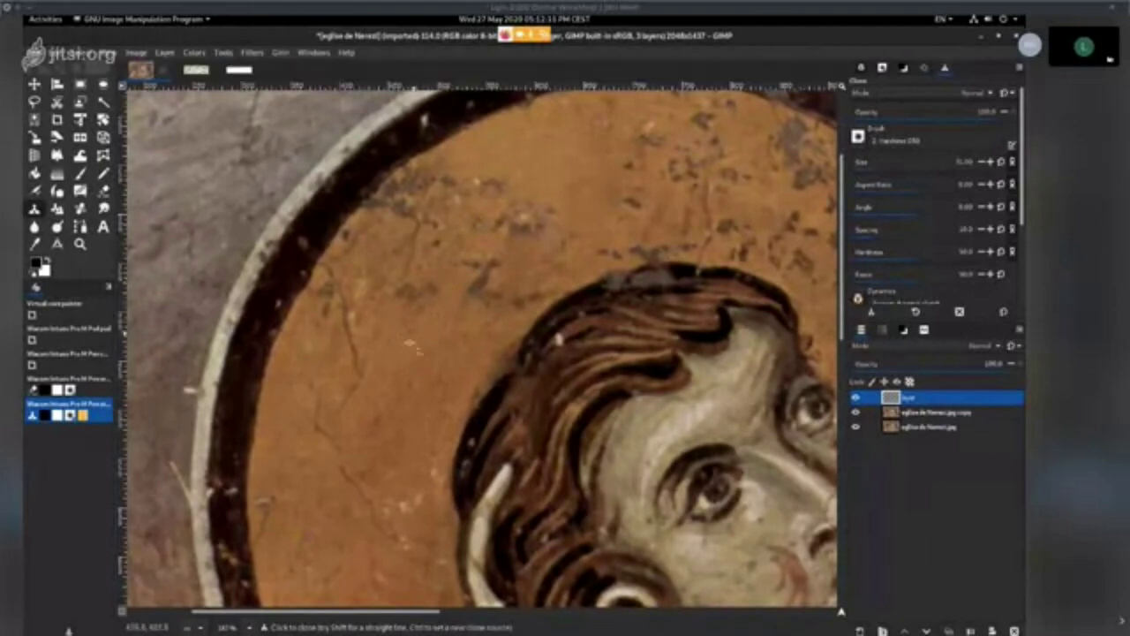
pyautogui.keyDown('ctrl'); pyautogui.click(403, 348); pyautogui.keyUp('ctrl')
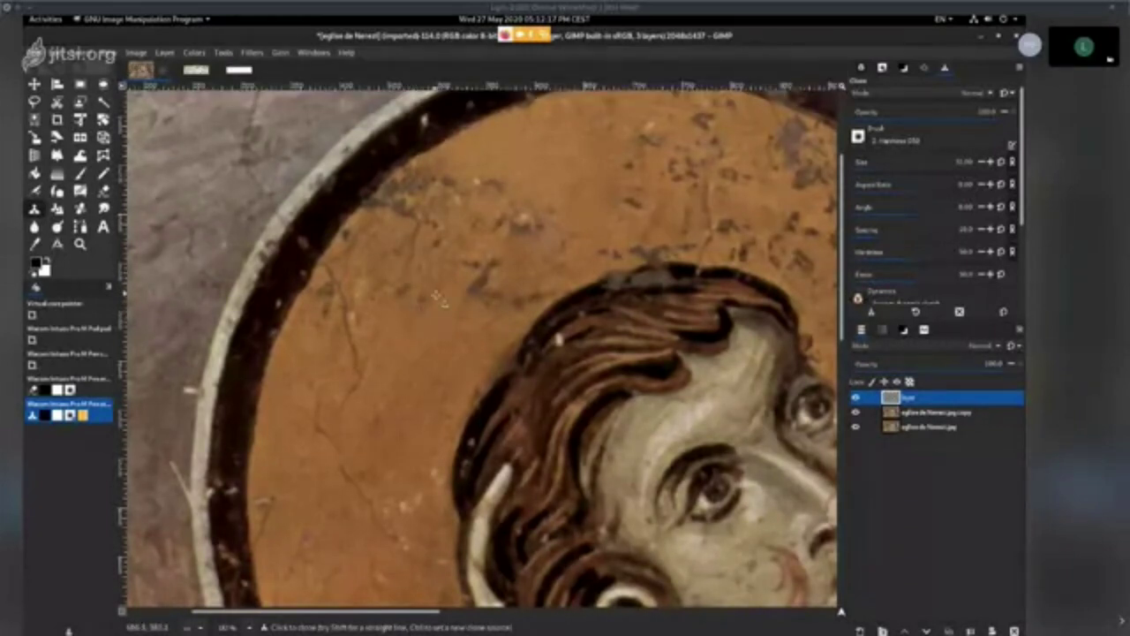
pyautogui.scroll(2, 430, 256)
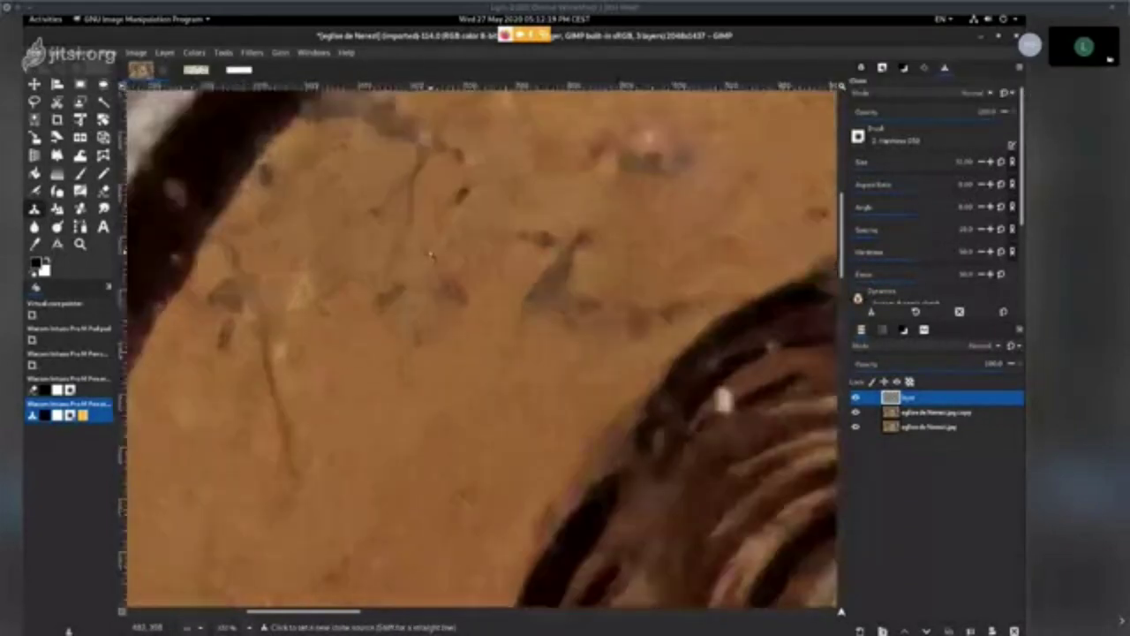
pyautogui.scroll(-4, 430, 256)
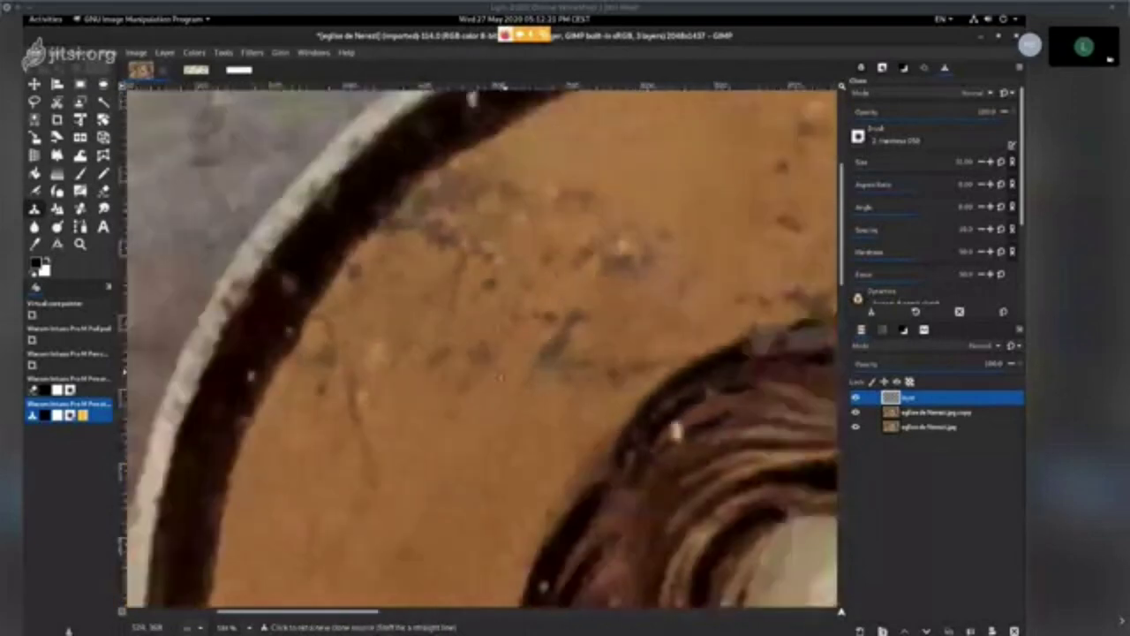
pyautogui.scroll(-1, 500, 378)
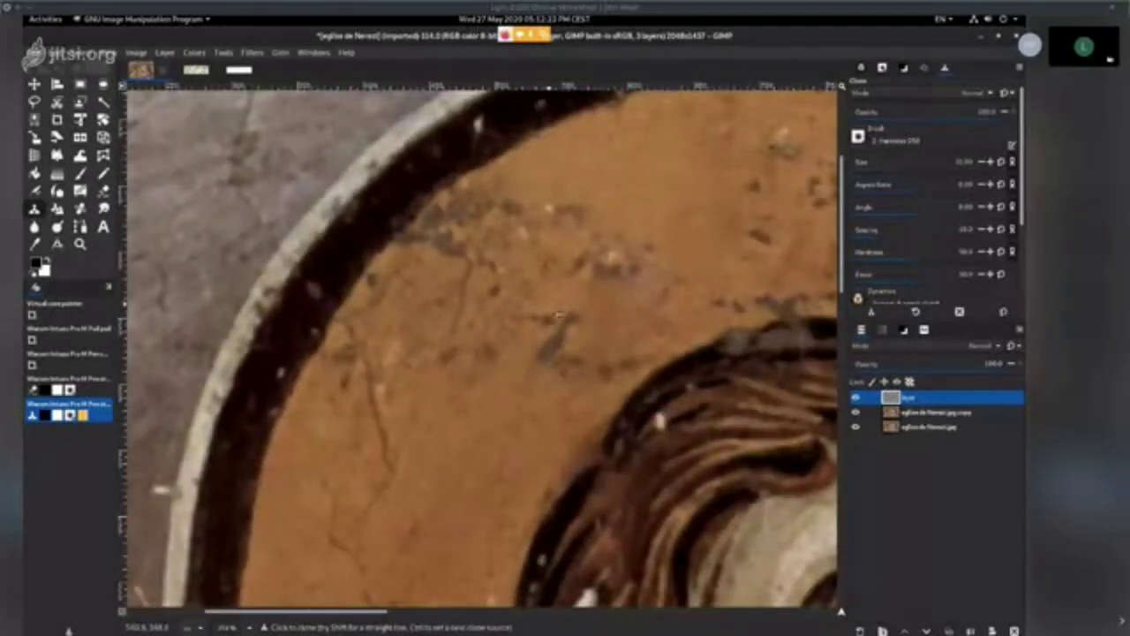
pyautogui.scroll(-2, 548, 322)
pyautogui.scroll(2, 532, 329)
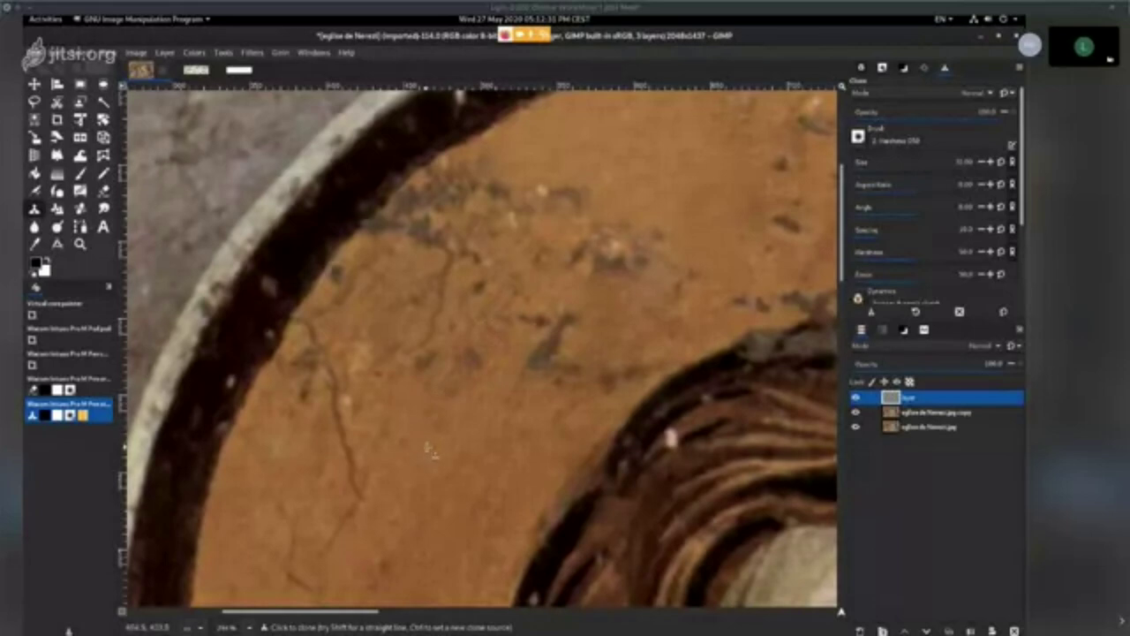
# - Sample clean orange beside the small dark spot below the grey patches on the halo's left side and clone over it
pyautogui.moveTo(475, 375); pyautogui.dragTo(502, 333)
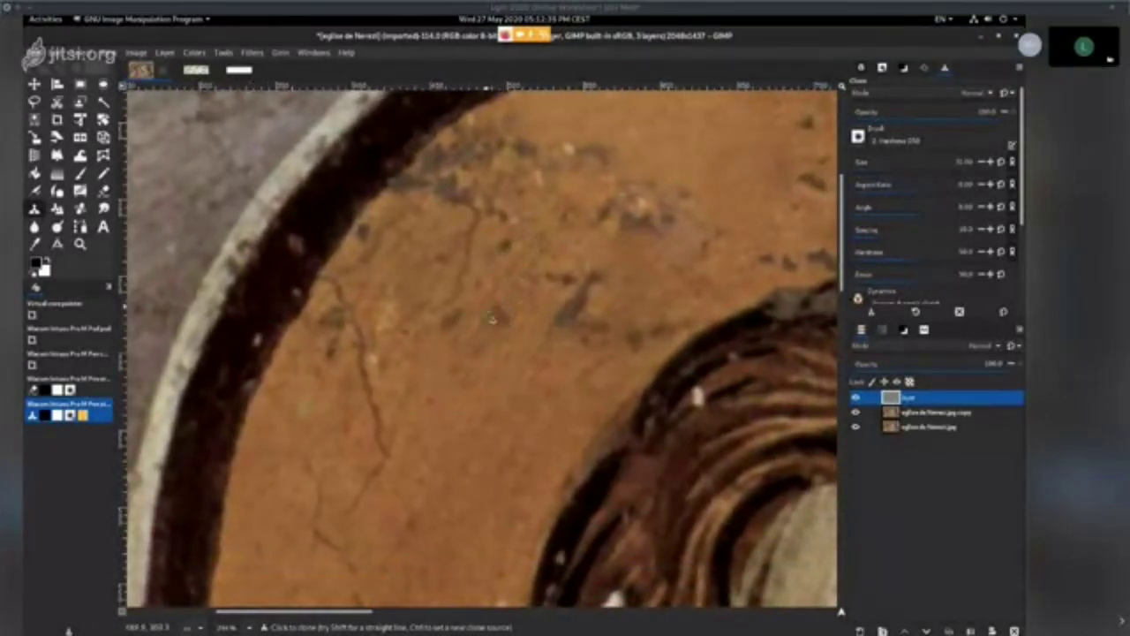
pyautogui.press('ctrl')
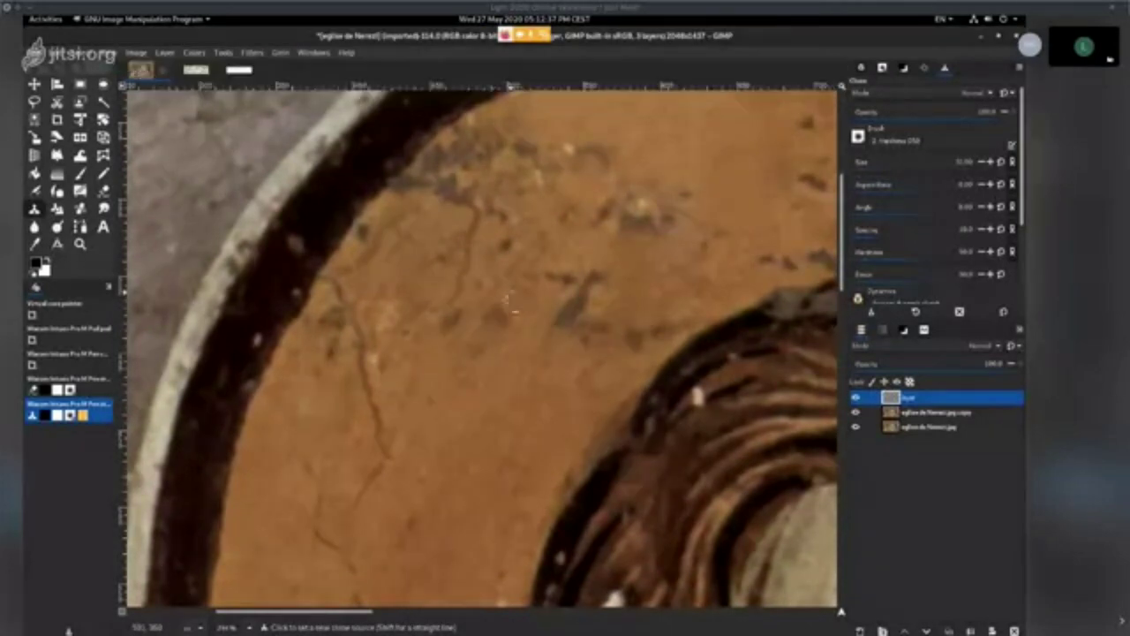
pyautogui.keyDown('ctrl'); pyautogui.click(511, 295); pyautogui.keyUp('ctrl')
pyautogui.moveTo(499, 313); pyautogui.dragTo(486, 332)
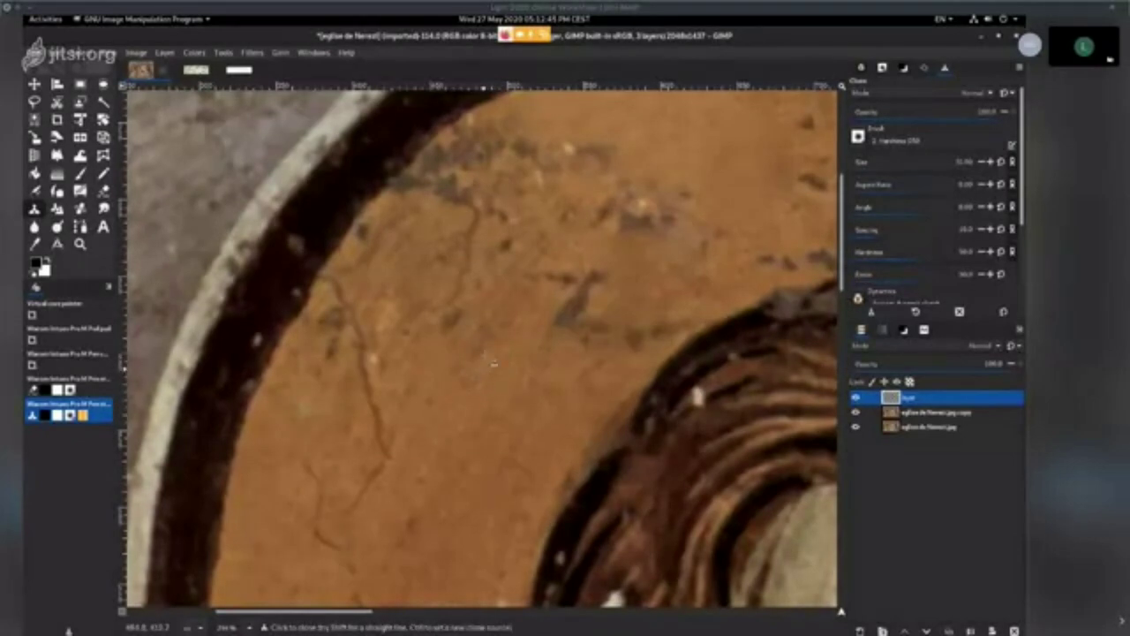
pyautogui.scroll(-2, 493, 362)
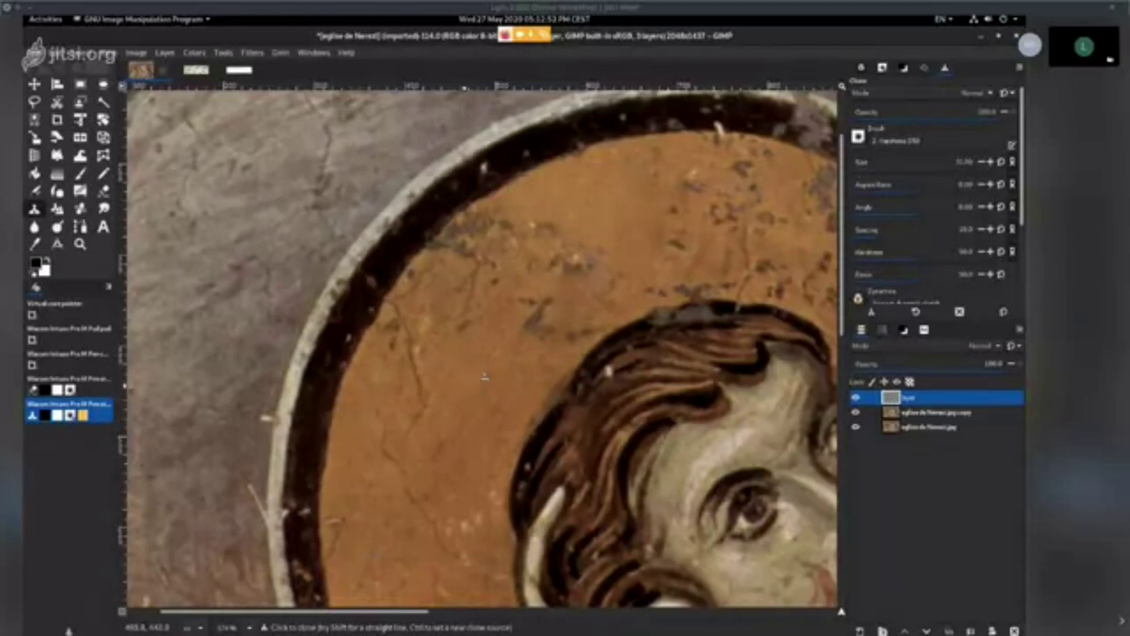
pyautogui.moveTo(494, 319); pyautogui.dragTo(458, 356)
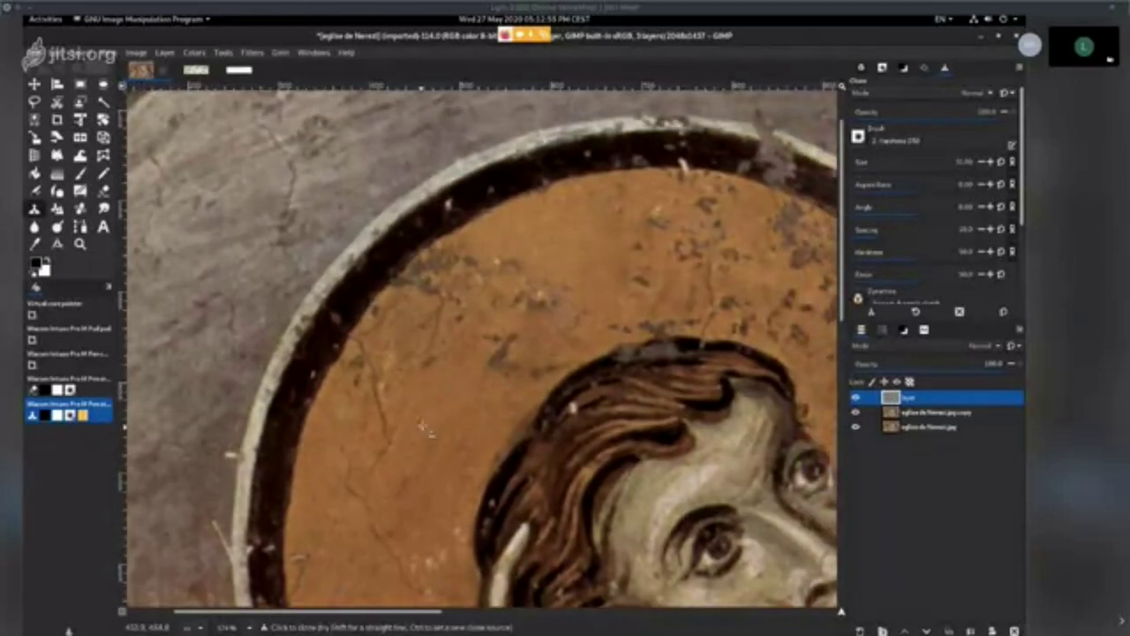
pyautogui.moveTo(431, 411)
pyautogui.mouseDown()
pyautogui.moveTo(402, 362)
pyautogui.moveTo(358, 347)
pyautogui.mouseUp()
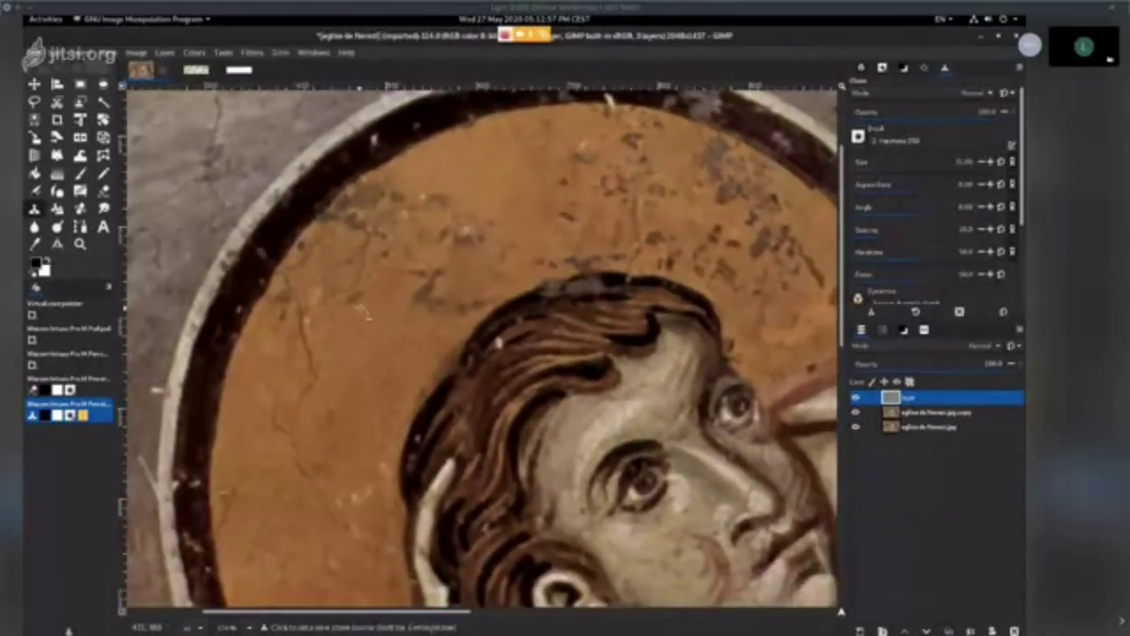
# - Pick the halo's orange as the foreground colour, try covering the grey patches with Paintbrush strokes, and undo the strokes
pyautogui.press('p')
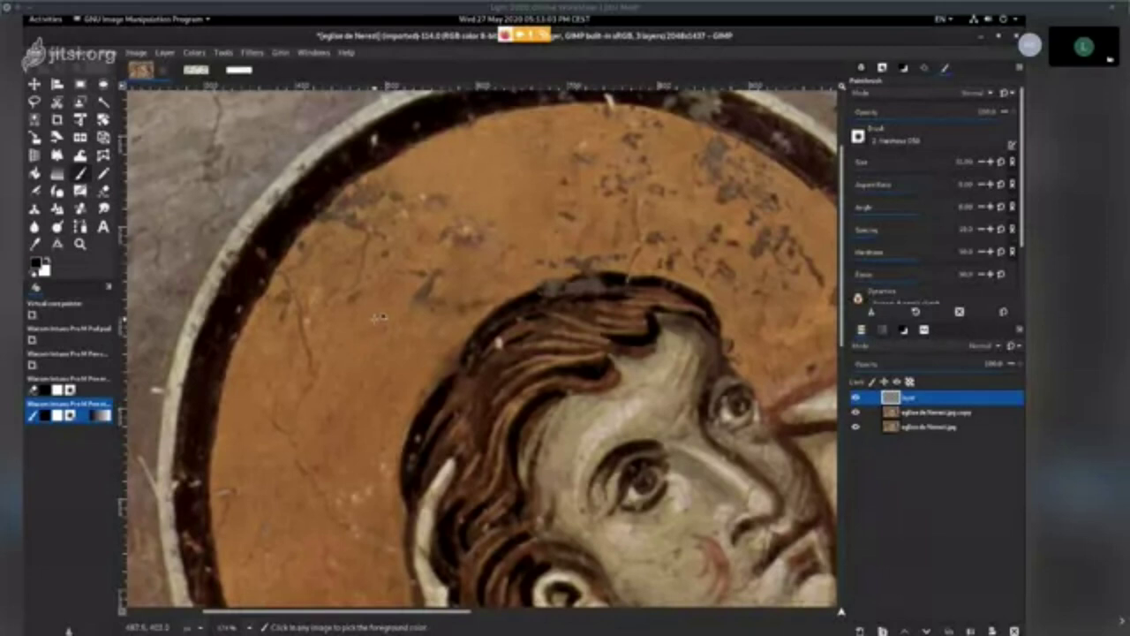
pyautogui.keyDown('ctrl'); pyautogui.click(383, 322); pyautogui.keyUp('ctrl')
pyautogui.moveTo(357, 227); pyautogui.dragTo(353, 245)
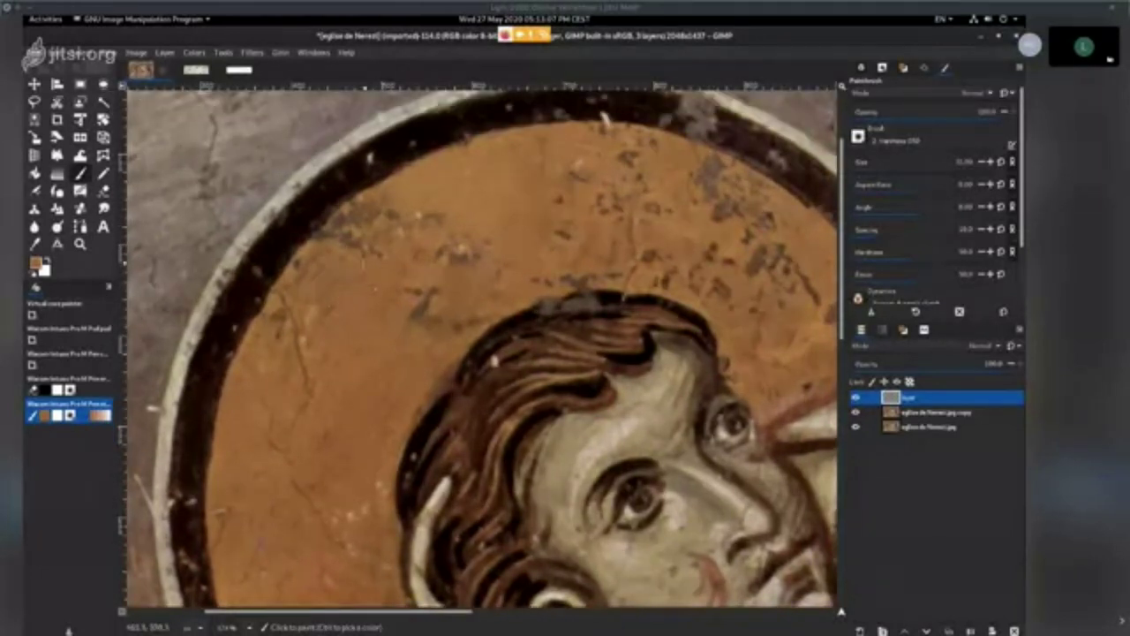
pyautogui.moveTo(343, 244); pyautogui.dragTo(385, 217)
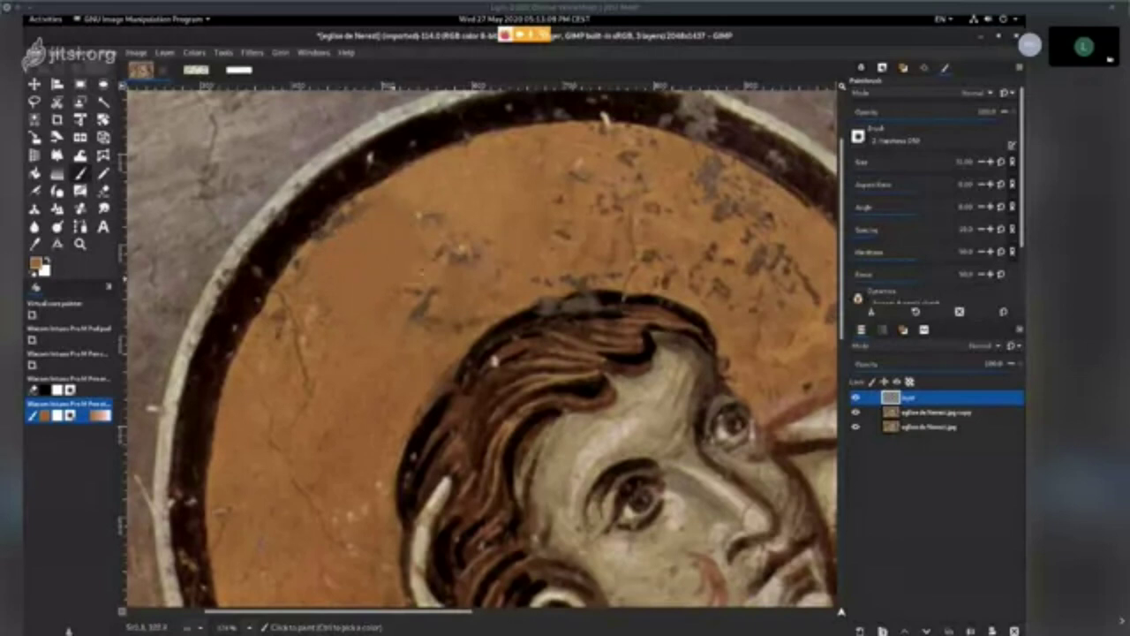
pyautogui.moveTo(393, 279); pyautogui.dragTo(435, 324)
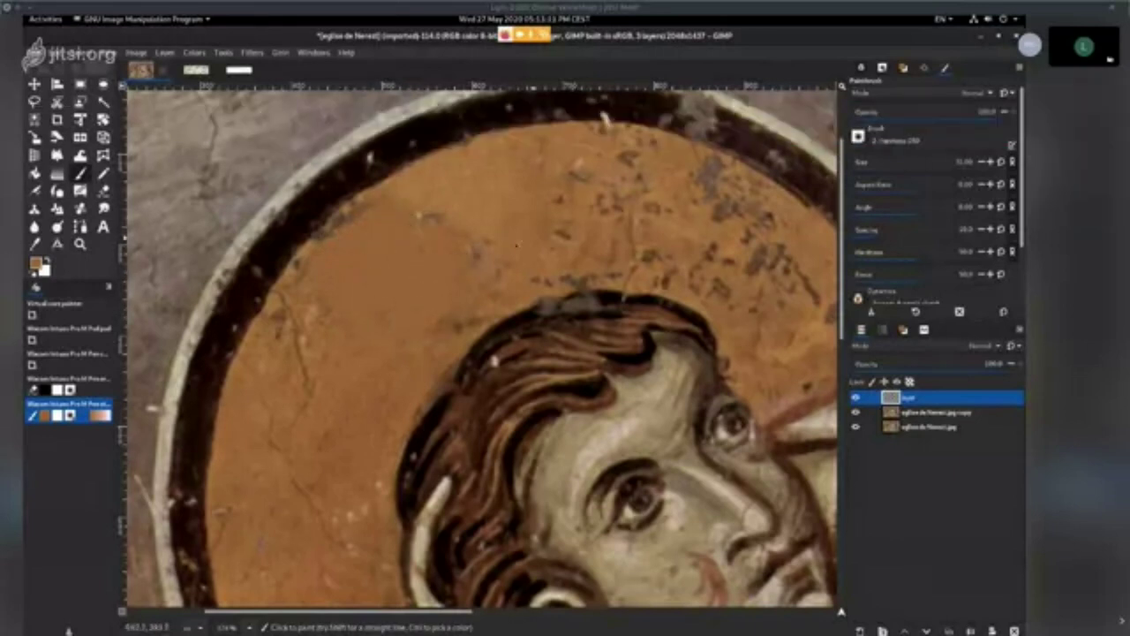
pyautogui.scroll(-1, 517, 245)
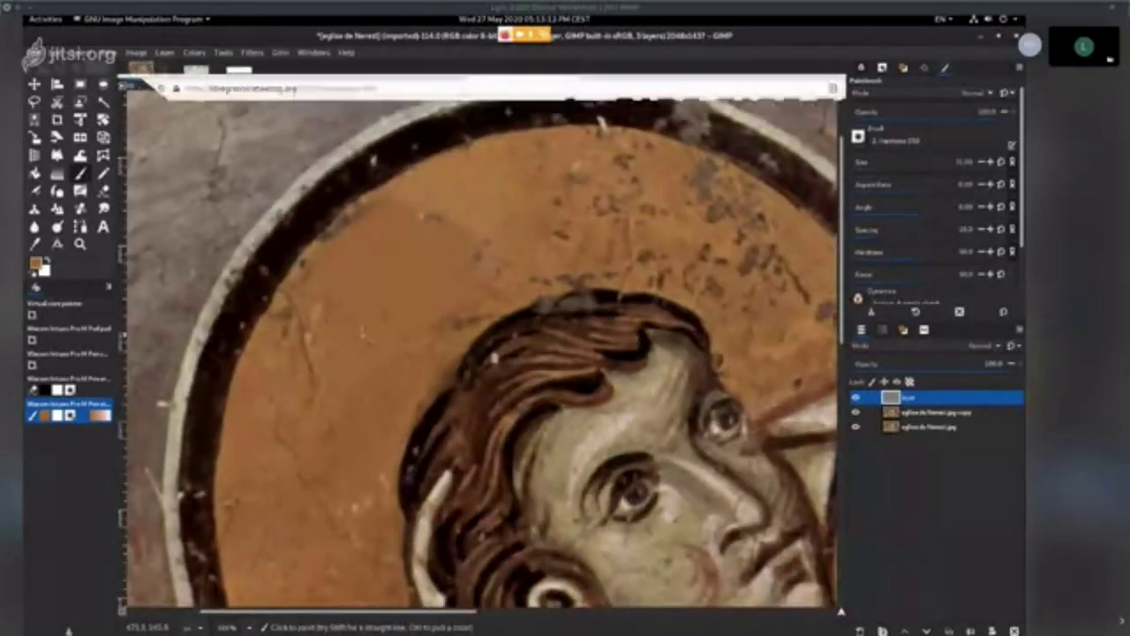
pyautogui.scroll(1, 380, 281)
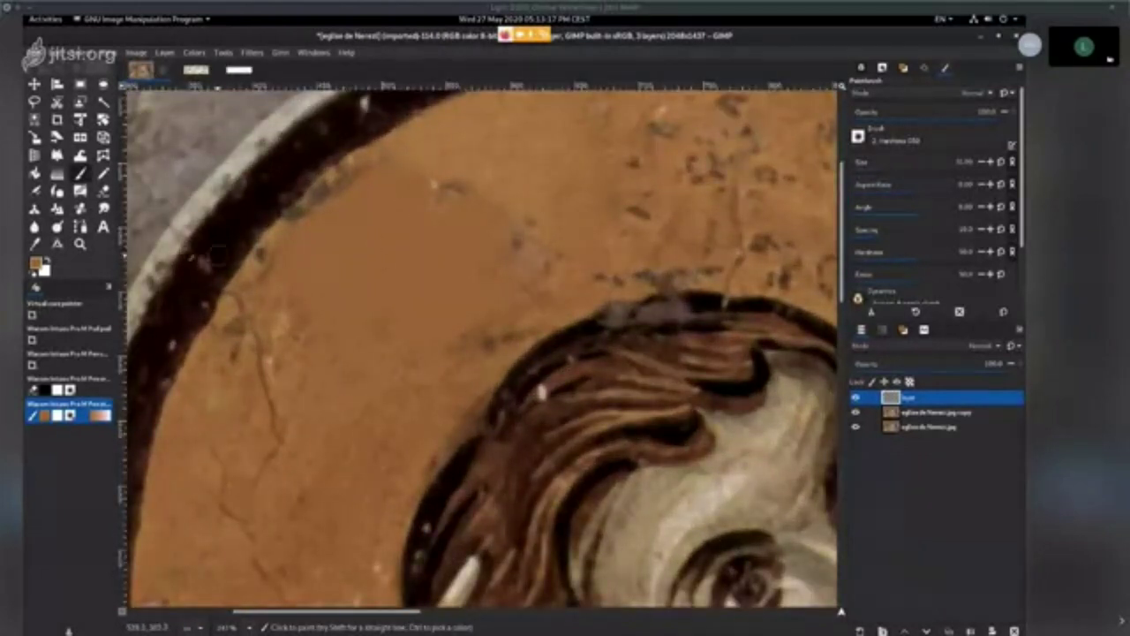
pyautogui.hotkey('ctrl', 'z')
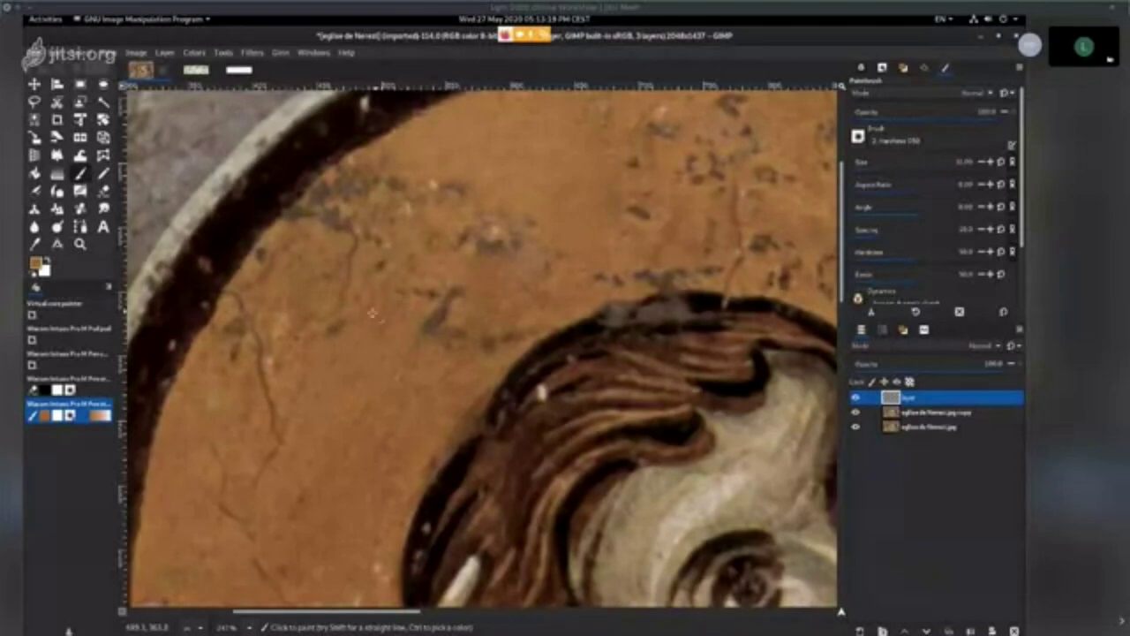
# - Try cloning clean orange from the upper halo over the nearby grey patches, and undo the clone strokes
pyautogui.moveTo(474, 287); pyautogui.dragTo(478, 346)
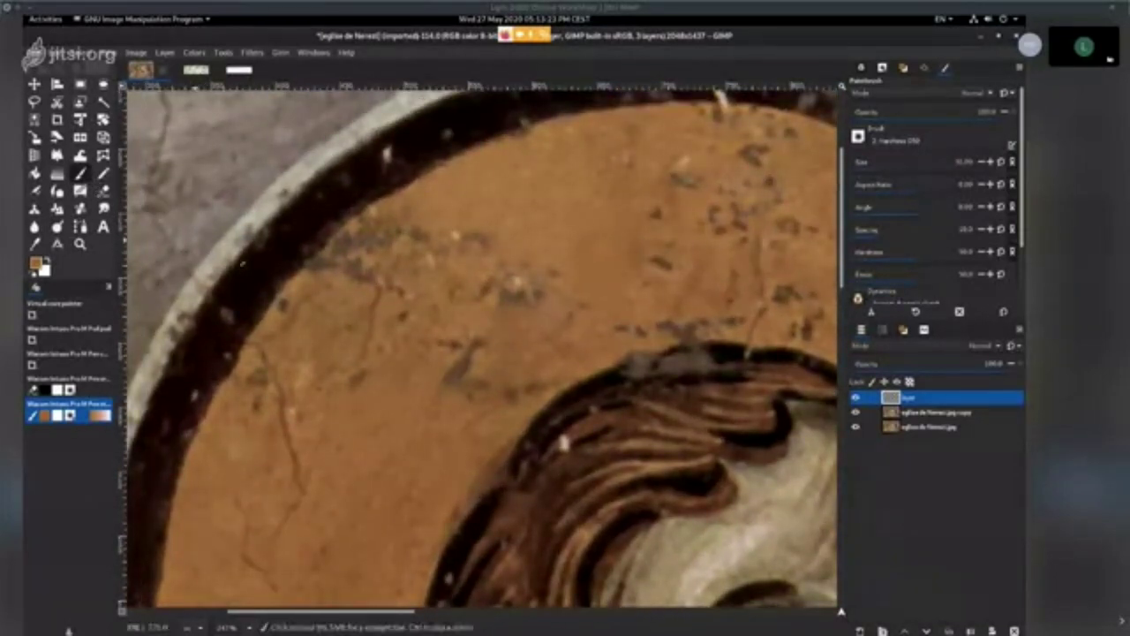
pyautogui.press('c')
pyautogui.moveTo(530, 225); pyautogui.dragTo(541, 241)
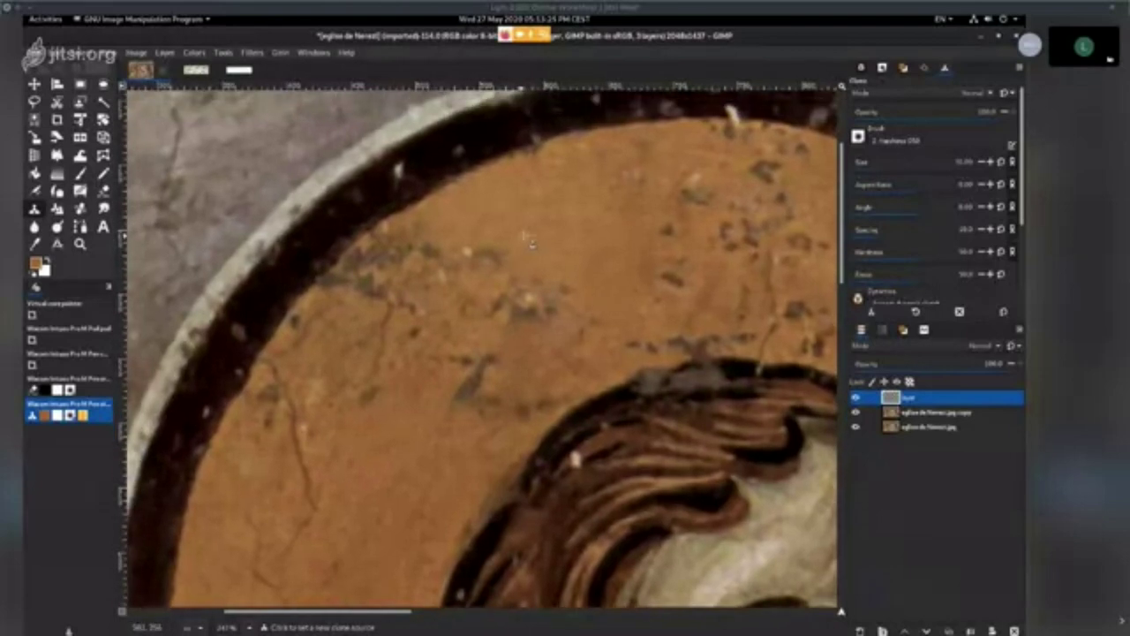
pyautogui.keyDown('ctrl'); pyautogui.click(517, 268); pyautogui.keyUp('ctrl')
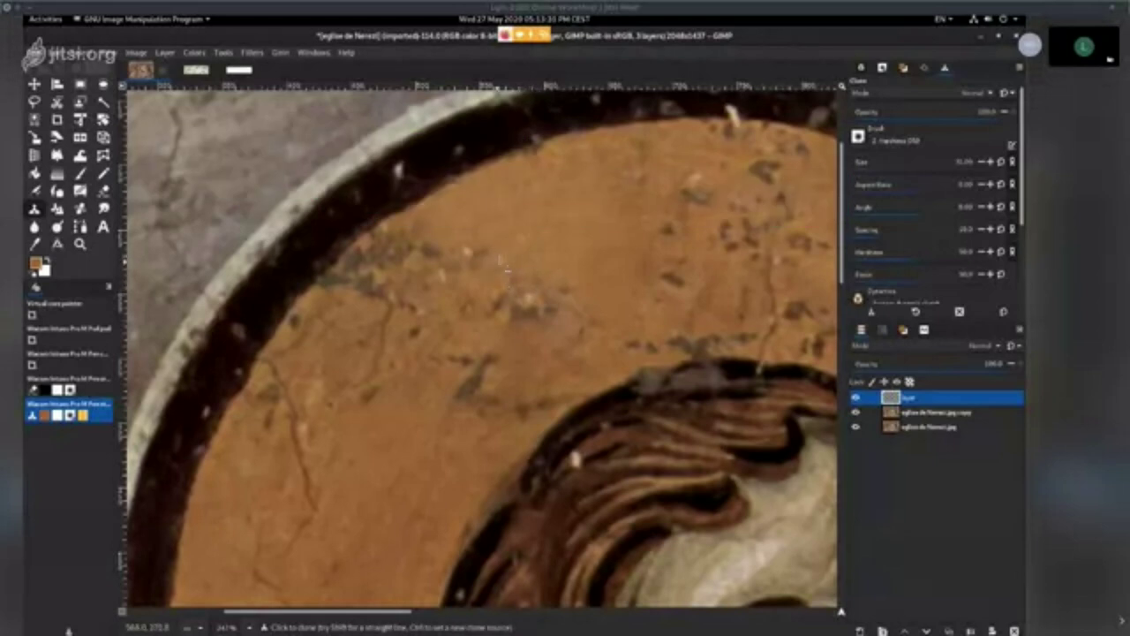
pyautogui.scroll(-2, 540, 329)
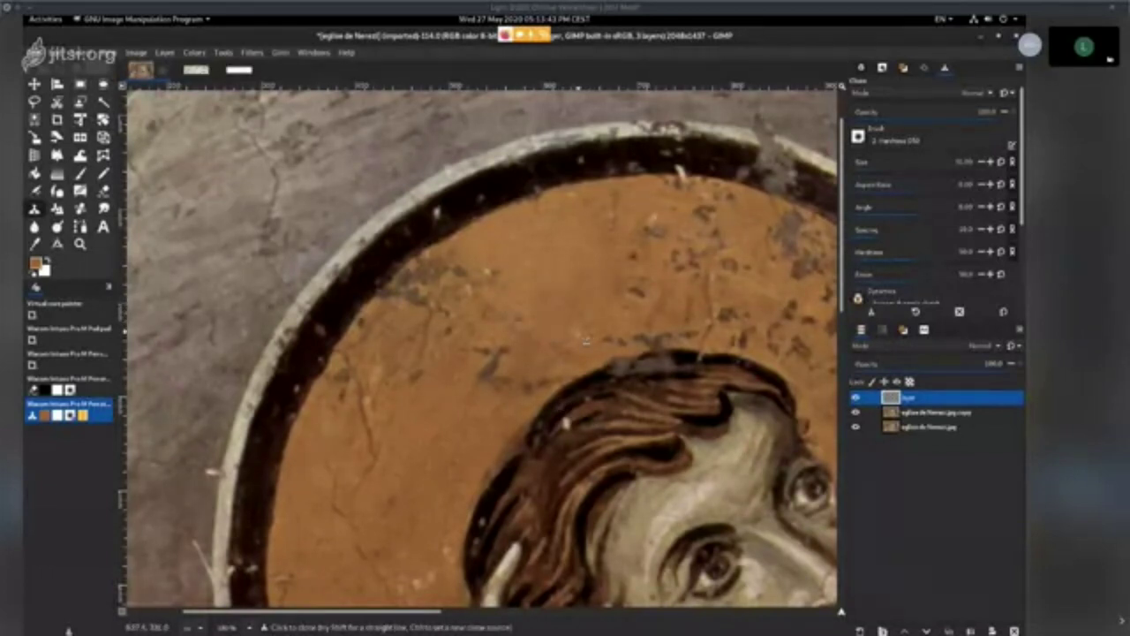
pyautogui.moveTo(576, 378)
pyautogui.mouseDown()
pyautogui.moveTo(638, 350)
pyautogui.moveTo(592, 445)
pyautogui.moveTo(540, 431)
pyautogui.moveTo(518, 332)
pyautogui.mouseUp()
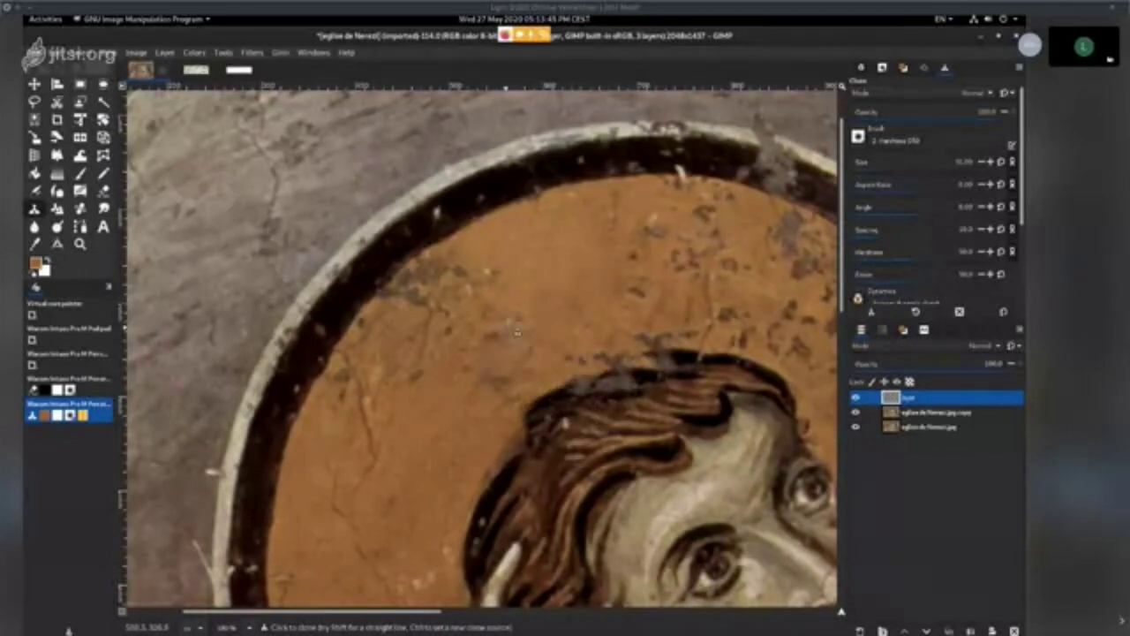
pyautogui.hotkey('ctrl', 'z')
# - Create a blank white image of 2048x1437 pixels and draw a five-pointed star on it with the Paintbrush
pyautogui.click(40, 52)
pyautogui.click(44, 68)
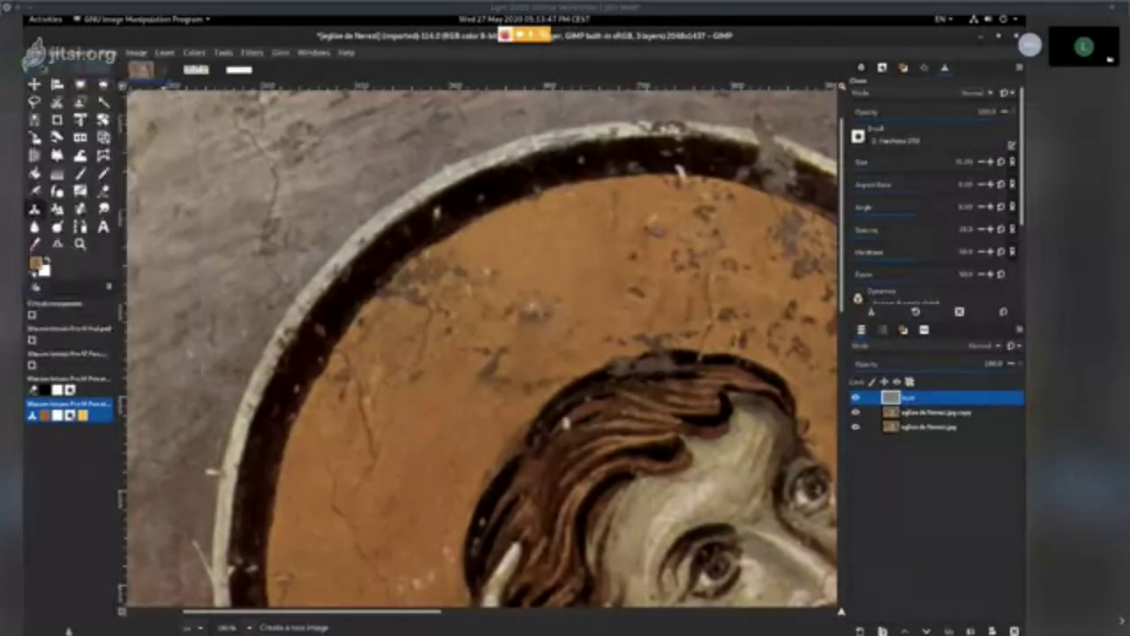
pyautogui.click(279, 39)
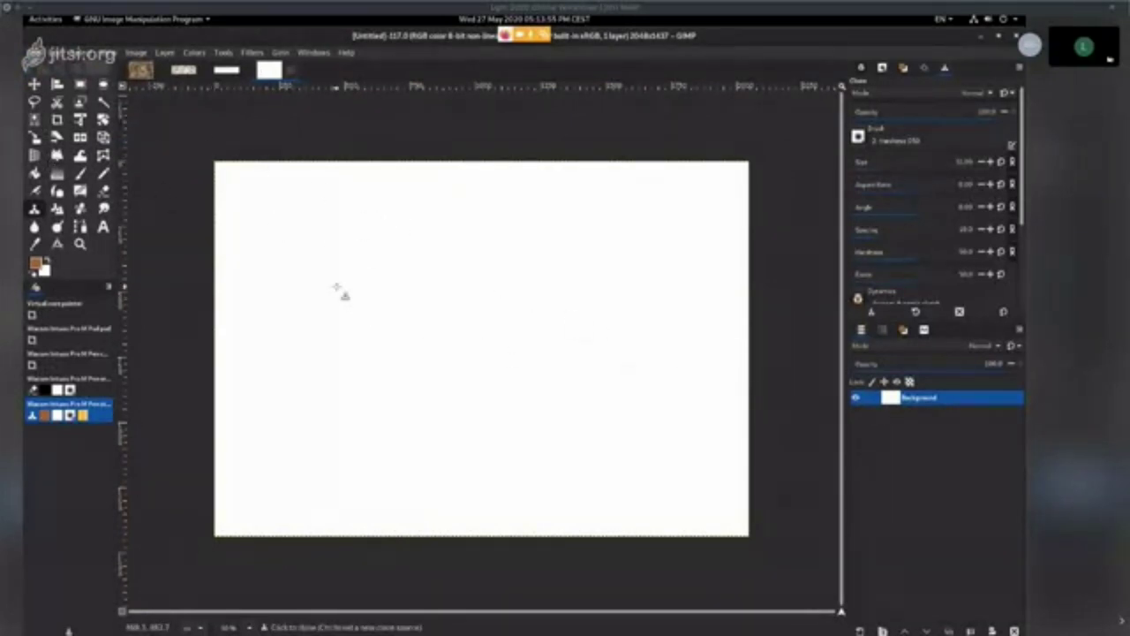
pyautogui.press('p')
pyautogui.moveTo(351, 281)
pyautogui.mouseDown()
pyautogui.moveTo(373, 326)
pyautogui.moveTo(327, 260)
pyautogui.moveTo(318, 331)
pyautogui.moveTo(367, 258)
pyautogui.mouseUp()
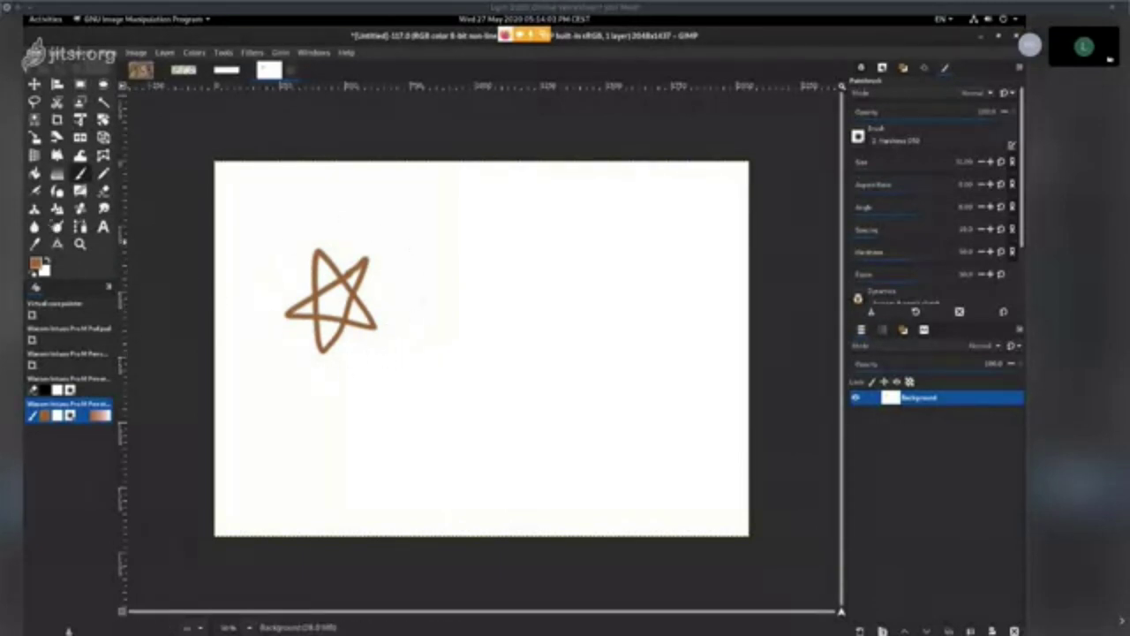
# - Set the clone source inside the star and clone a full copy of the star beside it on the white canvas
pyautogui.press('c')
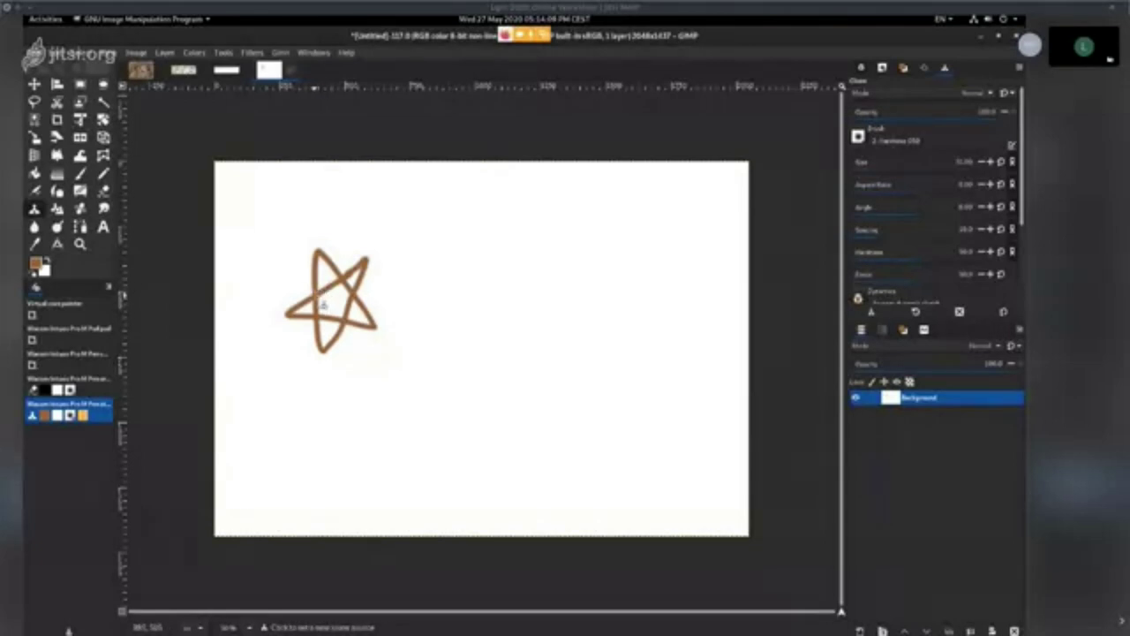
pyautogui.keyDown('ctrl'); pyautogui.click(323, 304); pyautogui.keyUp('ctrl')
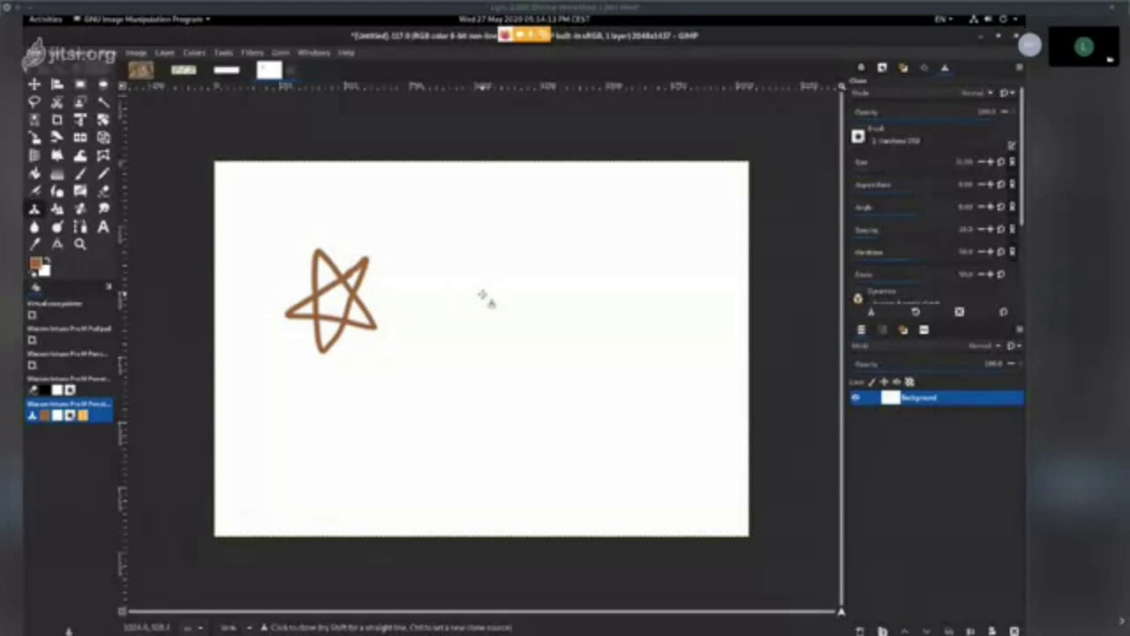
pyautogui.moveTo(484, 299)
pyautogui.mouseDown()
pyautogui.moveTo(473, 302)
pyautogui.moveTo(505, 288)
pyautogui.moveTo(456, 316)
pyautogui.moveTo(534, 281)
pyautogui.moveTo(492, 296)
pyautogui.moveTo(475, 276)
pyautogui.moveTo(480, 254)
pyautogui.moveTo(517, 248)
pyautogui.moveTo(530, 282)
pyautogui.moveTo(575, 298)
pyautogui.moveTo(530, 296)
pyautogui.moveTo(543, 311)
pyautogui.moveTo(529, 324)
pyautogui.moveTo(444, 330)
pyautogui.moveTo(562, 349)
pyautogui.moveTo(485, 365)
pyautogui.mouseUp()
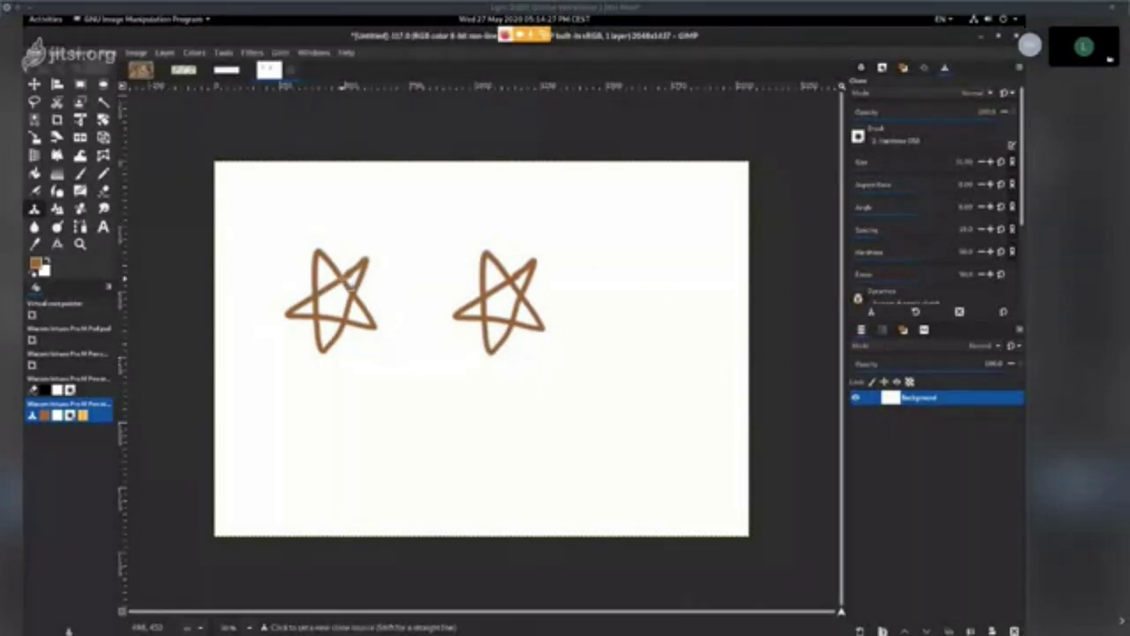
# - Set a new clone source at the original star's inner right edge and clone separate star fragments below the copied star
pyautogui.keyDown('ctrl'); pyautogui.click(354, 291); pyautogui.keyUp('ctrl')
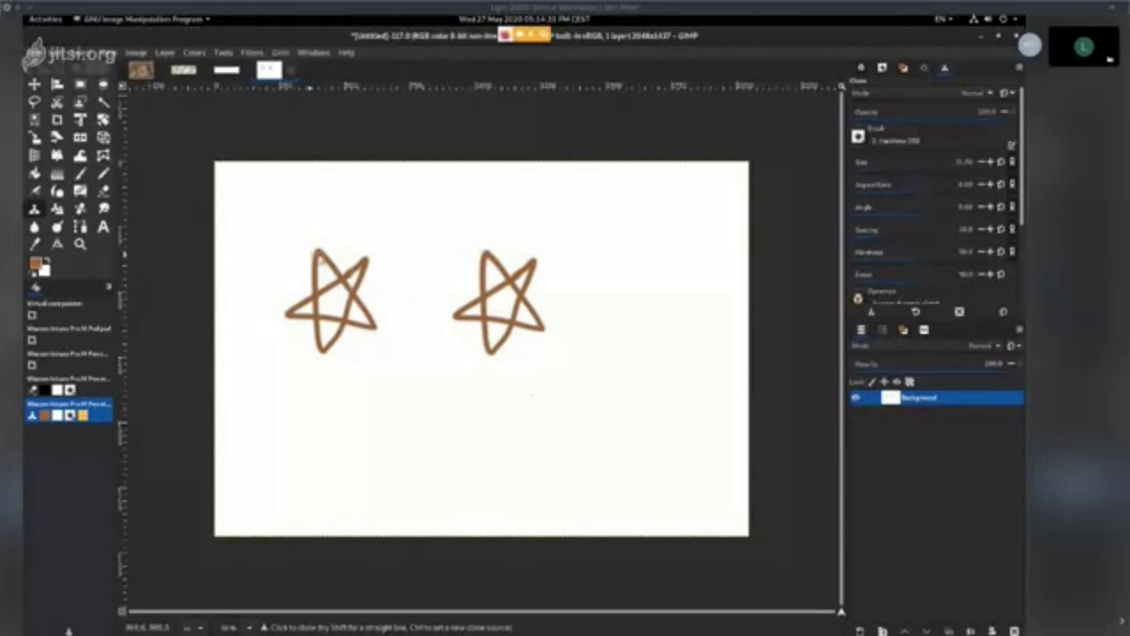
pyautogui.moveTo(532, 400); pyautogui.dragTo(542, 401)
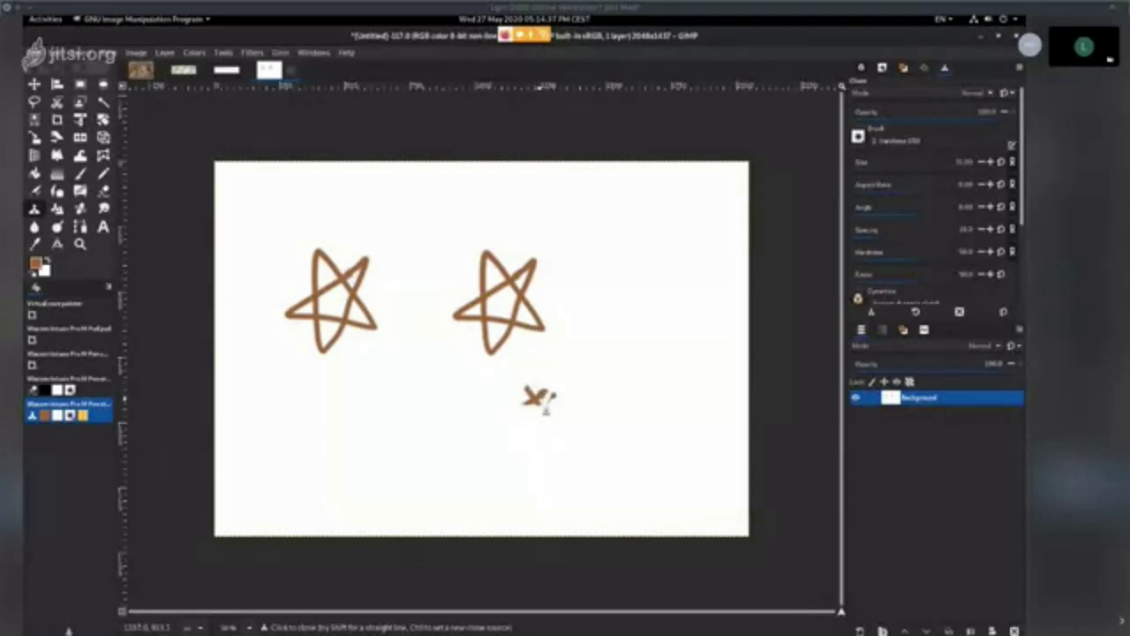
pyautogui.moveTo(551, 396)
pyautogui.mouseDown()
pyautogui.moveTo(522, 401)
pyautogui.moveTo(545, 416)
pyautogui.moveTo(524, 387)
pyautogui.moveTo(561, 412)
pyautogui.mouseUp()
pyautogui.moveTo(520, 378)
pyautogui.mouseDown()
pyautogui.moveTo(507, 398)
pyautogui.moveTo(518, 408)
pyautogui.mouseUp()
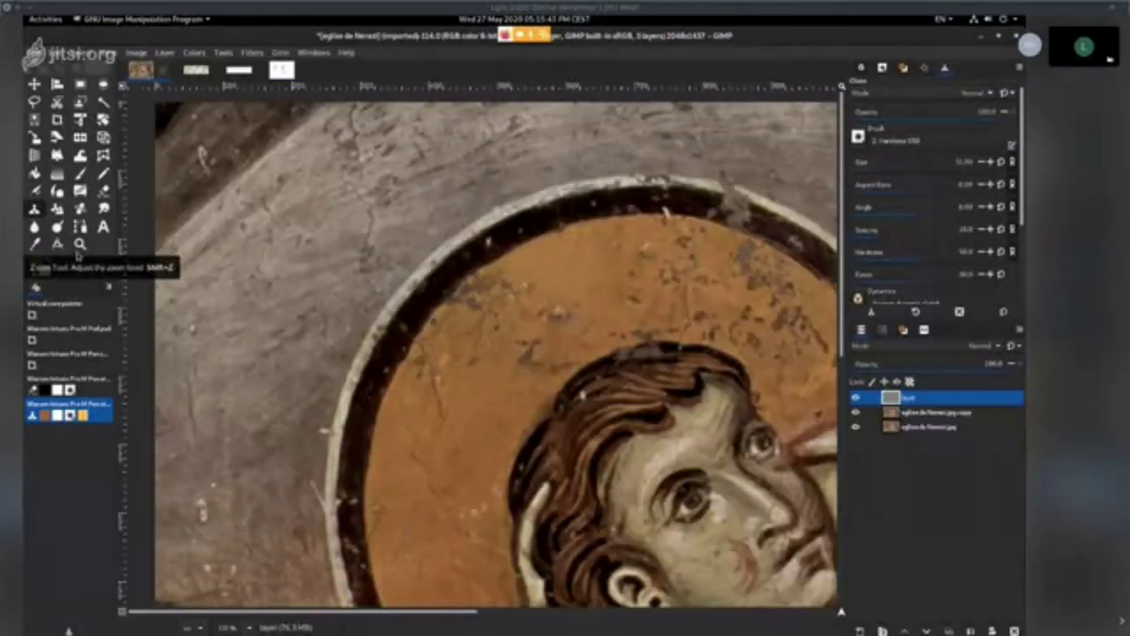
# - Return to the fresco image, sample clean orange in the upper halo, and clone it over the grey patch above the hair
pyautogui.scroll(2, 601, 250)
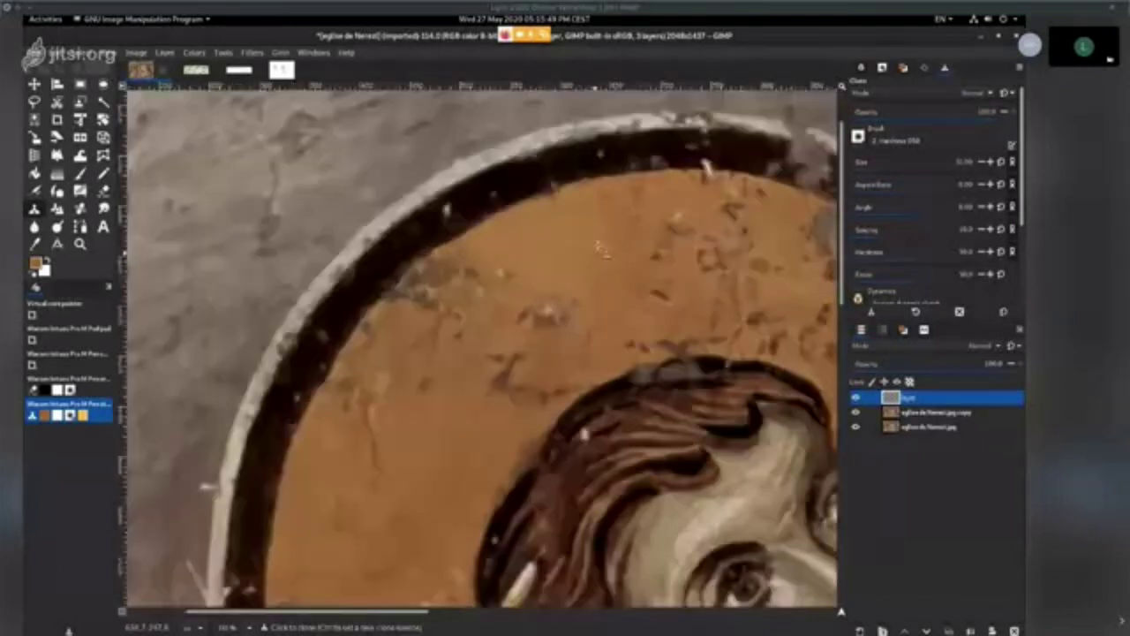
pyautogui.keyDown('ctrl'); pyautogui.click(591, 288); pyautogui.keyUp('ctrl')
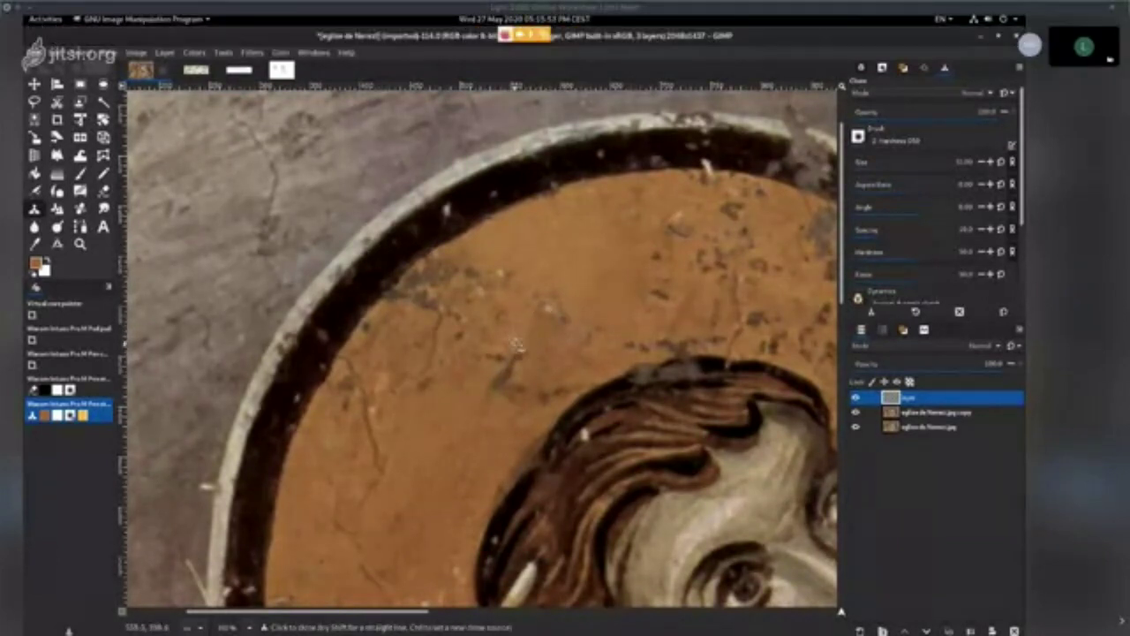
# - Reduce the Clone brush size and clone clean orange over the middle of the long crack on the halo's left side
pyautogui.keyDown('ctrl'); pyautogui.scroll(1, 517, 347); pyautogui.keyUp('ctrl')
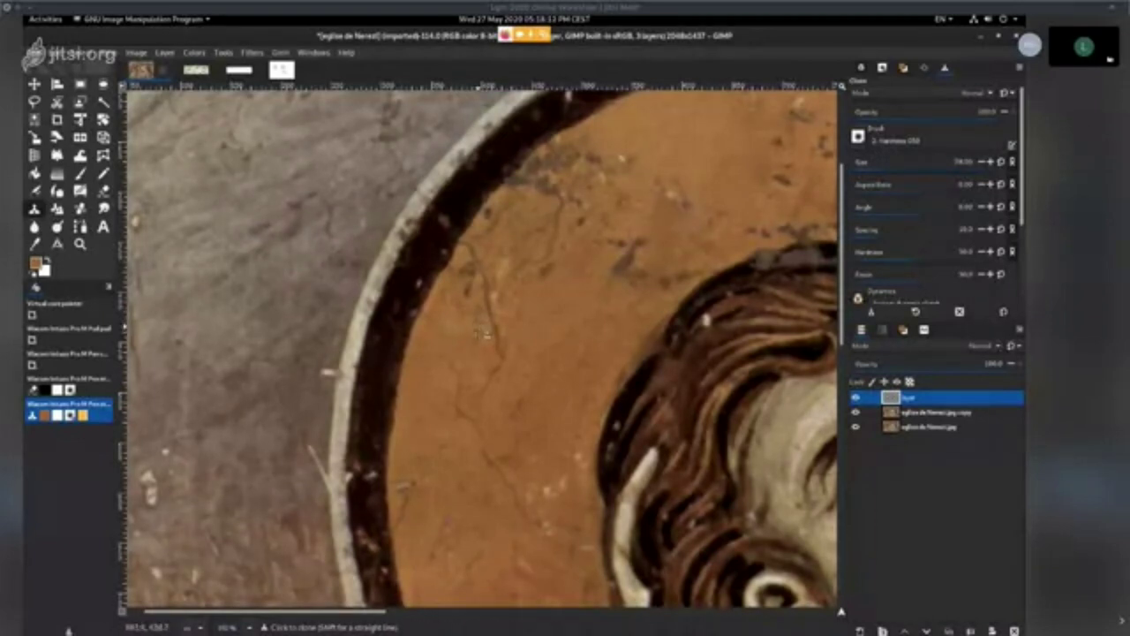
pyautogui.keyDown('ctrl'); pyautogui.scroll(1, 485, 333); pyautogui.keyUp('ctrl')
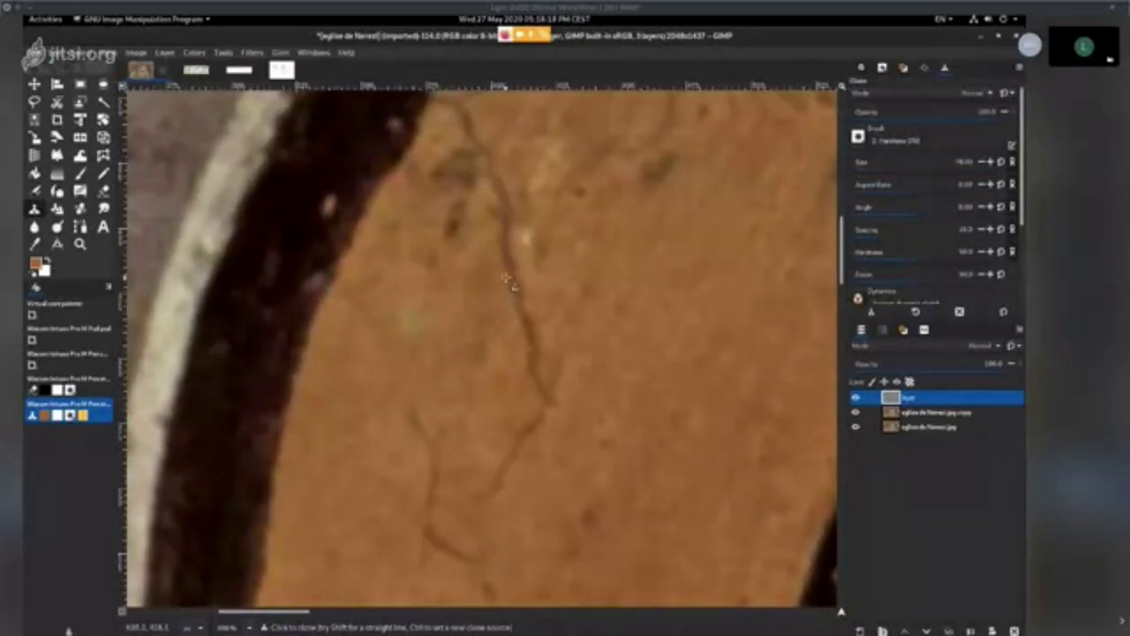
pyautogui.moveTo(888, 164); pyautogui.dragTo(880, 164)
pyautogui.press('ctrl')
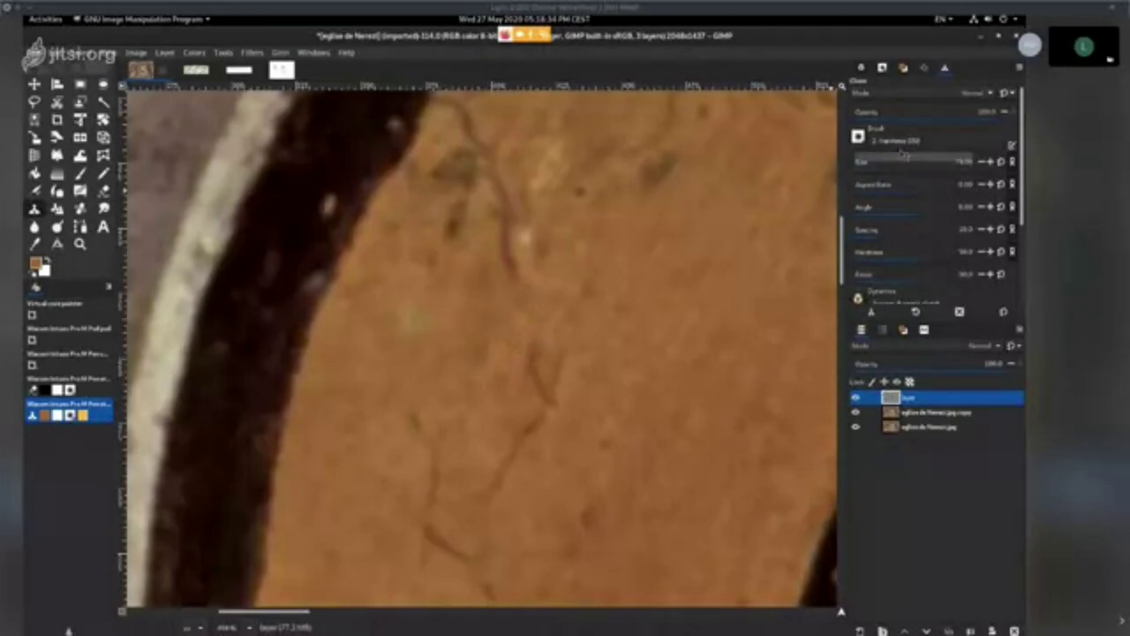
# - Try cloning clean orange over the lower end of the upper halo crack at reduced Clone opacity, and return the opacity to 100
pyautogui.click(957, 108)
pyautogui.moveTo(956, 109); pyautogui.dragTo(962, 106)
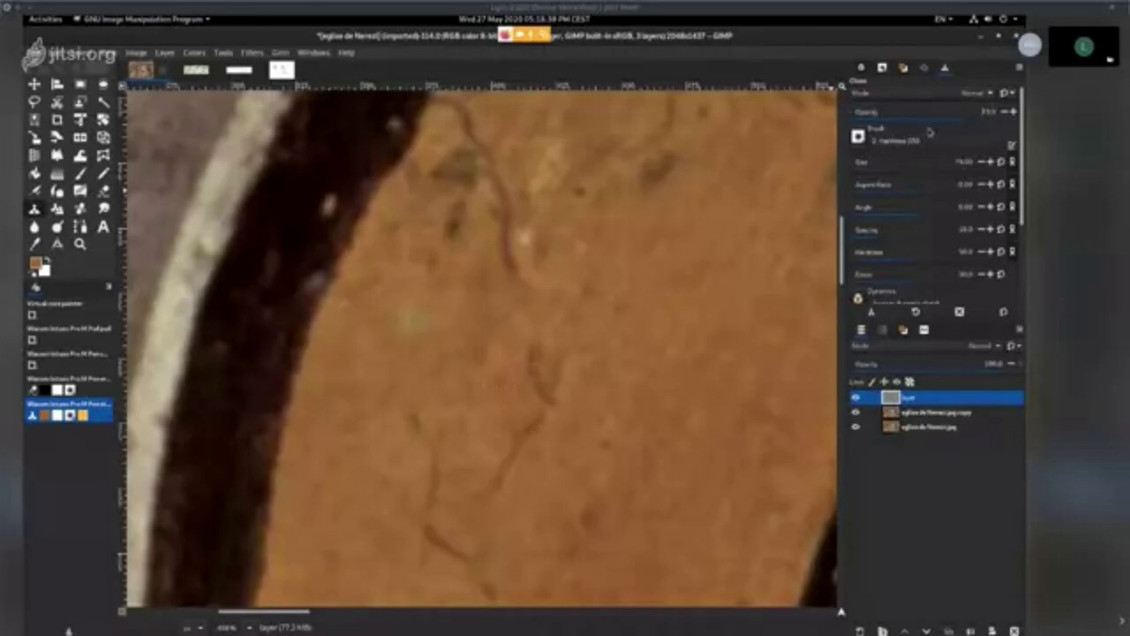
pyautogui.moveTo(647, 316); pyautogui.dragTo(624, 369)
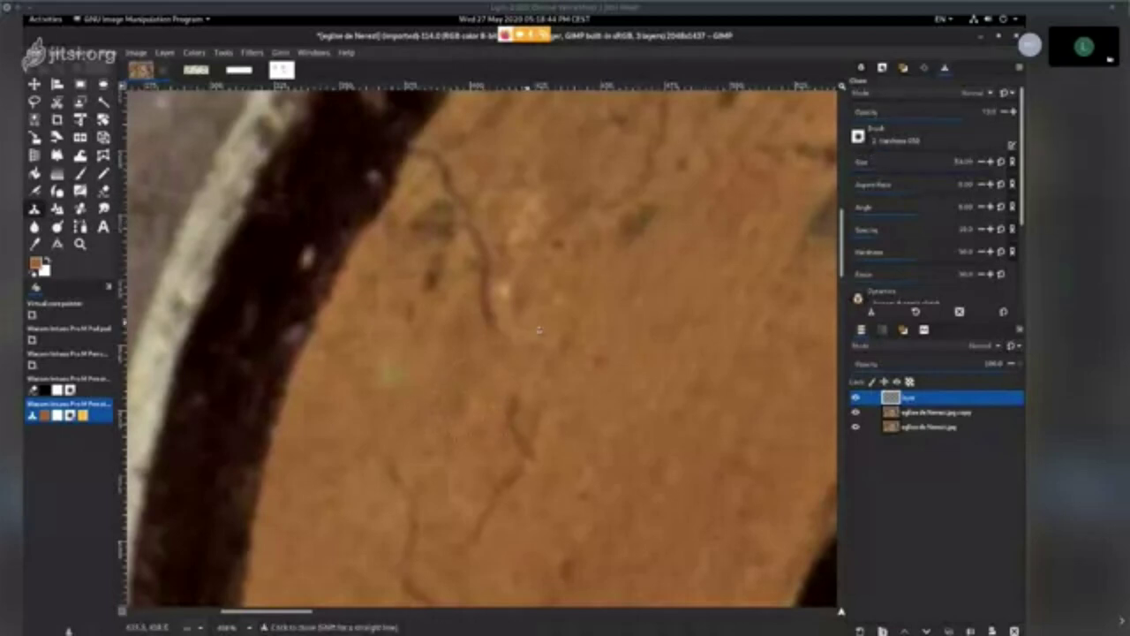
pyautogui.keyDown('ctrl'); pyautogui.click(538, 318); pyautogui.keyUp('ctrl')
pyautogui.click(516, 299)
pyautogui.keyDown('ctrl'); pyautogui.click(524, 320); pyautogui.keyUp('ctrl')
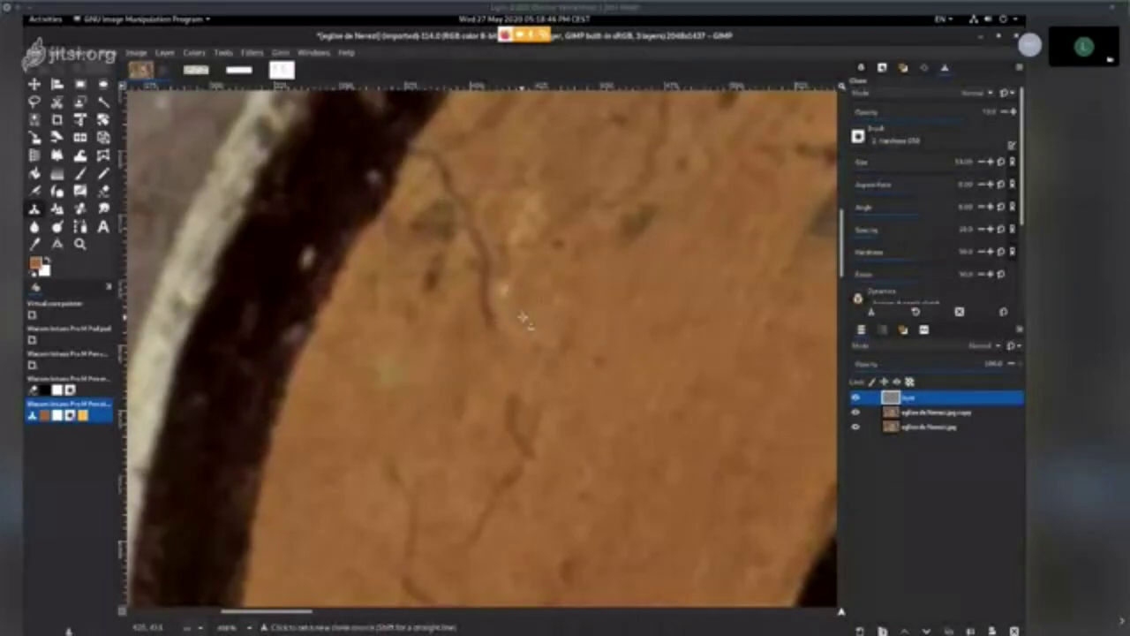
pyautogui.click(510, 294)
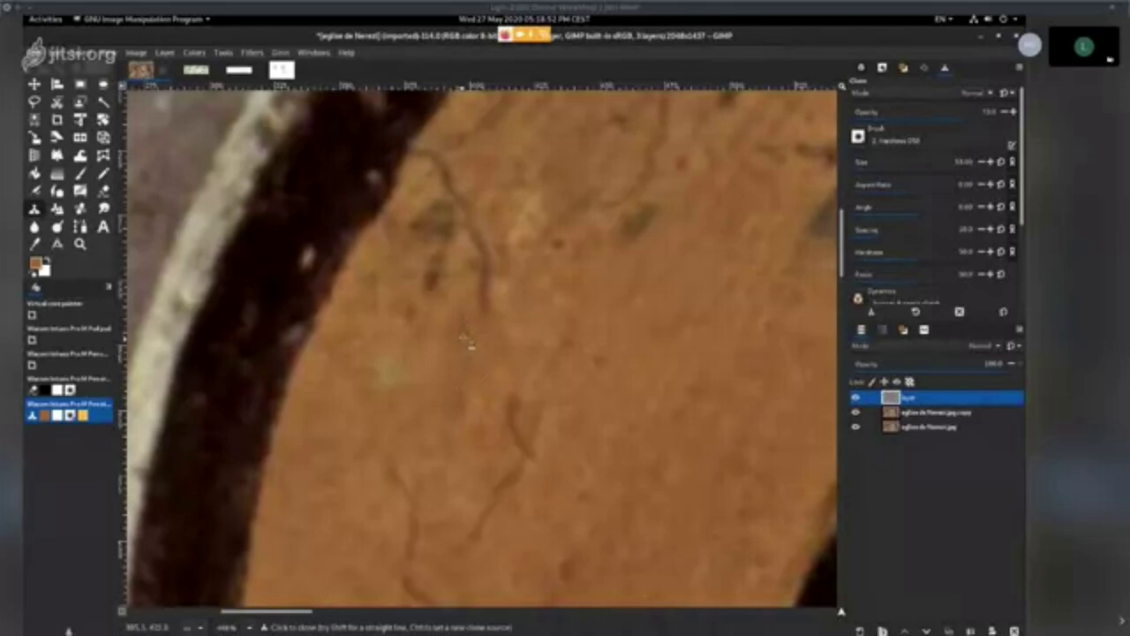
pyautogui.scroll(-3, 533, 281)
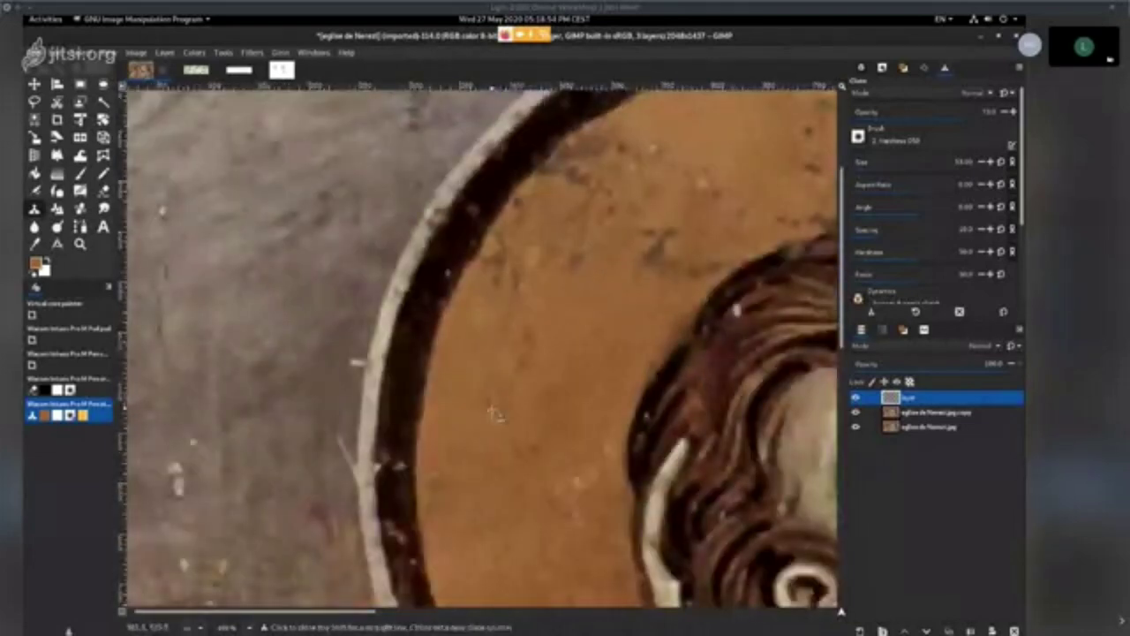
pyautogui.moveTo(983, 110); pyautogui.dragTo(1008, 108)
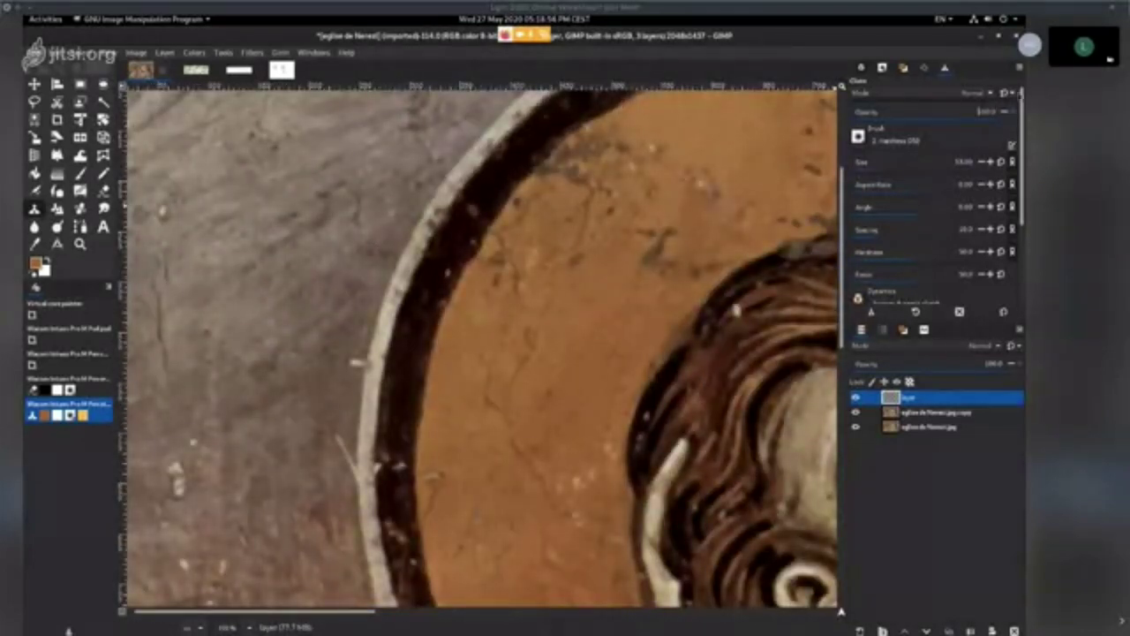
# - Compare the halo with and without the cloned retouching by toggling the visibility of the separate clone layer
pyautogui.scroll(1, 517, 357)
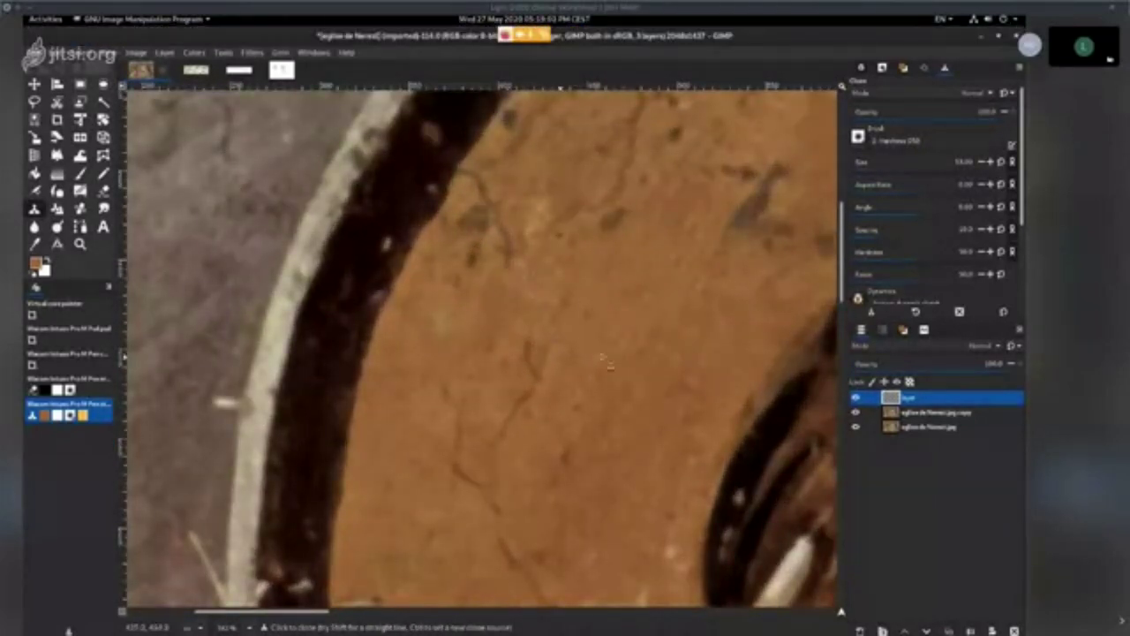
pyautogui.click(856, 398)
pyautogui.click(856, 398)
pyautogui.click(856, 397)
pyautogui.click(856, 398)
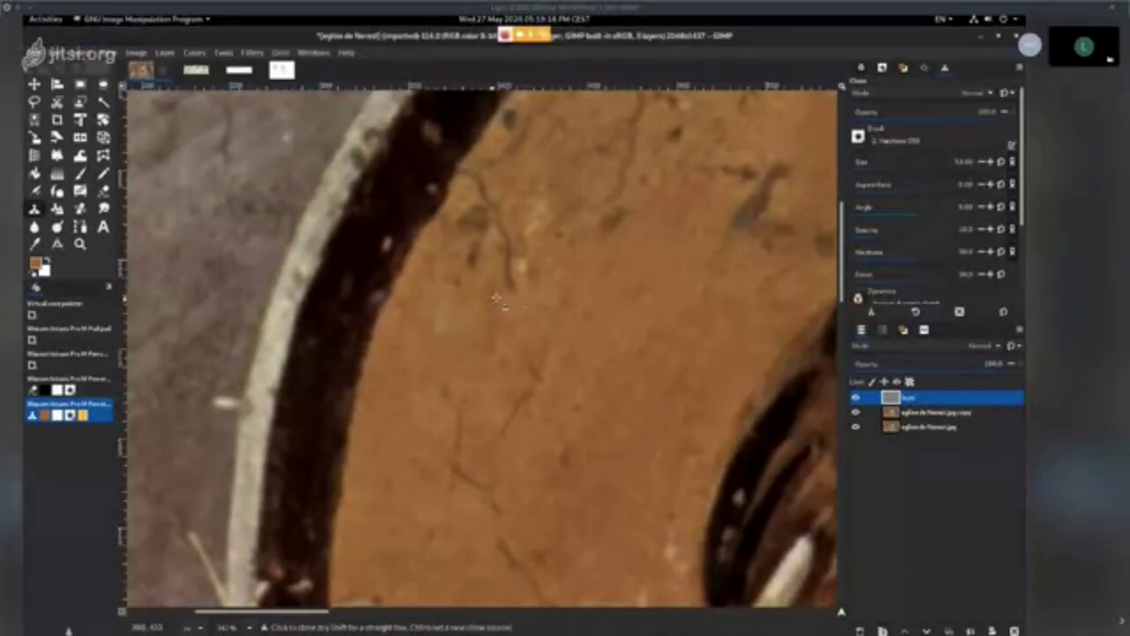
pyautogui.scroll(-3, 562, 326)
pyautogui.scroll(3, 539, 371)
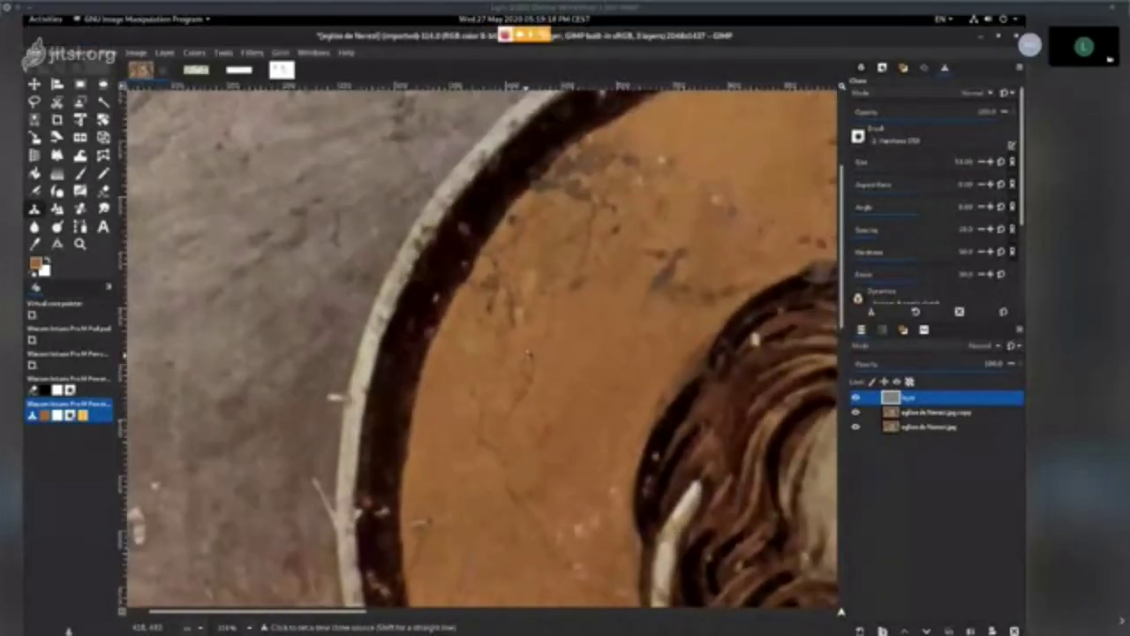
# - Outline a small patch of clean orange beside the crack with Free Select and turn off Feather edges
pyautogui.scroll(2, 530, 371)
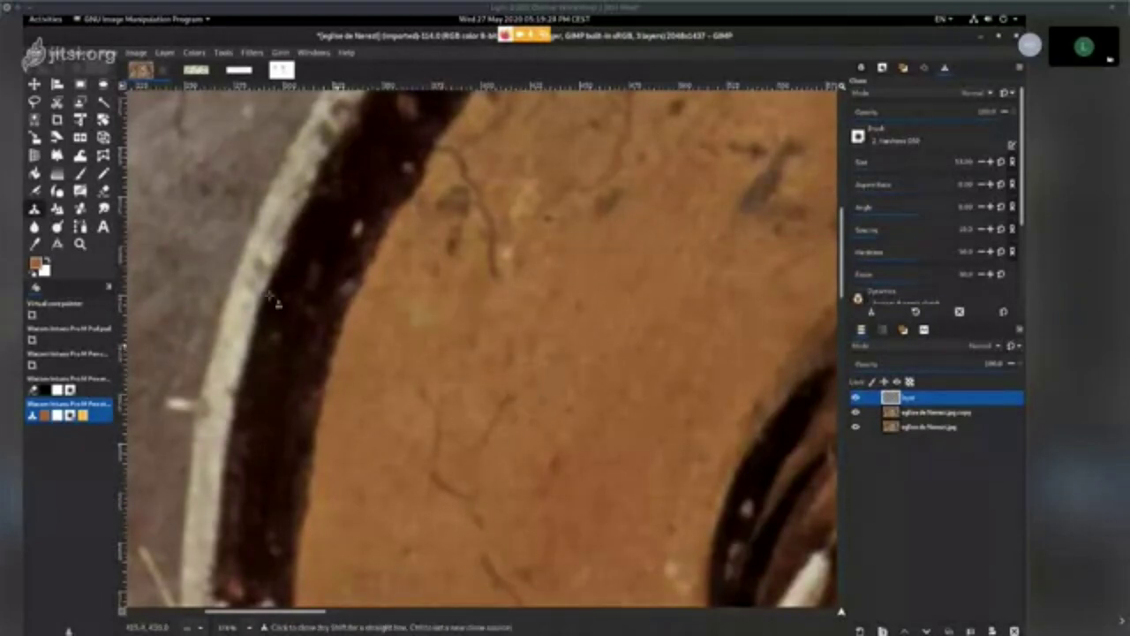
pyautogui.click(34, 101)
pyautogui.click(559, 352)
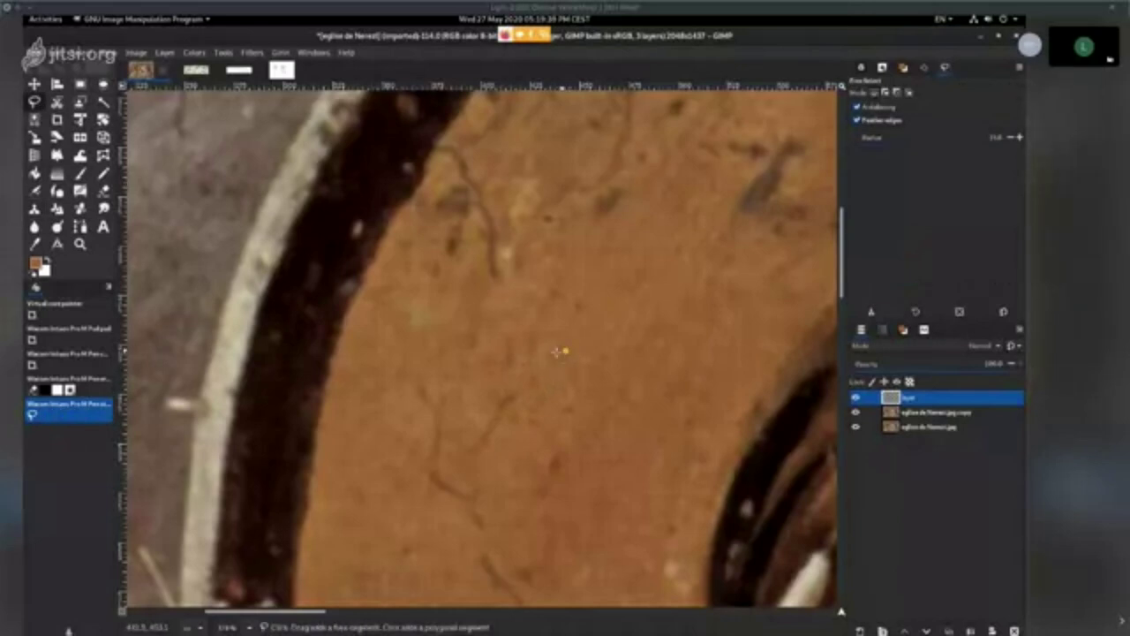
pyautogui.moveTo(580, 361); pyautogui.dragTo(569, 353)
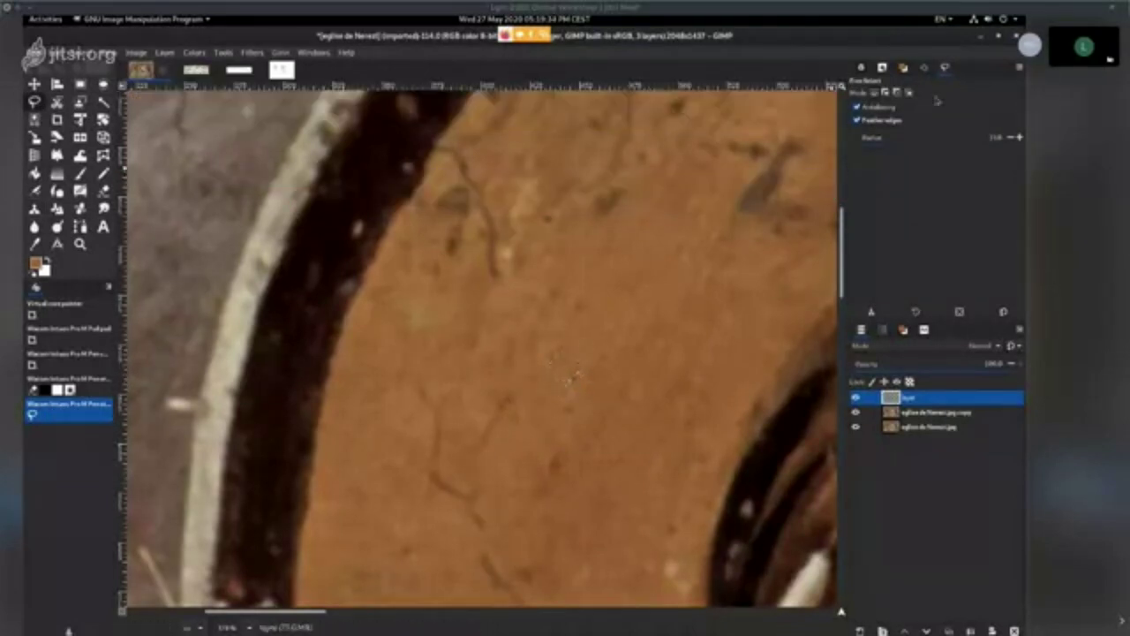
pyautogui.click(857, 119)
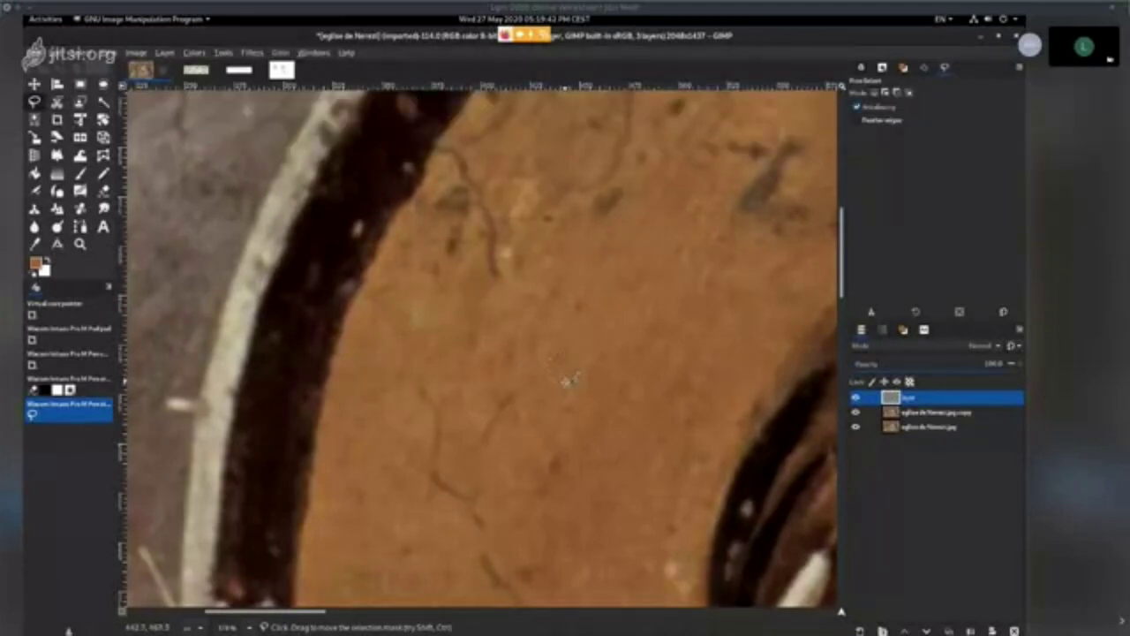
# - Try floating the selected patch from the clone layer and from the fresco copy layer beneath it
pyautogui.keyDown('ctrl'); pyautogui.keyDown('alt'); pyautogui.moveTo(567, 376); pyautogui.dragTo(537, 376); pyautogui.keyUp('alt'); pyautogui.keyUp('ctrl')
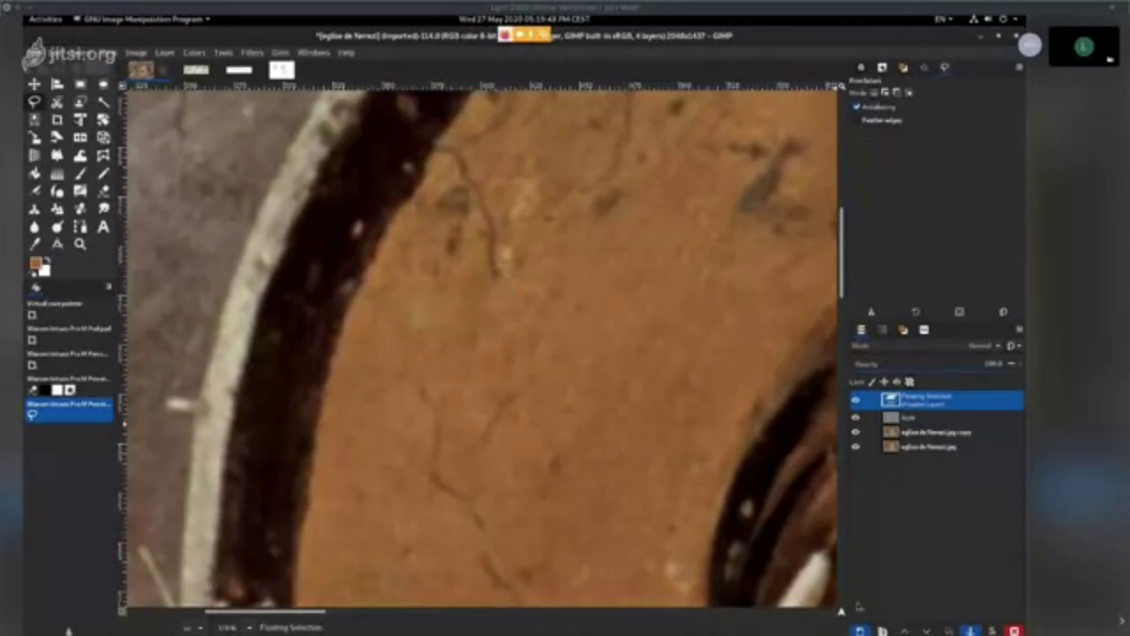
pyautogui.click(859, 631)
pyautogui.click(929, 411)
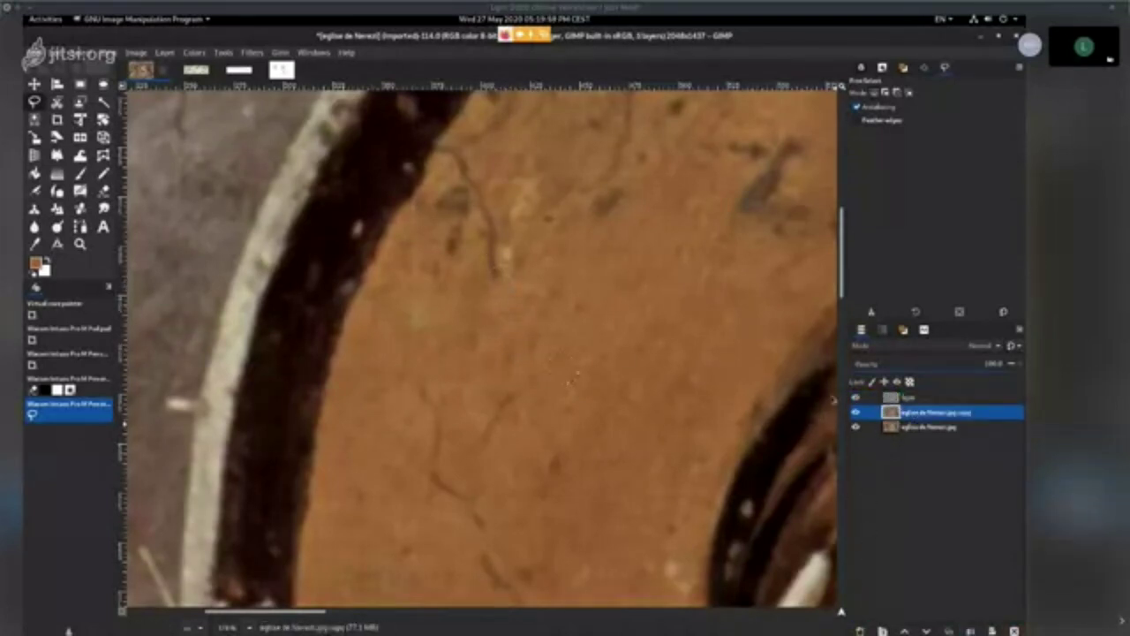
pyautogui.click(915, 403)
pyautogui.click(915, 411)
pyautogui.hotkey('ctrl', 'v')
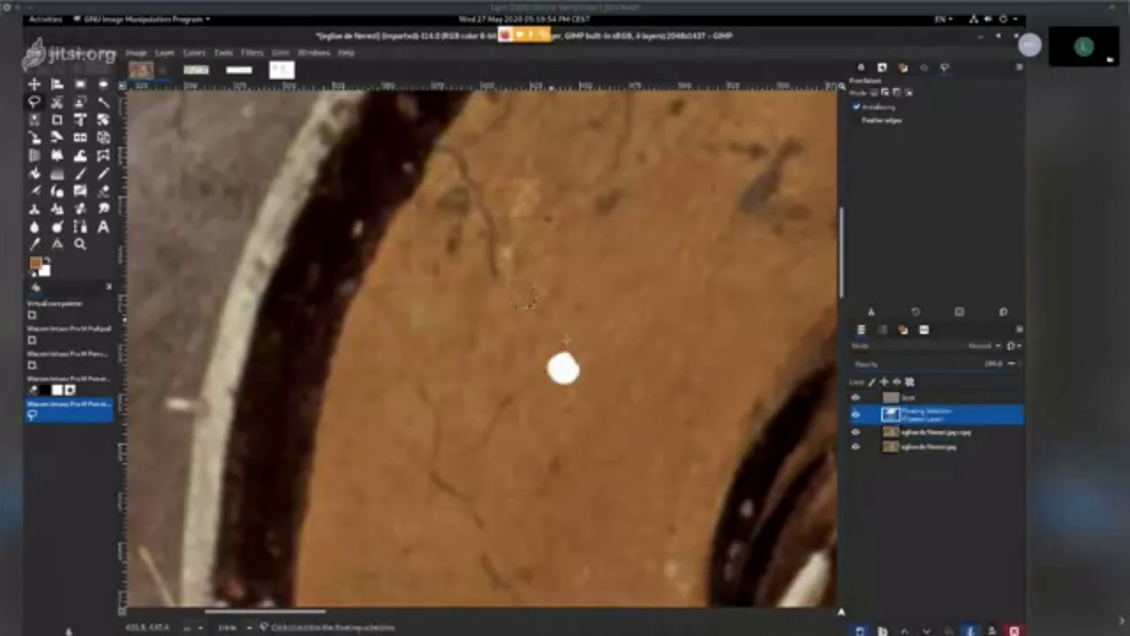
# - Undo the cut-out, place a copy of the orange patch over the upper crack's lower end, anchor it, and undo the patching
pyautogui.hotkey('ctrl', 'z')
pyautogui.hotkey('ctrl', 'v')
pyautogui.moveTo(516, 298)
pyautogui.mouseDown()
pyautogui.moveTo(504, 266)
pyautogui.moveTo(512, 289)
pyautogui.mouseUp()
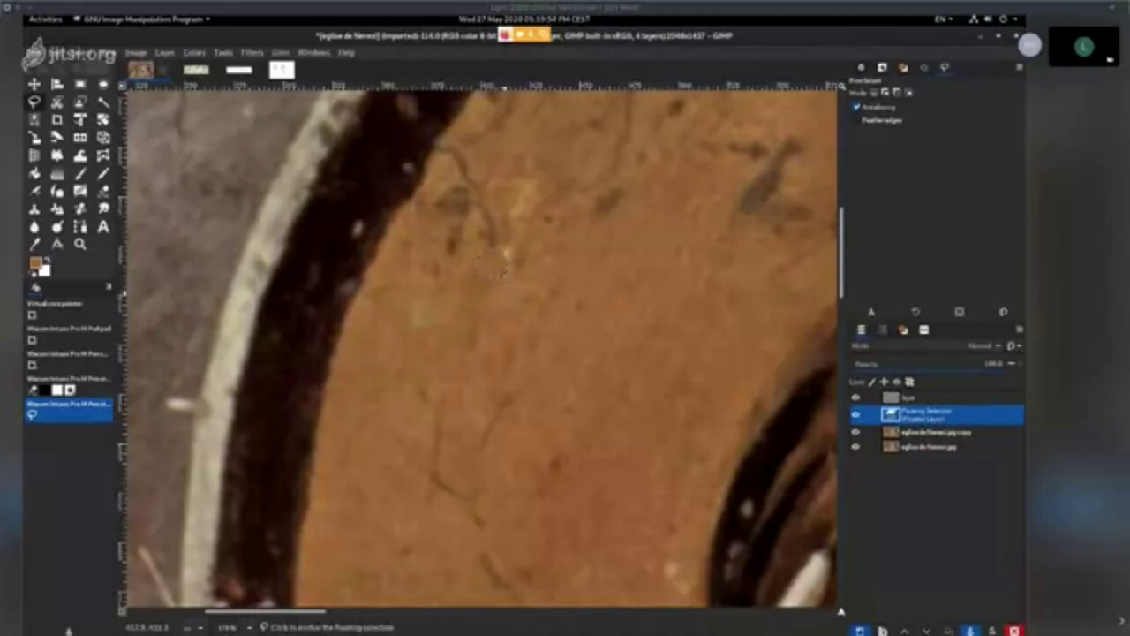
pyautogui.click(487, 311)
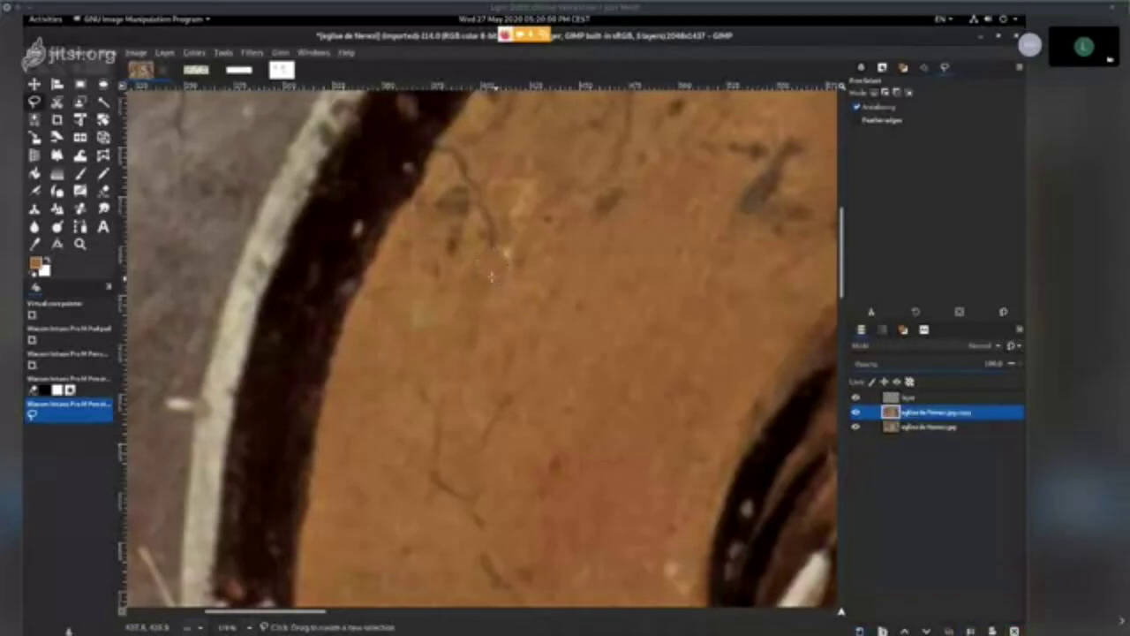
pyautogui.hotkey('ctrl', 'z')
pyautogui.hotkey('ctrl', 'z')
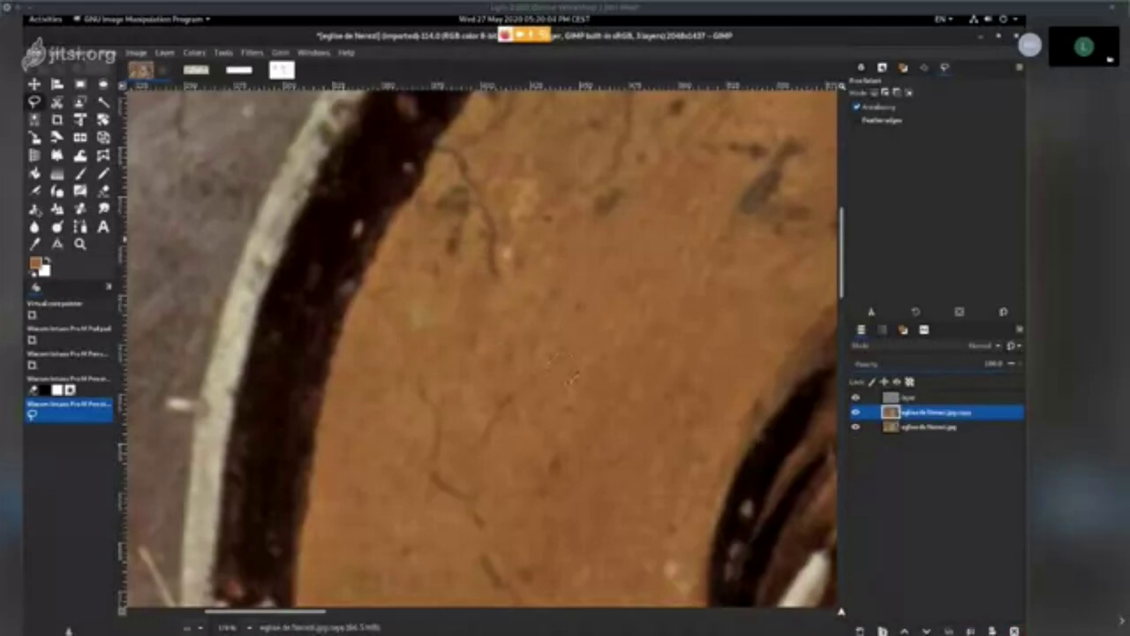
# - Return to the Clone tool on the separate clone layer and clone clean orange over the lower tip of the upper crack
pyautogui.press('c')
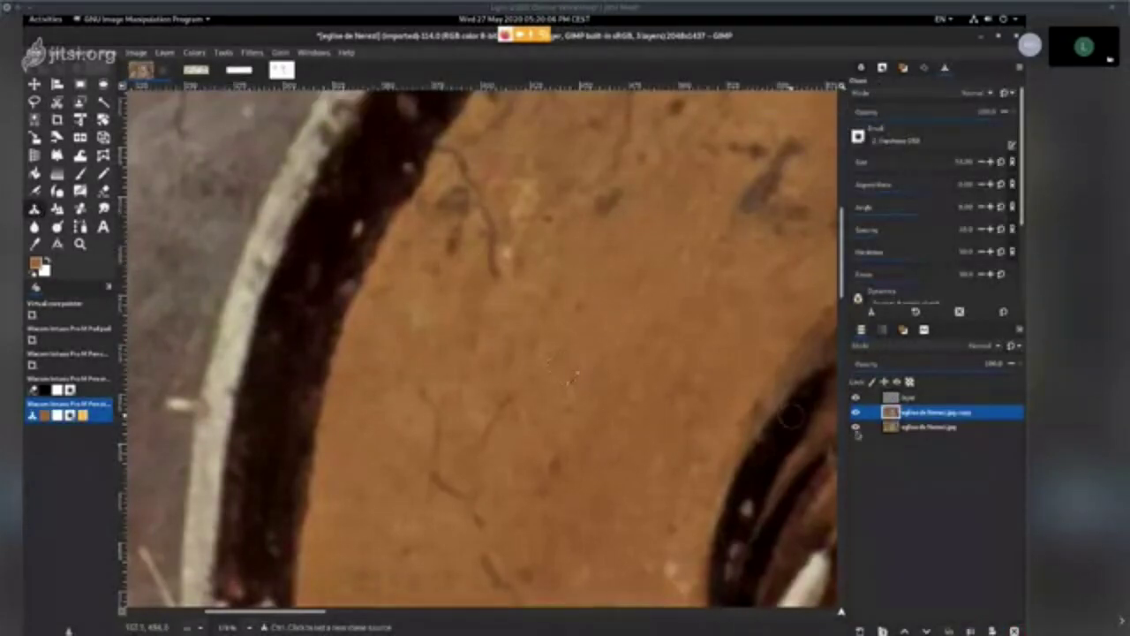
pyautogui.click(910, 397)
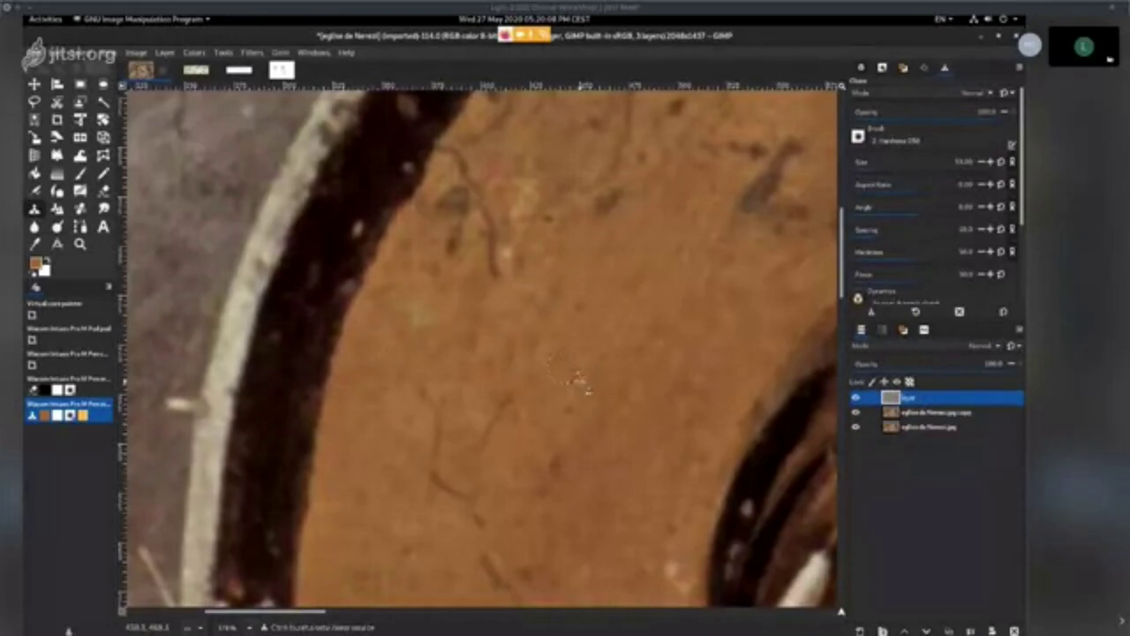
pyautogui.keyDown('ctrl'); pyautogui.click(579, 381); pyautogui.keyUp('ctrl')
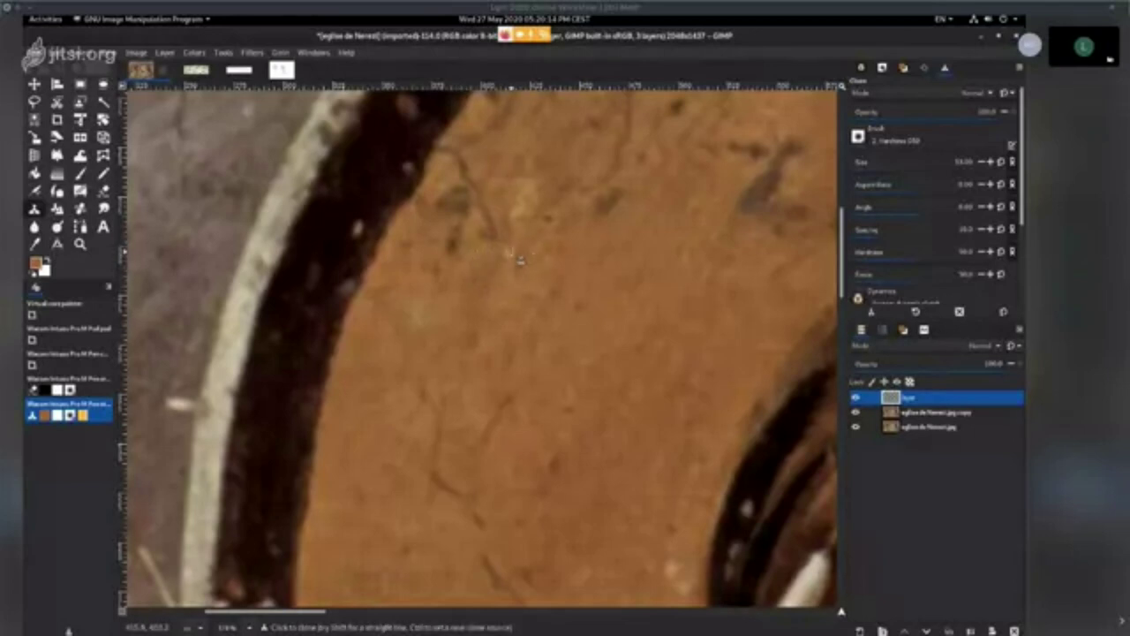
# - Compare the retouched halo with the original by repeatedly hiding and showing the clone layer
pyautogui.scroll(-2, 504, 364)
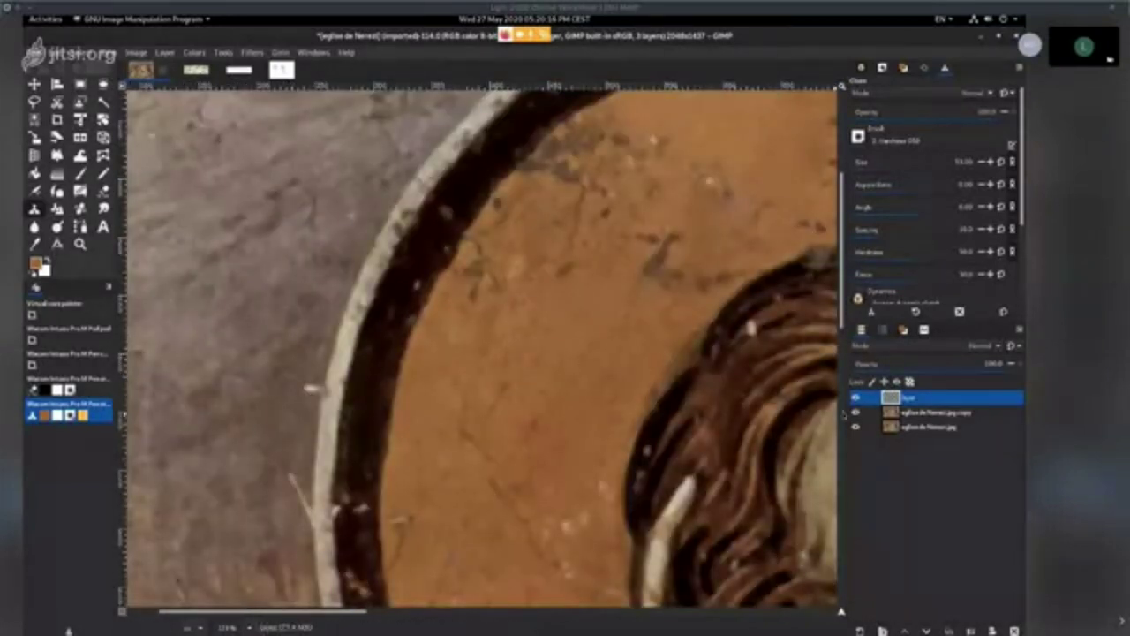
pyautogui.click(854, 397)
pyautogui.click(855, 399)
pyautogui.click(855, 398)
pyautogui.click(855, 398)
pyautogui.click(855, 398)
pyautogui.click(855, 399)
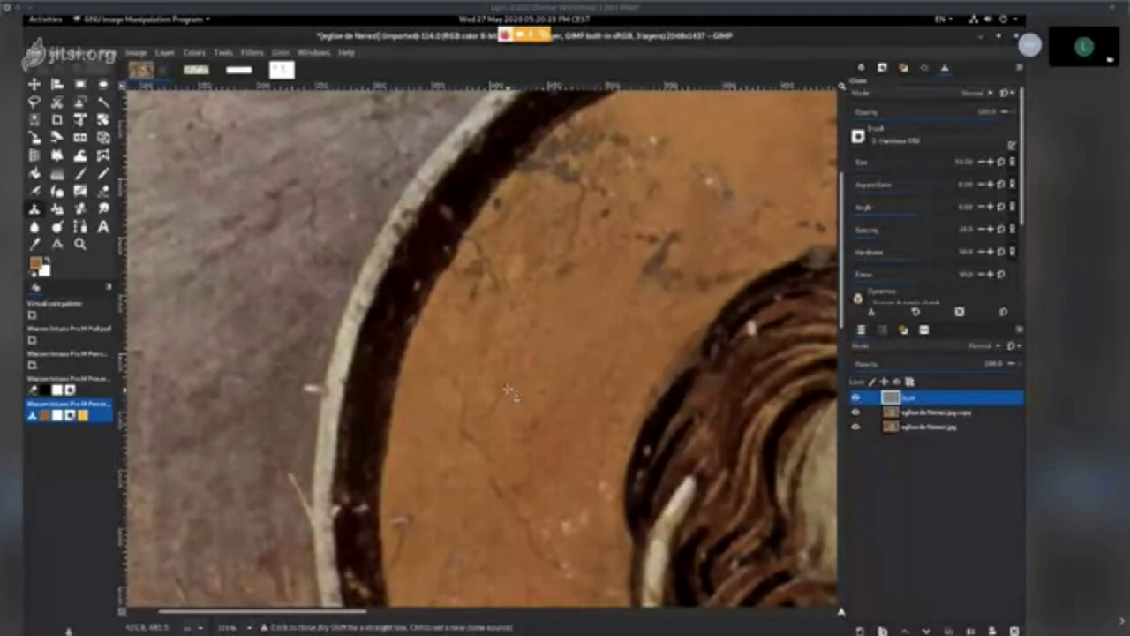
pyautogui.click(855, 399)
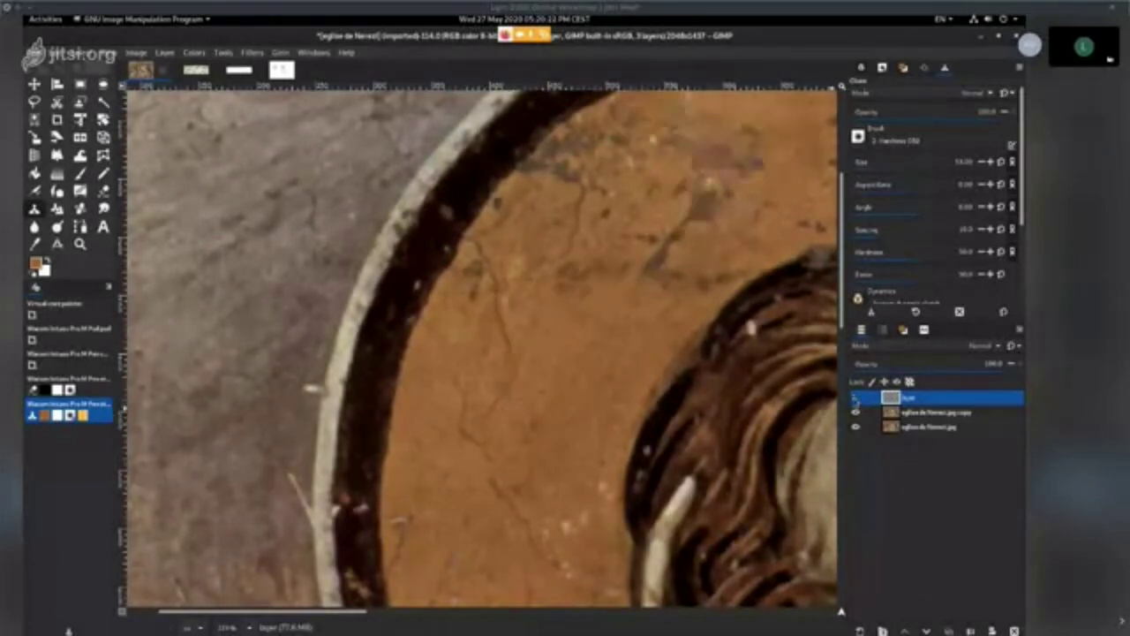
pyautogui.click(855, 399)
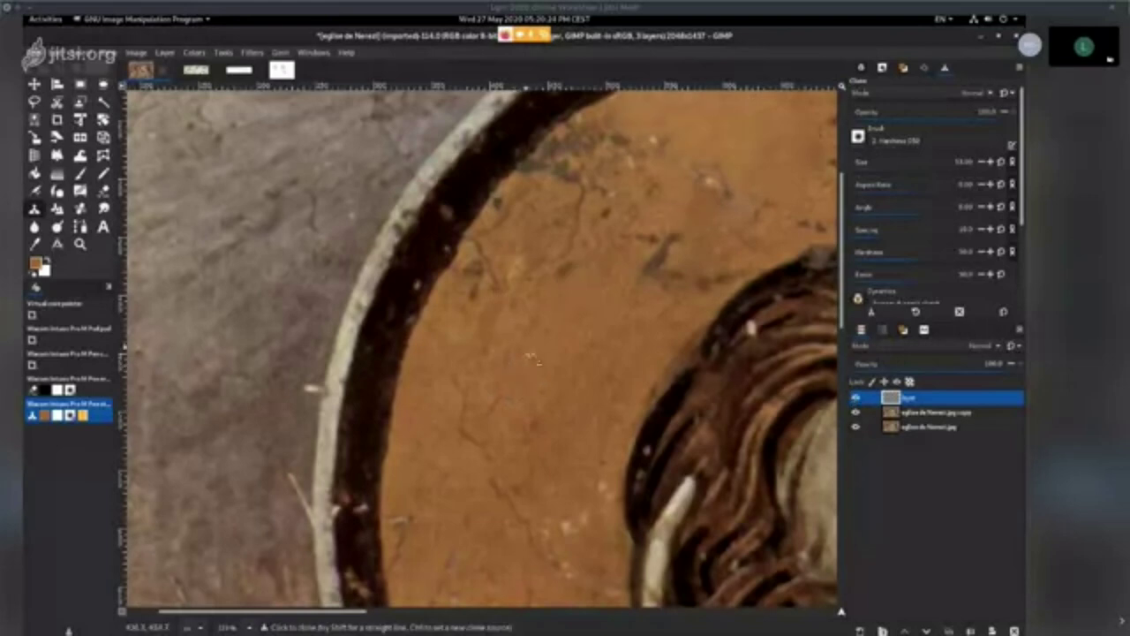
pyautogui.hotkey('alt', 'Tab')
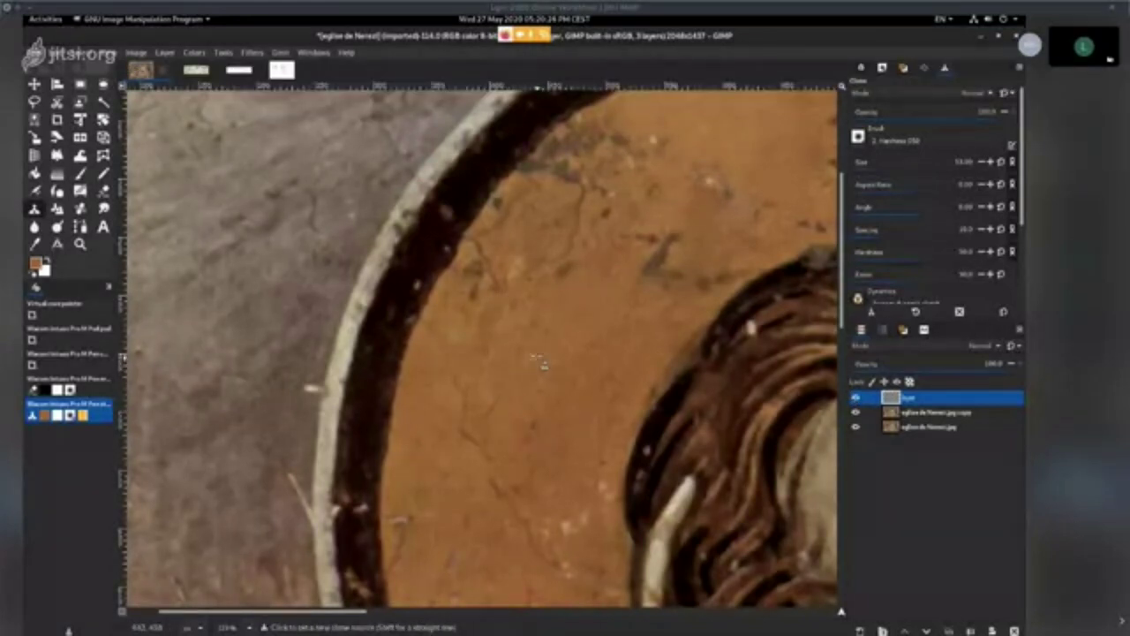
pyautogui.click(855, 398)
pyautogui.click(855, 398)
pyautogui.click(855, 398)
pyautogui.click(855, 398)
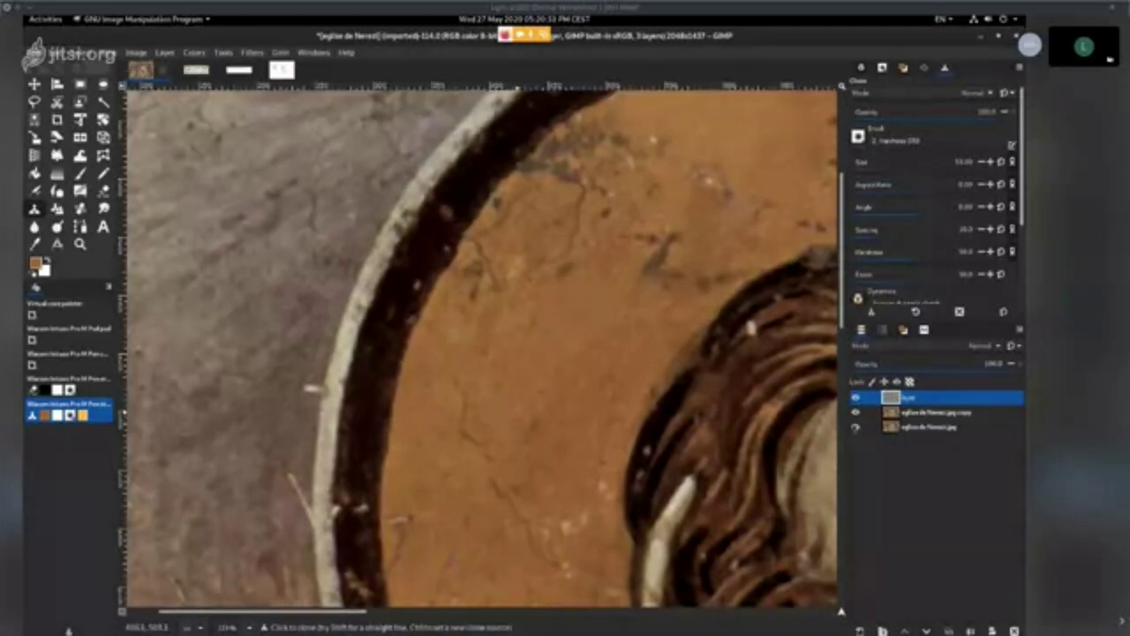
pyautogui.click(855, 398)
pyautogui.click(855, 398)
pyautogui.click(855, 398)
pyautogui.click(854, 398)
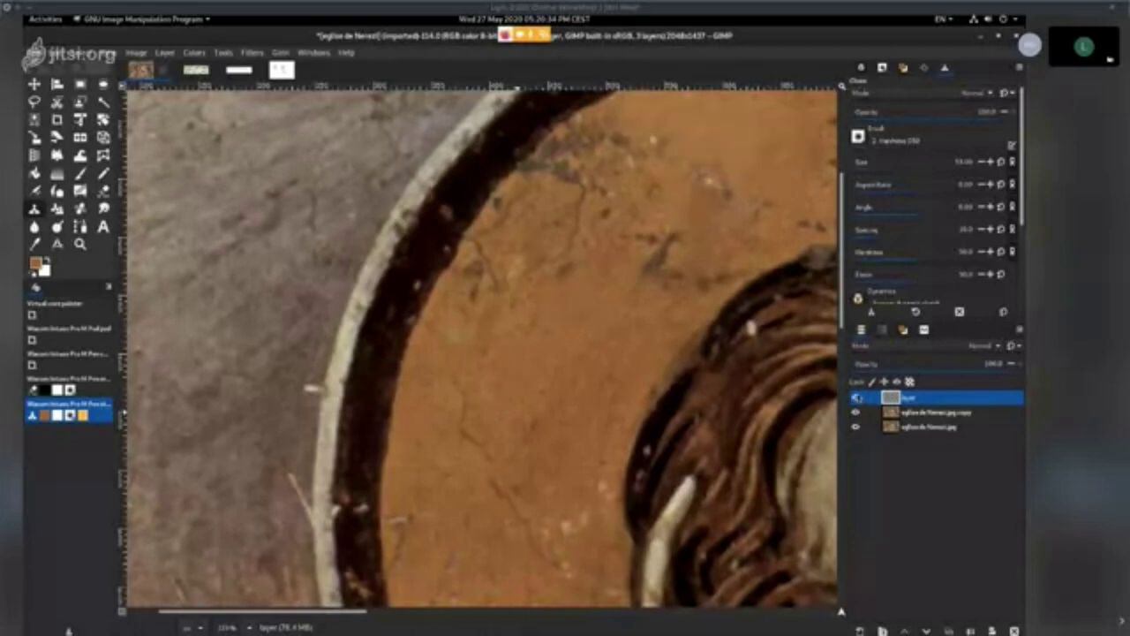
pyautogui.click(854, 399)
pyautogui.click(856, 398)
# - Choose the 2. Hardness 075 brush for the Clone tool and set its size to 27
pyautogui.moveTo(527, 379)
pyautogui.mouseDown()
pyautogui.moveTo(507, 428)
pyautogui.moveTo(423, 311)
pyautogui.mouseUp()
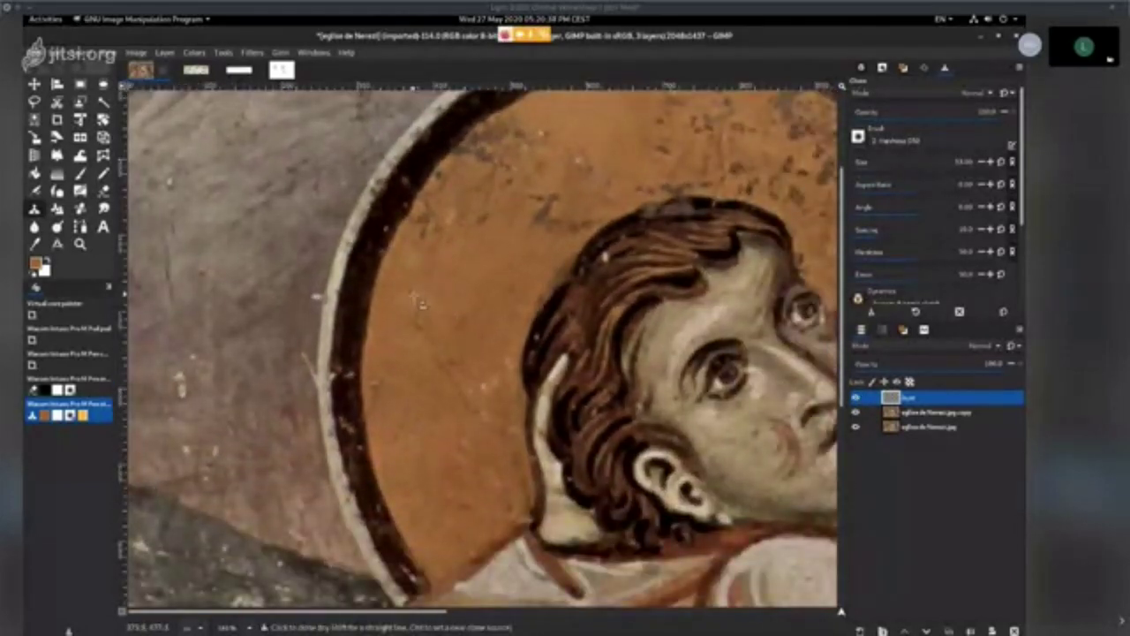
pyautogui.scroll(2, 415, 298)
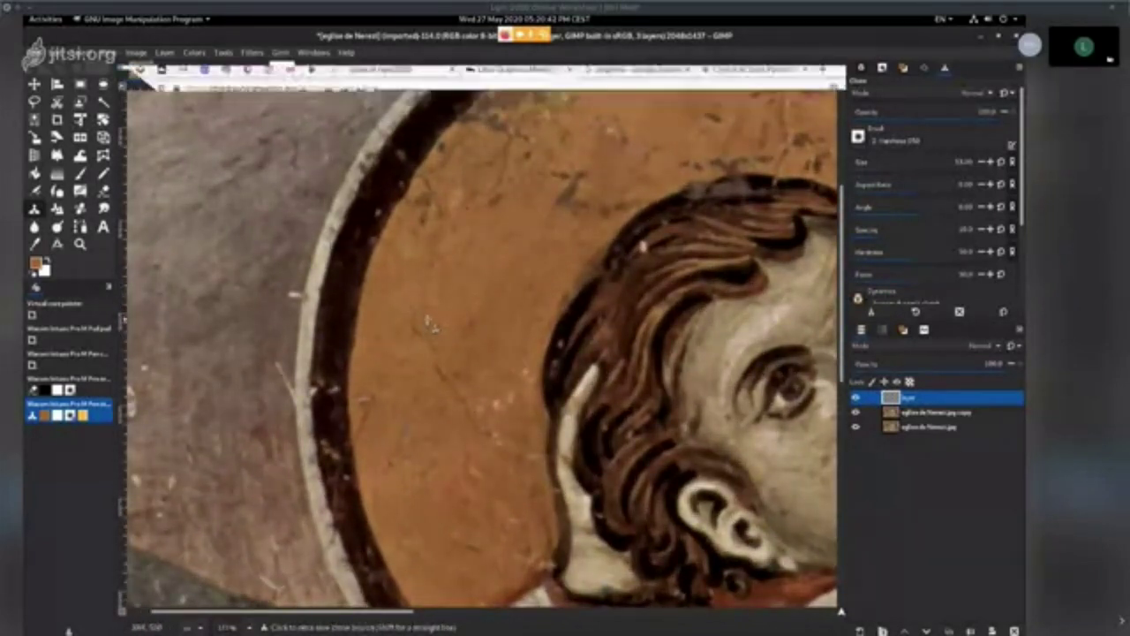
pyautogui.scroll(-1, 512, 373)
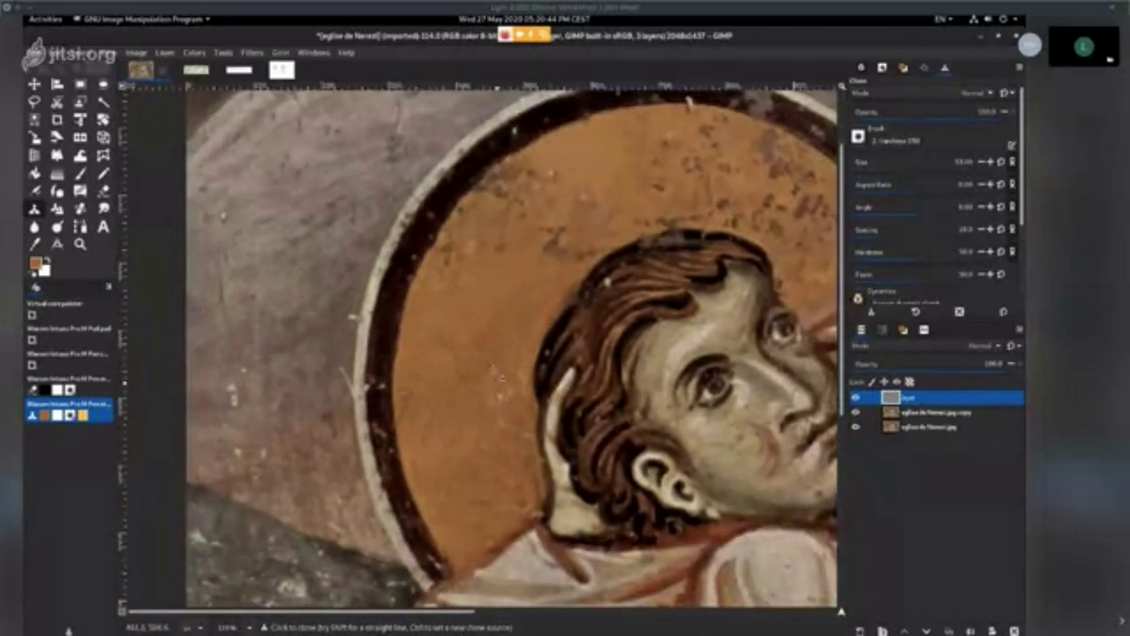
pyautogui.click(858, 136)
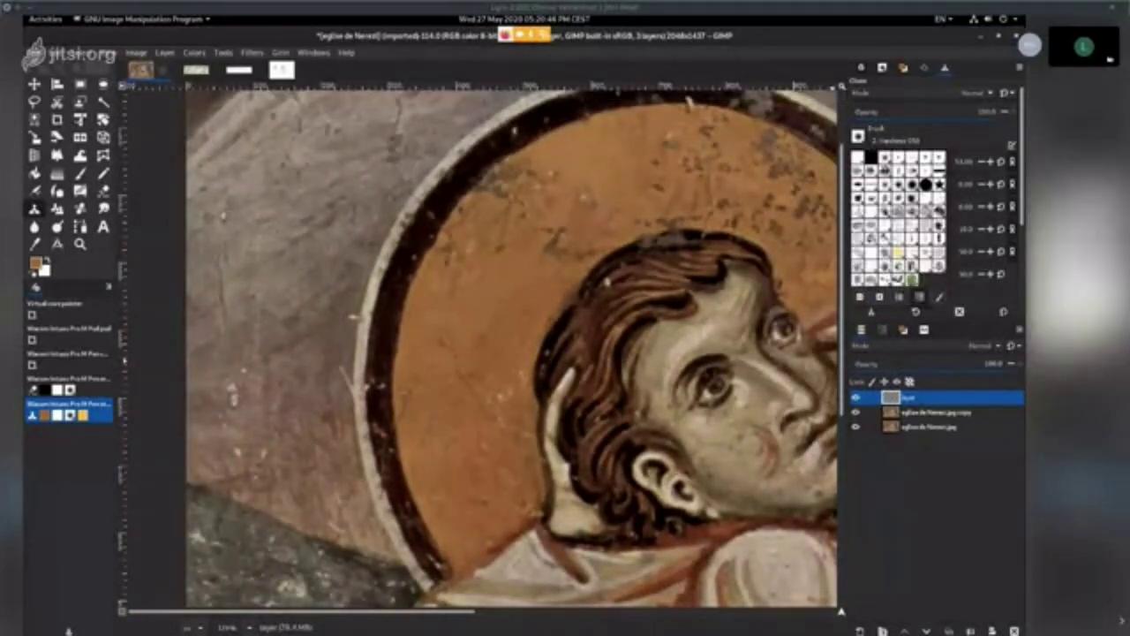
pyautogui.click(912, 184)
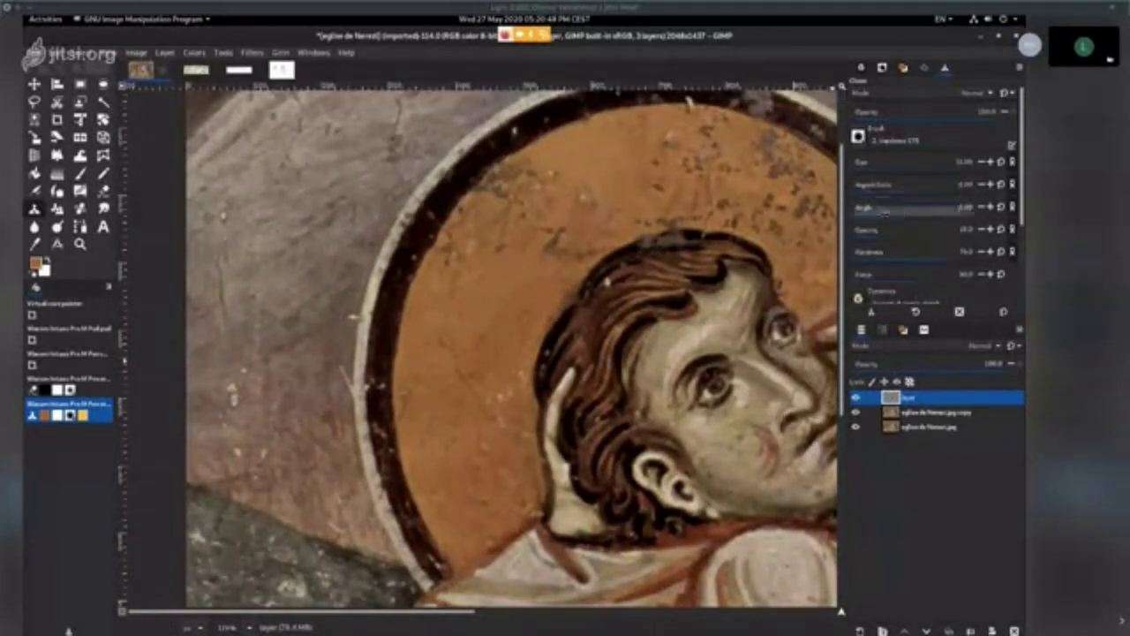
pyautogui.click(870, 162)
pyautogui.scroll(1, 465, 376)
pyautogui.scroll(1, 472, 347)
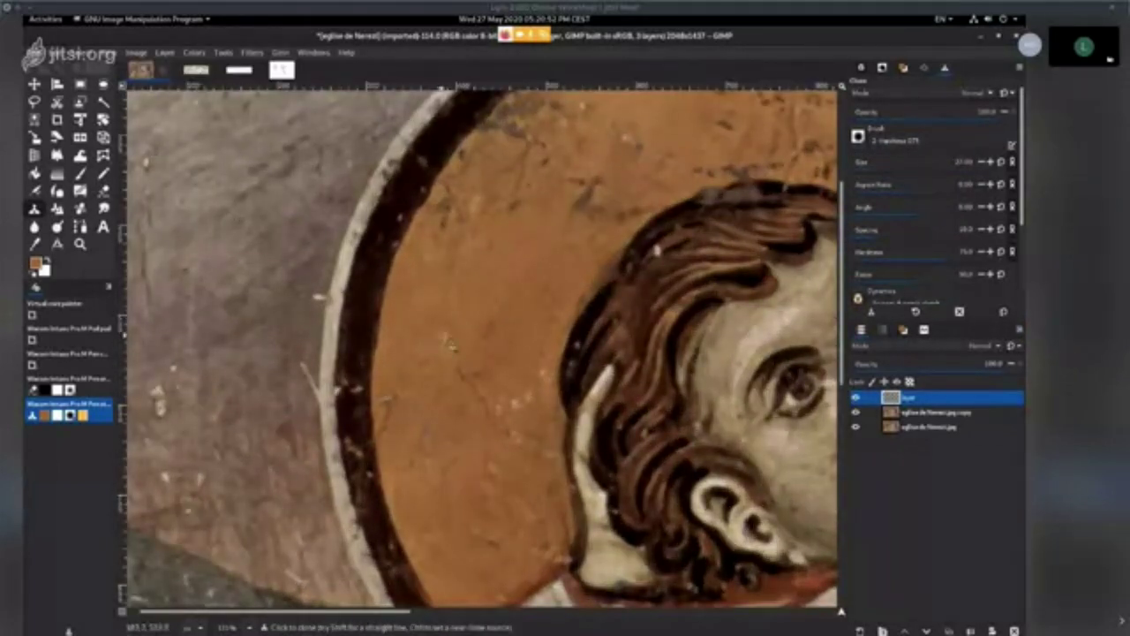
# - Lower the Clone tool's opacity to about half and clone clean orange over the remaining crack in the middle of the halo
pyautogui.scroll(2, 422, 325)
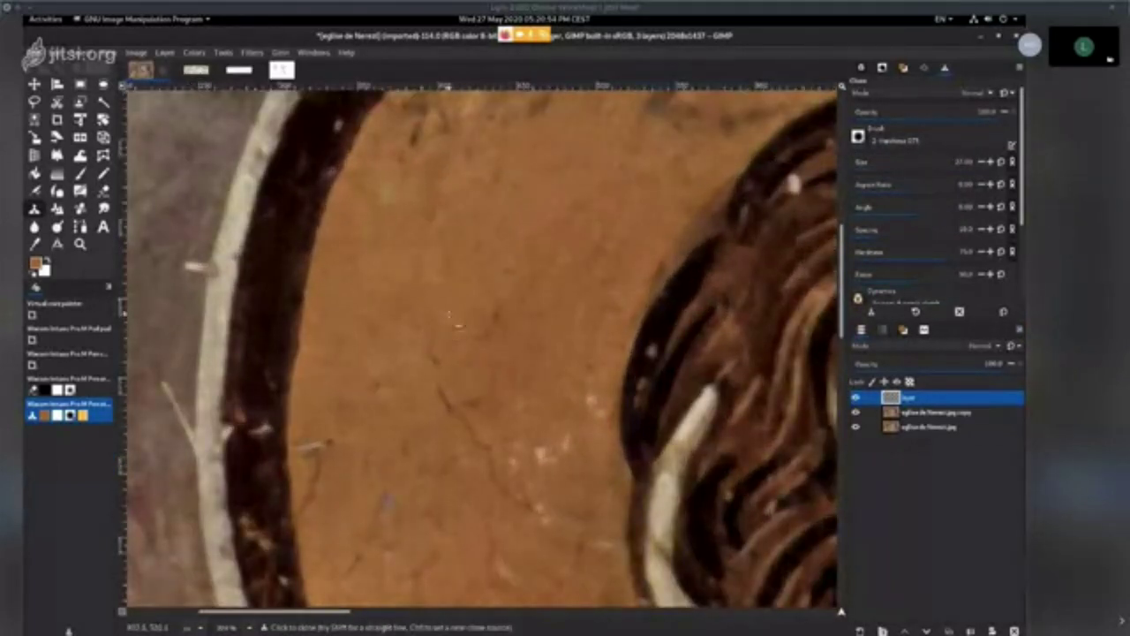
pyautogui.moveTo(940, 111); pyautogui.dragTo(933, 111)
pyautogui.scroll(-3, 443, 402)
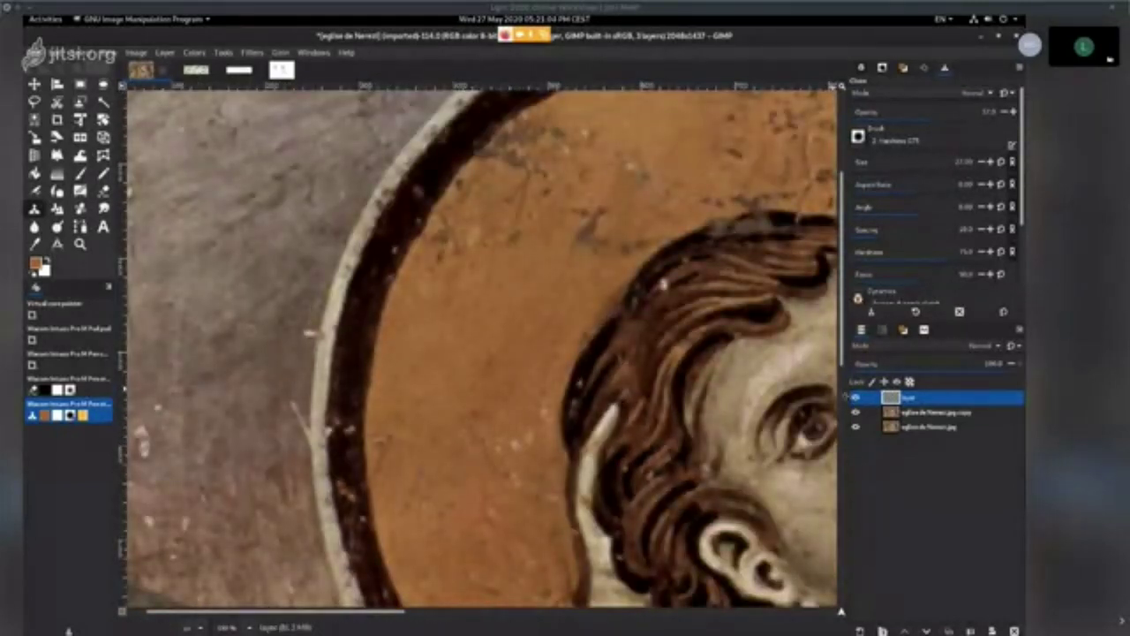
# - Compare the retouched halo with the original at different magnifications by hiding and showing the clone layer
pyautogui.click(856, 398)
pyautogui.click(856, 399)
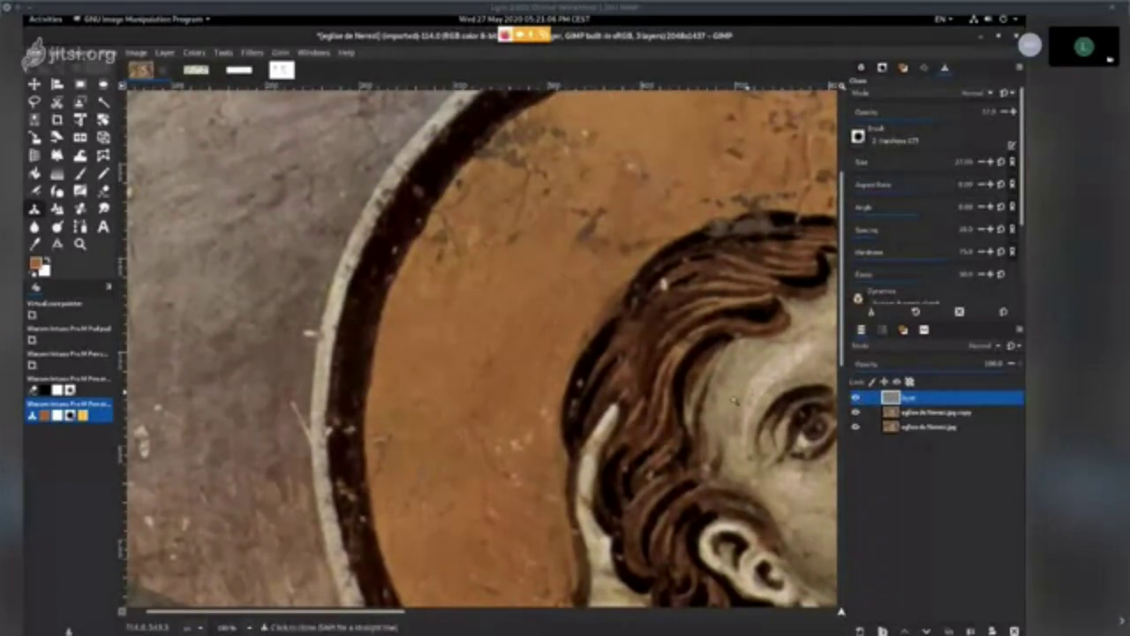
pyautogui.scroll(-5, 736, 401)
pyautogui.scroll(2, 735, 424)
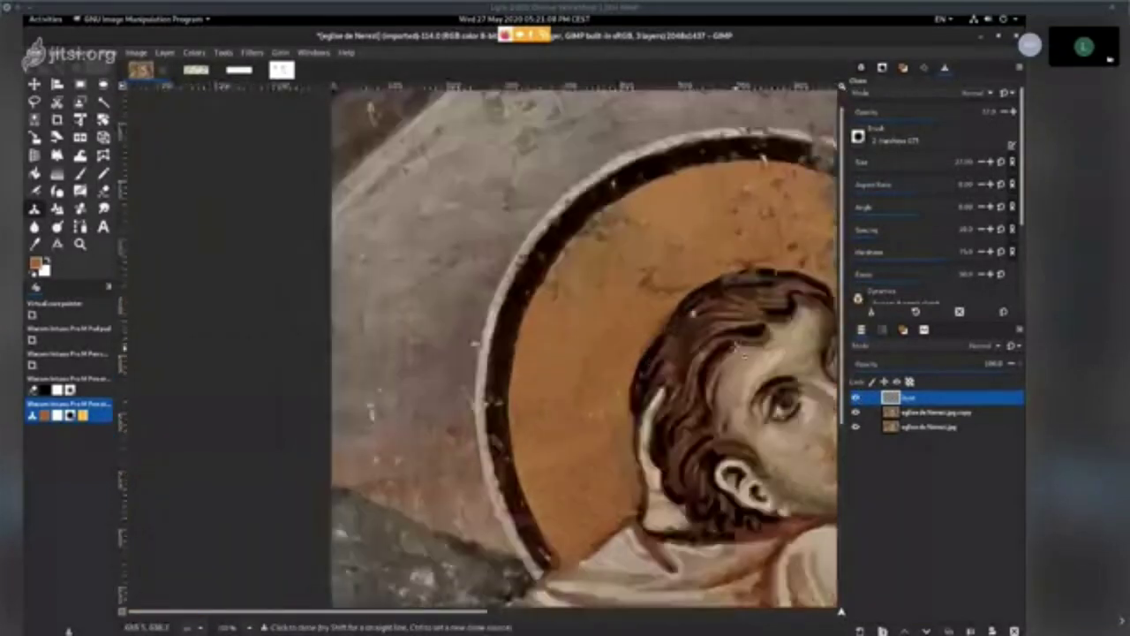
pyautogui.scroll(1, 758, 320)
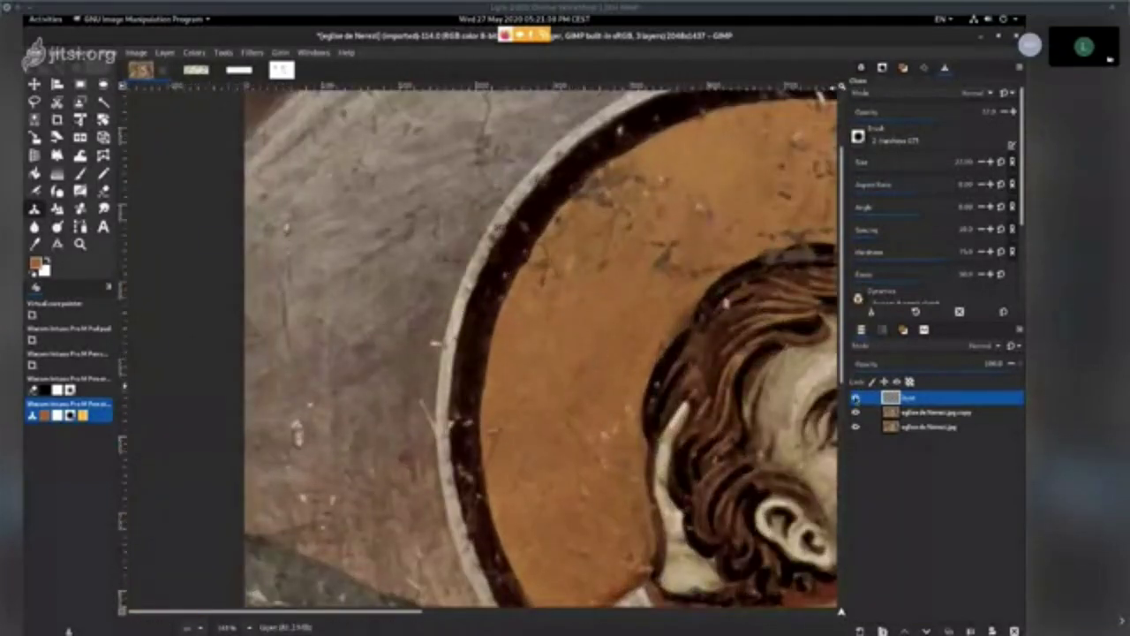
pyautogui.click(855, 399)
pyautogui.click(856, 398)
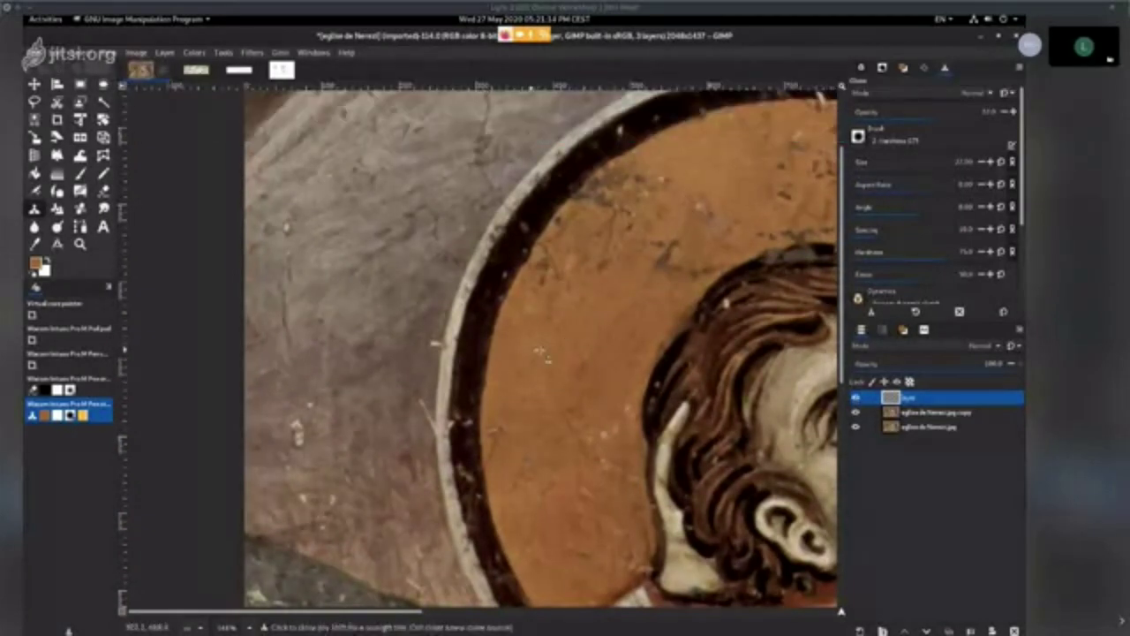
# - Clone clean orange over the light specks in the halo beside the hair, sampling a new clone source near them
pyautogui.scroll(-3, 534, 344)
pyautogui.hscroll(2, 535, 344)
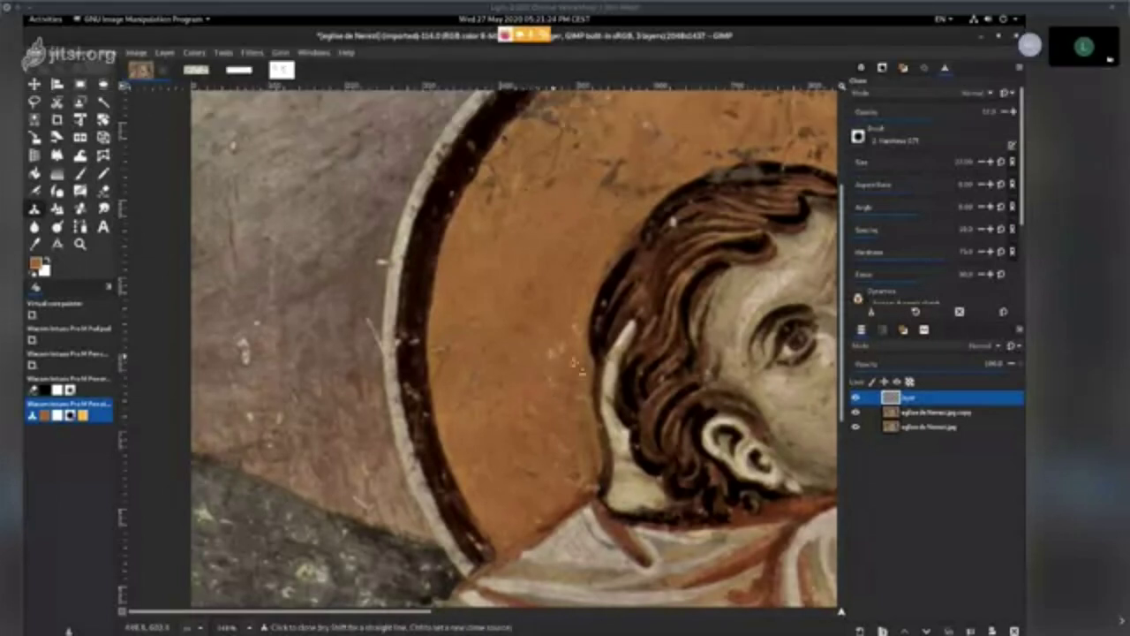
pyautogui.keyDown('ctrl'); pyautogui.scroll(-1, 579, 366); pyautogui.keyUp('ctrl')
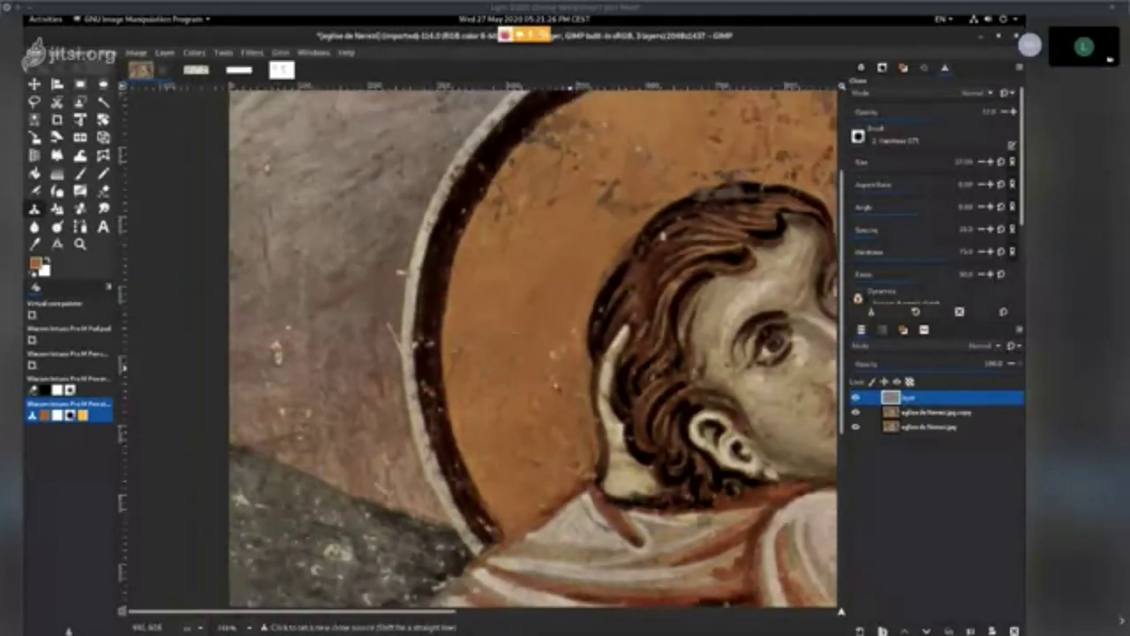
pyautogui.keyDown('ctrl'); pyautogui.scroll(-1, 565, 353); pyautogui.keyUp('ctrl')
pyautogui.keyDown('ctrl'); pyautogui.scroll(2, 536, 309); pyautogui.keyUp('ctrl')
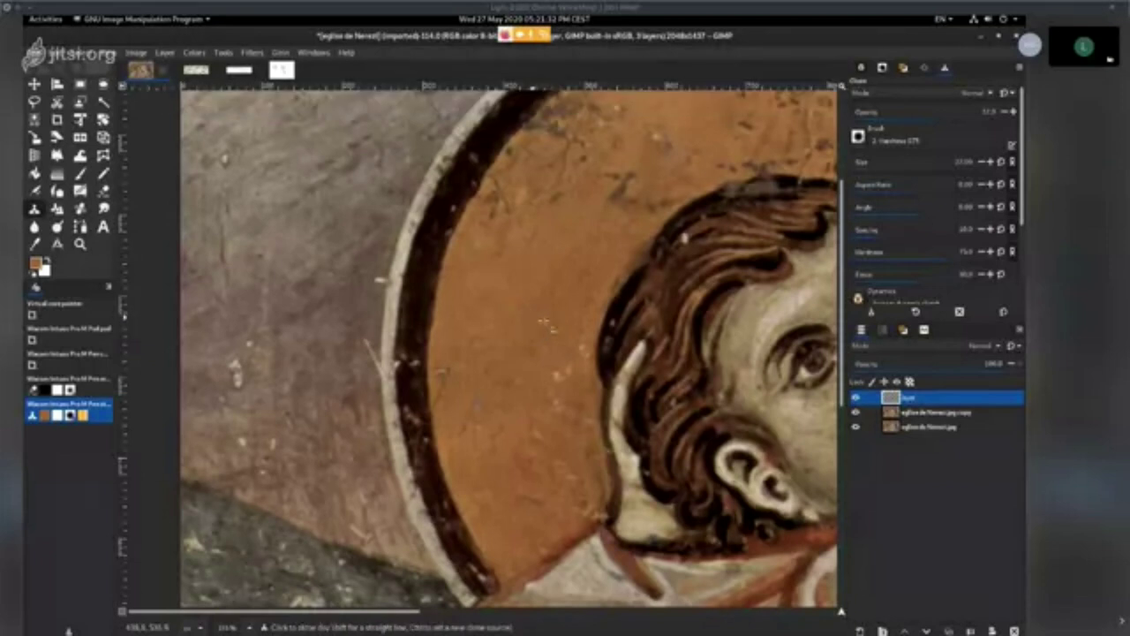
pyautogui.moveTo(555, 377); pyautogui.dragTo(488, 354)
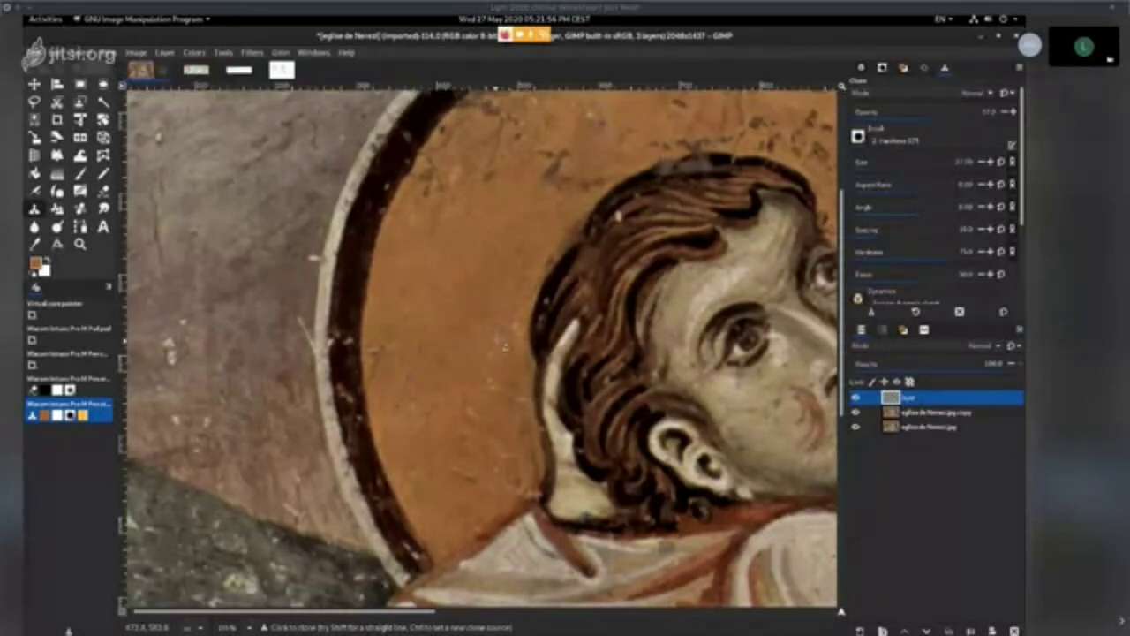
pyautogui.keyDown('ctrl'); pyautogui.click(504, 357); pyautogui.keyUp('ctrl')
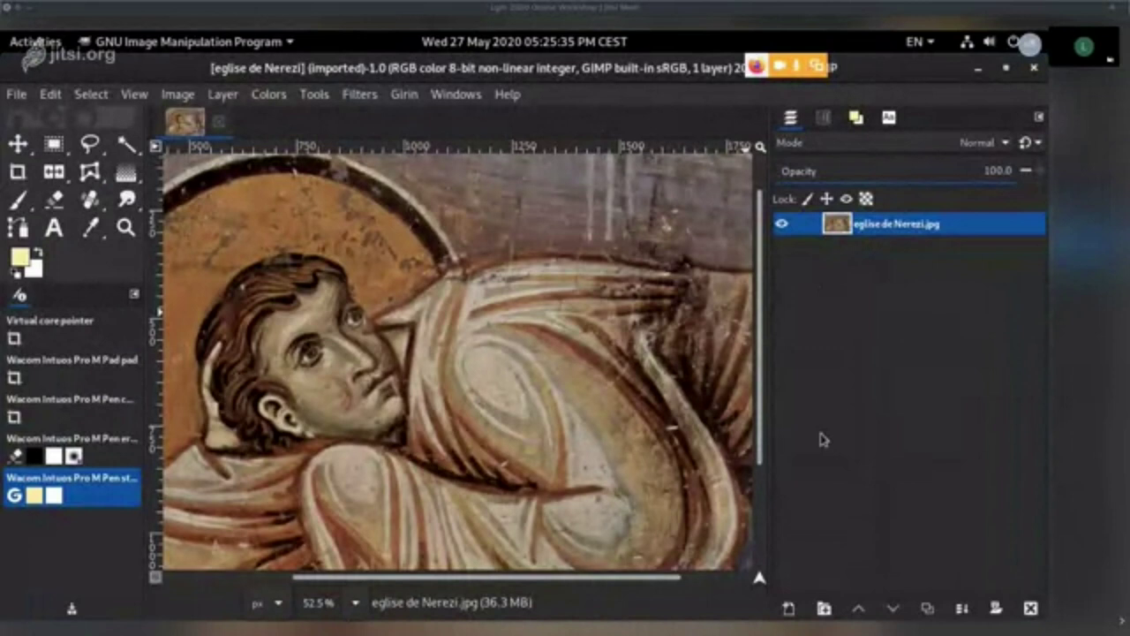
# - Duplicate the eglise de Nerezi.jpg layer and run Wavelet decompose on the copy with 3 scales, stored in a layer group
pyautogui.click(928, 608)
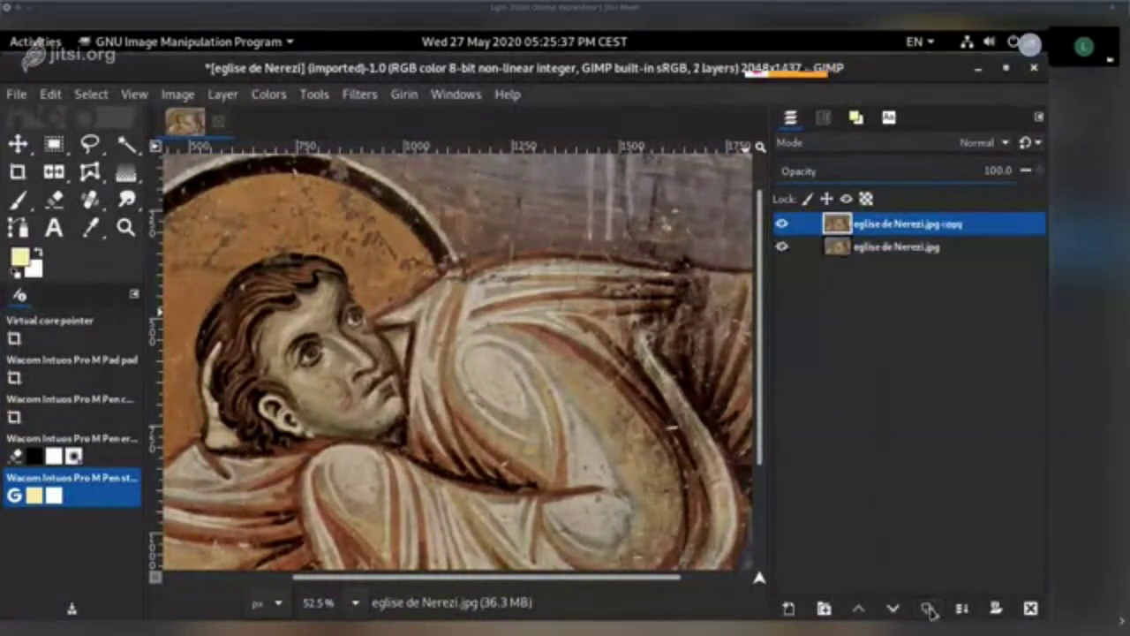
pyautogui.click(360, 96)
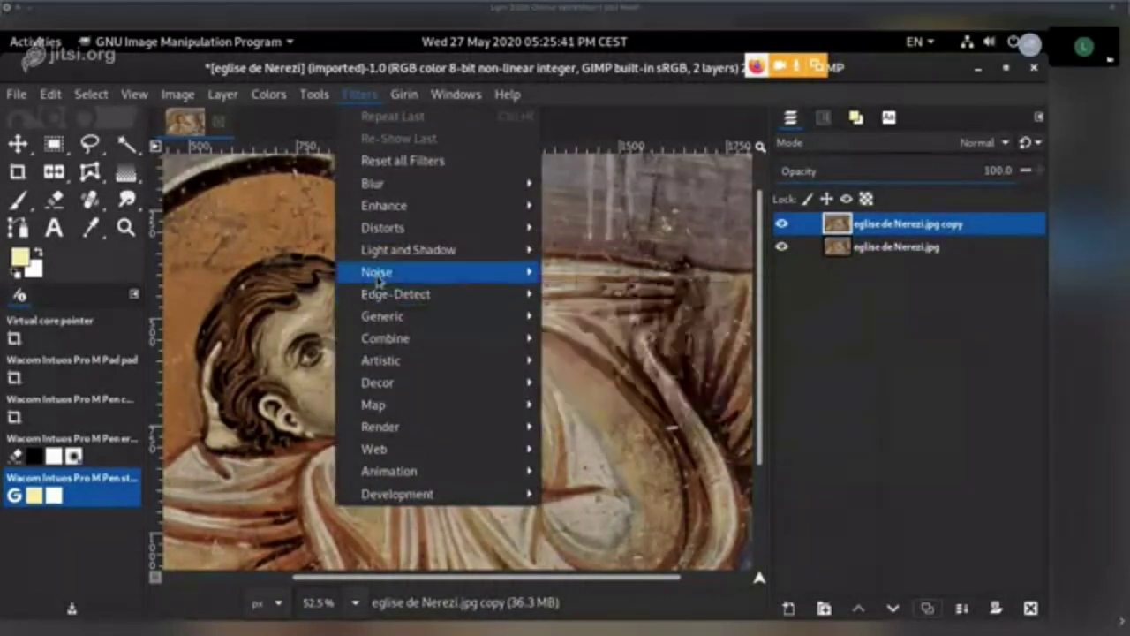
pyautogui.moveTo(364, 214)
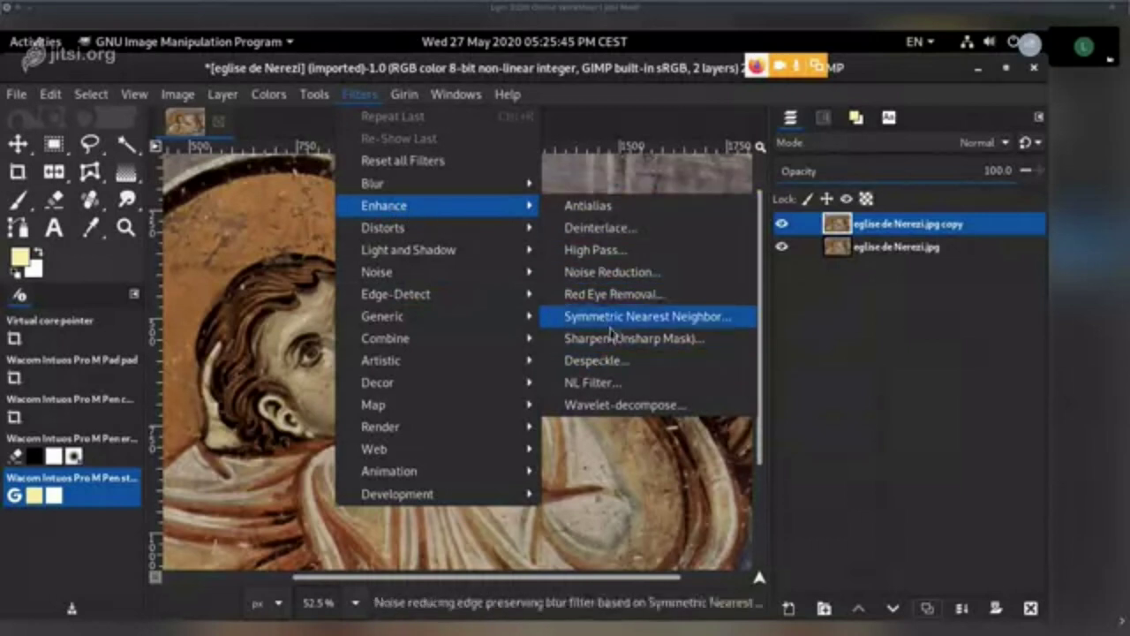
pyautogui.click(721, 411)
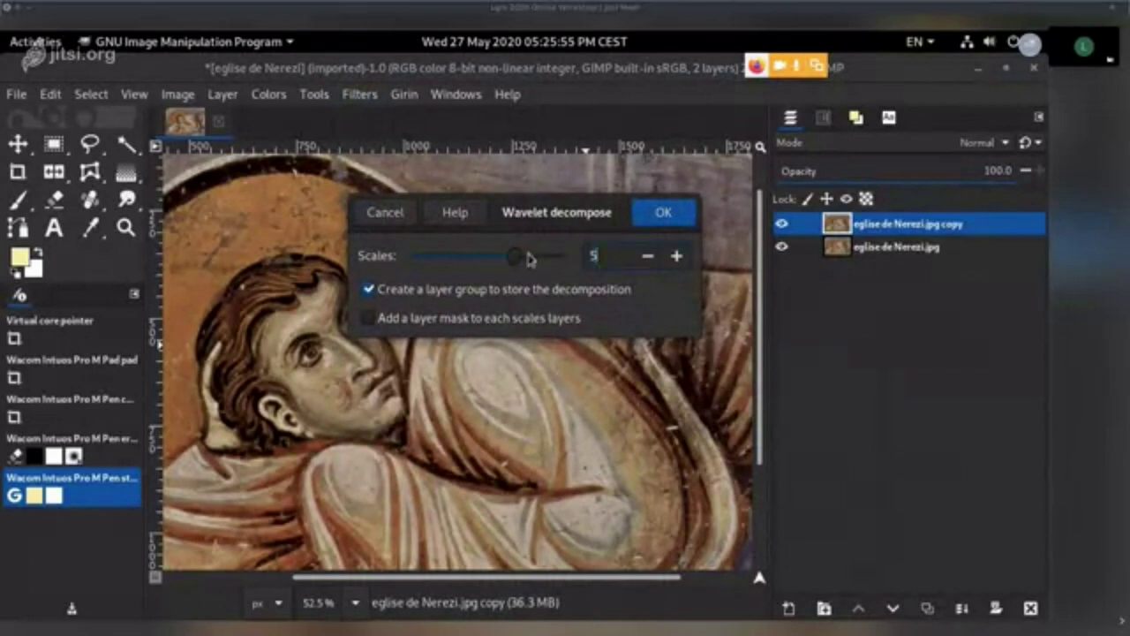
pyautogui.moveTo(521, 255); pyautogui.dragTo(446, 262)
pyautogui.click(663, 214)
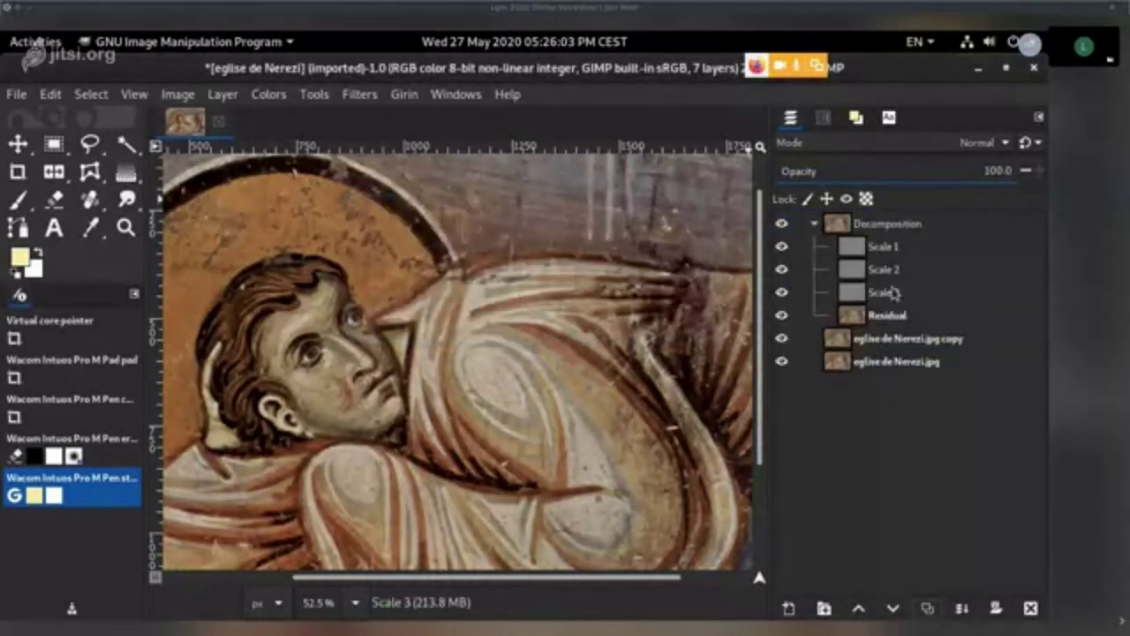
# - Isolate the Scale and Residual layers in turn to examine their detail, and show all the decomposition layers again
pyautogui.click(874, 292)
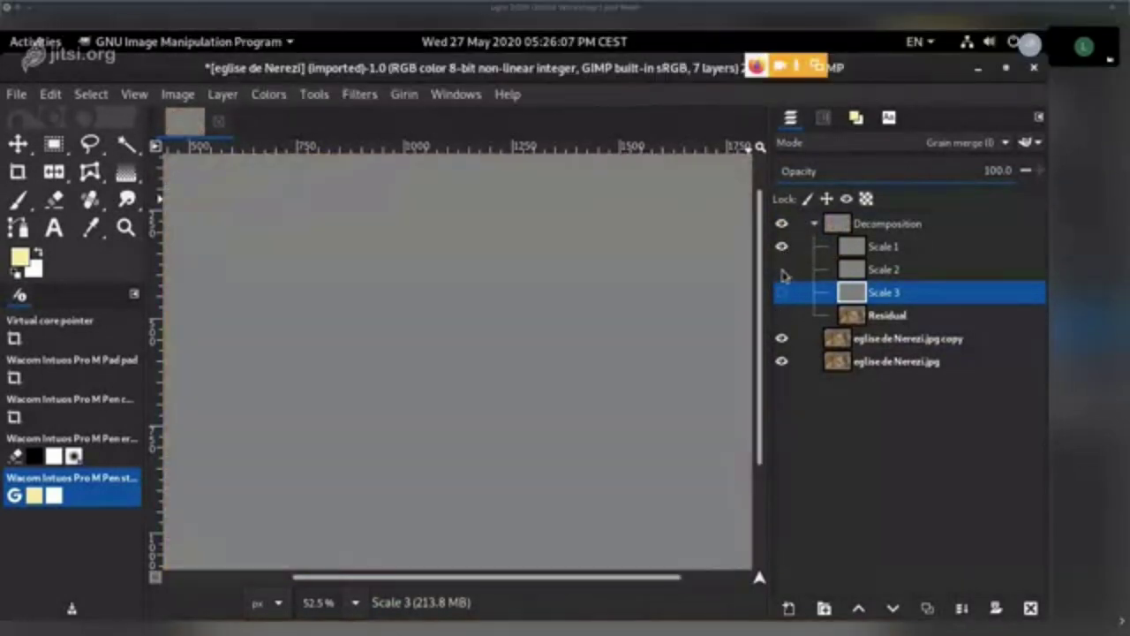
pyautogui.keyDown('shift'); pyautogui.click(783, 269); pyautogui.keyUp('shift')
pyautogui.click(781, 293)
pyautogui.keyDown('shift'); pyautogui.click(782, 315); pyautogui.keyUp('shift')
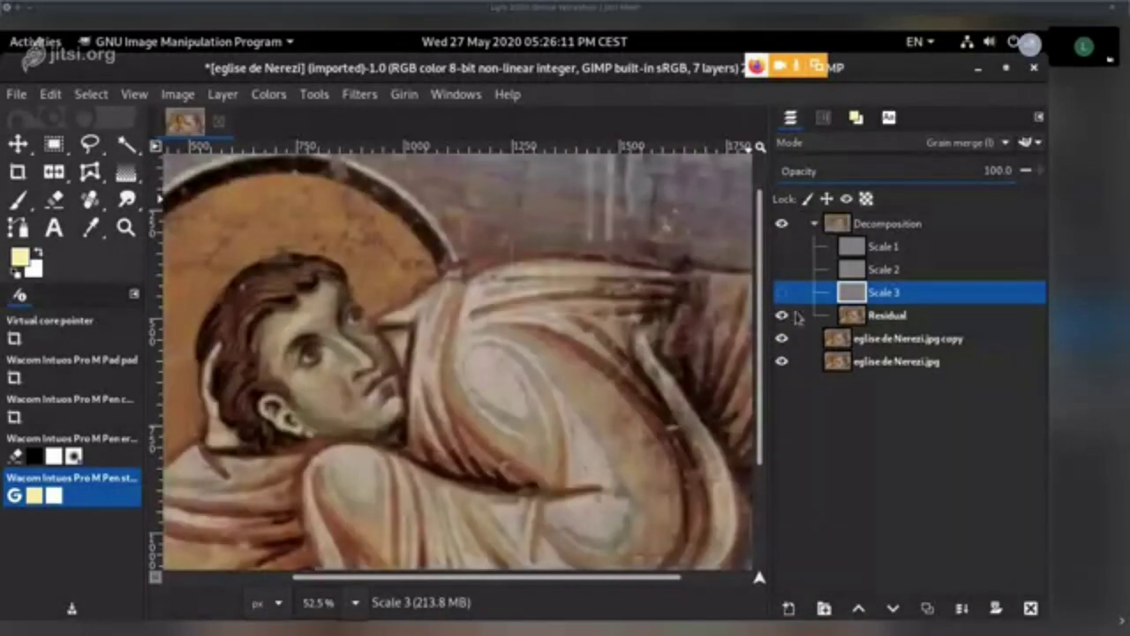
pyautogui.keyDown('shift'); pyautogui.click(782, 293); pyautogui.keyUp('shift')
pyautogui.keyDown('shift'); pyautogui.click(783, 269); pyautogui.keyUp('shift')
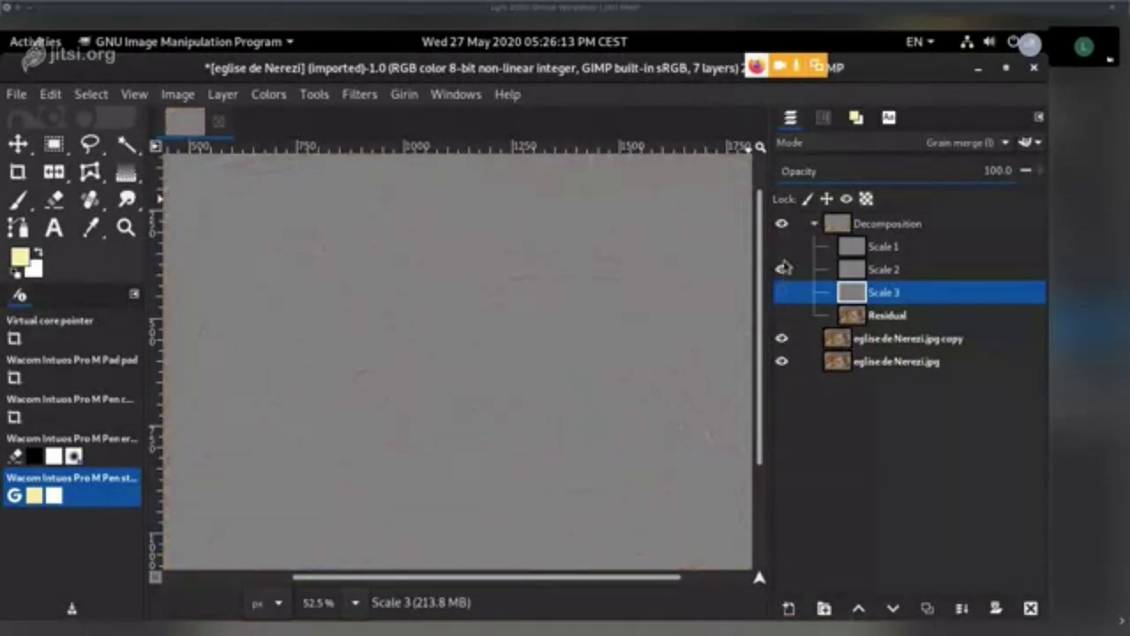
pyautogui.keyDown('shift'); pyautogui.click(781, 247); pyautogui.keyUp('shift')
pyautogui.click(782, 292)
pyautogui.click(781, 270)
pyautogui.click(781, 292)
pyautogui.click(782, 315)
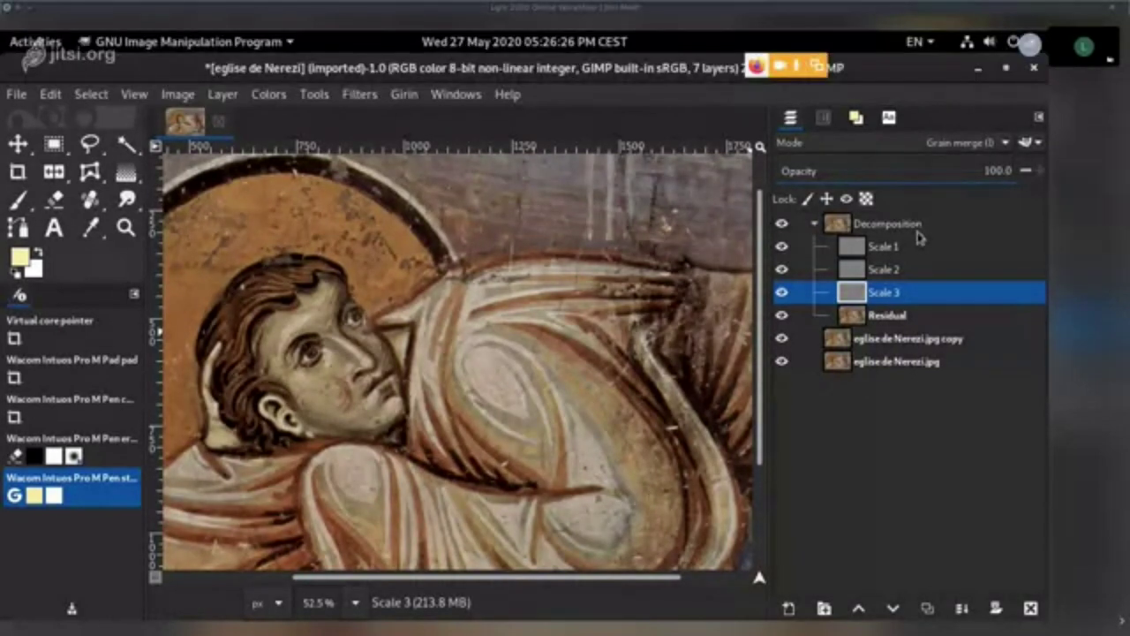
# - Select the eglise de Nerezi.jpg copy layer and examine Residual, Scale 3, Scale 2 and Scale 1 one at a time
pyautogui.click(881, 347)
pyautogui.keyDown('shift'); pyautogui.click(783, 316); pyautogui.keyUp('shift')
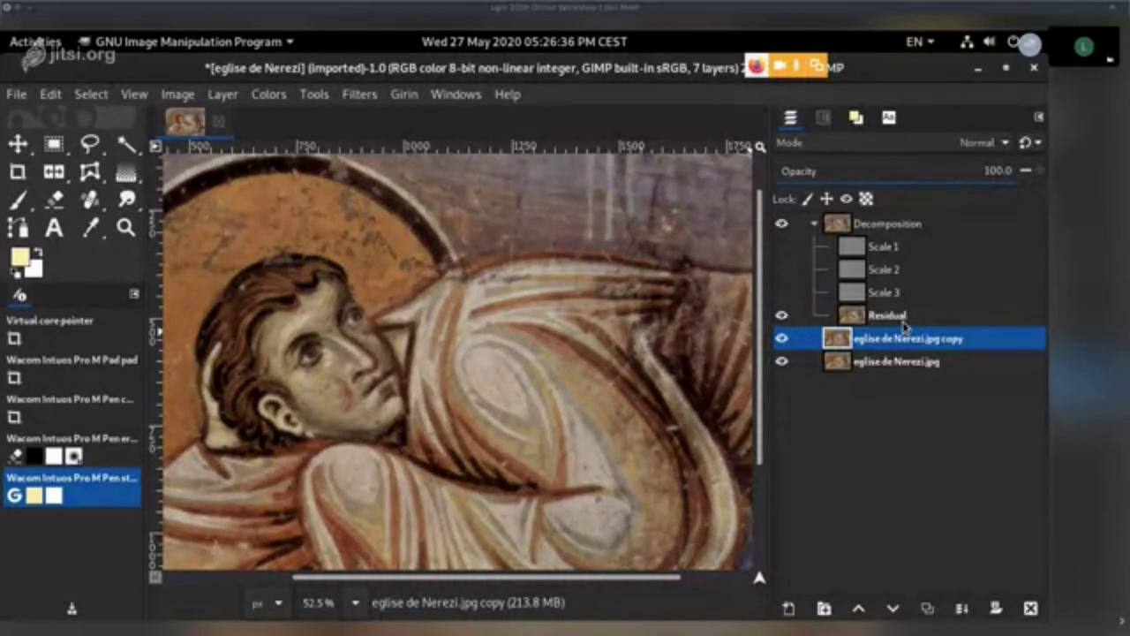
pyautogui.keyDown('shift'); pyautogui.click(782, 293); pyautogui.keyUp('shift')
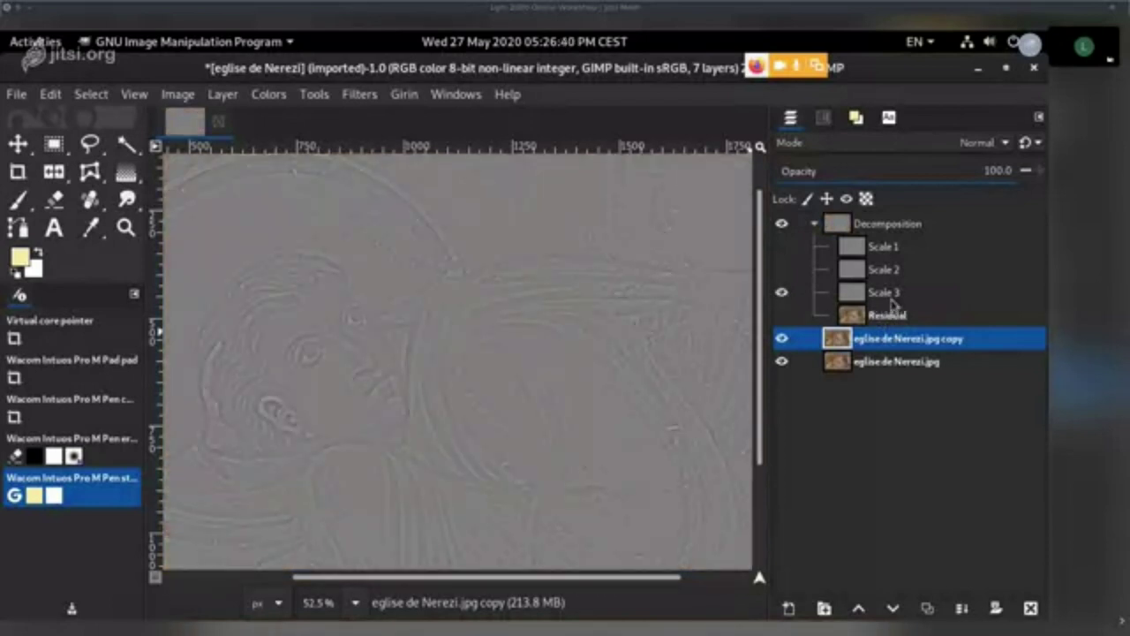
pyautogui.keyDown('shift'); pyautogui.click(783, 270); pyautogui.keyUp('shift')
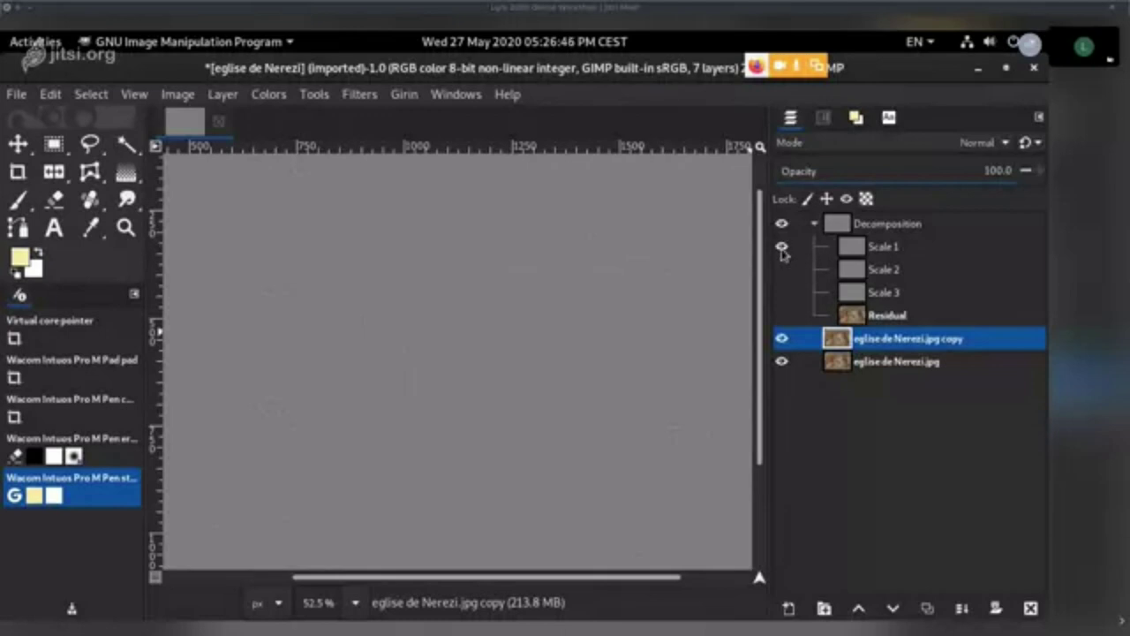
pyautogui.keyDown('shift'); pyautogui.click(782, 293); pyautogui.keyUp('shift')
pyautogui.click(783, 293)
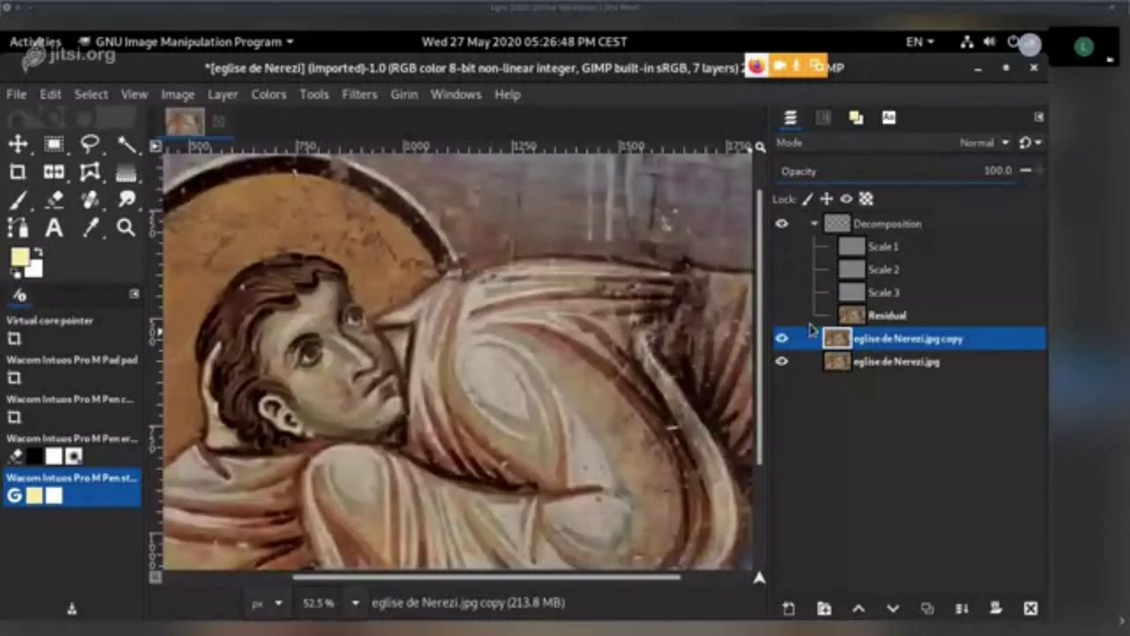
# - Hide the Decomposition group and run Wavelet decompose on the eglise de Nerezi.jpg copy layer with 5 scales in a layer group
pyautogui.click(782, 223)
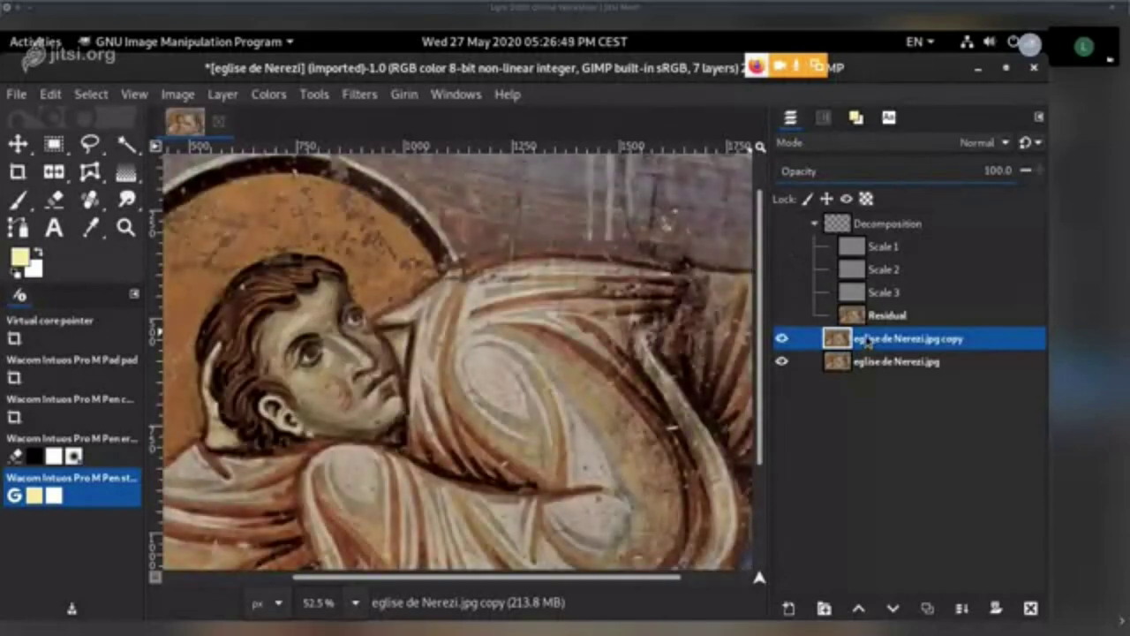
pyautogui.click(364, 95)
pyautogui.moveTo(362, 95)
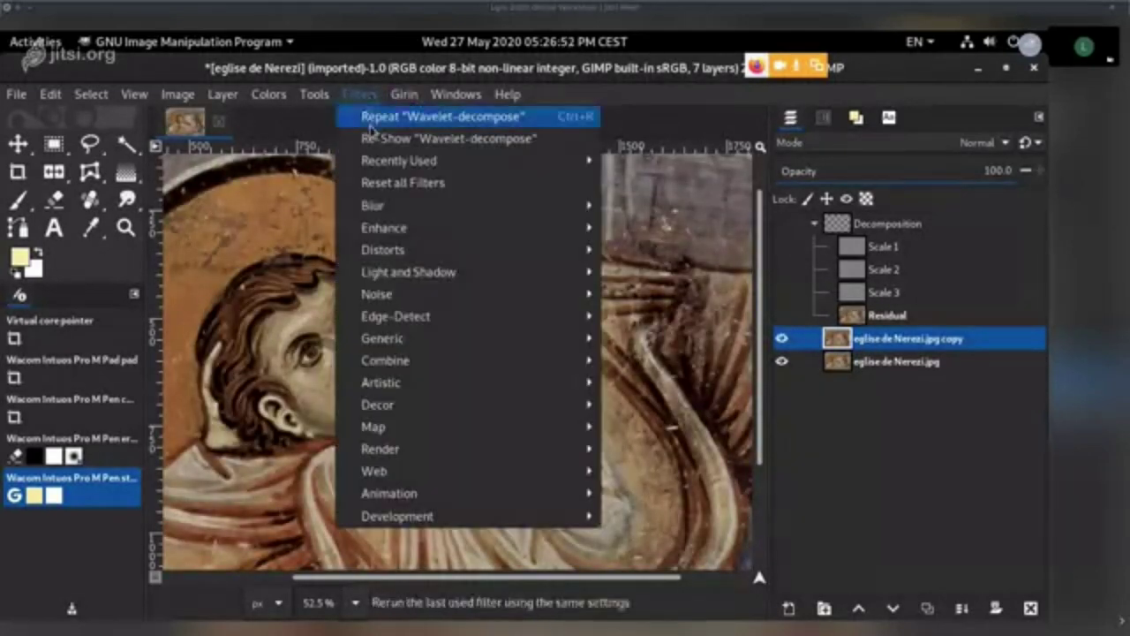
pyautogui.click(433, 136)
pyautogui.click(678, 255)
pyautogui.click(677, 255)
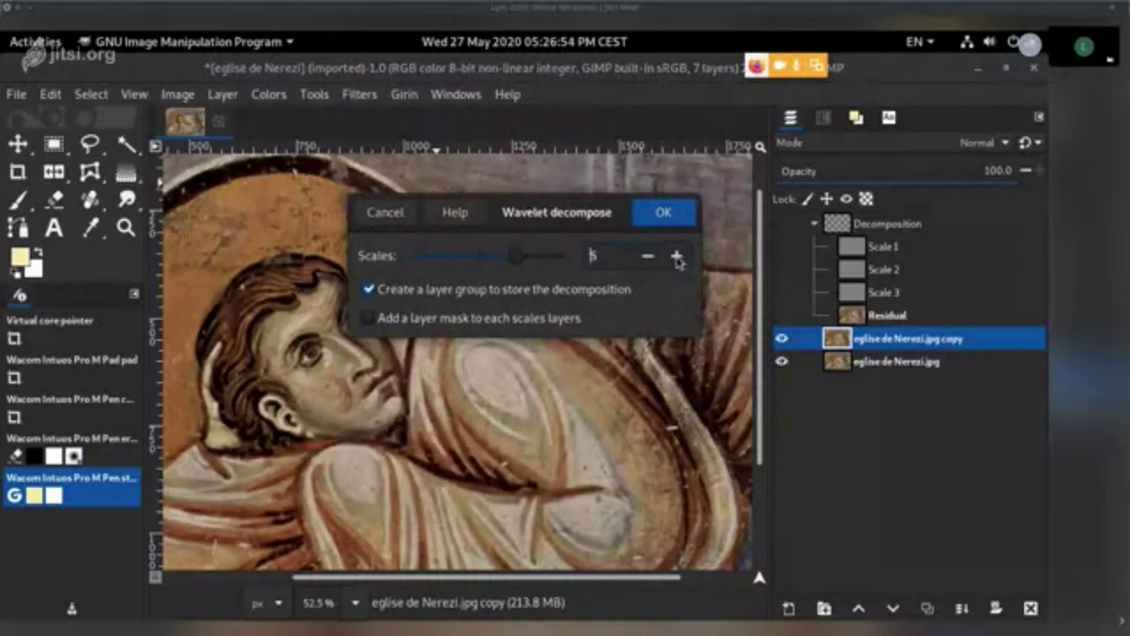
pyautogui.click(594, 255)
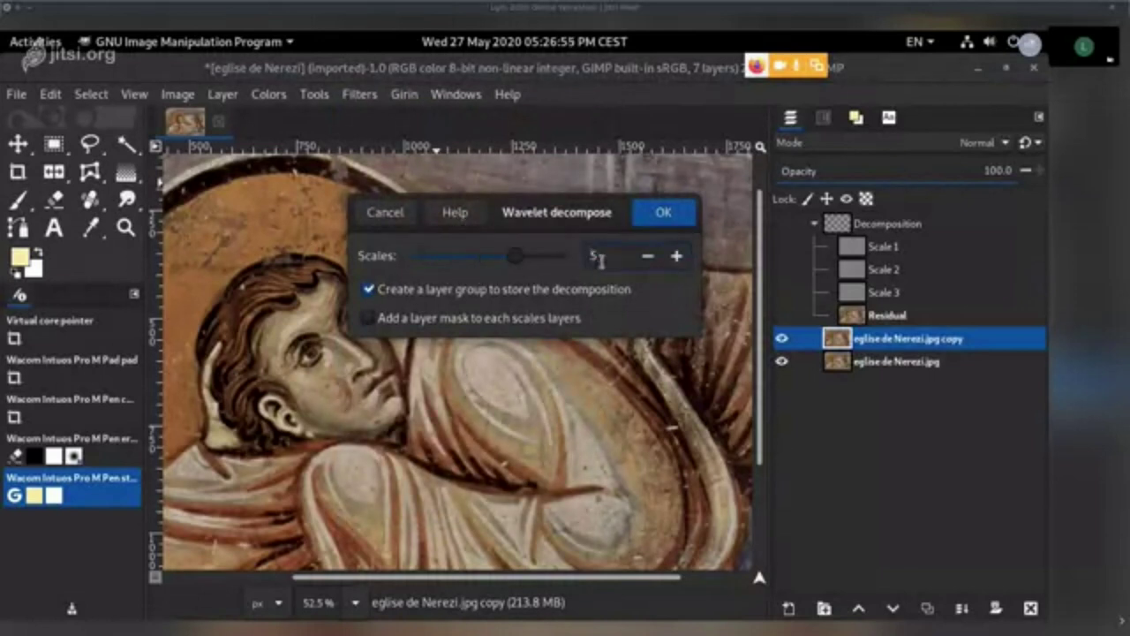
pyautogui.click(663, 212)
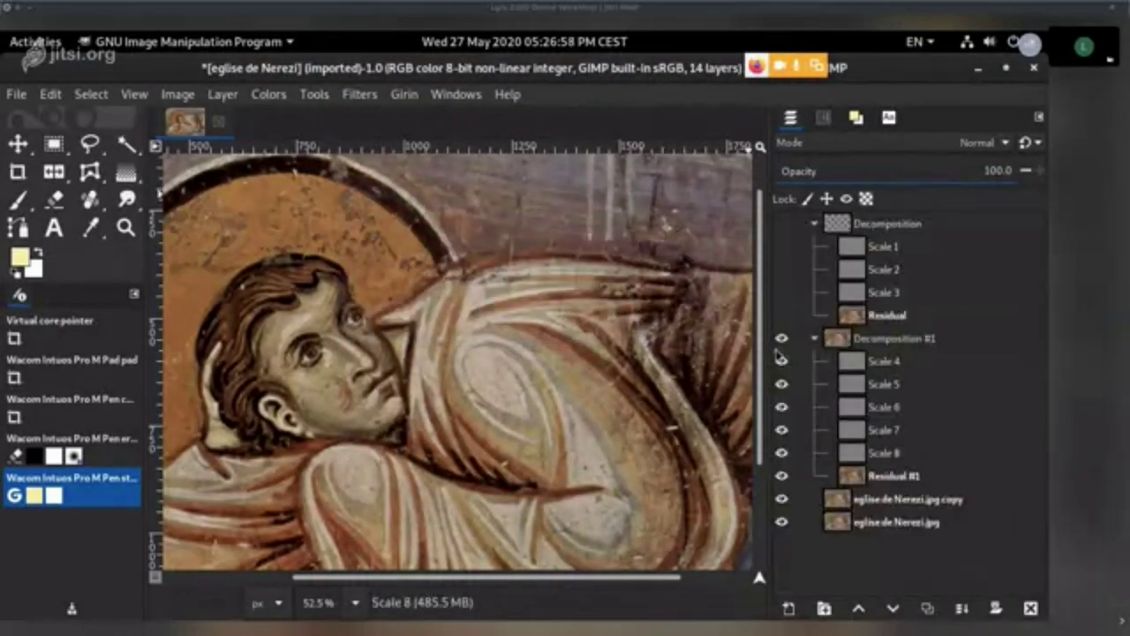
# - Hide Scale 4 to Scale 8 in Decomposition #1 and compare its Residual #1 with the first decomposition's Residual
pyautogui.moveTo(781, 361); pyautogui.dragTo(781, 456)
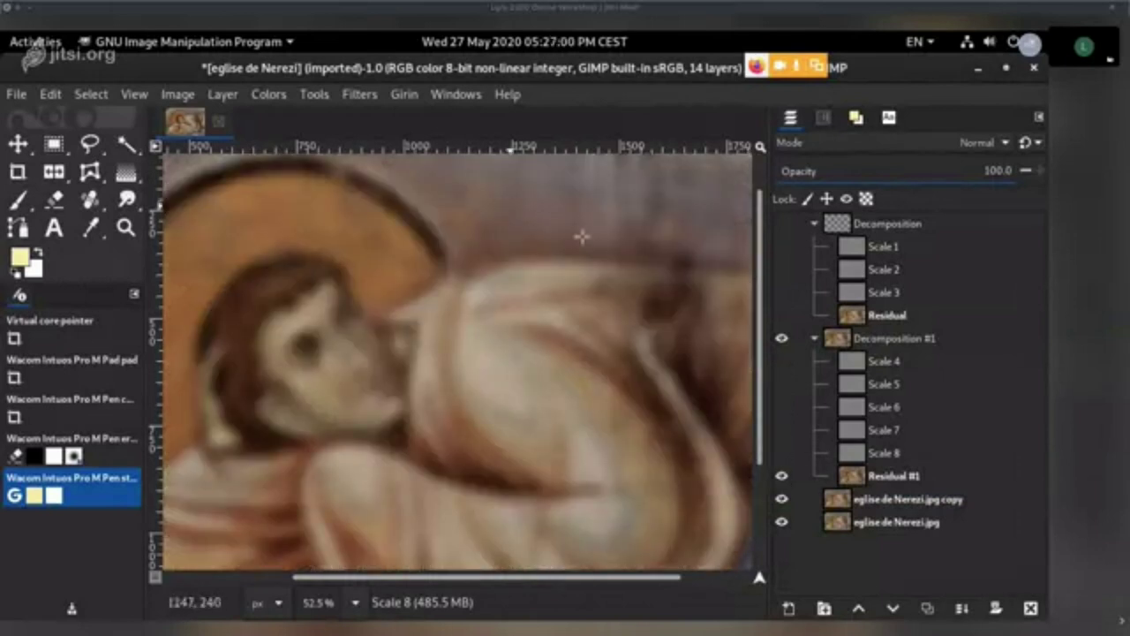
pyautogui.click(782, 337)
pyautogui.keyDown('shift'); pyautogui.click(782, 317); pyautogui.keyUp('shift')
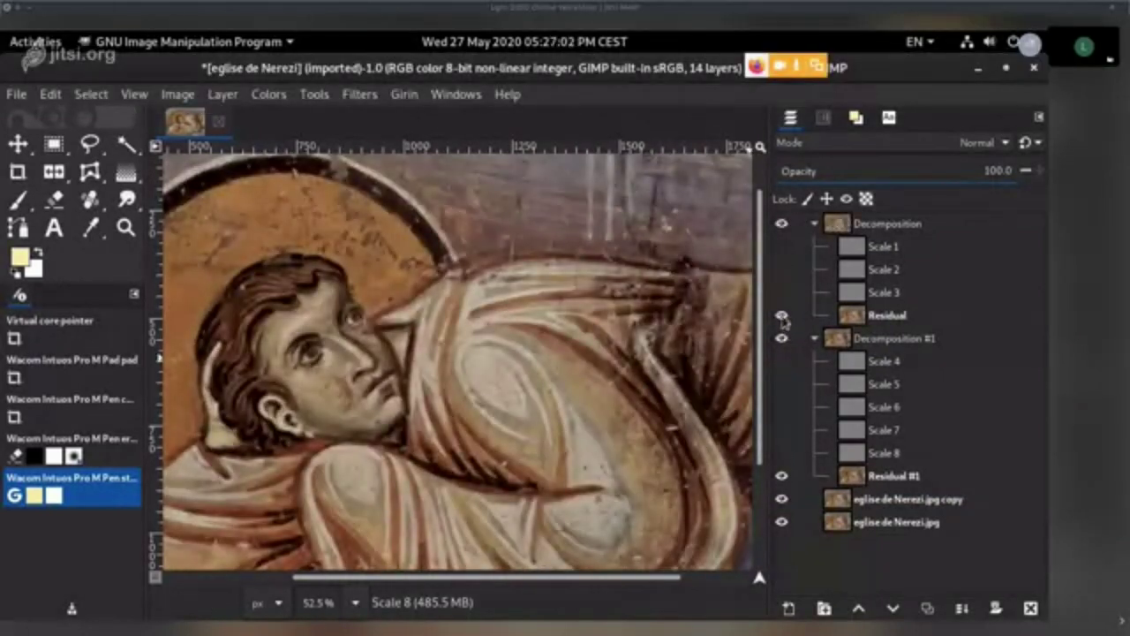
pyautogui.keyDown('shift'); pyautogui.click(782, 338); pyautogui.keyUp('shift')
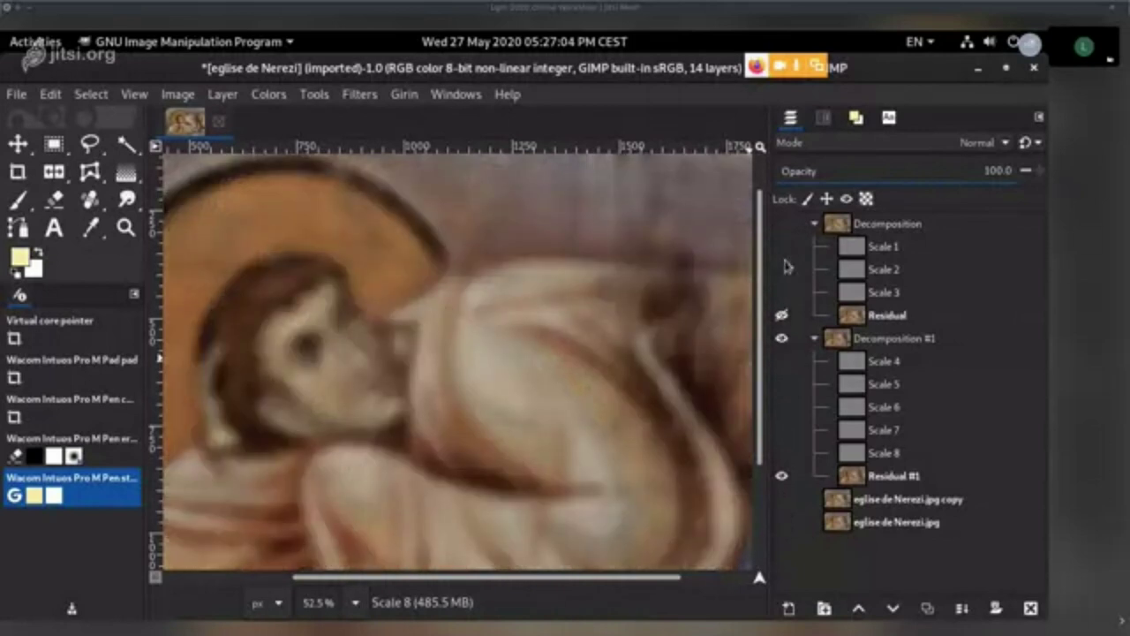
pyautogui.keyDown('shift'); pyautogui.click(781, 224); pyautogui.keyUp('shift')
pyautogui.keyDown('shift'); pyautogui.click(781, 338); pyautogui.keyUp('shift')
# - Go through the layers of Decomposition #1 from Scale 4 to Scale 8, ending with Residual #1 selected
pyautogui.click(883, 361)
pyautogui.click(886, 407)
pyautogui.click(888, 453)
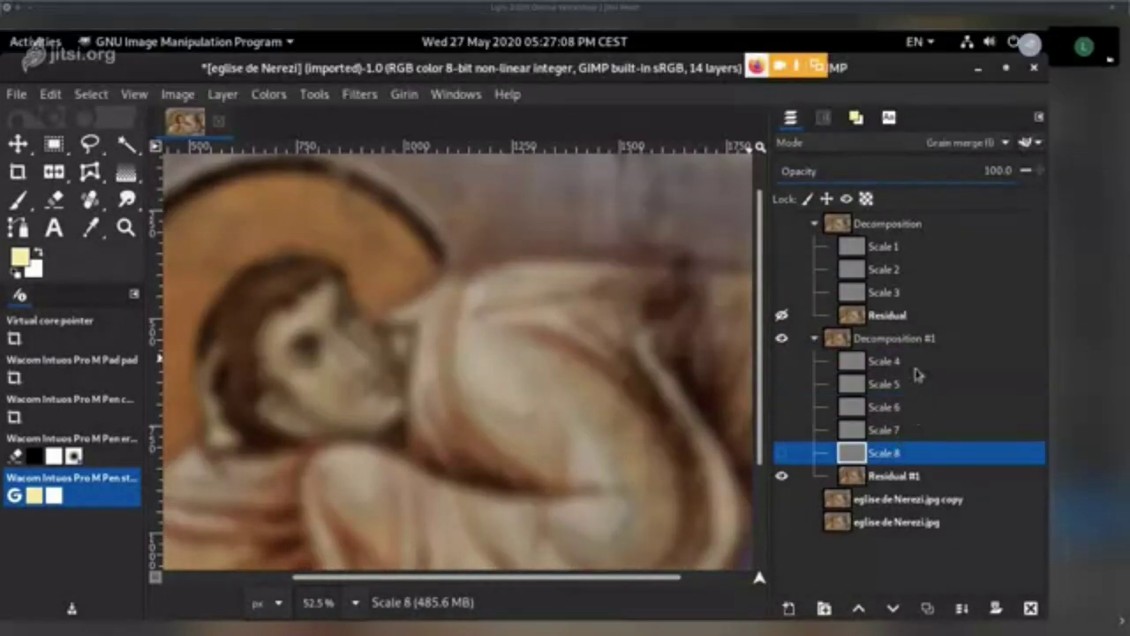
pyautogui.click(885, 362)
pyautogui.click(892, 410)
pyautogui.click(887, 430)
pyautogui.click(888, 453)
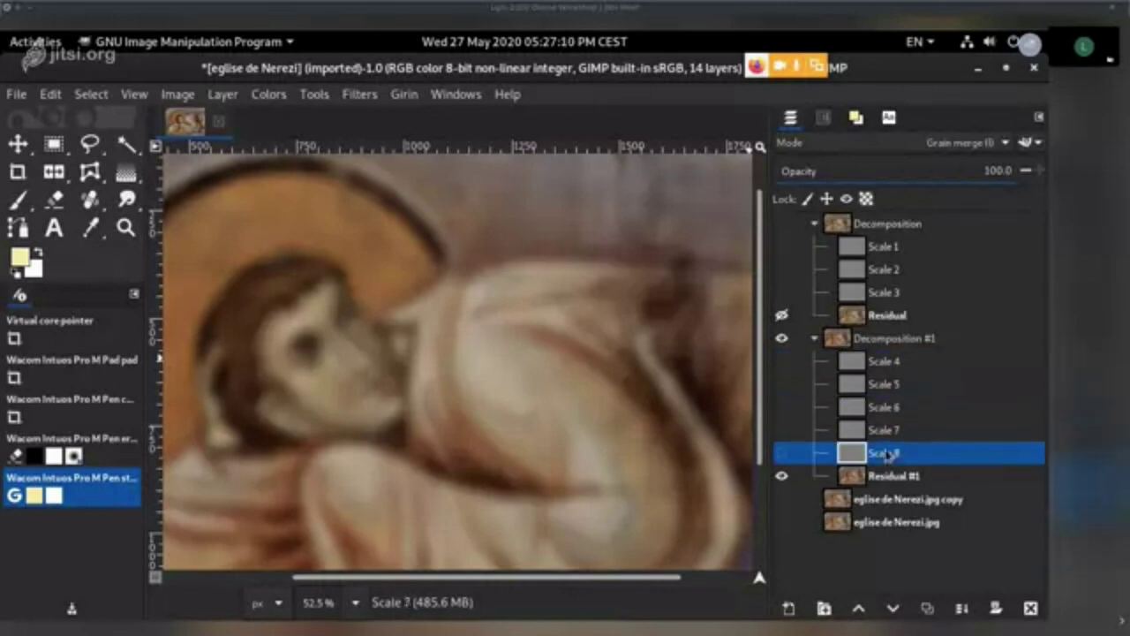
pyautogui.click(875, 479)
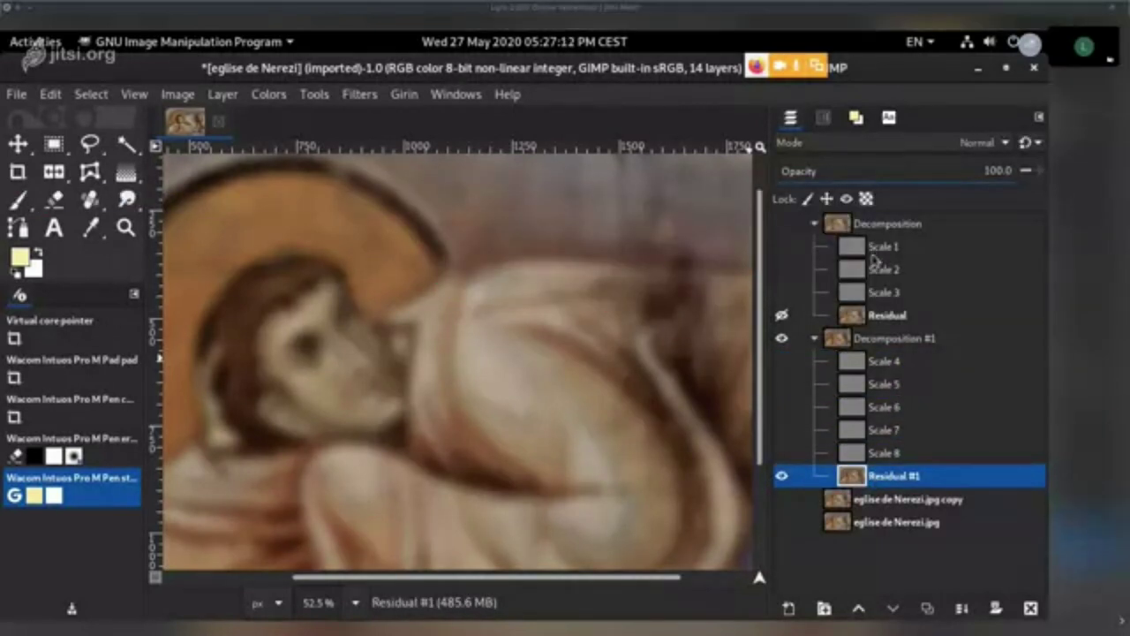
# - Go through Scale 1, Scale 2, Scale 3 and Residual of the Decomposition group, finishing on Residual #1 of Decomposition #1
pyautogui.click(884, 247)
pyautogui.click(883, 270)
pyautogui.click(909, 226)
pyautogui.click(883, 248)
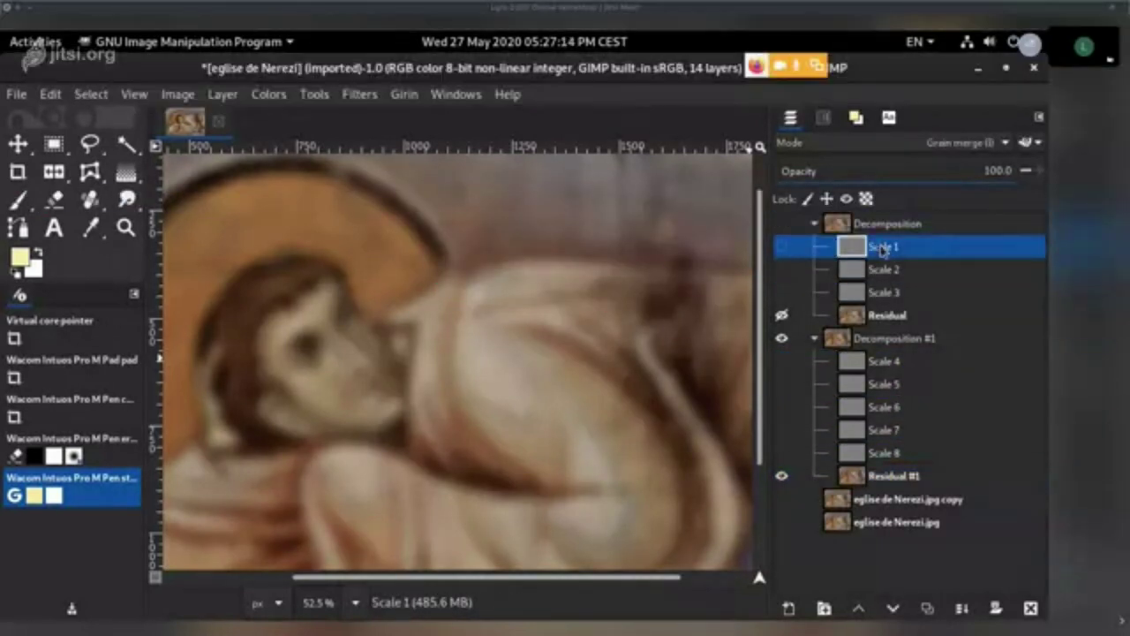
pyautogui.click(883, 293)
pyautogui.click(884, 249)
pyautogui.click(885, 271)
pyautogui.click(888, 292)
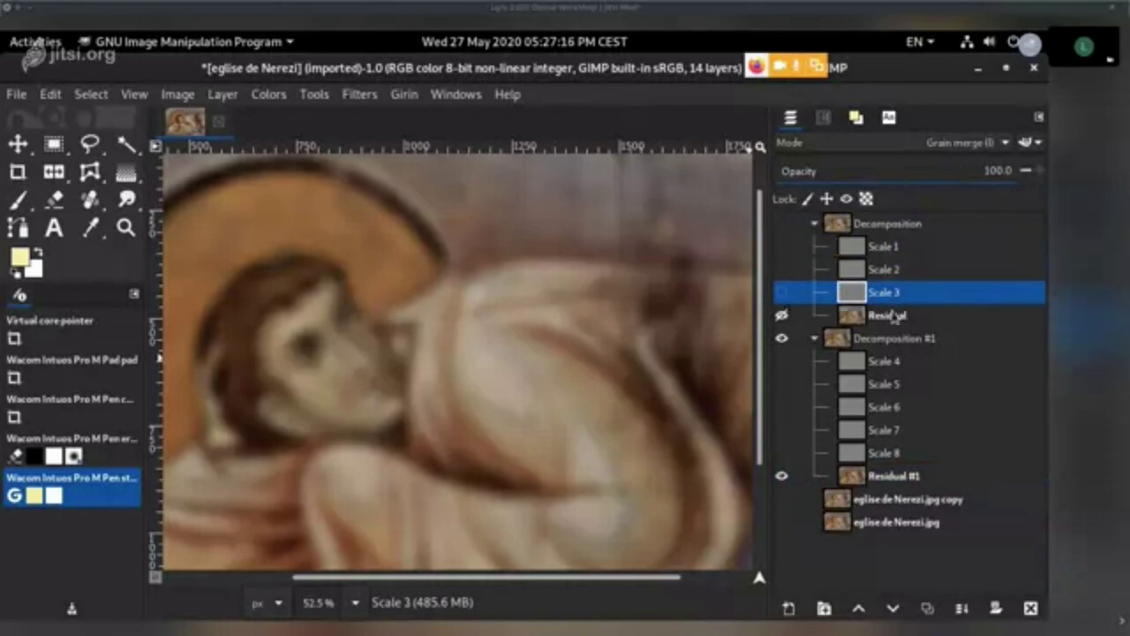
pyautogui.click(885, 317)
pyautogui.click(908, 475)
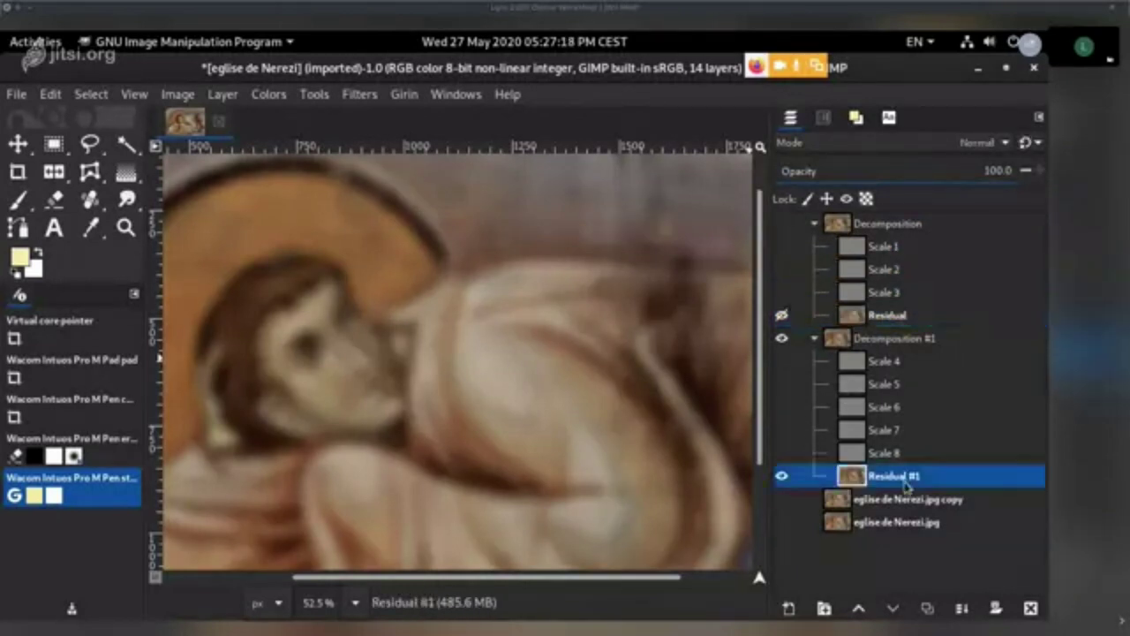
# - View Scale 6 of Decomposition #1 on its own and compare the full layer stack with the first group's Residual without its scales
pyautogui.click(781, 474)
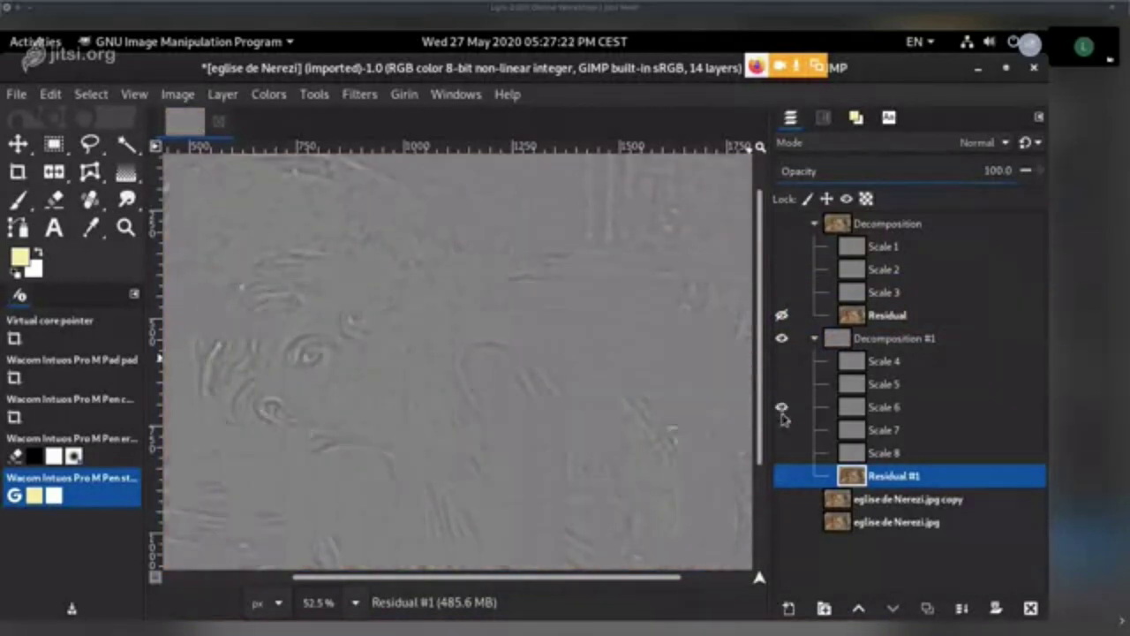
pyautogui.keyDown('shift'); pyautogui.click(782, 407); pyautogui.keyUp('shift')
pyautogui.keyDown('shift'); pyautogui.click(781, 315); pyautogui.keyUp('shift')
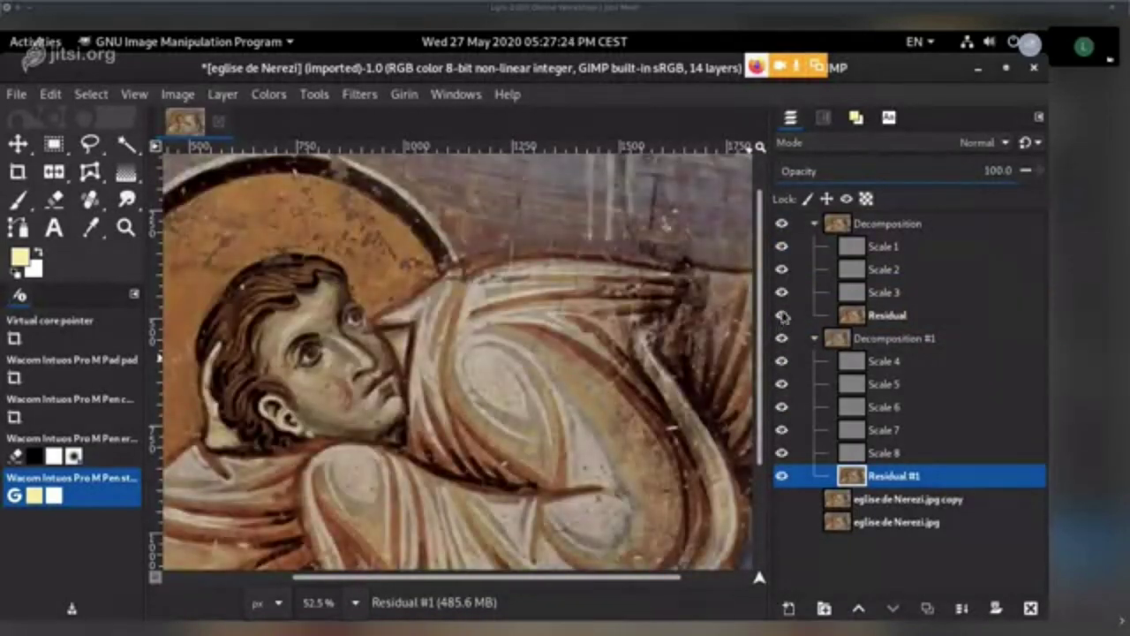
pyautogui.keyDown('shift'); pyautogui.click(782, 315); pyautogui.keyUp('shift')
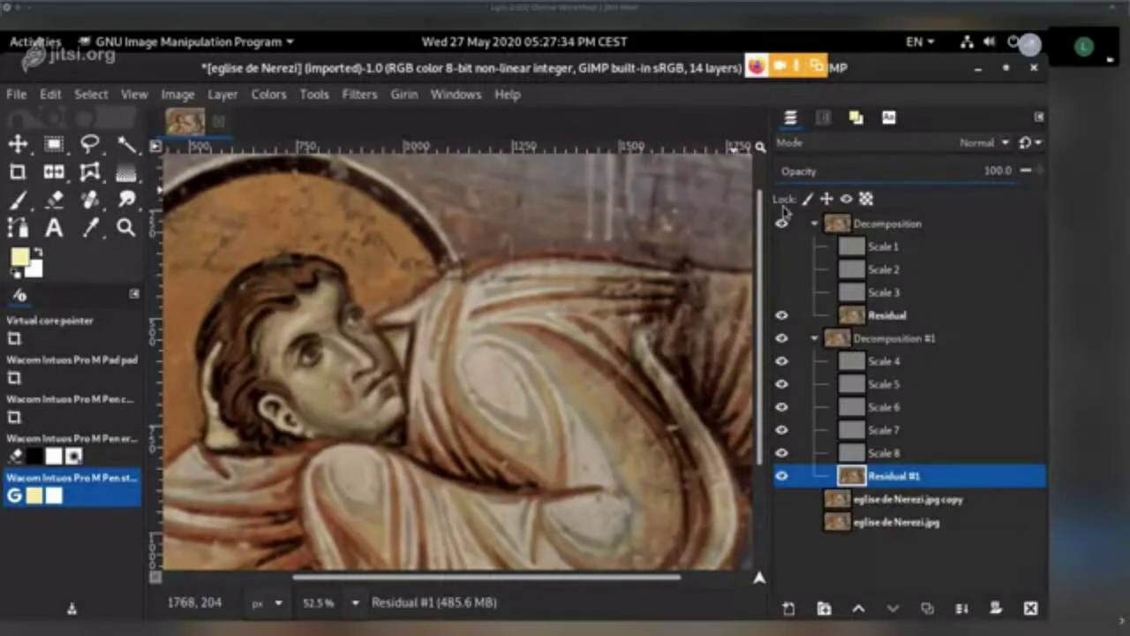
# - Delete the Decomposition #1 layer group
pyautogui.click(883, 224)
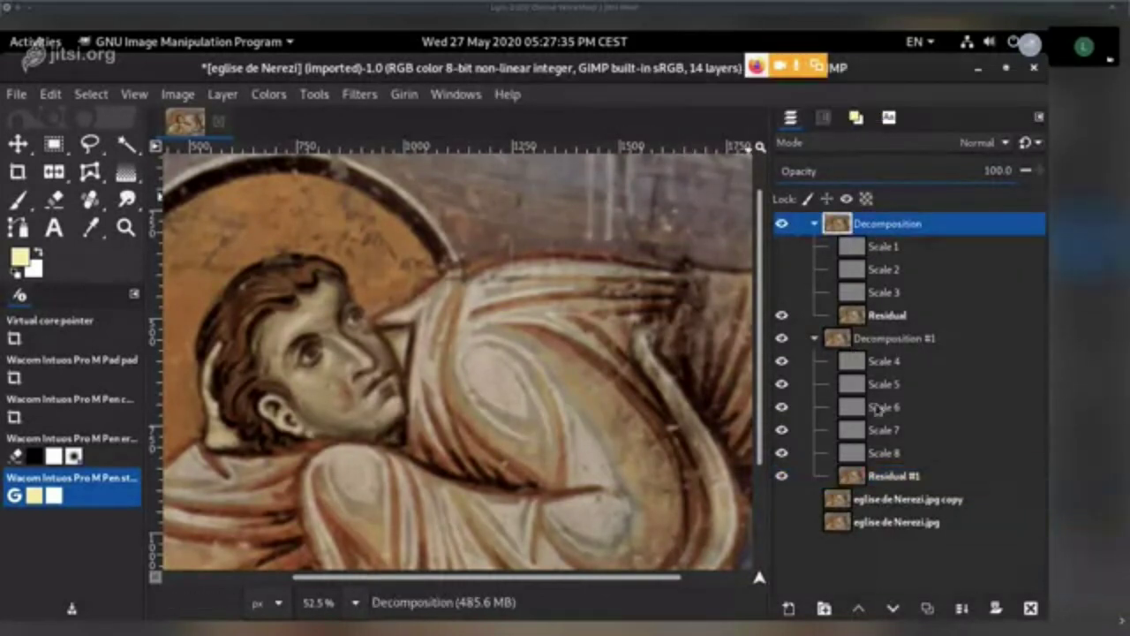
pyautogui.click(894, 345)
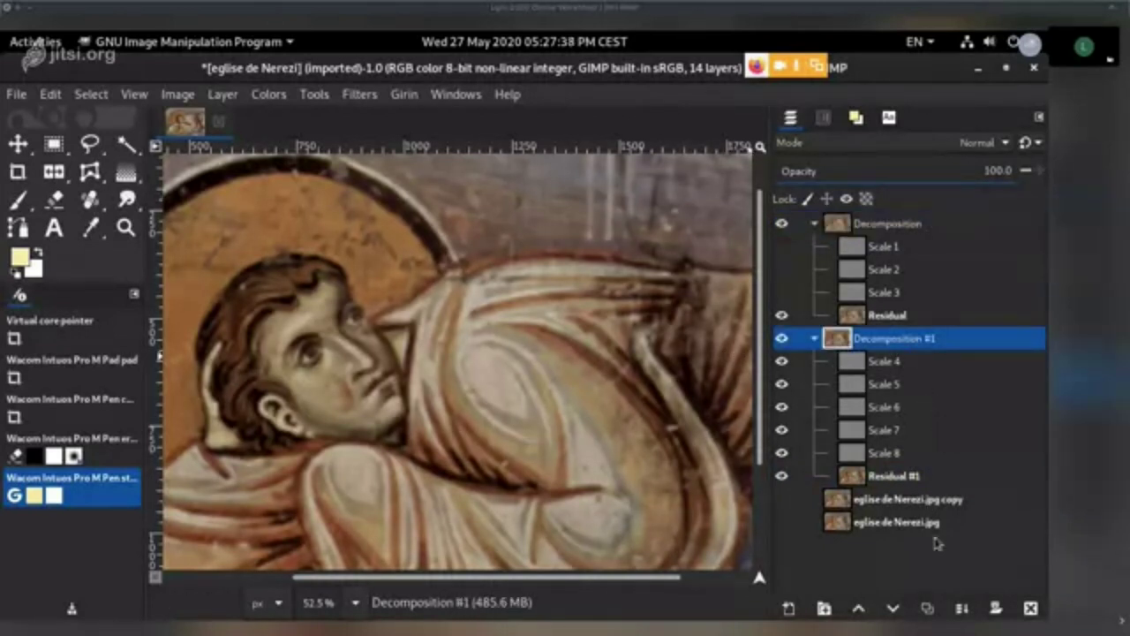
pyautogui.click(1030, 607)
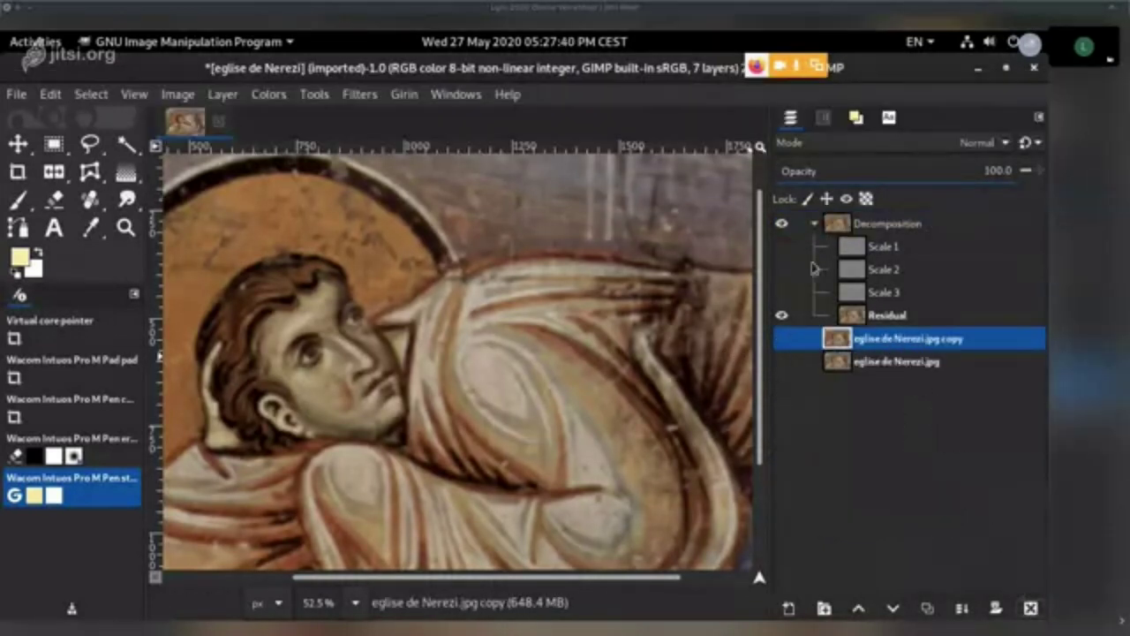
# - Make both eglise de Nerezi.jpg layers and Scale 1 to Scale 3 of the Decomposition group visible, and select Scale 1
pyautogui.click(782, 338)
pyautogui.click(782, 361)
pyautogui.click(782, 292)
pyautogui.click(784, 297)
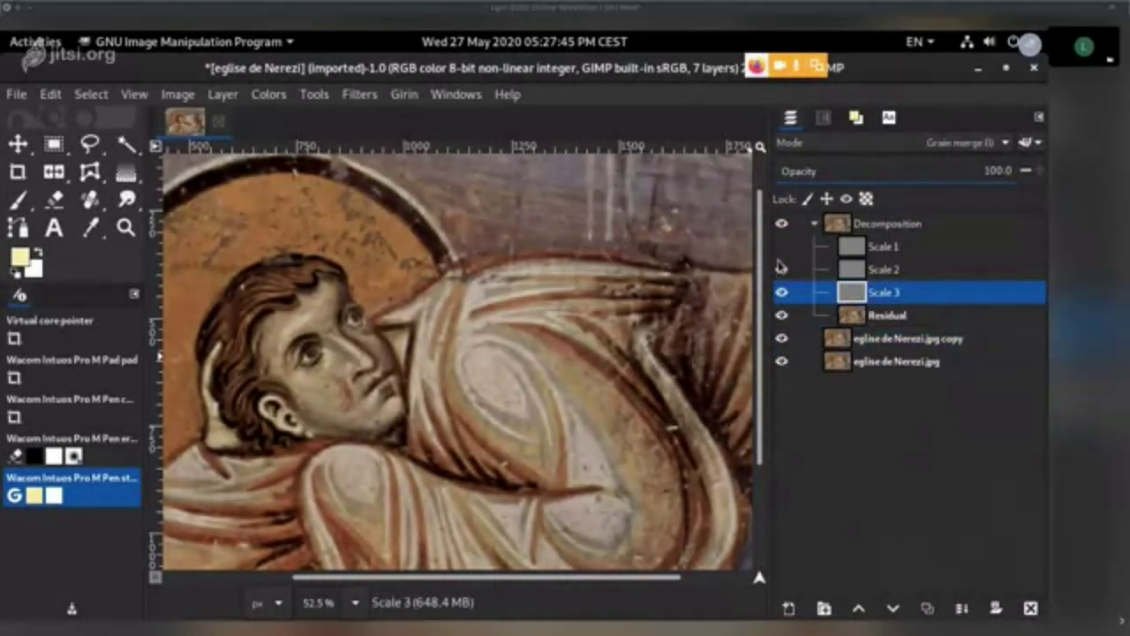
pyautogui.click(781, 246)
pyautogui.click(883, 246)
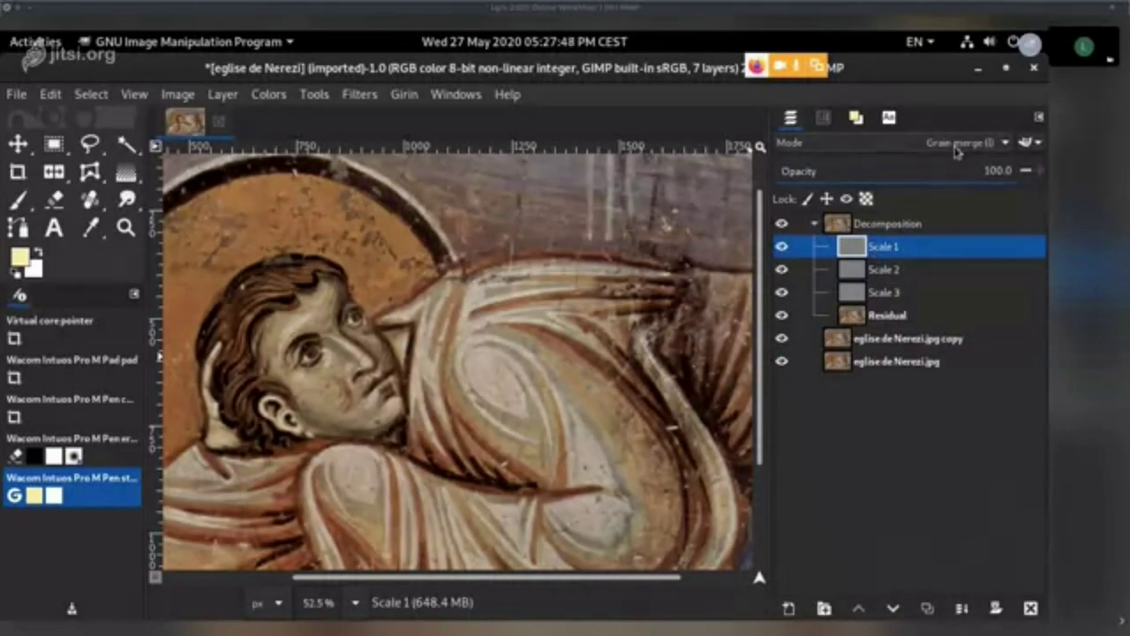
# - Check the blend mode of Scale 1 and Scale 3 in the Decomposition group
pyautogui.click(958, 144)
pyautogui.click(958, 144)
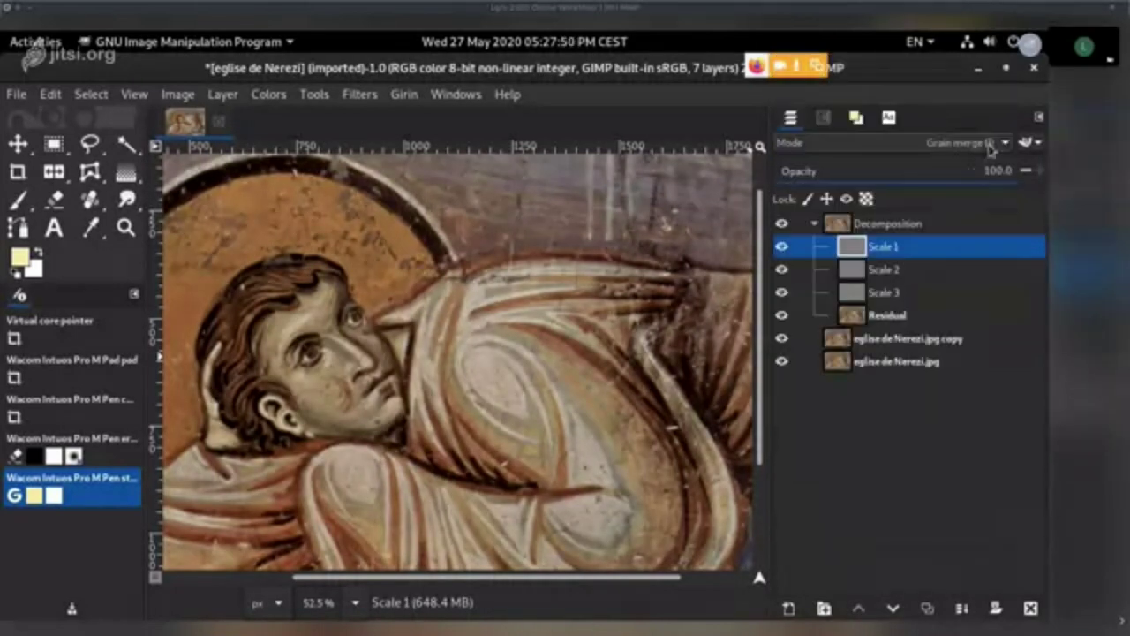
pyautogui.click(888, 290)
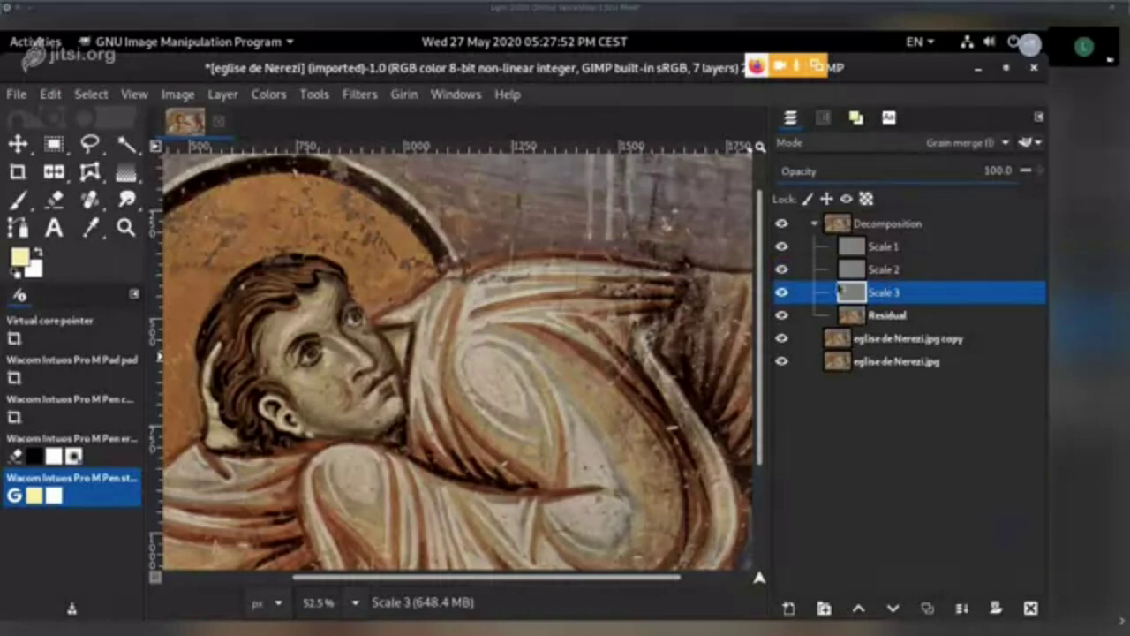
# - Select the Residual layer and compare the fresco with Residual hidden, shown alone, and recombined with the three scales
pyautogui.moveTo(510, 353); pyautogui.dragTo(624, 313)
pyautogui.hscroll(-2, 624, 313)
pyautogui.click(925, 315)
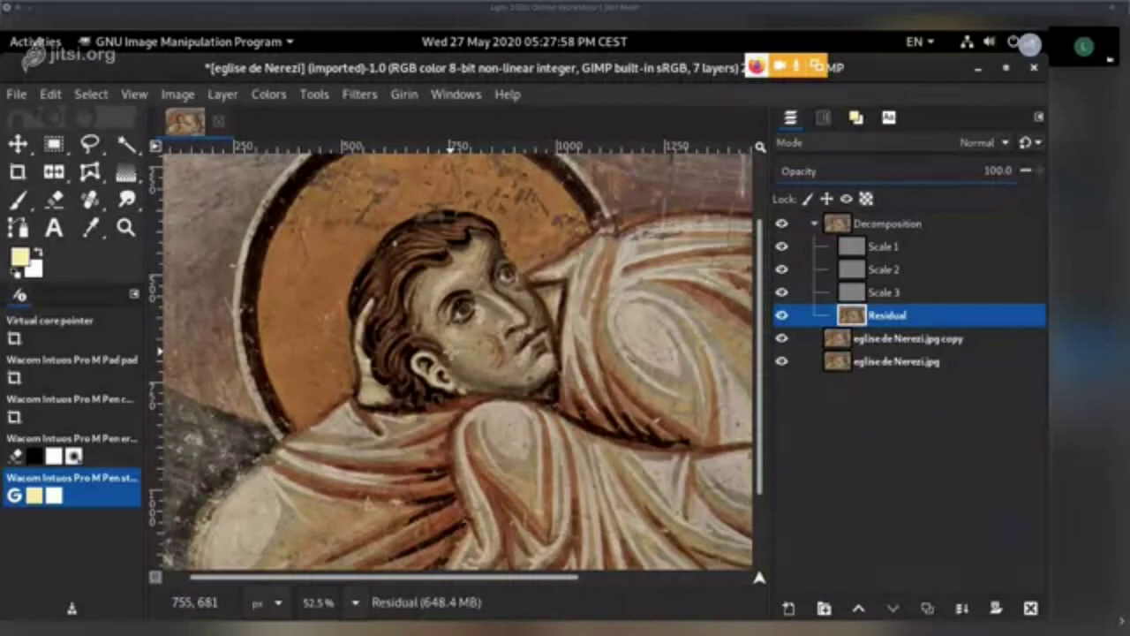
pyautogui.moveTo(392, 276); pyautogui.dragTo(385, 304)
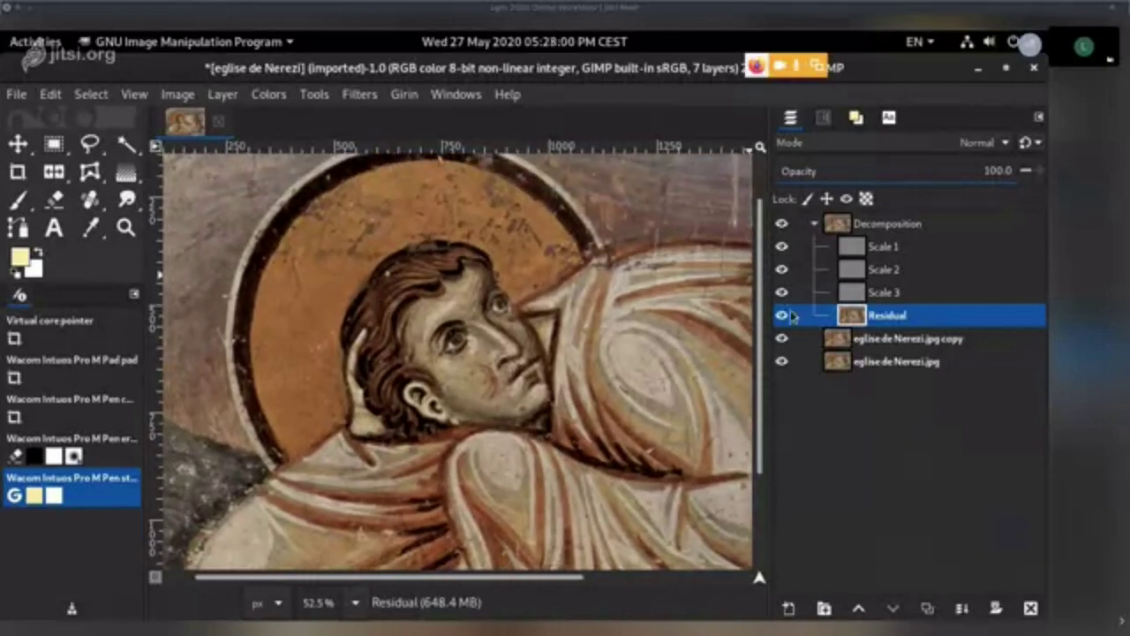
pyautogui.click(781, 315)
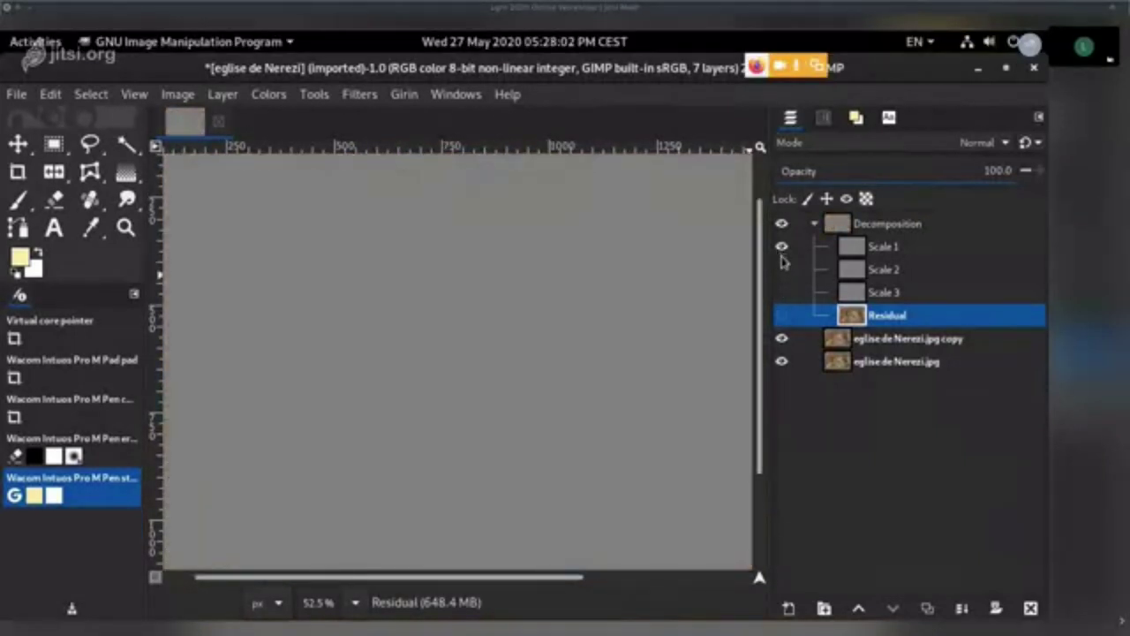
pyautogui.click(782, 315)
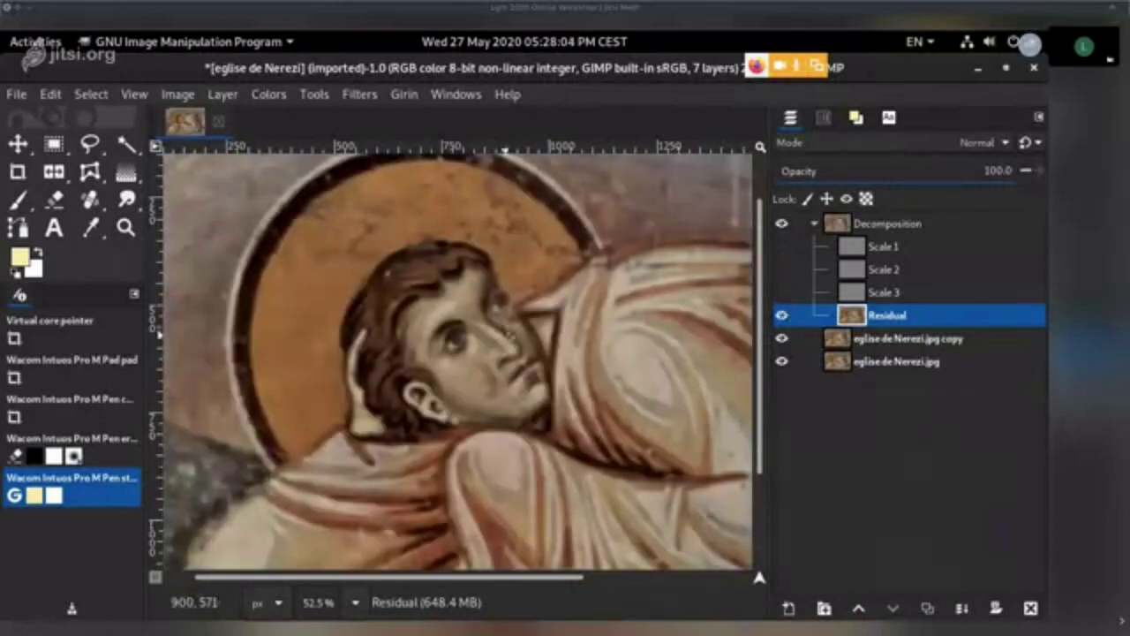
pyautogui.keyDown('shift'); pyautogui.click(785, 315); pyautogui.keyUp('shift')
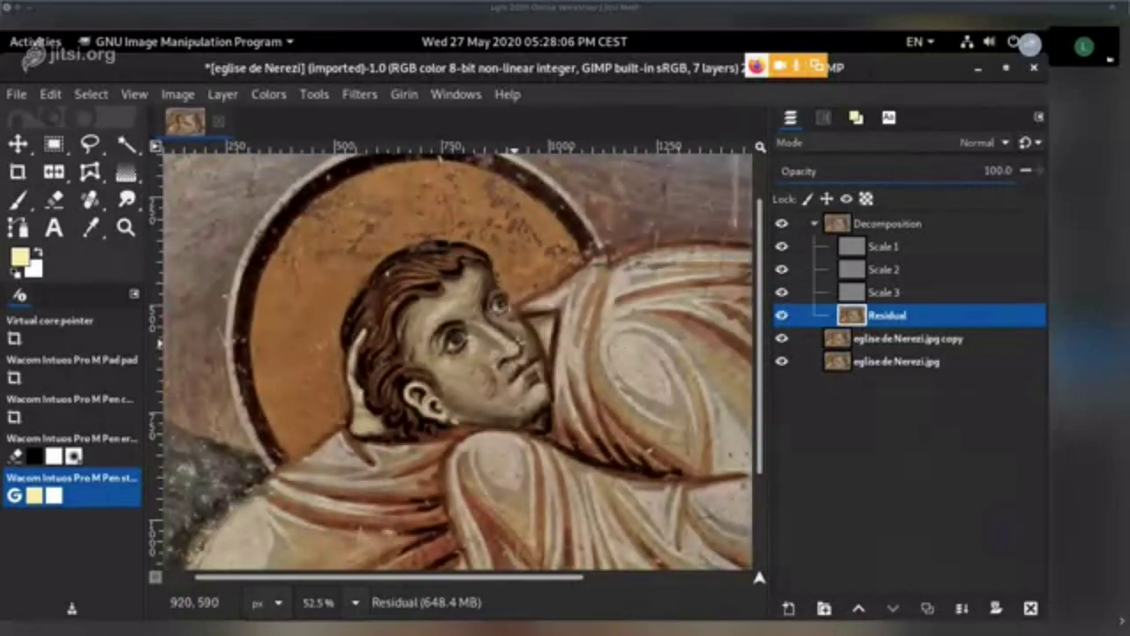
# - Isolate Scale 3 and Scale 2 in turn to examine their detail around the eye and nose, ending with Scale 3 alone
pyautogui.scroll(4, 512, 350)
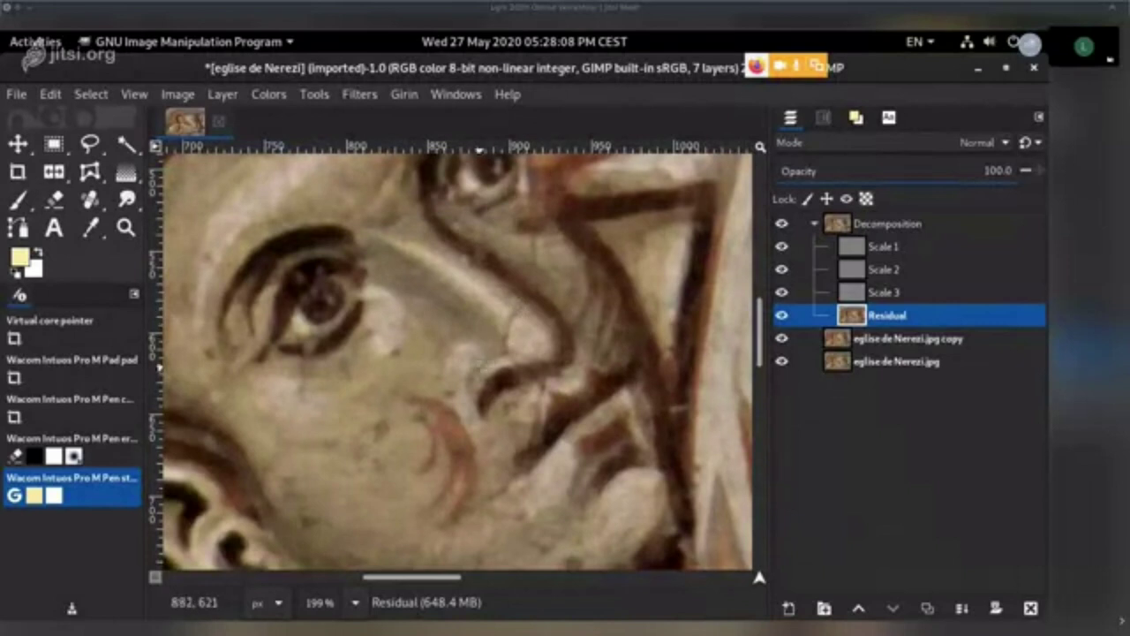
pyautogui.keyDown('shift'); pyautogui.click(783, 295); pyautogui.keyUp('shift')
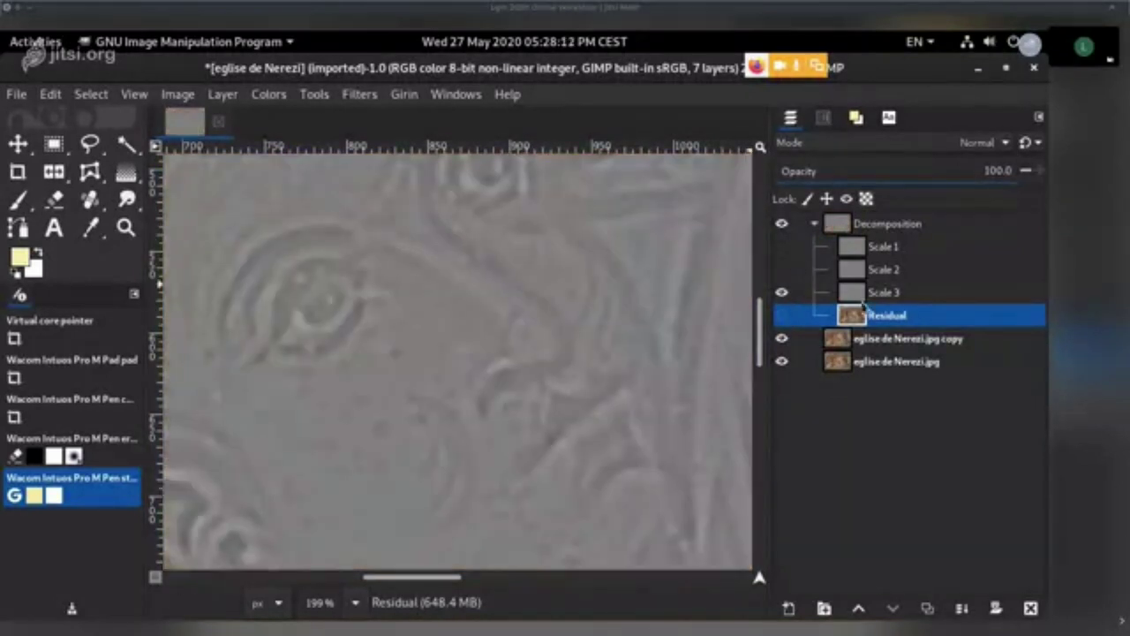
pyautogui.click(862, 298)
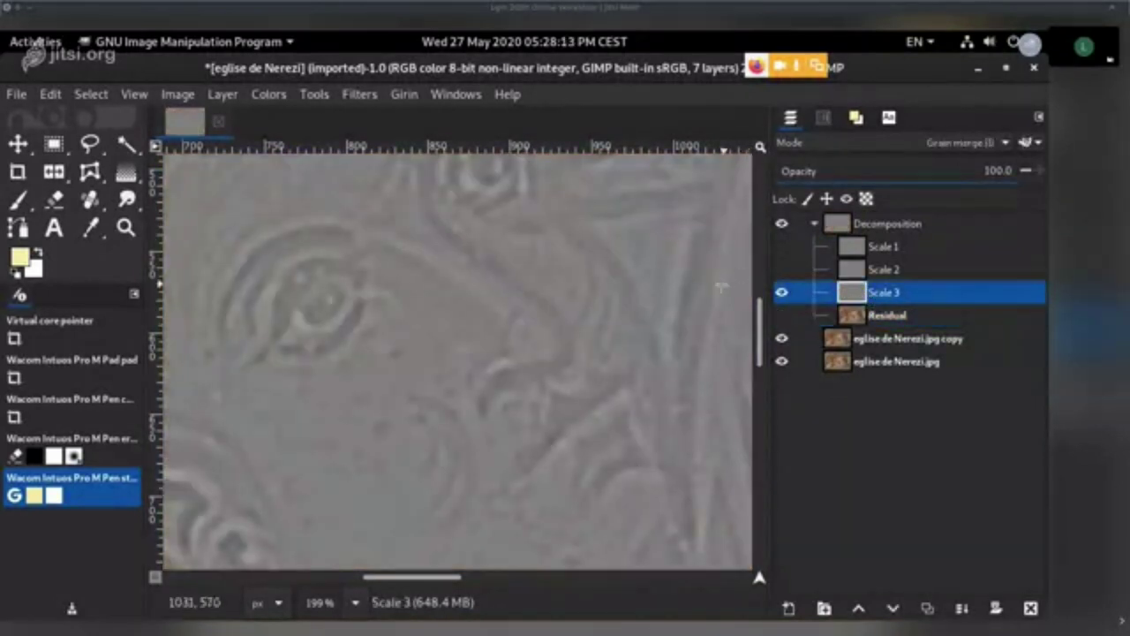
pyautogui.keyDown('shift'); pyautogui.click(782, 269); pyautogui.keyUp('shift')
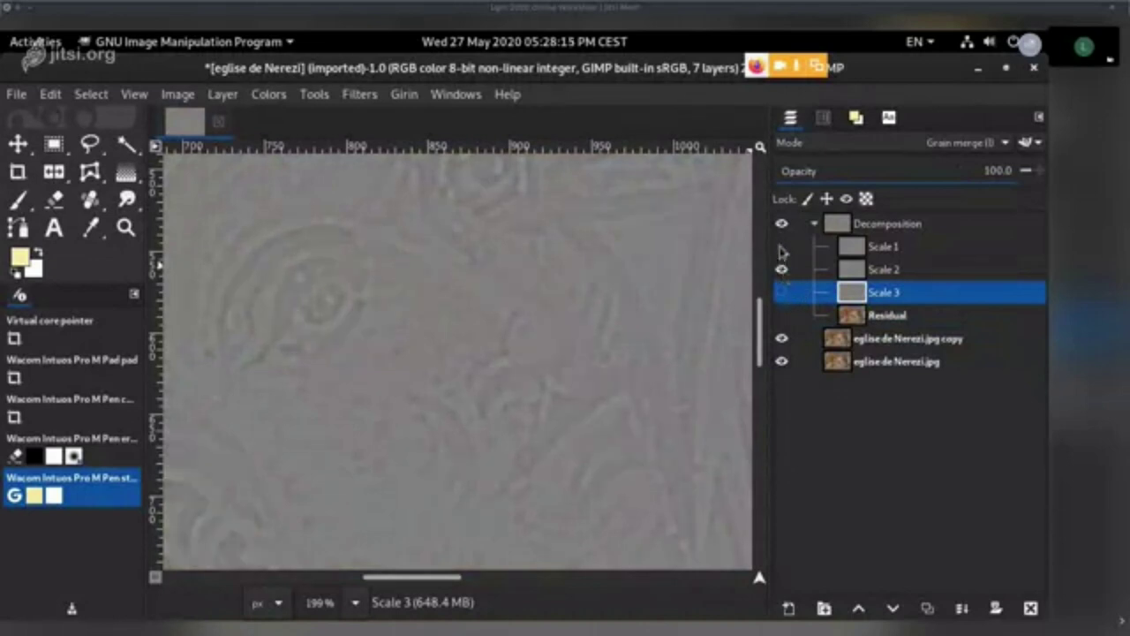
pyautogui.keyDown('shift'); pyautogui.click(782, 292); pyautogui.keyUp('shift')
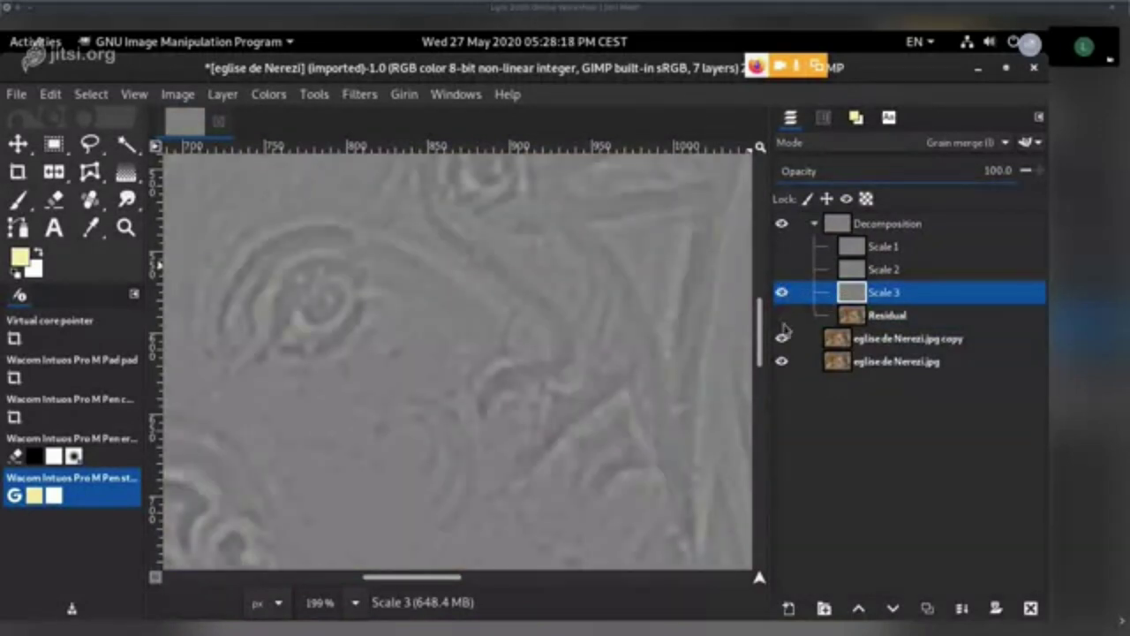
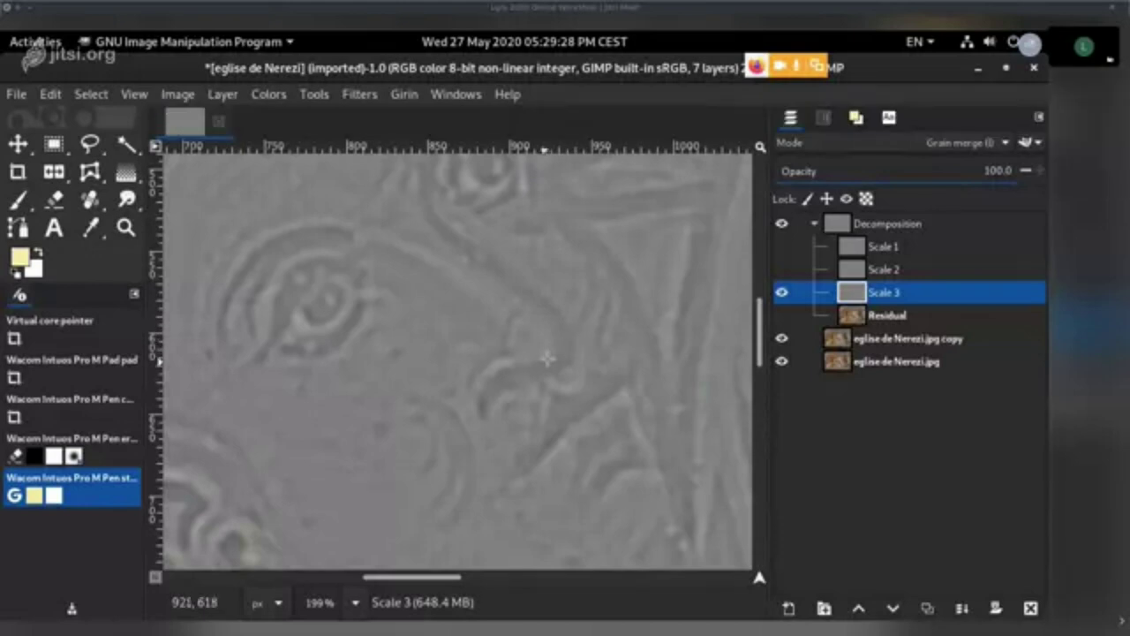
# - Show only Residual in the Decomposition group, select it, and inspect the saint's face up close
pyautogui.moveTo(527, 399); pyautogui.dragTo(448, 419)
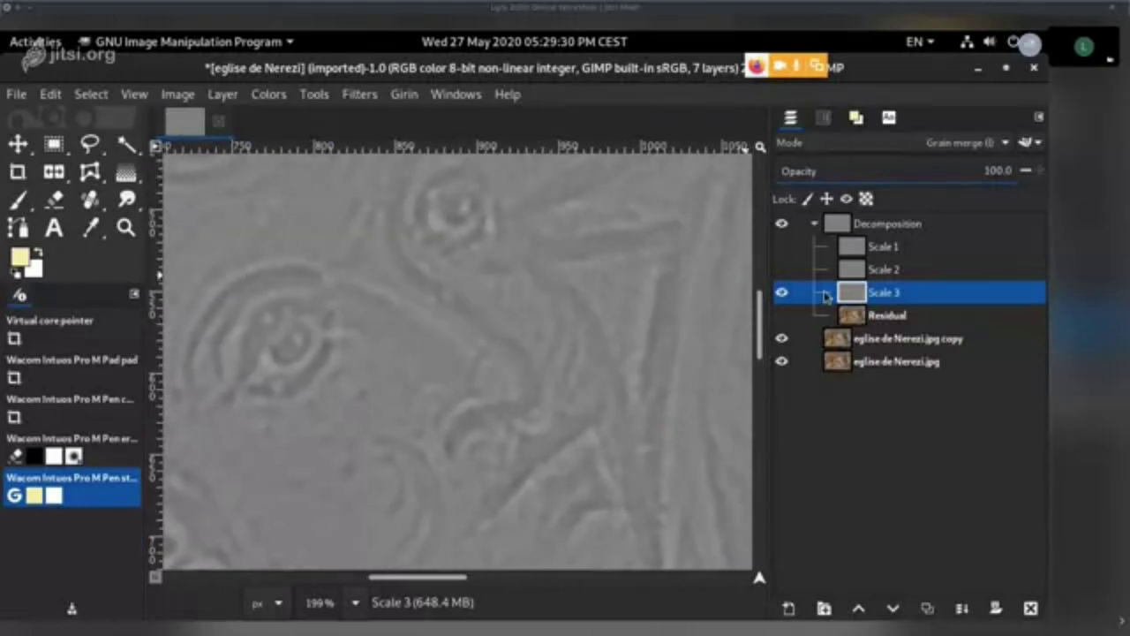
pyautogui.keyDown('shift'); pyautogui.click(781, 315); pyautogui.keyUp('shift')
pyautogui.keyDown('shift'); pyautogui.click(782, 292); pyautogui.keyUp('shift')
pyautogui.keyDown('shift'); pyautogui.click(782, 315); pyautogui.keyUp('shift')
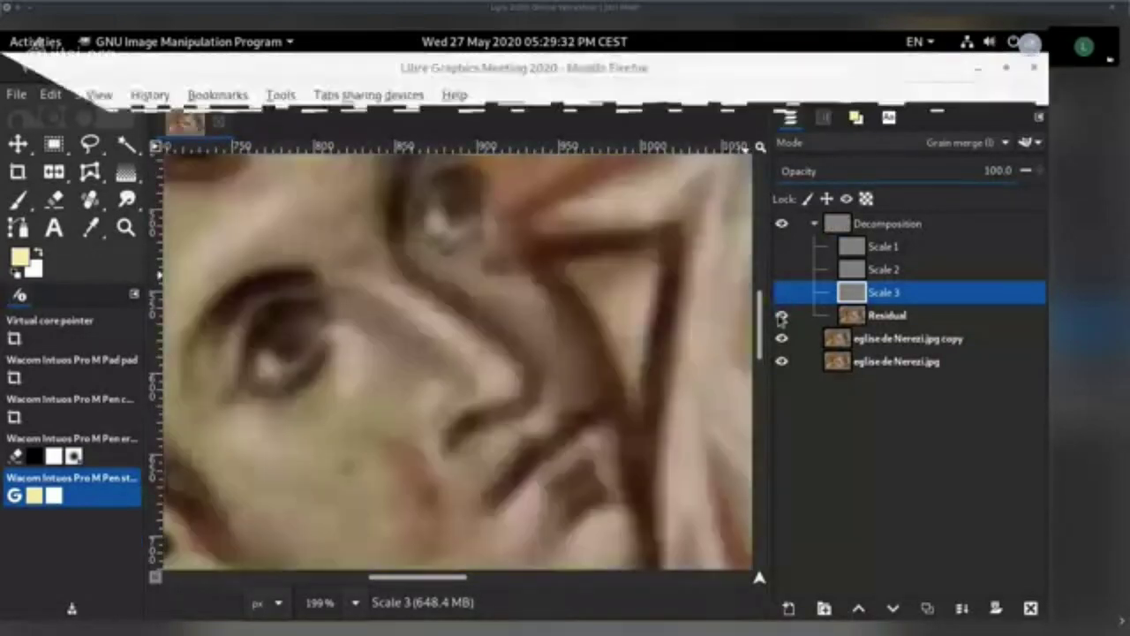
pyautogui.click(870, 320)
pyautogui.scroll(-2, 502, 362)
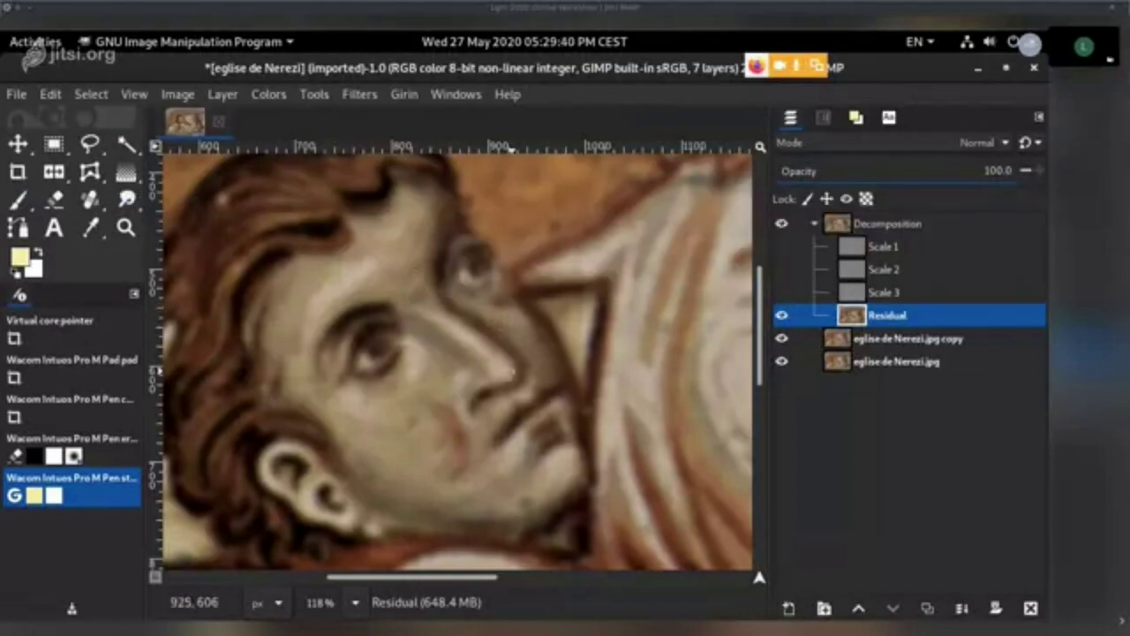
pyautogui.scroll(2, 527, 307)
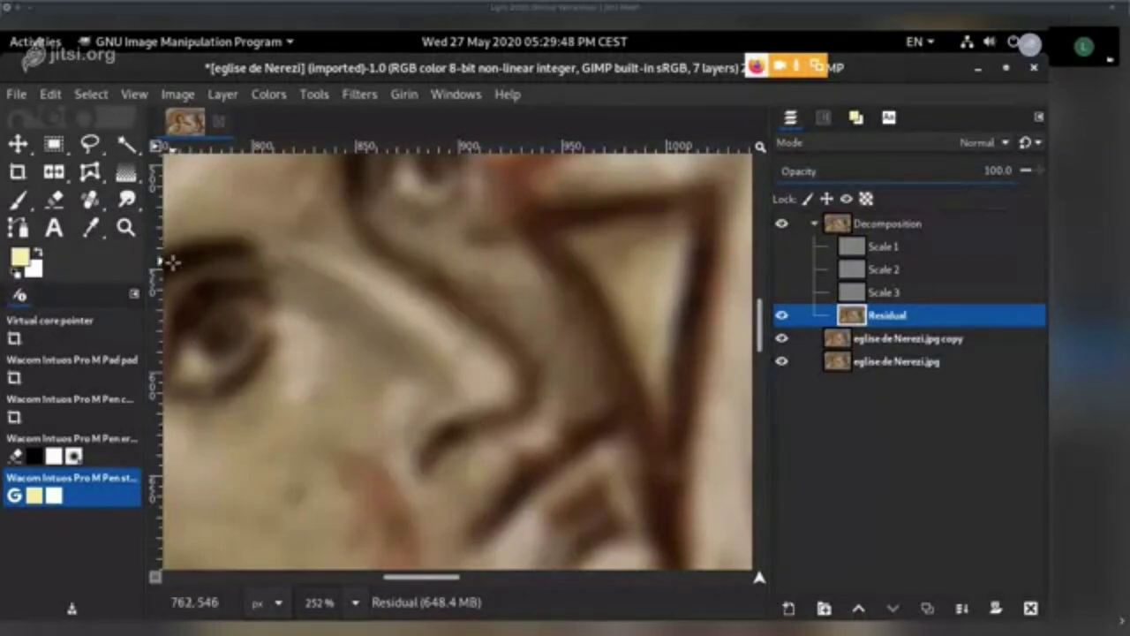
pyautogui.scroll(-3, 460, 413)
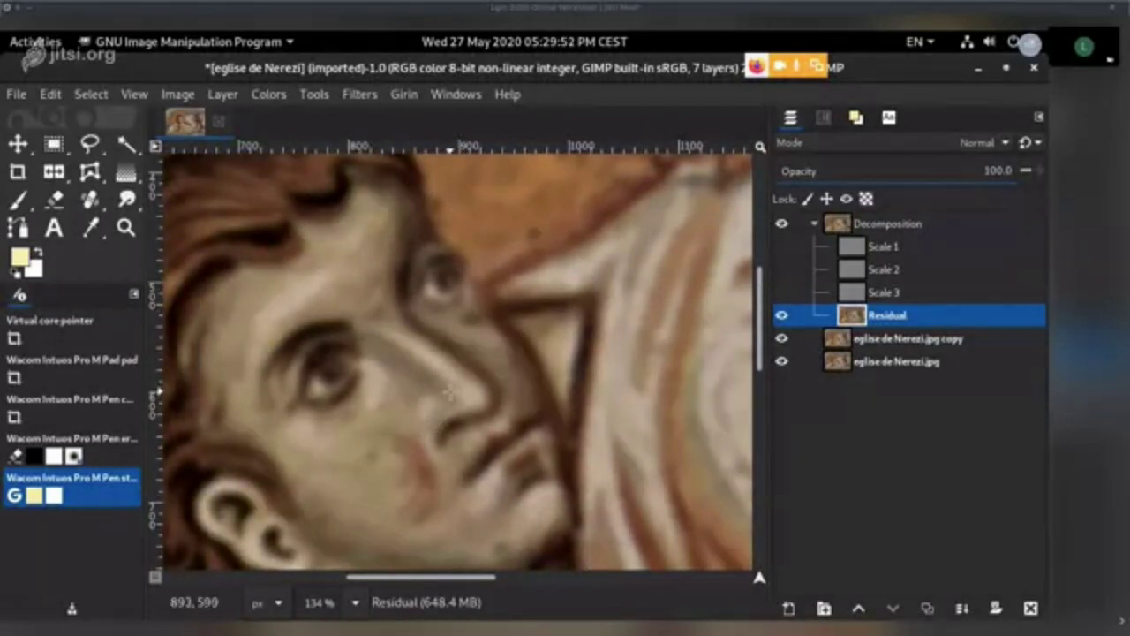
# - Activate the Clone tool for the Residual layer
pyautogui.press('c')
pyautogui.click(101, 208)
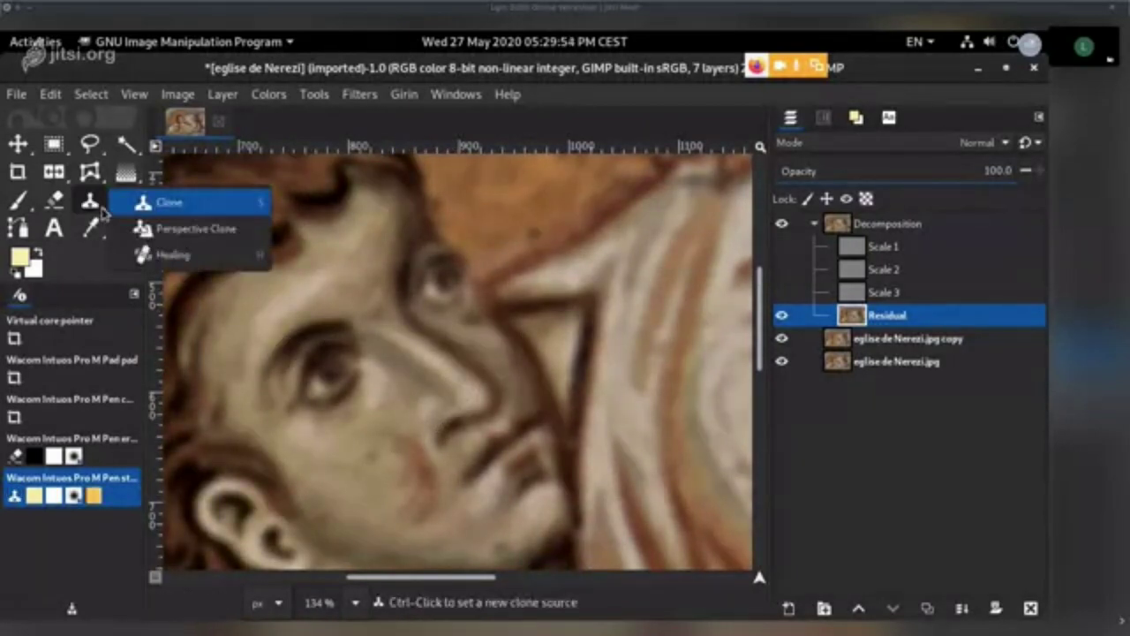
pyautogui.click(157, 204)
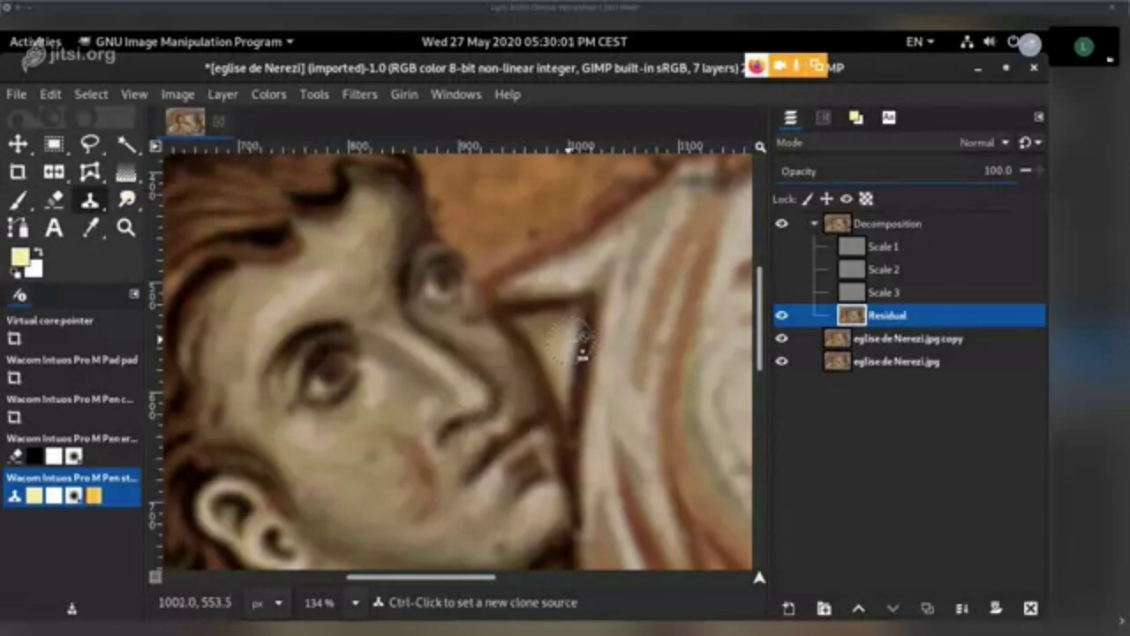
# - Look up the Clone tool's assigned key by searching "clone" in the keyboard shortcuts editor
pyautogui.click(50, 93)
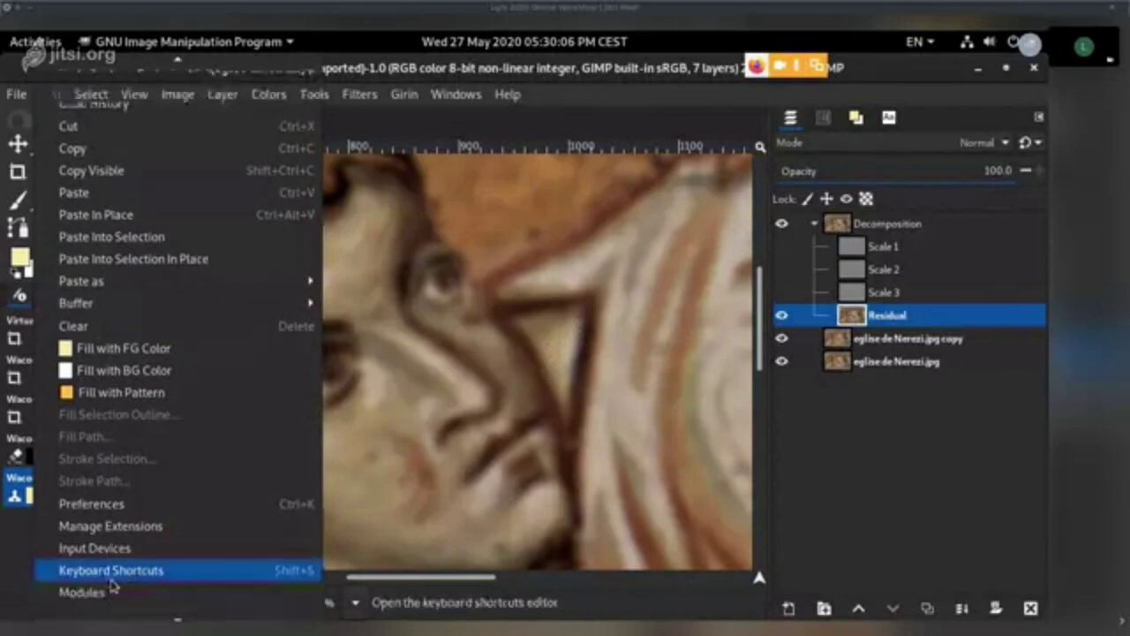
pyautogui.click(144, 578)
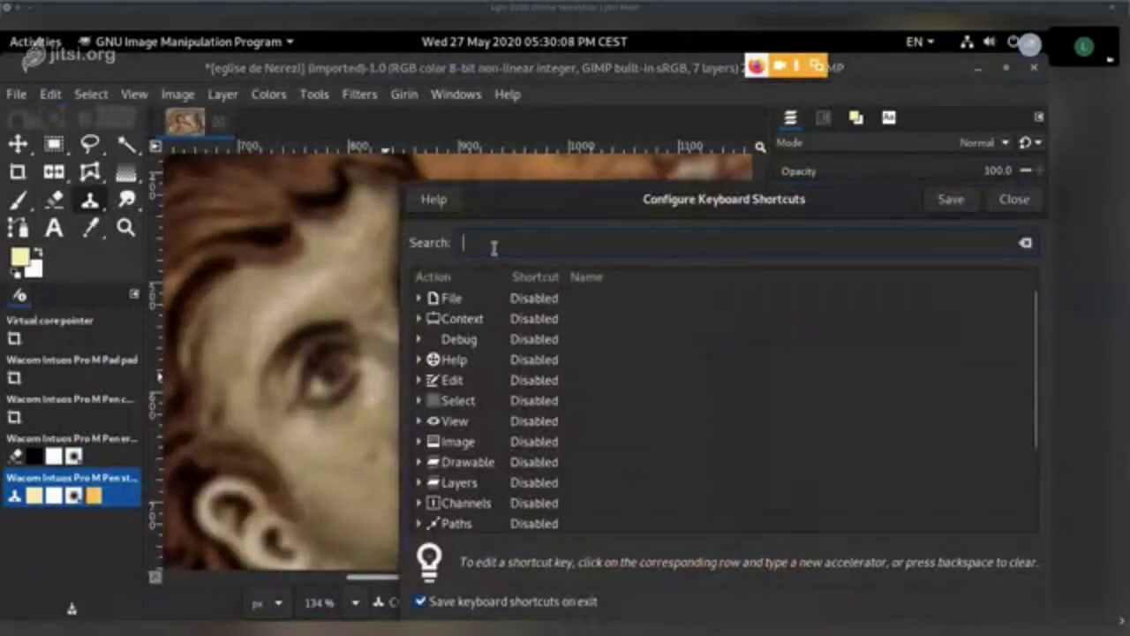
pyautogui.write('clone')
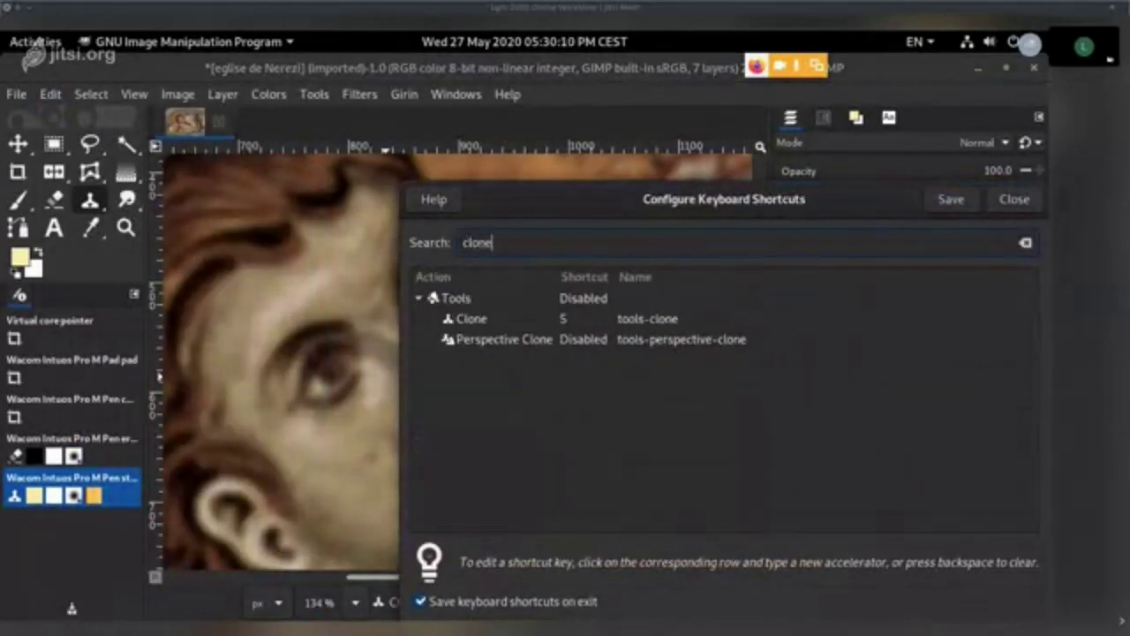
pyautogui.click(555, 325)
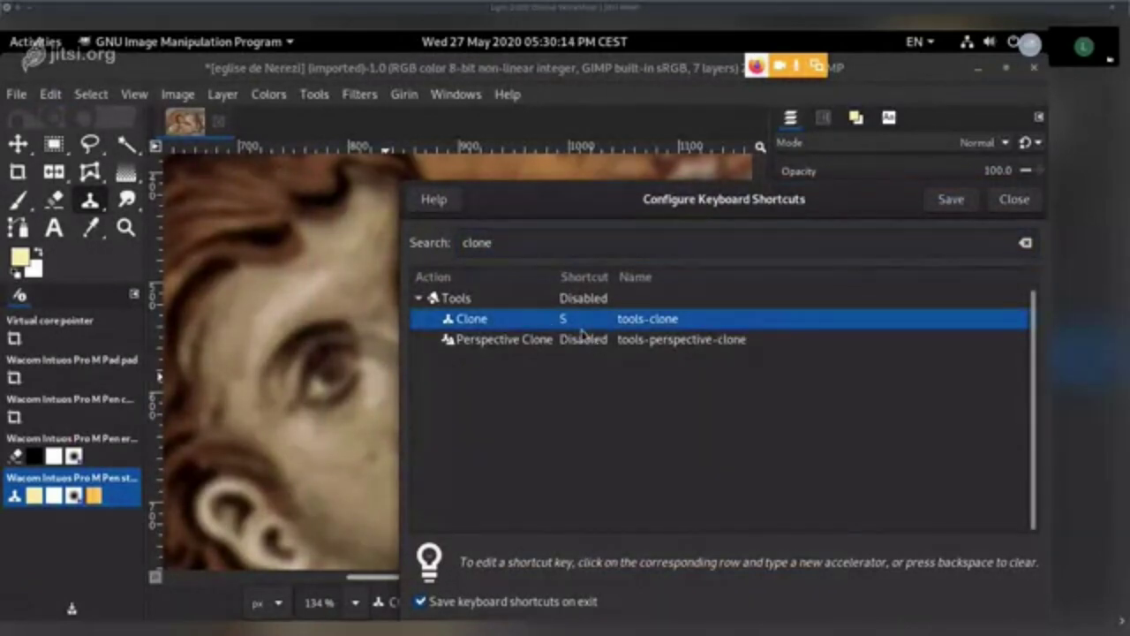
pyautogui.moveTo(610, 206); pyautogui.dragTo(412, 129)
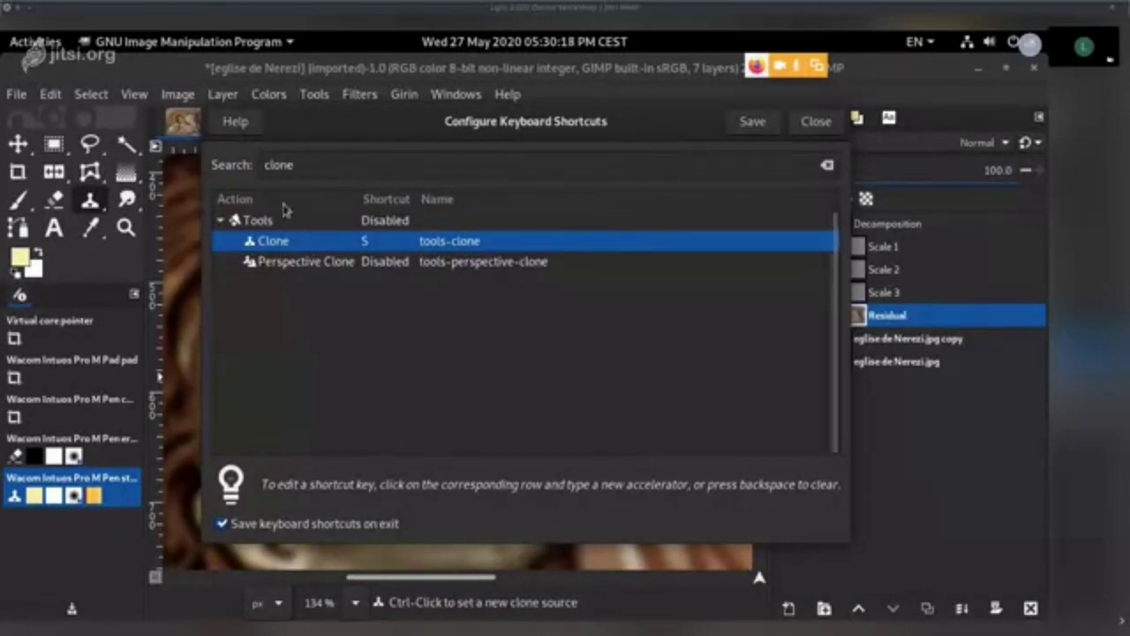
pyautogui.click(816, 123)
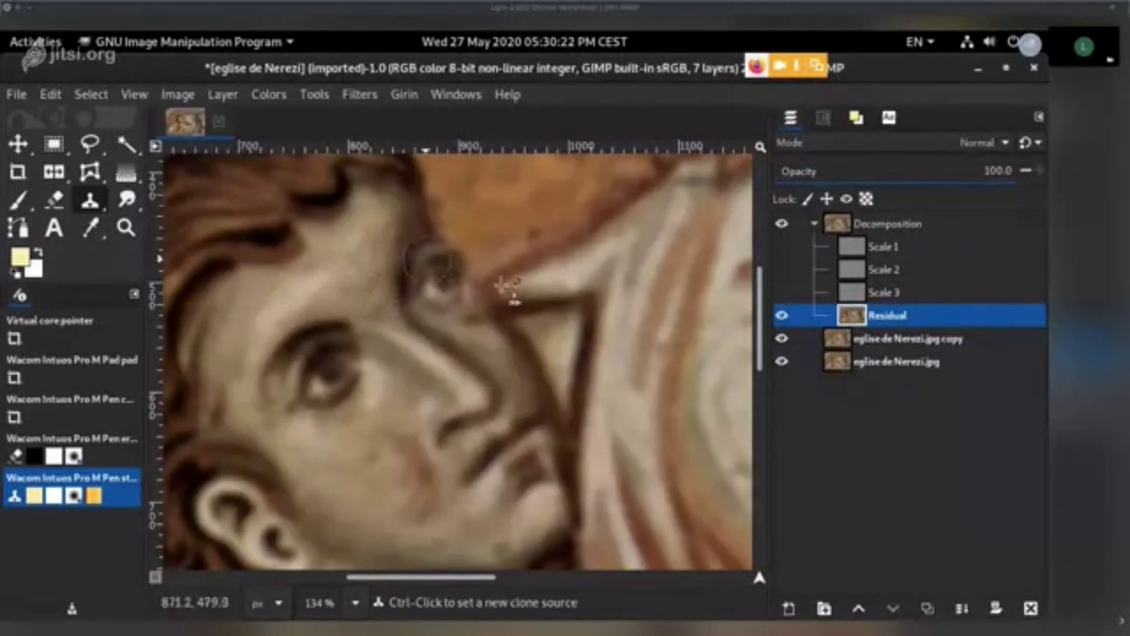
# - Show the Clone tool's options, set the brush size to 48, and sample a clone source on the saint's nose in Residual
pyautogui.scroll(4, 498, 430)
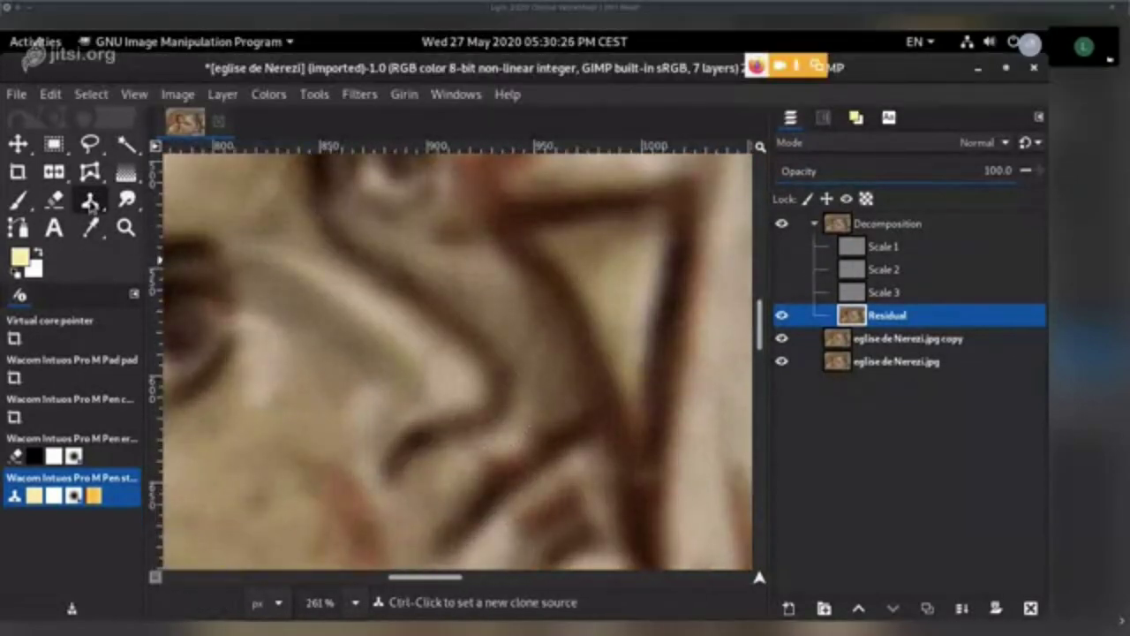
pyautogui.doubleClick(89, 203)
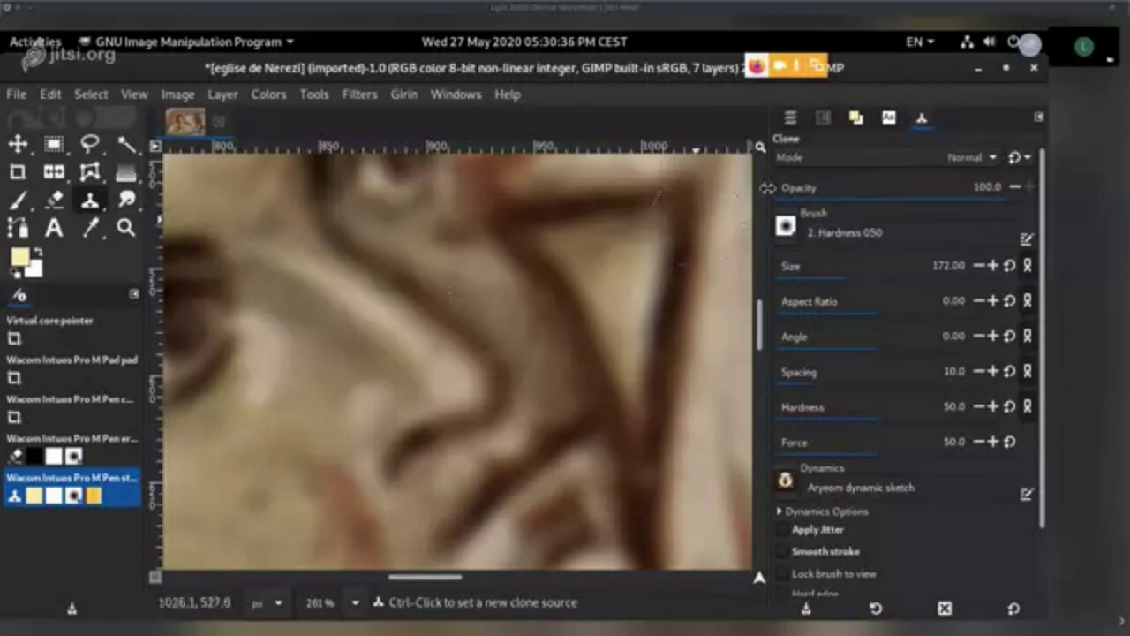
pyautogui.click(793, 119)
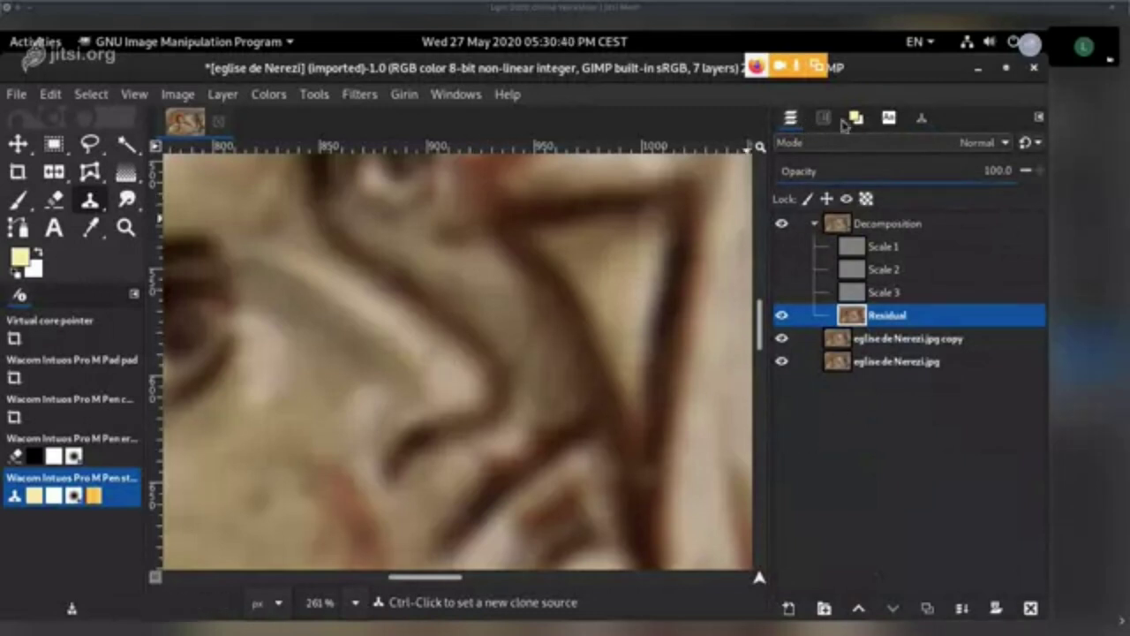
pyautogui.click(921, 118)
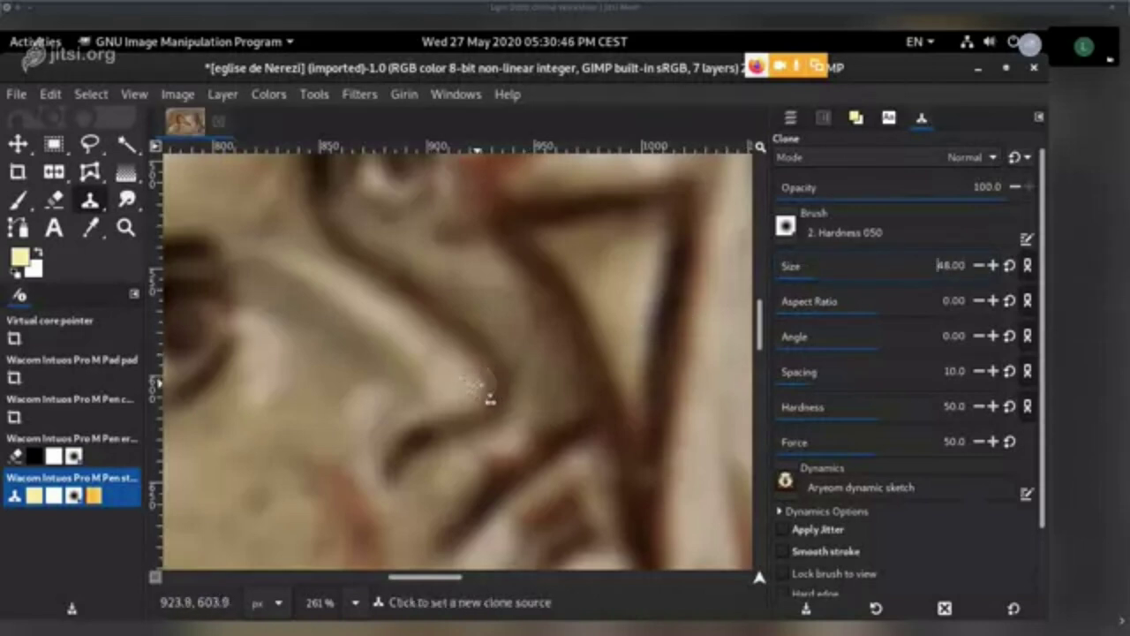
pyautogui.scroll(-2, 487, 391)
pyautogui.scroll(1, 479, 389)
pyautogui.keyDown('ctrl'); pyautogui.click(452, 389); pyautogui.keyUp('ctrl')
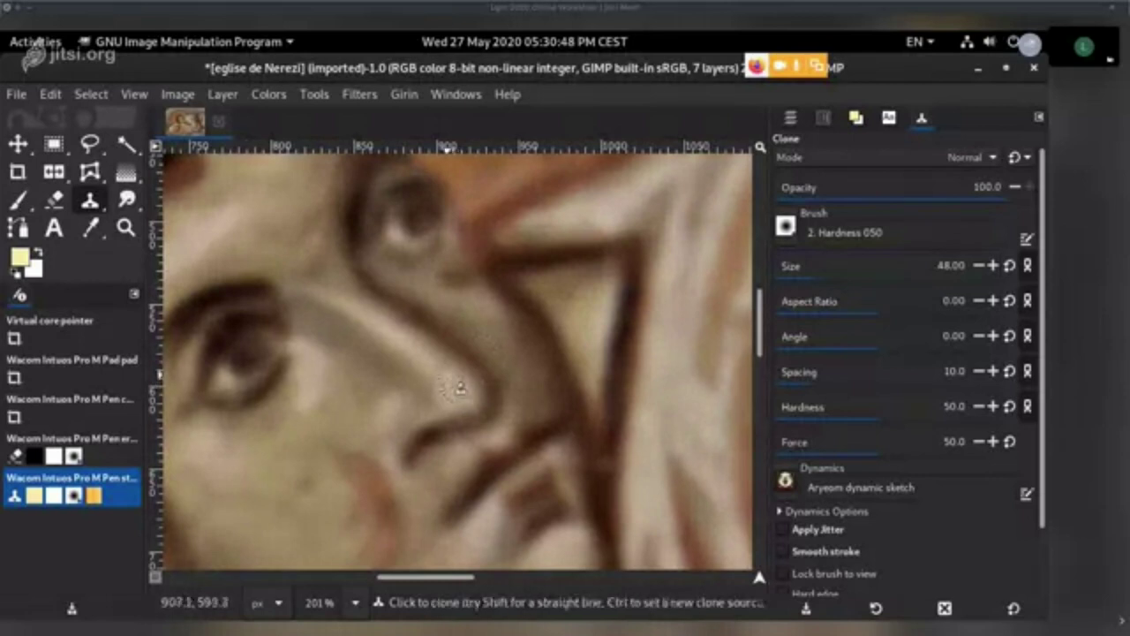
# - Switch the Clone brush to 2. Hardness 025 at size 51 and clone over the area around the nose tip on Residual
pyautogui.scroll(2, 486, 383)
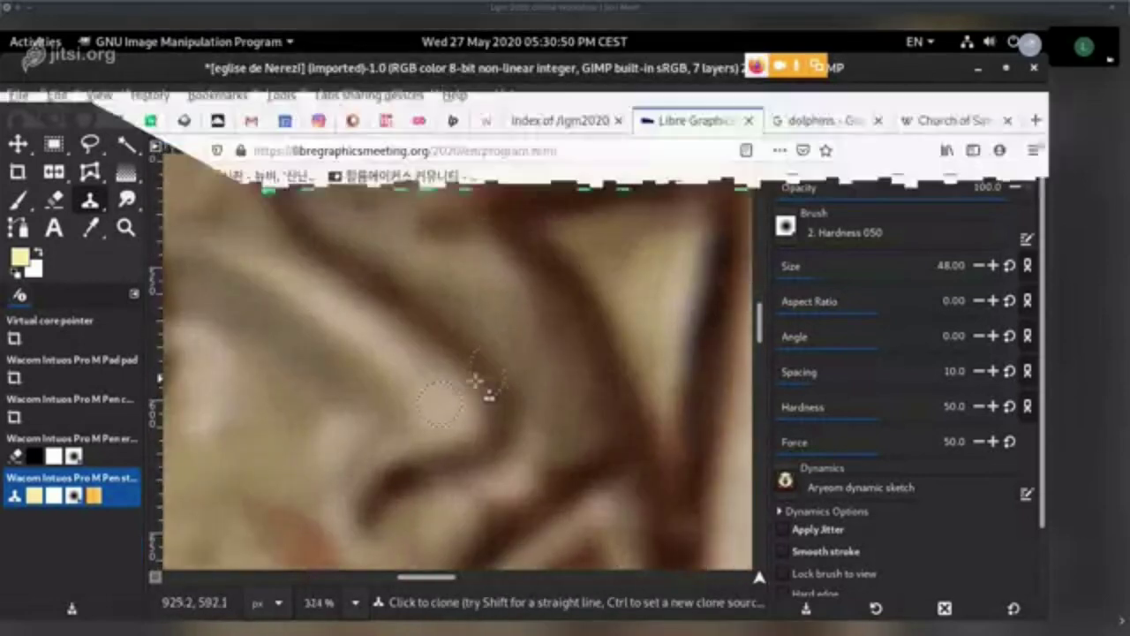
pyautogui.scroll(-2, 467, 404)
pyautogui.click(785, 227)
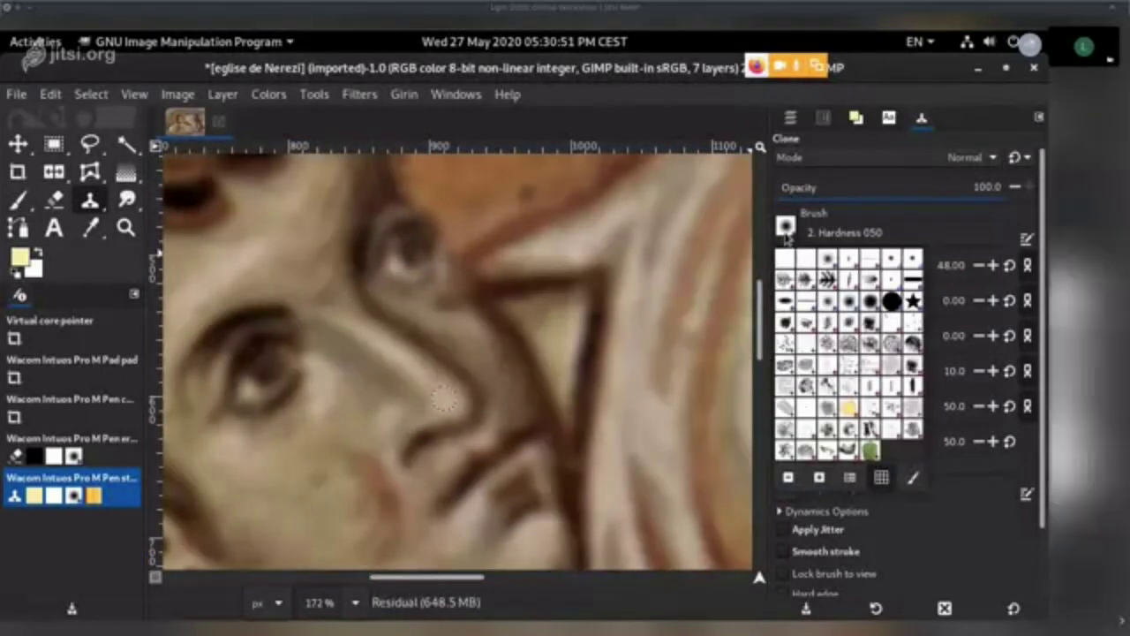
pyautogui.click(829, 302)
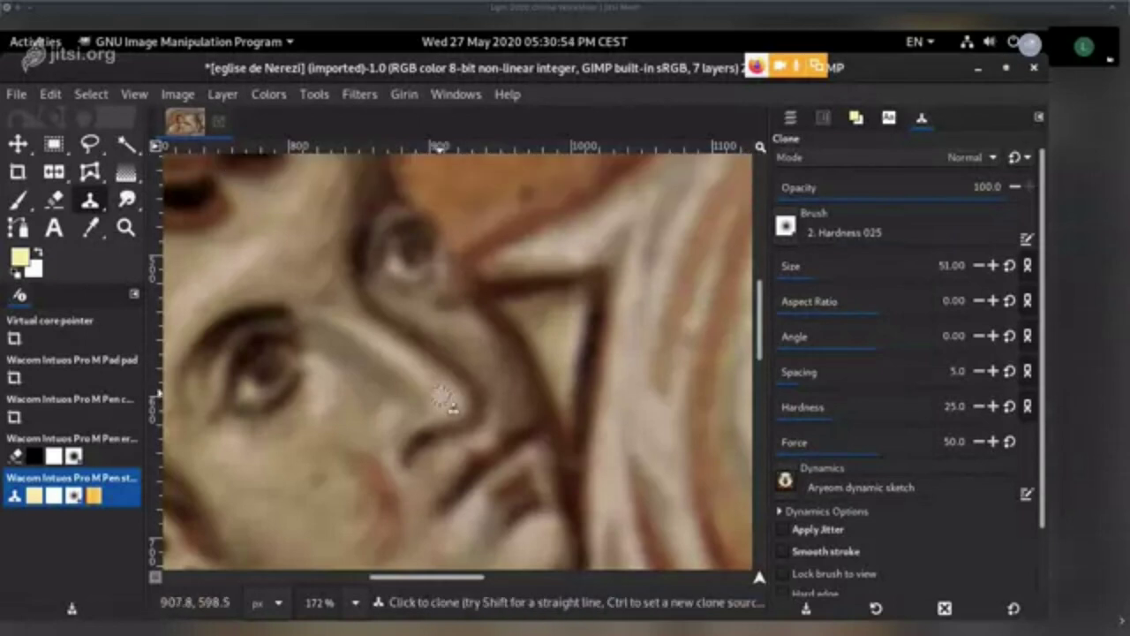
pyautogui.keyDown('ctrl'); pyautogui.scroll(1, 484, 455); pyautogui.keyUp('ctrl')
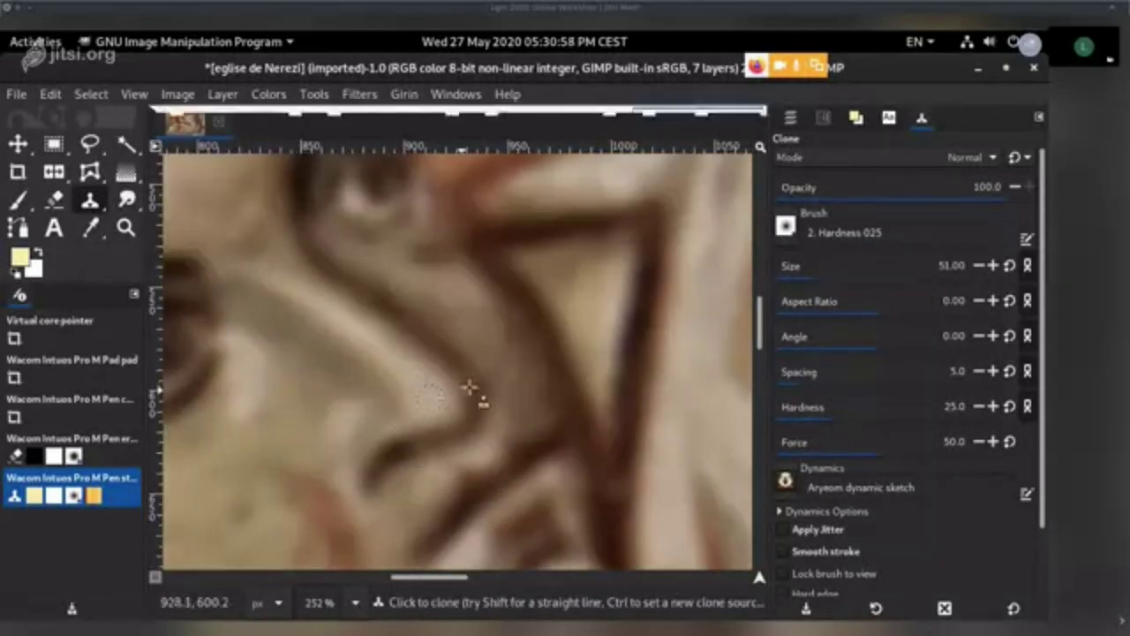
pyautogui.keyDown('ctrl'); pyautogui.scroll(-2, 468, 392); pyautogui.keyUp('ctrl')
pyautogui.moveTo(472, 407); pyautogui.dragTo(579, 353)
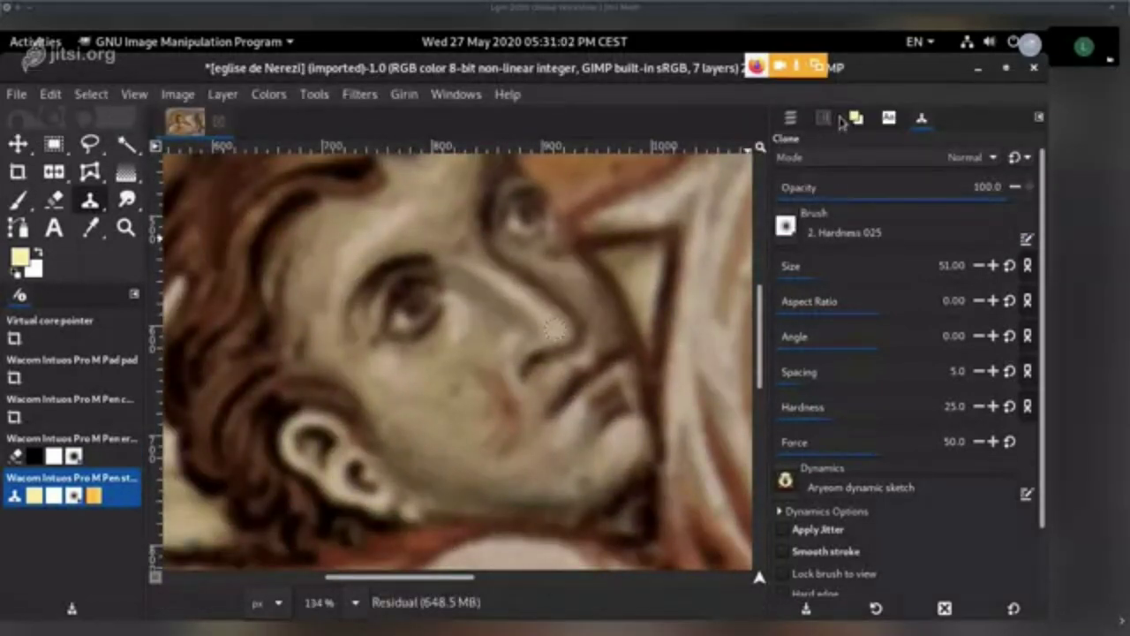
# - Show only Scale 3 in the Decomposition group and select it for retouching around the nose
pyautogui.click(890, 120)
pyautogui.click(921, 119)
pyautogui.click(792, 119)
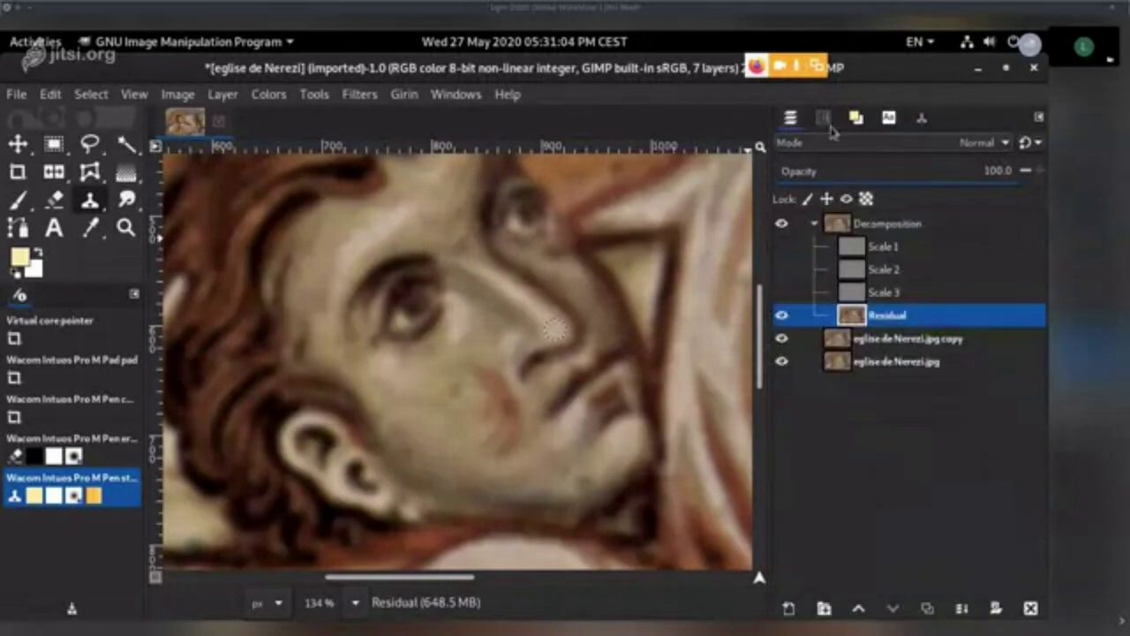
pyautogui.keyDown('shift'); pyautogui.click(782, 293); pyautogui.keyUp('shift')
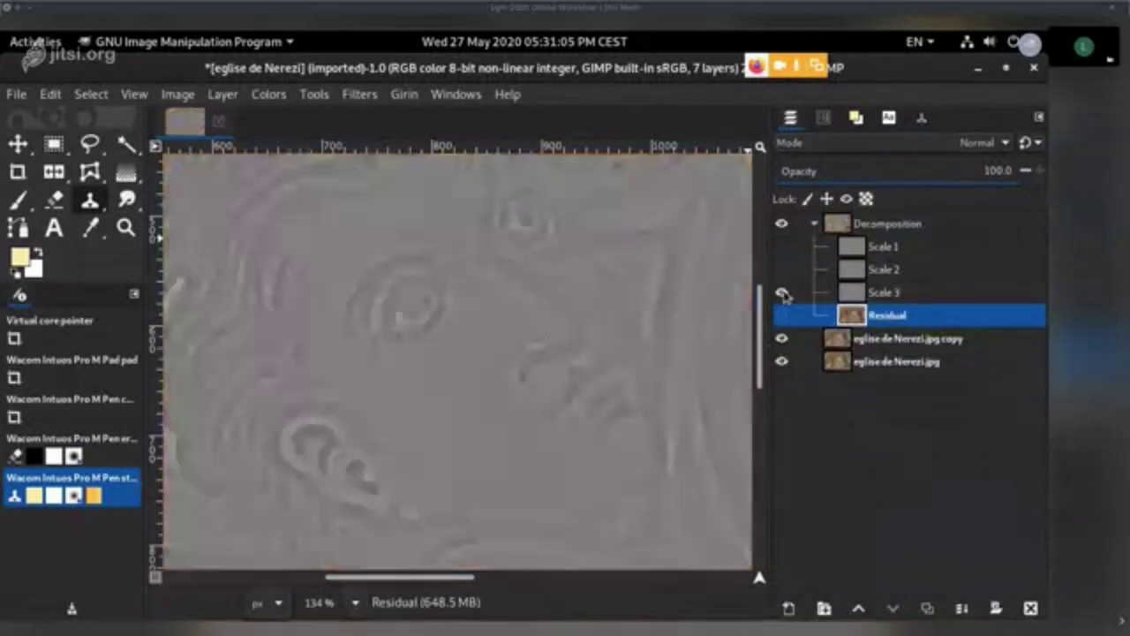
pyautogui.click(874, 296)
pyautogui.scroll(1, 609, 281)
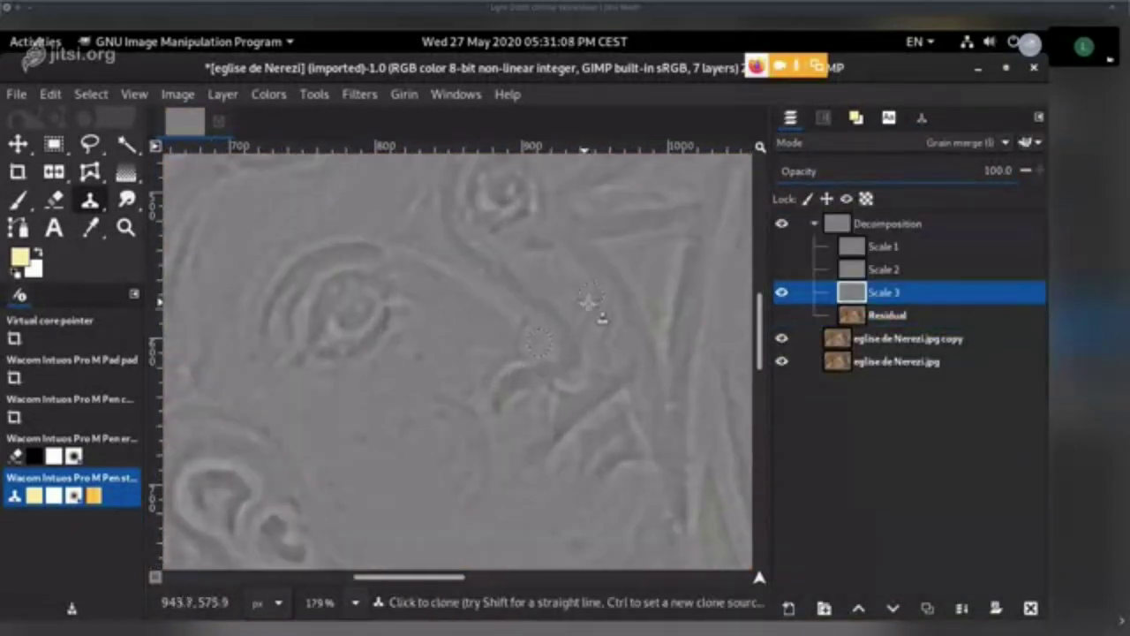
# - Switch the Clone brush to 2. Hardness 075 at size 51 for the Scale 3 layer
pyautogui.click(892, 121)
pyautogui.click(921, 122)
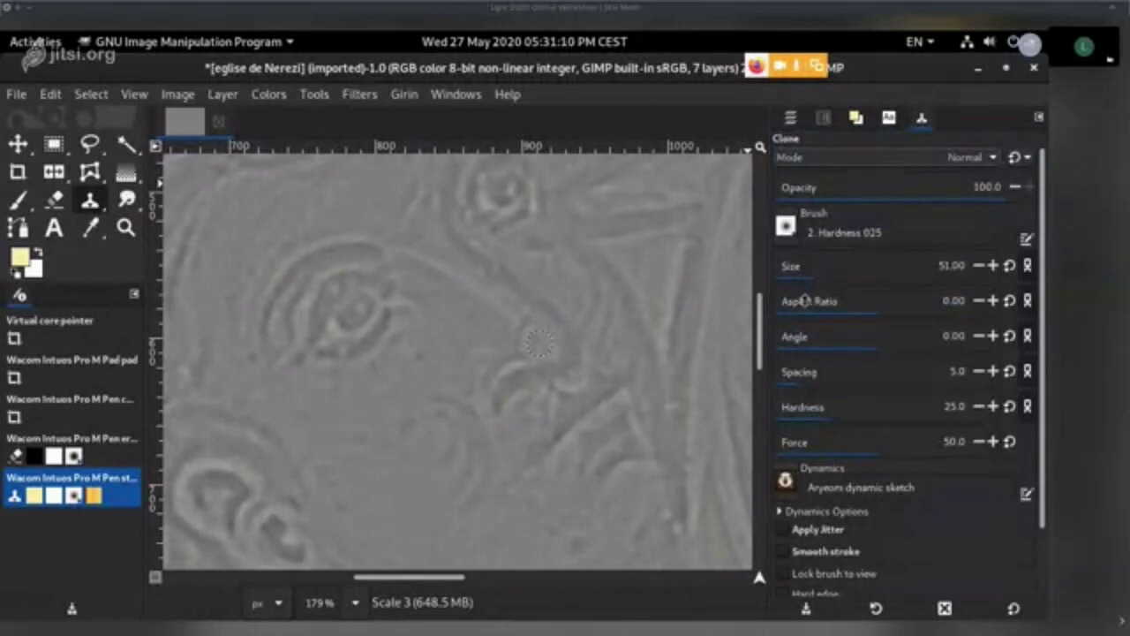
pyautogui.moveTo(804, 263); pyautogui.dragTo(804, 258)
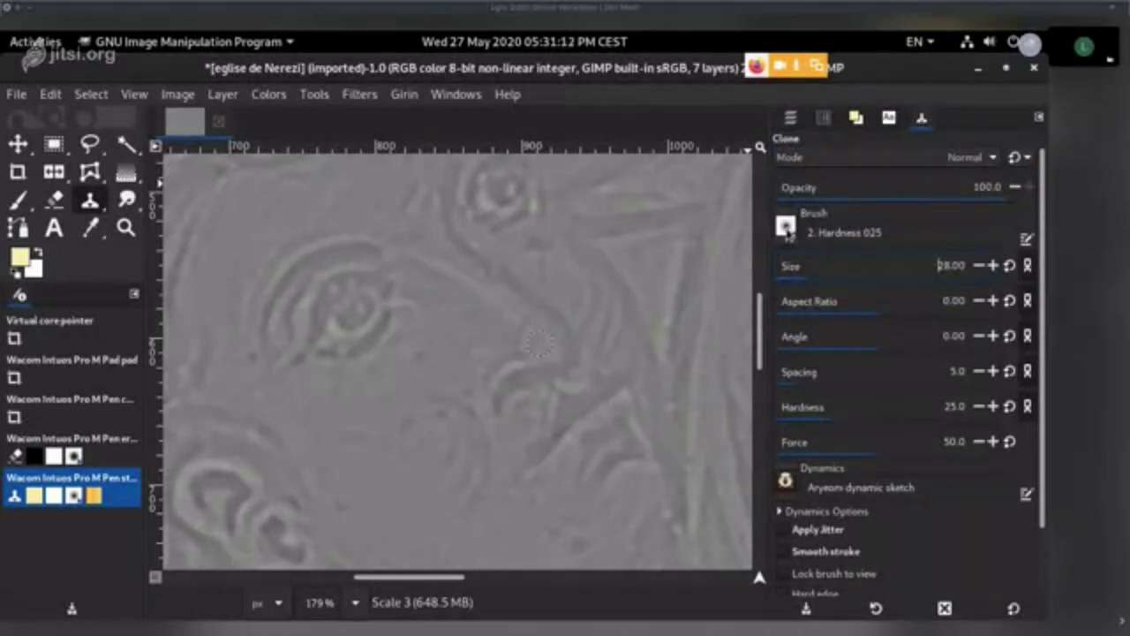
pyautogui.click(786, 227)
pyautogui.click(869, 300)
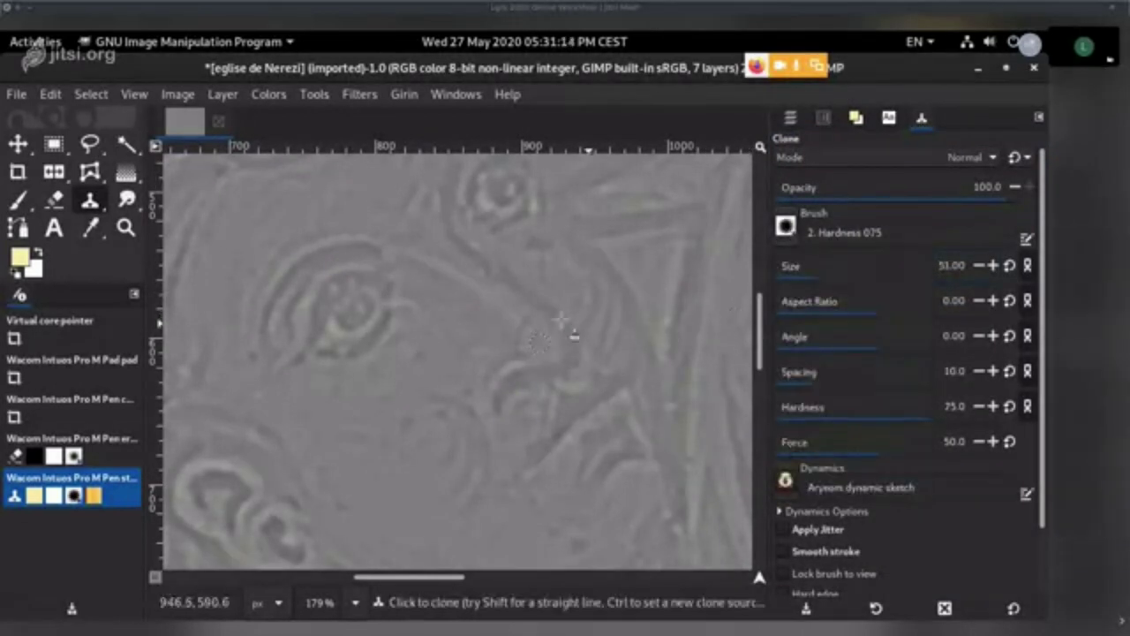
# - Sample clean texture beside the nose and clone it over the damaged detail around the nose tip on Scale 3
pyautogui.keyDown('ctrl'); pyautogui.click(511, 320); pyautogui.keyUp('ctrl')
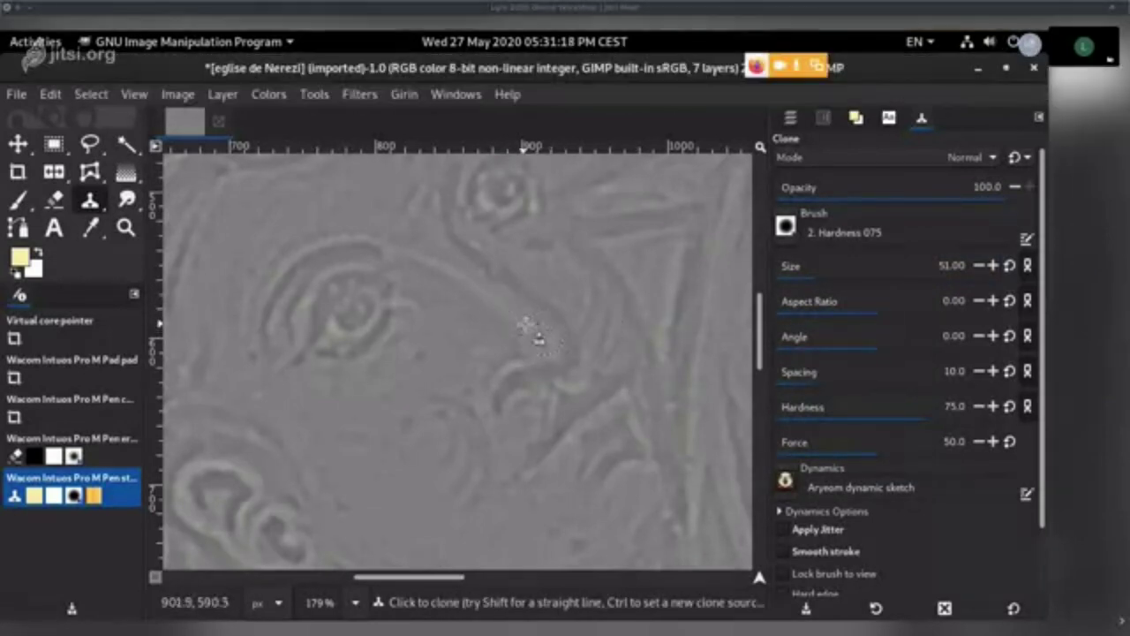
pyautogui.scroll(2, 580, 328)
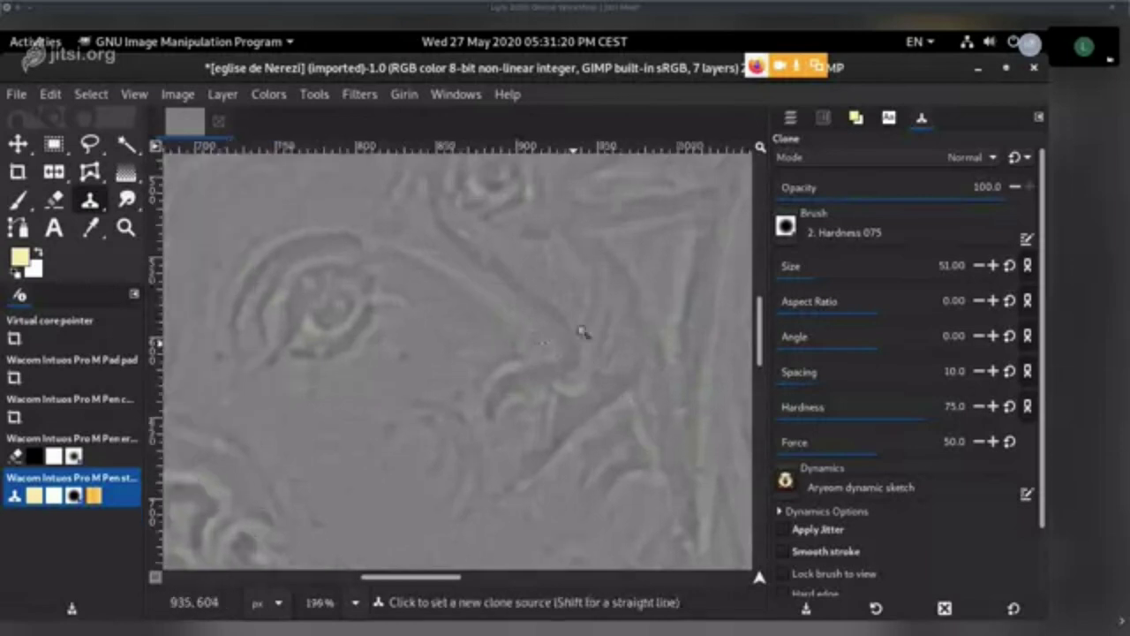
pyautogui.scroll(-3, 457, 401)
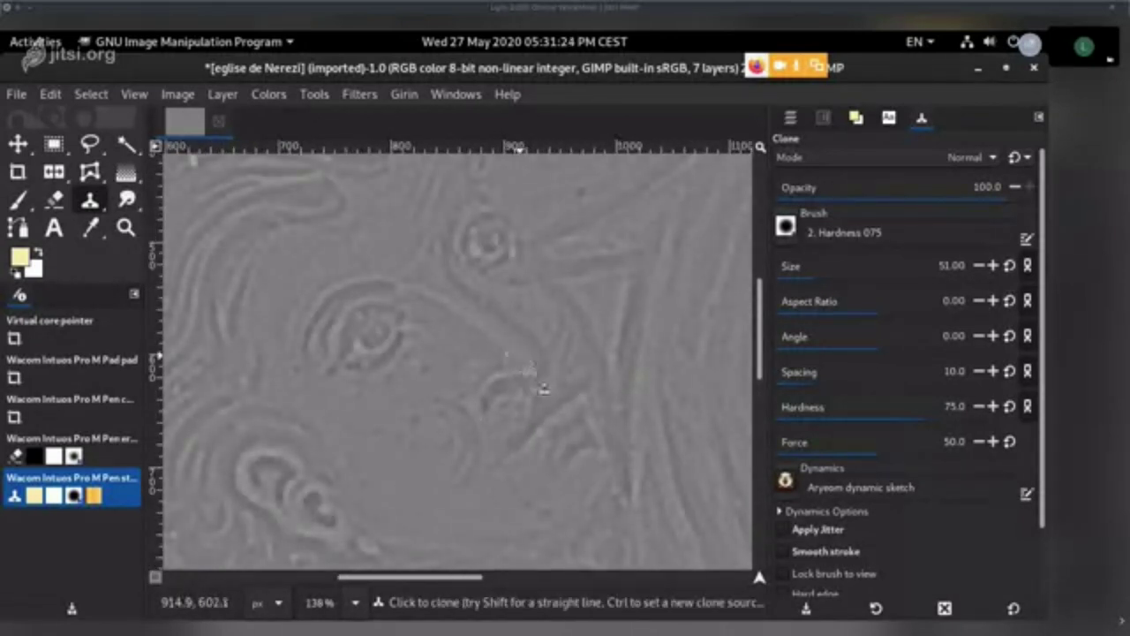
pyautogui.keyDown('ctrl'); pyautogui.click(493, 346); pyautogui.keyUp('ctrl')
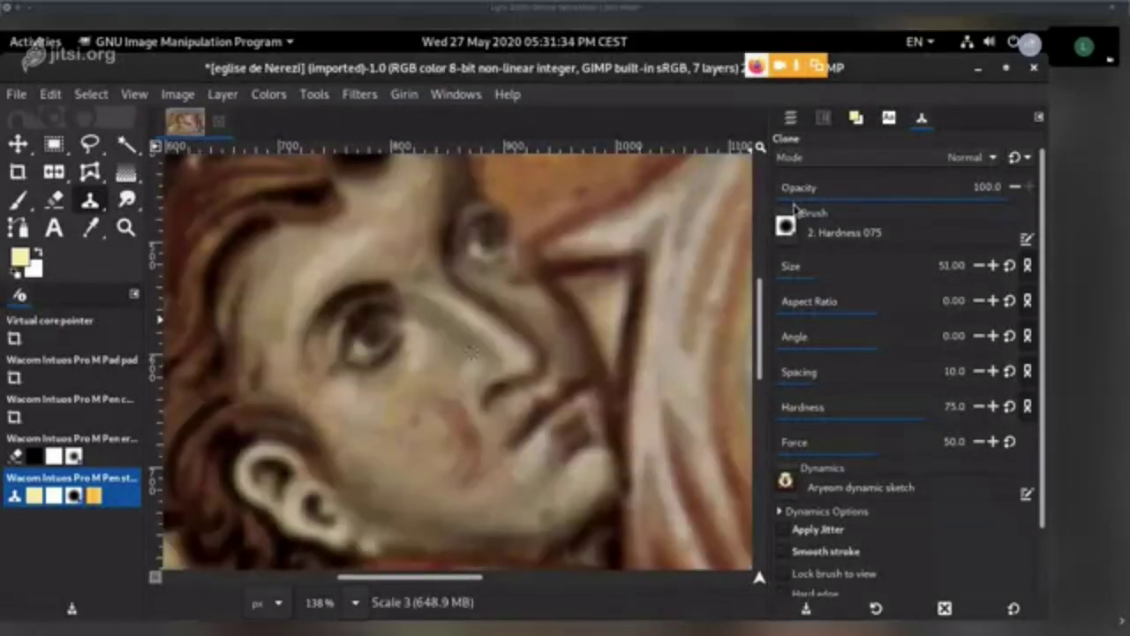
# - Hide Scale 3, show only Scale 2 in the Decomposition group, and select it
pyautogui.click(888, 118)
pyautogui.click(805, 117)
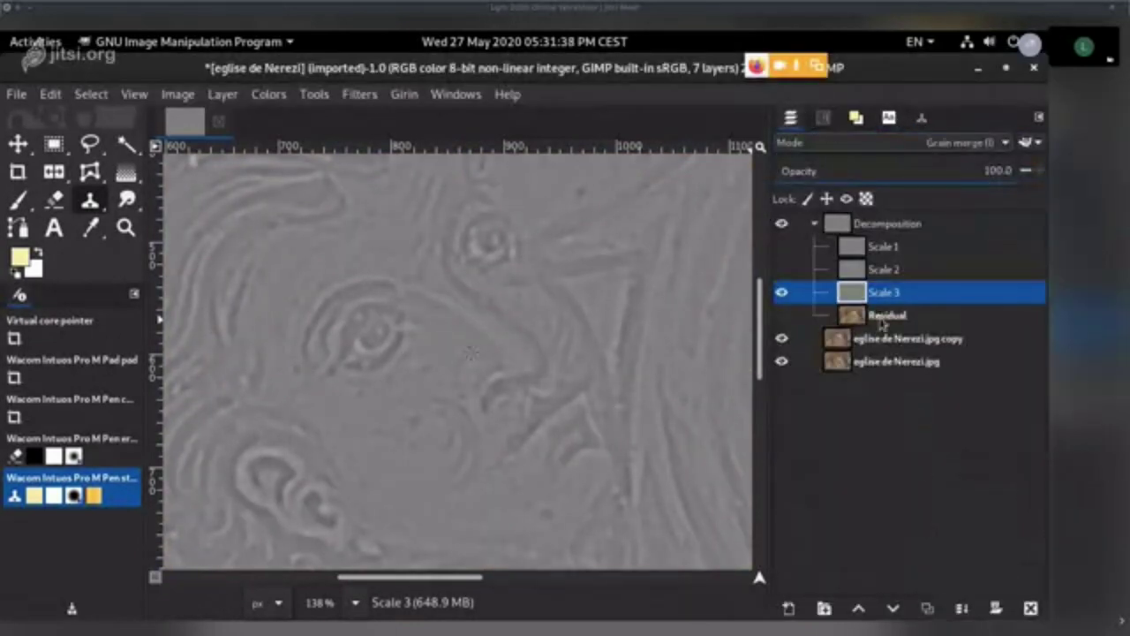
pyautogui.click(783, 292)
pyautogui.click(783, 270)
pyautogui.click(884, 269)
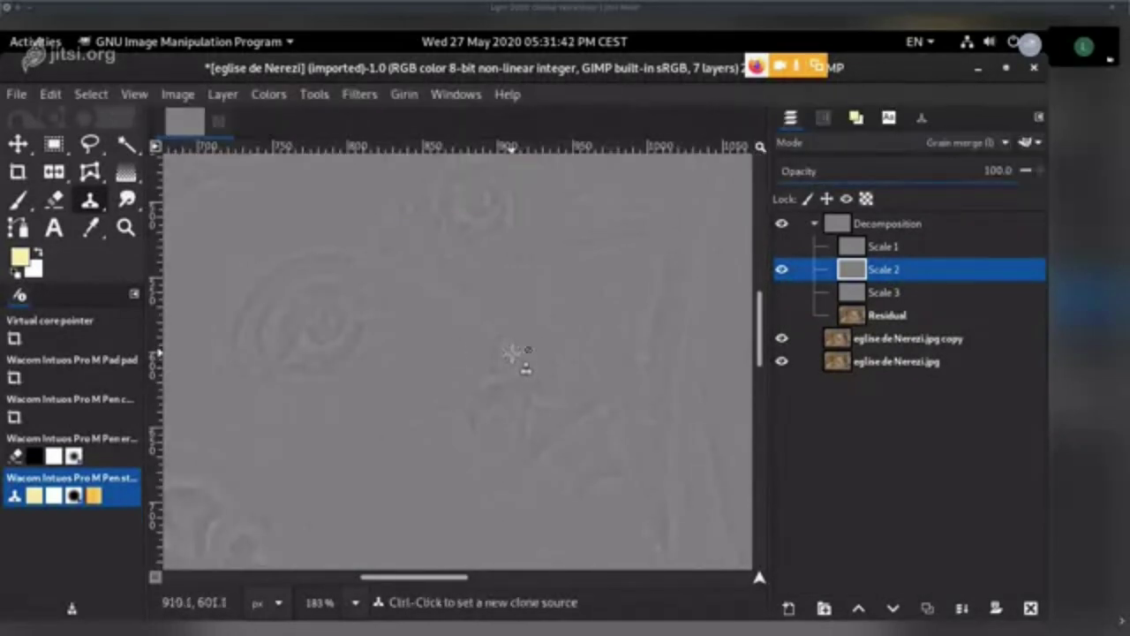
# - Set the Clone brush size to 19 and clone clean texture over the fine detail around the nose on Scale 2
pyautogui.keyDown('ctrl'); pyautogui.click(489, 340); pyautogui.keyUp('ctrl')
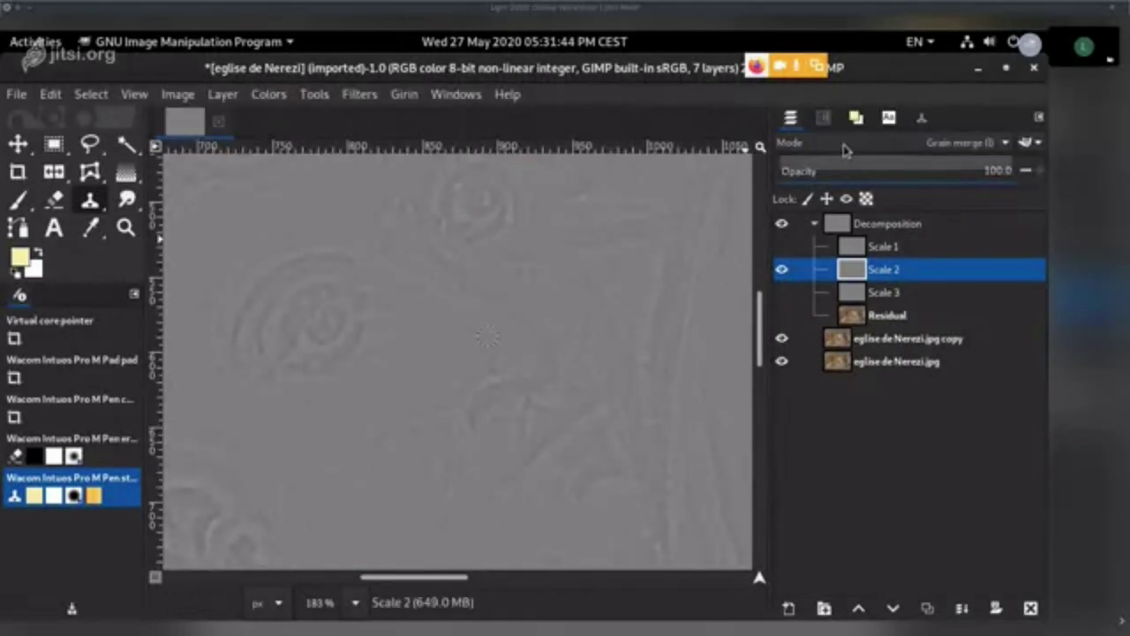
pyautogui.click(889, 120)
pyautogui.click(918, 121)
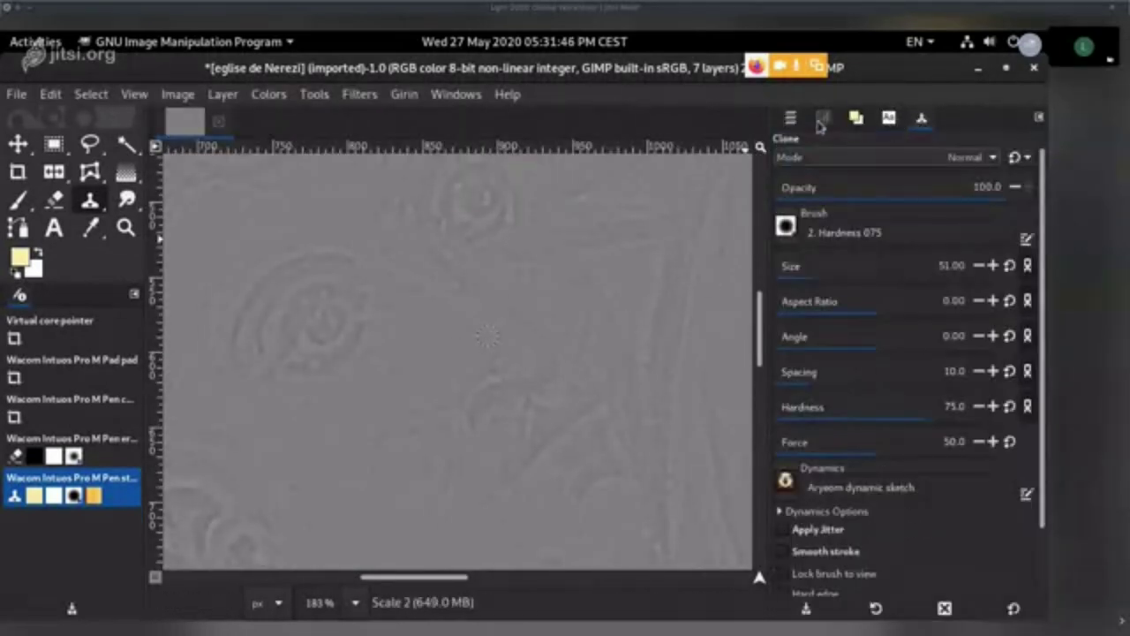
pyautogui.click(796, 257)
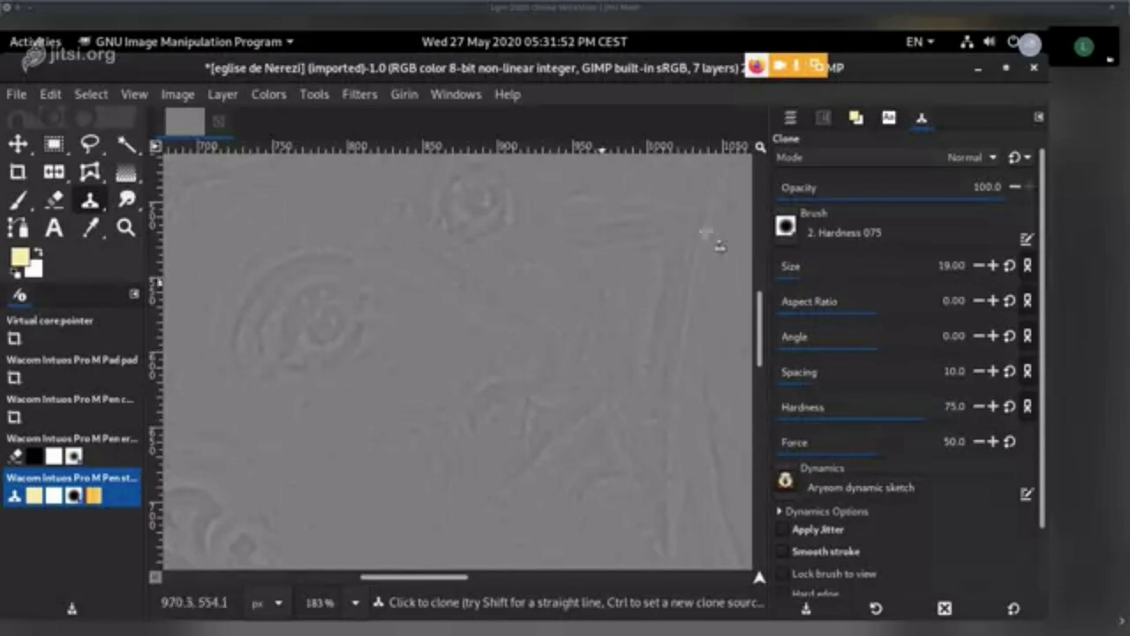
pyautogui.keyDown('ctrl'); pyautogui.click(489, 347); pyautogui.keyUp('ctrl')
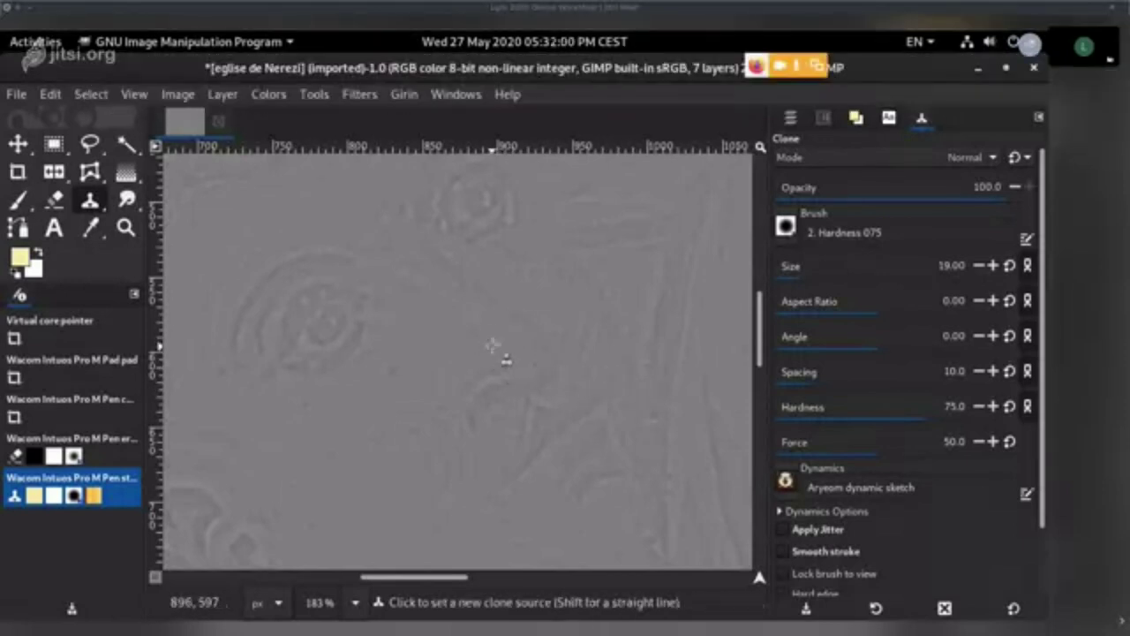
pyautogui.keyDown('ctrl'); pyautogui.click(492, 333); pyautogui.keyUp('ctrl')
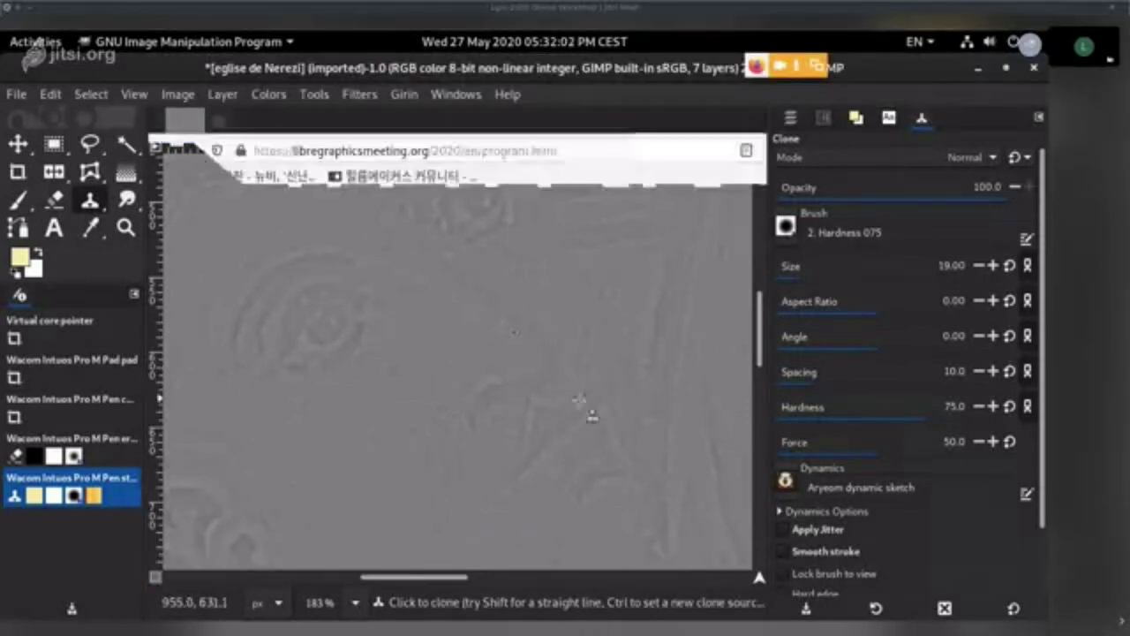
pyautogui.moveTo(564, 366); pyautogui.dragTo(549, 390)
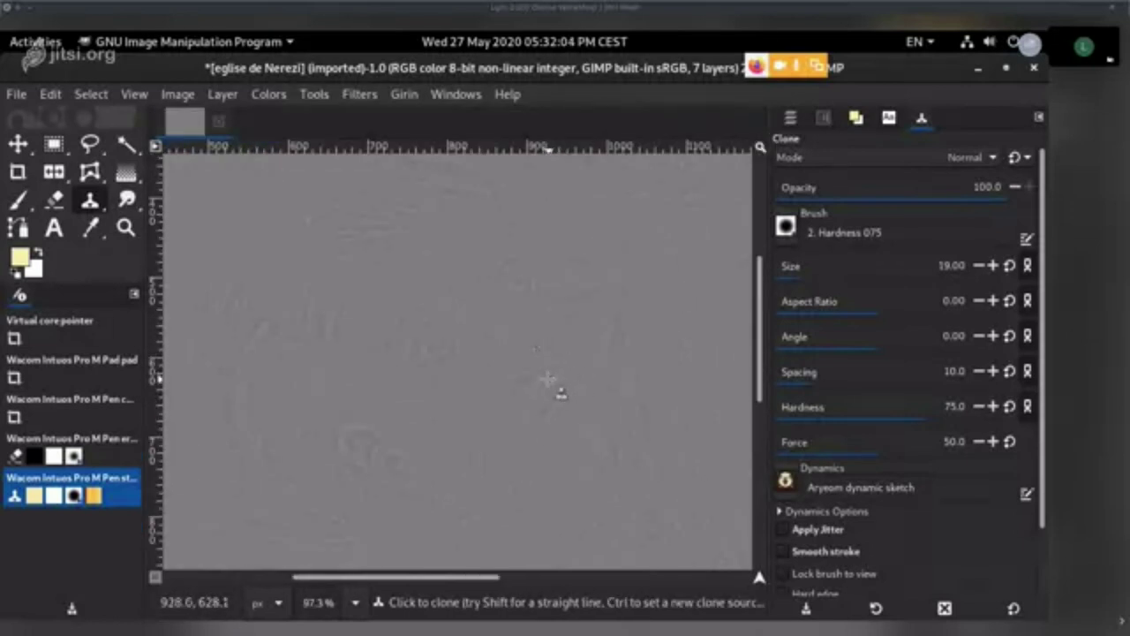
# - Hide Scale 2, show only Scale 1 in the Decomposition group, and select it
pyautogui.click(792, 119)
pyautogui.click(781, 249)
pyautogui.click(782, 270)
pyautogui.click(896, 250)
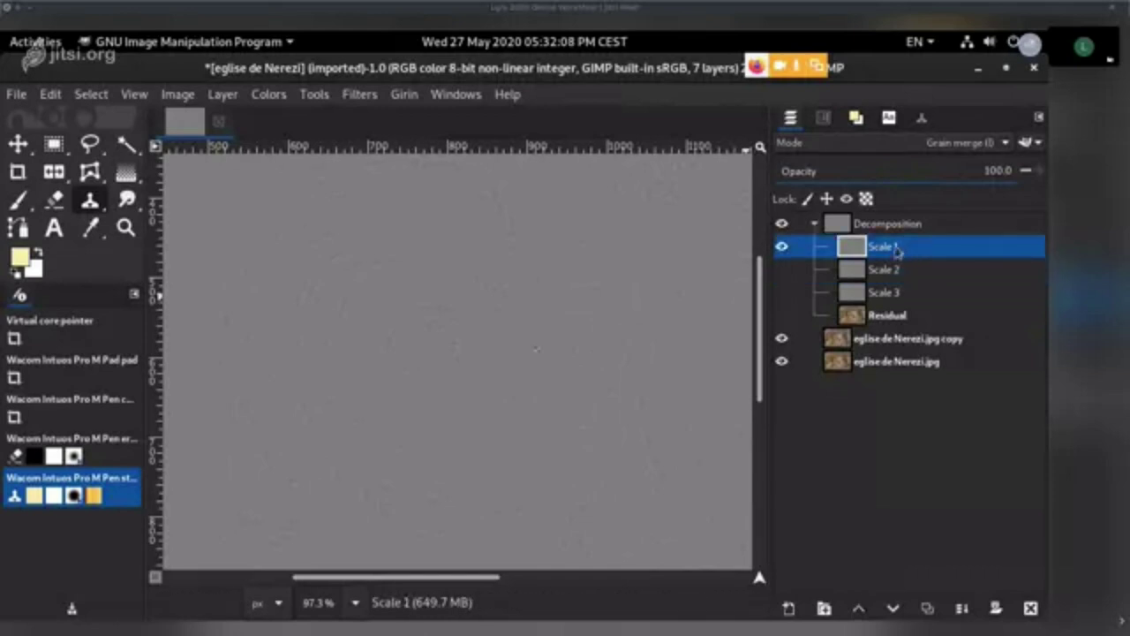
# - Sample clean texture beside the nose and clone it over the finest damaged detail around the nose on Scale 1
pyautogui.scroll(2, 547, 359)
pyautogui.scroll(2, 519, 372)
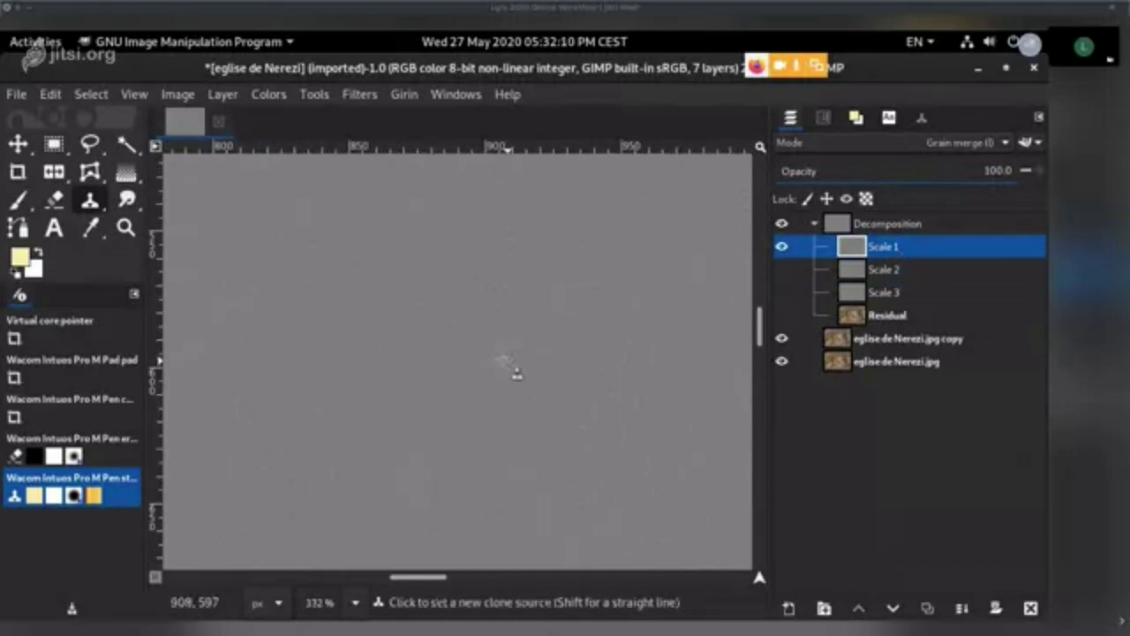
pyautogui.keyDown('ctrl'); pyautogui.click(457, 333); pyautogui.keyUp('ctrl')
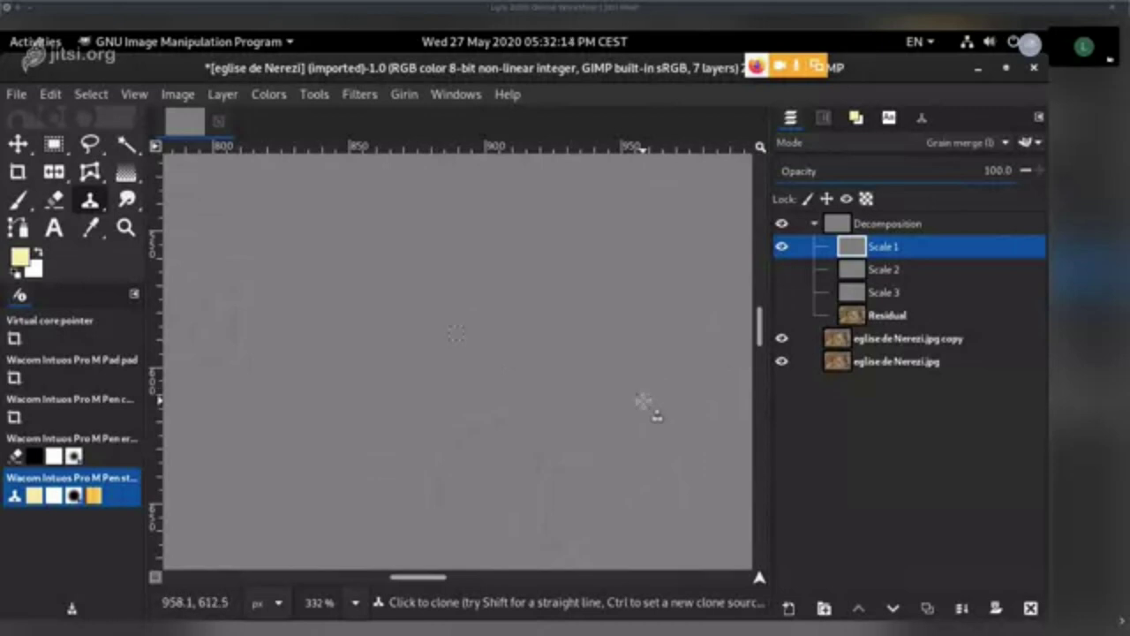
pyautogui.scroll(2, 416, 374)
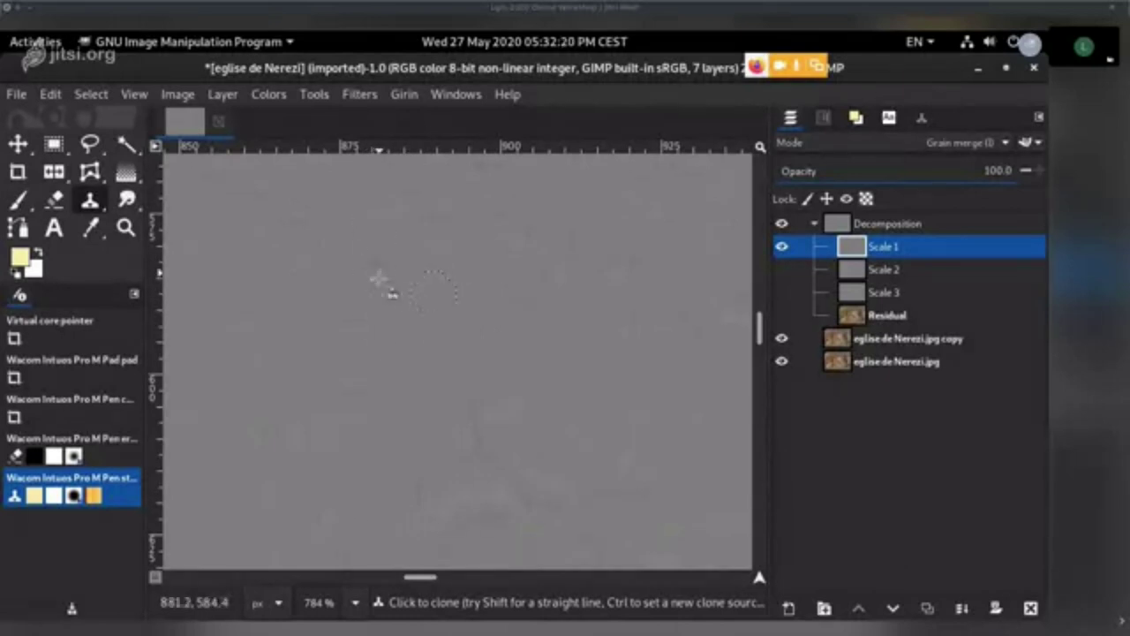
pyautogui.scroll(-2, 427, 382)
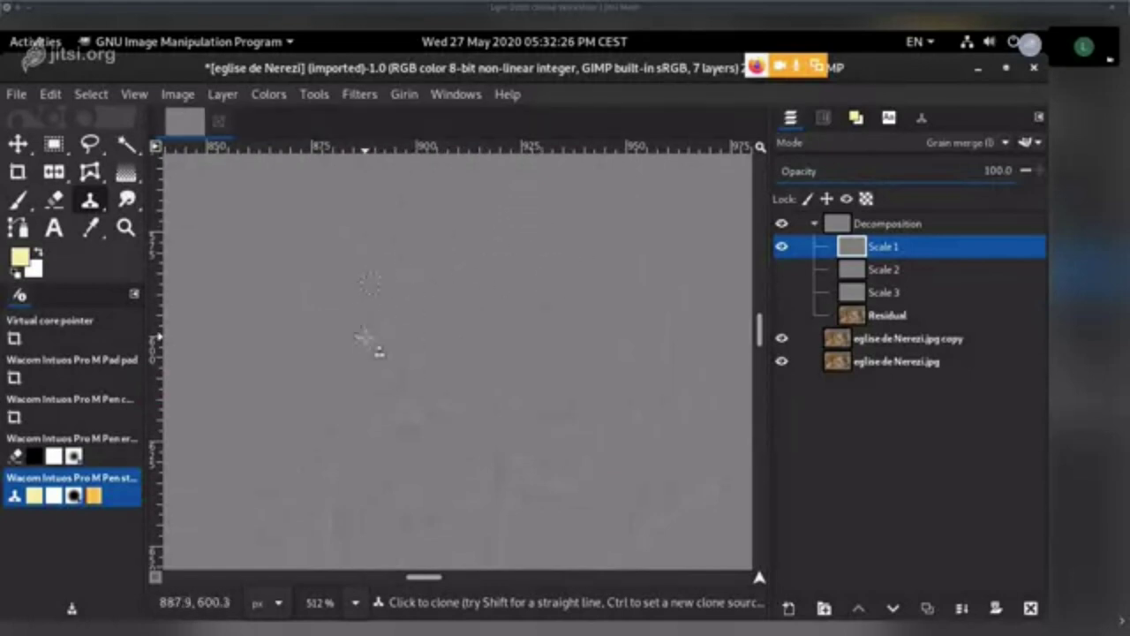
# - View Residual alone, then show all Decomposition layers together and examine the repaired nose
pyautogui.click(781, 315)
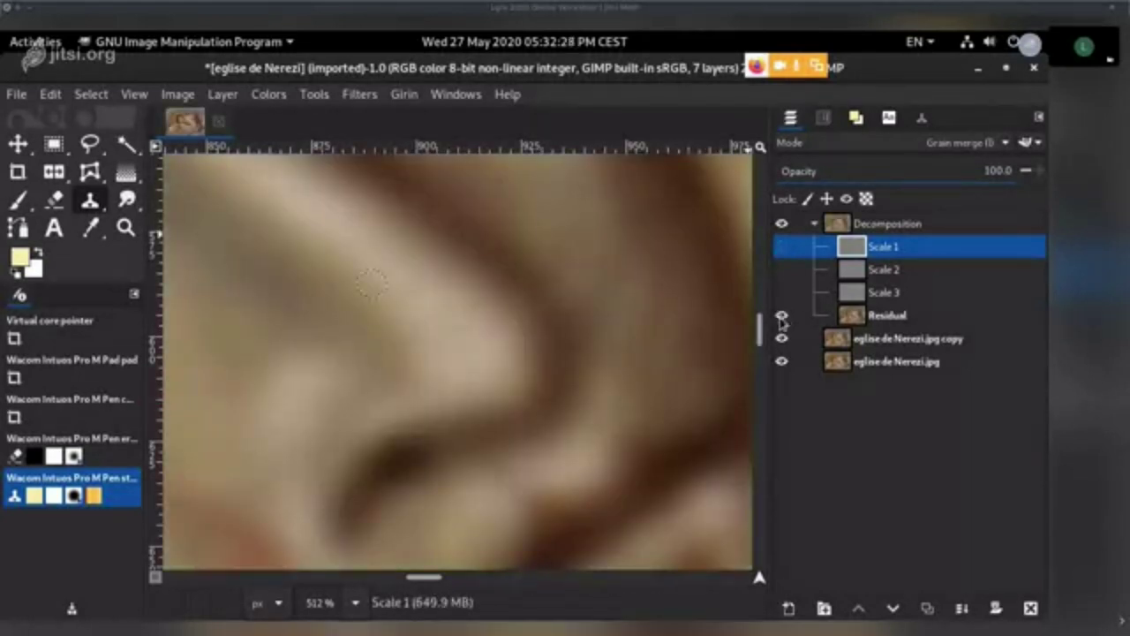
pyautogui.keyDown('shift'); pyautogui.click(782, 315); pyautogui.keyUp('shift')
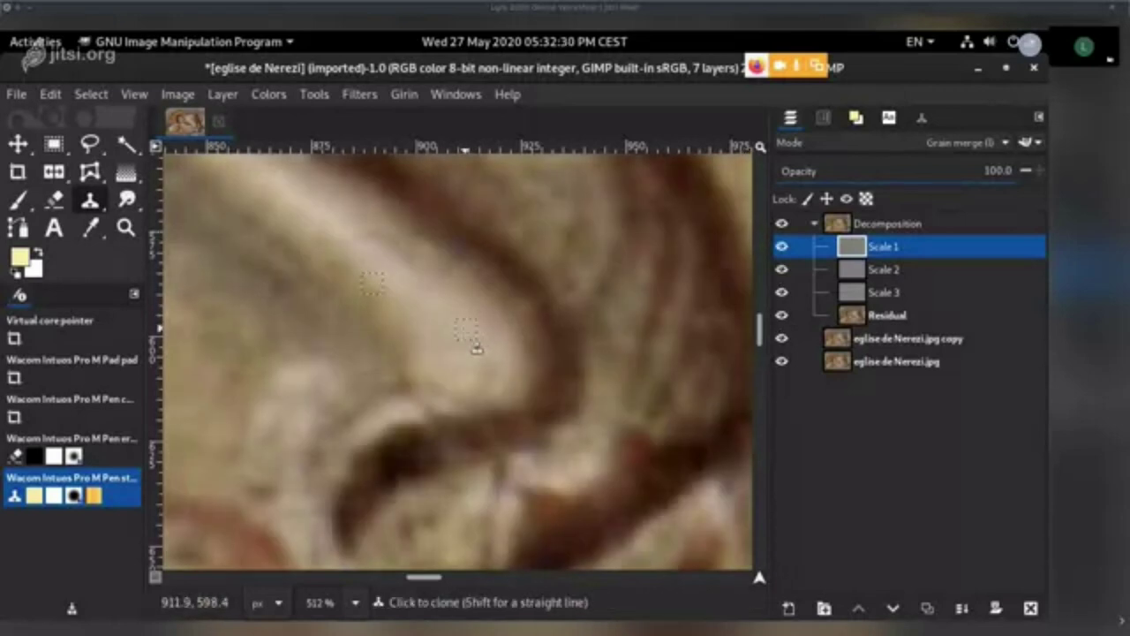
pyautogui.scroll(-3, 464, 318)
pyautogui.scroll(2, 456, 310)
pyautogui.scroll(1, 471, 326)
pyautogui.scroll(-2, 457, 303)
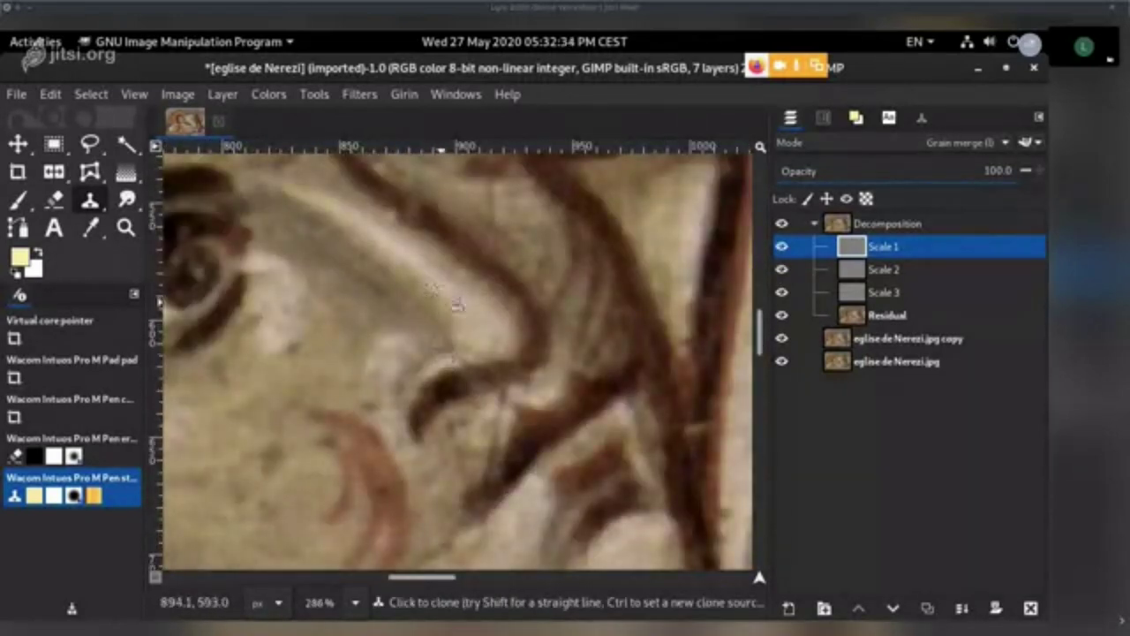
# - Isolate Scale 1 and then Scale 2 in the Decomposition group to inspect each for leftover damage around the nose
pyautogui.keyDown('shift'); pyautogui.click(782, 246); pyautogui.keyUp('shift')
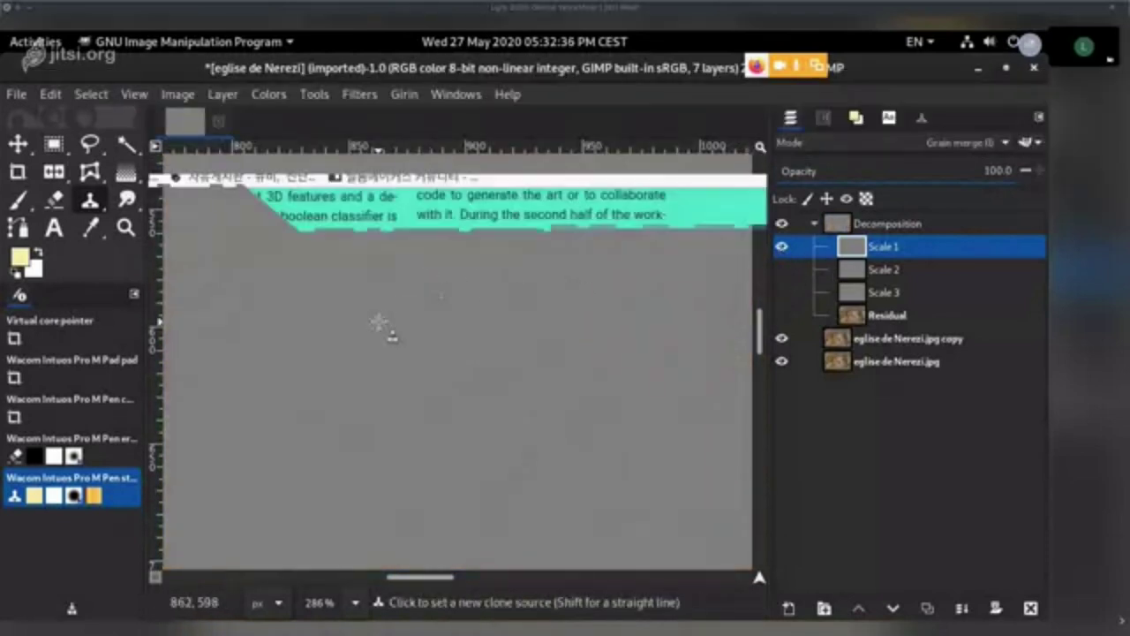
pyautogui.scroll(2, 392, 336)
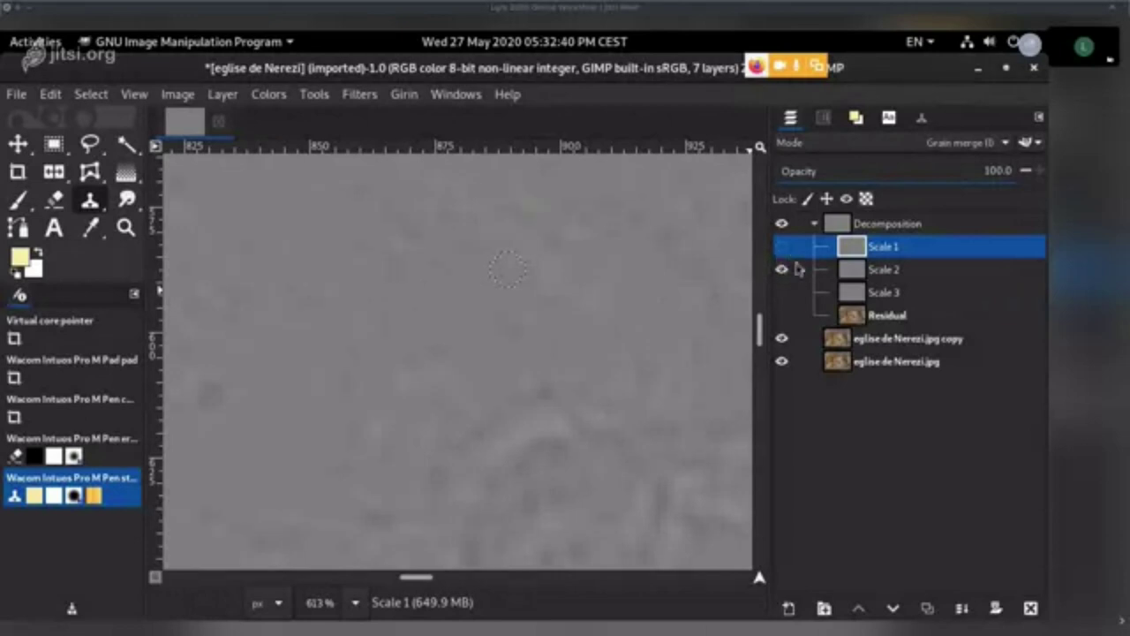
pyautogui.scroll(-3, 568, 316)
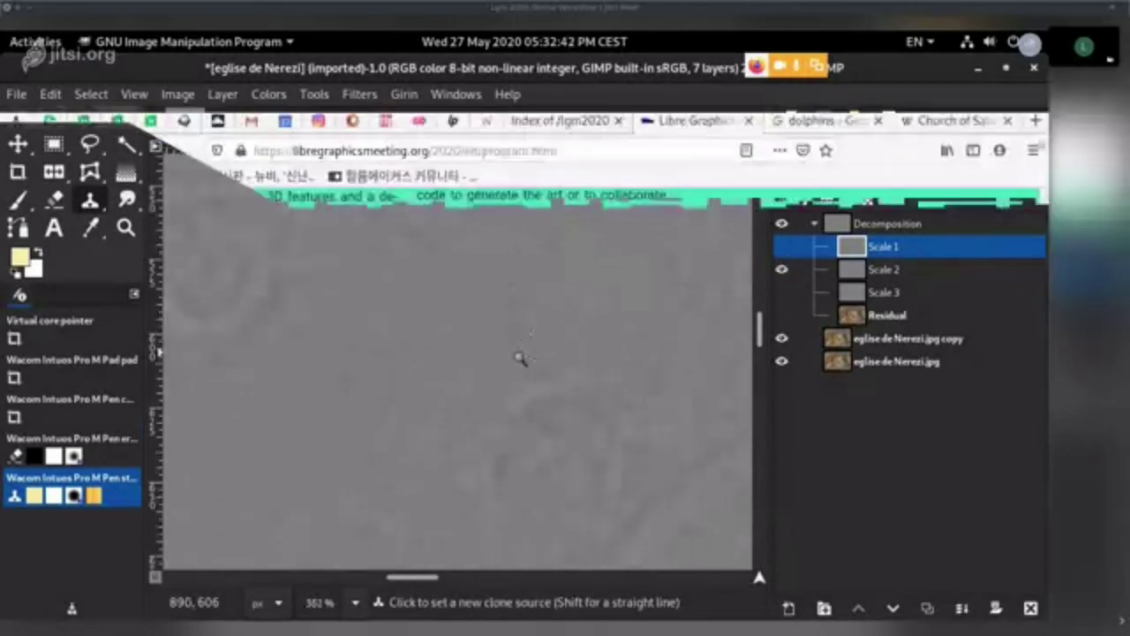
pyautogui.scroll(-2, 682, 320)
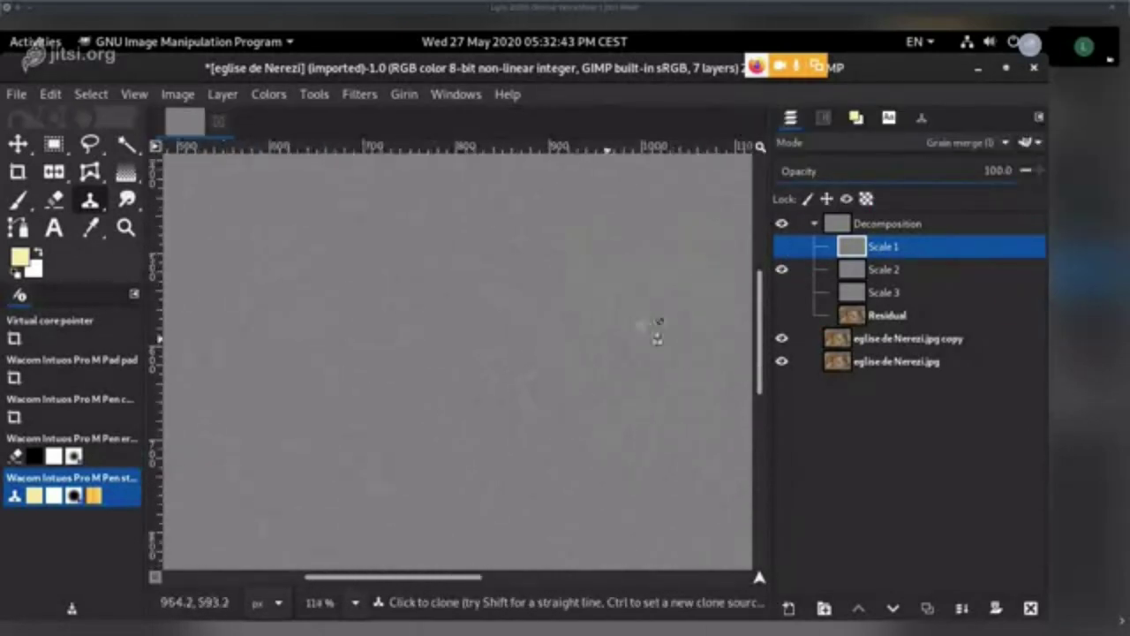
# - Show all Decomposition layers again, then hide only Residual to examine the combined Scale layers, and select Scale 3
pyautogui.keyDown('shift'); pyautogui.click(782, 269); pyautogui.keyUp('shift')
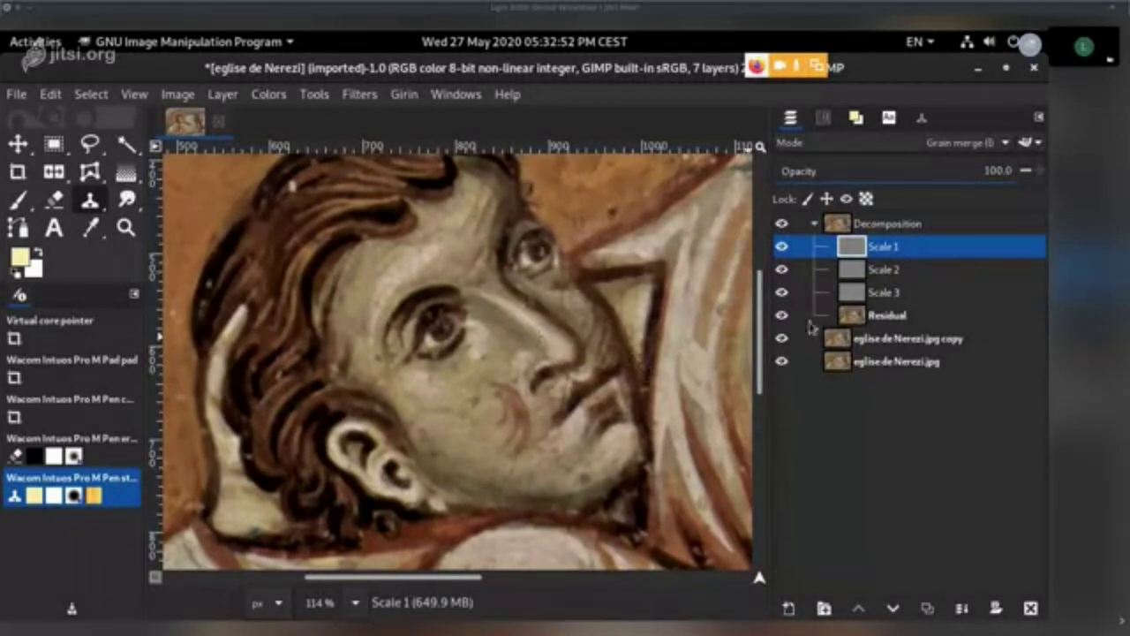
pyautogui.click(861, 318)
pyautogui.scroll(5, 572, 378)
pyautogui.click(782, 316)
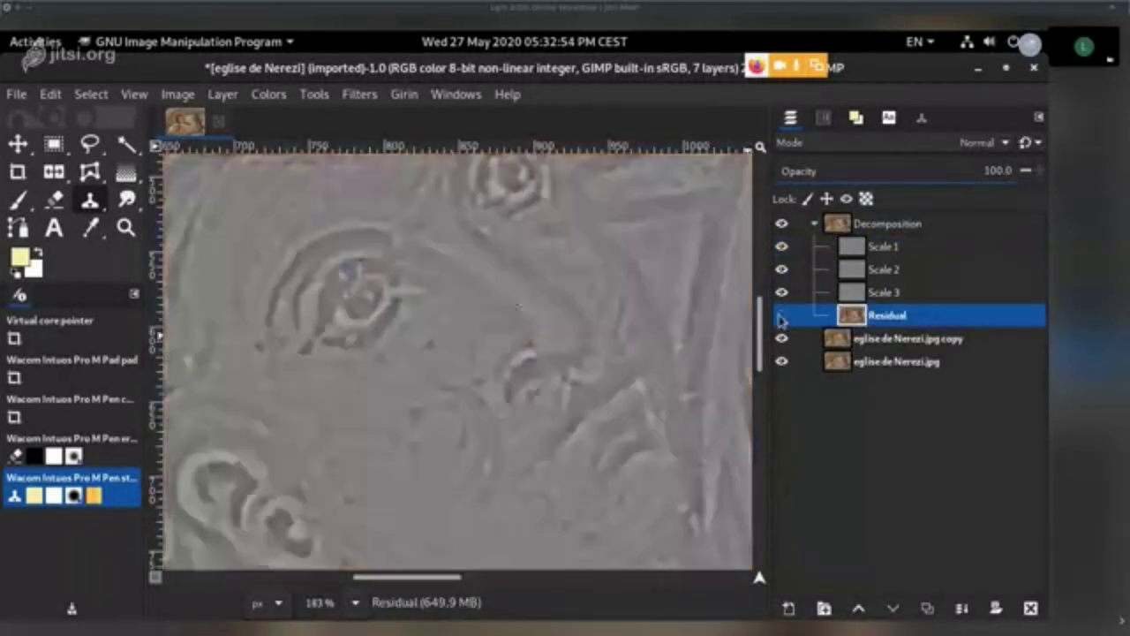
pyautogui.click(875, 293)
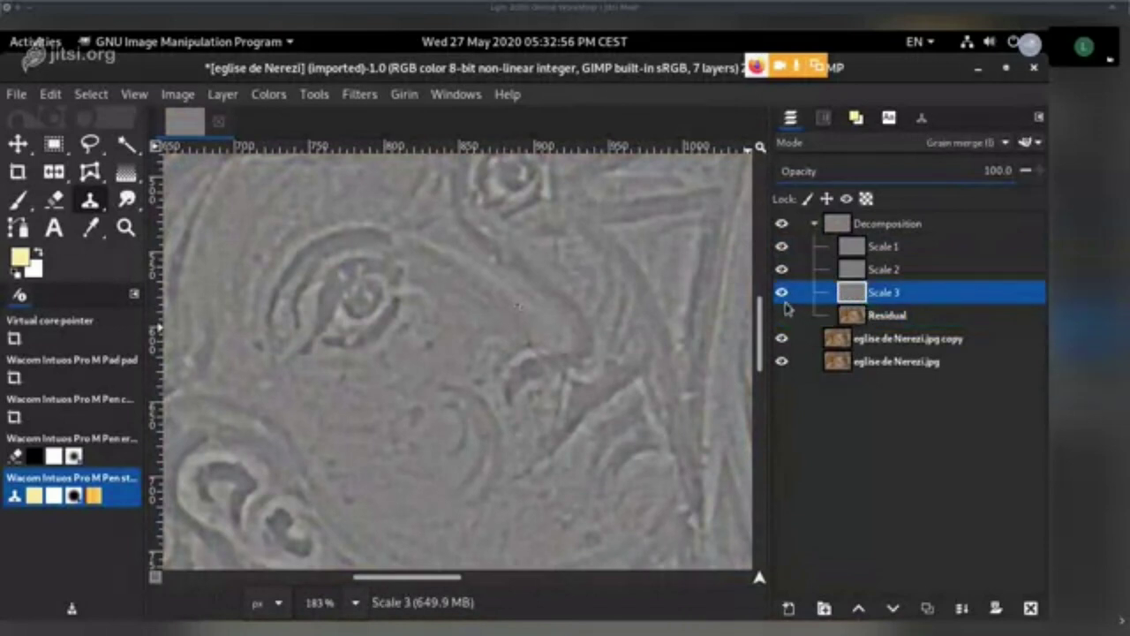
# - Show and select only Scale 2, and clone clean texture from above the nostril over the remaining damaged detail
pyautogui.keyDown('shift'); pyautogui.click(781, 292); pyautogui.keyUp('shift')
pyautogui.keyDown('shift'); pyautogui.click(782, 269); pyautogui.keyUp('shift')
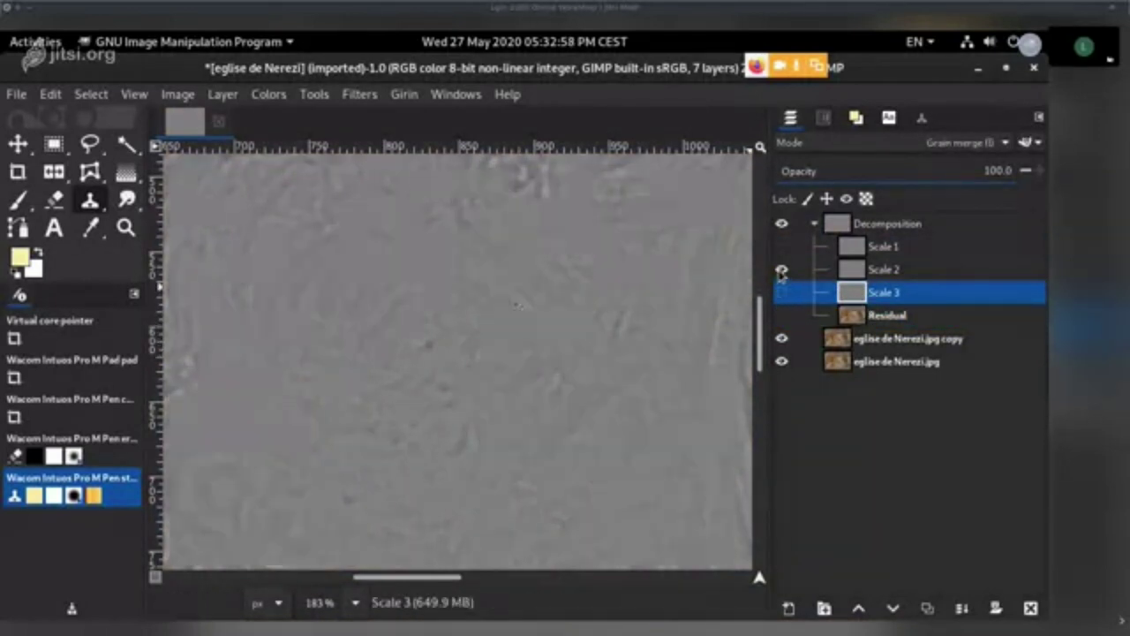
pyautogui.click(875, 269)
pyautogui.scroll(4, 520, 358)
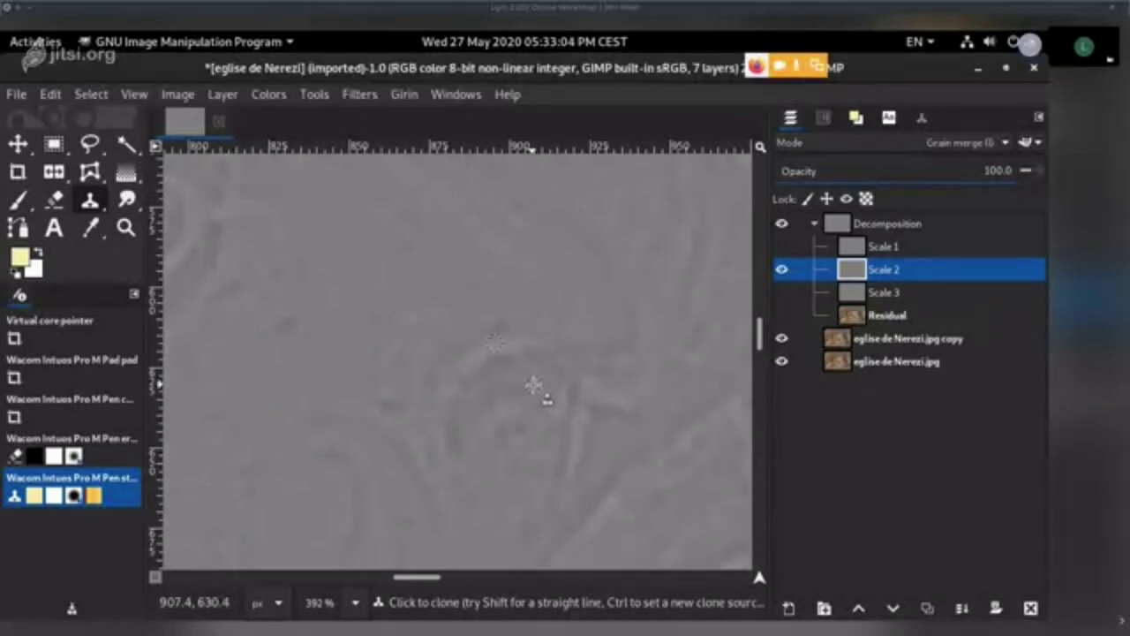
pyautogui.keyDown('ctrl'); pyautogui.click(492, 318); pyautogui.keyUp('ctrl')
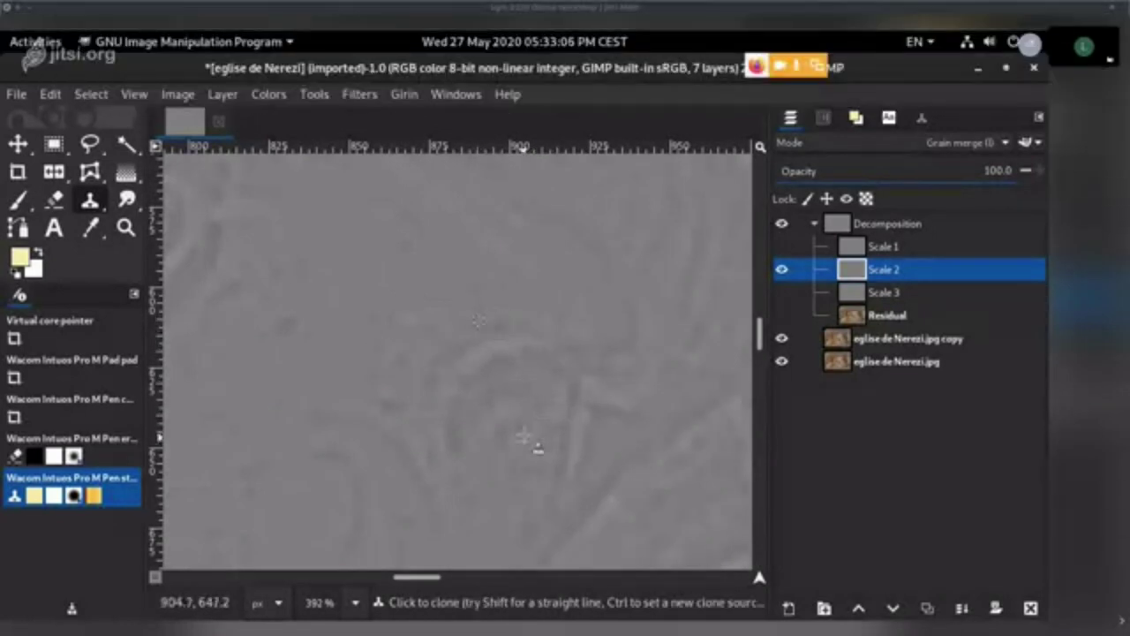
pyautogui.scroll(-2, 521, 389)
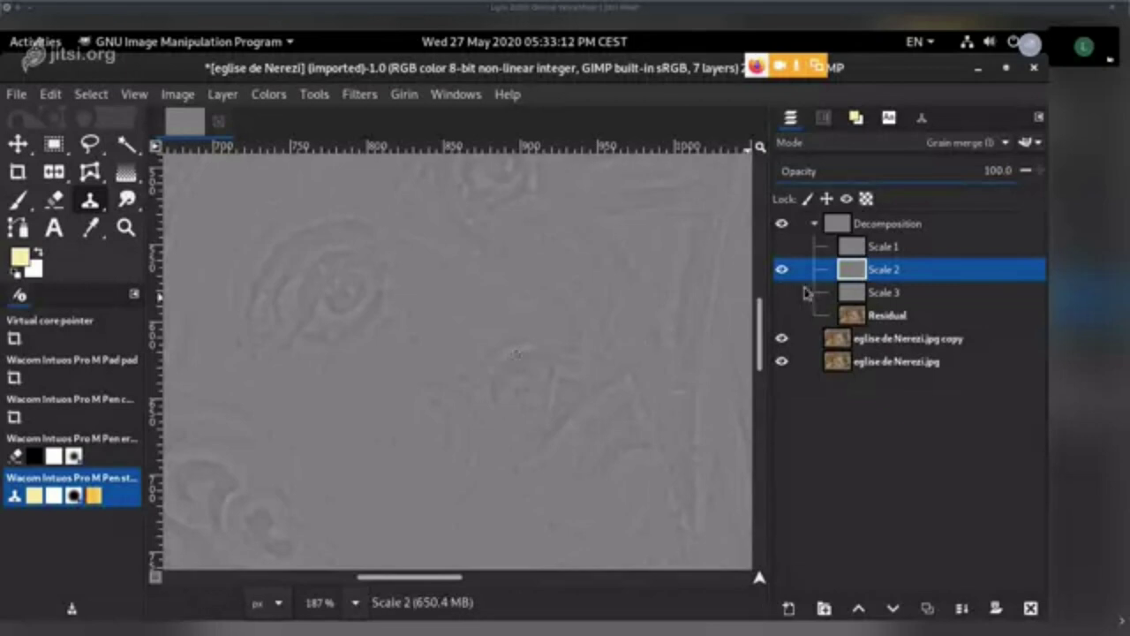
# - Show only Scale 3 in the Decomposition group, select it, and sample a clone source just above the nostril
pyautogui.keyDown('shift'); pyautogui.click(783, 292); pyautogui.keyUp('shift')
pyautogui.click(851, 292)
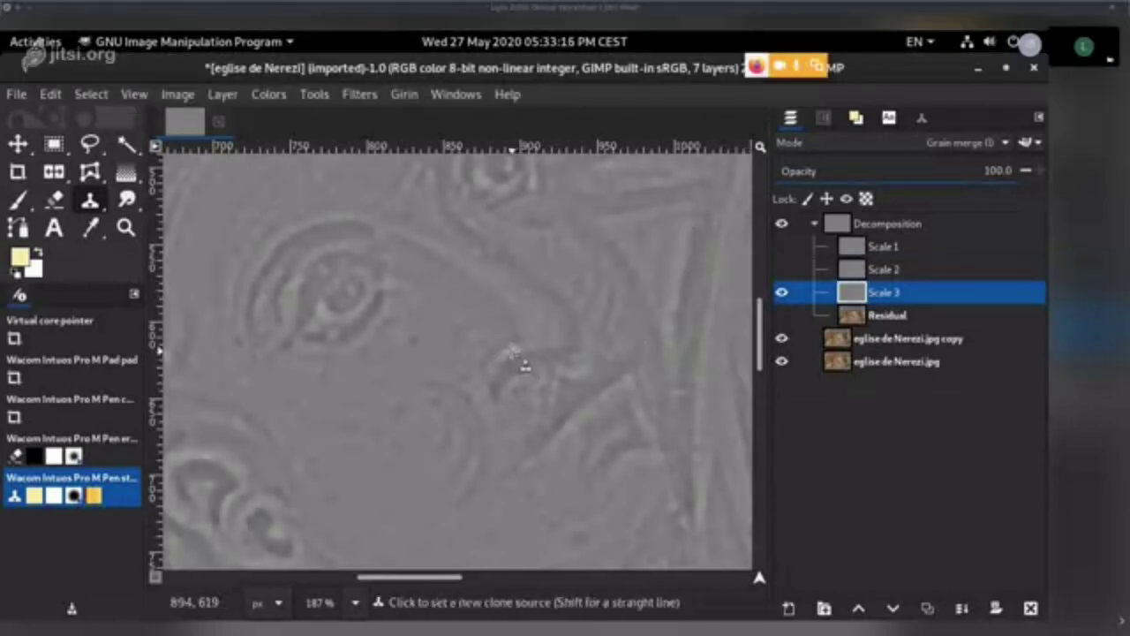
pyautogui.keyDown('ctrl'); pyautogui.click(512, 345); pyautogui.keyUp('ctrl')
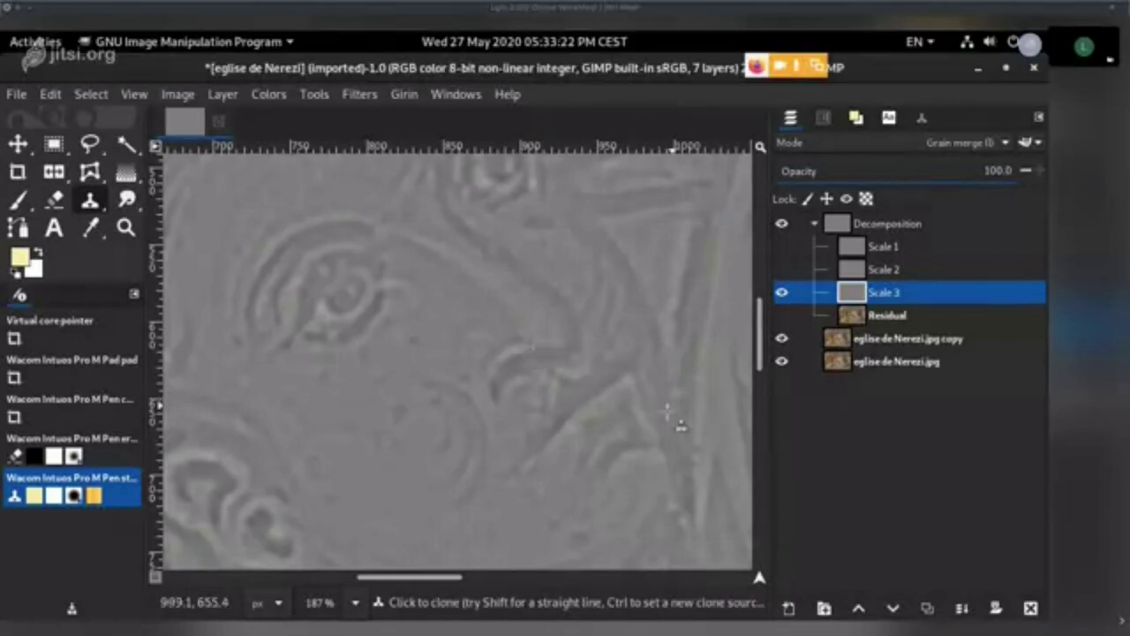
# - Set the Clone tool's opacity to 66
pyautogui.click(822, 118)
pyautogui.click(792, 118)
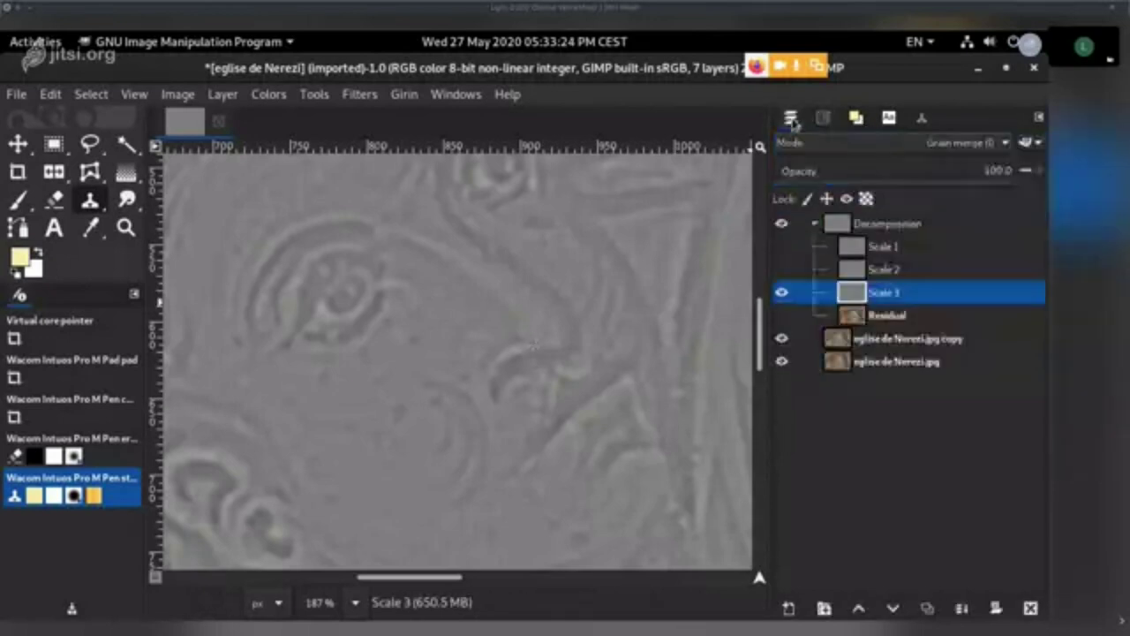
pyautogui.click(922, 118)
pyautogui.click(927, 179)
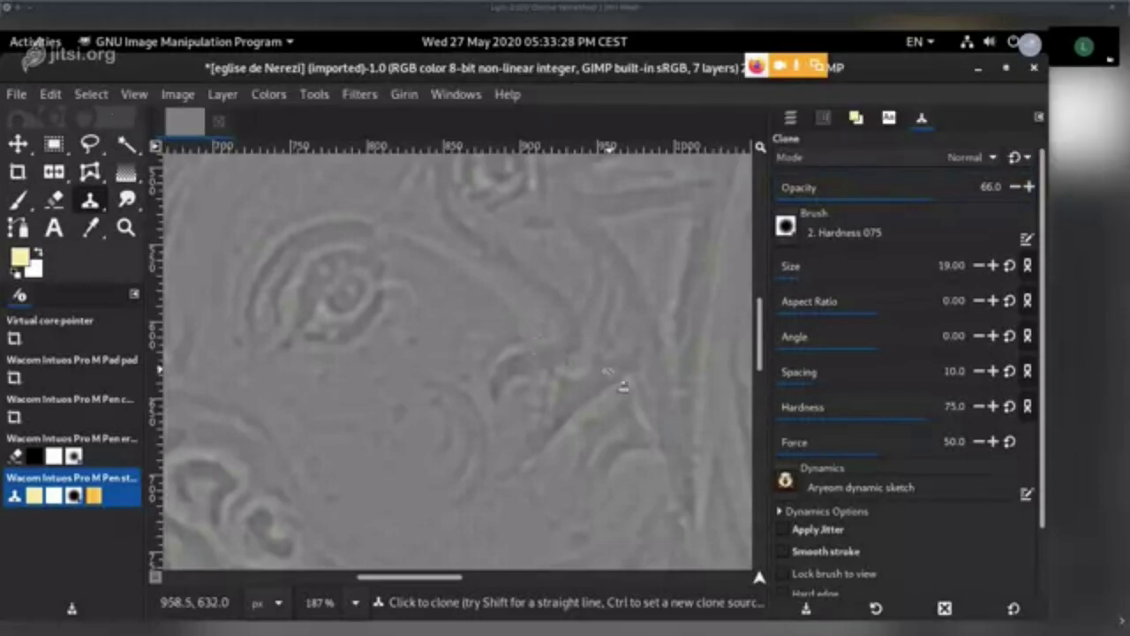
# - Clone the sampled texture over the remaining damaged detail along the nostril and nose tip on Scale 3
pyautogui.scroll(3, 533, 336)
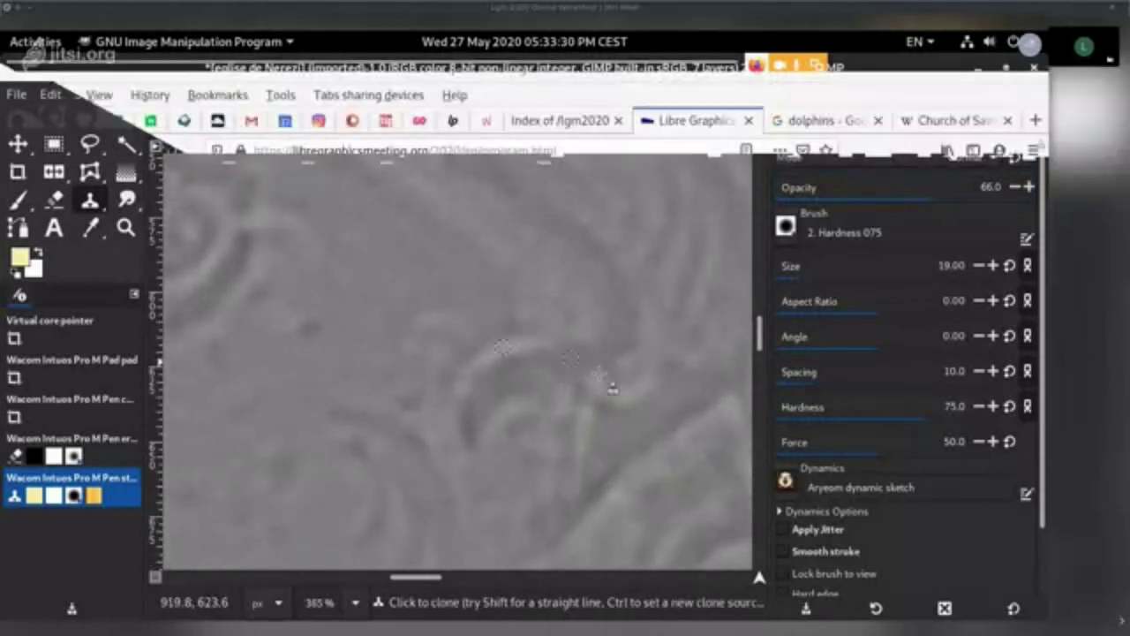
pyautogui.scroll(-3, 537, 379)
pyautogui.scroll(-2, 514, 422)
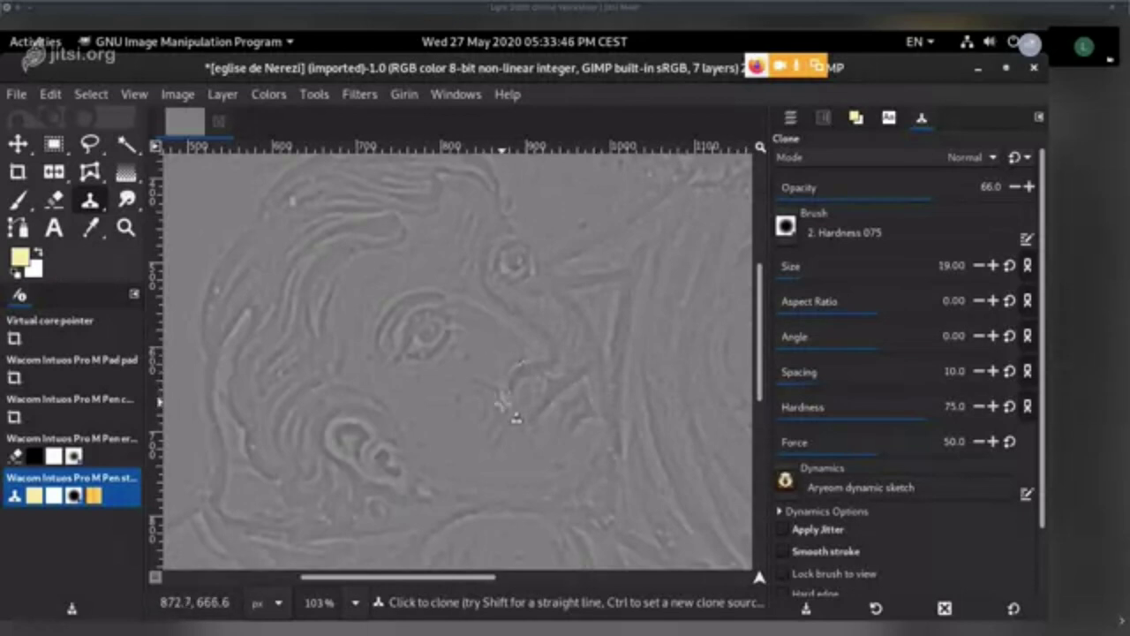
pyautogui.scroll(2, 546, 381)
pyautogui.scroll(-4, 535, 375)
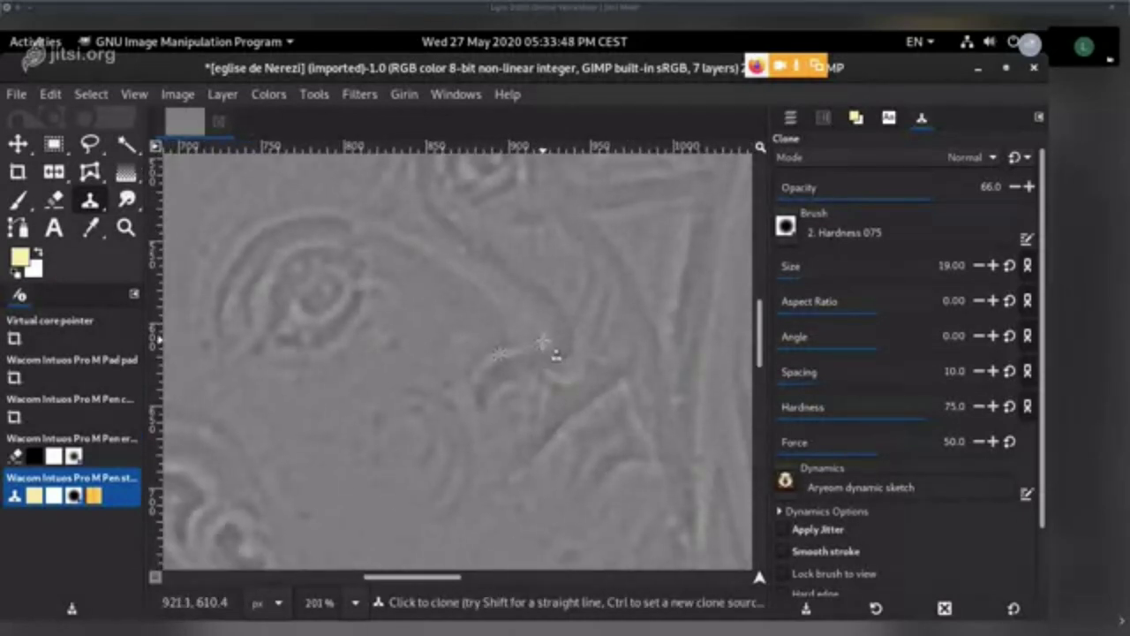
pyautogui.scroll(5, 515, 397)
pyautogui.scroll(-4, 539, 366)
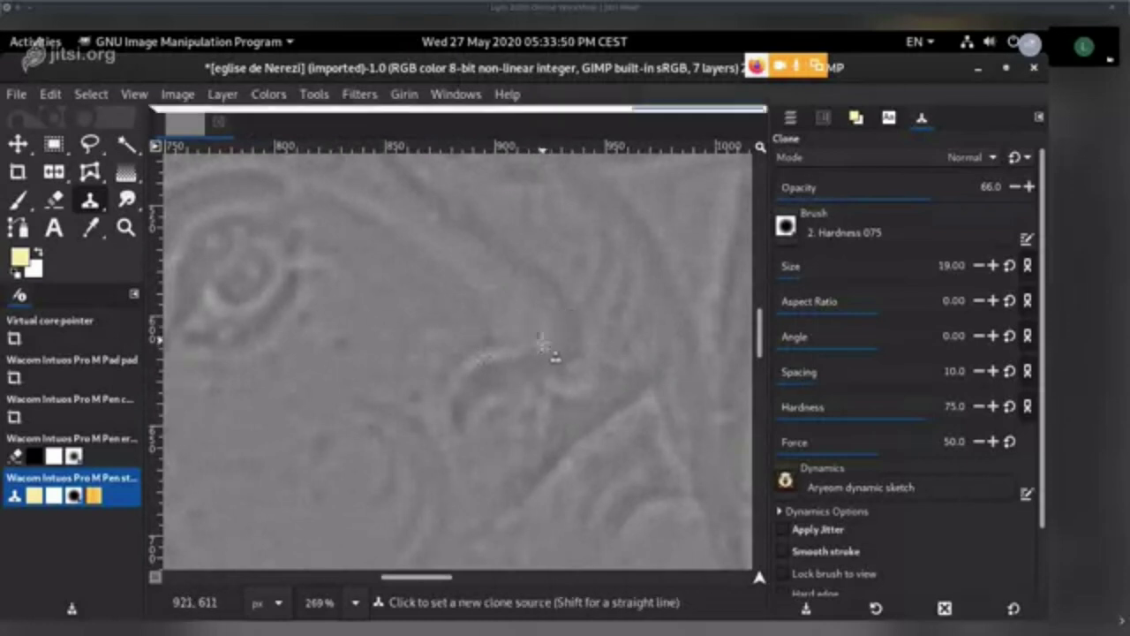
pyautogui.scroll(1, 529, 387)
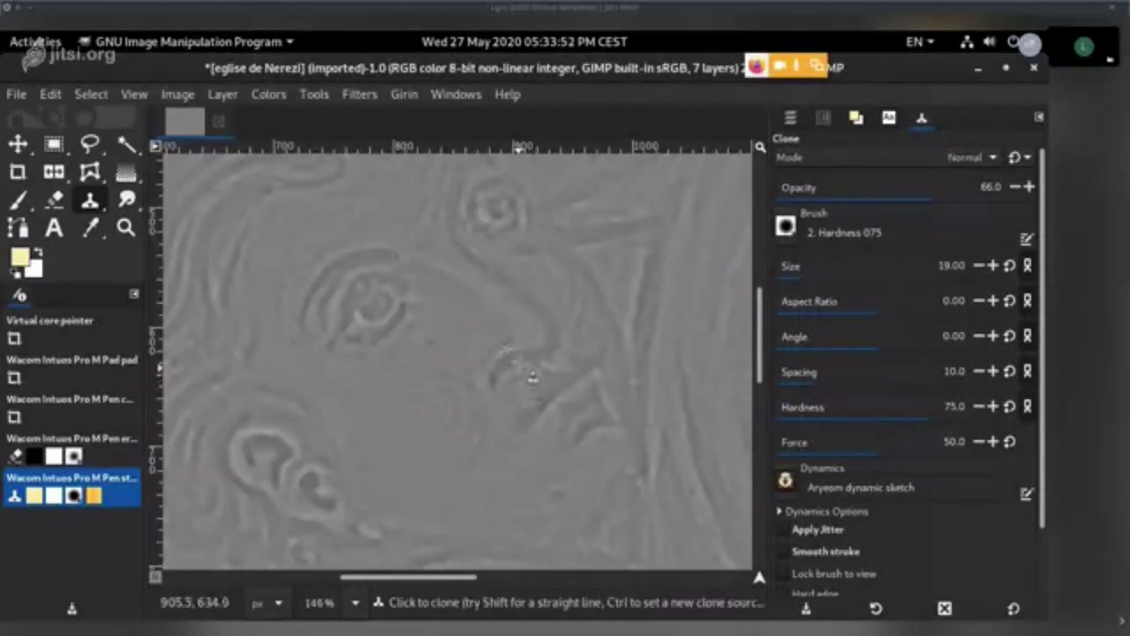
pyautogui.scroll(2, 528, 386)
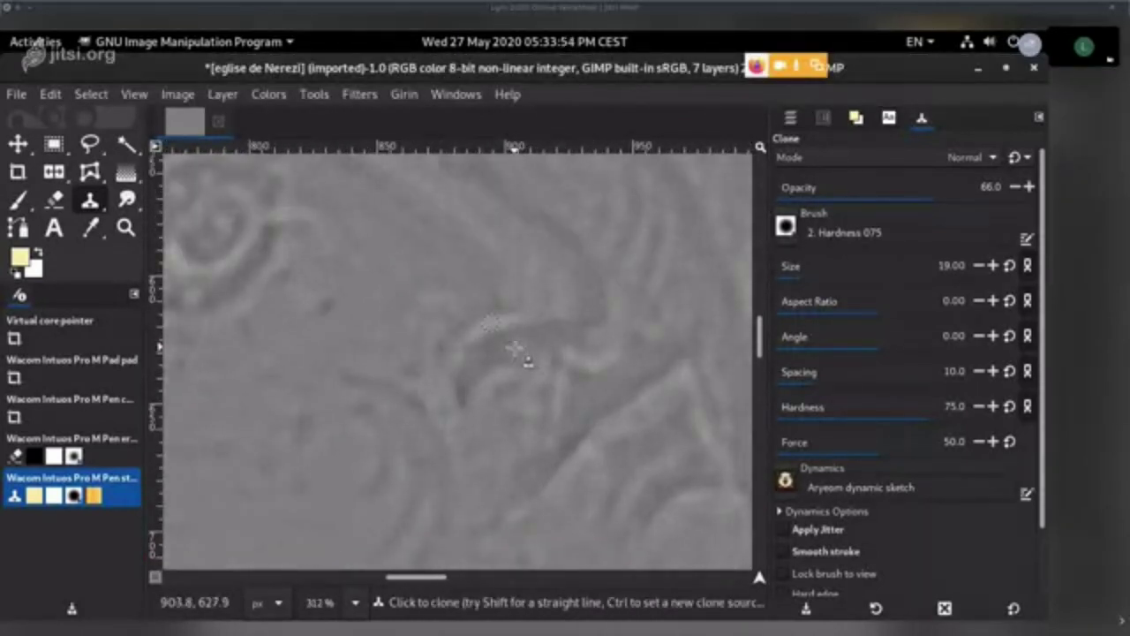
pyautogui.moveTo(580, 329); pyautogui.dragTo(588, 357)
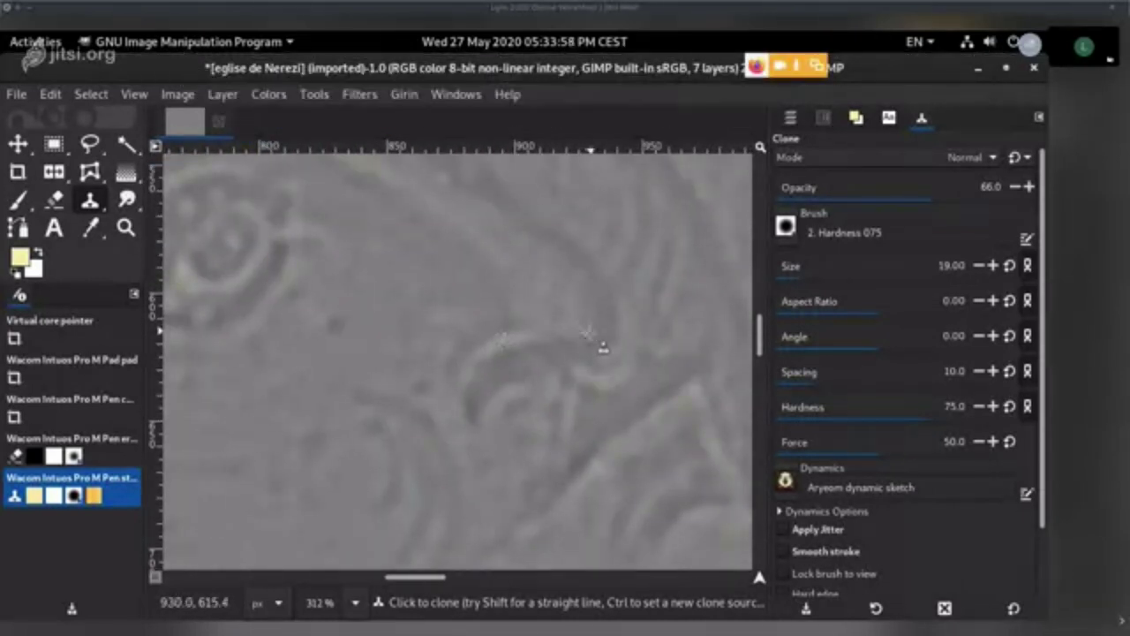
pyautogui.moveTo(590, 342); pyautogui.dragTo(535, 340)
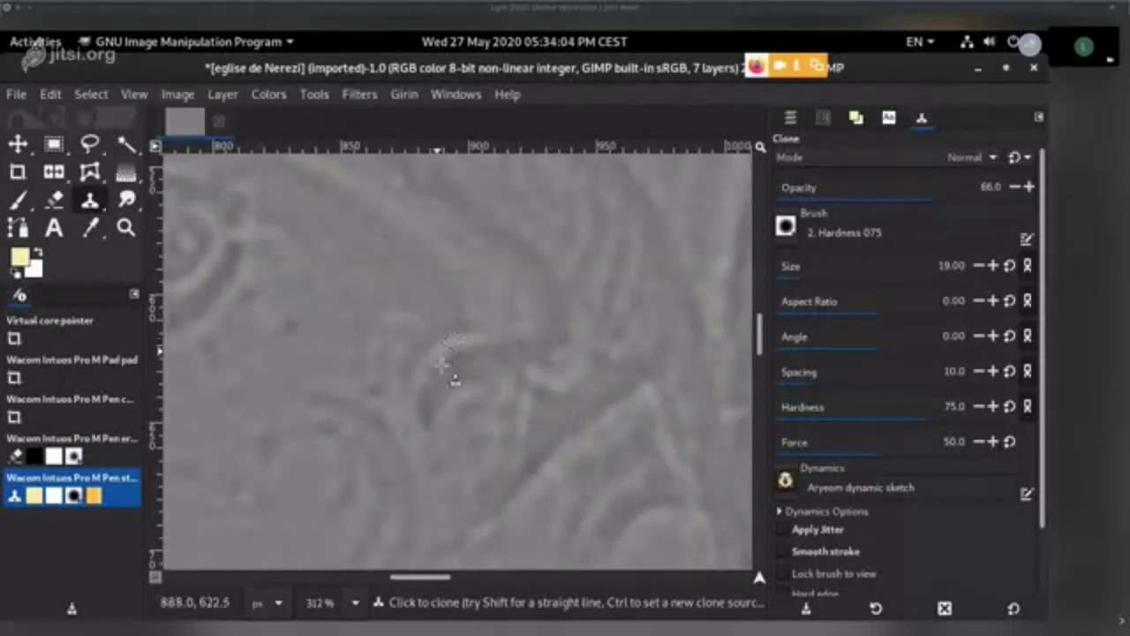
# - View Residual alone, then show all Decomposition layers and examine the restored nose within the whole face
pyautogui.click(791, 118)
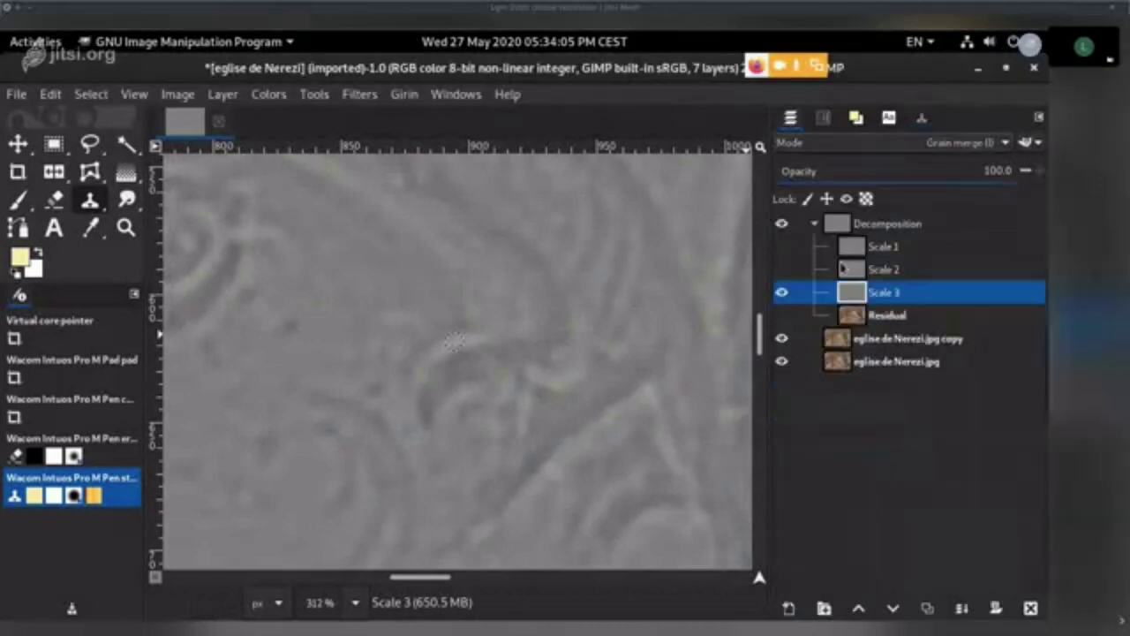
pyautogui.click(782, 314)
pyautogui.scroll(-2, 551, 342)
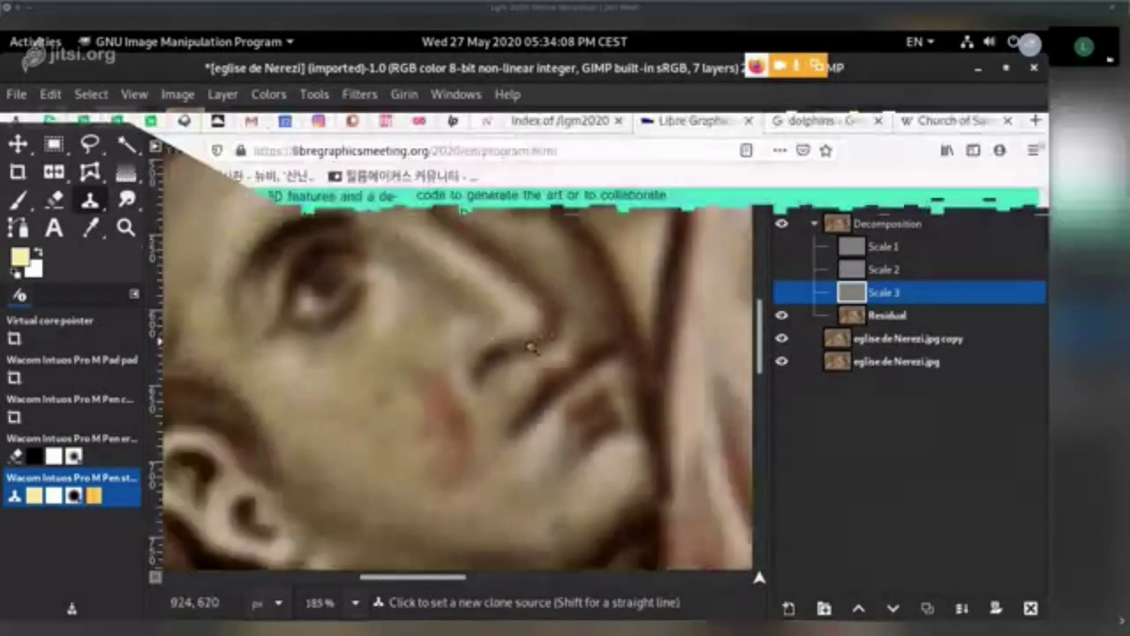
pyautogui.keyDown('shift'); pyautogui.click(782, 316); pyautogui.keyUp('shift')
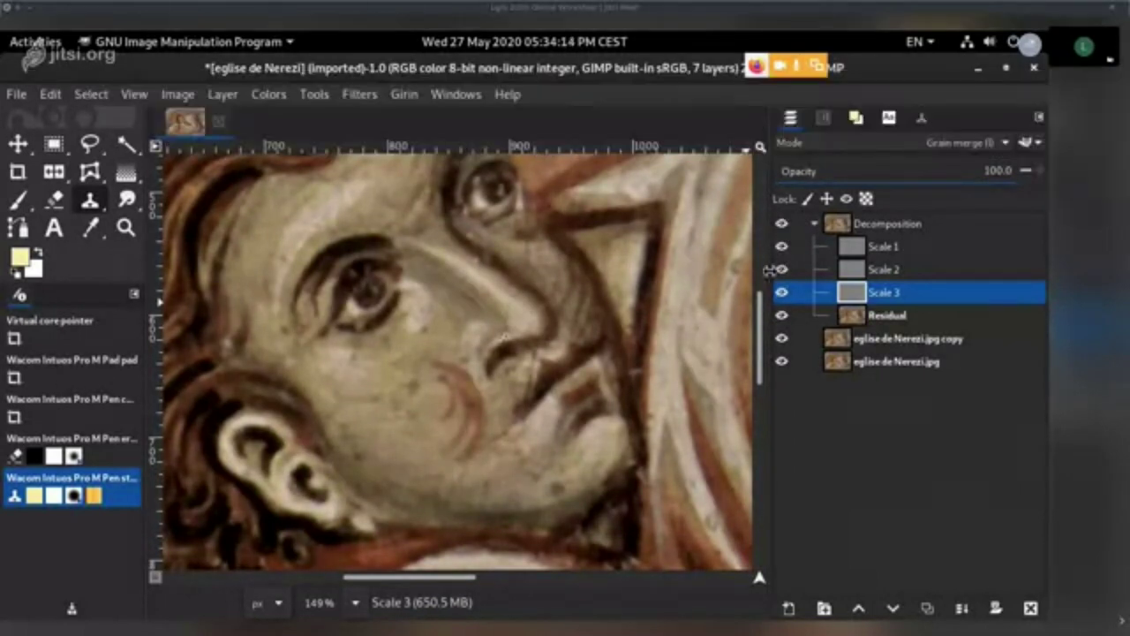
pyautogui.scroll(-1, 641, 344)
pyautogui.scroll(-1, 641, 345)
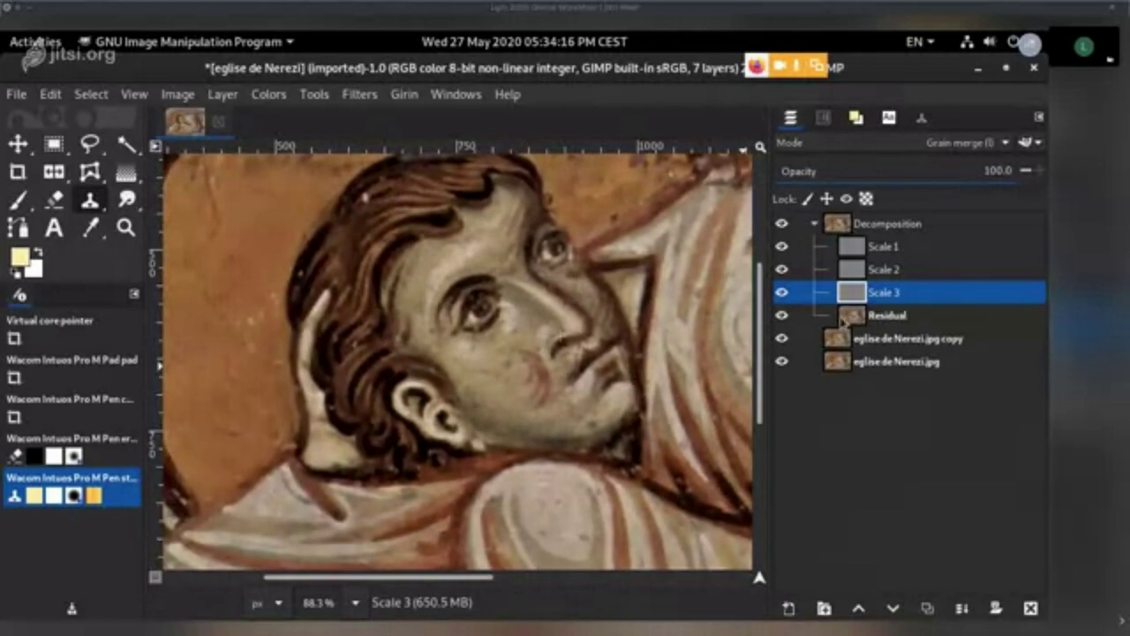
pyautogui.moveTo(579, 301); pyautogui.dragTo(701, 328)
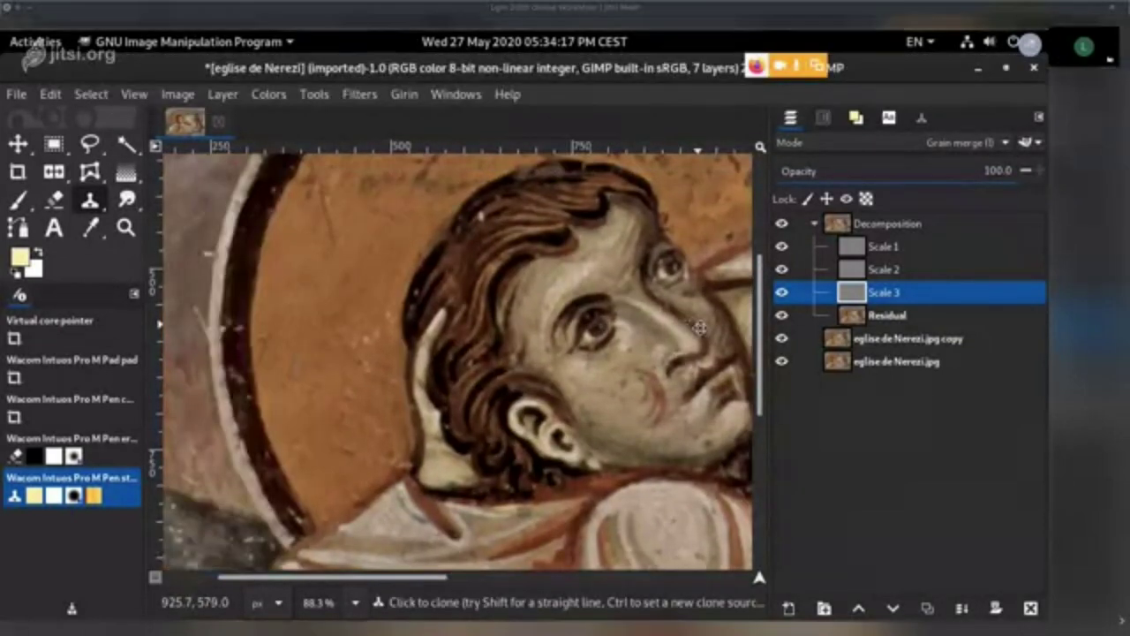
# - Select the Residual layer and show it alone in the Decomposition group, with the cracked shoulder drapery in view
pyautogui.moveTo(507, 293); pyautogui.dragTo(630, 410)
pyautogui.scroll(-2, 583, 353)
pyautogui.hscroll(4, 548, 362)
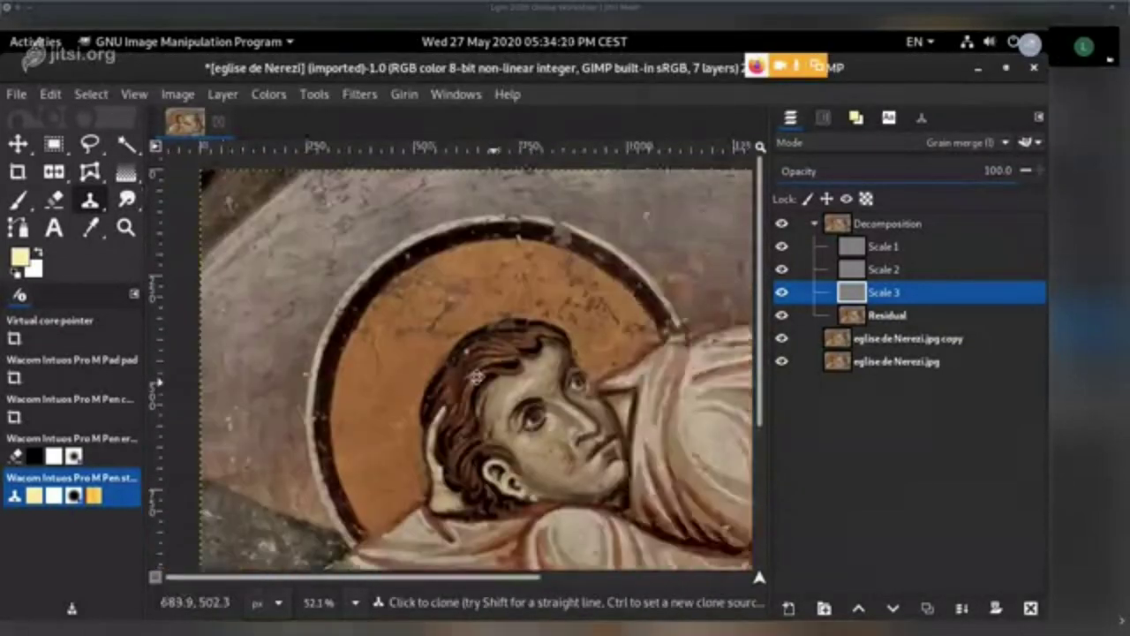
pyautogui.hscroll(5, 470, 374)
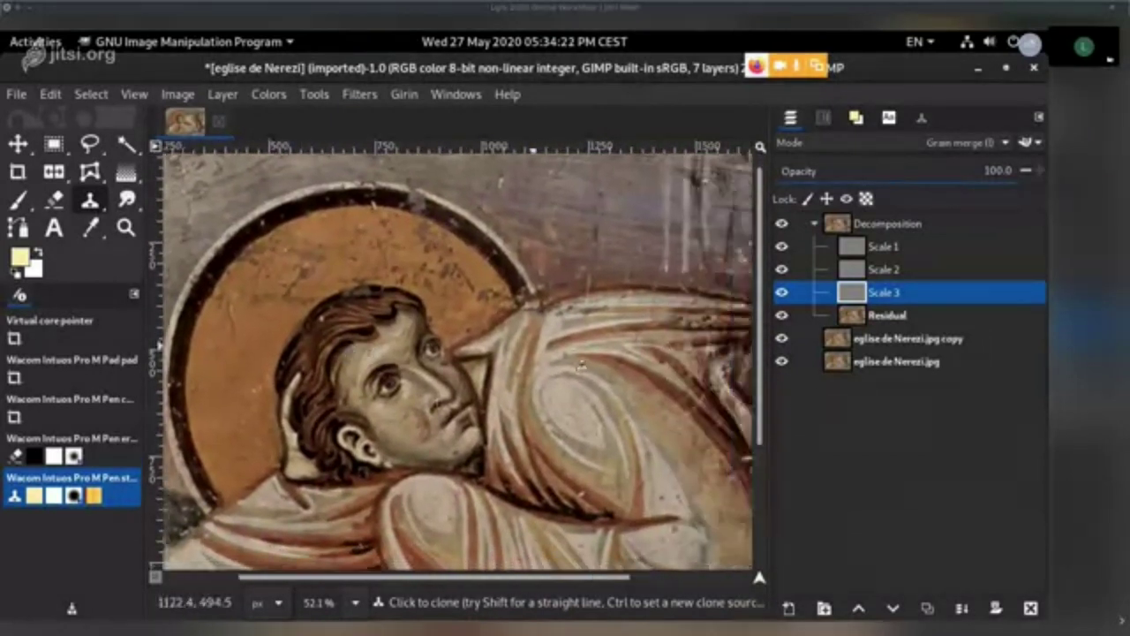
pyautogui.scroll(1, 580, 361)
pyautogui.scroll(1, 580, 362)
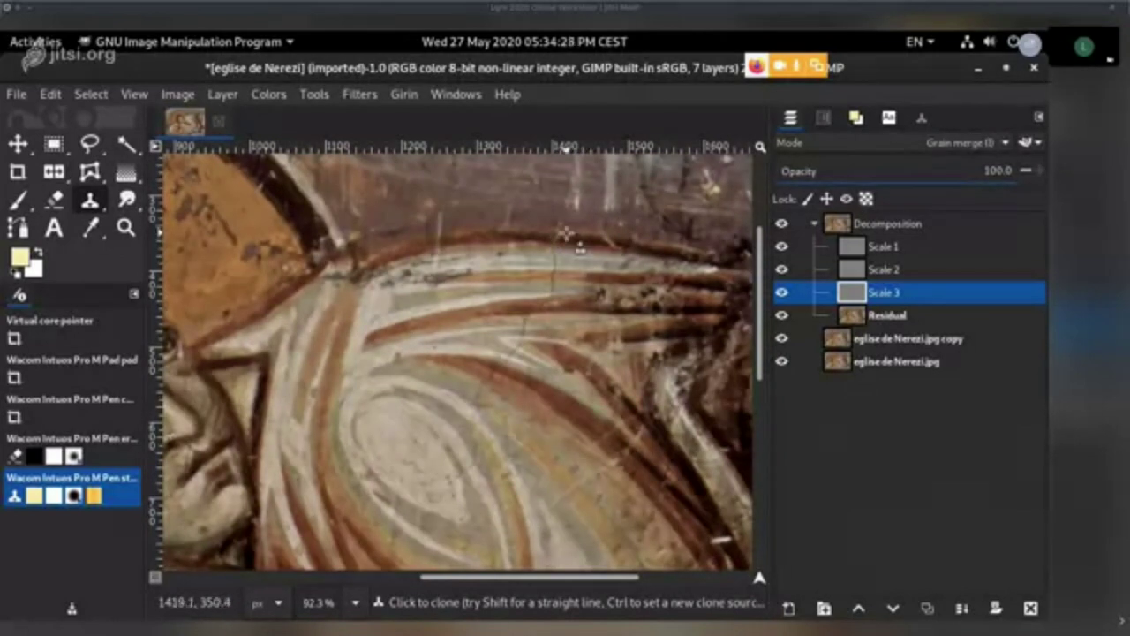
pyautogui.scroll(2, 572, 262)
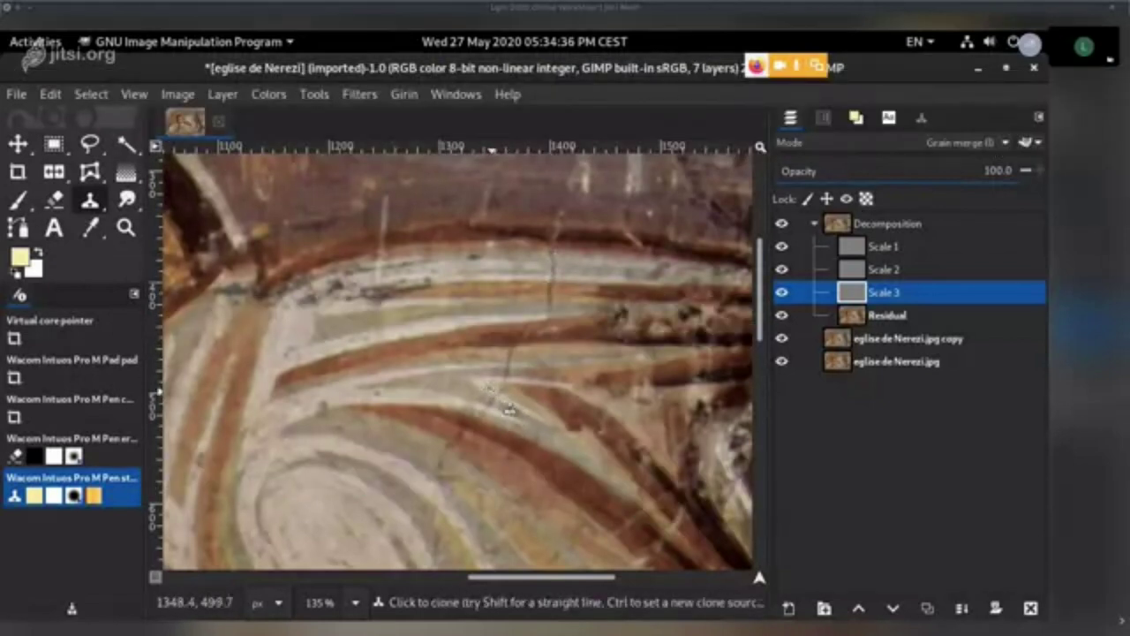
pyautogui.click(866, 332)
pyautogui.click(865, 318)
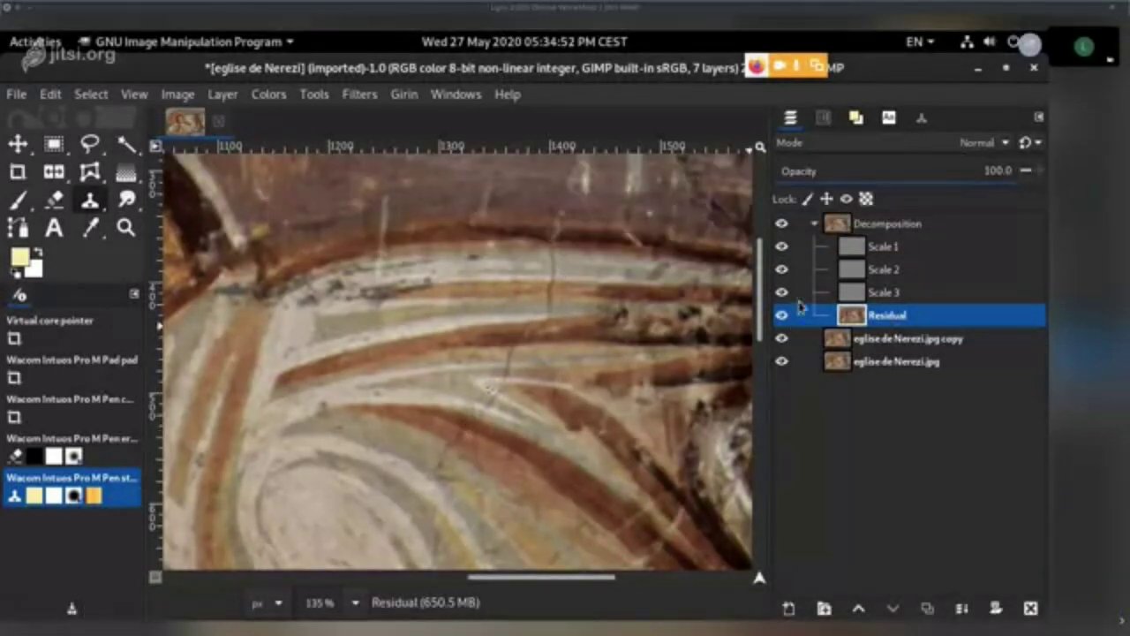
pyautogui.keyDown('shift'); pyautogui.click(781, 317); pyautogui.keyUp('shift')
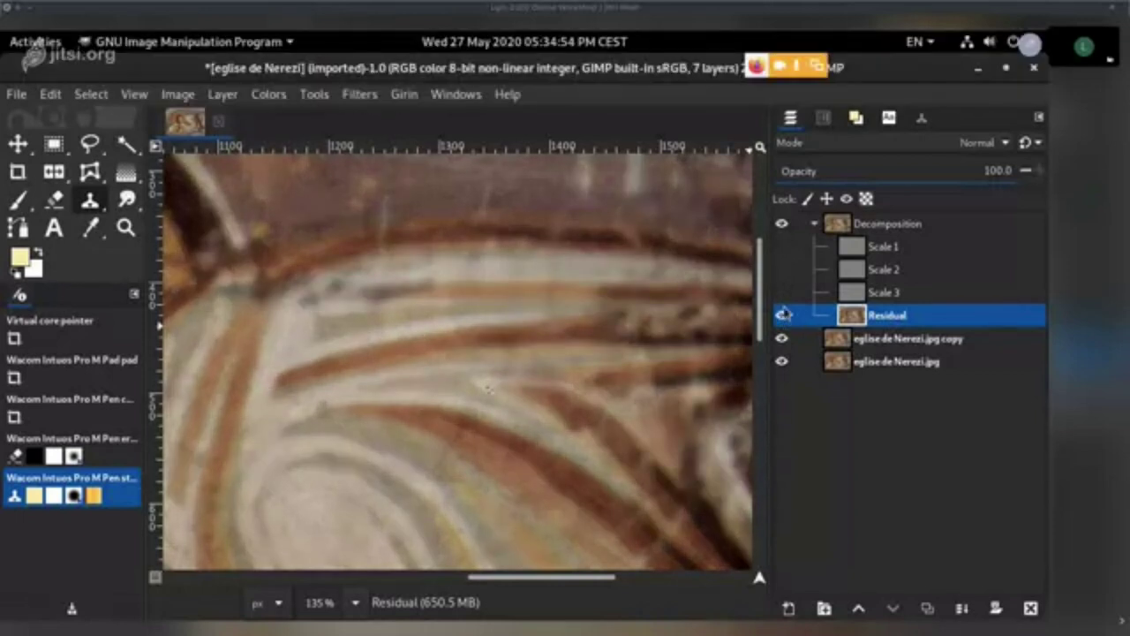
# - Sample clean paint beside the crack and clone it over the cracked upper folds of the shoulder drapery on Residual
pyautogui.moveTo(557, 386)
pyautogui.mouseDown()
pyautogui.moveTo(573, 380)
pyautogui.moveTo(586, 331)
pyautogui.mouseUp()
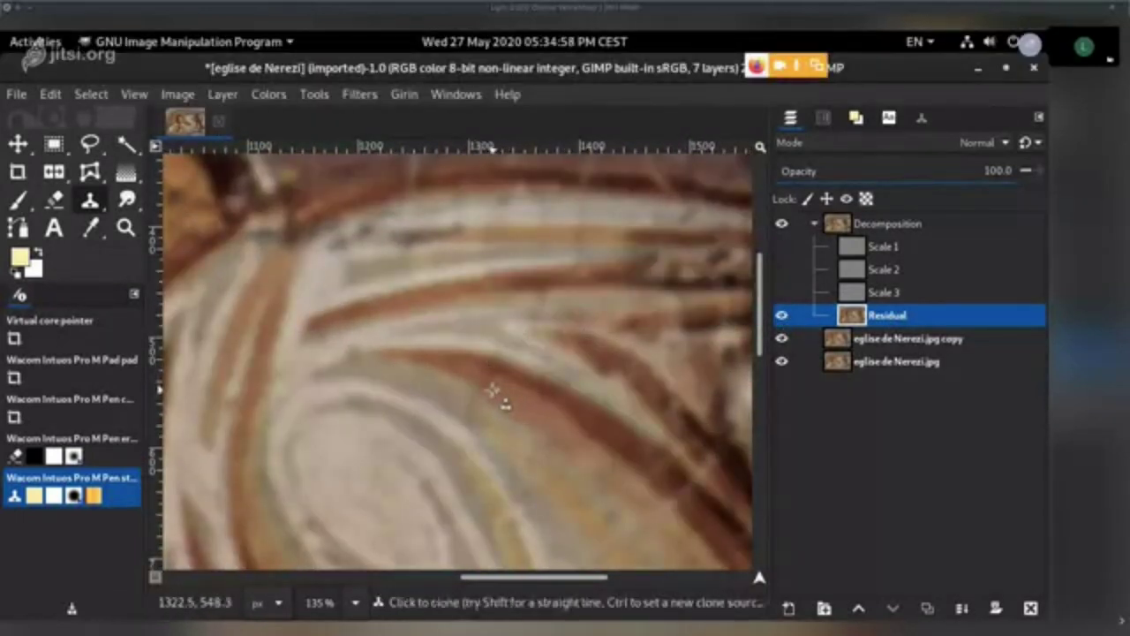
pyautogui.press('p')
pyautogui.press('c')
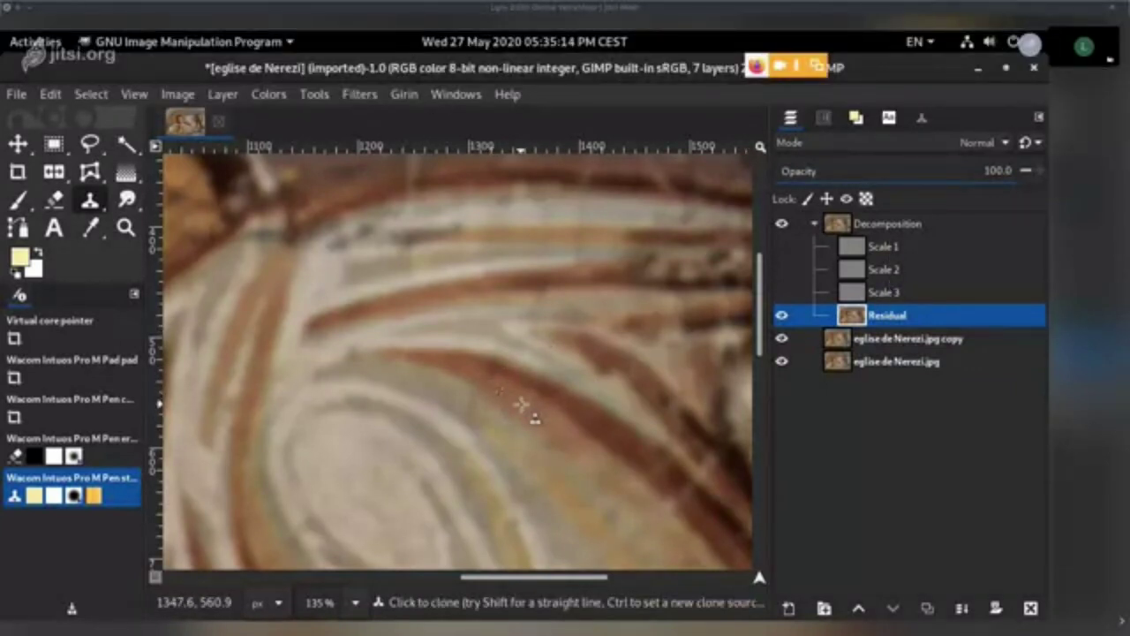
pyautogui.press('ctrl')
pyautogui.keyDown('ctrl'); pyautogui.click(550, 315); pyautogui.keyUp('ctrl')
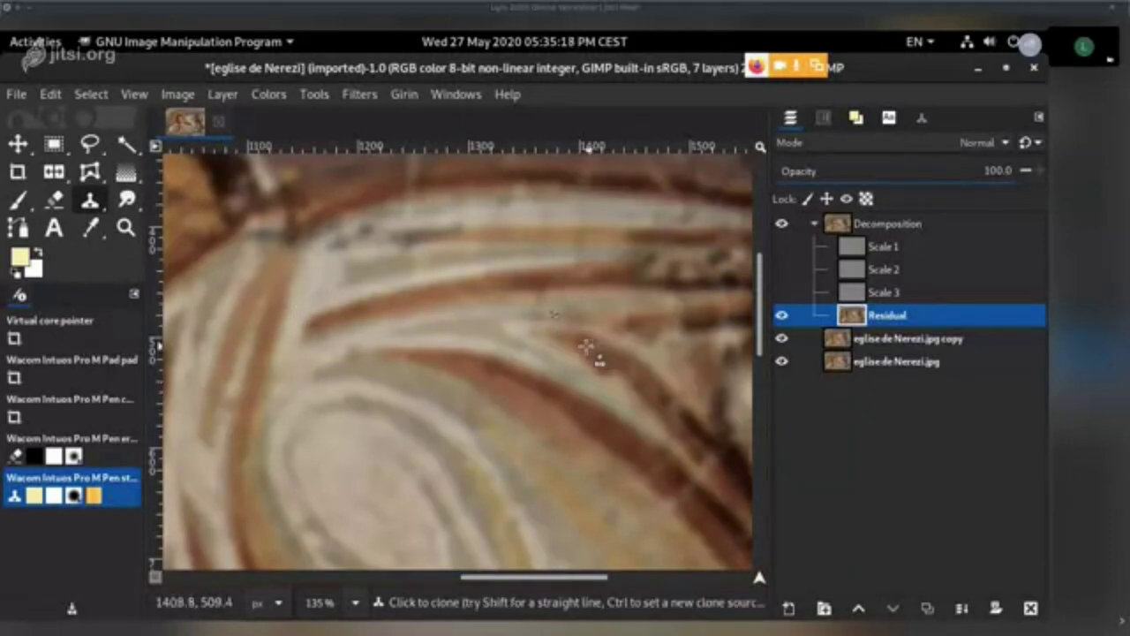
pyautogui.keyDown('ctrl'); pyautogui.click(522, 316); pyautogui.keyUp('ctrl')
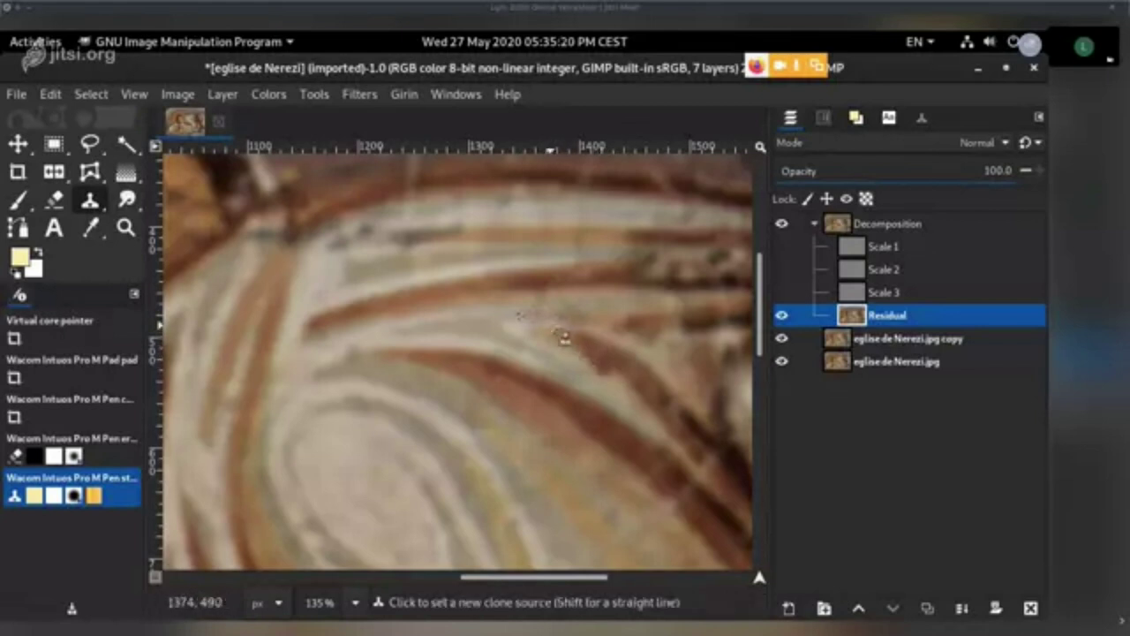
pyautogui.keyDown('ctrl'); pyautogui.scroll(3, 565, 336); pyautogui.keyUp('ctrl')
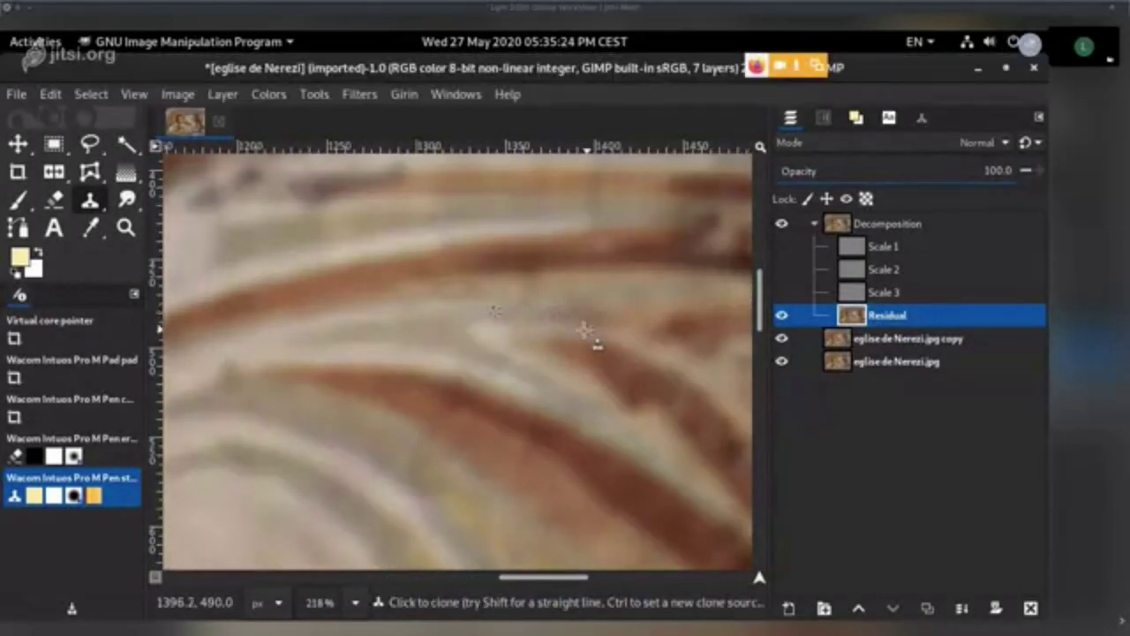
pyautogui.moveTo(538, 293); pyautogui.dragTo(524, 308)
pyautogui.keyDown('ctrl'); pyautogui.scroll(-2, 539, 320); pyautogui.keyUp('ctrl')
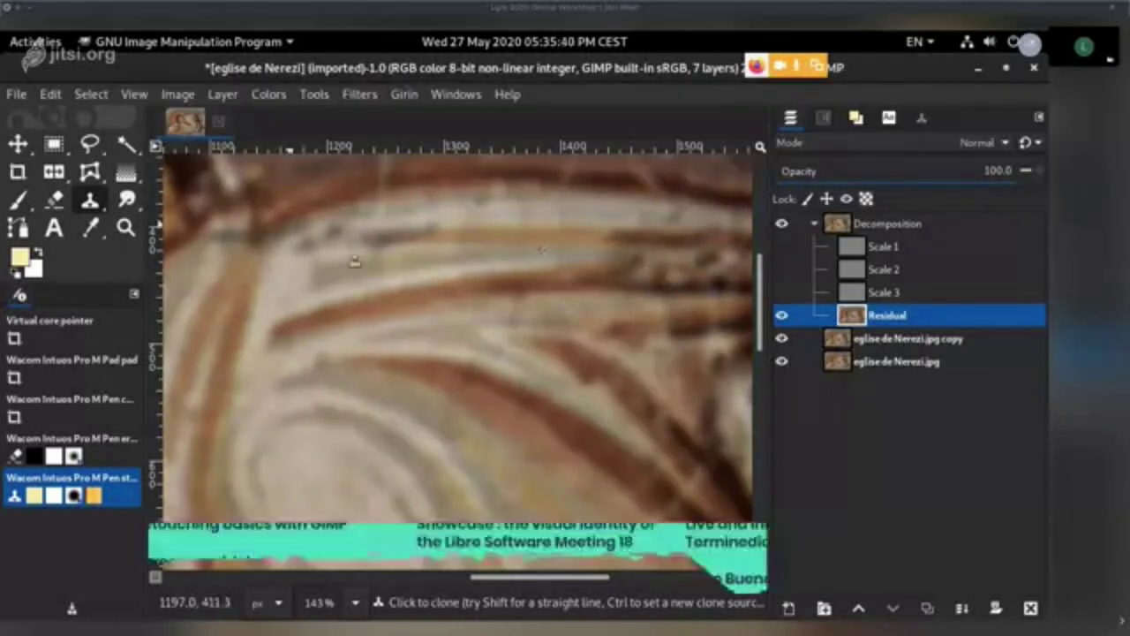
# - Save the image as eglise de Nerezi.xcf in the LGM2020 workshop folder
pyautogui.click(16, 94)
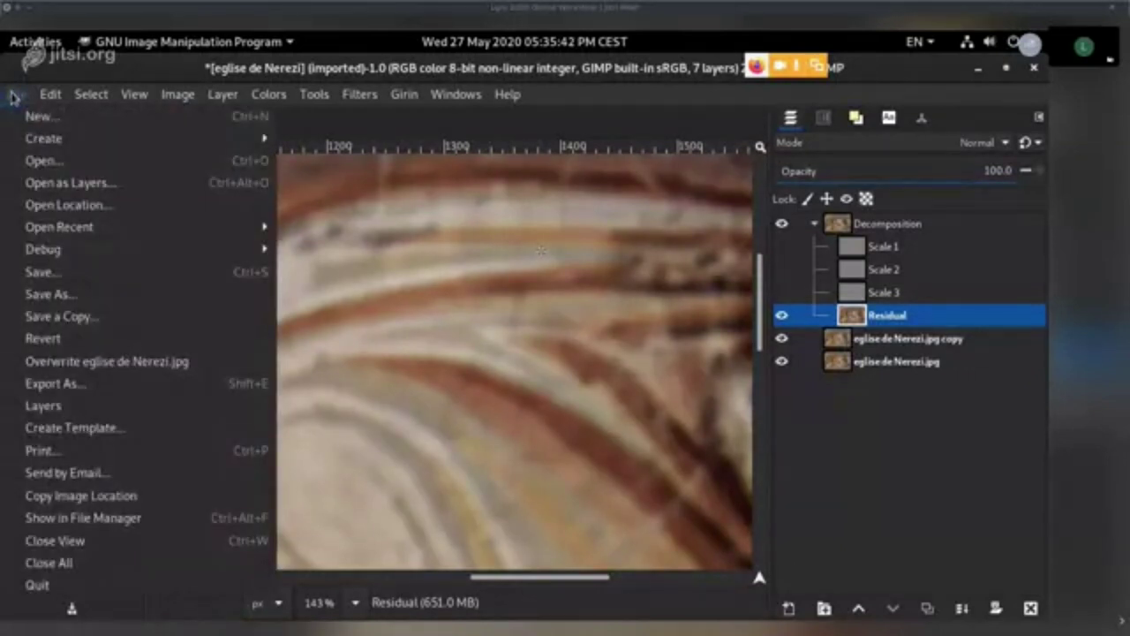
pyautogui.click(76, 273)
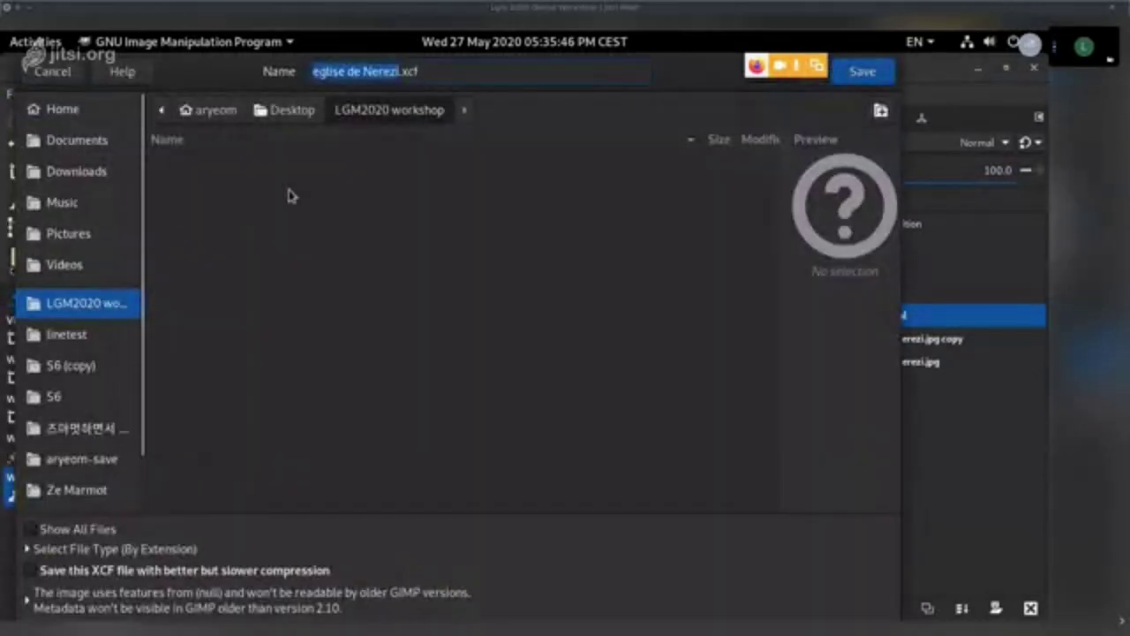
pyautogui.click(894, 73)
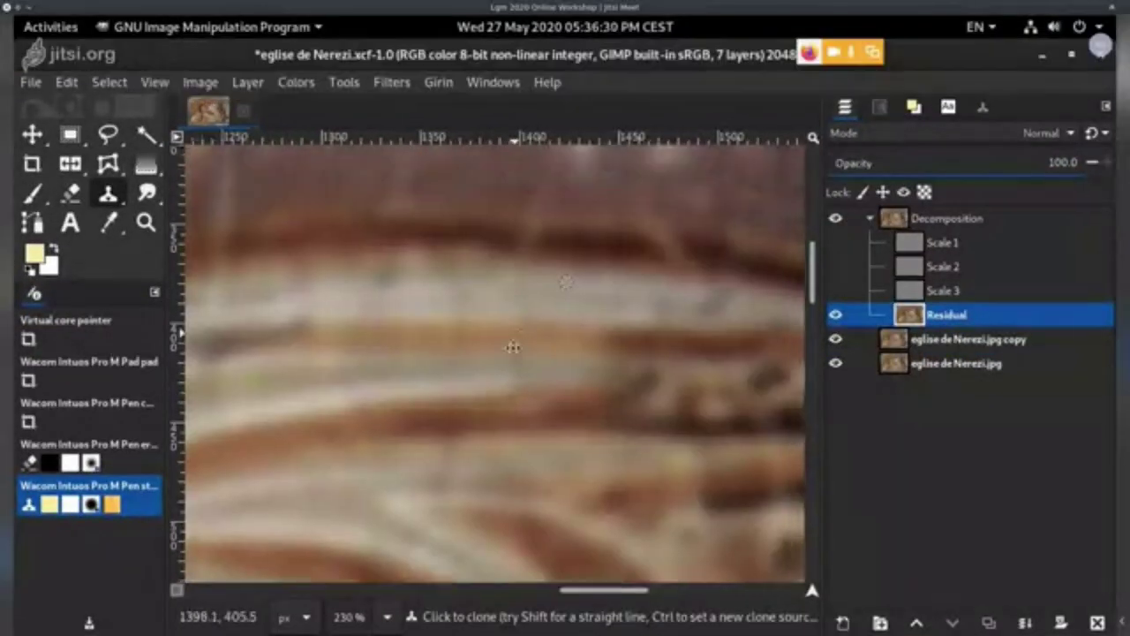
# - Set the Clone tool's brush size to 101 for retouching the shoulder drapery
pyautogui.moveTo(515, 345); pyautogui.dragTo(553, 443)
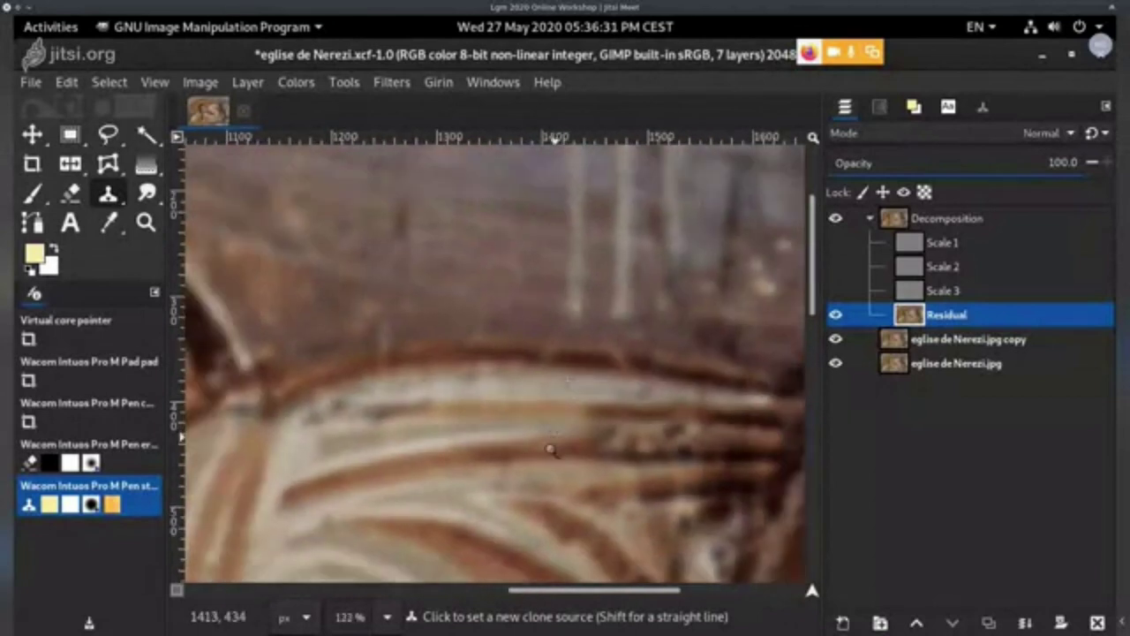
pyautogui.scroll(-2, 551, 452)
pyautogui.scroll(1, 558, 450)
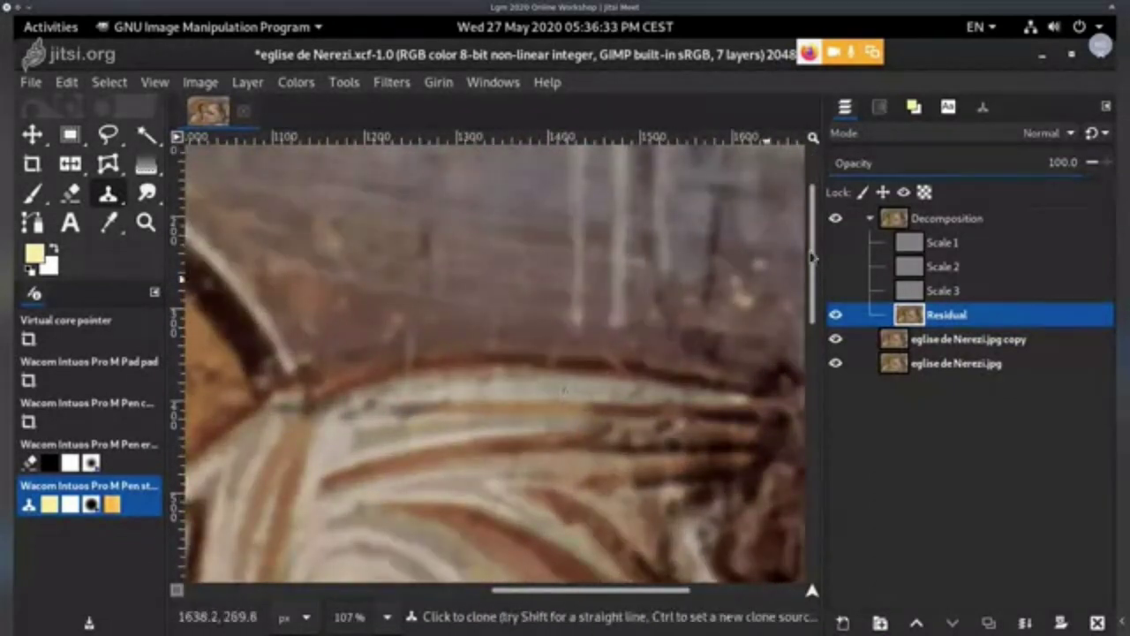
pyautogui.click(983, 106)
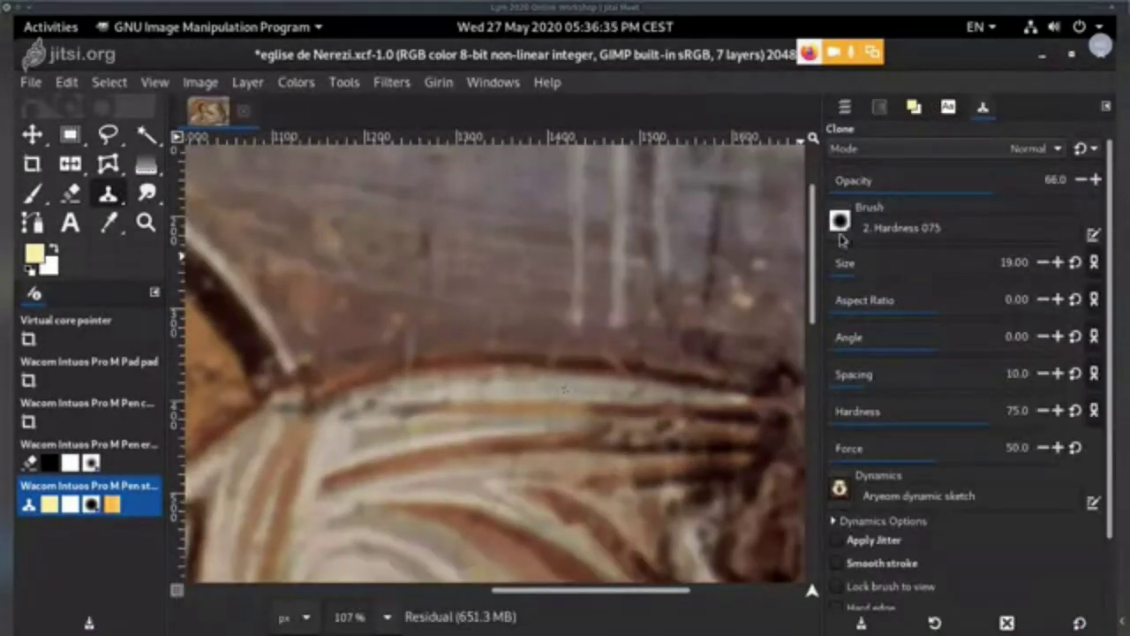
pyautogui.moveTo(856, 253); pyautogui.dragTo(867, 250)
pyautogui.moveTo(598, 390); pyautogui.dragTo(633, 277)
pyautogui.moveTo(570, 353); pyautogui.dragTo(572, 318)
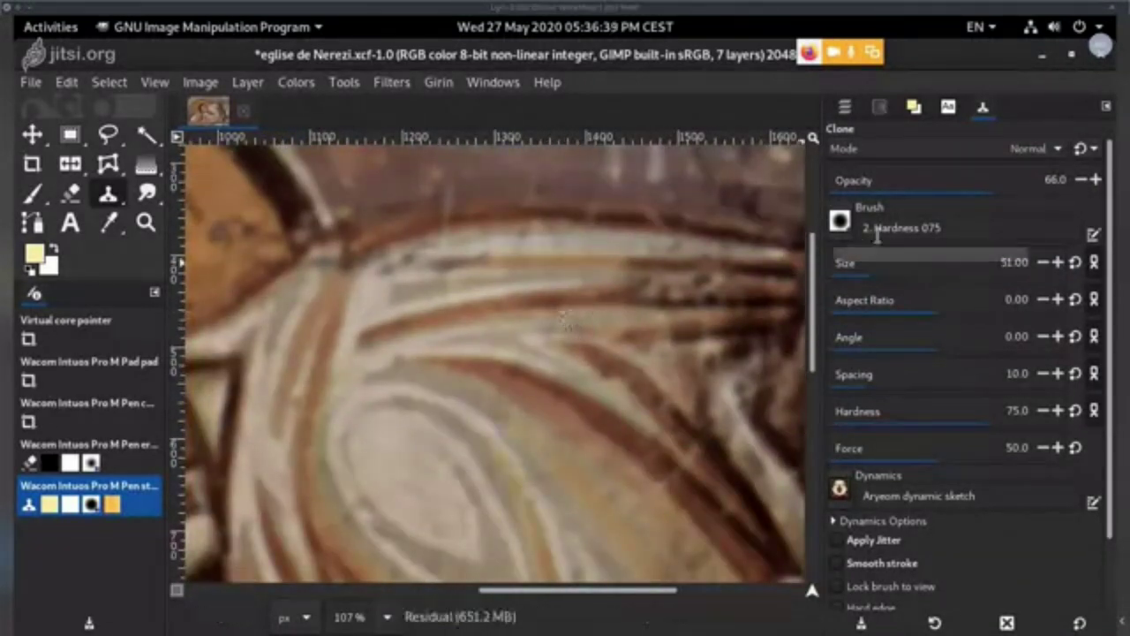
pyautogui.moveTo(873, 256); pyautogui.dragTo(892, 255)
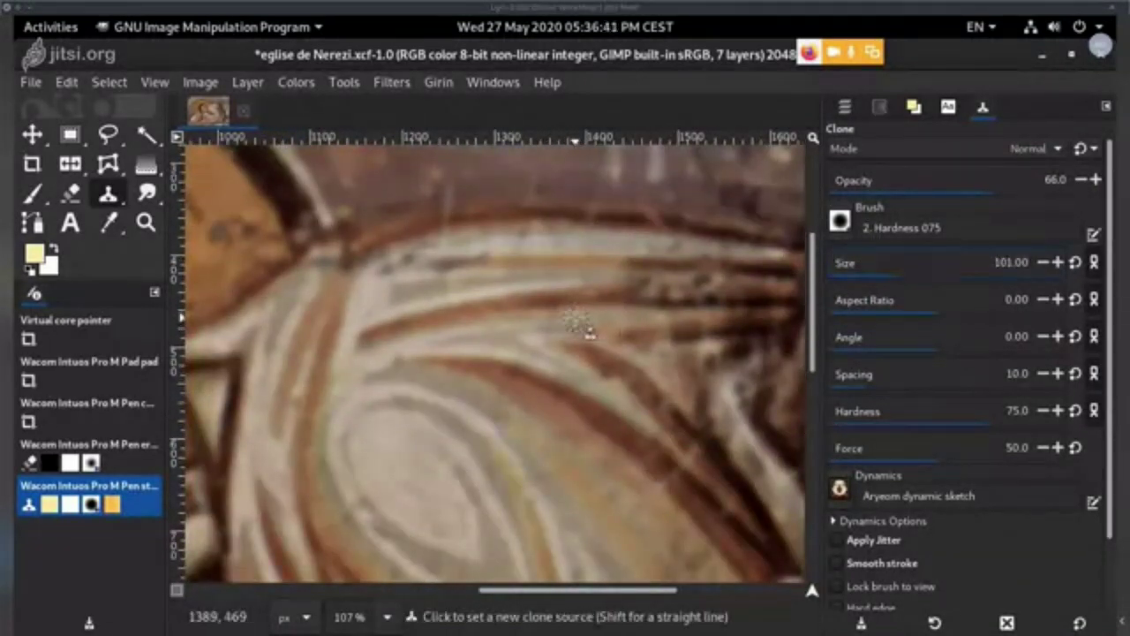
# - Clone from several new source points down the crack through the middle drapery folds on Residual
pyautogui.keyDown('ctrl'); pyautogui.click(575, 318); pyautogui.keyUp('ctrl')
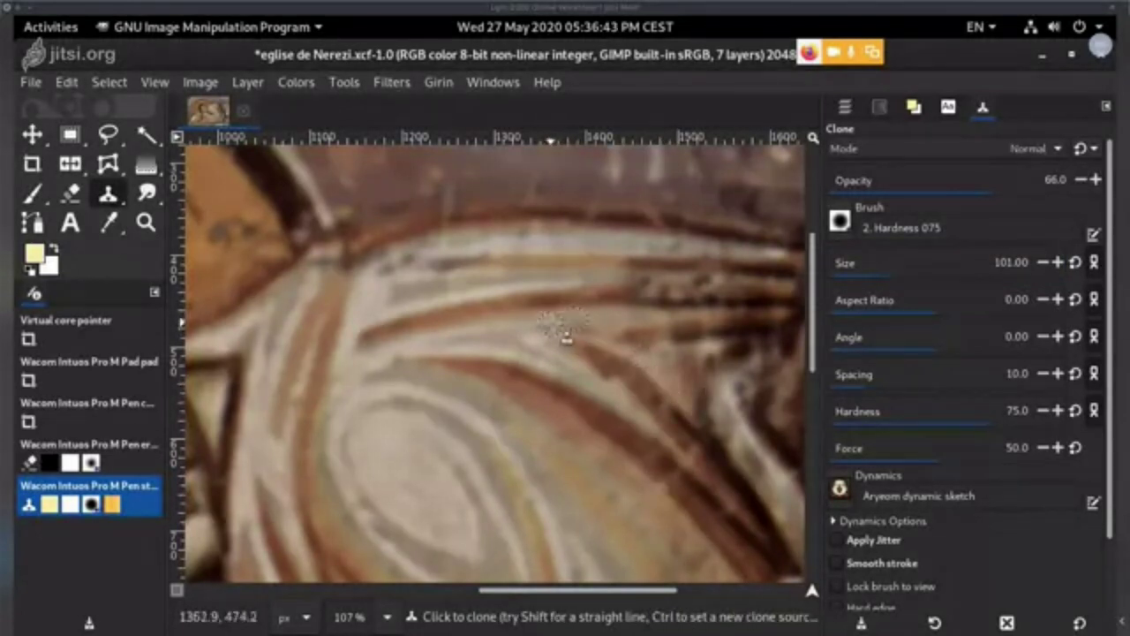
pyautogui.press('ctrl')
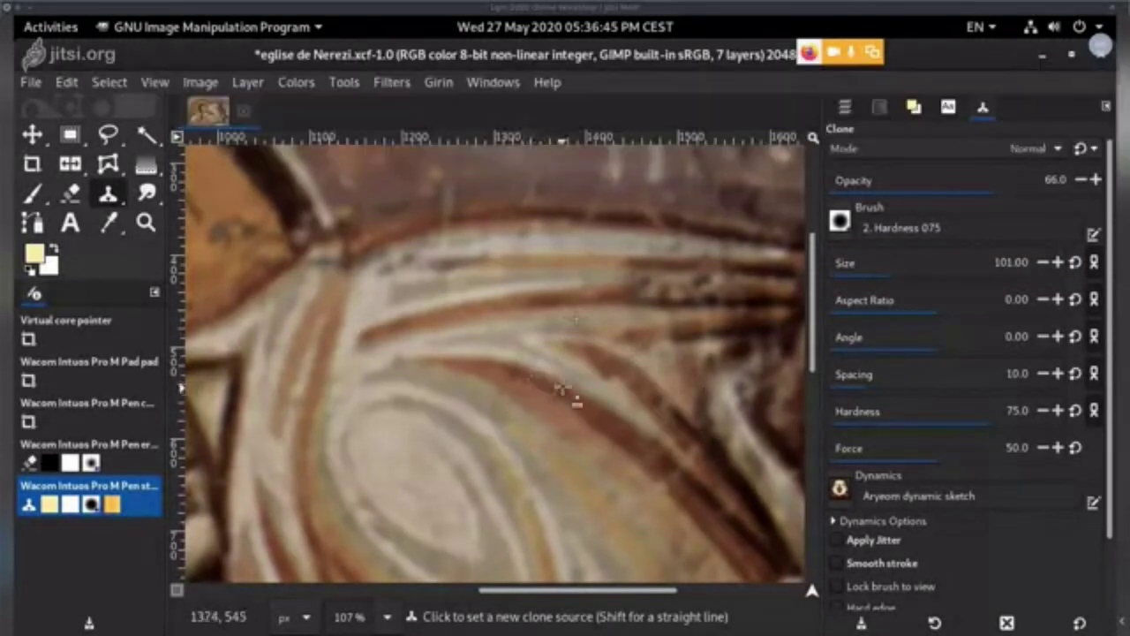
pyautogui.keyDown('ctrl'); pyautogui.click(548, 361); pyautogui.keyUp('ctrl')
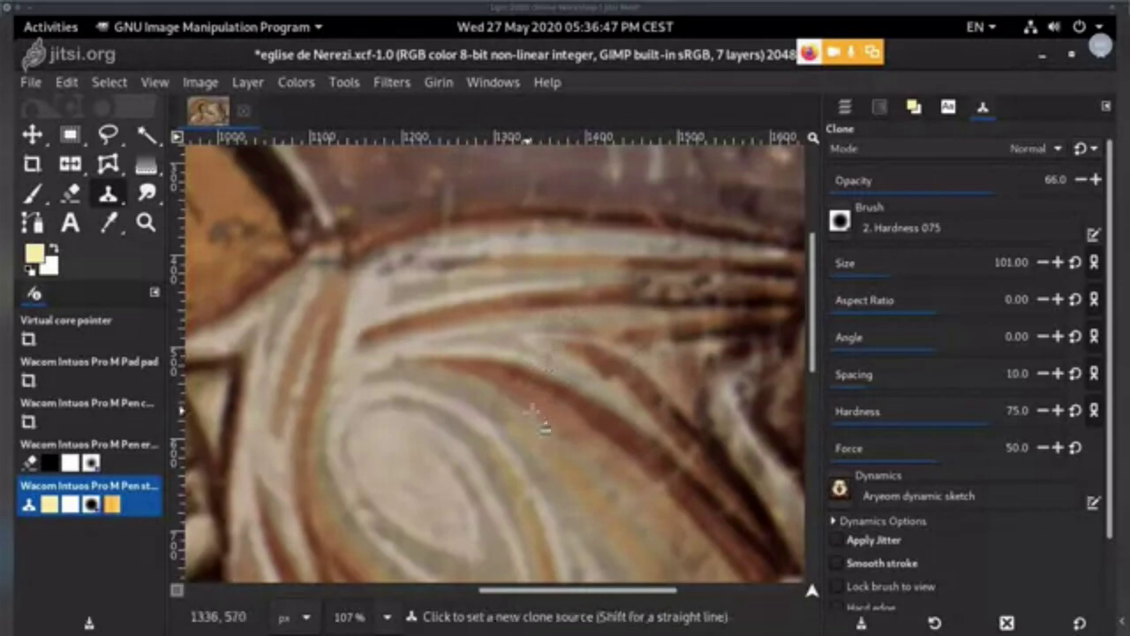
pyautogui.keyDown('ctrl'); pyautogui.click(523, 393); pyautogui.keyUp('ctrl')
pyautogui.moveTo(597, 421)
pyautogui.mouseDown()
pyautogui.moveTo(645, 350)
pyautogui.moveTo(678, 330)
pyautogui.mouseUp()
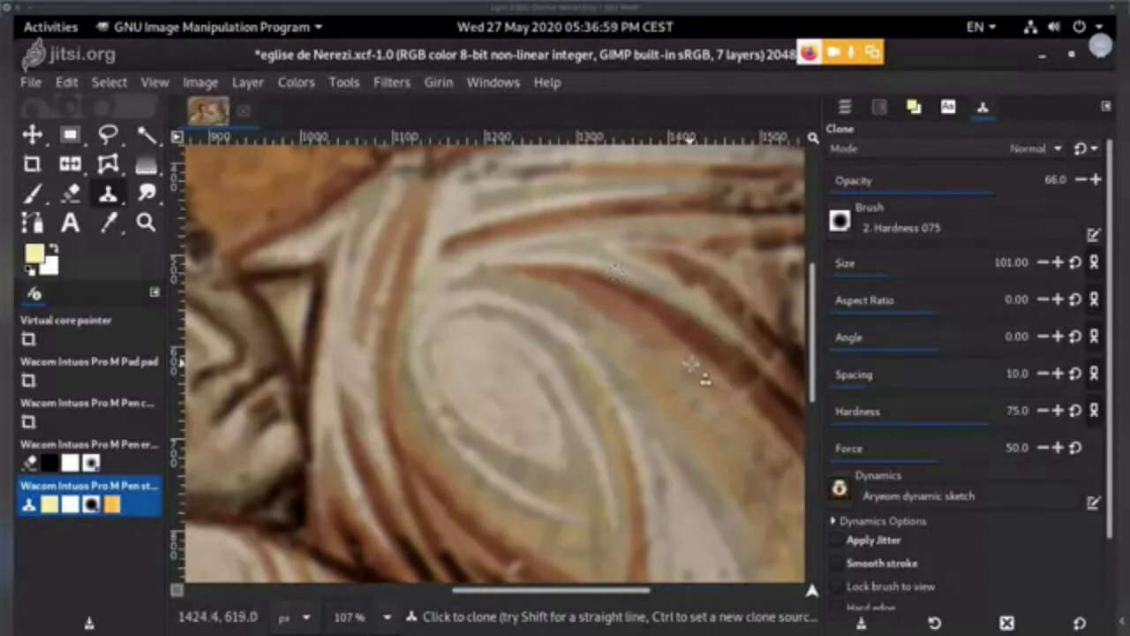
# - Show only Scale 3 in the Decomposition group and select it, with the drapery crack in close view
pyautogui.click(845, 107)
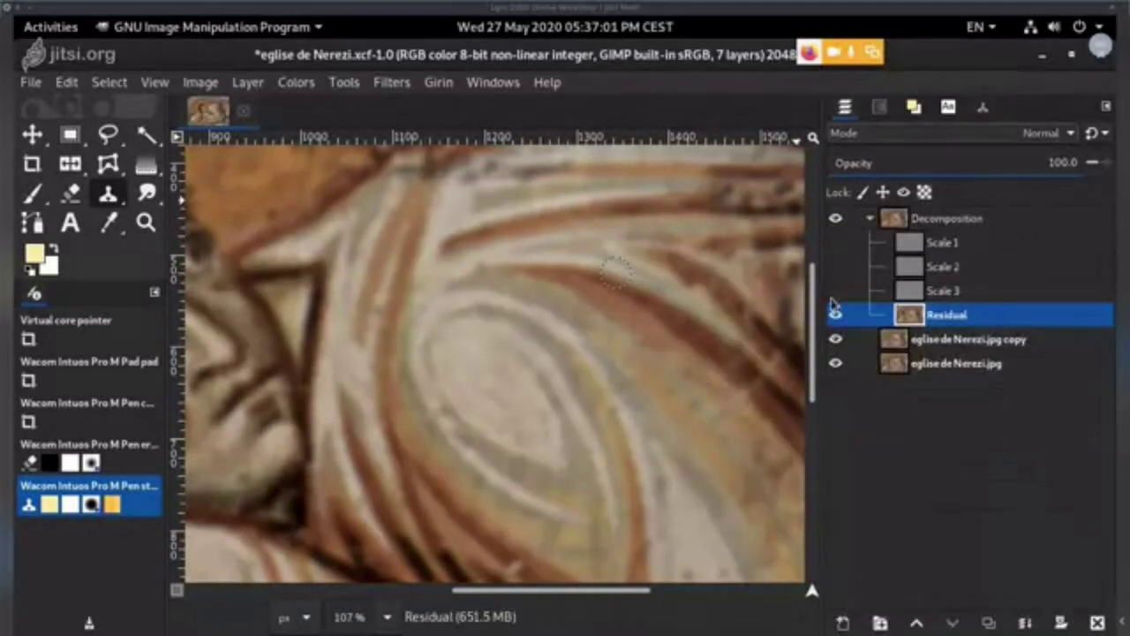
pyautogui.click(836, 314)
pyautogui.moveTo(642, 305); pyautogui.dragTo(575, 403)
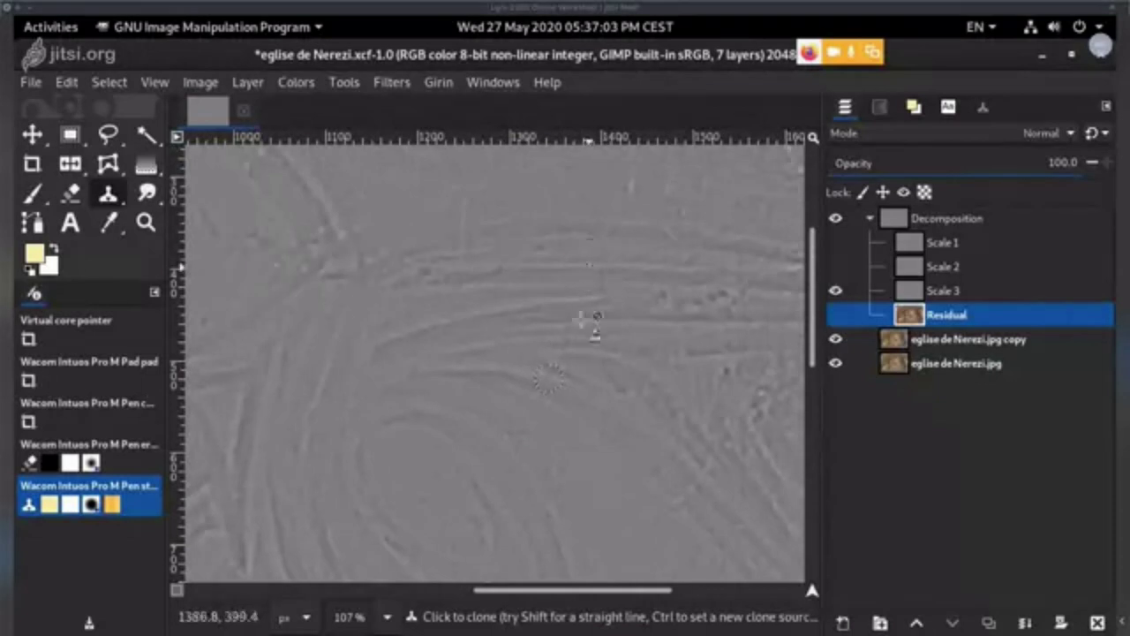
pyautogui.moveTo(588, 323); pyautogui.dragTo(622, 283)
pyautogui.click(588, 325)
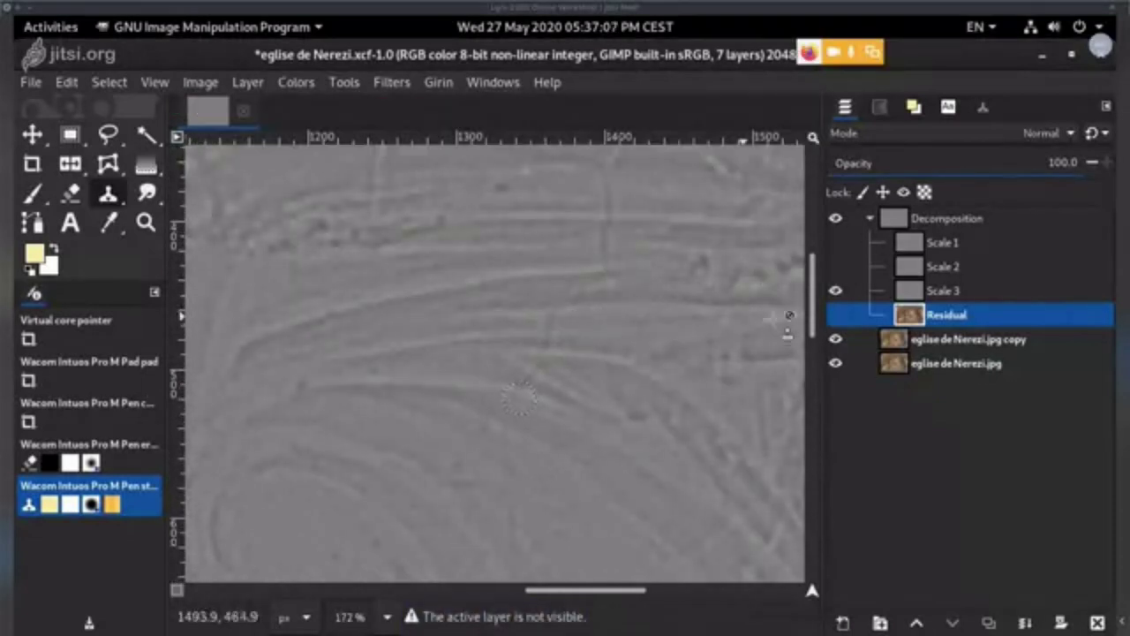
pyautogui.click(875, 291)
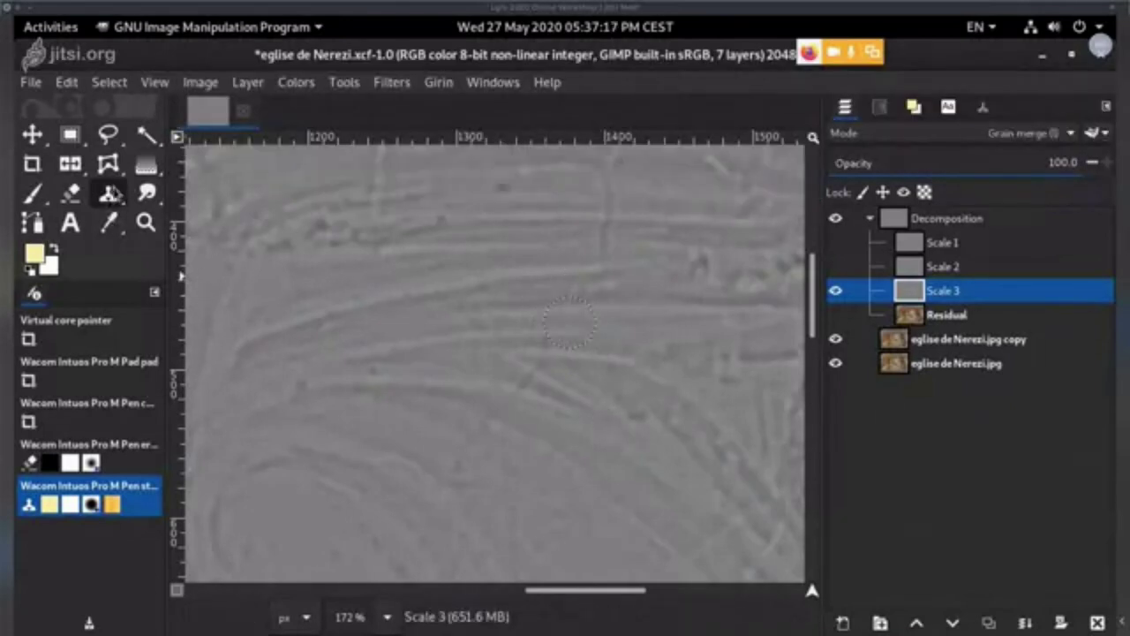
# - Choose None as the Clone tool's alignment and clone clean texture over the crack between the drapery folds on Scale 3
pyautogui.doubleClick(113, 194)
pyautogui.moveTo(1112, 297); pyautogui.dragTo(1113, 368)
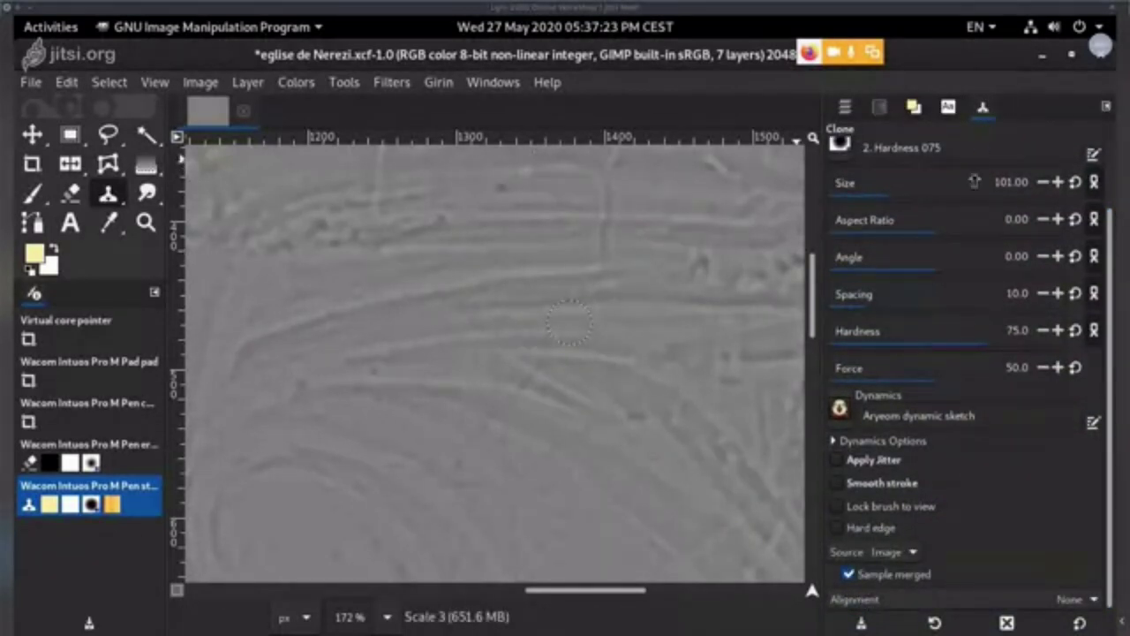
pyautogui.click(872, 603)
pyautogui.click(872, 604)
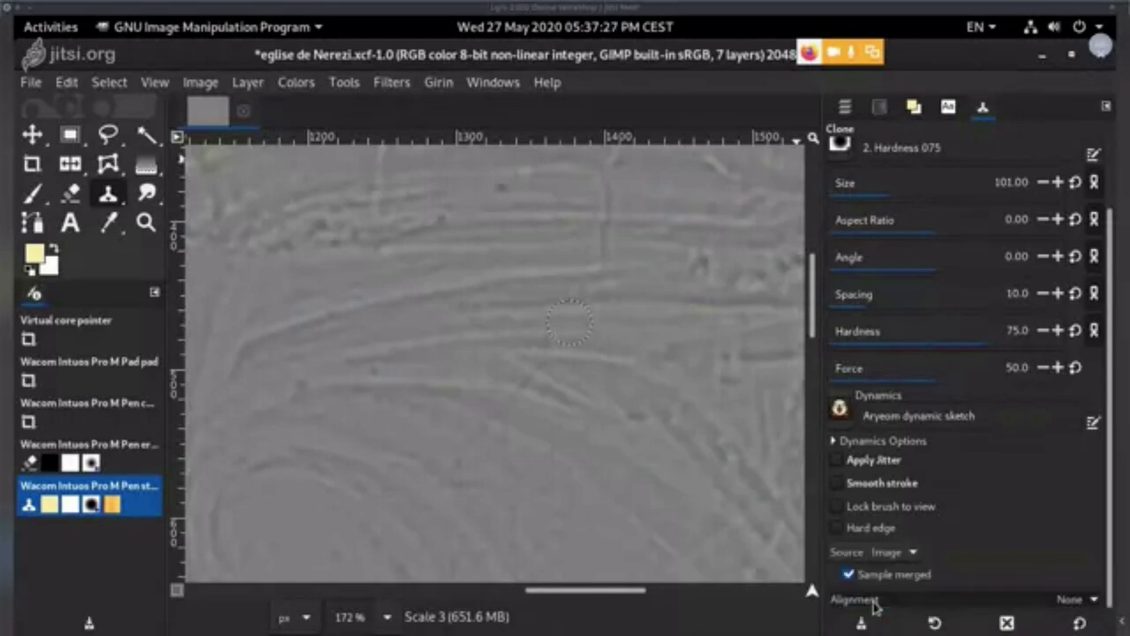
pyautogui.click(936, 604)
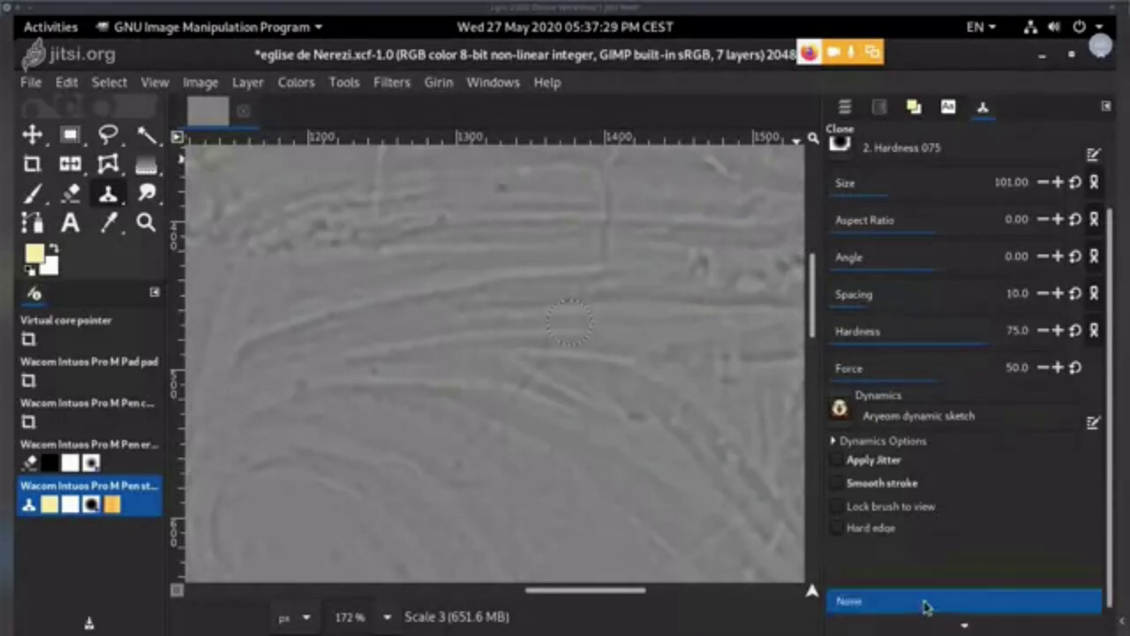
pyautogui.click(924, 606)
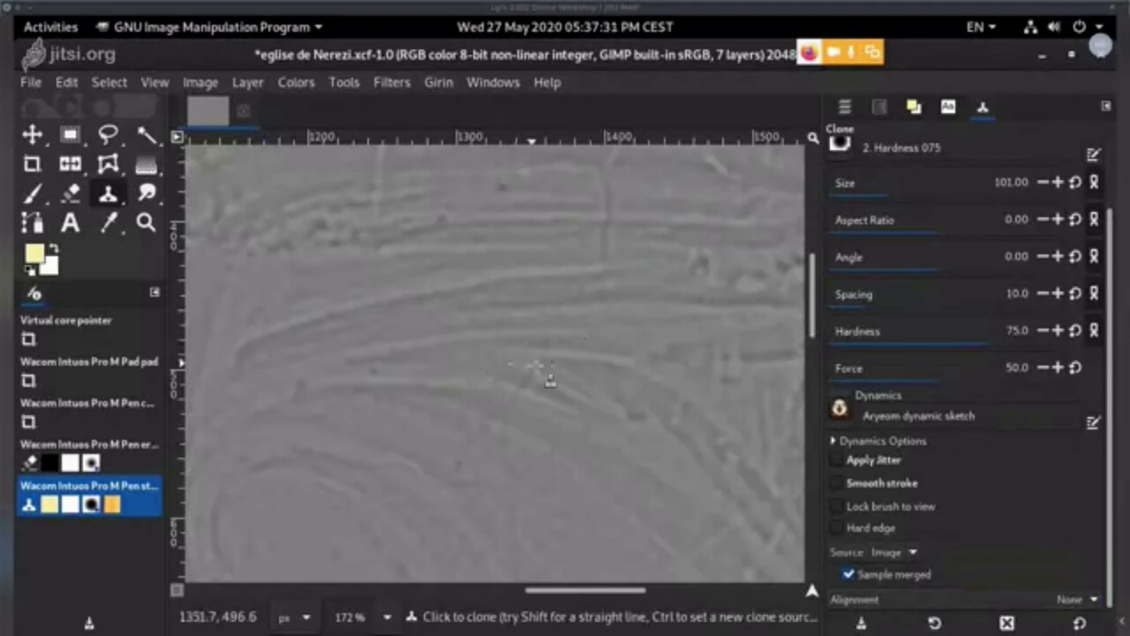
pyautogui.keyDown('ctrl'); pyautogui.click(608, 382); pyautogui.keyUp('ctrl')
pyautogui.keyDown('ctrl'); pyautogui.click(610, 380); pyautogui.keyUp('ctrl')
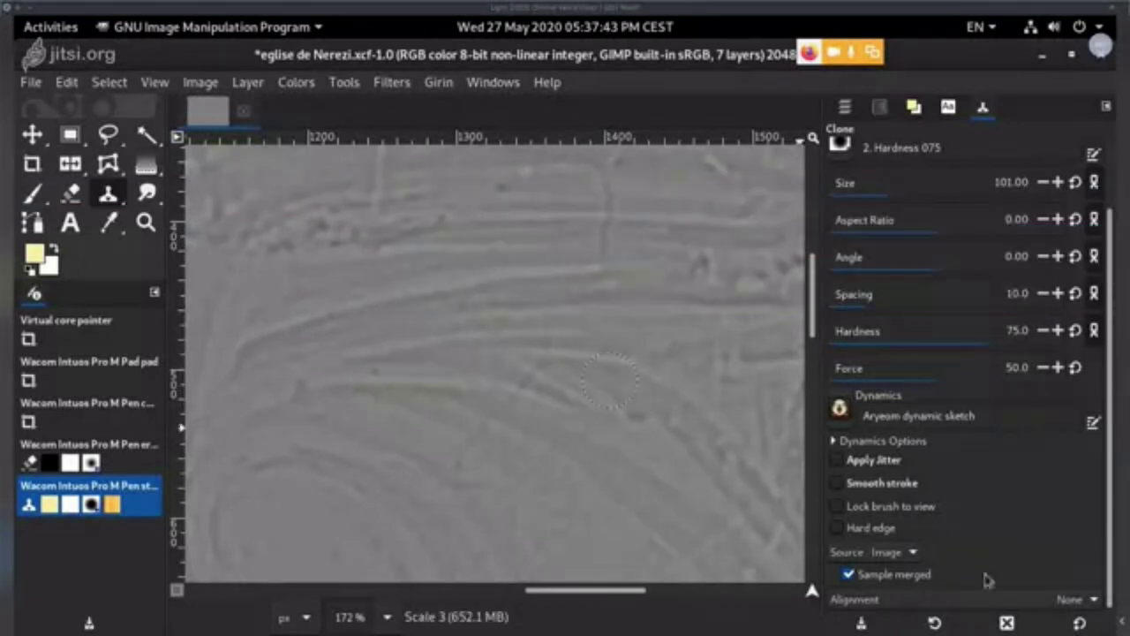
# - Set the Clone tool's alignment to Aligned
pyautogui.click(1008, 599)
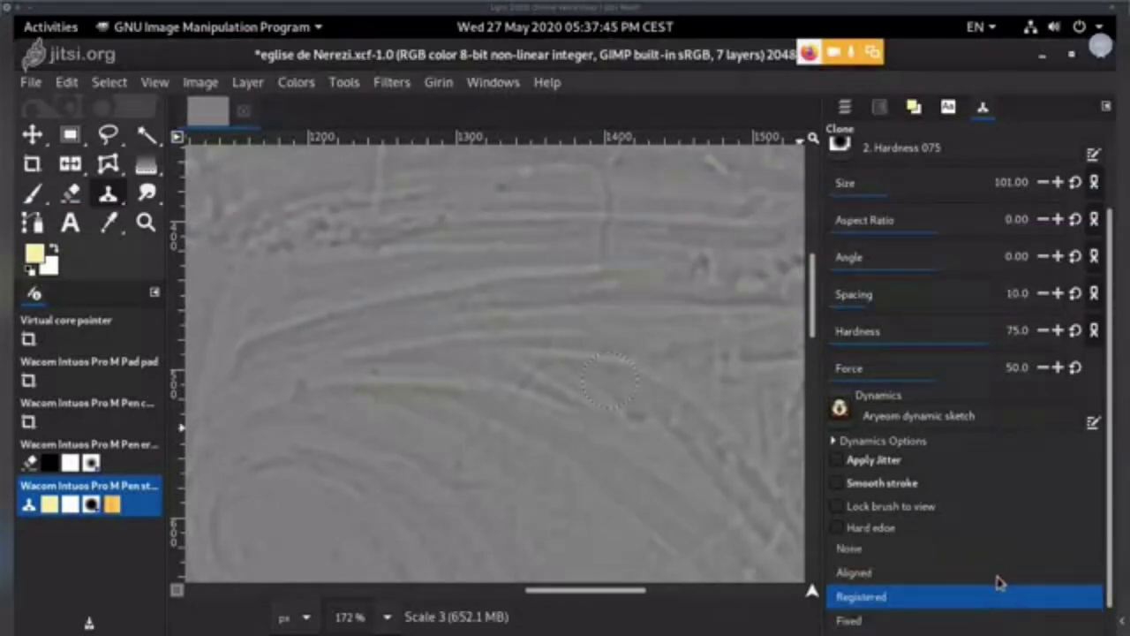
pyautogui.click(899, 576)
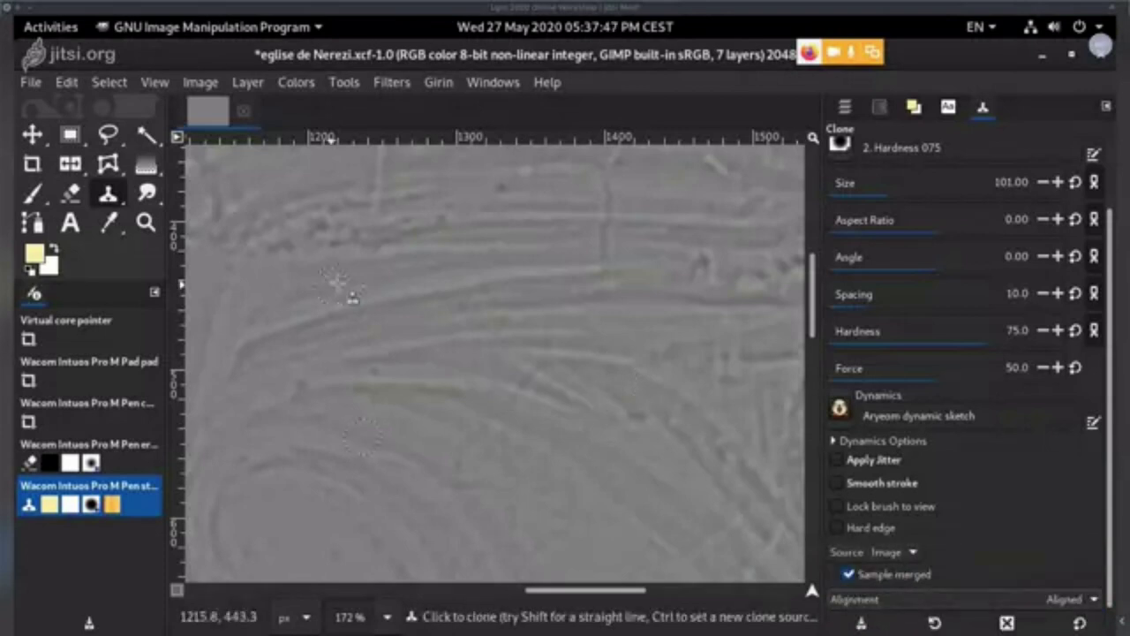
# - Sample a clone source on the drapery folds of Scale 3 and set the Clone tool's alignment to None
pyautogui.keyDown('ctrl'); pyautogui.click(355, 293); pyautogui.keyUp('ctrl')
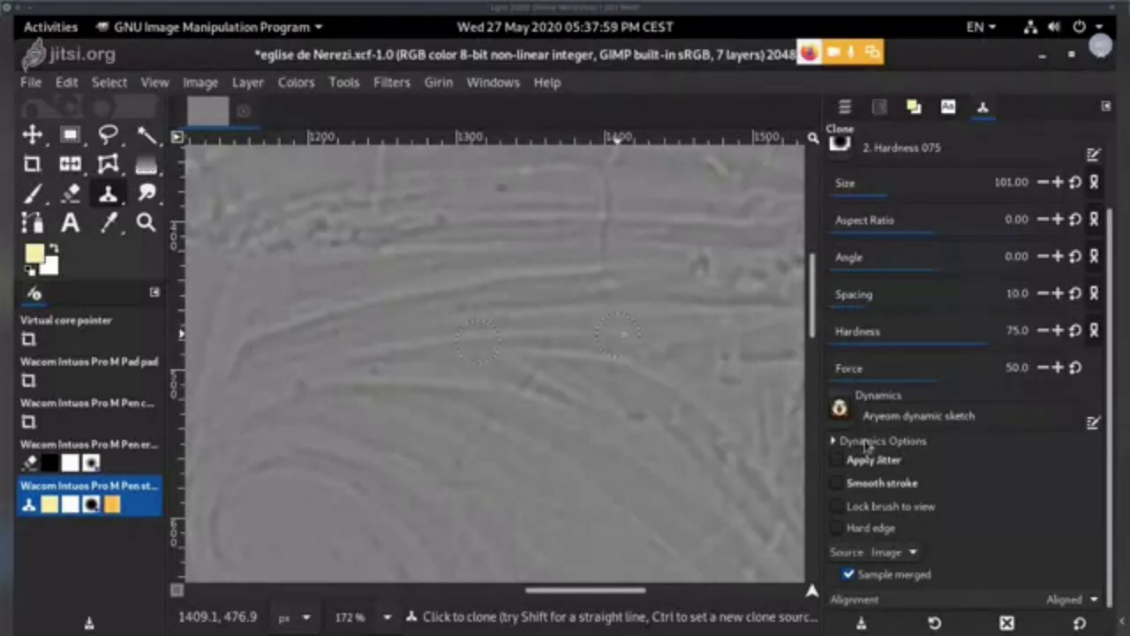
pyautogui.click(971, 599)
pyautogui.click(948, 585)
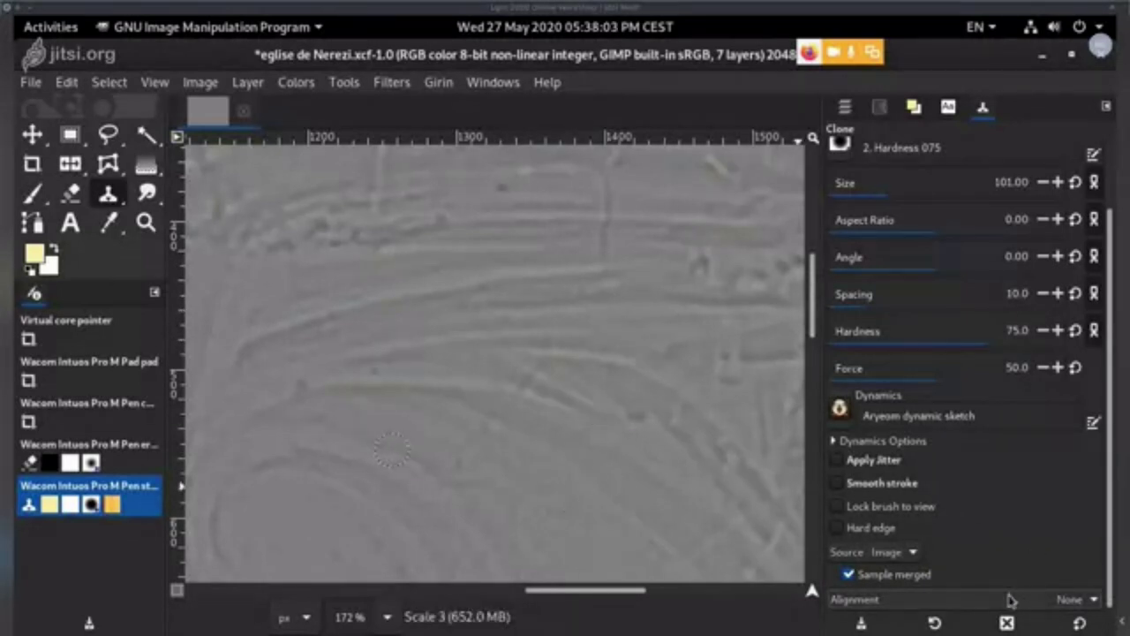
pyautogui.click(851, 108)
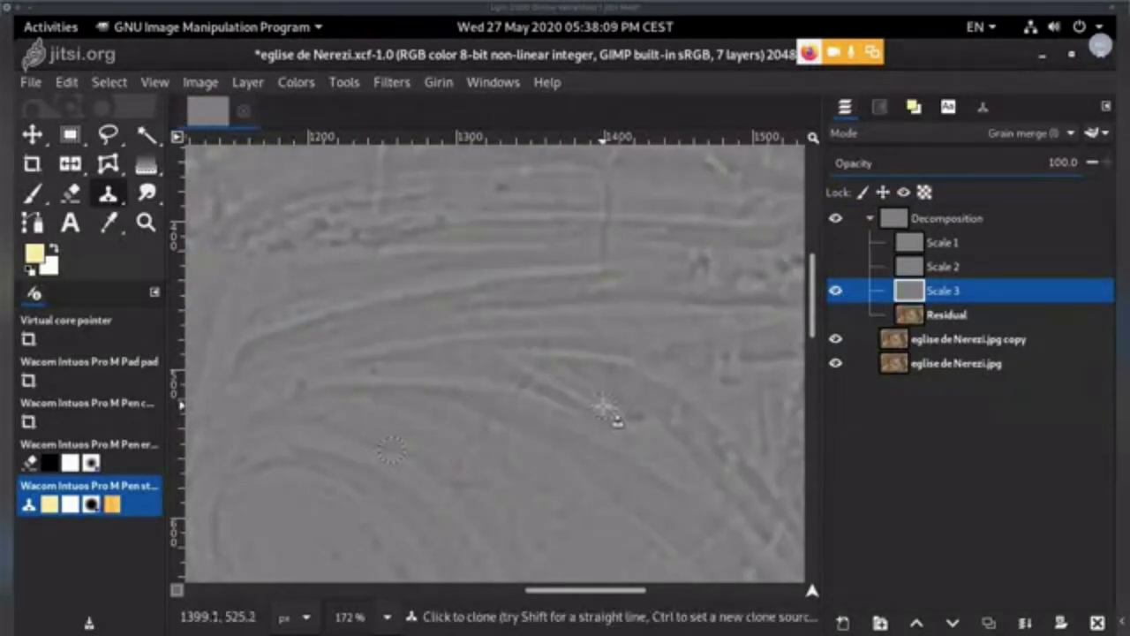
# - Clone clean texture from two source points over the crack where the thin light folds converge on Scale 3
pyautogui.keyDown('ctrl'); pyautogui.click(571, 344); pyautogui.keyUp('ctrl')
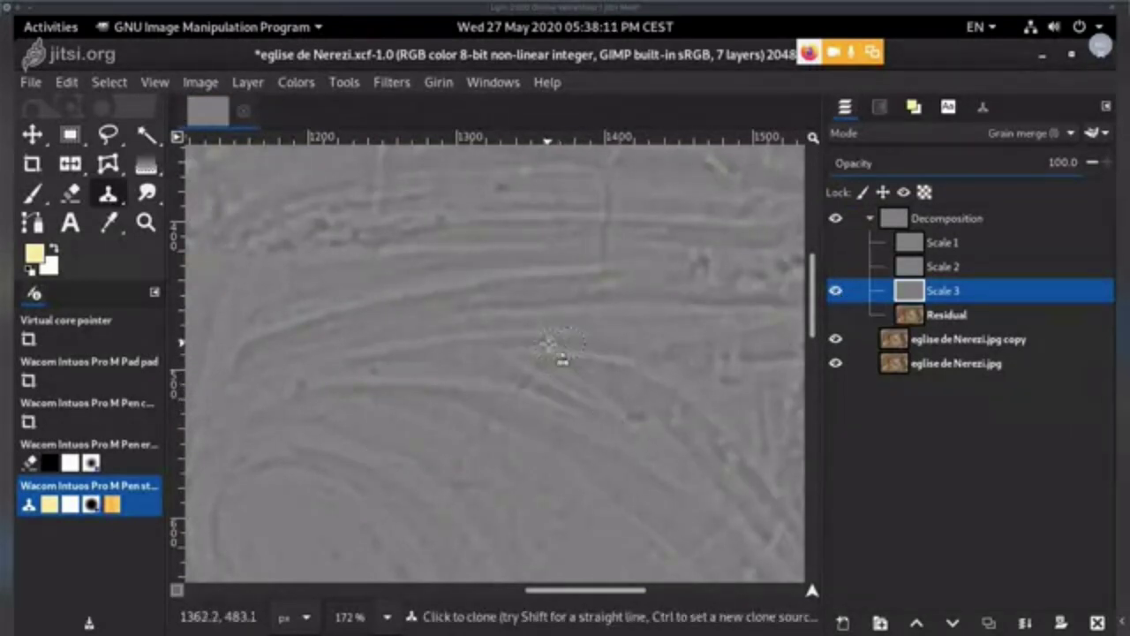
pyautogui.scroll(3, 611, 379)
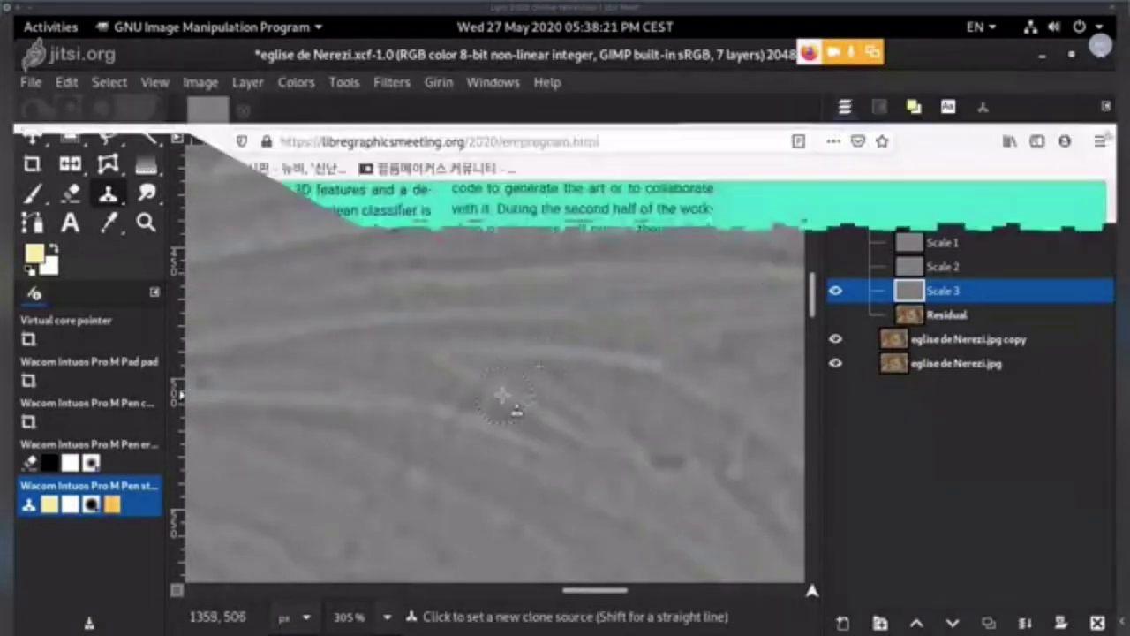
pyautogui.moveTo(487, 390)
pyautogui.mouseDown()
pyautogui.moveTo(544, 491)
pyautogui.moveTo(494, 409)
pyautogui.mouseUp()
pyautogui.keyDown('ctrl'); pyautogui.click(457, 374); pyautogui.keyUp('ctrl')
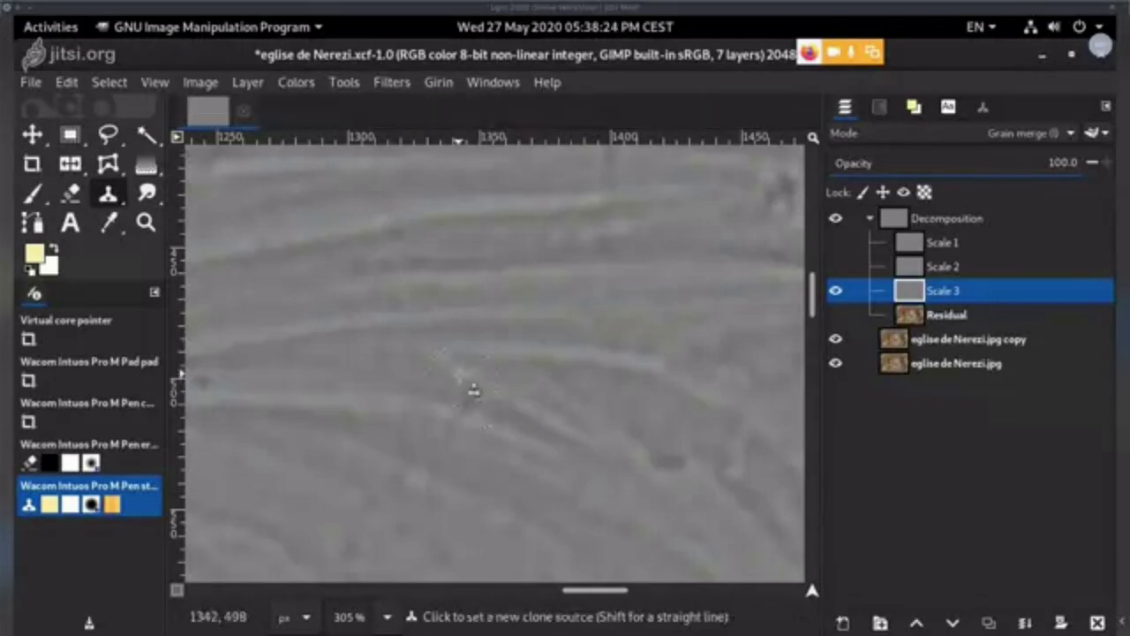
# - Set the Clone tool's opacity to 77 and clone over the crack remnants beside the converging folds on Scale 3
pyautogui.click(984, 108)
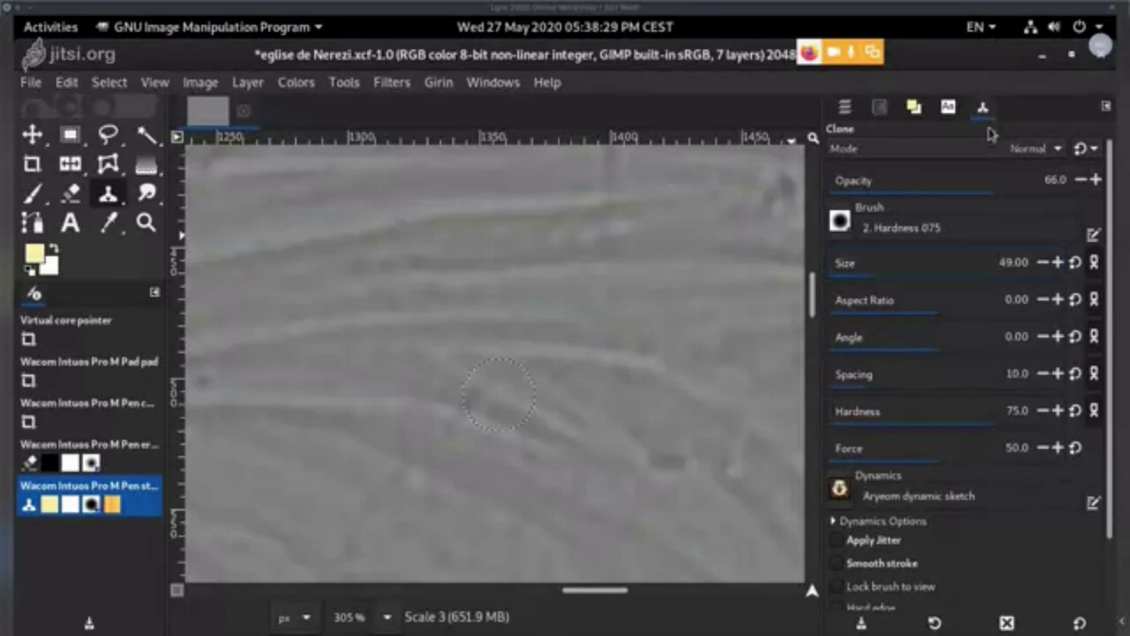
pyautogui.click(1014, 173)
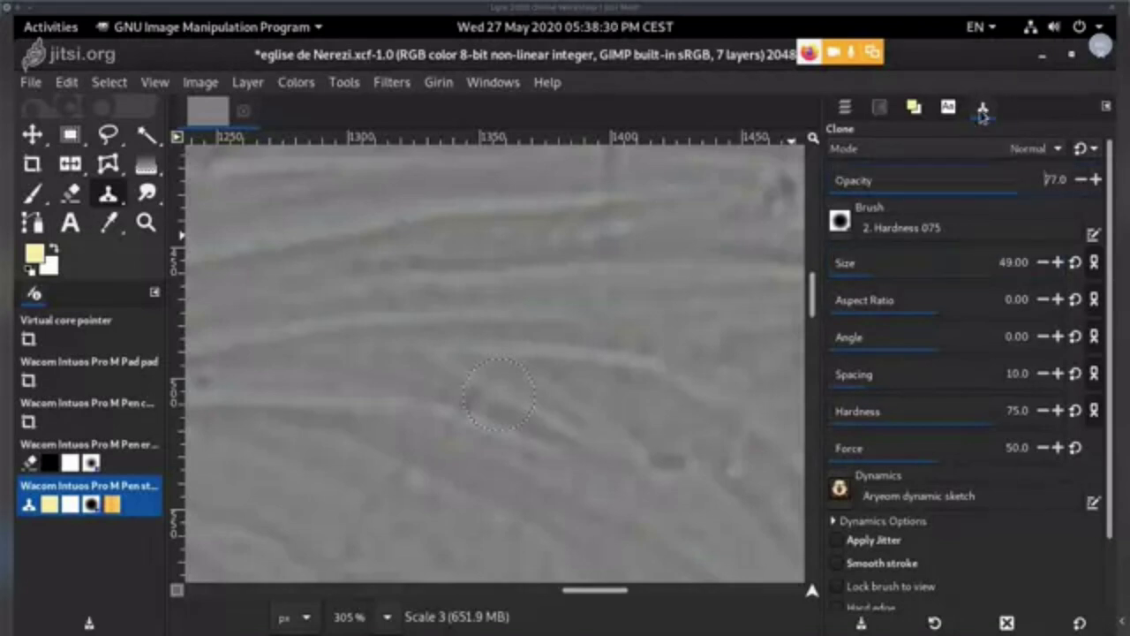
pyautogui.click(853, 107)
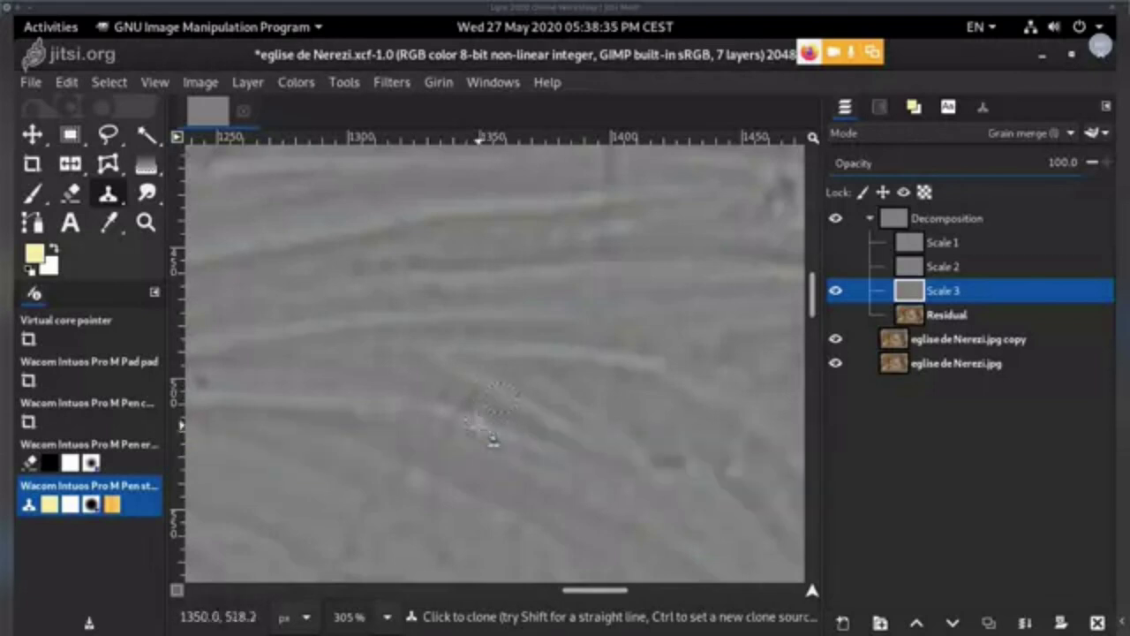
pyautogui.keyDown('ctrl'); pyautogui.click(488, 410); pyautogui.keyUp('ctrl')
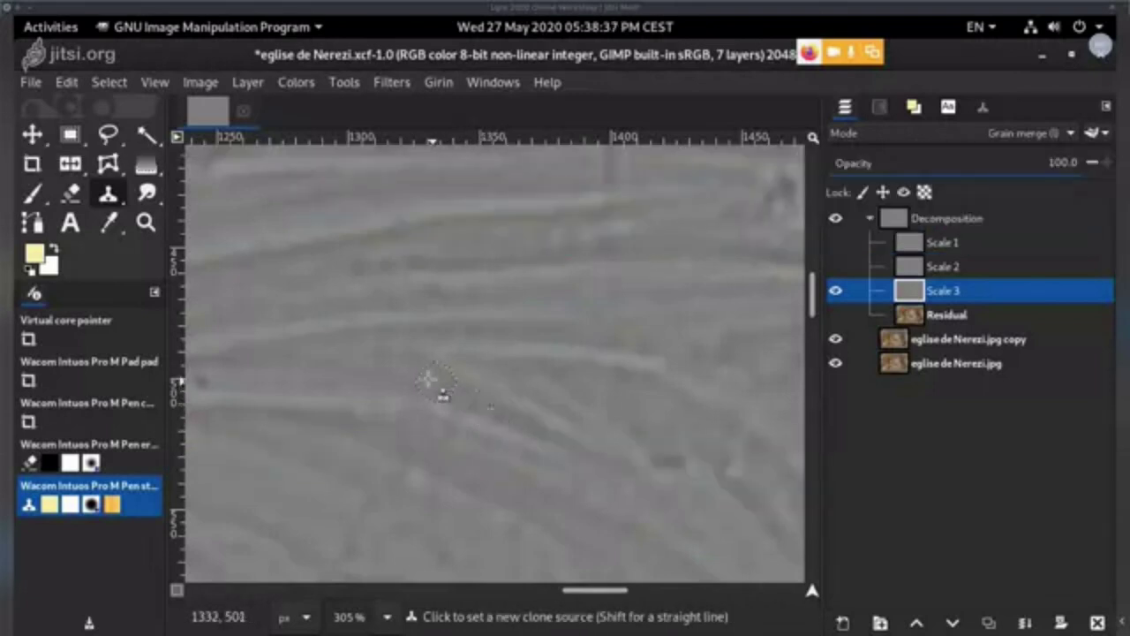
# - Check the repaired folds with all Decomposition layers shown, and show only Scale 3 again
pyautogui.keyDown('shift'); pyautogui.click(835, 291); pyautogui.keyUp('shift')
pyautogui.scroll(1, 570, 344)
pyautogui.scroll(-3, 495, 354)
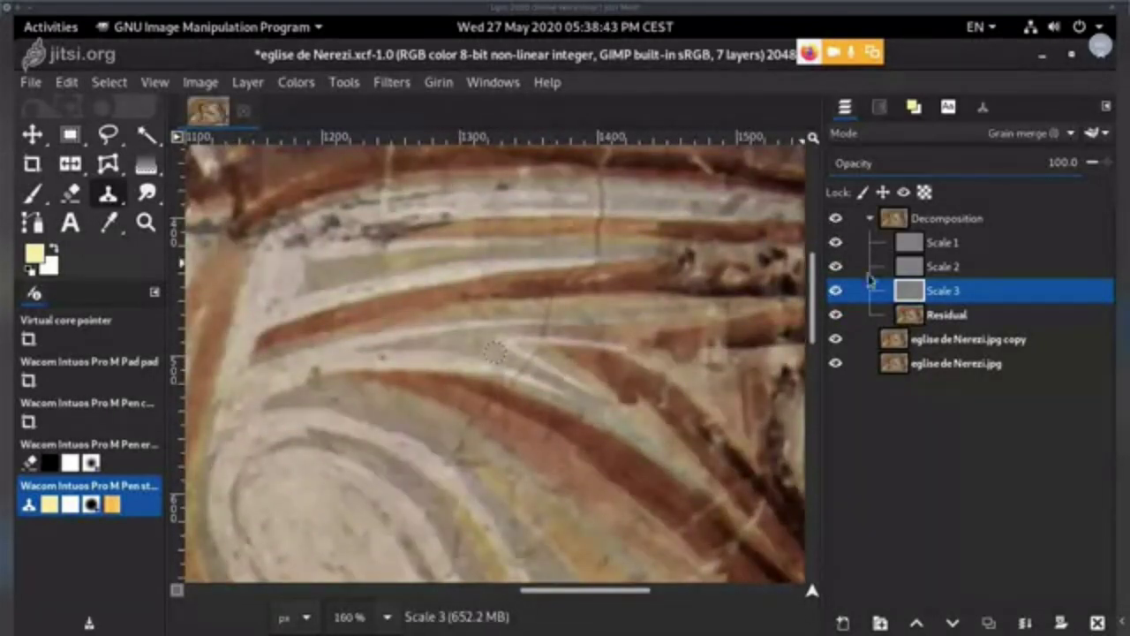
pyautogui.keyDown('shift'); pyautogui.click(836, 291); pyautogui.keyUp('shift')
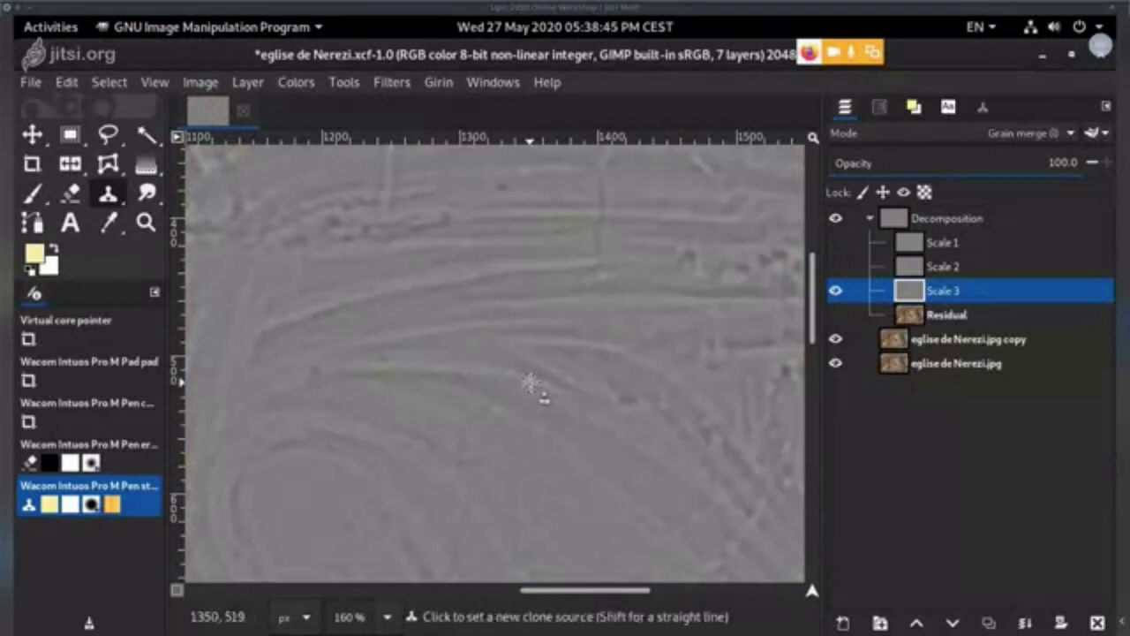
# - Clone from several new source points over the crack just below the converging folds on Scale 3
pyautogui.keyDown('ctrl'); pyautogui.click(530, 384); pyautogui.keyUp('ctrl')
pyautogui.moveTo(516, 378); pyautogui.dragTo(562, 412)
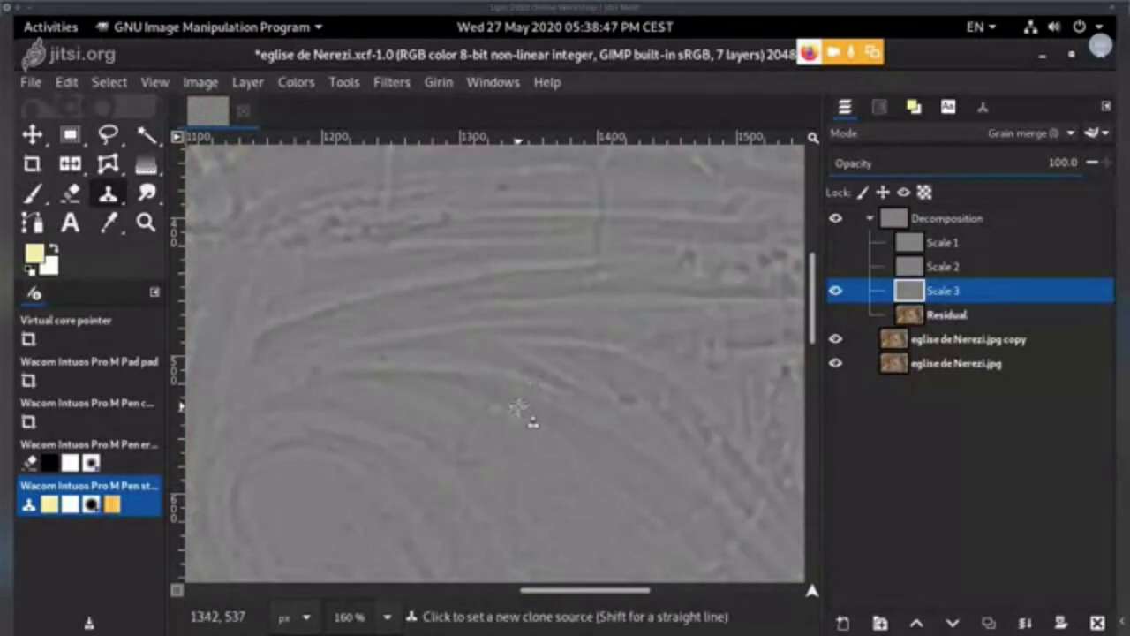
pyautogui.keyDown('ctrl'); pyautogui.click(518, 407); pyautogui.keyUp('ctrl')
pyautogui.moveTo(493, 393); pyautogui.dragTo(549, 423)
pyautogui.keyDown('ctrl'); pyautogui.click(527, 409); pyautogui.keyUp('ctrl')
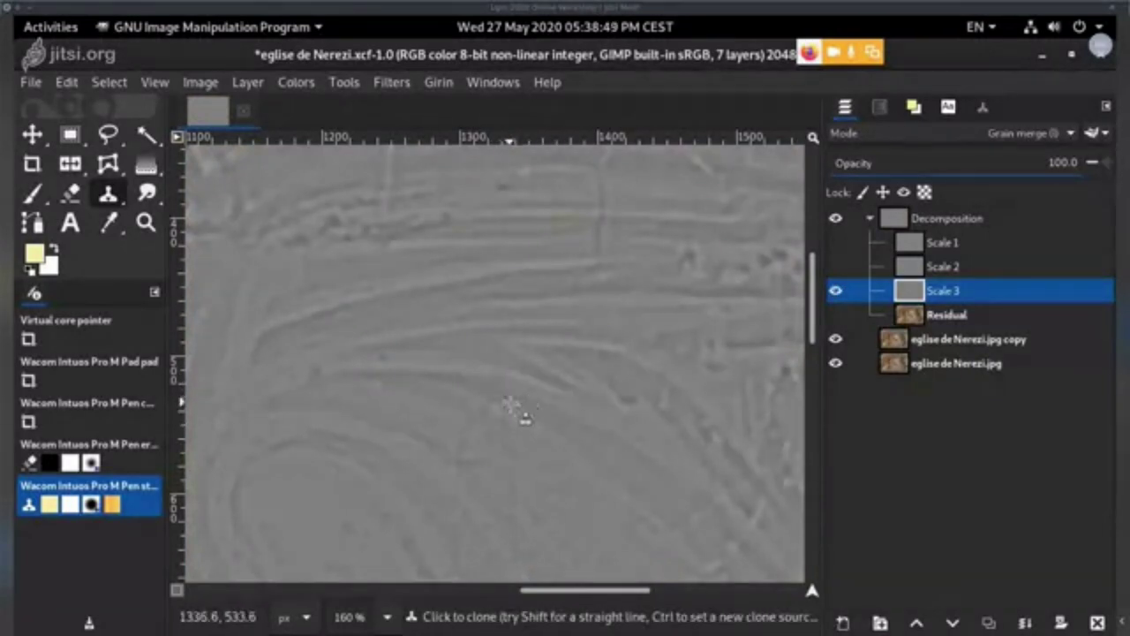
pyautogui.keyDown('ctrl'); pyautogui.click(515, 416); pyautogui.keyUp('ctrl')
# - Clone clean texture over the lower part of the crack, between the oval fold and the long diagonal folds on Scale 3
pyautogui.moveTo(514, 416)
pyautogui.mouseDown()
pyautogui.moveTo(560, 432)
pyautogui.moveTo(596, 333)
pyautogui.moveTo(612, 316)
pyautogui.mouseUp()
pyautogui.keyDown('ctrl'); pyautogui.click(477, 401); pyautogui.keyUp('ctrl')
pyautogui.keyDown('ctrl'); pyautogui.click(543, 302); pyautogui.keyUp('ctrl')
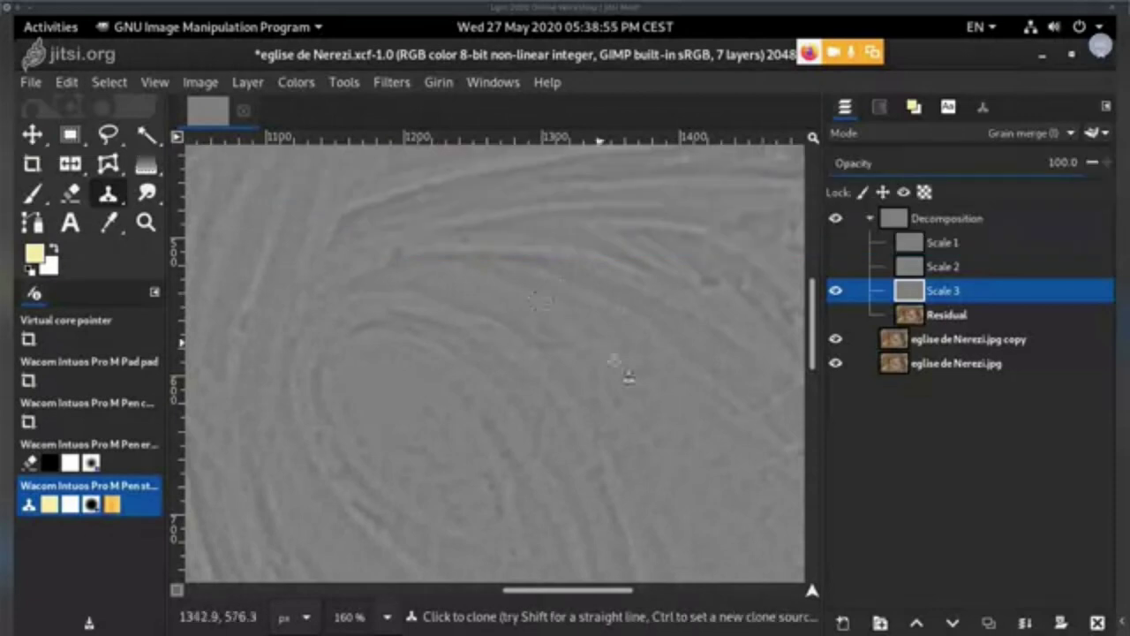
pyautogui.keyDown('ctrl'); pyautogui.click(530, 327); pyautogui.keyUp('ctrl')
pyautogui.moveTo(550, 337)
pyautogui.mouseDown()
pyautogui.moveTo(606, 361)
pyautogui.moveTo(632, 425)
pyautogui.mouseUp()
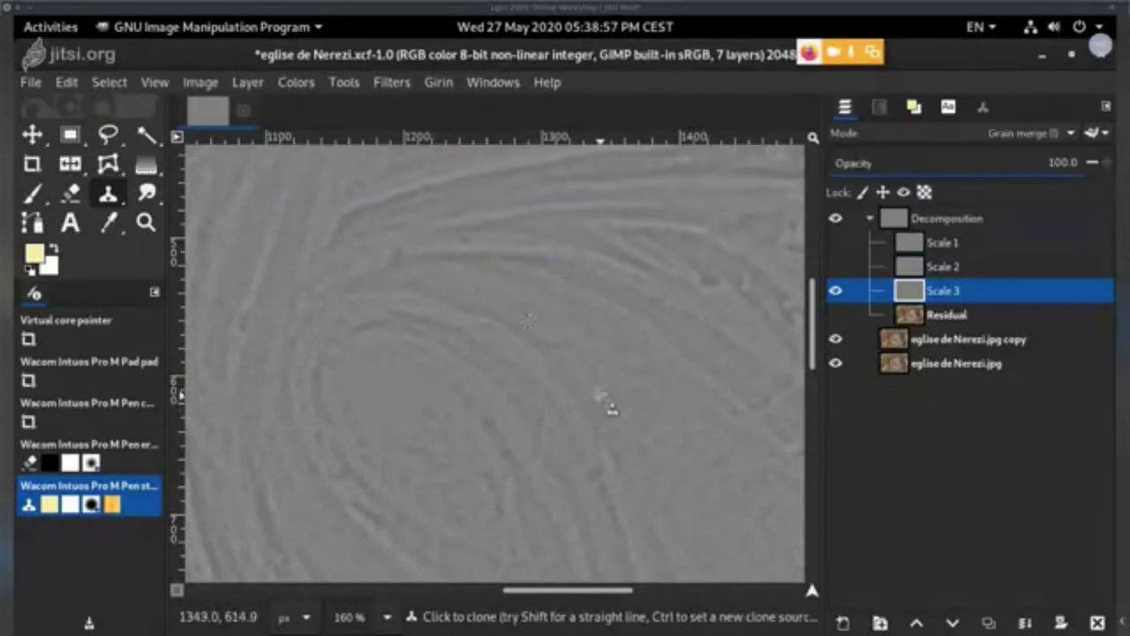
pyautogui.keyDown('ctrl'); pyautogui.click(576, 327); pyautogui.keyUp('ctrl')
# - Clone over the remaining crack traces at the start of the long diagonal folds on Scale 3
pyautogui.scroll(-3, 574, 329)
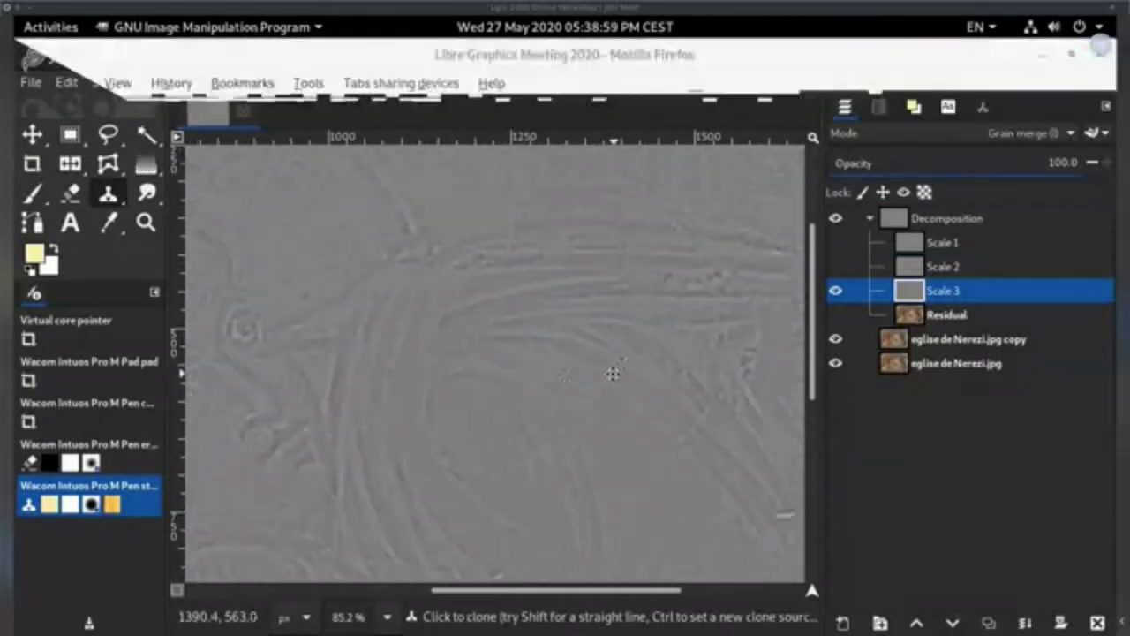
pyautogui.scroll(3, 606, 400)
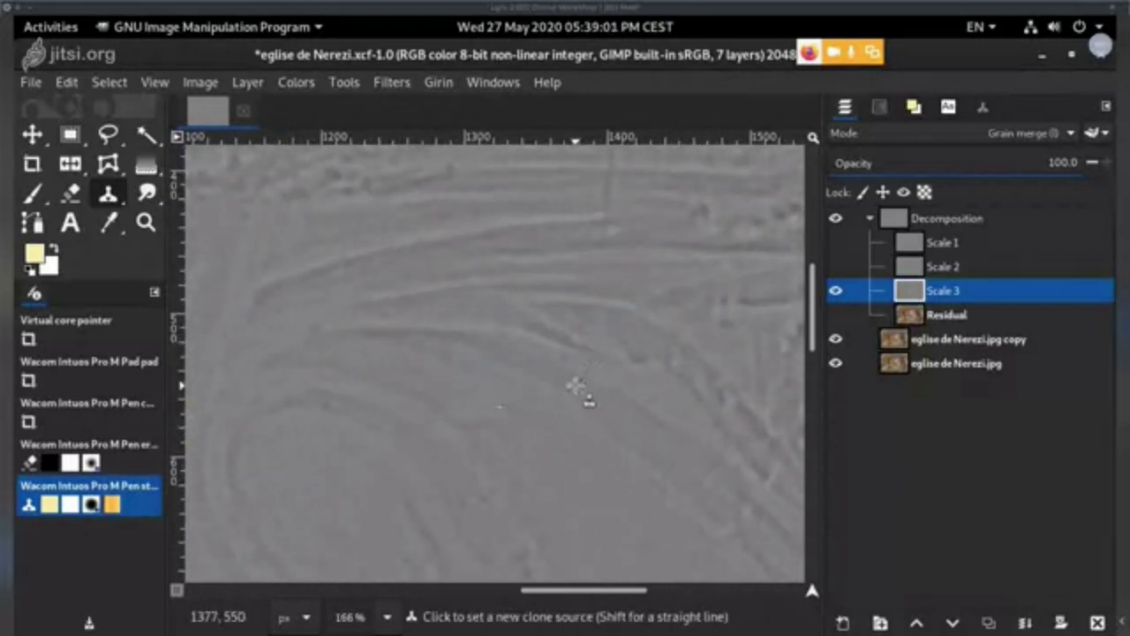
pyautogui.scroll(4, 605, 424)
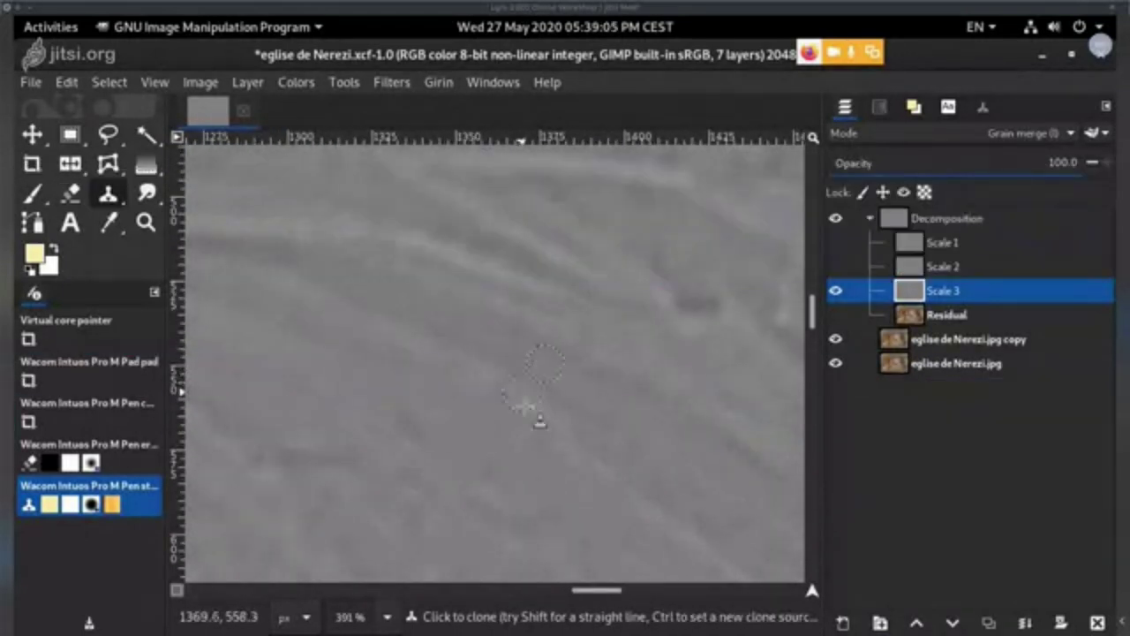
pyautogui.press('ctrl')
pyautogui.scroll(-4, 577, 384)
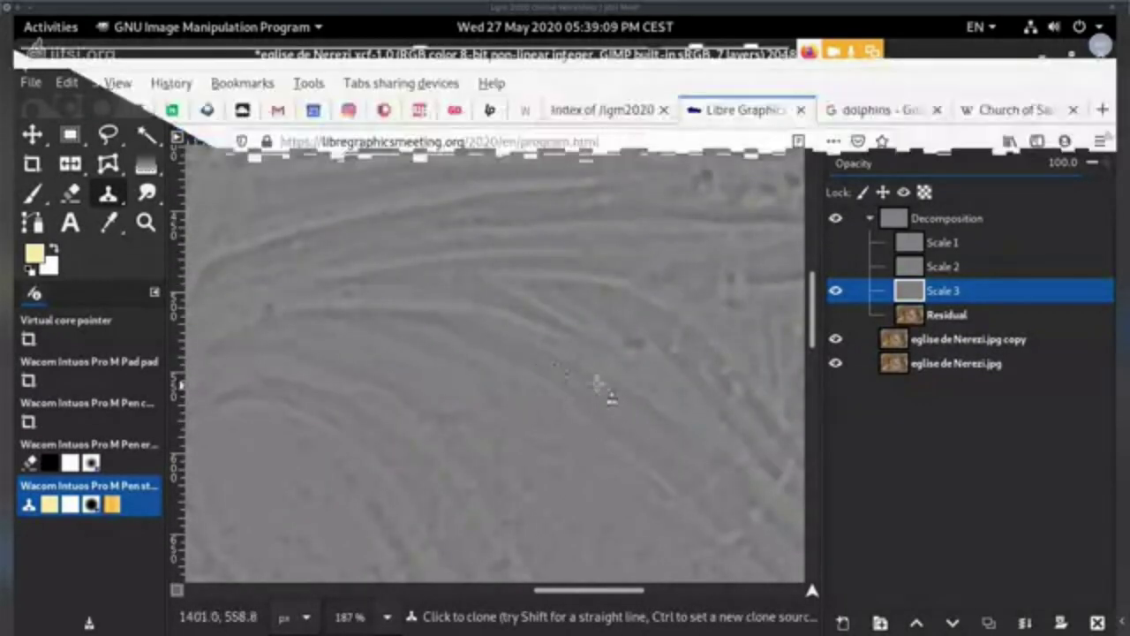
pyautogui.keyDown('ctrl'); pyautogui.click(588, 363); pyautogui.keyUp('ctrl')
pyautogui.scroll(-2, 579, 380)
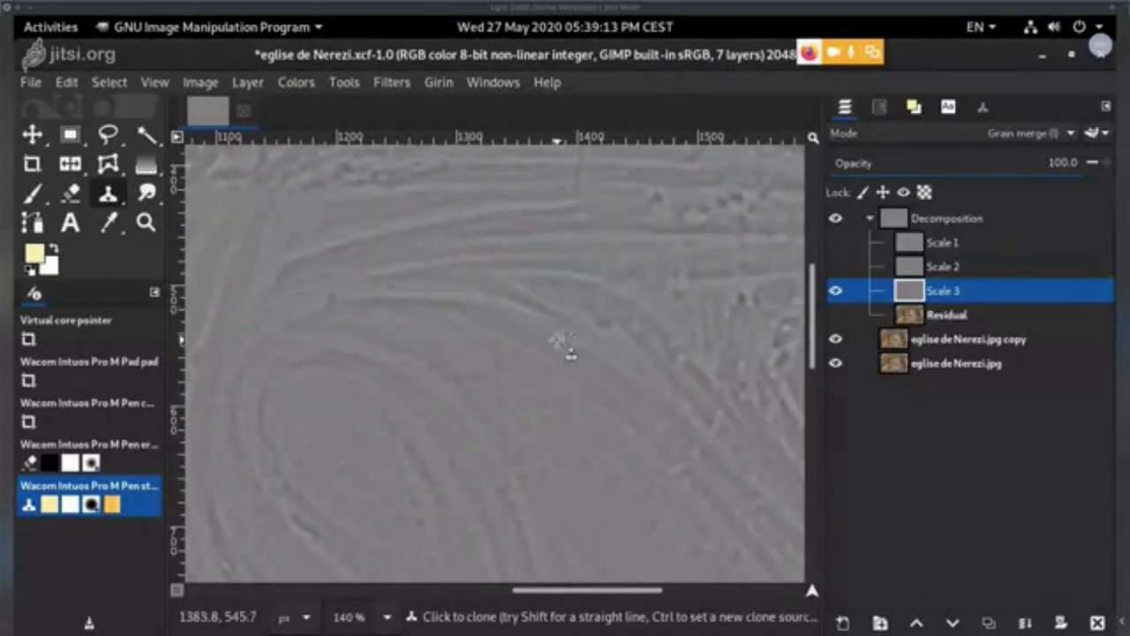
# - Clone from source points on either side of the vertical crack to cover it across the upper horizontal folds on Scale 3
pyautogui.scroll(2, 580, 265)
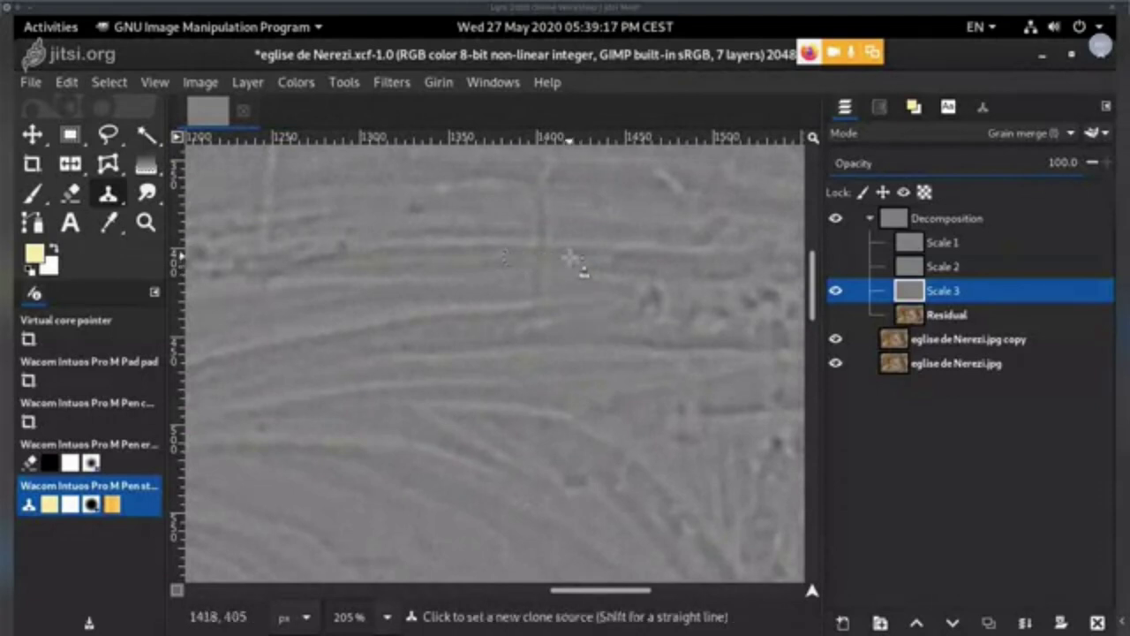
pyautogui.keyDown('ctrl'); pyautogui.click(520, 273); pyautogui.keyUp('ctrl')
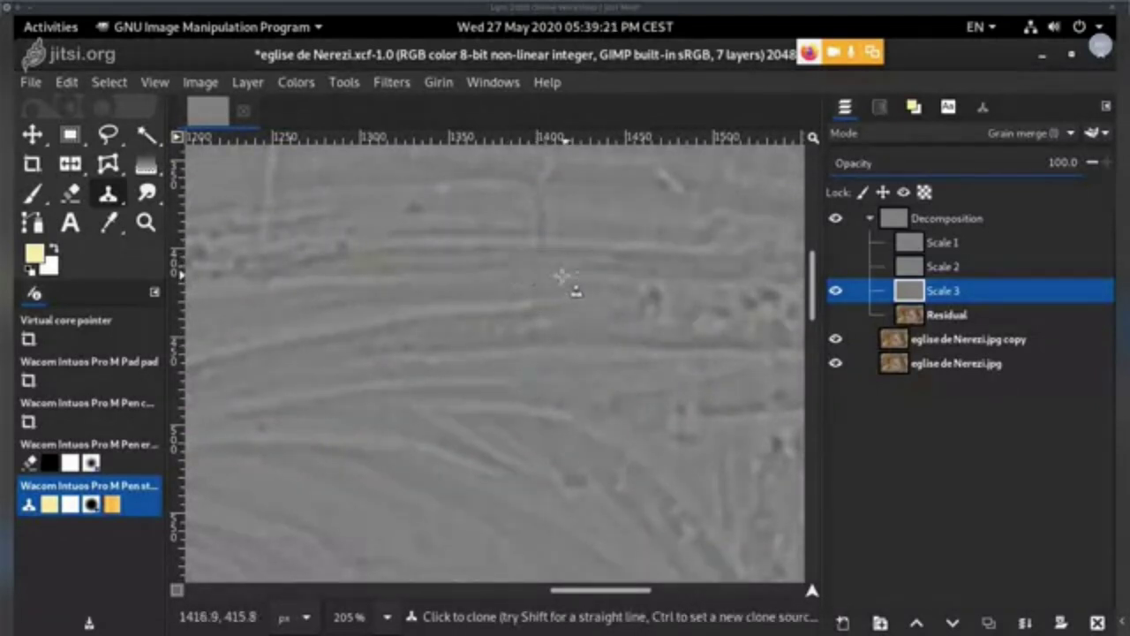
pyautogui.keyDown('ctrl'); pyautogui.click(513, 290); pyautogui.keyUp('ctrl')
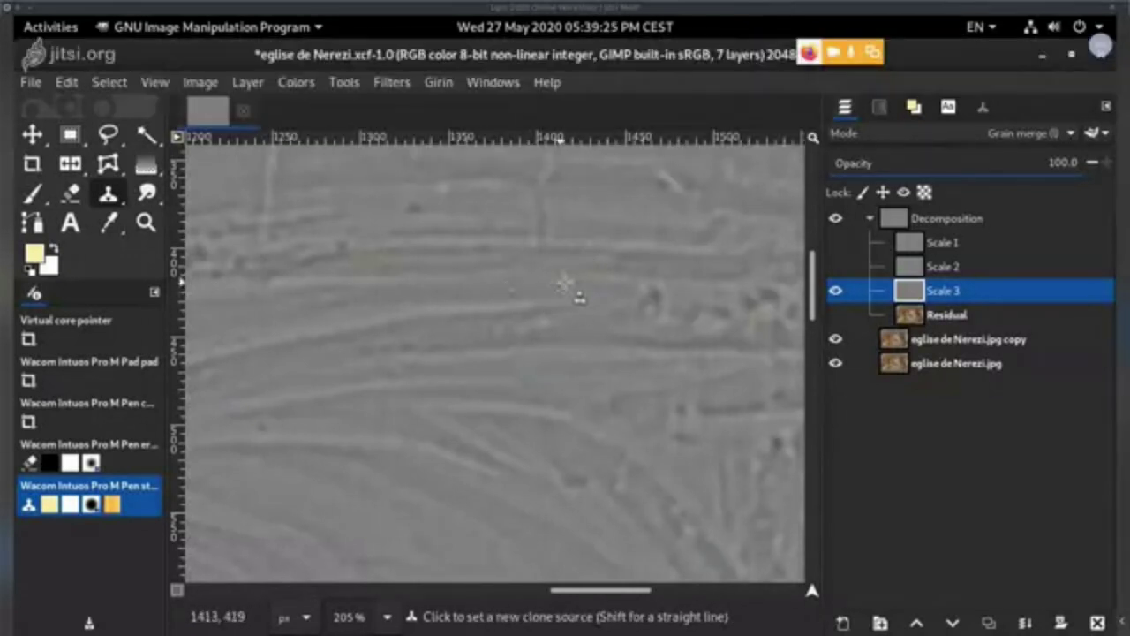
pyautogui.keyDown('ctrl'); pyautogui.click(564, 244); pyautogui.keyUp('ctrl')
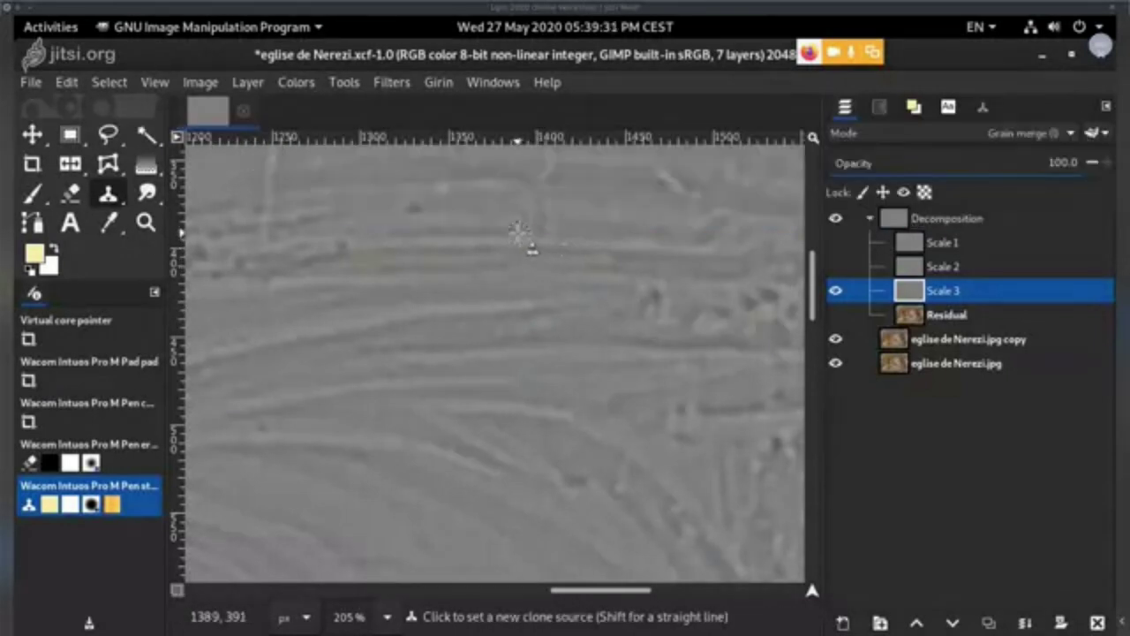
pyautogui.keyDown('ctrl'); pyautogui.click(519, 232); pyautogui.keyUp('ctrl')
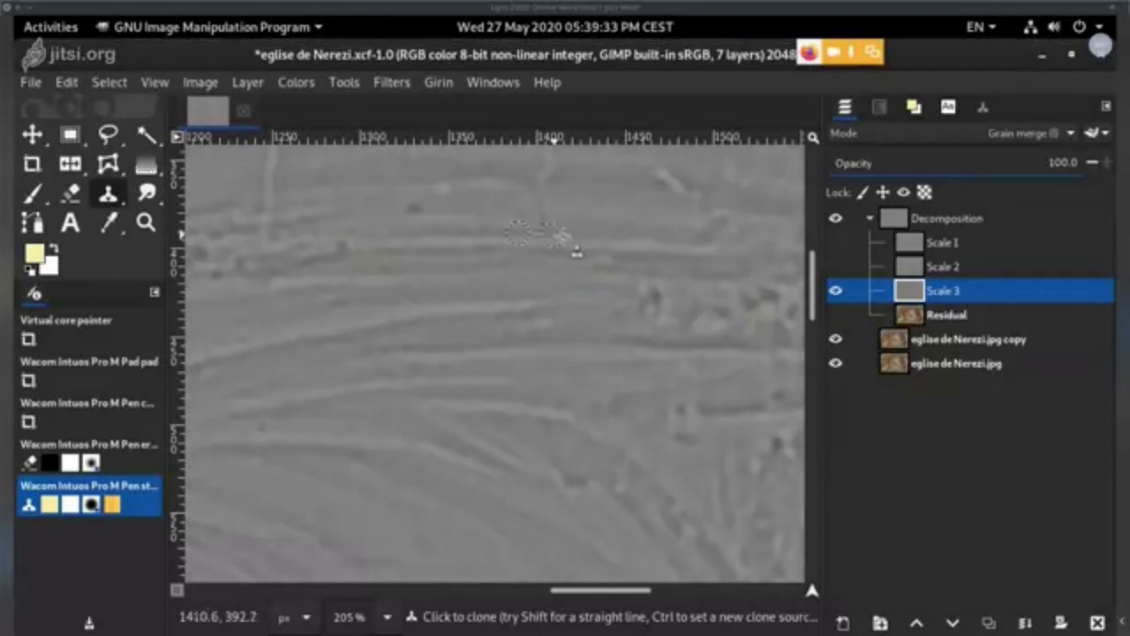
pyautogui.keyDown('ctrl'); pyautogui.click(576, 232); pyautogui.keyUp('ctrl')
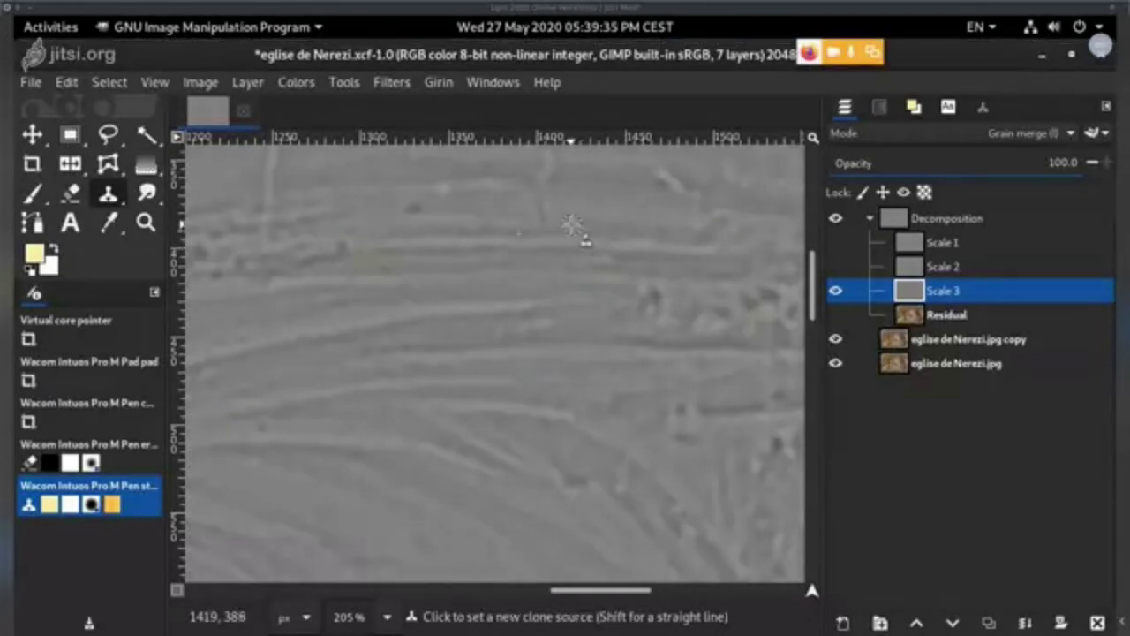
# - Clone over the top end of the vertical crack at the shoulder's upper edge on Scale 3
pyautogui.scroll(3, 600, 265)
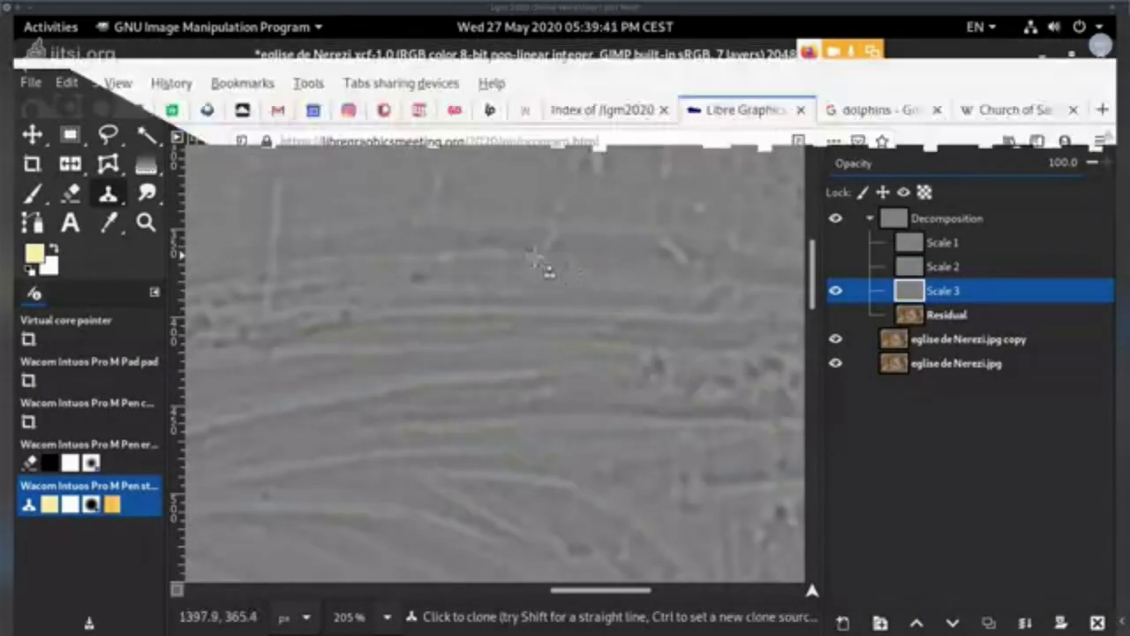
pyautogui.keyDown('ctrl'); pyautogui.click(528, 253); pyautogui.keyUp('ctrl')
pyautogui.scroll(-3, 642, 297)
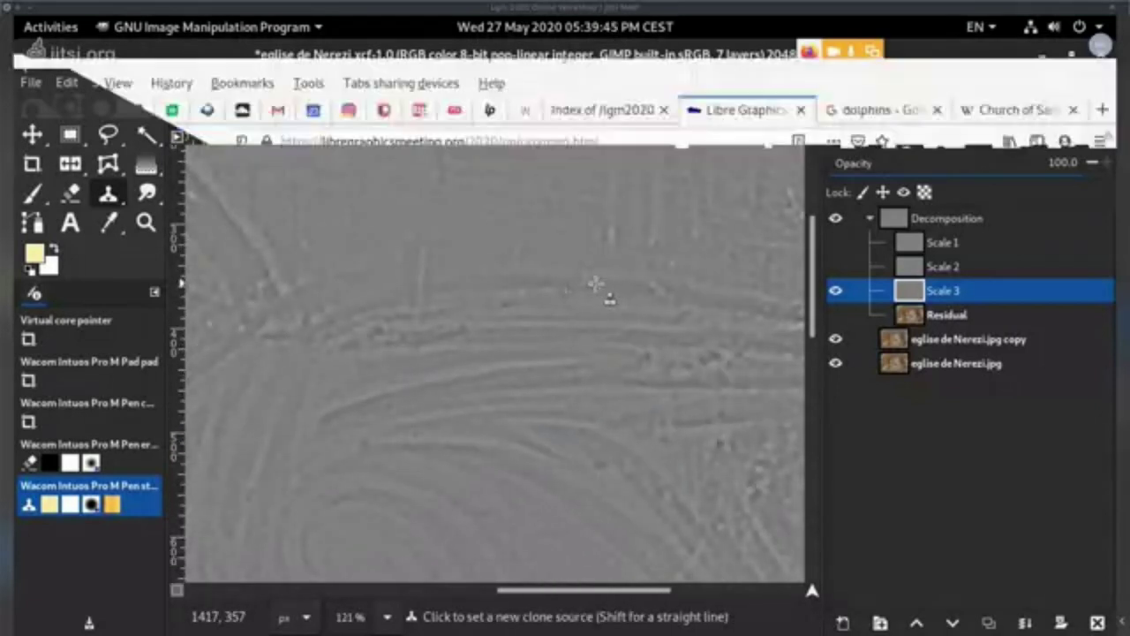
pyautogui.scroll(4, 611, 291)
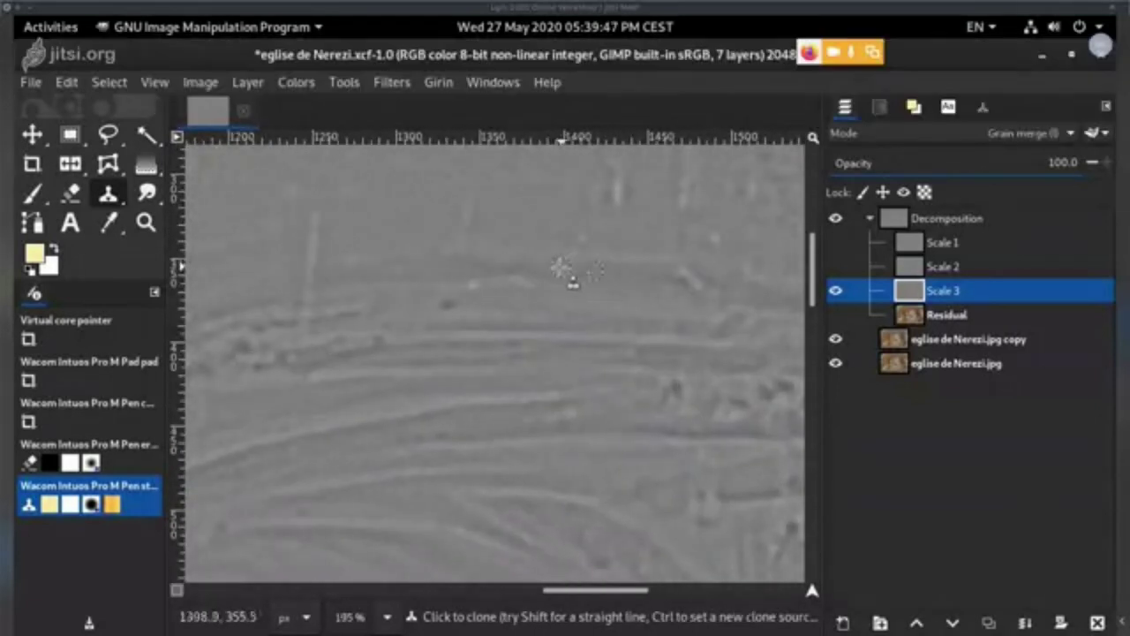
pyautogui.scroll(-4, 623, 388)
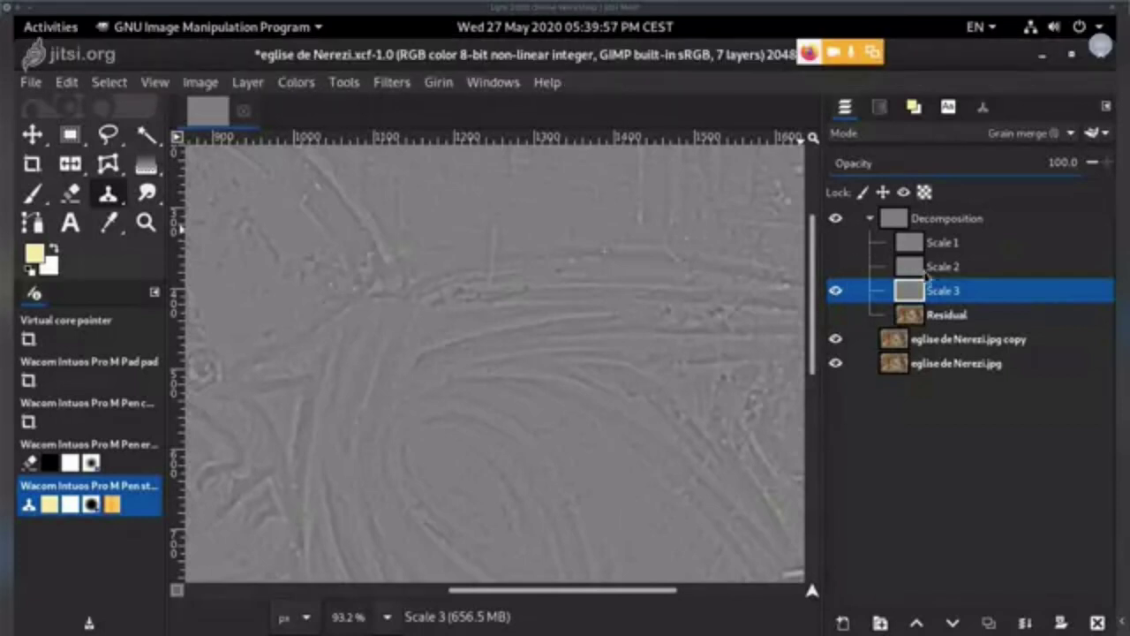
# - Inspect Scale 2 on its own, and show all layers again with the Decomposition group selected
pyautogui.click(947, 248)
pyautogui.click(952, 266)
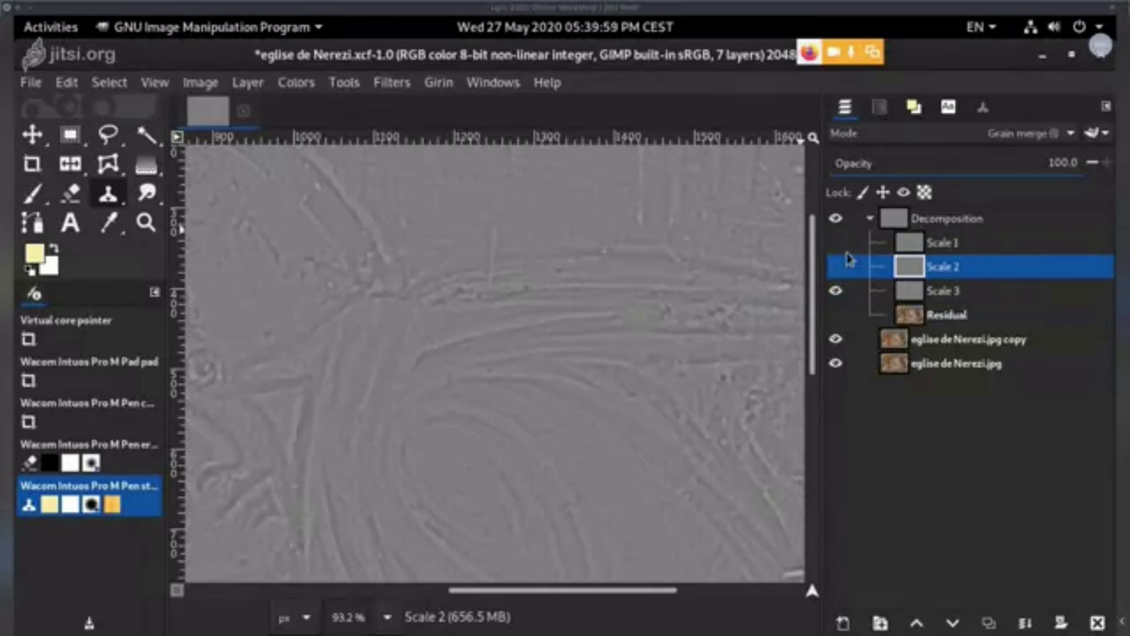
pyautogui.keyDown('shift'); pyautogui.click(835, 313); pyautogui.keyUp('shift')
pyautogui.keyDown('shift'); pyautogui.click(835, 291); pyautogui.keyUp('shift')
pyautogui.keyDown('shift'); pyautogui.click(836, 267); pyautogui.keyUp('shift')
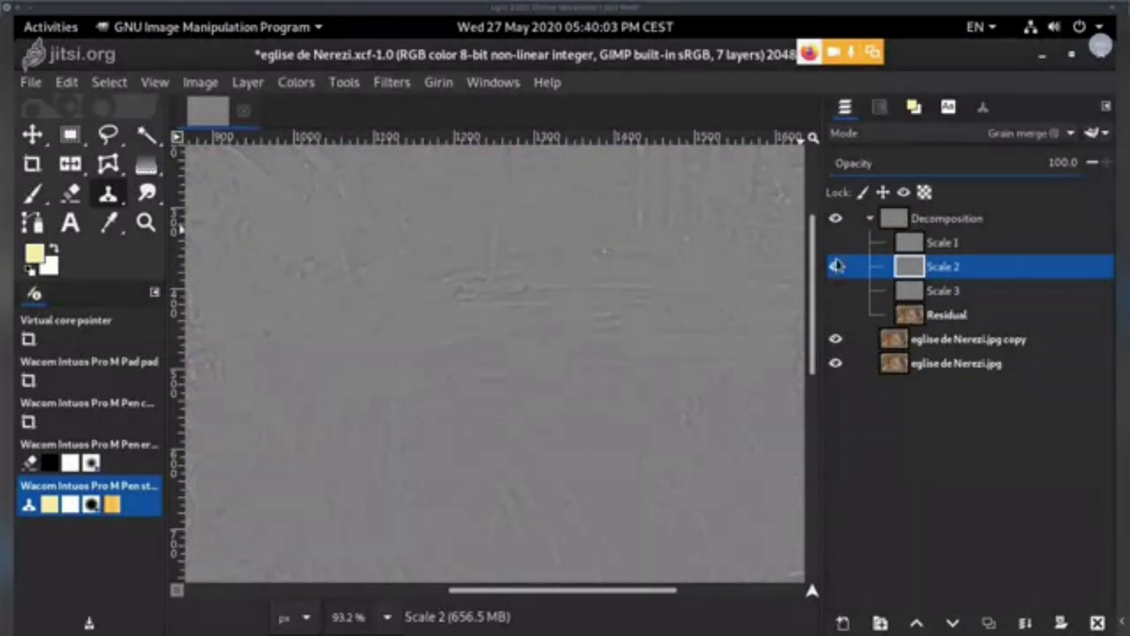
pyautogui.keyDown('shift'); pyautogui.click(838, 268); pyautogui.keyUp('shift')
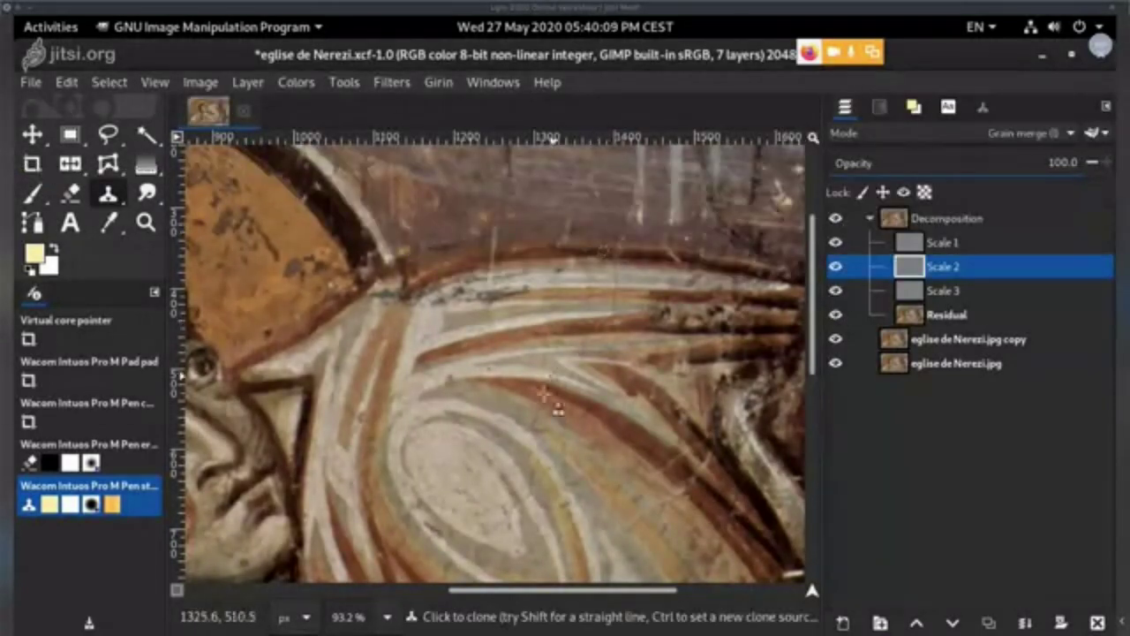
pyautogui.click(831, 225)
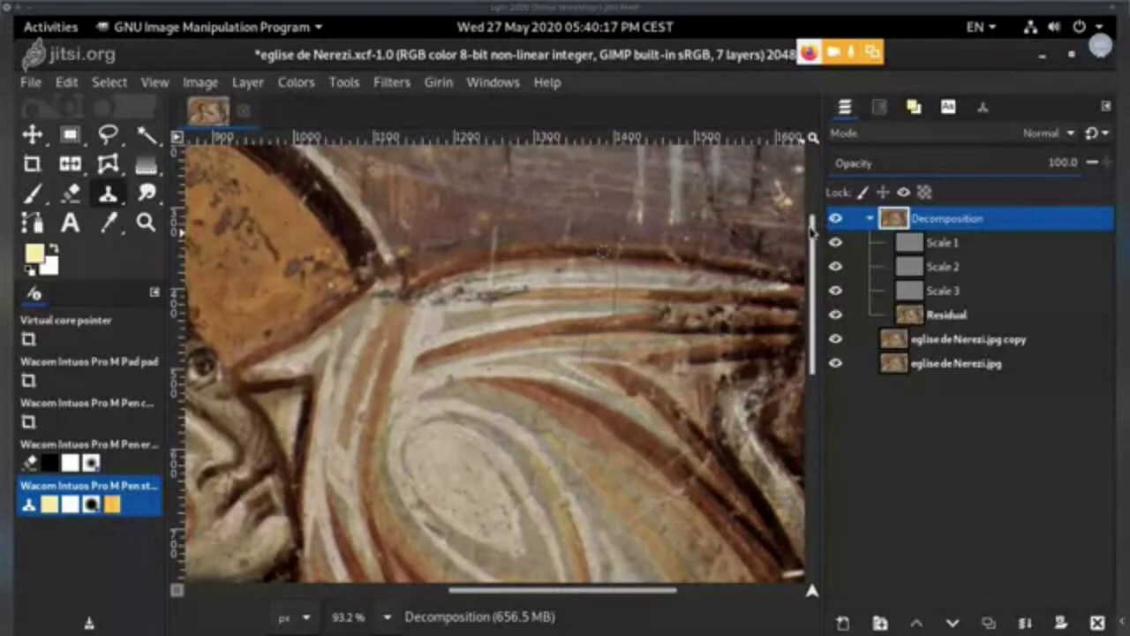
# - Show Scale 1 on its own, select it, and clone over the vertical crack across the upper horizontal folds
pyautogui.click(837, 314)
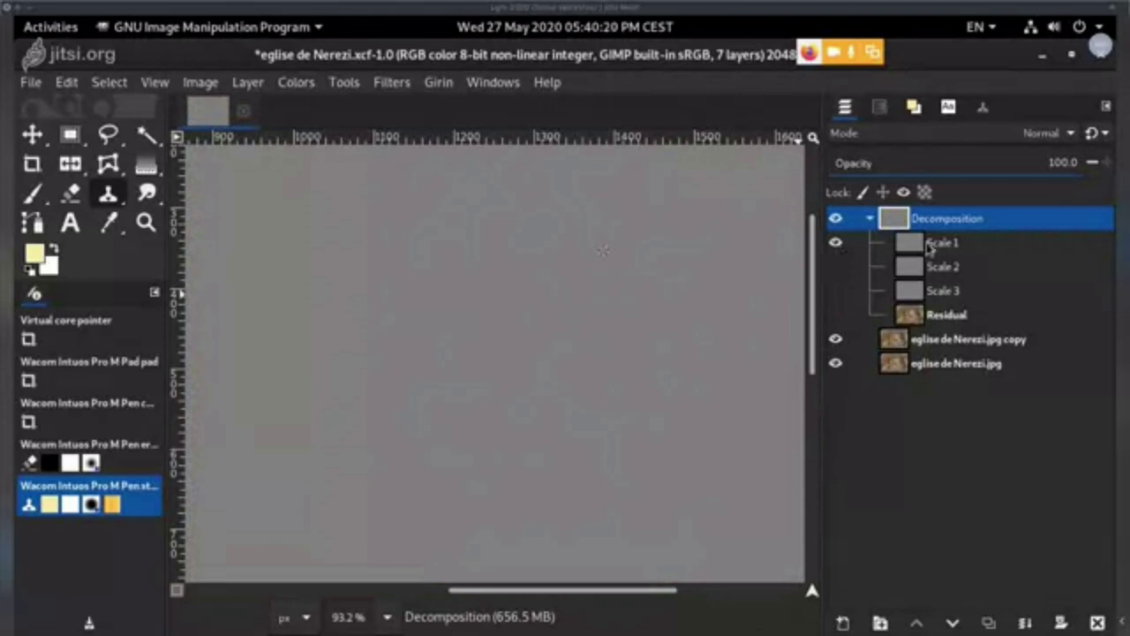
pyautogui.click(929, 248)
pyautogui.keyDown('ctrl'); pyautogui.scroll(4, 610, 309); pyautogui.keyUp('ctrl')
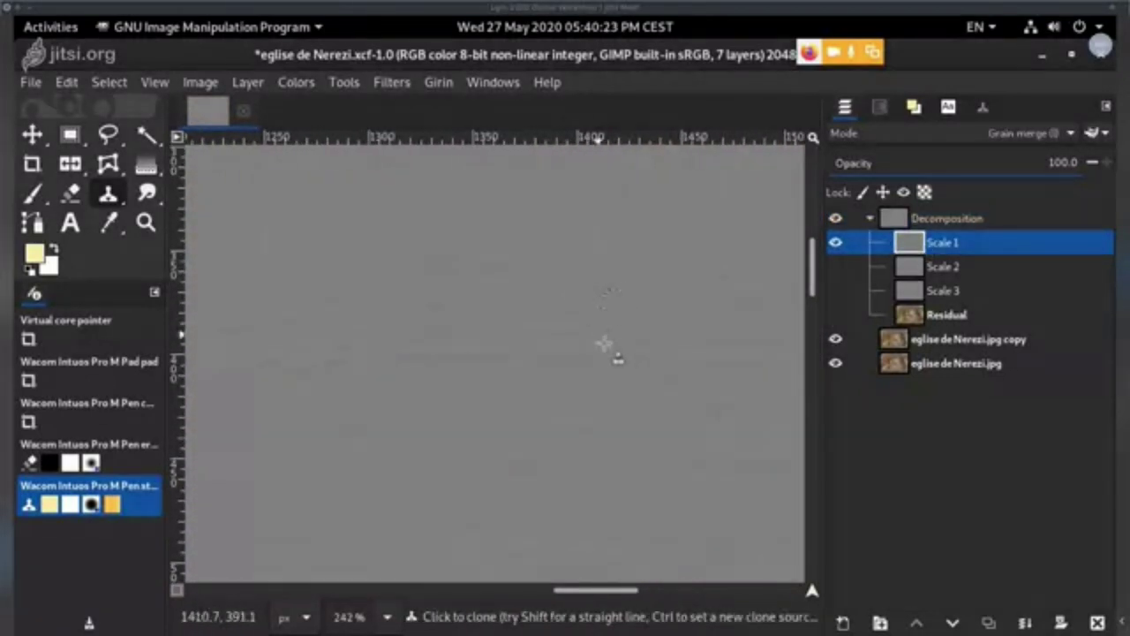
pyautogui.keyDown('ctrl'); pyautogui.click(601, 327); pyautogui.keyUp('ctrl')
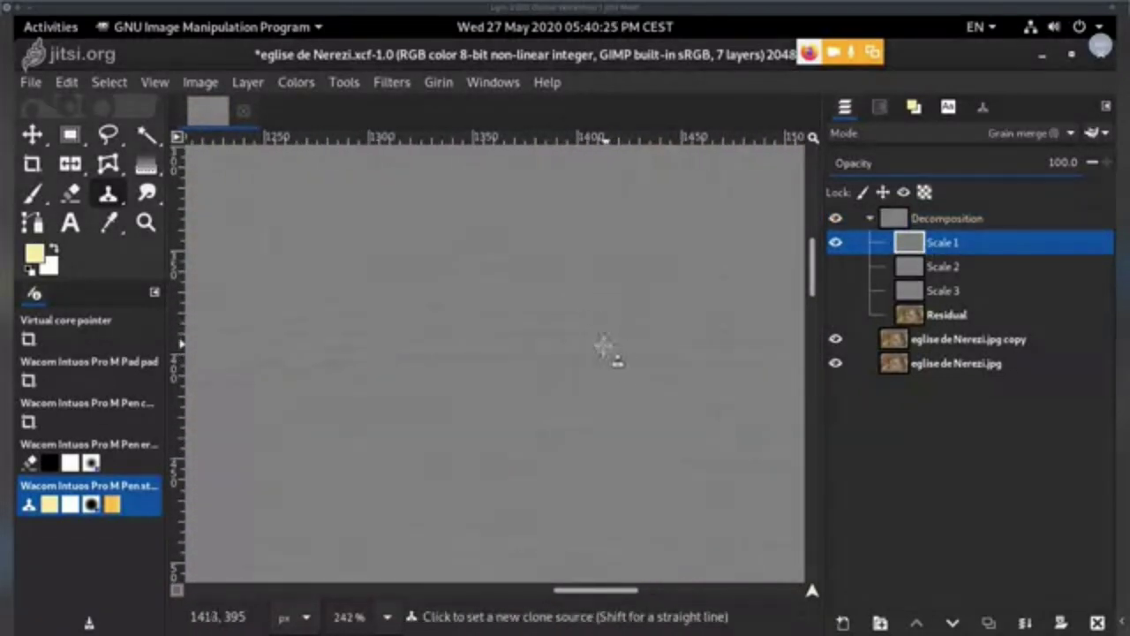
pyautogui.keyDown('ctrl'); pyautogui.click(606, 347); pyautogui.keyUp('ctrl')
pyautogui.keyDown('ctrl'); pyautogui.click(605, 348); pyautogui.keyUp('ctrl')
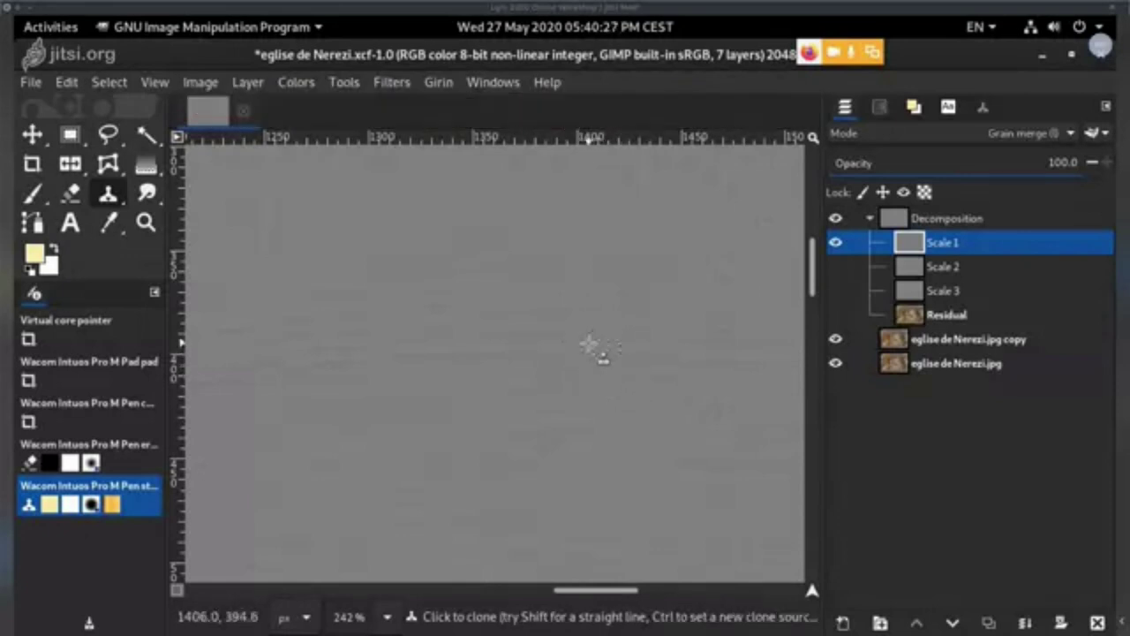
# - Clone over the lower continuation of the vertical crack below the upper horizontal folds on Scale 1
pyautogui.keyDown('ctrl'); pyautogui.scroll(2, 636, 367); pyautogui.keyUp('ctrl')
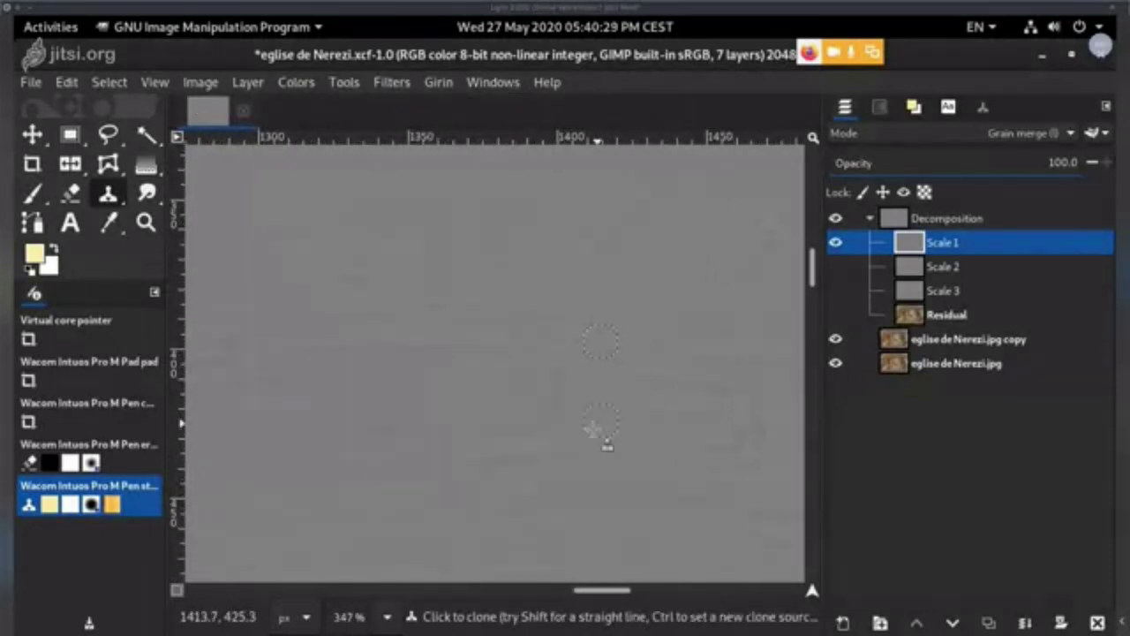
pyautogui.press('ctrl')
pyautogui.keyDown('ctrl'); pyautogui.scroll(-2, 510, 391); pyautogui.keyUp('ctrl')
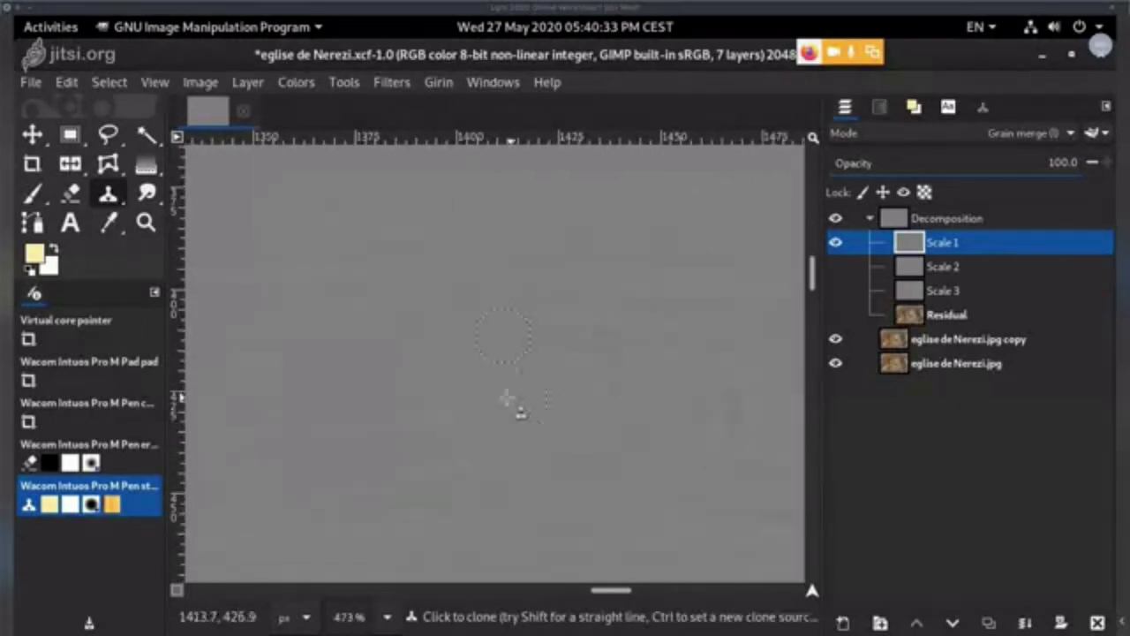
pyautogui.keyDown('ctrl'); pyautogui.scroll(1, 503, 455); pyautogui.keyUp('ctrl')
pyautogui.moveTo(514, 443); pyautogui.dragTo(664, 359)
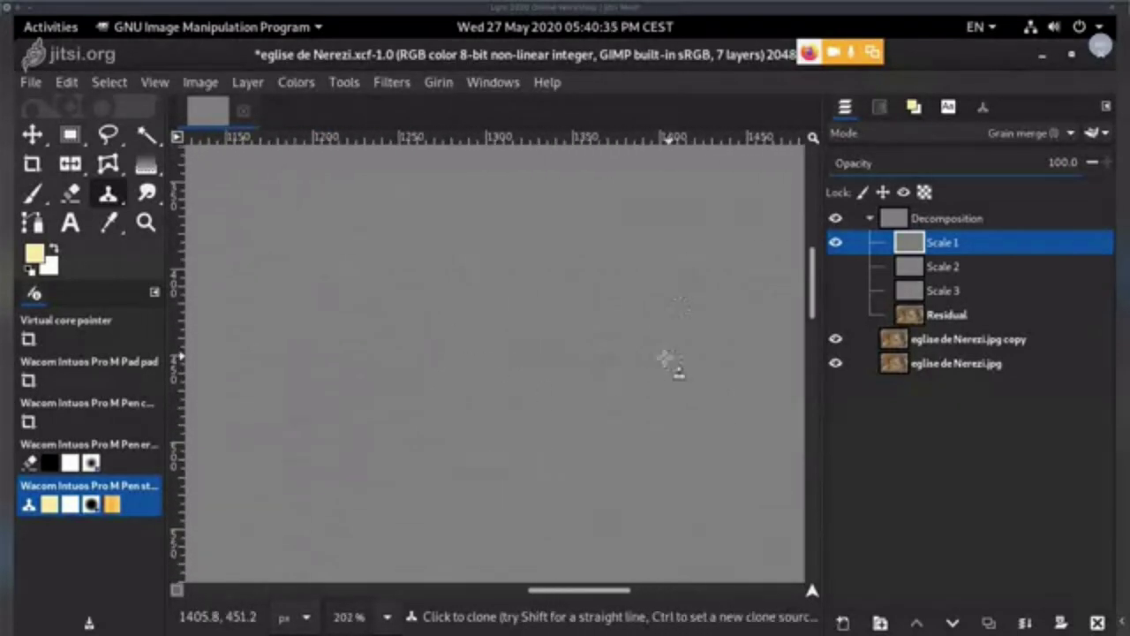
# - Clone from new source points over the crack traces at the start of the long diagonal folds on Scale 1
pyautogui.keyDown('ctrl'); pyautogui.click(584, 353); pyautogui.keyUp('ctrl')
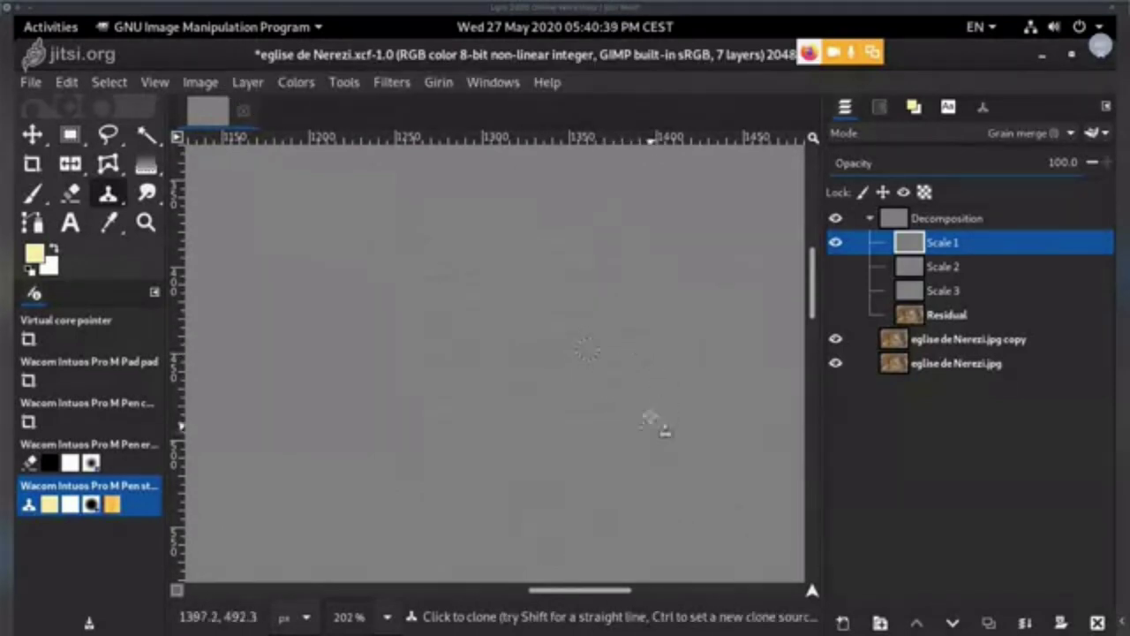
pyautogui.hscroll(-1, 645, 389)
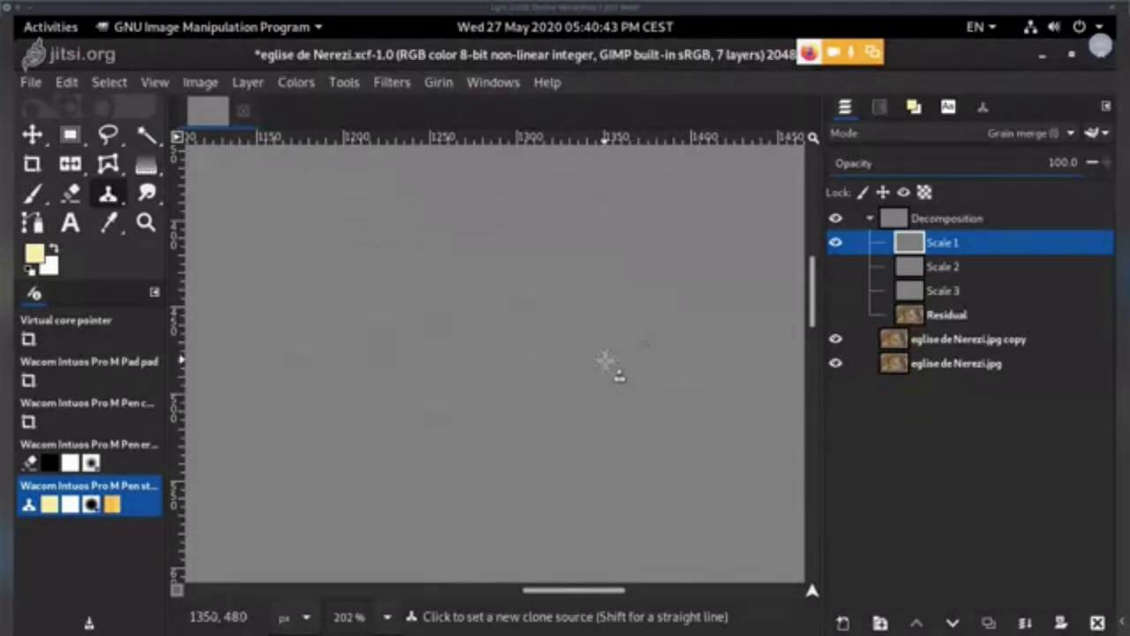
pyautogui.scroll(3, 687, 389)
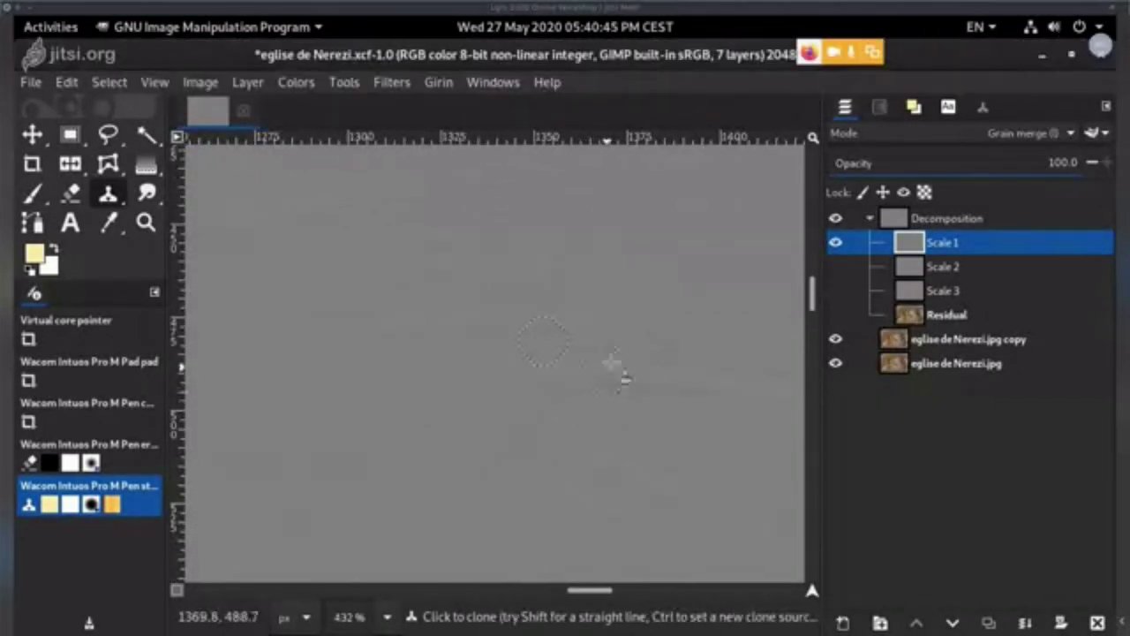
pyautogui.scroll(-3, 618, 371)
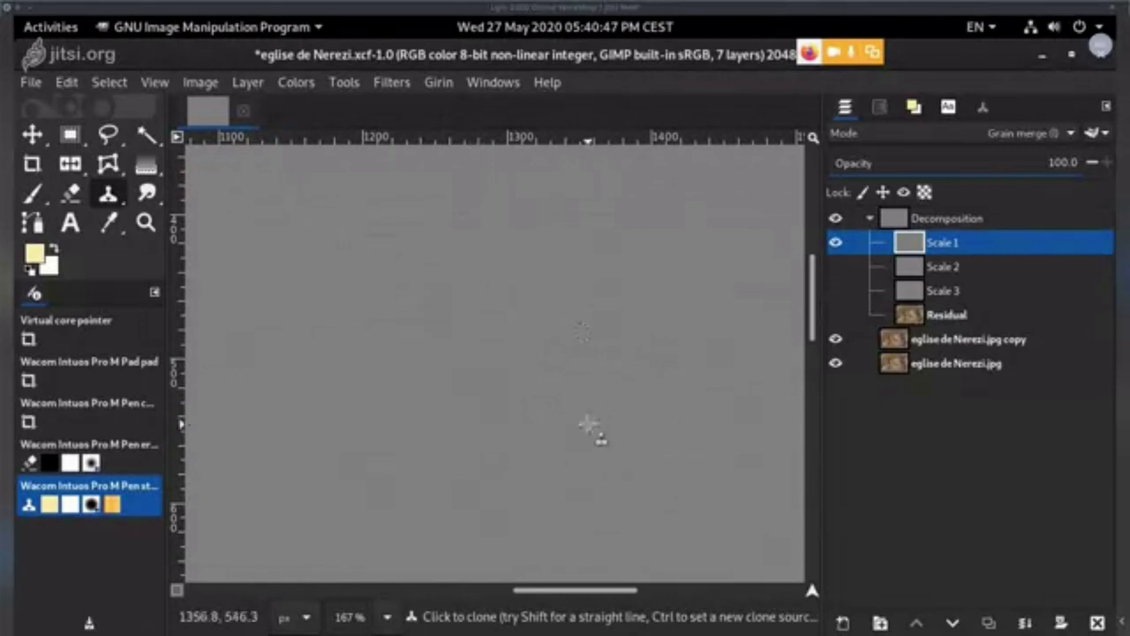
pyautogui.scroll(2, 623, 349)
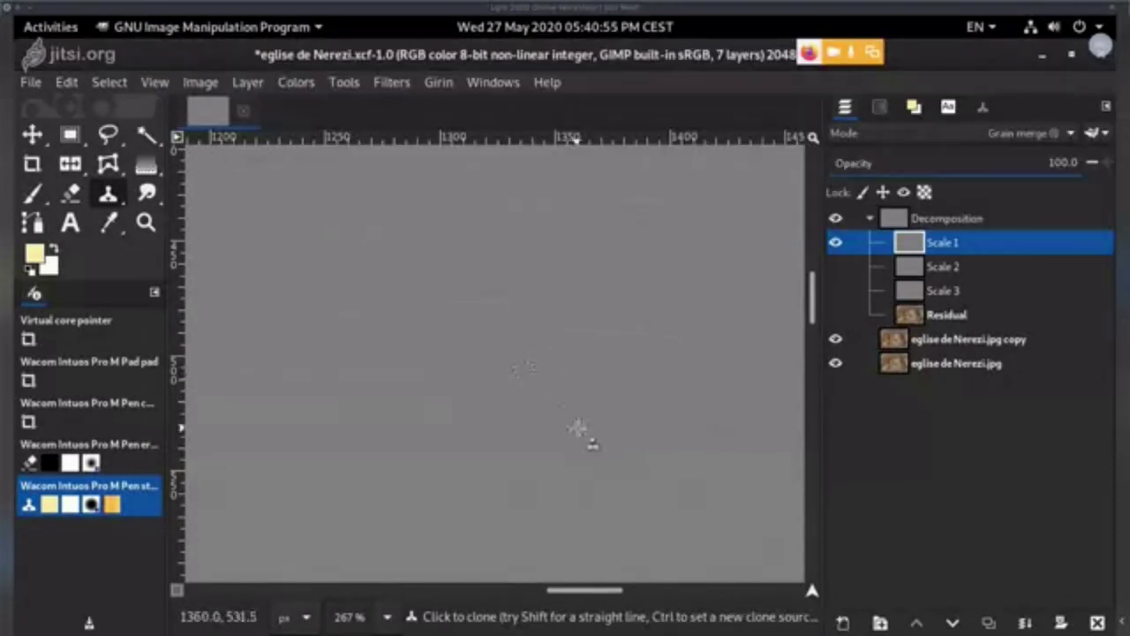
pyautogui.moveTo(533, 423); pyautogui.dragTo(606, 280)
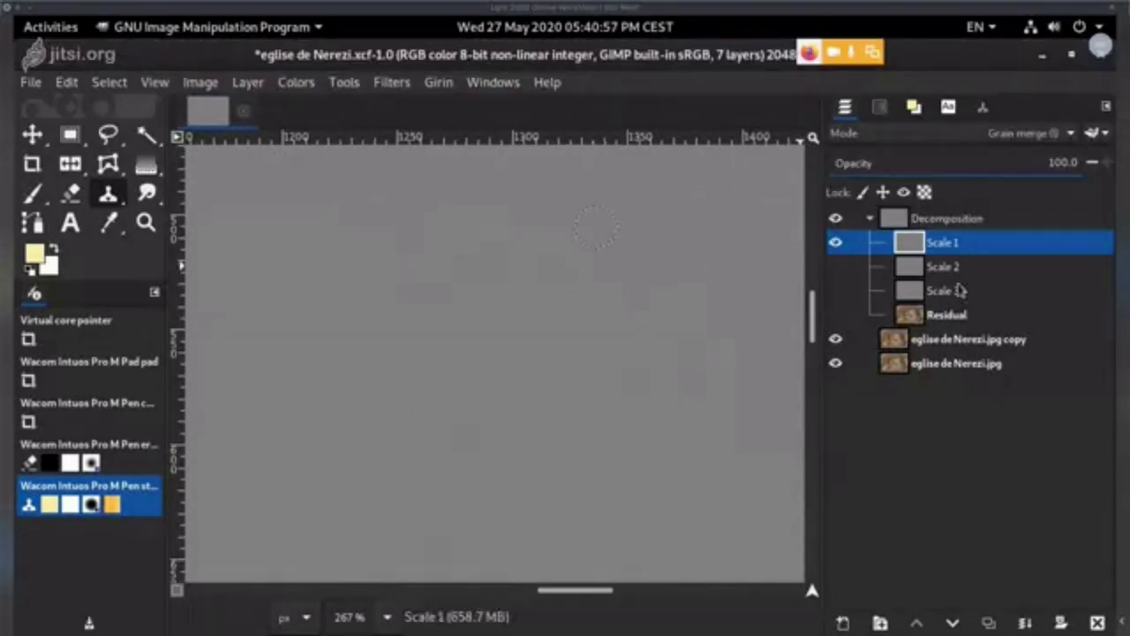
# - Show only the Residual layer of the Decomposition group to inspect the drapery's base colours
pyautogui.click(836, 316)
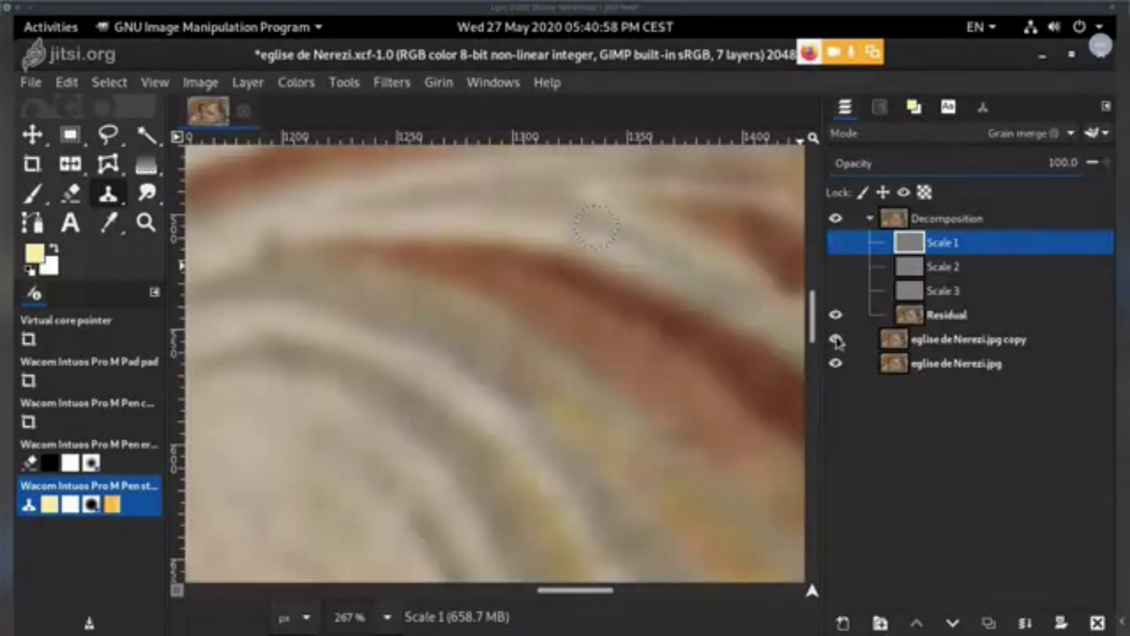
# - Hide the Decomposition group to inspect the cracks on the eglise de Nerezi.jpg copy layer, and show the group again
pyautogui.click(838, 224)
pyautogui.scroll(-5, 747, 327)
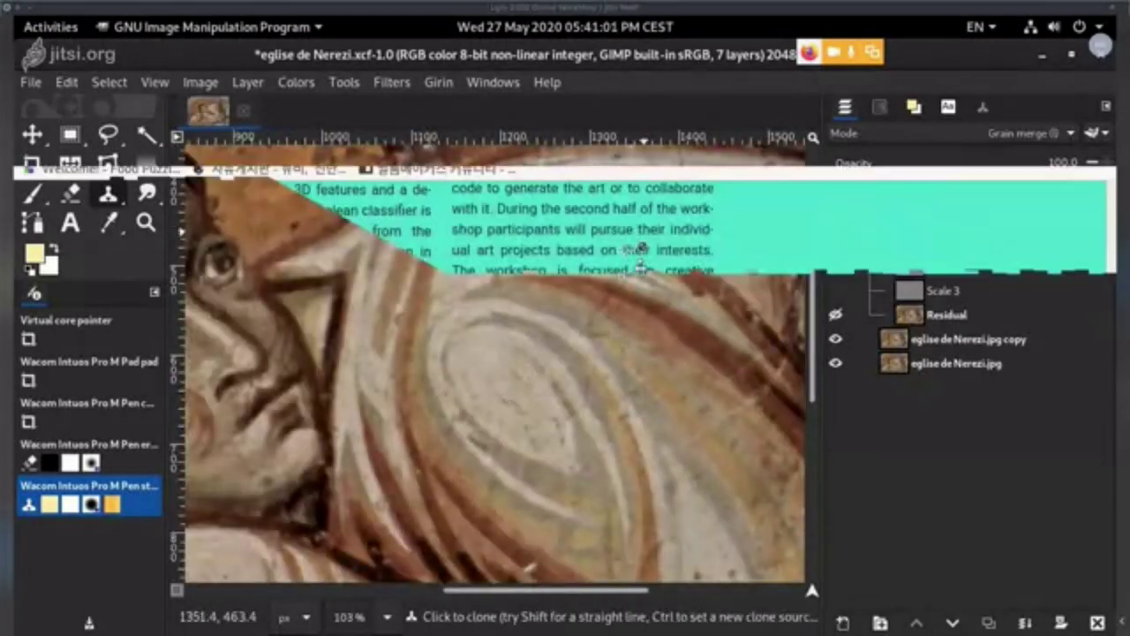
pyautogui.scroll(4, 641, 256)
pyautogui.click(968, 340)
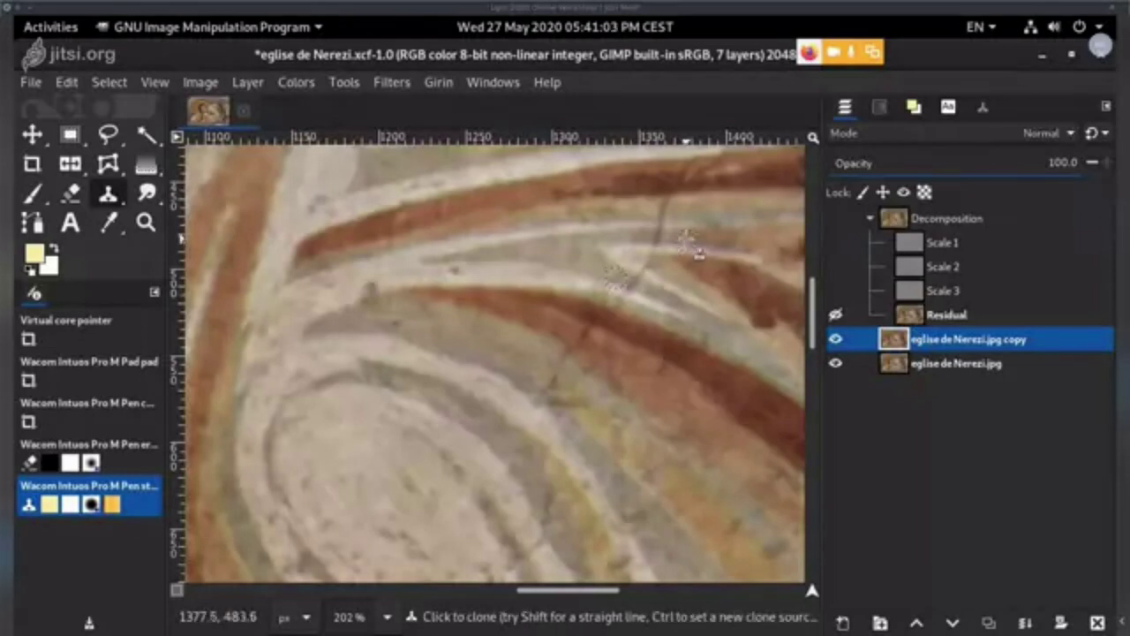
pyautogui.click(838, 221)
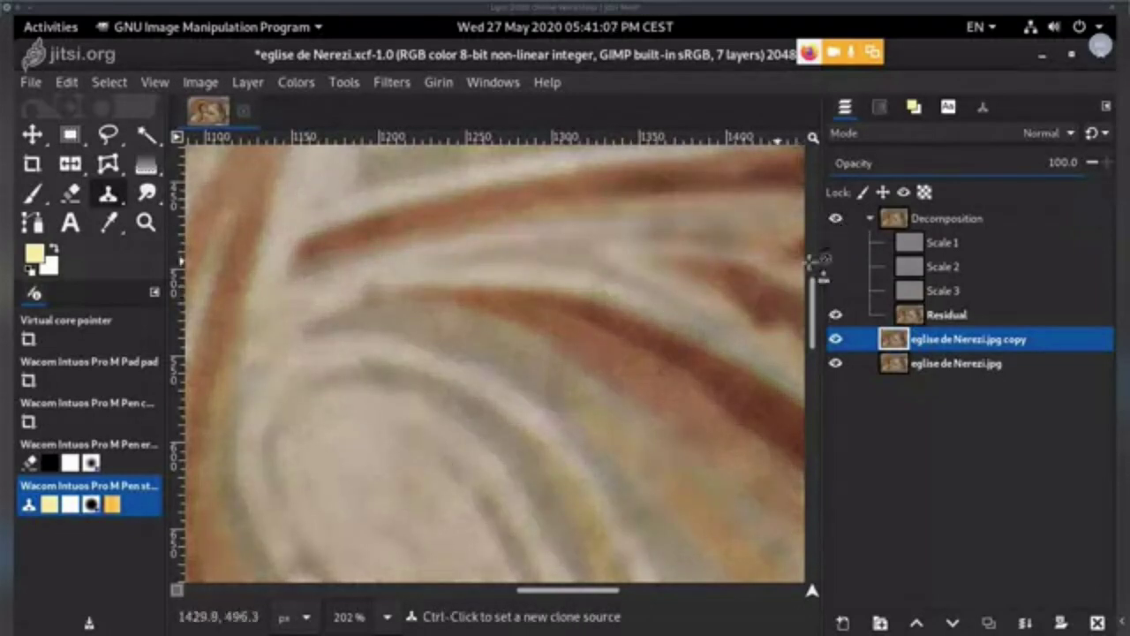
# - Show all scale layers of the Decomposition group, select the Residual layer and examine the cracked drapery folds on the shoulder
pyautogui.keyDown('shift'); pyautogui.click(838, 315); pyautogui.keyUp('shift')
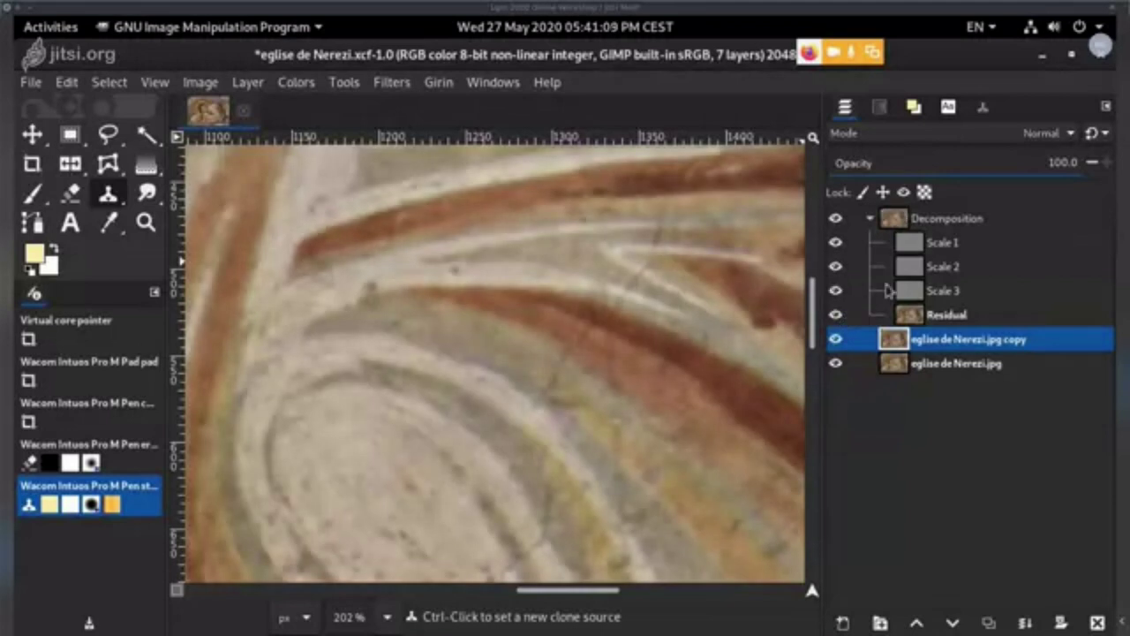
pyautogui.click(942, 314)
pyautogui.moveTo(583, 314); pyautogui.dragTo(497, 375)
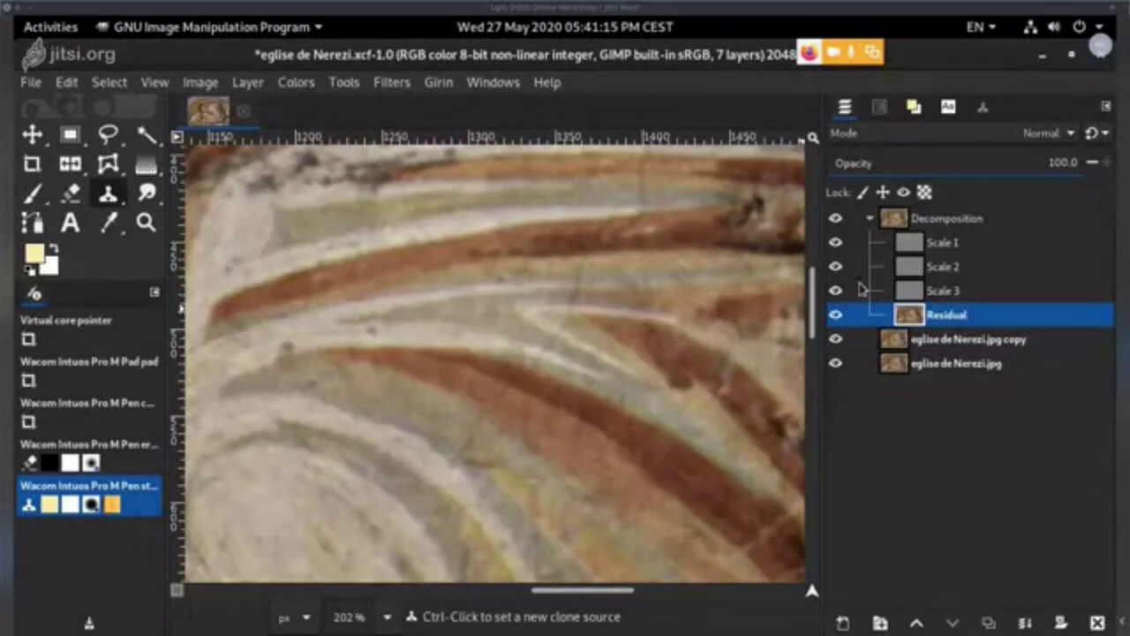
# - Show only Scale 1 inside the Decomposition group and make it the active layer
pyautogui.keyDown('shift'); pyautogui.click(842, 244); pyautogui.keyUp('shift')
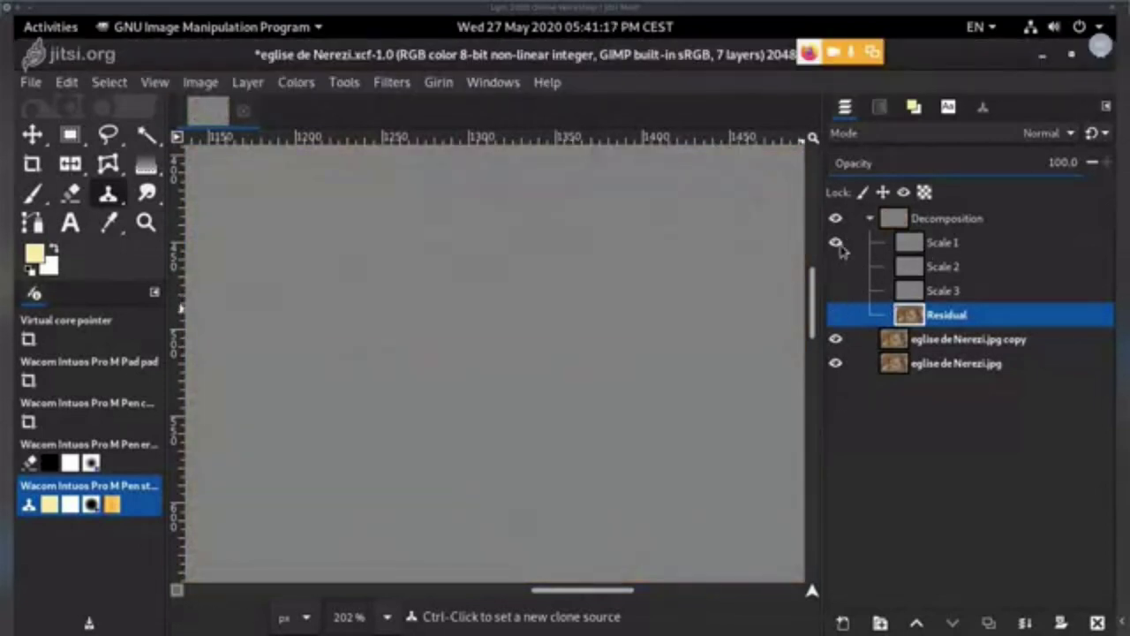
pyautogui.keyDown('shift'); pyautogui.click(839, 245); pyautogui.keyUp('shift')
pyautogui.keyDown('shift'); pyautogui.click(837, 243); pyautogui.keyUp('shift')
pyautogui.click(943, 244)
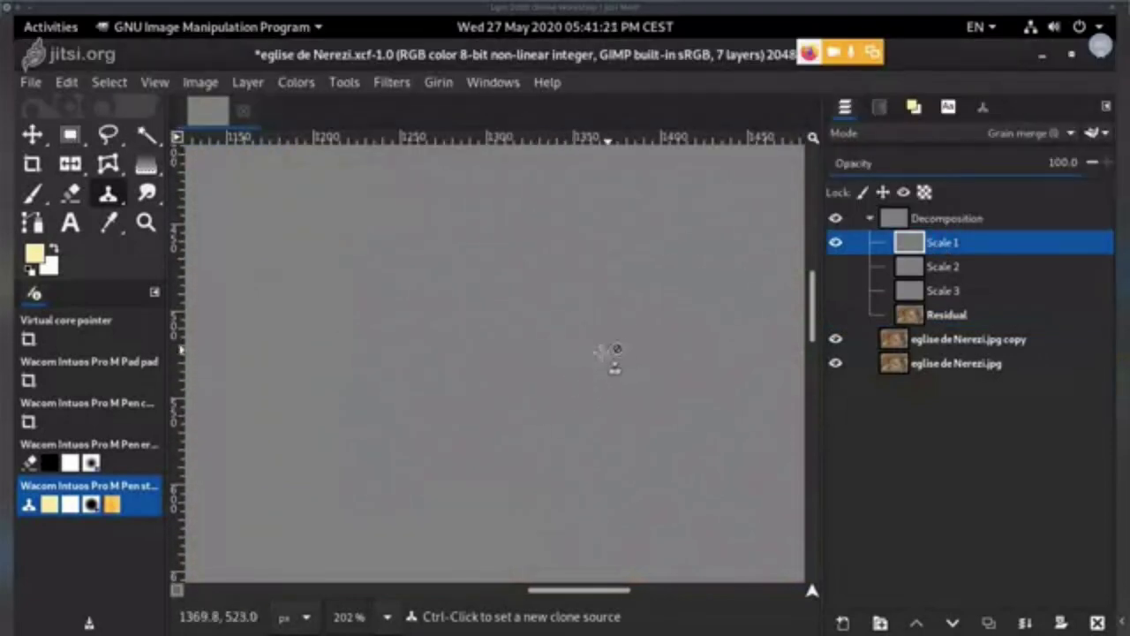
# - Clone clean texture over the crack details in the shoulder drapery on the Scale 1 layer, resampling the source nearby
pyautogui.moveTo(586, 375); pyautogui.dragTo(506, 501)
pyautogui.moveTo(562, 390); pyautogui.dragTo(530, 327)
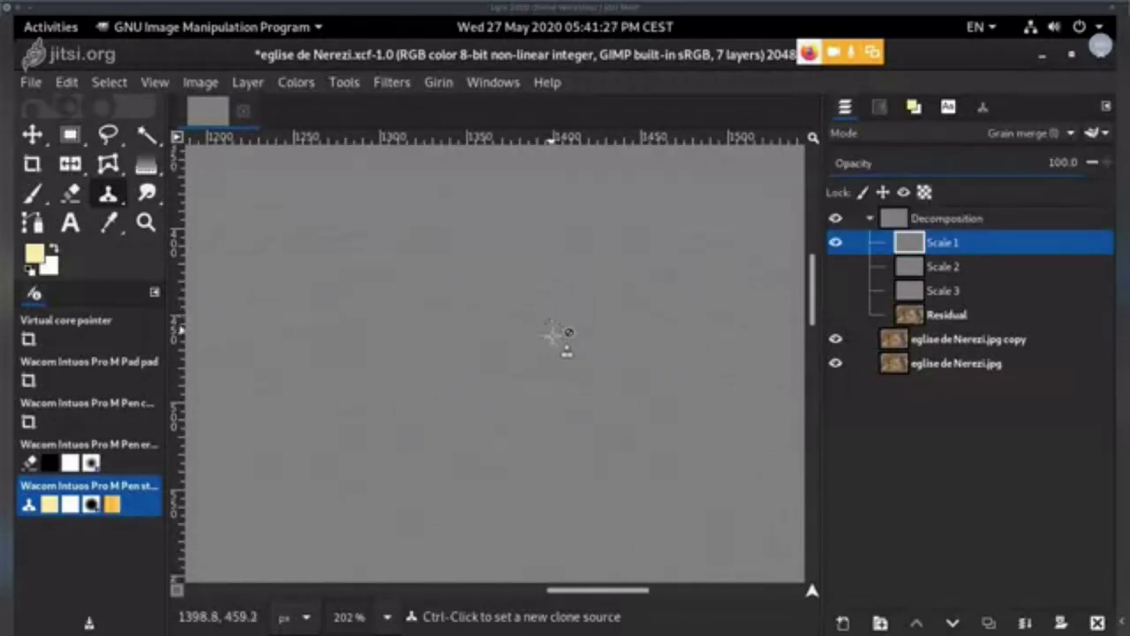
pyautogui.moveTo(544, 391); pyautogui.dragTo(582, 350)
pyautogui.keyDown('ctrl'); pyautogui.click(504, 384); pyautogui.keyUp('ctrl')
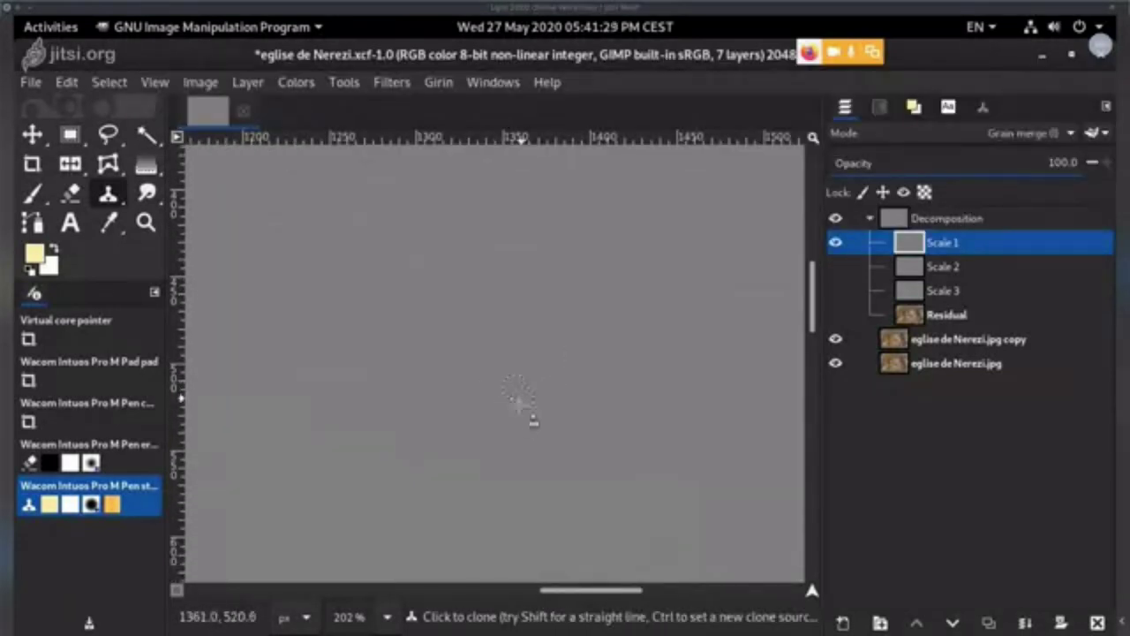
pyautogui.scroll(-1, 557, 362)
pyautogui.hscroll(-1, 557, 362)
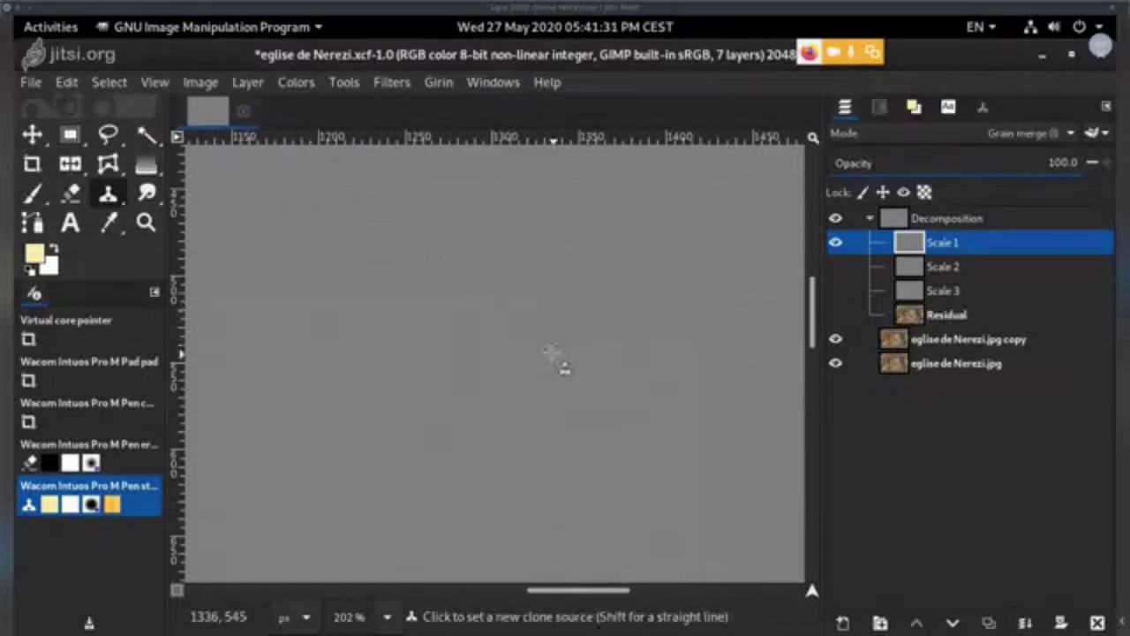
pyautogui.keyDown('ctrl'); pyautogui.click(540, 346); pyautogui.keyUp('ctrl')
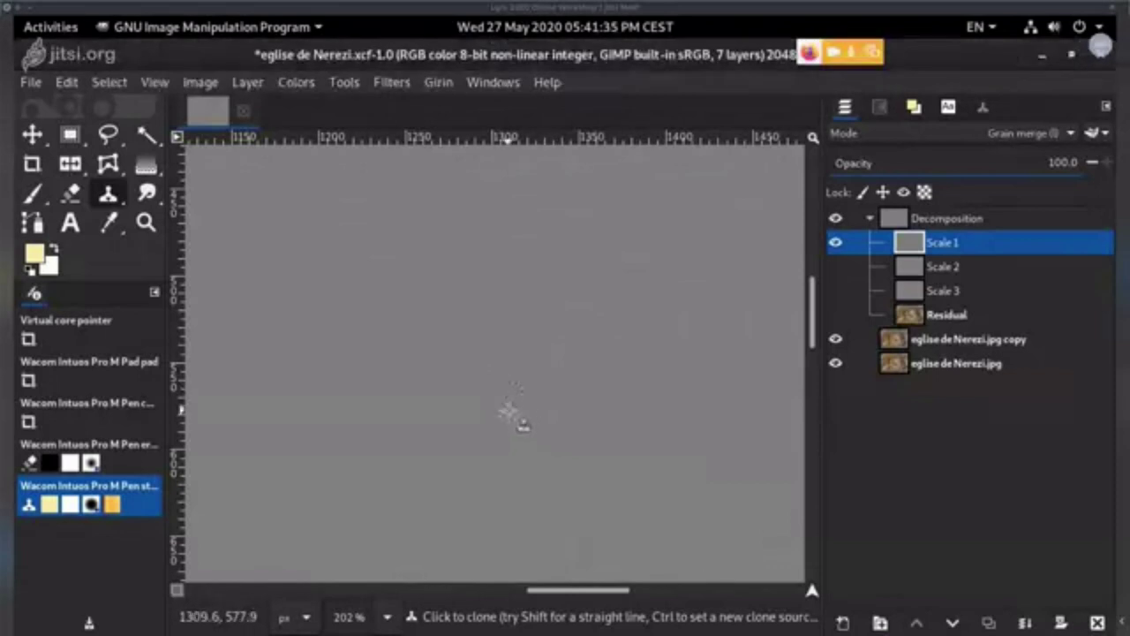
pyautogui.moveTo(565, 402); pyautogui.dragTo(590, 366)
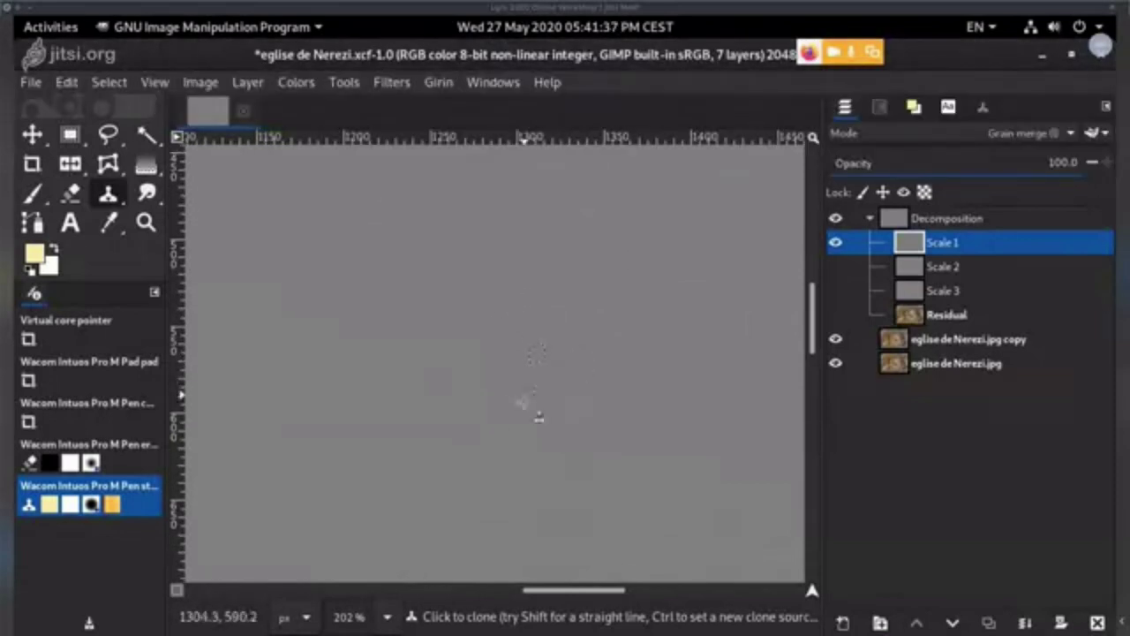
pyautogui.scroll(-3, 590, 379)
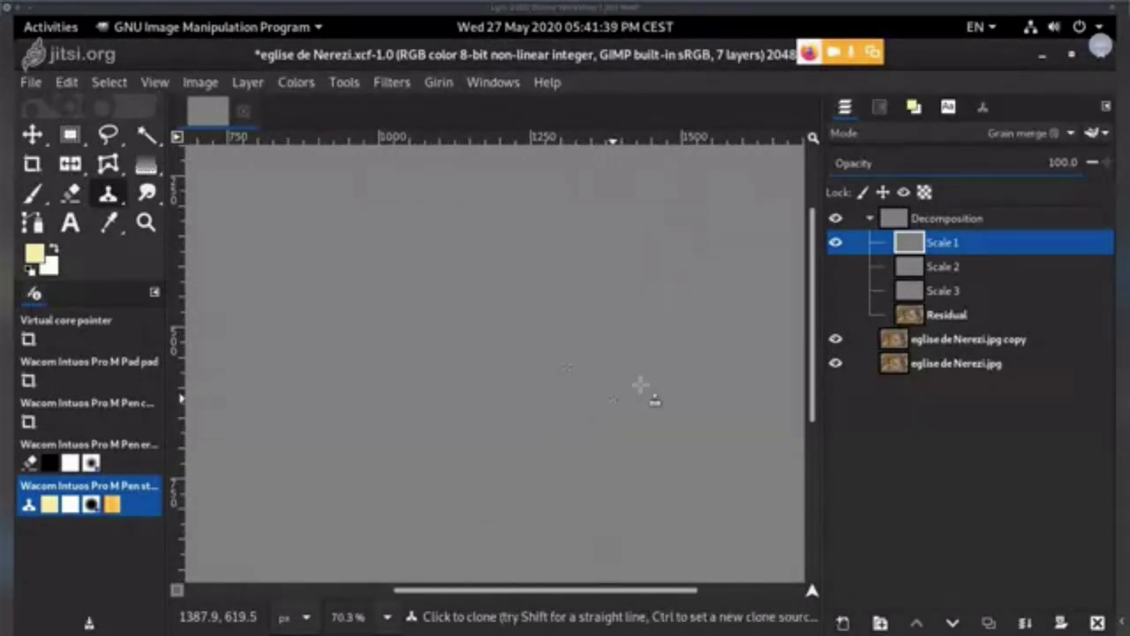
# - Compare the Residual layer on its own with all decomposition layers visible together
pyautogui.keyDown('shift'); pyautogui.click(835, 314); pyautogui.keyUp('shift')
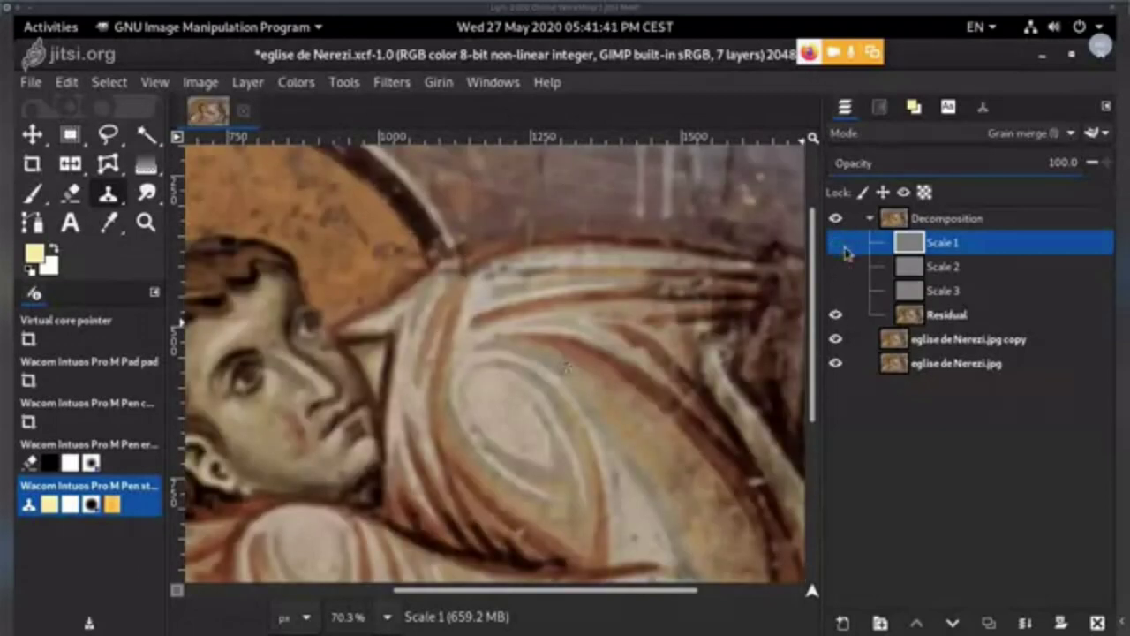
pyautogui.keyDown('shift'); pyautogui.click(835, 291); pyautogui.keyUp('shift')
pyautogui.keyDown('shift'); pyautogui.click(835, 291); pyautogui.keyUp('shift')
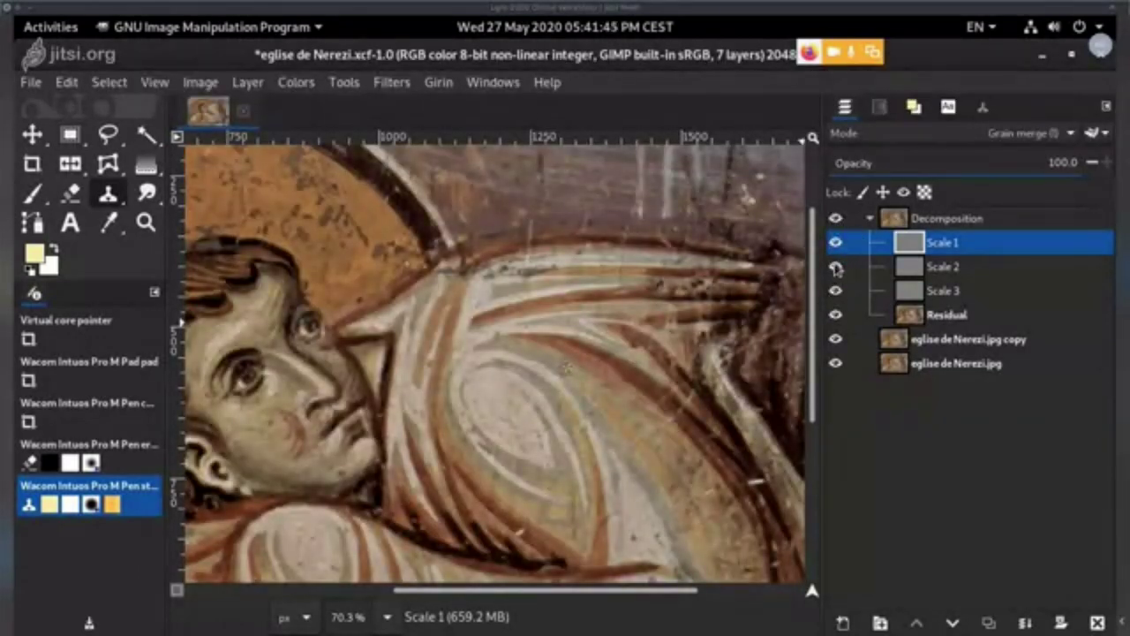
# - Show only Scale 2 inside the Decomposition group and select it for retouching the shoulder drapery
pyautogui.keyDown('shift'); pyautogui.click(835, 266); pyautogui.keyUp('shift')
pyautogui.click(905, 266)
pyautogui.keyDown('ctrl'); pyautogui.scroll(3, 602, 346); pyautogui.keyUp('ctrl')
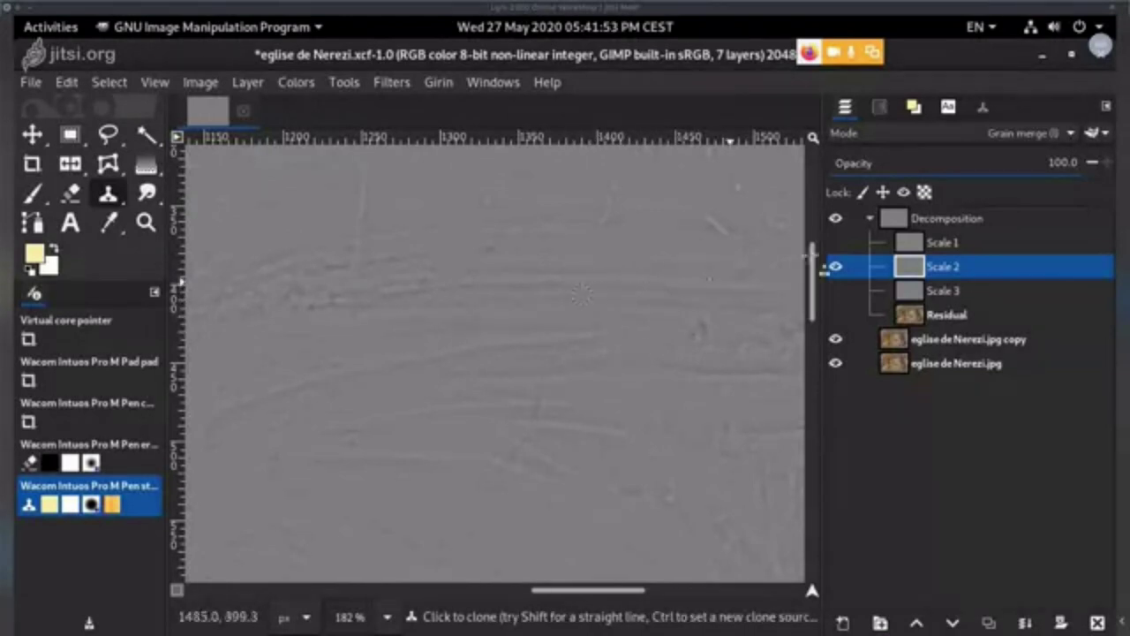
# - Set the Clone tool's opacity to 100 and return to the layer list
pyautogui.click(983, 110)
pyautogui.moveTo(974, 179); pyautogui.dragTo(1078, 180)
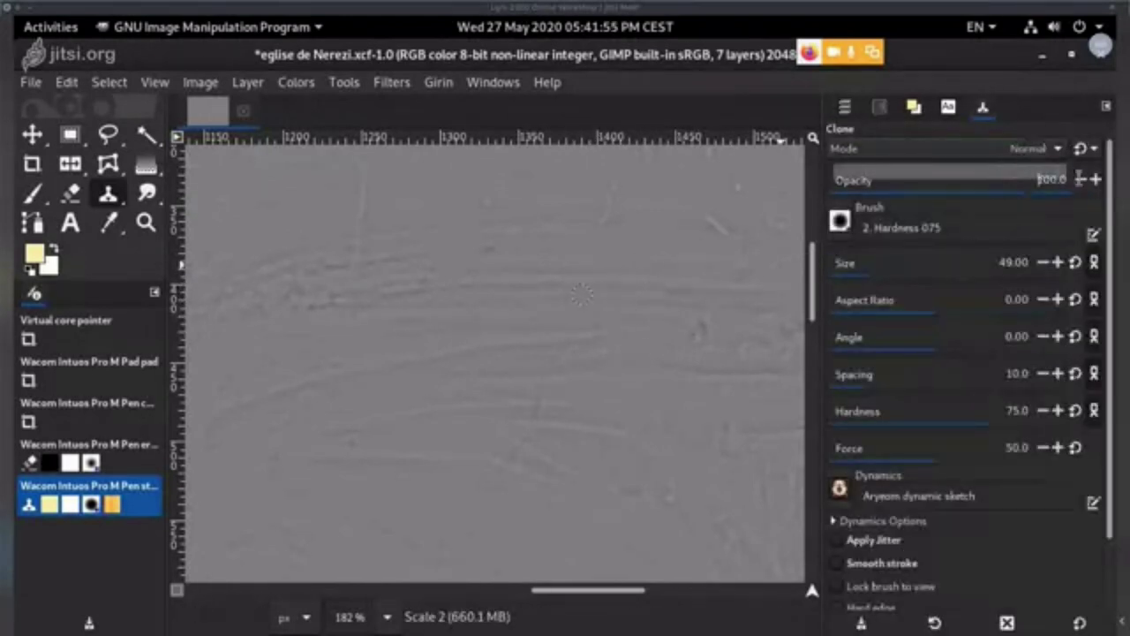
pyautogui.click(848, 109)
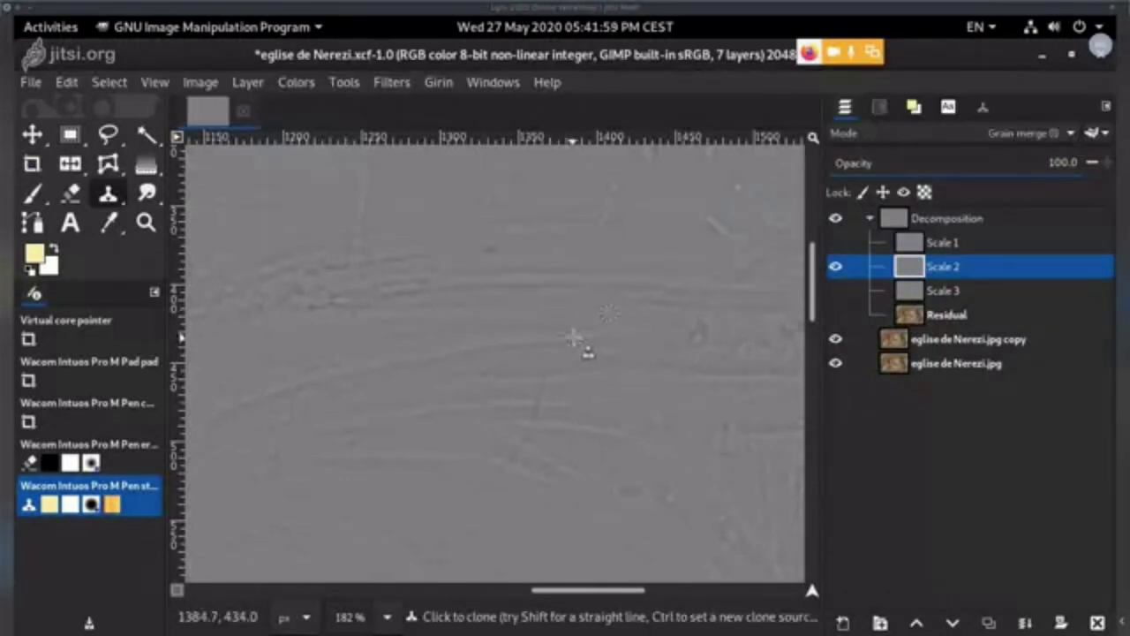
# - Clone smooth texture over the crack through the middle drapery folds on the Scale 2 layer
pyautogui.moveTo(619, 388); pyautogui.dragTo(693, 305)
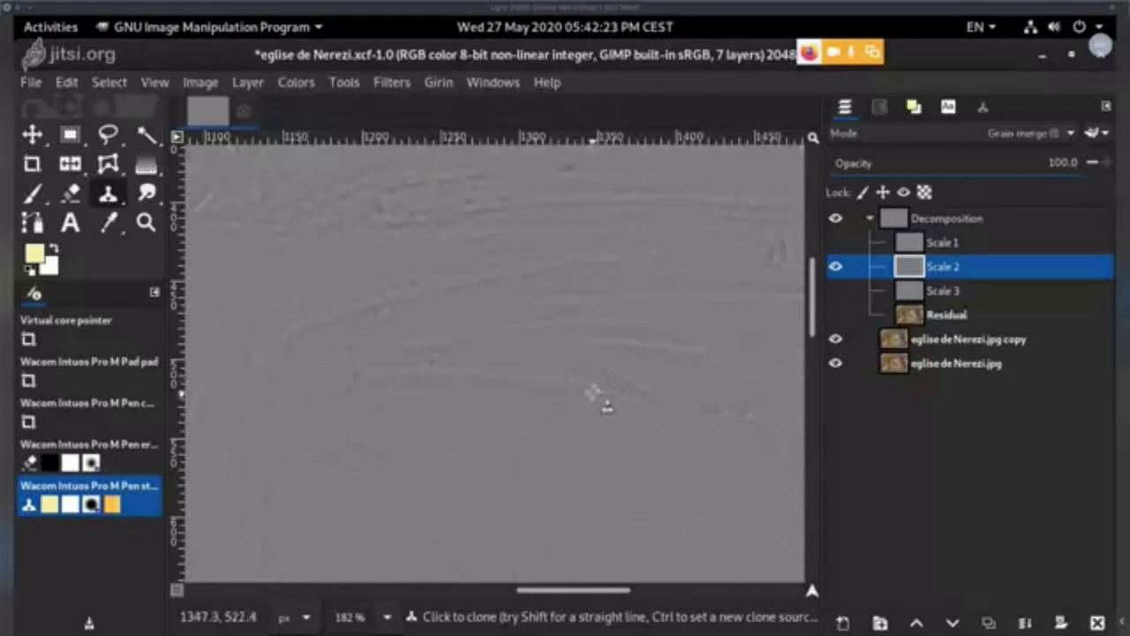
pyautogui.moveTo(639, 402)
pyautogui.mouseDown()
pyautogui.moveTo(663, 313)
pyautogui.moveTo(602, 373)
pyautogui.mouseUp()
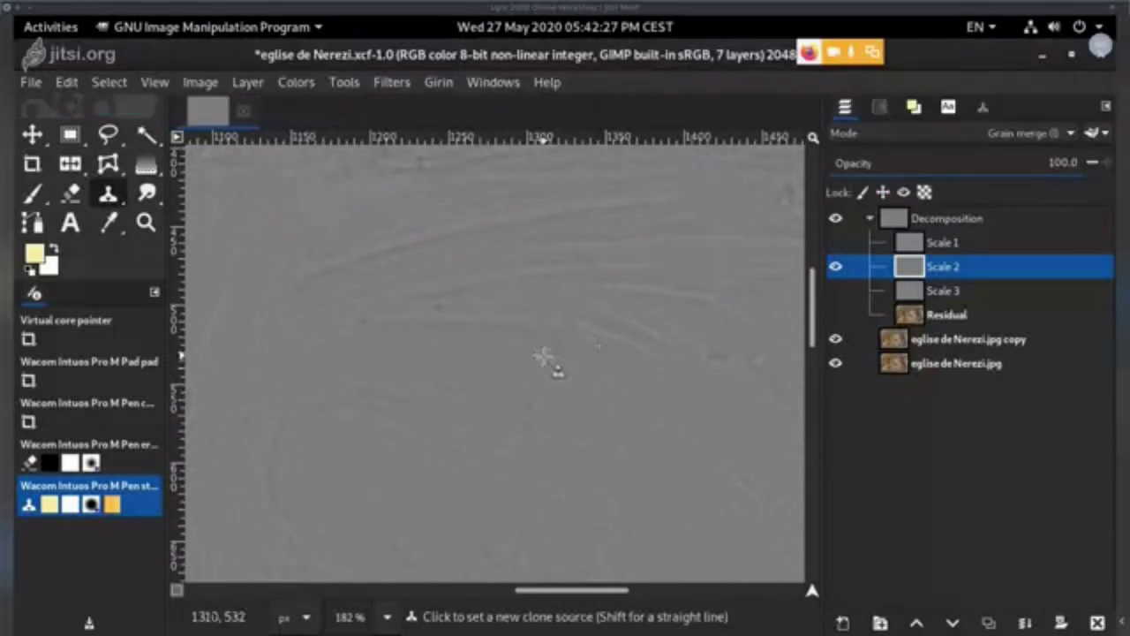
pyautogui.keyDown('ctrl'); pyautogui.click(542, 356); pyautogui.keyUp('ctrl')
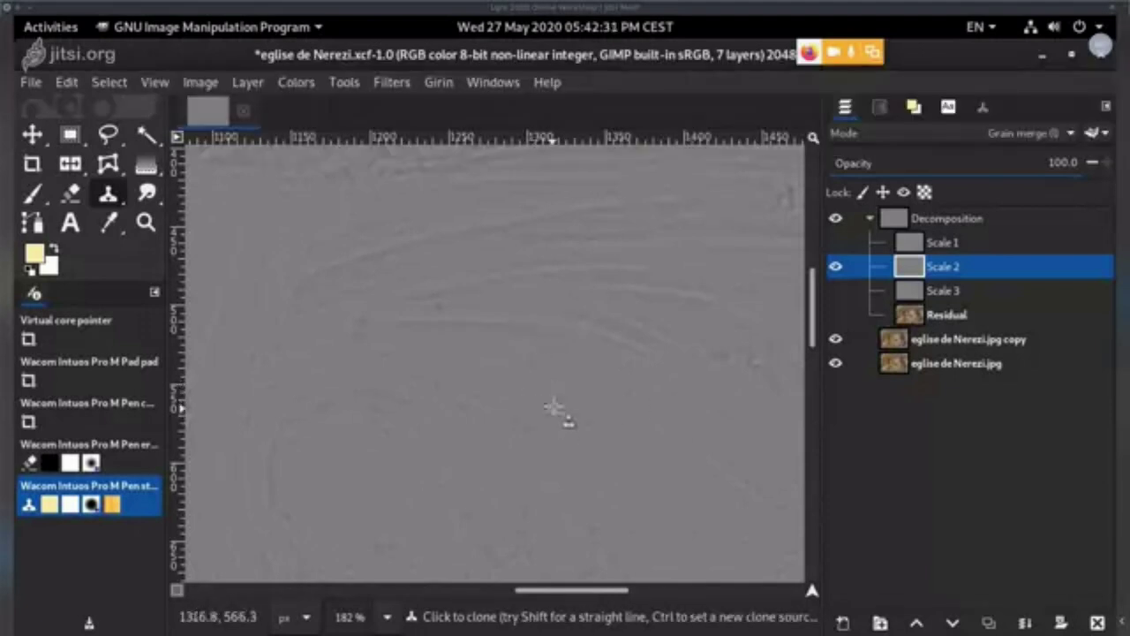
pyautogui.scroll(4, 565, 388)
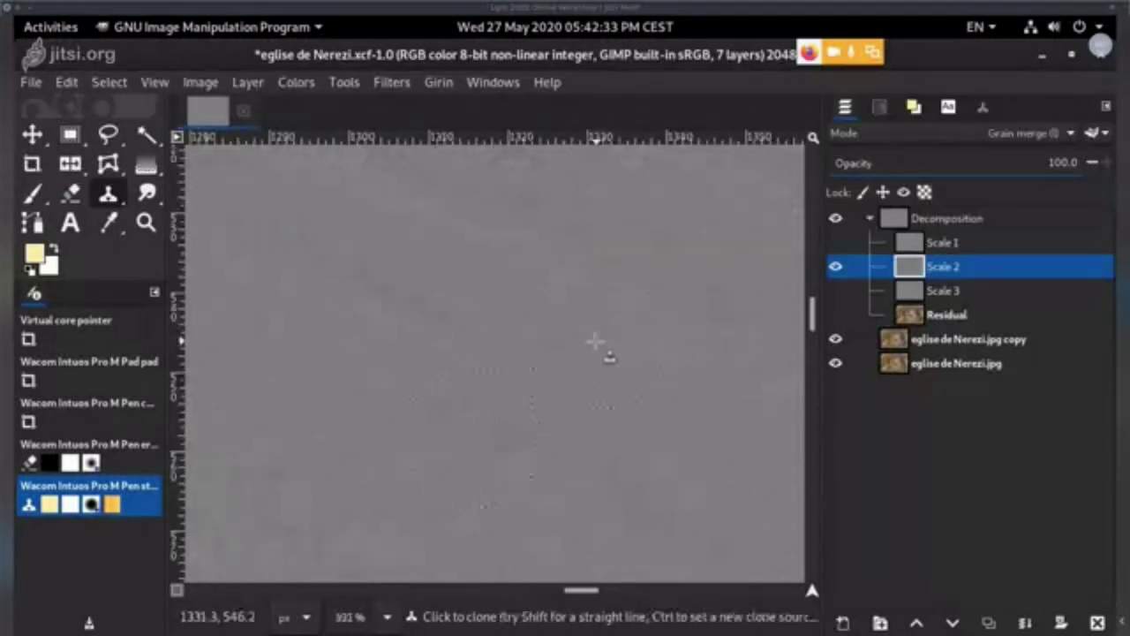
pyautogui.scroll(-6, 555, 488)
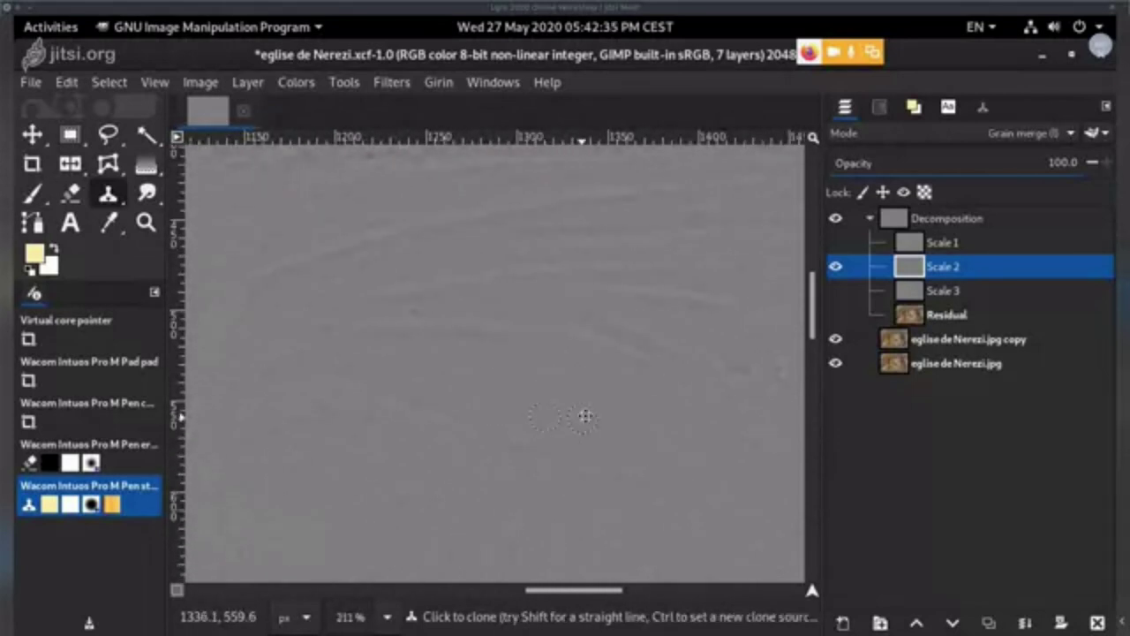
pyautogui.scroll(2, 599, 331)
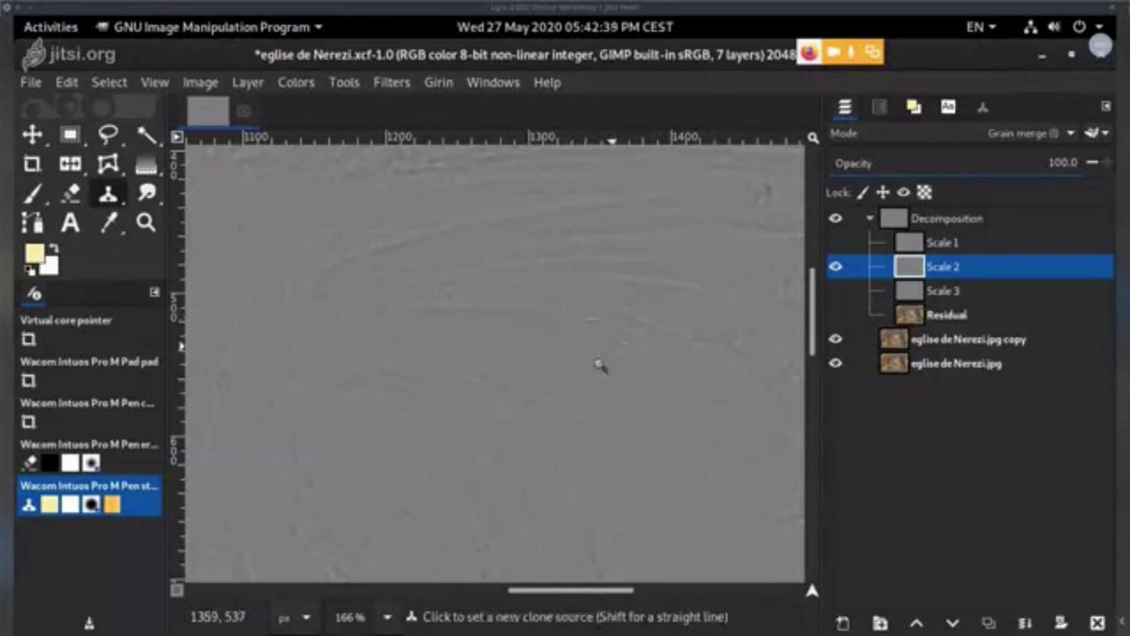
# - Check the Scale 2 retouching with all decomposition layers visible, and isolate Scale 2 again
pyautogui.scroll(-3, 593, 376)
pyautogui.keyDown('shift'); pyautogui.click(835, 267); pyautogui.keyUp('shift')
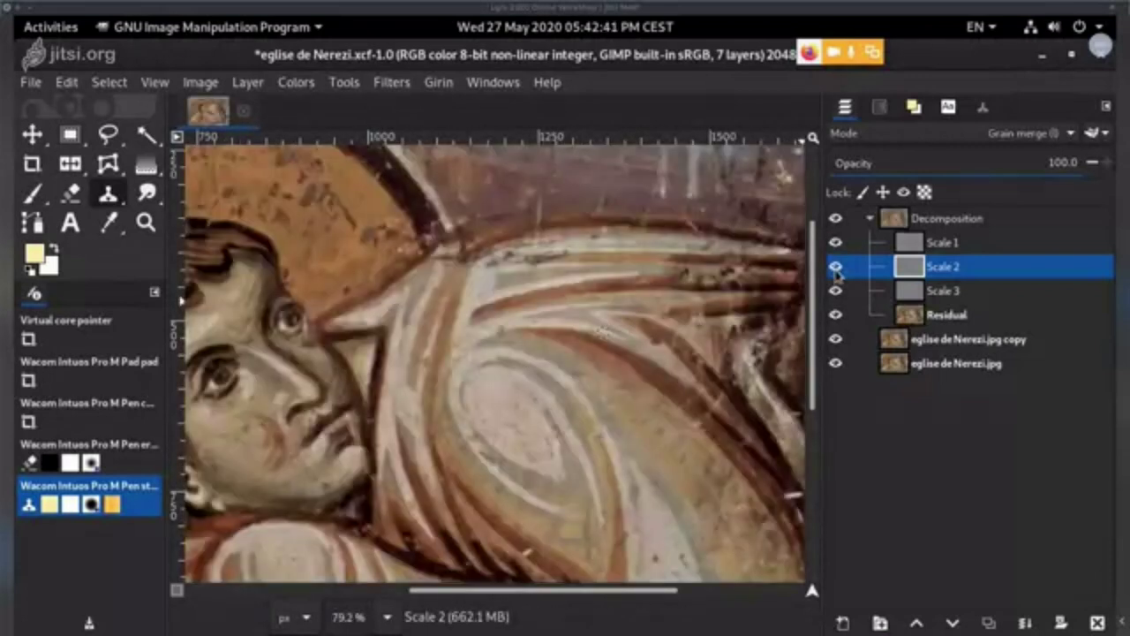
pyautogui.click(833, 219)
pyautogui.keyDown('shift'); pyautogui.click(836, 267); pyautogui.keyUp('shift')
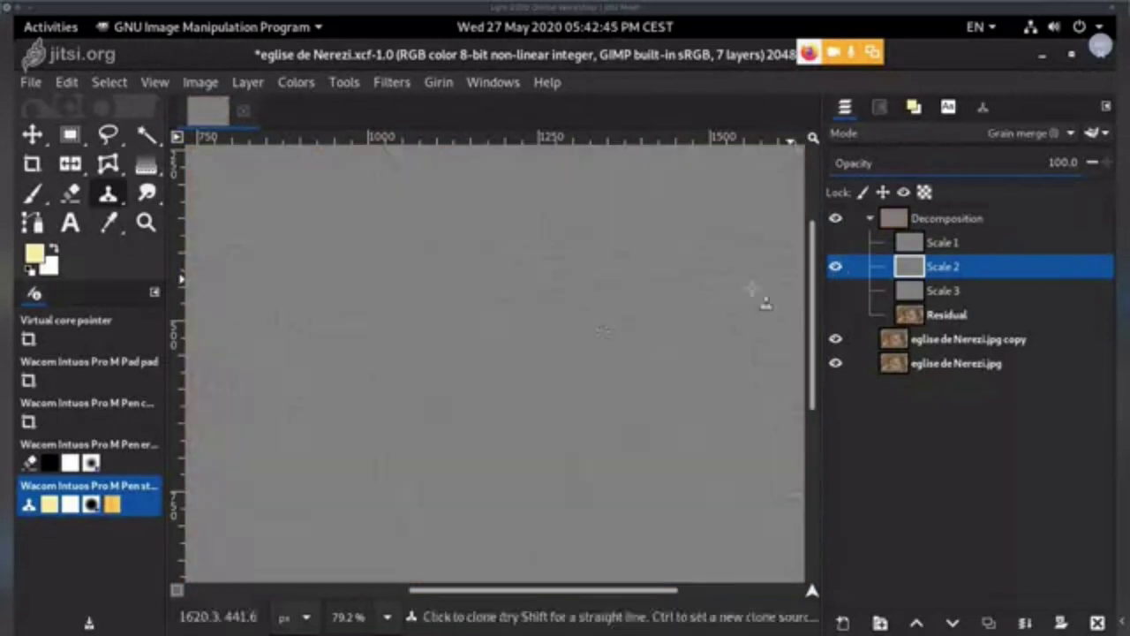
# - Clone out the crack across the upper shoulder folds on Scale 2, and check it with all decomposition layers visible
pyautogui.scroll(4, 676, 268)
pyautogui.keyDown('ctrl'); pyautogui.click(638, 264); pyautogui.keyUp('ctrl')
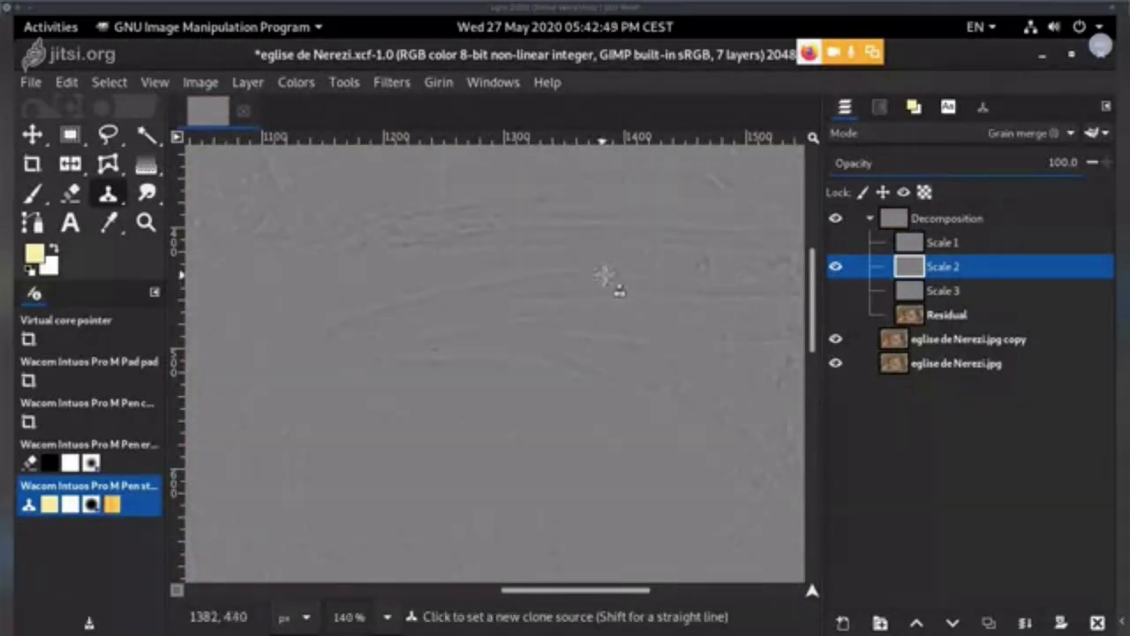
pyautogui.keyDown('ctrl'); pyautogui.click(605, 275); pyautogui.keyUp('ctrl')
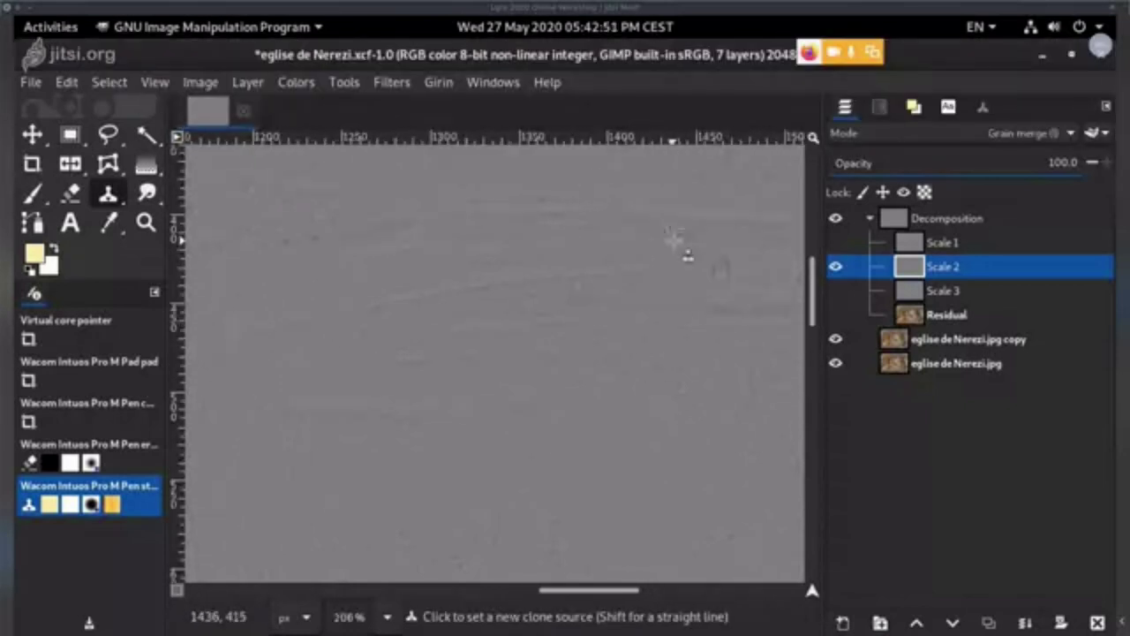
pyautogui.scroll(3, 676, 244)
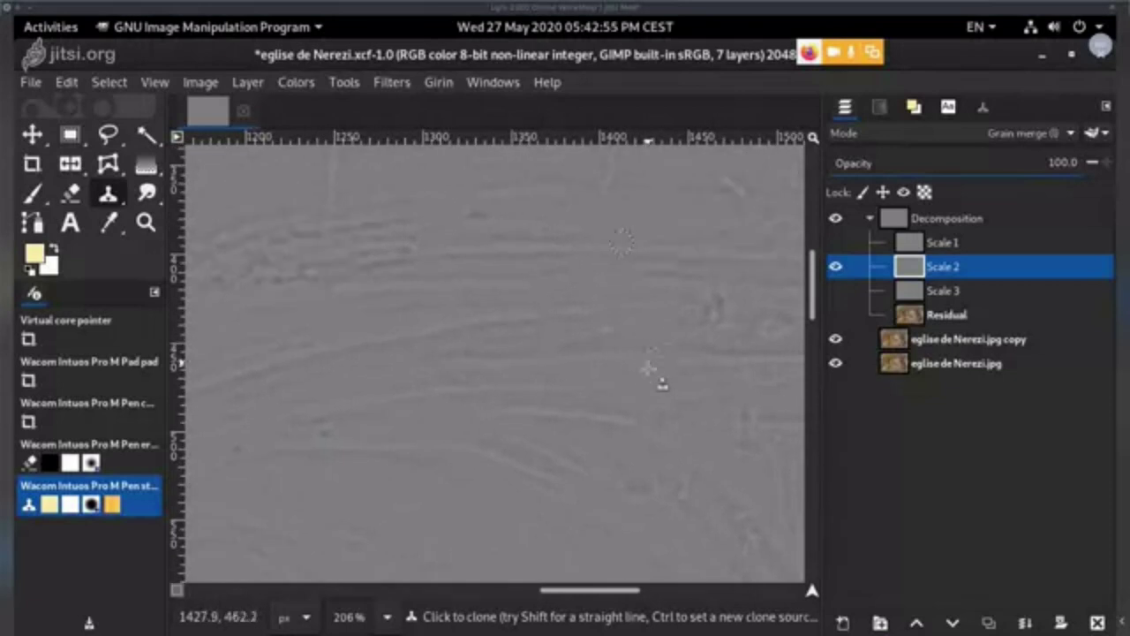
pyautogui.scroll(-3, 618, 380)
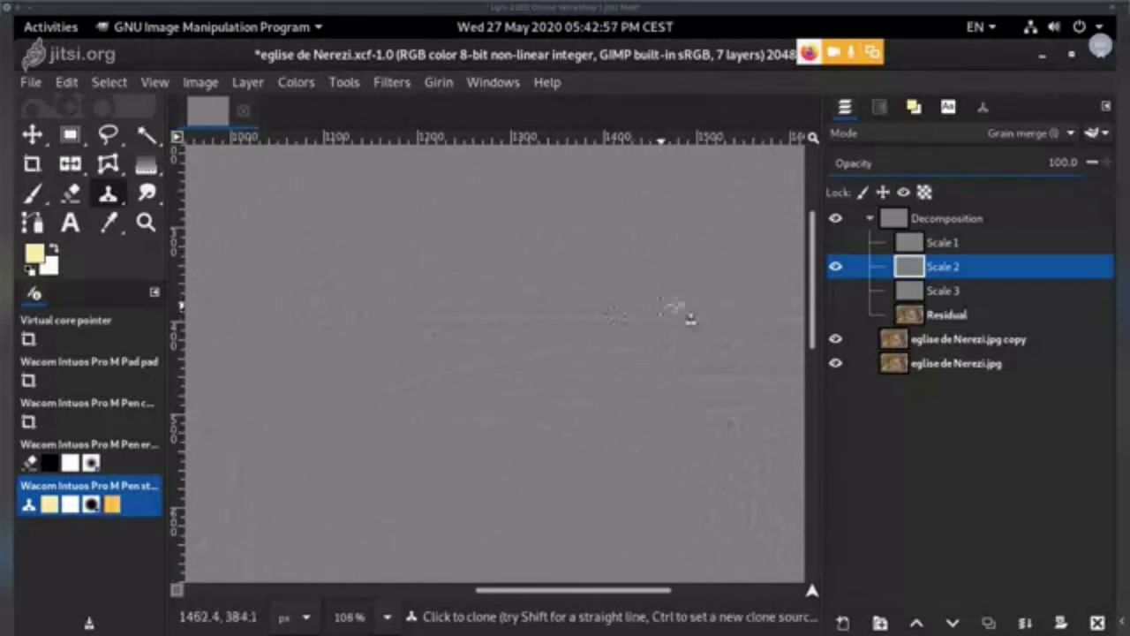
pyautogui.keyDown('shift'); pyautogui.click(836, 267); pyautogui.keyUp('shift')
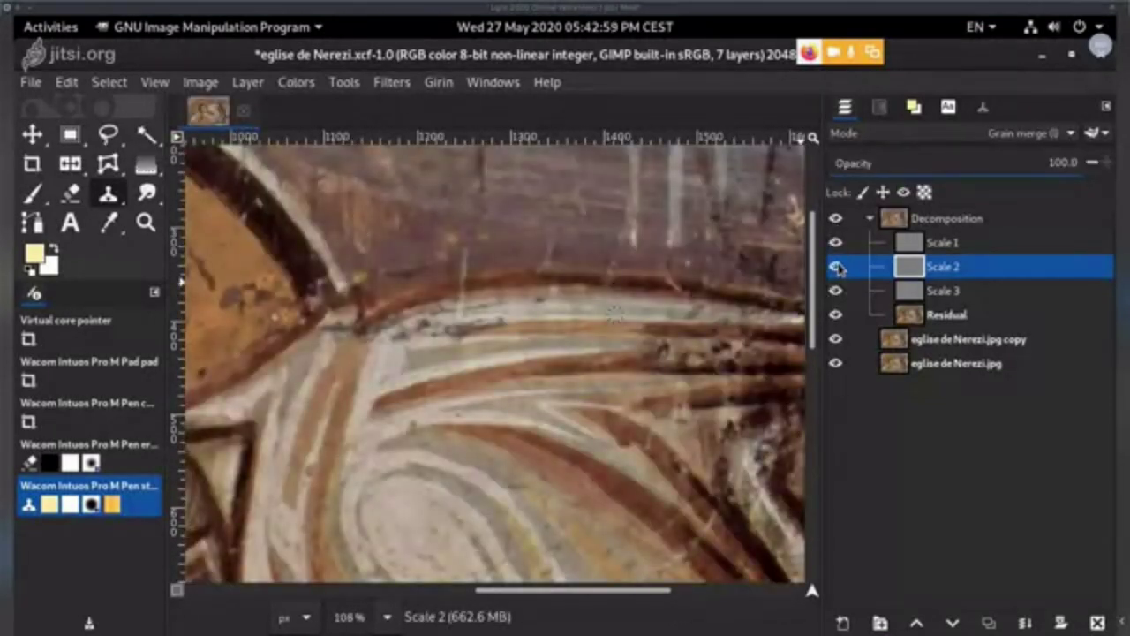
# - Isolate Scale 2 again and clone away the remaining crack traces along the shoulder's upper outline
pyautogui.keyDown('shift'); pyautogui.click(837, 267); pyautogui.keyUp('shift')
pyautogui.scroll(3, 680, 274)
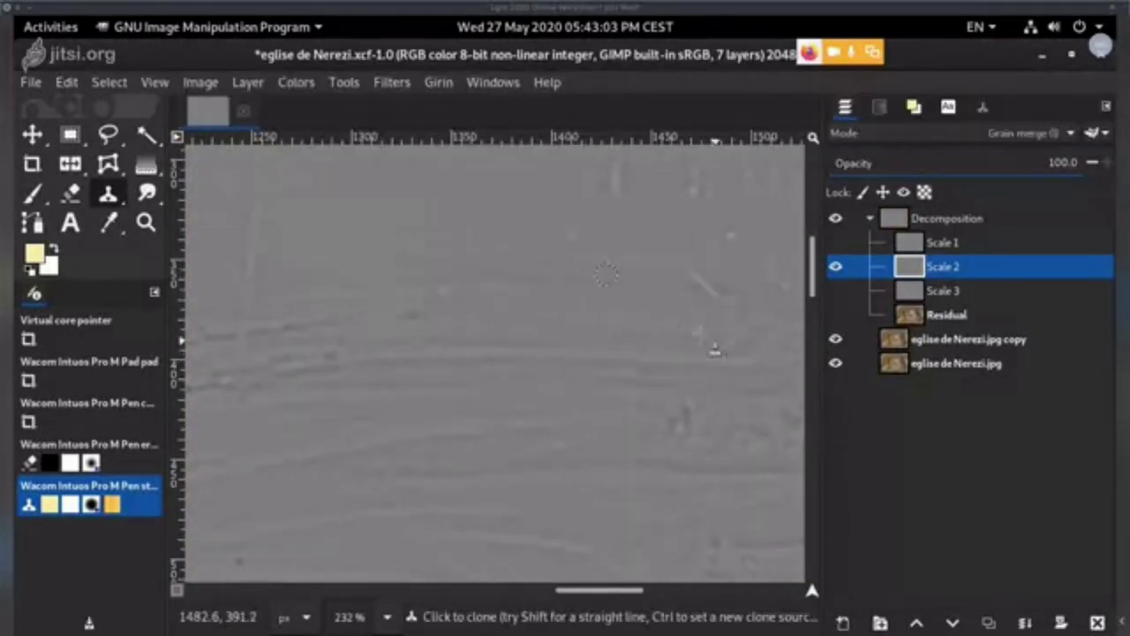
pyautogui.scroll(-3, 610, 296)
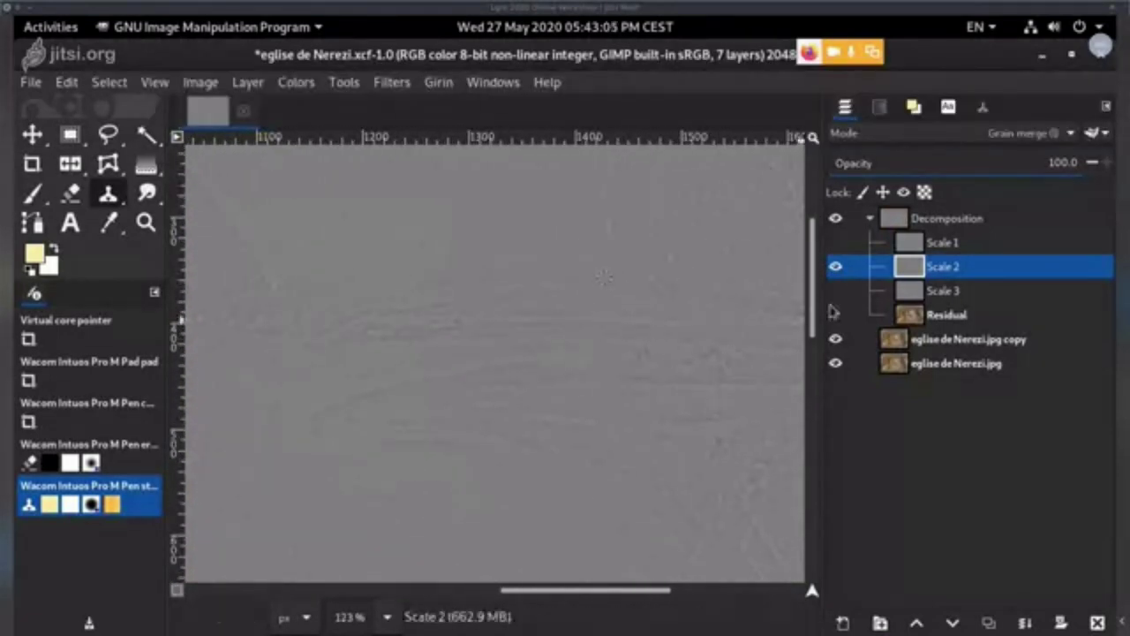
# - Review all decomposition layers together, and isolate the Residual layer as the active layer
pyautogui.keyDown('shift'); pyautogui.click(836, 267); pyautogui.keyUp('shift')
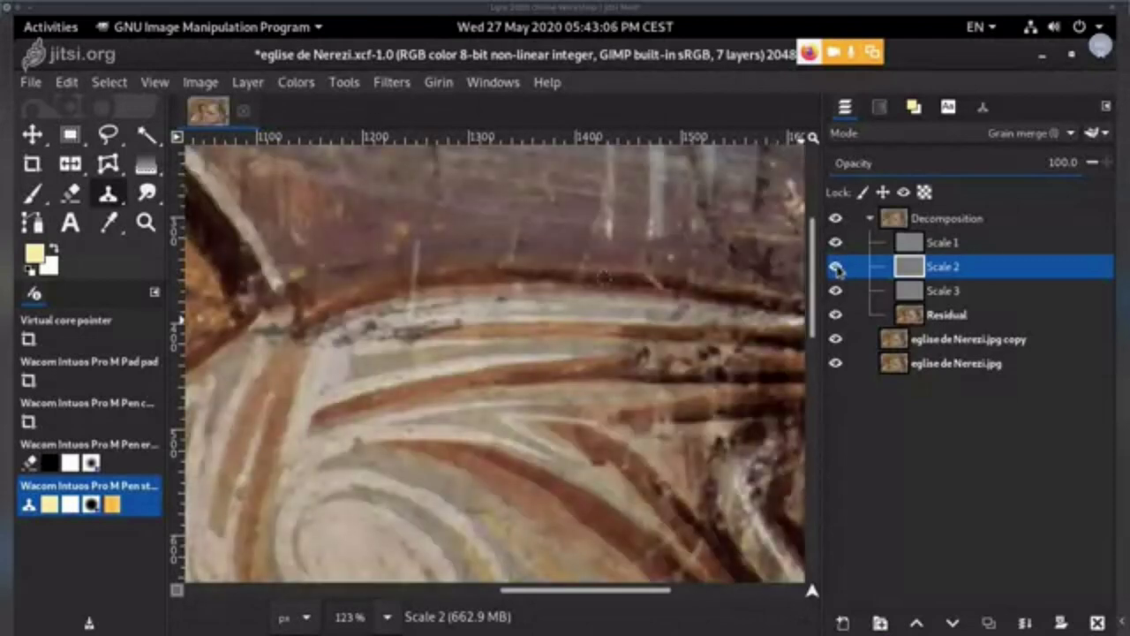
pyautogui.keyDown('shift'); pyautogui.click(836, 315); pyautogui.keyUp('shift')
pyautogui.click(937, 314)
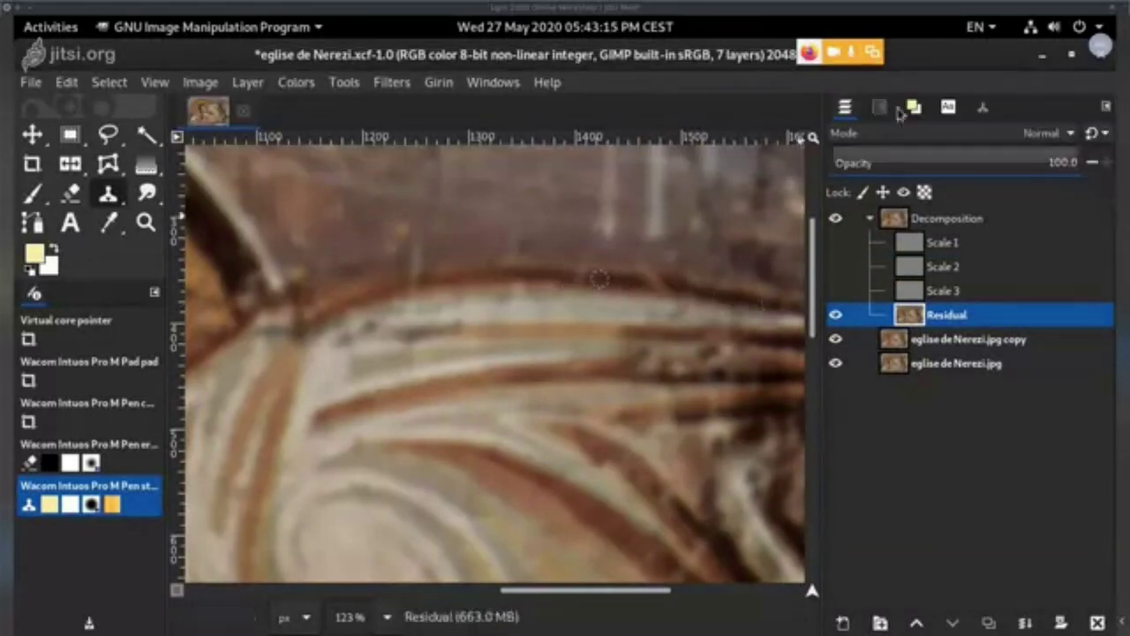
# - Clone over the crack along the shoulder's upper outline on the Residual layer, using the 2. Hardness 025 brush at 76 opacity
pyautogui.click(957, 110)
pyautogui.click(983, 108)
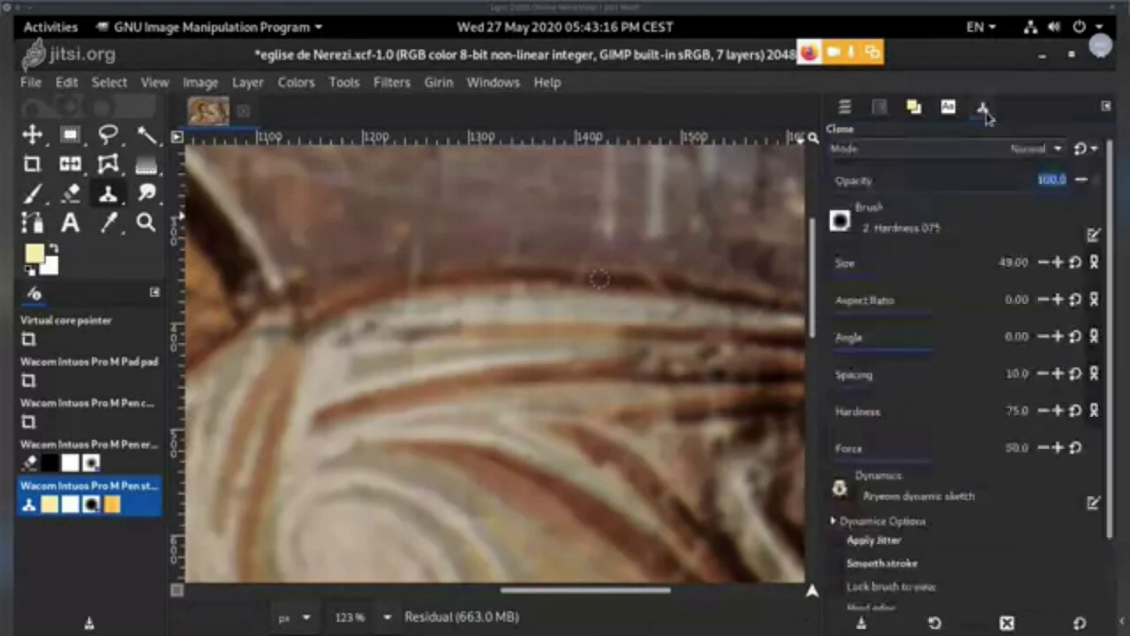
pyautogui.click(840, 221)
pyautogui.click(886, 300)
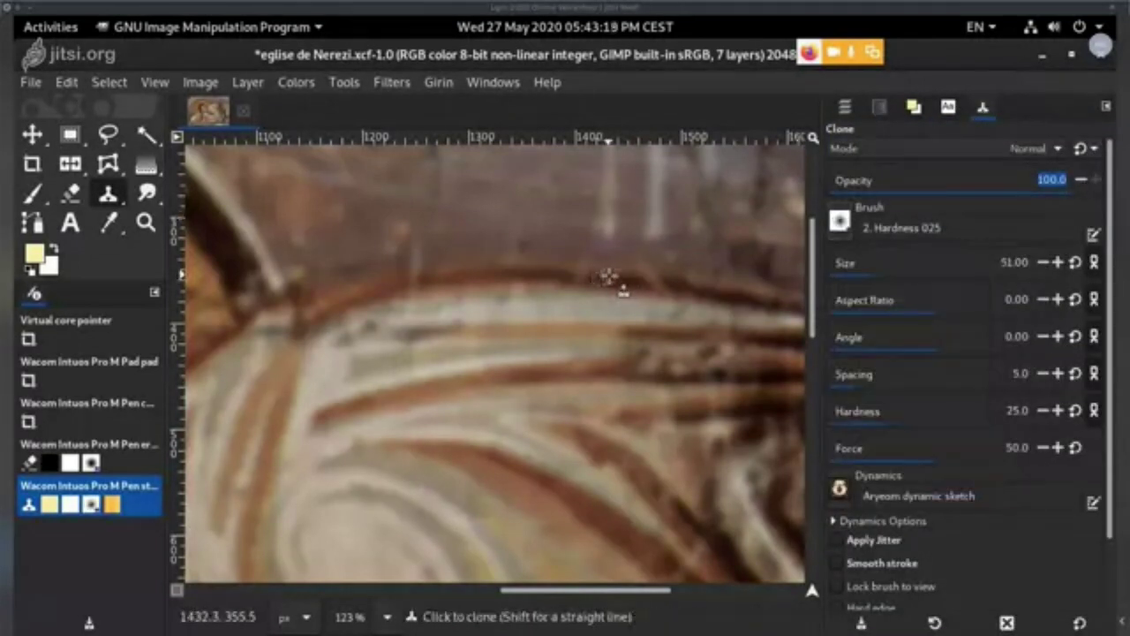
pyautogui.keyDown('ctrl'); pyautogui.click(601, 278); pyautogui.keyUp('ctrl')
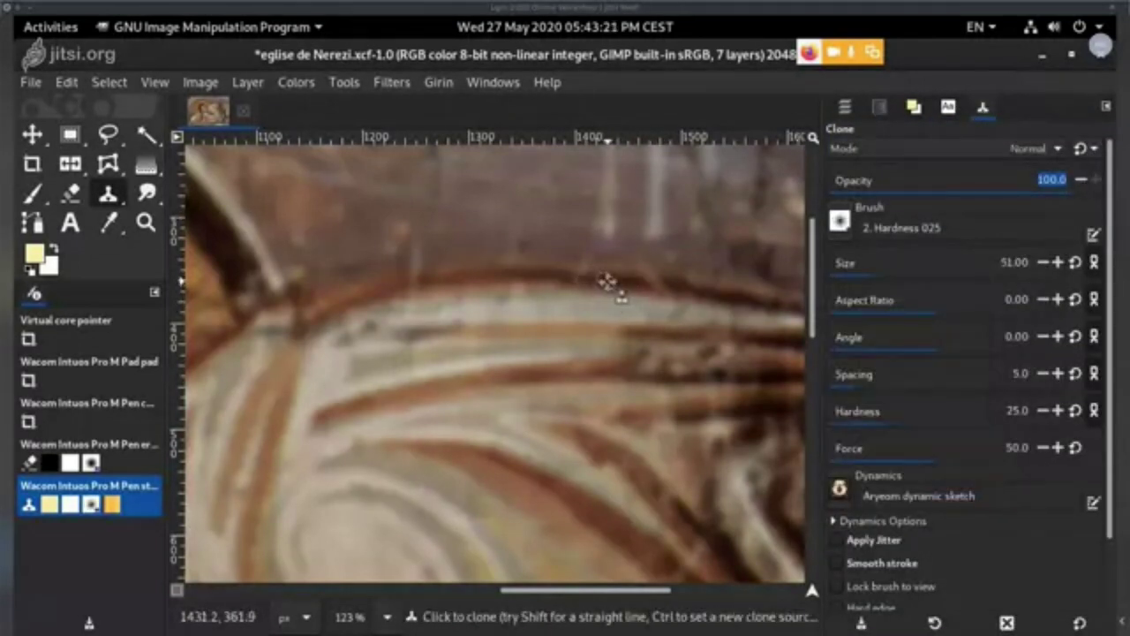
pyautogui.write('76')
pyautogui.press('Return')
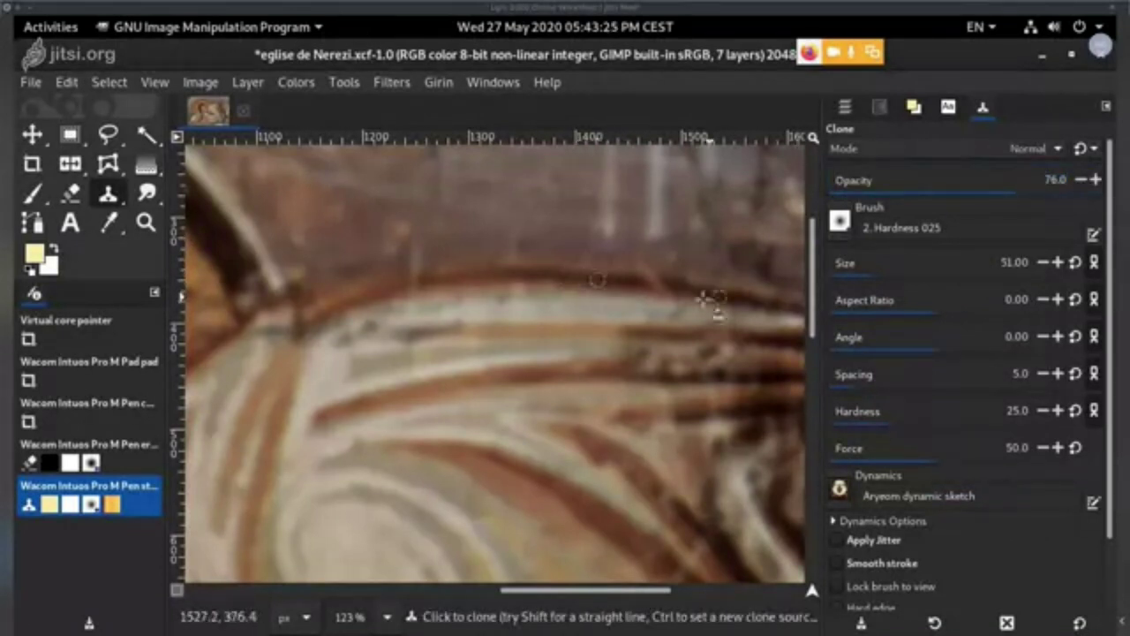
pyautogui.keyDown('ctrl'); pyautogui.click(605, 272); pyautogui.keyUp('ctrl')
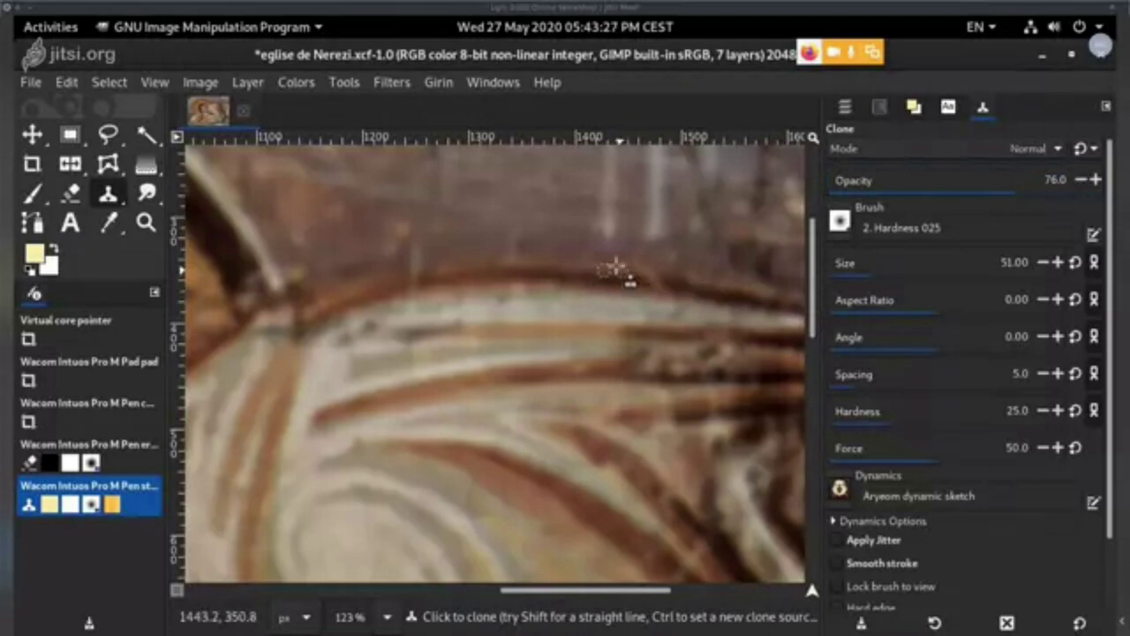
# - Try cloning the shoulder outline on the Residual layer with the 2. Hardness 100 brush at size 160
pyautogui.click(839, 221)
pyautogui.click(949, 299)
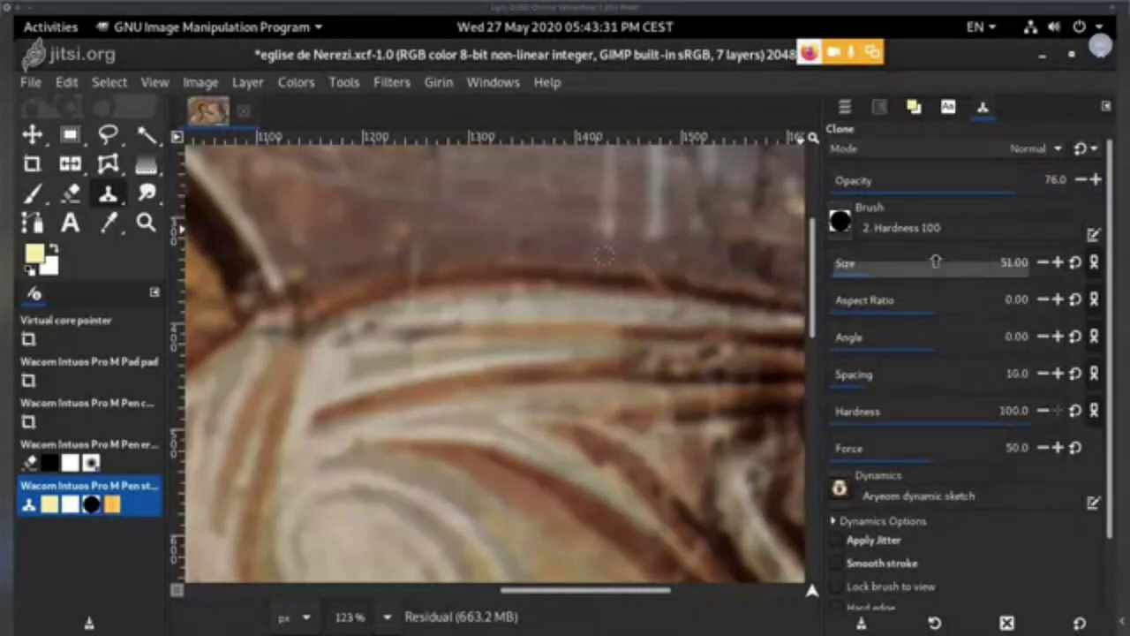
pyautogui.click(841, 222)
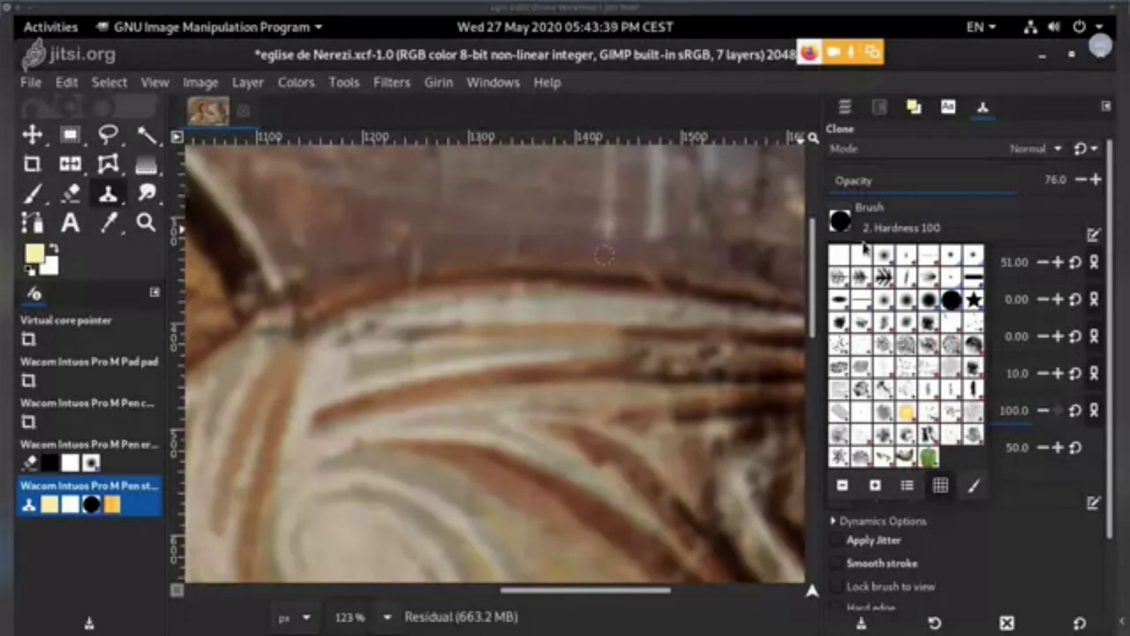
pyautogui.click(841, 218)
pyautogui.press('p')
pyautogui.press('c')
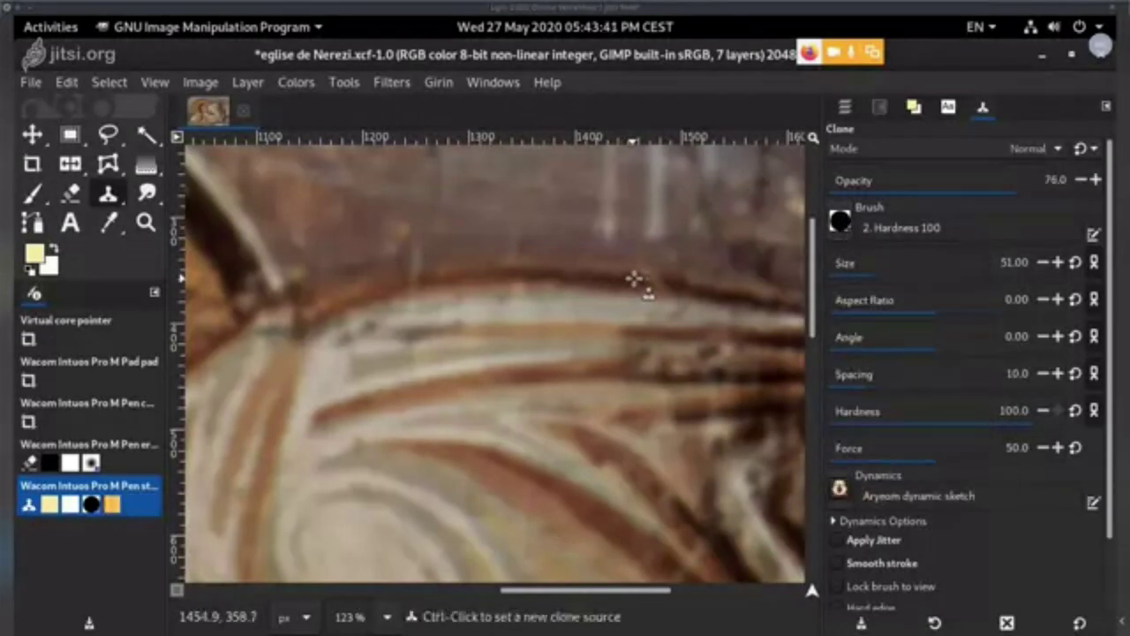
pyautogui.keyDown('ctrl'); pyautogui.click(635, 279); pyautogui.keyUp('ctrl')
pyautogui.moveTo(882, 258); pyautogui.dragTo(904, 257)
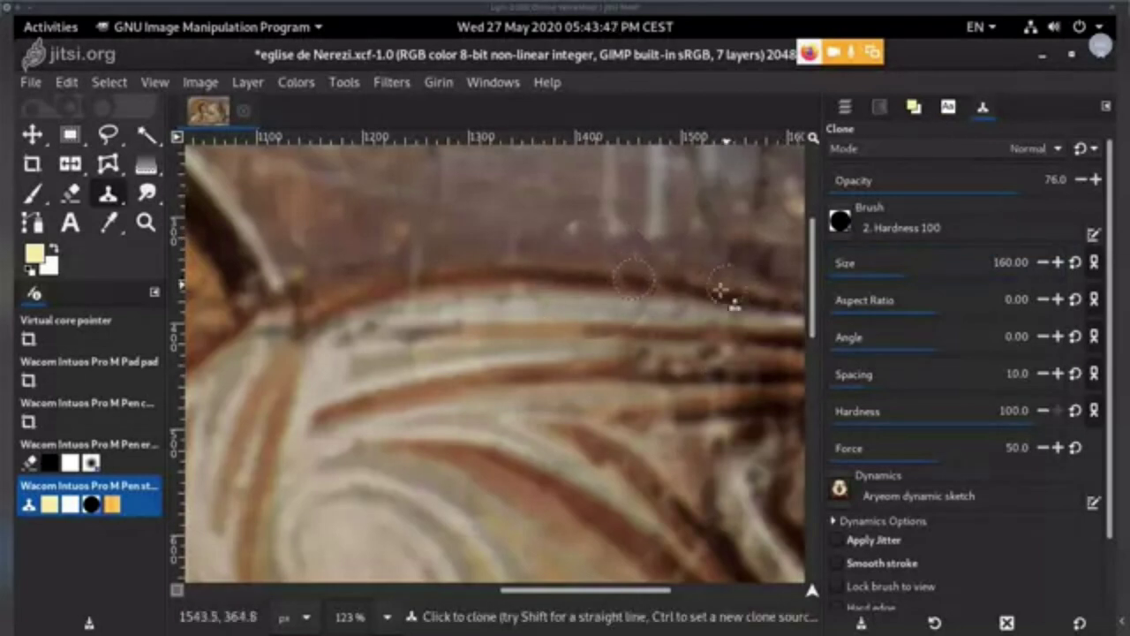
# - Check the hard-brush retouching with all decomposition layers visible, and isolate the Residual layer again
pyautogui.click(845, 107)
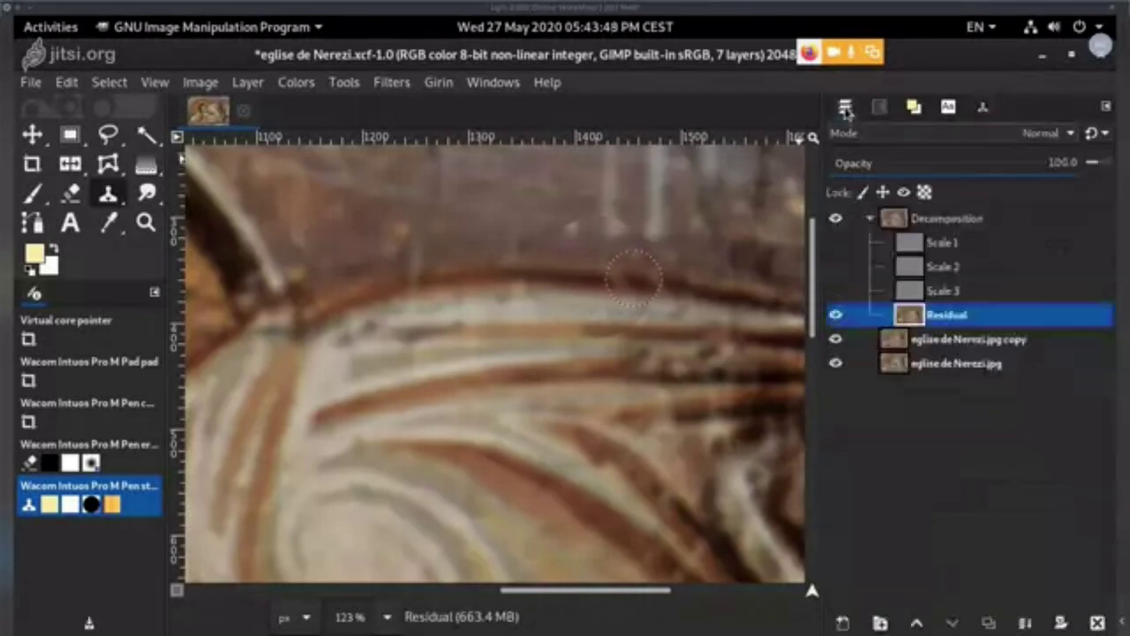
pyautogui.keyDown('shift'); pyautogui.click(835, 315); pyautogui.keyUp('shift')
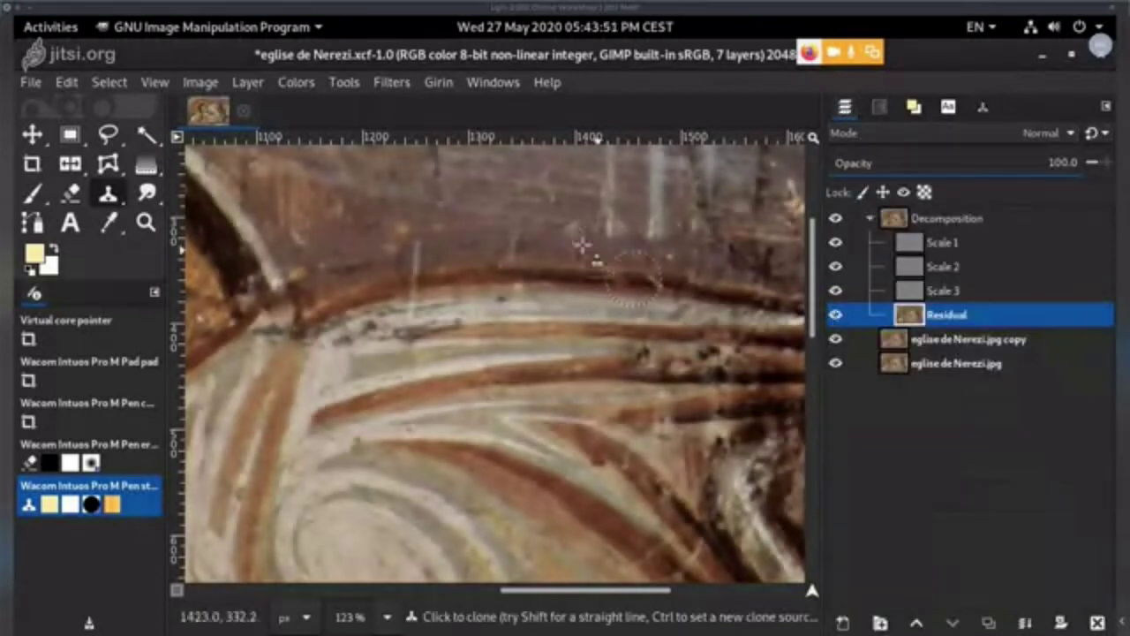
pyautogui.scroll(-8, 574, 274)
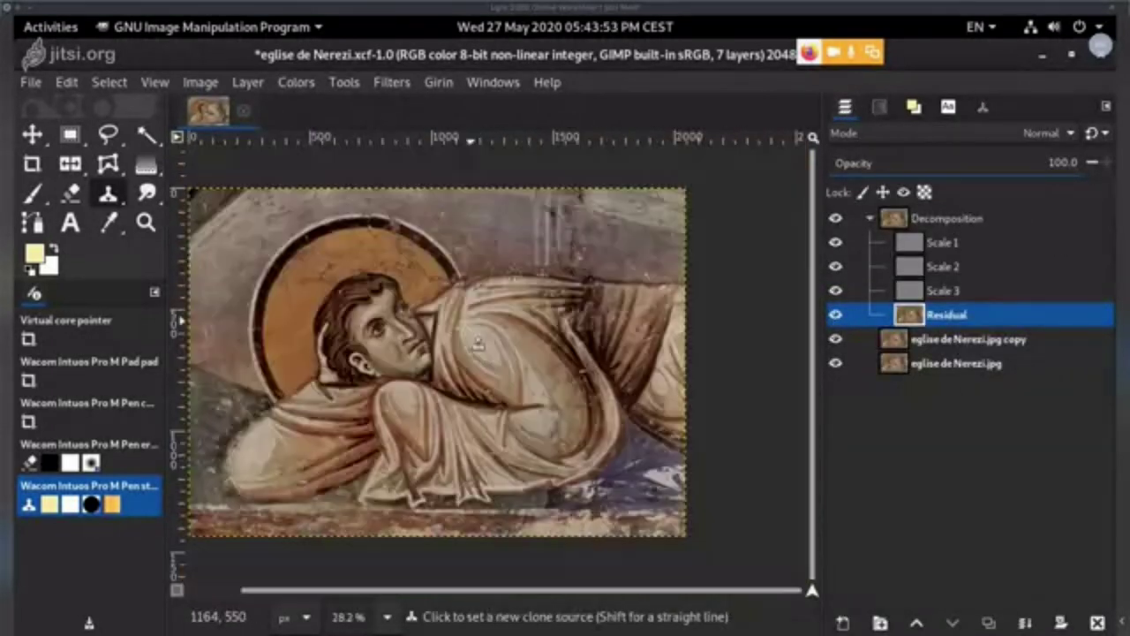
pyautogui.scroll(6, 583, 247)
pyautogui.scroll(4, 574, 256)
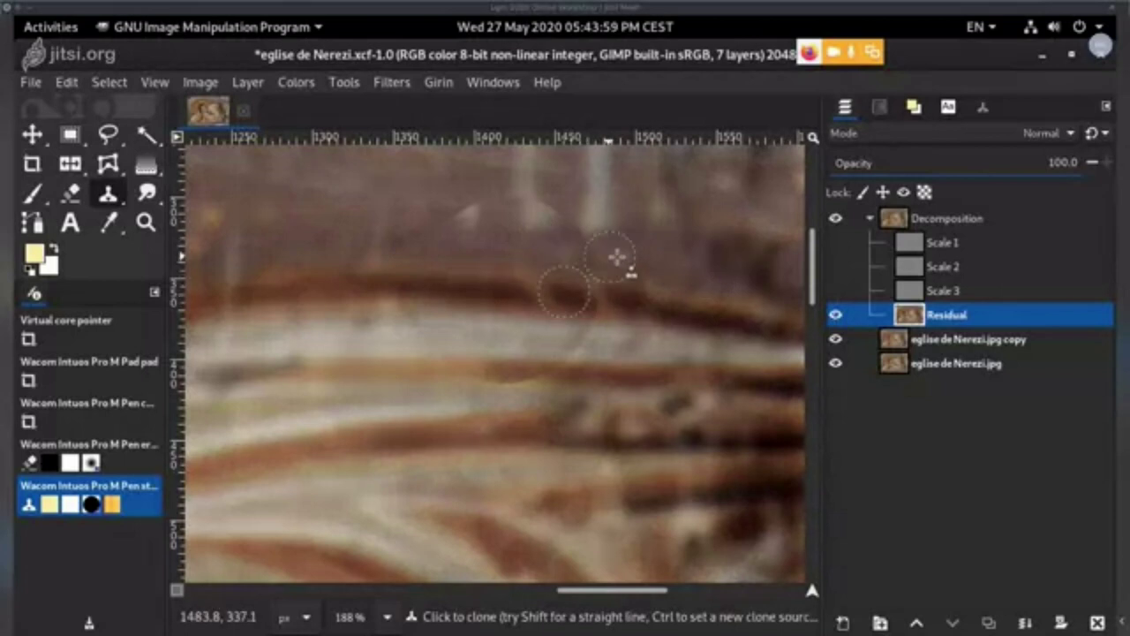
# - Try hard-edged clone patches from several sources along the shoulder outline on the Residual layer, undoing strokes between attempts
pyautogui.click(613, 254)
pyautogui.hotkey('ctrl', 'z')
pyautogui.keyDown('ctrl'); pyautogui.click(686, 318); pyautogui.keyUp('ctrl')
pyautogui.click(617, 273)
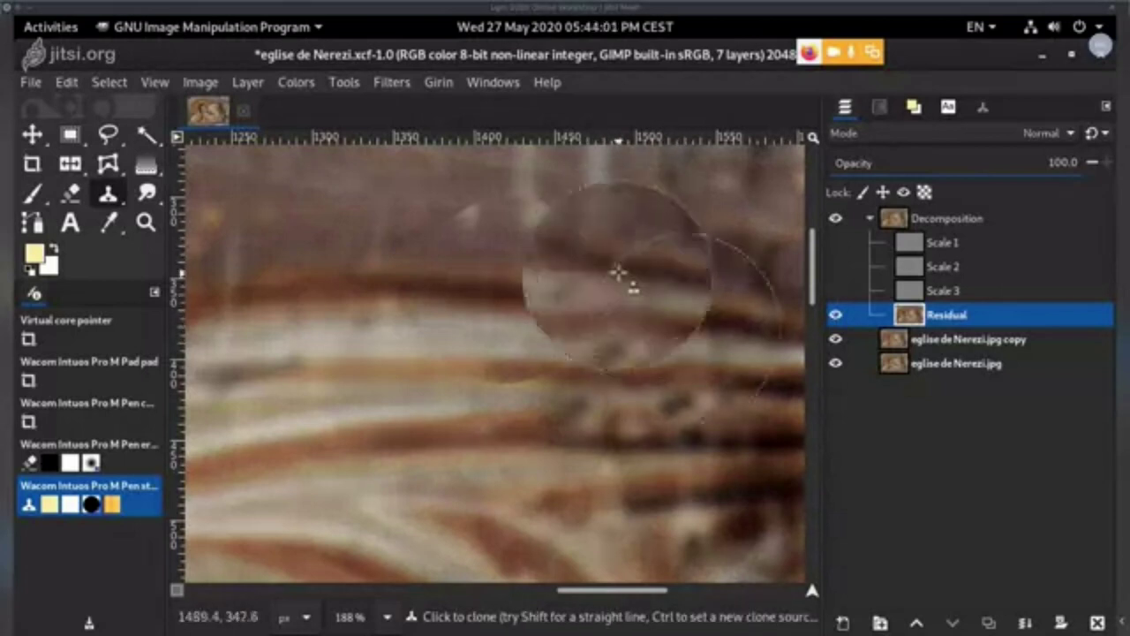
pyautogui.moveTo(678, 338); pyautogui.dragTo(621, 359)
pyautogui.hotkey('ctrl', 'z')
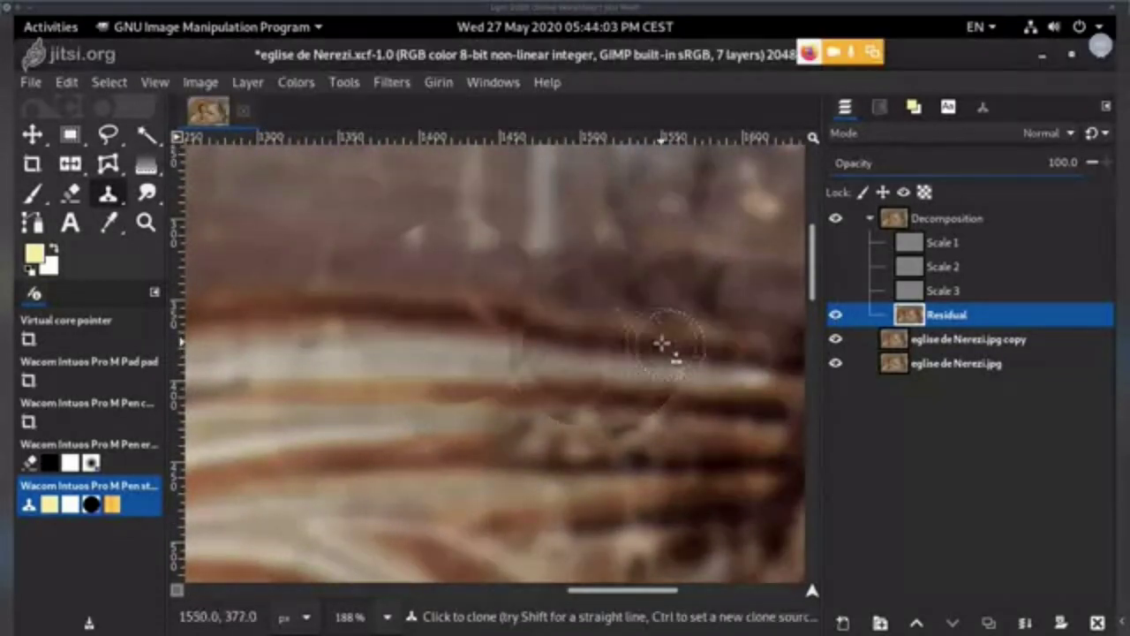
pyautogui.hscroll(-4, 424, 328)
pyautogui.keyDown('ctrl'); pyautogui.click(376, 326); pyautogui.keyUp('ctrl')
pyautogui.click(412, 321)
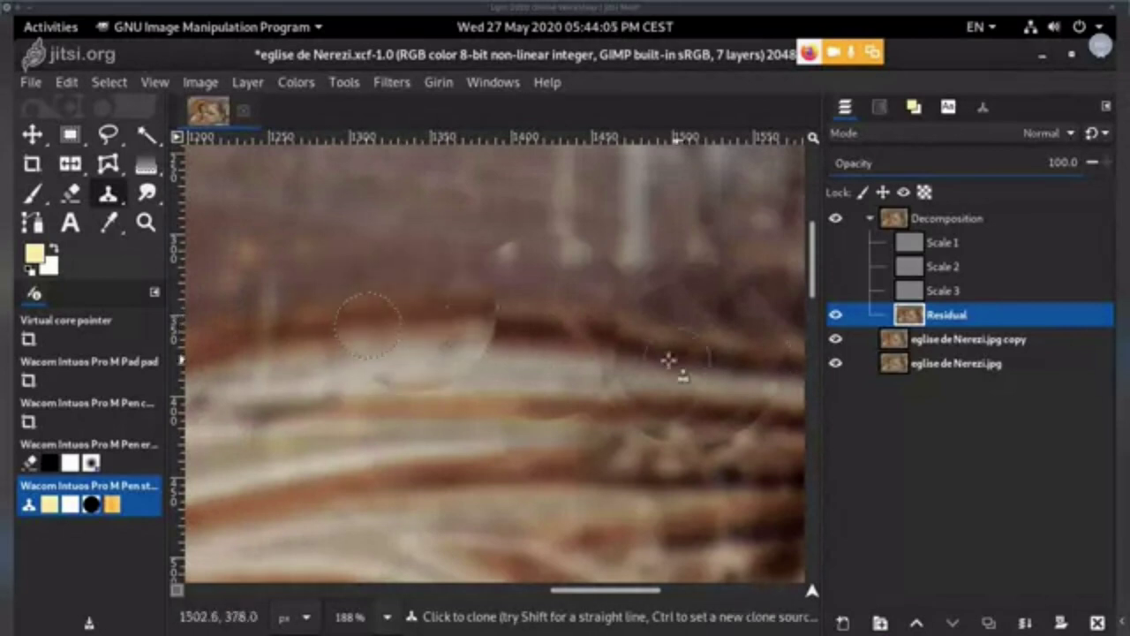
pyautogui.hotkey('ctrl', 'z')
pyautogui.keyDown('ctrl'); pyautogui.click(351, 315); pyautogui.keyUp('ctrl')
# - Examine the edges of the hard-brush patches along the shoulder outline, first on Residual and with all decomposition layers visible
pyautogui.scroll(-5, 439, 321)
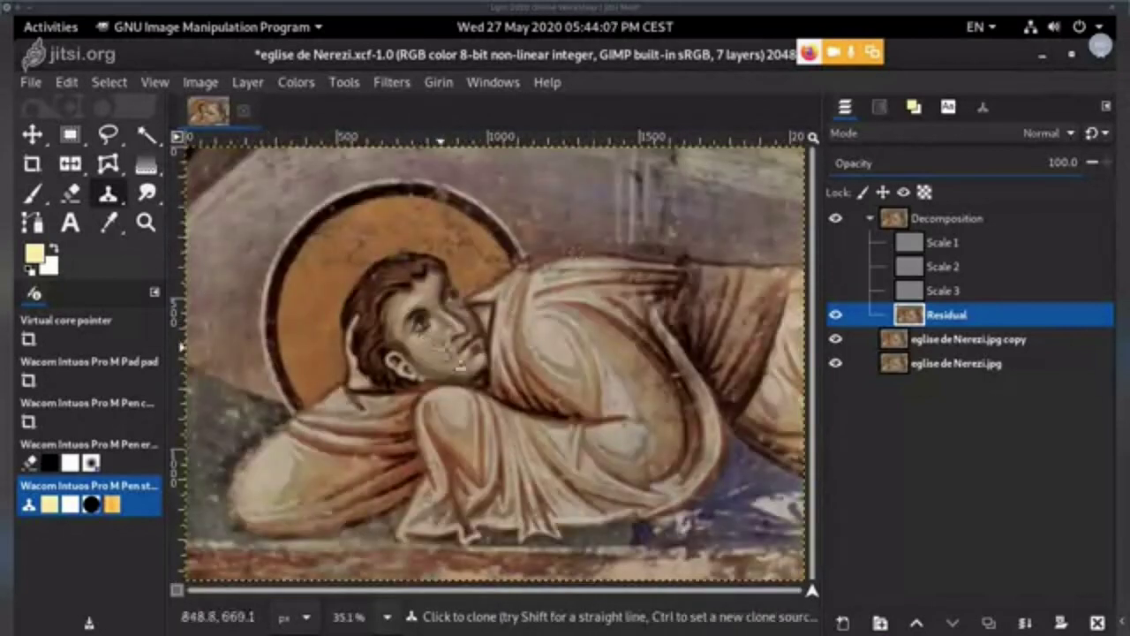
pyautogui.scroll(2, 608, 263)
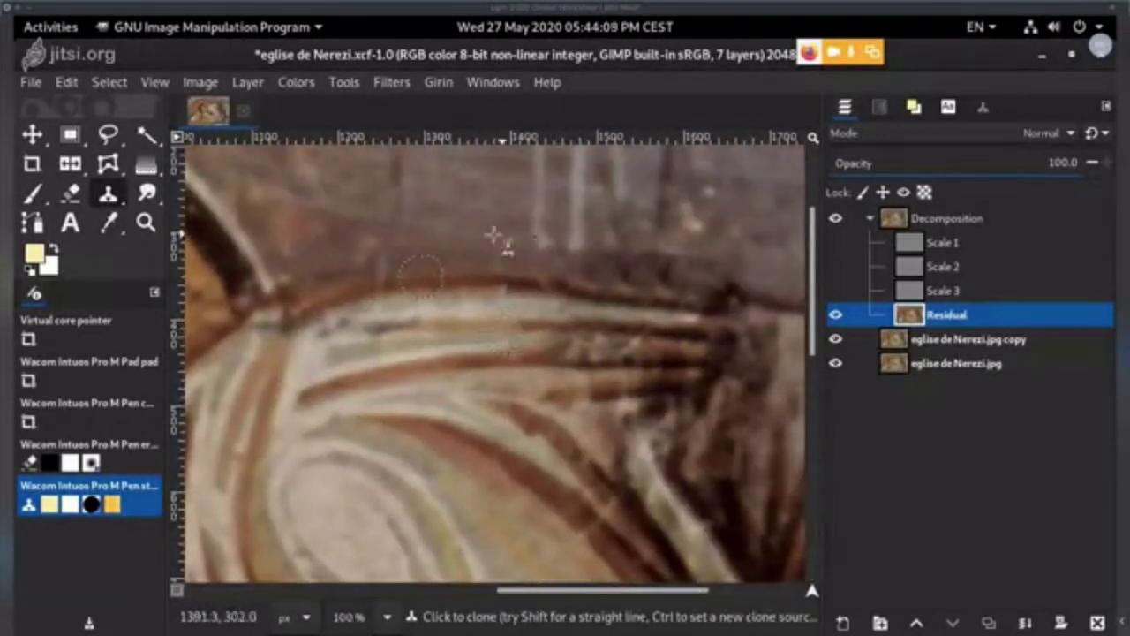
pyautogui.keyDown('shift'); pyautogui.click(835, 315); pyautogui.keyUp('shift')
pyautogui.scroll(-4, 707, 353)
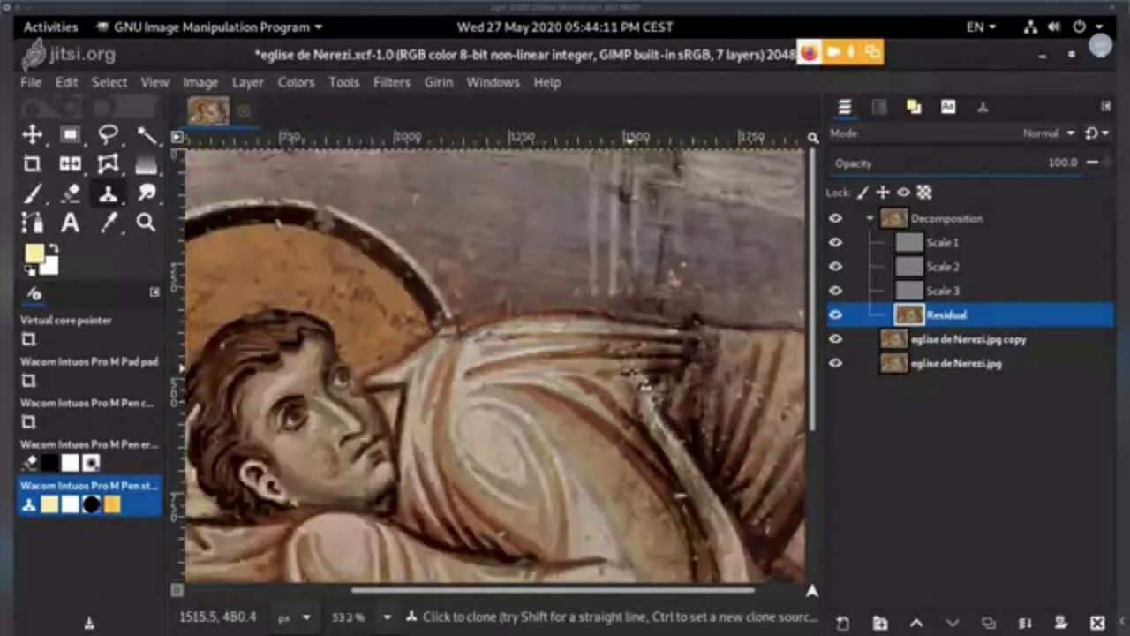
pyautogui.scroll(4, 610, 340)
pyautogui.scroll(-4, 609, 337)
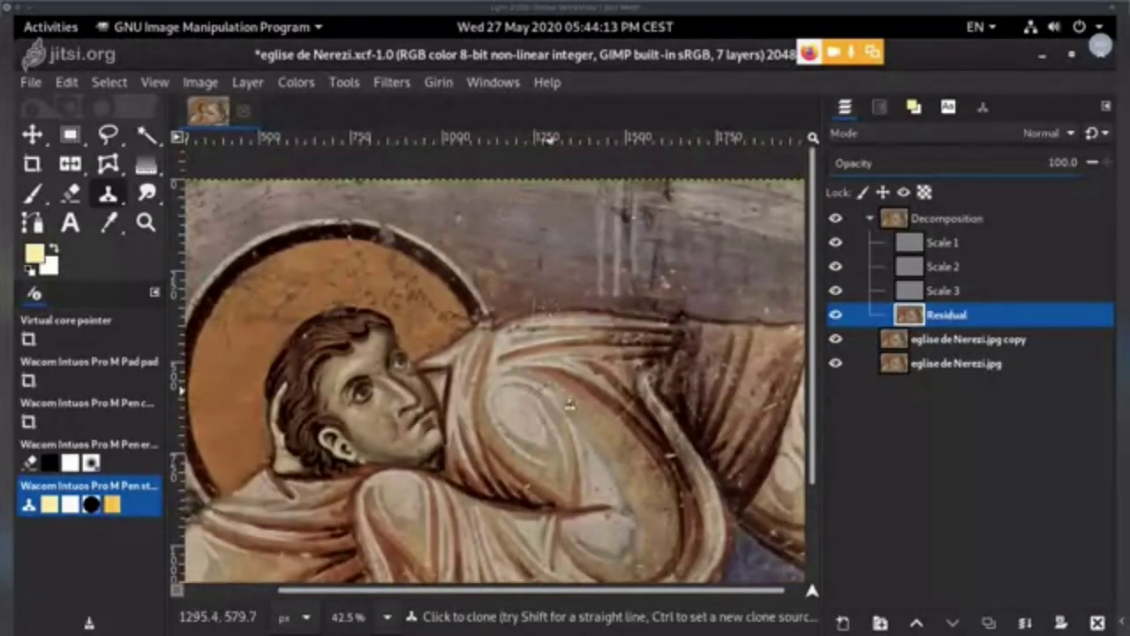
pyautogui.scroll(4, 632, 279)
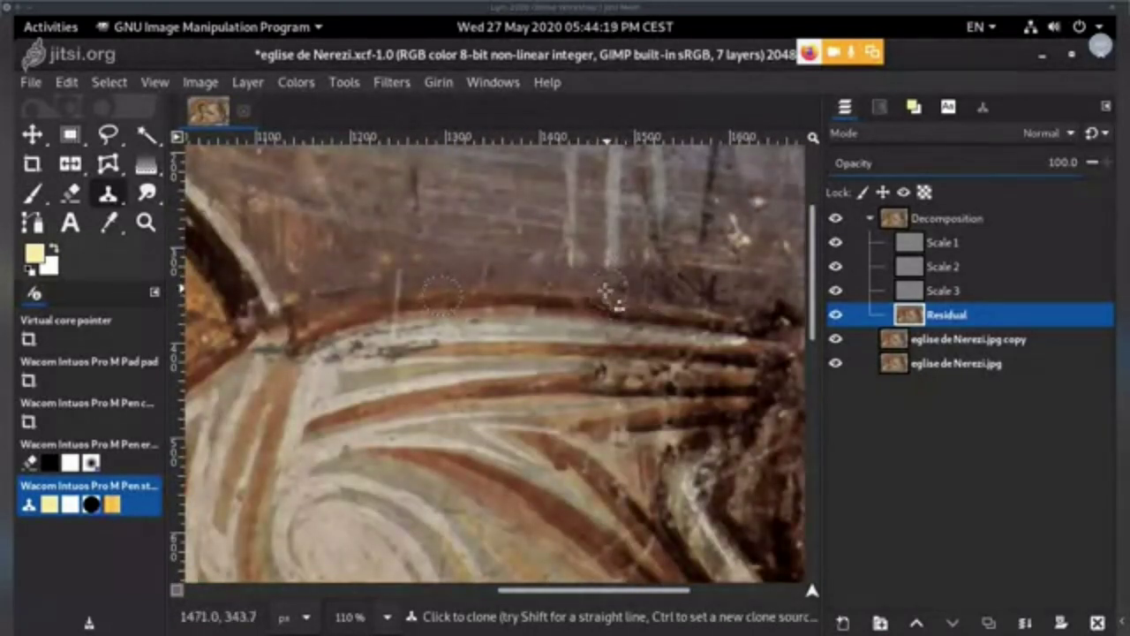
pyautogui.scroll(3, 592, 282)
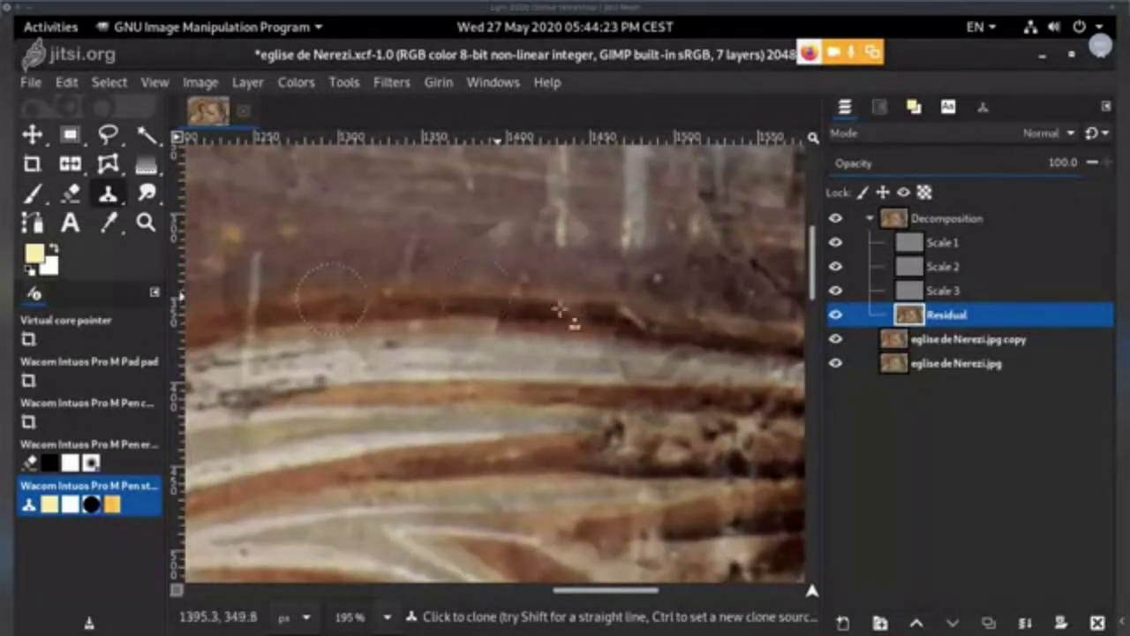
# - Isolate the Residual layer, switch back to the 2. Hardness 025 brush, and clone out the crack across the shoulder outline
pyautogui.keyDown('shift'); pyautogui.click(835, 315); pyautogui.keyUp('shift')
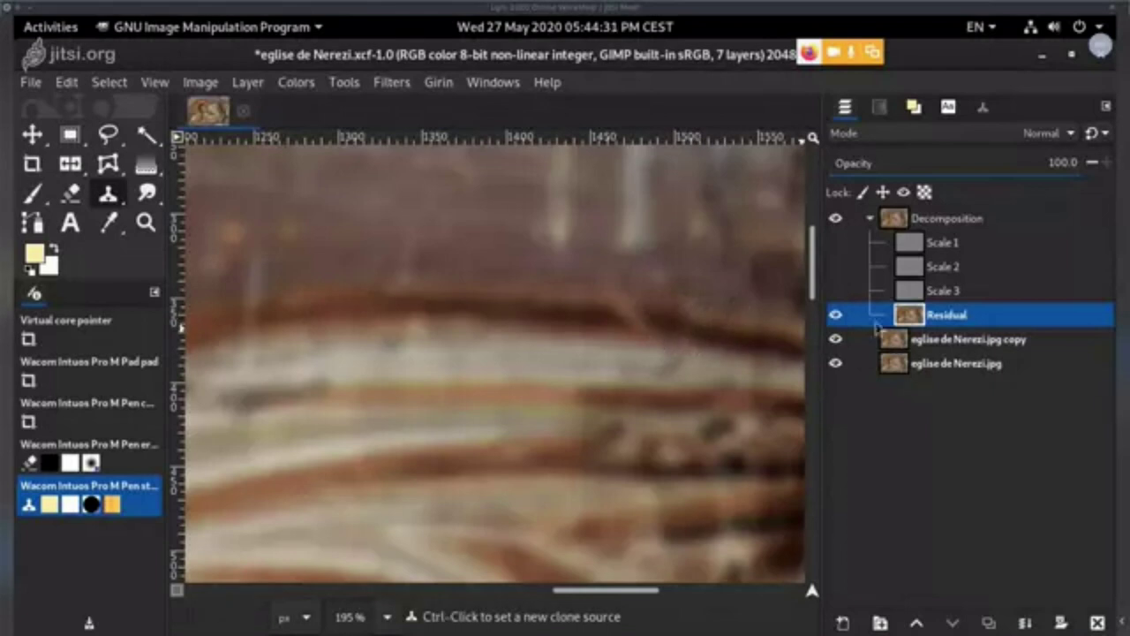
pyautogui.click(985, 110)
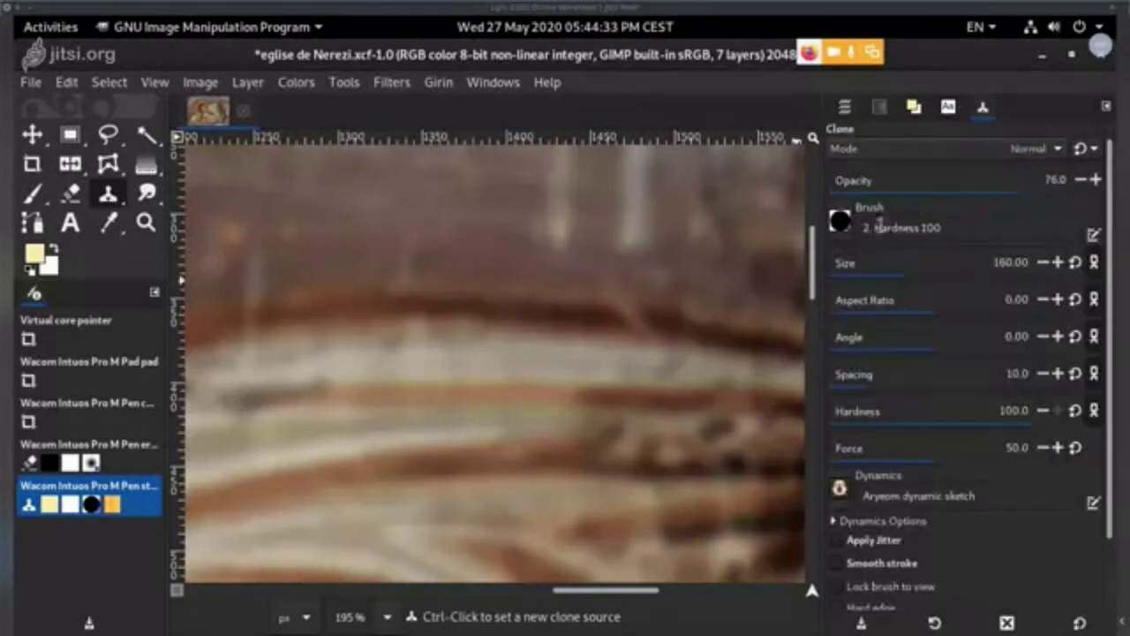
pyautogui.click(846, 223)
pyautogui.click(886, 305)
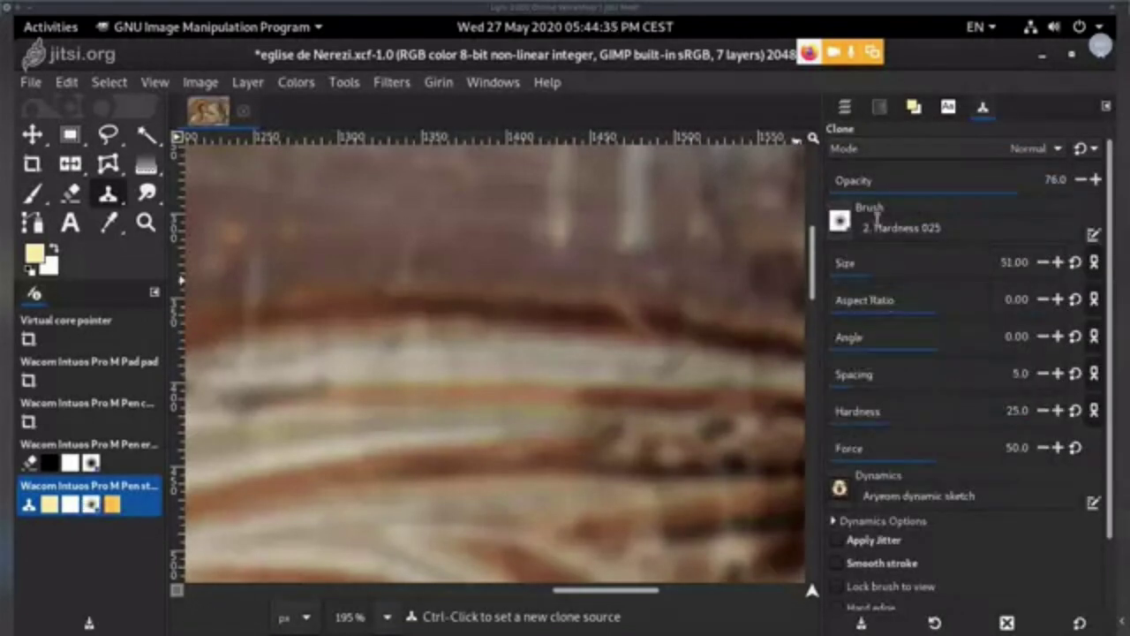
pyautogui.click(846, 108)
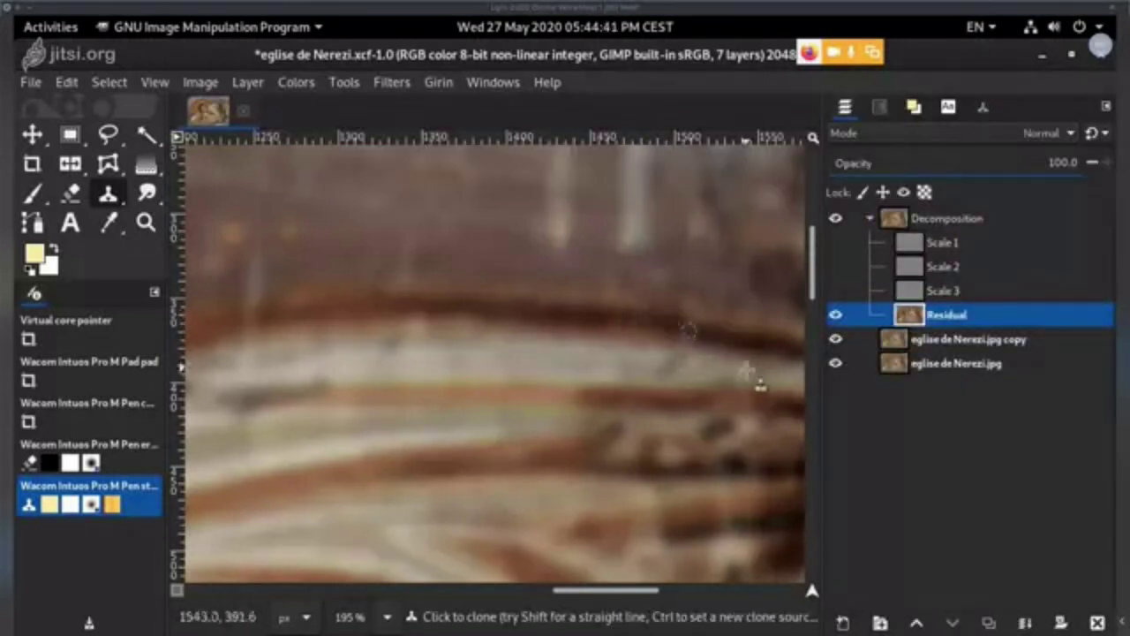
# - Review the soft-brush retouching with all decomposition layers visible, comparing the Decomposition group with the original image
pyautogui.scroll(-5, 671, 318)
pyautogui.scroll(-1, 580, 425)
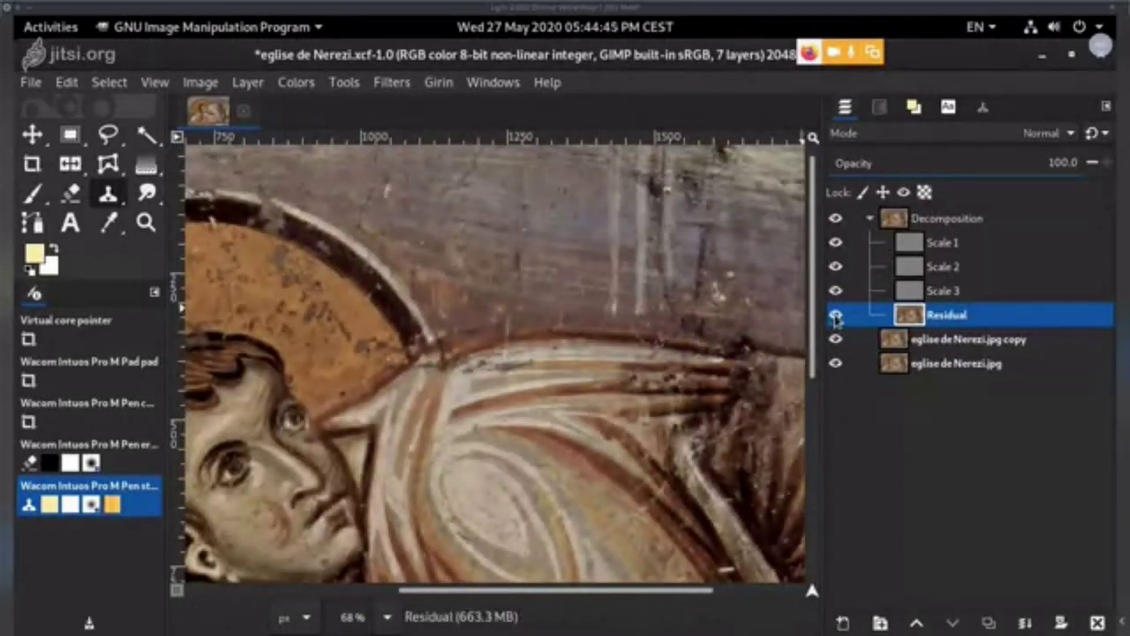
pyautogui.scroll(-4, 759, 353)
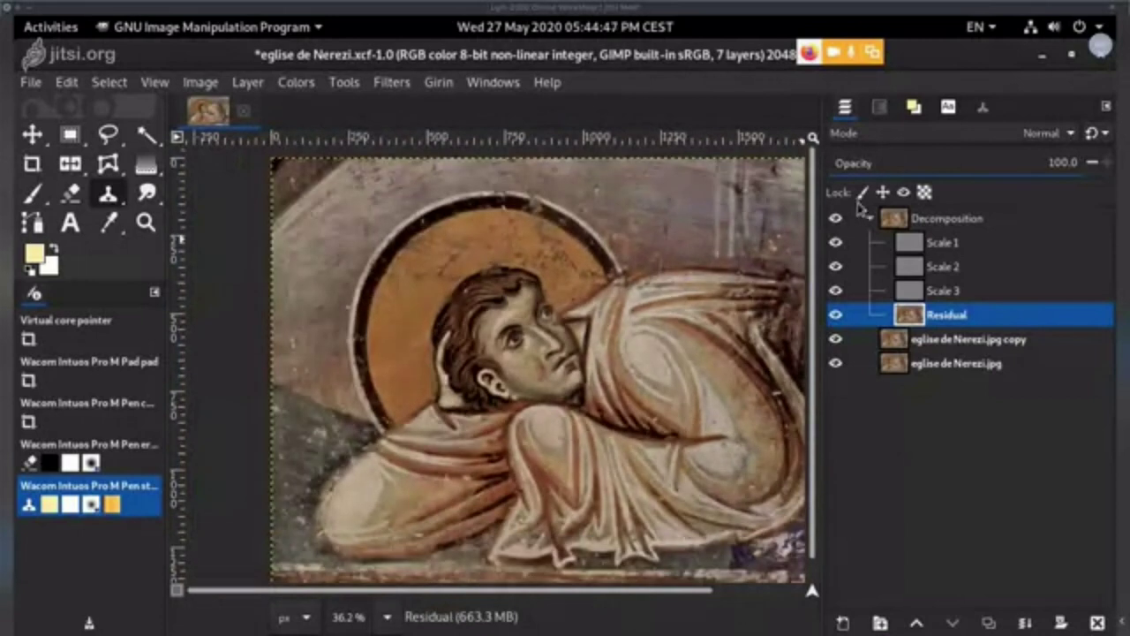
pyautogui.click(836, 218)
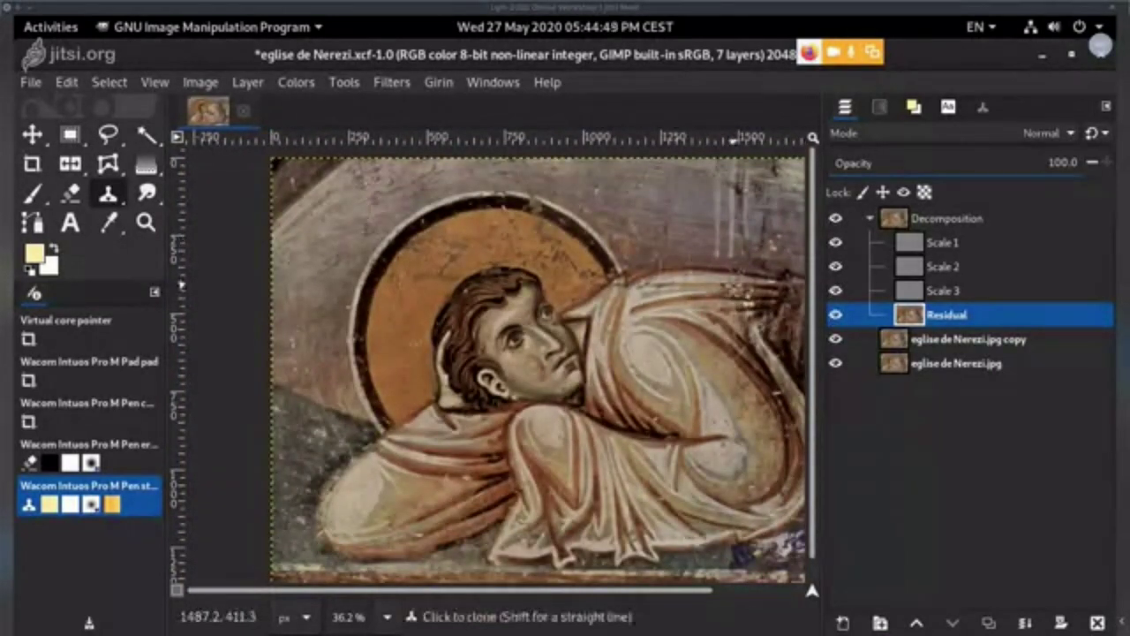
pyautogui.scroll(4, 749, 256)
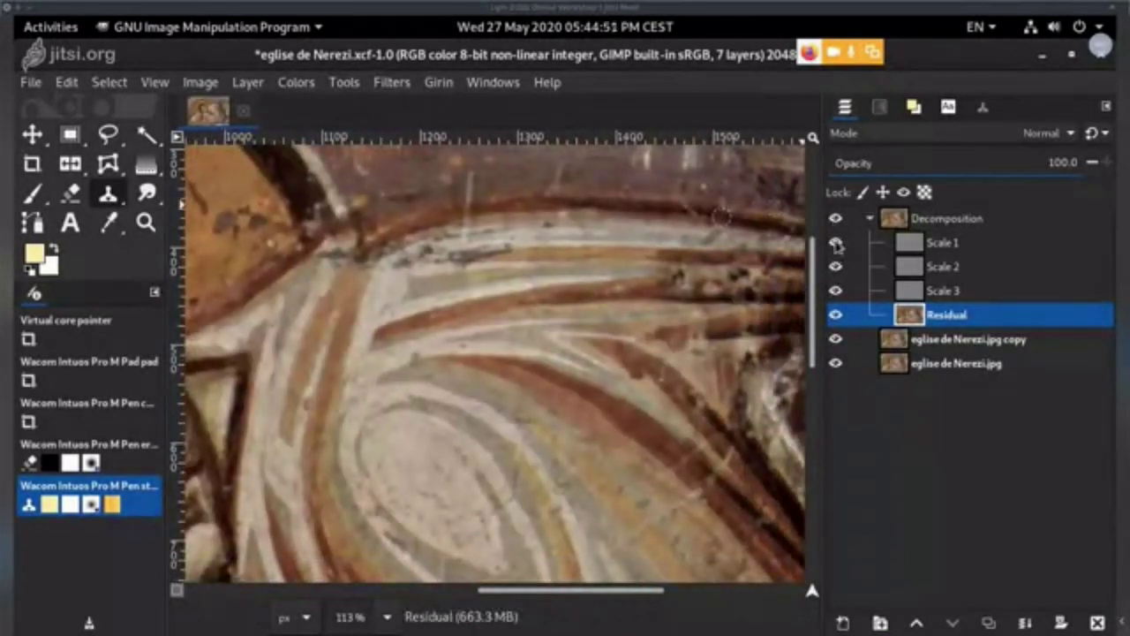
# - Isolate Scale 1, go through the Decomposition group's layers one by one, and show only the Residual layer
pyautogui.keyDown('shift'); pyautogui.click(836, 243); pyautogui.keyUp('shift')
pyautogui.click(937, 222)
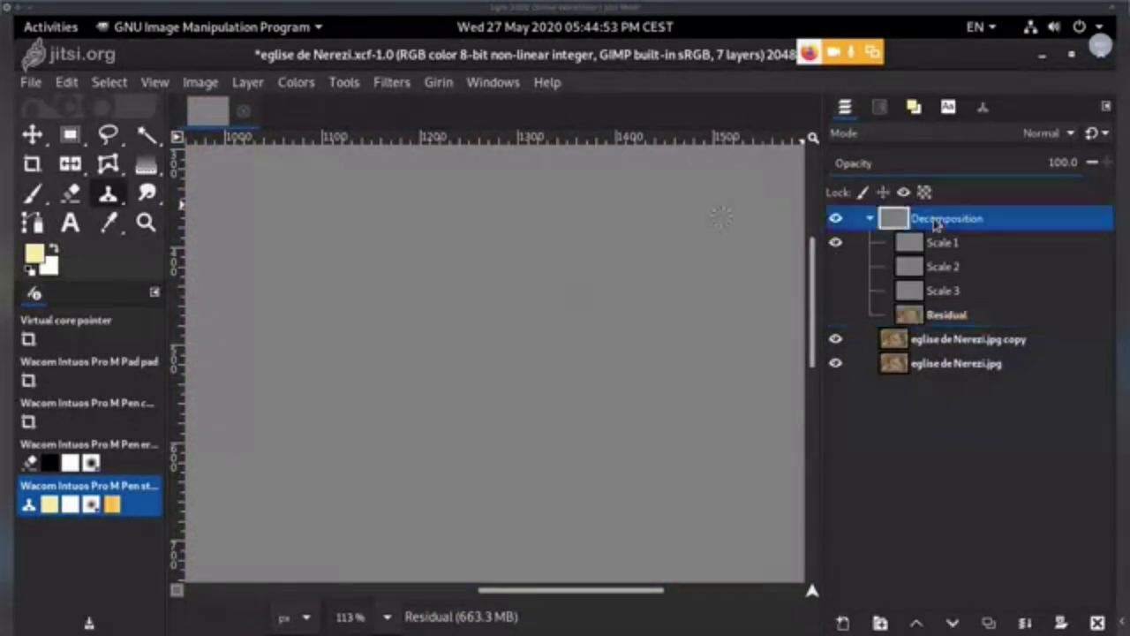
pyautogui.click(945, 244)
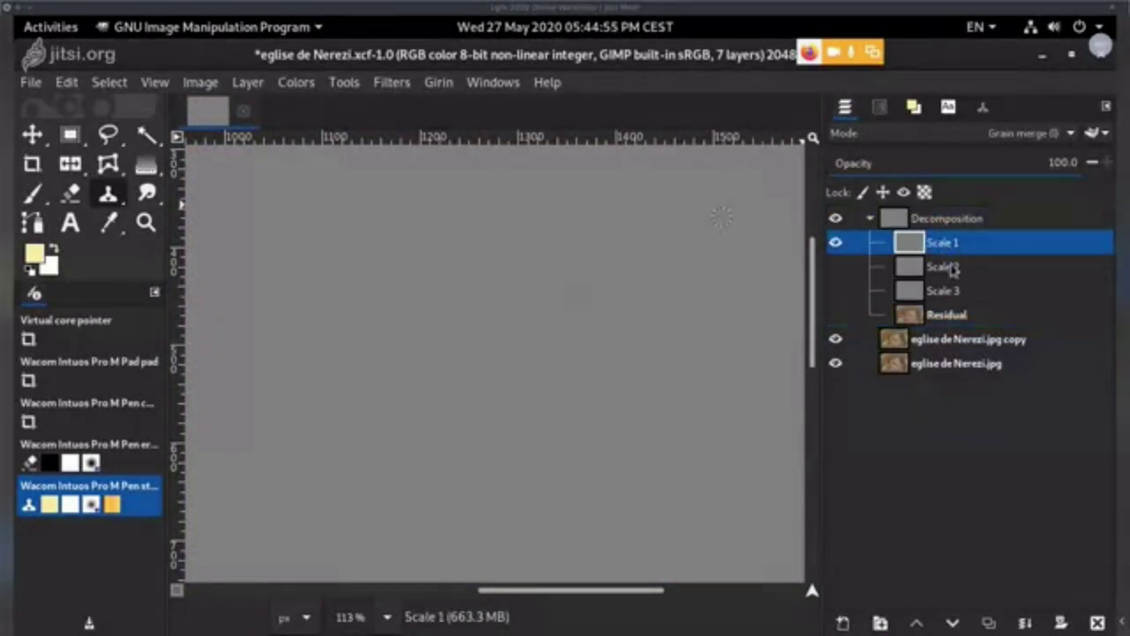
pyautogui.click(952, 267)
pyautogui.click(951, 294)
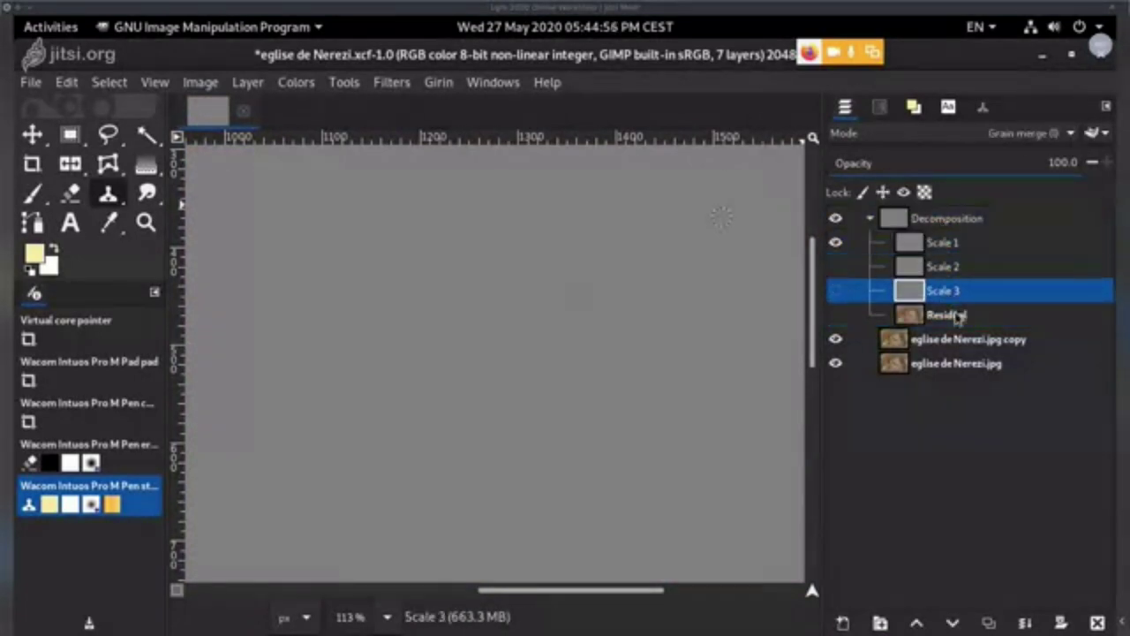
pyautogui.click(959, 318)
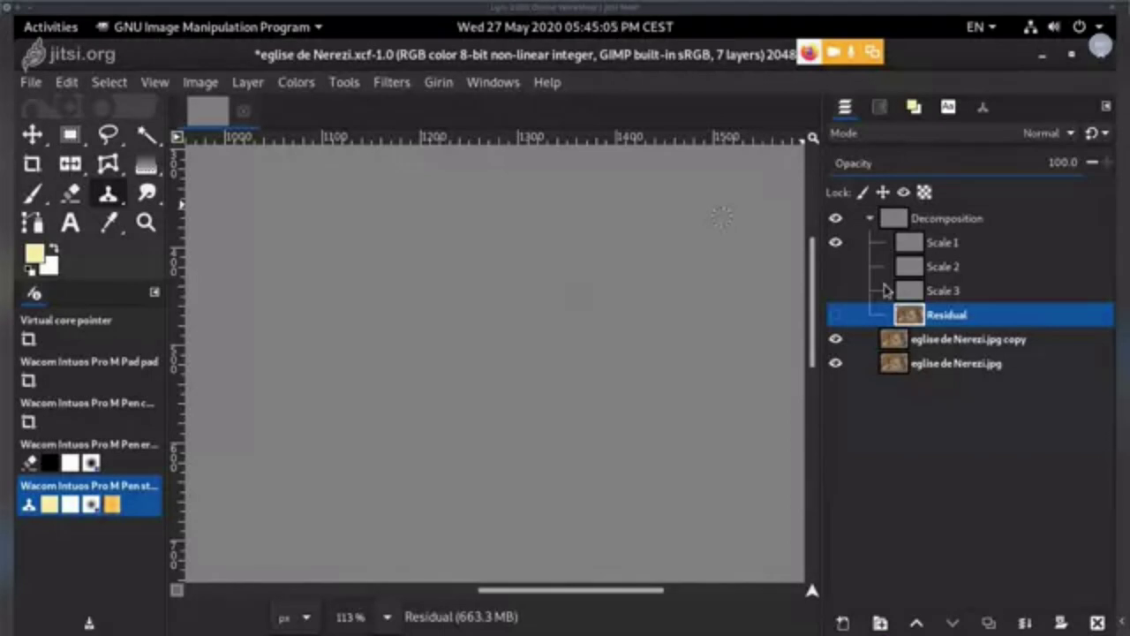
pyautogui.click(836, 316)
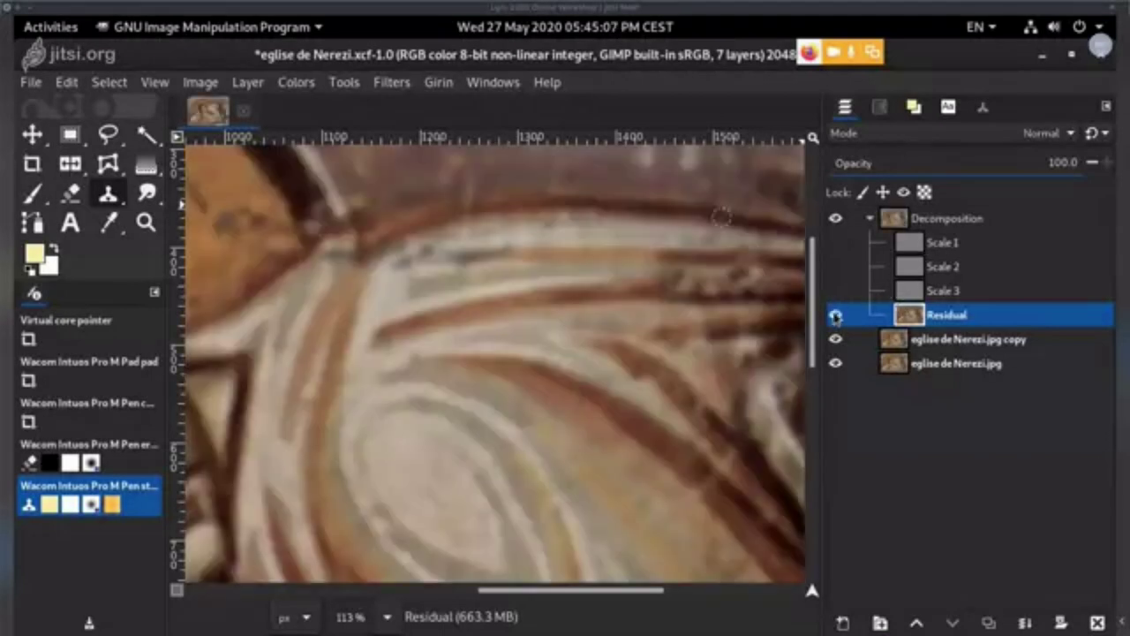
# - Check the Scale 1, Scale 2 and Scale 3 layers and turn their visibility back on above the Residual layer
pyautogui.click(959, 242)
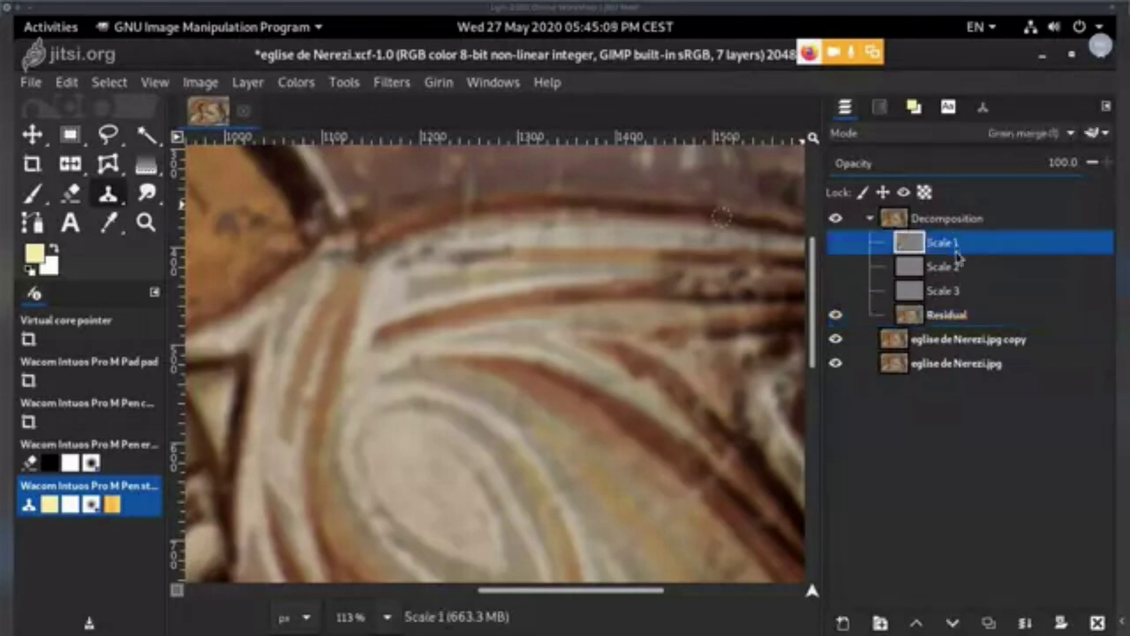
pyautogui.click(958, 266)
pyautogui.click(957, 292)
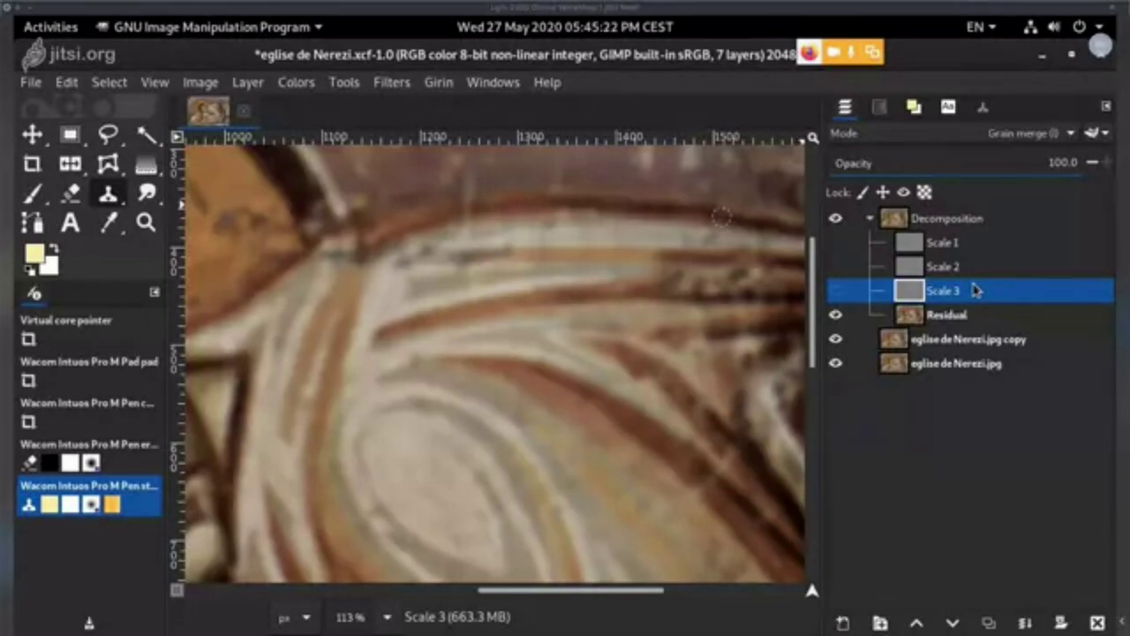
pyautogui.click(835, 292)
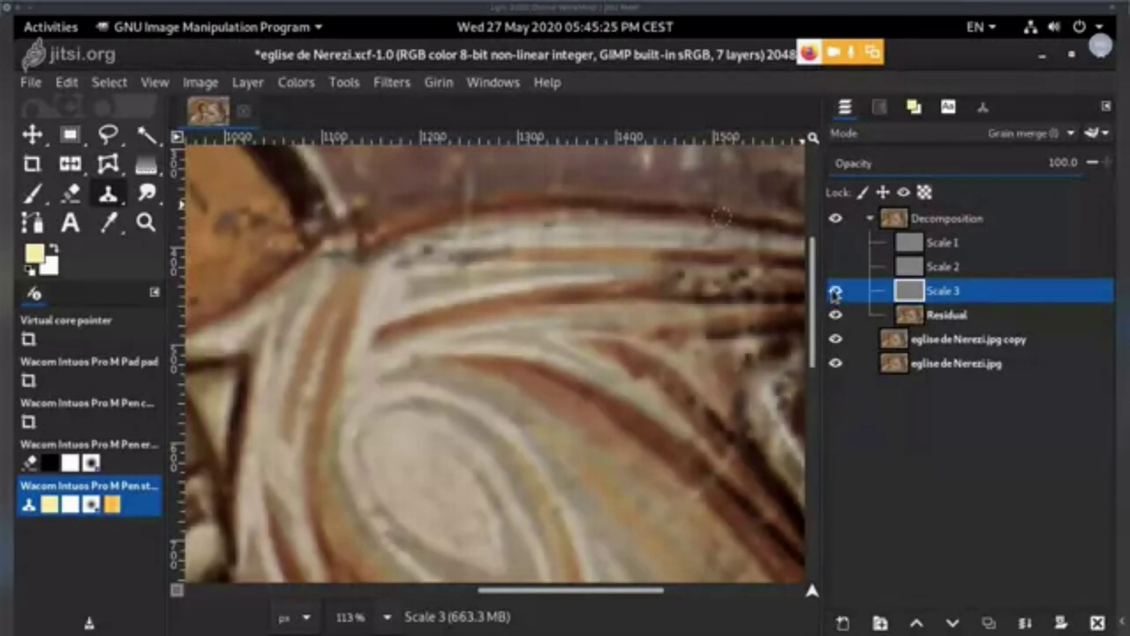
pyautogui.click(961, 242)
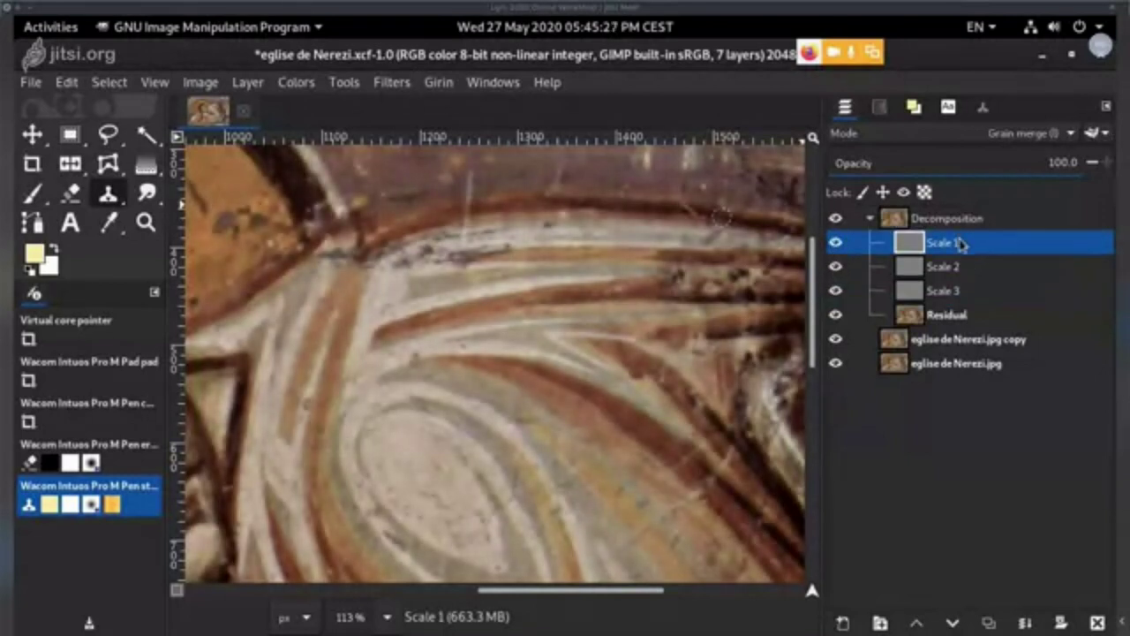
# - Try switching the blend mode group for Scale 1, Scale 2, Scale 3 and Residual selected together
pyautogui.keyDown('shift'); pyautogui.click(955, 307); pyautogui.keyUp('shift')
pyautogui.click(1105, 133)
pyautogui.click(1100, 112)
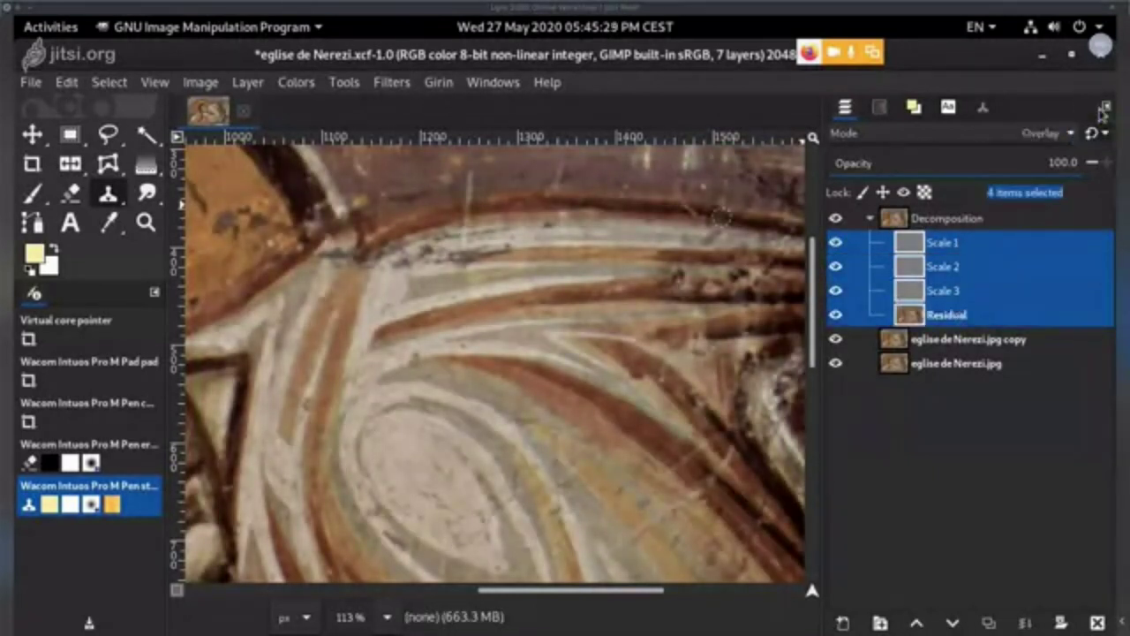
pyautogui.click(1104, 133)
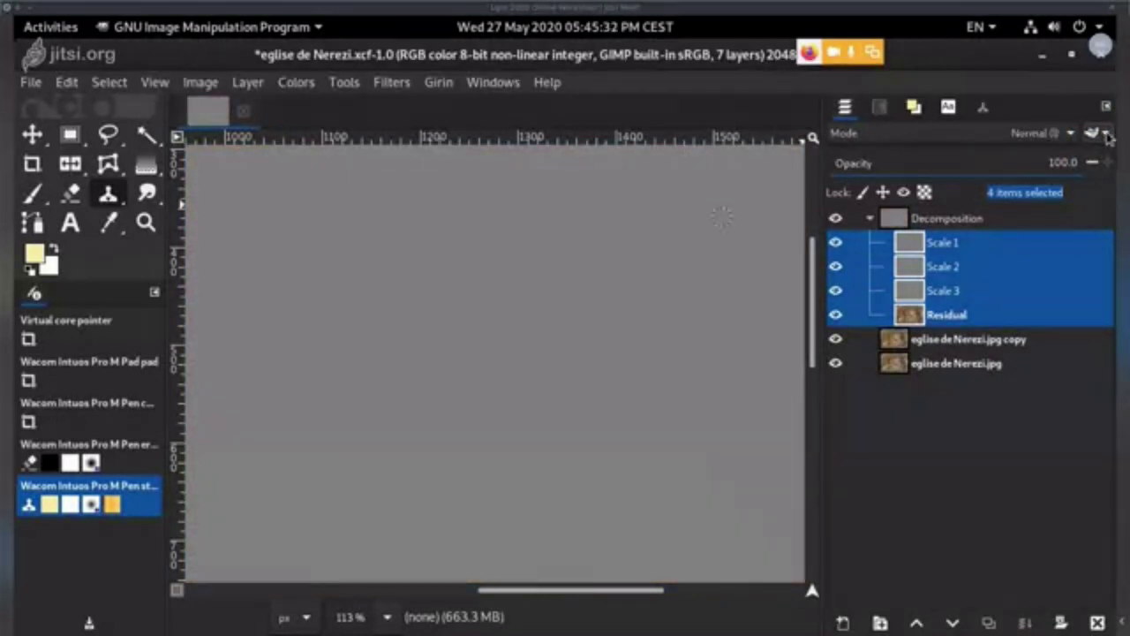
pyautogui.click(1104, 133)
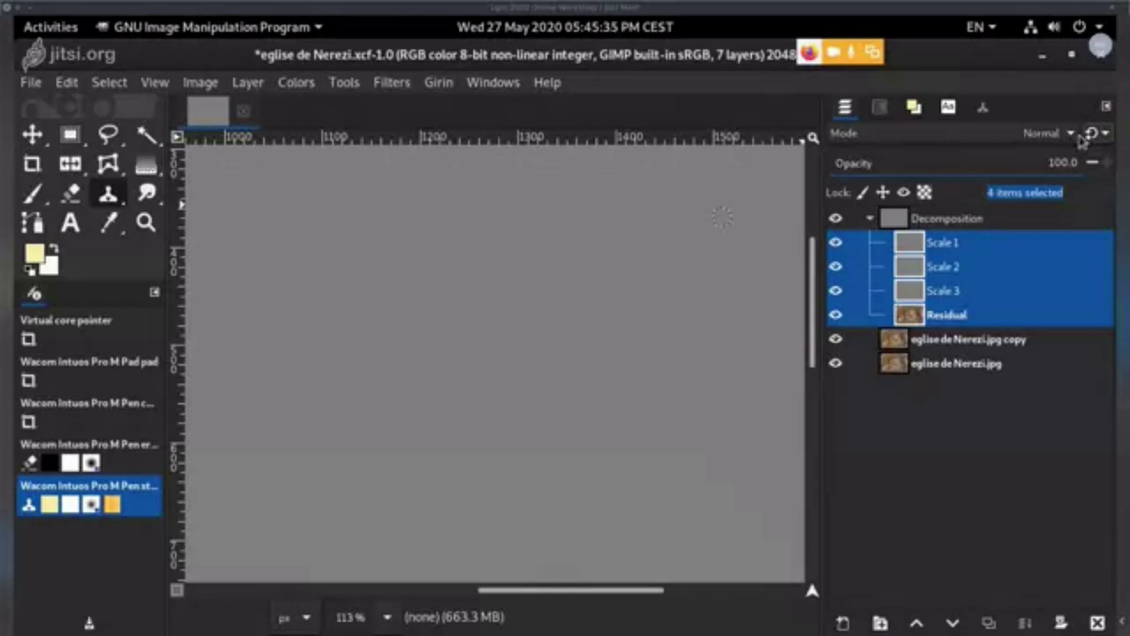
# - Compare the blend modes of the Scale 1, Scale 2, Scale 3 and Residual layers one by one
pyautogui.click(971, 292)
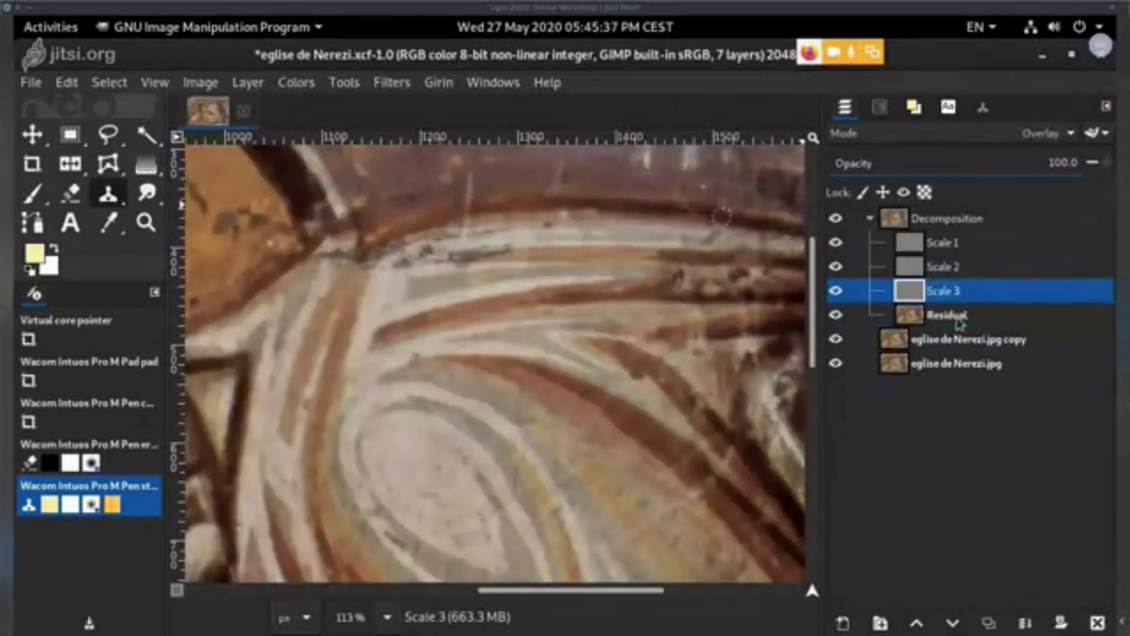
pyautogui.click(973, 267)
pyautogui.click(967, 246)
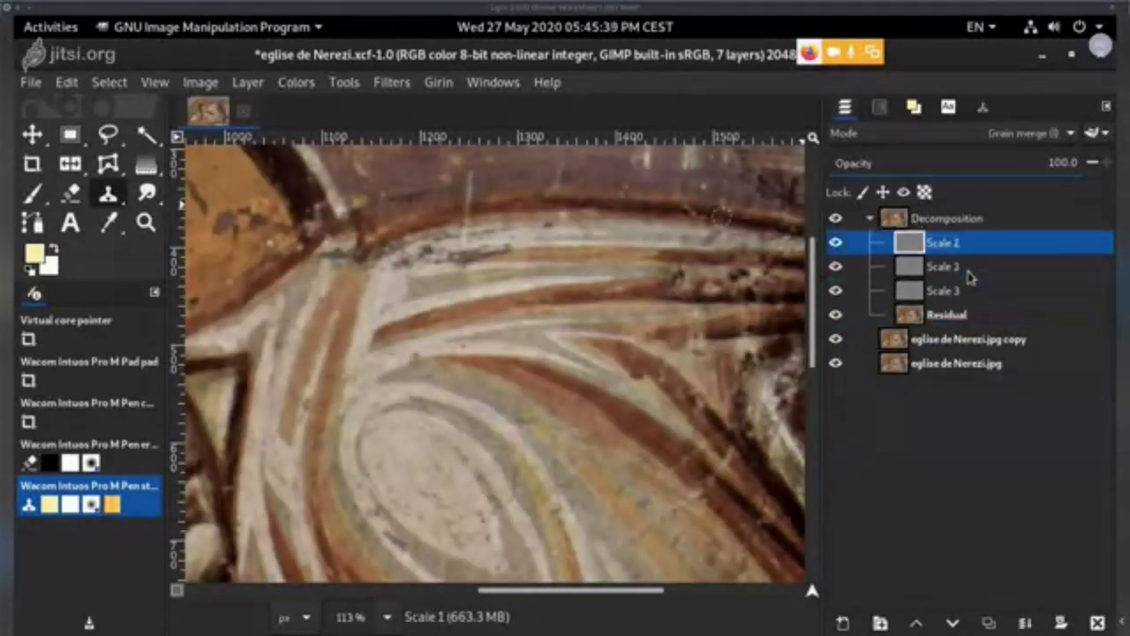
pyautogui.click(963, 290)
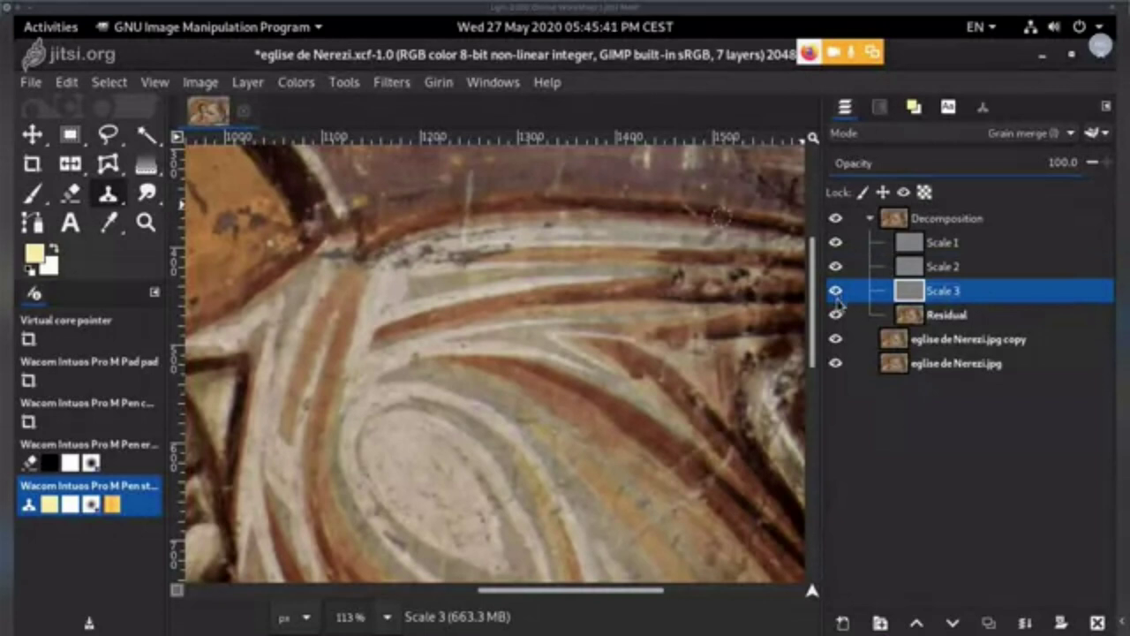
pyautogui.click(943, 320)
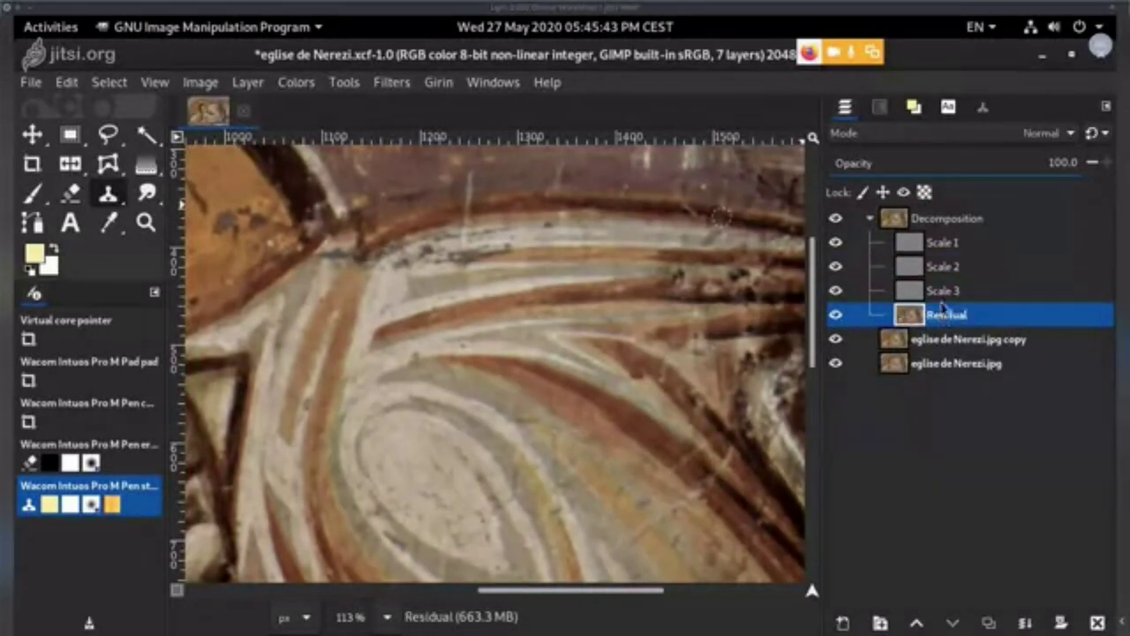
pyautogui.click(947, 293)
pyautogui.click(943, 315)
pyautogui.click(945, 292)
pyautogui.click(938, 265)
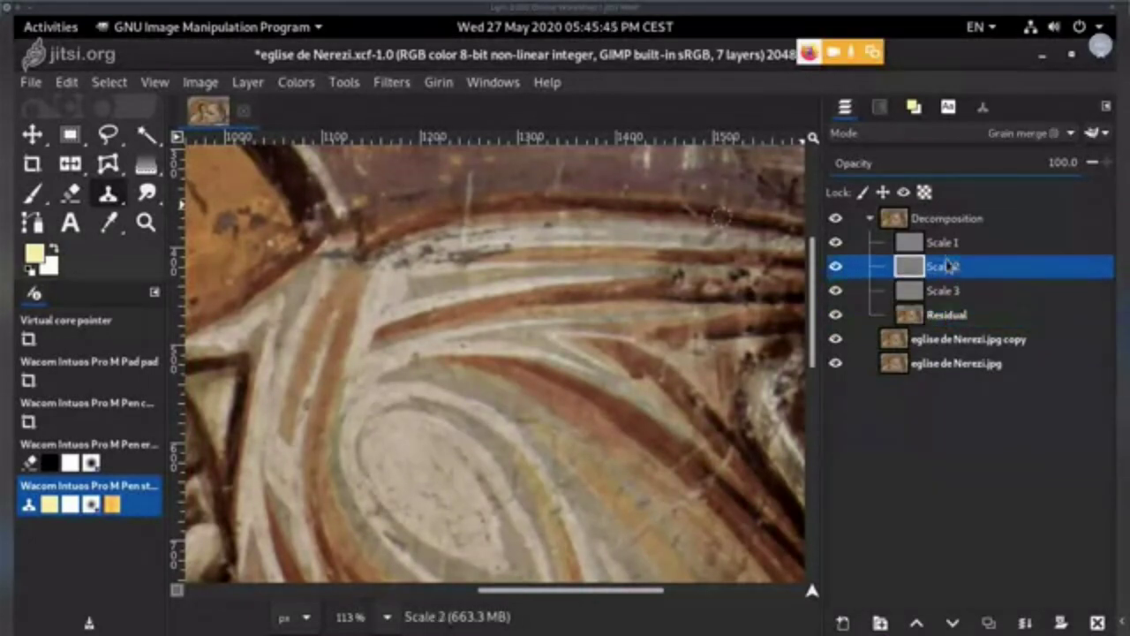
pyautogui.click(947, 246)
pyautogui.click(946, 318)
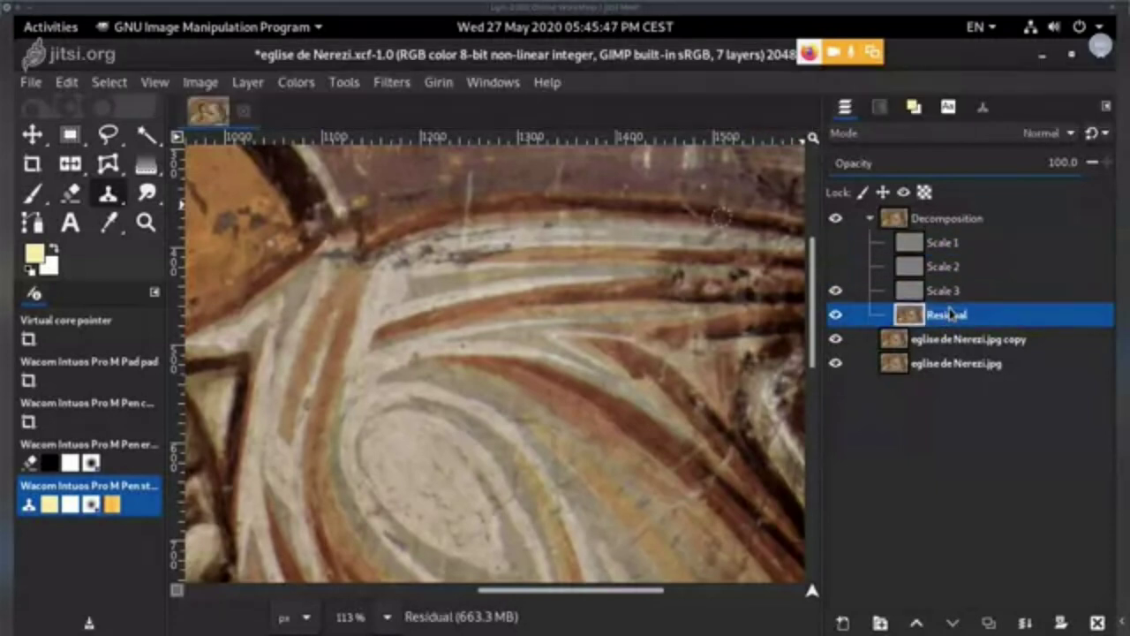
# - Undo the recent blend mode changes on the decomposition layers
pyautogui.hotkey('ctrl', 'z')
pyautogui.hotkey('ctrl', 'z')
pyautogui.hotkey('ctrl', 'z')
pyautogui.hotkey('ctrl', 'z')
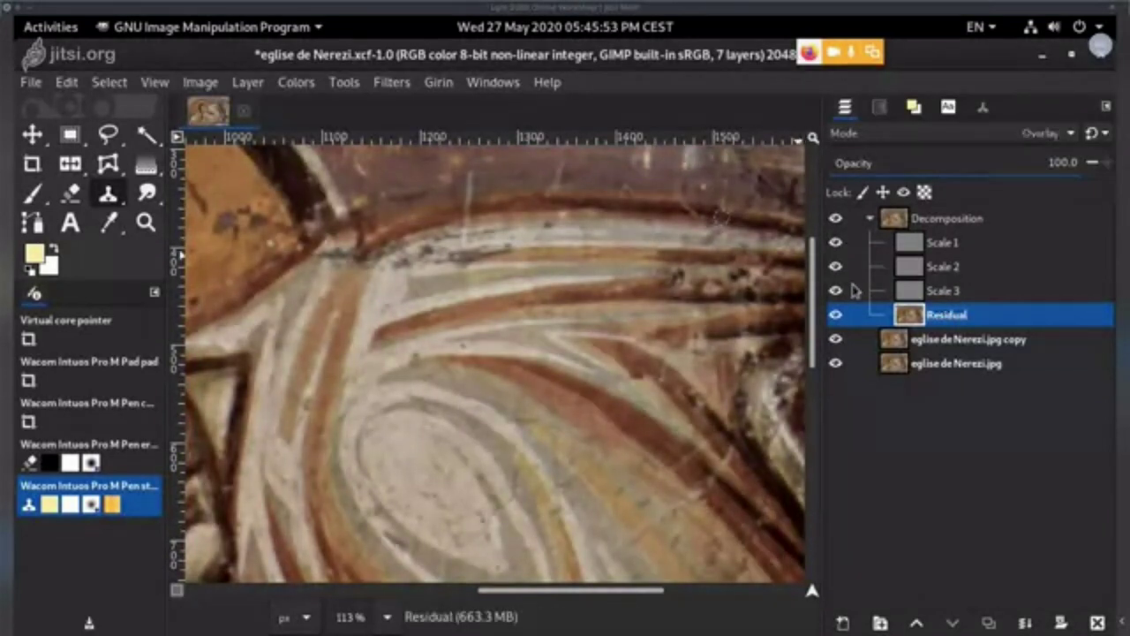
pyautogui.hotkey('ctrl', 'z')
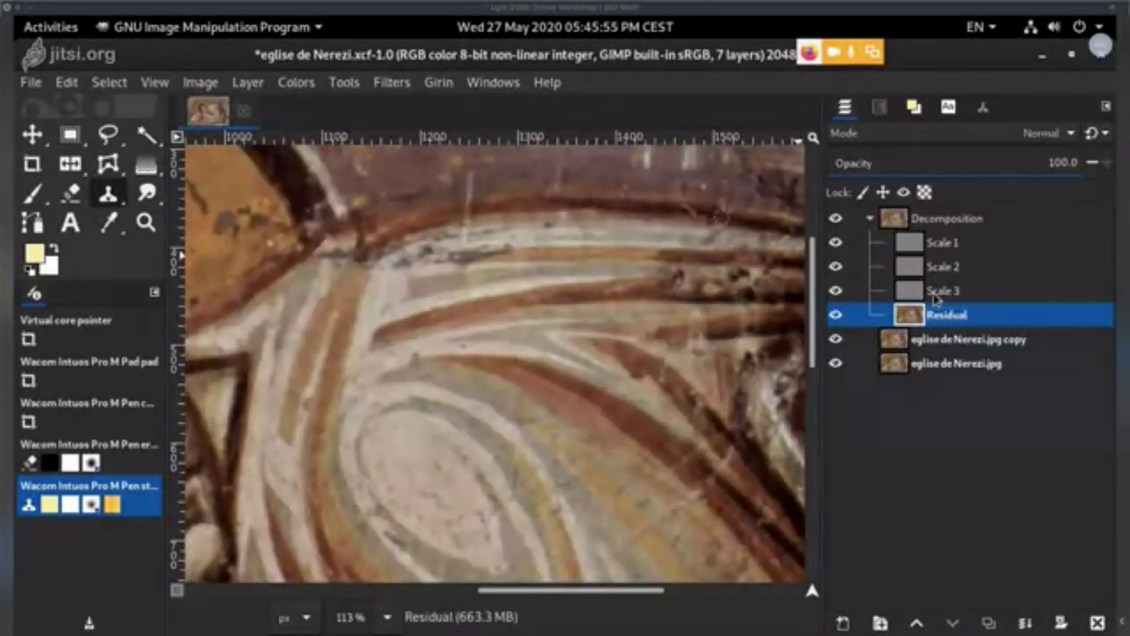
# - Select the Scale 3 layer and show it alone, hiding Residual, the other scales and the original image layers
pyautogui.click(937, 292)
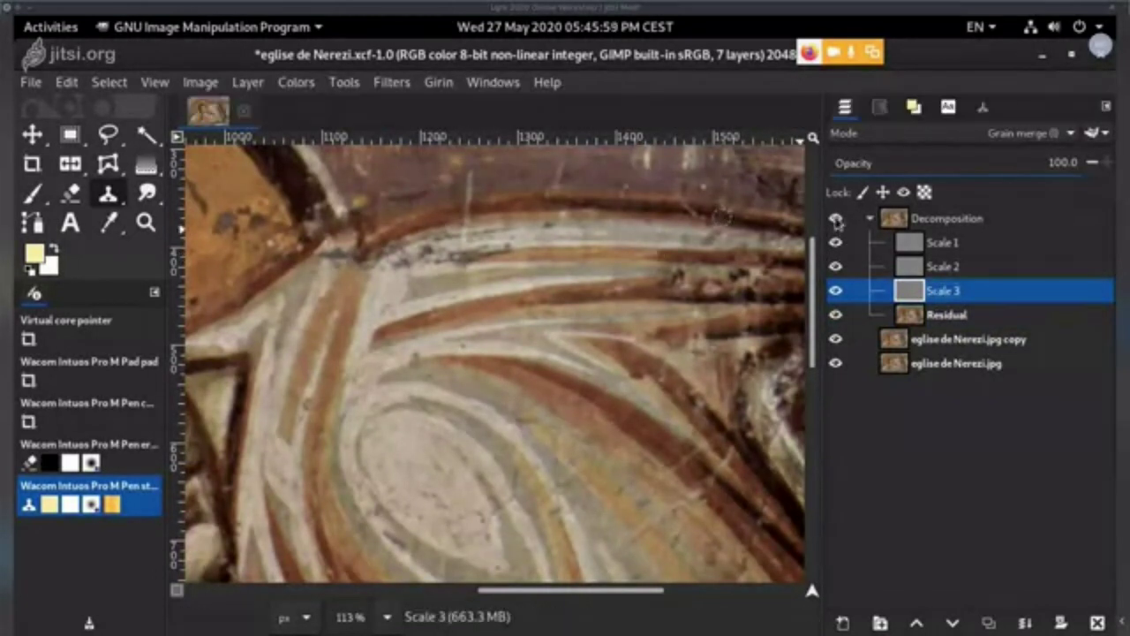
pyautogui.scroll(-4, 580, 352)
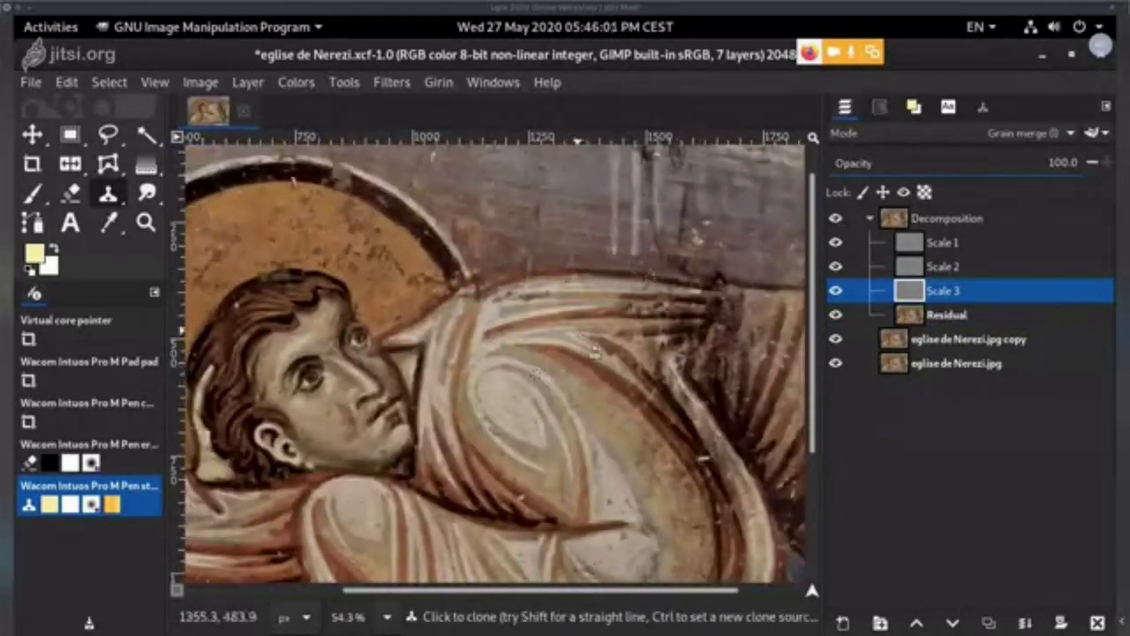
pyautogui.moveTo(509, 345); pyautogui.dragTo(569, 332)
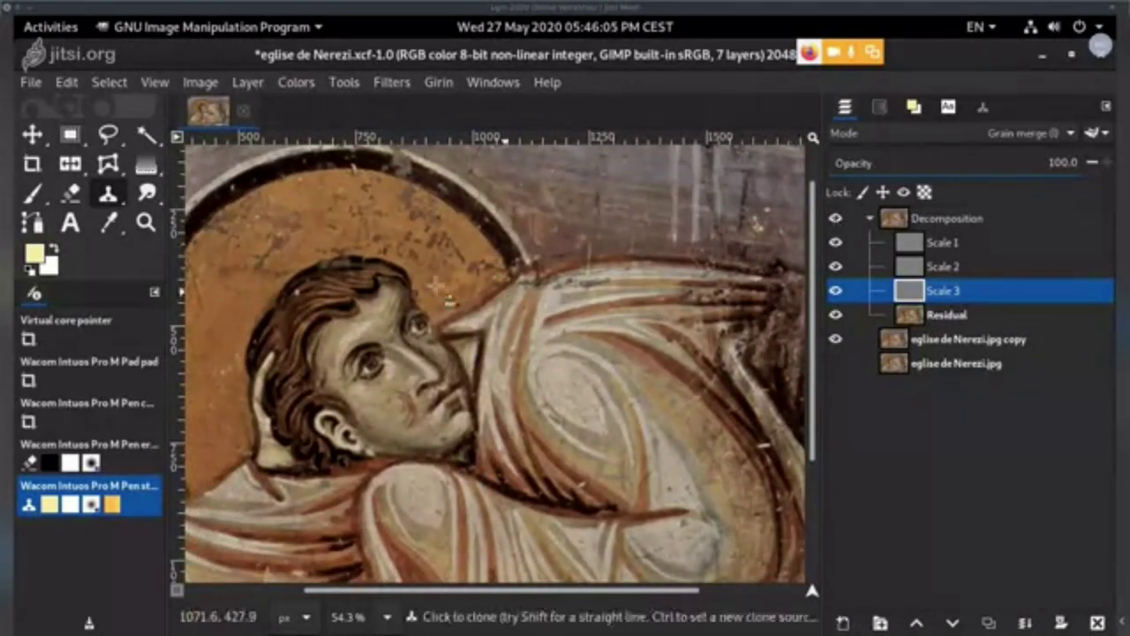
pyautogui.moveTo(408, 275); pyautogui.dragTo(520, 304)
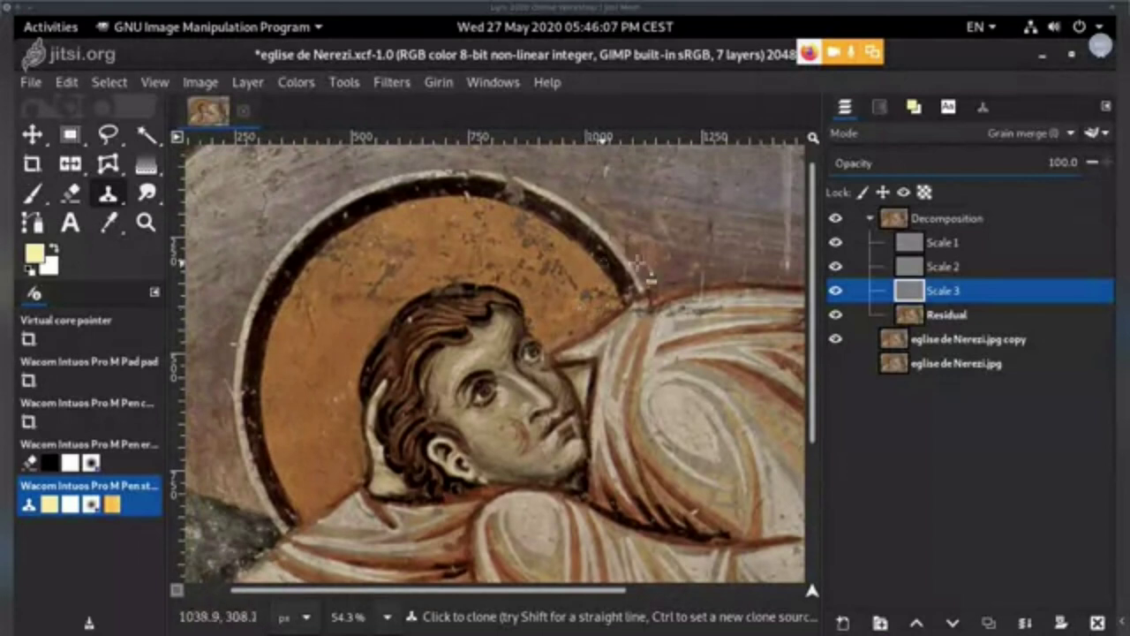
pyautogui.keyDown('shift'); pyautogui.click(834, 318); pyautogui.keyUp('shift')
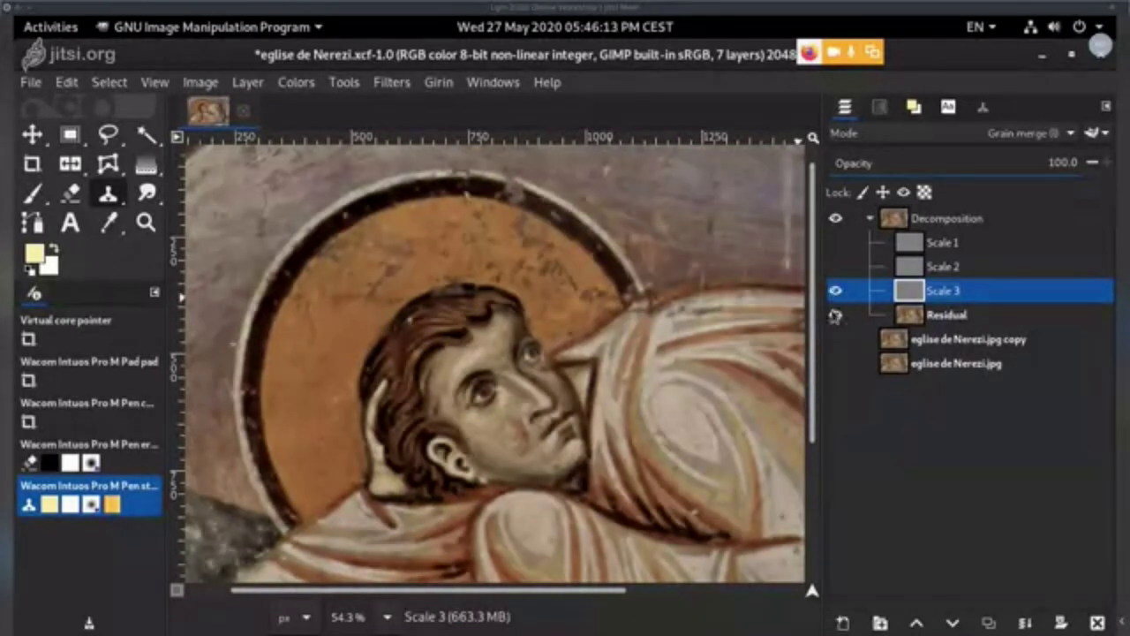
pyautogui.click(835, 316)
pyautogui.scroll(4, 495, 253)
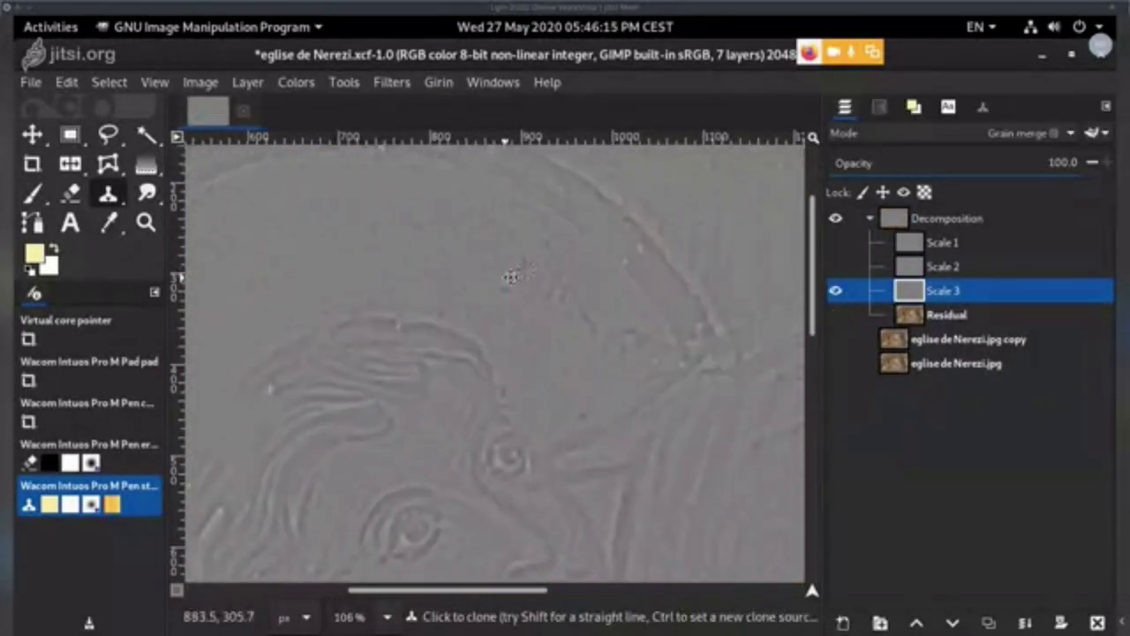
# - Using the 2. Hardness 025 clone brush at size 51, cover crack marks on Scale 3 in the halo beside the hair
pyautogui.keyDown('ctrl'); pyautogui.click(574, 285); pyautogui.keyUp('ctrl')
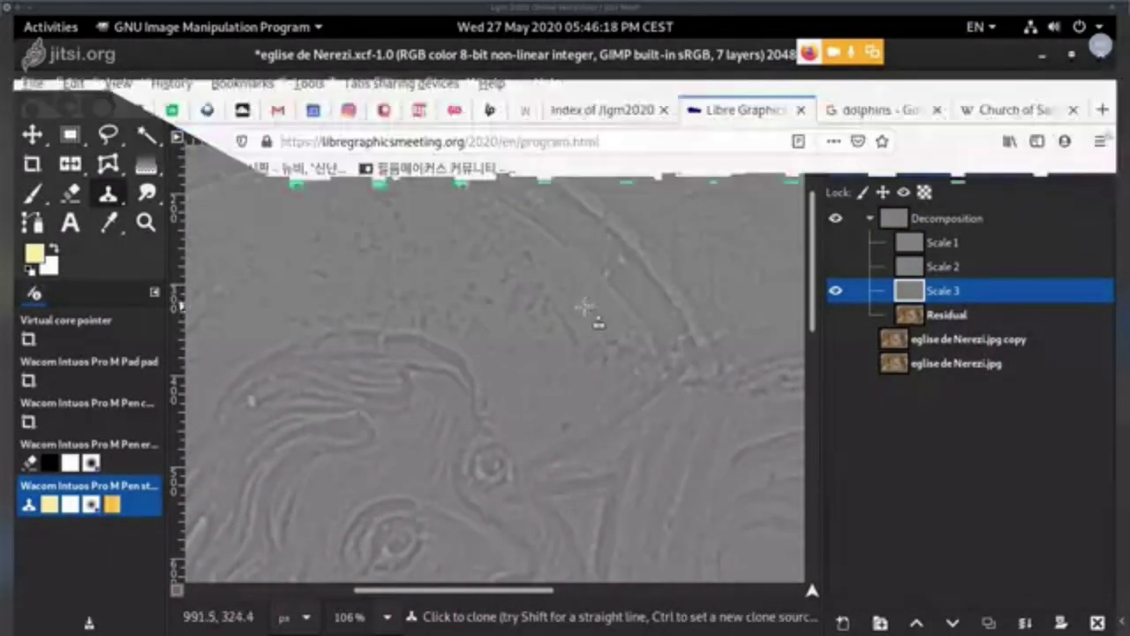
pyautogui.click(981, 108)
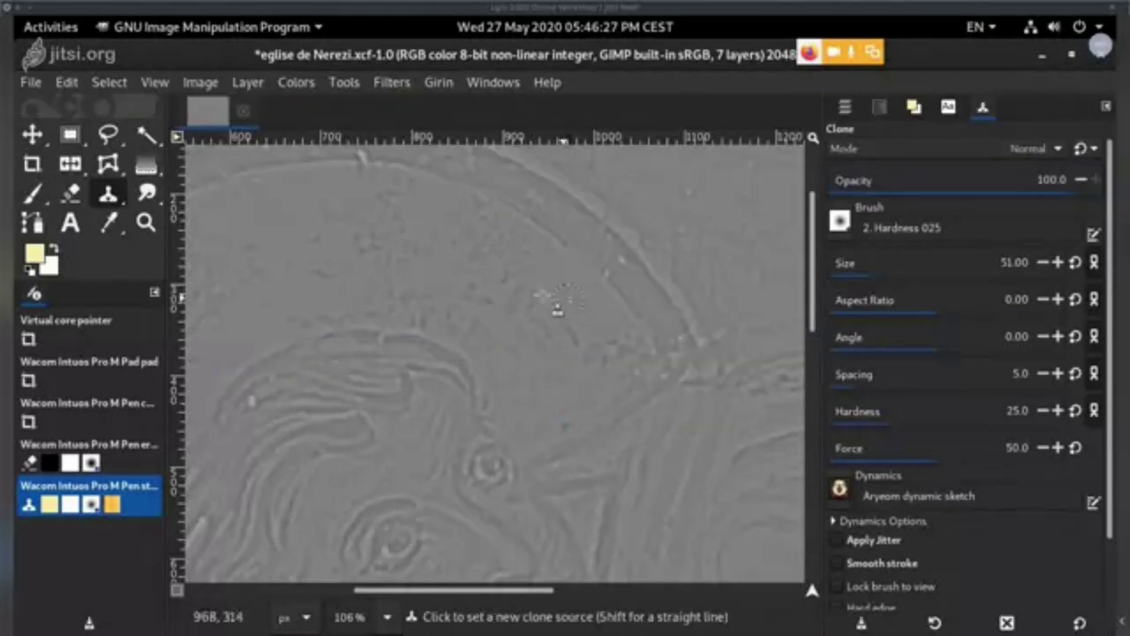
pyautogui.keyDown('ctrl'); pyautogui.click(522, 288); pyautogui.keyUp('ctrl')
pyautogui.keyDown('ctrl'); pyautogui.click(561, 320); pyautogui.keyUp('ctrl')
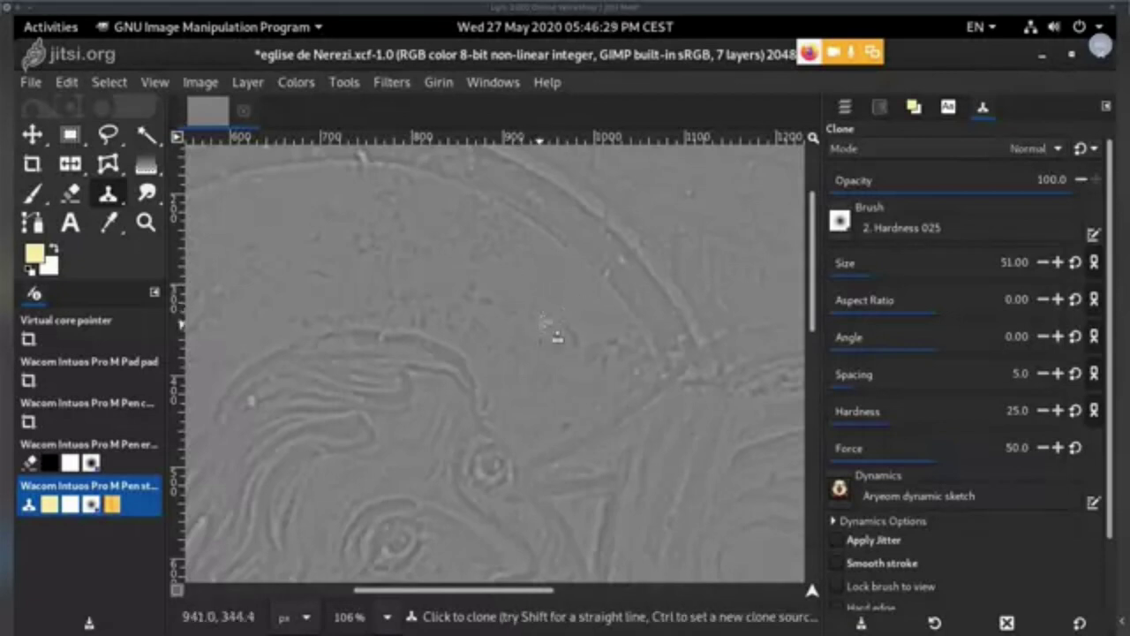
pyautogui.keyDown('ctrl'); pyautogui.scroll(5, 545, 322); pyautogui.keyUp('ctrl')
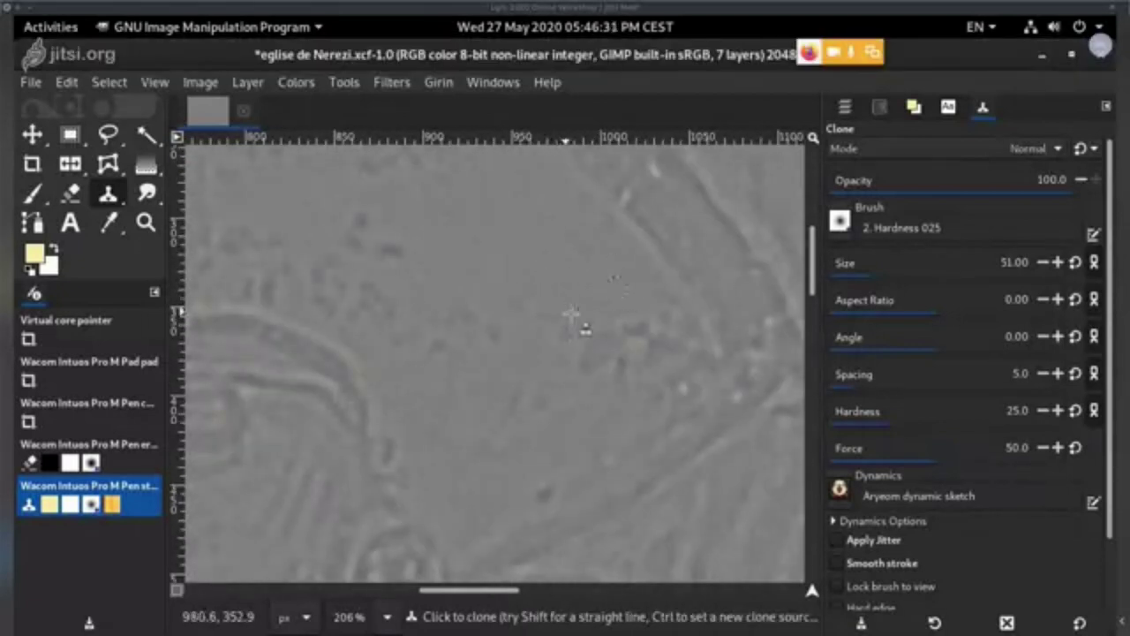
pyautogui.keyDown('ctrl'); pyautogui.click(479, 228); pyautogui.keyUp('ctrl')
pyautogui.click(484, 309)
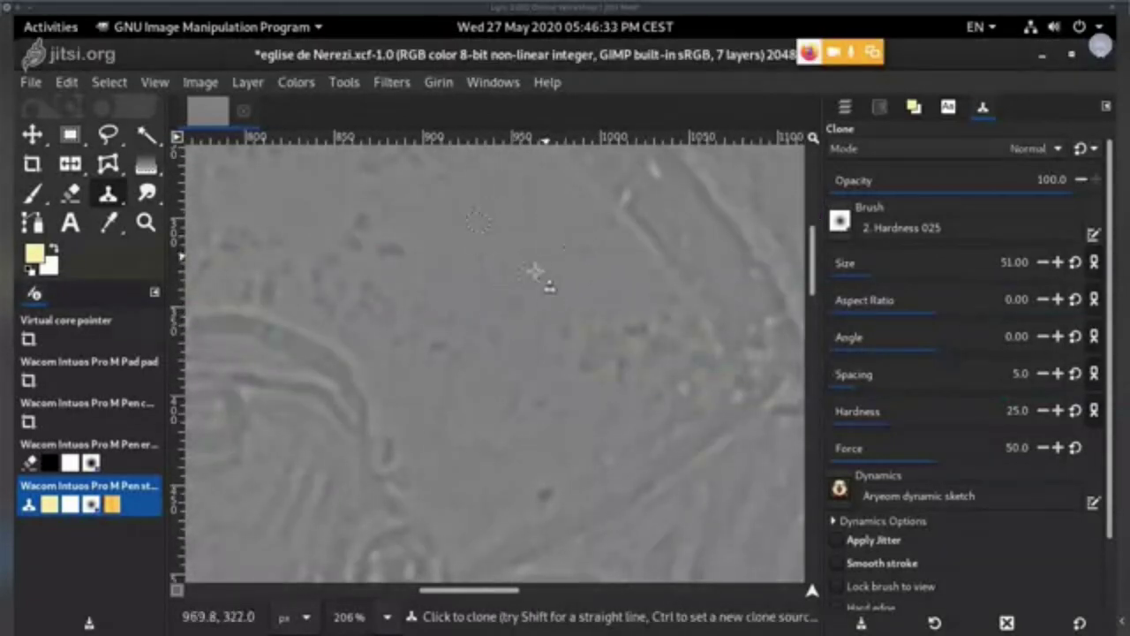
# - Clone out the remaining crack marks on Scale 3 between the hair, the shoulder and the halo's inner rim
pyautogui.moveTo(534, 272); pyautogui.dragTo(632, 310)
pyautogui.keyDown('ctrl'); pyautogui.click(552, 273); pyautogui.keyUp('ctrl')
pyautogui.click(463, 275)
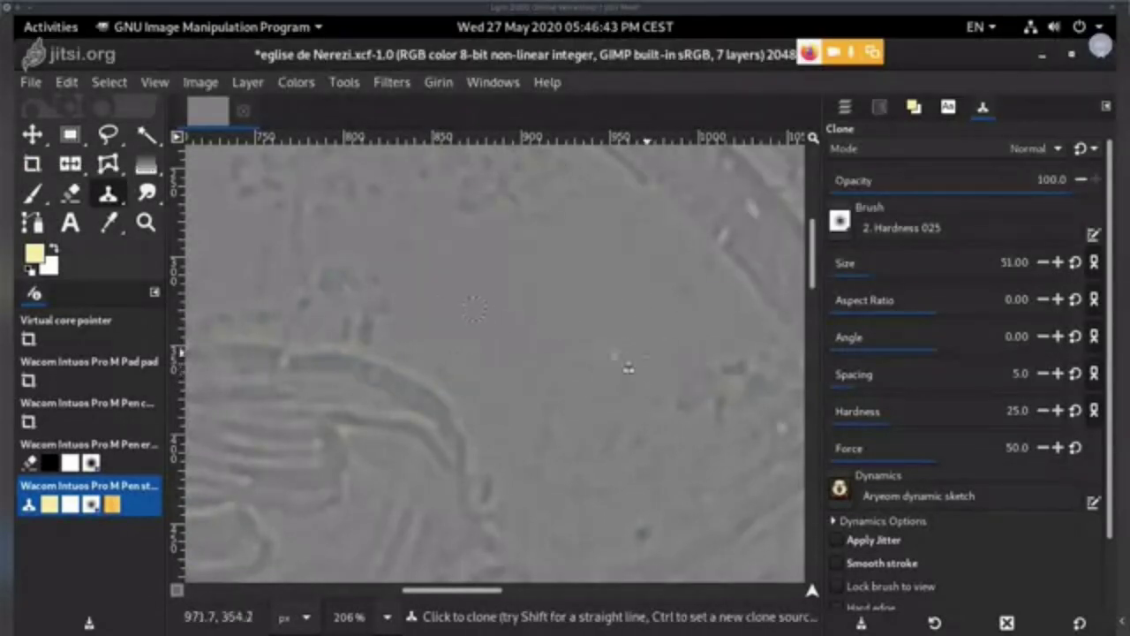
pyautogui.scroll(-4, 560, 381)
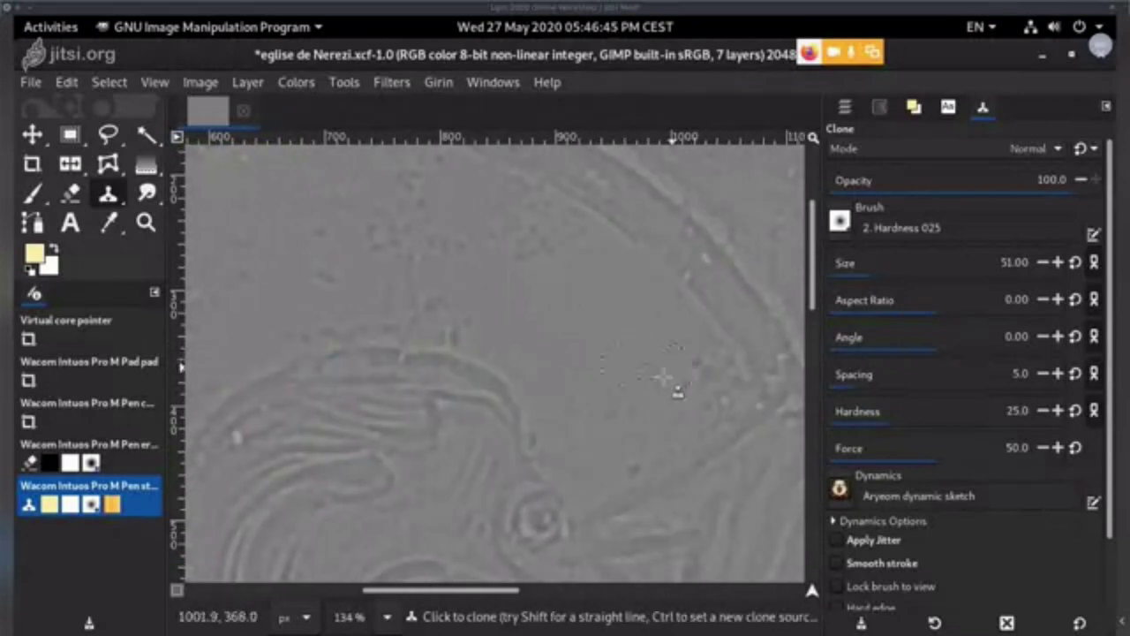
pyautogui.keyDown('ctrl'); pyautogui.click(668, 357); pyautogui.keyUp('ctrl')
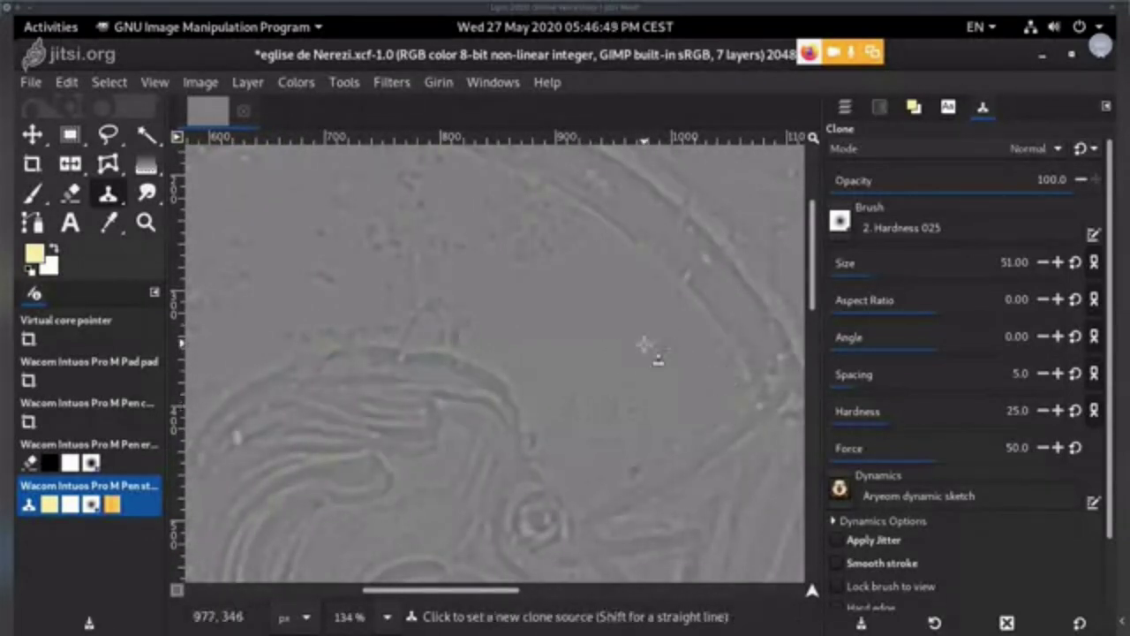
pyautogui.moveTo(642, 323); pyautogui.dragTo(713, 397)
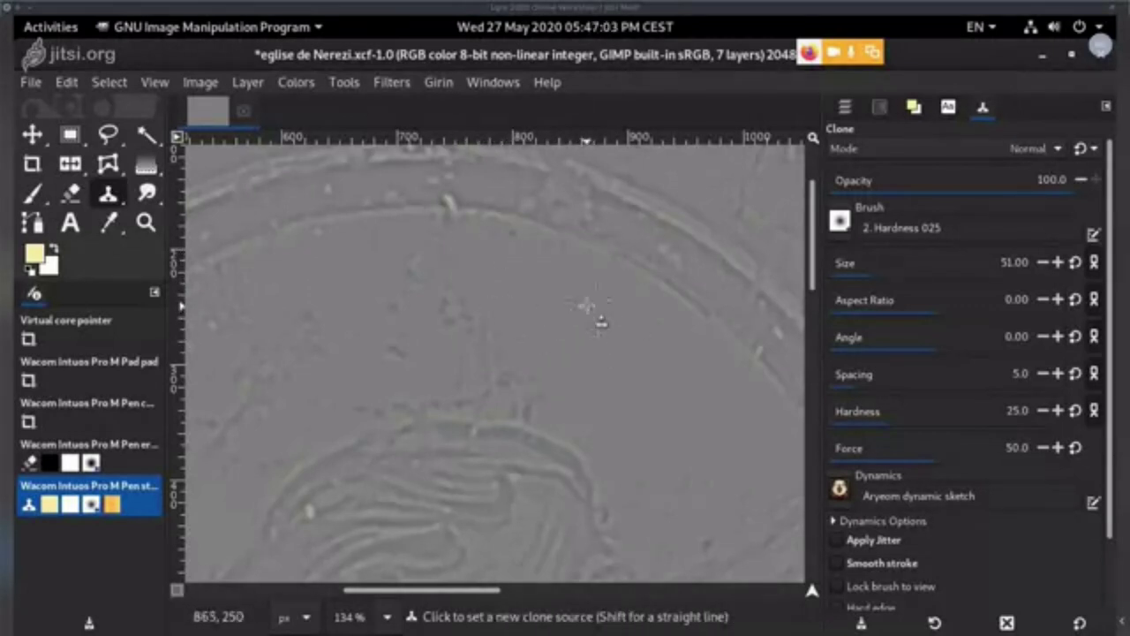
# - Clone clean texture over the specks on Scale 3 in the upper part of the halo above the hair
pyautogui.moveTo(532, 369); pyautogui.dragTo(657, 354)
pyautogui.keyDown('ctrl'); pyautogui.click(500, 269); pyautogui.keyUp('ctrl')
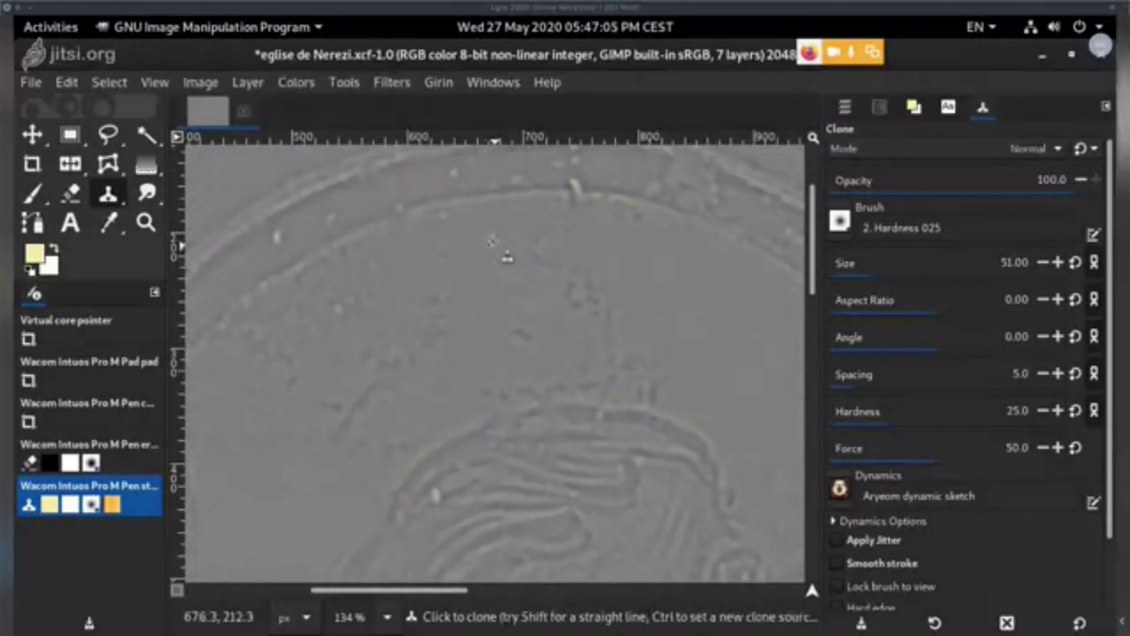
pyautogui.keyDown('ctrl'); pyautogui.click(501, 282); pyautogui.keyUp('ctrl')
pyautogui.keyDown('ctrl'); pyautogui.click(505, 272); pyautogui.keyUp('ctrl')
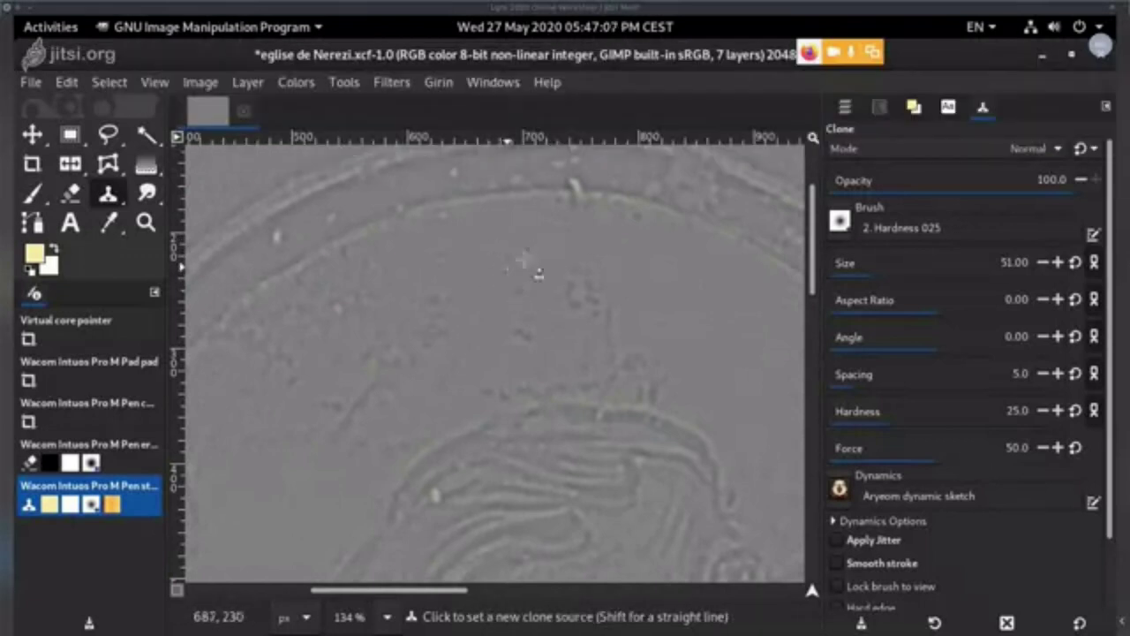
pyautogui.keyDown('ctrl'); pyautogui.click(509, 257); pyautogui.keyUp('ctrl')
pyautogui.moveTo(678, 294); pyautogui.dragTo(589, 278)
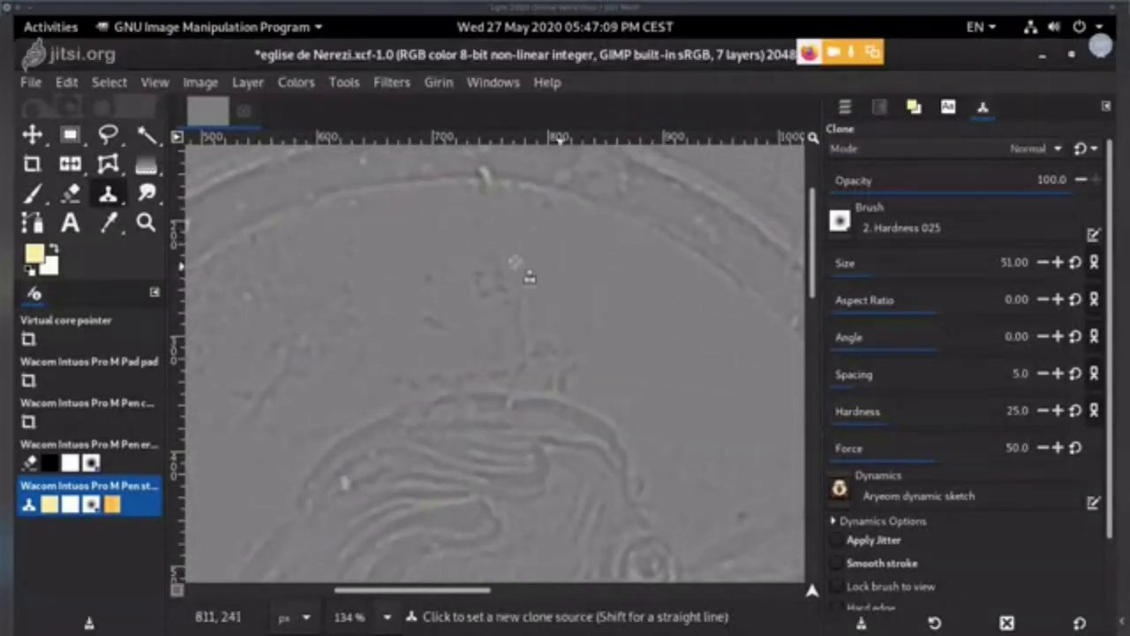
pyautogui.keyDown('ctrl'); pyautogui.click(517, 263); pyautogui.keyUp('ctrl')
pyautogui.keyDown('ctrl'); pyautogui.click(569, 265); pyautogui.keyUp('ctrl')
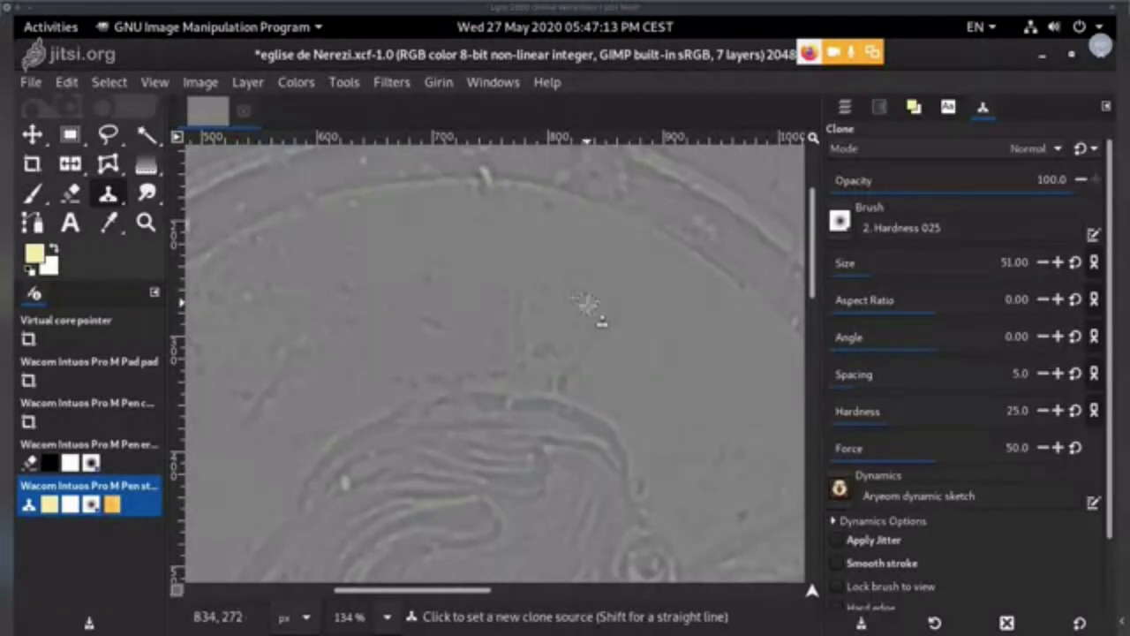
# - Clone clean halo texture over the crack marks on Scale 3 just above the top of the hair
pyautogui.keyDown('ctrl'); pyautogui.click(589, 302); pyautogui.keyUp('ctrl')
pyautogui.moveTo(580, 313); pyautogui.dragTo(594, 243)
pyautogui.keyDown('ctrl'); pyautogui.click(630, 277); pyautogui.keyUp('ctrl')
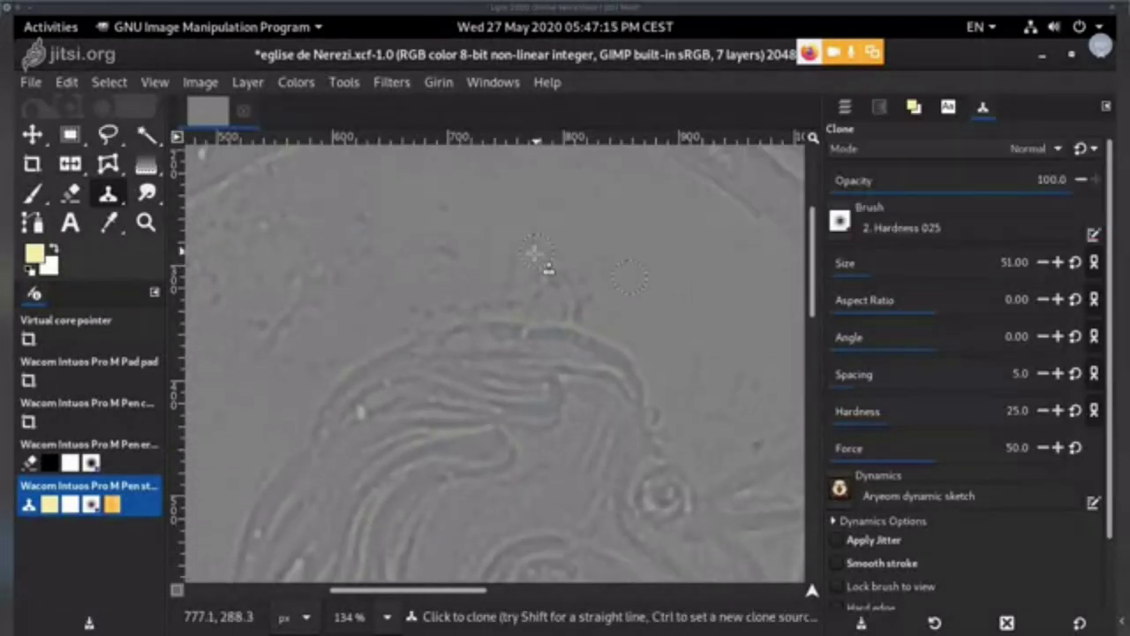
pyautogui.keyDown('ctrl'); pyautogui.click(599, 231); pyautogui.keyUp('ctrl')
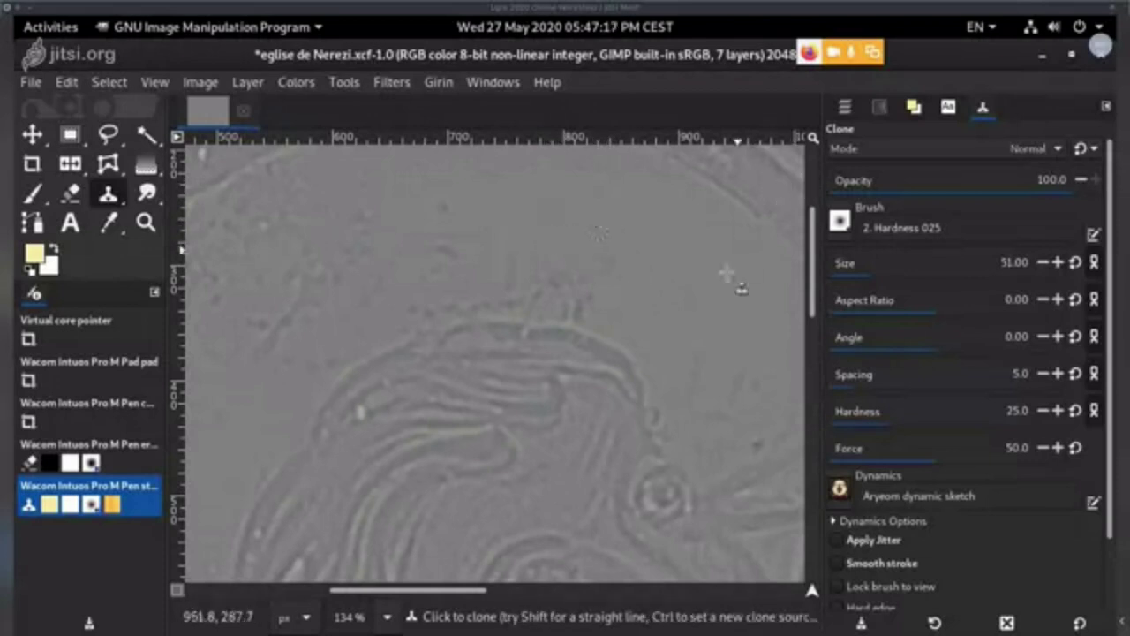
pyautogui.keyDown('ctrl'); pyautogui.click(647, 254); pyautogui.keyUp('ctrl')
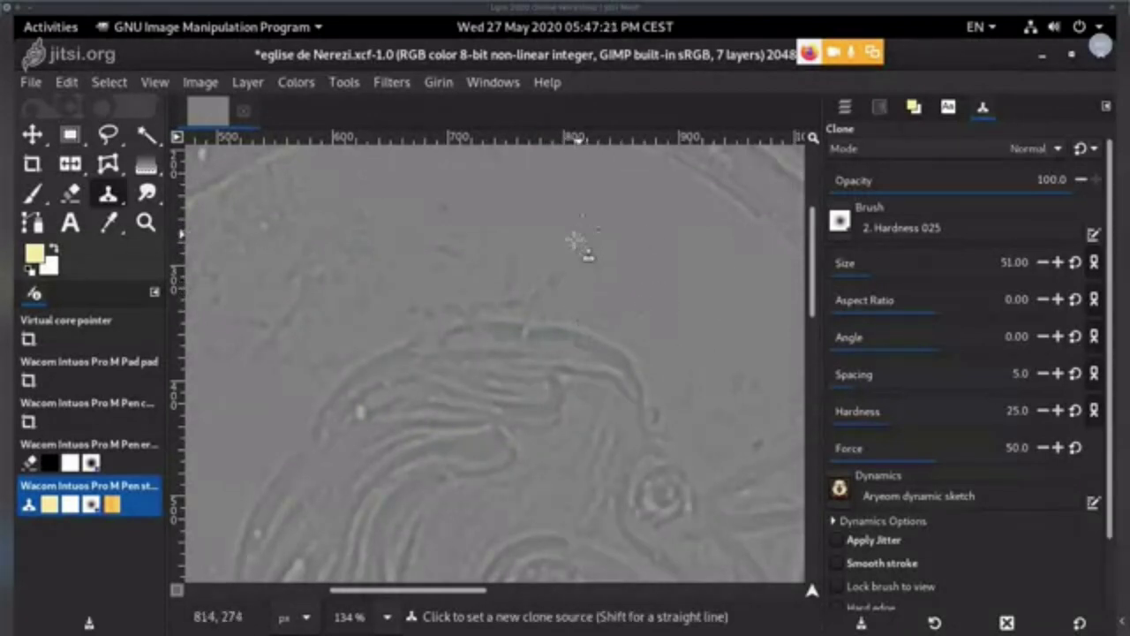
# - Clone out the remaining marks on Scale 3 along the hair's upper outline and beneath the halo's inner rim
pyautogui.scroll(4, 609, 292)
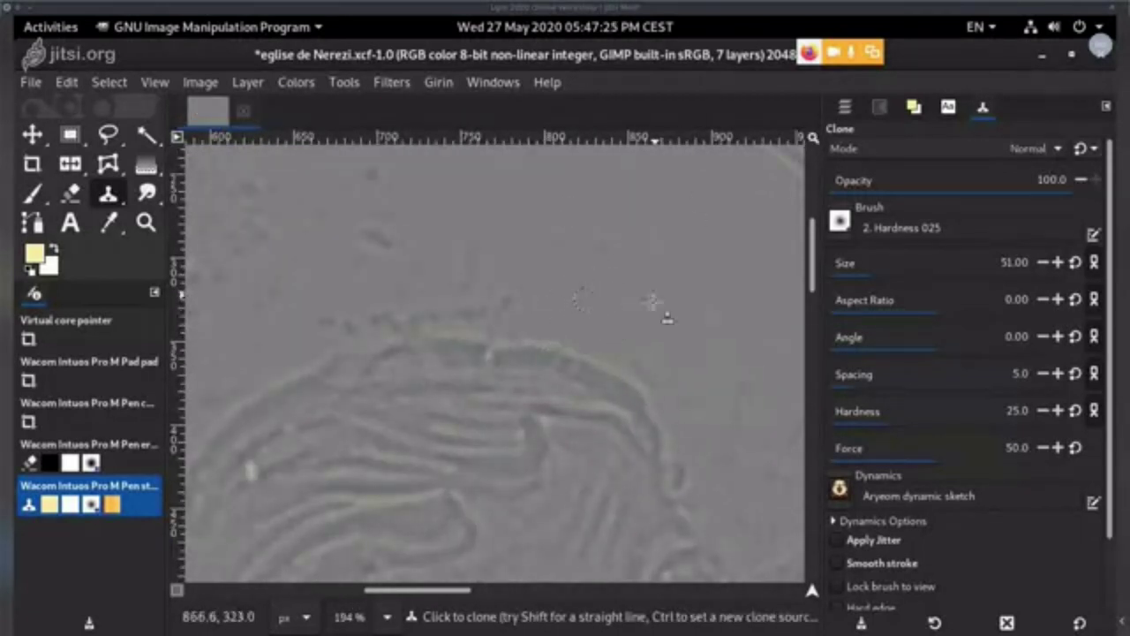
pyautogui.keyDown('ctrl'); pyautogui.click(523, 267); pyautogui.keyUp('ctrl')
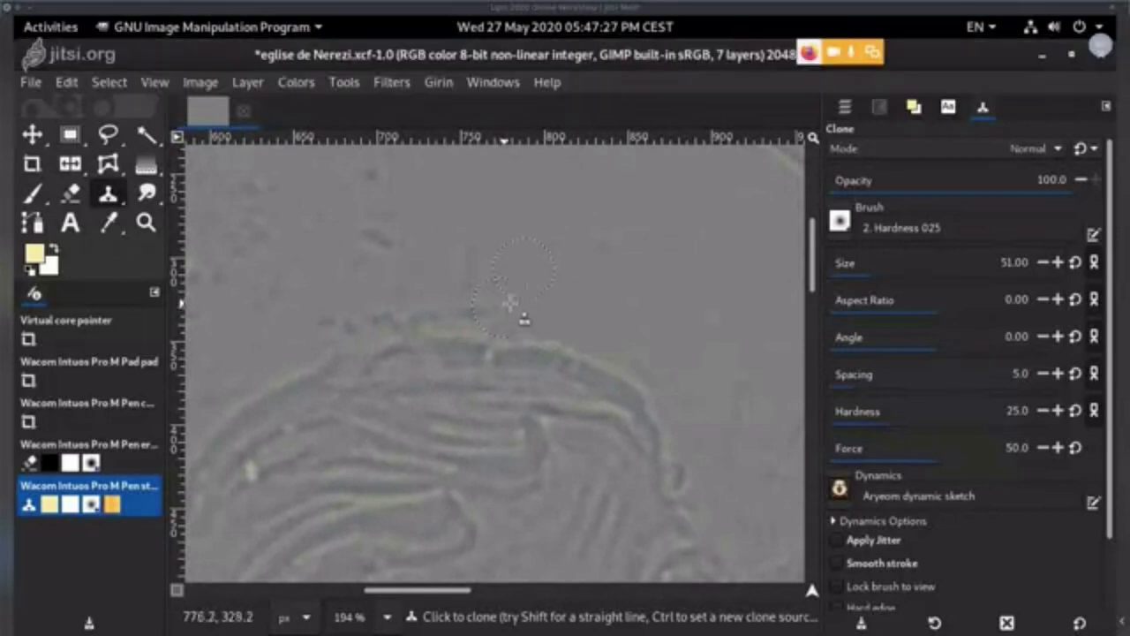
pyautogui.keyDown('ctrl'); pyautogui.click(530, 285); pyautogui.keyUp('ctrl')
pyautogui.moveTo(533, 245); pyautogui.dragTo(756, 308)
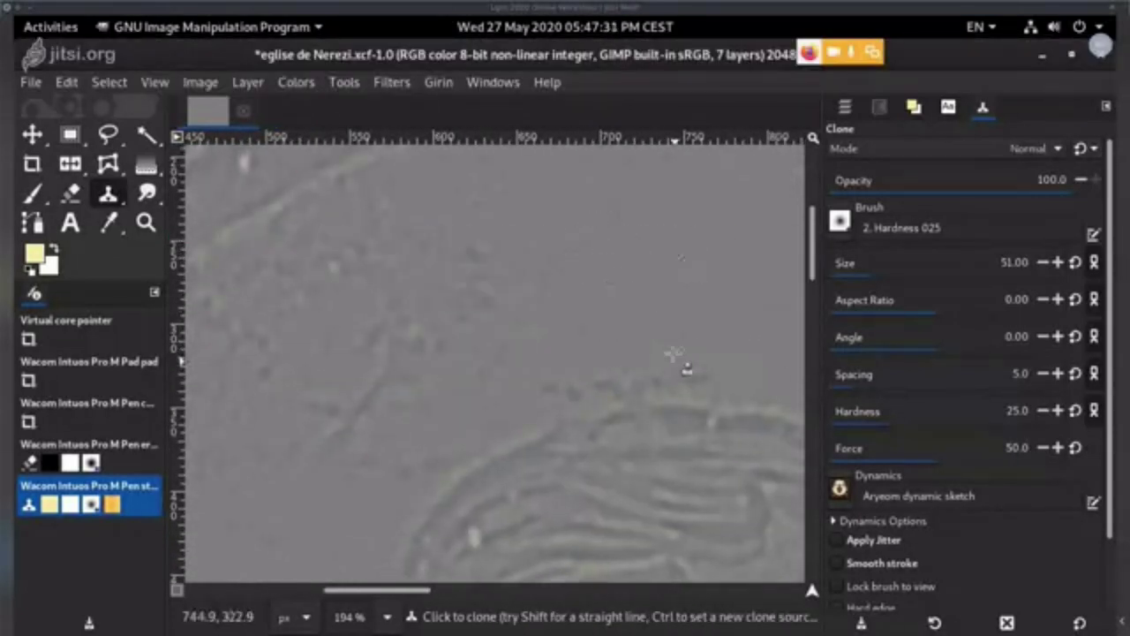
pyautogui.moveTo(673, 354); pyautogui.dragTo(538, 227)
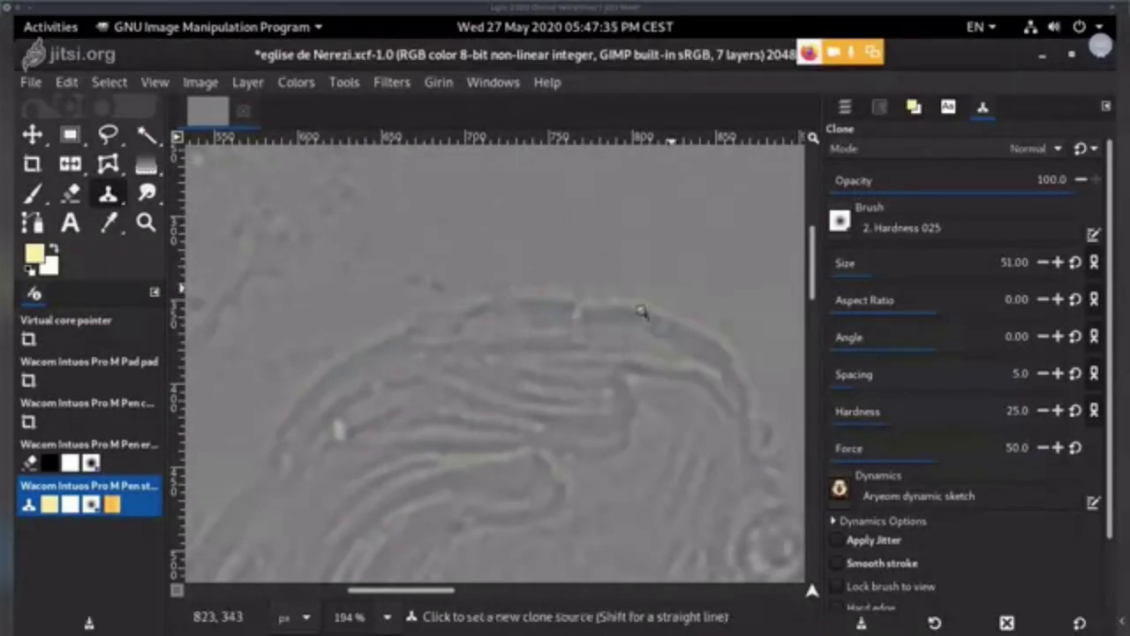
pyautogui.scroll(-2, 641, 311)
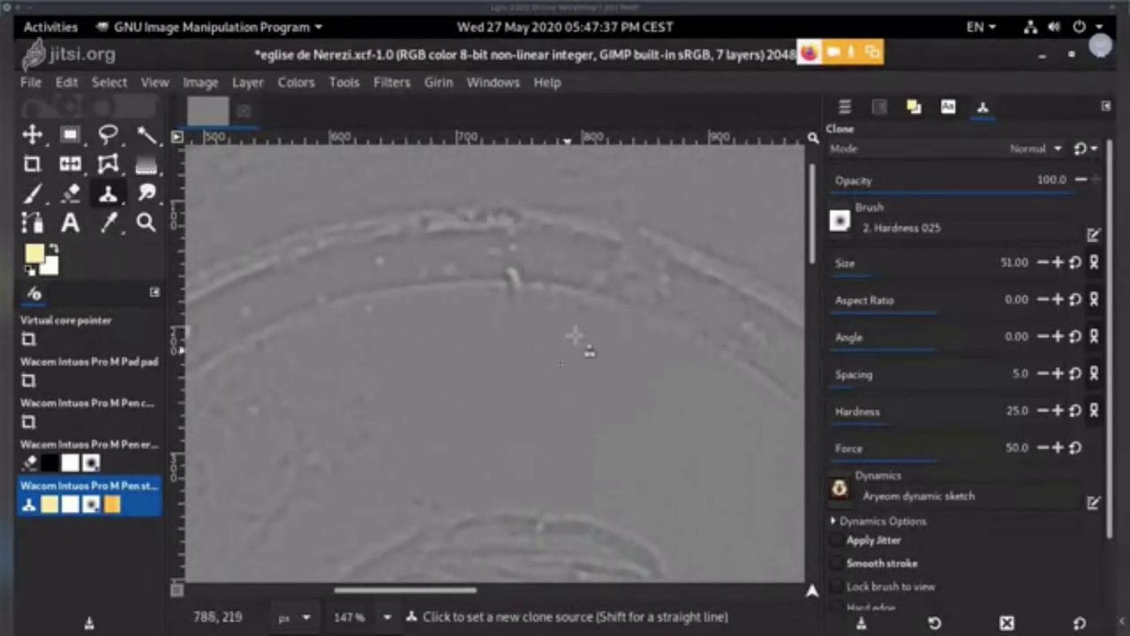
pyautogui.keyDown('ctrl'); pyautogui.click(580, 360); pyautogui.keyUp('ctrl')
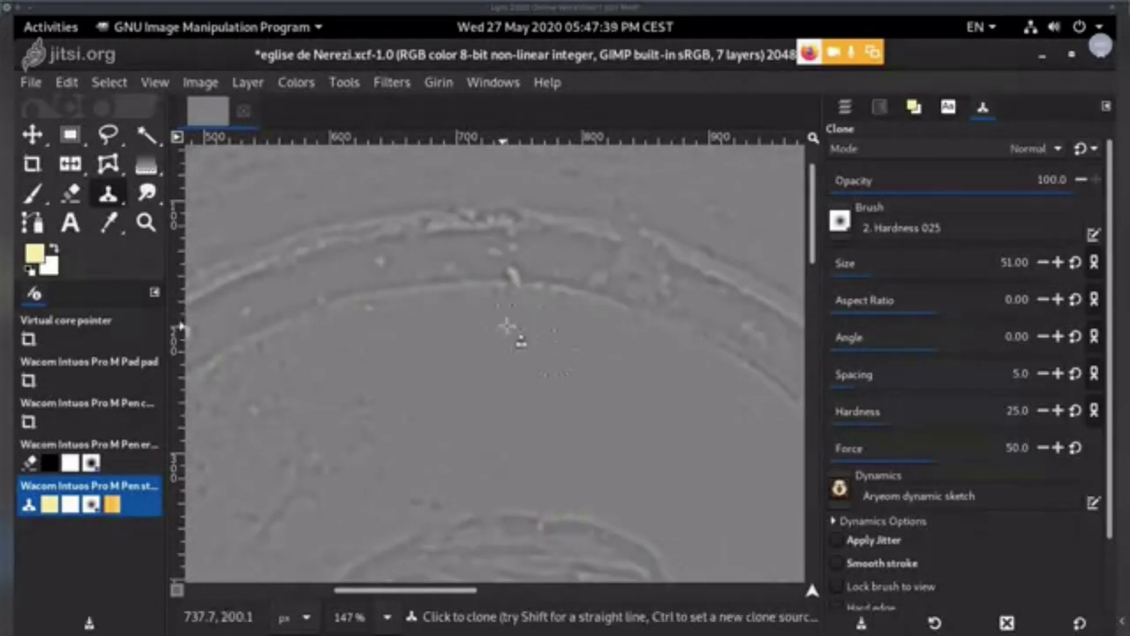
# - Show the Scale 2 layer alone inside the Decomposition group and make it the active layer
pyautogui.scroll(-4, 583, 344)
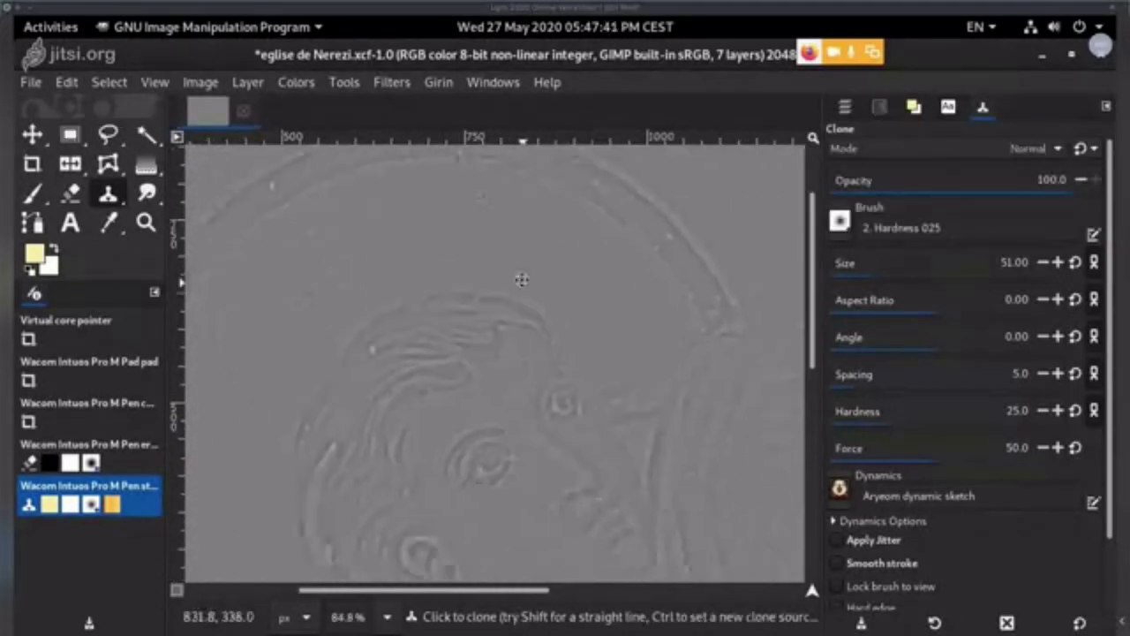
pyautogui.click(845, 106)
pyautogui.keyDown('shift'); pyautogui.click(836, 269); pyautogui.keyUp('shift')
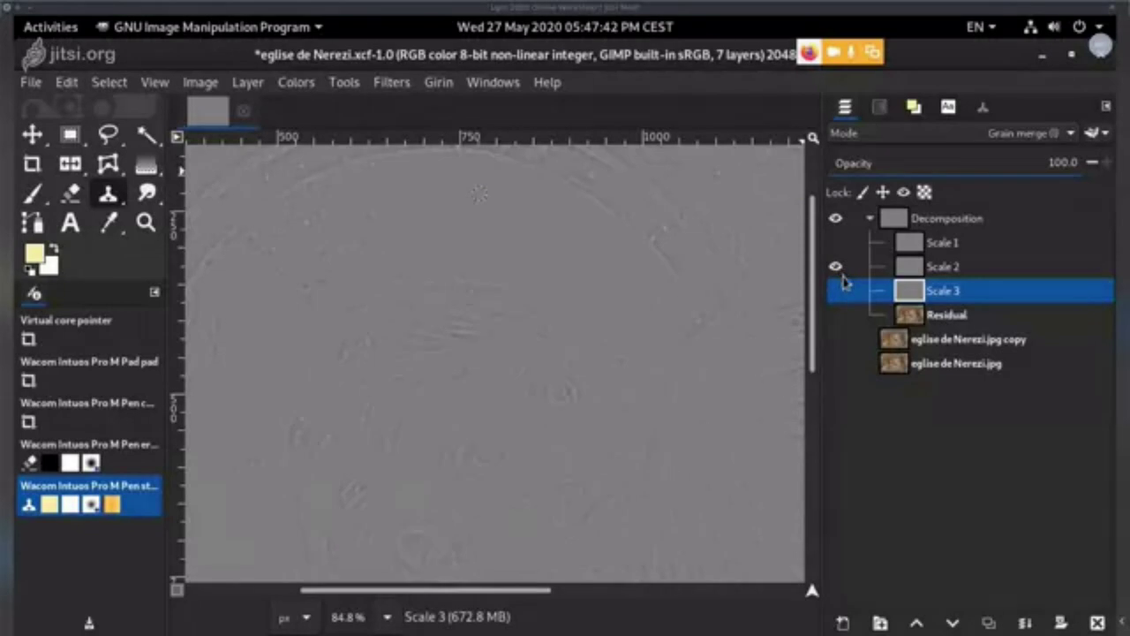
pyautogui.click(951, 272)
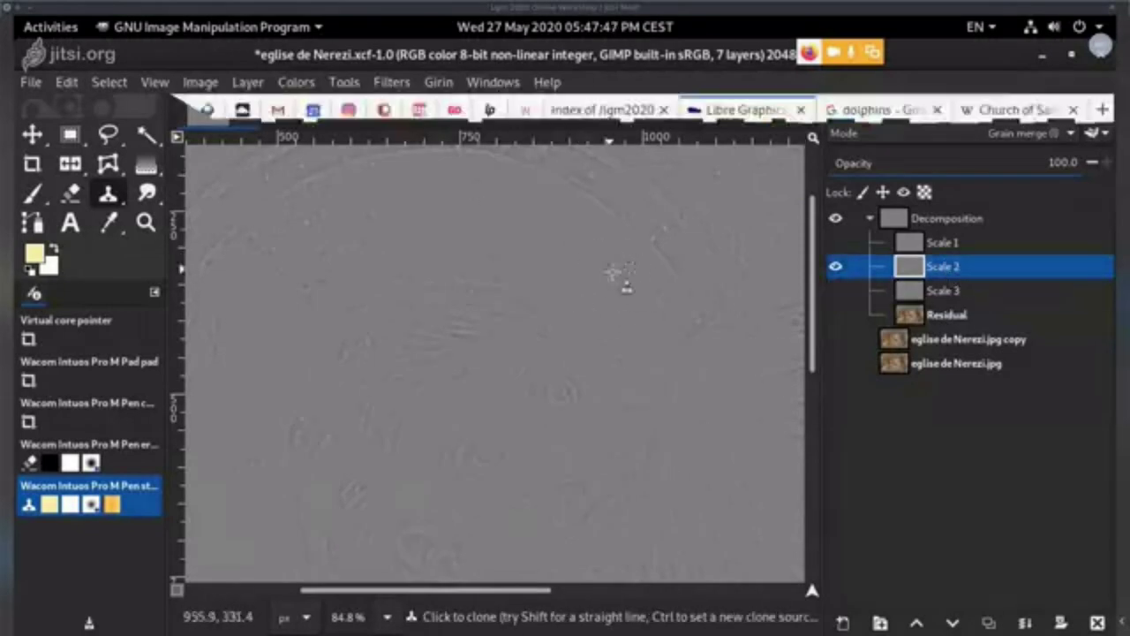
# - Clone clean texture over the specks on Scale 2 in the halo between the hair and the right inner rim
pyautogui.scroll(3, 622, 265)
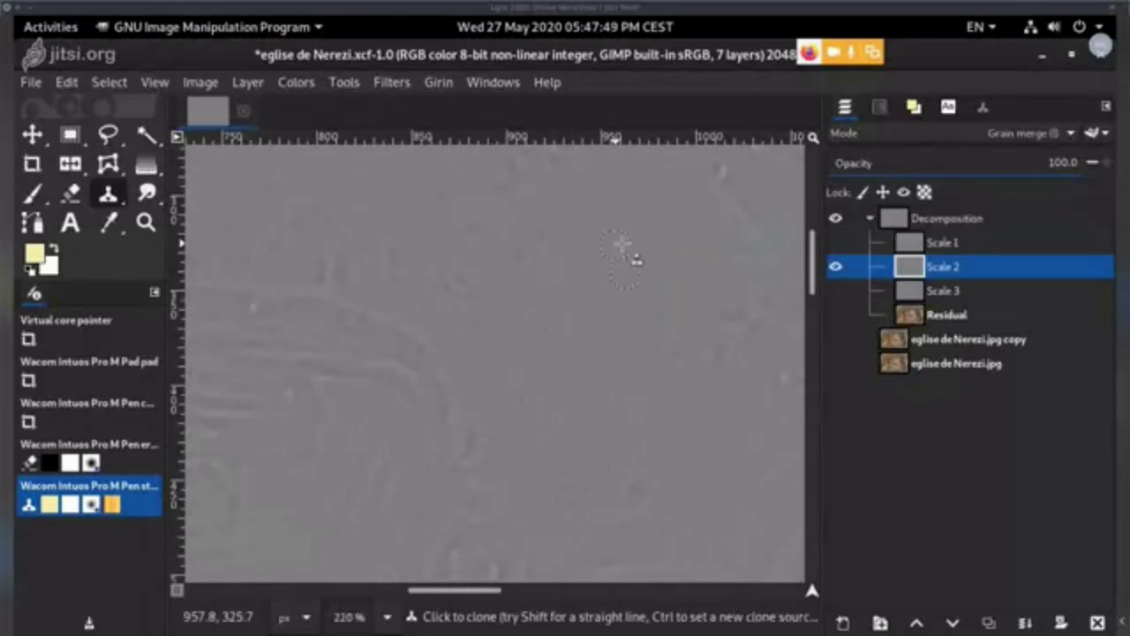
pyautogui.keyDown('ctrl'); pyautogui.click(456, 282); pyautogui.keyUp('ctrl')
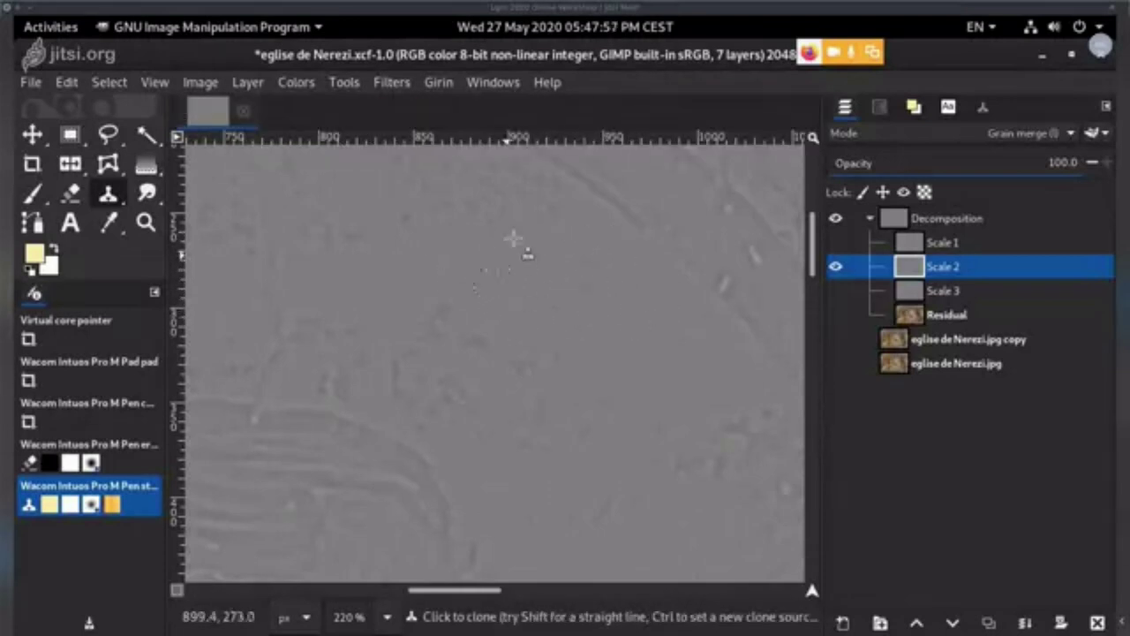
pyautogui.moveTo(393, 269); pyautogui.dragTo(426, 336)
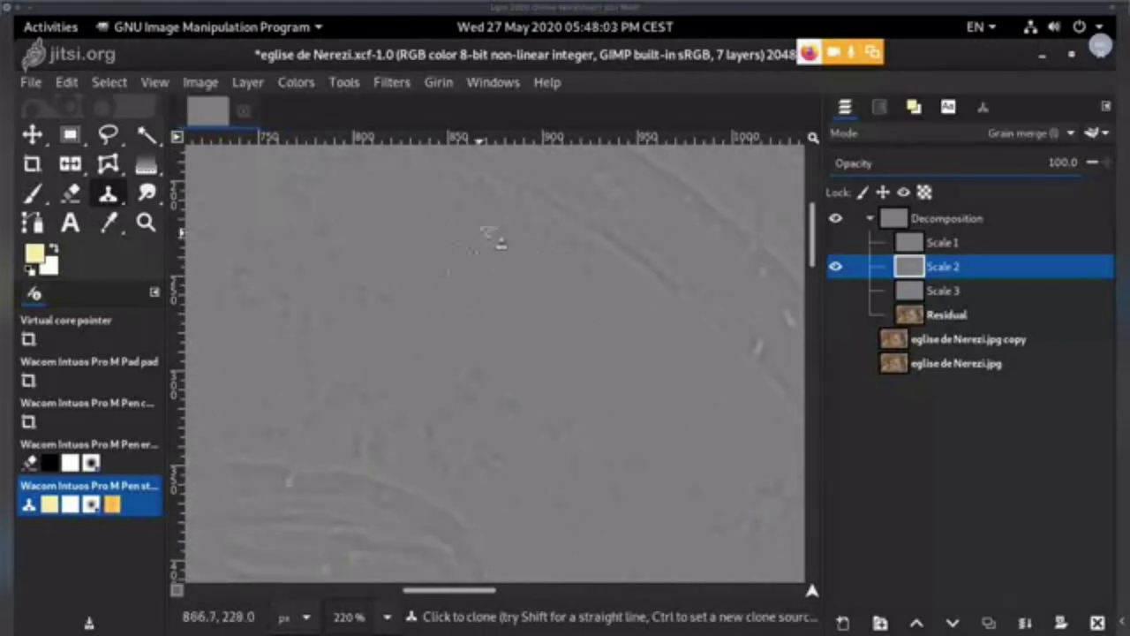
# - Clone out the crack marks on Scale 2 along the halo's upper right inner rim, rebuilding the broken rim line
pyautogui.scroll(2, 484, 281)
pyautogui.hscroll(-1, 484, 281)
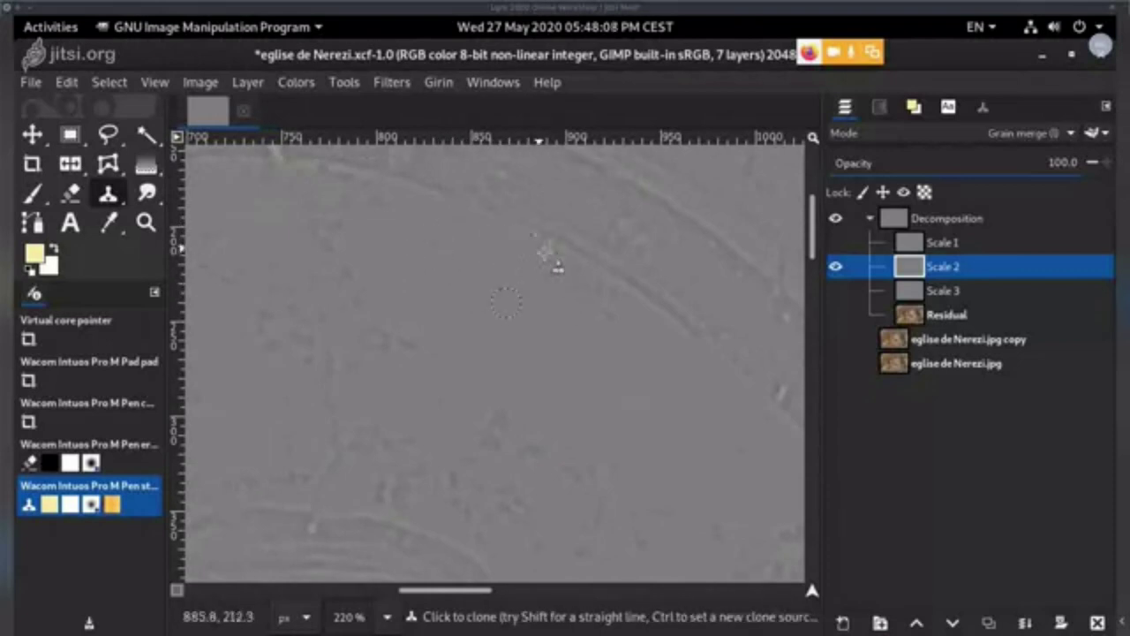
pyautogui.press('ctrl')
pyautogui.keyDown('ctrl'); pyautogui.click(588, 254); pyautogui.keyUp('ctrl')
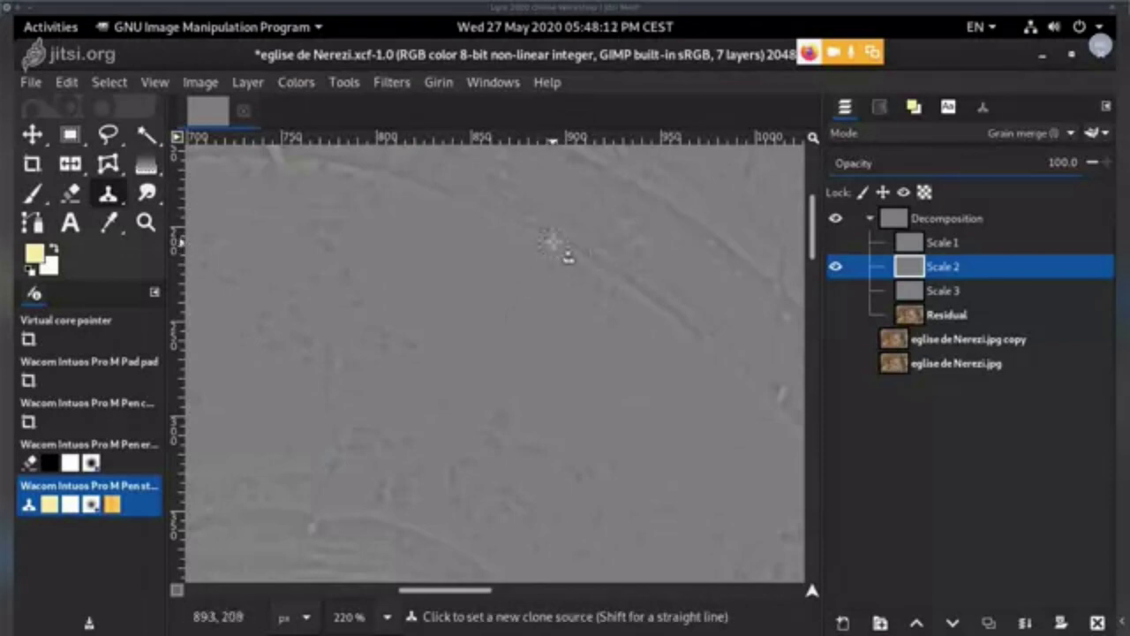
pyautogui.keyDown('ctrl'); pyautogui.click(552, 241); pyautogui.keyUp('ctrl')
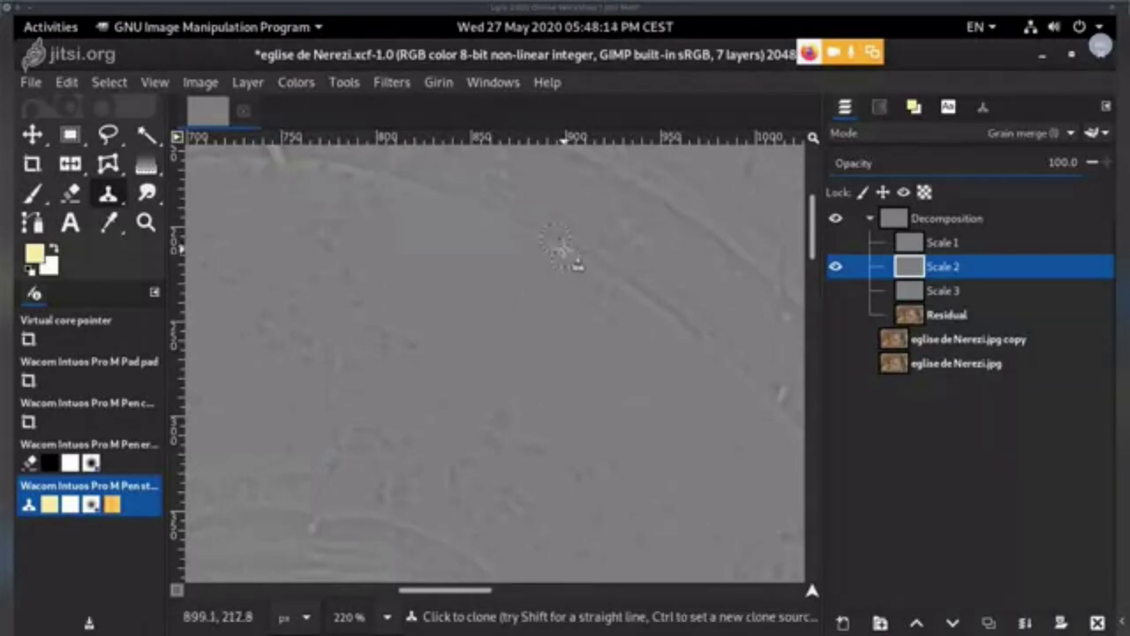
pyautogui.keyDown('ctrl'); pyautogui.click(559, 248); pyautogui.keyUp('ctrl')
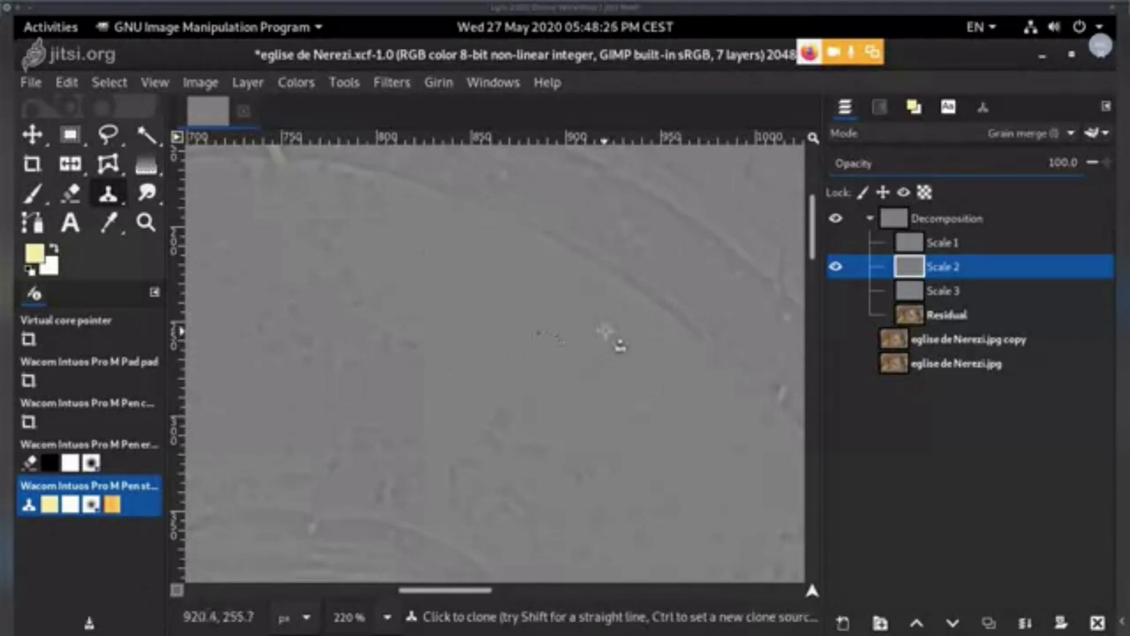
# - Clone smooth texture over the remaining specks on Scale 2 in the upper halo, between the inner rim and the hair
pyautogui.scroll(-5, 618, 345)
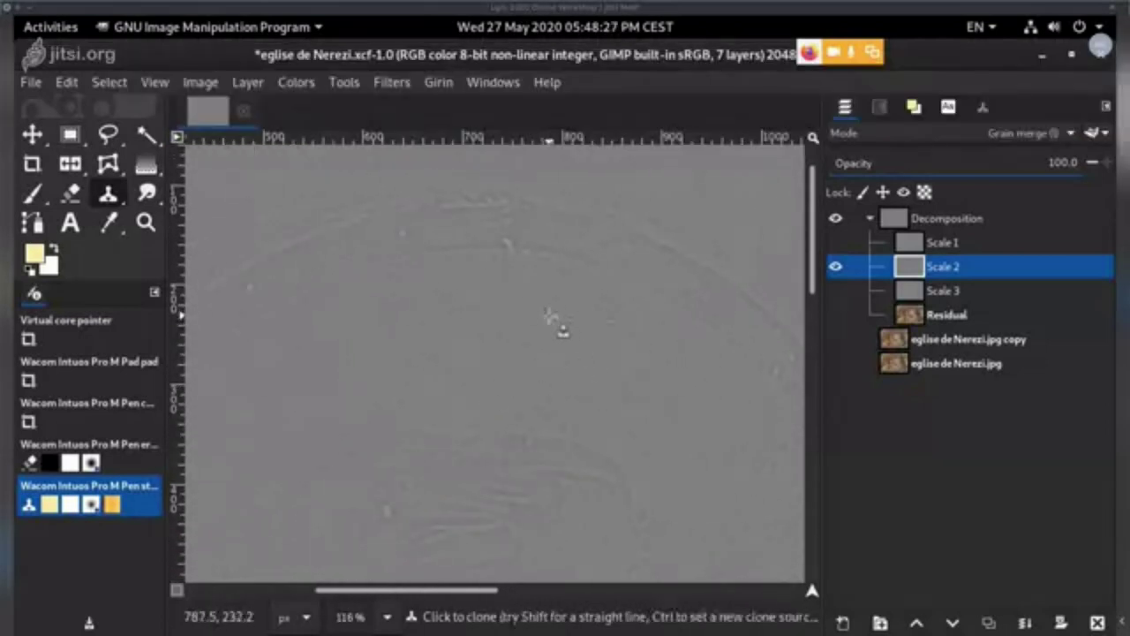
pyautogui.press('ctrl')
pyautogui.keyDown('ctrl'); pyautogui.click(591, 309); pyautogui.keyUp('ctrl')
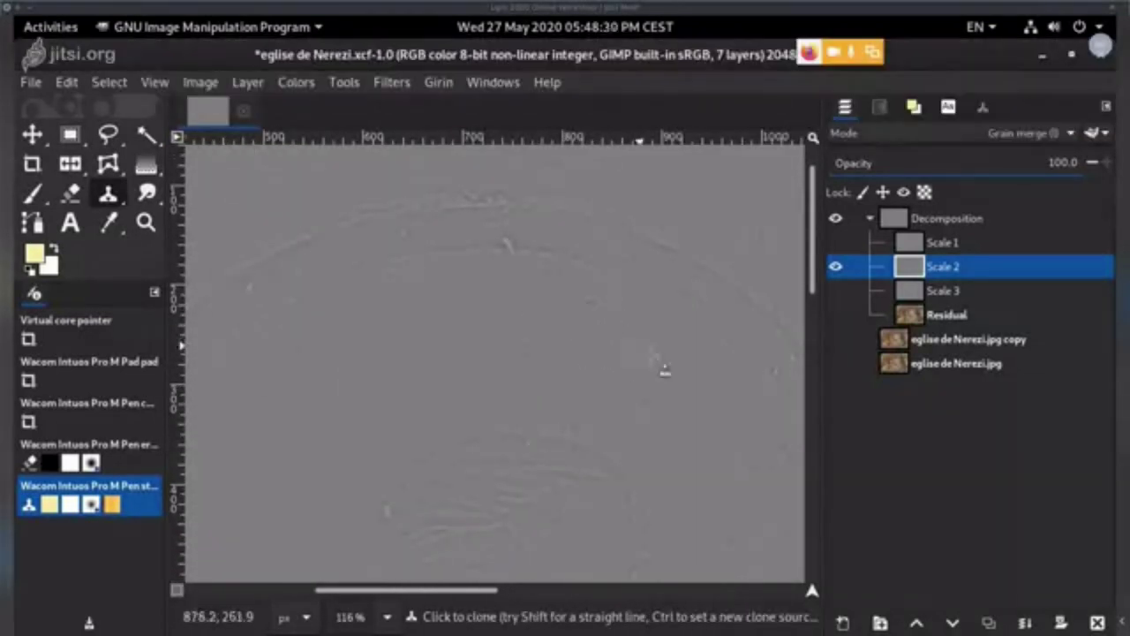
pyautogui.keyDown('ctrl'); pyautogui.click(647, 353); pyautogui.keyUp('ctrl')
pyautogui.click(620, 372)
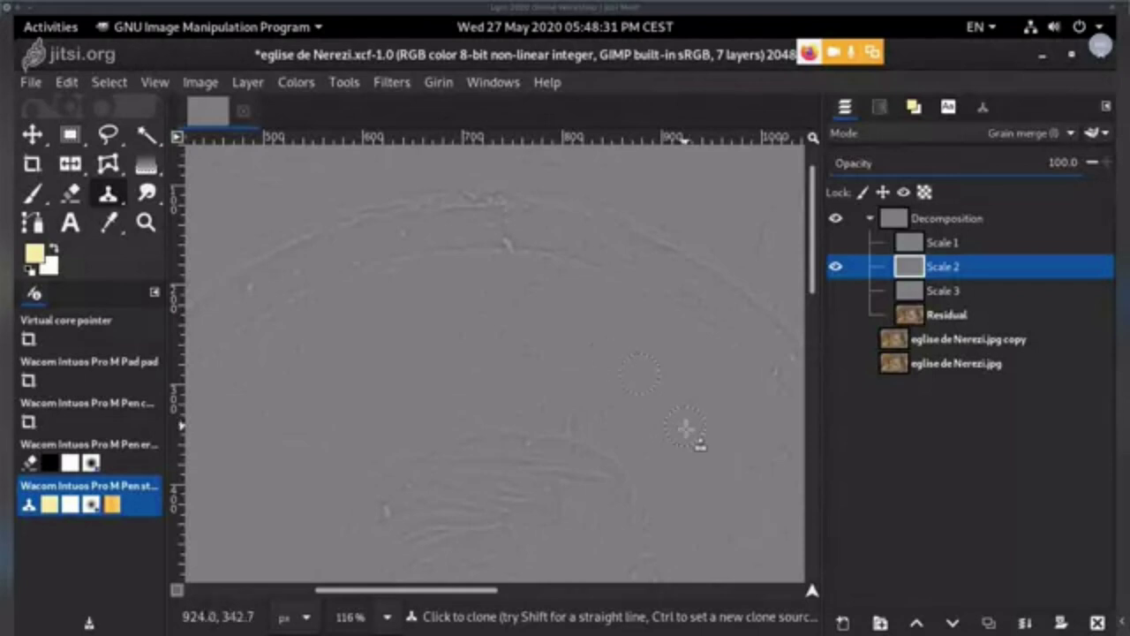
# - Clone out the marks on Scale 2 in the halo in front of the forehead and along the hair's upper right outline
pyautogui.moveTo(646, 449); pyautogui.dragTo(507, 309)
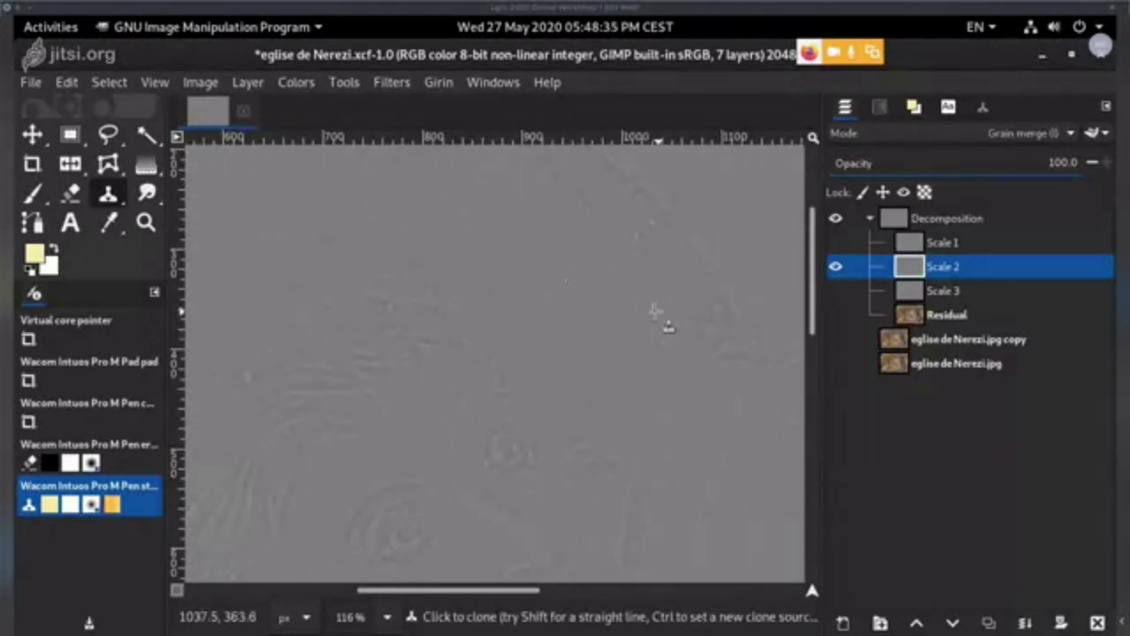
pyautogui.keyDown('ctrl'); pyautogui.click(578, 277); pyautogui.keyUp('ctrl')
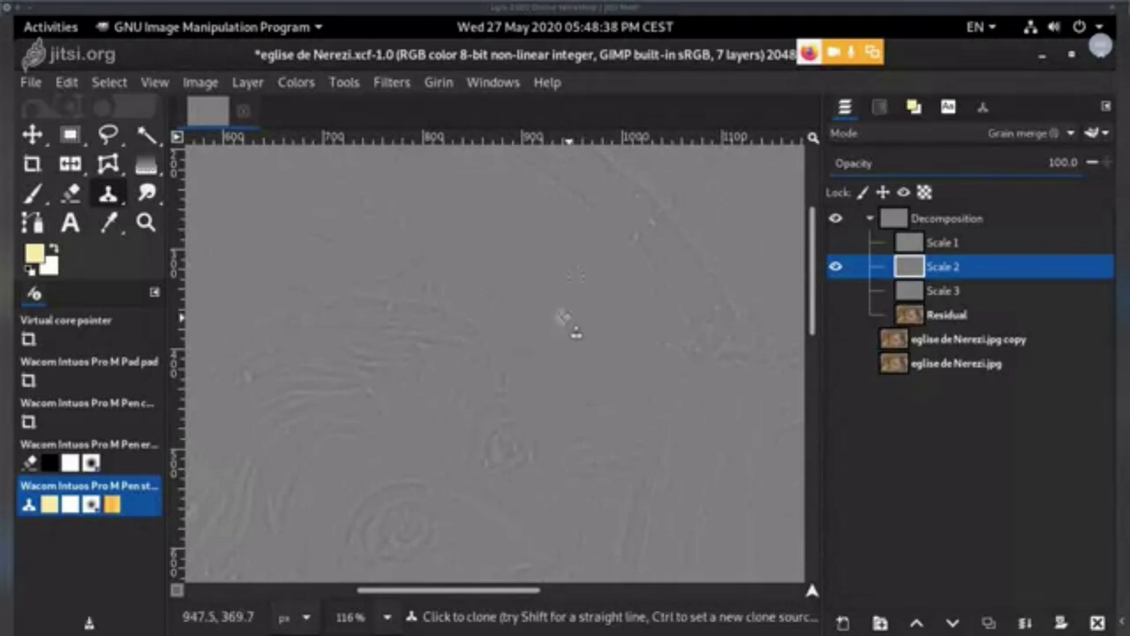
pyautogui.keyDown('ctrl'); pyautogui.click(489, 284); pyautogui.keyUp('ctrl')
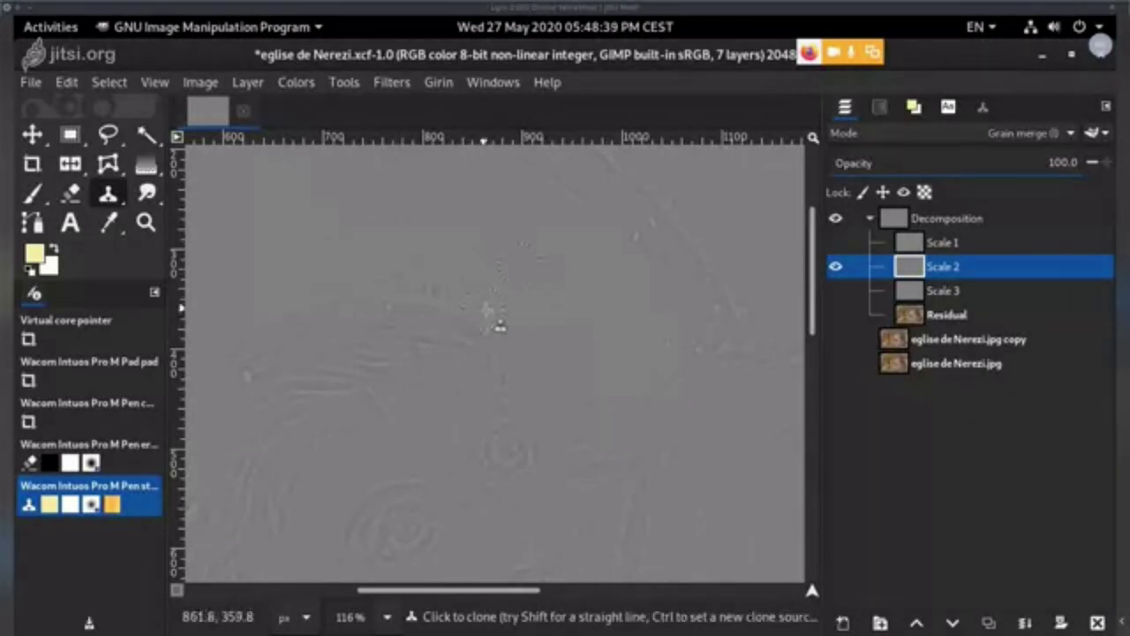
pyautogui.keyDown('ctrl'); pyautogui.click(465, 230); pyautogui.keyUp('ctrl')
pyautogui.moveTo(415, 247); pyautogui.dragTo(430, 281)
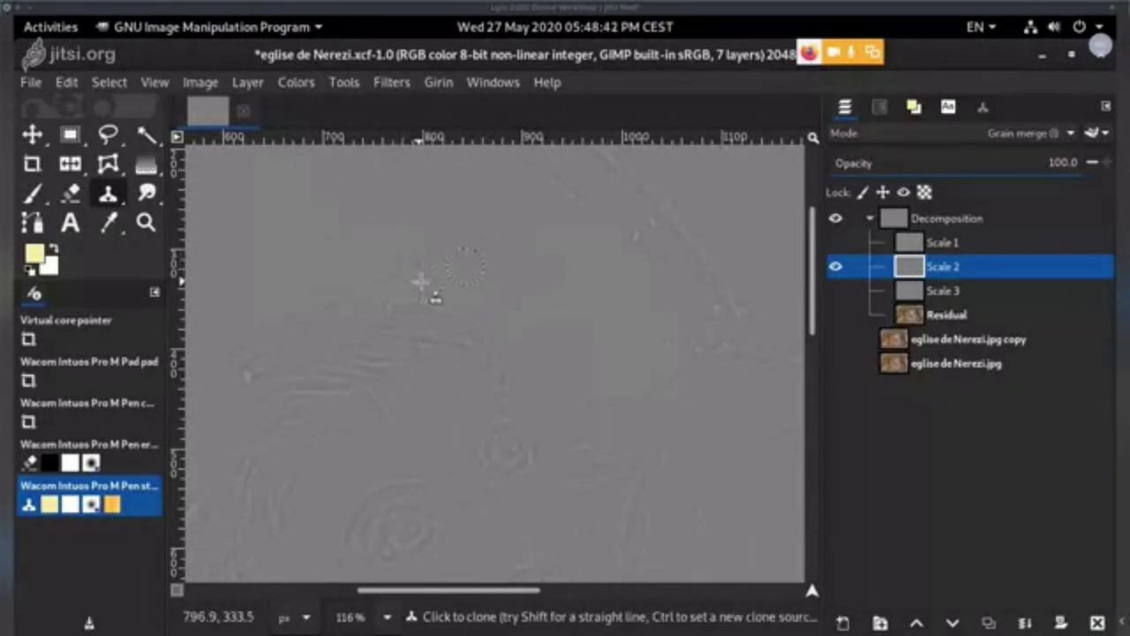
# - Clone clean texture over the leftover marks on Scale 2 above the hair and in the halo right of the face
pyautogui.moveTo(506, 277); pyautogui.dragTo(670, 357)
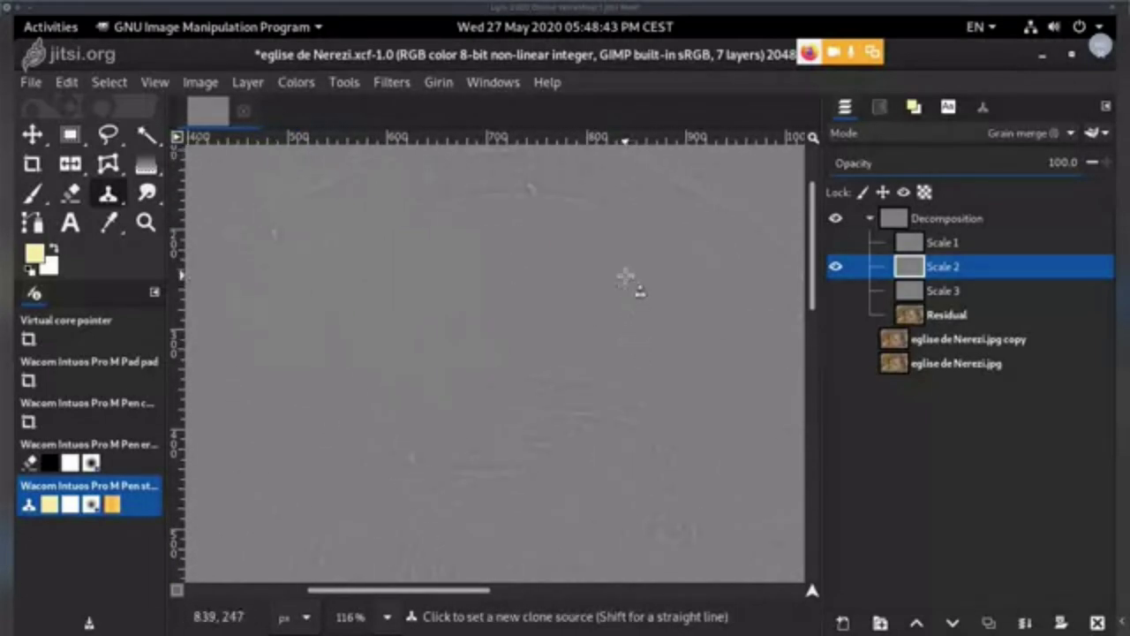
pyautogui.keyDown('ctrl'); pyautogui.click(625, 276); pyautogui.keyUp('ctrl')
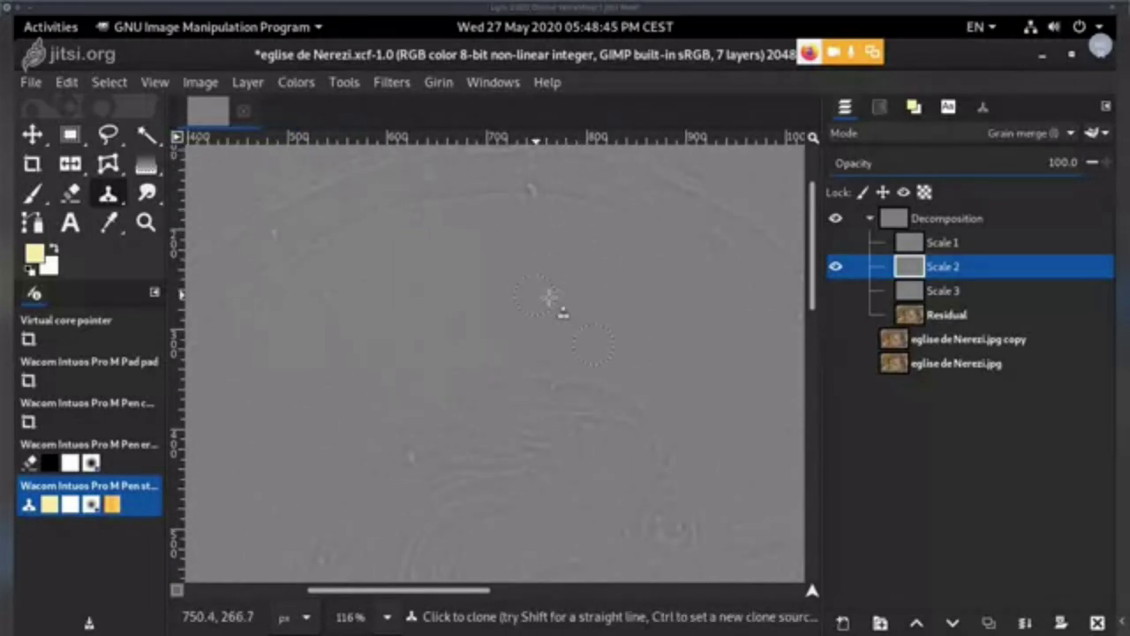
pyautogui.keyDown('ctrl'); pyautogui.click(629, 298); pyautogui.keyUp('ctrl')
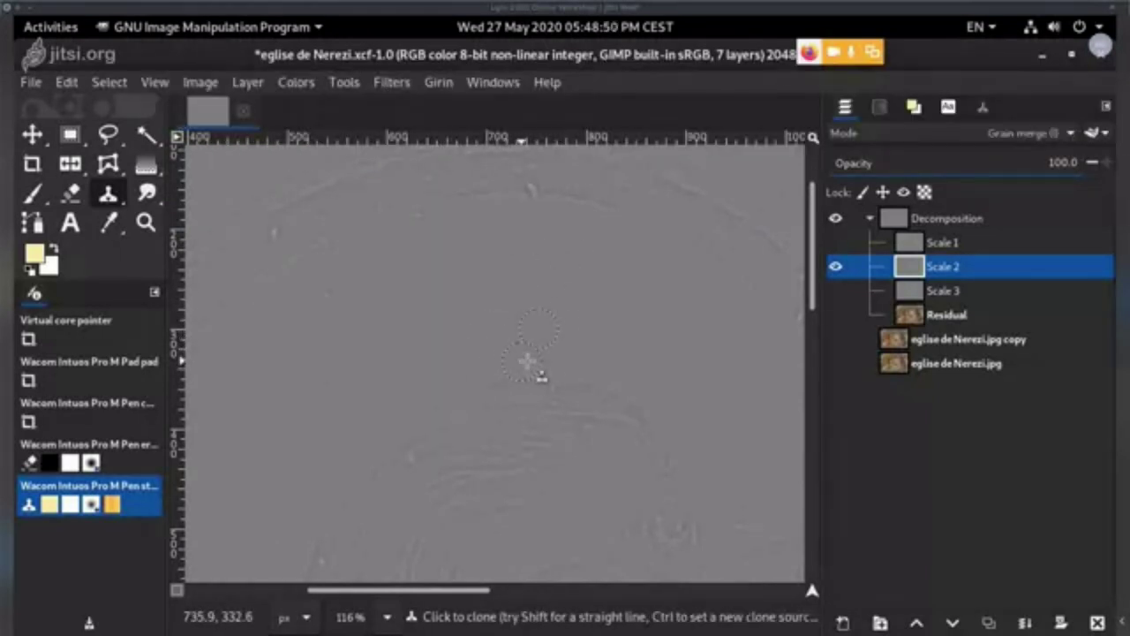
pyautogui.moveTo(668, 350)
pyautogui.mouseDown()
pyautogui.moveTo(583, 252)
pyautogui.moveTo(520, 267)
pyautogui.mouseUp()
pyautogui.keyDown('ctrl'); pyautogui.click(520, 267); pyautogui.keyUp('ctrl')
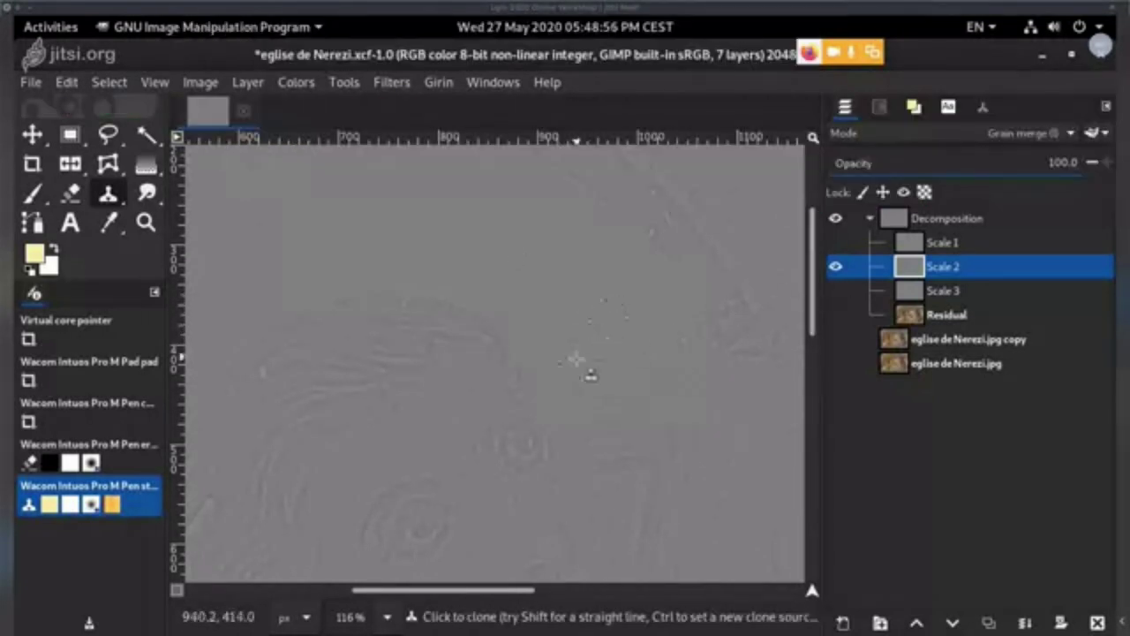
# - Check Scale 3 on its own, hide it again, and show and select only the Scale 1 layer
pyautogui.scroll(-4, 586, 310)
pyautogui.scroll(3, 558, 303)
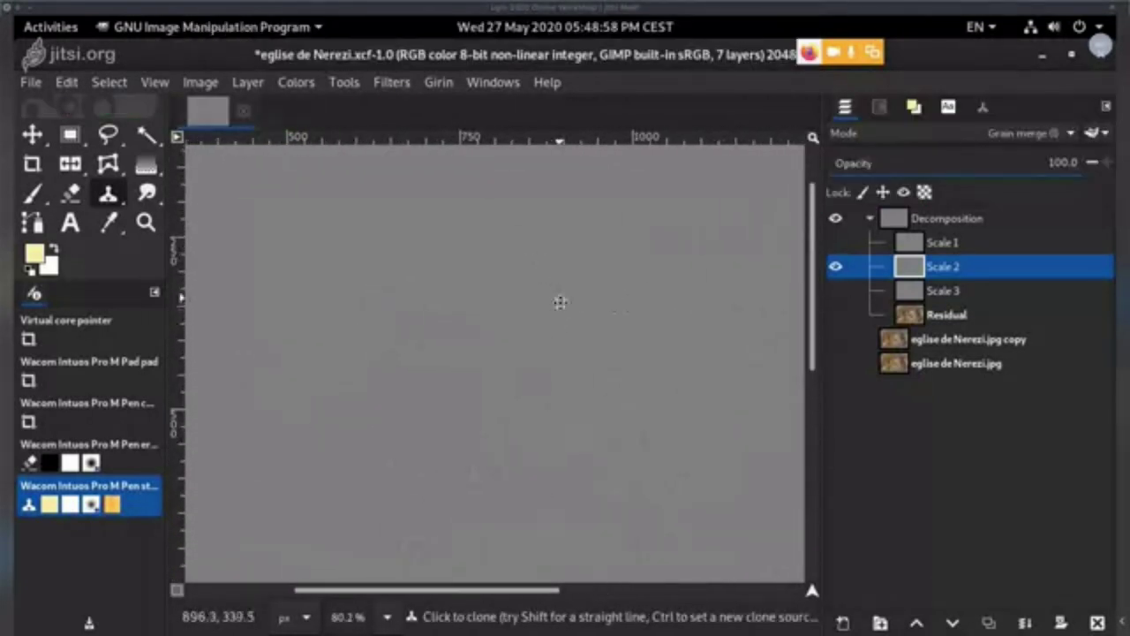
pyautogui.keyDown('shift'); pyautogui.click(836, 291); pyautogui.keyUp('shift')
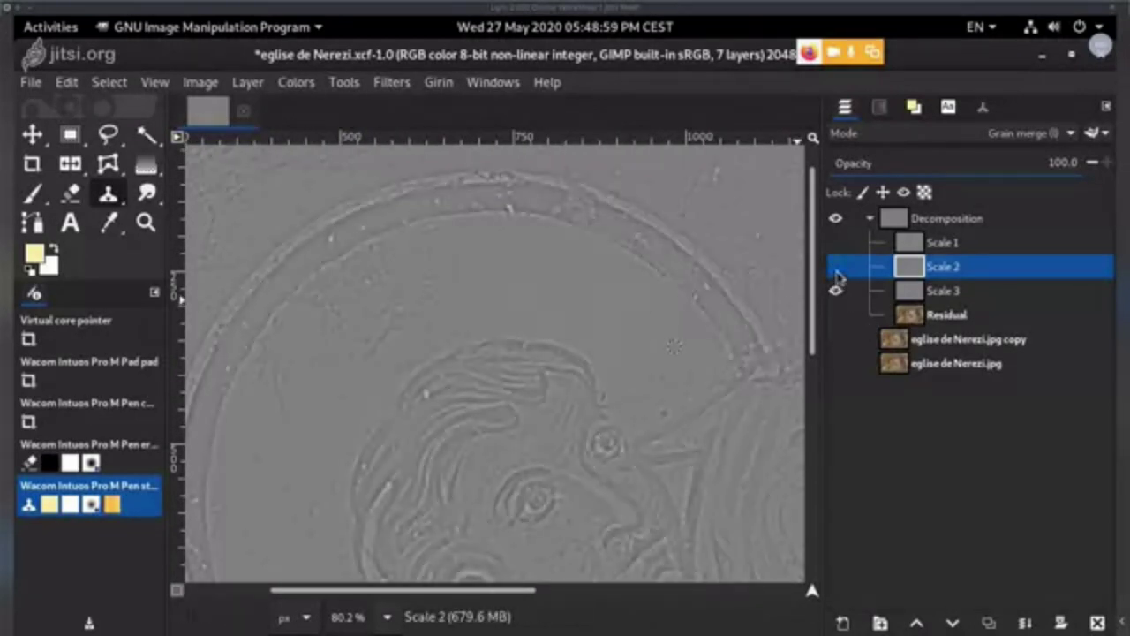
pyautogui.keyDown('shift'); pyautogui.click(838, 266); pyautogui.keyUp('shift')
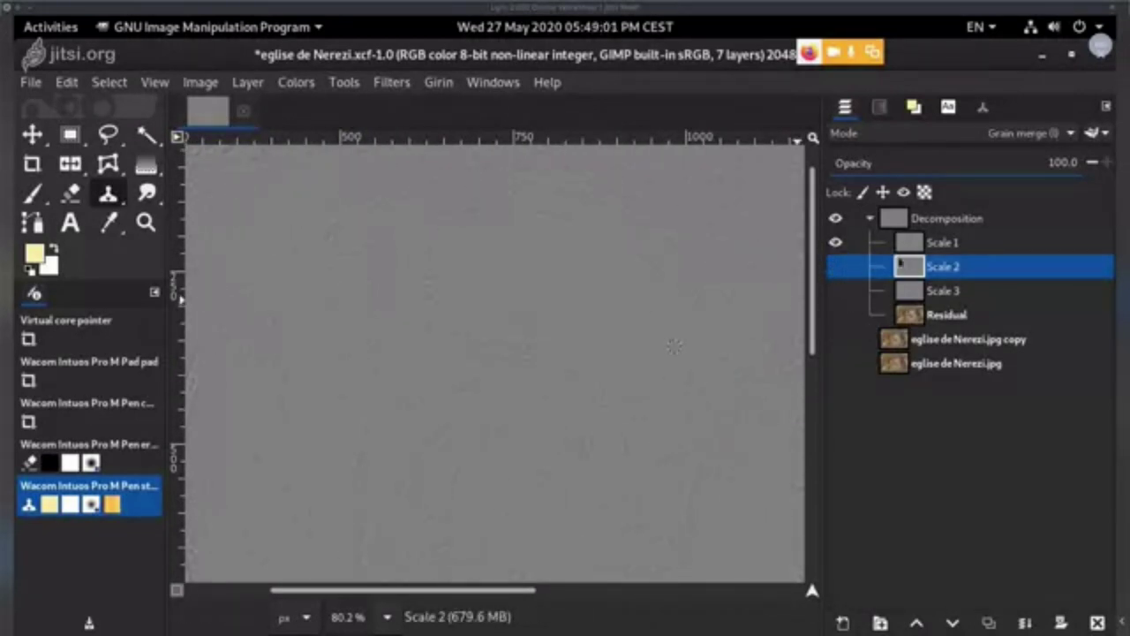
pyautogui.click(942, 246)
# - Clone smooth texture over the marks on Scale 1 in the upper halo, above the hair and toward the forehead side
pyautogui.scroll(3, 651, 245)
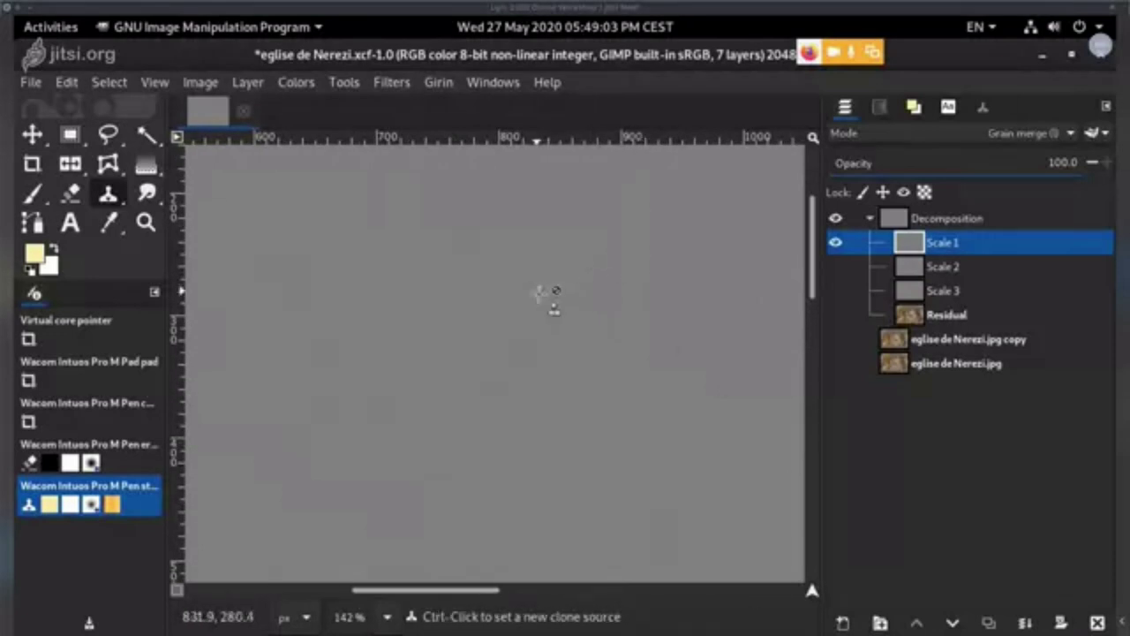
pyautogui.keyDown('ctrl'); pyautogui.click(540, 303); pyautogui.keyUp('ctrl')
pyautogui.click(468, 293)
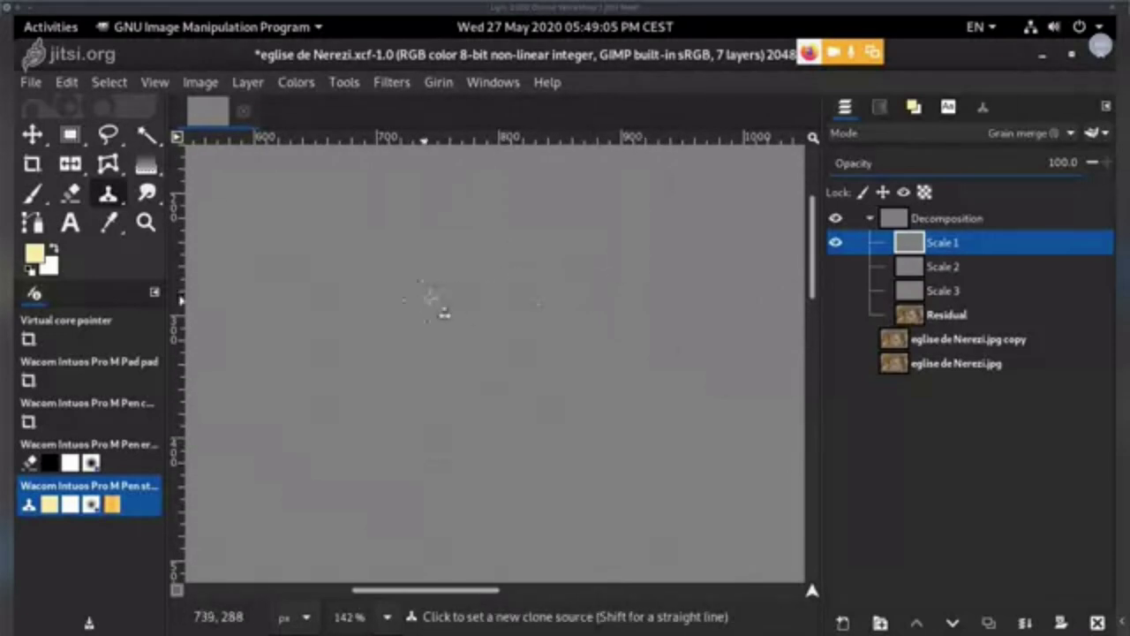
pyautogui.keyDown('ctrl'); pyautogui.click(409, 293); pyautogui.keyUp('ctrl')
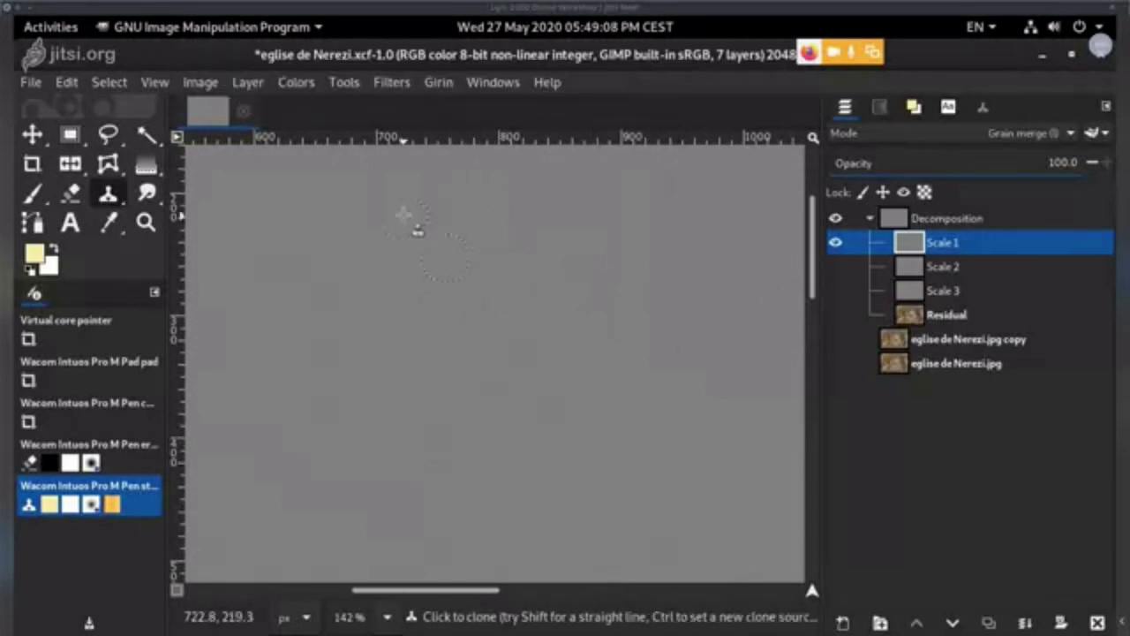
pyautogui.keyDown('ctrl'); pyautogui.click(450, 281); pyautogui.keyUp('ctrl')
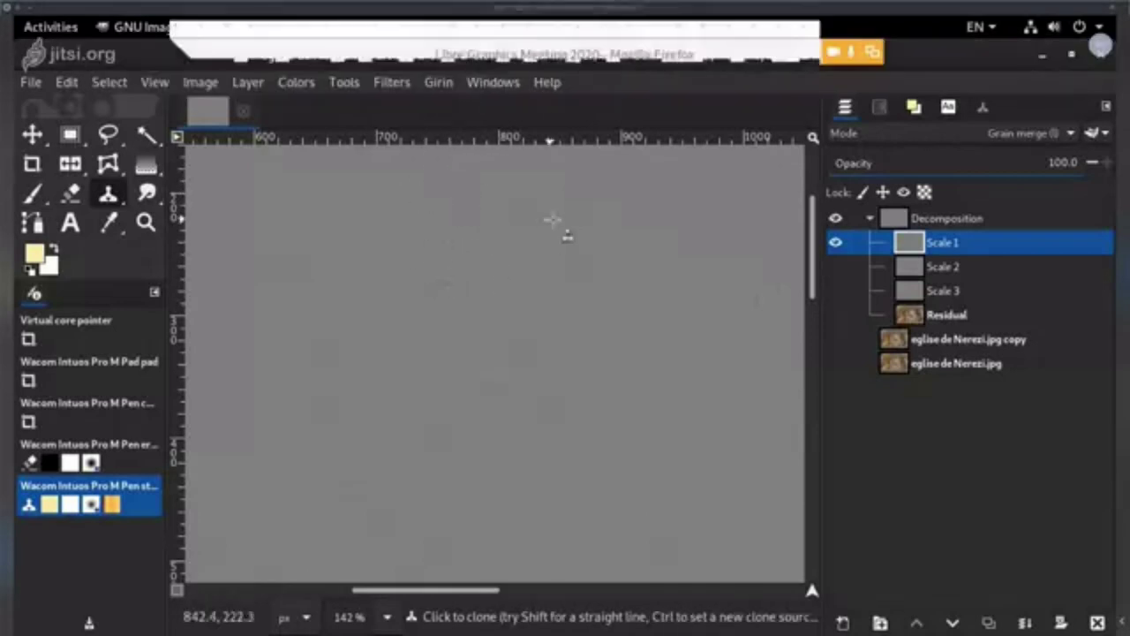
pyautogui.keyDown('ctrl'); pyautogui.click(514, 262); pyautogui.keyUp('ctrl')
pyautogui.moveTo(623, 281); pyautogui.dragTo(608, 245)
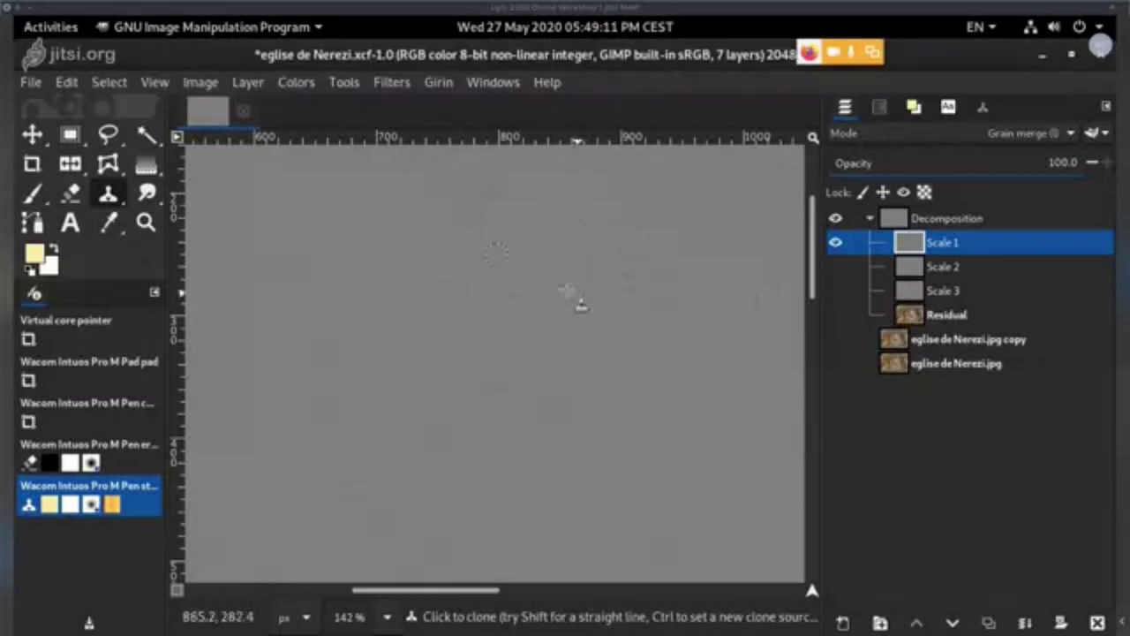
# - Clone out the faint marks on Scale 1 in the halo between the forehead and the inner rim
pyautogui.keyDown('ctrl'); pyautogui.click(548, 231); pyautogui.keyUp('ctrl')
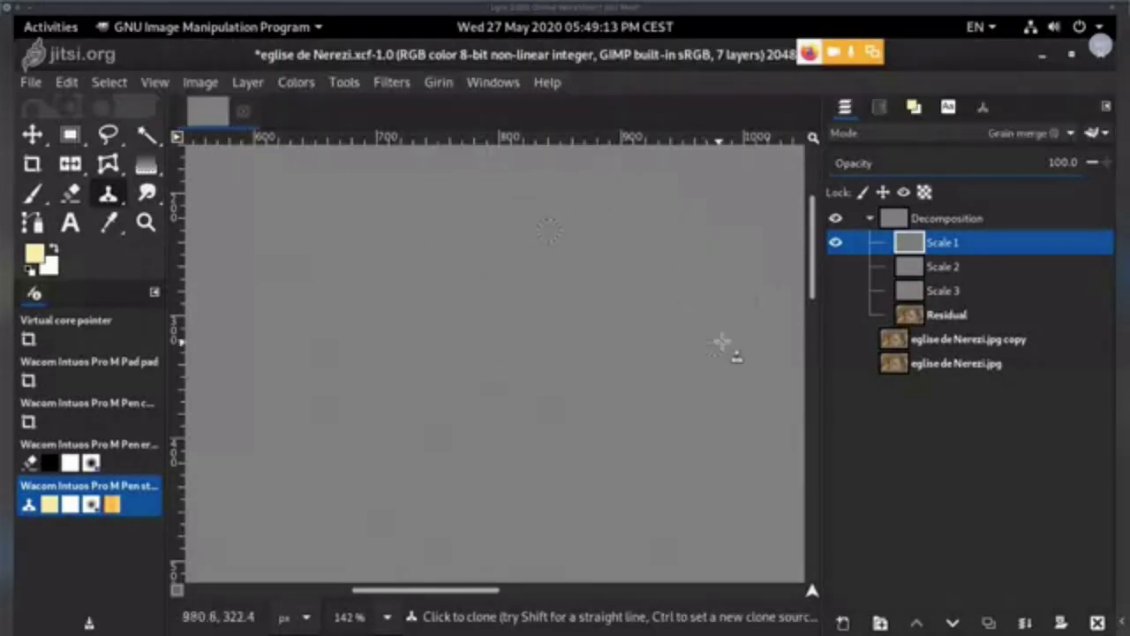
pyautogui.moveTo(656, 314); pyautogui.dragTo(498, 255)
pyautogui.keyDown('ctrl'); pyautogui.click(600, 302); pyautogui.keyUp('ctrl')
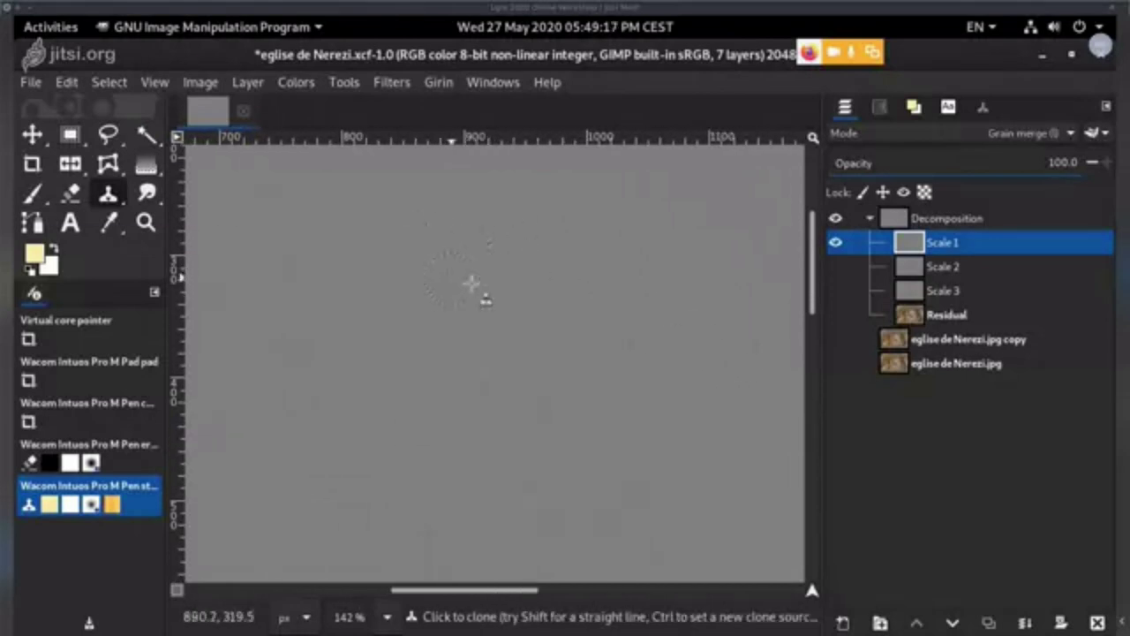
pyautogui.keyDown('ctrl'); pyautogui.click(606, 308); pyautogui.keyUp('ctrl')
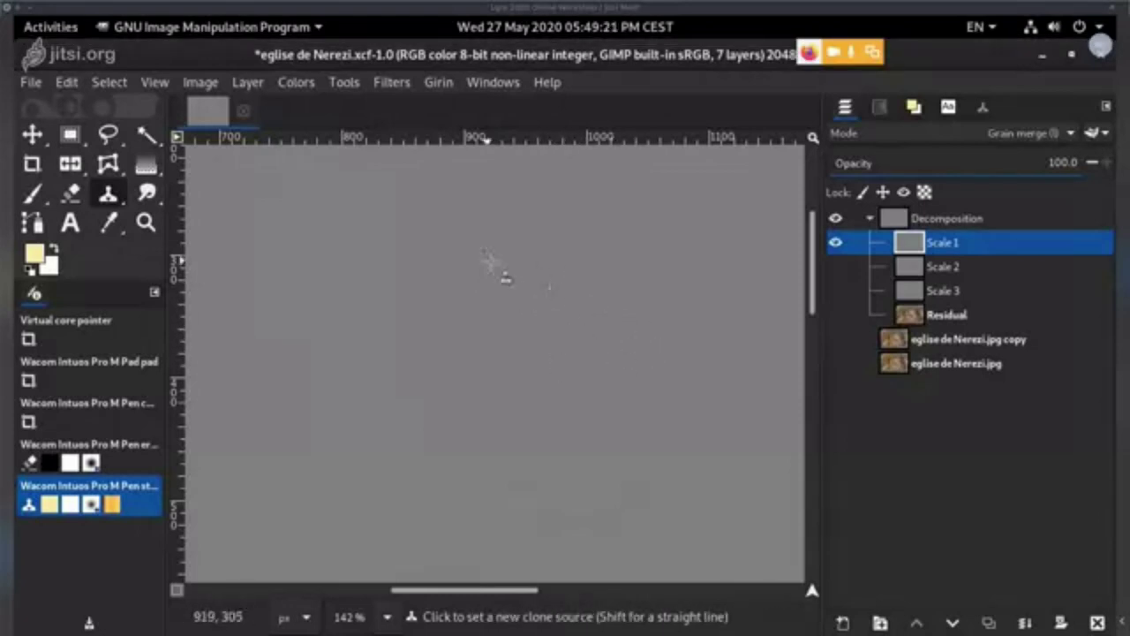
pyautogui.keyDown('ctrl'); pyautogui.click(497, 269); pyautogui.keyUp('ctrl')
pyautogui.keyDown('ctrl'); pyautogui.click(445, 226); pyautogui.keyUp('ctrl')
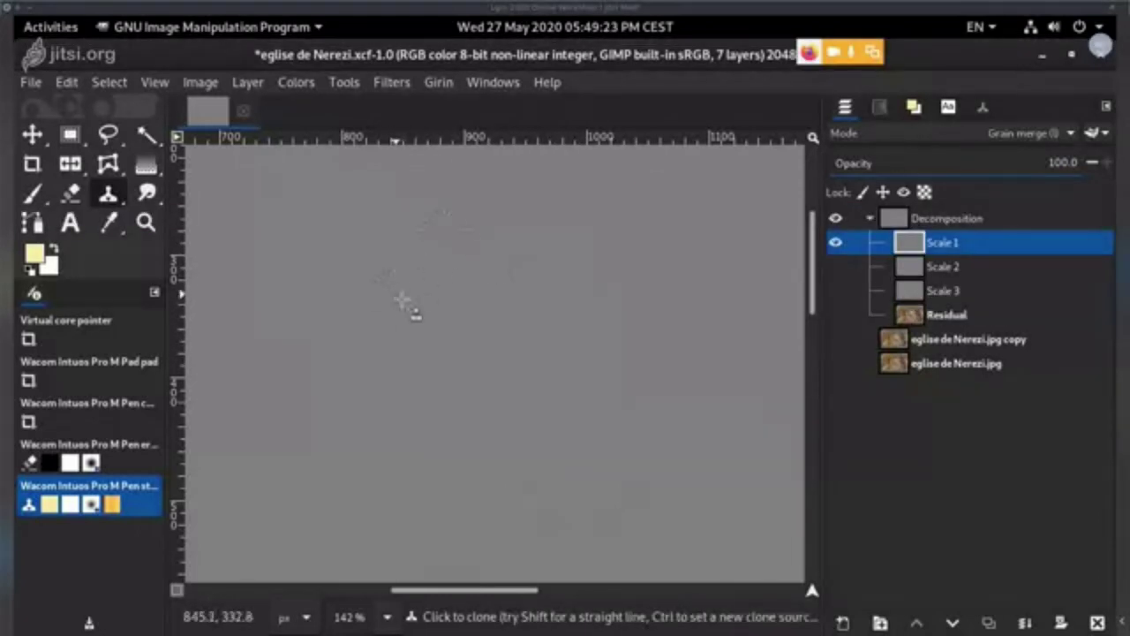
pyautogui.moveTo(441, 315); pyautogui.dragTo(655, 379)
# - Clone clean texture over the leftover specks on Scale 1 in the halo just above the front of the hair
pyautogui.keyDown('ctrl'); pyautogui.click(632, 342); pyautogui.keyUp('ctrl')
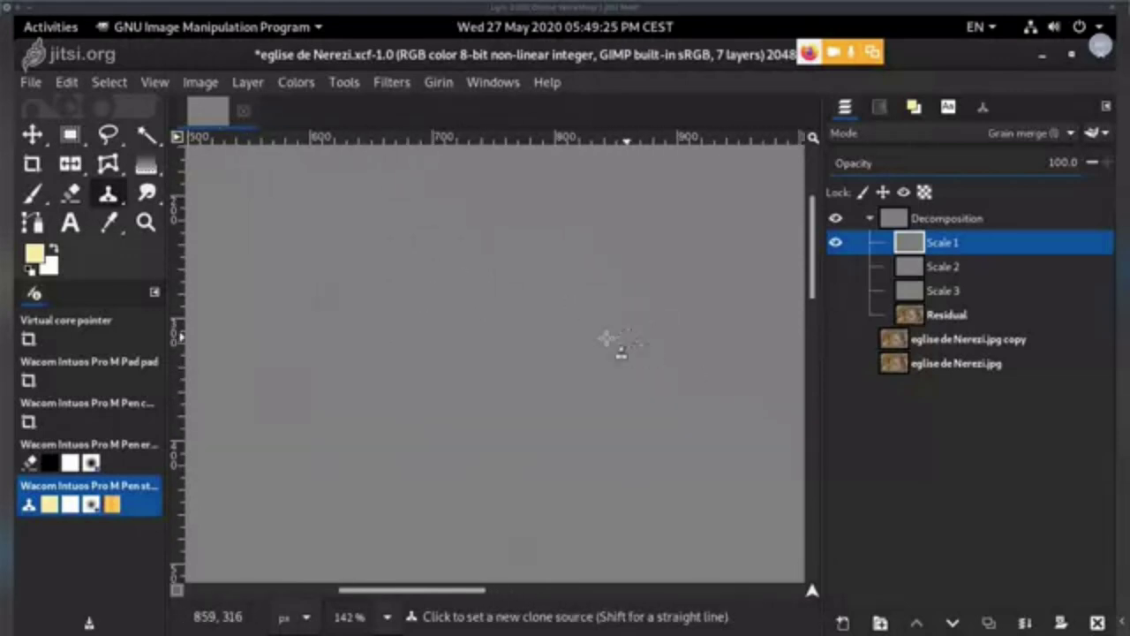
pyautogui.keyDown('ctrl'); pyautogui.click(623, 355); pyautogui.keyUp('ctrl')
pyautogui.keyDown('ctrl'); pyautogui.click(578, 298); pyautogui.keyUp('ctrl')
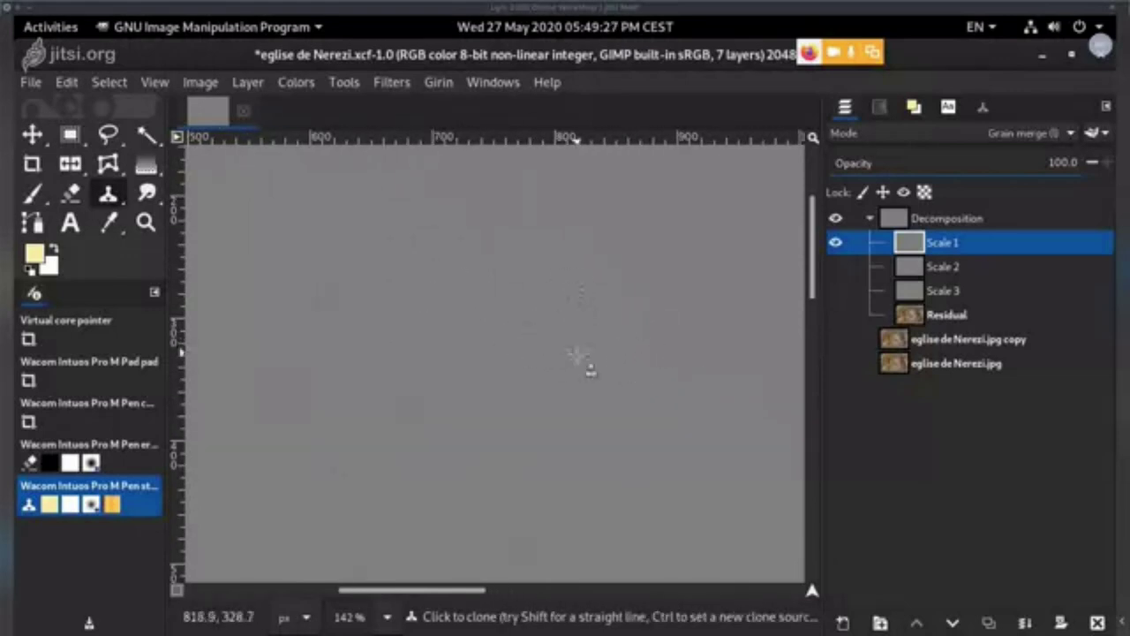
pyautogui.moveTo(550, 315); pyautogui.dragTo(443, 298)
pyautogui.keyDown('ctrl'); pyautogui.click(588, 279); pyautogui.keyUp('ctrl')
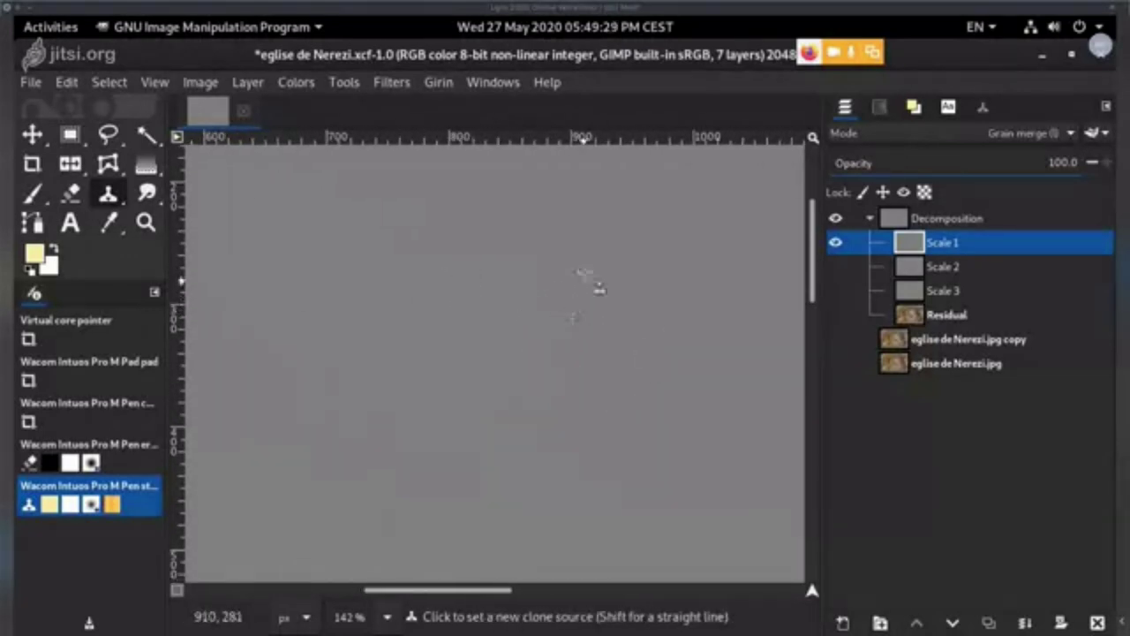
pyautogui.moveTo(579, 376); pyautogui.dragTo(456, 439)
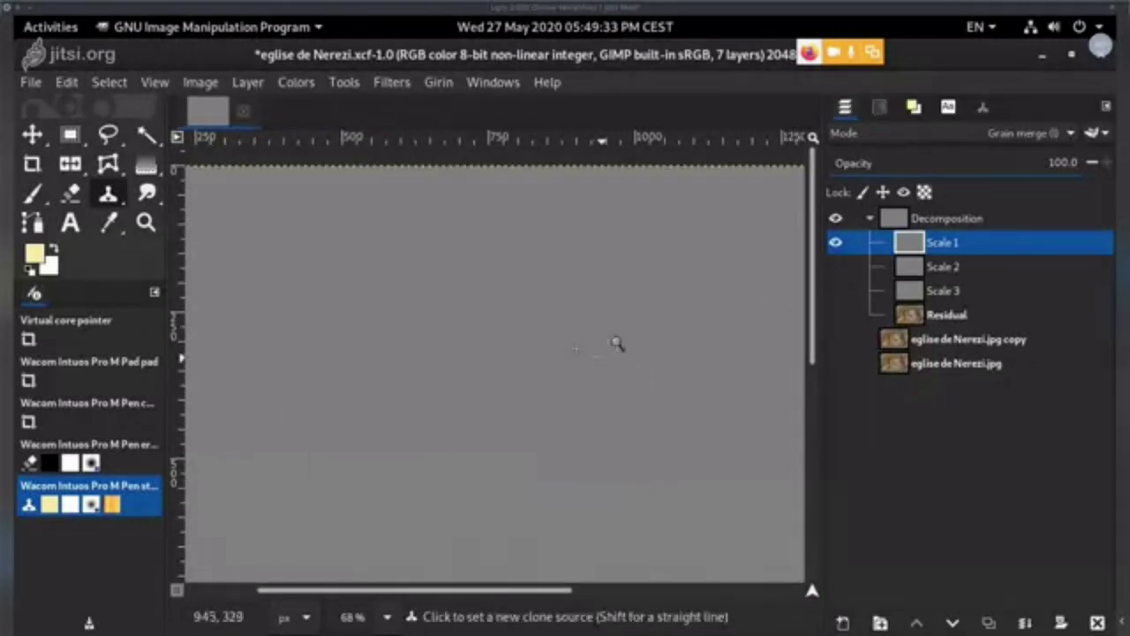
# - Show all decomposition layers together and examine the retouched halo above the head
pyautogui.keyDown('ctrl'); pyautogui.scroll(3, 617, 343); pyautogui.keyUp('ctrl')
pyautogui.keyDown('shift'); pyautogui.click(835, 244); pyautogui.keyUp('shift')
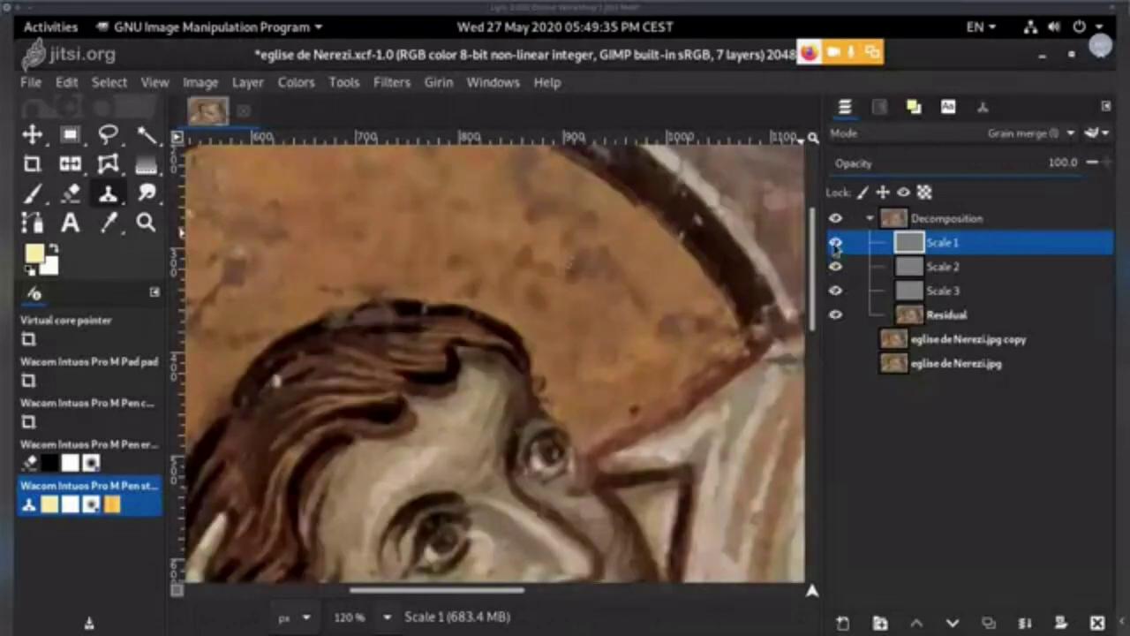
pyautogui.moveTo(552, 227); pyautogui.dragTo(623, 353)
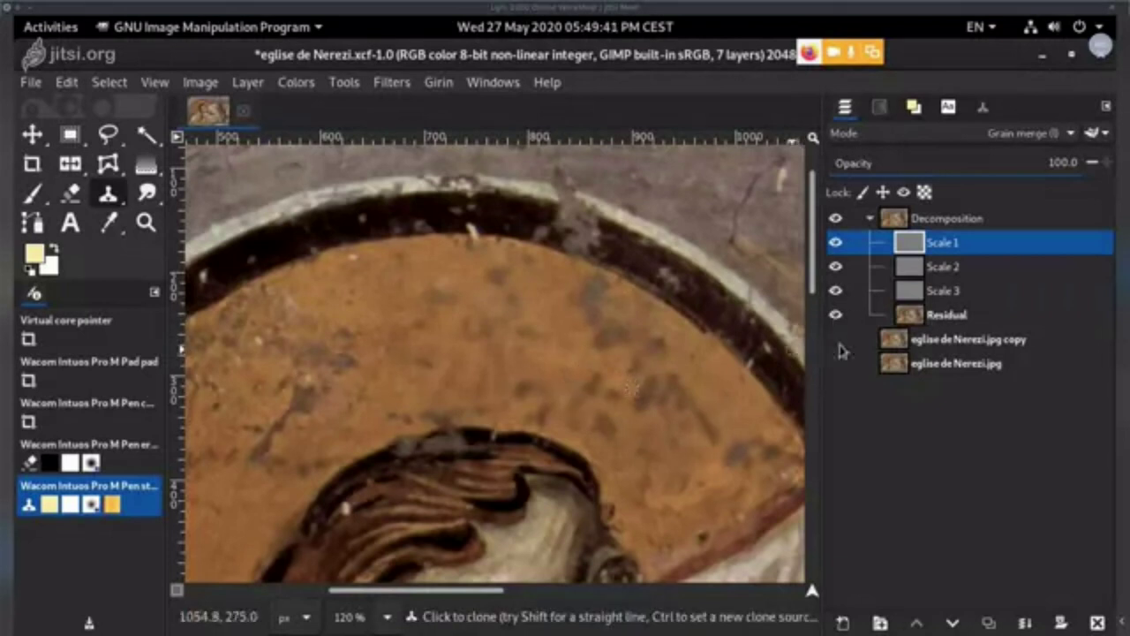
# - Isolate the Residual layer's visibility and make it the active layer for retouching
pyautogui.keyDown('shift'); pyautogui.click(836, 314); pyautogui.keyUp('shift')
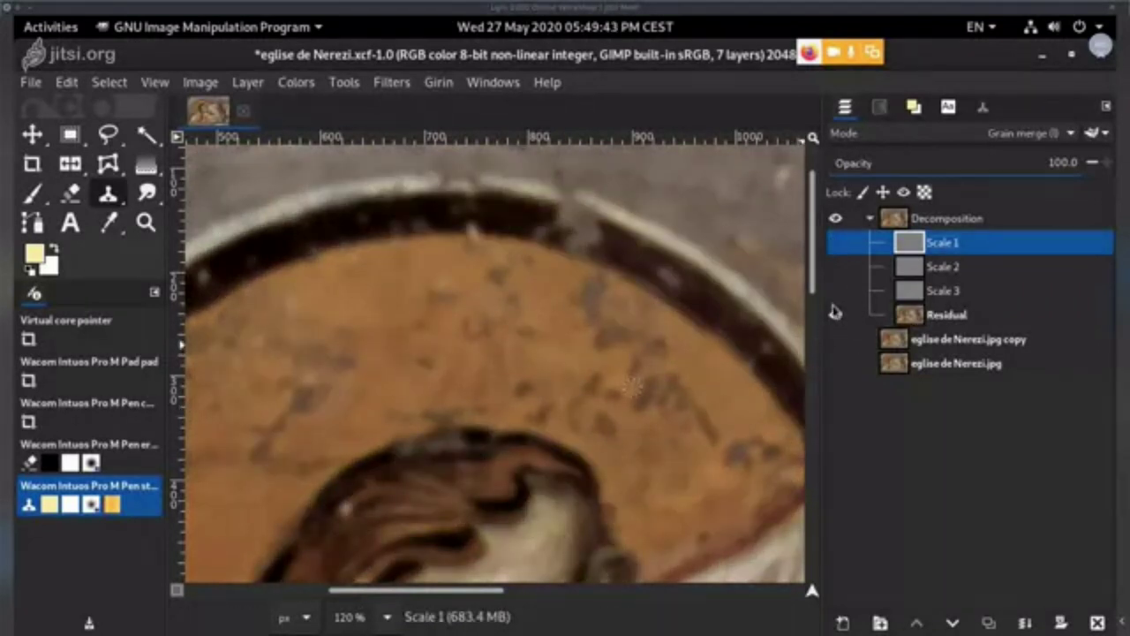
pyautogui.keyDown('shift'); pyautogui.click(835, 314); pyautogui.keyUp('shift')
pyautogui.keyDown('shift'); pyautogui.click(836, 314); pyautogui.keyUp('shift')
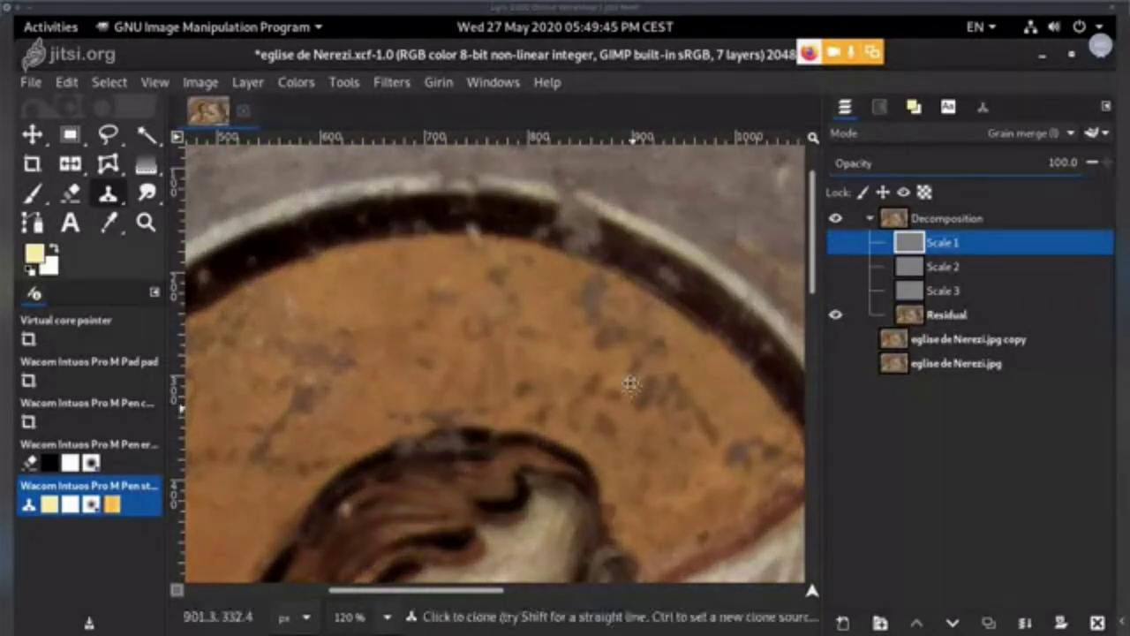
pyautogui.keyDown('ctrl'); pyautogui.scroll(3, 672, 283); pyautogui.keyUp('ctrl')
pyautogui.scroll(1, 661, 278)
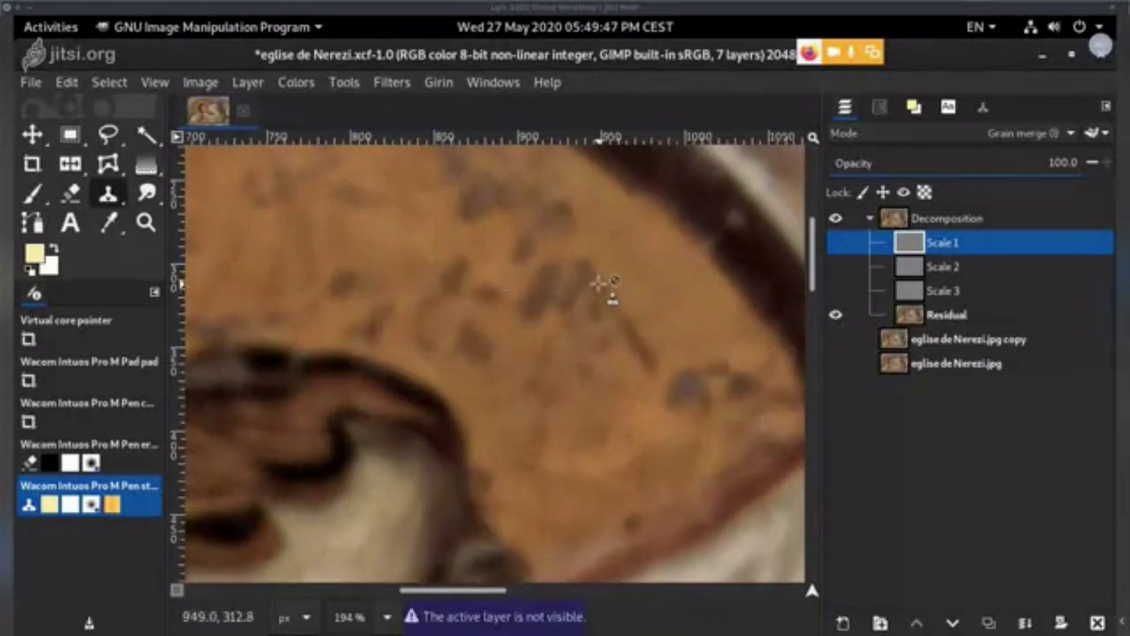
pyautogui.click(907, 309)
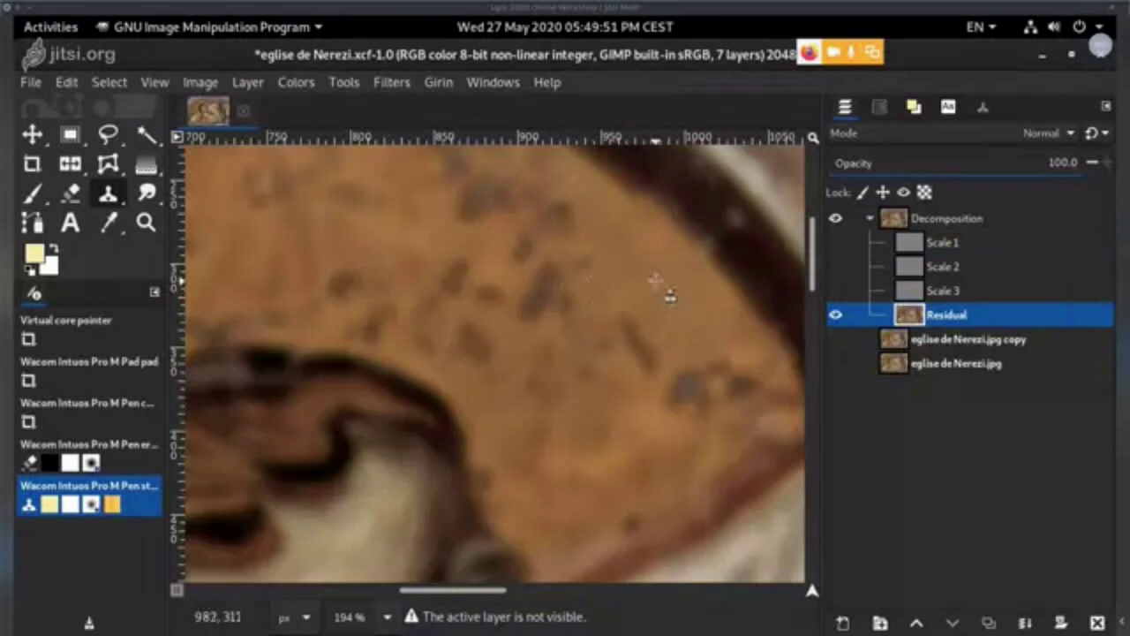
# - Clone clean orange over the grey stains on the Residual layer in the halo's upper right part
pyautogui.scroll(-4, 695, 277)
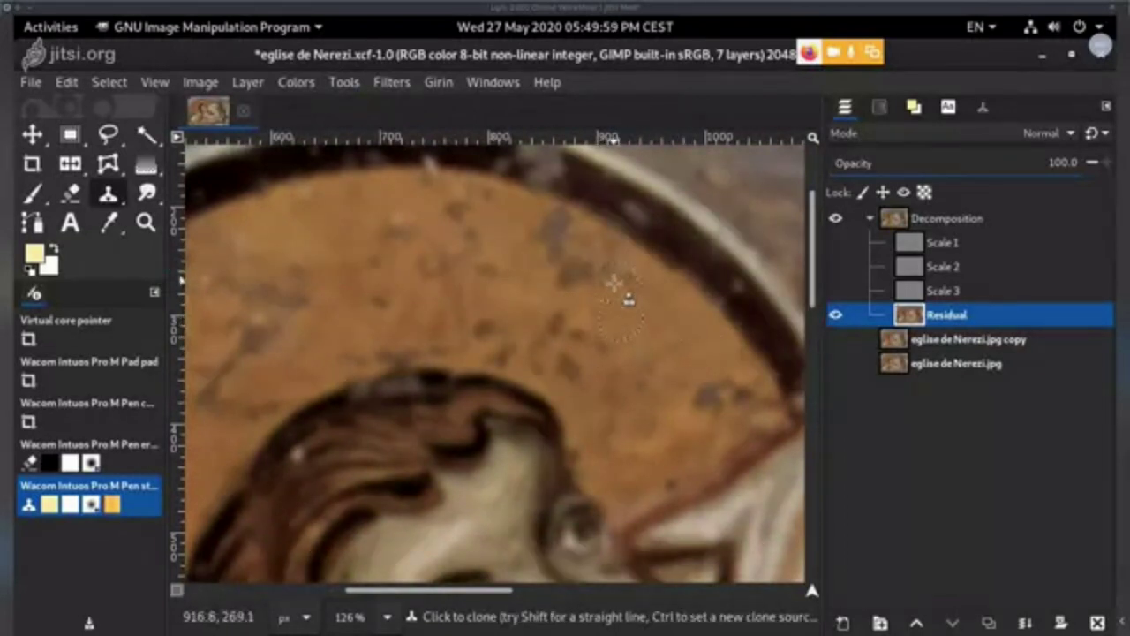
pyautogui.scroll(2, 615, 338)
pyautogui.scroll(-2, 580, 379)
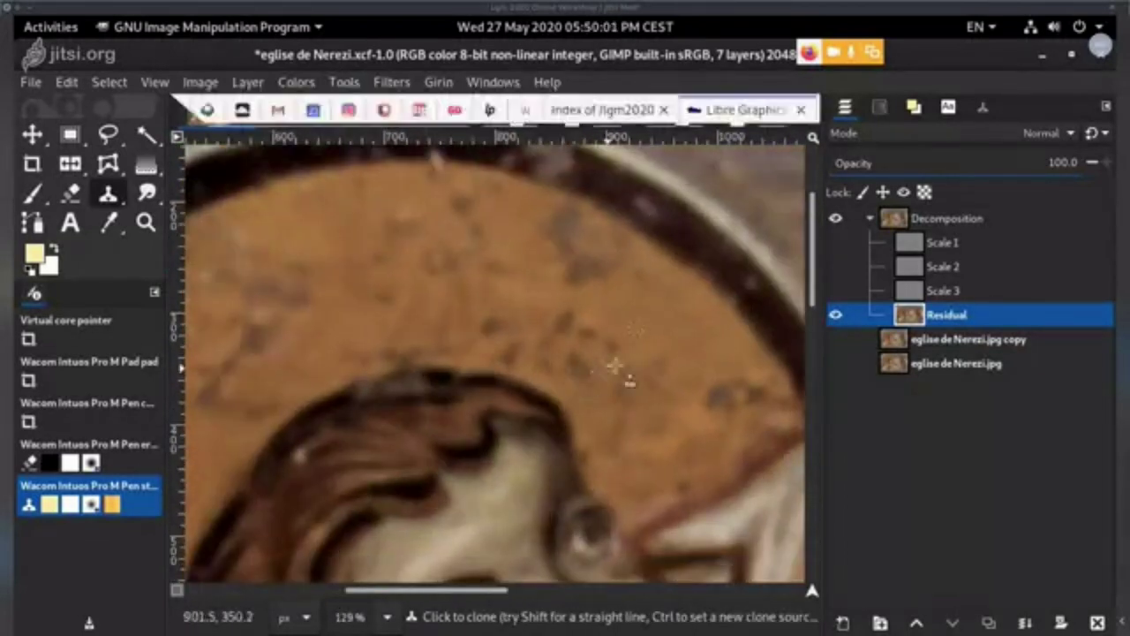
pyautogui.keyDown('ctrl'); pyautogui.click(656, 299); pyautogui.keyUp('ctrl')
pyautogui.moveTo(588, 260); pyautogui.dragTo(591, 268)
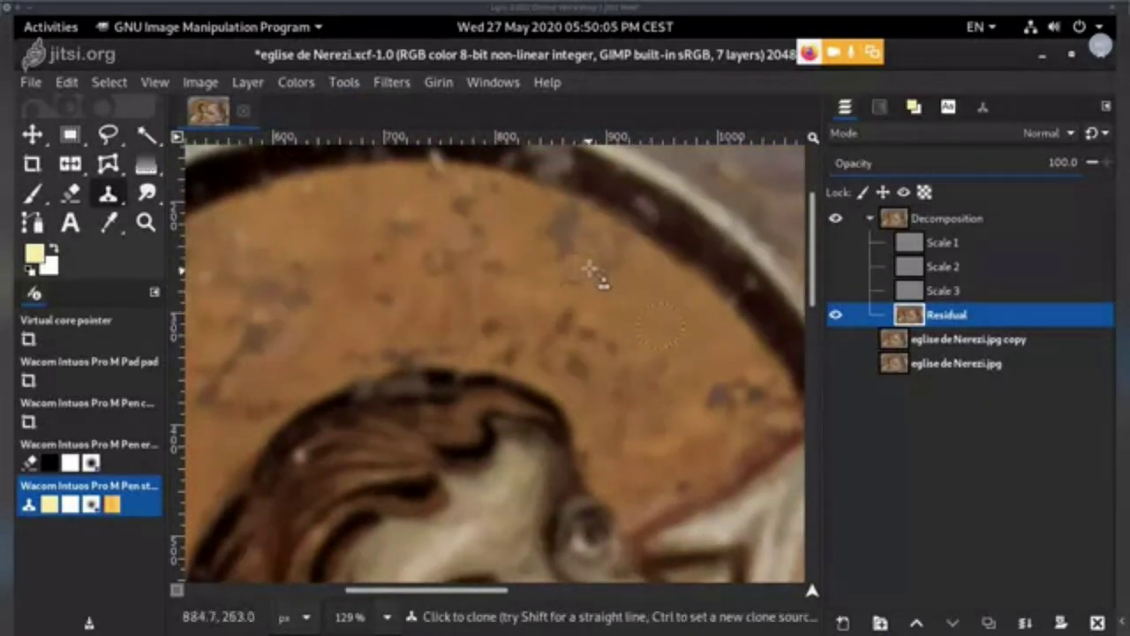
pyautogui.keyDown('ctrl'); pyautogui.click(615, 277); pyautogui.keyUp('ctrl')
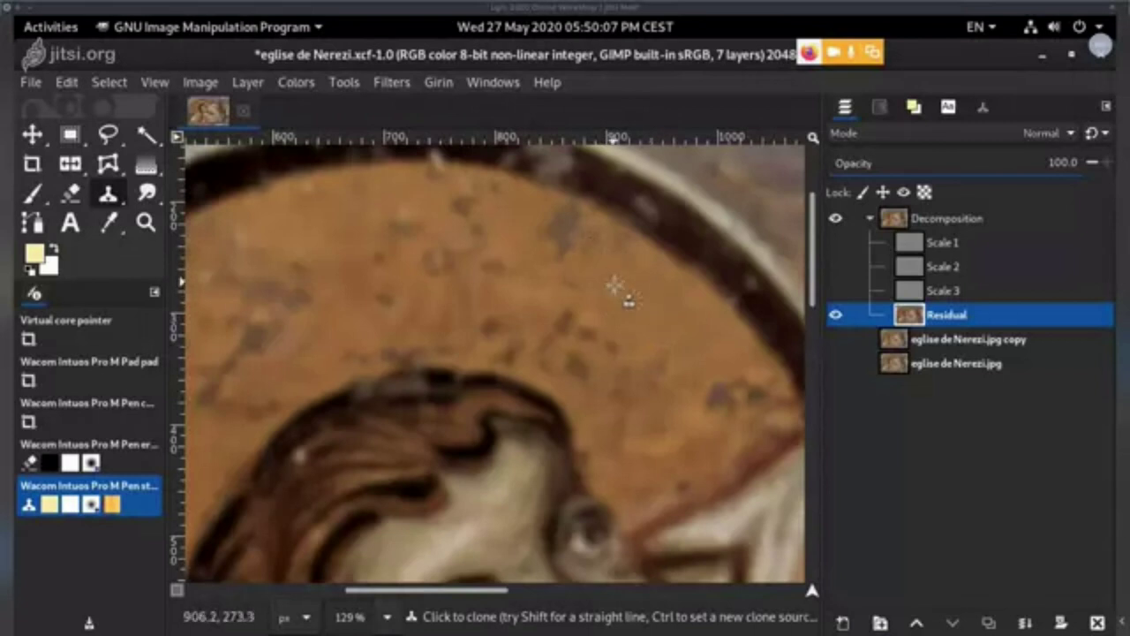
# - Switch to the Paintbrush, sample the halo's orange and paint over the grey patches below the upper inner rim on Residual
pyautogui.press('p')
pyautogui.keyDown('ctrl'); pyautogui.click(580, 249); pyautogui.keyUp('ctrl')
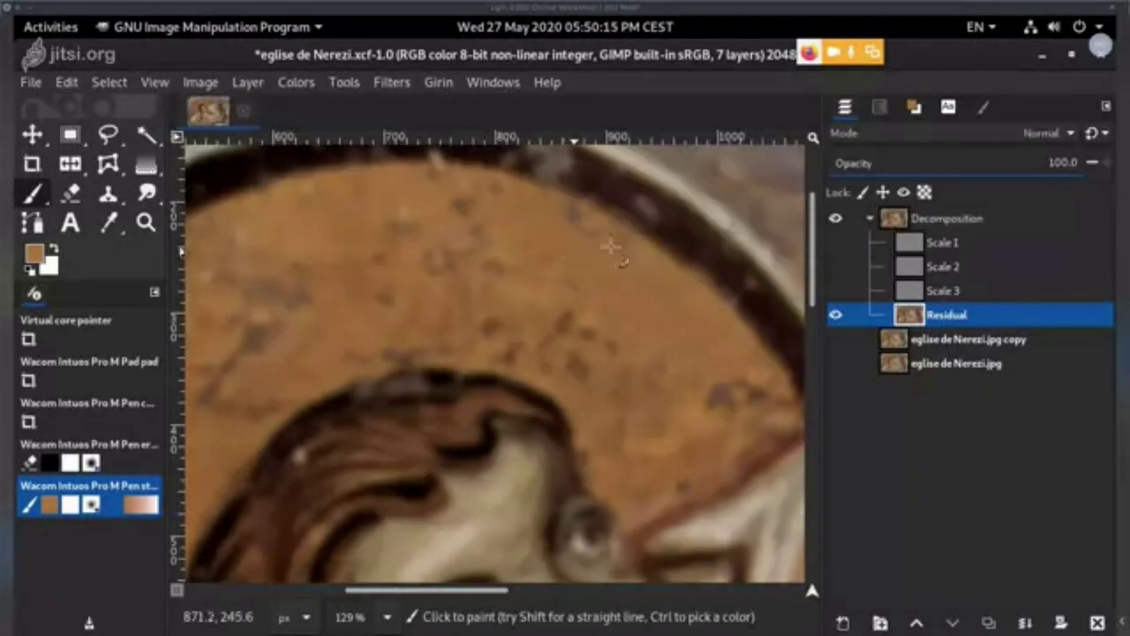
pyautogui.click(982, 108)
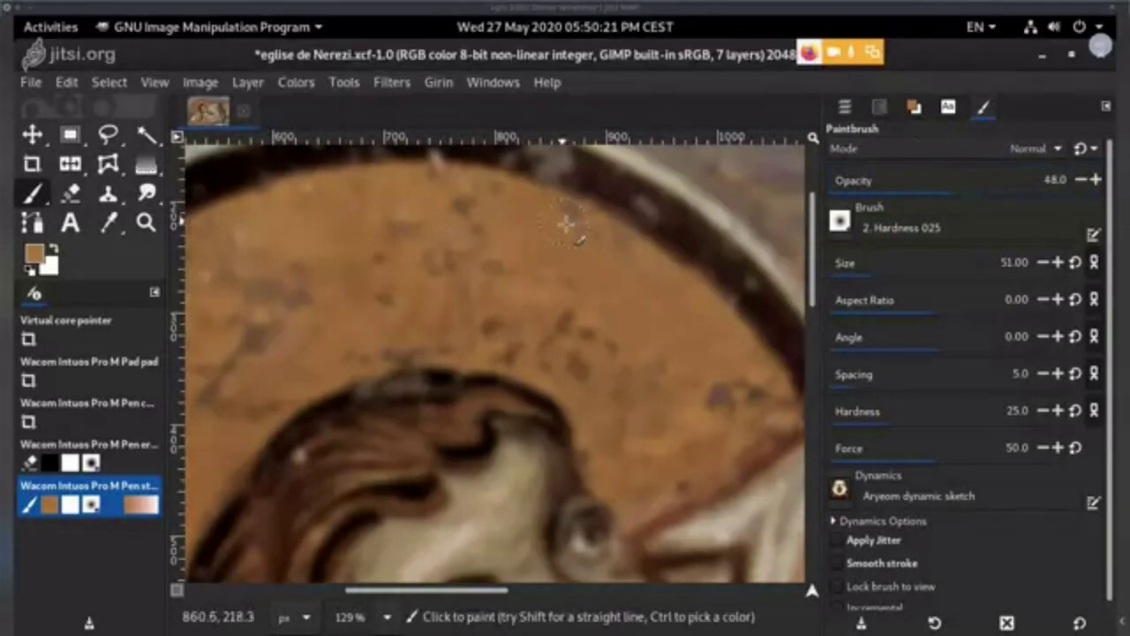
pyautogui.keyDown('ctrl'); pyautogui.click(532, 226); pyautogui.keyUp('ctrl')
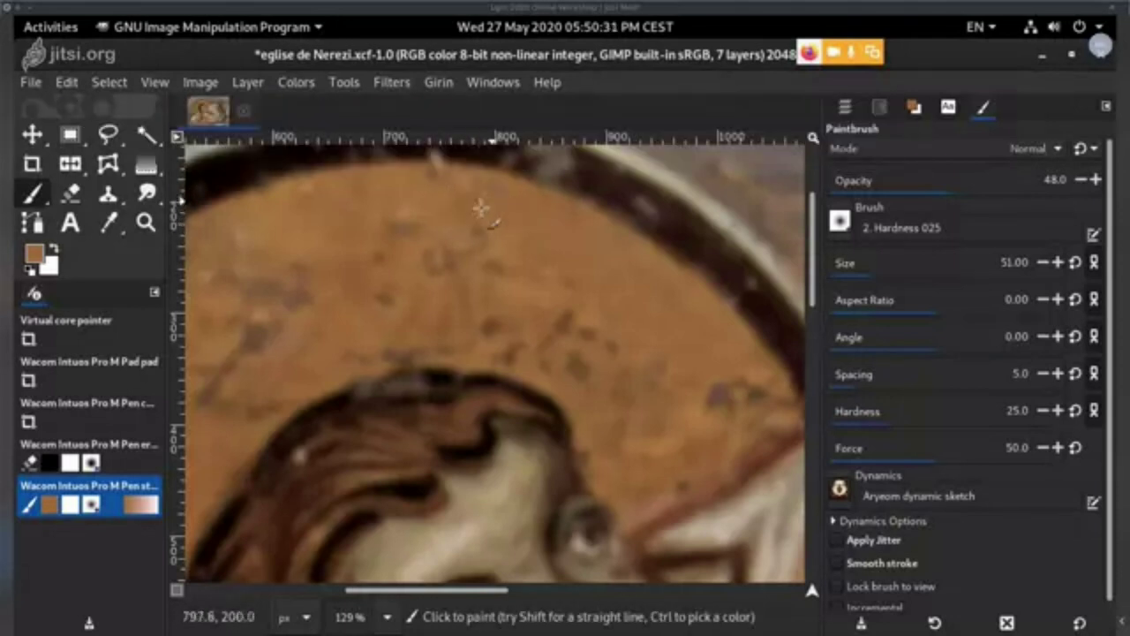
pyautogui.moveTo(671, 356)
pyautogui.mouseDown()
pyautogui.moveTo(577, 227)
pyautogui.moveTo(590, 308)
pyautogui.moveTo(641, 376)
pyautogui.mouseUp()
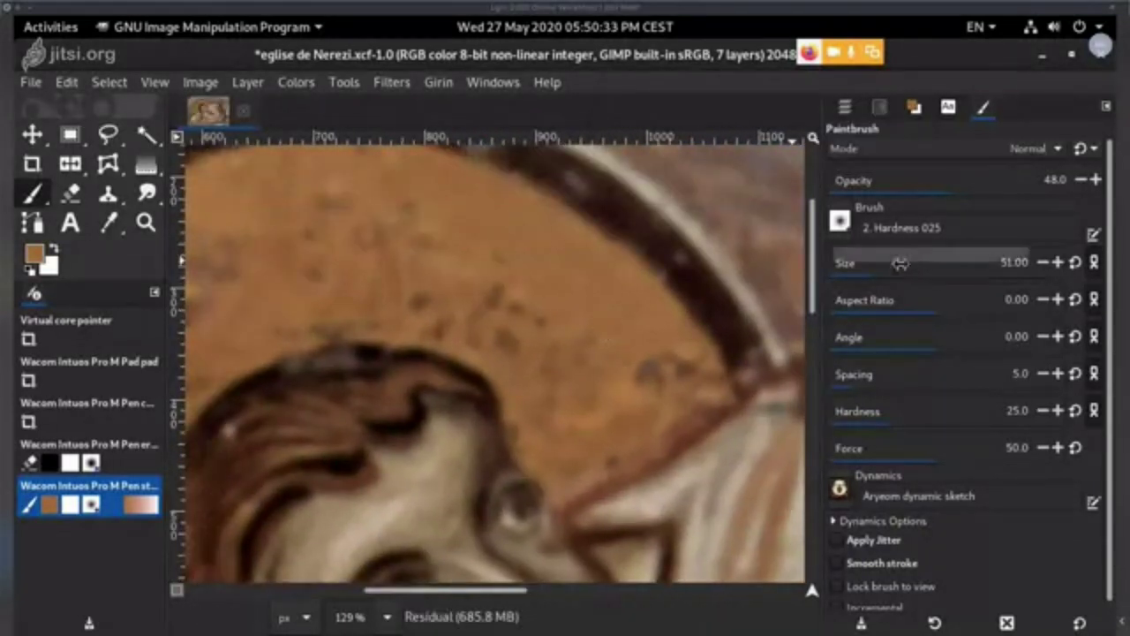
# - Set the brush size to 138 and paint over the remaining dark blotches on Residual above the hair and forehead
pyautogui.click(899, 263)
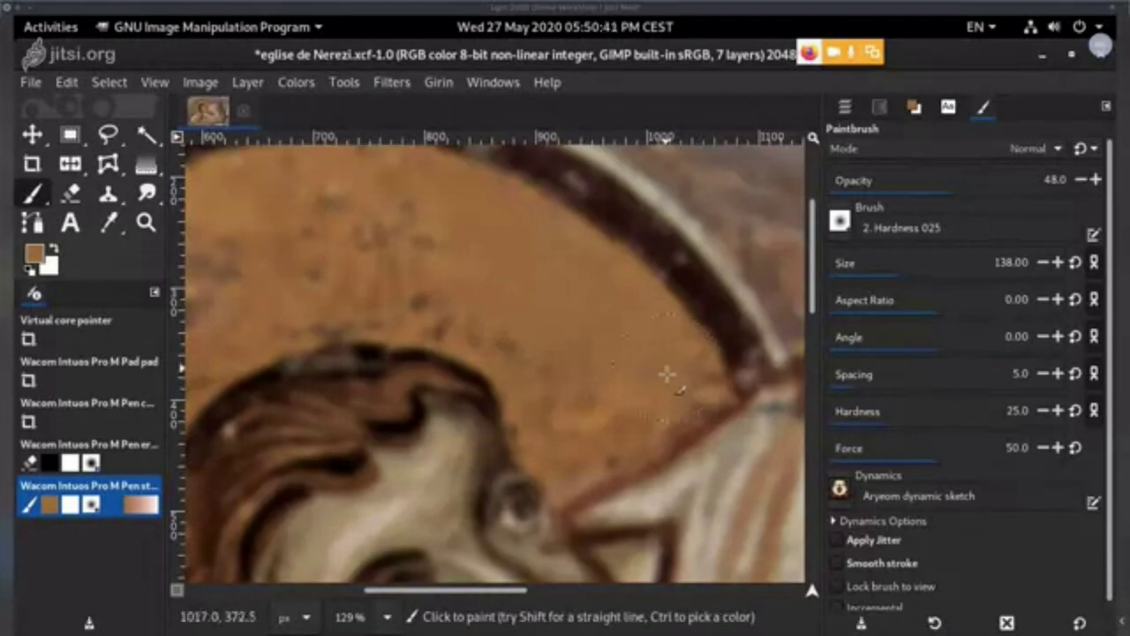
pyautogui.moveTo(562, 288); pyautogui.dragTo(637, 346)
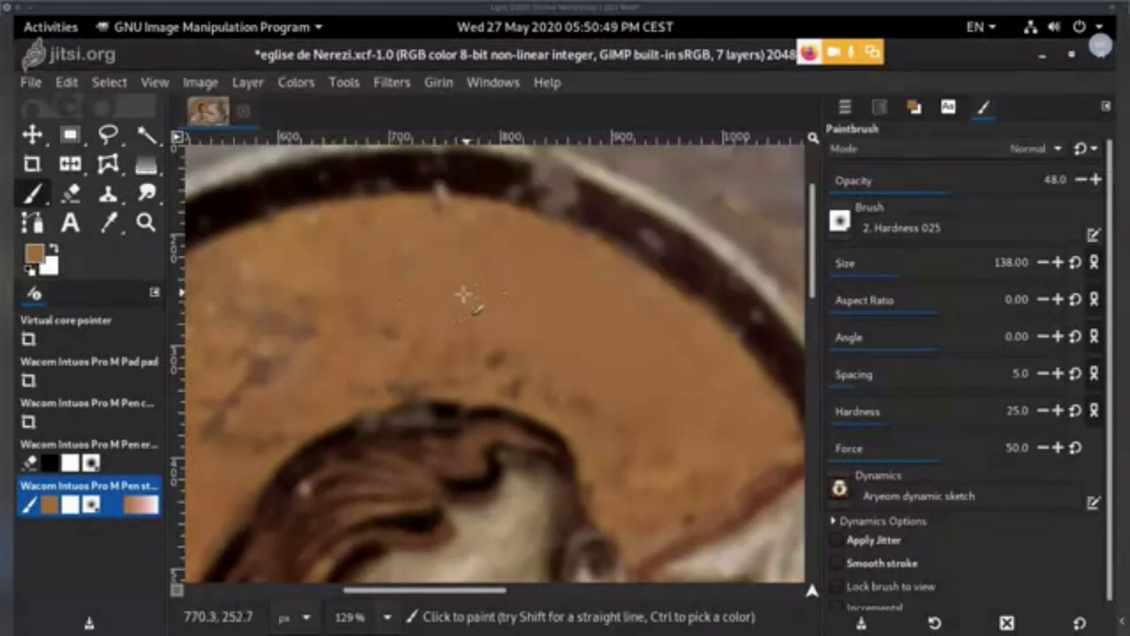
pyautogui.moveTo(565, 305); pyautogui.dragTo(526, 255)
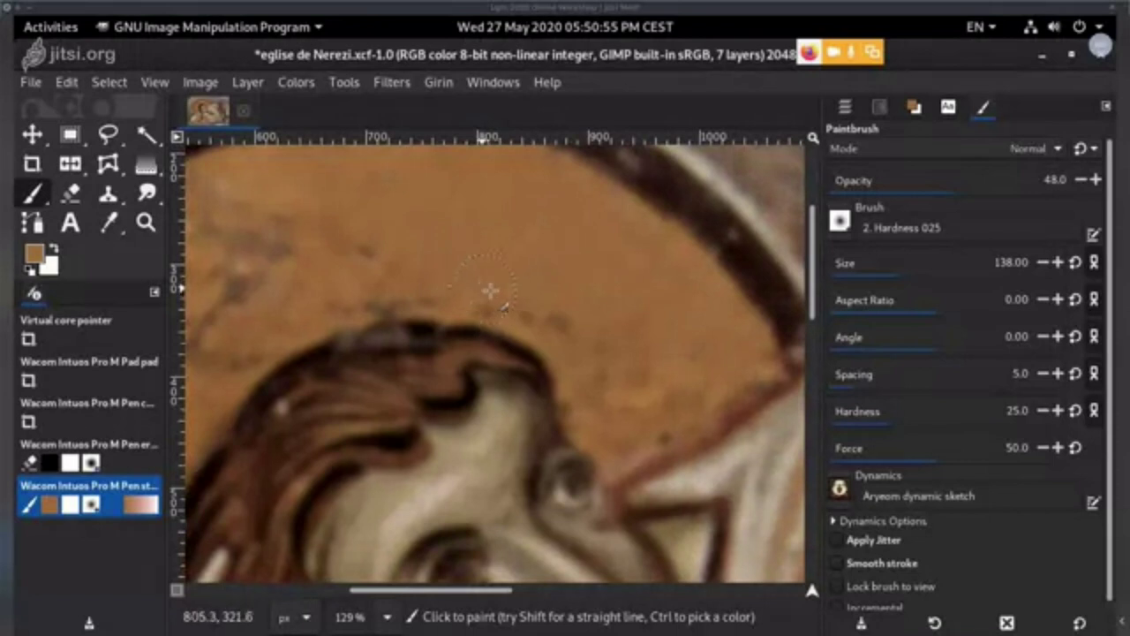
pyautogui.scroll(2, 548, 267)
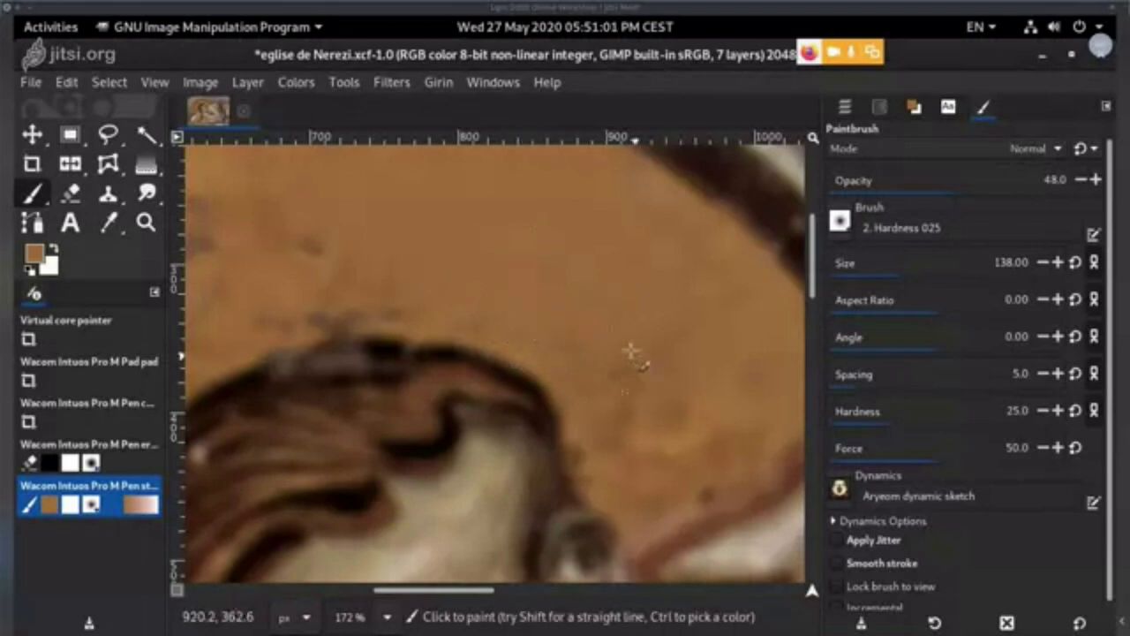
pyautogui.moveTo(566, 299); pyautogui.dragTo(499, 238)
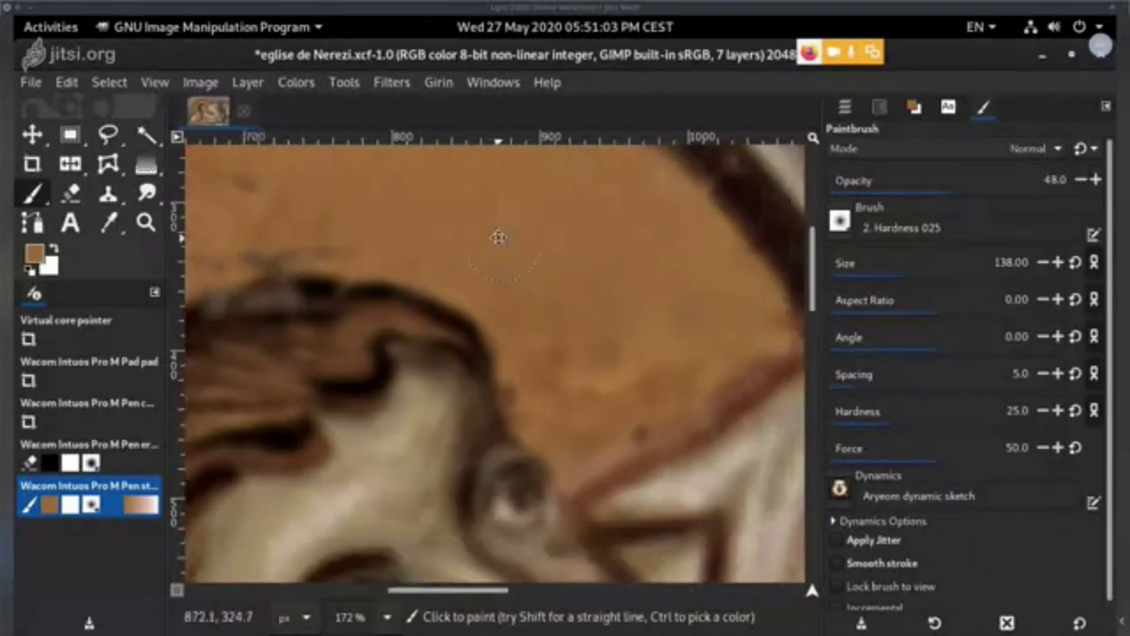
# - Check the whole halo and figure, and set the Paintbrush opacity to 27
pyautogui.scroll(-4, 518, 268)
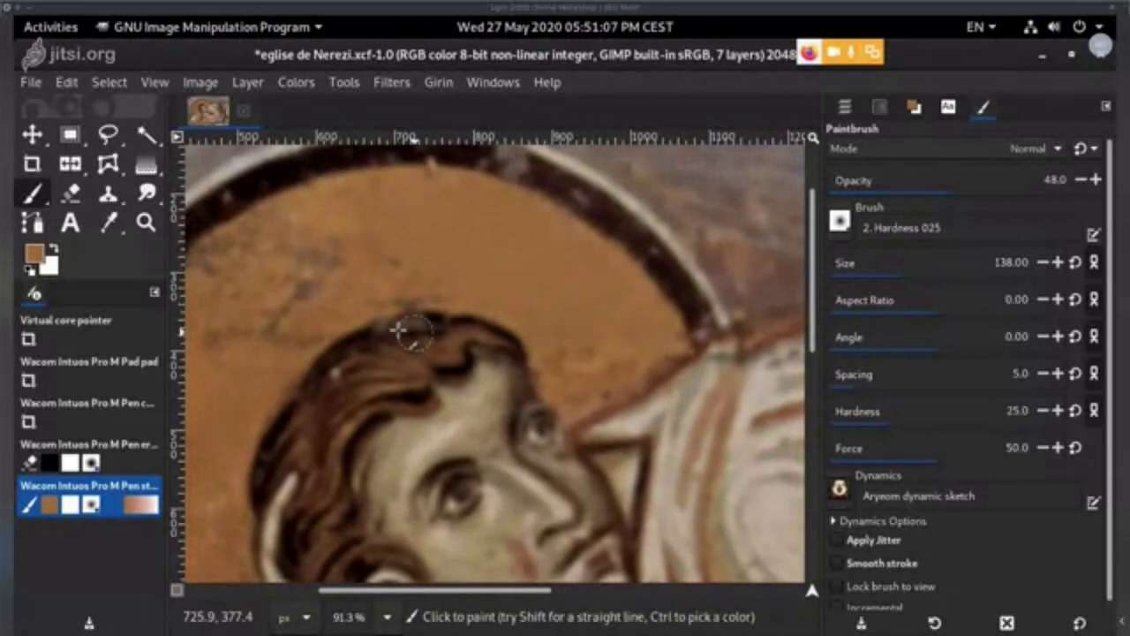
pyautogui.scroll(-7, 401, 331)
pyautogui.scroll(3, 499, 377)
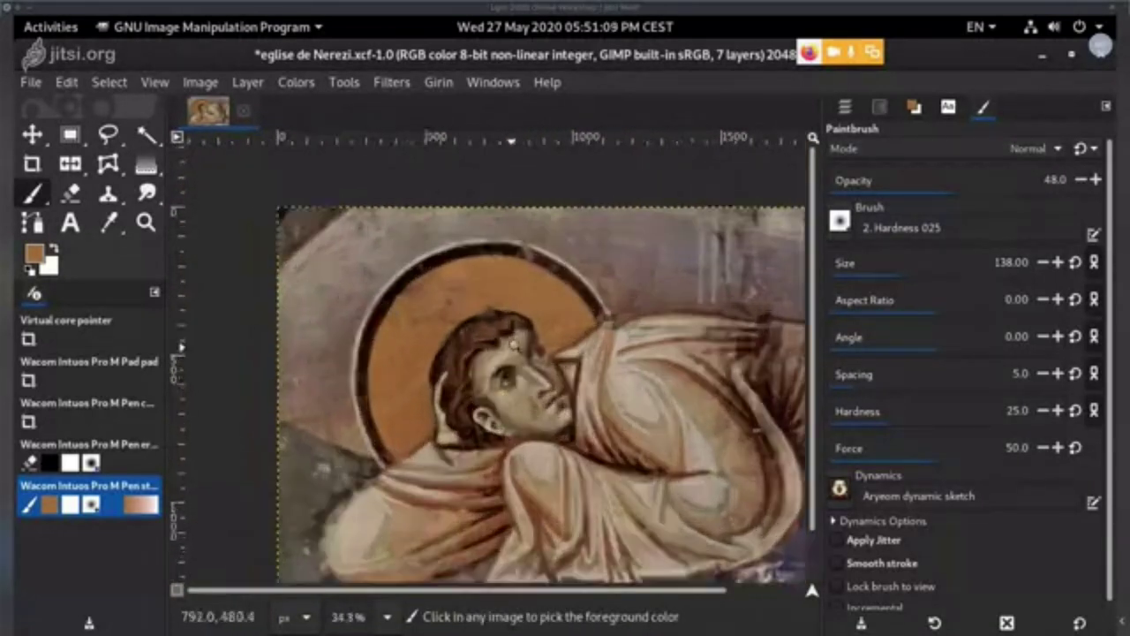
pyautogui.click(899, 179)
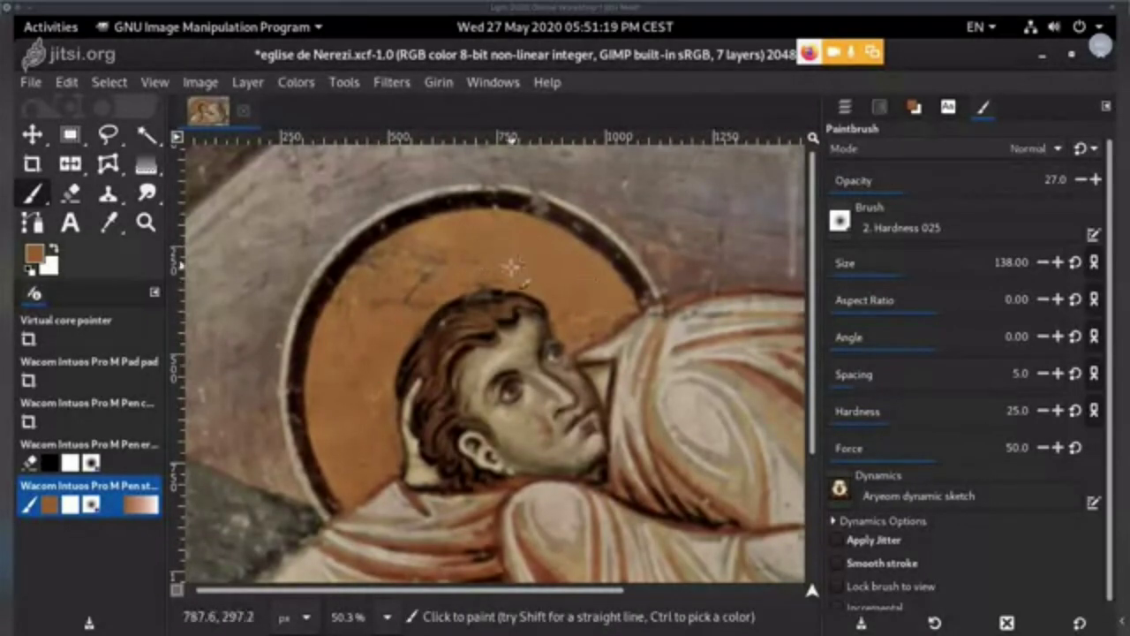
# - Show the Scale 1, Scale 2 and Scale 3 layers and the eglise de Nerezi.jpg copy layer
pyautogui.click(848, 107)
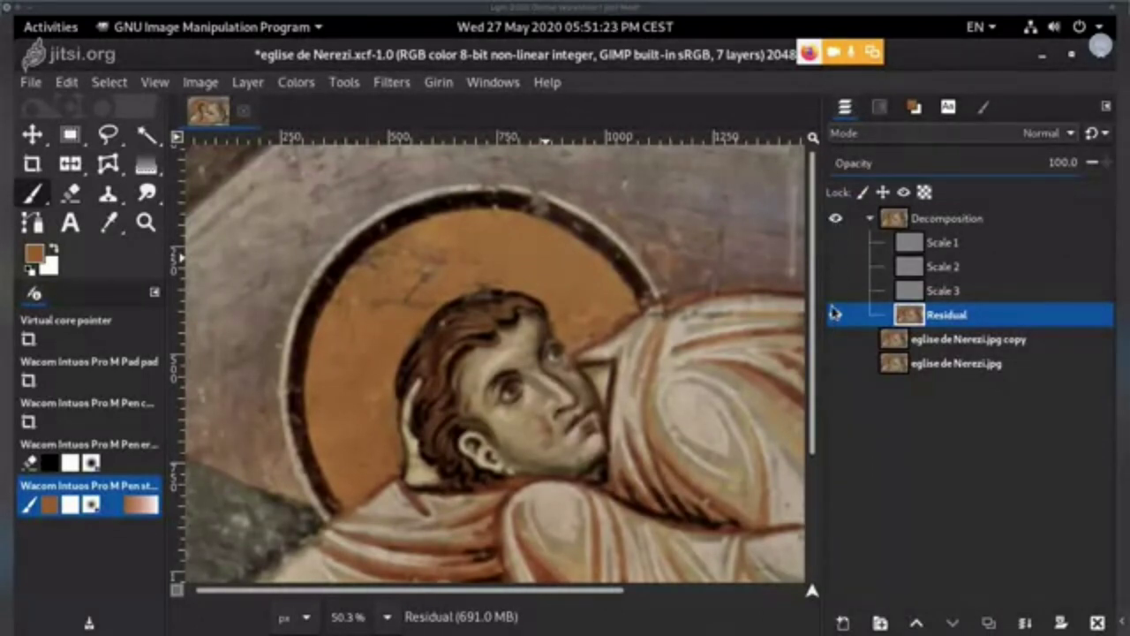
pyautogui.moveTo(836, 313); pyautogui.dragTo(836, 242)
pyautogui.click(835, 338)
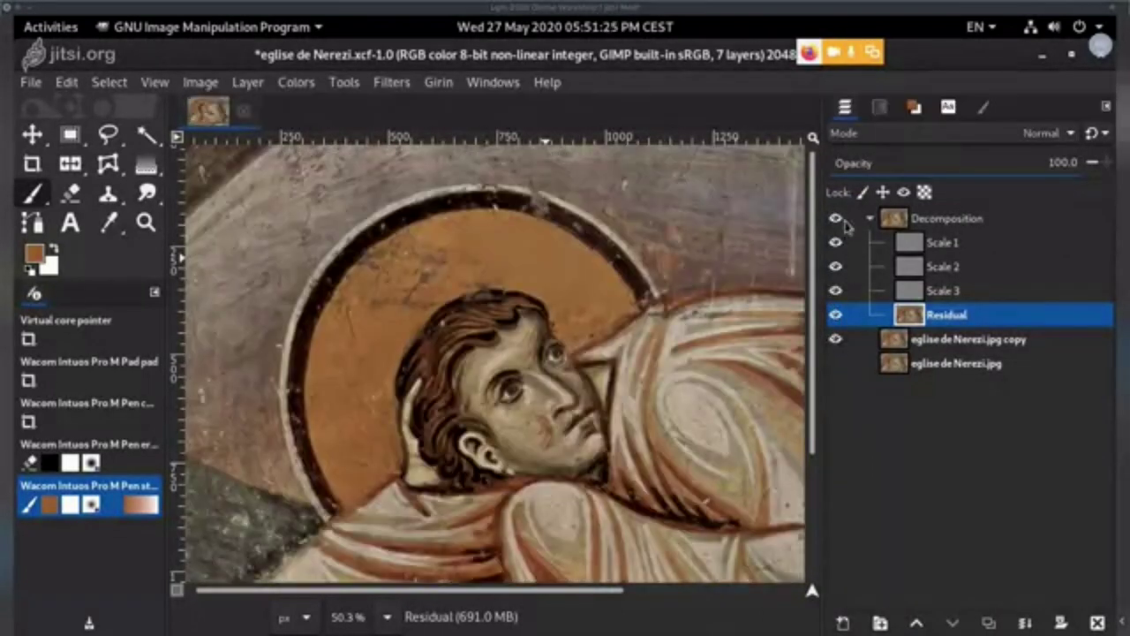
# - Compare the halo before and after retouching, overall and close up, by repeatedly hiding and showing the Decomposition group
pyautogui.click(836, 219)
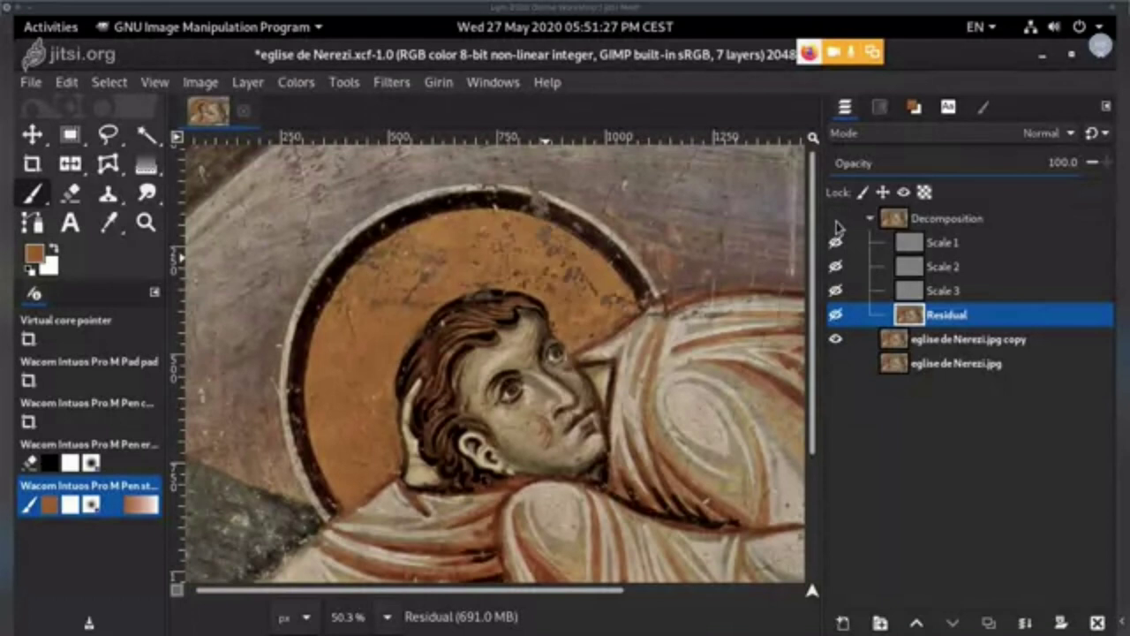
pyautogui.click(835, 219)
pyautogui.click(835, 219)
pyautogui.click(835, 219)
pyautogui.keyDown('ctrl'); pyautogui.scroll(8, 624, 195); pyautogui.keyUp('ctrl')
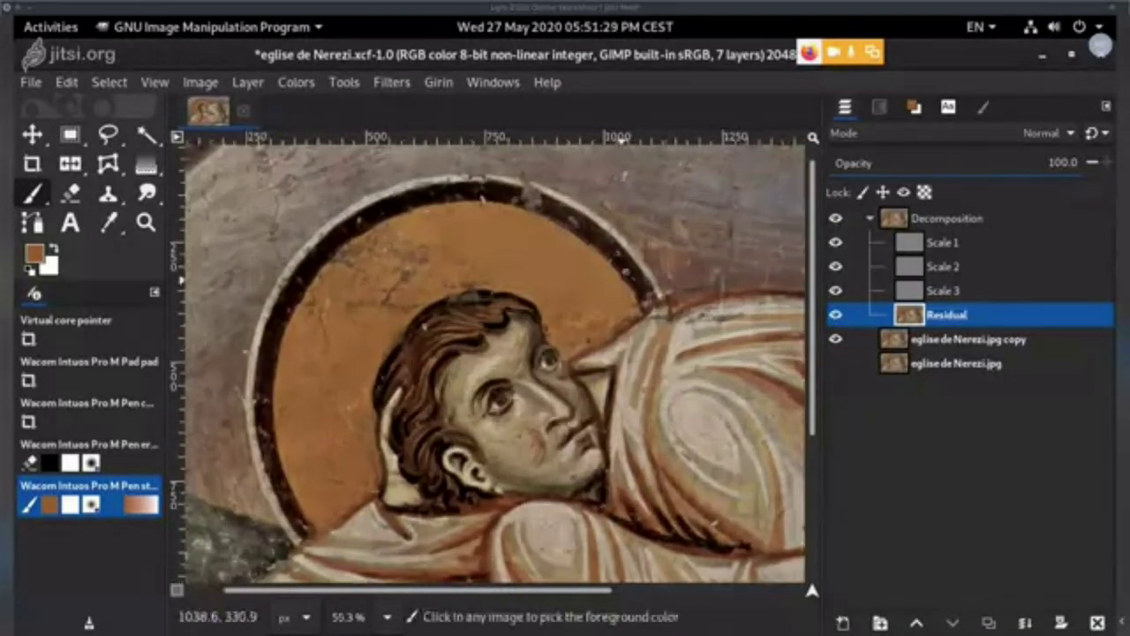
pyautogui.moveTo(643, 261); pyautogui.dragTo(739, 306)
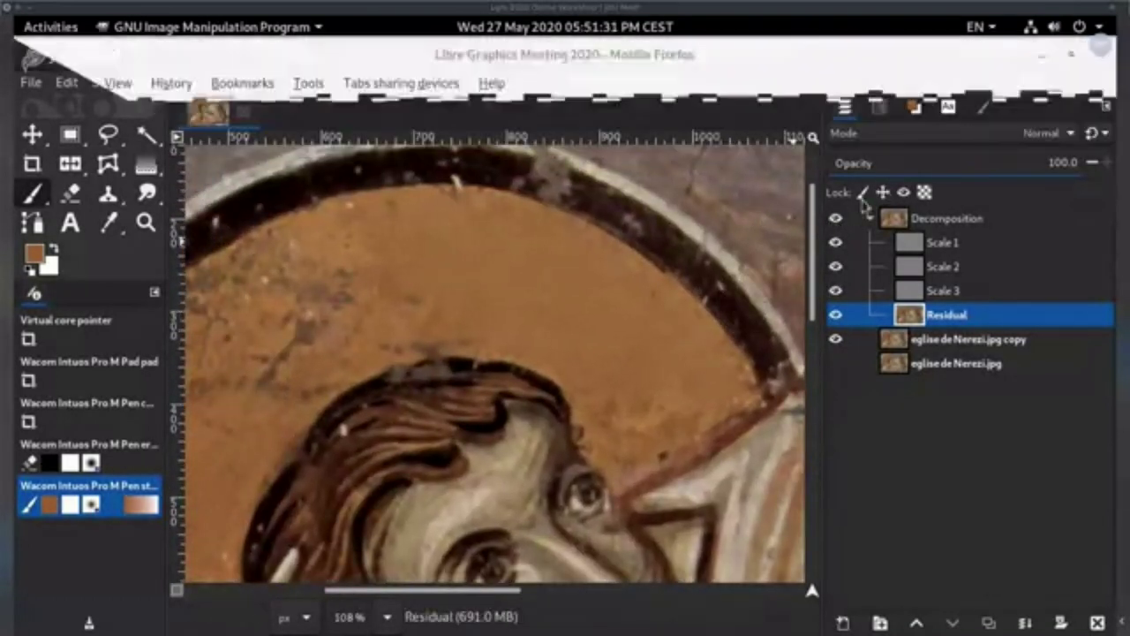
pyautogui.click(837, 218)
pyautogui.click(838, 218)
pyautogui.click(837, 219)
pyautogui.click(836, 219)
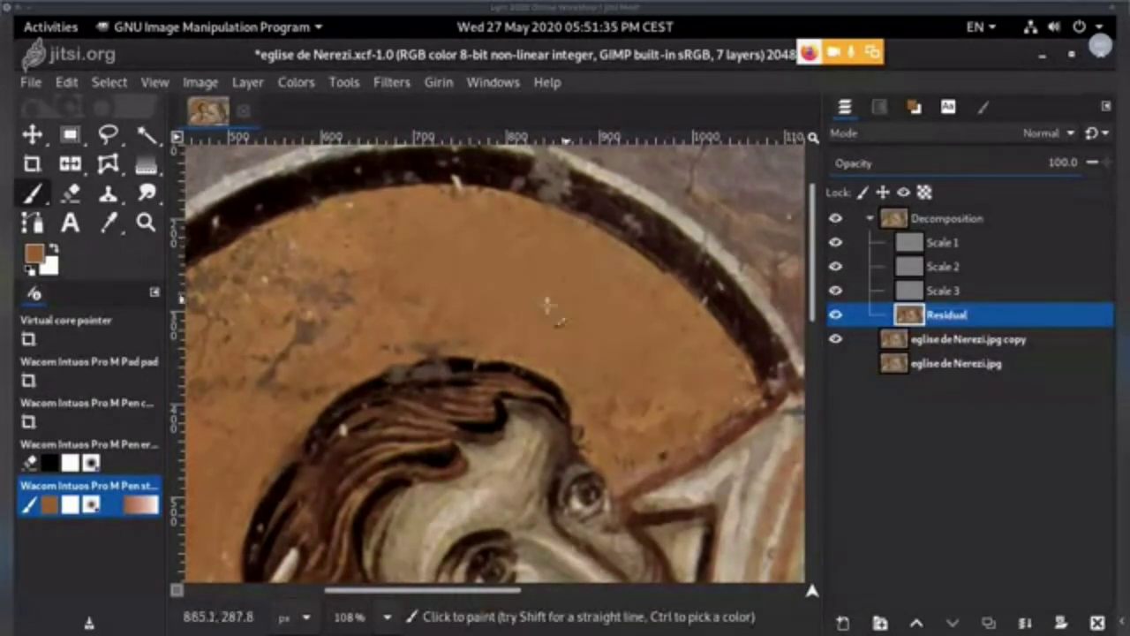
pyautogui.scroll(5, 580, 290)
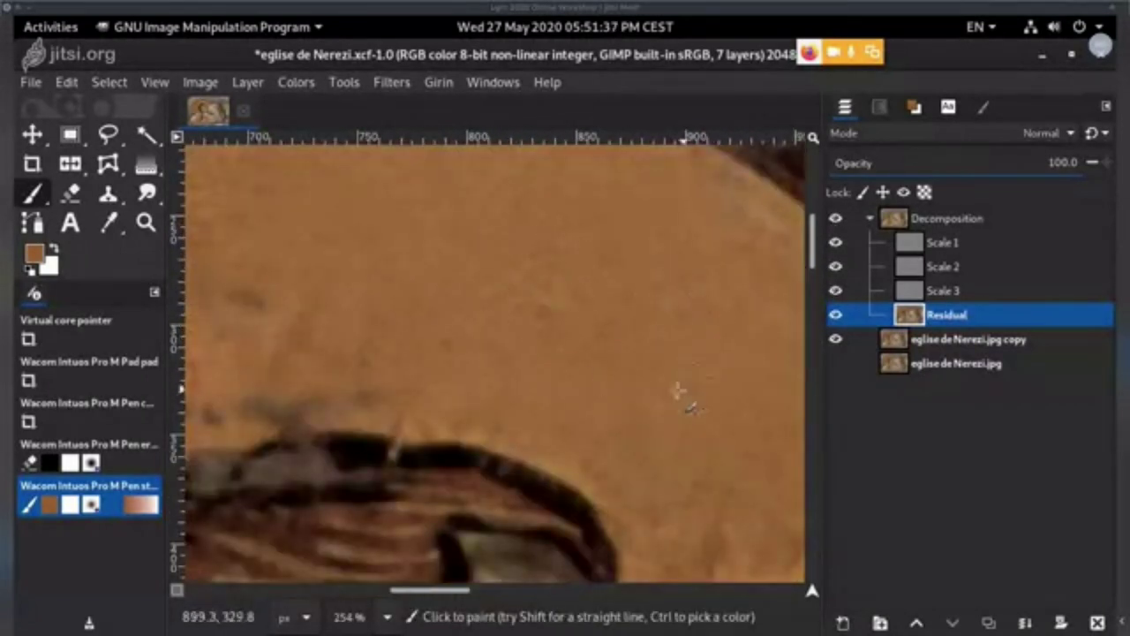
pyautogui.scroll(-5, 680, 393)
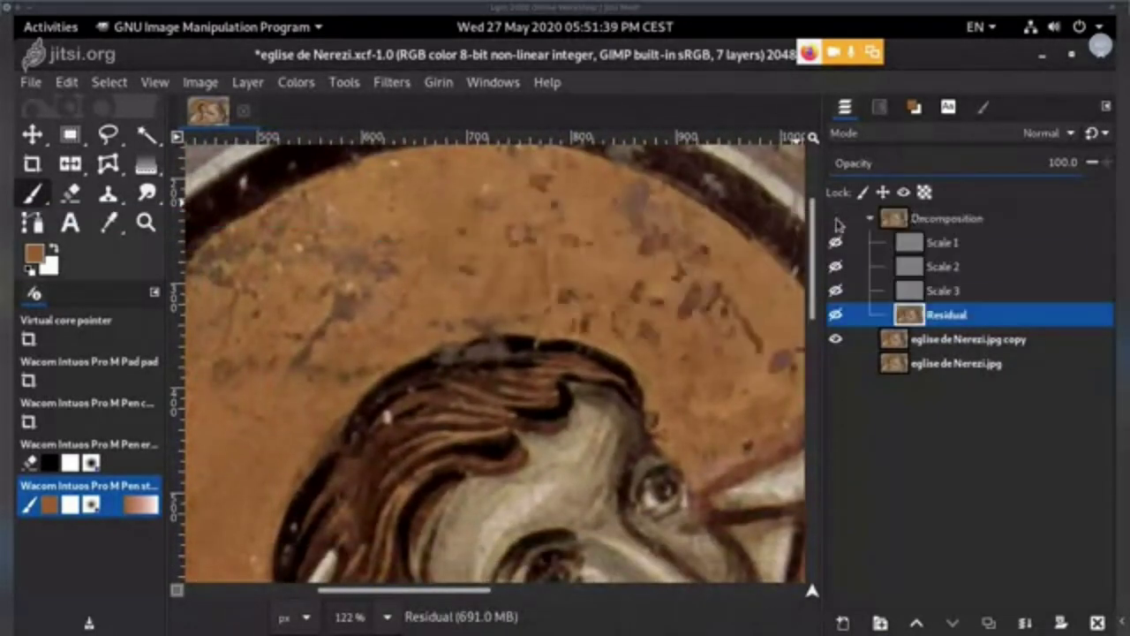
pyautogui.click(836, 219)
pyautogui.click(837, 219)
pyautogui.click(836, 219)
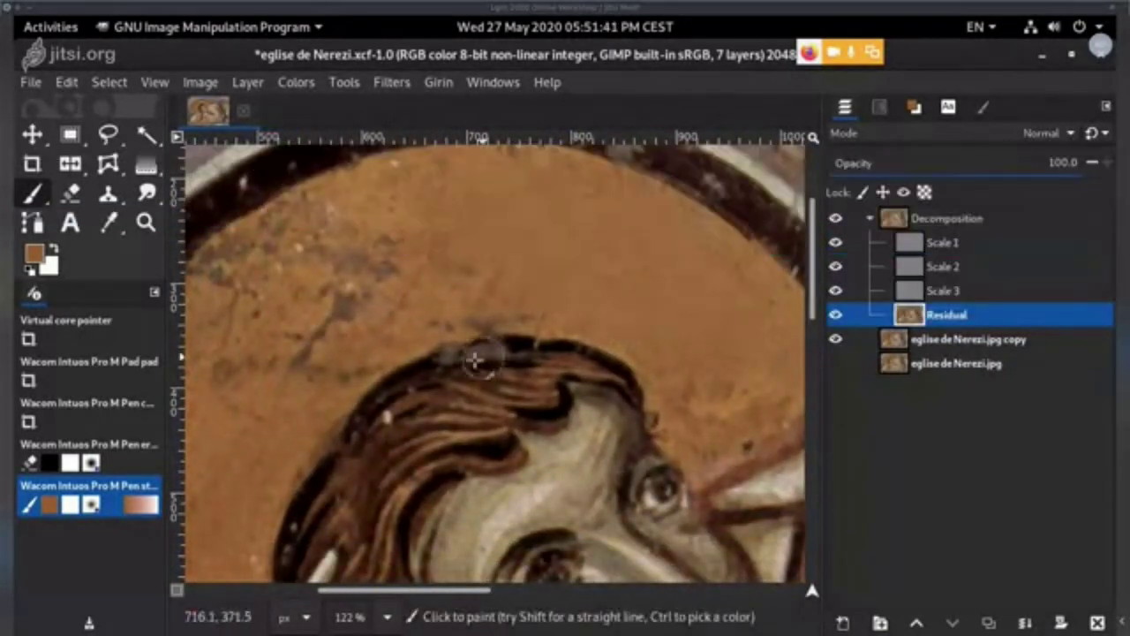
# - Hide the three Scale layers, sample the black hair outline and paint over the grey patch at the top of the head on Residual
pyautogui.scroll(2, 575, 312)
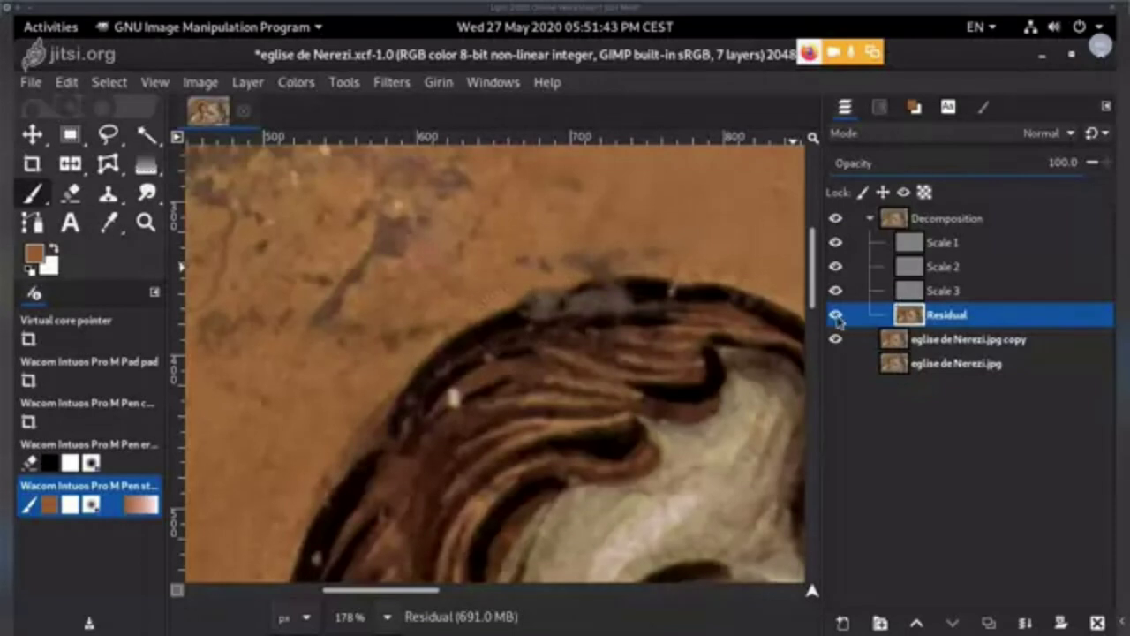
pyautogui.click(836, 316)
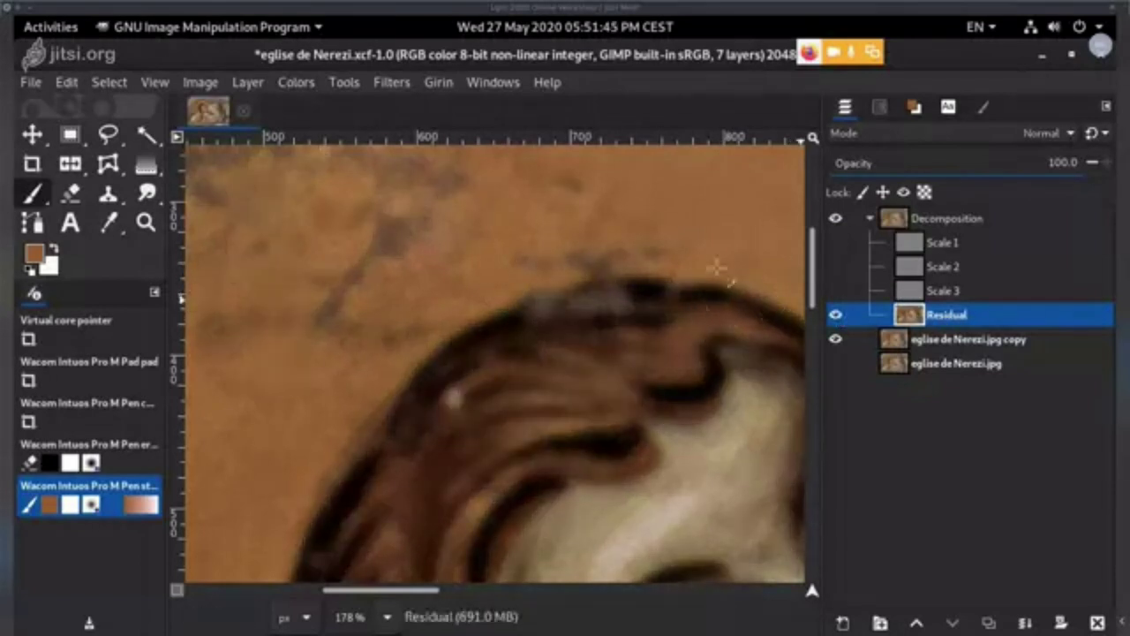
pyautogui.keyDown('ctrl'); pyautogui.click(656, 292); pyautogui.keyUp('ctrl')
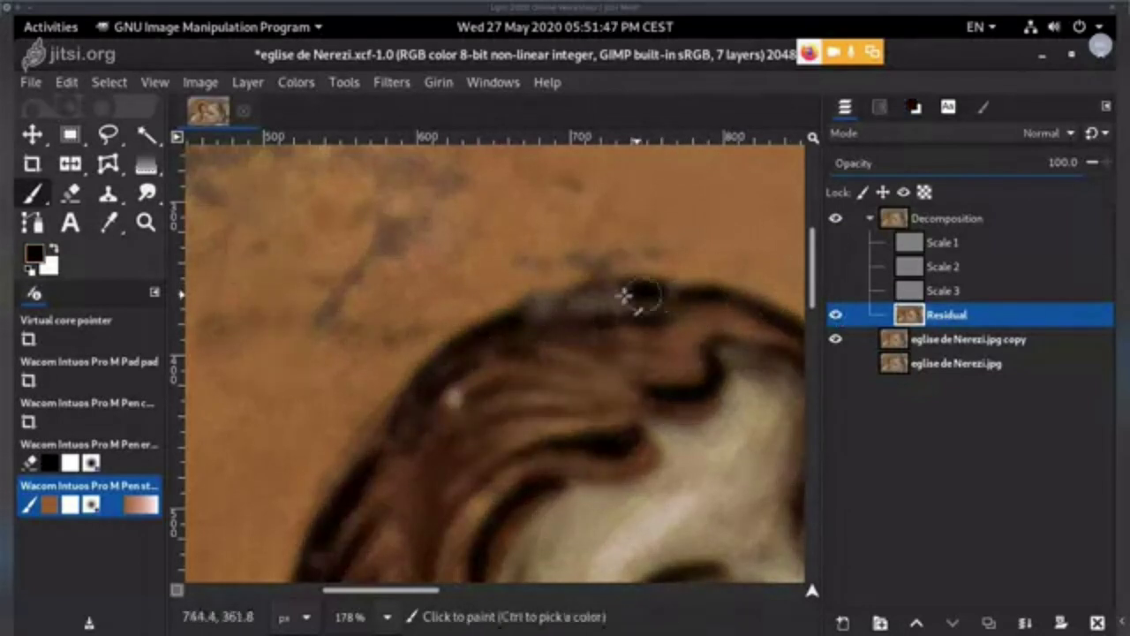
pyautogui.moveTo(634, 296); pyautogui.dragTo(610, 297)
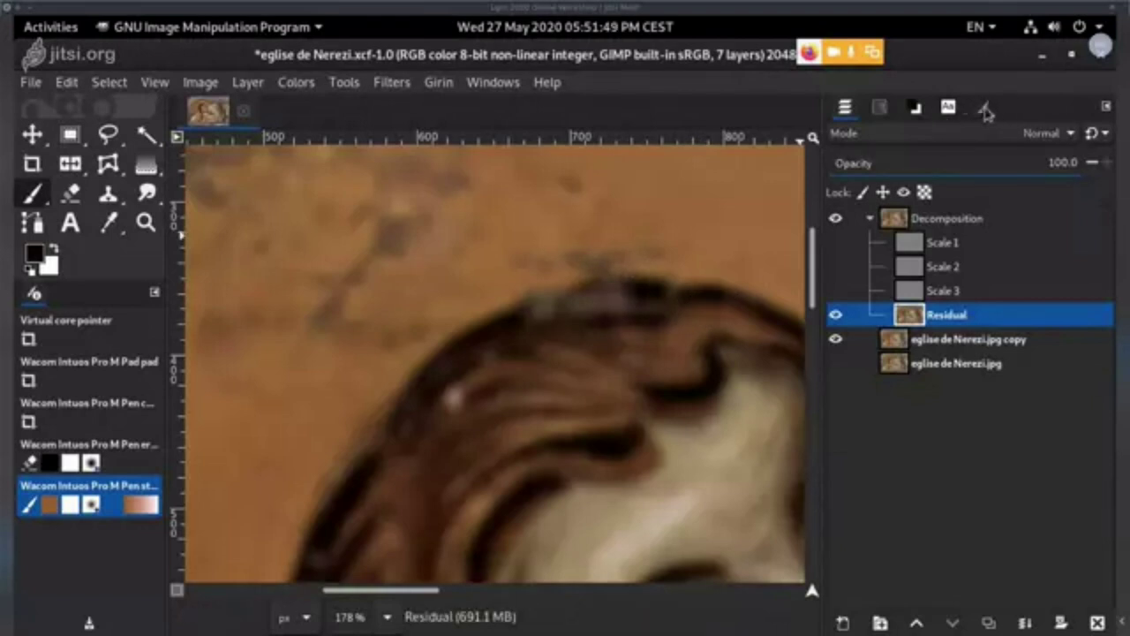
# - Lower the Paintbrush opacity to 10
pyautogui.click(950, 109)
pyautogui.click(984, 111)
pyautogui.click(856, 181)
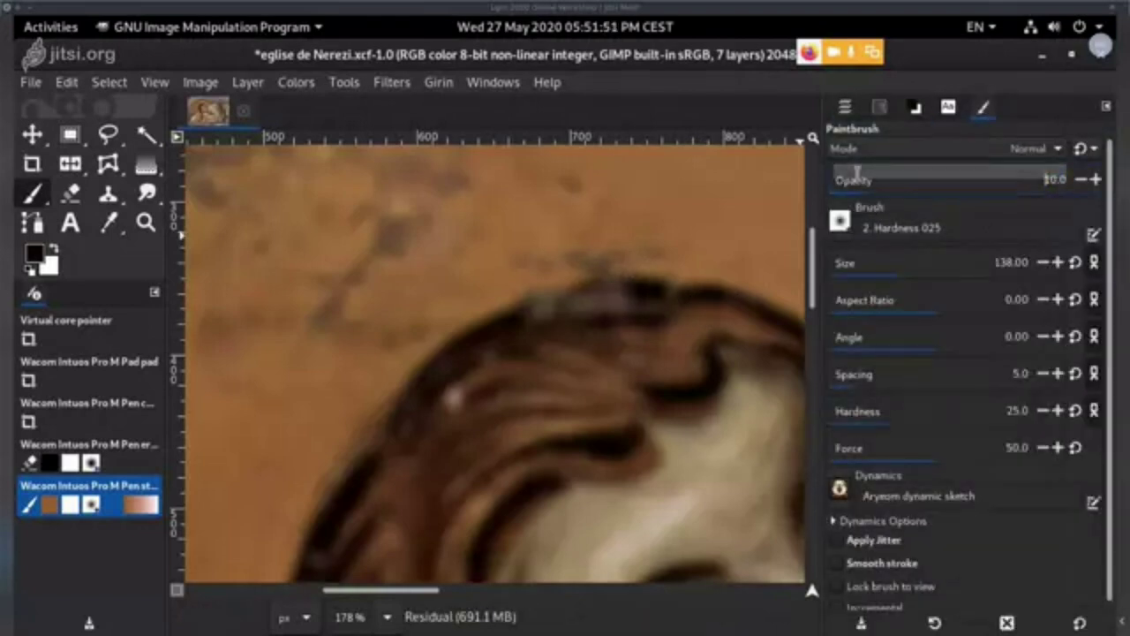
pyautogui.click(843, 109)
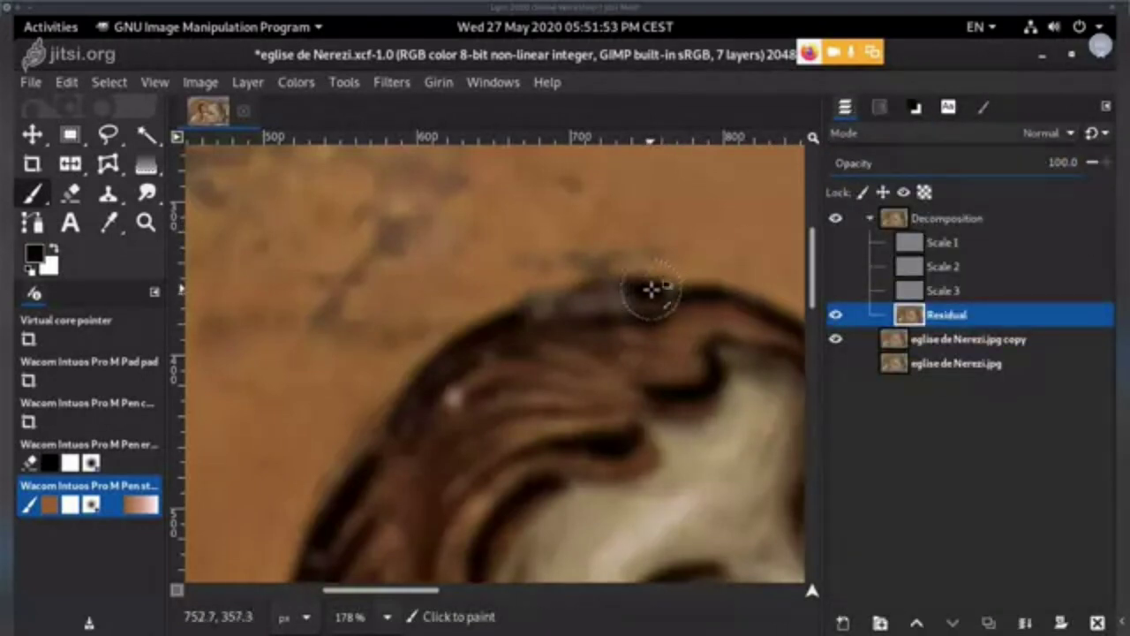
# - Reduce the brush size to 28, raise its opacity and paint the hair's dark outline over the grey patch on Residual, checking against the original
pyautogui.click(983, 110)
pyautogui.click(855, 257)
pyautogui.click(963, 178)
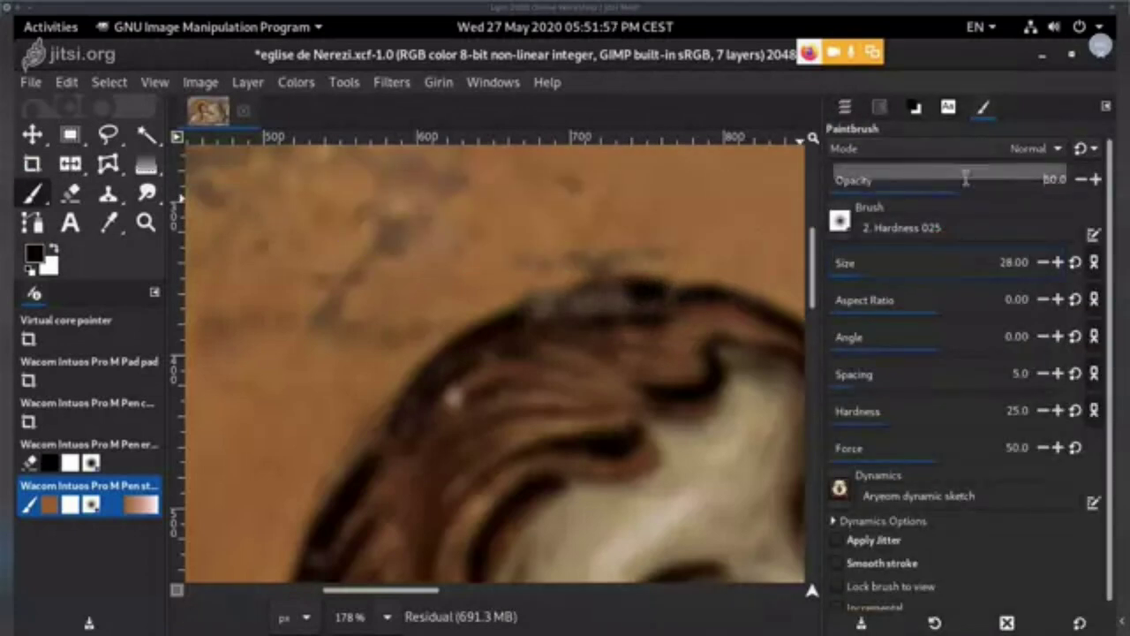
pyautogui.click(844, 108)
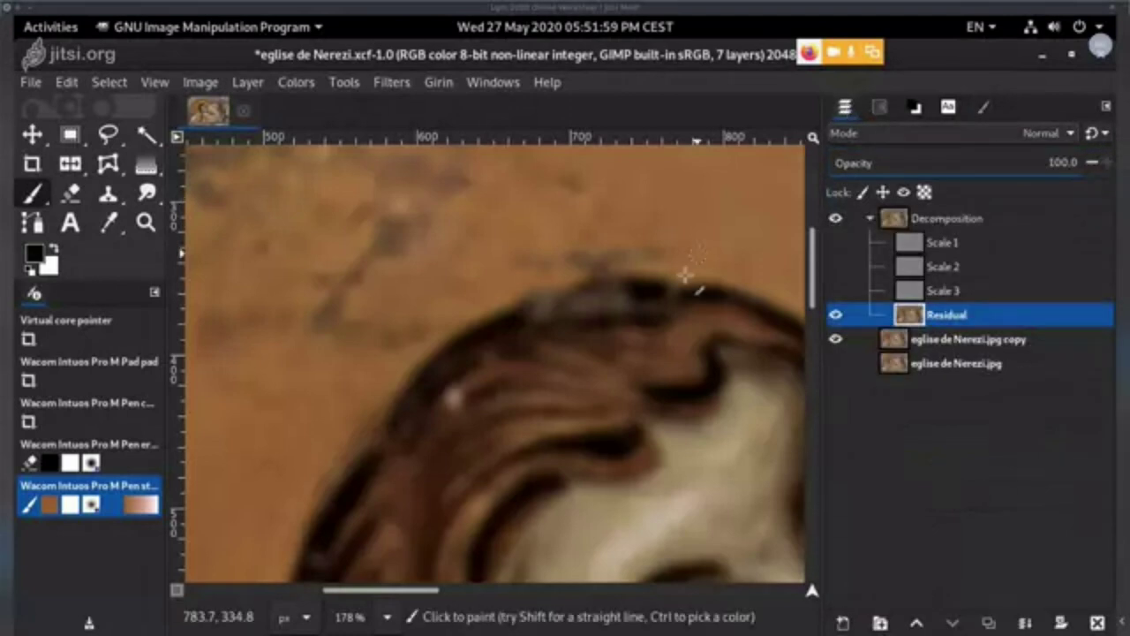
pyautogui.moveTo(626, 295); pyautogui.dragTo(656, 295)
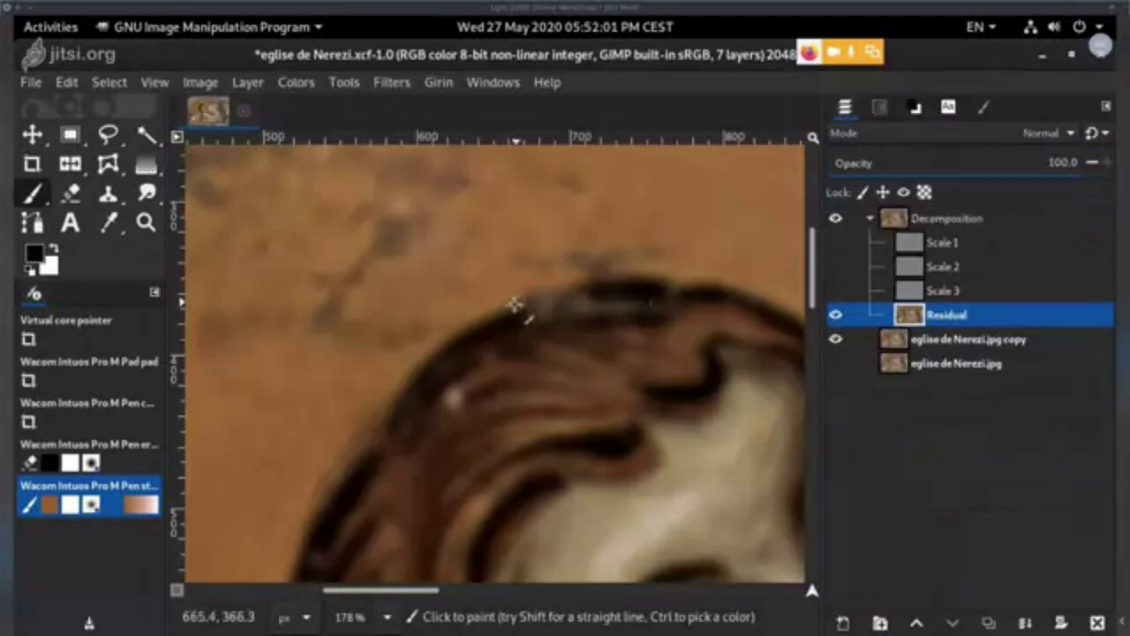
pyautogui.scroll(-3, 530, 391)
pyautogui.scroll(3, 574, 353)
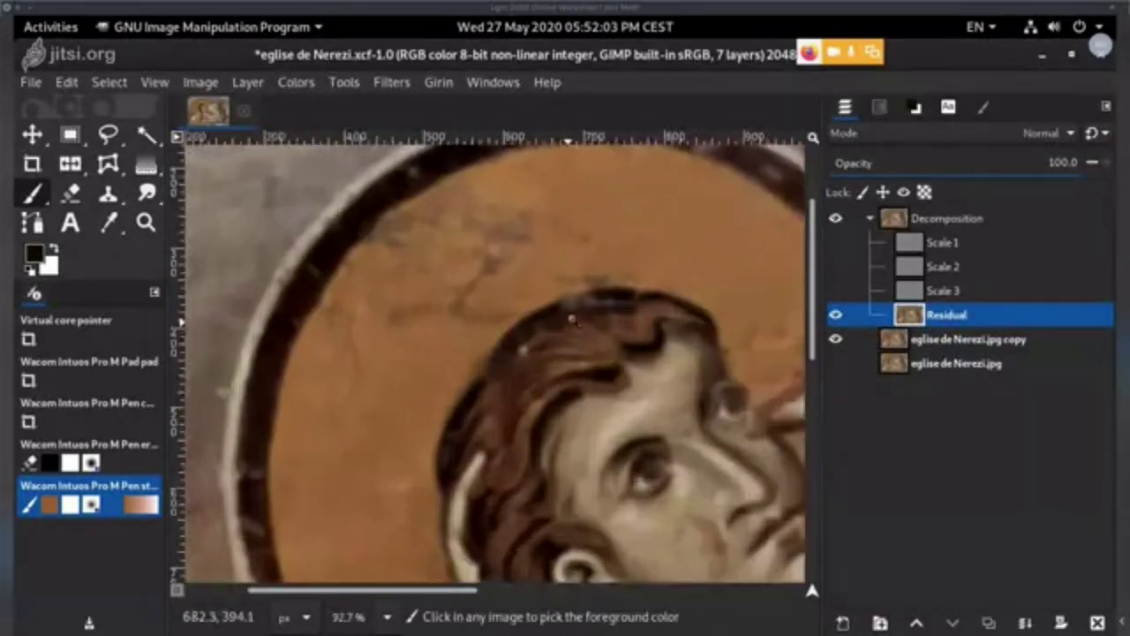
pyautogui.click(837, 220)
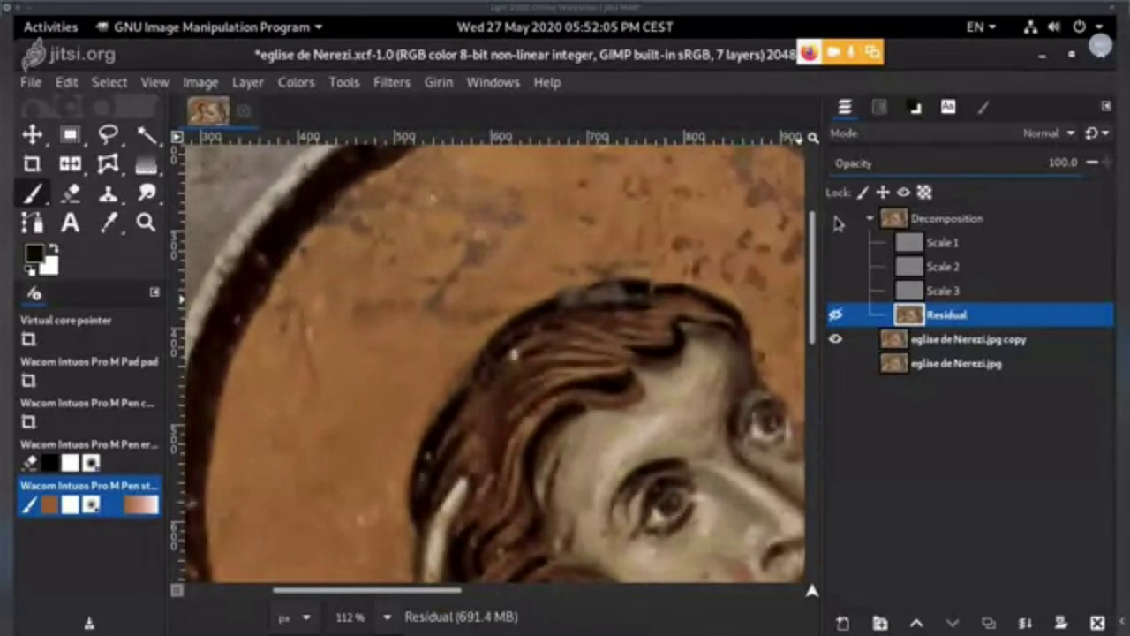
pyautogui.click(836, 219)
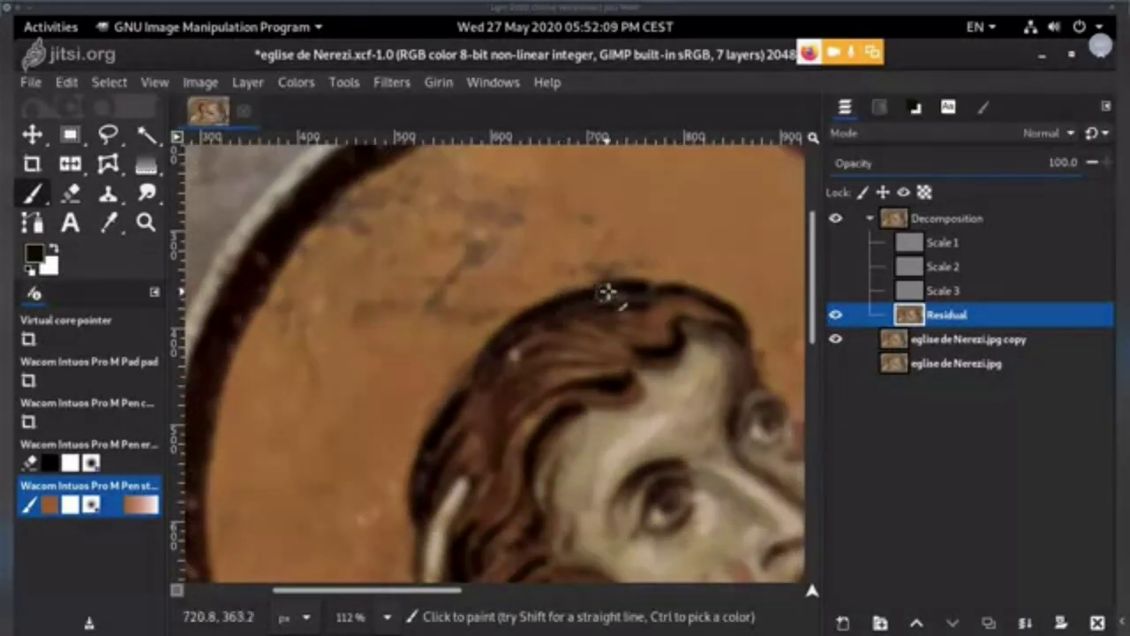
# - Set the Paintbrush hardness to 6 and darken the remaining grey areas along the hair's top outline on Residual
pyautogui.scroll(3, 618, 297)
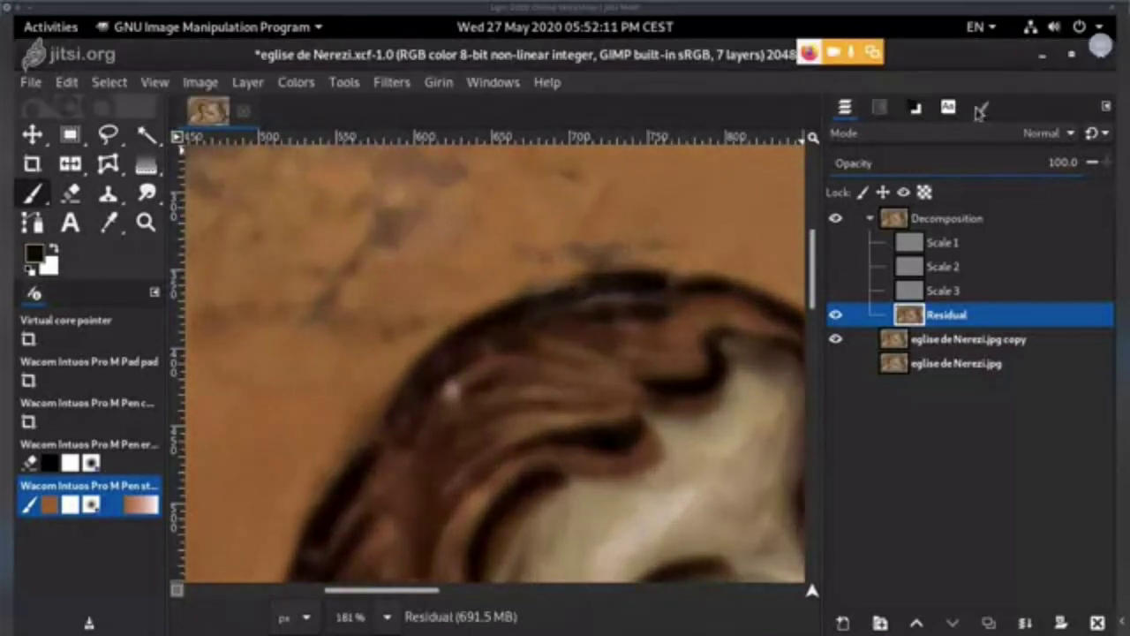
pyautogui.click(983, 107)
pyautogui.click(853, 217)
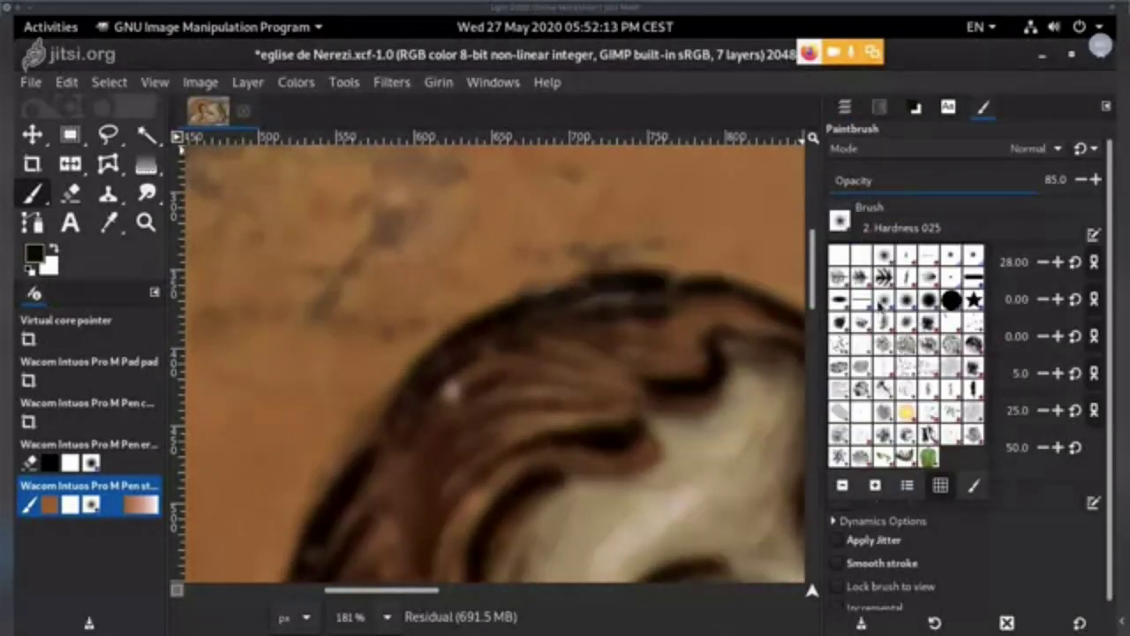
pyautogui.click(840, 217)
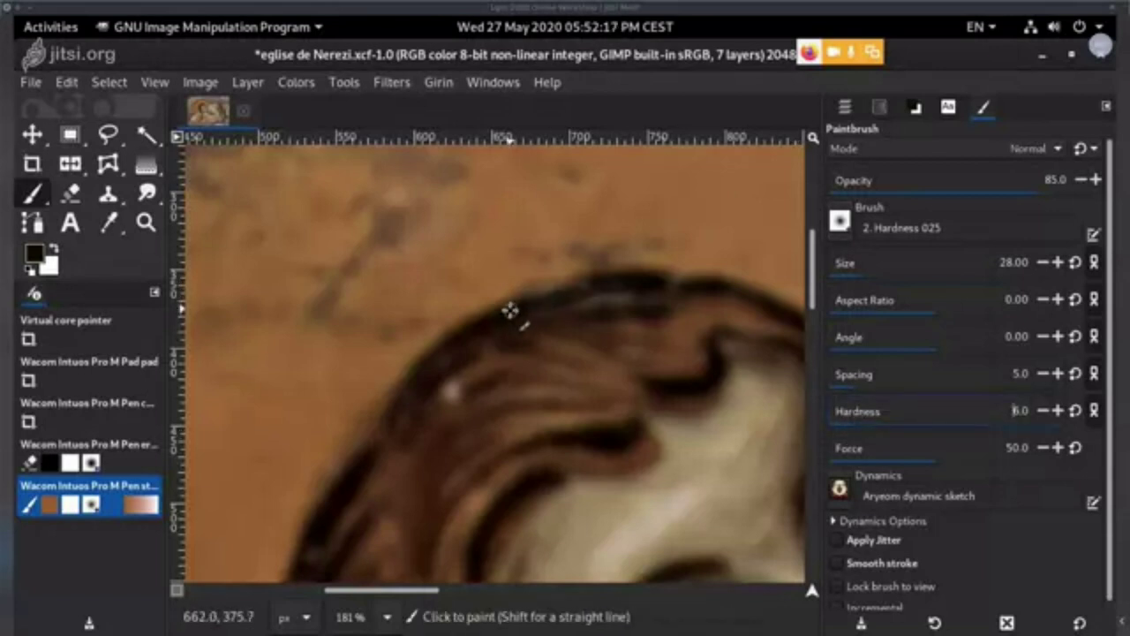
pyautogui.click(846, 411)
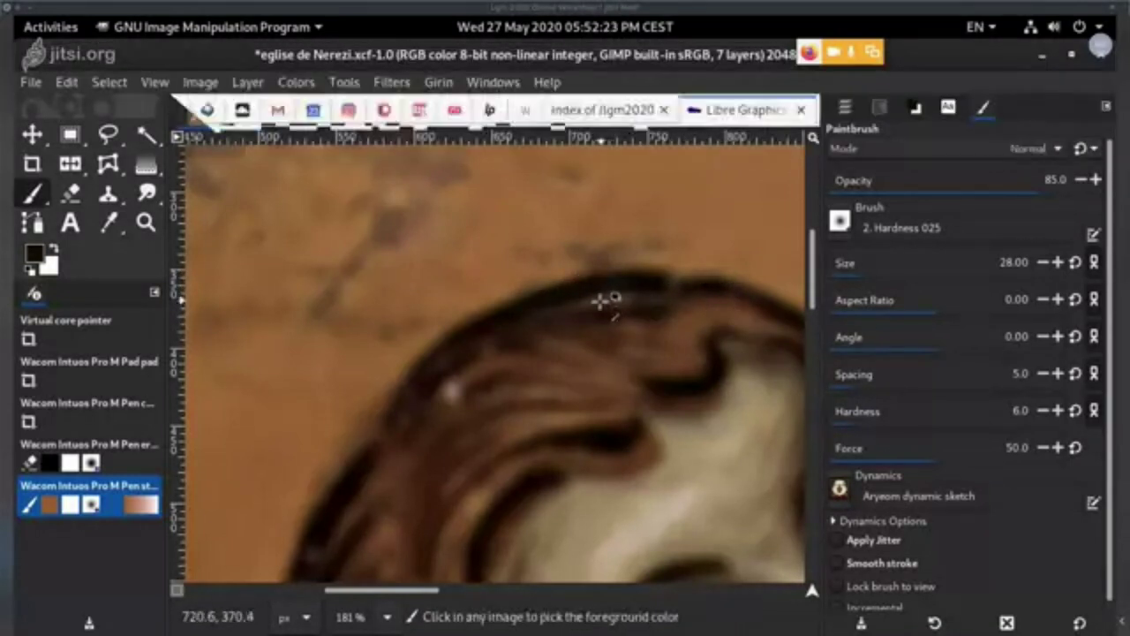
# - Switch to the Clone tool and set its source on the dark hair outline at the top of the head
pyautogui.press('c')
pyautogui.keyDown('ctrl'); pyautogui.click(620, 298); pyautogui.keyUp('ctrl')
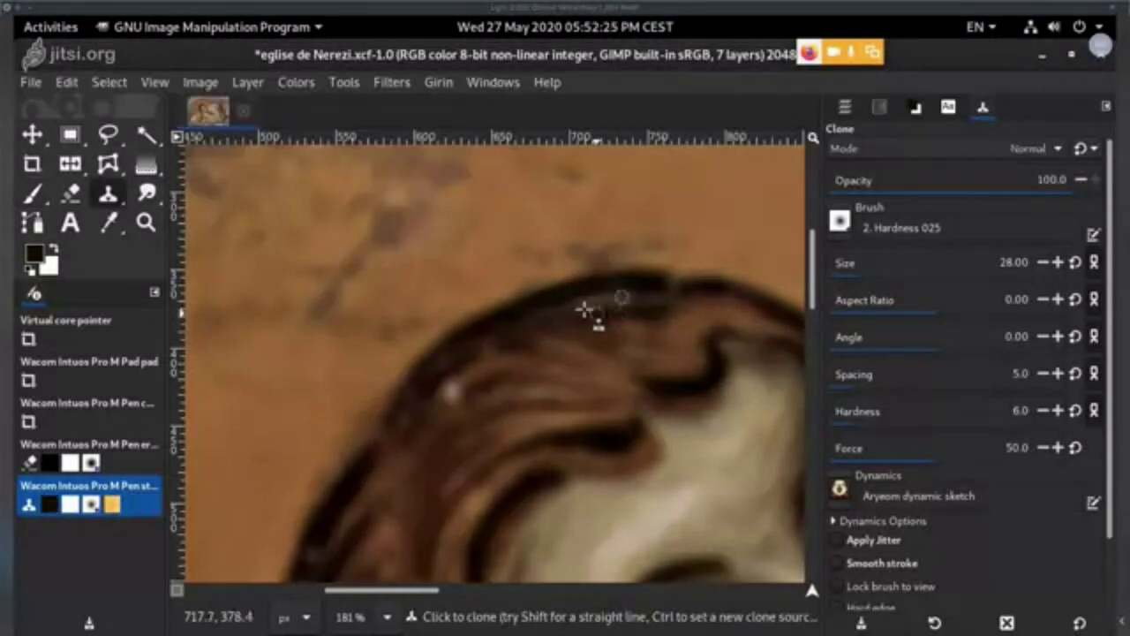
# - Compare the retouched hair outline and halo with the unretouched copy by hiding and showing the Decomposition group
pyautogui.click(850, 110)
pyautogui.click(834, 221)
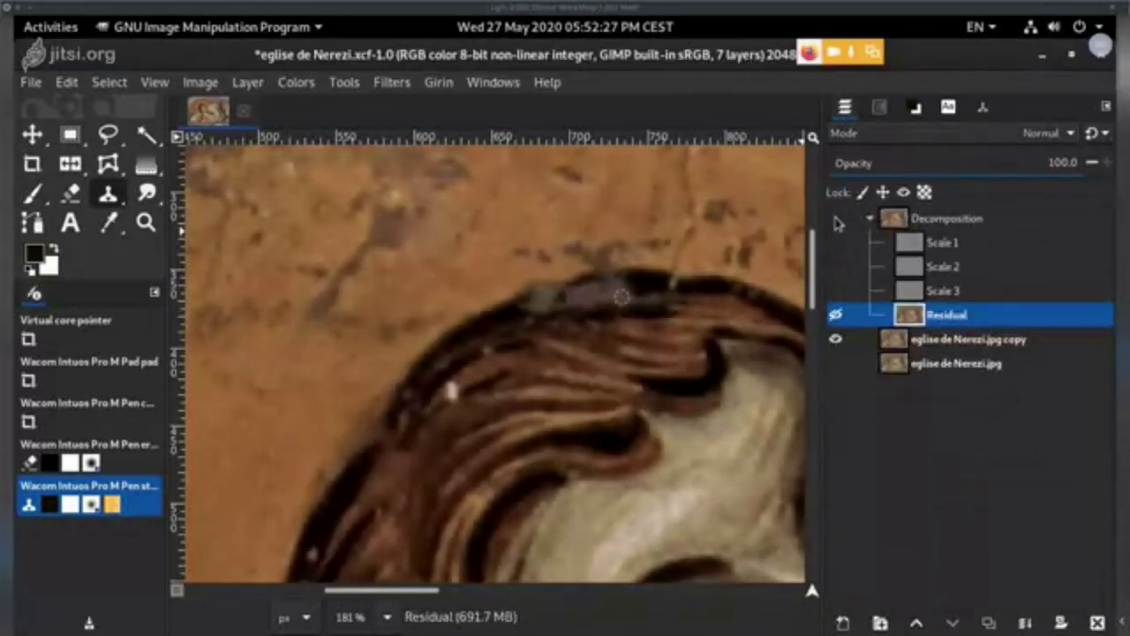
pyautogui.click(834, 221)
pyautogui.click(834, 221)
pyautogui.click(834, 221)
pyautogui.scroll(-5, 620, 300)
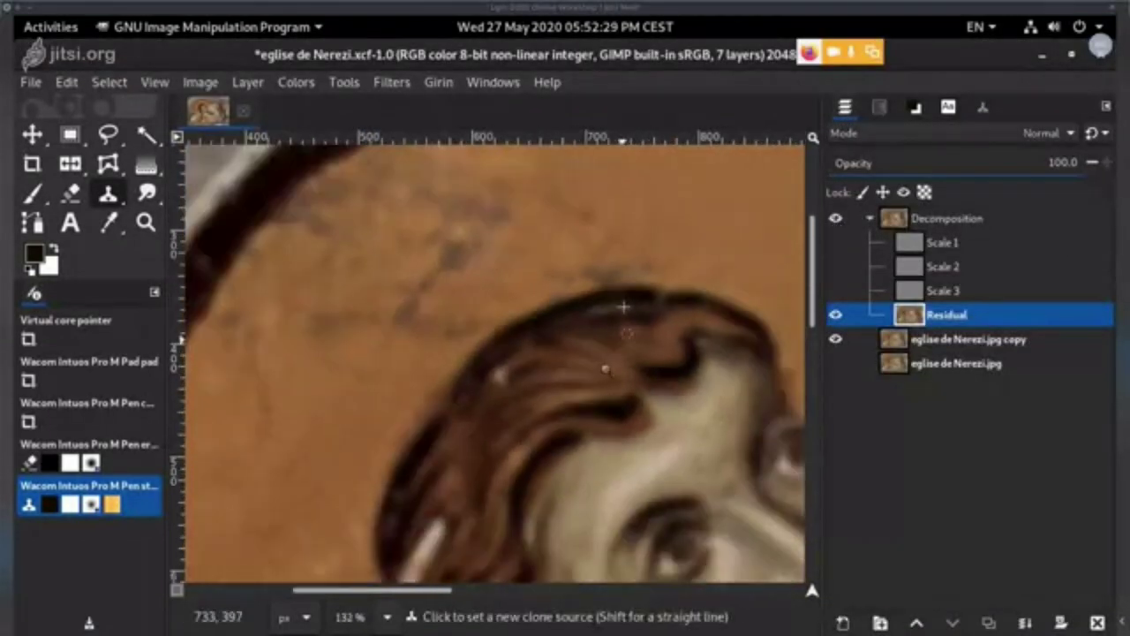
pyautogui.click(836, 219)
pyautogui.click(835, 219)
pyautogui.click(836, 219)
pyautogui.click(835, 219)
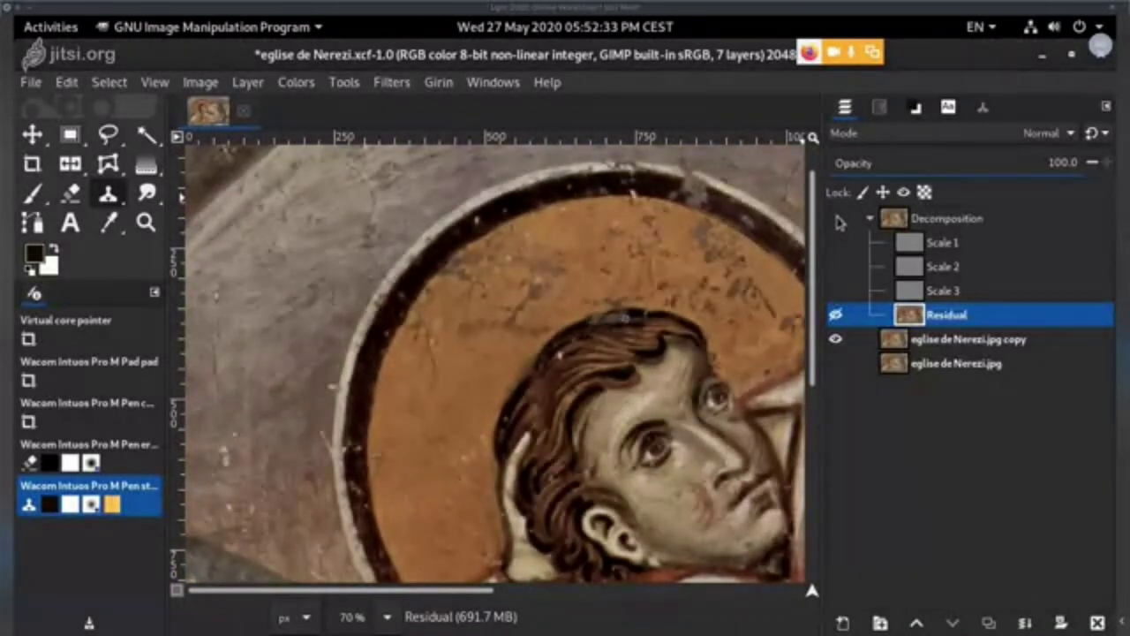
# - Clone nearby dark hair tones over the grey remains just below the top hair outline on Residual
pyautogui.scroll(3, 681, 283)
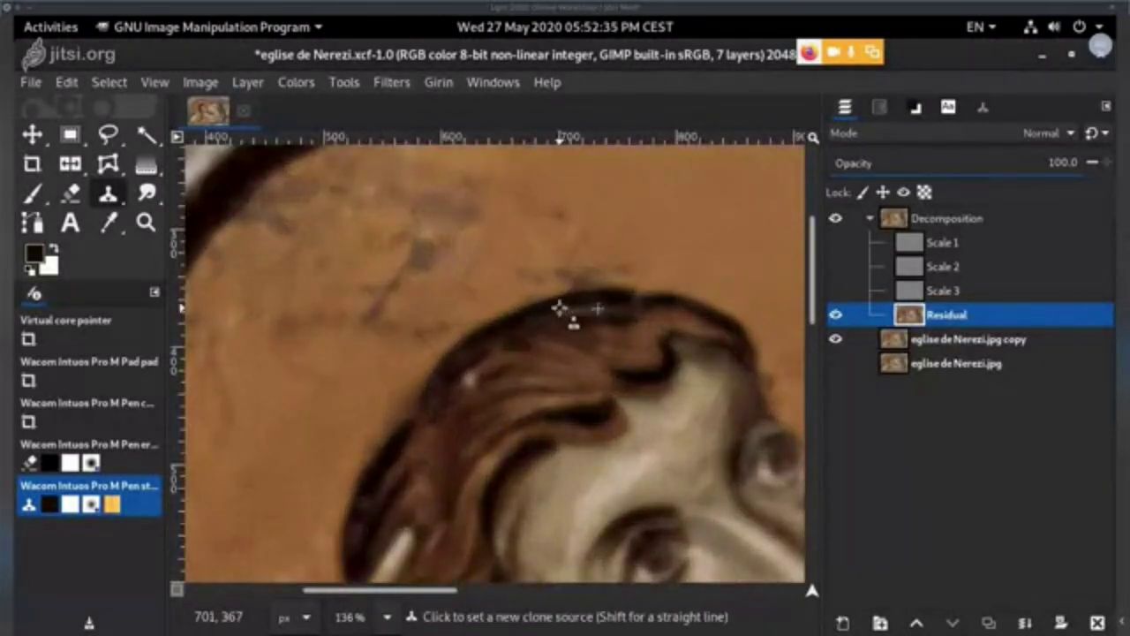
pyautogui.keyDown('ctrl'); pyautogui.click(559, 309); pyautogui.keyUp('ctrl')
pyautogui.keyDown('ctrl'); pyautogui.click(610, 321); pyautogui.keyUp('ctrl')
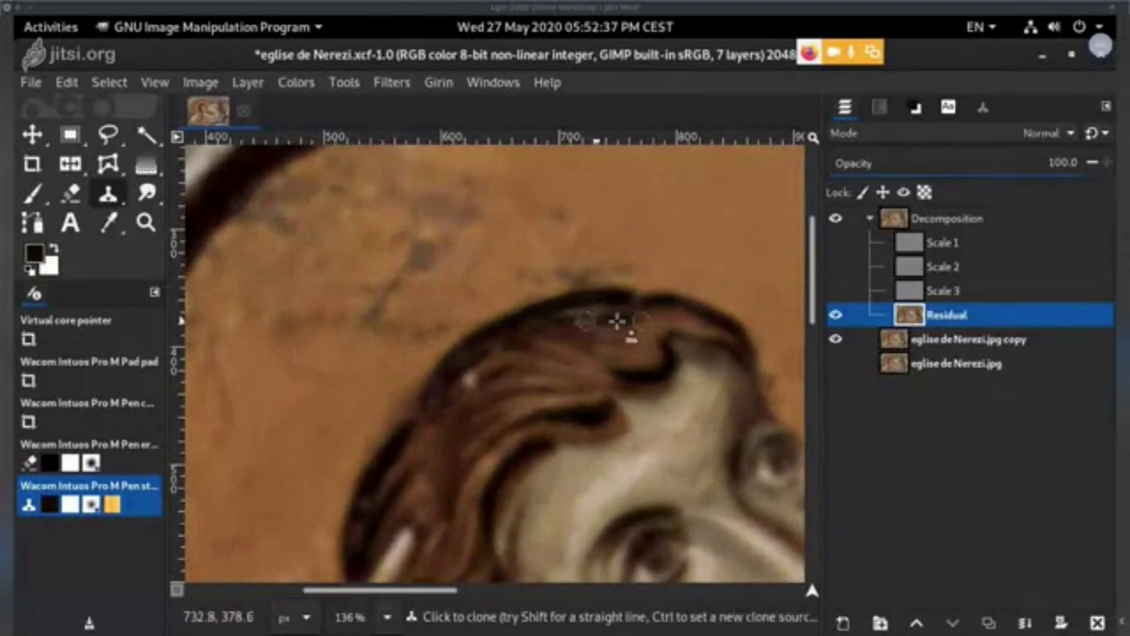
pyautogui.keyDown('ctrl'); pyautogui.click(618, 322); pyautogui.keyUp('ctrl')
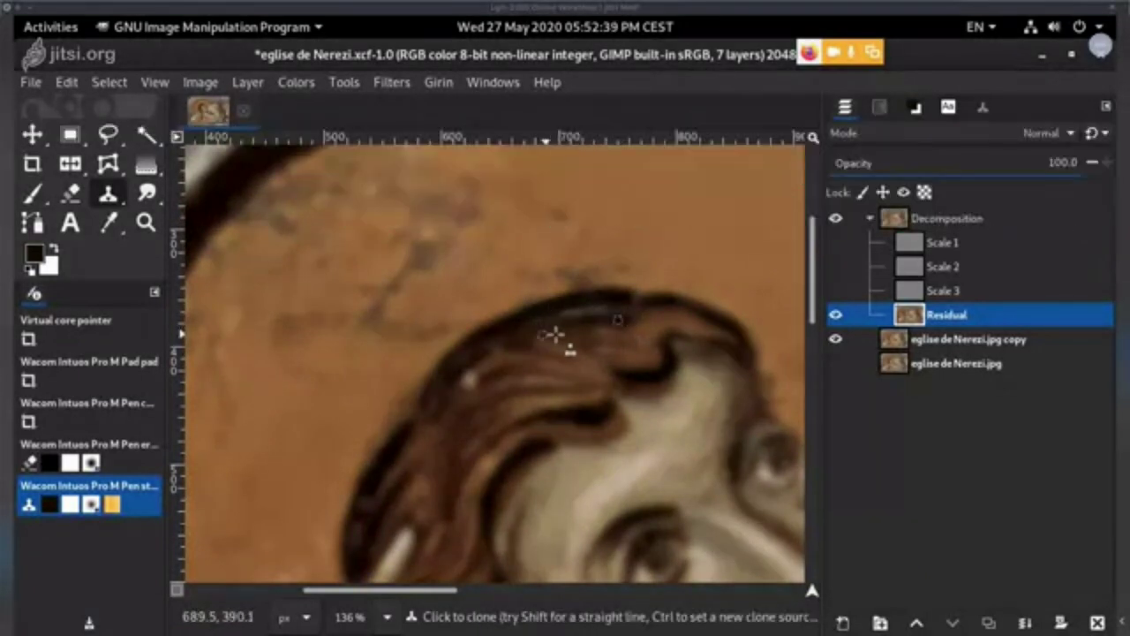
# - Paint sampled dark hair tones over the grey remains along the top hair outline on Residual with the Paintbrush
pyautogui.press('p')
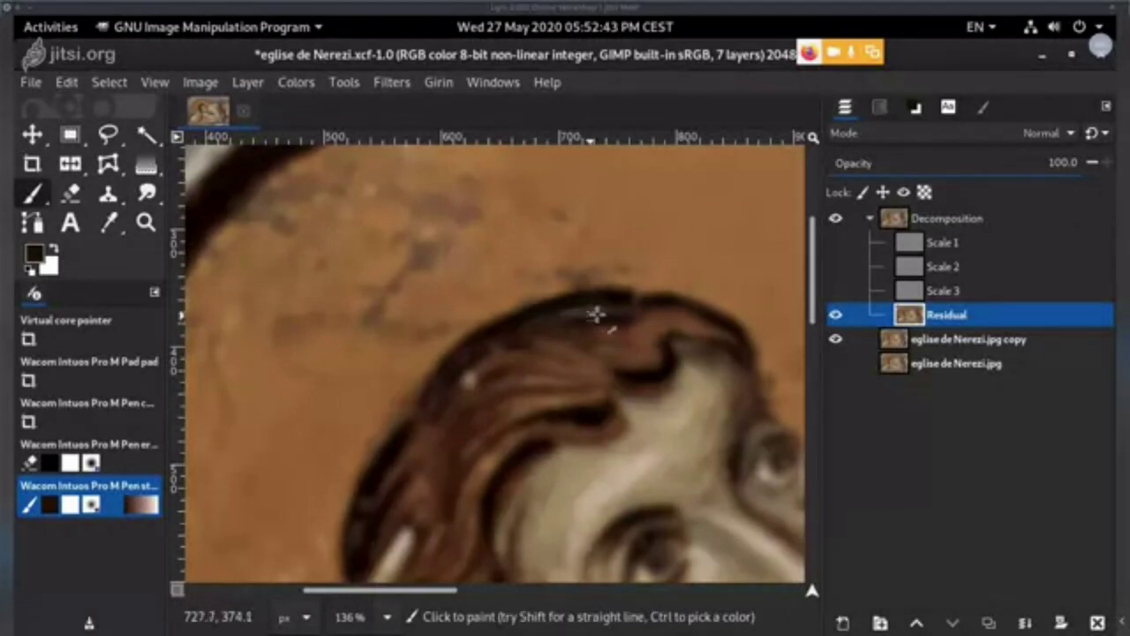
pyautogui.keyDown('ctrl'); pyautogui.click(618, 309); pyautogui.keyUp('ctrl')
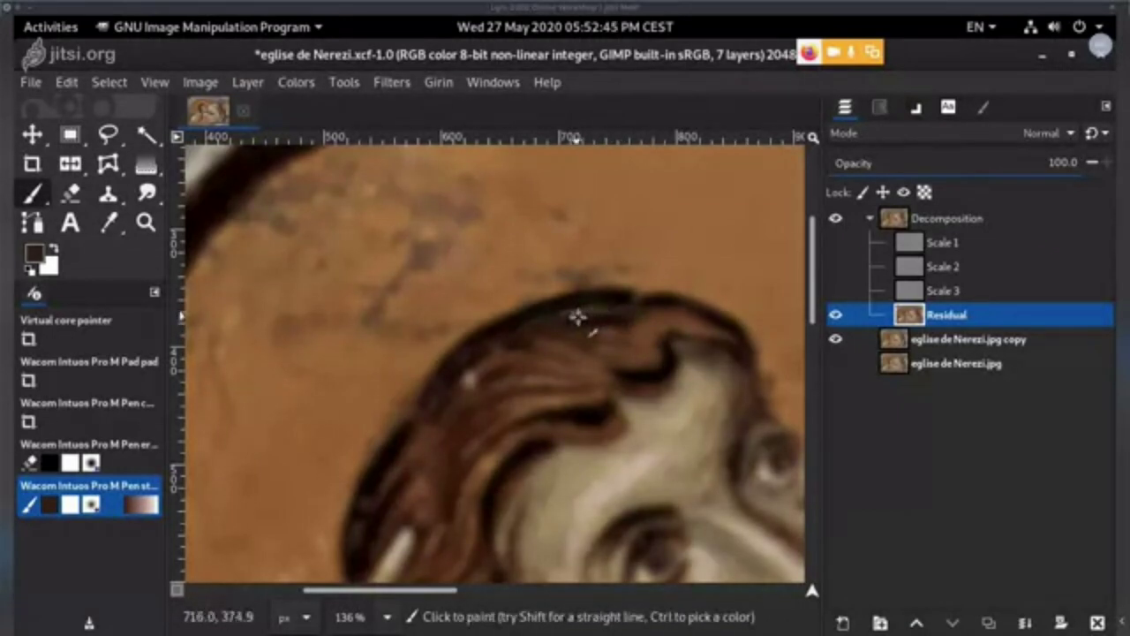
pyautogui.keyDown('ctrl'); pyautogui.click(601, 310); pyautogui.keyUp('ctrl')
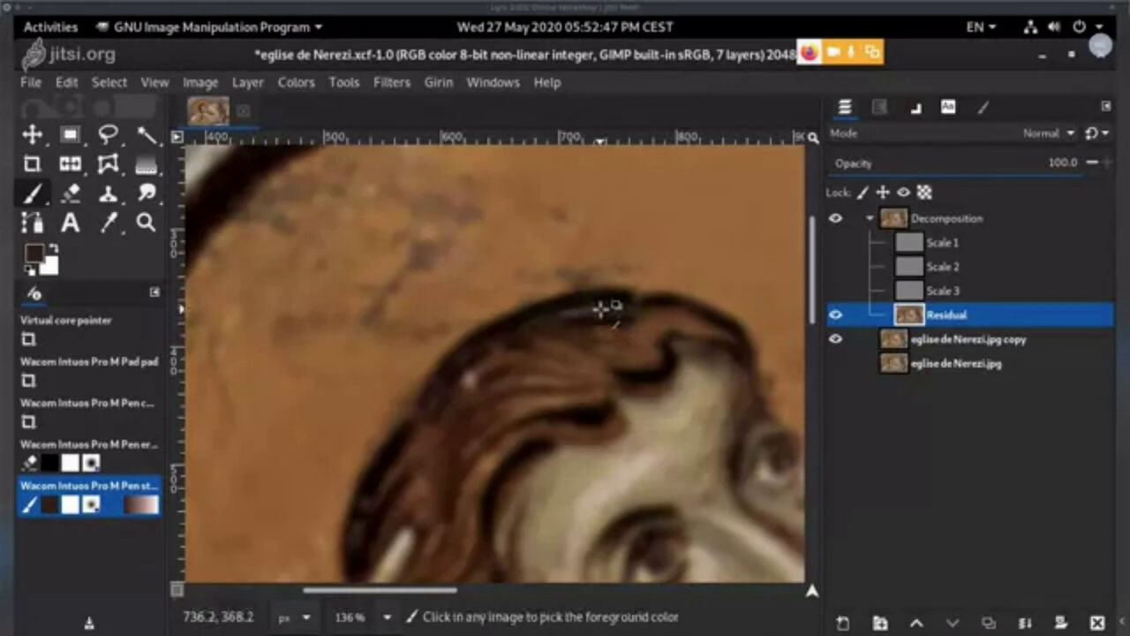
pyautogui.keyDown('ctrl'); pyautogui.click(549, 320); pyautogui.keyUp('ctrl')
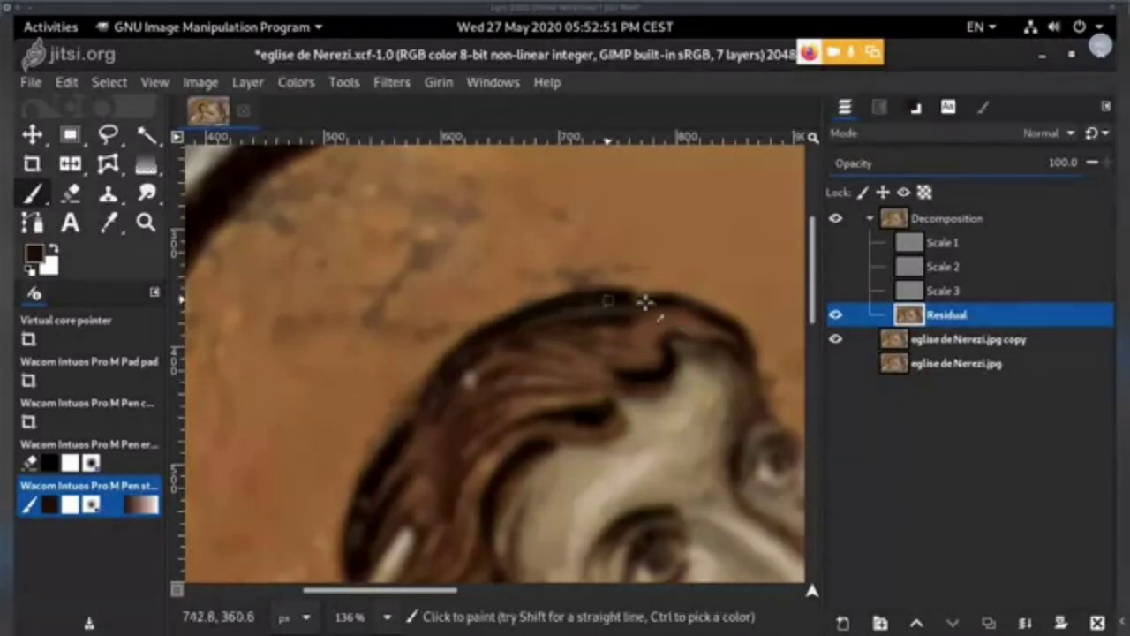
pyautogui.scroll(3, 676, 283)
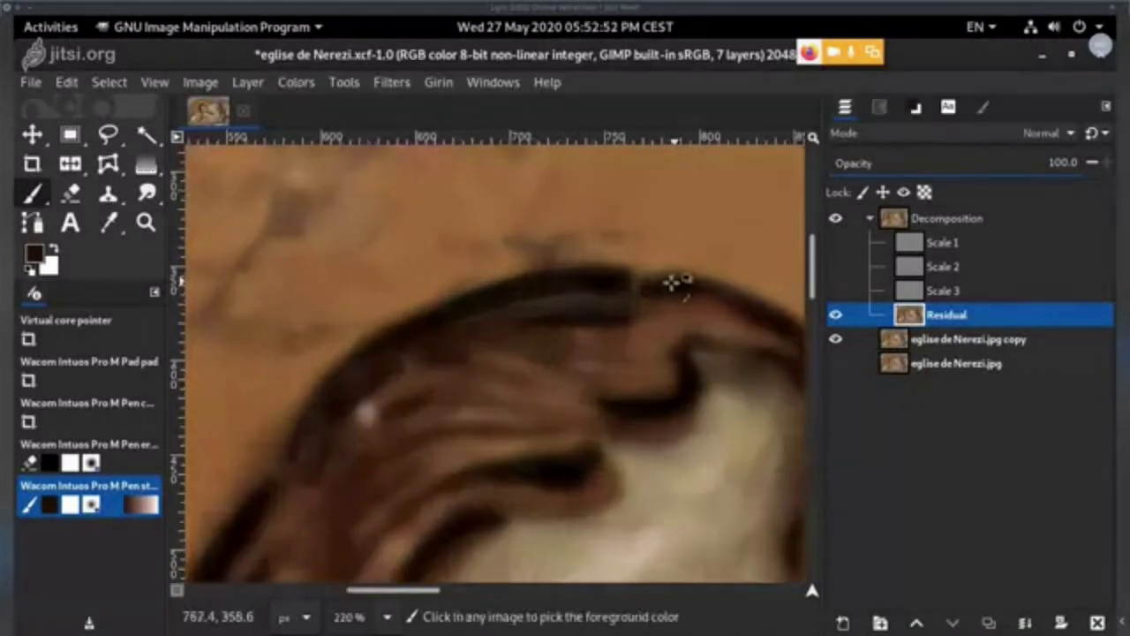
pyautogui.keyDown('ctrl'); pyautogui.click(609, 284); pyautogui.keyUp('ctrl')
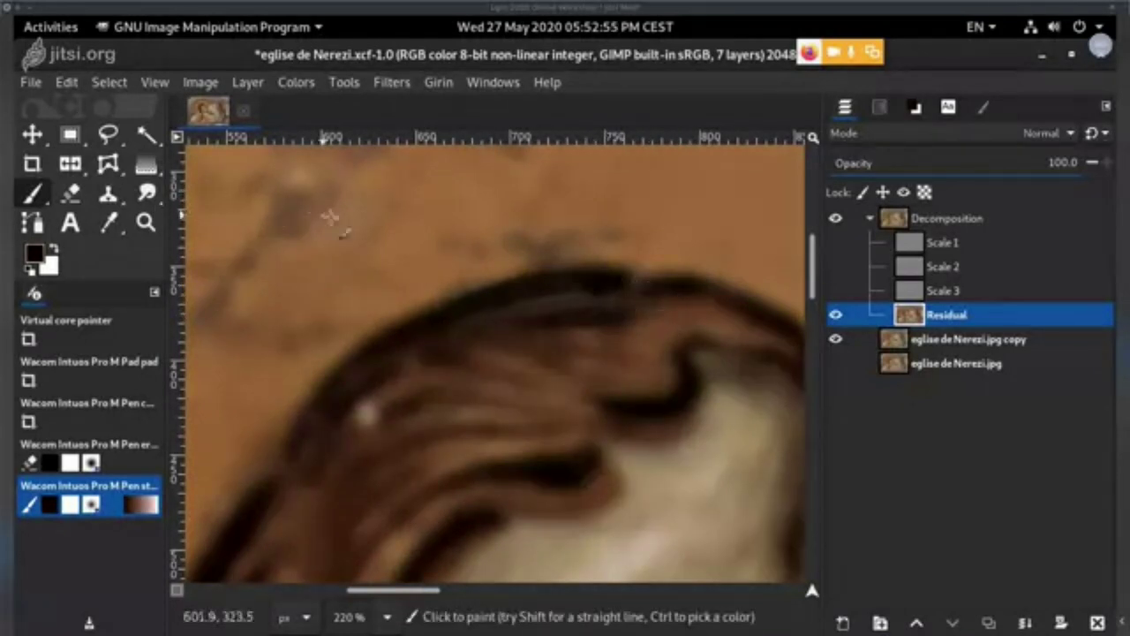
# - Try to blend the grey streak into the top hair outline on Residual with the Smudge tool
pyautogui.click(147, 196)
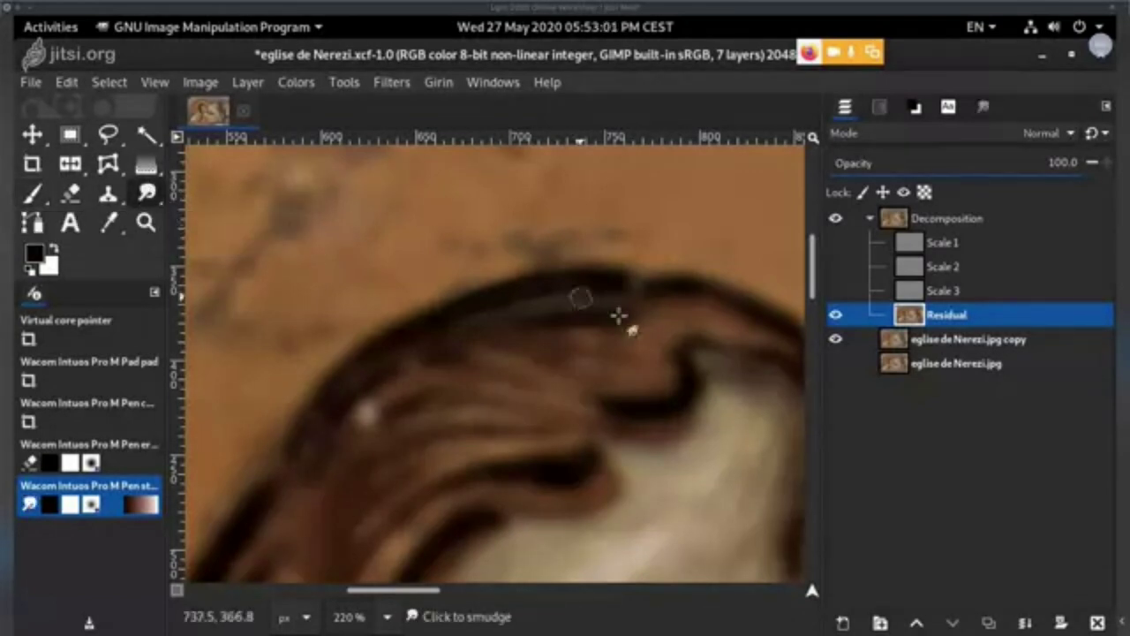
pyautogui.moveTo(517, 295)
pyautogui.mouseDown()
pyautogui.moveTo(530, 294)
pyautogui.moveTo(513, 299)
pyautogui.mouseUp()
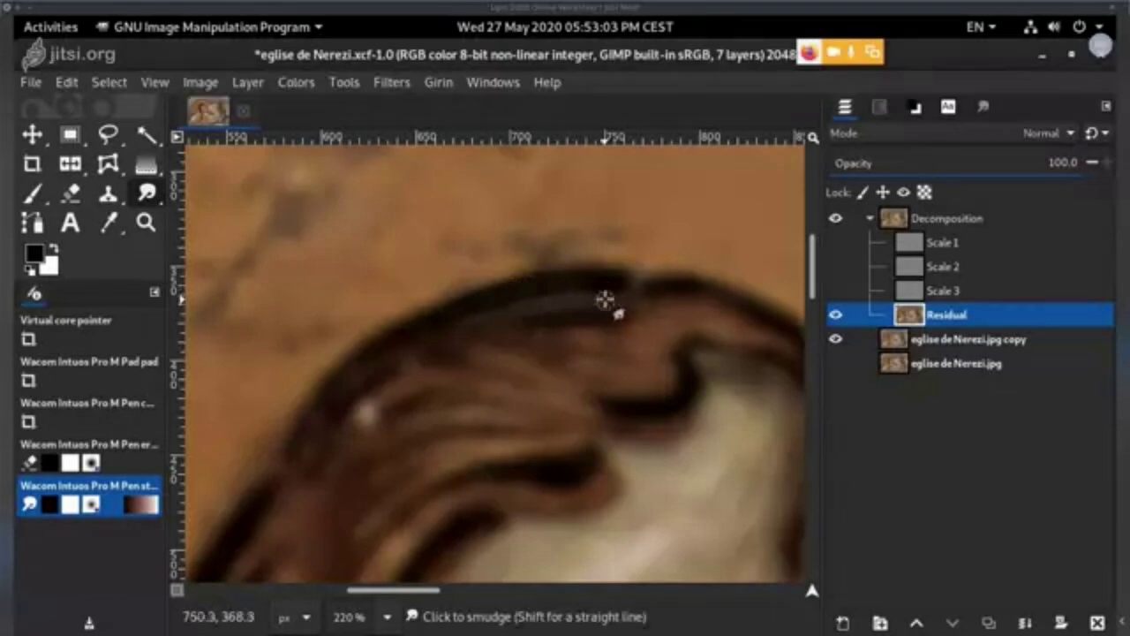
pyautogui.moveTo(553, 368)
pyautogui.mouseDown()
pyautogui.moveTo(591, 194)
pyautogui.moveTo(592, 335)
pyautogui.moveTo(492, 378)
pyautogui.moveTo(467, 211)
pyautogui.moveTo(413, 259)
pyautogui.moveTo(514, 283)
pyautogui.mouseUp()
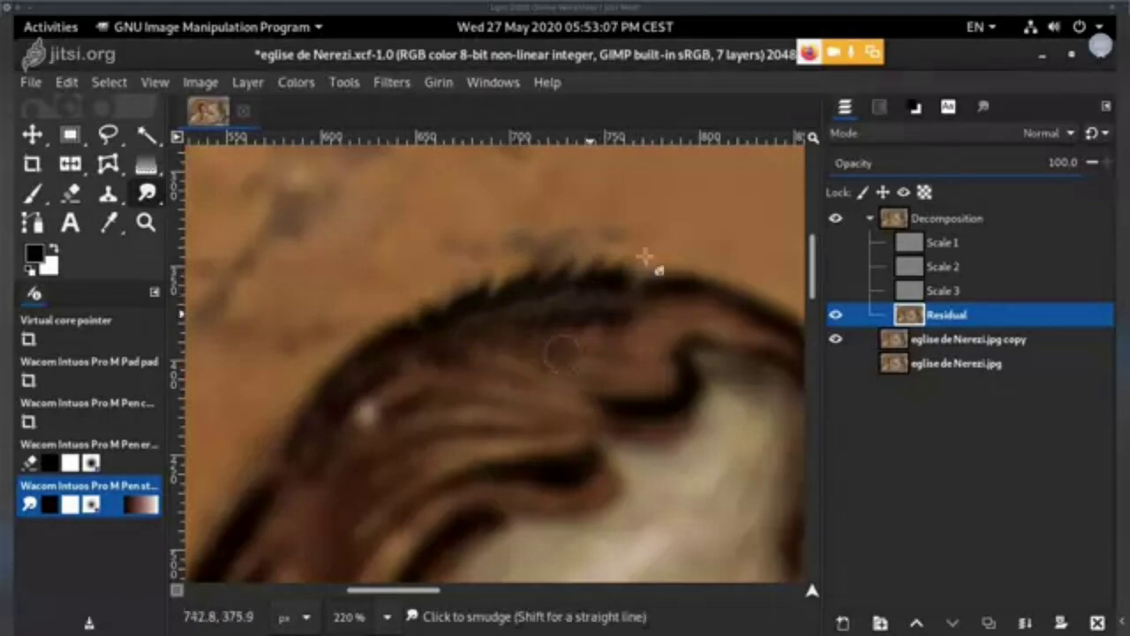
pyautogui.hotkey('ctrl', 'z')
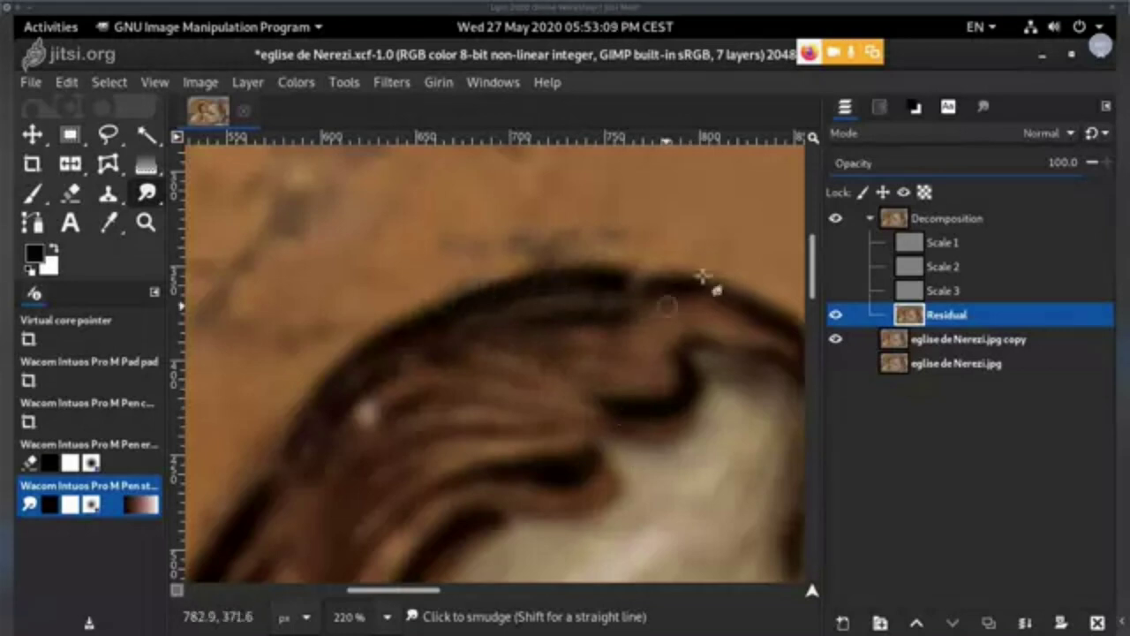
# - Try smudging the top hair outline with Force at 100, lower Force to 0, and undo the smudging
pyautogui.doubleClick(150, 196)
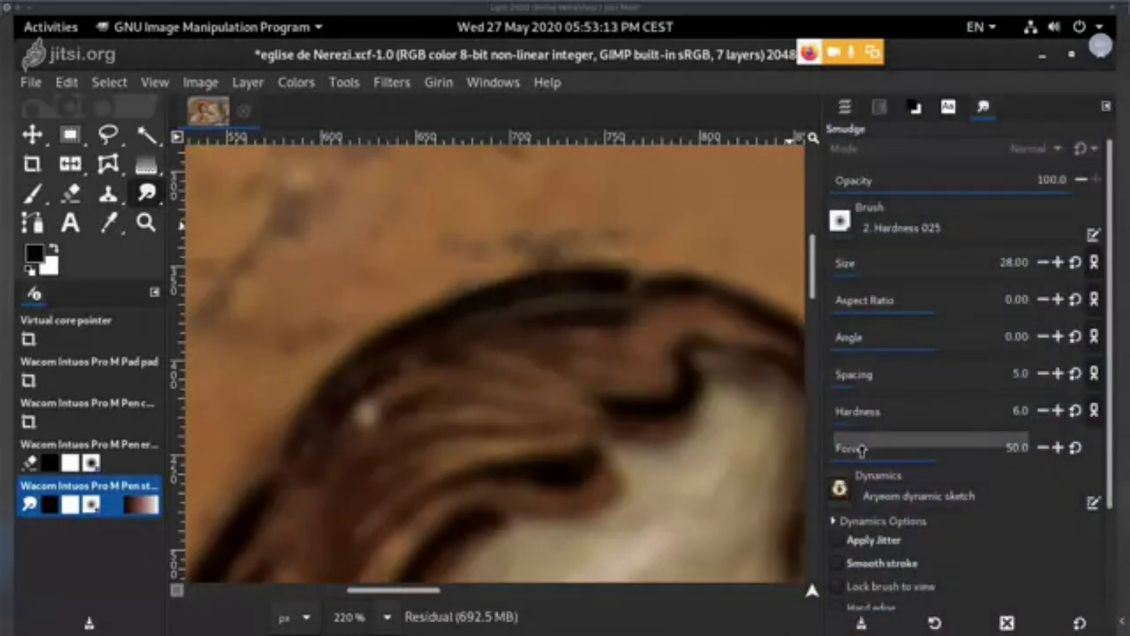
pyautogui.moveTo(922, 445); pyautogui.dragTo(1031, 439)
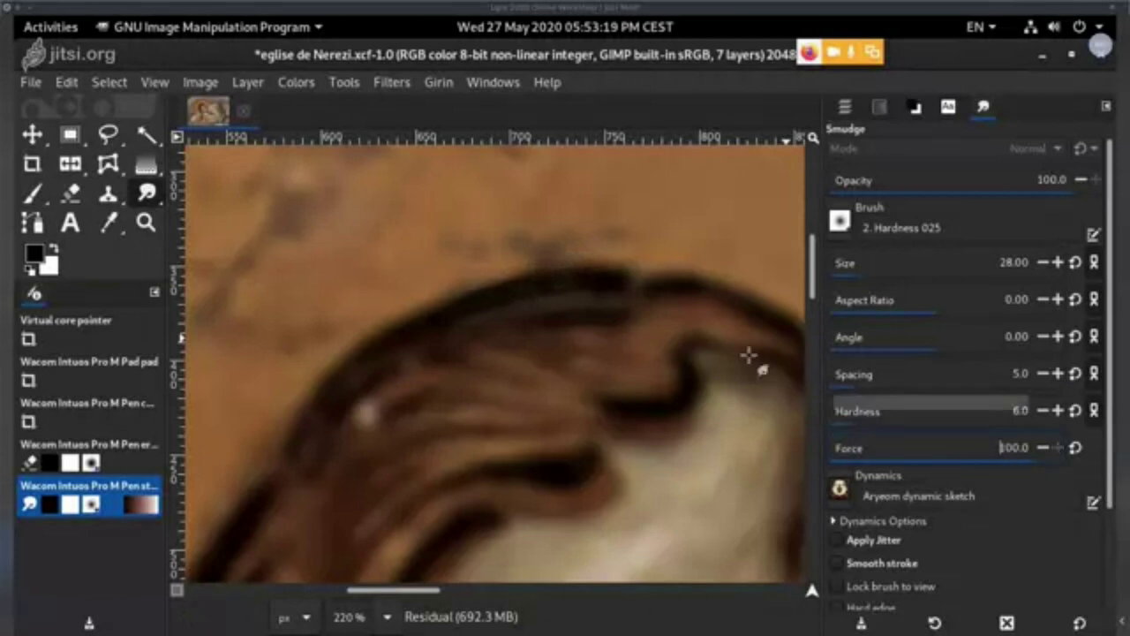
pyautogui.moveTo(497, 316)
pyautogui.mouseDown()
pyautogui.moveTo(517, 336)
pyautogui.moveTo(707, 305)
pyautogui.mouseUp()
pyautogui.moveTo(934, 446); pyautogui.dragTo(837, 448)
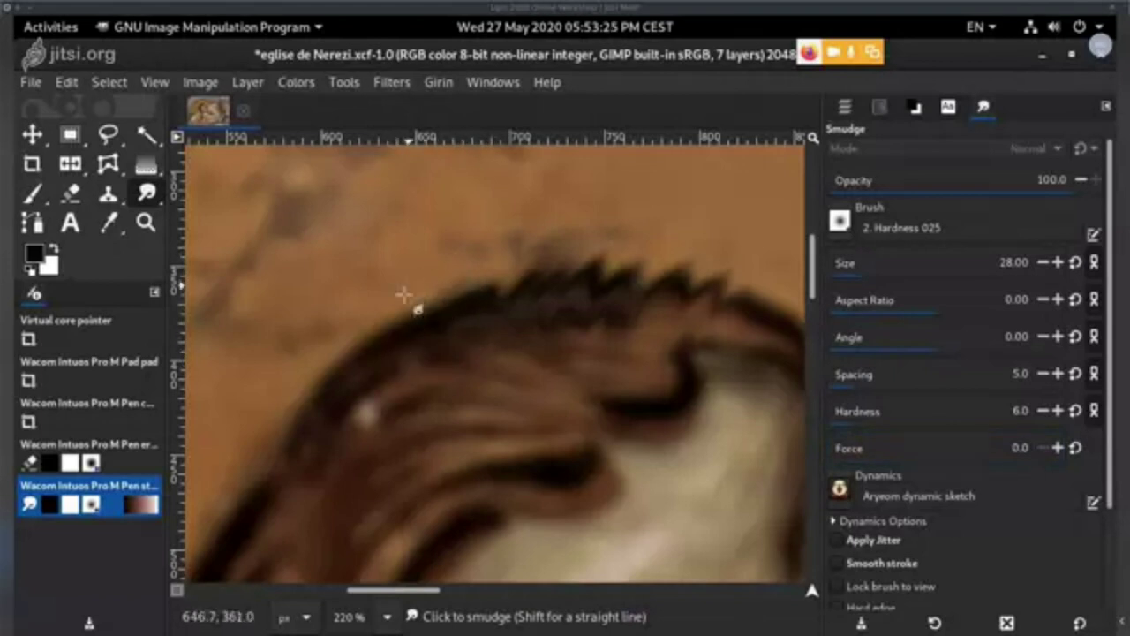
pyautogui.hotkey('ctrl', 'z')
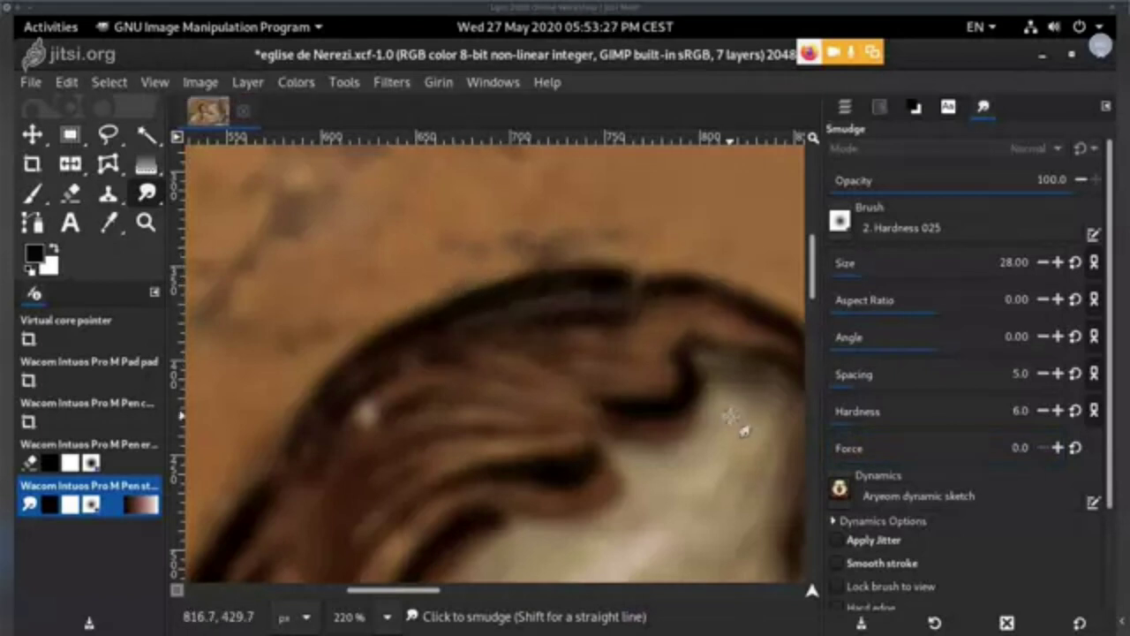
# - Set Smudge to Force 47, Hardness 7 and Size 75 while blending the grey streak below the top hair outline on Residual
pyautogui.moveTo(846, 439); pyautogui.dragTo(926, 438)
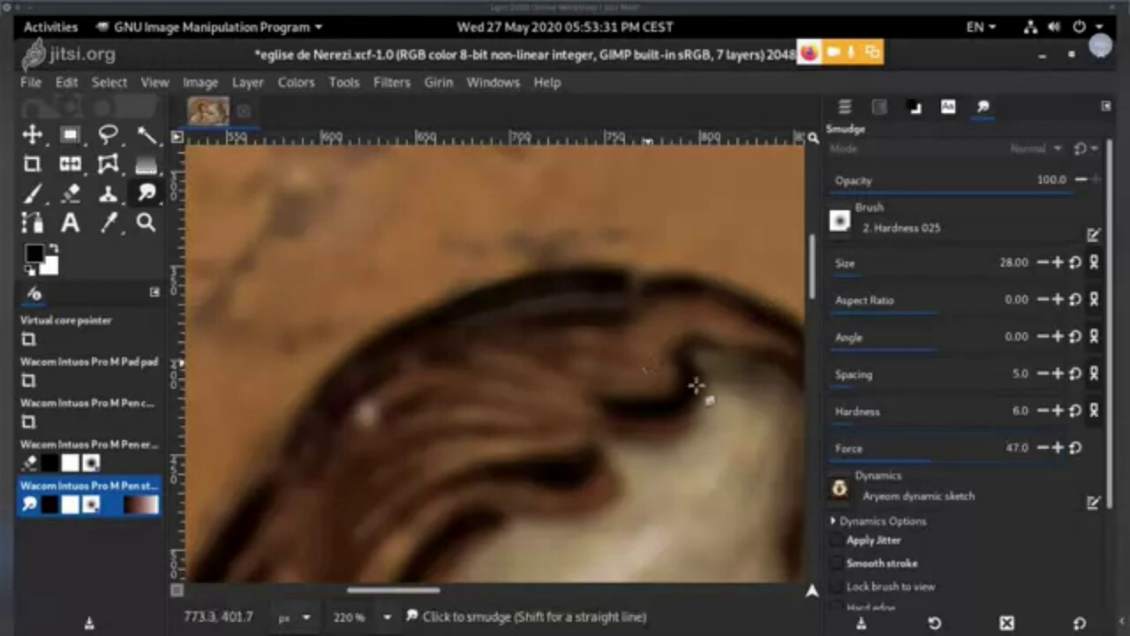
pyautogui.moveTo(522, 298)
pyautogui.mouseDown()
pyautogui.moveTo(493, 307)
pyautogui.moveTo(549, 295)
pyautogui.moveTo(461, 318)
pyautogui.moveTo(601, 295)
pyautogui.moveTo(477, 319)
pyautogui.moveTo(525, 300)
pyautogui.mouseUp()
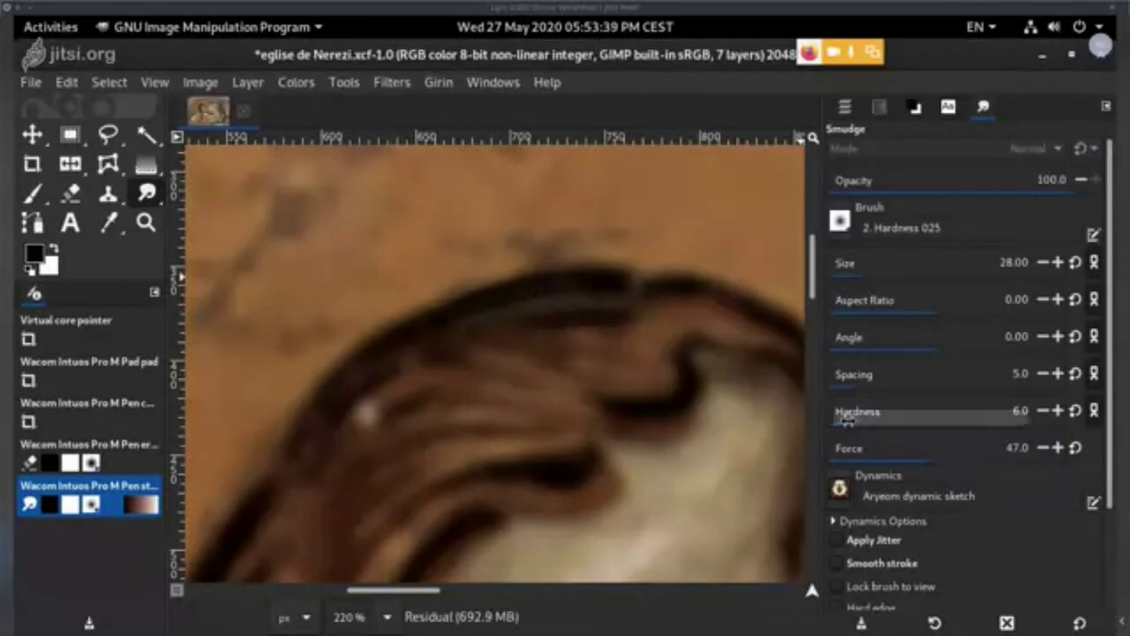
pyautogui.click(878, 404)
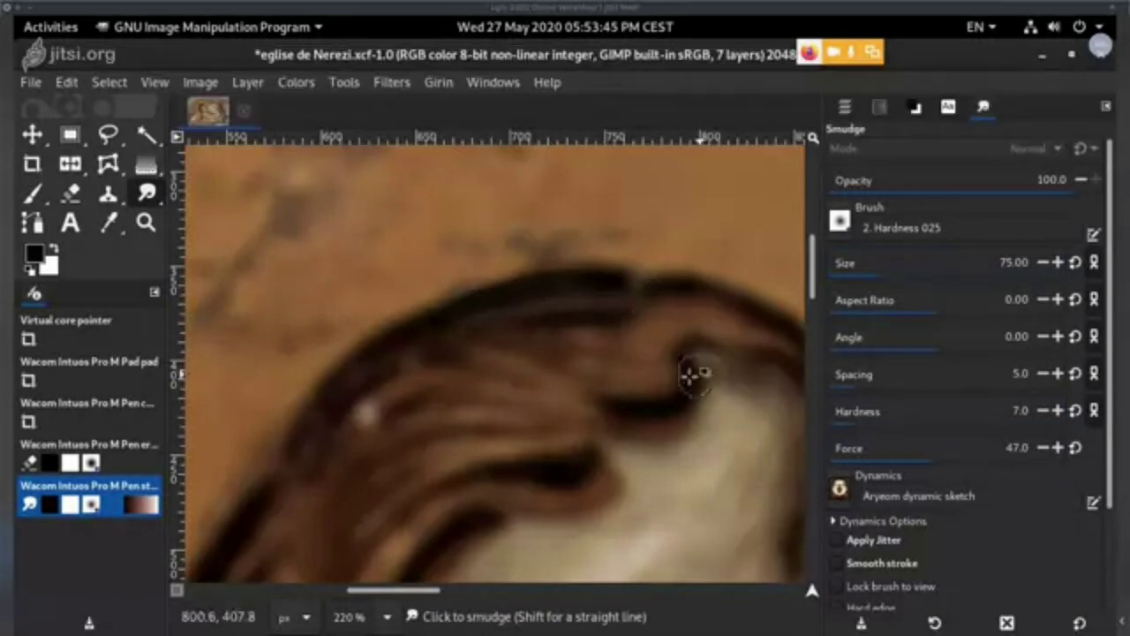
pyautogui.scroll(-3, 692, 377)
pyautogui.moveTo(601, 335); pyautogui.dragTo(586, 345)
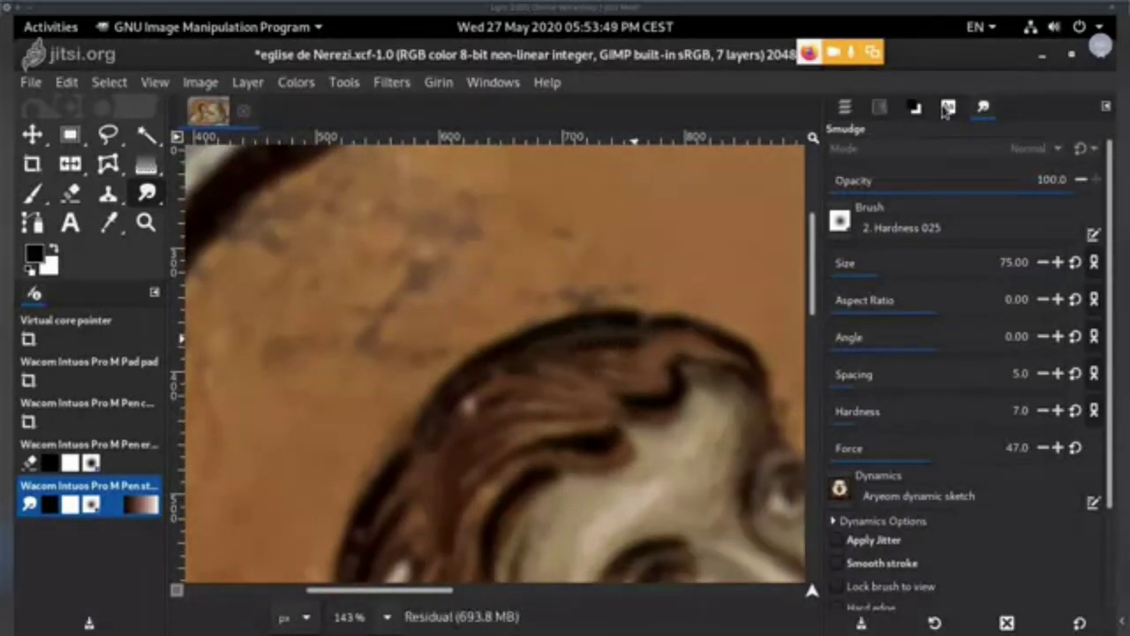
# - Compare the smudged hair outline with the unretouched copy by hiding and showing the Decomposition group
pyautogui.click(846, 107)
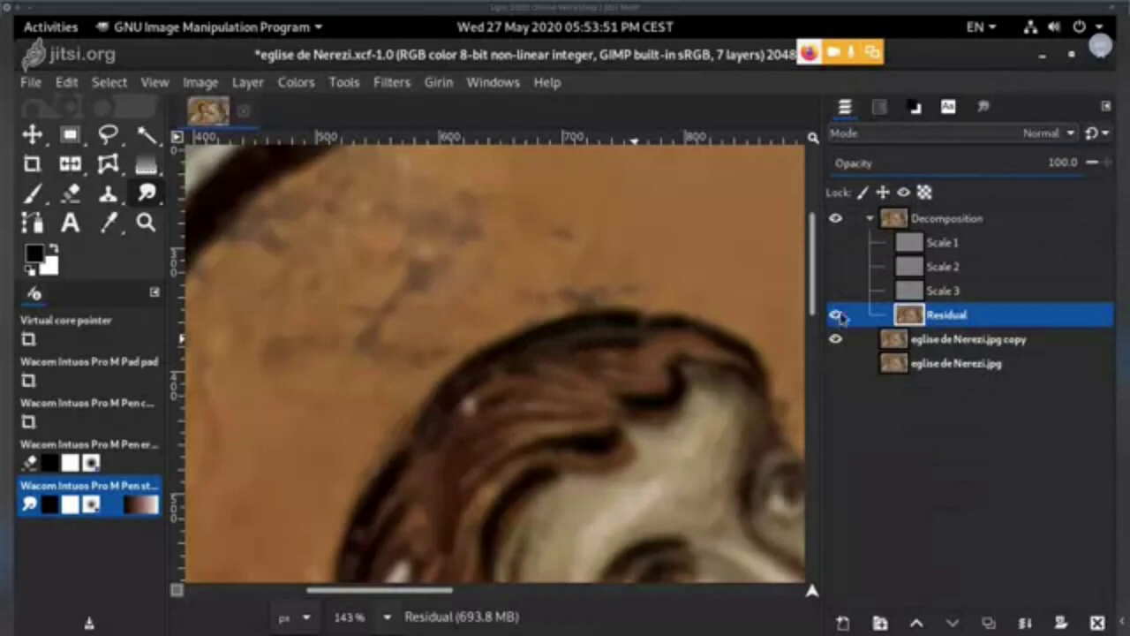
pyautogui.click(835, 219)
pyautogui.click(836, 220)
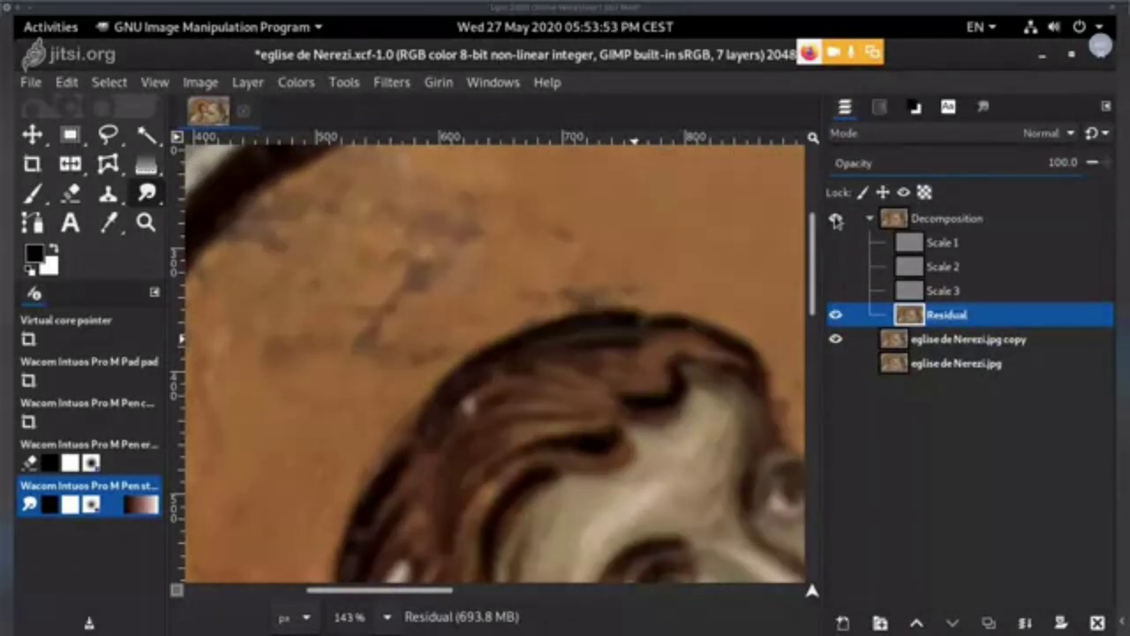
pyautogui.click(835, 219)
pyautogui.click(835, 219)
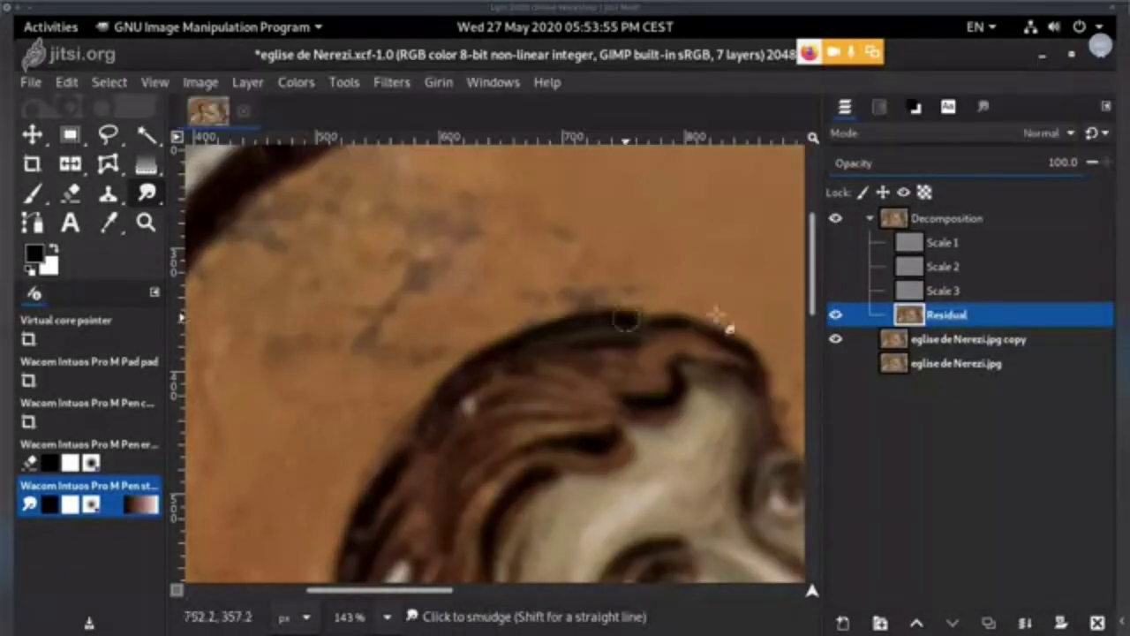
# - Show only Scale 3 within the Decomposition group and clone nearby texture over the marks along the upper-left hair outline
pyautogui.click(836, 291)
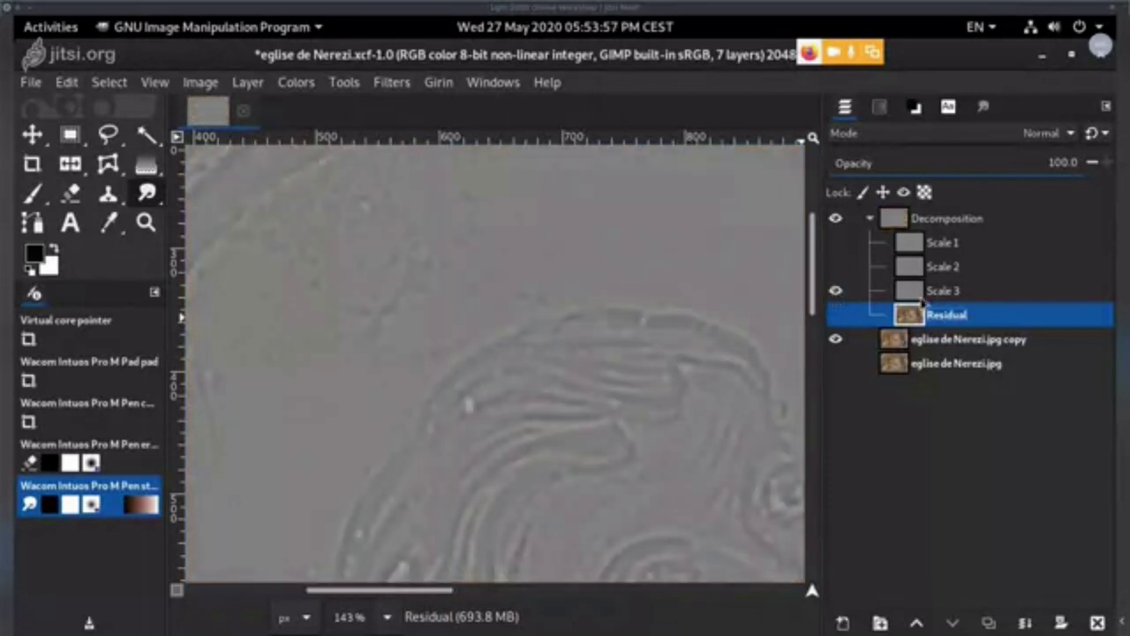
pyautogui.click(956, 293)
pyautogui.moveTo(621, 309)
pyautogui.mouseDown()
pyautogui.moveTo(674, 217)
pyautogui.moveTo(674, 192)
pyautogui.mouseUp()
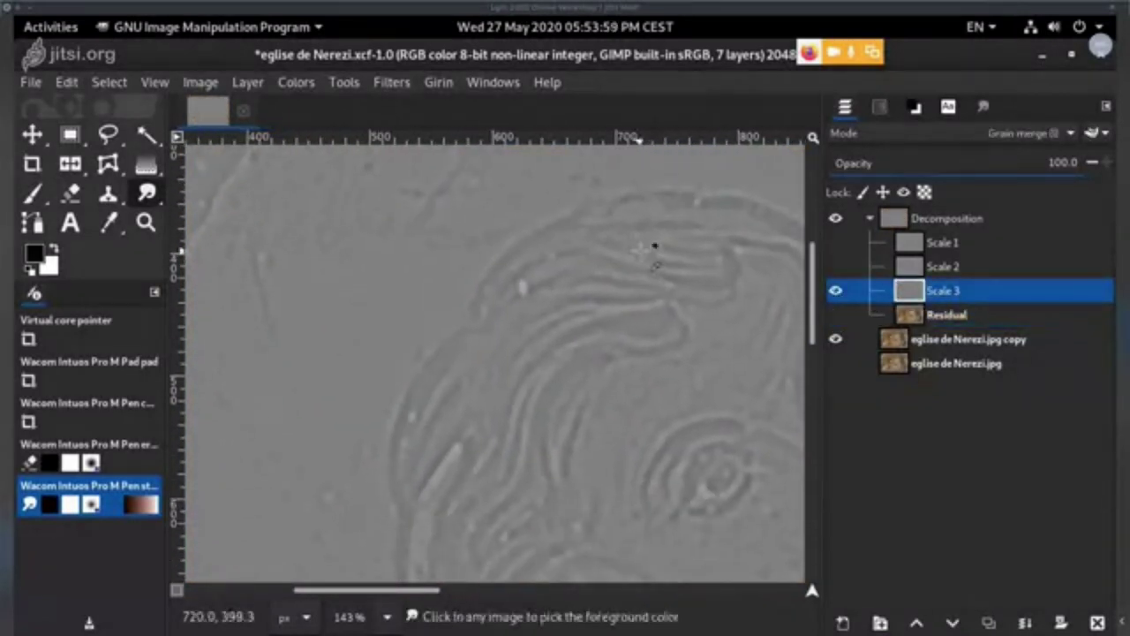
pyautogui.press('c')
pyautogui.keyDown('ctrl'); pyautogui.click(557, 240); pyautogui.keyUp('ctrl')
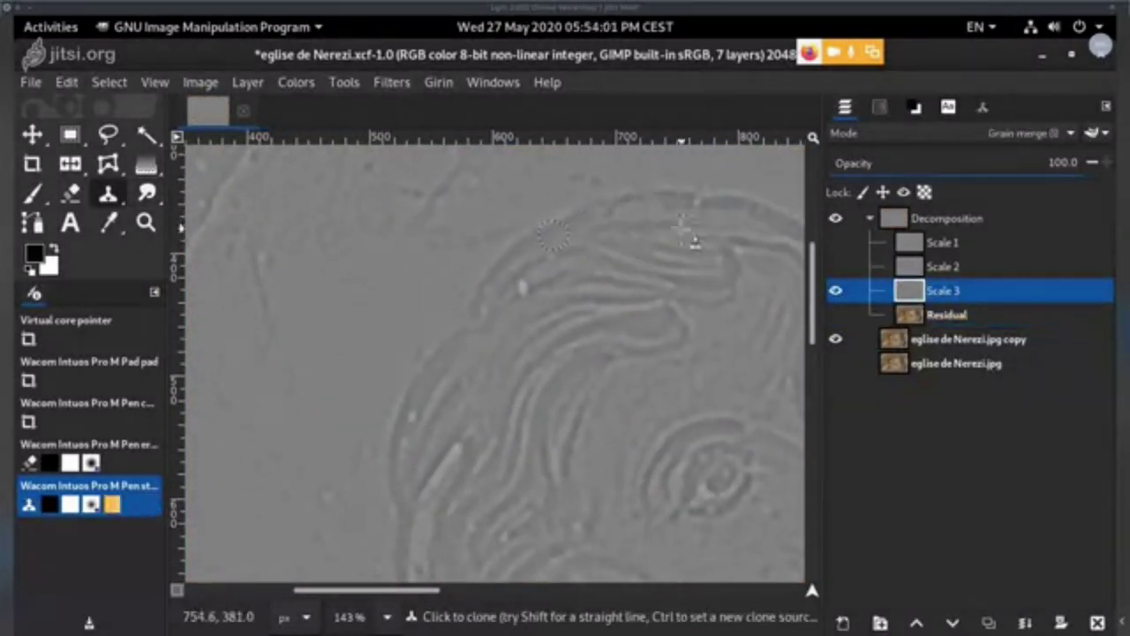
pyautogui.keyDown('ctrl'); pyautogui.click(554, 227); pyautogui.keyUp('ctrl')
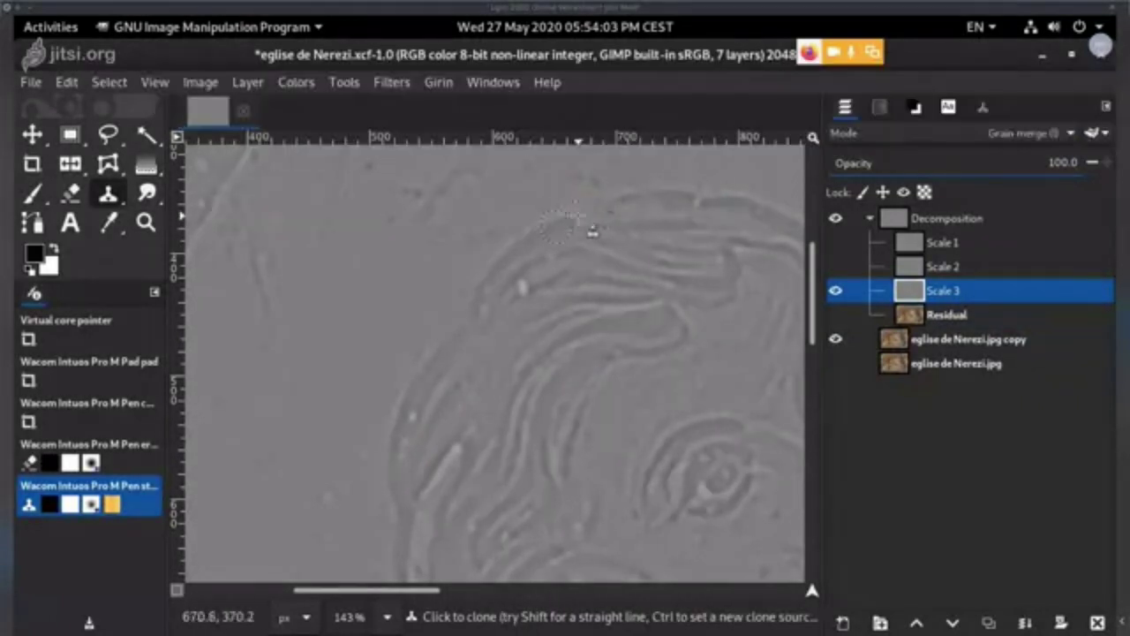
pyautogui.keyDown('ctrl'); pyautogui.click(580, 192); pyautogui.keyUp('ctrl')
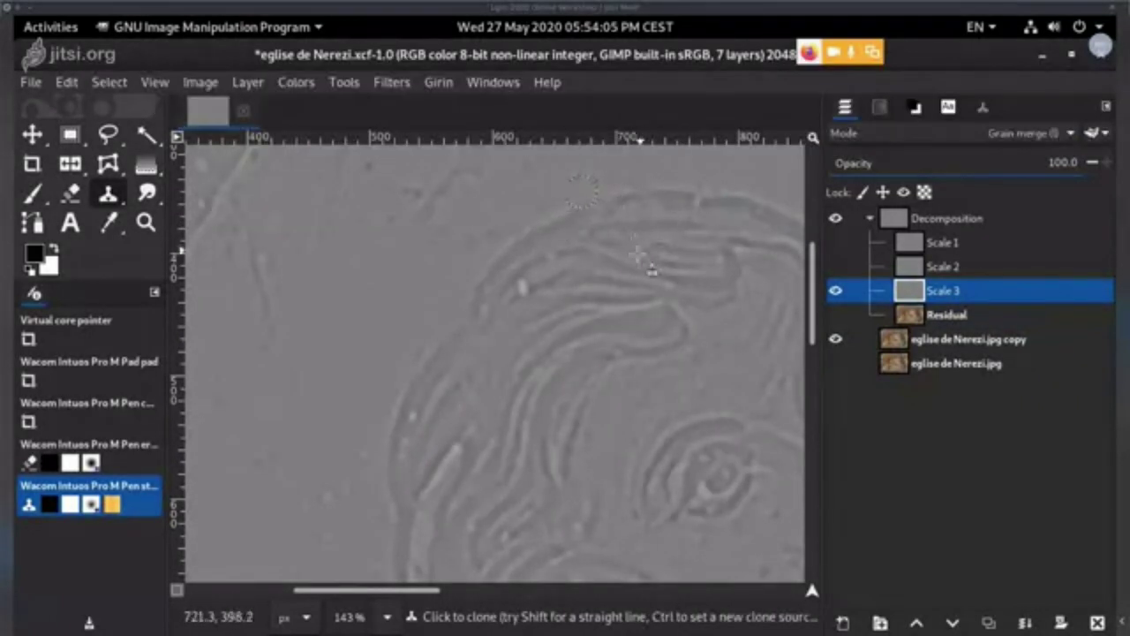
# - Clone neighbouring outline texture over the remaining crack marks along the top of the hair on Scale 3
pyautogui.moveTo(625, 222); pyautogui.dragTo(535, 340)
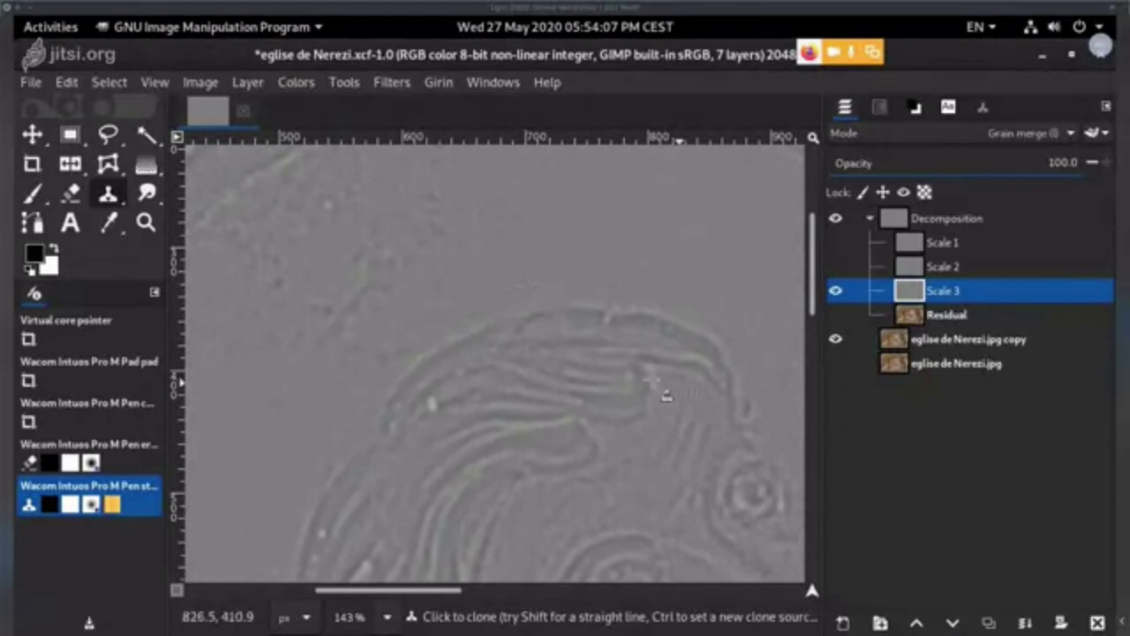
pyautogui.press('ctrl')
pyautogui.keyDown('ctrl'); pyautogui.click(465, 341); pyautogui.keyUp('ctrl')
pyautogui.moveTo(500, 336); pyautogui.dragTo(528, 341)
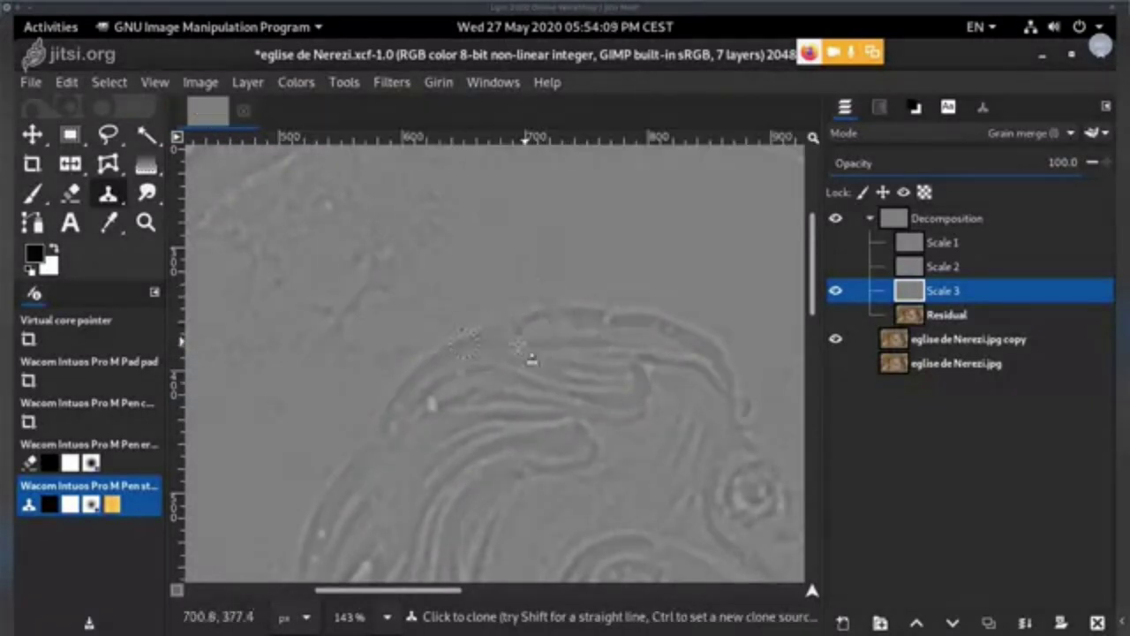
pyautogui.keyDown('ctrl'); pyautogui.click(463, 350); pyautogui.keyUp('ctrl')
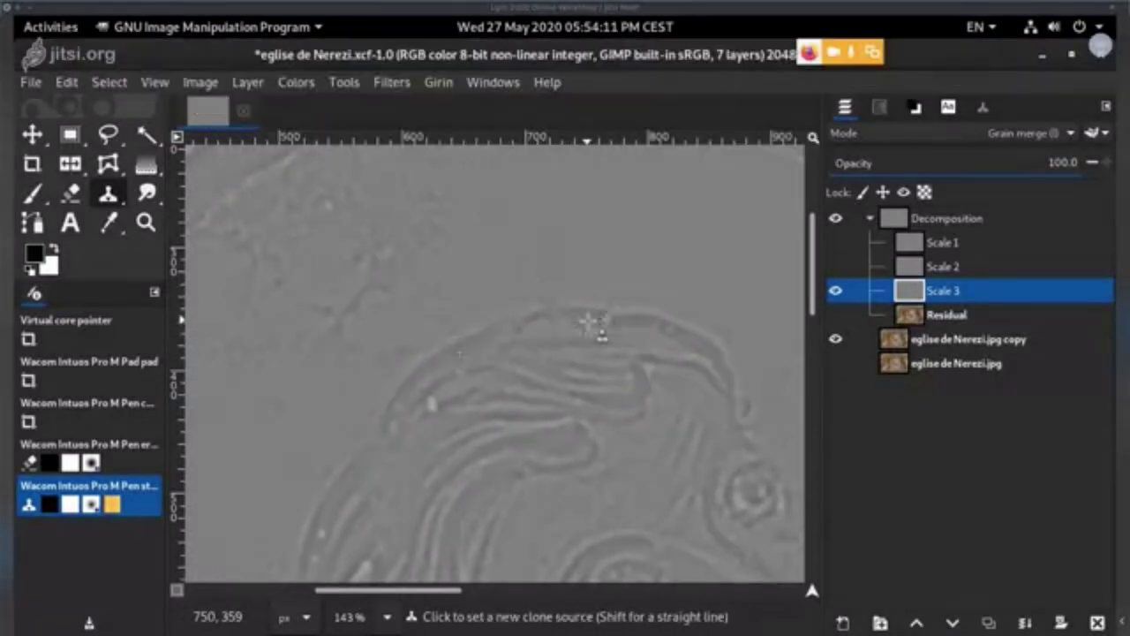
pyautogui.keyDown('ctrl'); pyautogui.click(588, 321); pyautogui.keyUp('ctrl')
pyautogui.moveTo(568, 323); pyautogui.dragTo(590, 319)
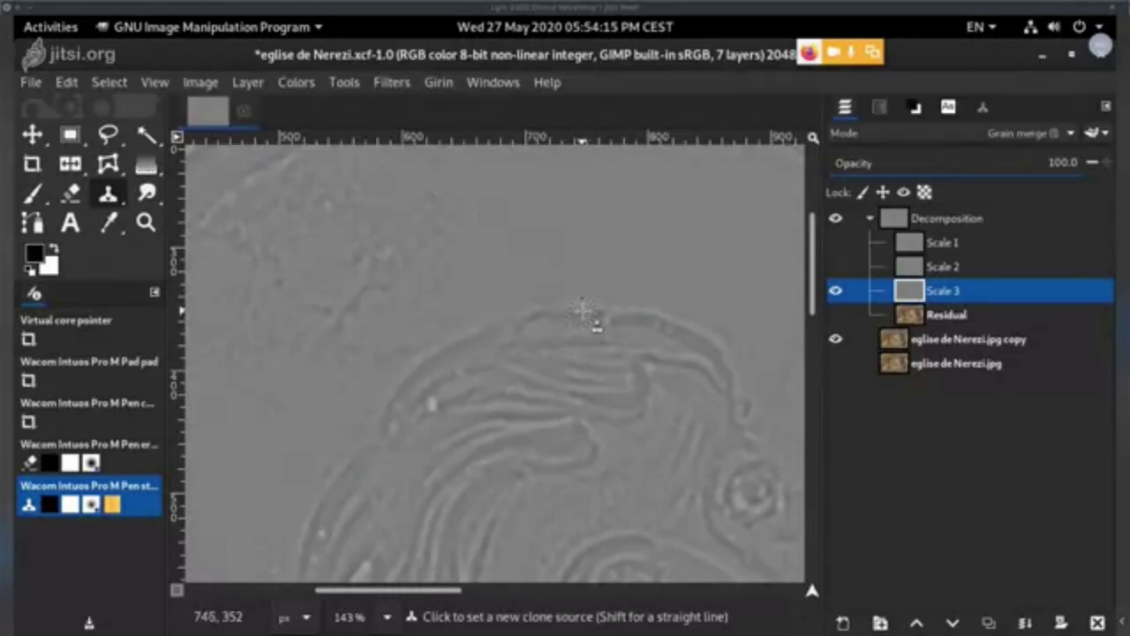
pyautogui.click(983, 107)
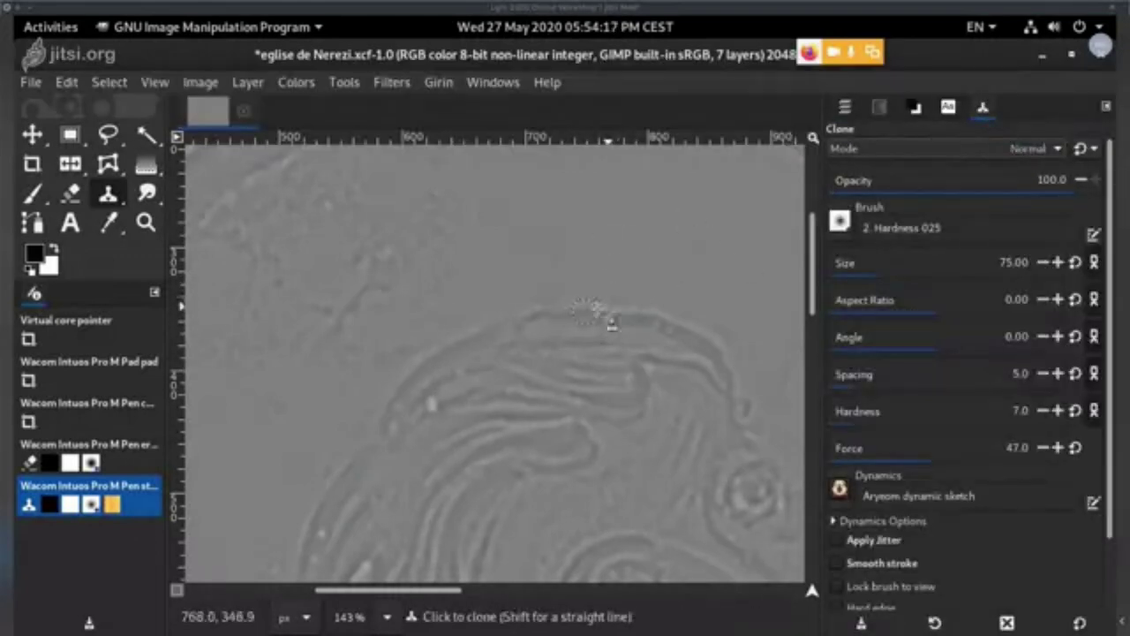
pyautogui.keyDown('ctrl'); pyautogui.click(583, 310); pyautogui.keyUp('ctrl')
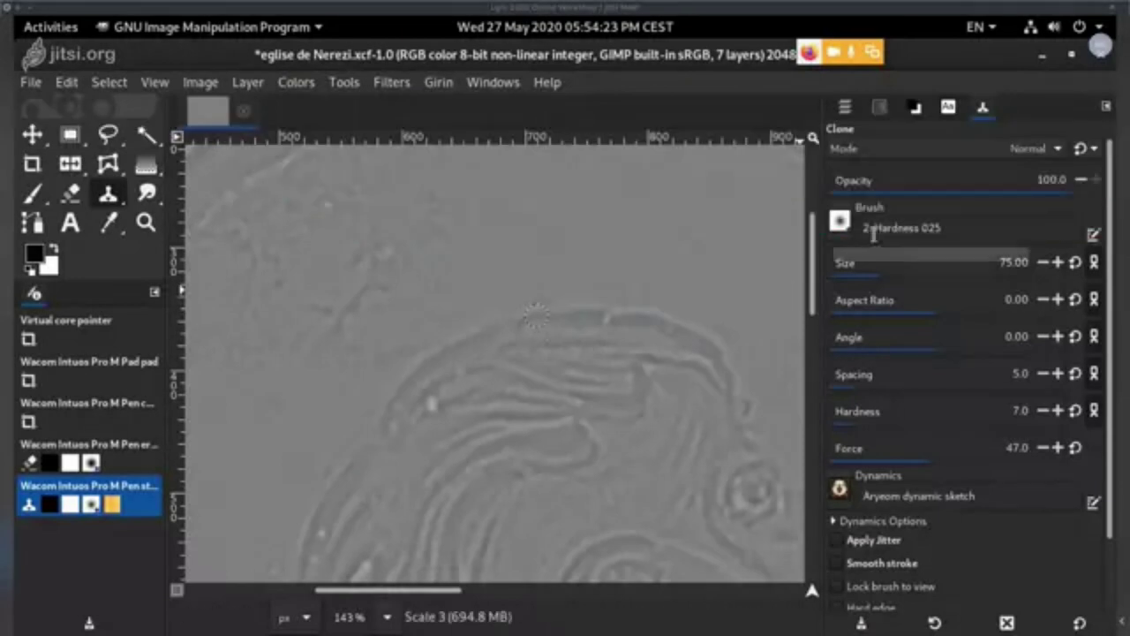
# - Show Residual and all three Scale layers, and compare the Decomposition group with the unretouched copy
pyautogui.click(844, 106)
pyautogui.click(836, 316)
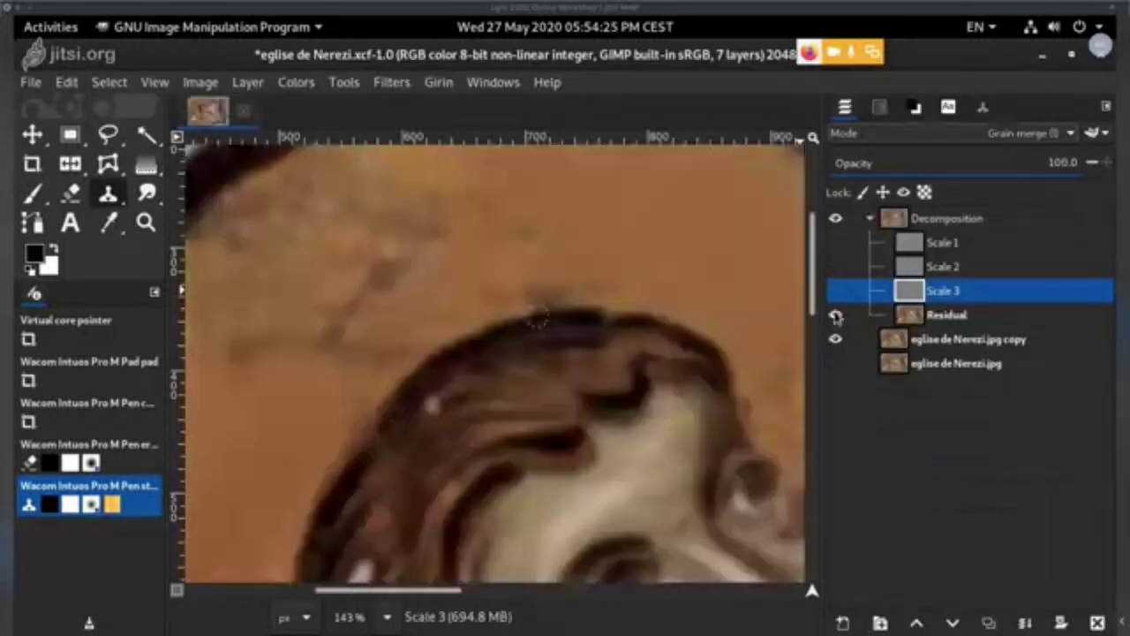
pyautogui.moveTo(835, 290); pyautogui.dragTo(835, 242)
pyautogui.click(836, 219)
pyautogui.click(837, 218)
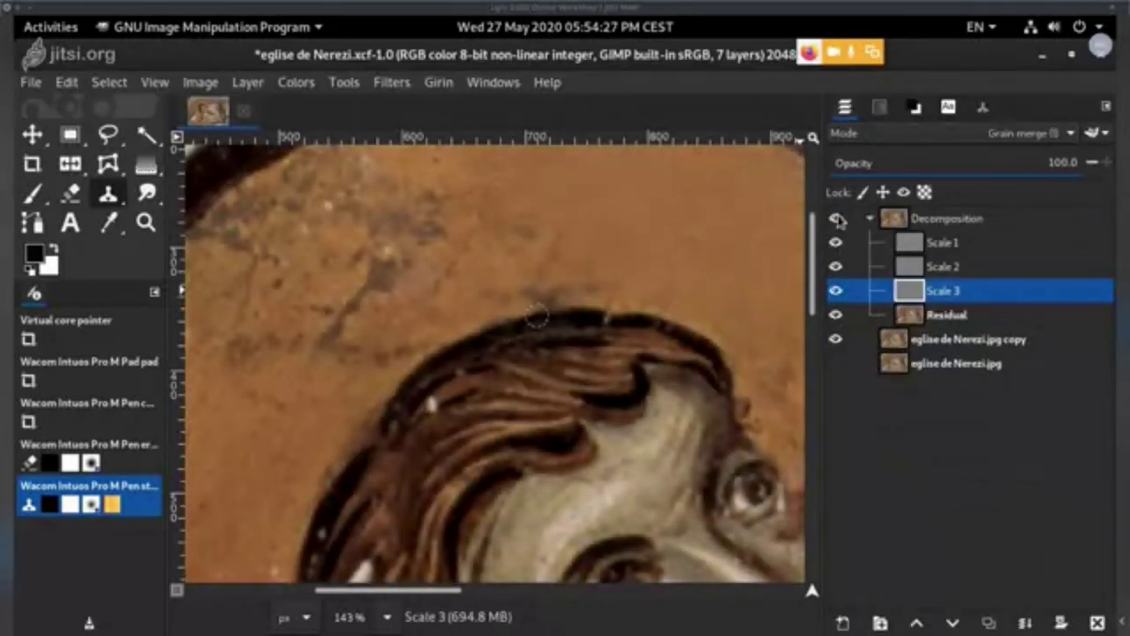
pyautogui.click(836, 218)
pyautogui.click(838, 218)
# - Show only Residual in the Decomposition group, paint sampled background orange over the stain above the hair, and set up the Smudge tool for the outline
pyautogui.moveTo(836, 291); pyautogui.dragTo(836, 242)
pyautogui.click(861, 316)
pyautogui.press('p')
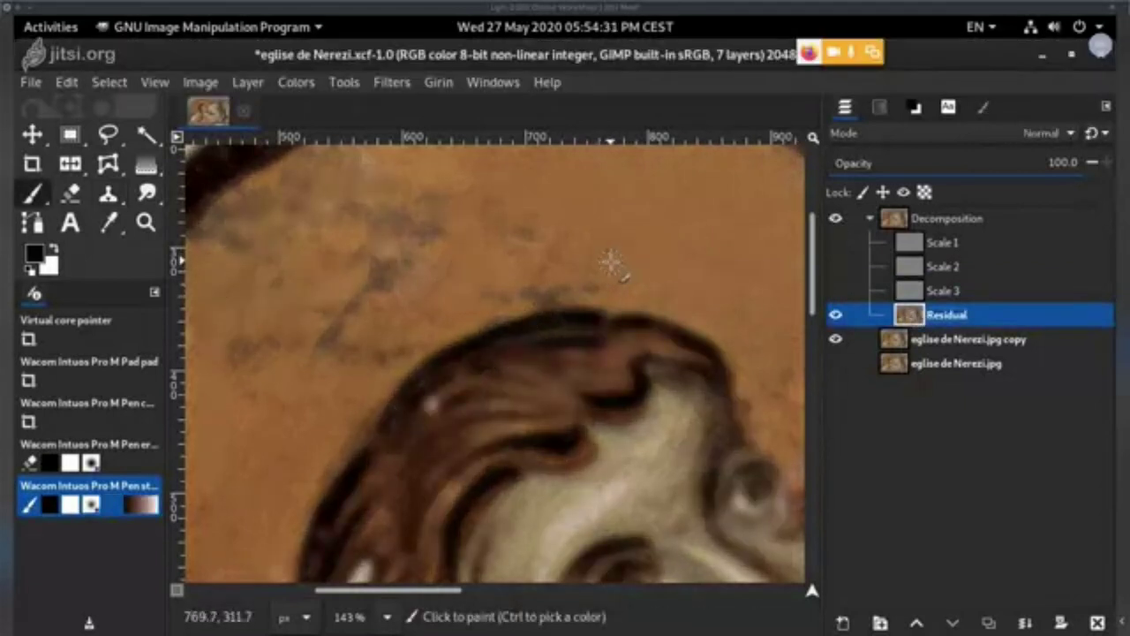
pyautogui.keyDown('ctrl'); pyautogui.click(515, 300); pyautogui.keyUp('ctrl')
pyautogui.moveTo(521, 283); pyautogui.dragTo(544, 278)
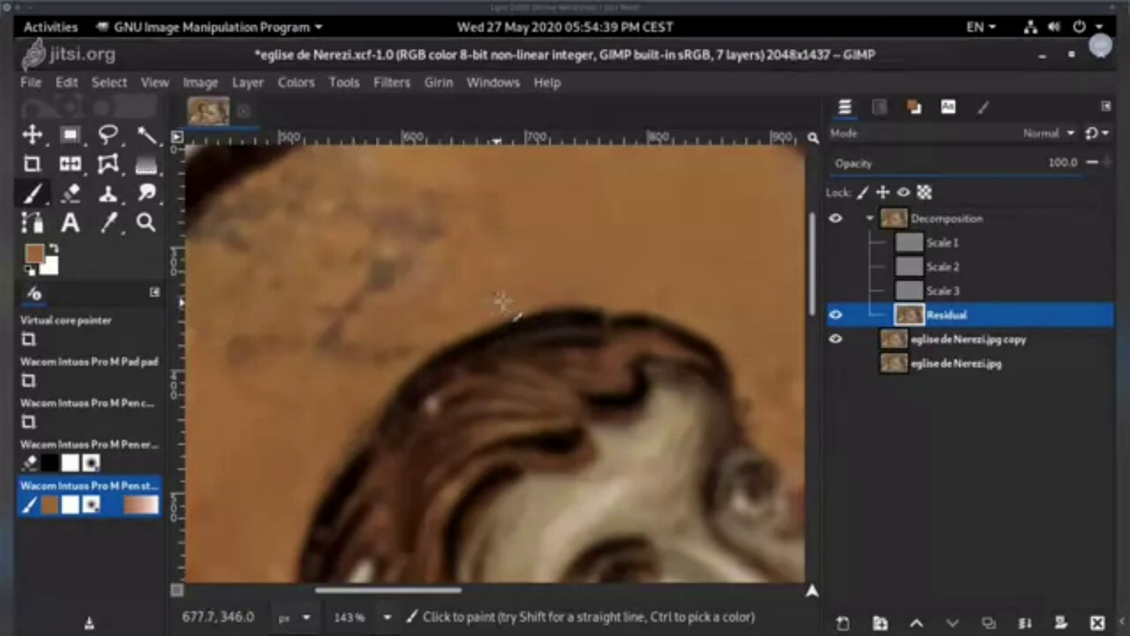
pyautogui.press('s')
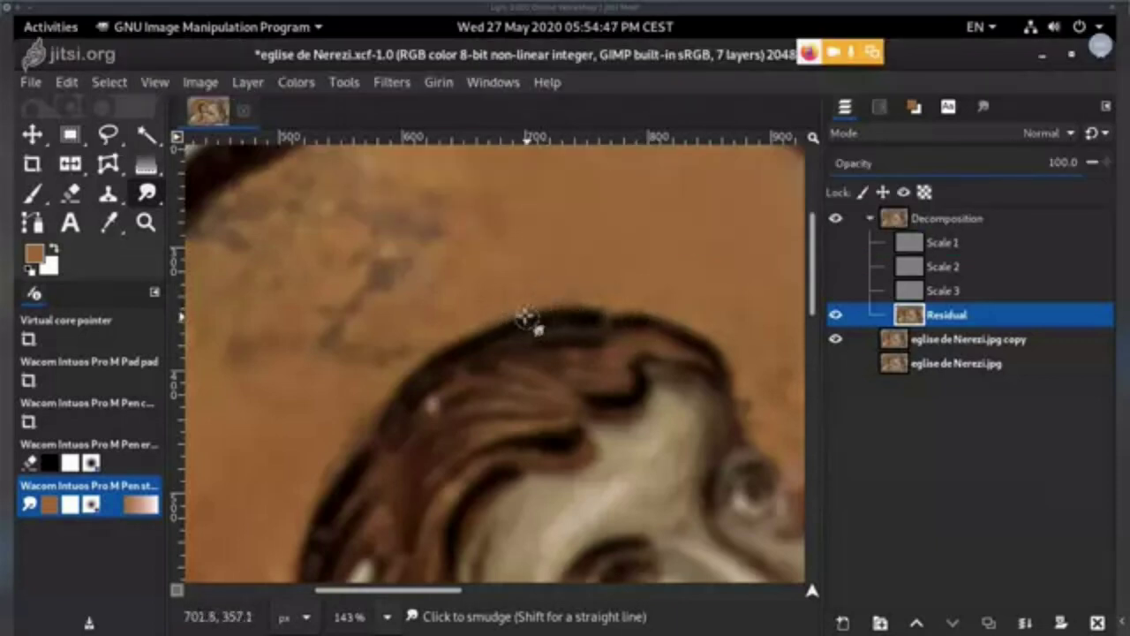
# - Show only Scale 3 in the Decomposition group and clone neighbouring outline texture over the marks along the top of the hair
pyautogui.click(836, 313)
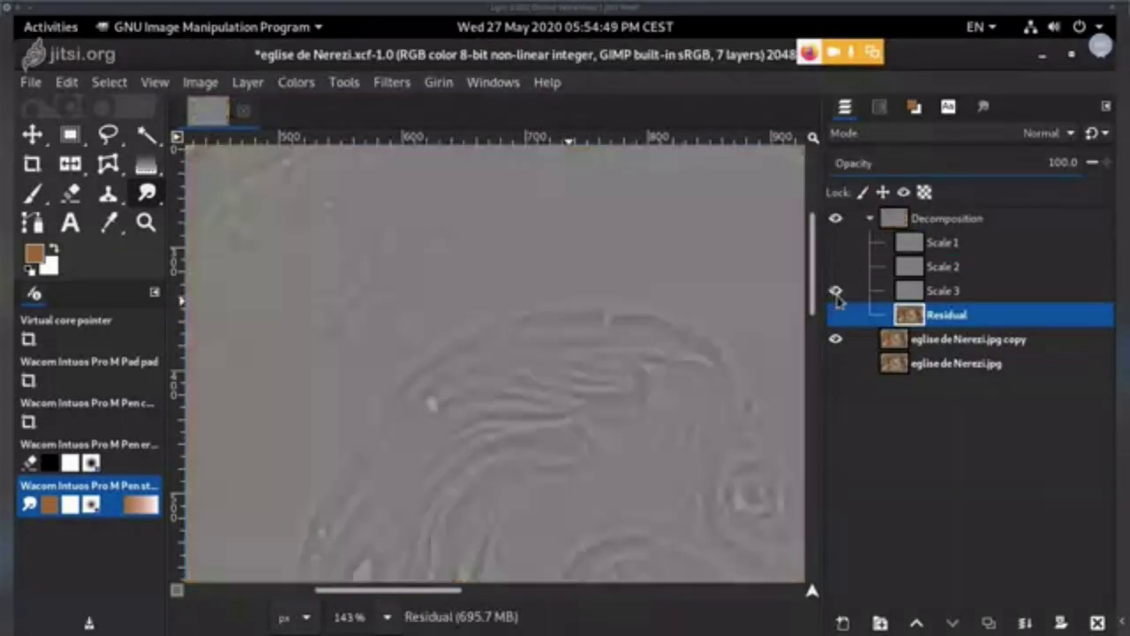
pyautogui.click(936, 291)
pyautogui.scroll(-2, 578, 379)
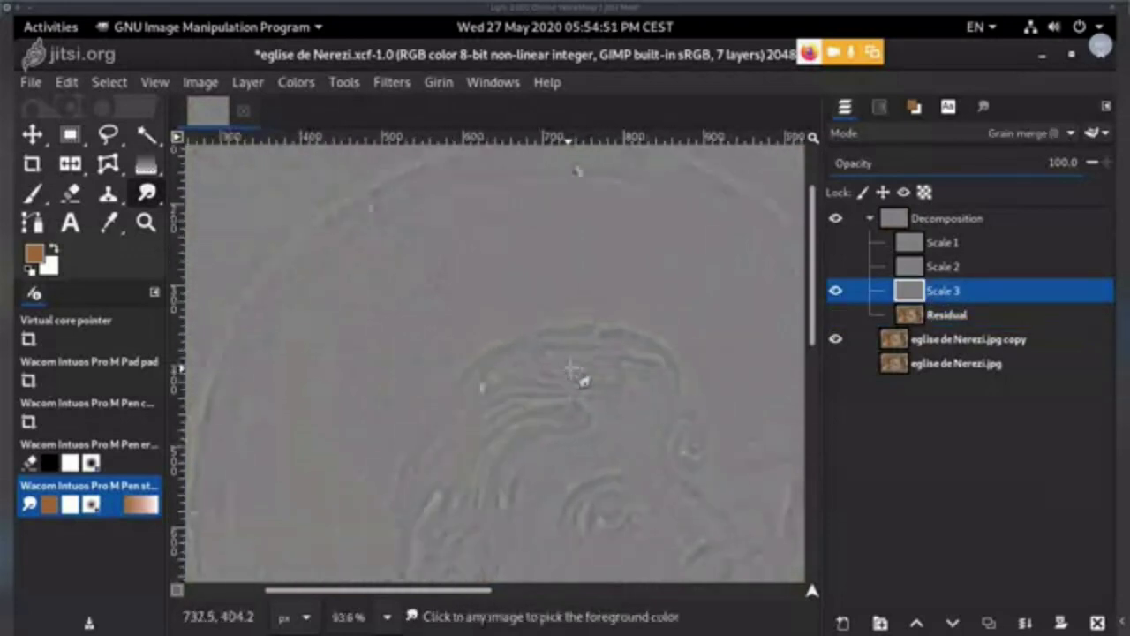
pyautogui.scroll(1, 590, 358)
pyautogui.press('c')
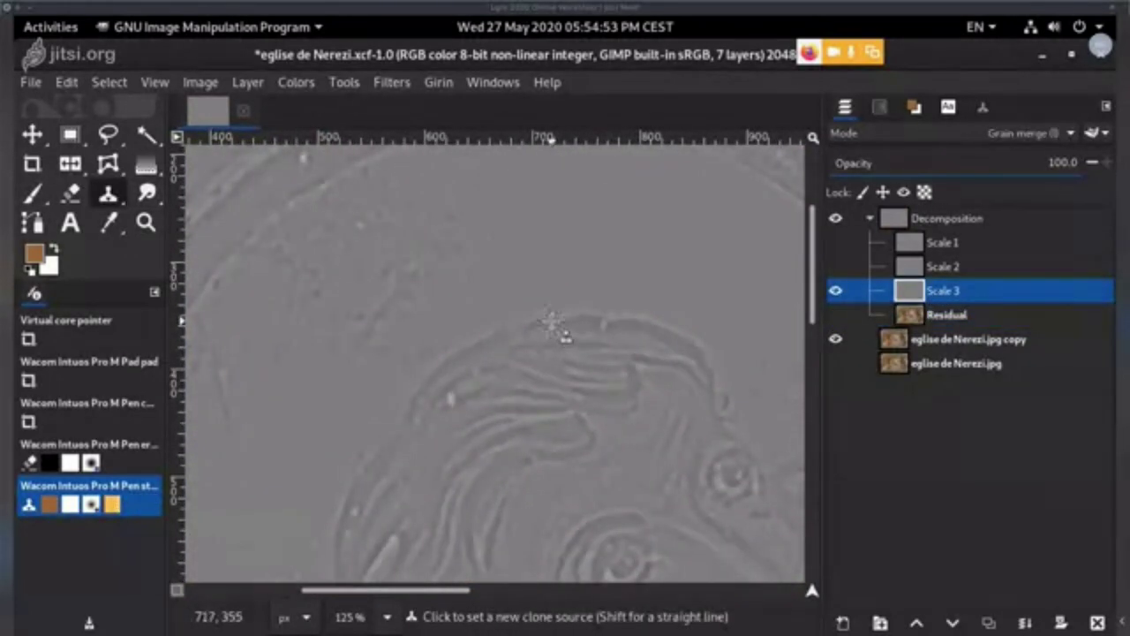
pyautogui.keyDown('ctrl'); pyautogui.click(521, 336); pyautogui.keyUp('ctrl')
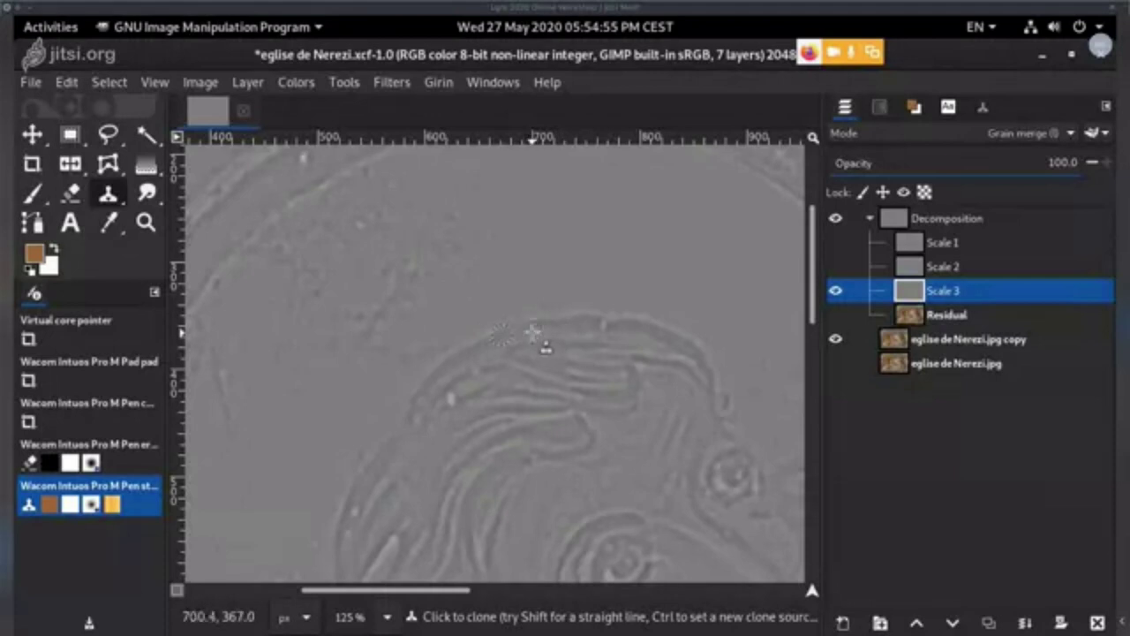
pyautogui.moveTo(532, 332)
pyautogui.mouseDown()
pyautogui.moveTo(496, 333)
pyautogui.moveTo(521, 325)
pyautogui.mouseUp()
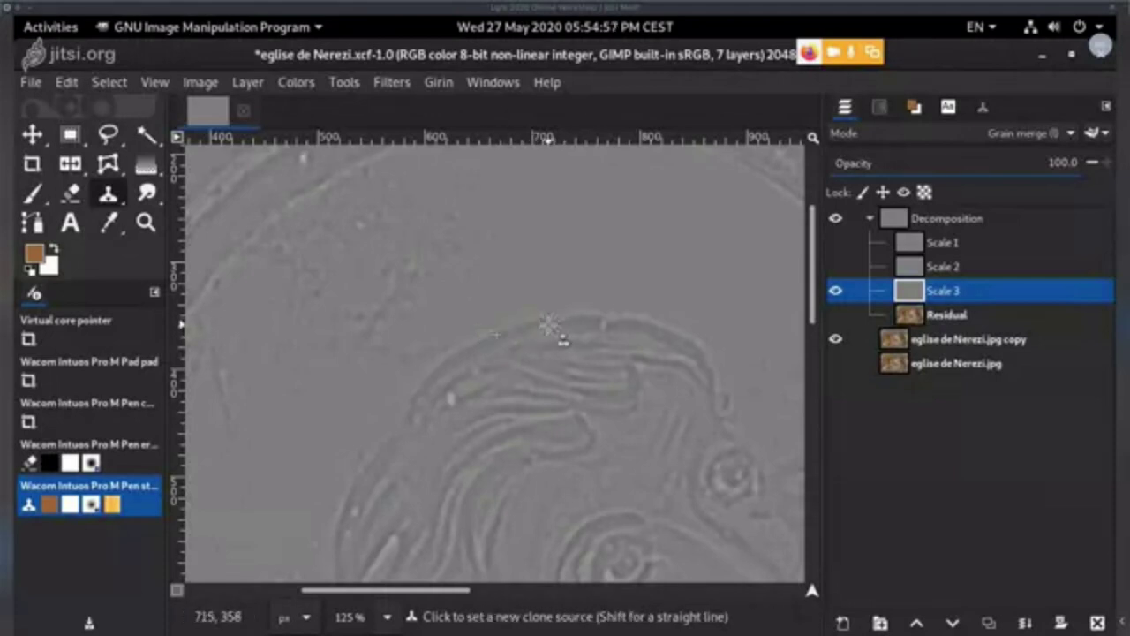
pyautogui.keyDown('ctrl'); pyautogui.click(552, 323); pyautogui.keyUp('ctrl')
pyautogui.keyDown('ctrl'); pyautogui.click(547, 325); pyautogui.keyUp('ctrl')
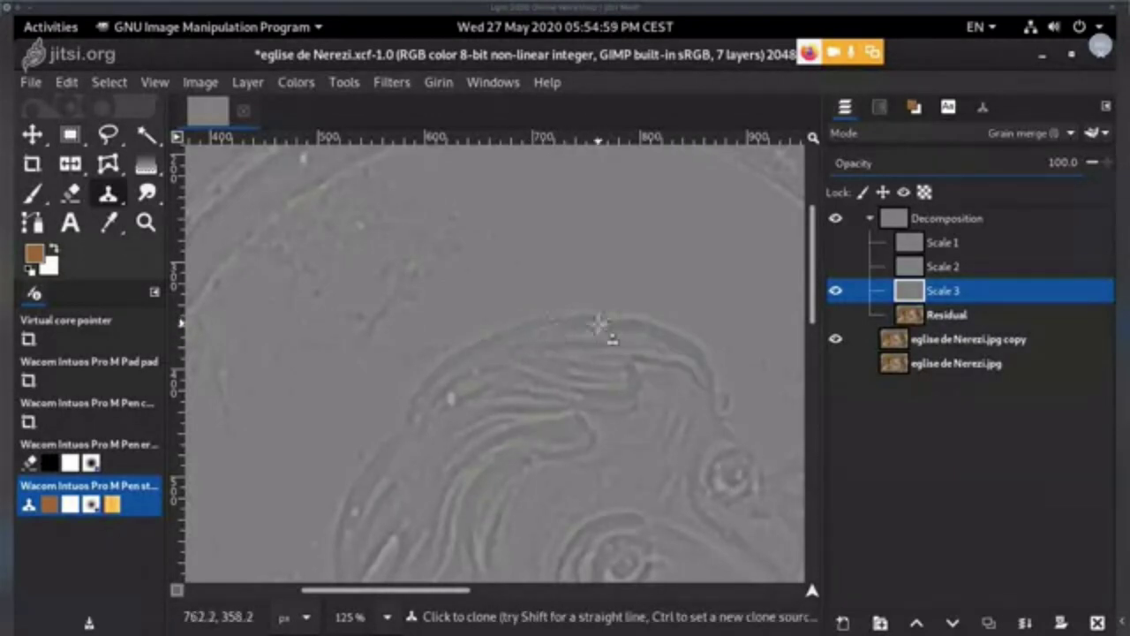
# - Compare the cleaned hair outline with the unretouched copy, first on Residual alone and then with all three Scale layers shown
pyautogui.click(836, 315)
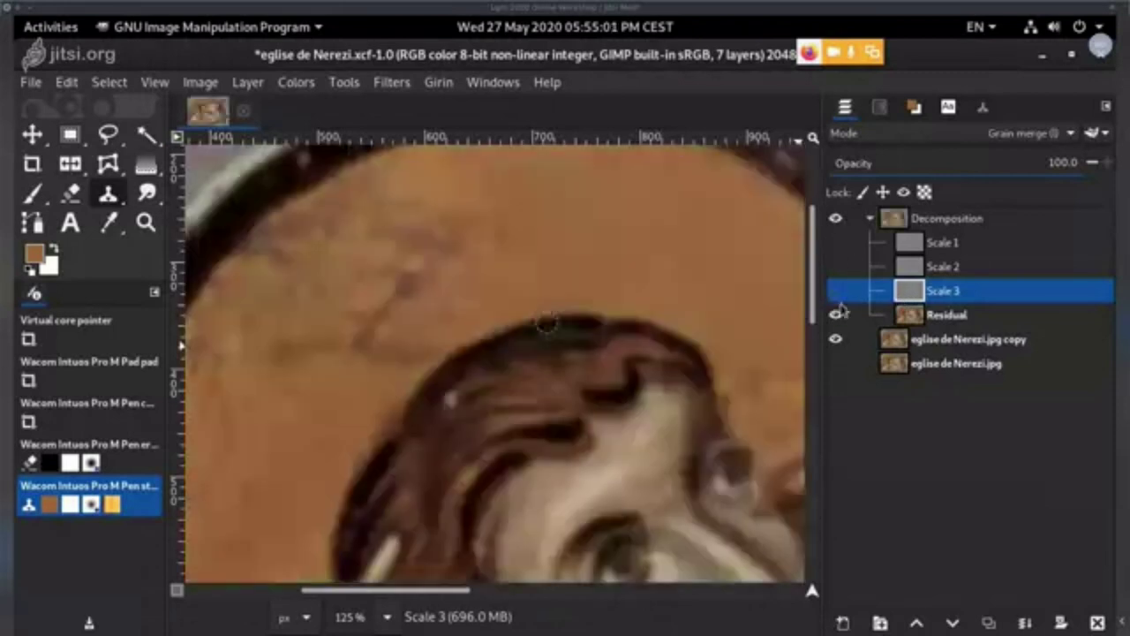
pyautogui.click(836, 220)
pyautogui.click(836, 221)
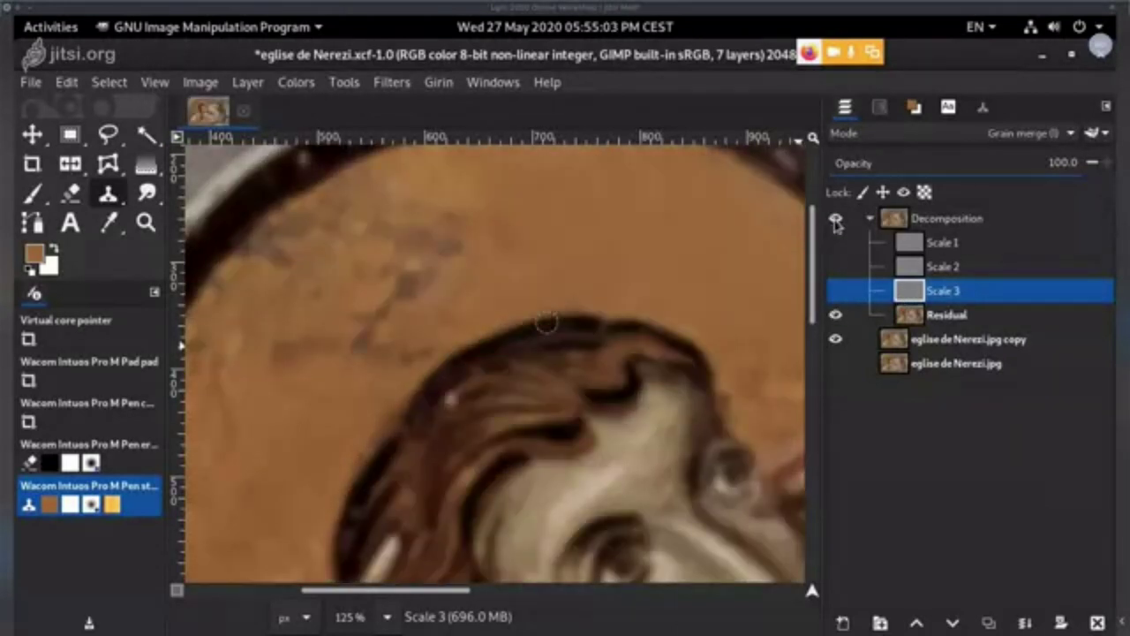
pyautogui.click(836, 290)
pyautogui.click(836, 266)
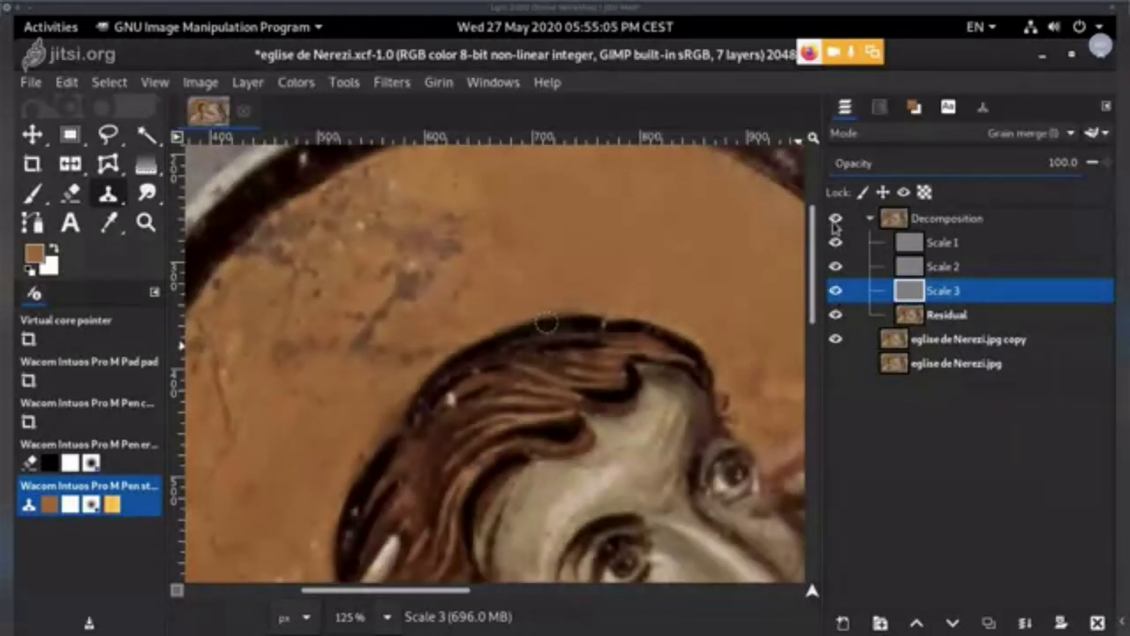
pyautogui.click(836, 242)
pyautogui.click(836, 218)
# - Examine the halo and the top of the hair, checking the full retouch against the unretouched copy
pyautogui.moveTo(619, 352); pyautogui.dragTo(655, 260)
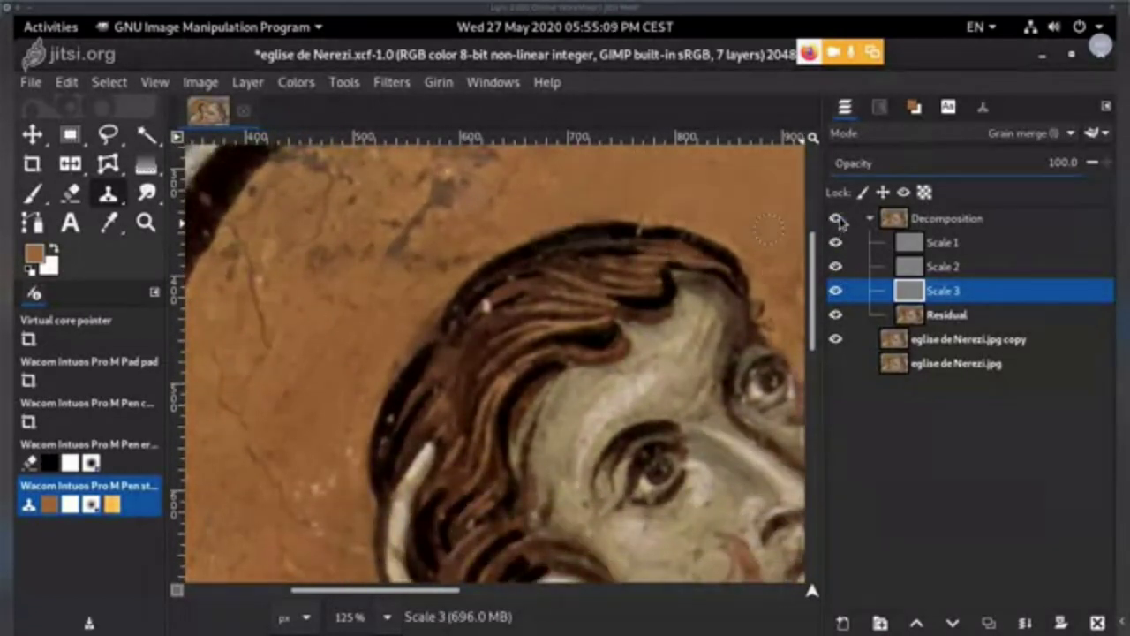
pyautogui.scroll(-4, 711, 362)
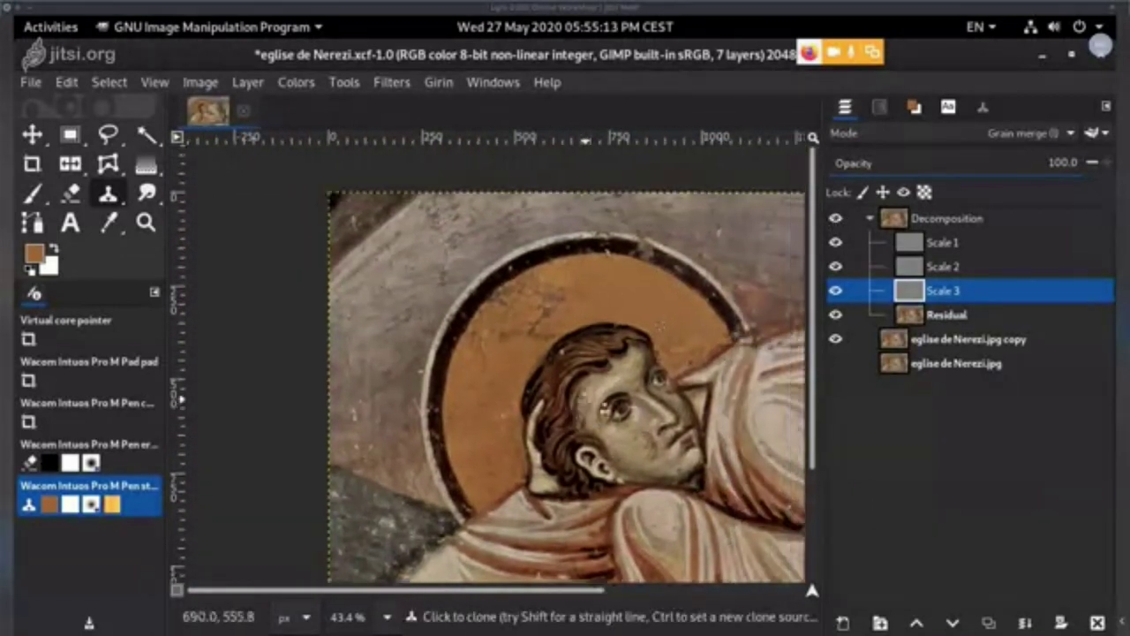
pyautogui.scroll(4, 647, 316)
pyautogui.moveTo(648, 316); pyautogui.dragTo(664, 398)
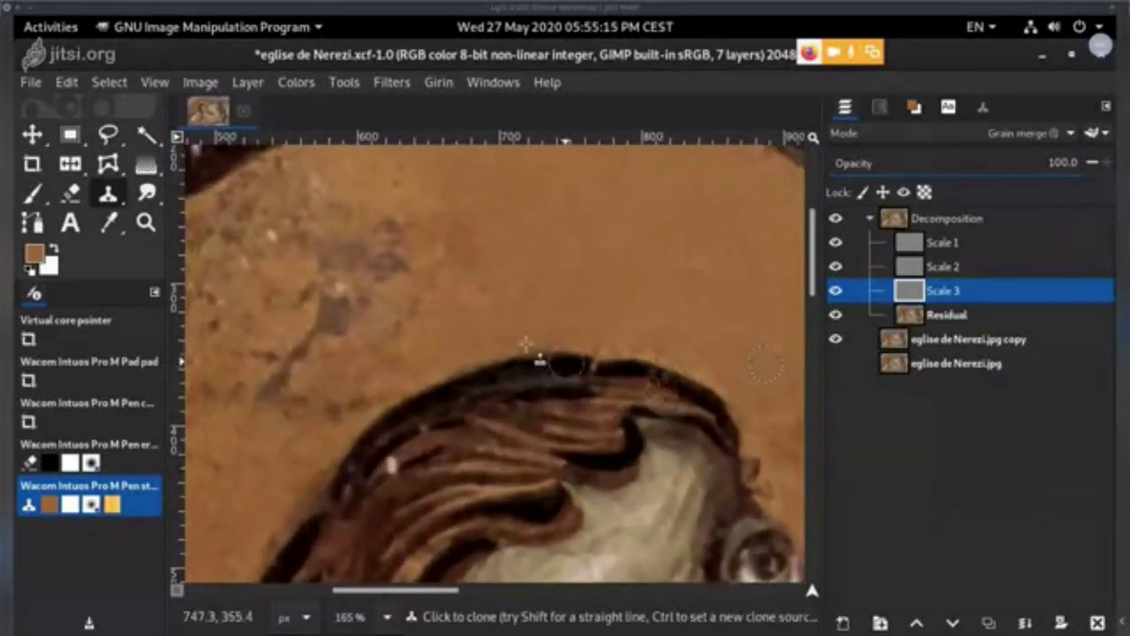
pyautogui.click(834, 221)
pyautogui.click(835, 221)
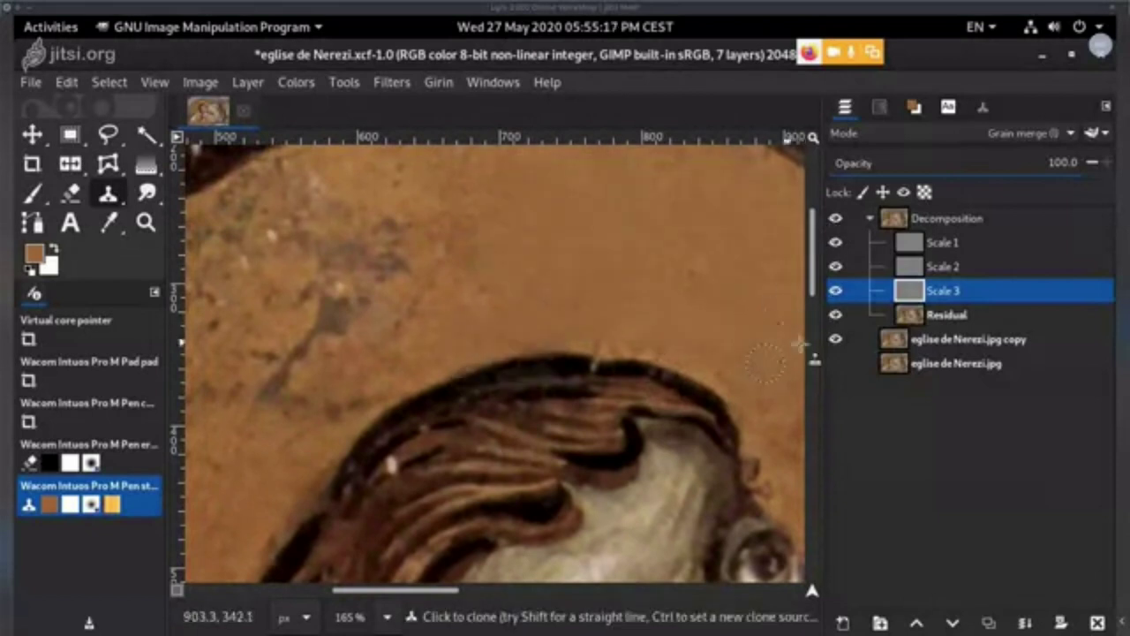
# - Isolate Scale 2, Scale 3 and Residual in turn to examine the hair outline on each, ending with Residual selected
pyautogui.keyDown('shift'); pyautogui.click(836, 291); pyautogui.keyUp('shift')
pyautogui.keyDown('shift'); pyautogui.click(835, 268); pyautogui.keyUp('shift')
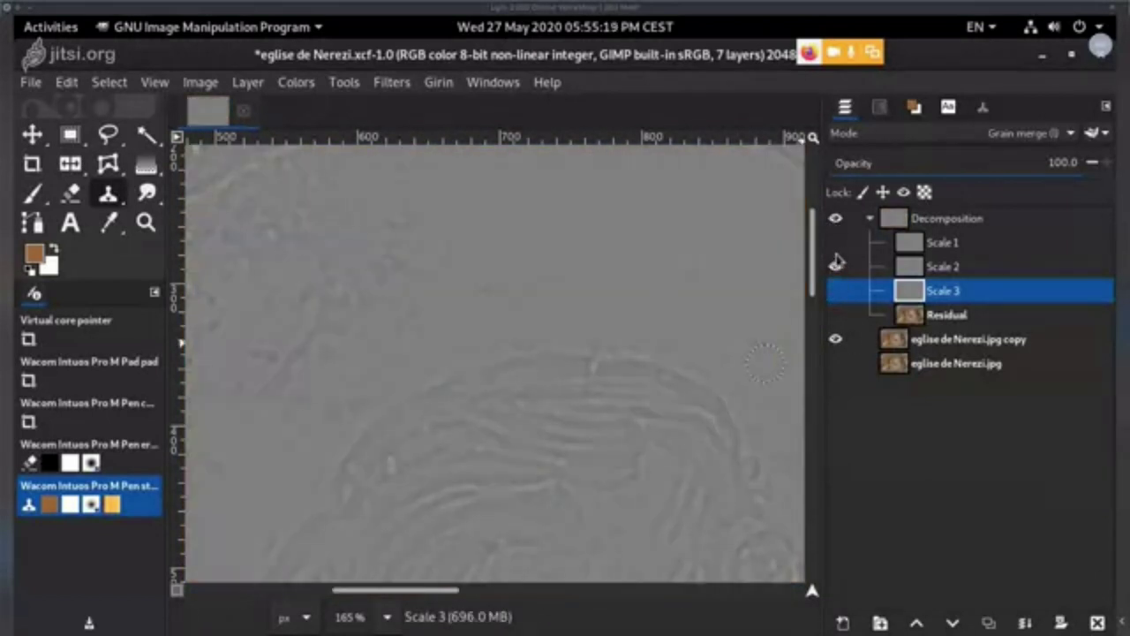
pyautogui.click(835, 265)
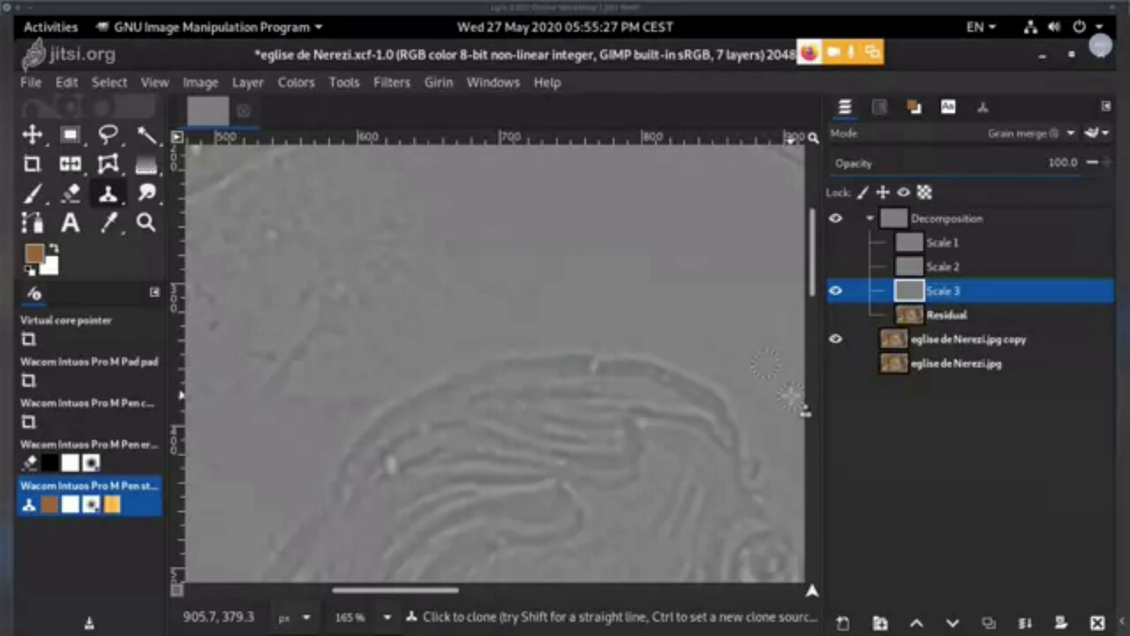
pyautogui.click(835, 314)
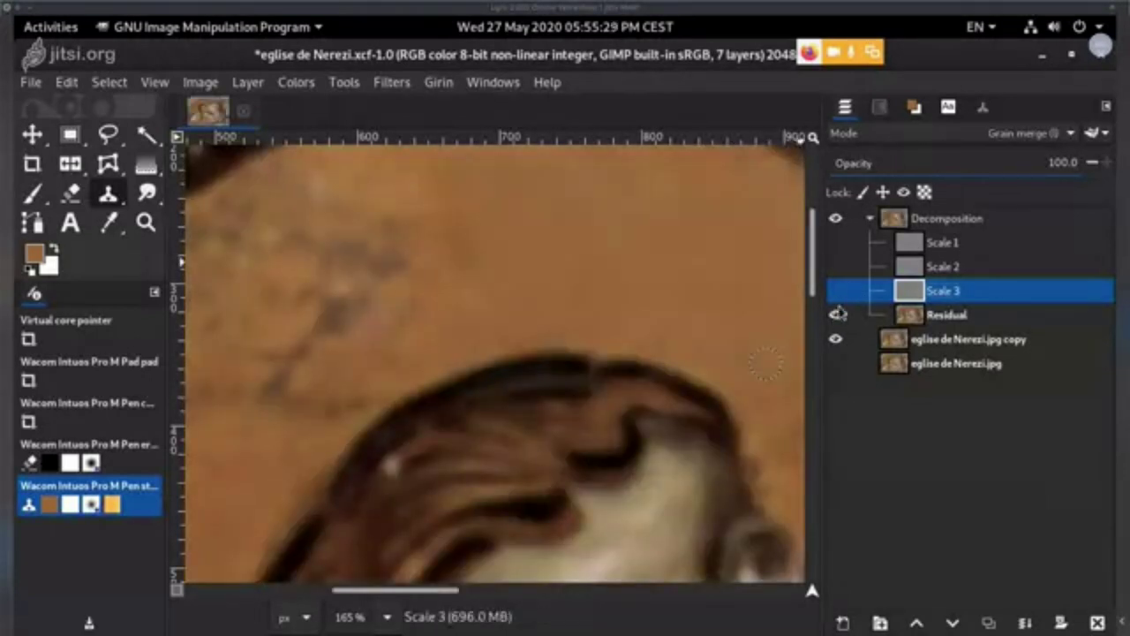
pyautogui.keyDown('shift'); pyautogui.click(836, 293); pyautogui.keyUp('shift')
pyautogui.keyDown('shift'); pyautogui.click(836, 315); pyautogui.keyUp('shift')
pyautogui.click(910, 316)
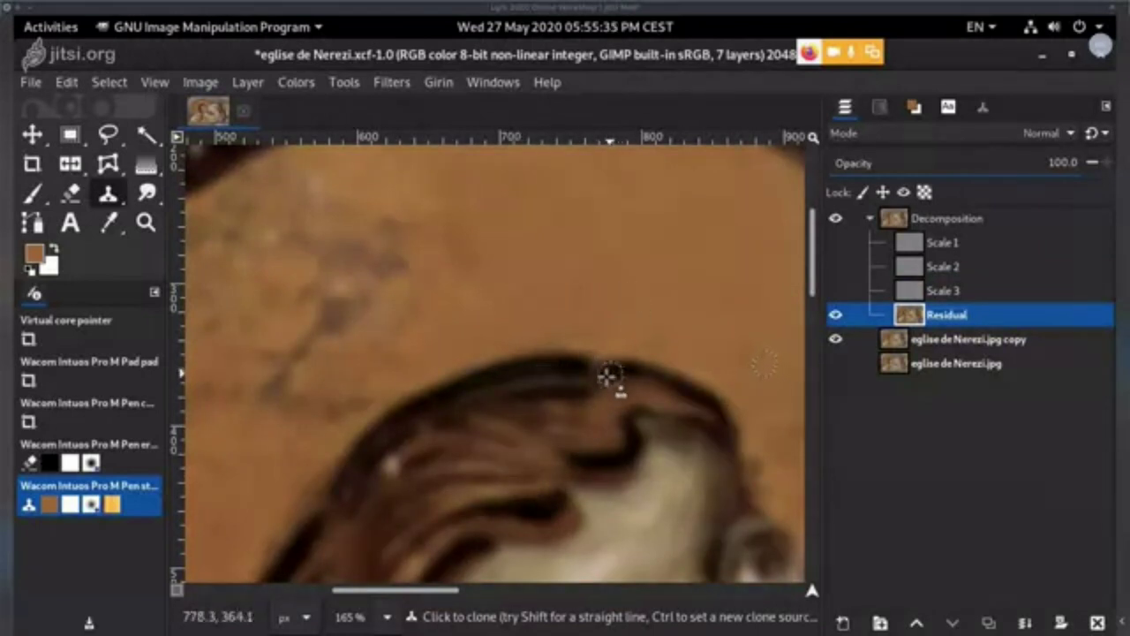
# - Show all the decomposition layers and compare the retouched halo and head with the unretouched copy across the wider fresco
pyautogui.scroll(-4, 597, 377)
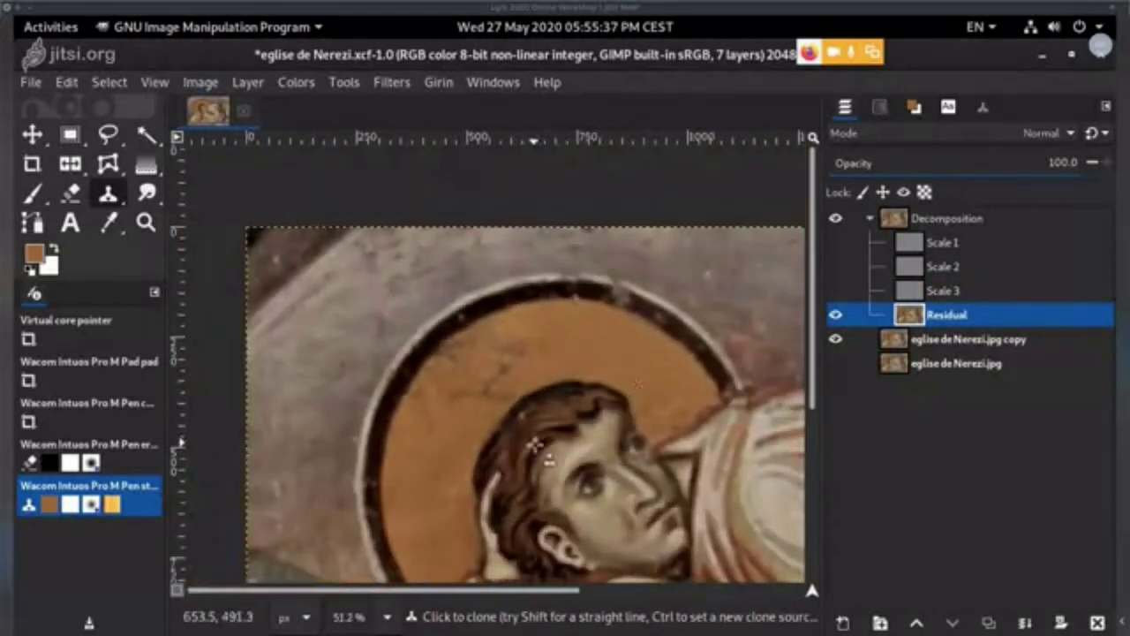
pyautogui.scroll(-2, 698, 327)
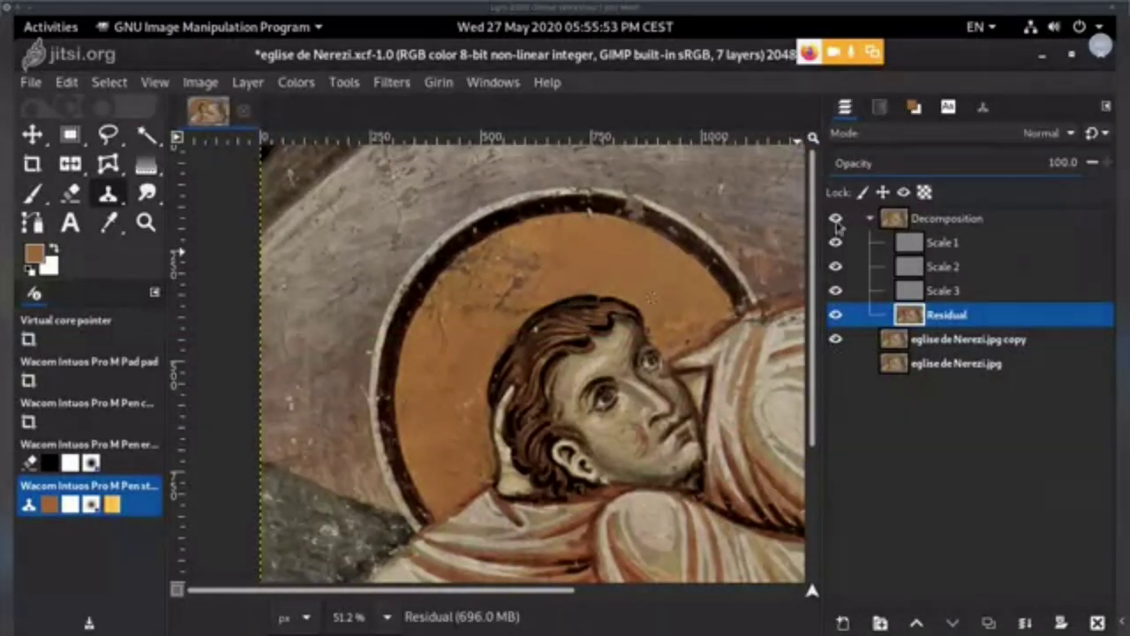
pyautogui.scroll(-3, 650, 311)
pyautogui.moveTo(603, 316); pyautogui.dragTo(419, 301)
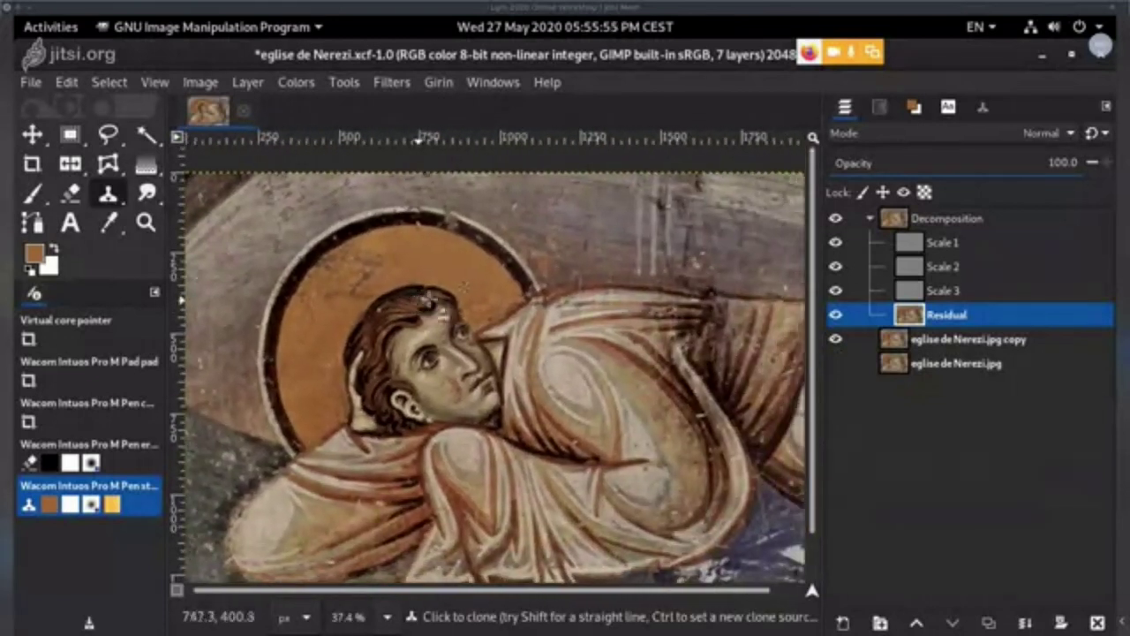
pyautogui.keyDown('ctrl'); pyautogui.scroll(-2, 584, 265); pyautogui.keyUp('ctrl')
pyautogui.keyDown('ctrl'); pyautogui.scroll(3, 671, 251); pyautogui.keyUp('ctrl')
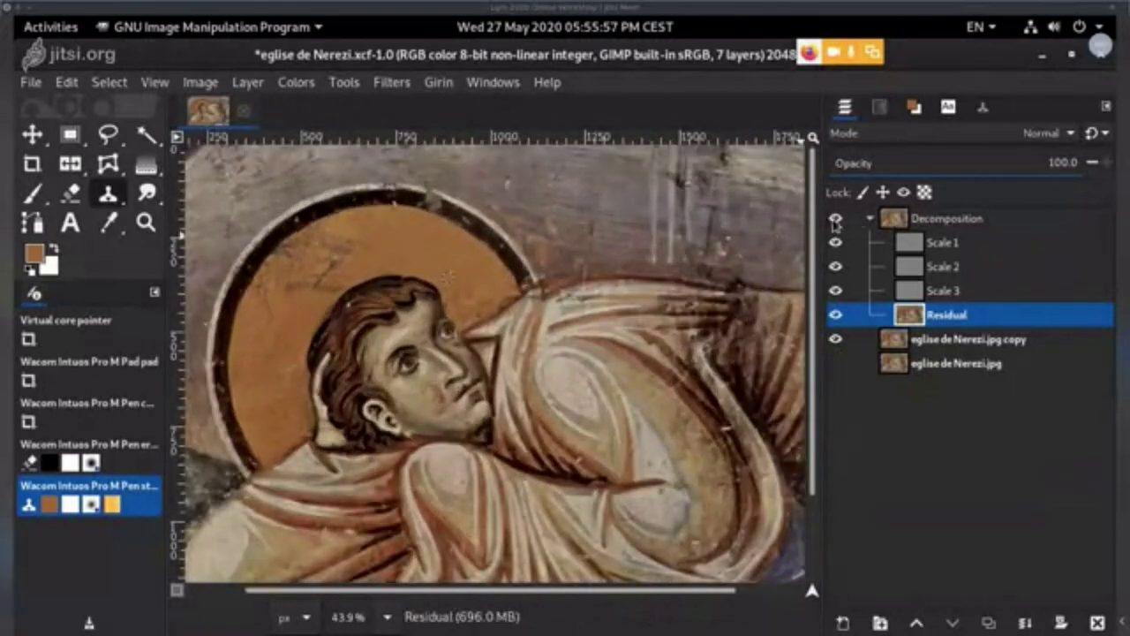
pyautogui.click(835, 219)
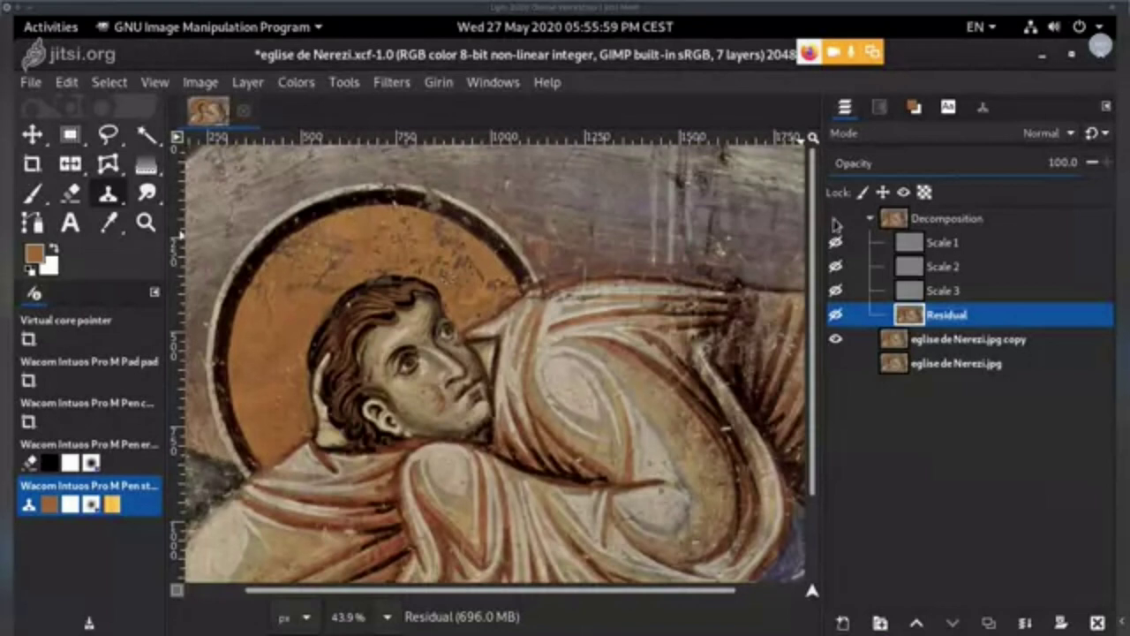
pyautogui.click(836, 221)
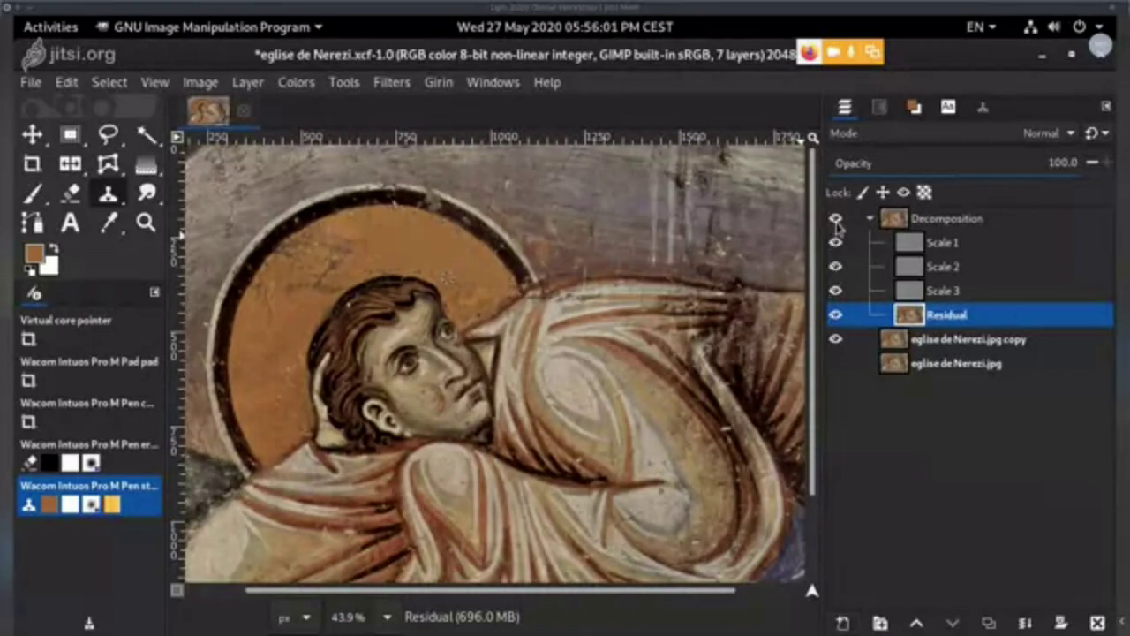
pyautogui.click(834, 221)
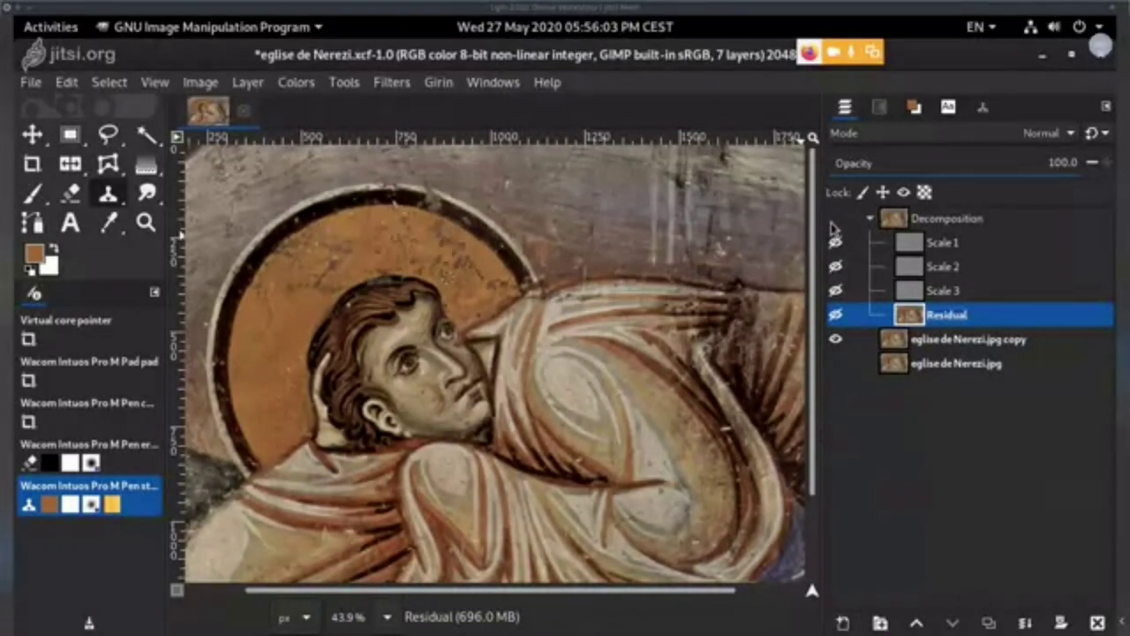
pyautogui.click(834, 221)
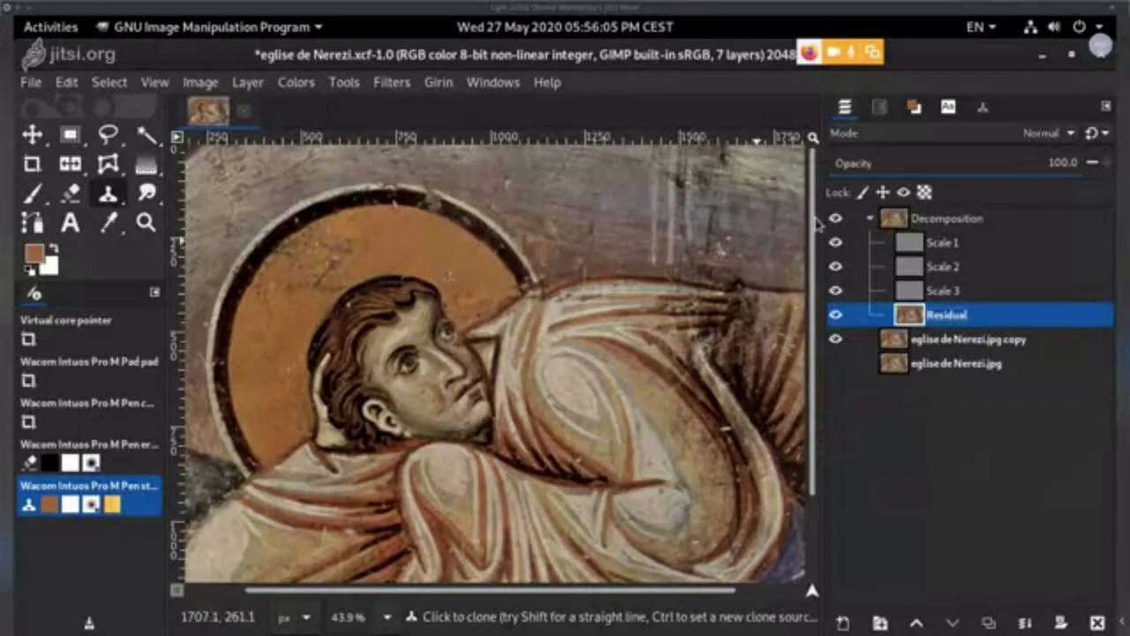
pyautogui.click(836, 220)
pyautogui.click(837, 221)
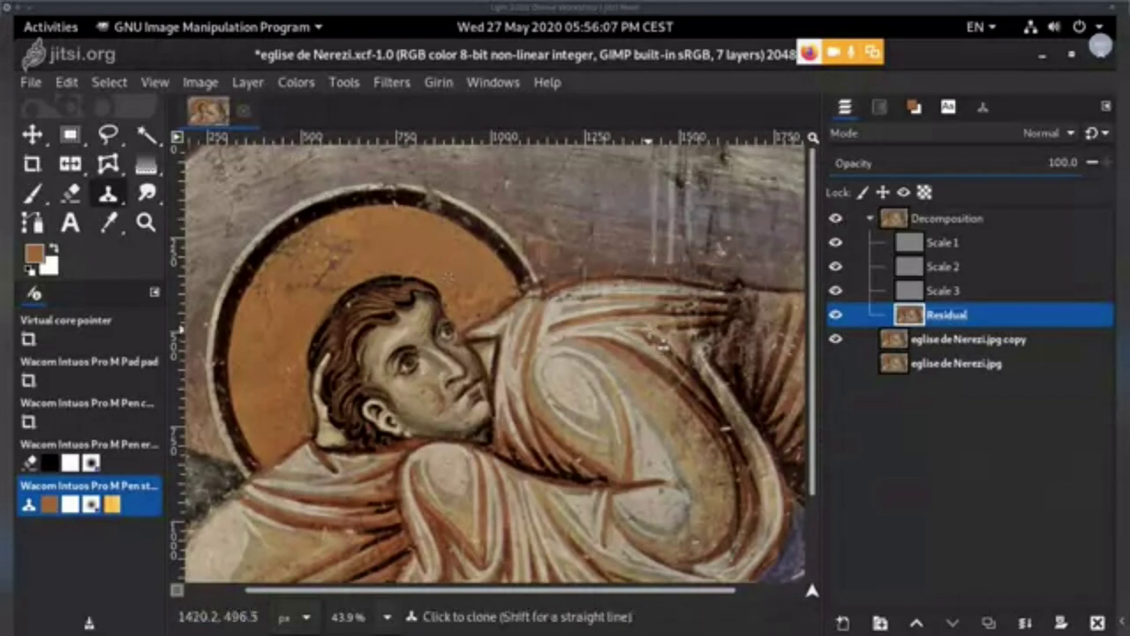
# - Examine the robe folds, halo and face for remaining damage, checking the Decomposition group against the unretouched copy
pyautogui.keyDown('ctrl'); pyautogui.scroll(4, 633, 258); pyautogui.keyUp('ctrl')
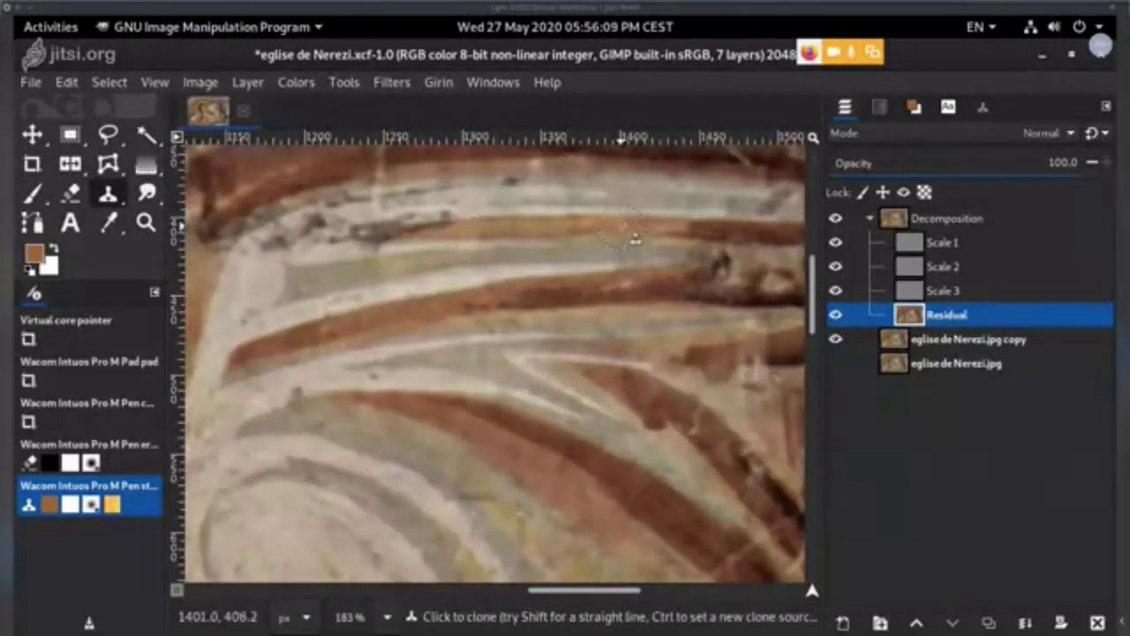
pyautogui.keyDown('ctrl'); pyautogui.scroll(-5, 557, 353); pyautogui.keyUp('ctrl')
pyautogui.moveTo(560, 384); pyautogui.dragTo(687, 414)
pyautogui.scroll(-2, 680, 414)
pyautogui.moveTo(594, 353); pyautogui.dragTo(540, 313)
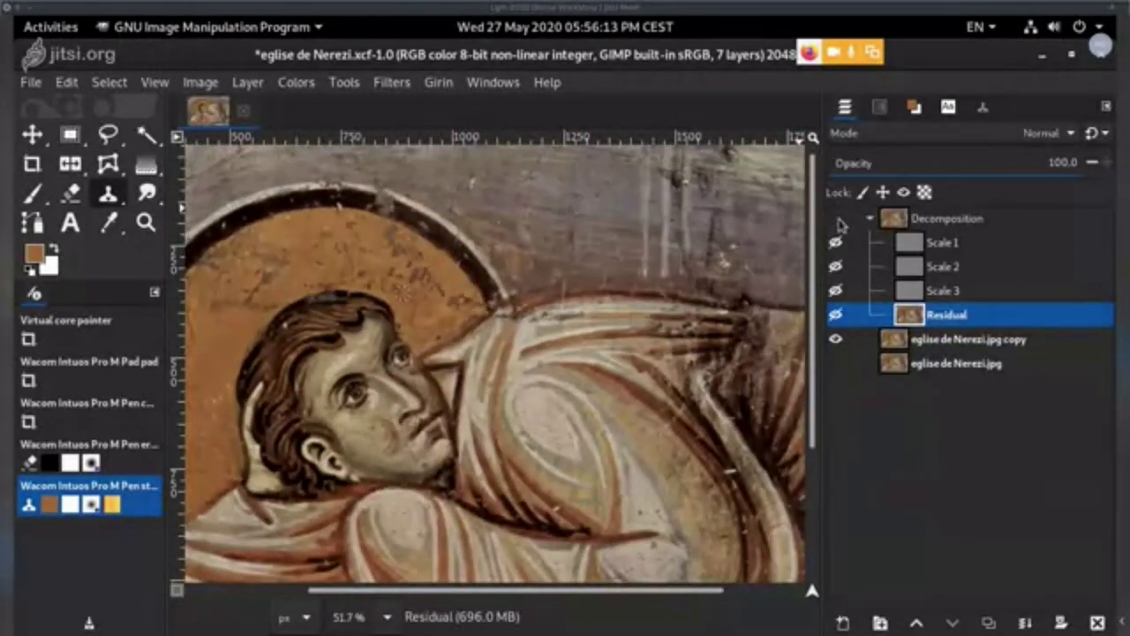
pyautogui.hscroll(-3, 424, 291)
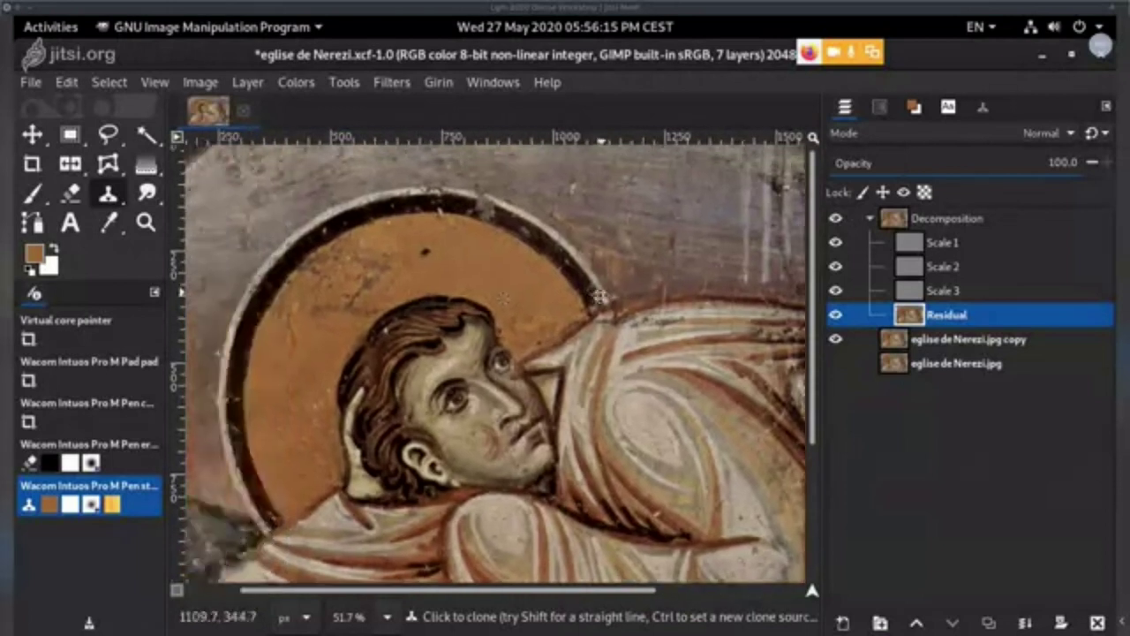
pyautogui.scroll(1, 574, 327)
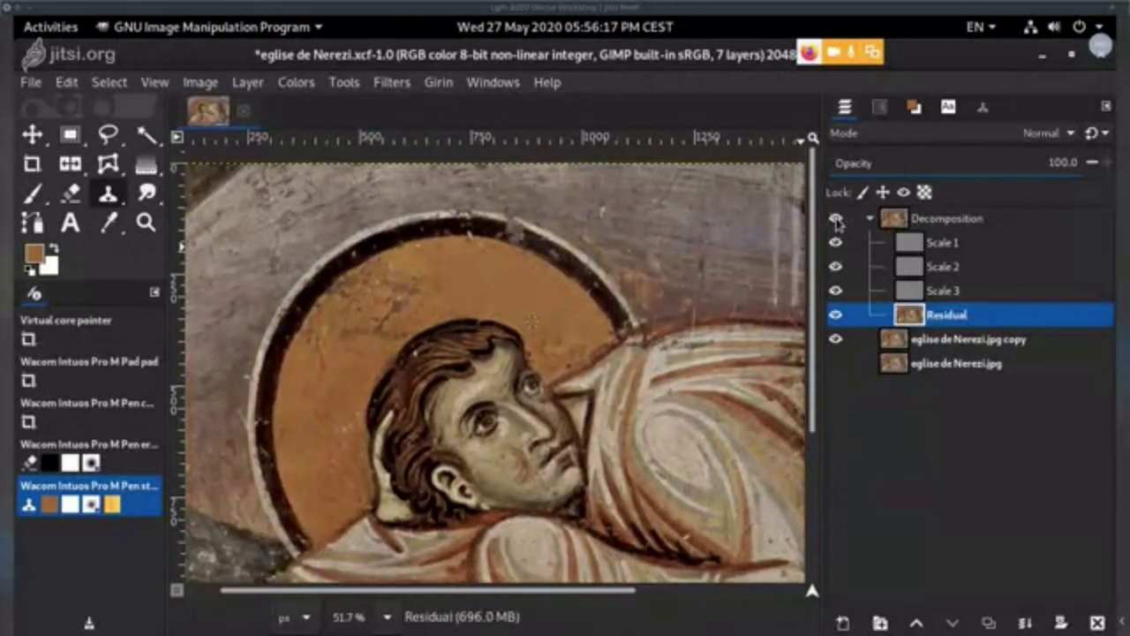
pyautogui.scroll(-3, 530, 318)
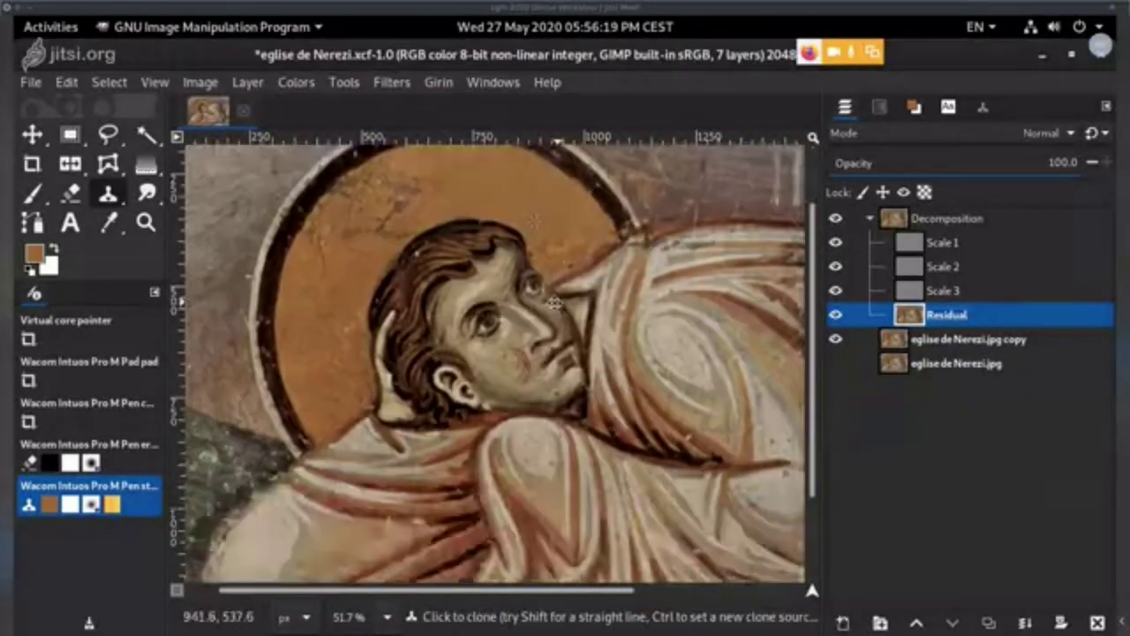
pyautogui.scroll(4, 525, 284)
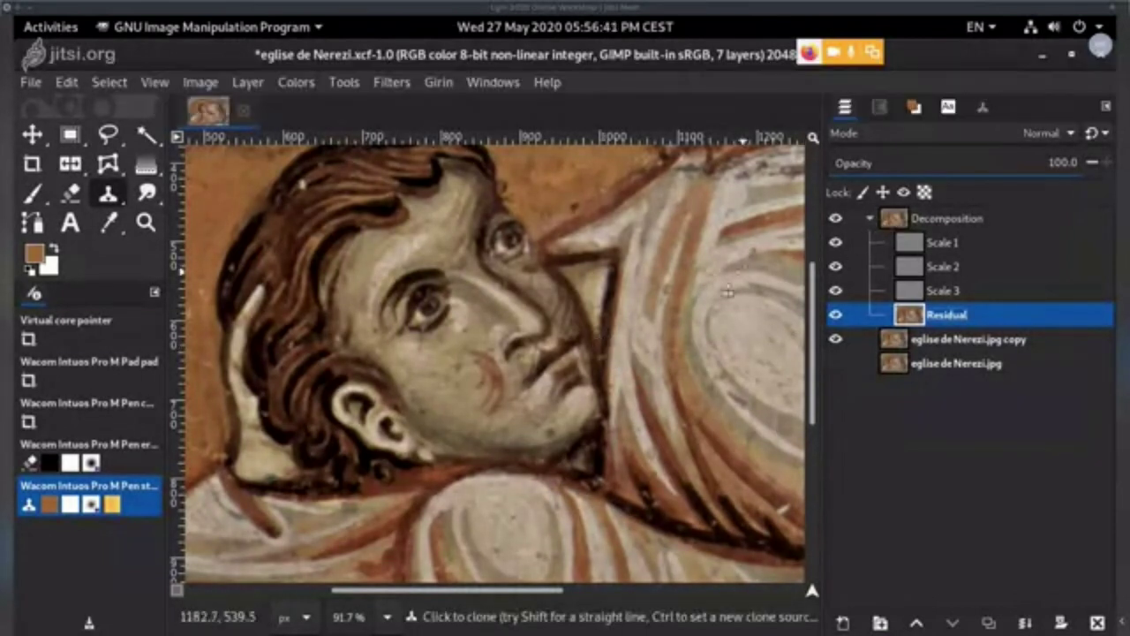
# - Compare the whole fresco with and without the Decomposition group, checking the retouch against the unretouched copy
pyautogui.scroll(-3, 632, 424)
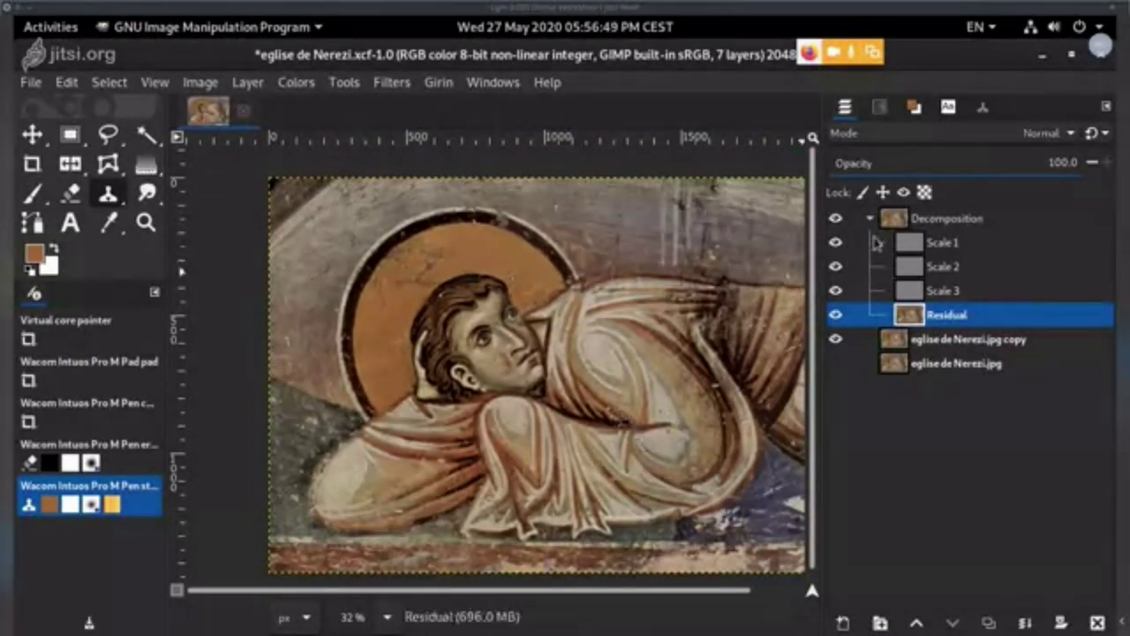
pyautogui.click(837, 221)
pyautogui.click(837, 222)
# - Select Scale 1, Scale 2, Scale 3 and Residual together and switch their blend mode group
pyautogui.keyDown('shift'); pyautogui.click(946, 244); pyautogui.keyUp('shift')
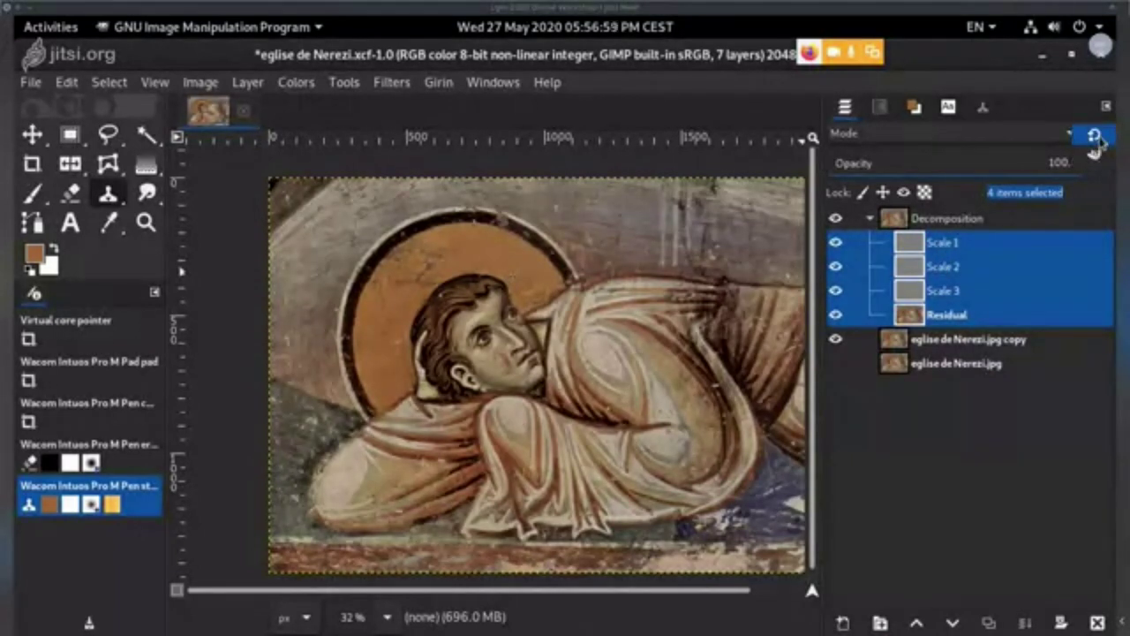
pyautogui.click(1096, 155)
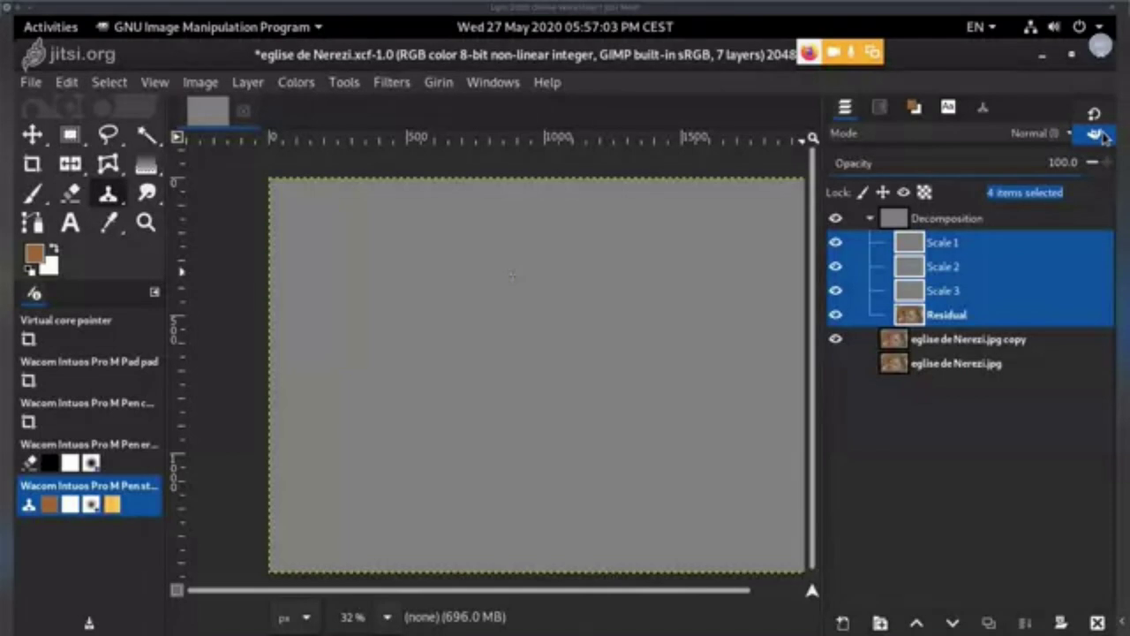
pyautogui.click(1099, 136)
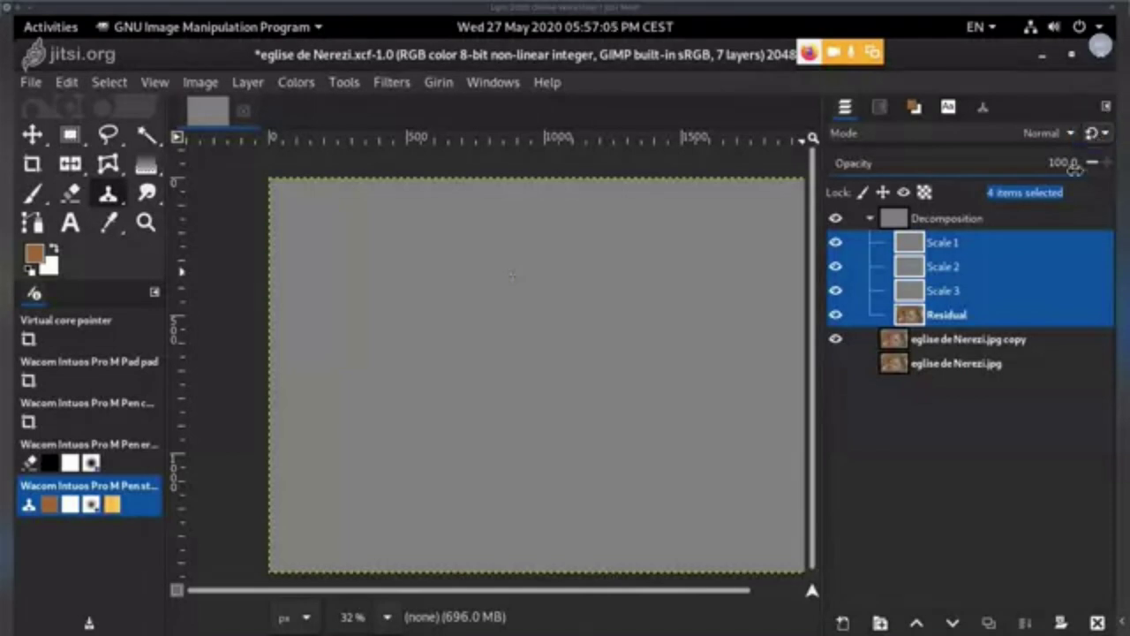
# - Select Scale 1, Scale 2 and Scale 3 together and set their blend mode to Grain merge
pyautogui.click(951, 292)
pyautogui.click(959, 272)
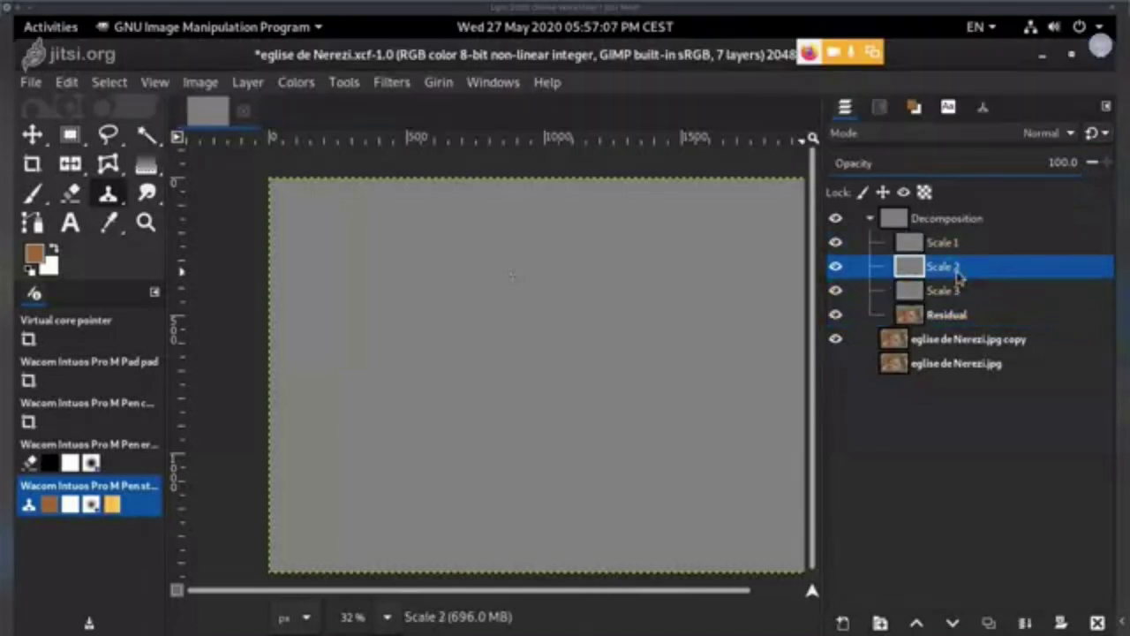
pyautogui.click(957, 318)
pyautogui.click(949, 295)
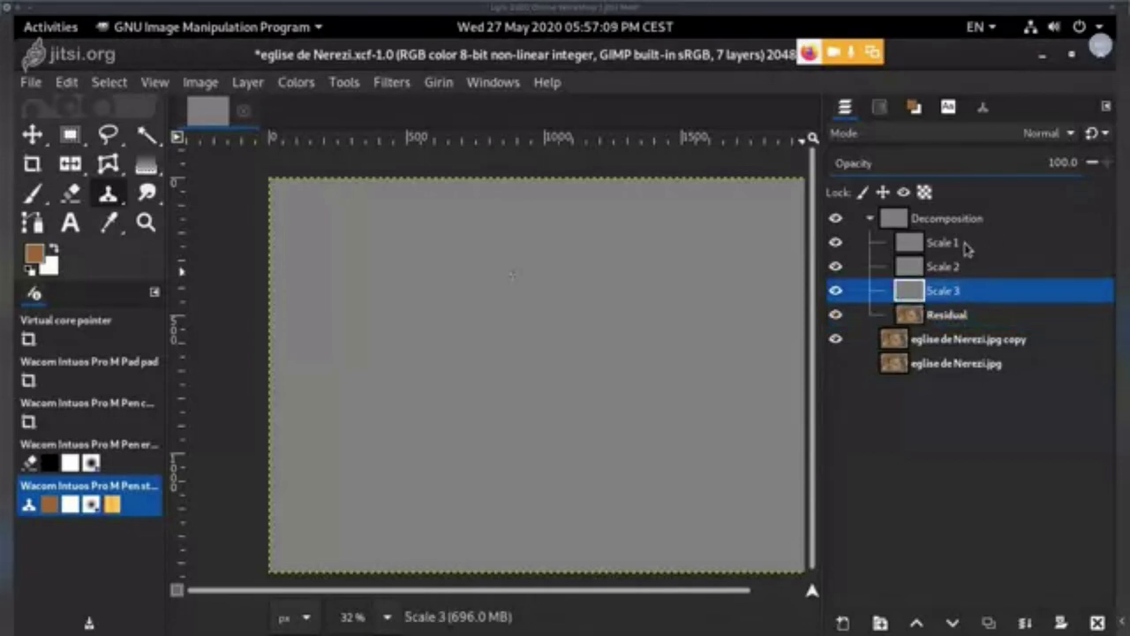
pyautogui.keyDown('shift'); pyautogui.click(967, 250); pyautogui.keyUp('shift')
pyautogui.click(1050, 134)
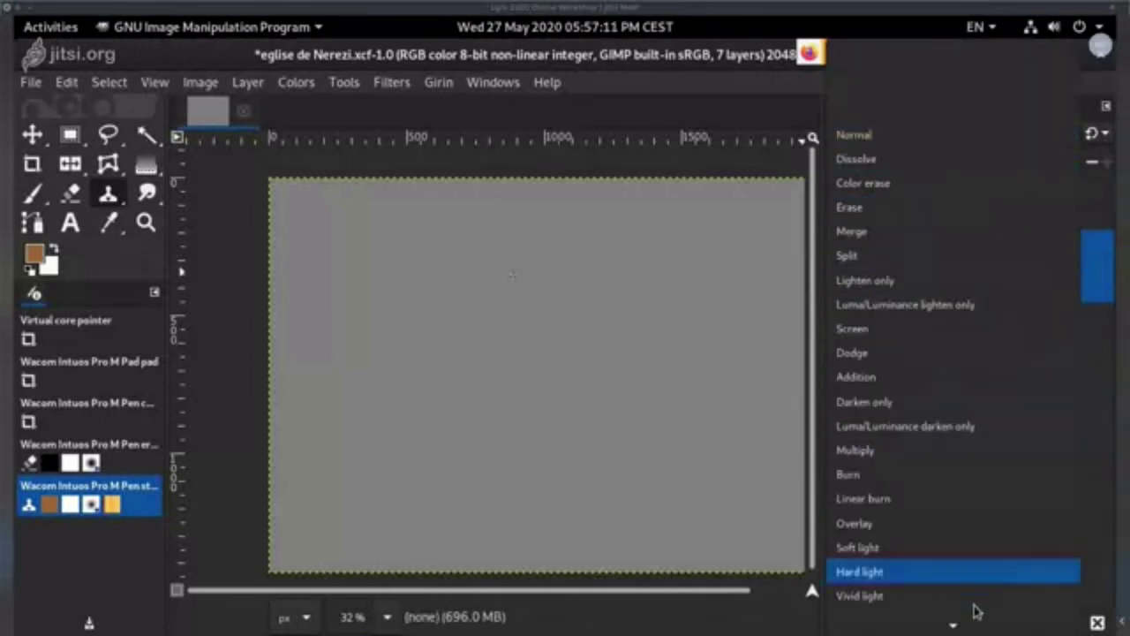
pyautogui.moveTo(975, 625)
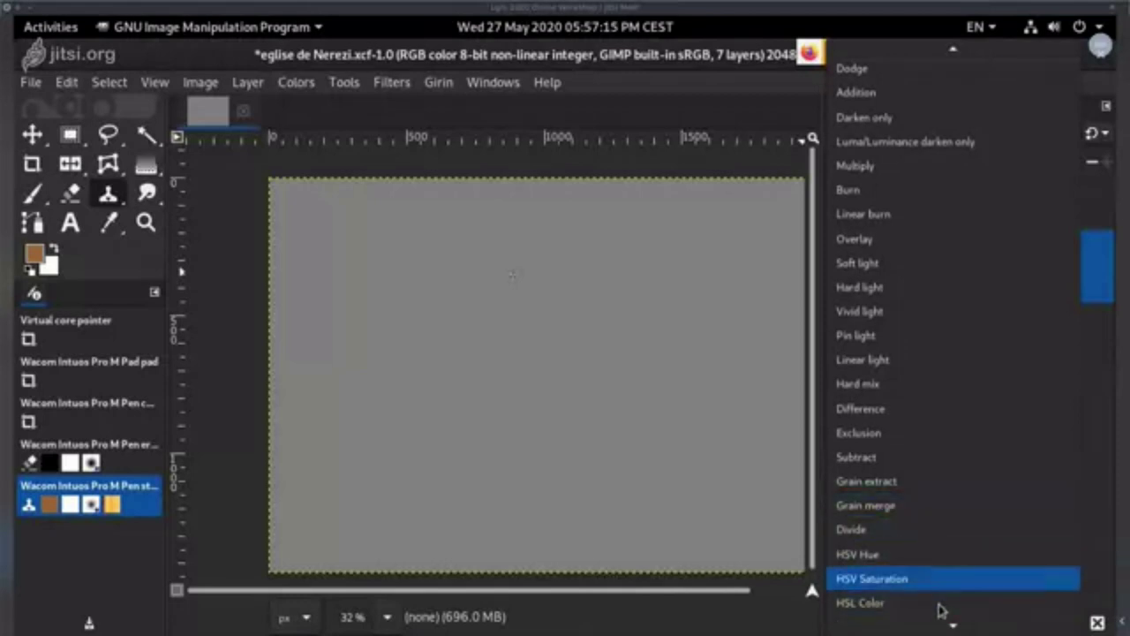
pyautogui.click(947, 521)
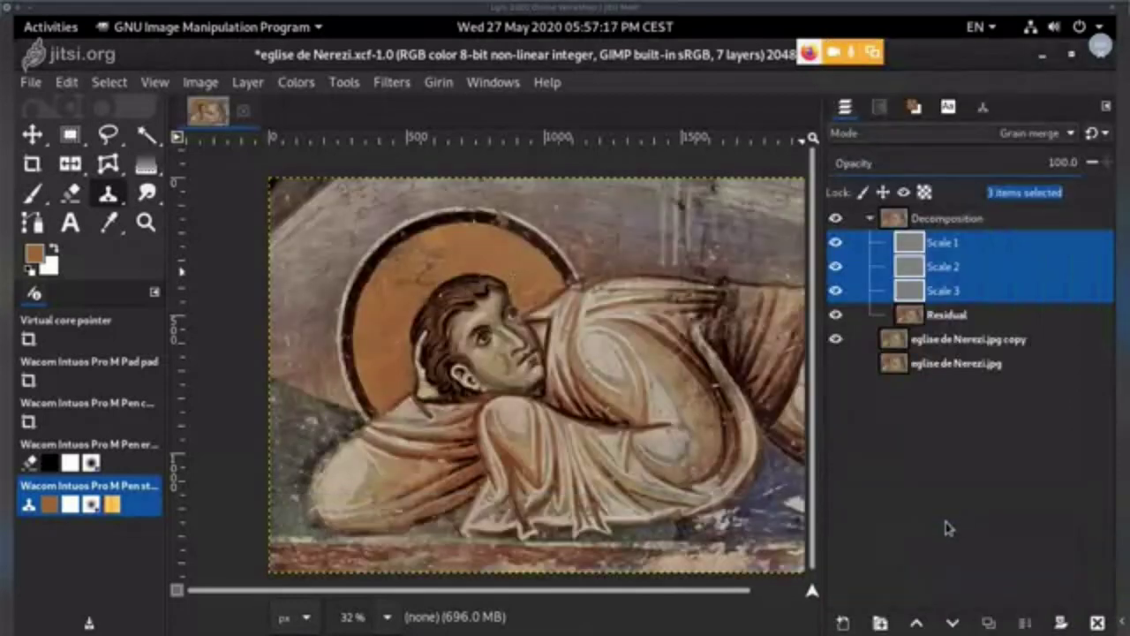
# - Select the eglise de Nerezi.jpg layer and examine the halo and hair up close, comparing the Decomposition group with the unretouched copy
pyautogui.click(979, 365)
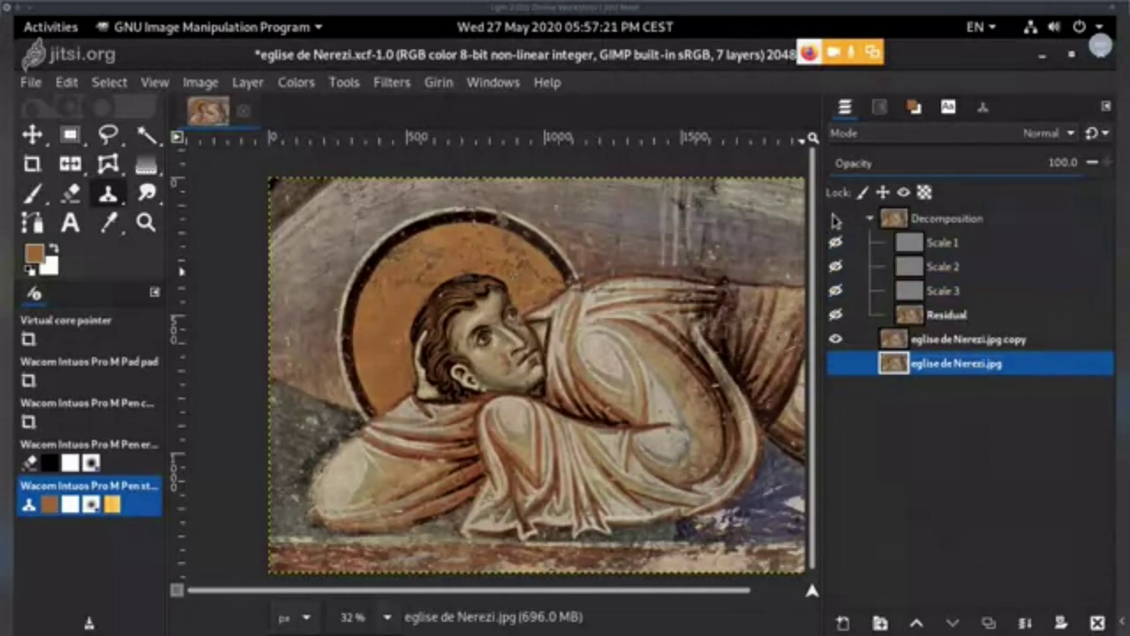
pyautogui.scroll(2, 494, 230)
pyautogui.scroll(1, 566, 253)
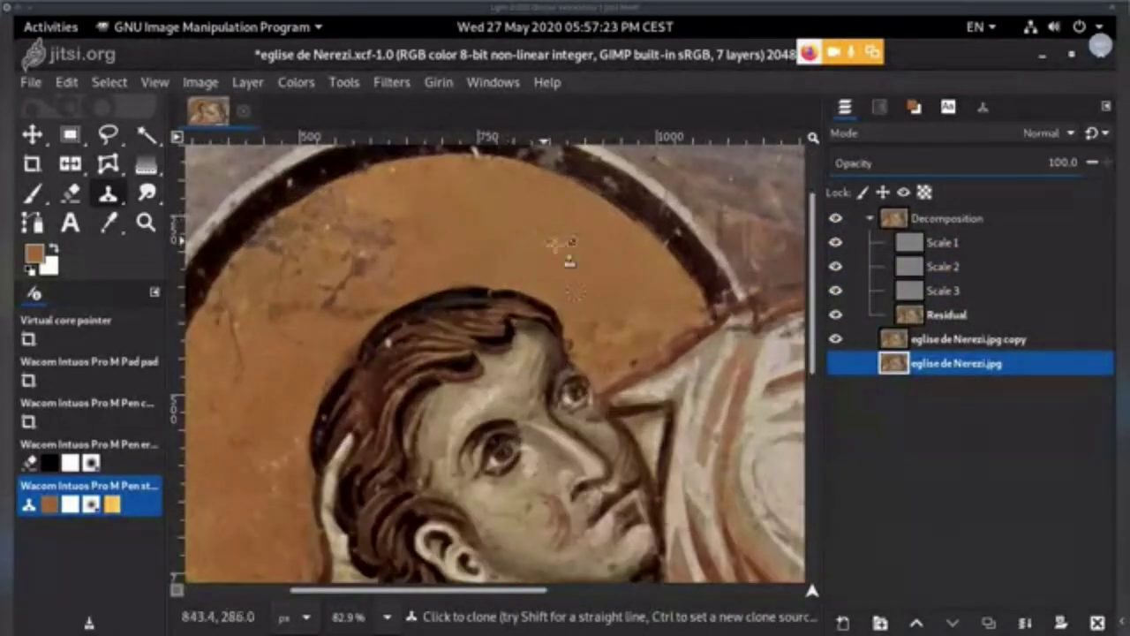
pyautogui.scroll(1, 686, 310)
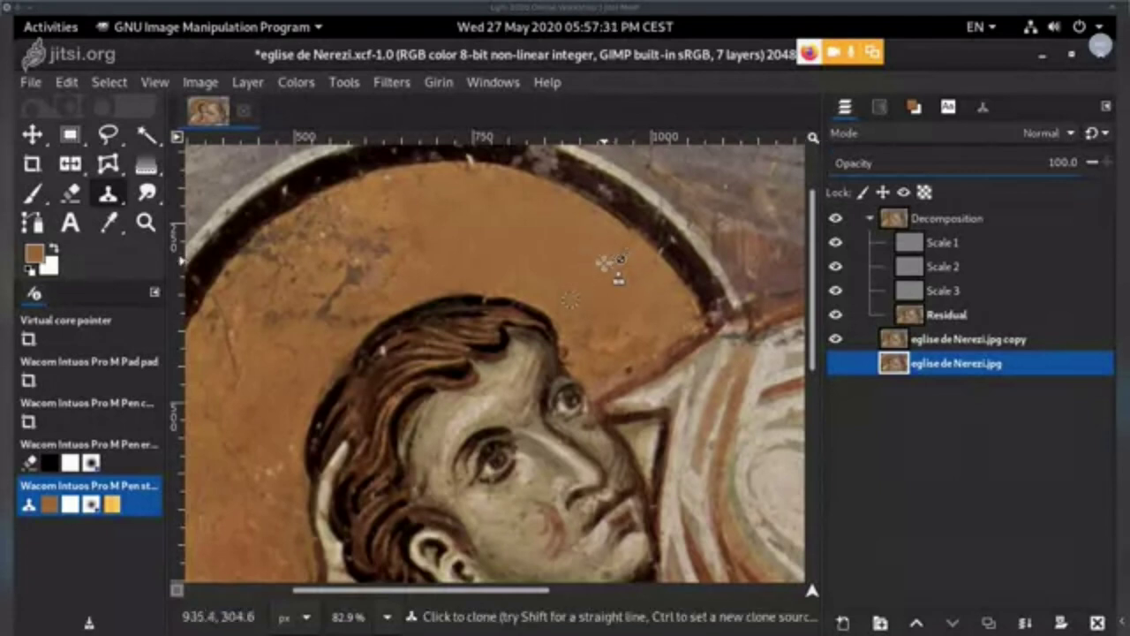
# - Open dolphin.png from the LGM2020 workshop folder as a second image
pyautogui.click(31, 82)
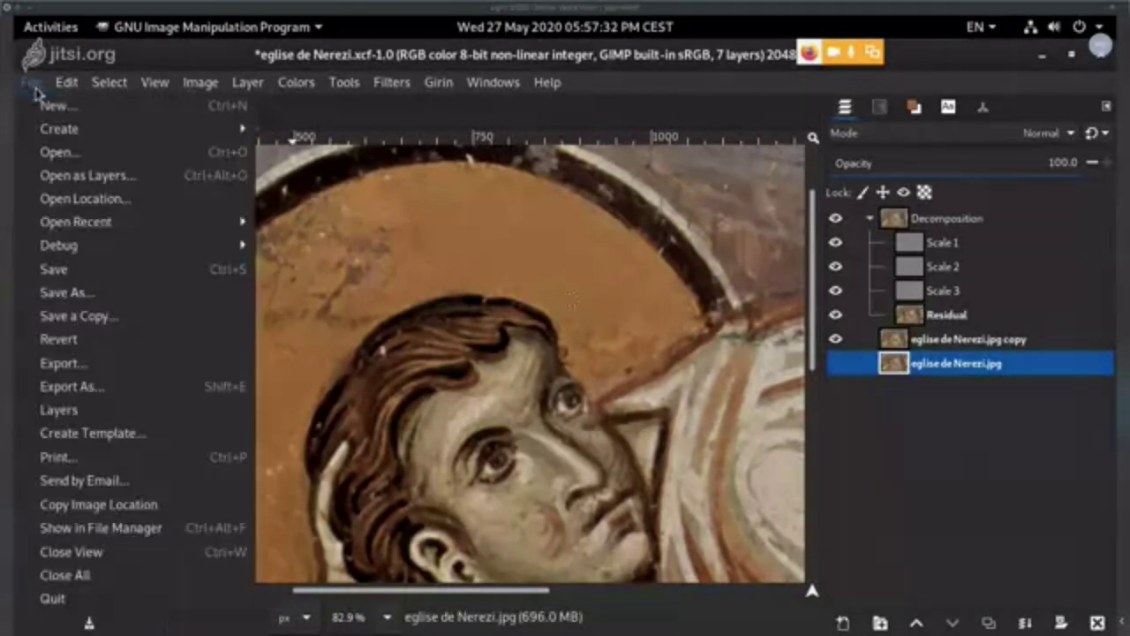
pyautogui.click(62, 154)
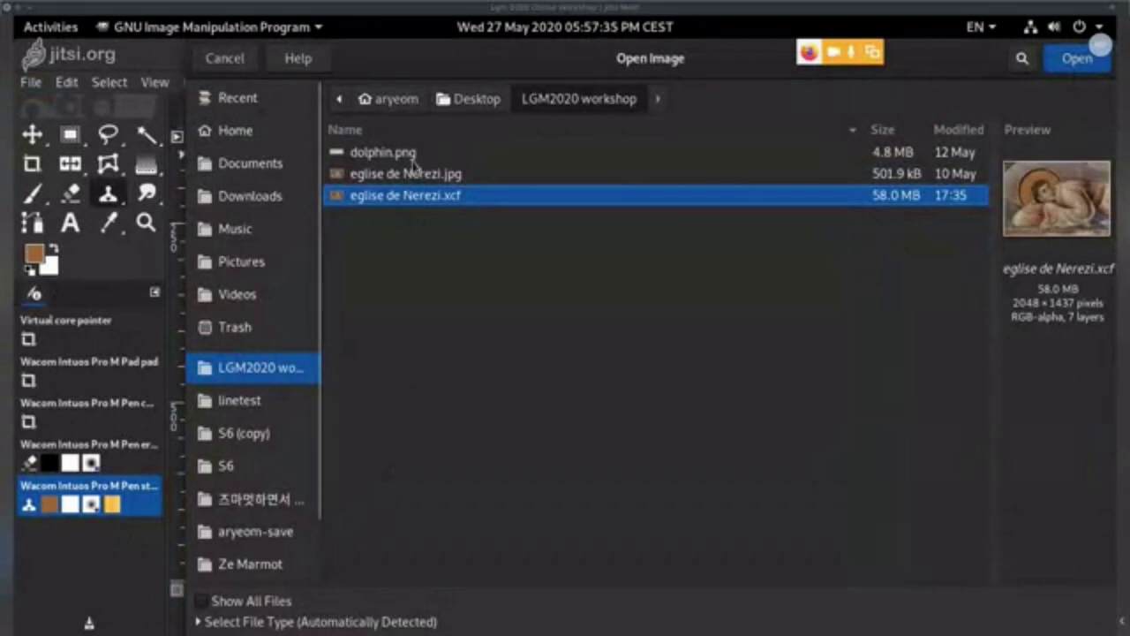
pyautogui.click(412, 156)
pyautogui.doubleClick(412, 155)
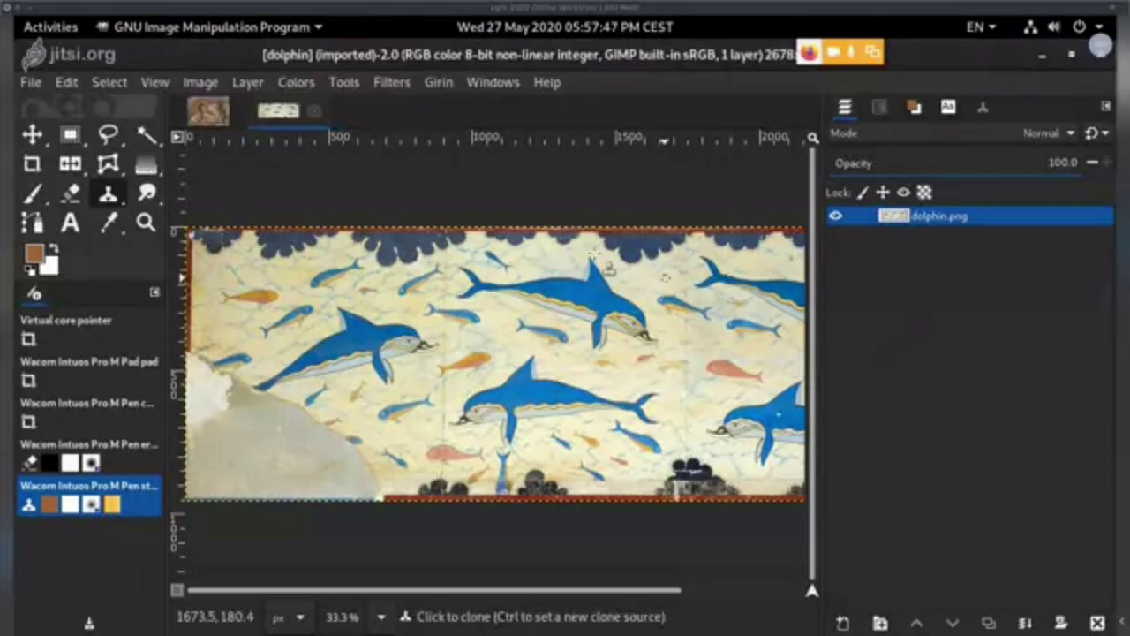
# - Look back at the church fresco, return to the dolphin image and examine its dolphins up close and as a whole
pyautogui.click(210, 113)
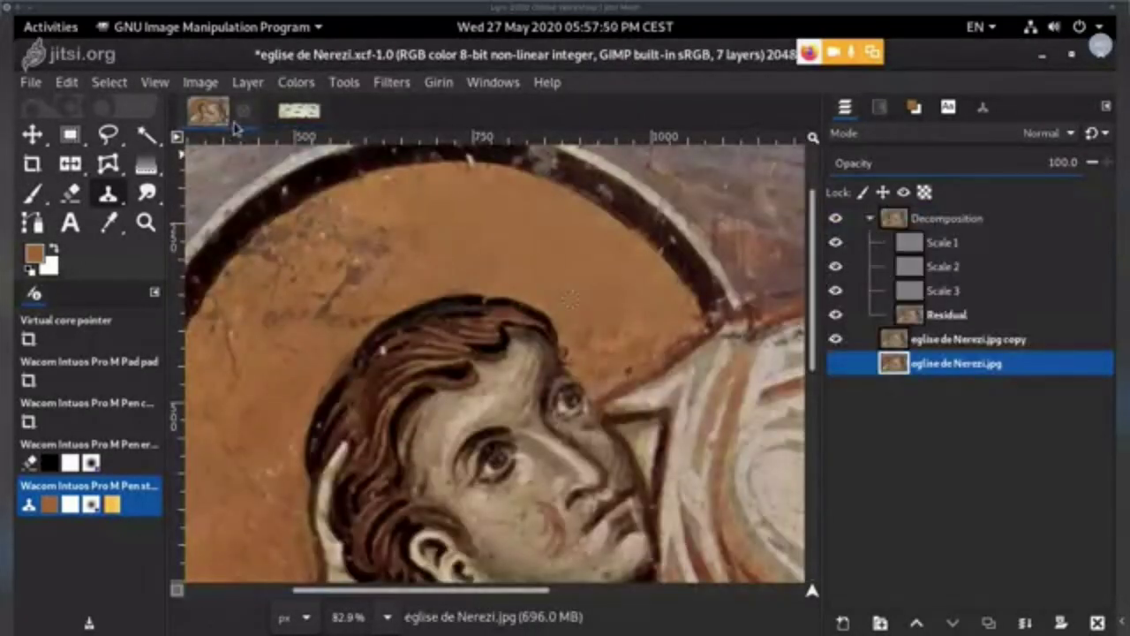
pyautogui.click(298, 111)
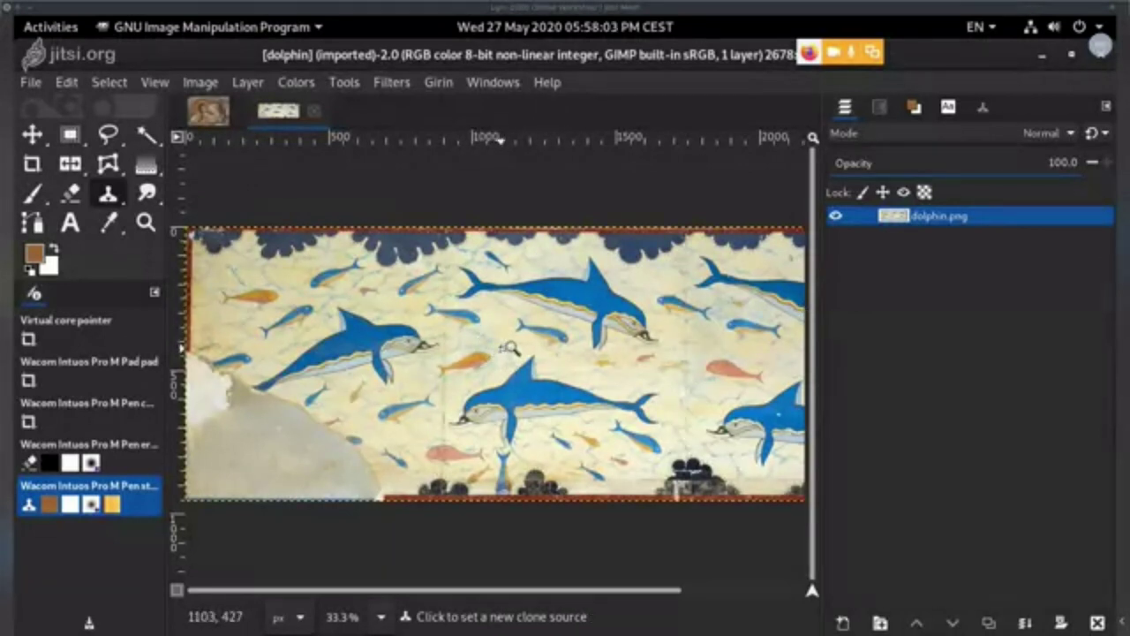
pyautogui.scroll(3, 521, 340)
pyautogui.moveTo(521, 331); pyautogui.dragTo(707, 320)
pyautogui.moveTo(588, 335); pyautogui.dragTo(698, 345)
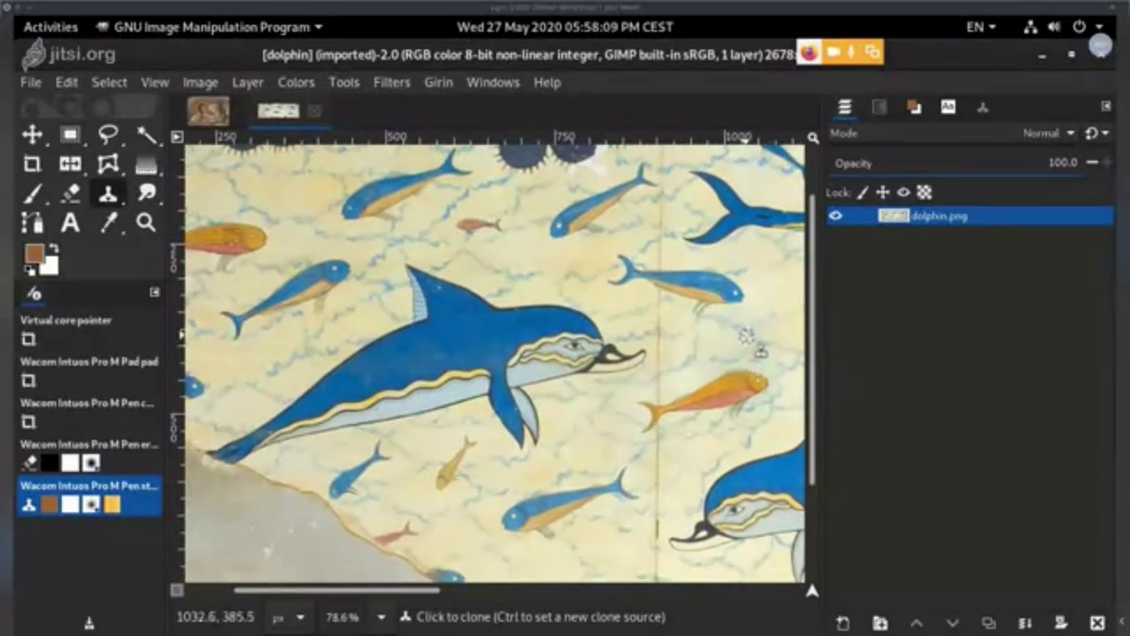
pyautogui.hotkey('ctrl', 'shift', 'j')
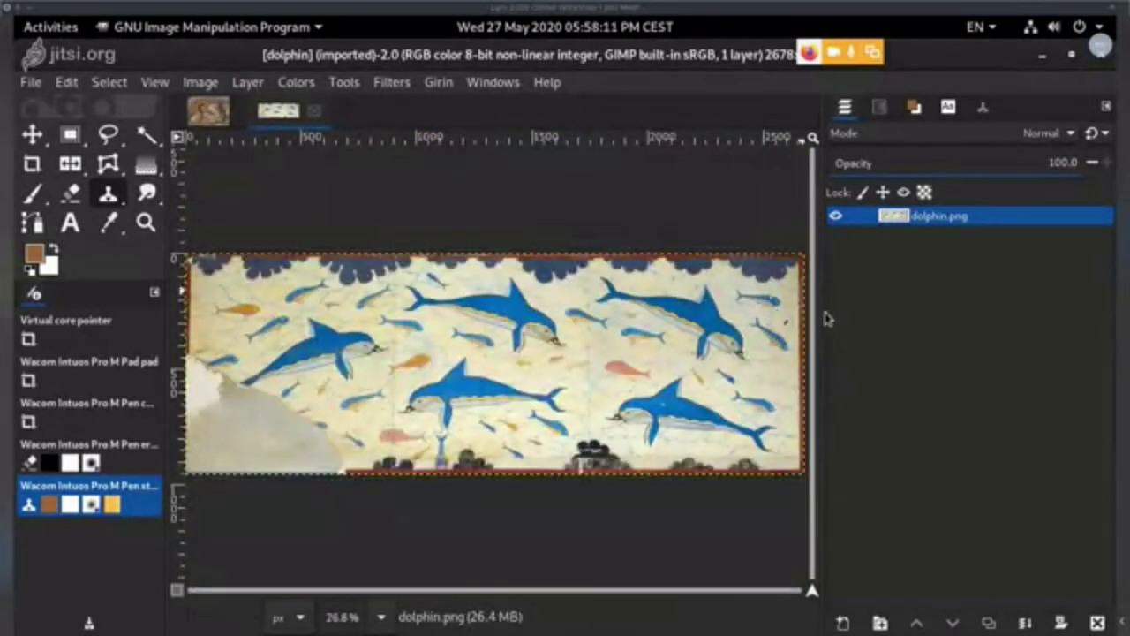
# - Duplicate the dolphin.png layer and save the image as dolphin.xcf, leaving the original dolphin.png layer selected
pyautogui.click(989, 623)
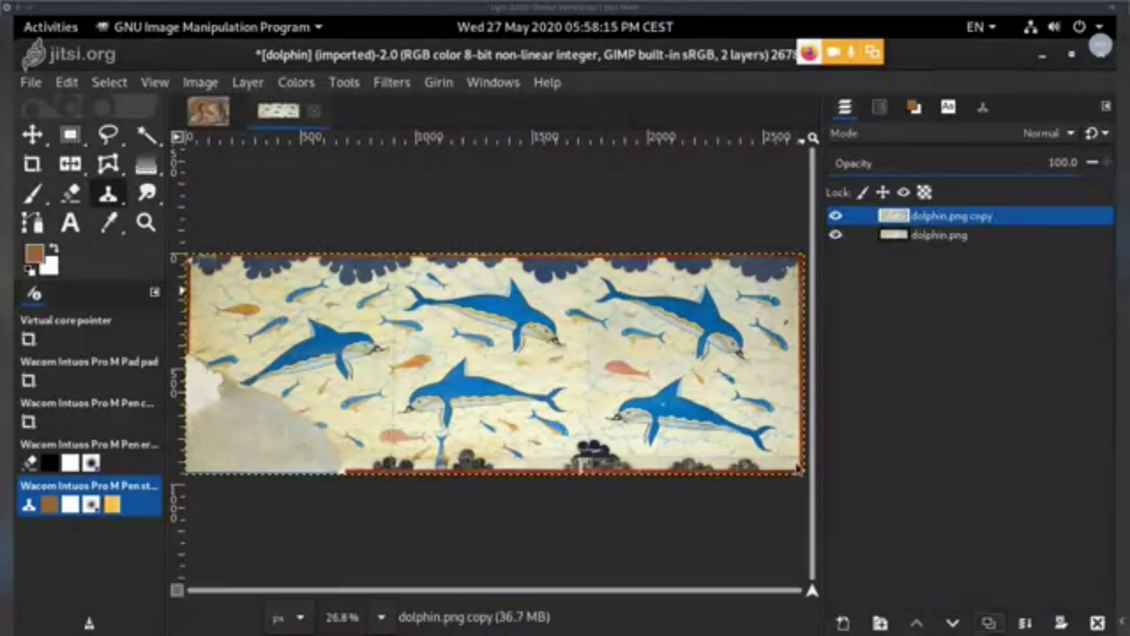
pyautogui.click(31, 82)
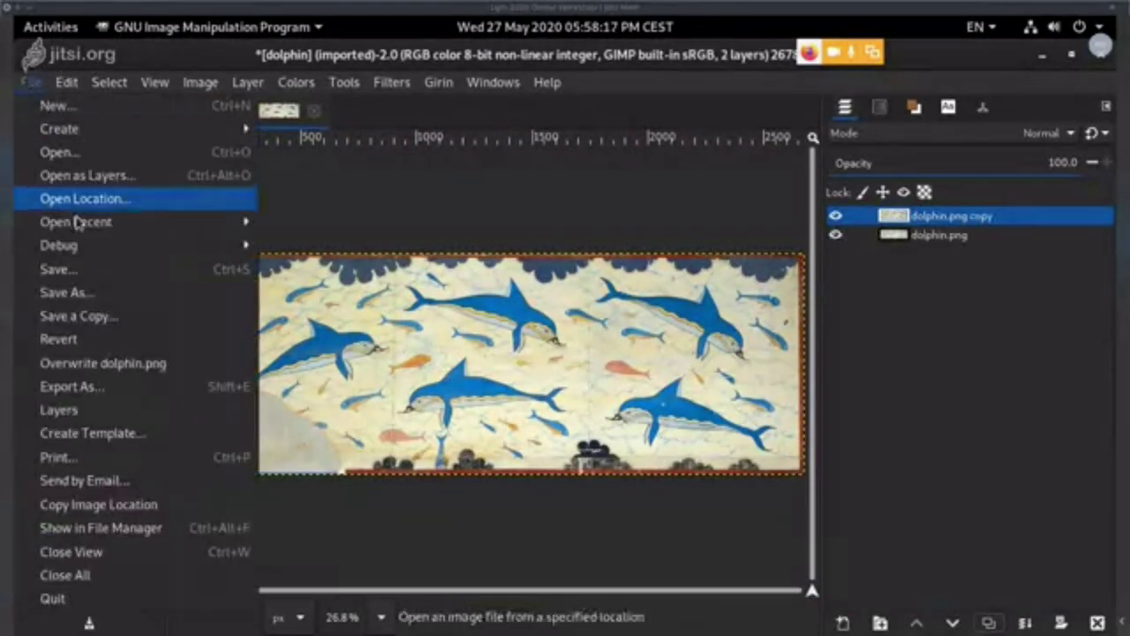
pyautogui.click(94, 278)
pyautogui.click(919, 60)
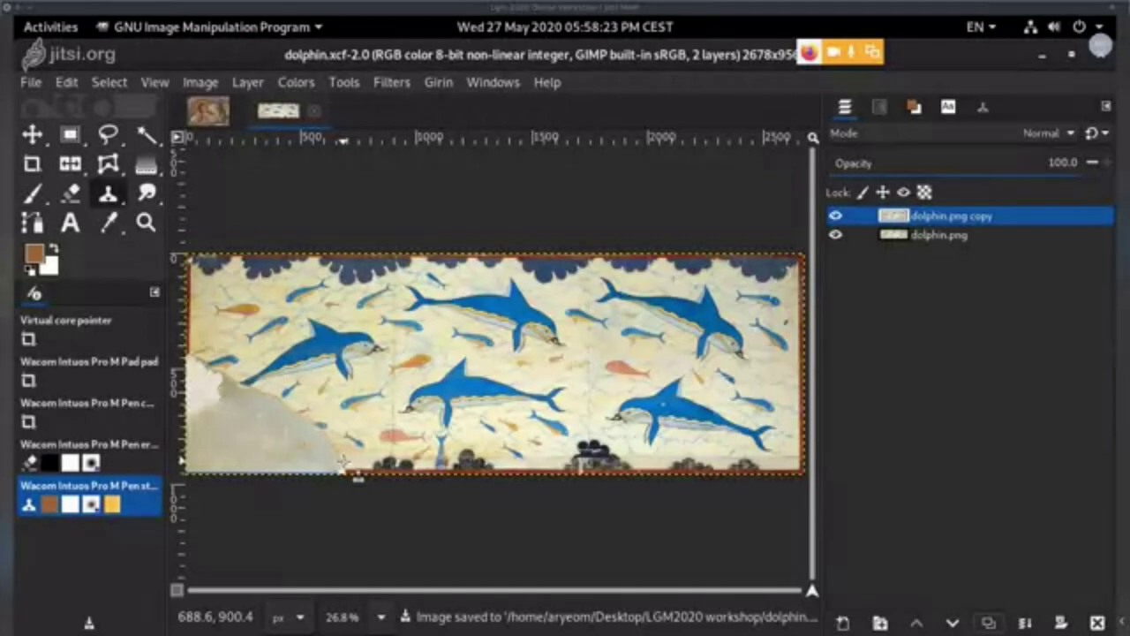
pyautogui.moveTo(455, 331)
pyautogui.mouseDown()
pyautogui.moveTo(490, 319)
pyautogui.moveTo(499, 298)
pyautogui.mouseUp()
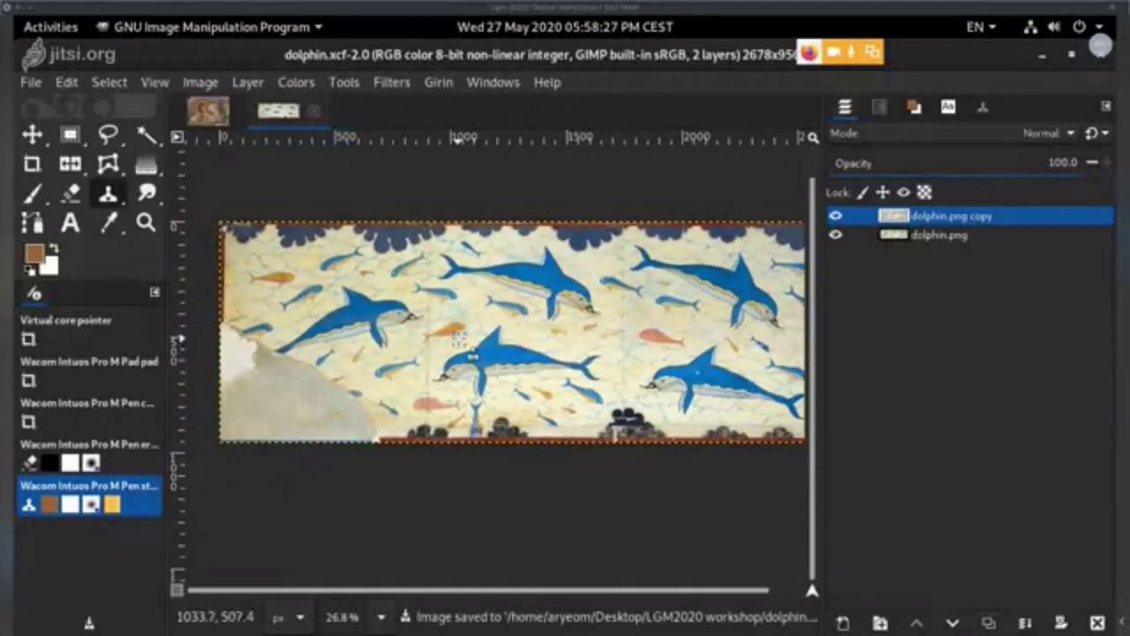
pyautogui.click(947, 241)
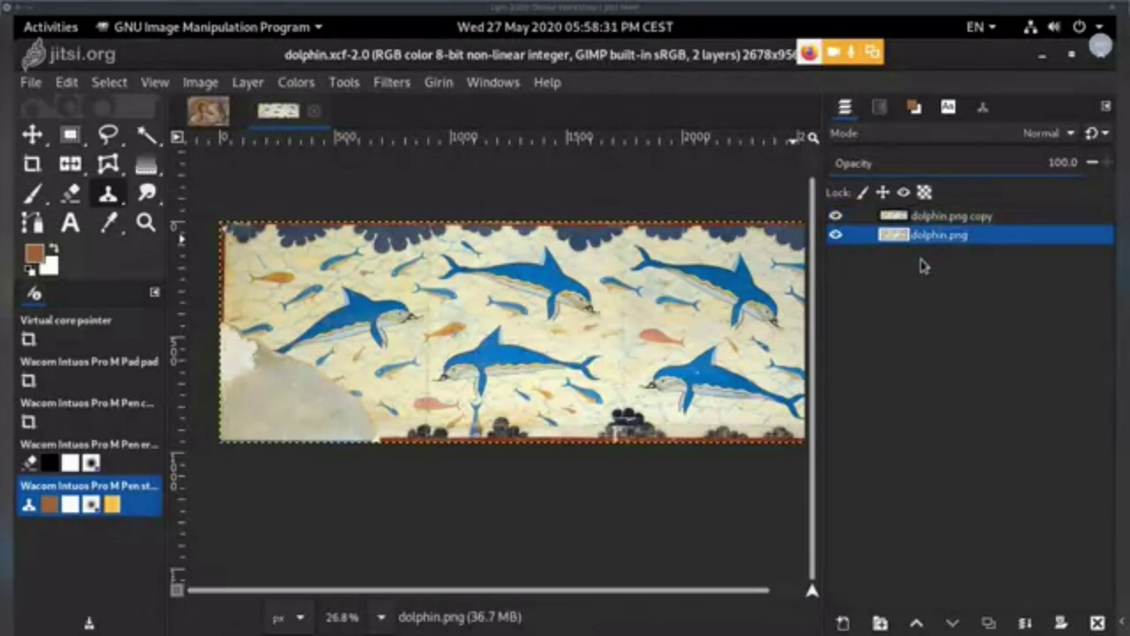
# - Switch to the church fresco and compare the Decomposition group with the unretouched copy, leaving the eglise de Nerezi.jpg layer shown as well
pyautogui.click(208, 110)
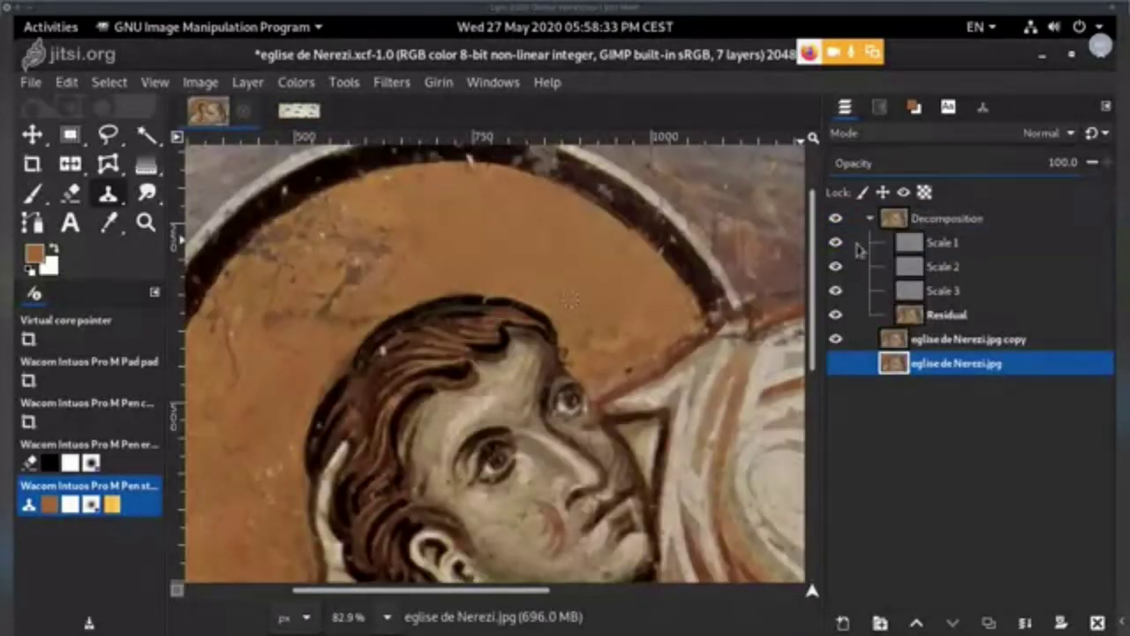
pyautogui.click(837, 218)
pyautogui.click(836, 219)
pyautogui.click(837, 218)
pyautogui.click(837, 219)
pyautogui.click(837, 219)
pyautogui.click(837, 219)
pyautogui.click(837, 219)
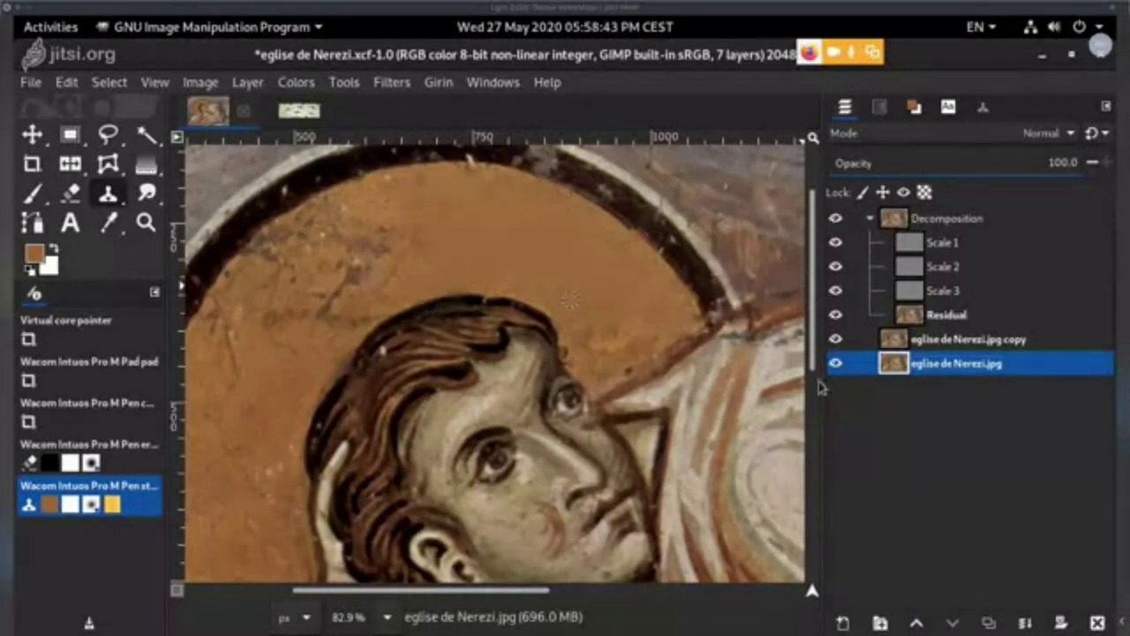
# - Return to the dolphin image and examine its dolphins, fish and the damaged lower-left corner
pyautogui.click(295, 113)
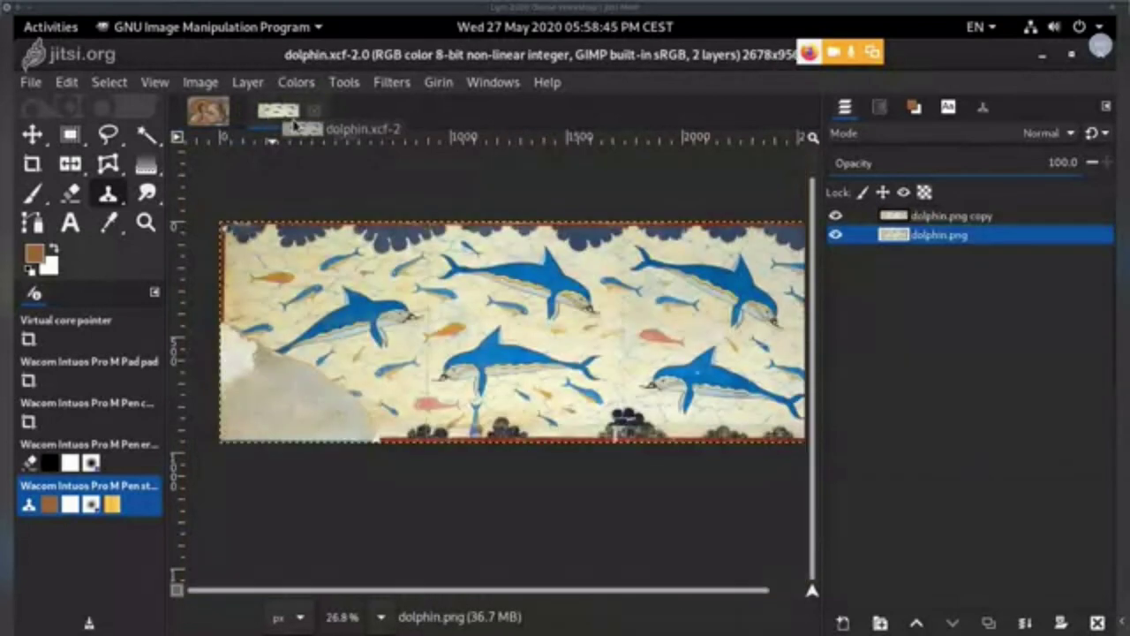
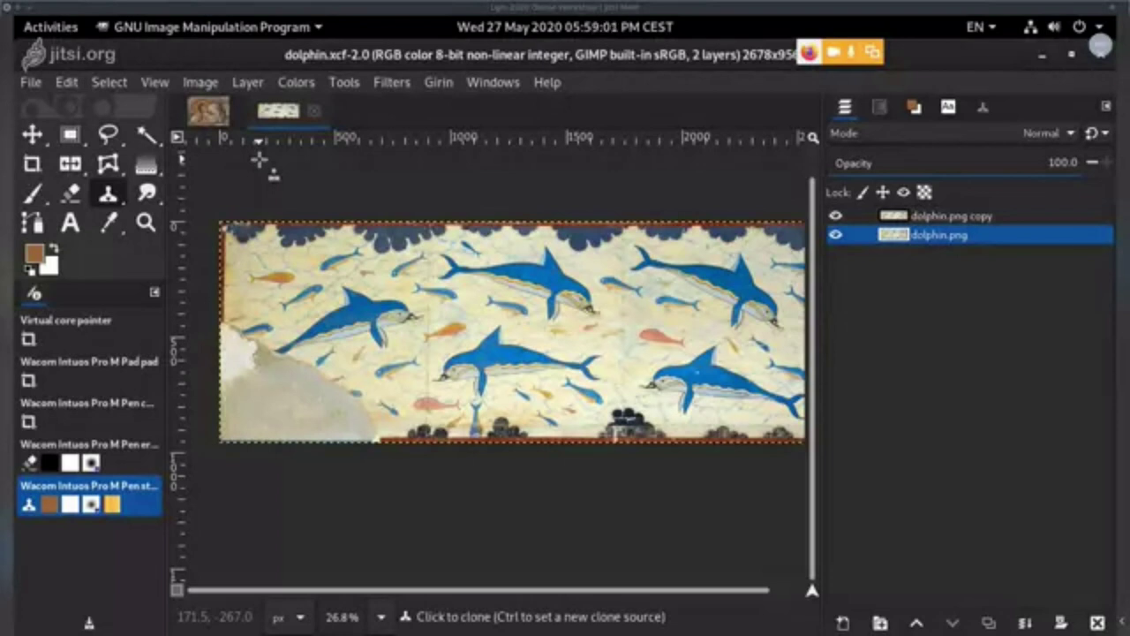
pyautogui.moveTo(507, 282); pyautogui.dragTo(586, 308)
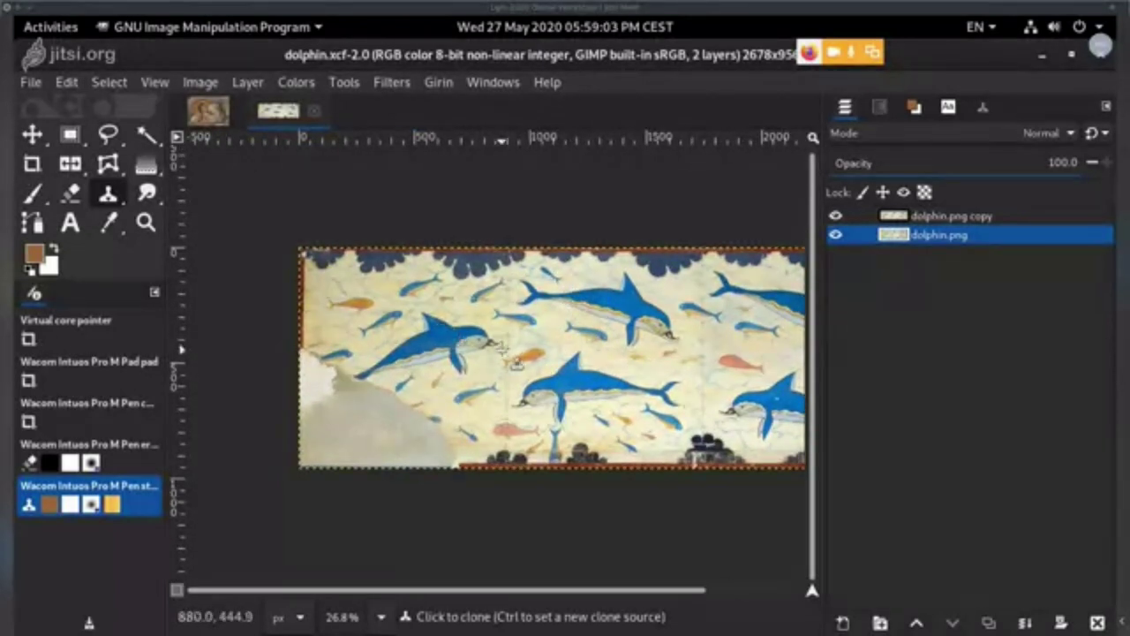
pyautogui.moveTo(501, 349); pyautogui.dragTo(443, 323)
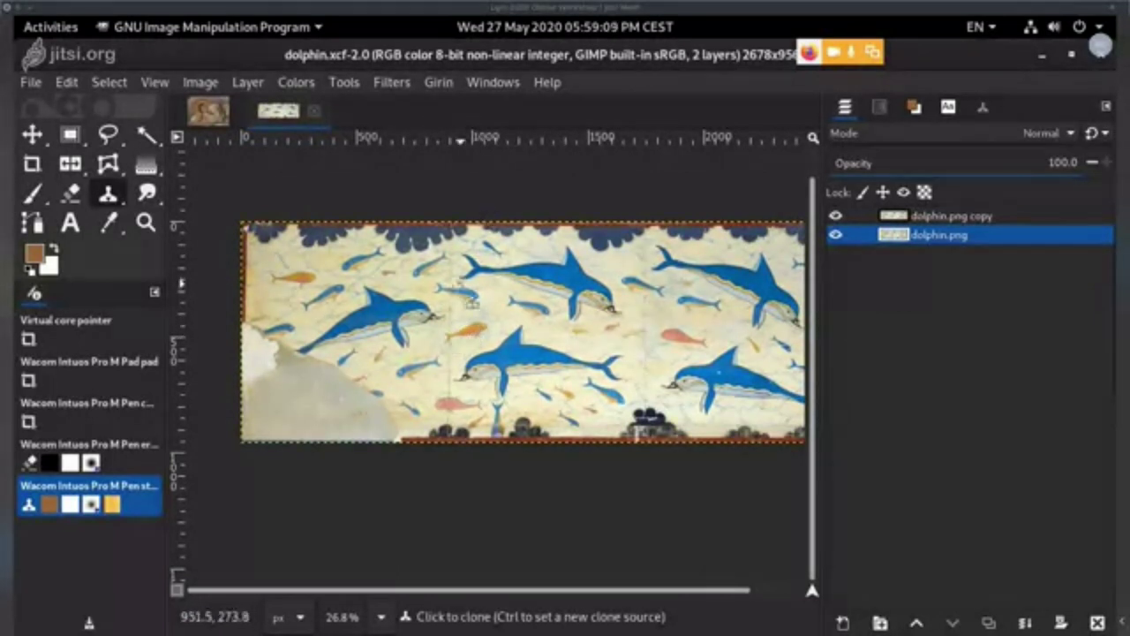
pyautogui.scroll(5, 503, 313)
pyautogui.scroll(-4, 680, 254)
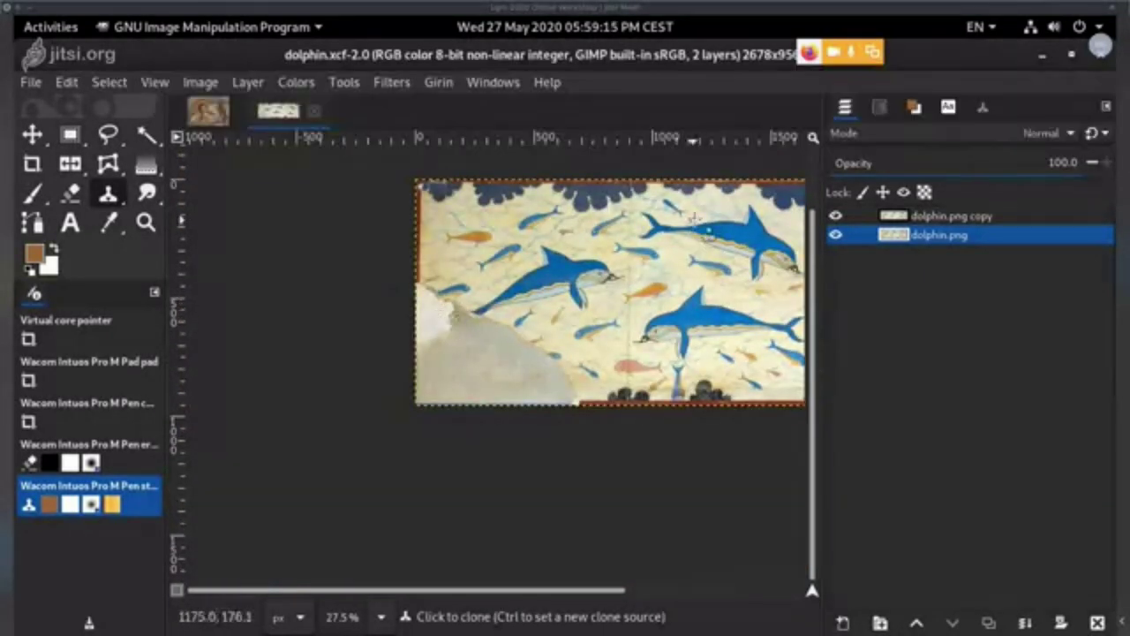
pyautogui.scroll(3, 530, 265)
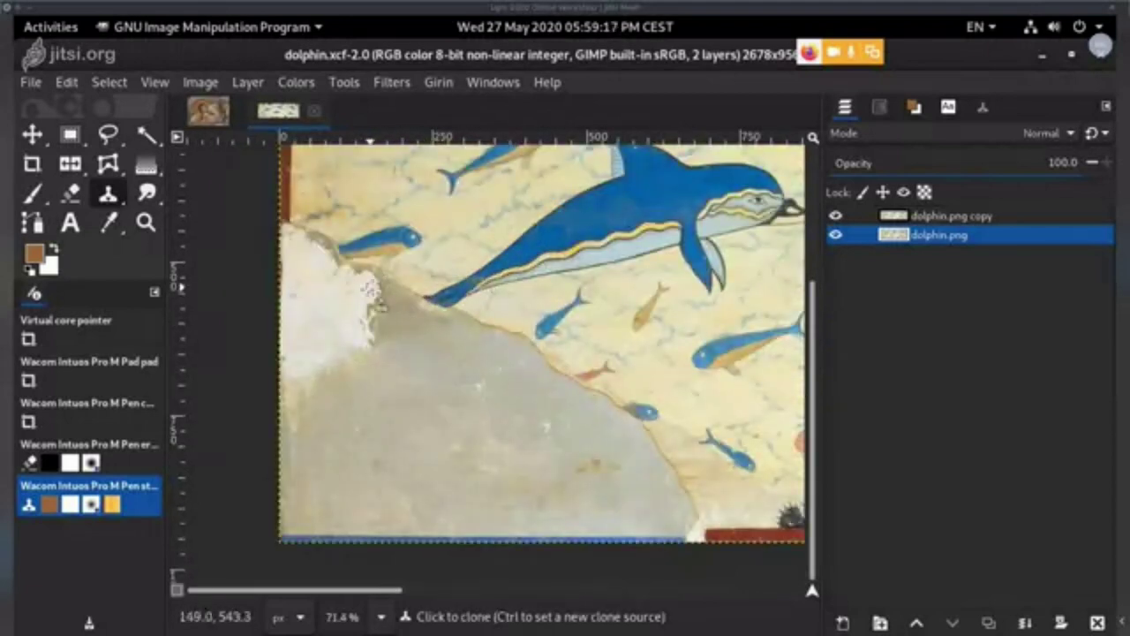
pyautogui.moveTo(535, 298); pyautogui.dragTo(422, 401)
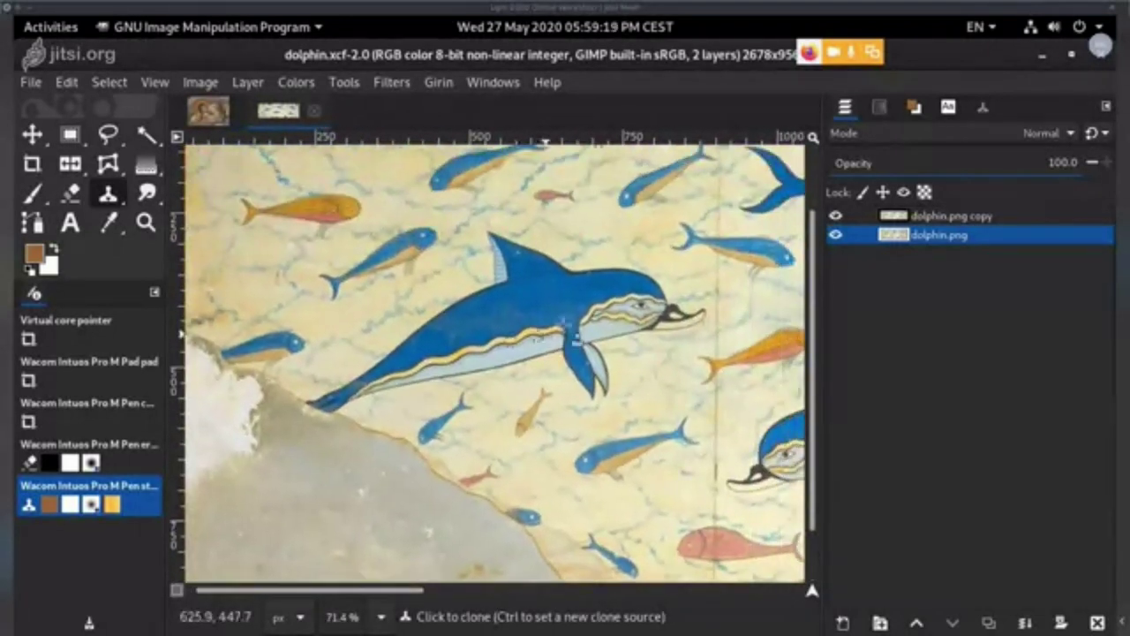
pyautogui.moveTo(521, 336); pyautogui.dragTo(420, 392)
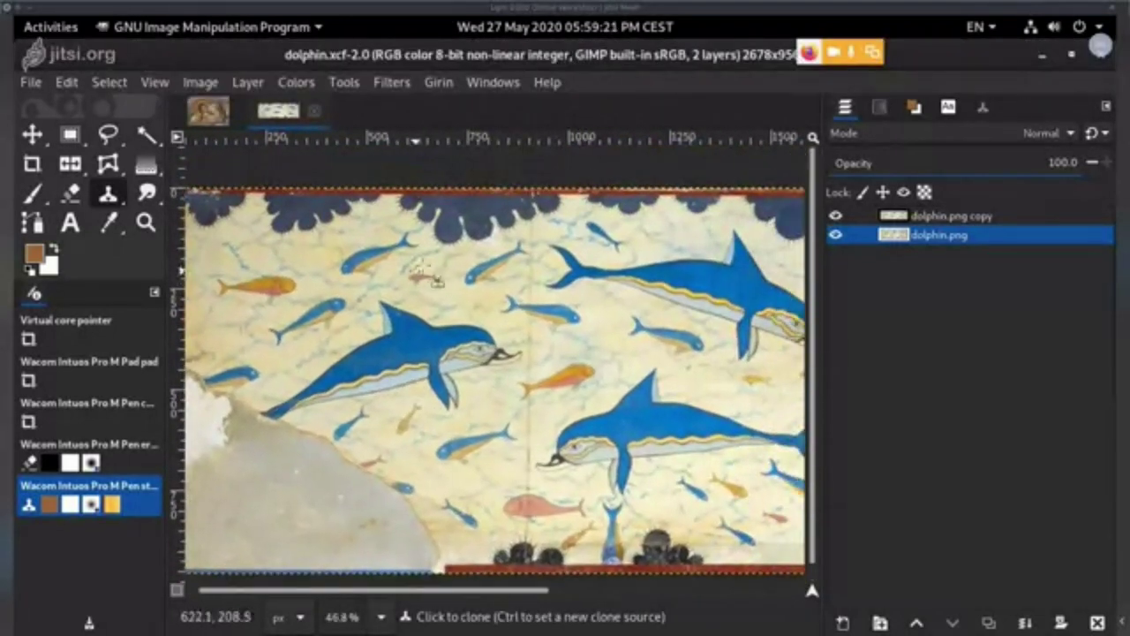
# - Outline the tail fin of the upper-right dolphin with the Free Select tool
pyautogui.click(109, 134)
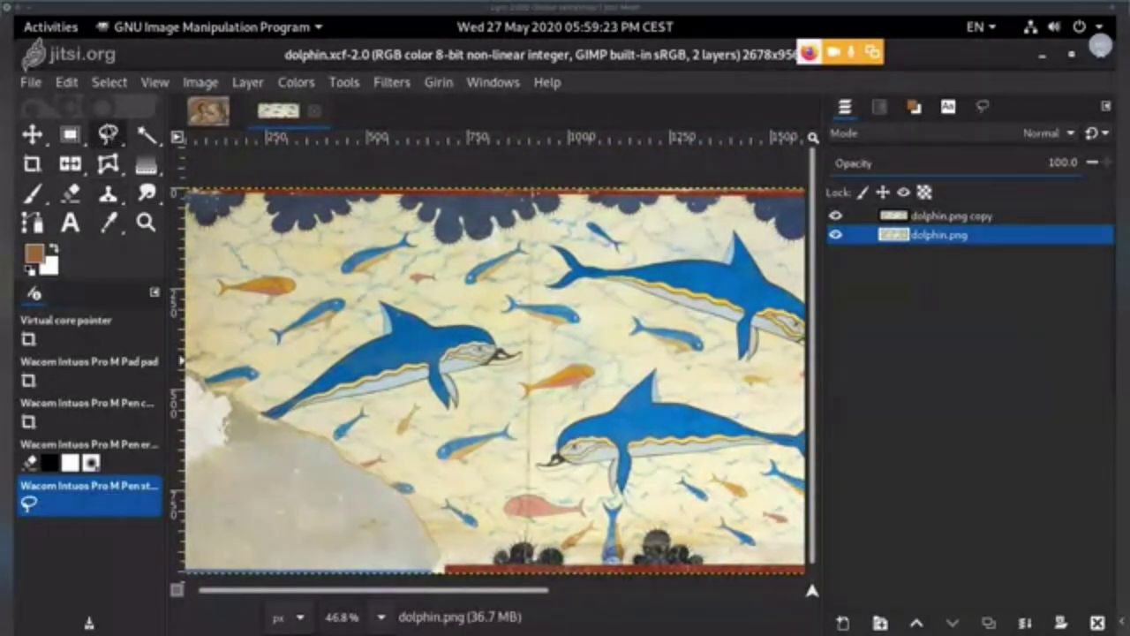
pyautogui.hscroll(3, 313, 389)
pyautogui.scroll(-1, 313, 389)
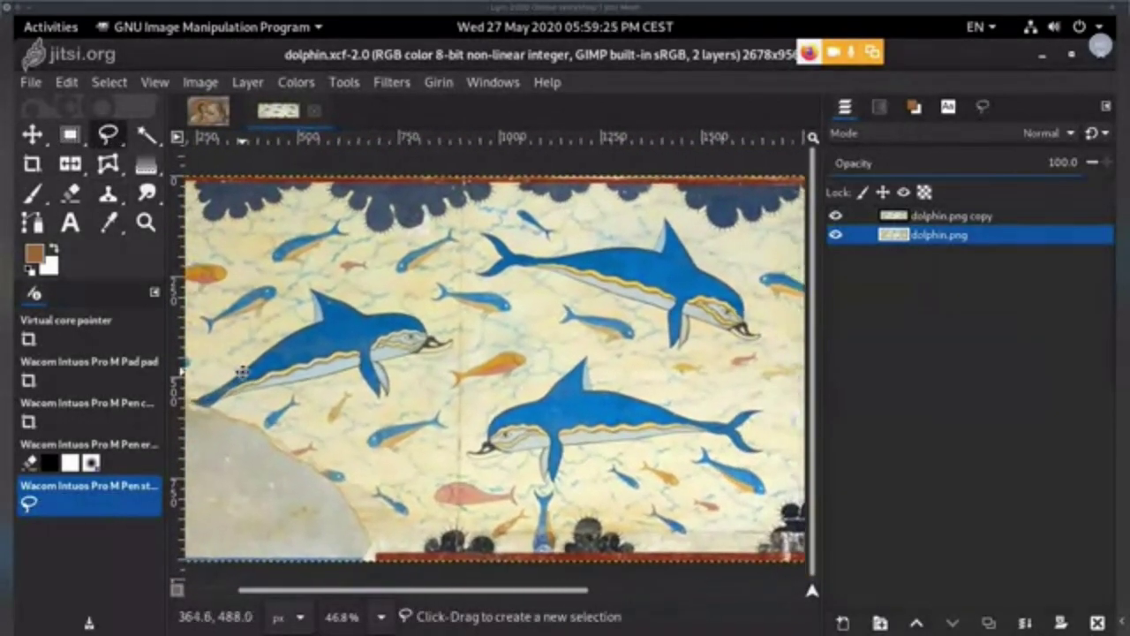
pyautogui.hscroll(-2, 241, 372)
pyautogui.click(544, 222)
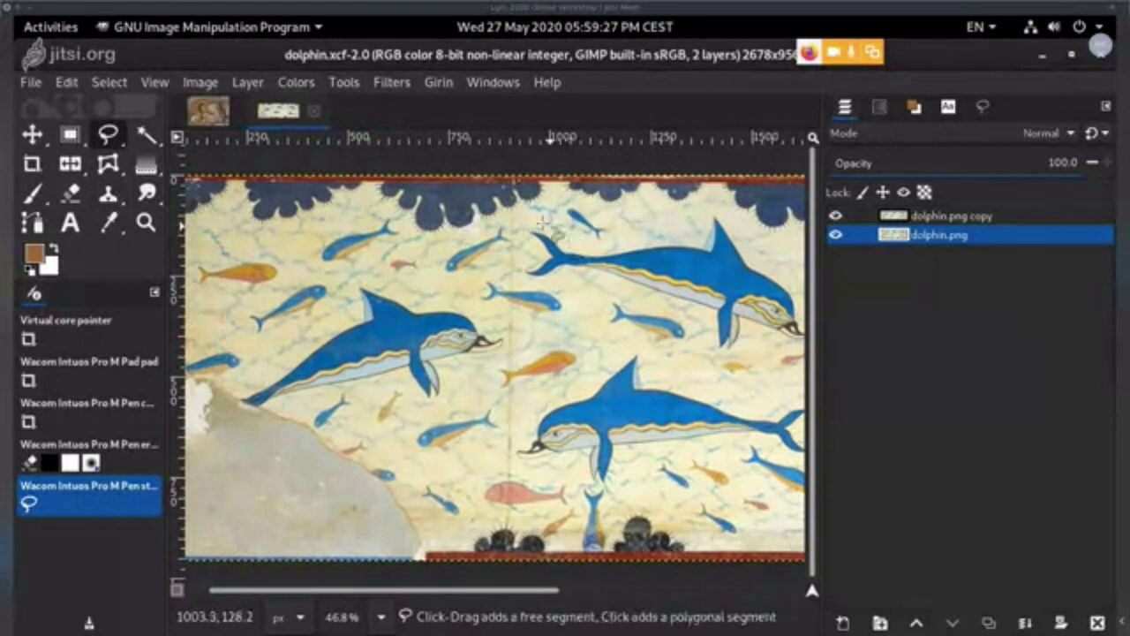
pyautogui.moveTo(551, 231)
pyautogui.mouseDown()
pyautogui.moveTo(516, 276)
pyautogui.moveTo(544, 293)
pyautogui.moveTo(586, 268)
pyautogui.mouseUp()
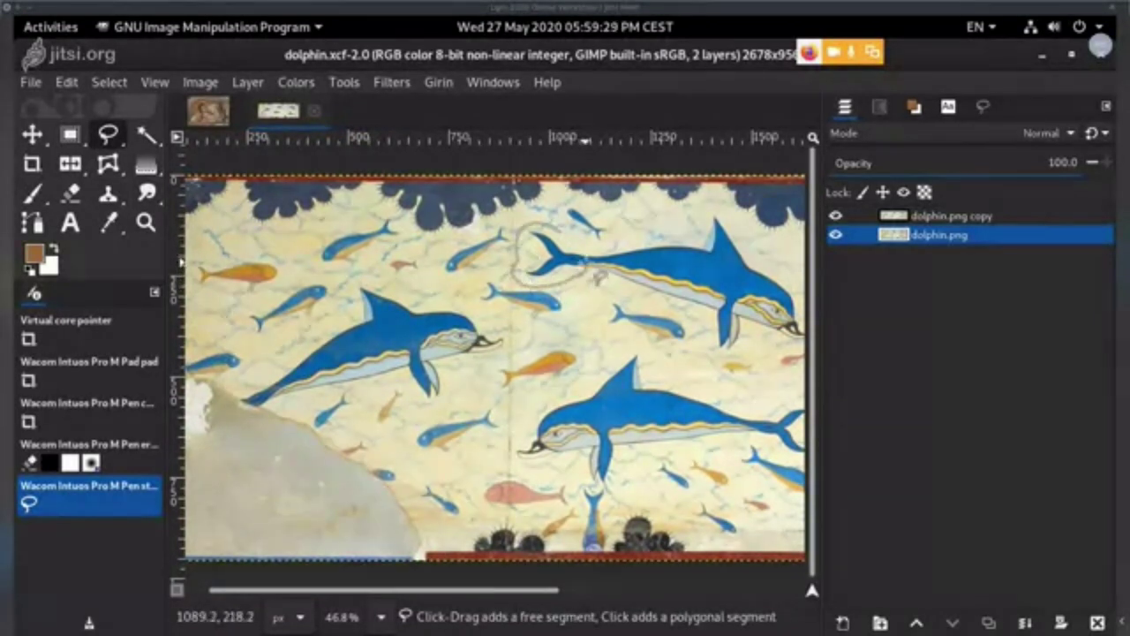
pyautogui.press('Return')
# - Redraw the freehand selection around the same tail fin with a wider margin of background
pyautogui.moveTo(496, 334); pyautogui.dragTo(536, 344)
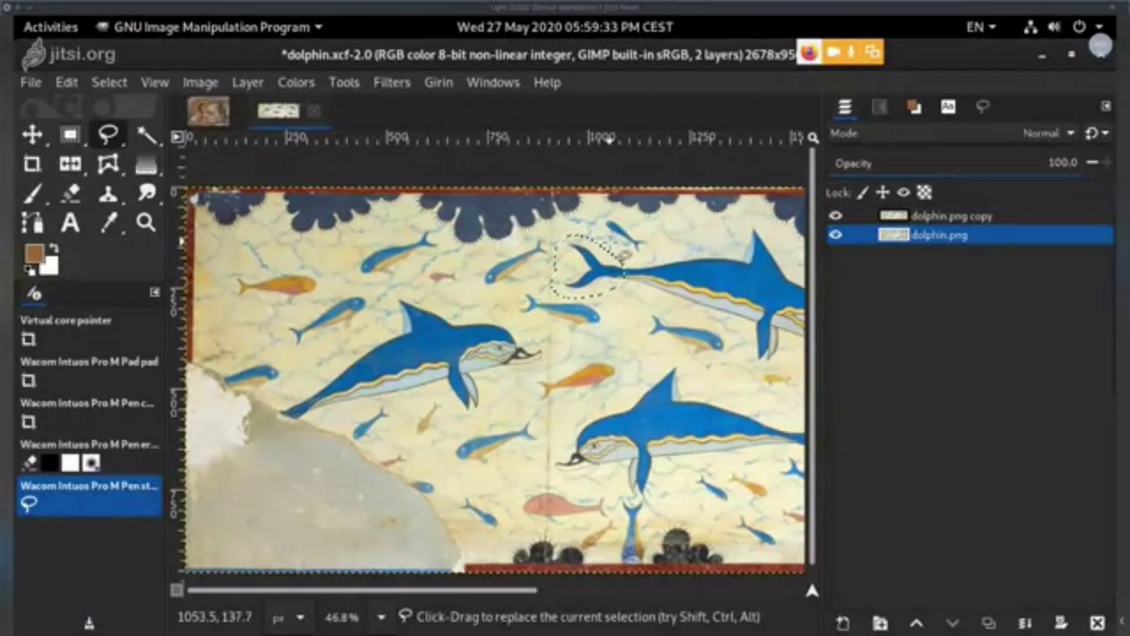
pyautogui.moveTo(610, 241); pyautogui.dragTo(600, 227)
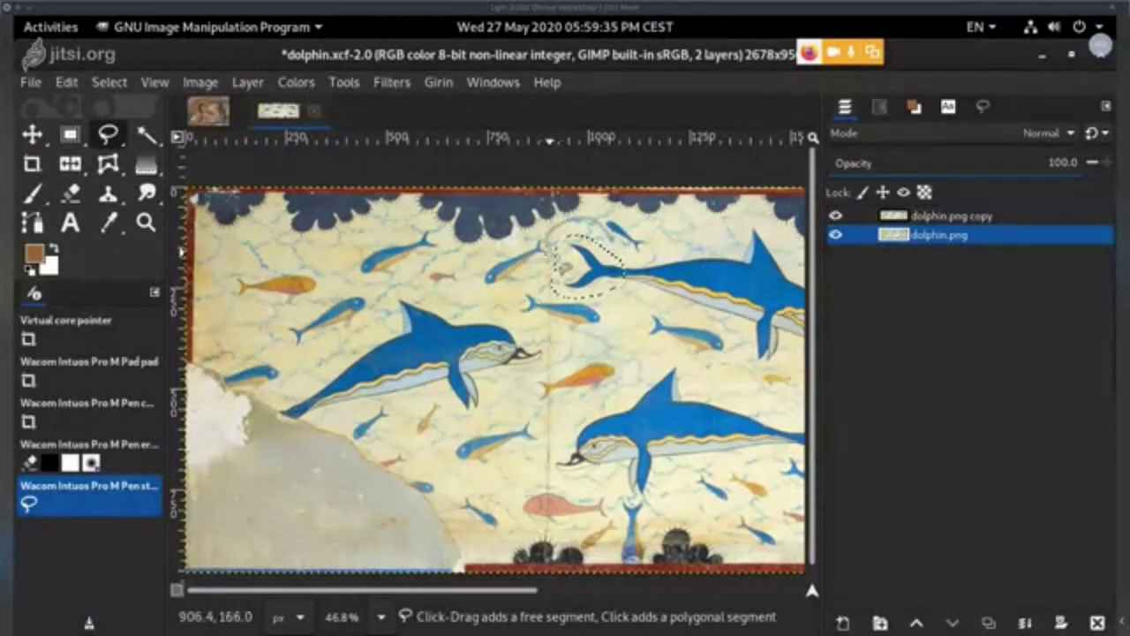
pyautogui.moveTo(555, 300)
pyautogui.mouseDown()
pyautogui.moveTo(631, 316)
pyautogui.moveTo(641, 284)
pyautogui.moveTo(621, 253)
pyautogui.mouseUp()
pyautogui.press('Return')
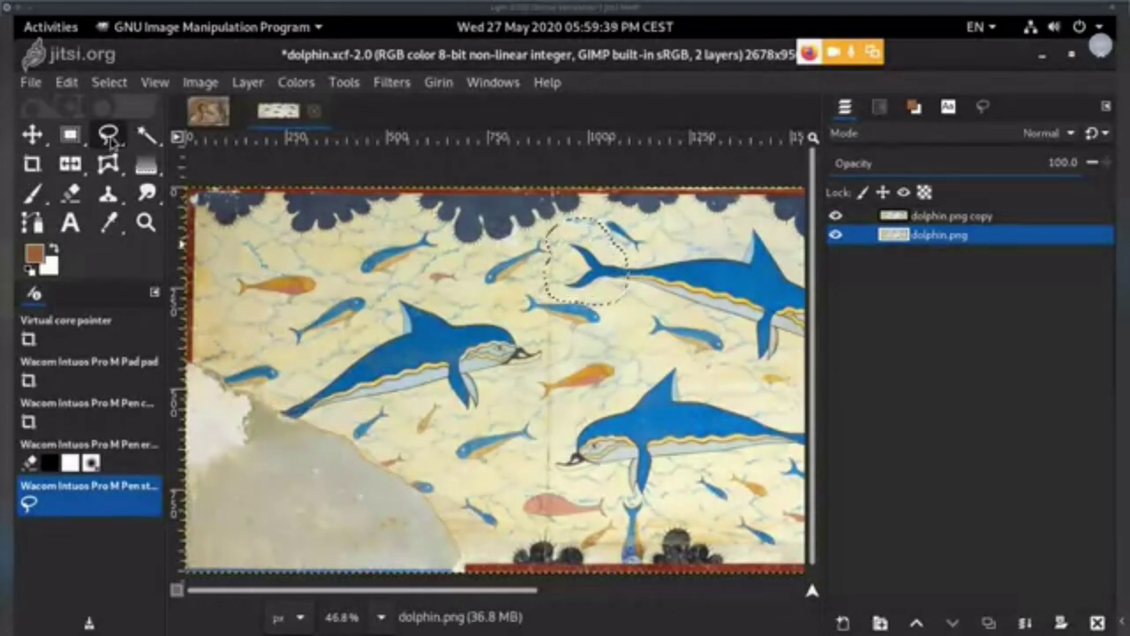
# - Show the Free Select options and examine the tail selection's feathered edge up close with Quick Mask
pyautogui.doubleClick(108, 136)
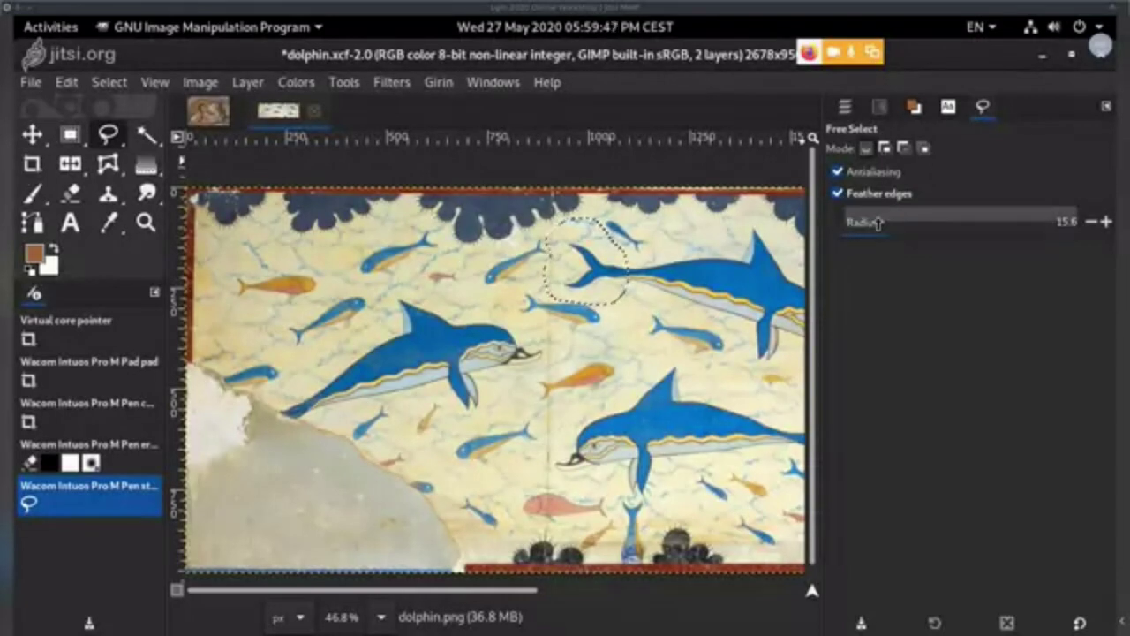
pyautogui.scroll(5, 530, 256)
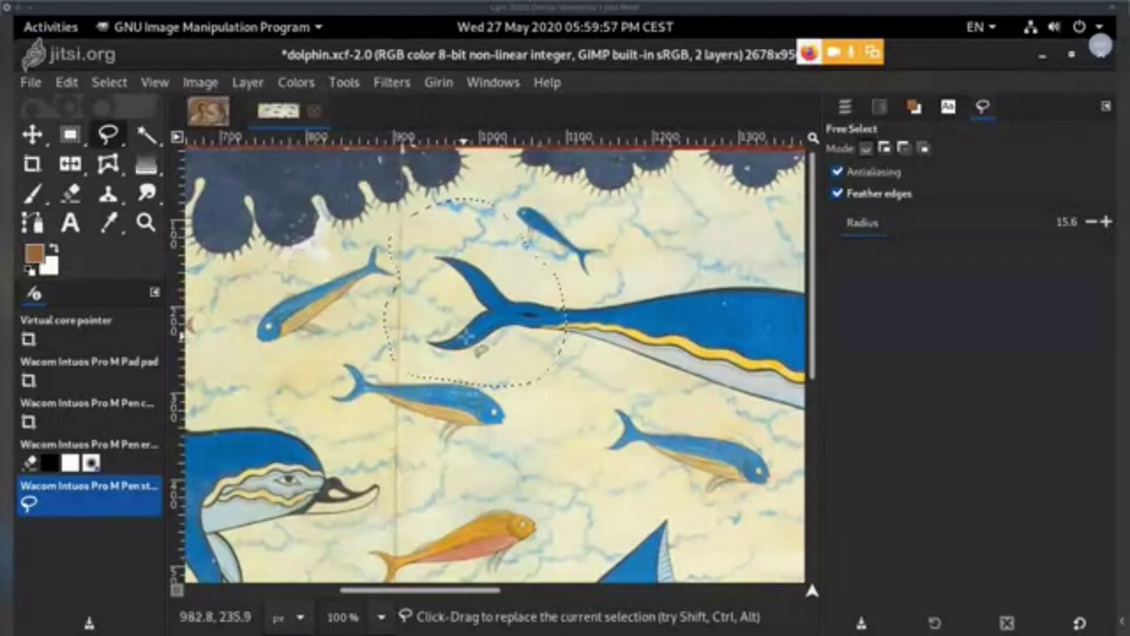
pyautogui.hotkey('shift', 'q')
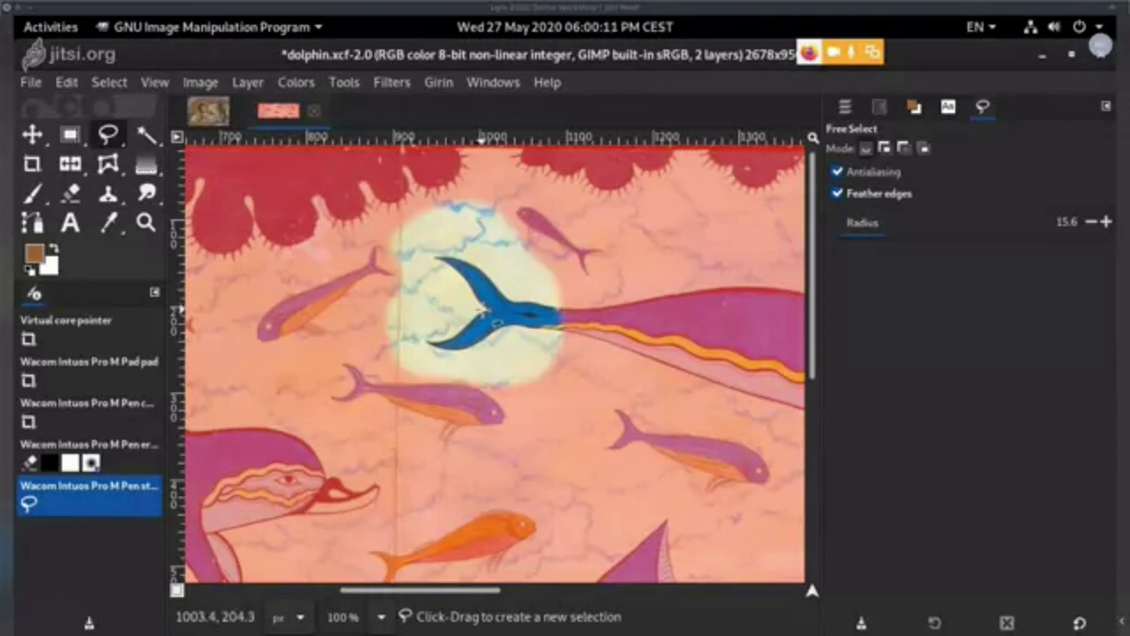
pyautogui.hotkey('shift', 'q')
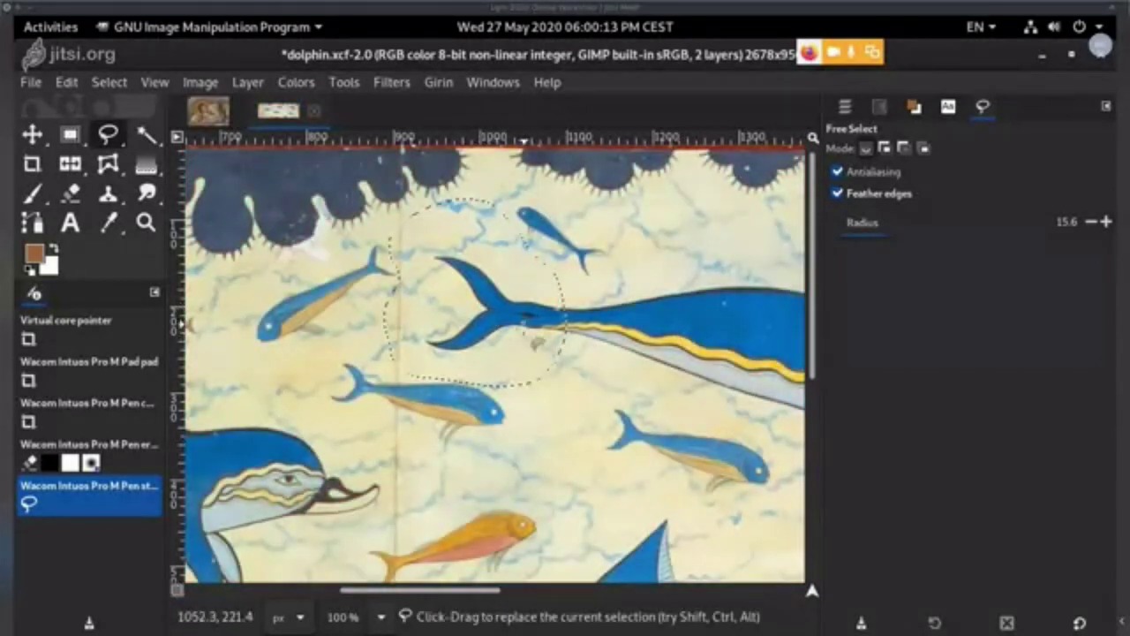
pyautogui.moveTo(571, 334)
pyautogui.mouseDown()
pyautogui.moveTo(654, 318)
pyautogui.moveTo(589, 344)
pyautogui.mouseUp()
pyautogui.hotkey('shift', 'q')
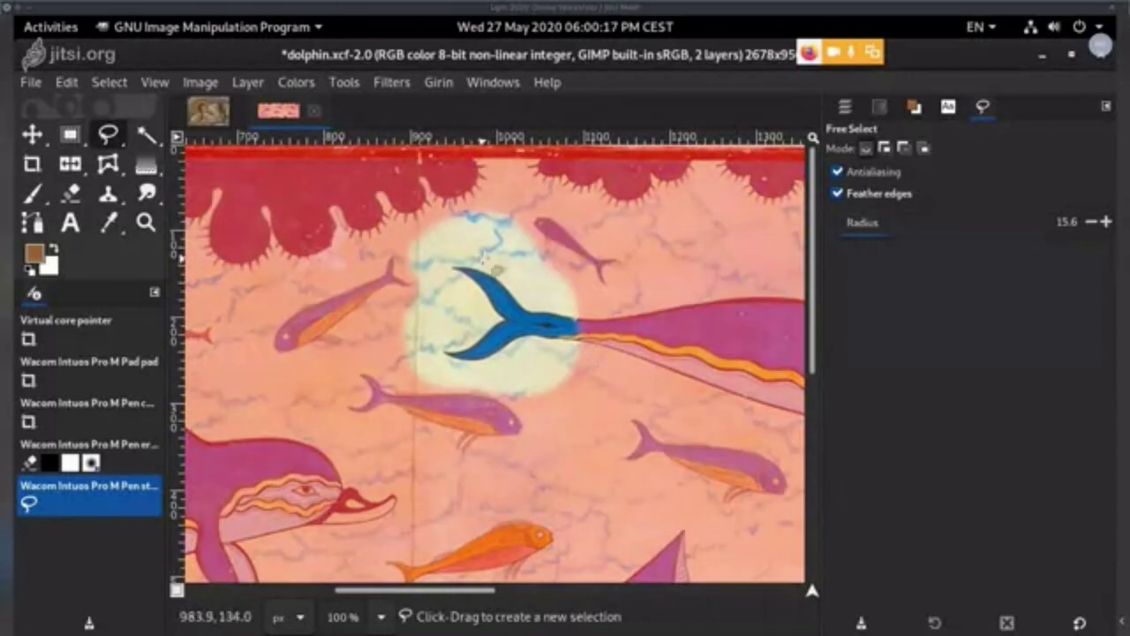
pyautogui.scroll(5, 494, 267)
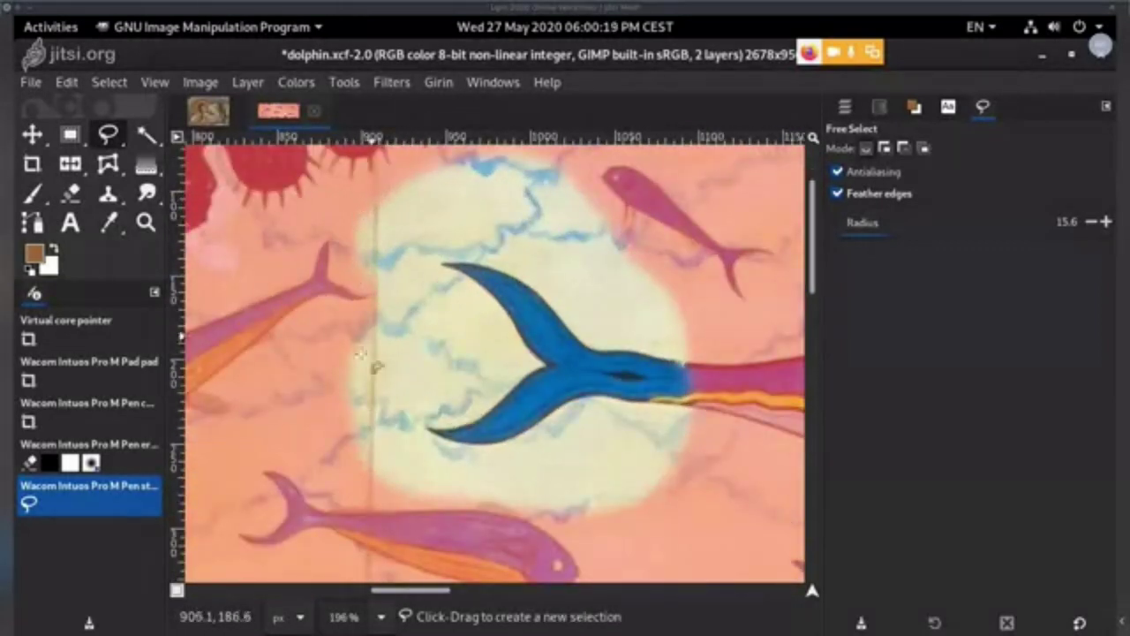
pyautogui.hotkey('shift', 'q')
# - Turn off edge feathering, reselect the dolphin's tail fin and inspect its hard edge in Quick Mask
pyautogui.click(838, 193)
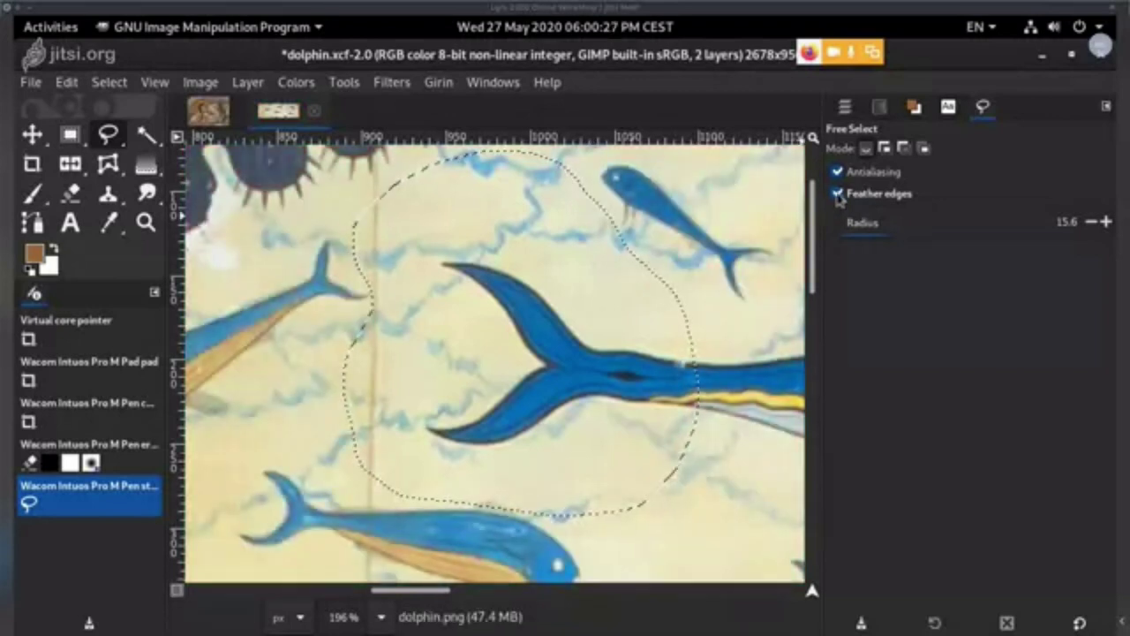
pyautogui.moveTo(547, 202)
pyautogui.mouseDown()
pyautogui.moveTo(571, 164)
pyautogui.moveTo(526, 157)
pyautogui.moveTo(380, 237)
pyautogui.moveTo(412, 403)
pyautogui.moveTo(549, 491)
pyautogui.moveTo(719, 422)
pyautogui.moveTo(696, 307)
pyautogui.mouseUp()
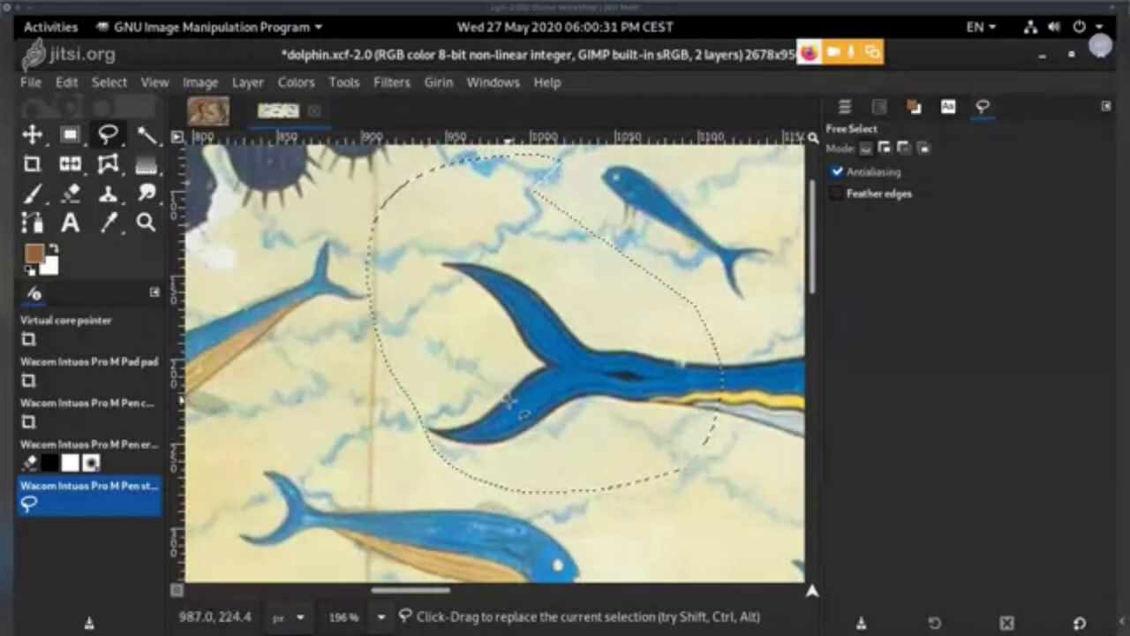
pyautogui.hotkey('shift', 'q')
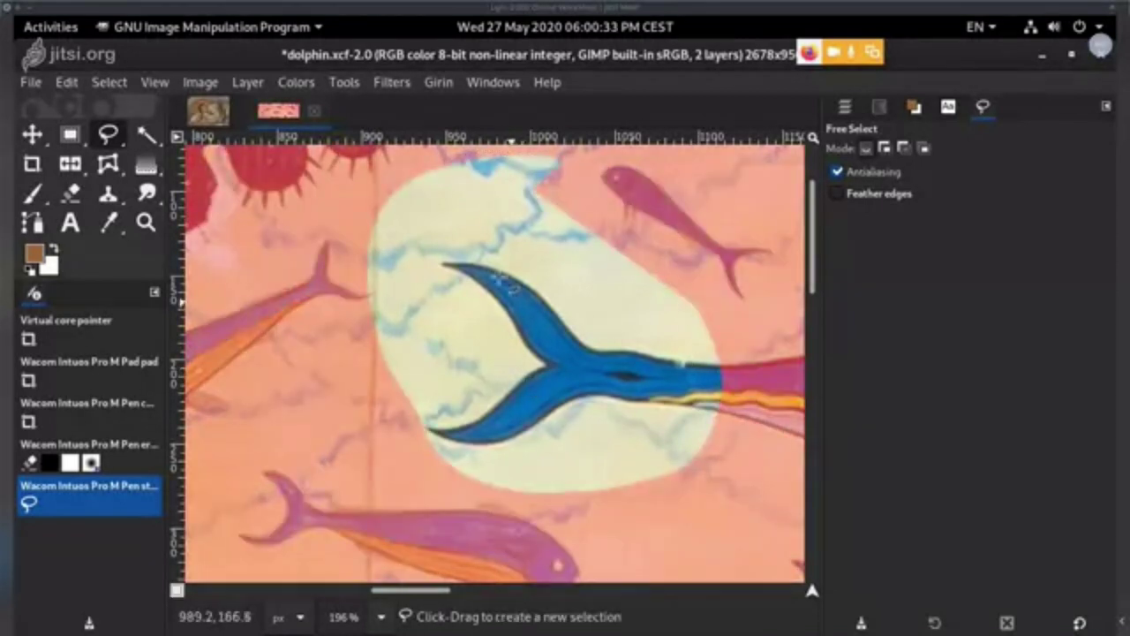
pyautogui.scroll(4, 568, 218)
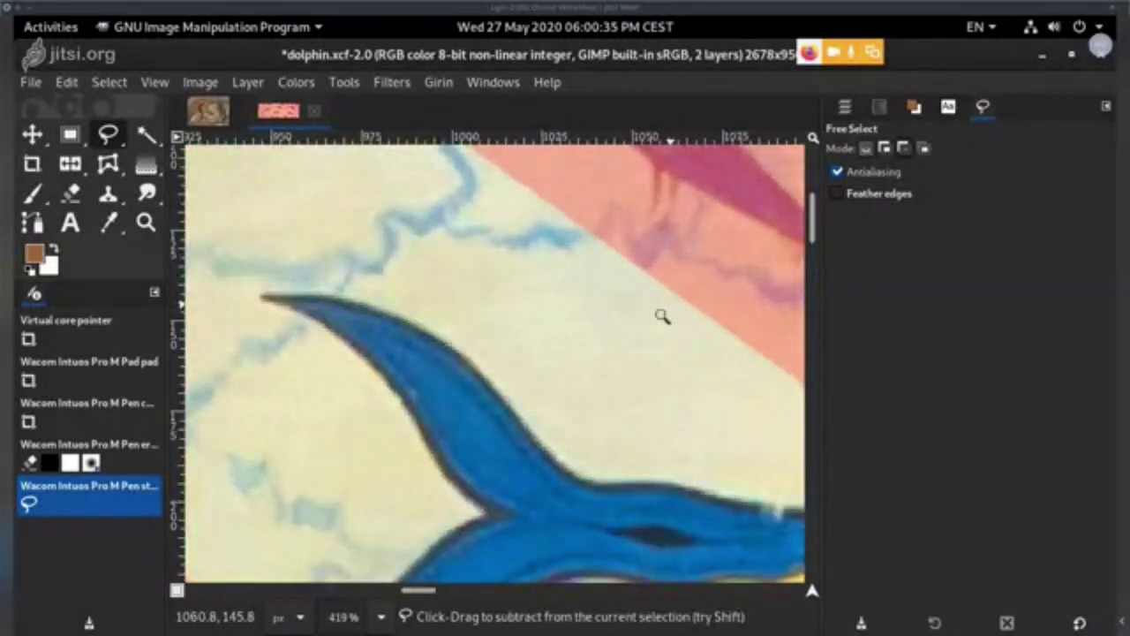
pyautogui.scroll(-4, 693, 316)
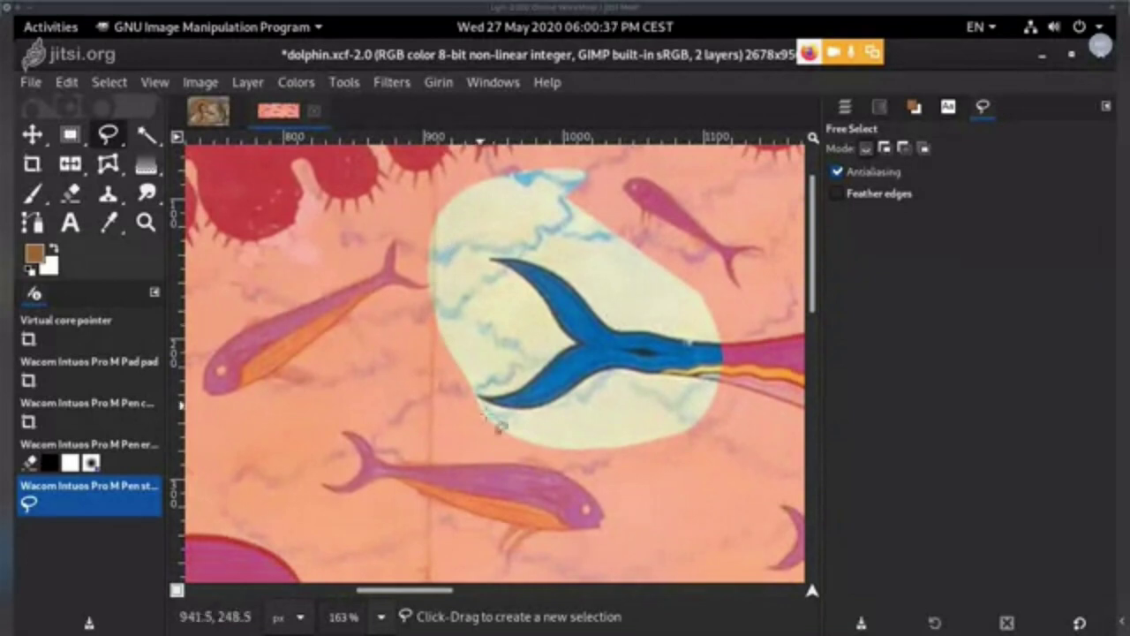
pyautogui.scroll(3, 512, 339)
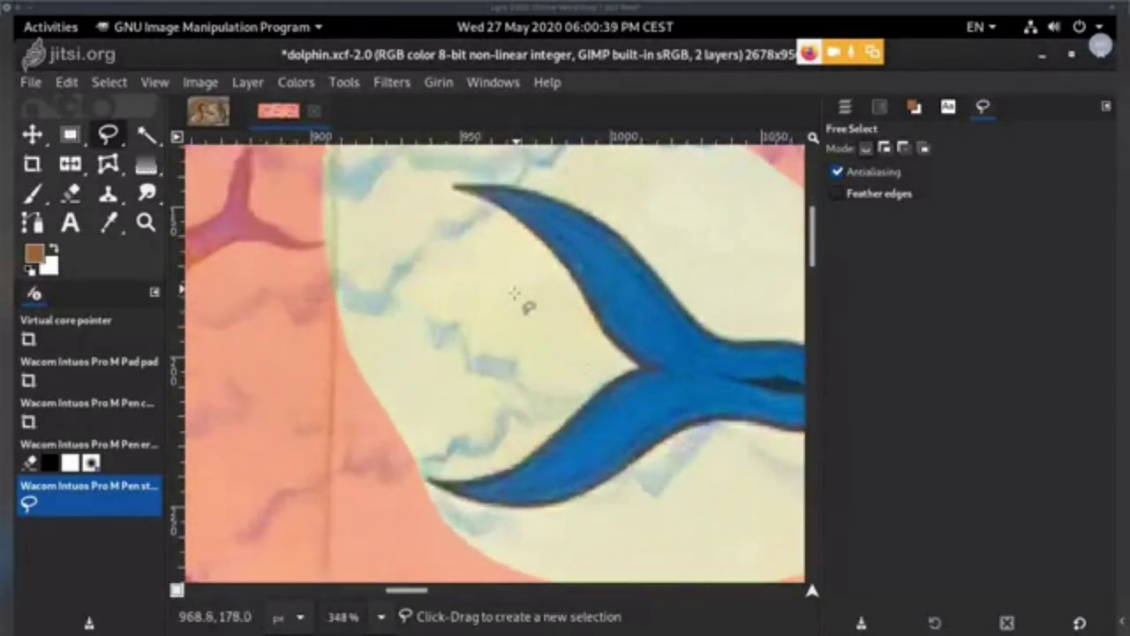
pyautogui.scroll(-3, 626, 272)
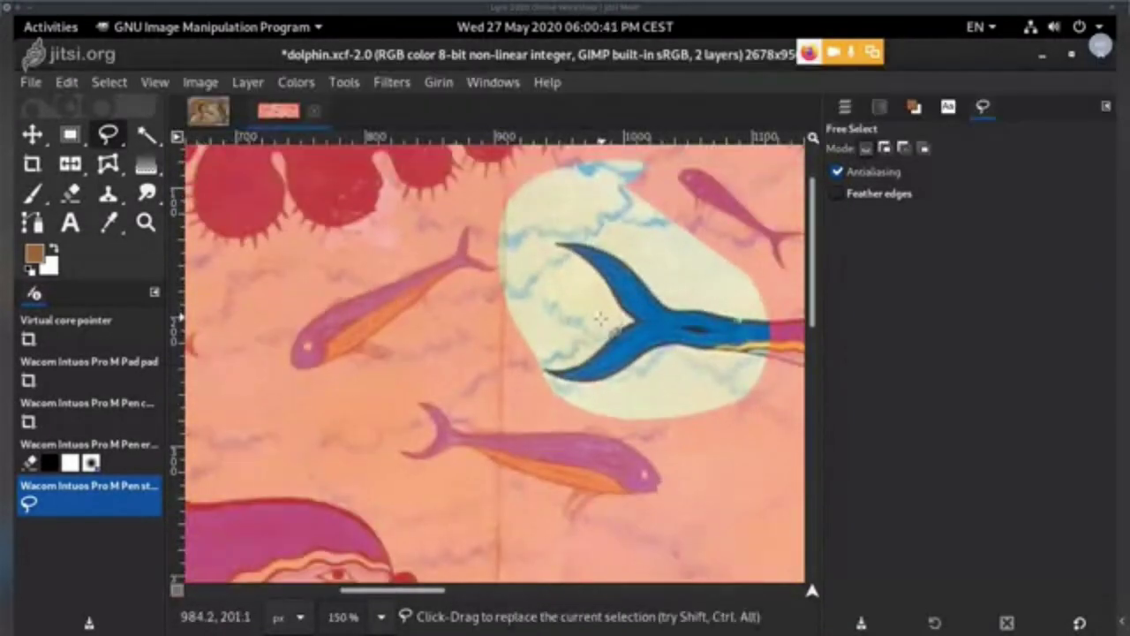
pyautogui.hotkey('shift', 'q')
# - Turn edge feathering on with a radius of 98.9, reselect the tail fin and preview the soft edge in Quick Mask
pyautogui.click(837, 193)
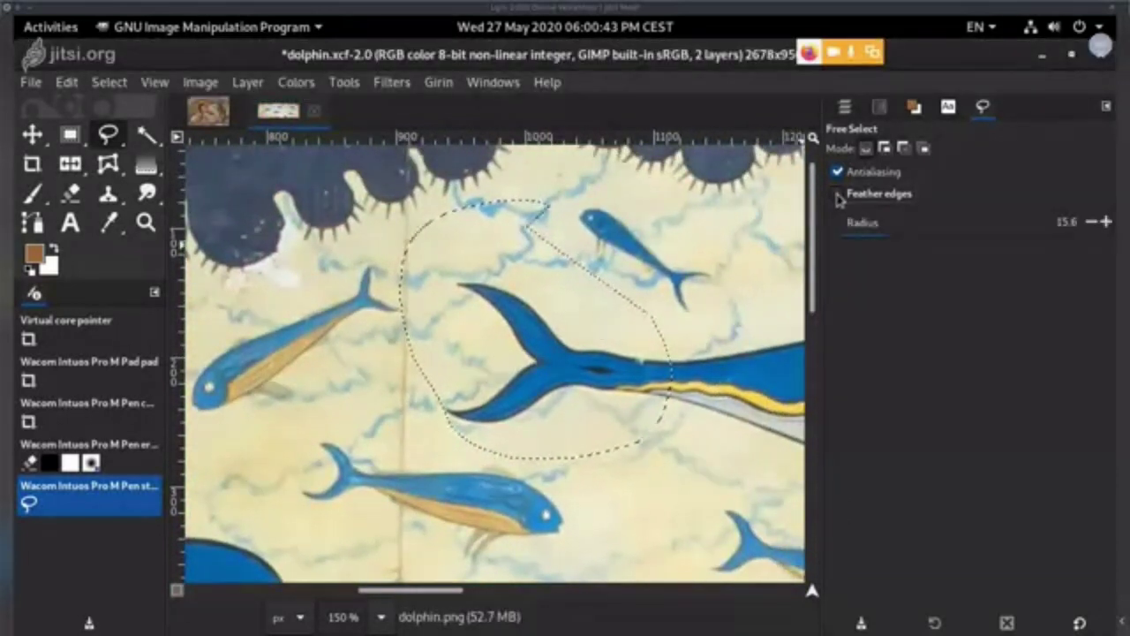
pyautogui.moveTo(857, 217)
pyautogui.mouseDown()
pyautogui.moveTo(1046, 219)
pyautogui.moveTo(1002, 235)
pyautogui.mouseUp()
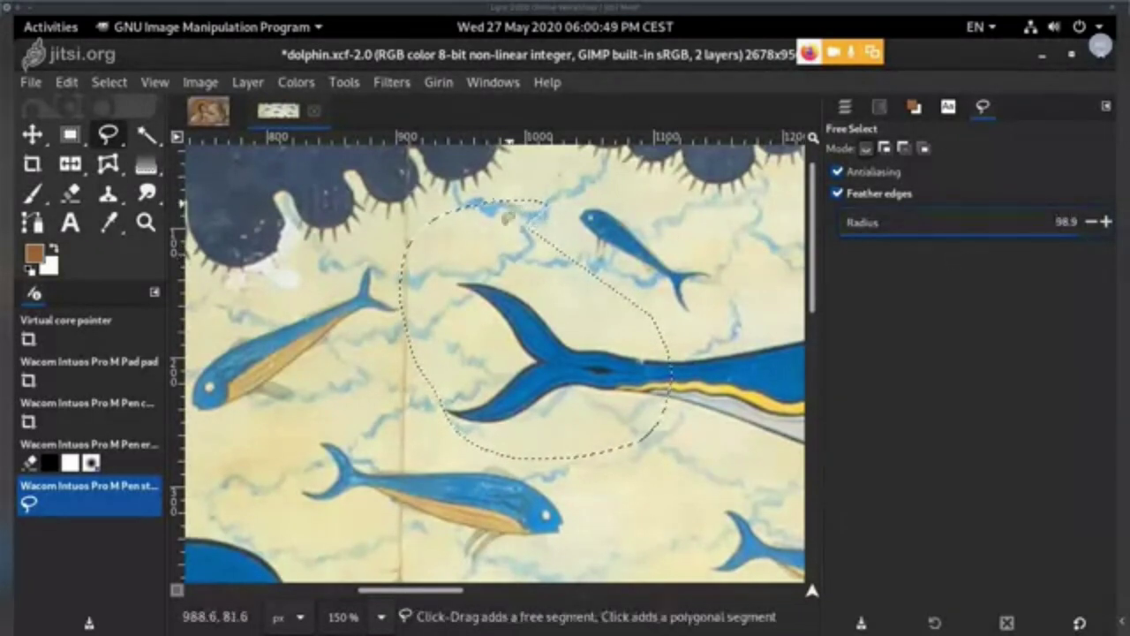
pyautogui.moveTo(538, 221)
pyautogui.mouseDown()
pyautogui.moveTo(402, 362)
pyautogui.moveTo(590, 463)
pyautogui.moveTo(634, 277)
pyautogui.mouseUp()
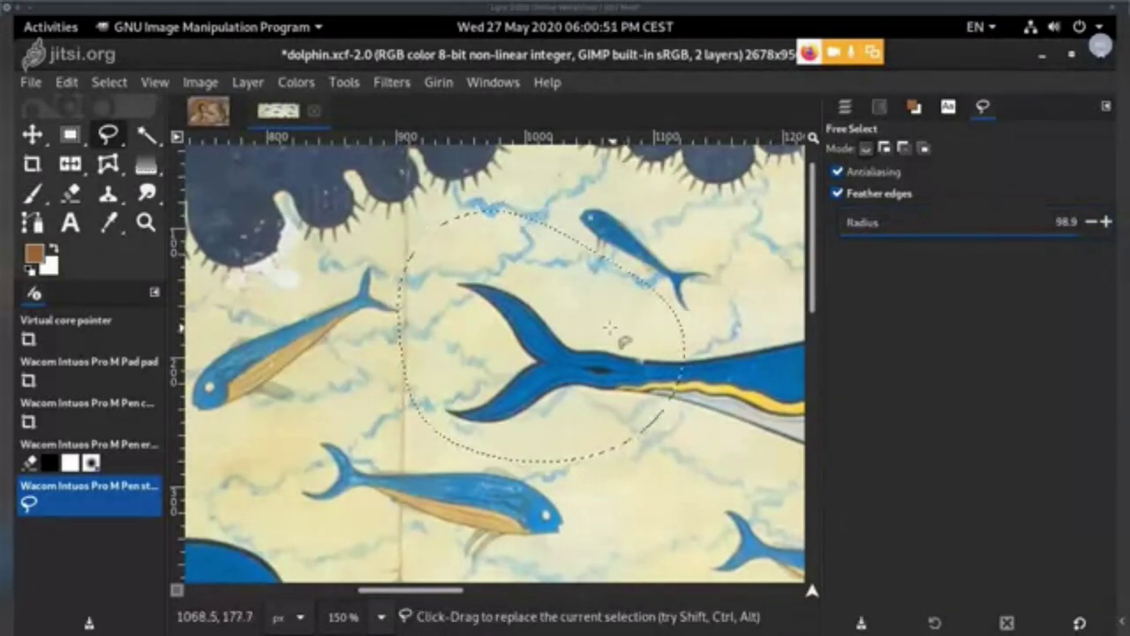
pyautogui.hotkey('shift', 'q')
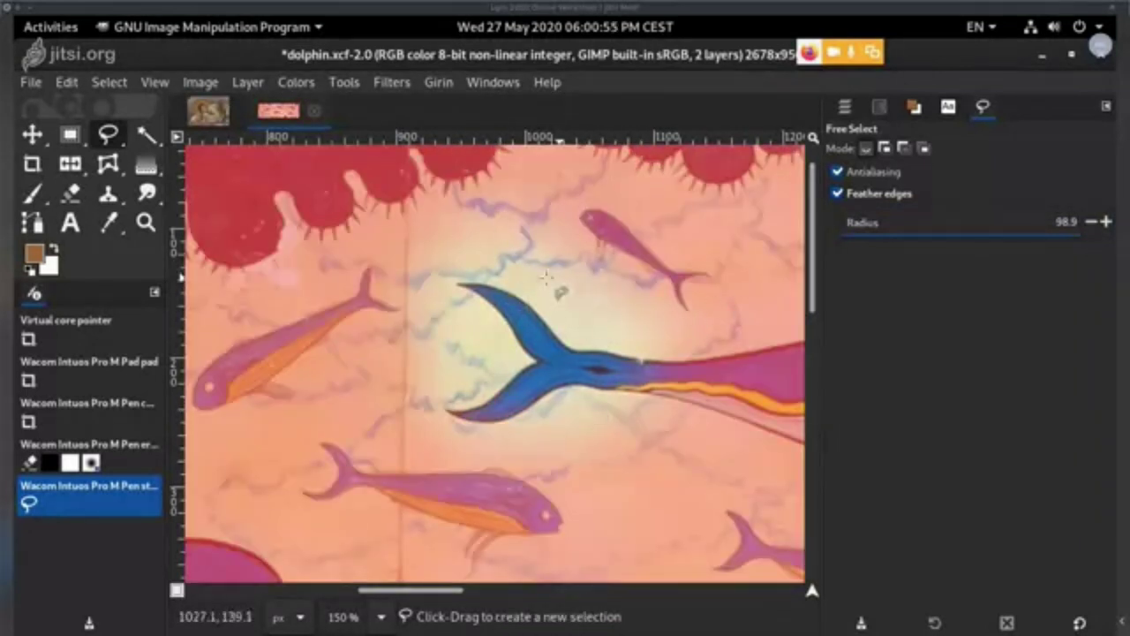
pyautogui.hotkey('shift', 'q')
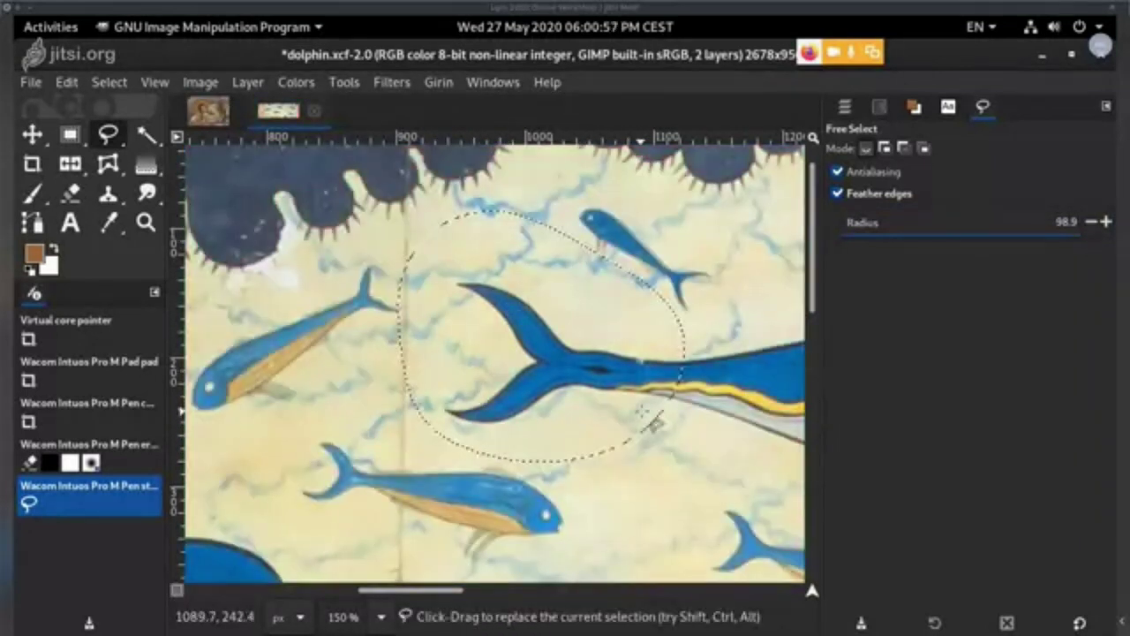
# - Set the feather radius to 12.0 and draw a new freehand selection around the dolphin's tail fin
pyautogui.moveTo(908, 214); pyautogui.dragTo(872, 219)
pyautogui.moveTo(529, 329); pyautogui.dragTo(486, 307)
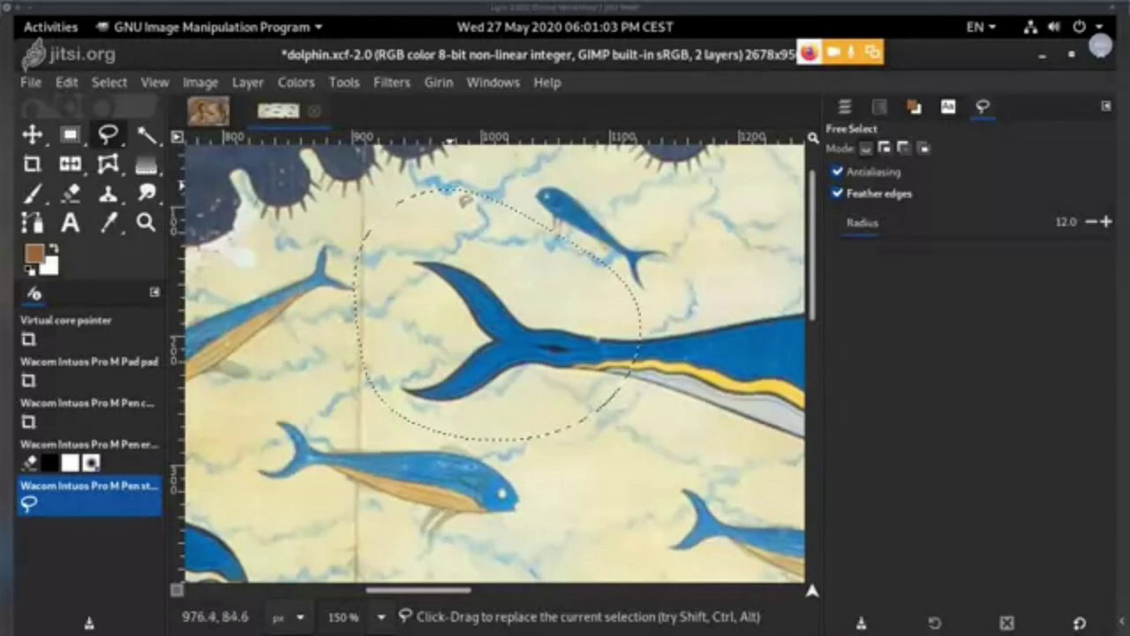
pyautogui.moveTo(461, 181)
pyautogui.mouseDown()
pyautogui.moveTo(408, 199)
pyautogui.moveTo(363, 368)
pyautogui.moveTo(467, 436)
pyautogui.moveTo(618, 400)
pyautogui.moveTo(614, 299)
pyautogui.moveTo(455, 183)
pyautogui.mouseUp()
pyautogui.click(521, 350)
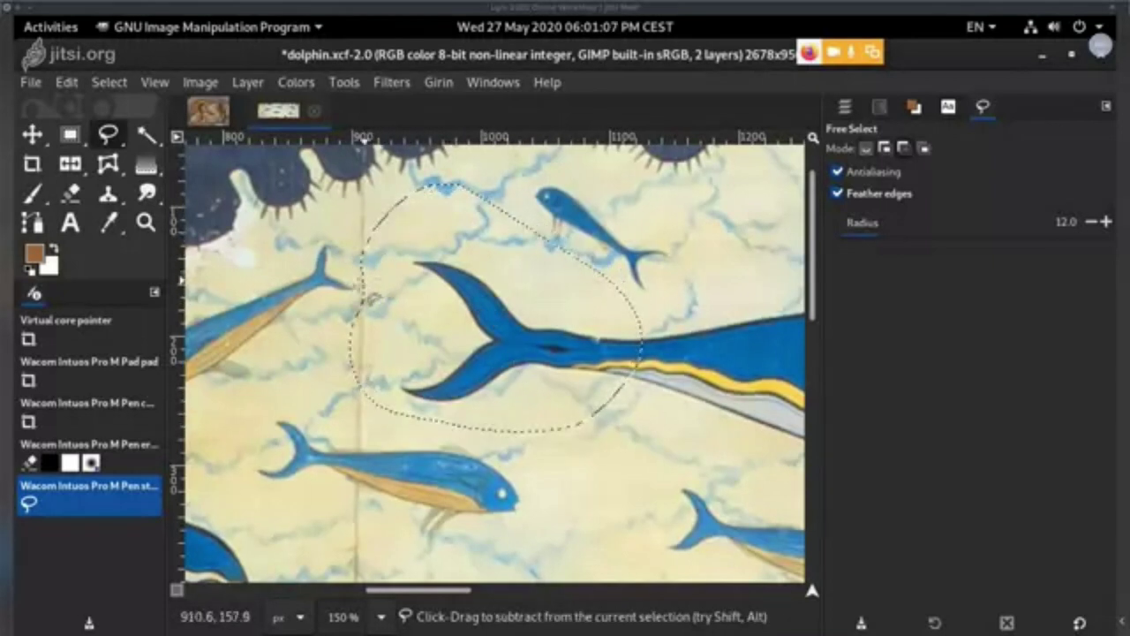
# - Subtract the strip along the vertical crease from the selection and extend the selection slightly below the tail fin
pyautogui.moveTo(360, 279)
pyautogui.keyDown('ctrl'); pyautogui.mouseDown()
pyautogui.moveTo(381, 375)
pyautogui.moveTo(299, 335)
pyautogui.mouseUp(); pyautogui.keyUp('ctrl')
pyautogui.press('Return')
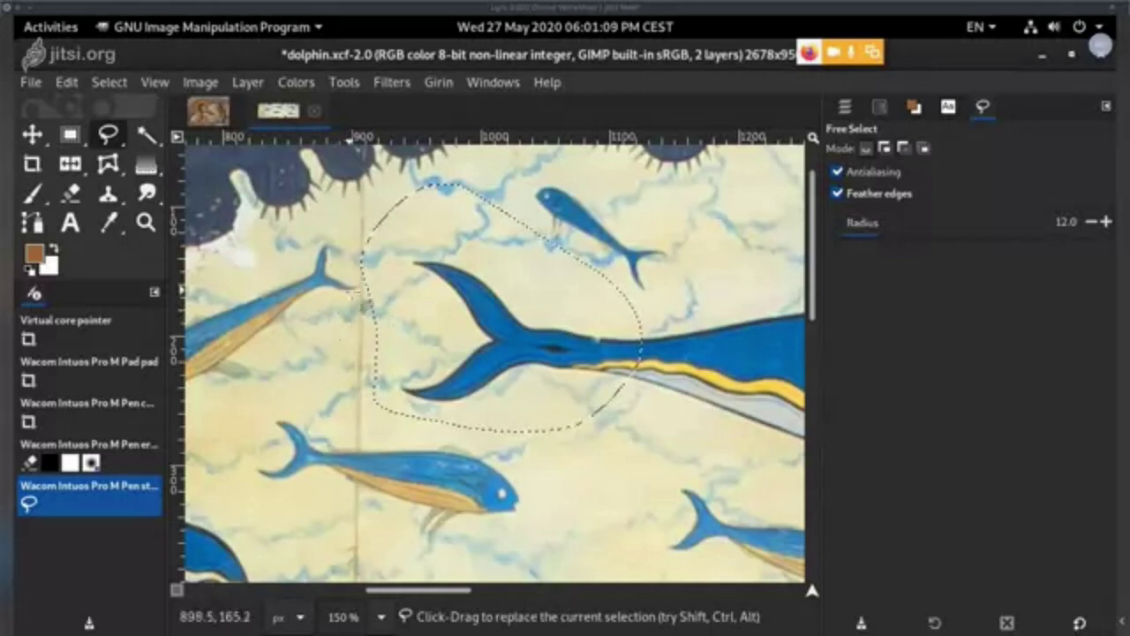
pyautogui.moveTo(364, 251)
pyautogui.mouseDown()
pyautogui.moveTo(392, 231)
pyautogui.moveTo(390, 303)
pyautogui.moveTo(331, 327)
pyautogui.mouseUp()
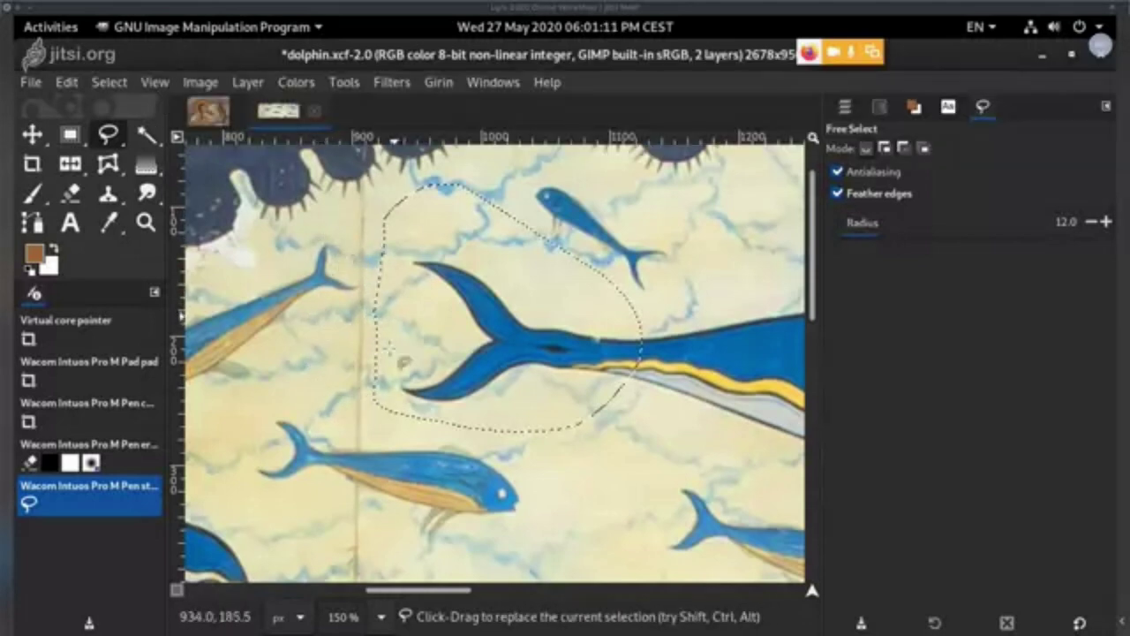
pyautogui.moveTo(587, 316)
pyautogui.mouseDown()
pyautogui.moveTo(595, 271)
pyautogui.moveTo(568, 277)
pyautogui.mouseUp()
pyautogui.moveTo(357, 328)
pyautogui.keyDown('shift'); pyautogui.mouseDown()
pyautogui.moveTo(392, 375)
pyautogui.moveTo(468, 379)
pyautogui.moveTo(512, 321)
pyautogui.mouseUp(); pyautogui.keyUp('shift')
pyautogui.press('Return')
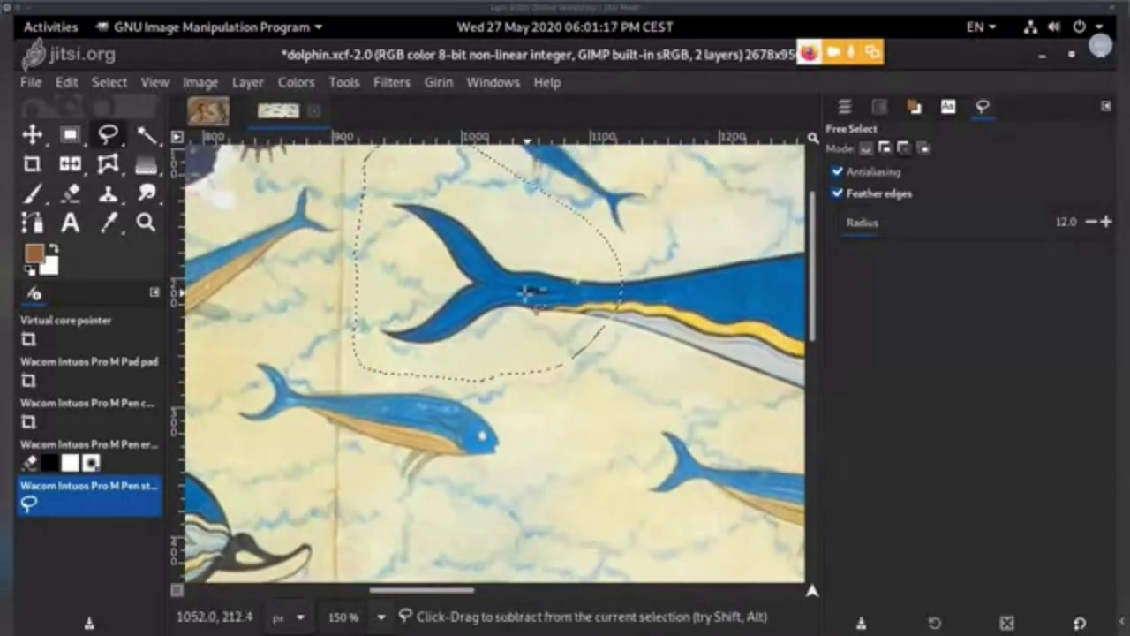
# - Copy the selected tail fin and paste it as a floating selection above the dolphin.png copy layer
pyautogui.hotkey('ctrl', 'c')
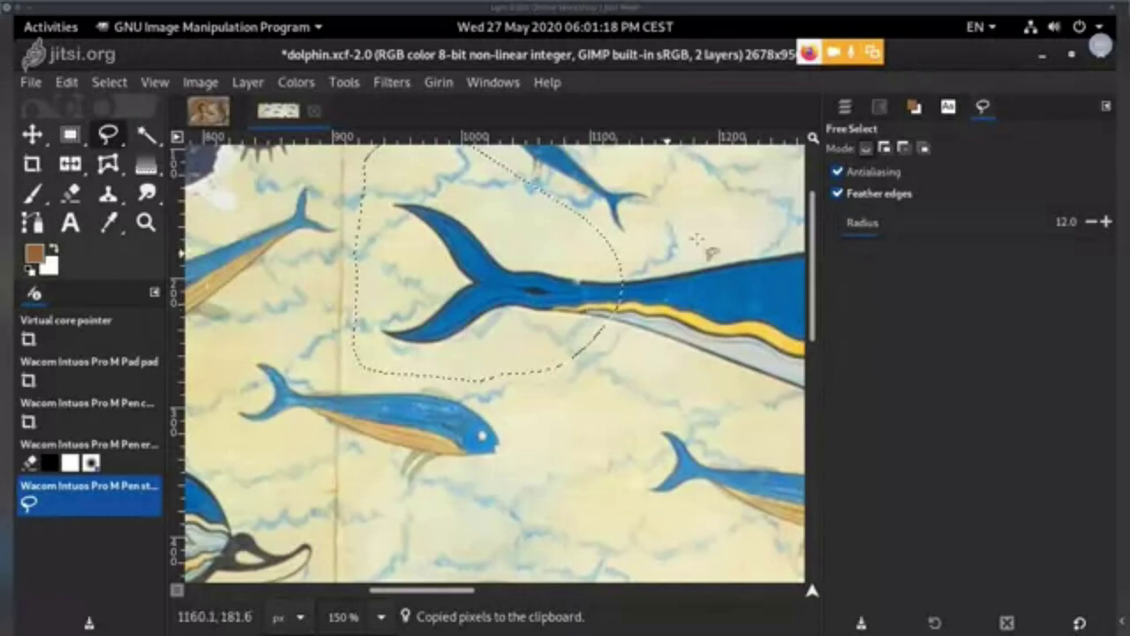
pyautogui.click(844, 107)
pyautogui.click(935, 218)
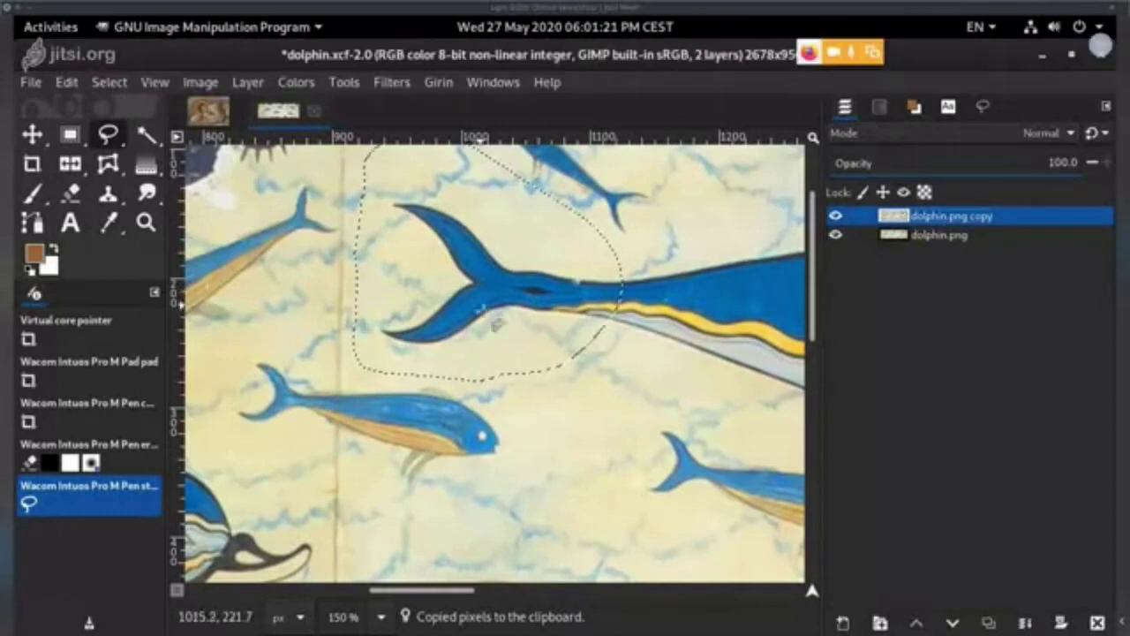
pyautogui.scroll(-5, 711, 292)
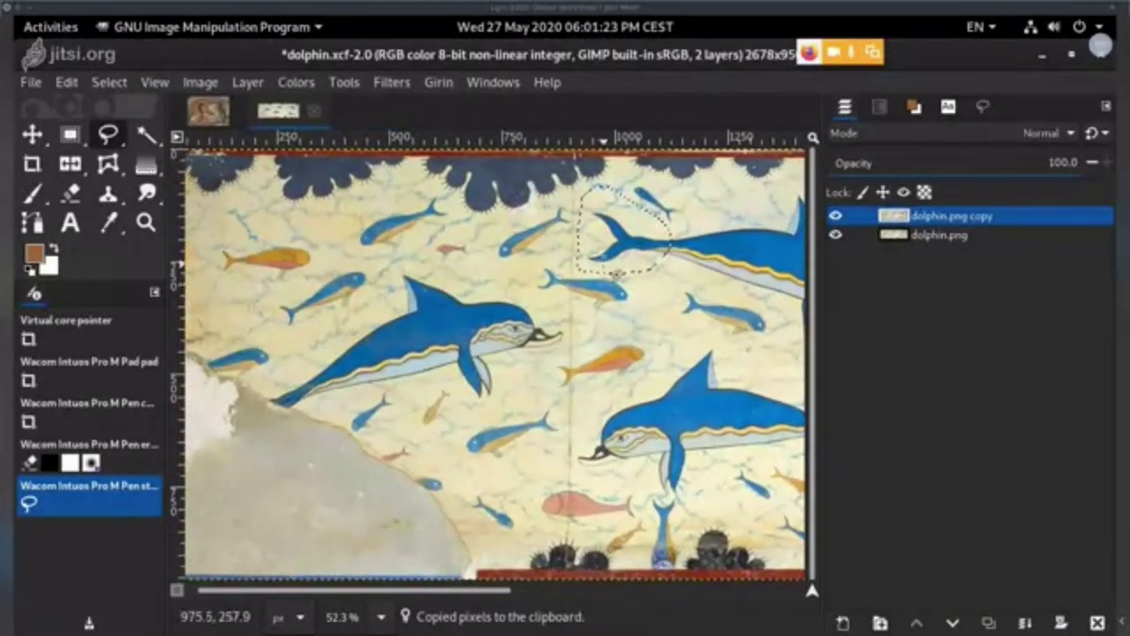
pyautogui.hotkey('ctrl', 'v')
pyautogui.moveTo(633, 254); pyautogui.dragTo(662, 263)
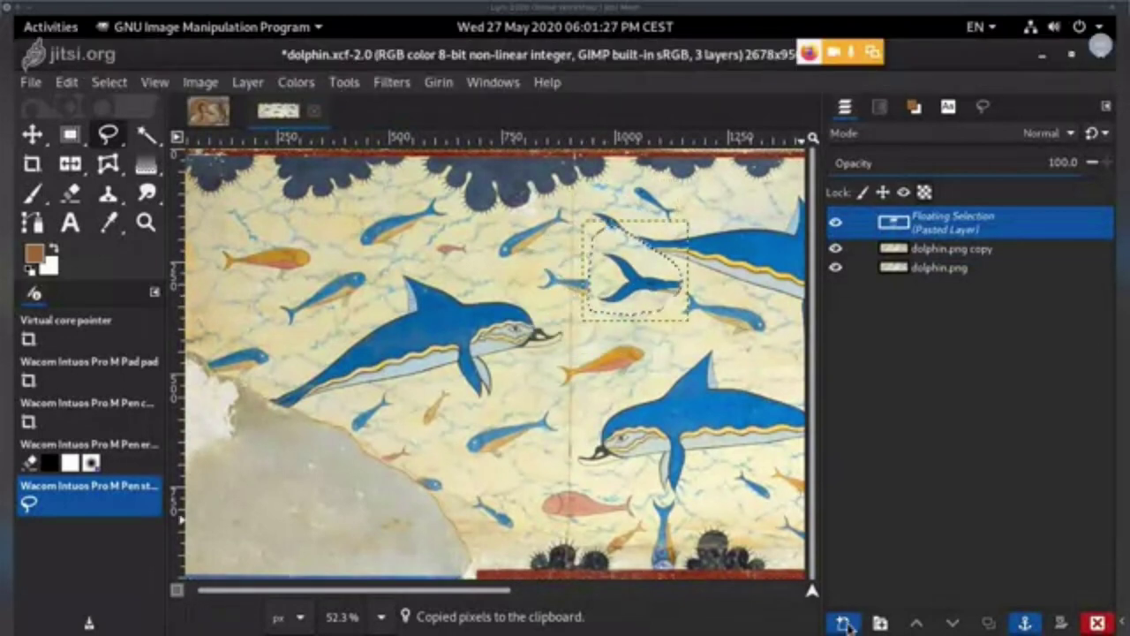
pyautogui.click(844, 622)
pyautogui.hotkey('ctrl', 'v')
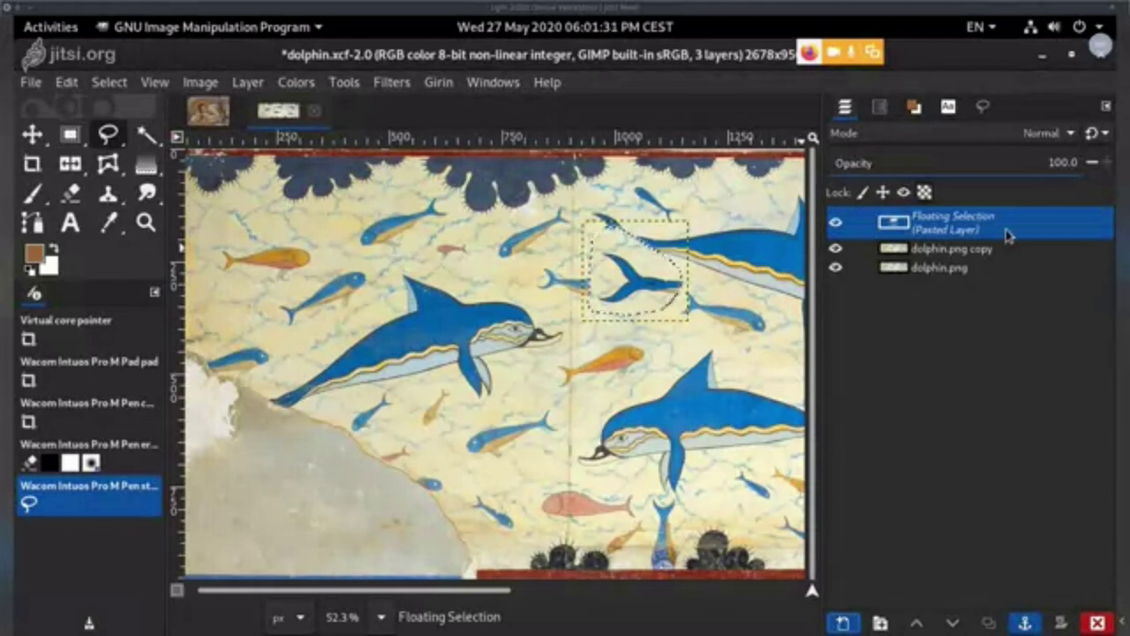
# - Anchor the pasted tail fin onto the dolphin.png copy layer and toggle the layer's visibility to check the merge
pyautogui.click(1025, 624)
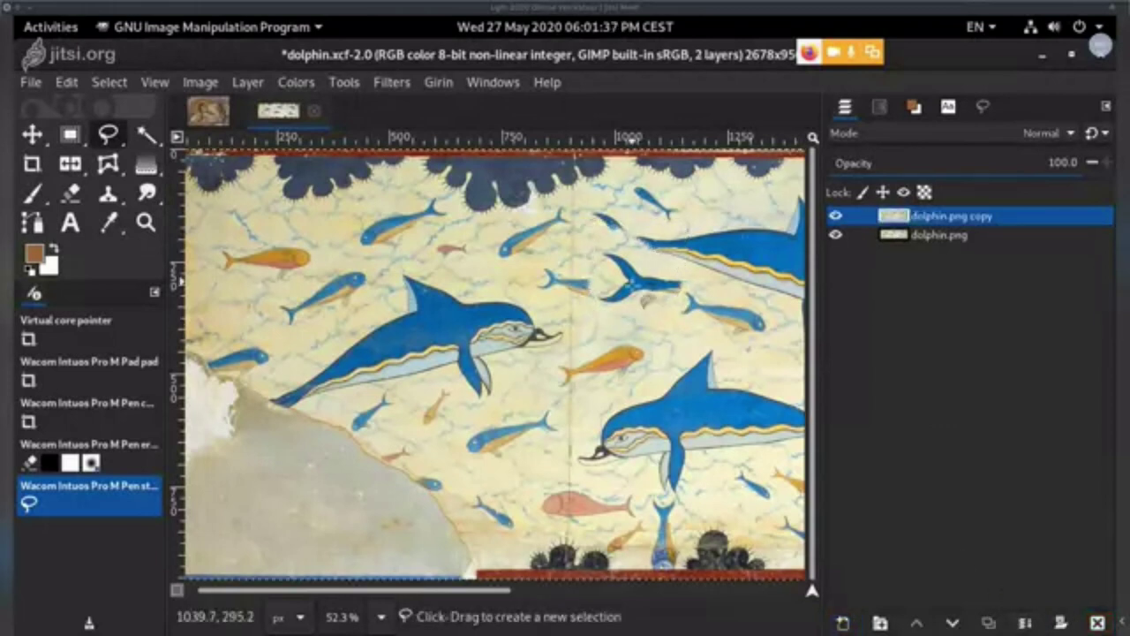
pyautogui.click(836, 217)
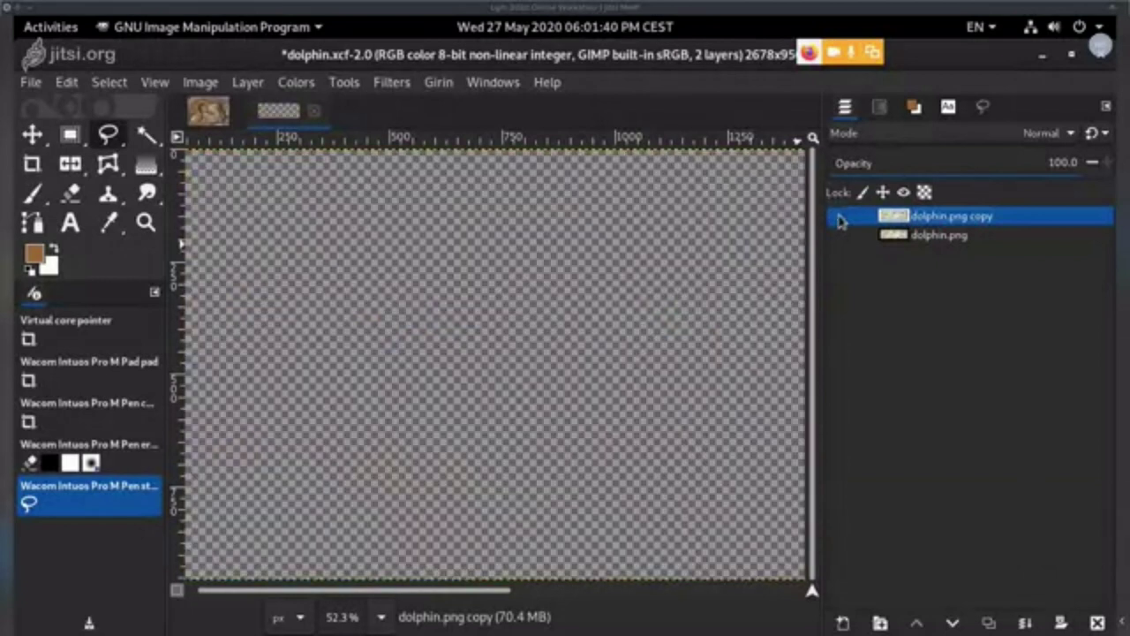
pyautogui.click(836, 217)
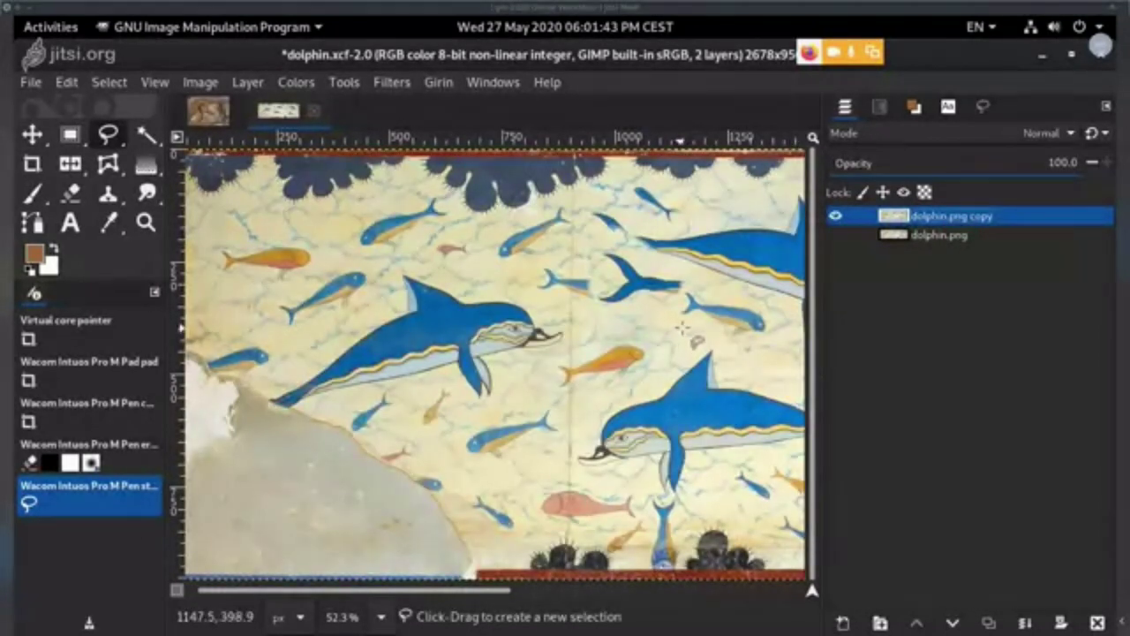
# - Paste the tail fin again, turn the floating selection into its own layer, and toggle that layer's visibility to compare
pyautogui.hotkey('ctrl', 'v')
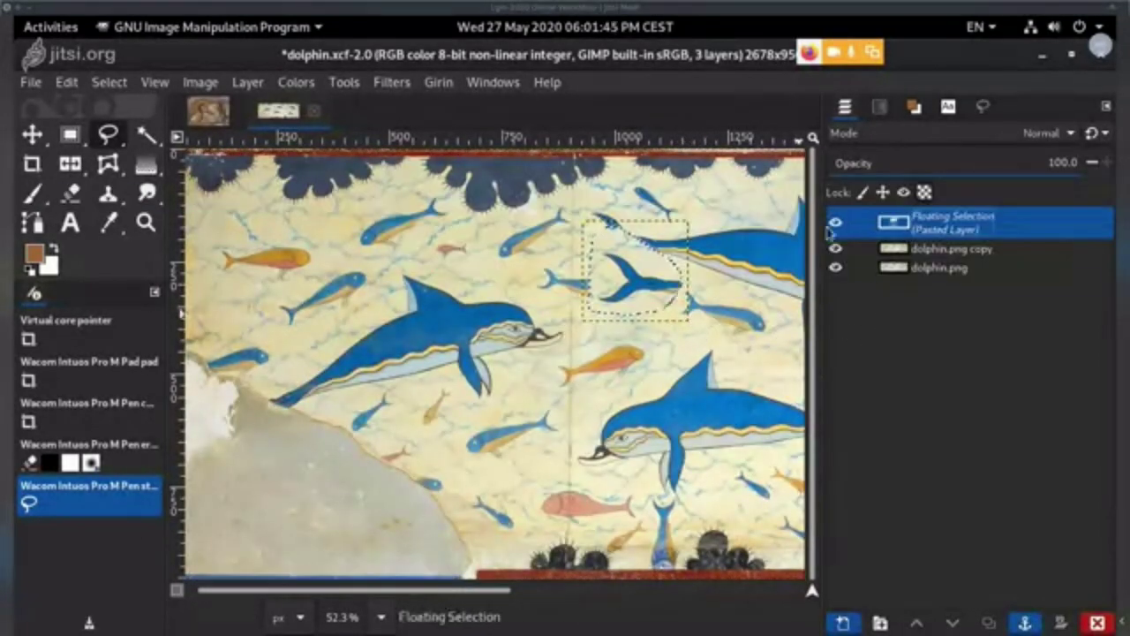
pyautogui.click(844, 624)
pyautogui.click(835, 217)
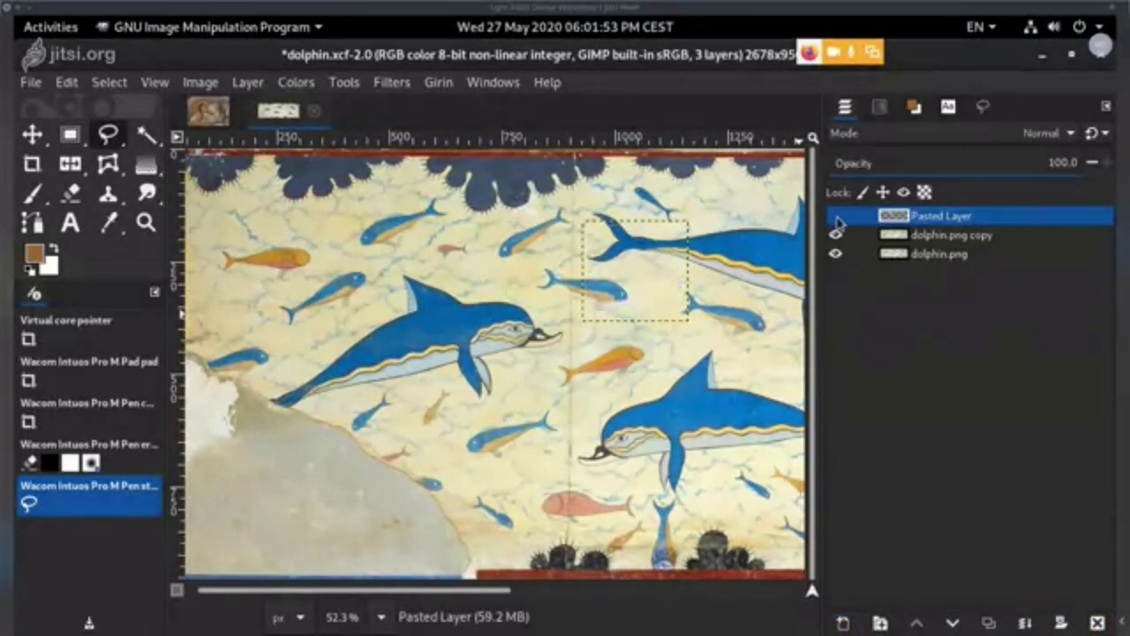
pyautogui.click(836, 217)
pyautogui.click(836, 216)
pyautogui.click(837, 216)
pyautogui.click(837, 217)
pyautogui.click(837, 216)
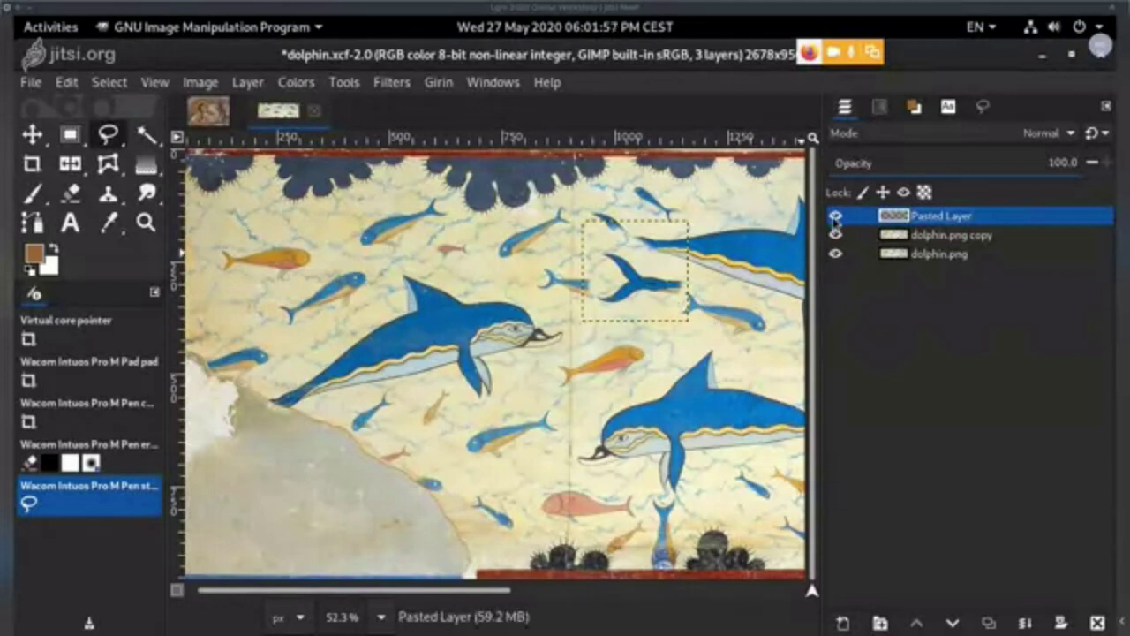
pyautogui.click(837, 217)
pyautogui.click(837, 218)
# - Move the pasted tail fin layer over the damaged dolphin's missing tail and hide that layer
pyautogui.press('m')
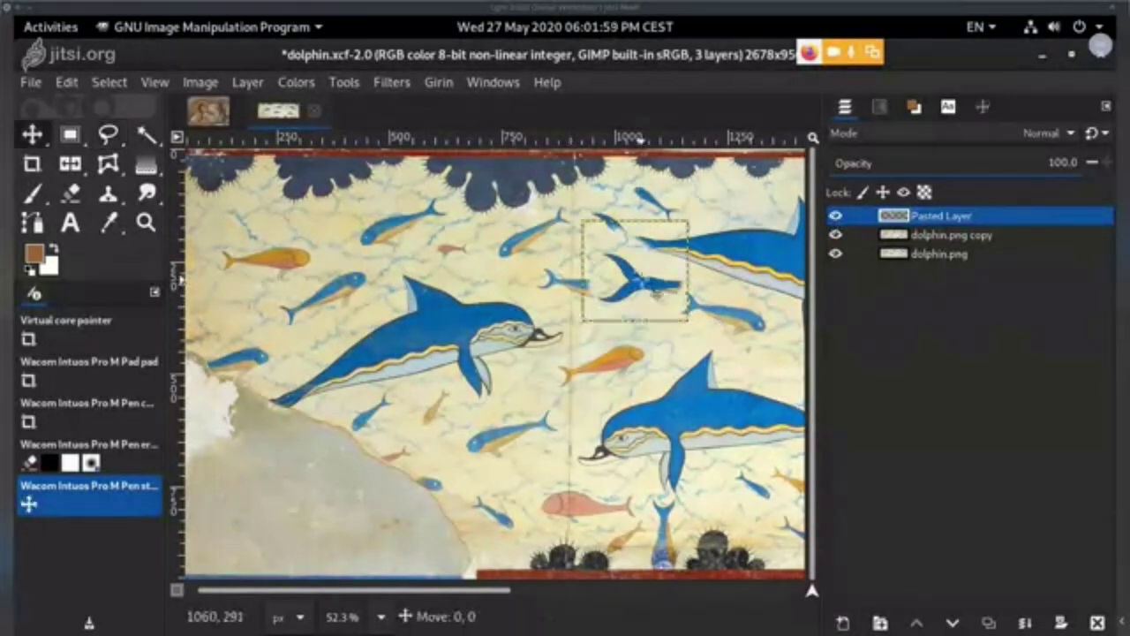
pyautogui.moveTo(640, 281); pyautogui.dragTo(328, 405)
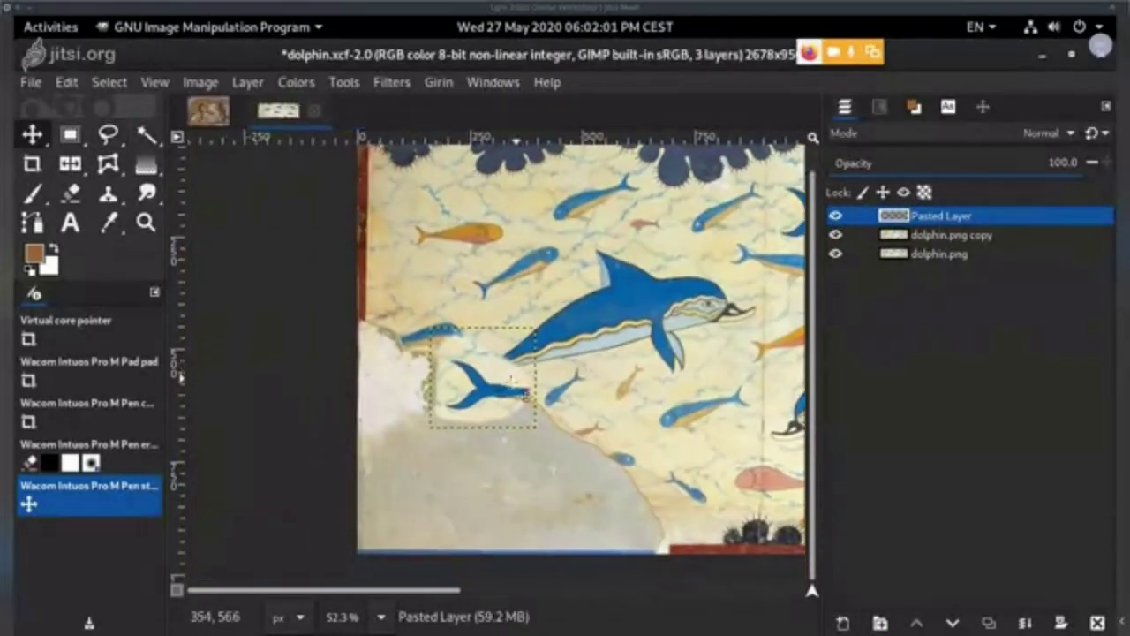
pyautogui.moveTo(502, 385); pyautogui.dragTo(473, 362)
pyautogui.moveTo(658, 361); pyautogui.dragTo(516, 373)
pyautogui.click(836, 216)
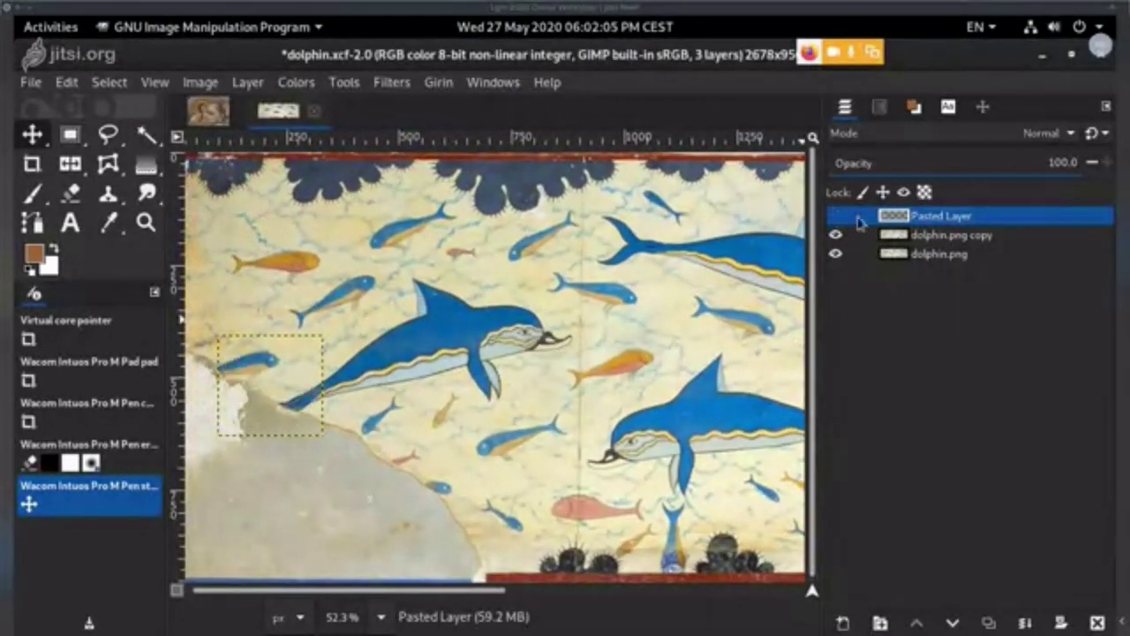
# - On the dolphin.png copy layer, lasso the intact tail fin and float a copy of it at the damaged dolphin's tail end
pyautogui.click(891, 235)
pyautogui.press('f')
pyautogui.moveTo(665, 229)
pyautogui.mouseDown()
pyautogui.moveTo(600, 252)
pyautogui.moveTo(672, 295)
pyautogui.mouseUp()
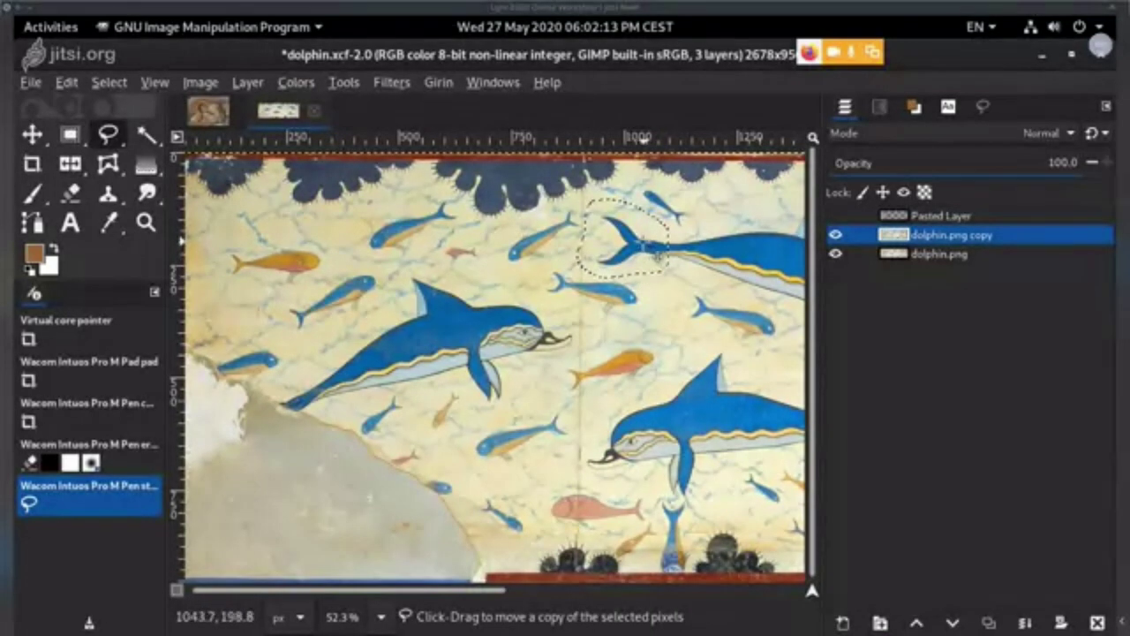
pyautogui.moveTo(658, 254)
pyautogui.mouseDown()
pyautogui.moveTo(391, 393)
pyautogui.moveTo(318, 425)
pyautogui.moveTo(300, 421)
pyautogui.mouseUp()
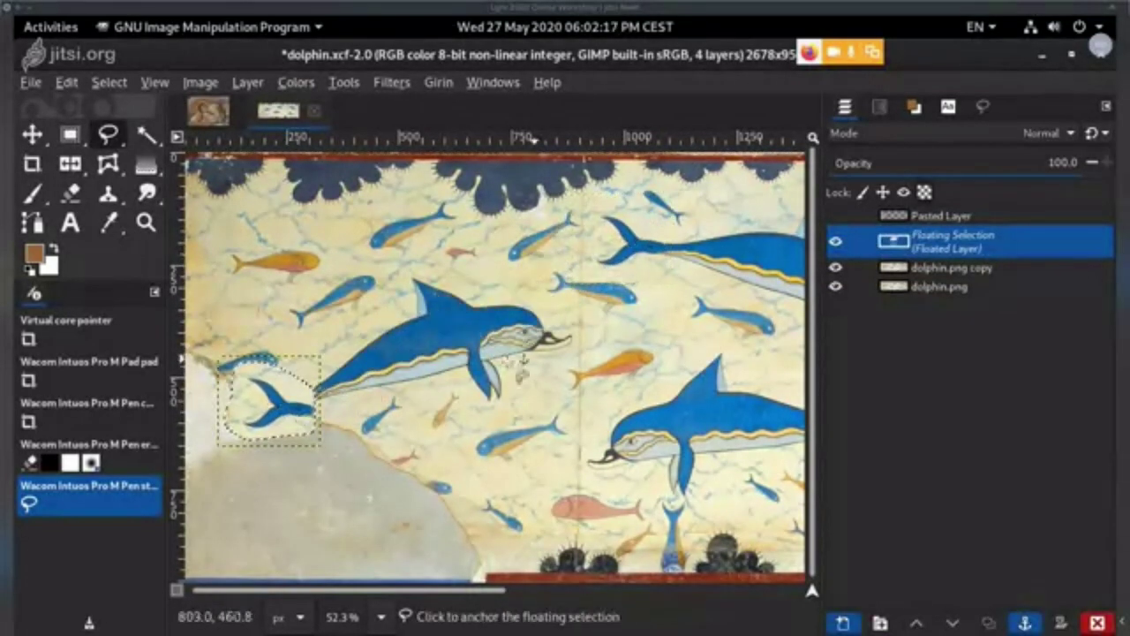
pyautogui.moveTo(517, 367); pyautogui.dragTo(529, 364)
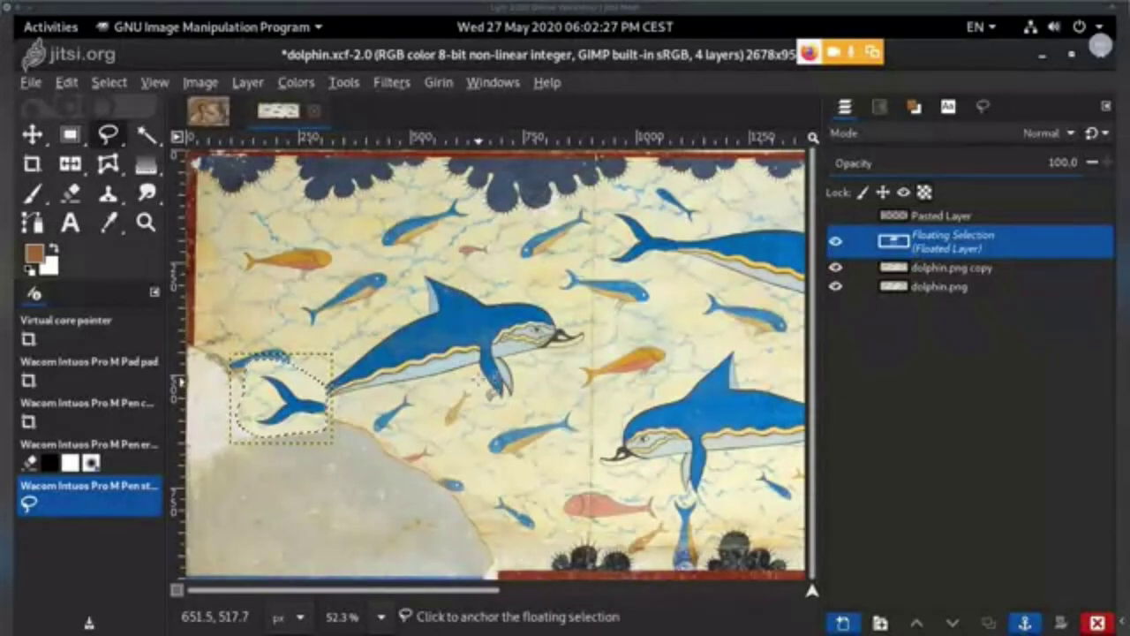
pyautogui.moveTo(425, 344); pyautogui.dragTo(473, 318)
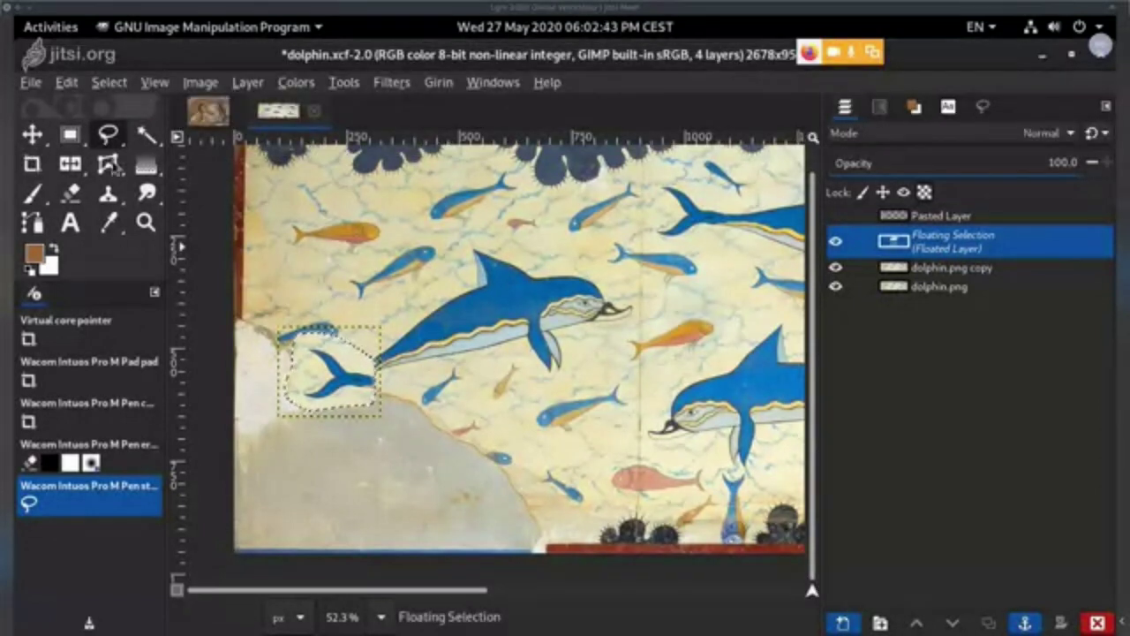
# - Rotate the floating tail fin counterclockwise with Unified Transform and shift it to line up with the damaged dolphin's body
pyautogui.hotkey('shift', 't')
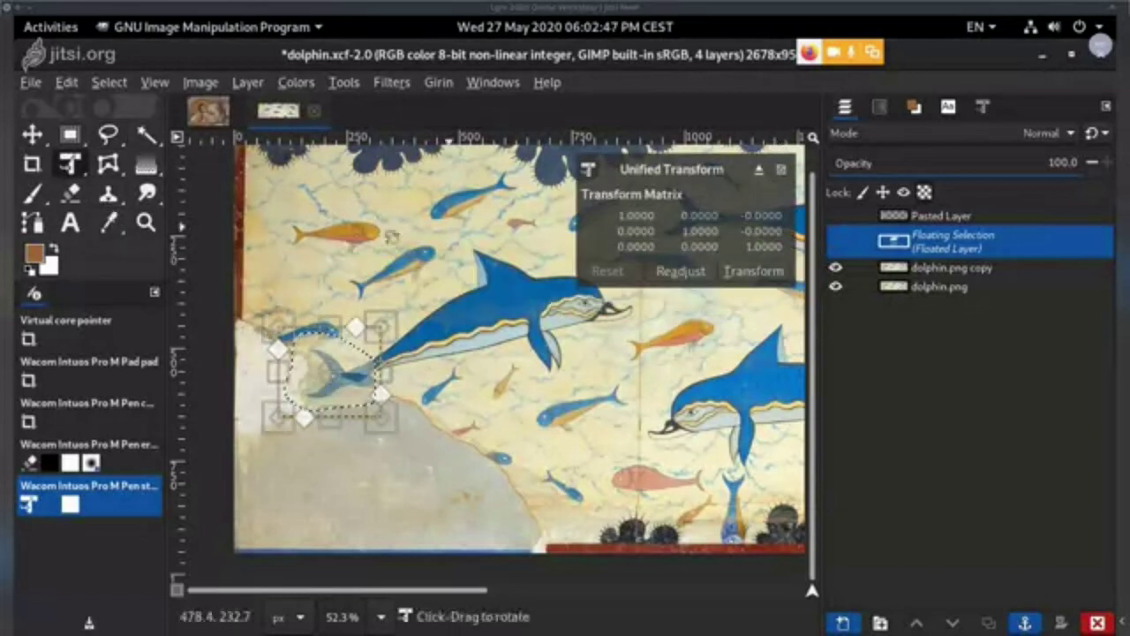
pyautogui.click(781, 170)
pyautogui.click(85, 177)
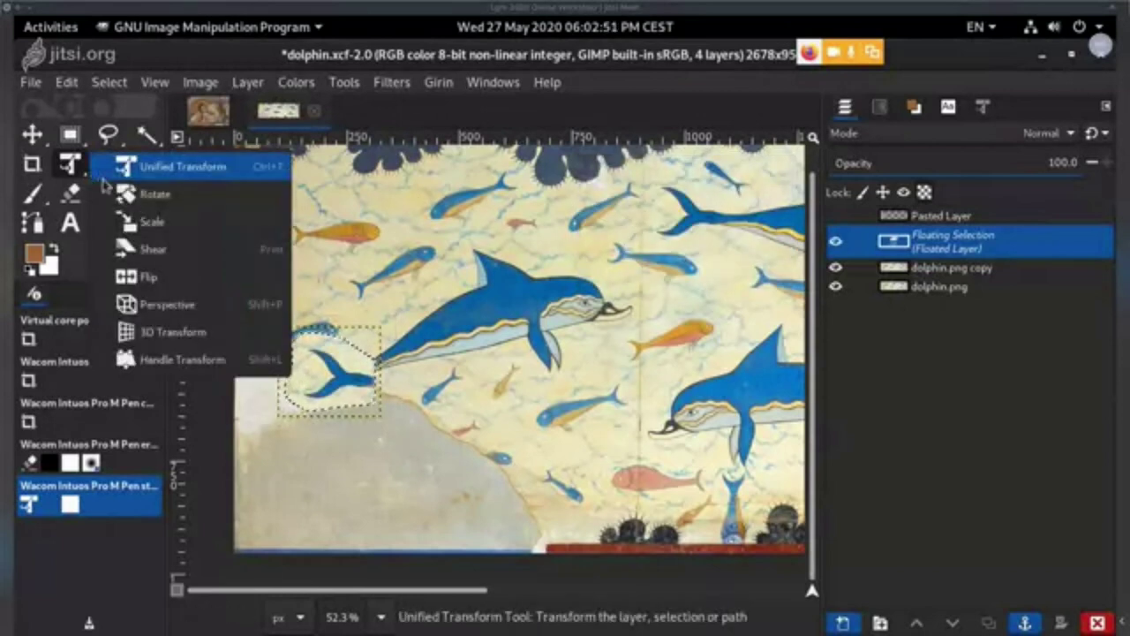
pyautogui.click(211, 169)
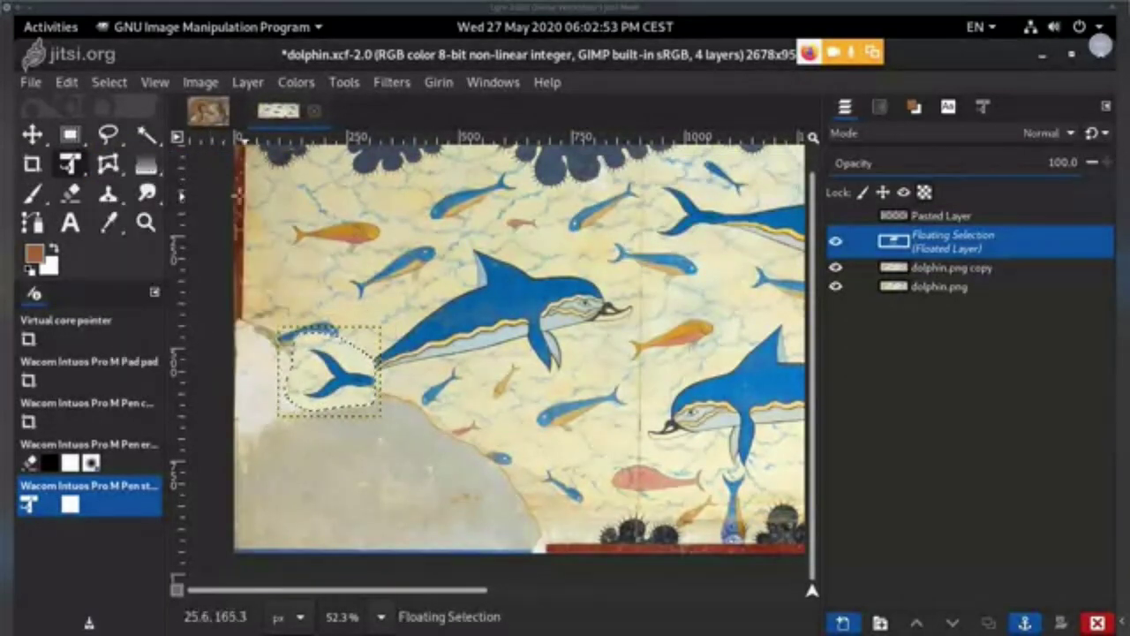
pyautogui.click(363, 395)
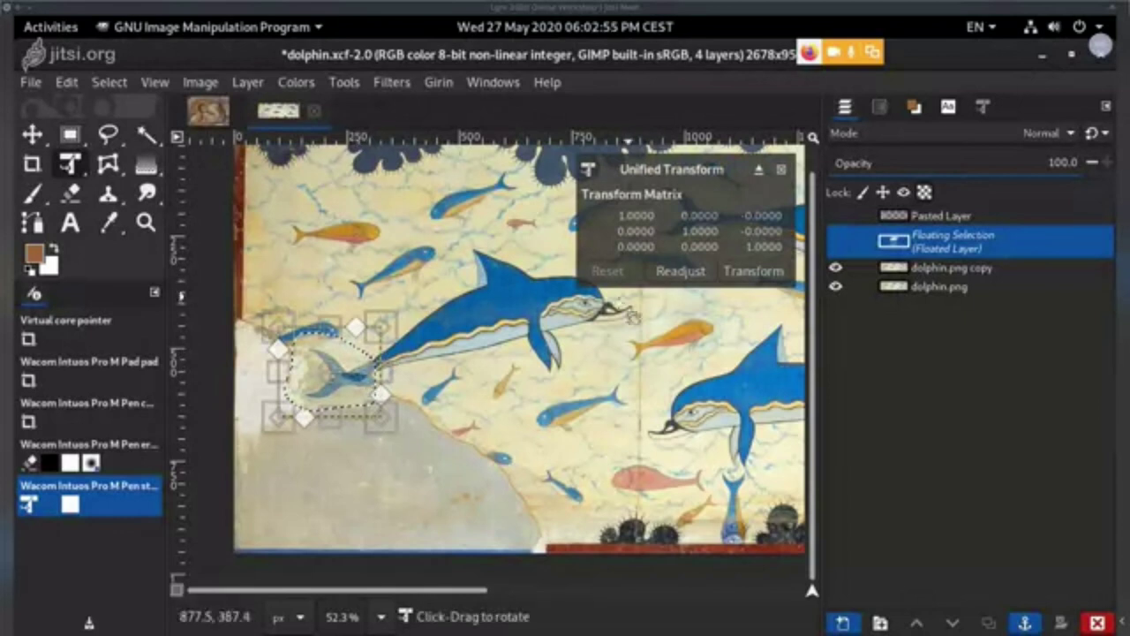
pyautogui.moveTo(421, 371); pyautogui.dragTo(524, 343)
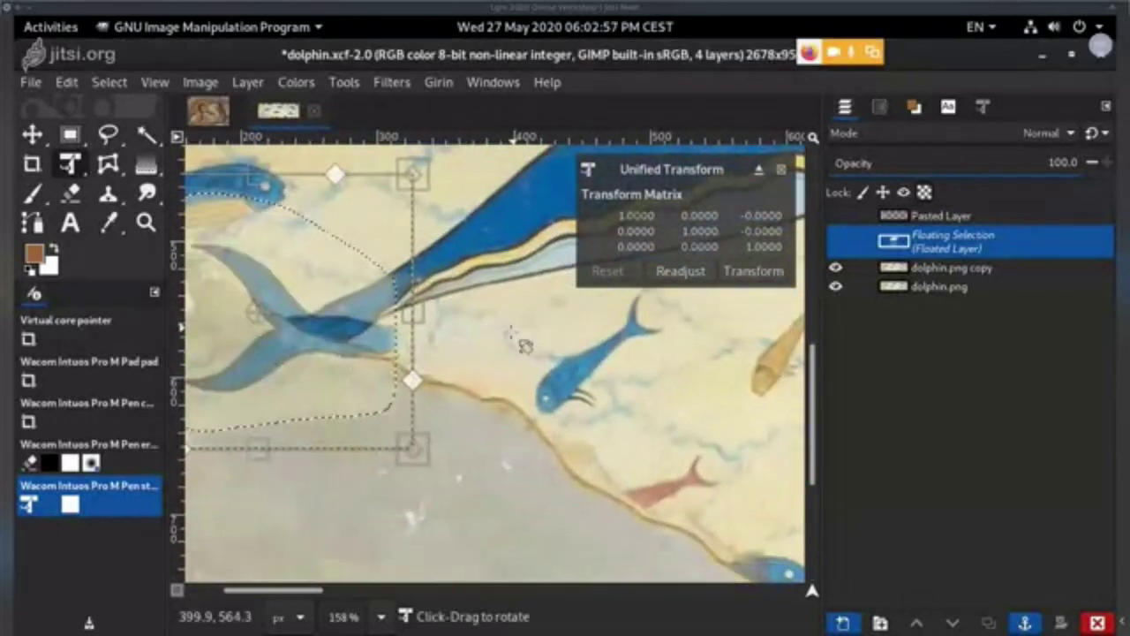
pyautogui.moveTo(451, 373); pyautogui.dragTo(441, 249)
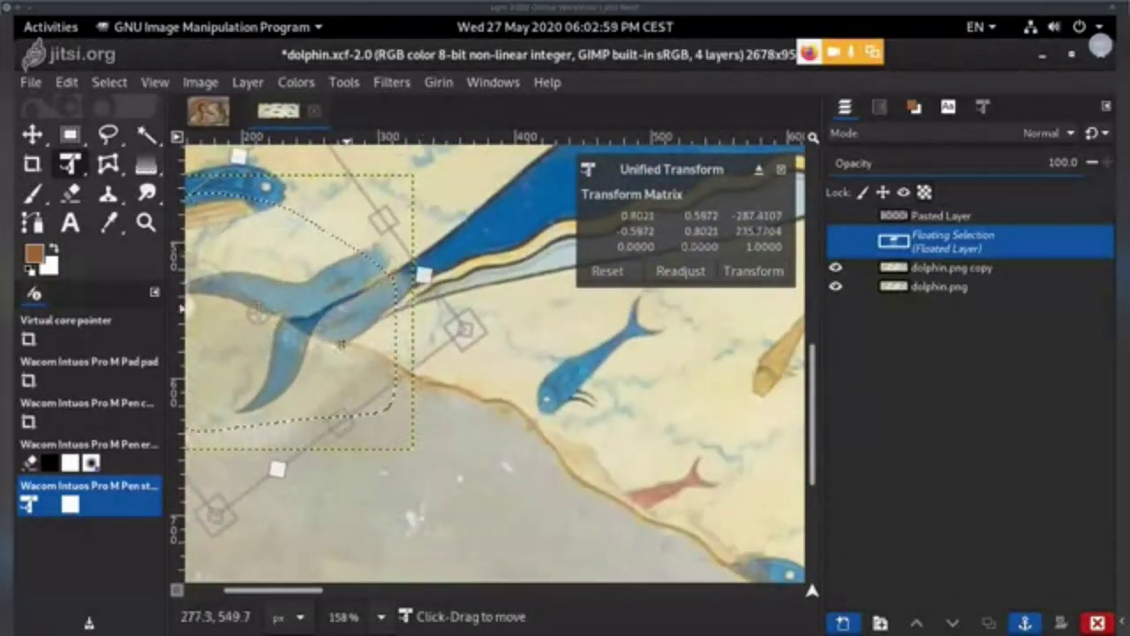
pyautogui.moveTo(322, 363); pyautogui.dragTo(319, 381)
pyautogui.moveTo(474, 440); pyautogui.dragTo(468, 458)
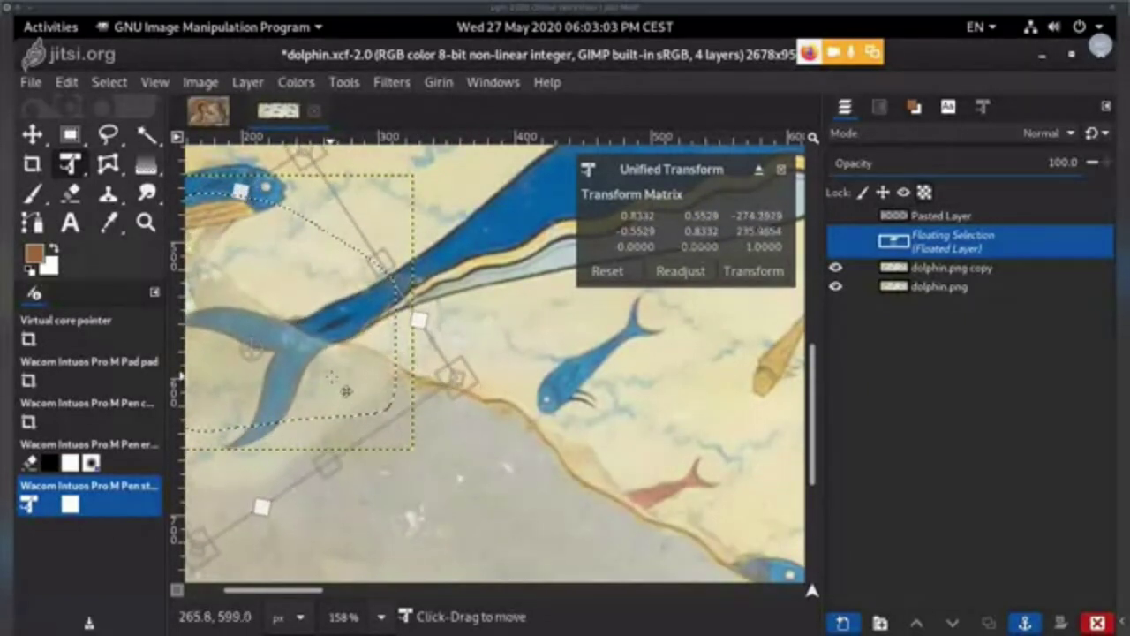
# - Fine-tune the tail fin's rotation and position until its outline meets the dolphin's body, and apply the transform
pyautogui.scroll(3, 406, 359)
pyautogui.scroll(-3, 405, 358)
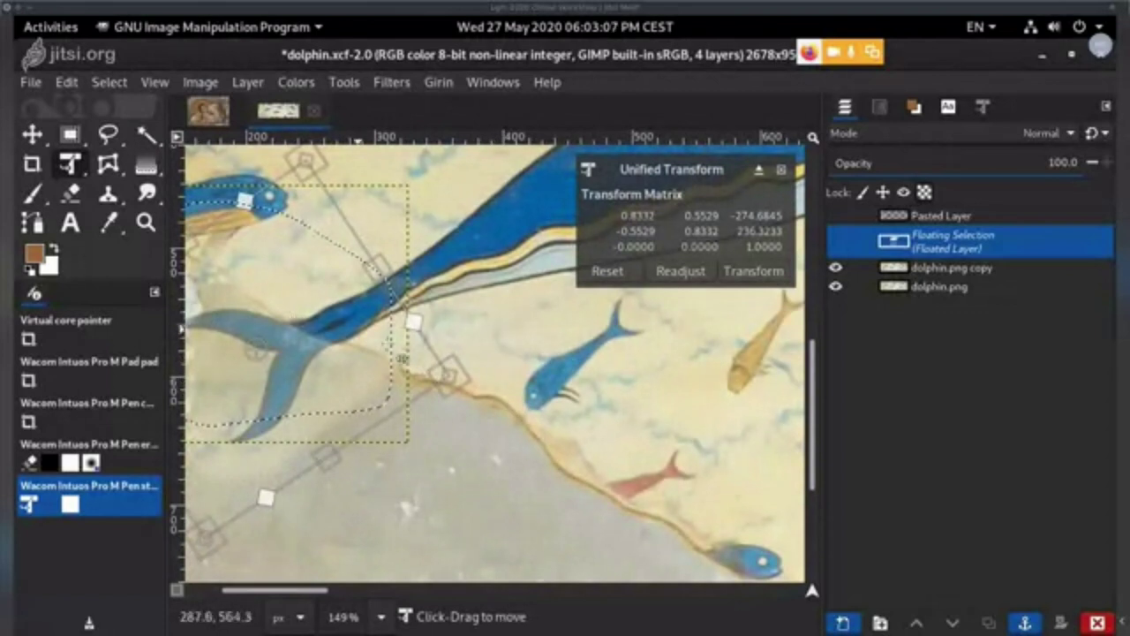
pyautogui.moveTo(499, 451); pyautogui.dragTo(498, 453)
pyautogui.moveTo(361, 385)
pyautogui.mouseDown()
pyautogui.moveTo(348, 417)
pyautogui.moveTo(339, 393)
pyautogui.moveTo(363, 389)
pyautogui.mouseUp()
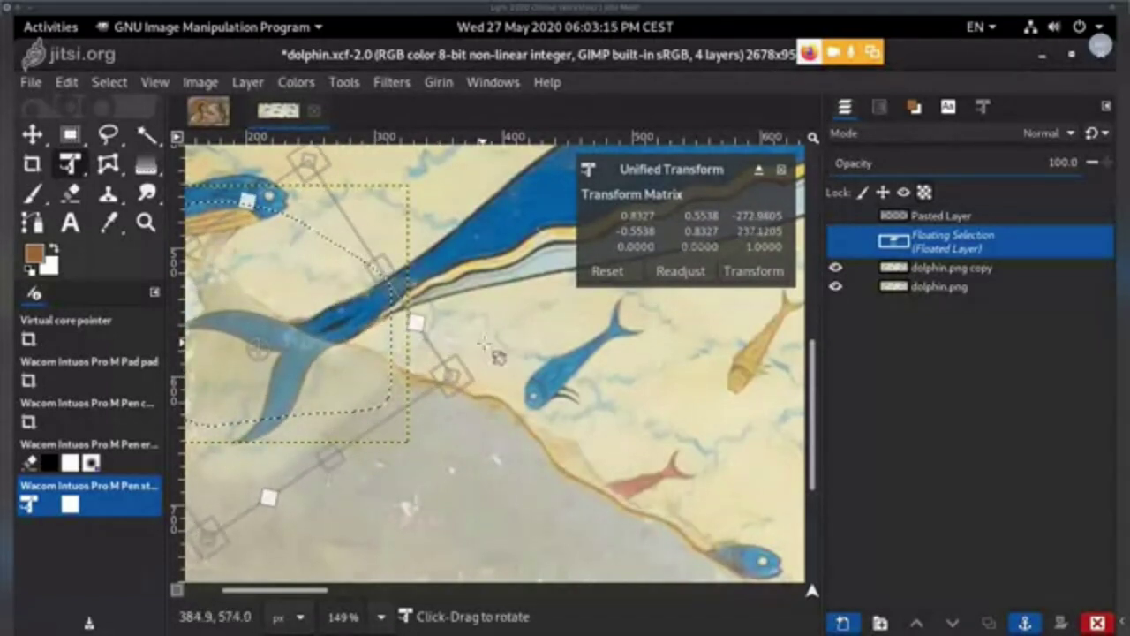
pyautogui.moveTo(498, 356); pyautogui.dragTo(484, 340)
pyautogui.moveTo(350, 369); pyautogui.dragTo(352, 369)
pyautogui.moveTo(494, 396)
pyautogui.mouseDown()
pyautogui.moveTo(509, 416)
pyautogui.moveTo(503, 437)
pyautogui.moveTo(509, 401)
pyautogui.mouseUp()
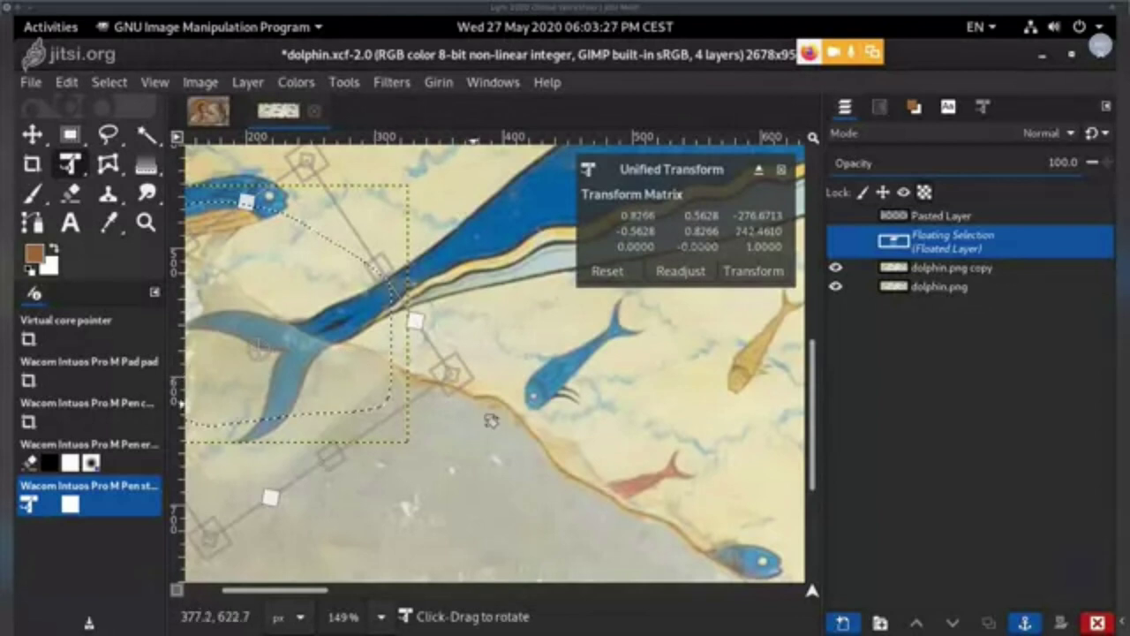
pyautogui.moveTo(493, 404); pyautogui.dragTo(492, 411)
pyautogui.moveTo(316, 394)
pyautogui.mouseDown()
pyautogui.moveTo(336, 413)
pyautogui.moveTo(321, 390)
pyautogui.mouseUp()
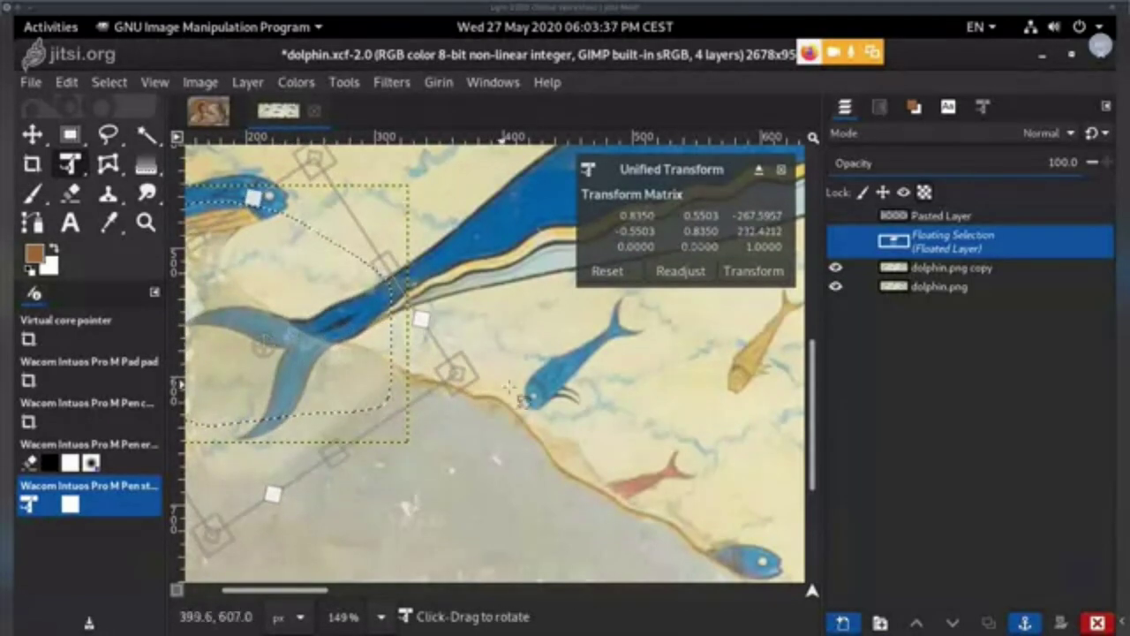
pyautogui.press('Return')
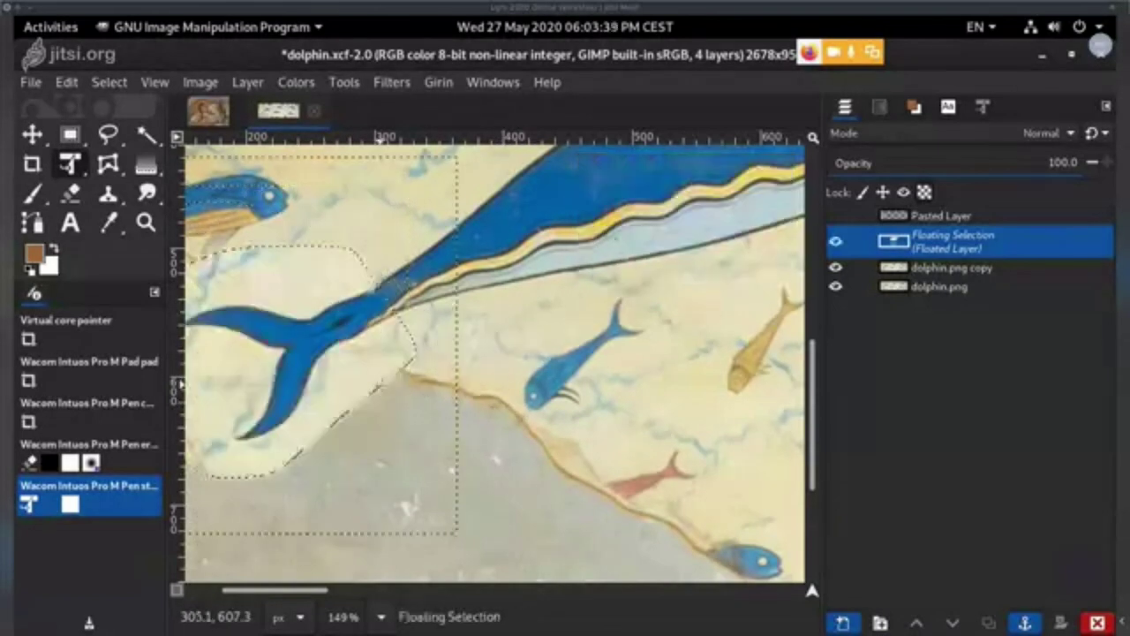
# - Convert the transformed tail fin into a new layer and toggle its visibility to compare it with the damaged original
pyautogui.click(844, 624)
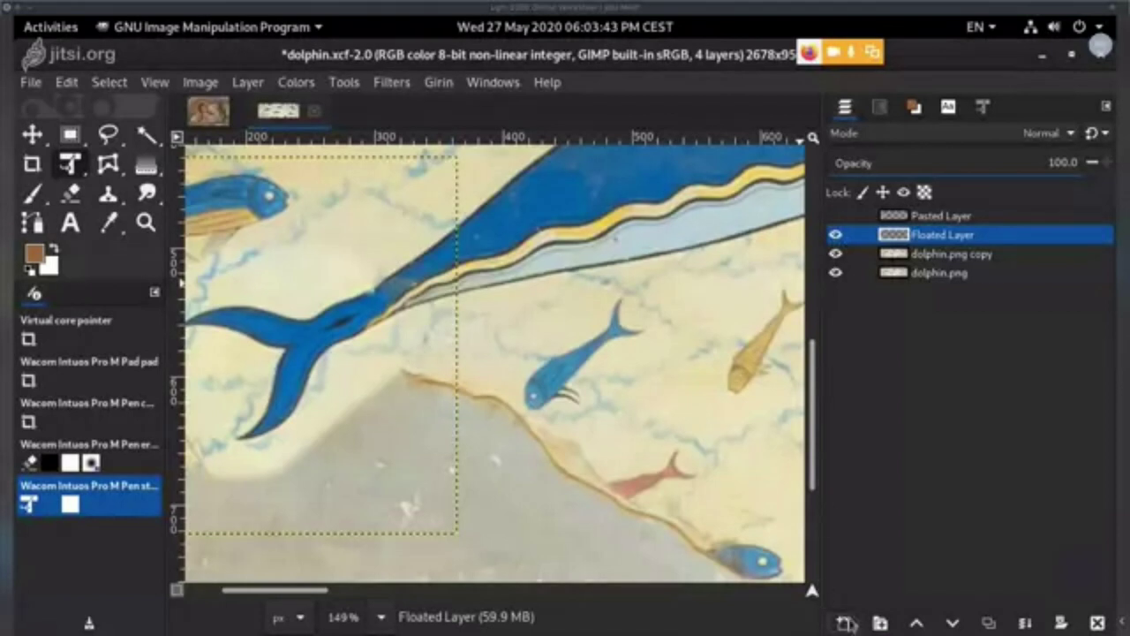
pyautogui.click(836, 234)
pyautogui.click(836, 234)
pyautogui.click(836, 234)
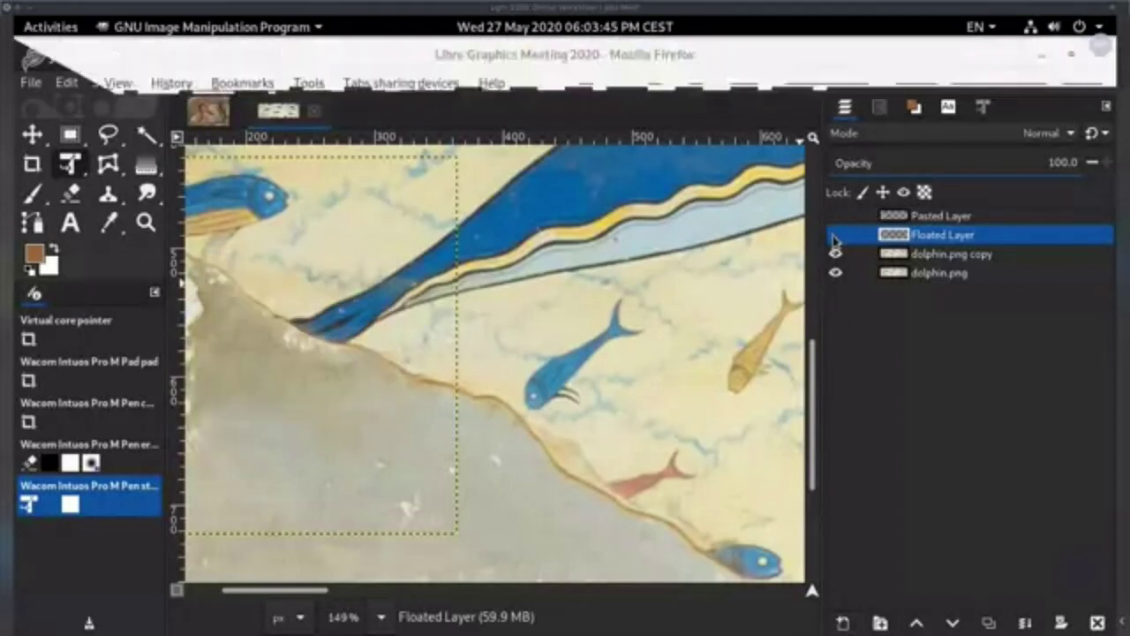
pyautogui.click(836, 234)
pyautogui.hscroll(-5, 582, 300)
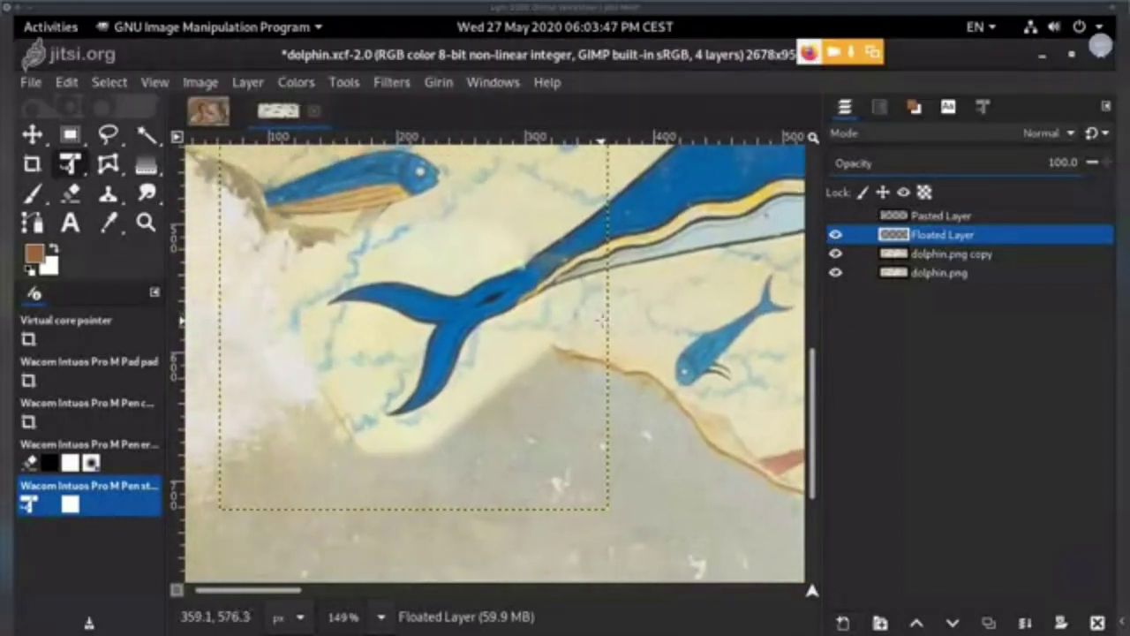
pyautogui.click(836, 234)
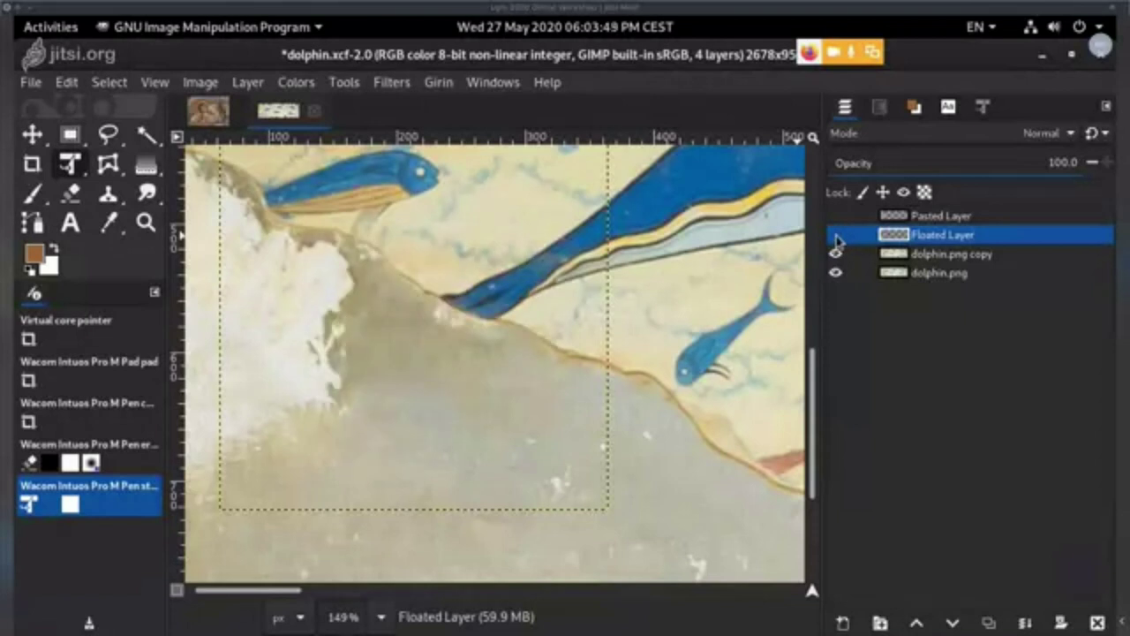
pyautogui.click(835, 235)
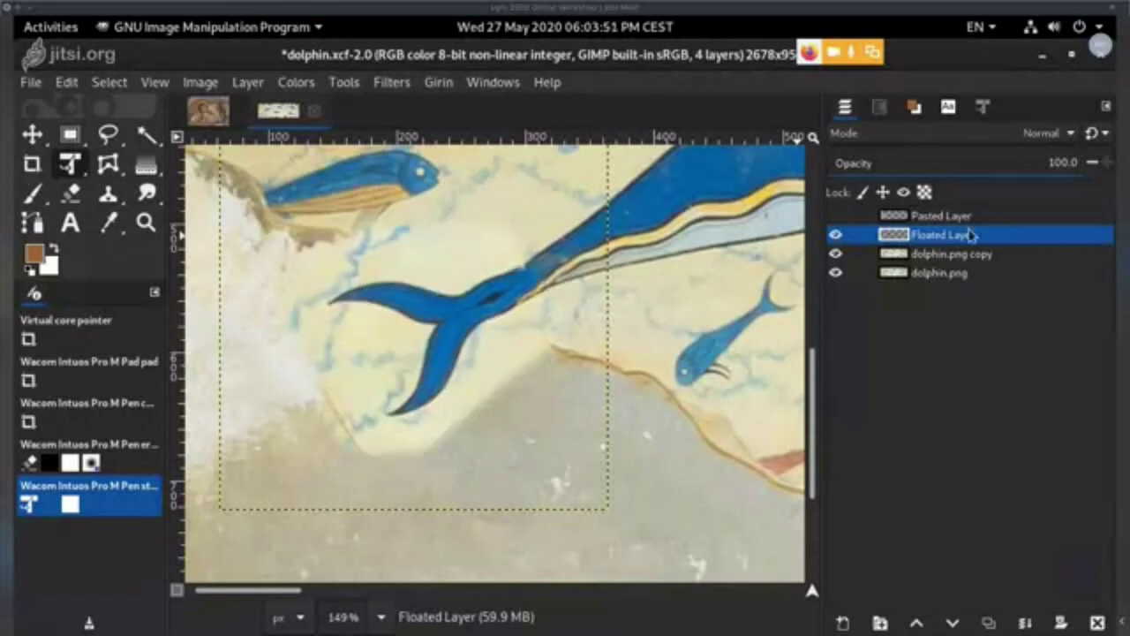
# - Set the Floated Layer's opacity to 67.0 and erase the overlapping edge where the copied fin joins the dolphin's body
pyautogui.click(1001, 167)
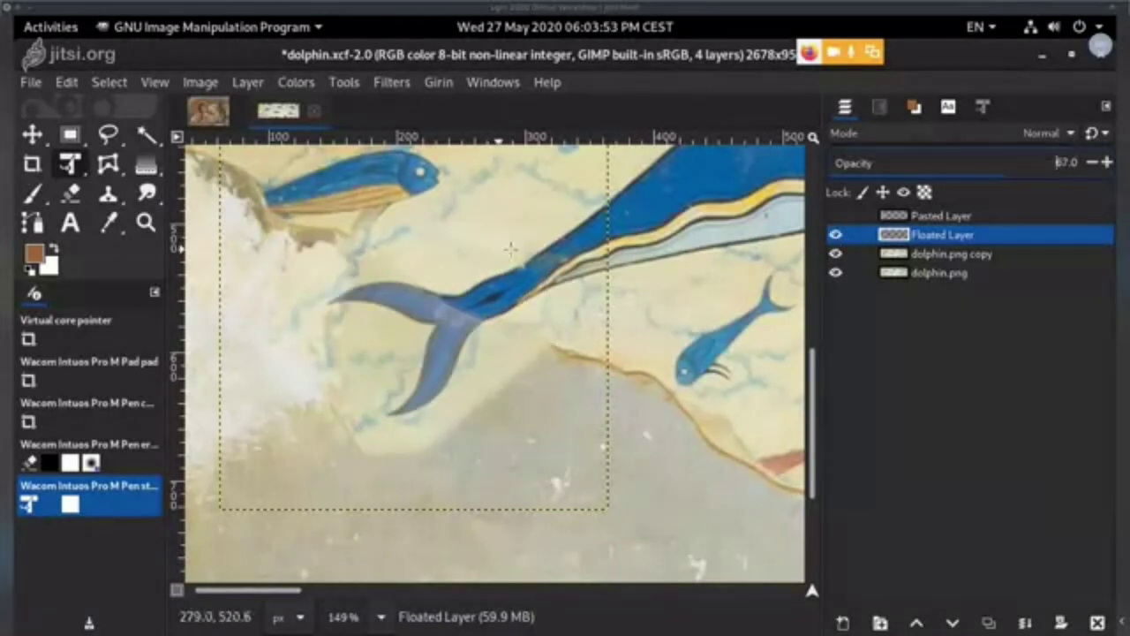
pyautogui.scroll(2, 510, 250)
pyautogui.hotkey('shift', 'e')
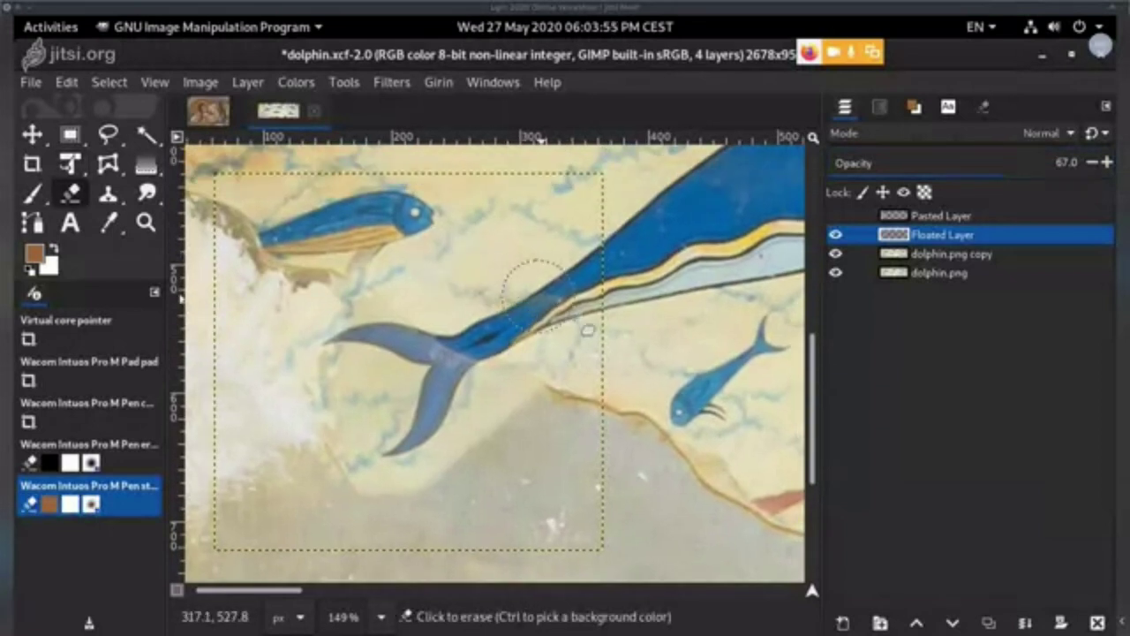
pyautogui.click(566, 309)
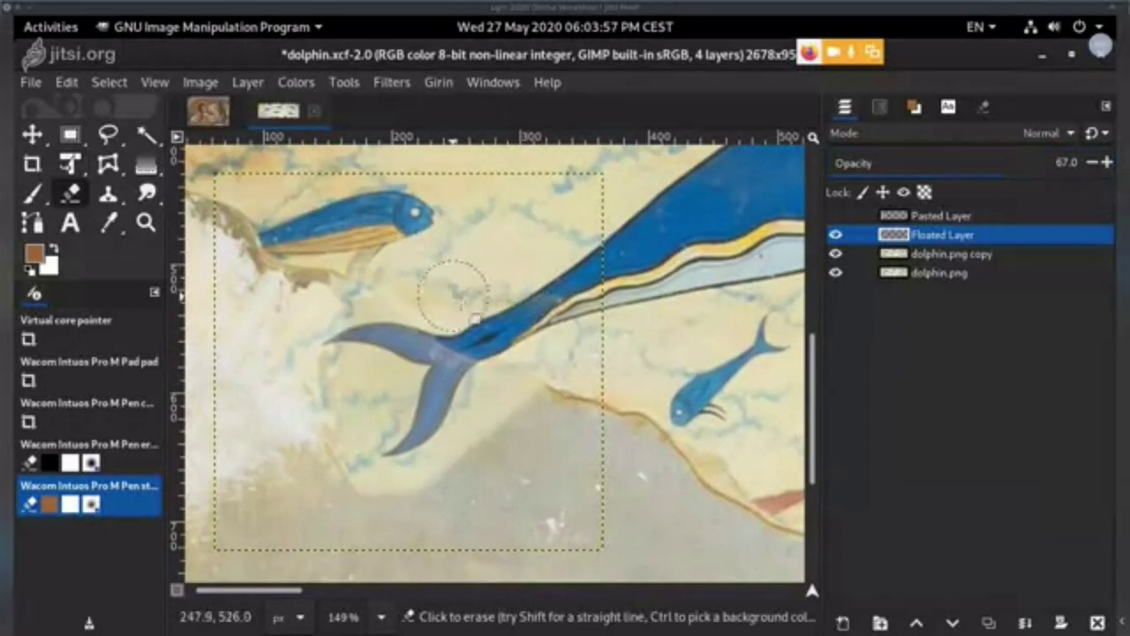
pyautogui.moveTo(453, 296)
pyautogui.mouseDown()
pyautogui.moveTo(491, 253)
pyautogui.moveTo(494, 303)
pyautogui.moveTo(484, 305)
pyautogui.moveTo(523, 326)
pyautogui.moveTo(537, 277)
pyautogui.mouseUp()
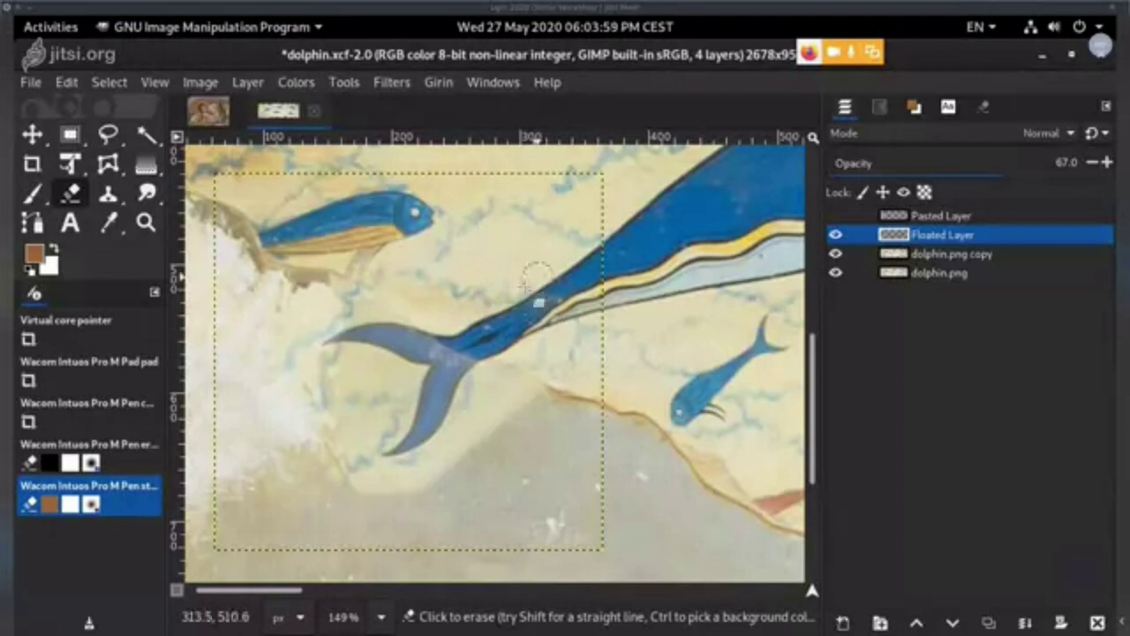
# - Set the eraser size to 62 and switch it to a denser soft round brush
pyautogui.click(983, 107)
pyautogui.click(910, 192)
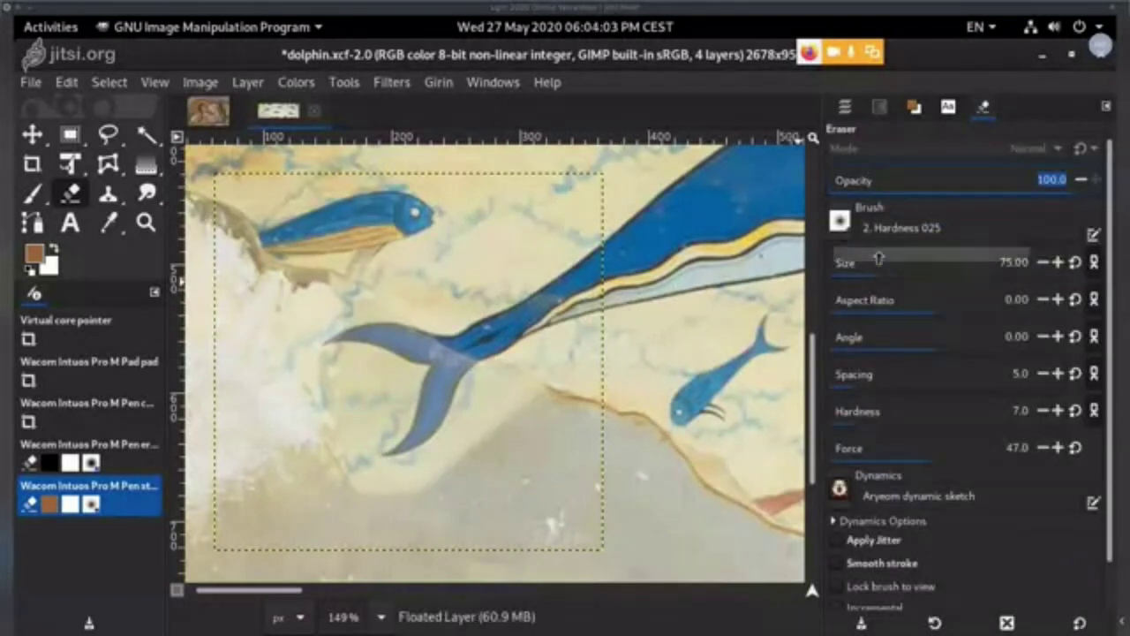
pyautogui.moveTo(879, 257); pyautogui.dragTo(872, 259)
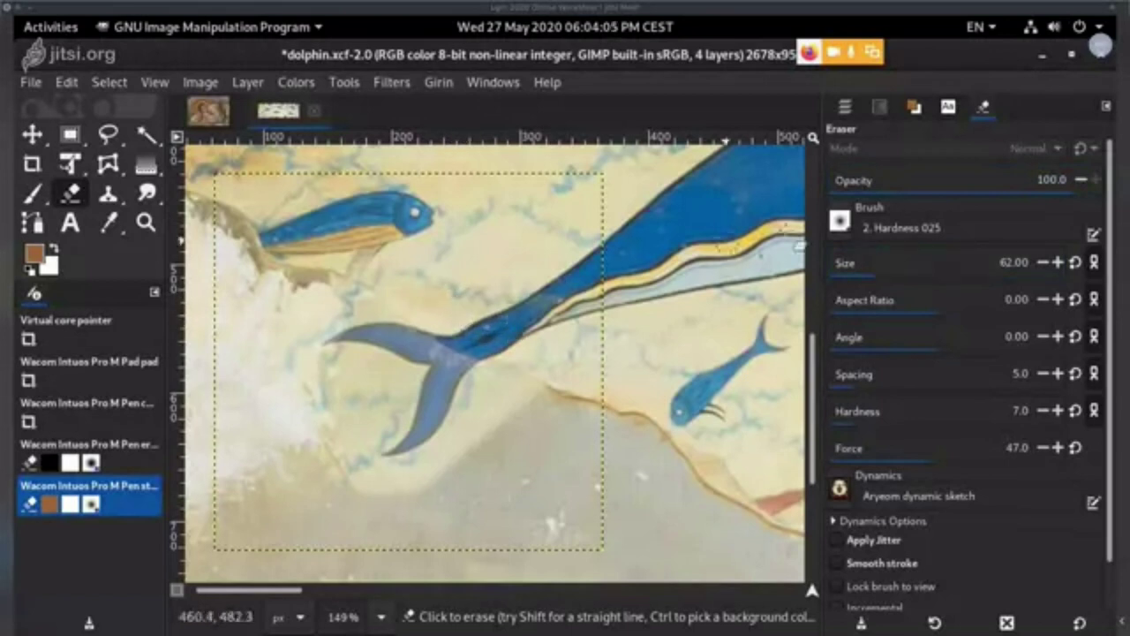
pyautogui.click(840, 220)
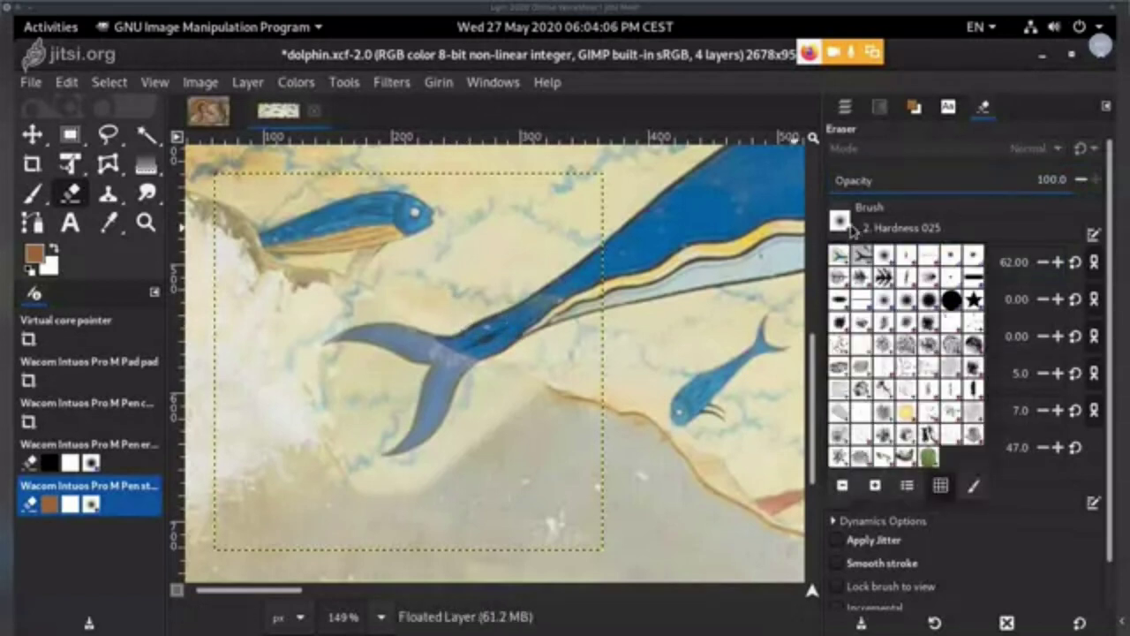
pyautogui.click(939, 305)
# - Set the Floated Layer's opacity to 100 and toggle its visibility to compare the copied tail fin with the damaged original
pyautogui.click(844, 106)
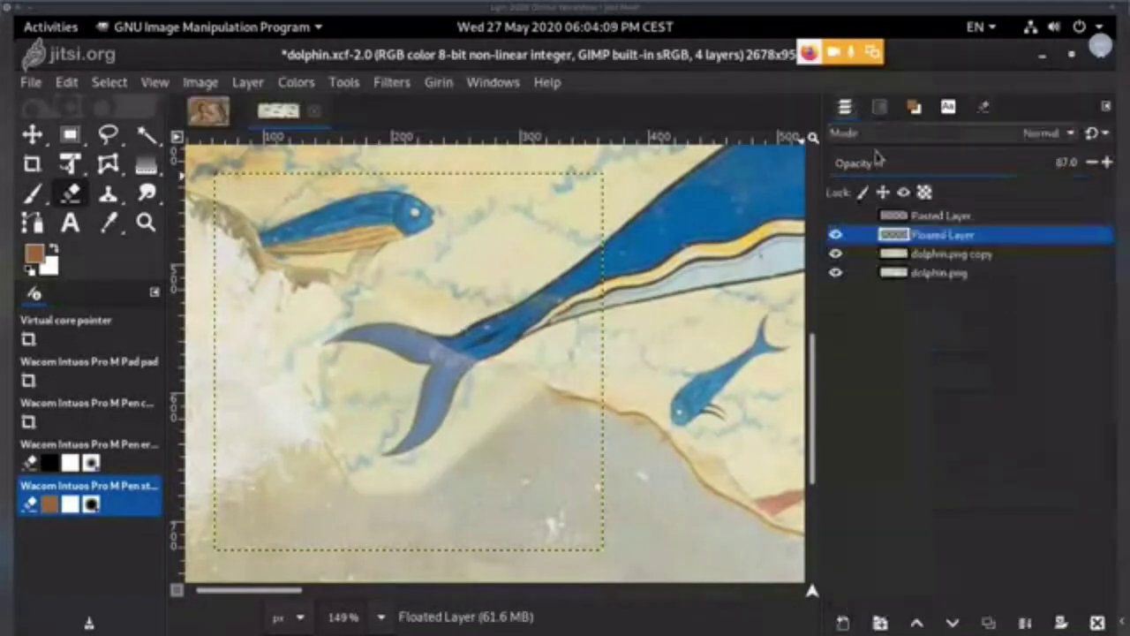
pyautogui.moveTo(1013, 162); pyautogui.dragTo(1104, 159)
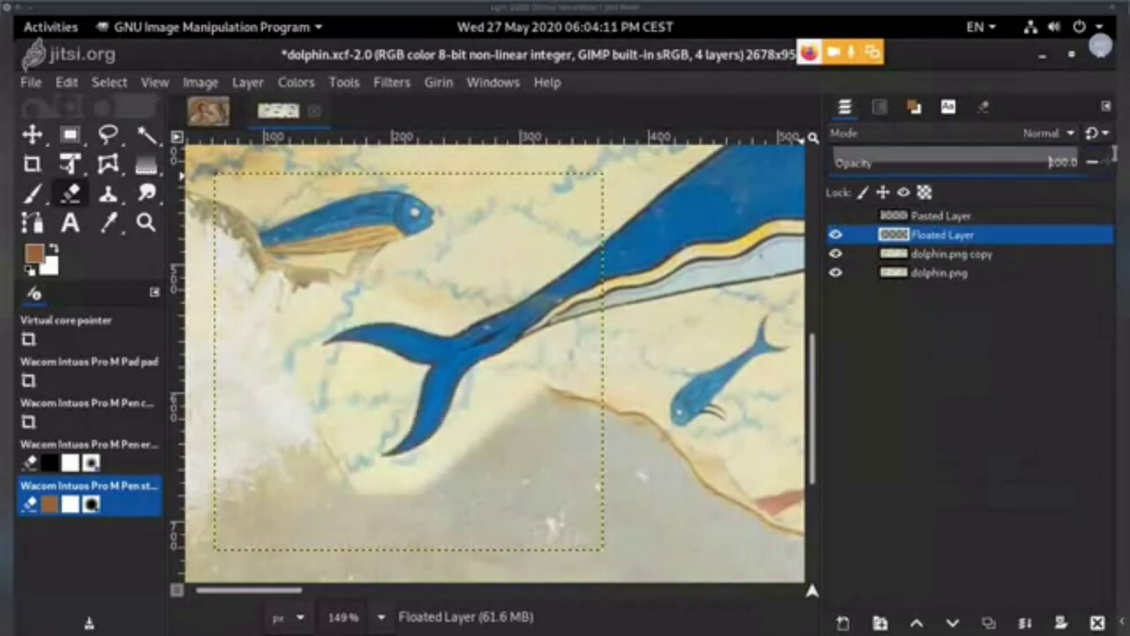
pyautogui.click(835, 234)
pyautogui.click(835, 234)
pyautogui.click(836, 234)
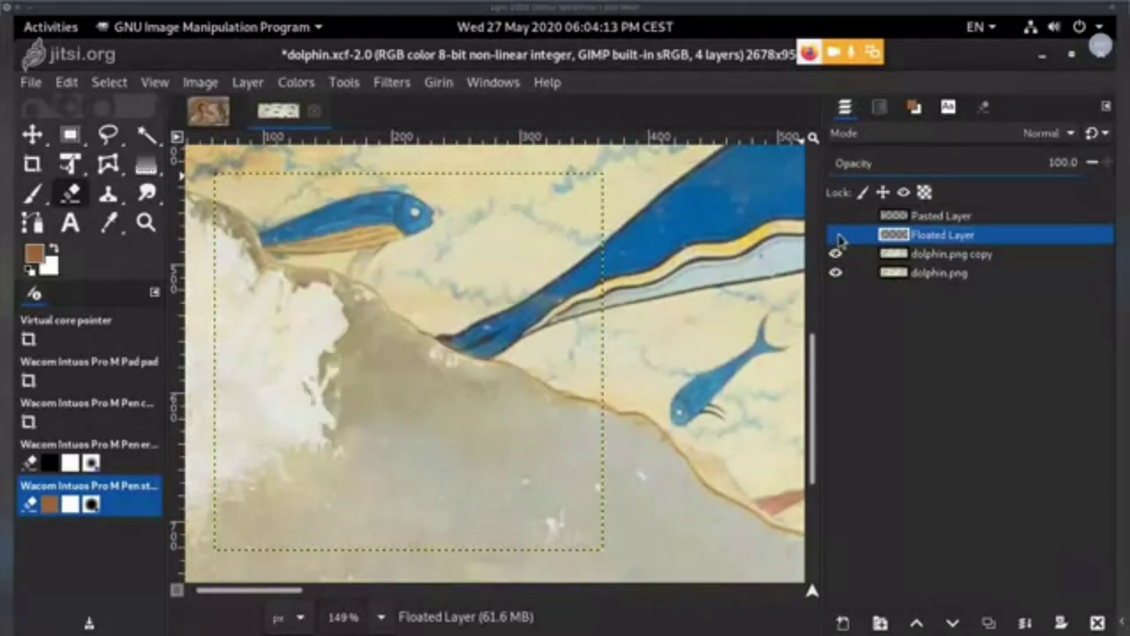
pyautogui.click(836, 234)
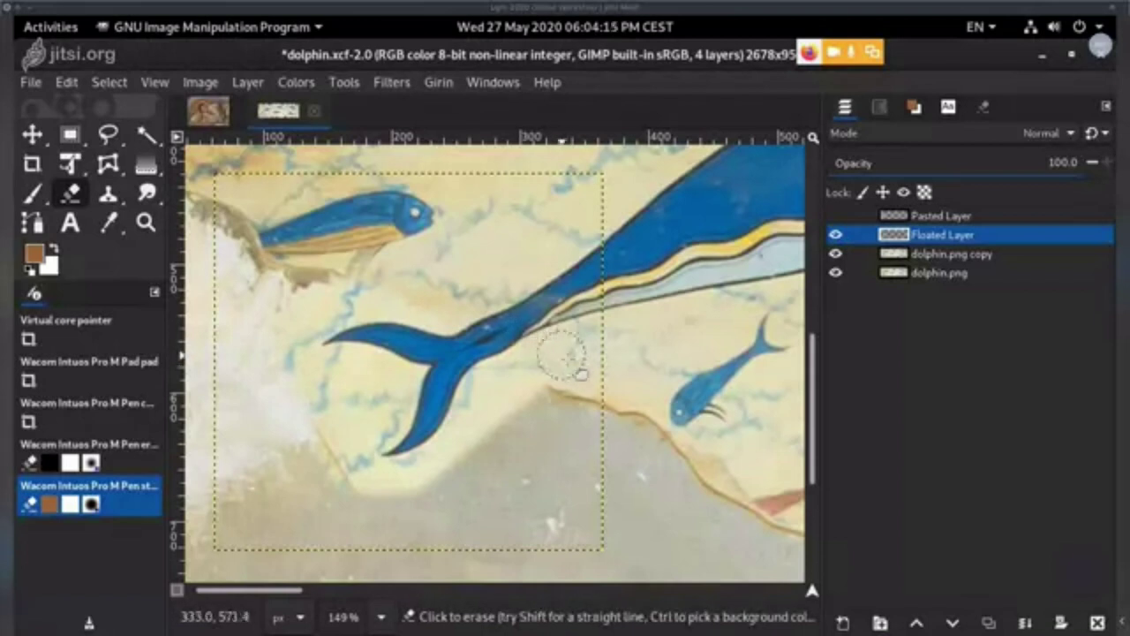
pyautogui.click(836, 234)
pyautogui.click(836, 234)
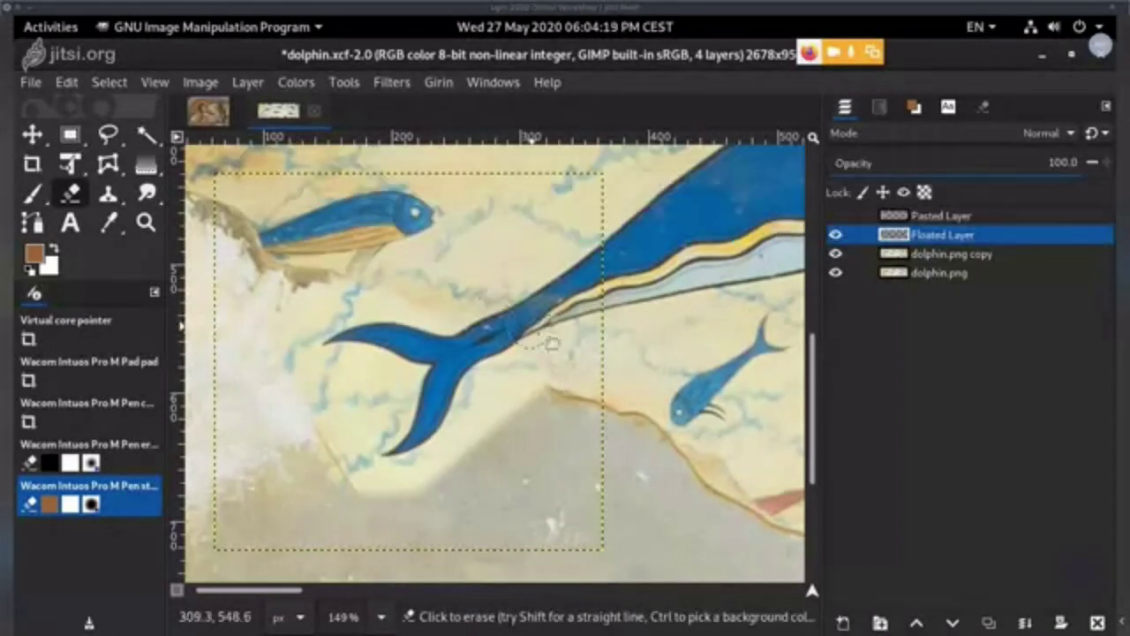
pyautogui.click(835, 234)
pyautogui.click(836, 234)
pyautogui.click(835, 234)
pyautogui.click(836, 234)
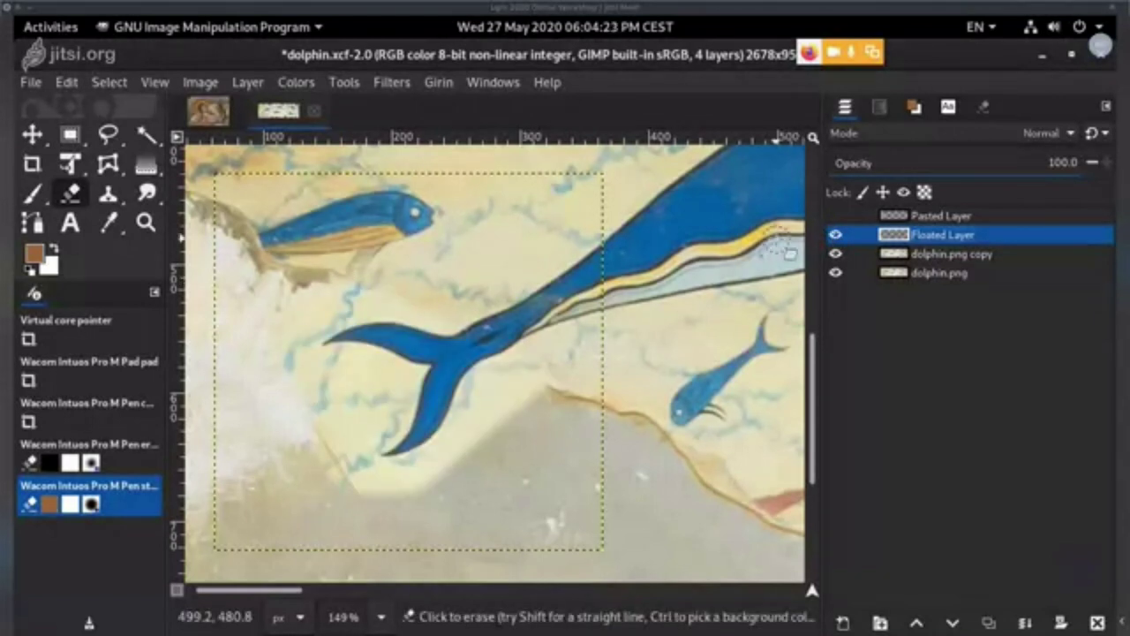
# - Compare the whole dolphin with and without the copied tail fin by hiding and showing the Floated Layer
pyautogui.moveTo(514, 321); pyautogui.dragTo(398, 447)
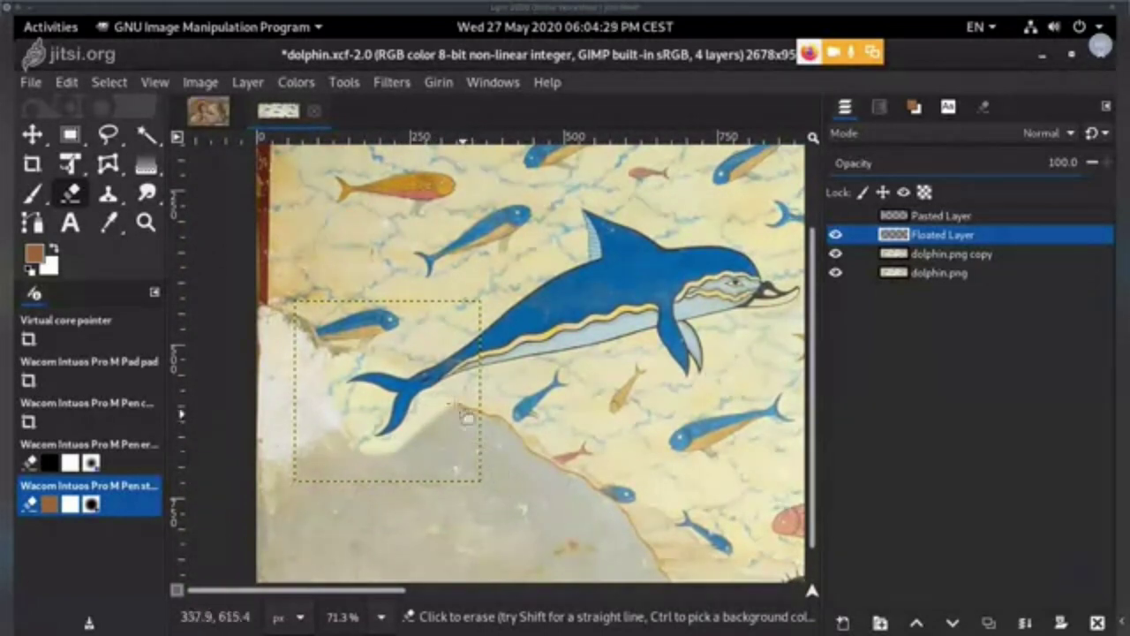
pyautogui.moveTo(500, 385); pyautogui.dragTo(542, 427)
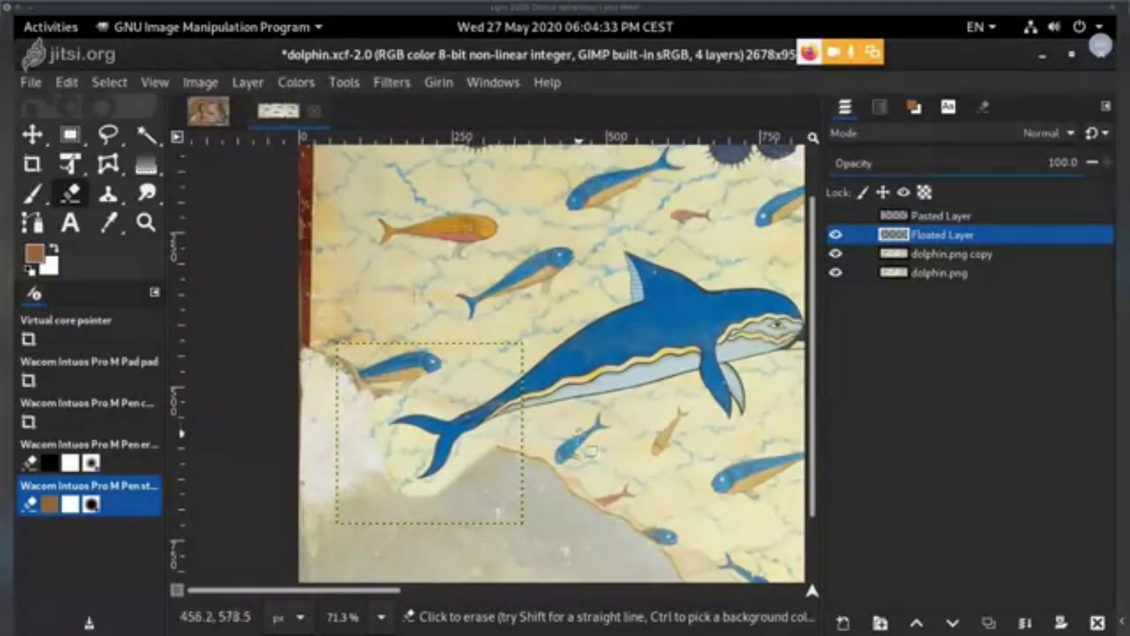
pyautogui.click(837, 235)
pyautogui.click(837, 235)
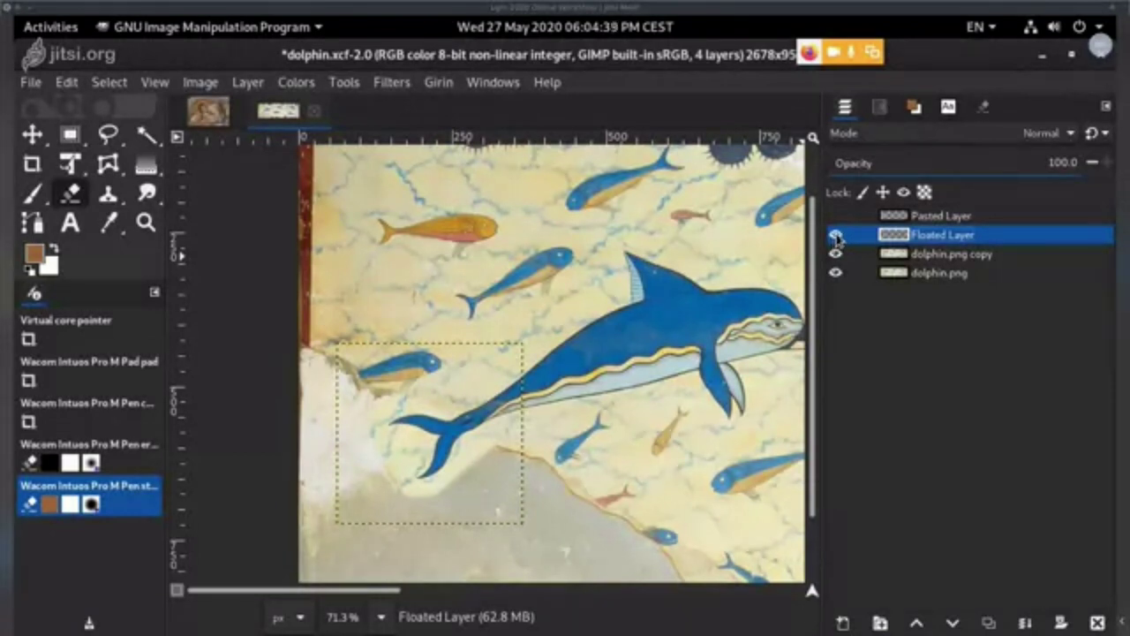
pyautogui.click(836, 235)
pyautogui.click(836, 235)
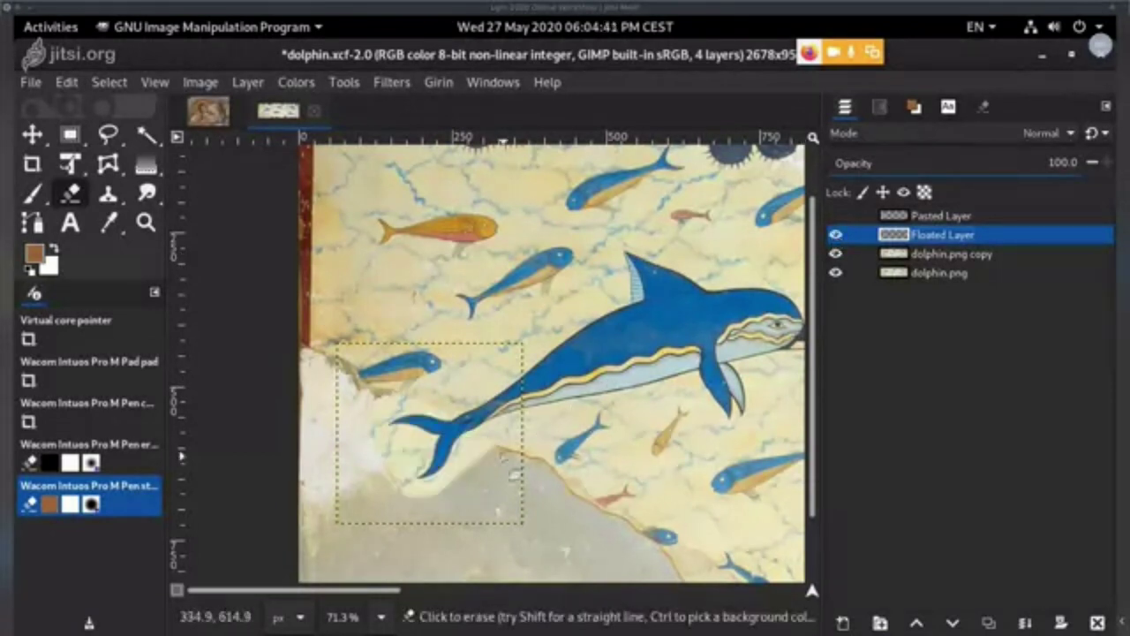
# - Hide and show the Floated Layer to compare the repaired dolphin tail with the original image
pyautogui.scroll(3, 520, 423)
pyautogui.moveTo(519, 422); pyautogui.dragTo(575, 323)
pyautogui.click(836, 235)
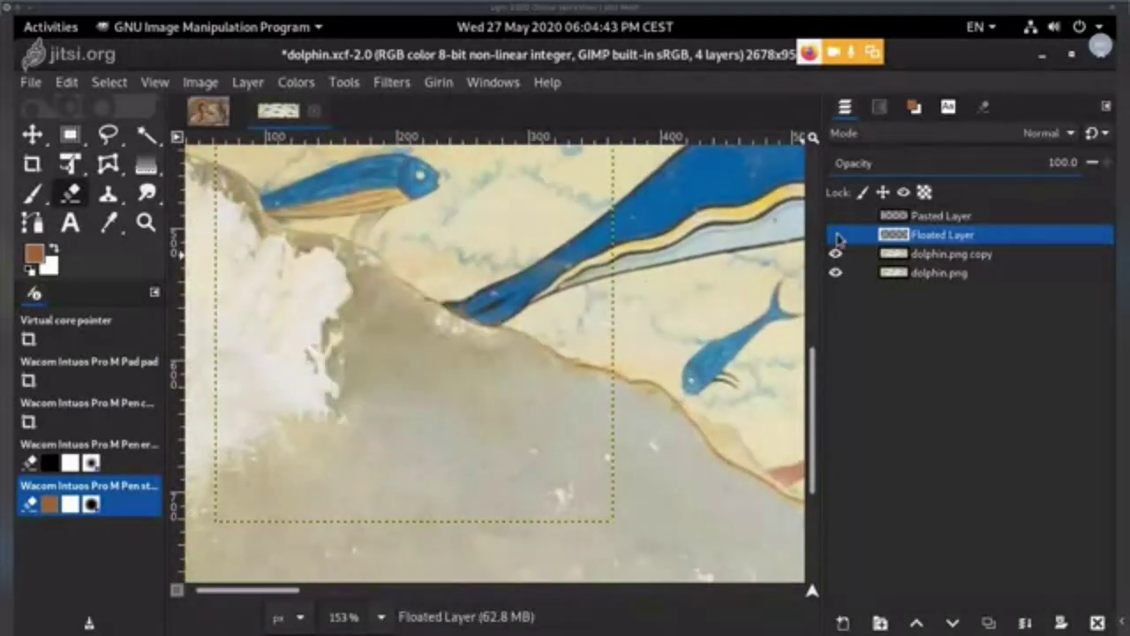
pyautogui.click(837, 235)
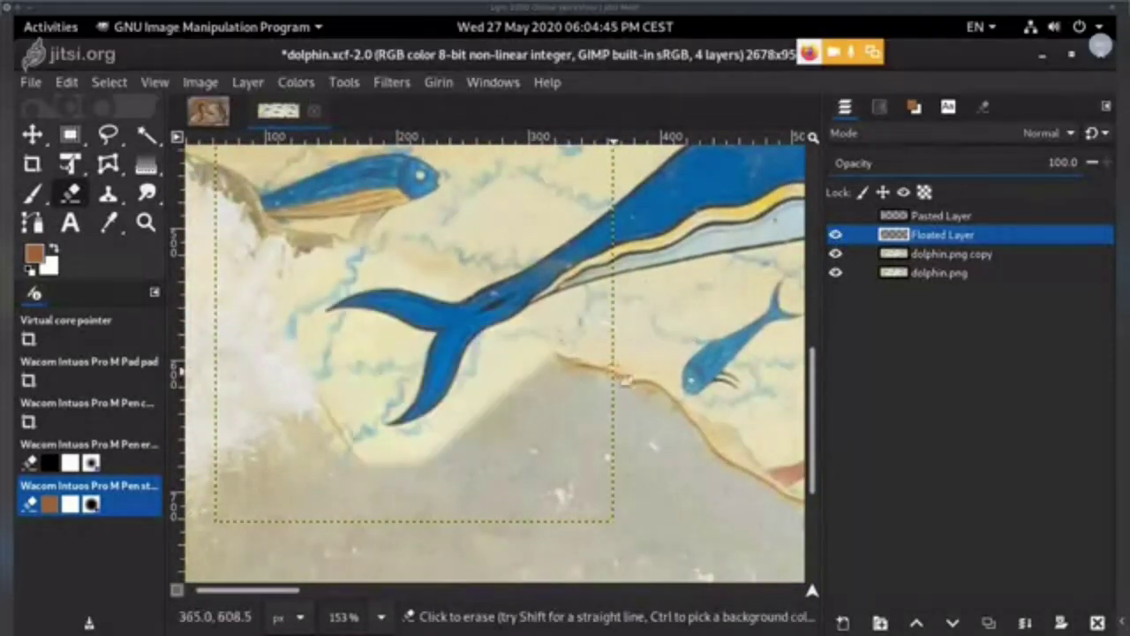
# - Examine how the pasted tail patch blends with the surrounding fresco, both close up and in the whole picture
pyautogui.scroll(-3, 609, 376)
pyautogui.moveTo(580, 404)
pyautogui.mouseDown()
pyautogui.moveTo(457, 472)
pyautogui.moveTo(432, 505)
pyautogui.moveTo(511, 419)
pyautogui.moveTo(505, 412)
pyautogui.moveTo(537, 399)
pyautogui.moveTo(520, 414)
pyautogui.mouseUp()
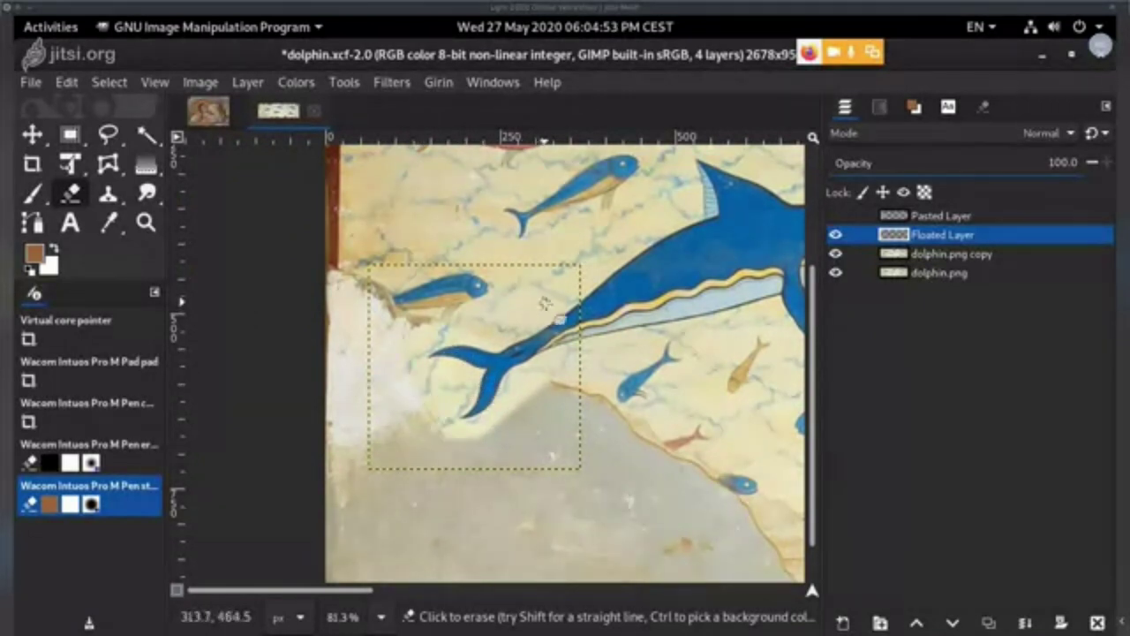
pyautogui.moveTo(572, 285)
pyautogui.mouseDown()
pyautogui.moveTo(374, 344)
pyautogui.moveTo(540, 295)
pyautogui.mouseUp()
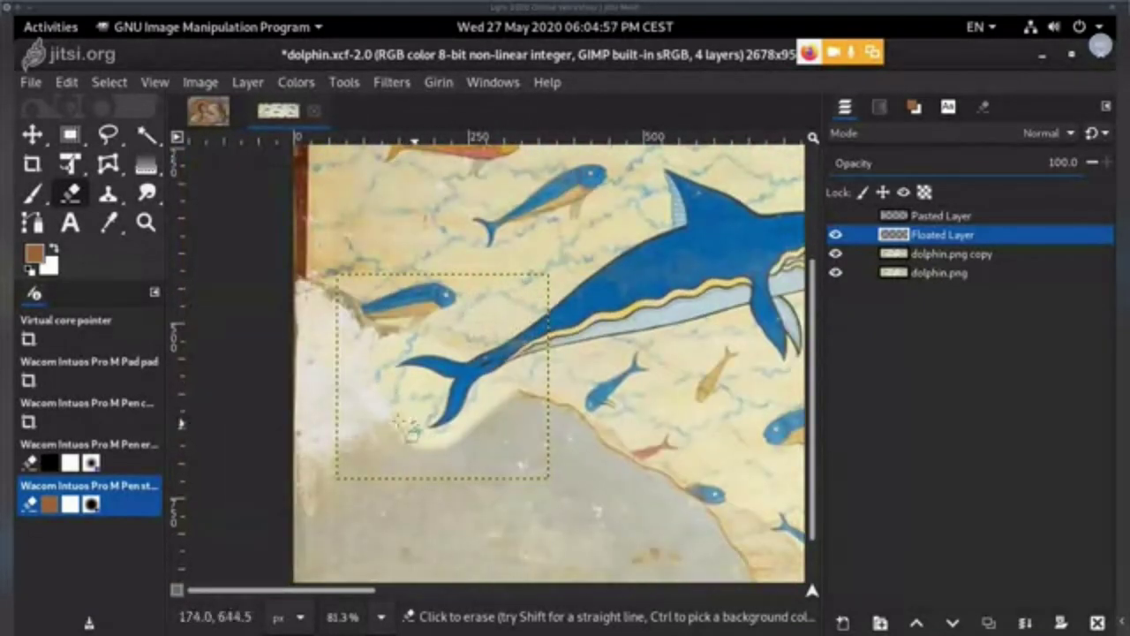
pyautogui.scroll(-3, 453, 394)
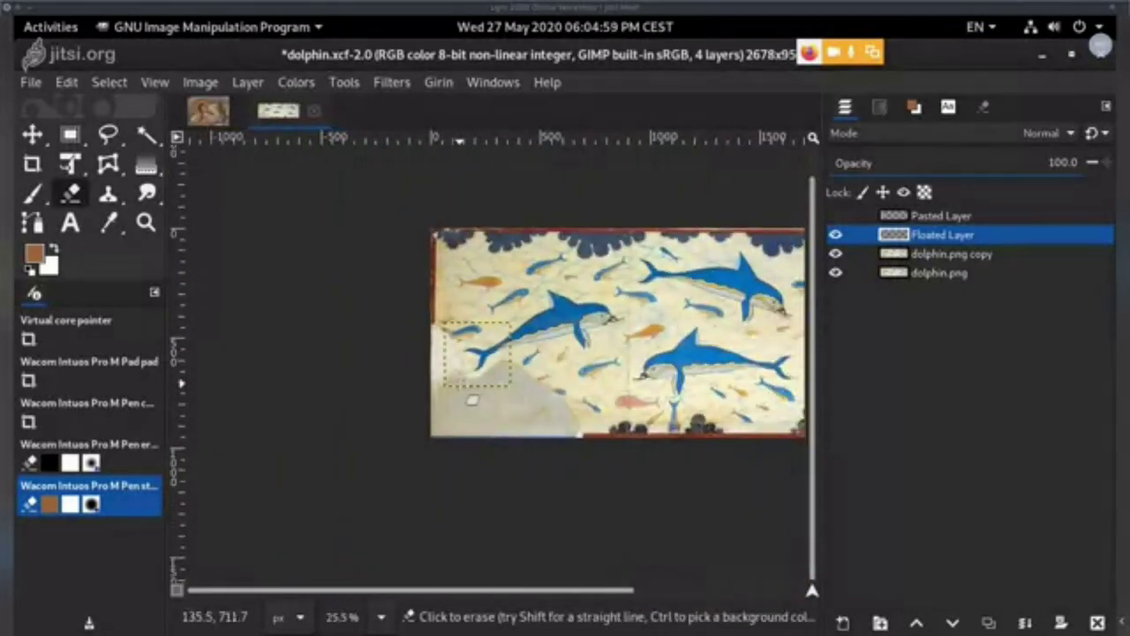
pyautogui.scroll(5, 461, 402)
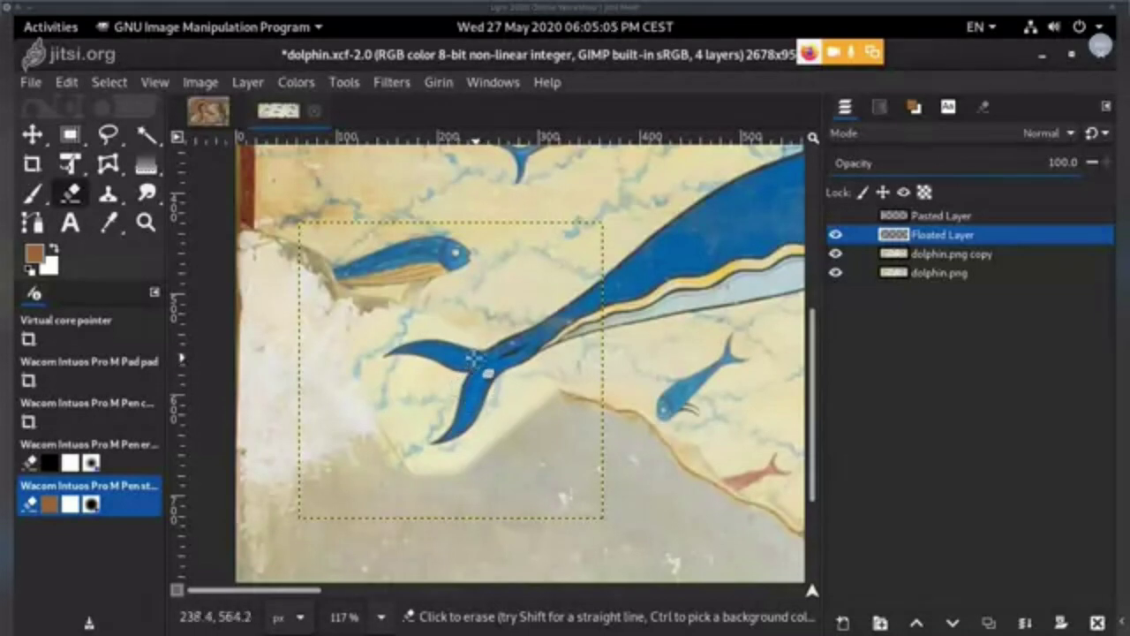
pyautogui.moveTo(531, 308); pyautogui.dragTo(562, 351)
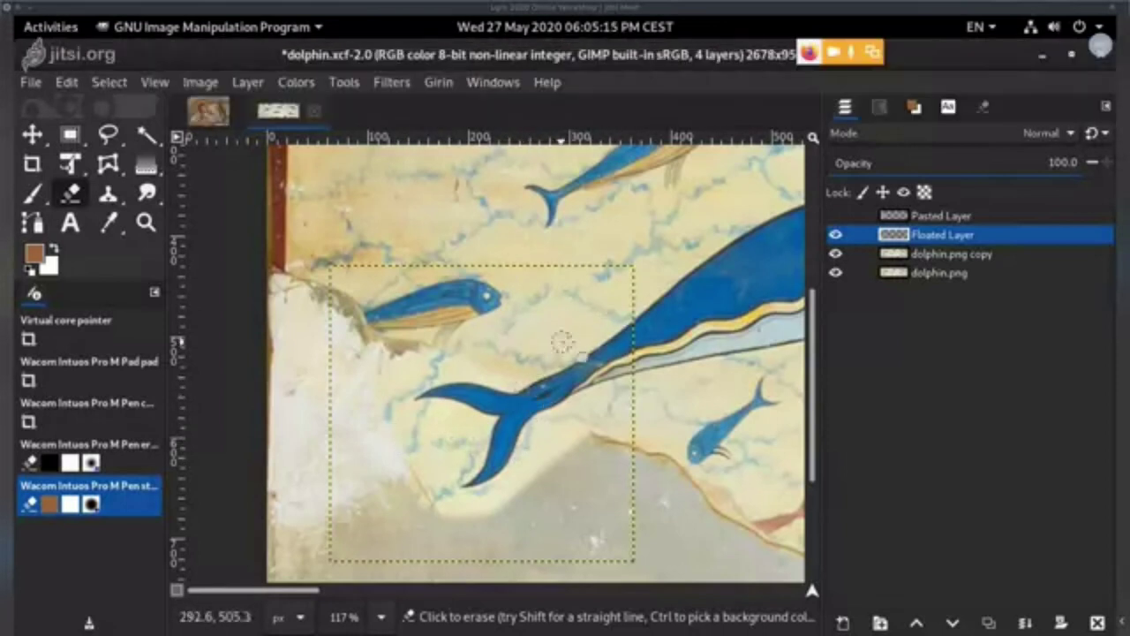
pyautogui.moveTo(535, 359); pyautogui.dragTo(474, 403)
pyautogui.scroll(-5, 415, 502)
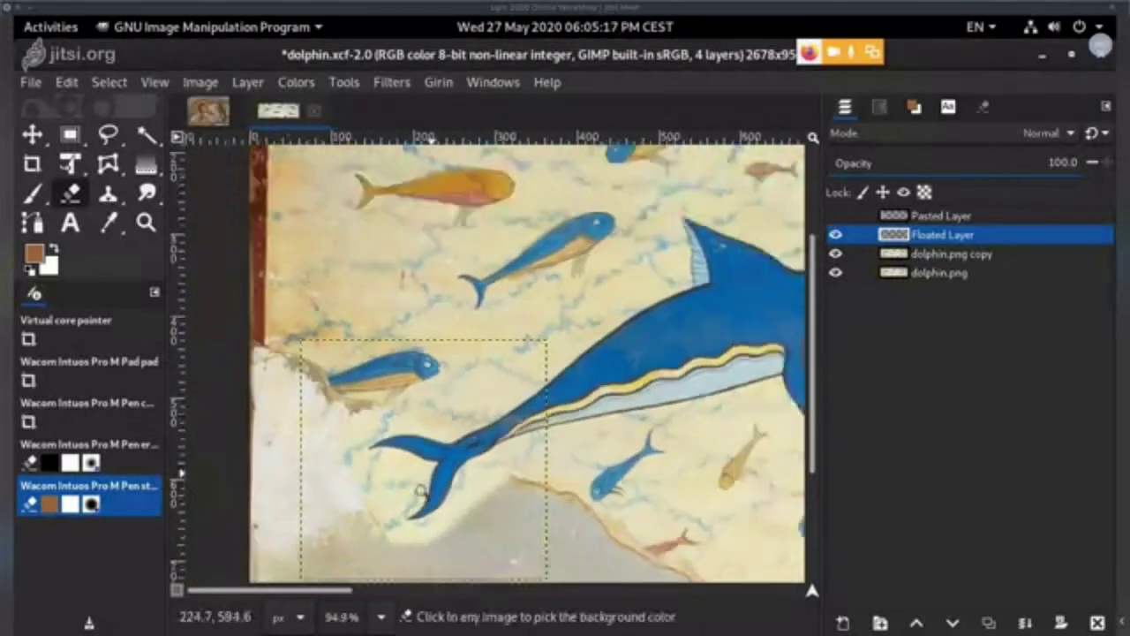
pyautogui.scroll(-1, 494, 405)
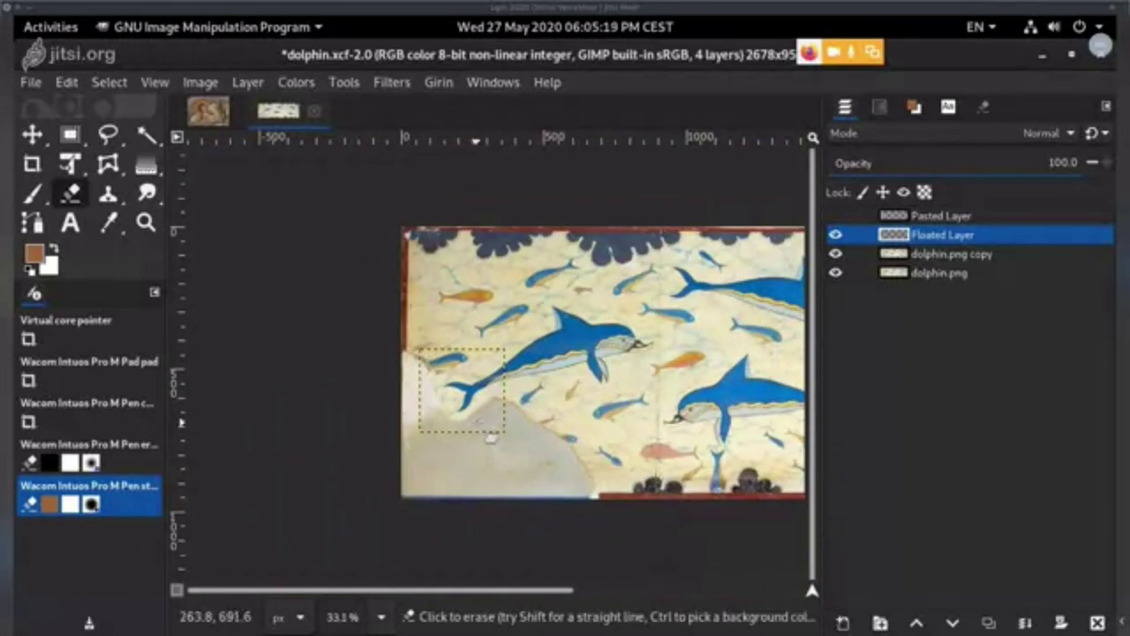
pyautogui.moveTo(503, 399); pyautogui.dragTo(572, 381)
pyautogui.scroll(6, 550, 417)
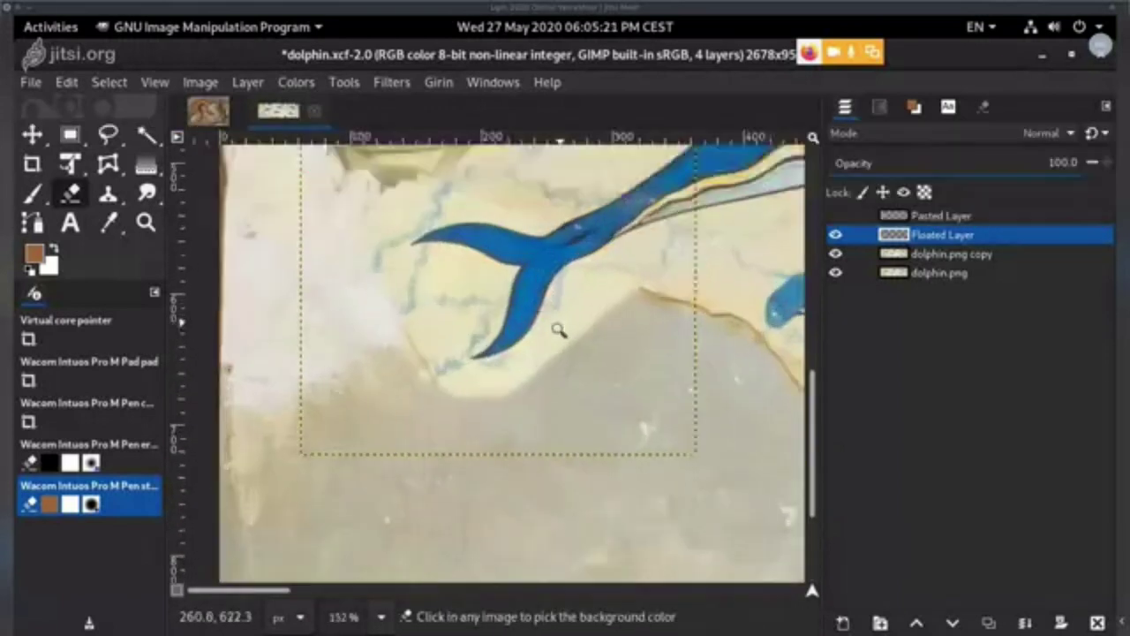
pyautogui.scroll(1, 567, 454)
pyautogui.scroll(1, 559, 429)
pyautogui.scroll(-1, 554, 428)
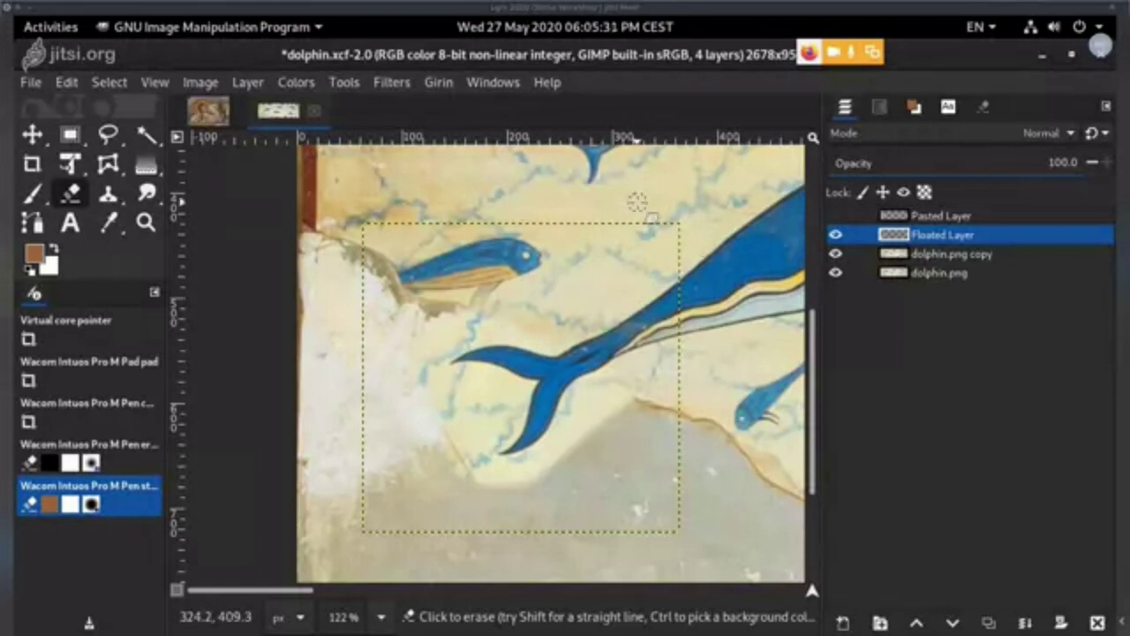
pyautogui.moveTo(507, 346); pyautogui.dragTo(443, 283)
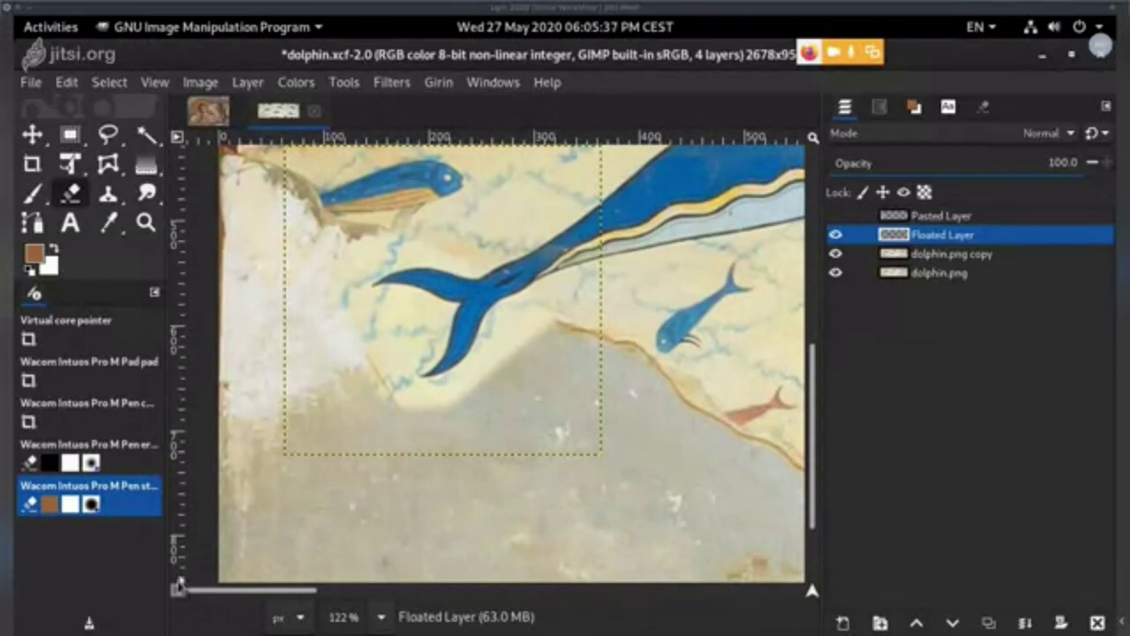
# - Check the view options for the Show Rulers setting
pyautogui.click(114, 84)
pyautogui.moveTo(152, 82)
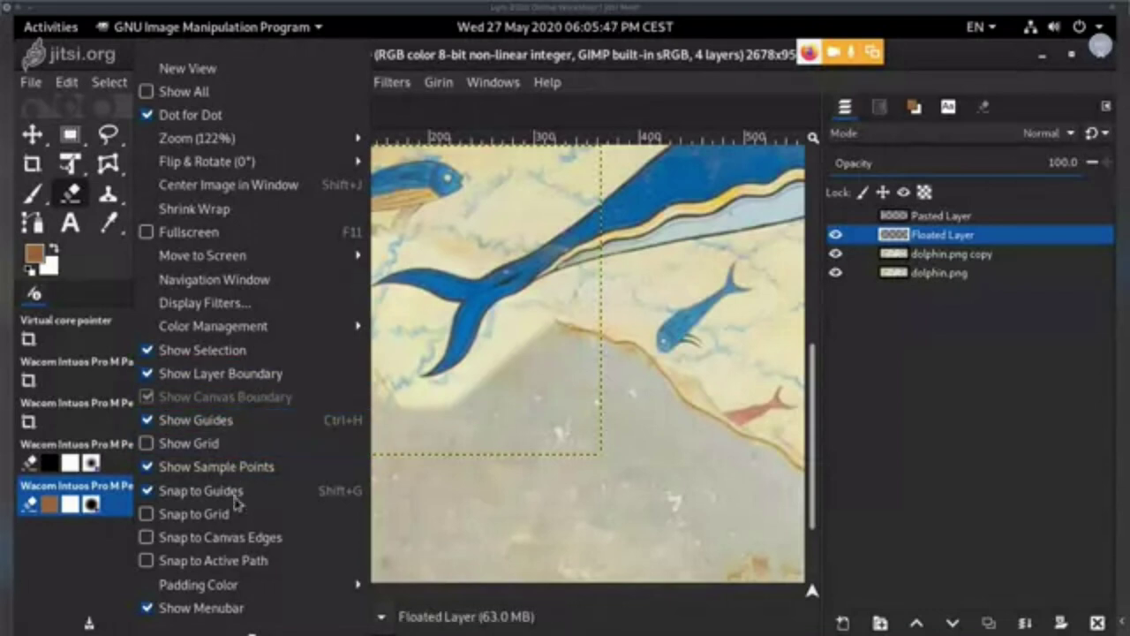
pyautogui.moveTo(247, 632)
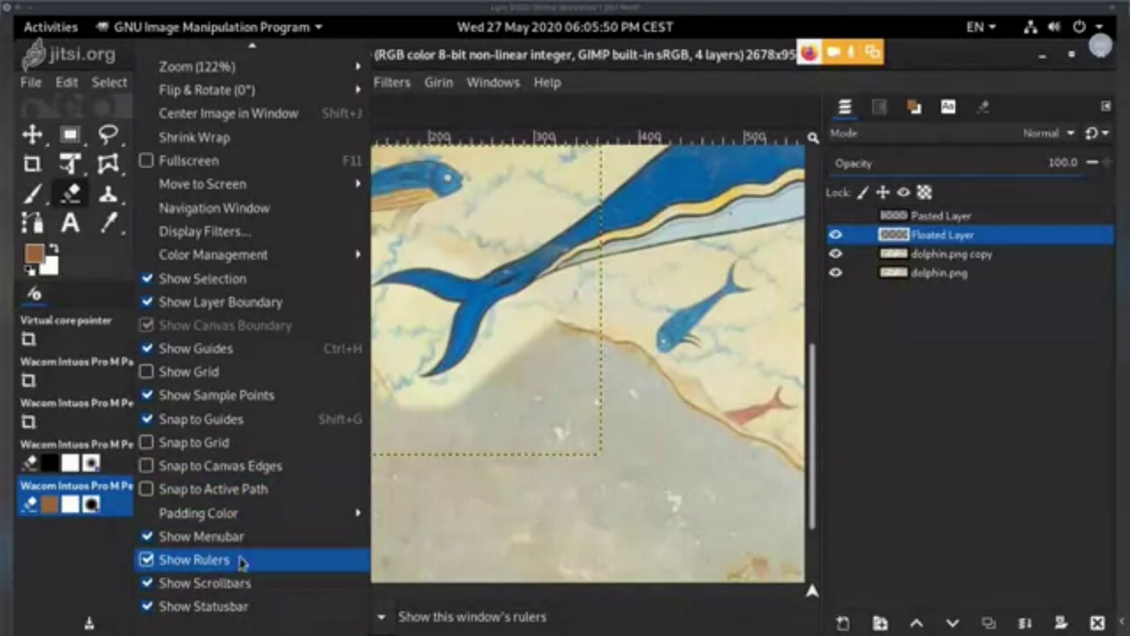
pyautogui.click(96, 56)
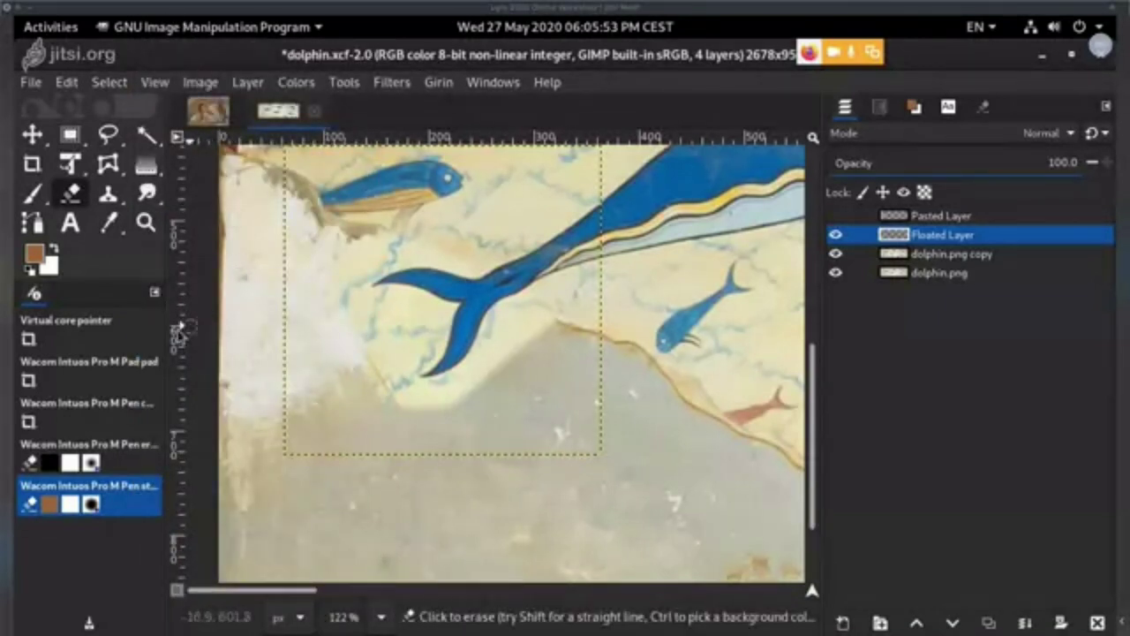
# - Place sample points on the cream patch beside the tail fin at about 181, 580 and on the background above the tail at about 290, 493
pyautogui.press('ctrl')
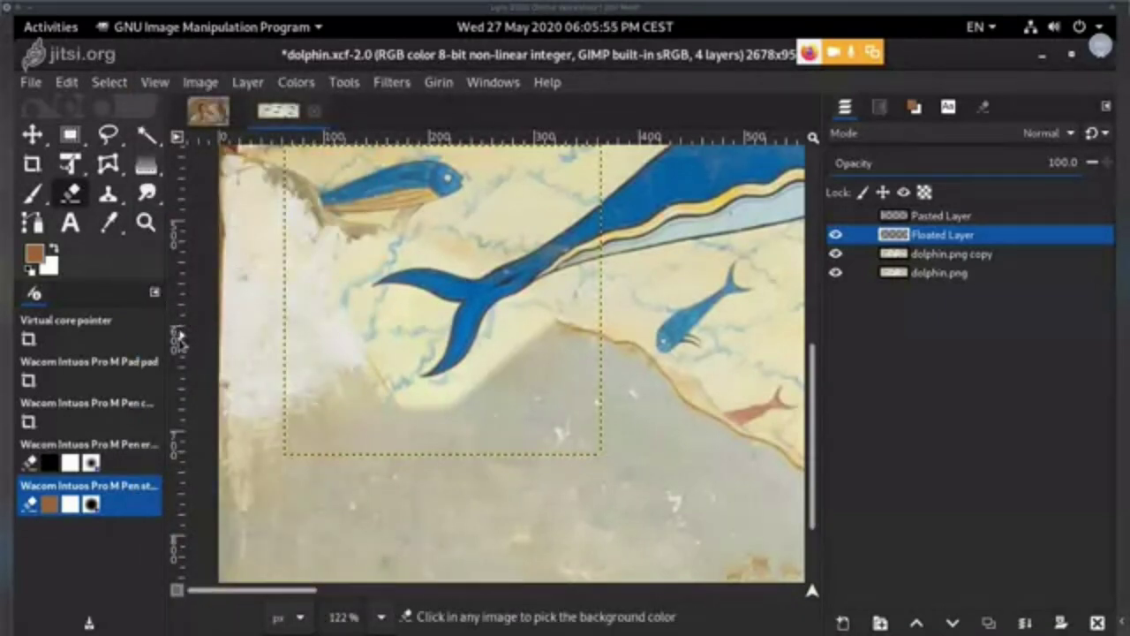
pyautogui.moveTo(180, 339)
pyautogui.mouseDown()
pyautogui.moveTo(178, 350)
pyautogui.moveTo(371, 358)
pyautogui.moveTo(410, 305)
pyautogui.mouseUp()
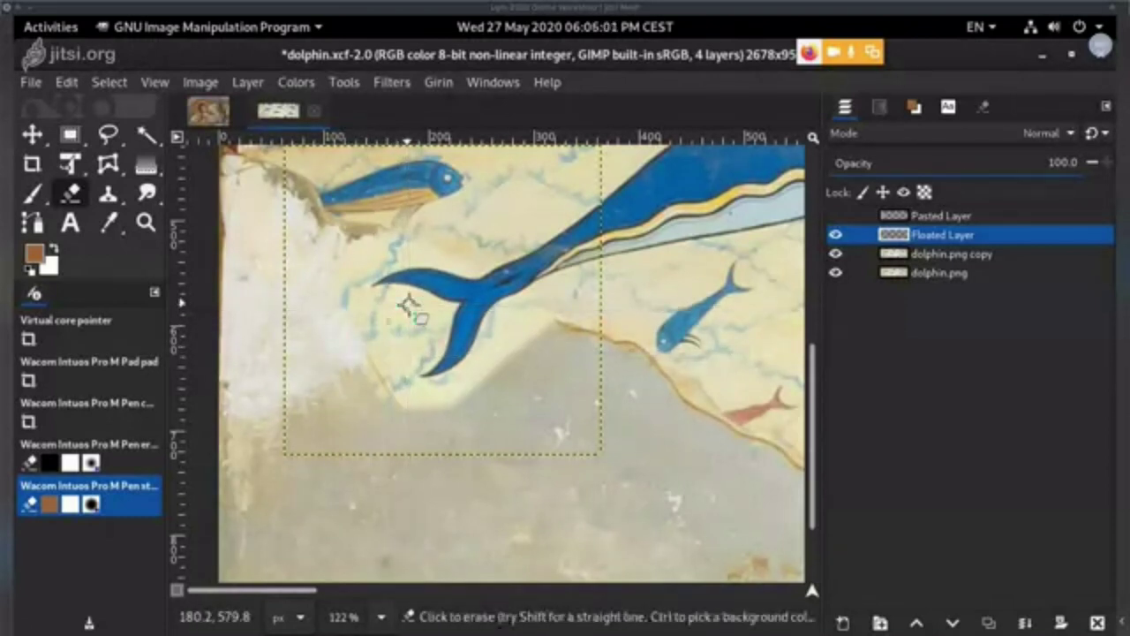
pyautogui.scroll(3, 638, 398)
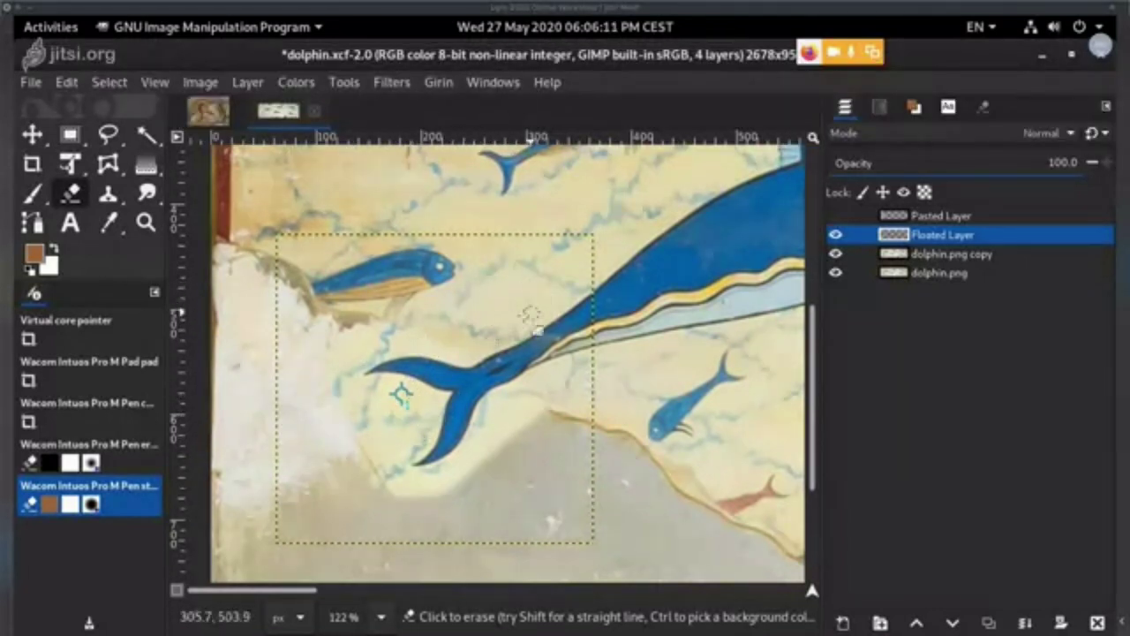
pyautogui.press('ctrl')
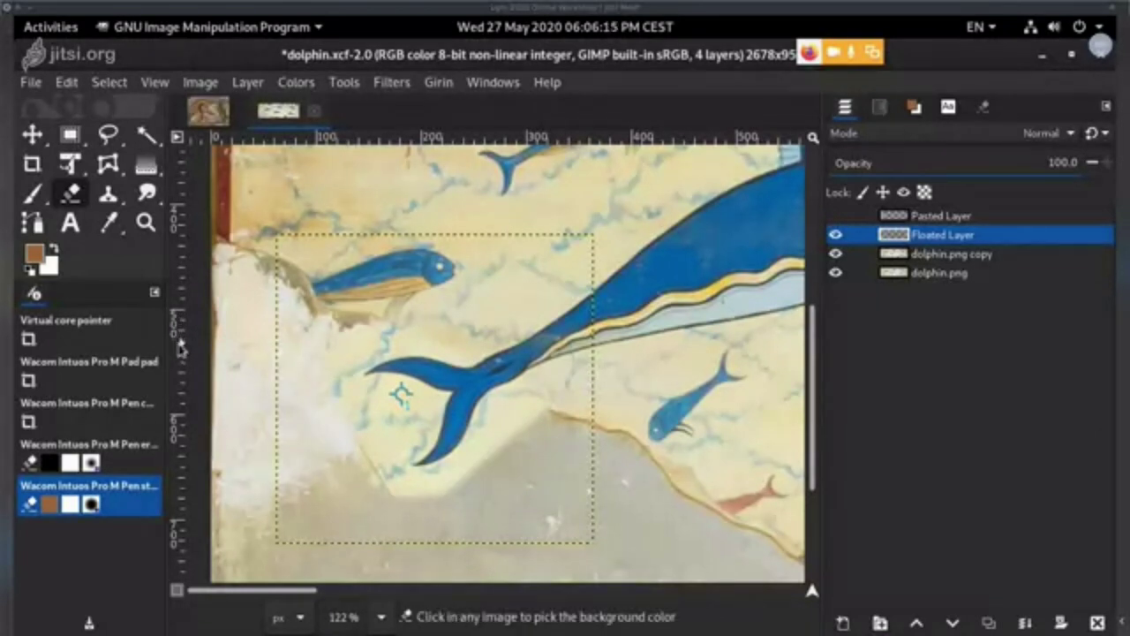
pyautogui.moveTo(179, 340); pyautogui.dragTo(520, 303)
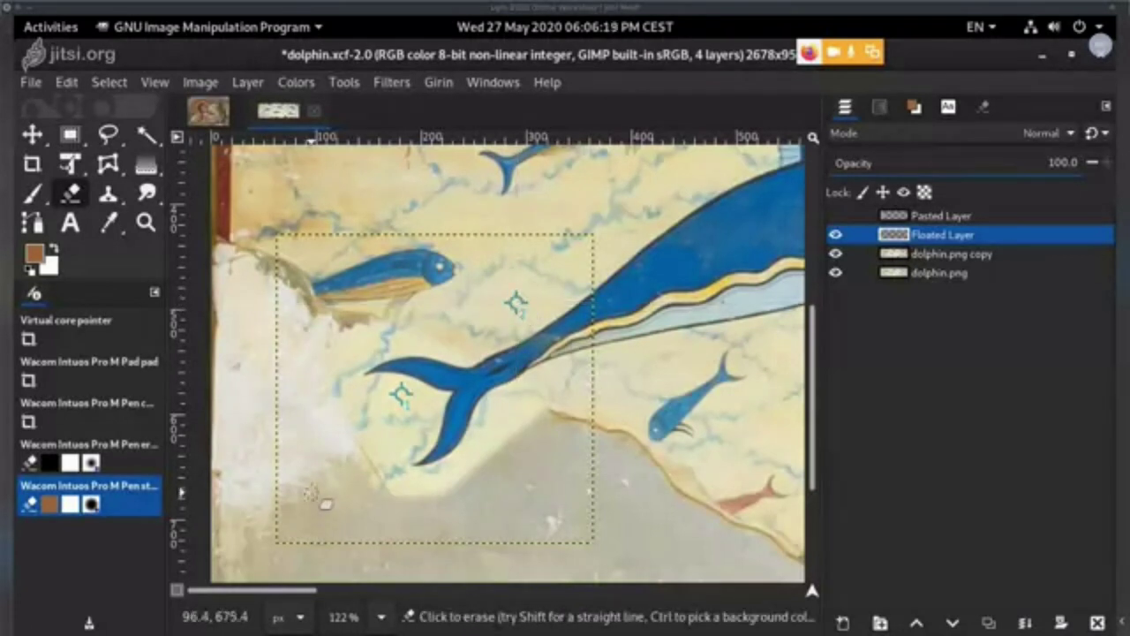
pyautogui.click(1107, 107)
pyautogui.moveTo(981, 144)
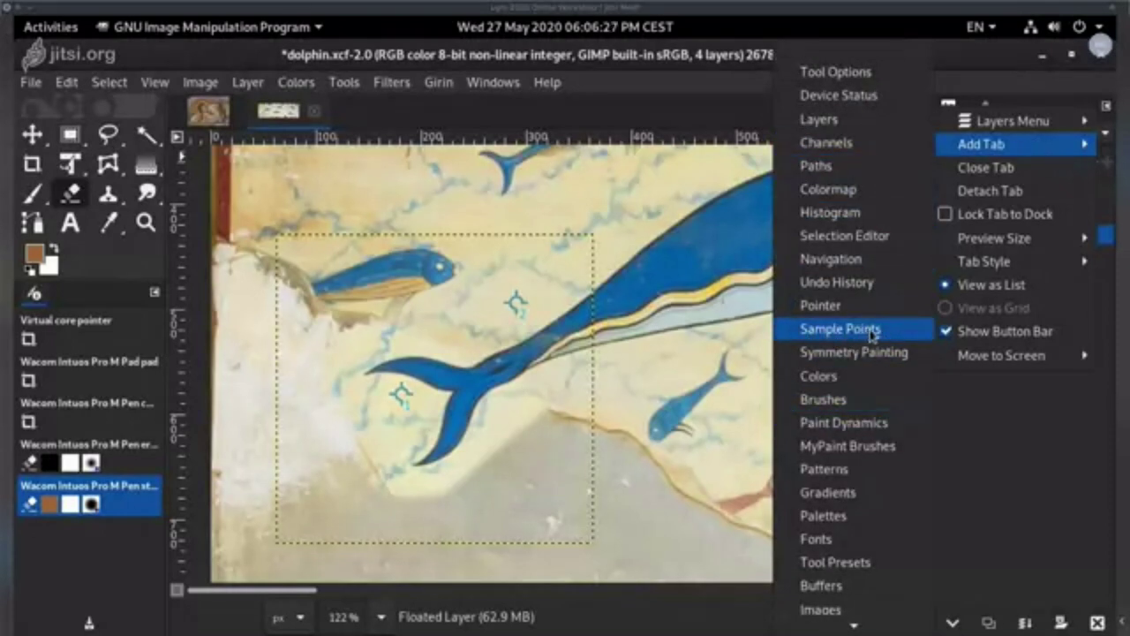
pyautogui.click(1045, 429)
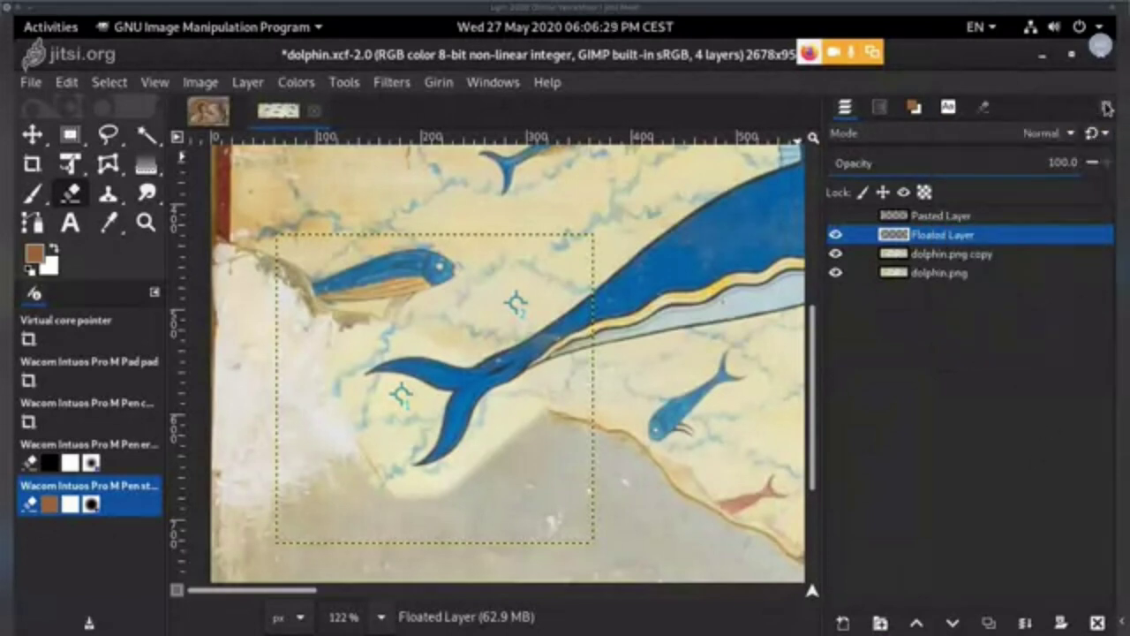
pyautogui.click(154, 292)
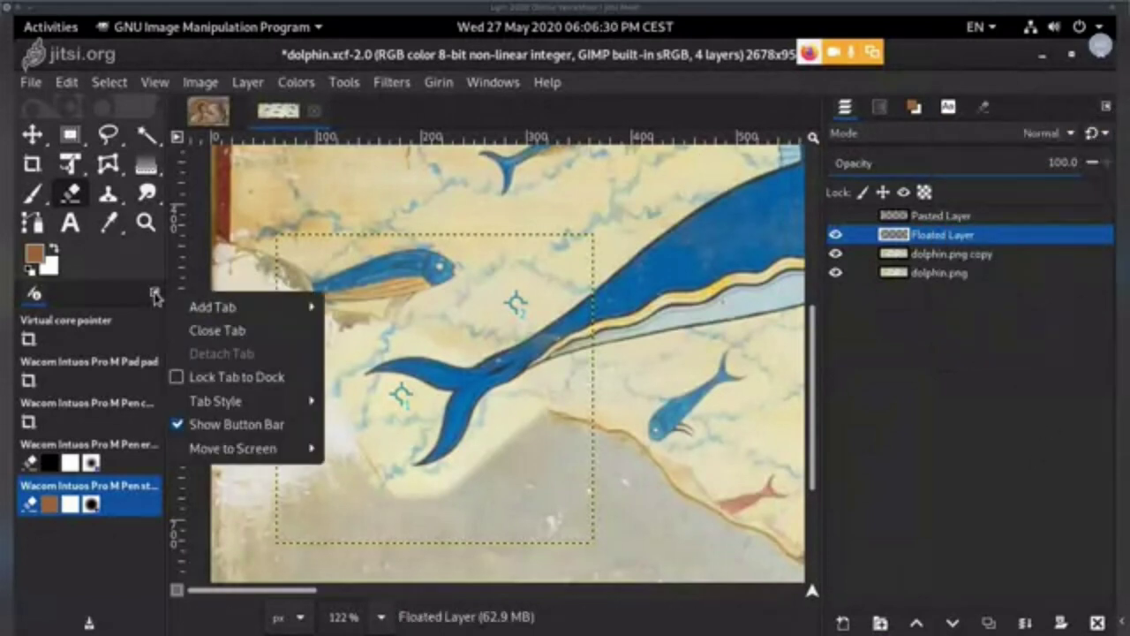
pyautogui.click(154, 296)
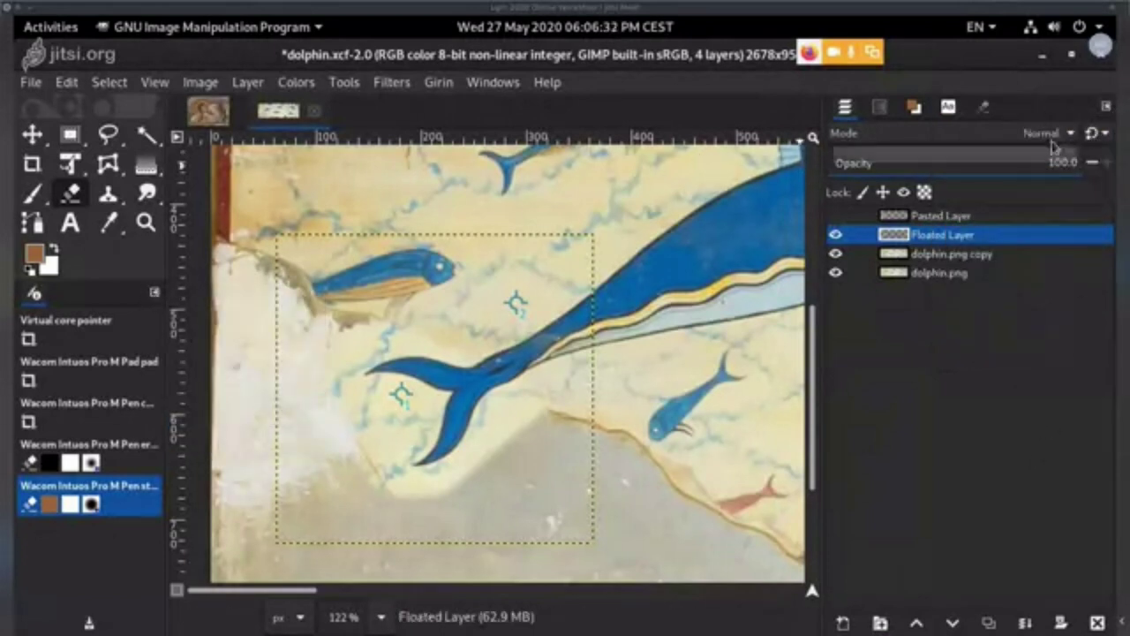
pyautogui.click(1107, 110)
pyautogui.moveTo(1011, 121)
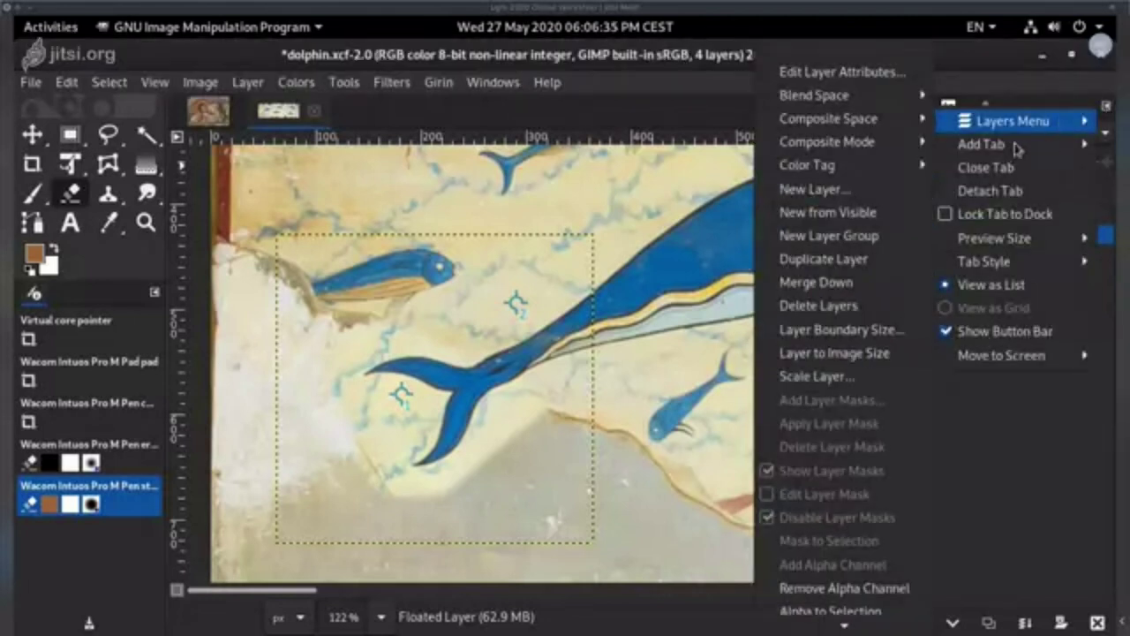
pyautogui.click(1118, 147)
# - Add the Sample Points dialog to the dock that holds the layers
pyautogui.click(1105, 108)
pyautogui.moveTo(1009, 146)
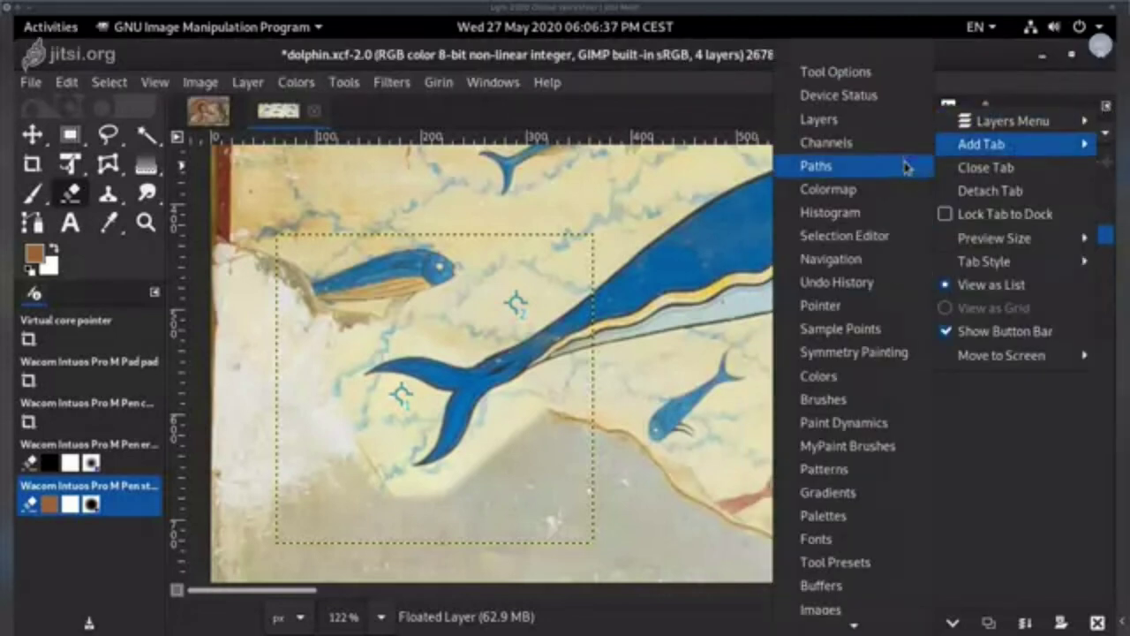
pyautogui.click(885, 338)
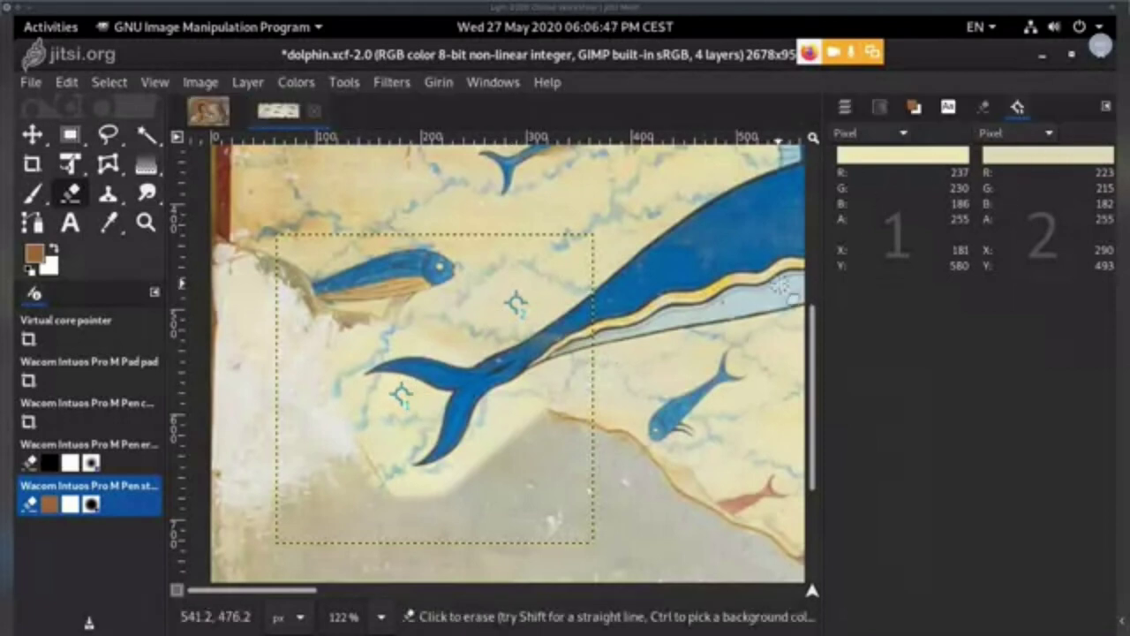
# - Set the color readout of both sample points to HSV
pyautogui.moveTo(722, 369); pyautogui.dragTo(700, 357)
pyautogui.click(901, 136)
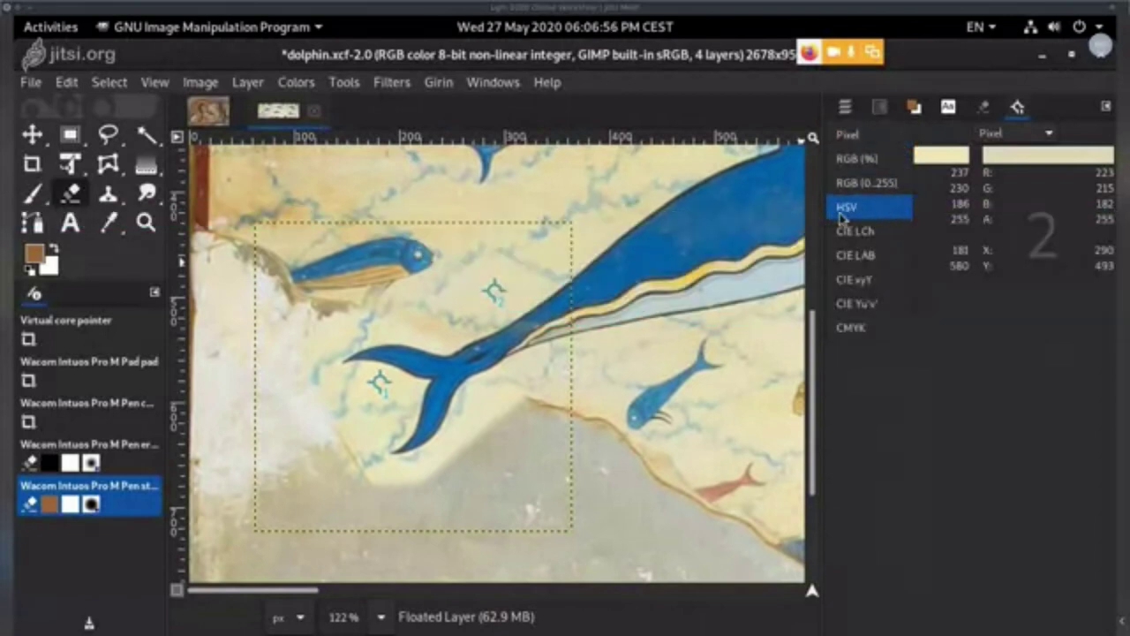
pyautogui.click(844, 212)
pyautogui.click(1015, 135)
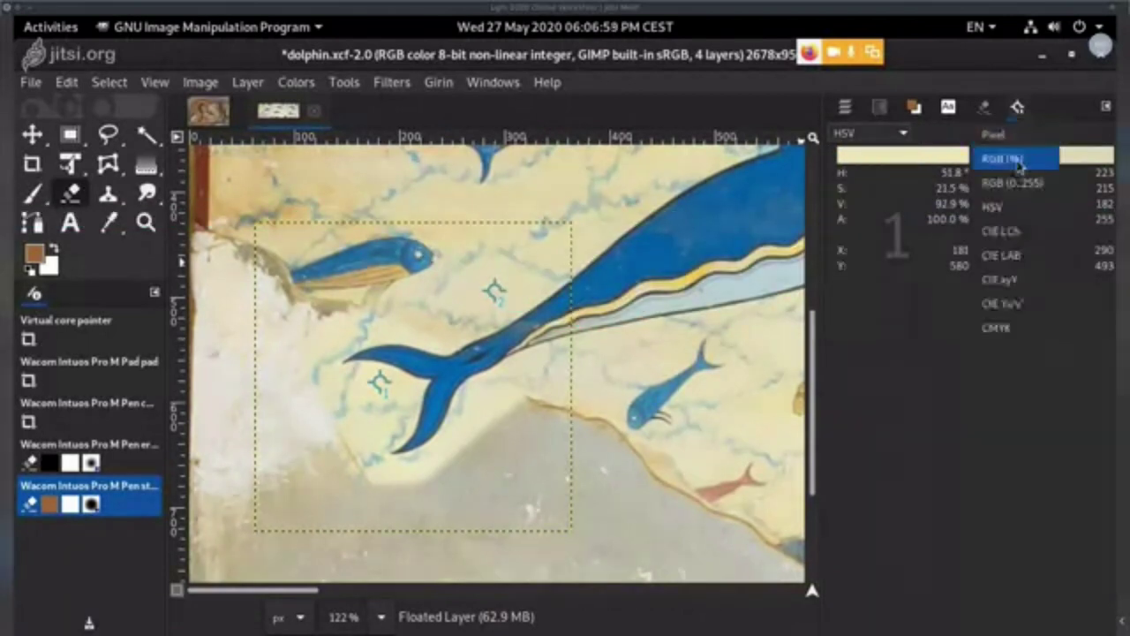
pyautogui.click(998, 208)
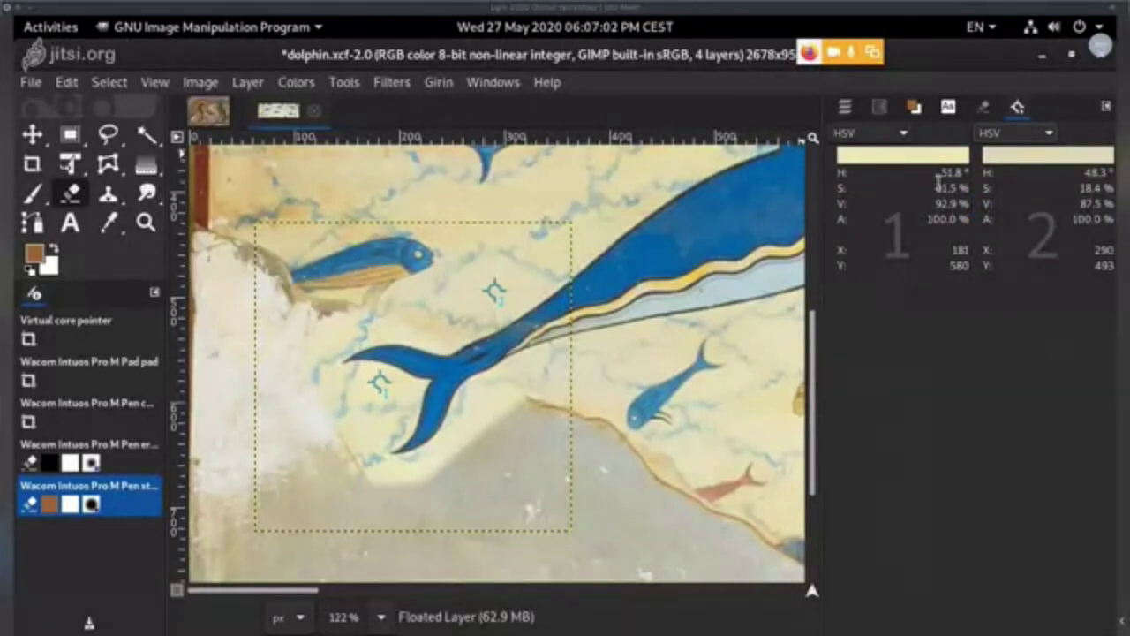
# - Compare the hue, saturation and value of the patch sample with those of the background sample
pyautogui.moveTo(923, 205); pyautogui.dragTo(994, 201)
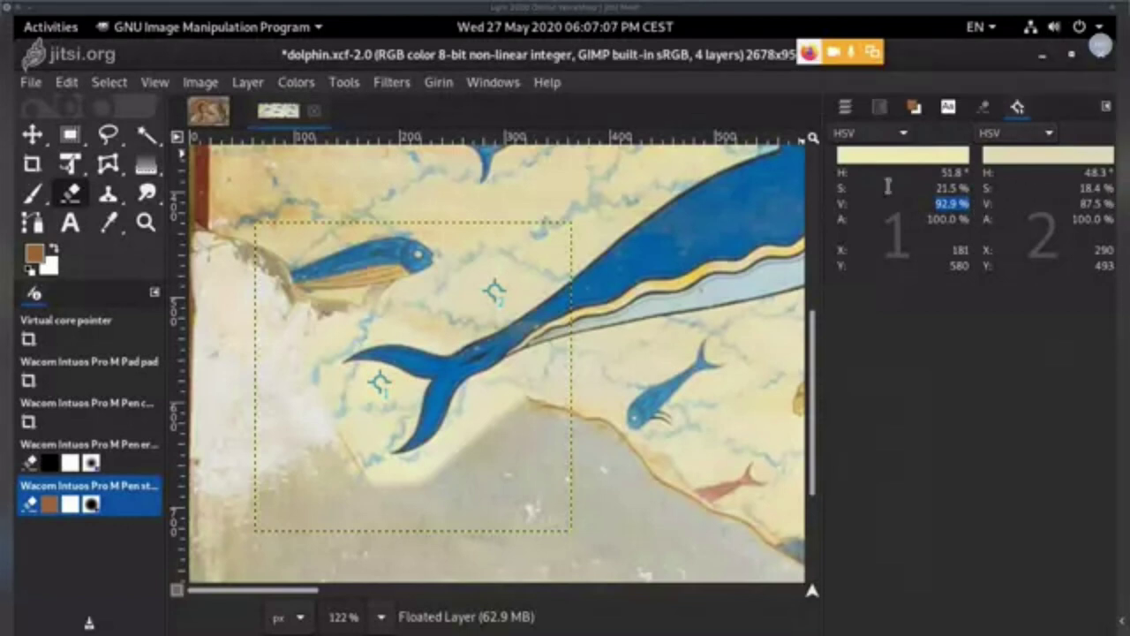
pyautogui.moveTo(929, 173); pyautogui.dragTo(983, 177)
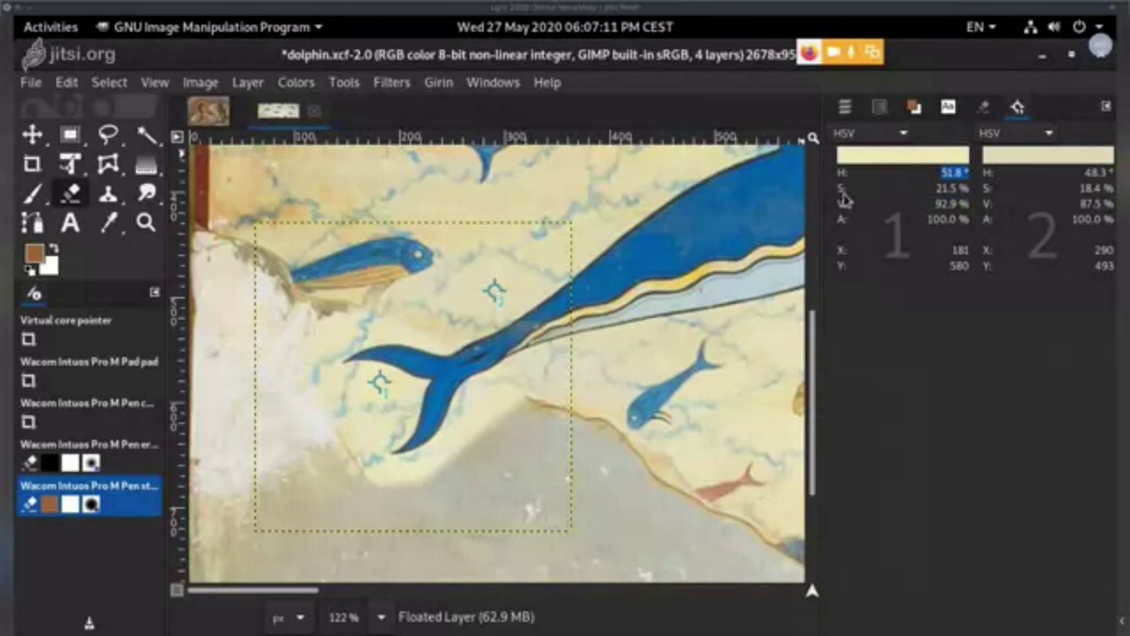
pyautogui.moveTo(920, 189); pyautogui.dragTo(983, 207)
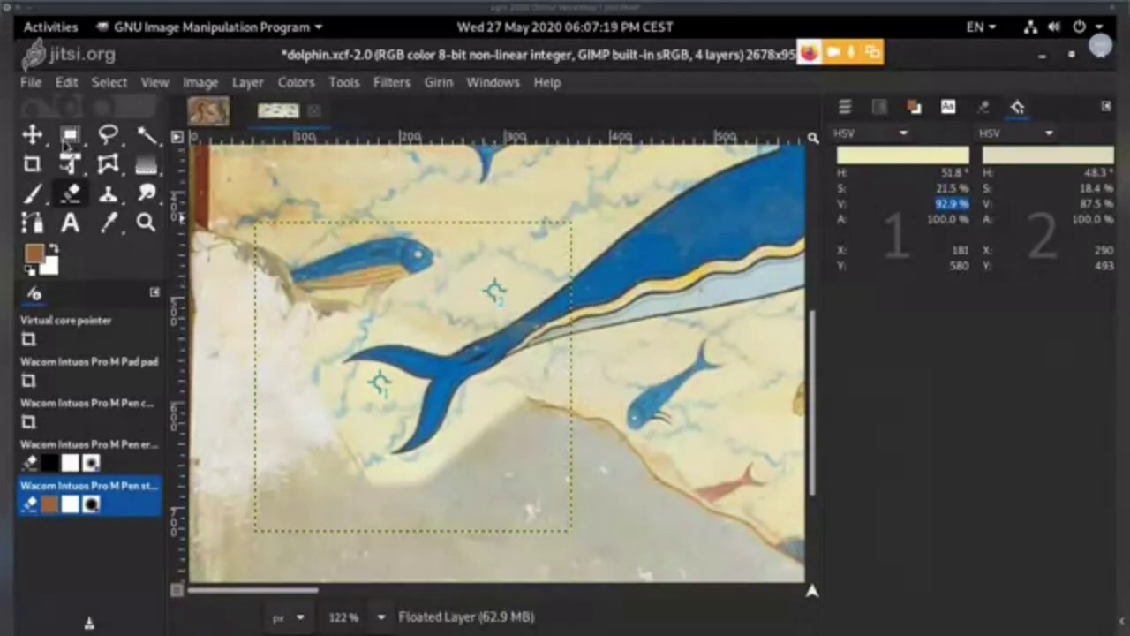
# - Use the Color Picker to move the patch sample point to about 183, 579 and the background one to about 289, 490
pyautogui.click(33, 136)
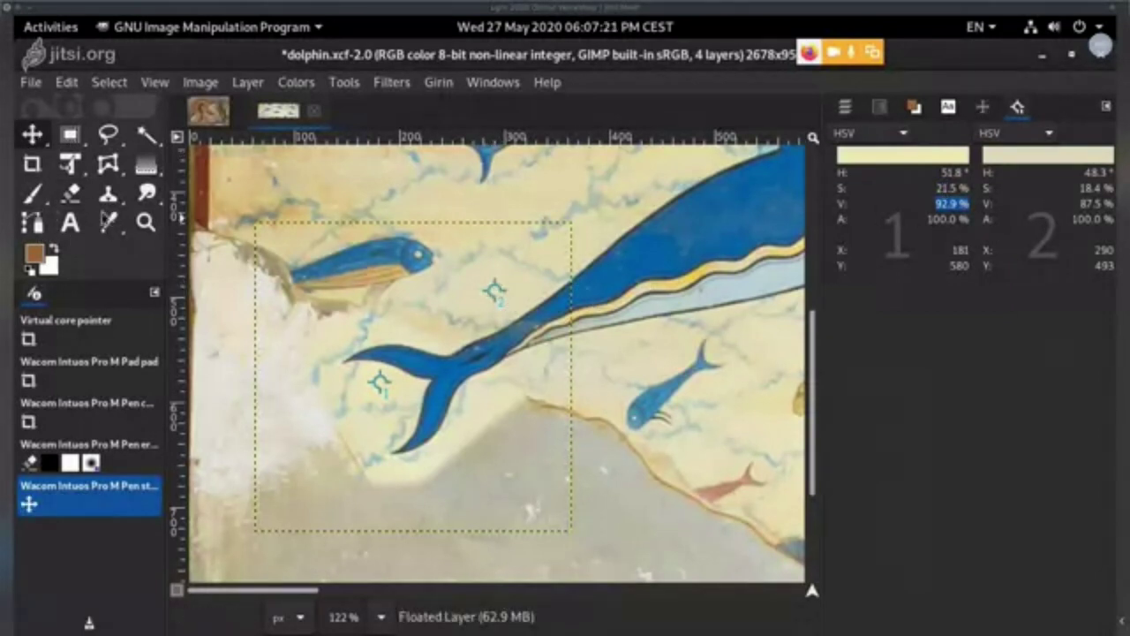
pyautogui.click(109, 225)
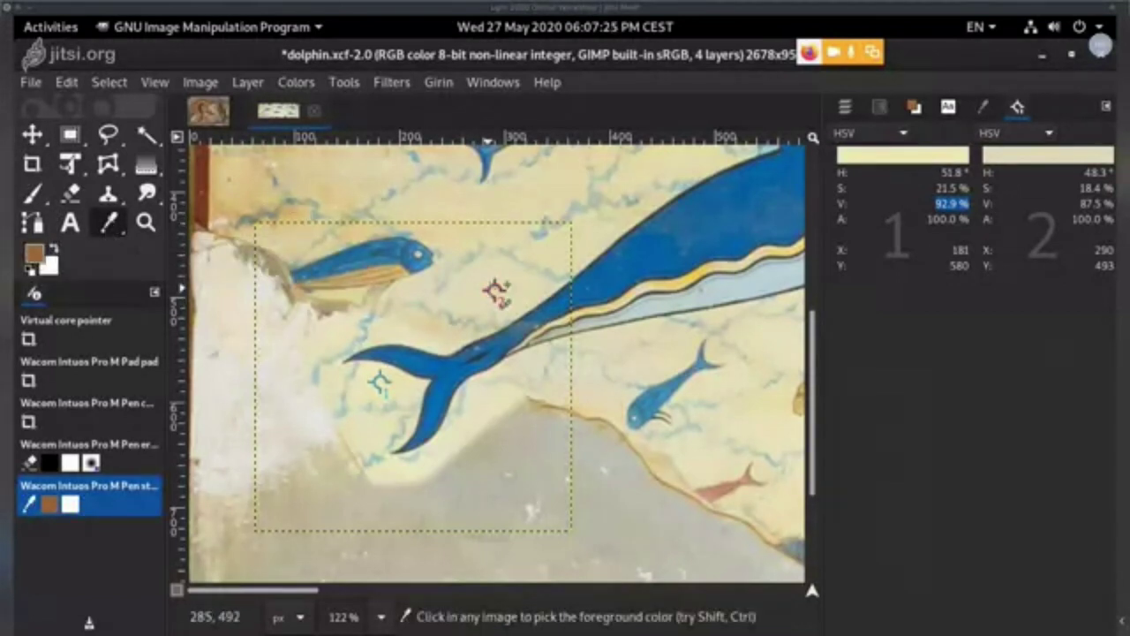
pyautogui.moveTo(502, 289)
pyautogui.mouseDown()
pyautogui.moveTo(518, 276)
pyautogui.moveTo(487, 292)
pyautogui.moveTo(497, 287)
pyautogui.mouseUp()
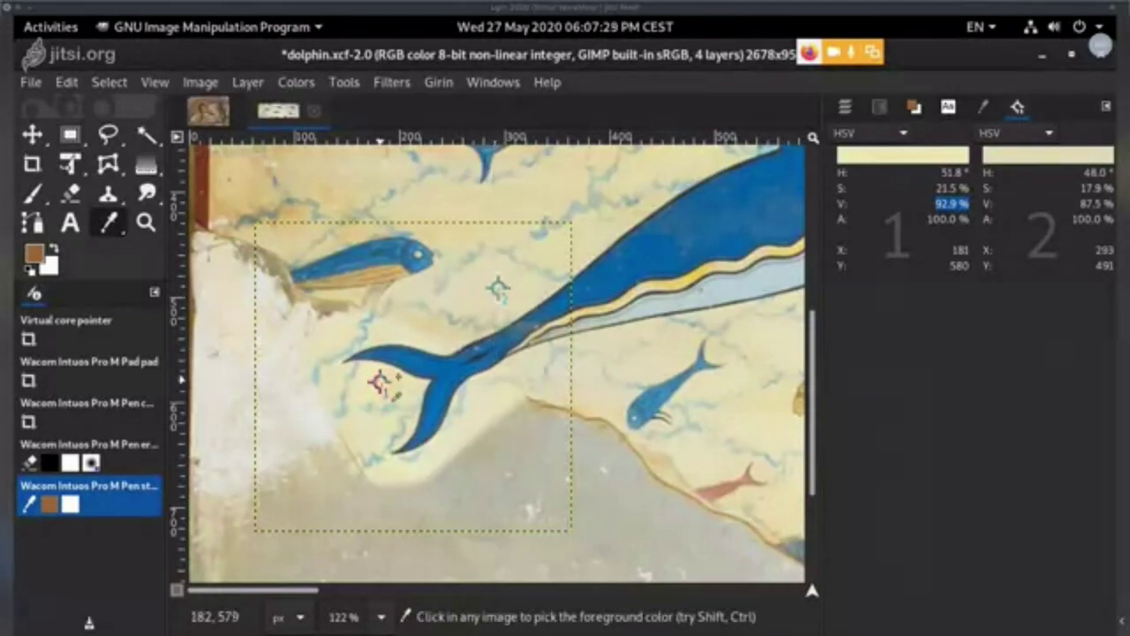
pyautogui.moveTo(379, 381); pyautogui.dragTo(389, 380)
pyautogui.moveTo(389, 380); pyautogui.dragTo(382, 380)
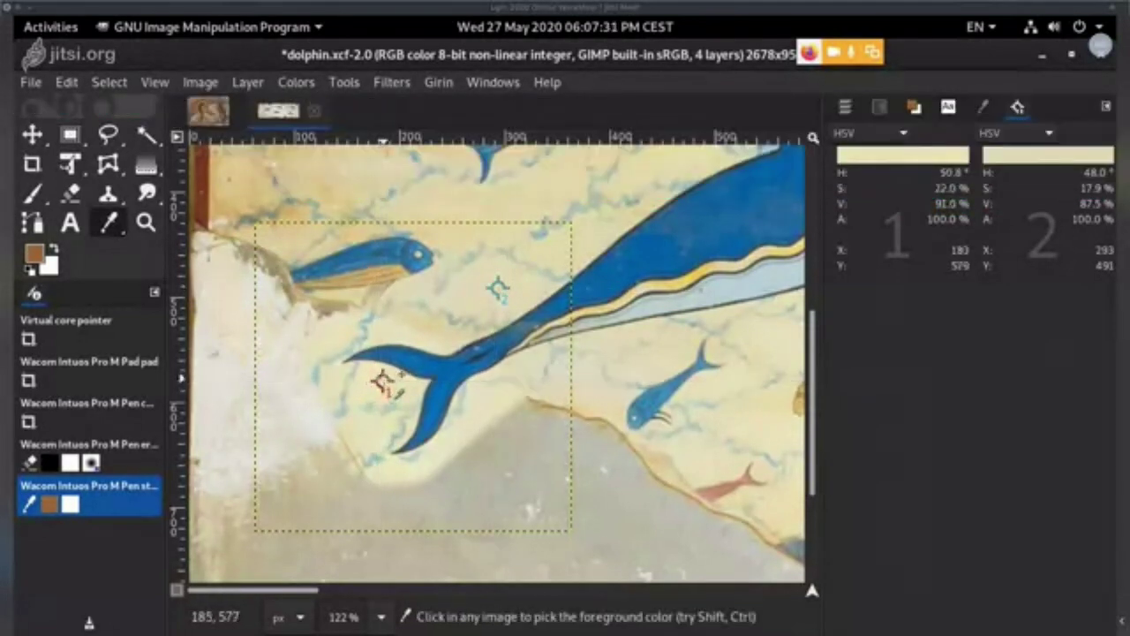
pyautogui.moveTo(499, 291); pyautogui.dragTo(495, 288)
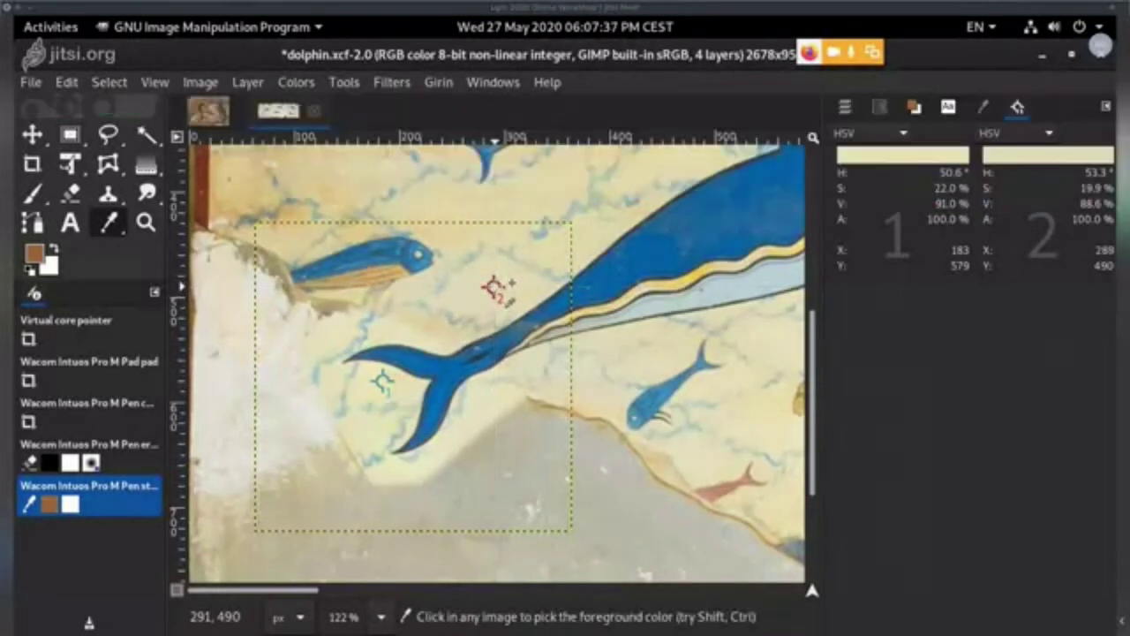
# - Compare the HSV value component of the patch sample with that of the background sample
pyautogui.moveTo(929, 209); pyautogui.dragTo(964, 205)
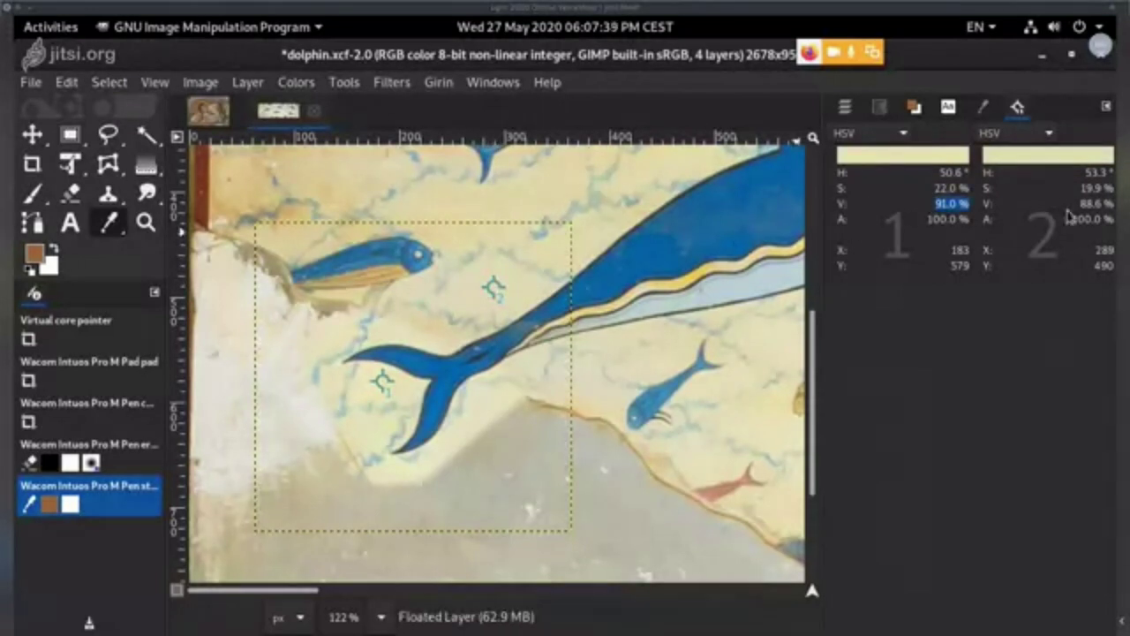
pyautogui.moveTo(1078, 205); pyautogui.dragTo(1115, 203)
pyautogui.moveTo(932, 205); pyautogui.dragTo(964, 202)
pyautogui.moveTo(1078, 205); pyautogui.dragTo(1115, 203)
# - Move the background sample point to about 293, 488 and the patch one to about 186, 581, and compare their value components
pyautogui.moveTo(492, 292); pyautogui.dragTo(497, 290)
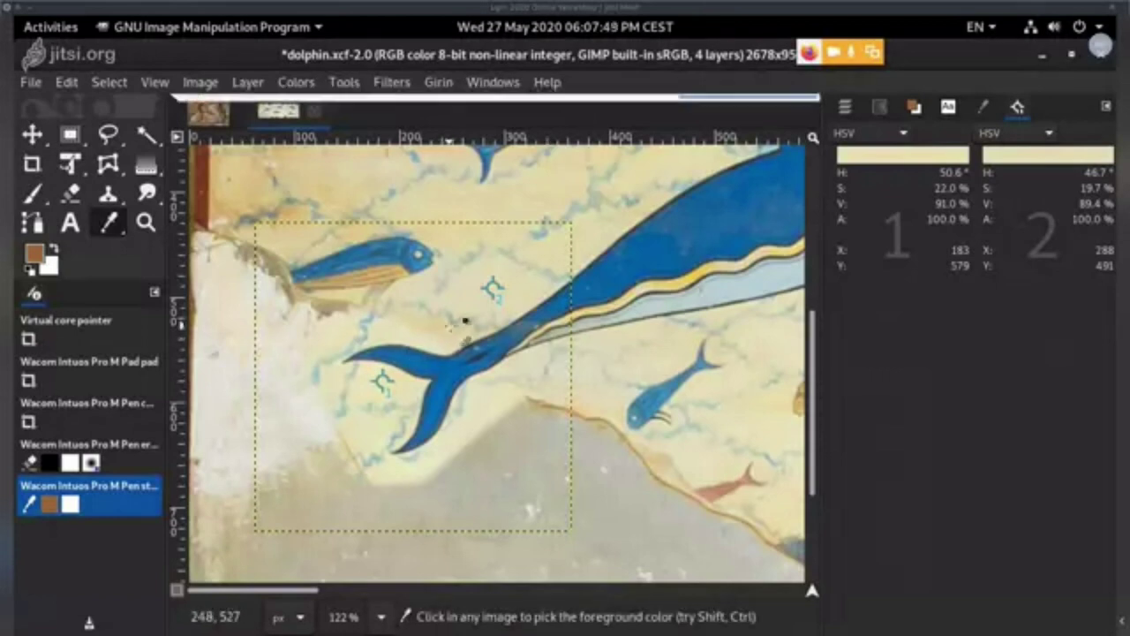
pyautogui.moveTo(496, 287); pyautogui.dragTo(499, 286)
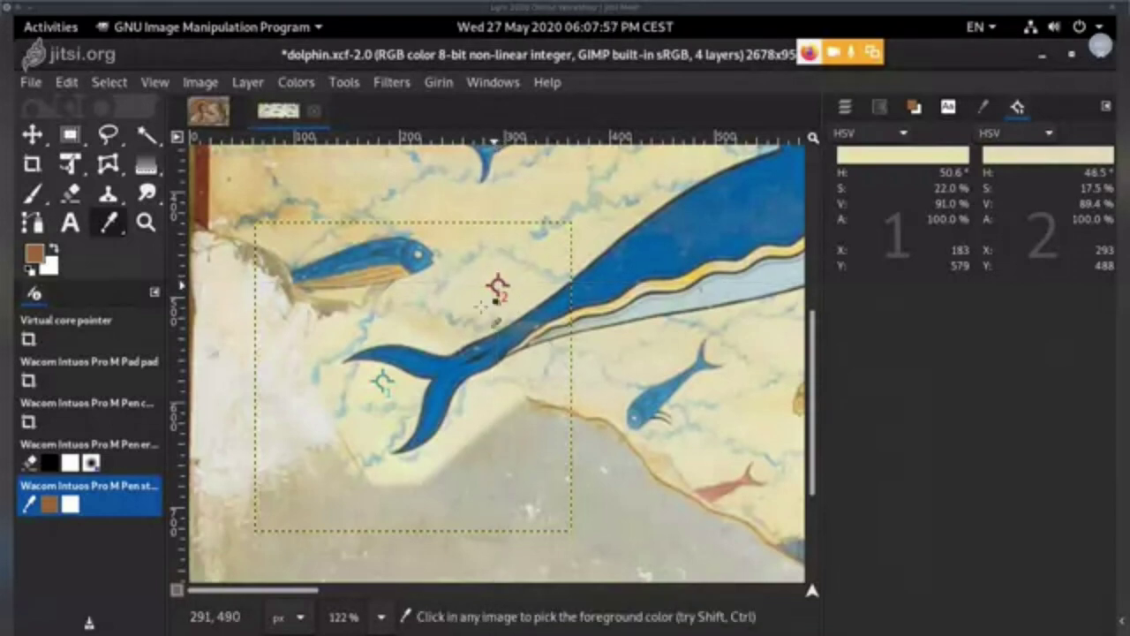
pyautogui.moveTo(380, 382); pyautogui.dragTo(381, 381)
pyautogui.moveTo(381, 382); pyautogui.dragTo(385, 382)
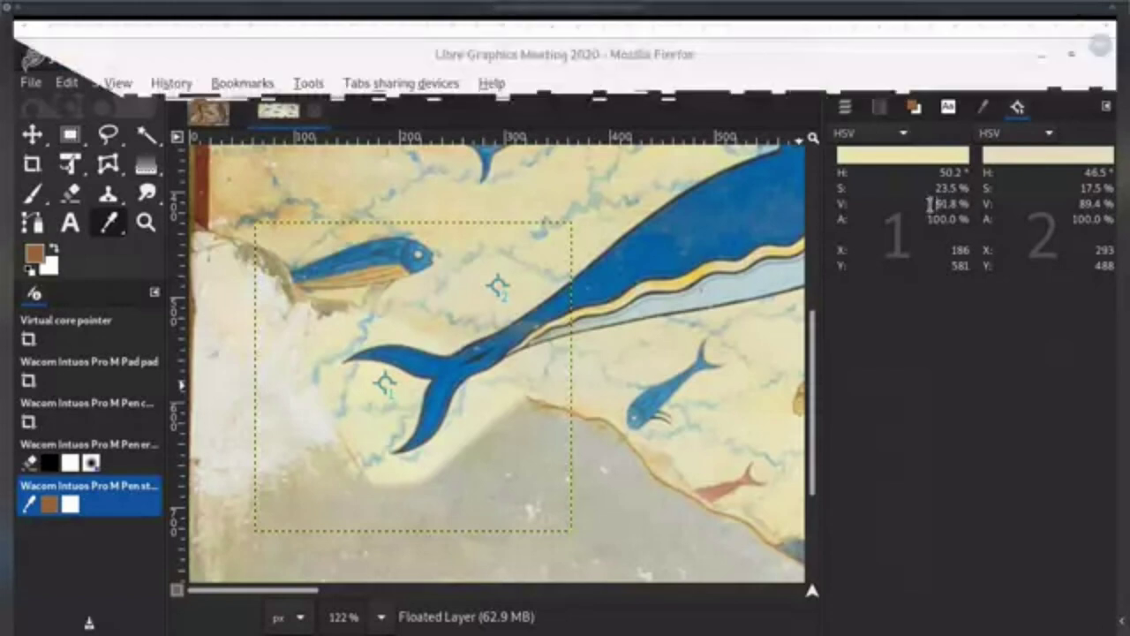
pyautogui.doubleClick(940, 203)
pyautogui.moveTo(1108, 203); pyautogui.dragTo(1062, 202)
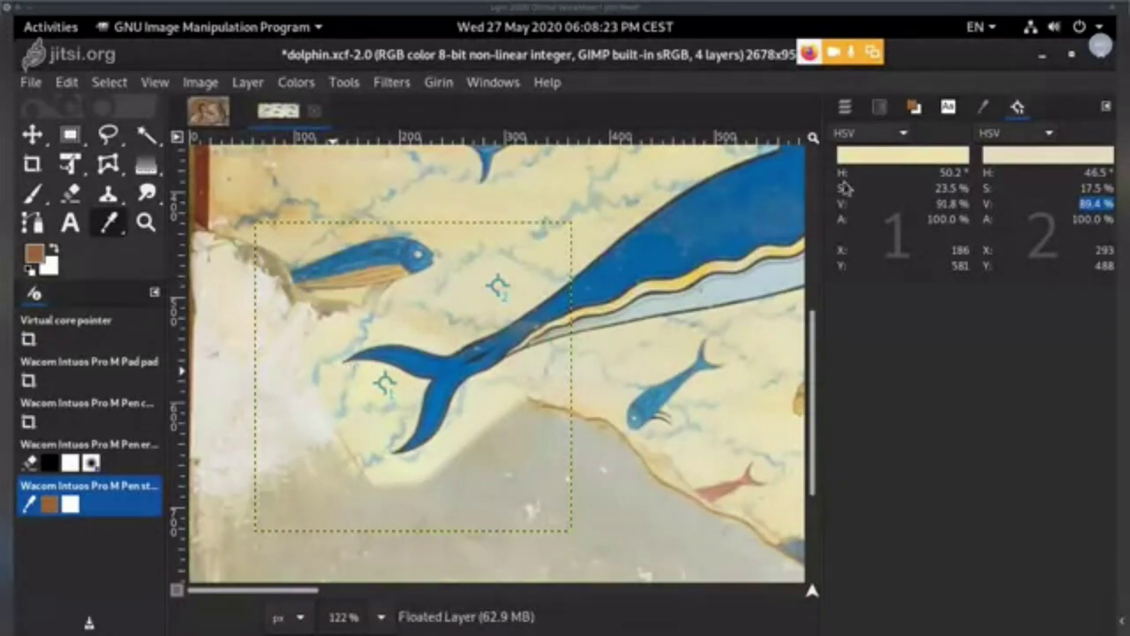
# - Set the color readout of both sample points to RGB (0..255)
pyautogui.click(902, 134)
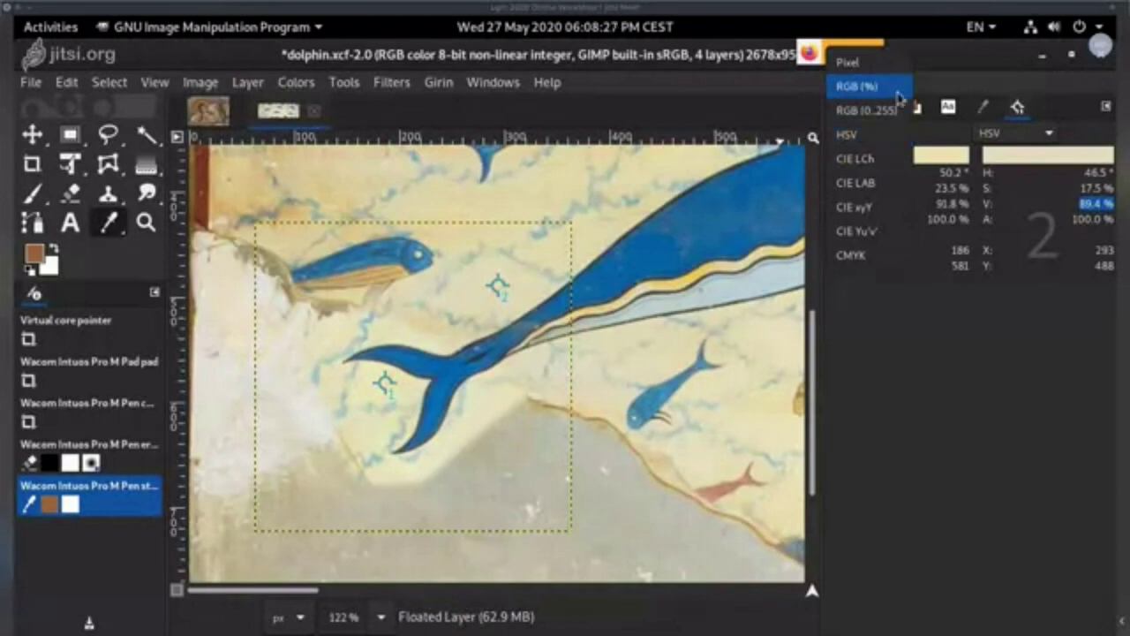
pyautogui.click(855, 112)
pyautogui.click(1044, 139)
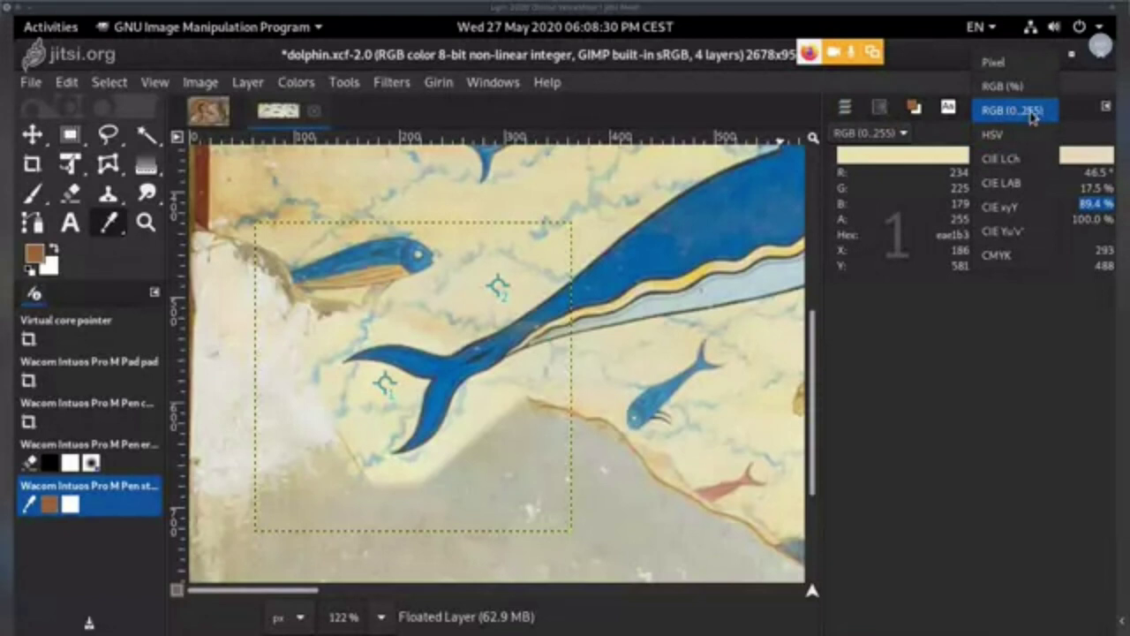
pyautogui.click(1034, 113)
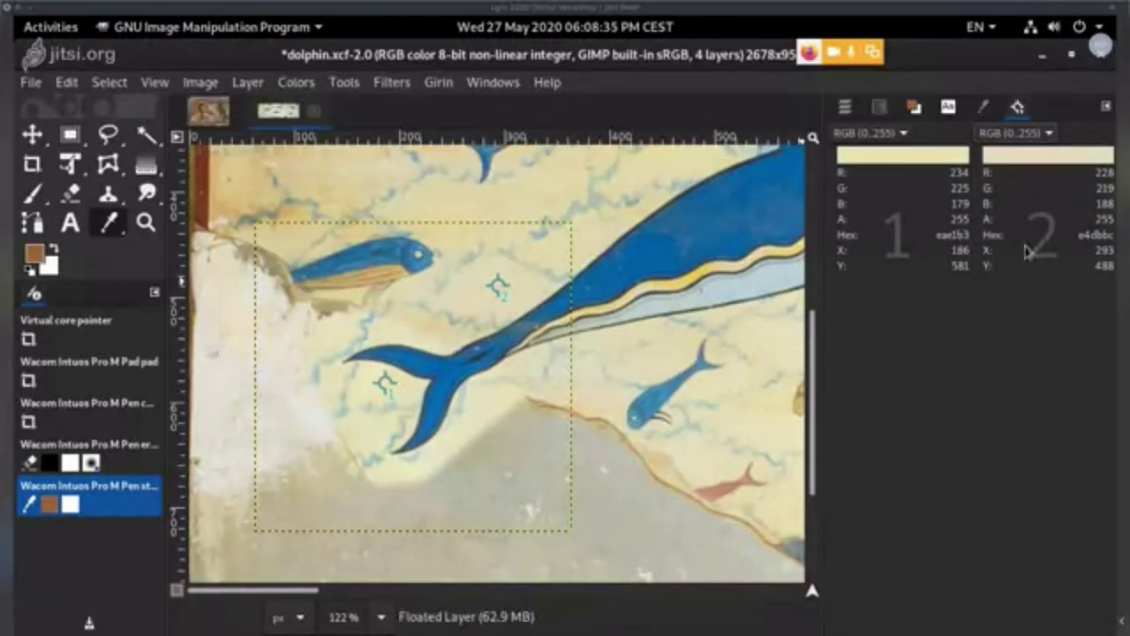
# - Open the Curves adjustment for the floated layer and arrange its dialog so the tail, both sample points and their readouts stay visible
pyautogui.moveTo(599, 391); pyautogui.dragTo(564, 406)
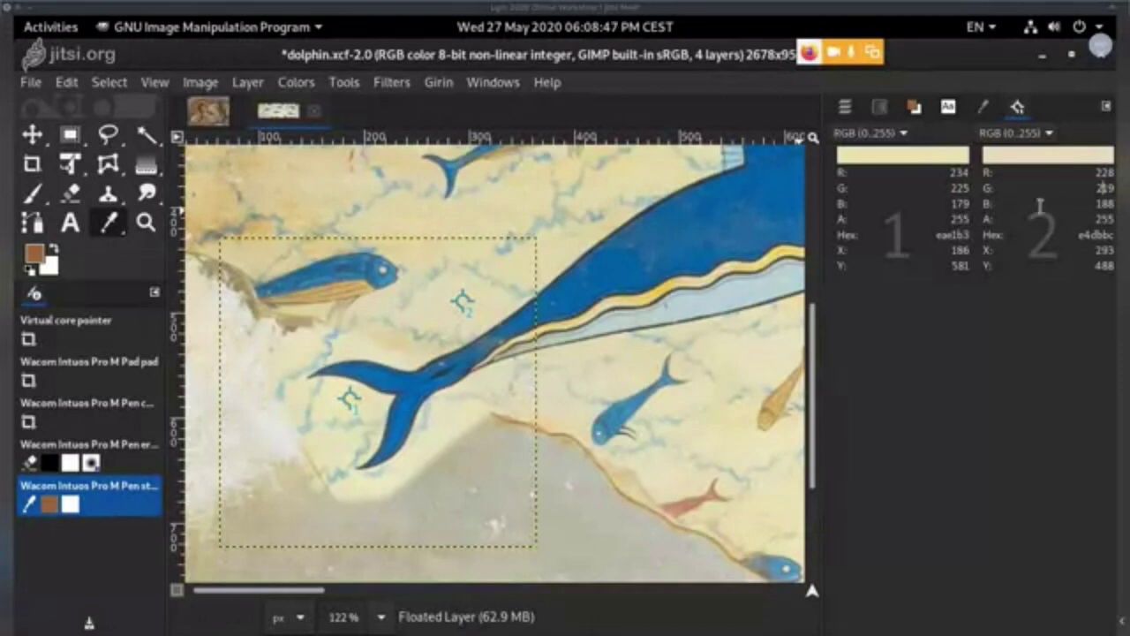
pyautogui.click(344, 82)
pyautogui.click(344, 82)
pyautogui.click(372, 82)
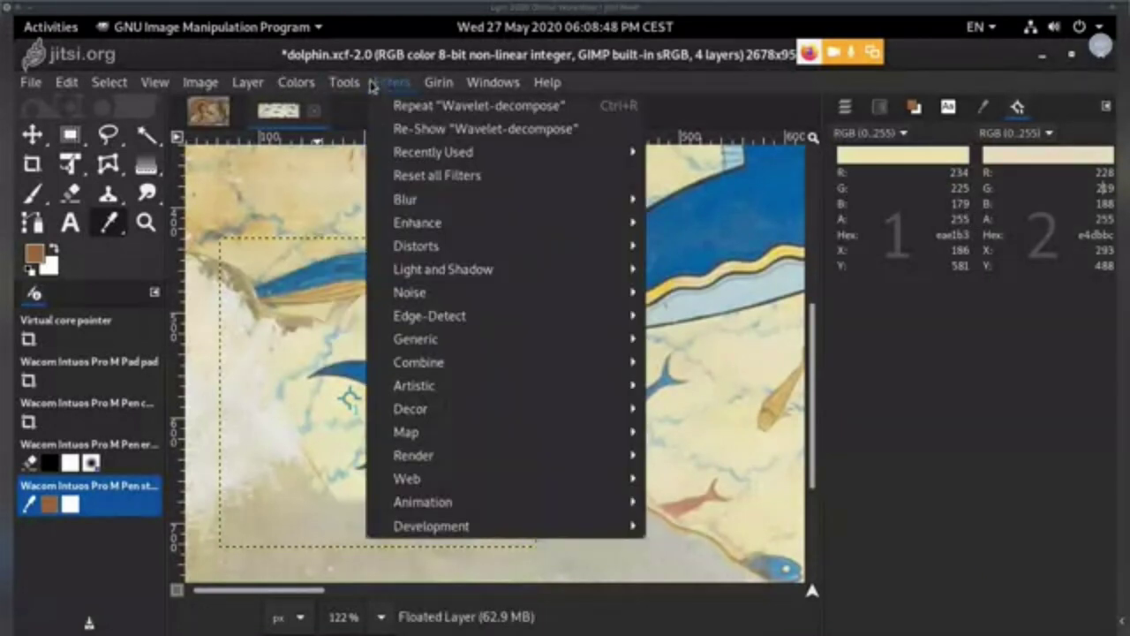
pyautogui.moveTo(294, 86)
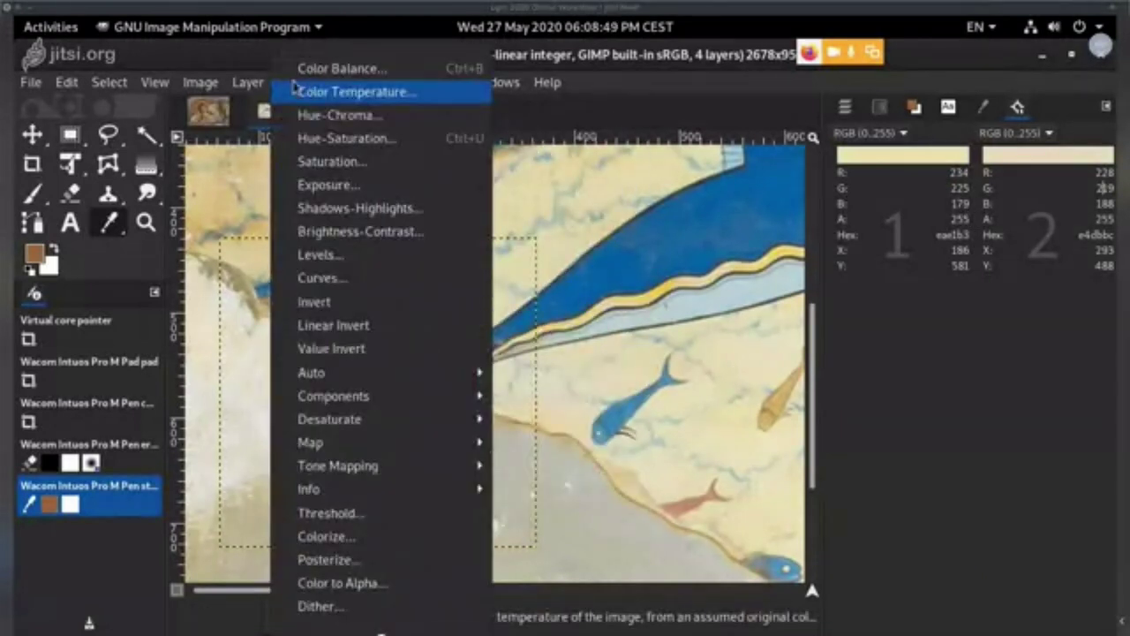
pyautogui.click(319, 279)
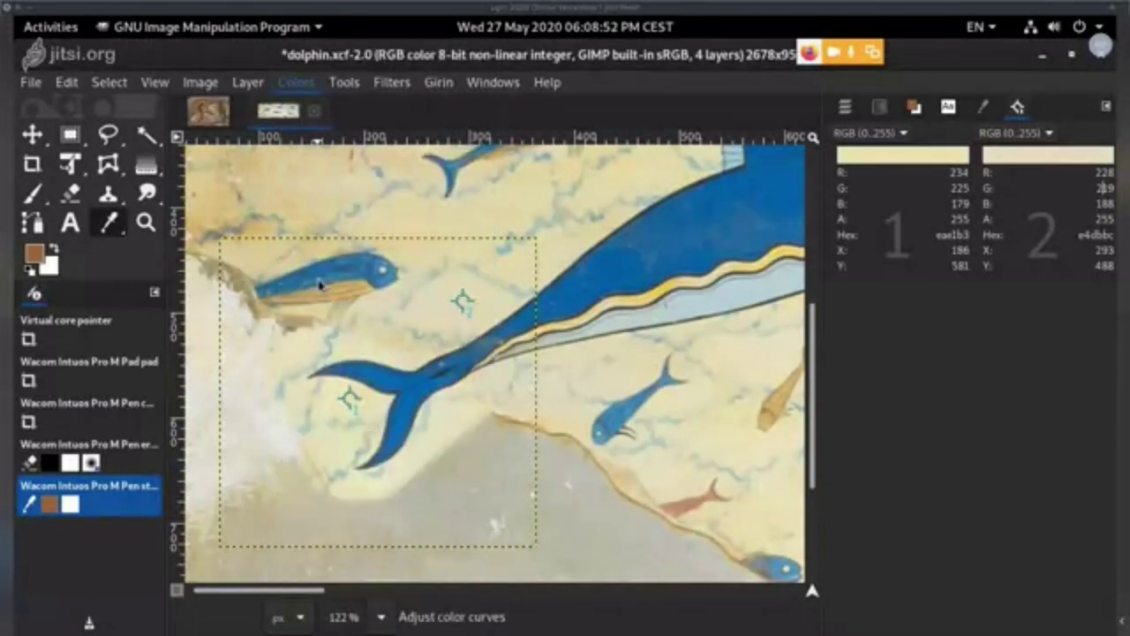
pyautogui.moveTo(979, 118); pyautogui.dragTo(695, 114)
pyautogui.moveTo(436, 293); pyautogui.dragTo(346, 256)
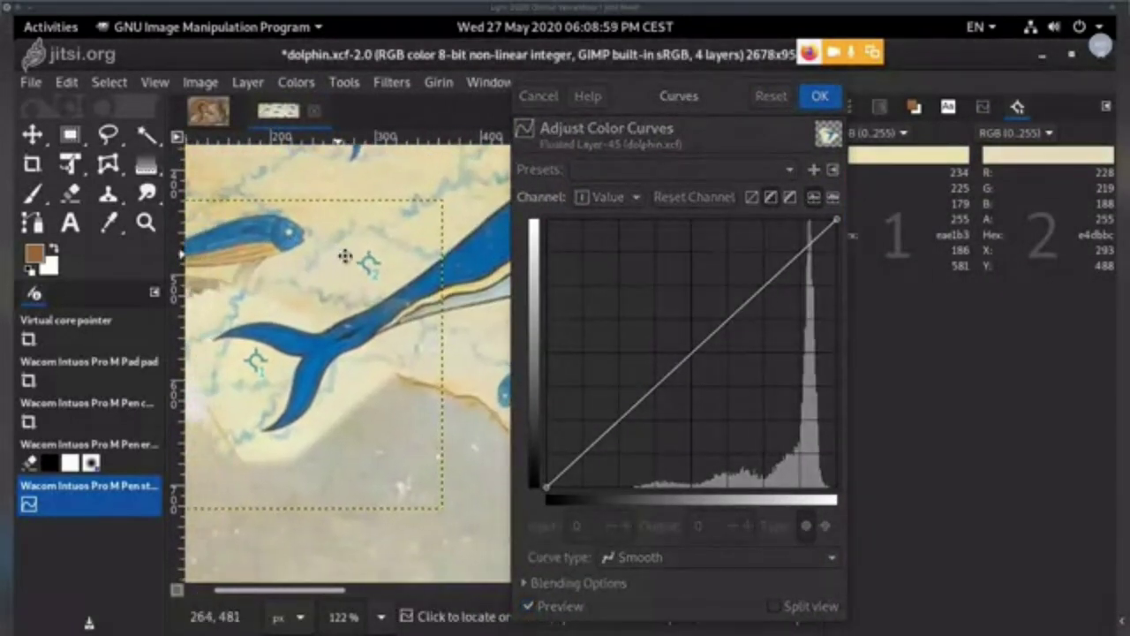
pyautogui.moveTo(675, 98); pyautogui.dragTo(644, 93)
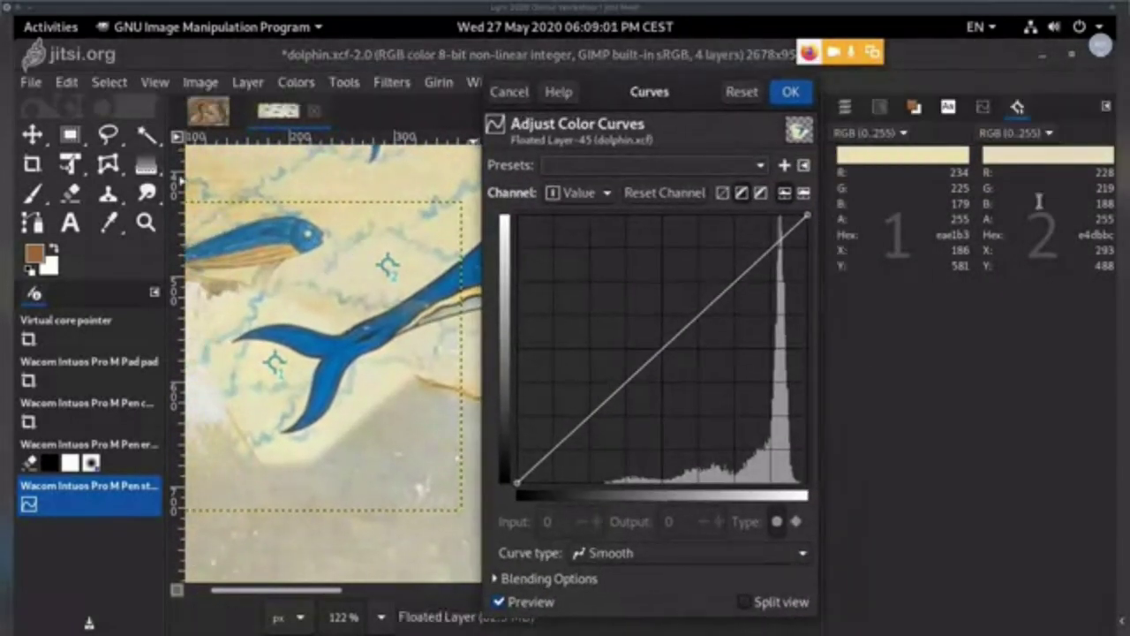
# - On the red channel curve, map the patch sample's input 234 to output 228 to match the background sample
pyautogui.click(584, 194)
pyautogui.click(581, 220)
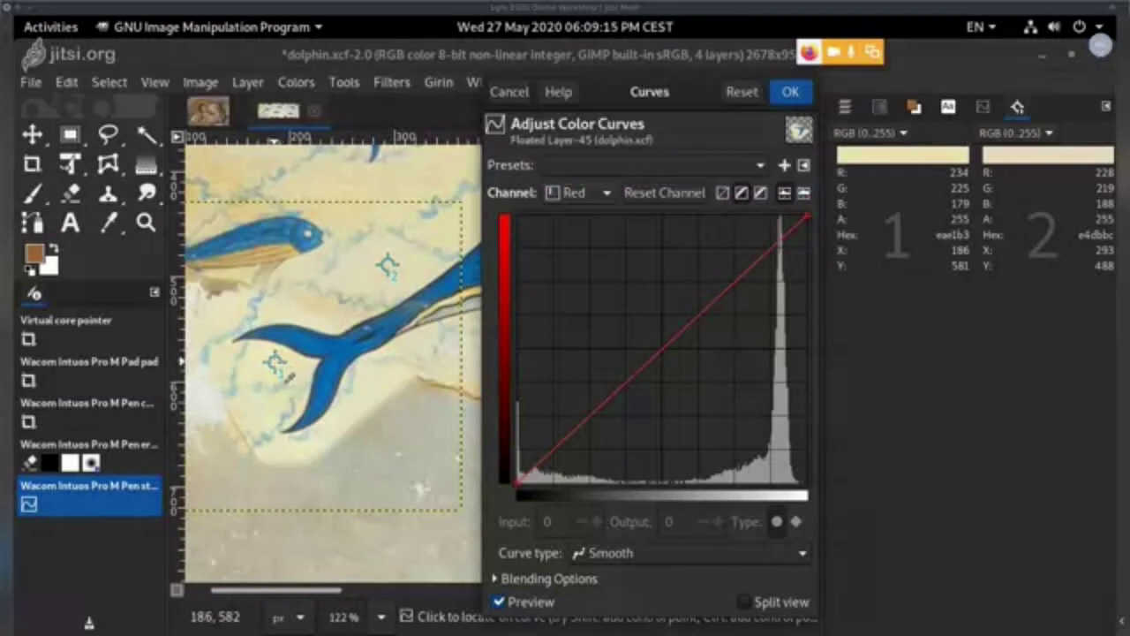
pyautogui.click(290, 377)
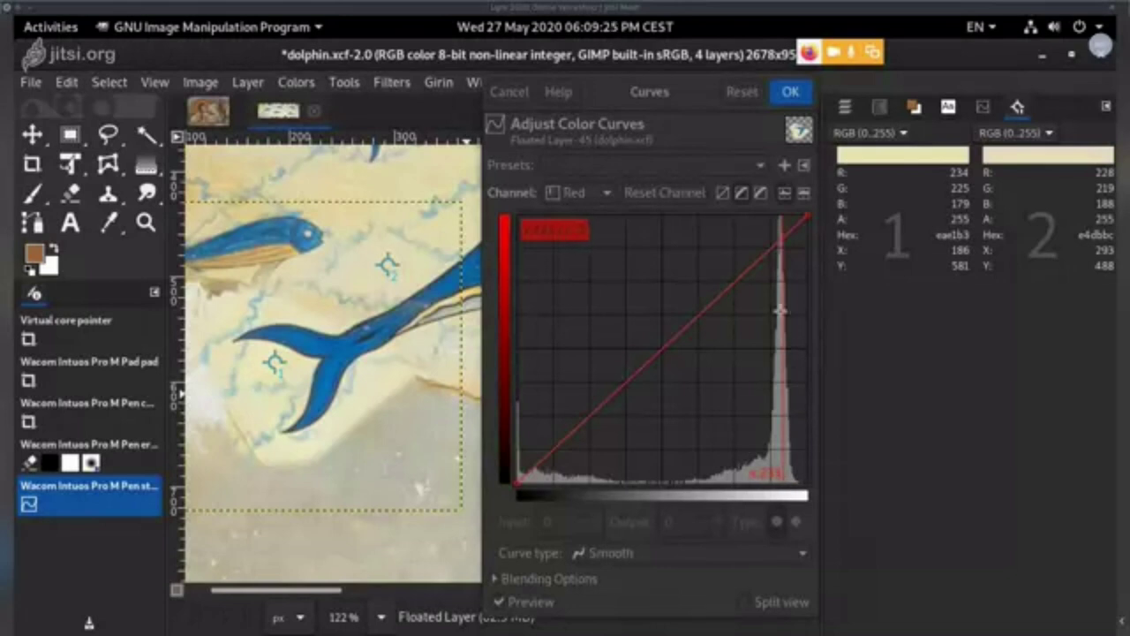
pyautogui.click(781, 234)
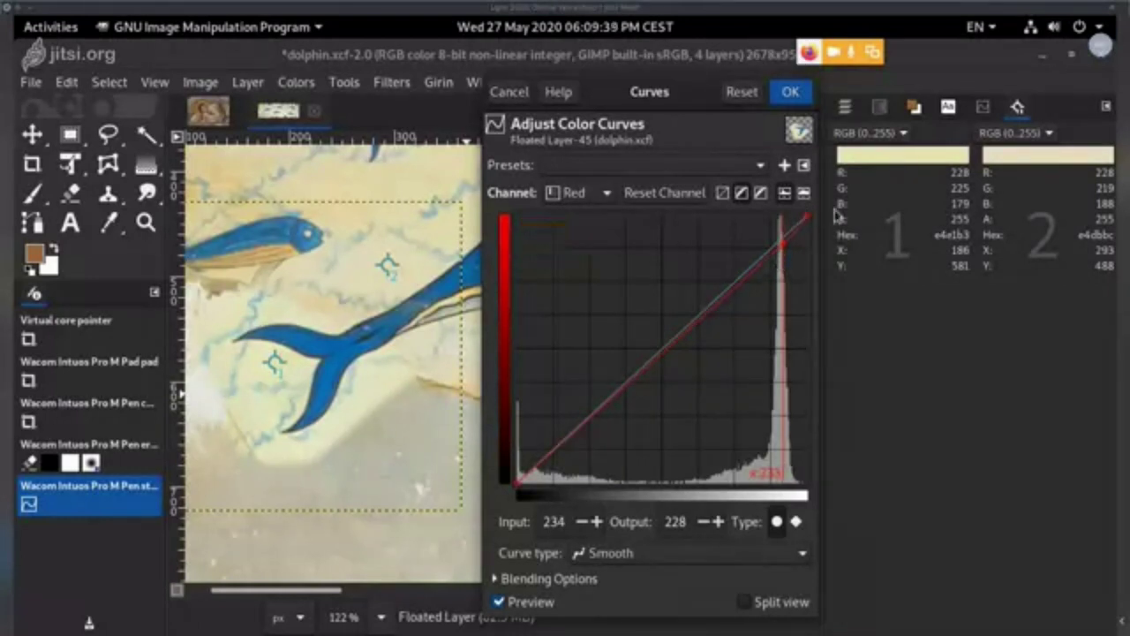
# - On the green channel curve, map the patch sample's input 225 to output 219 to match the background sample
pyautogui.click(581, 193)
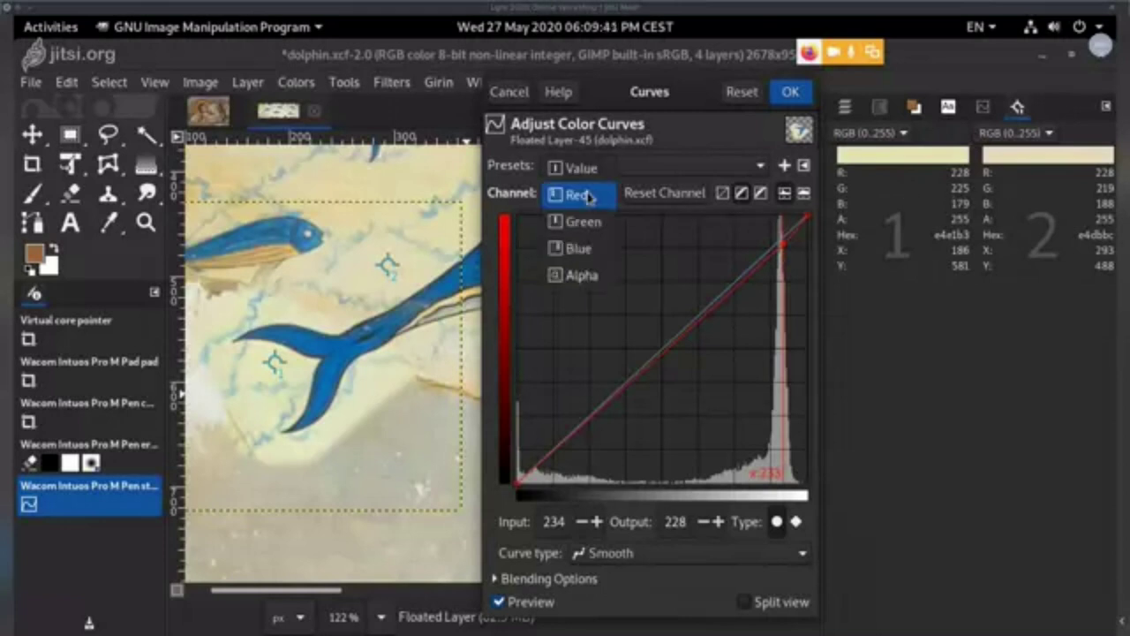
pyautogui.click(584, 223)
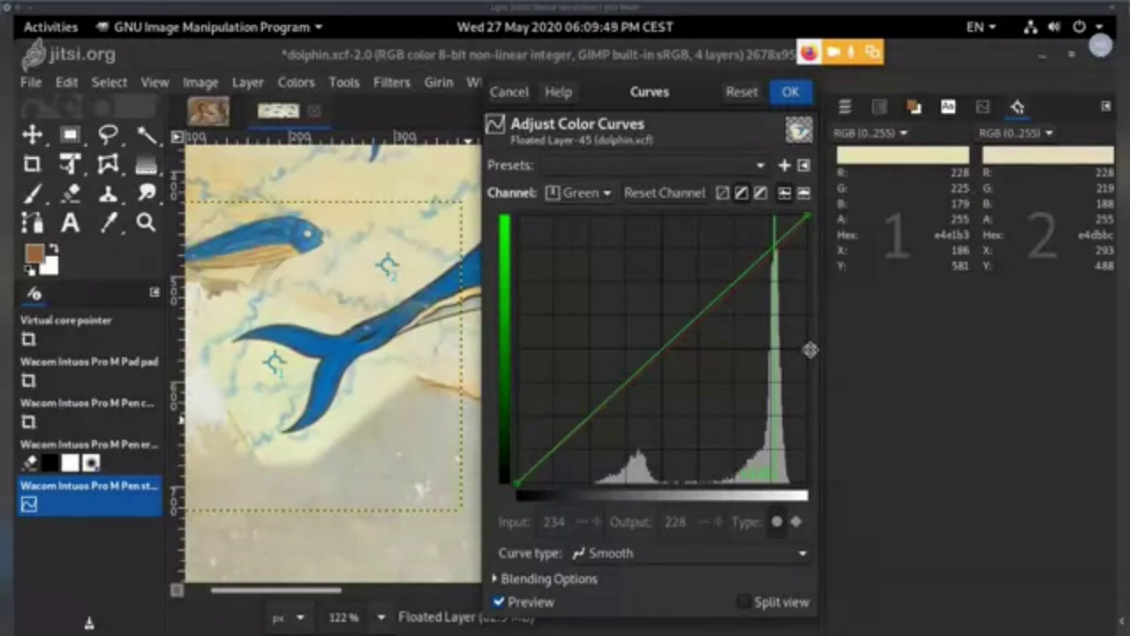
pyautogui.click(774, 250)
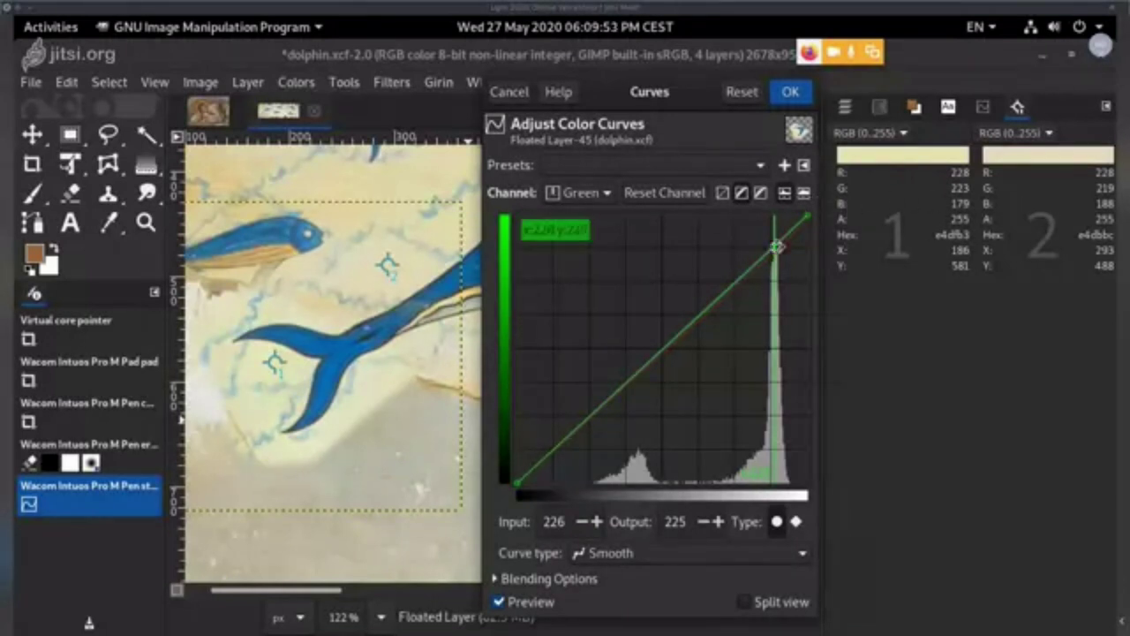
pyautogui.moveTo(774, 250); pyautogui.dragTo(773, 256)
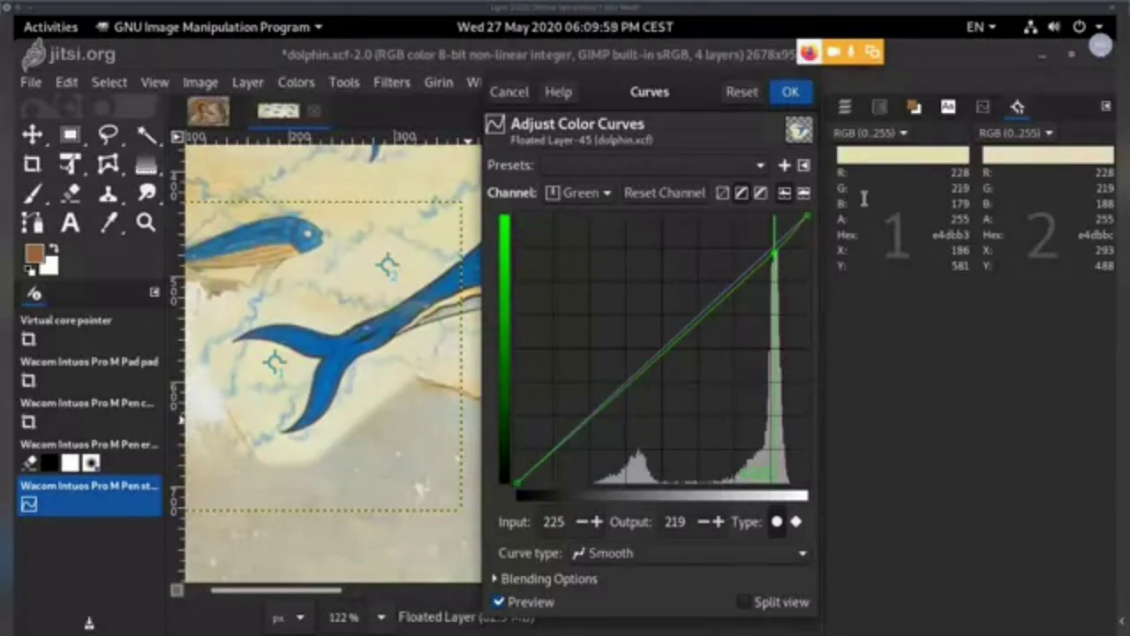
# - Try mapping input 179 to output 188 on the blue channel curve, and discard the whole Curves adjustment
pyautogui.click(569, 193)
pyautogui.click(555, 219)
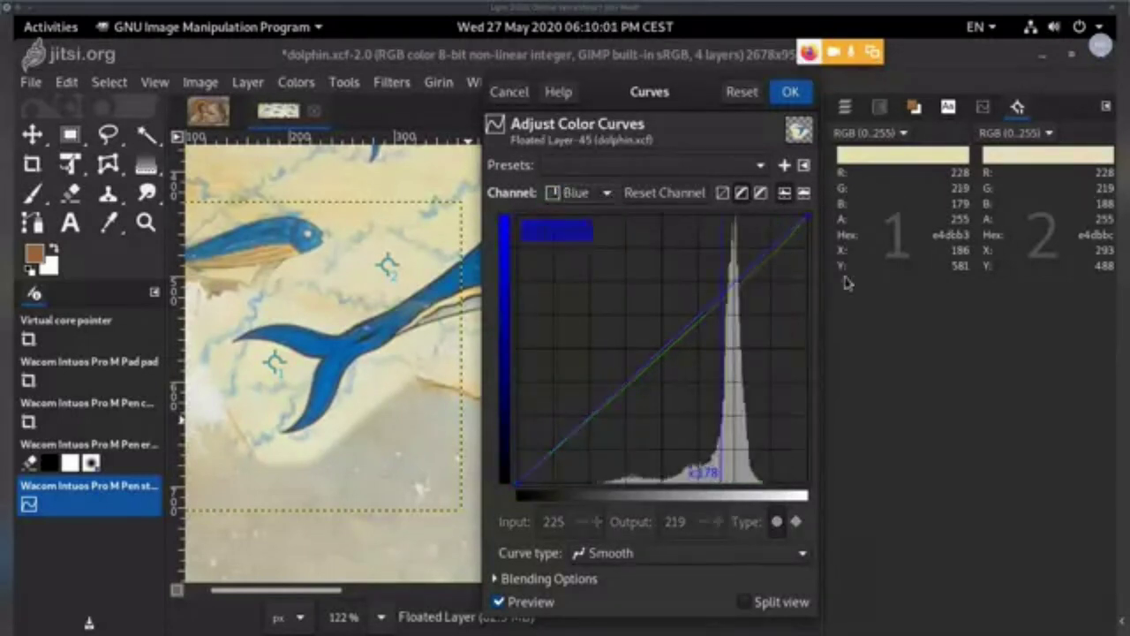
pyautogui.click(721, 304)
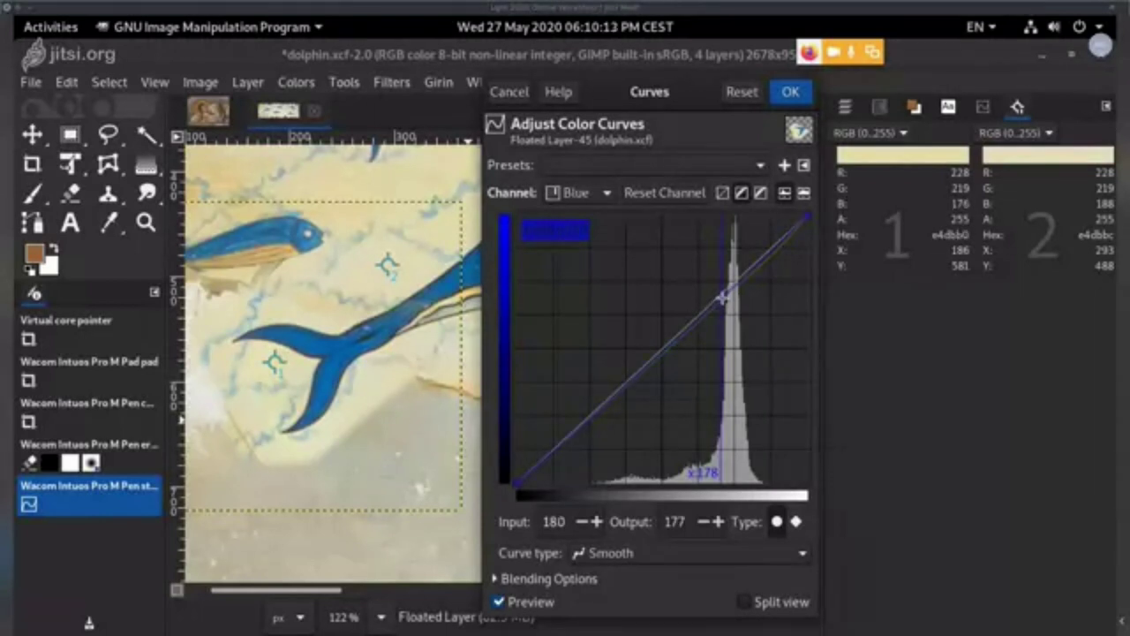
pyautogui.moveTo(723, 295); pyautogui.dragTo(723, 293)
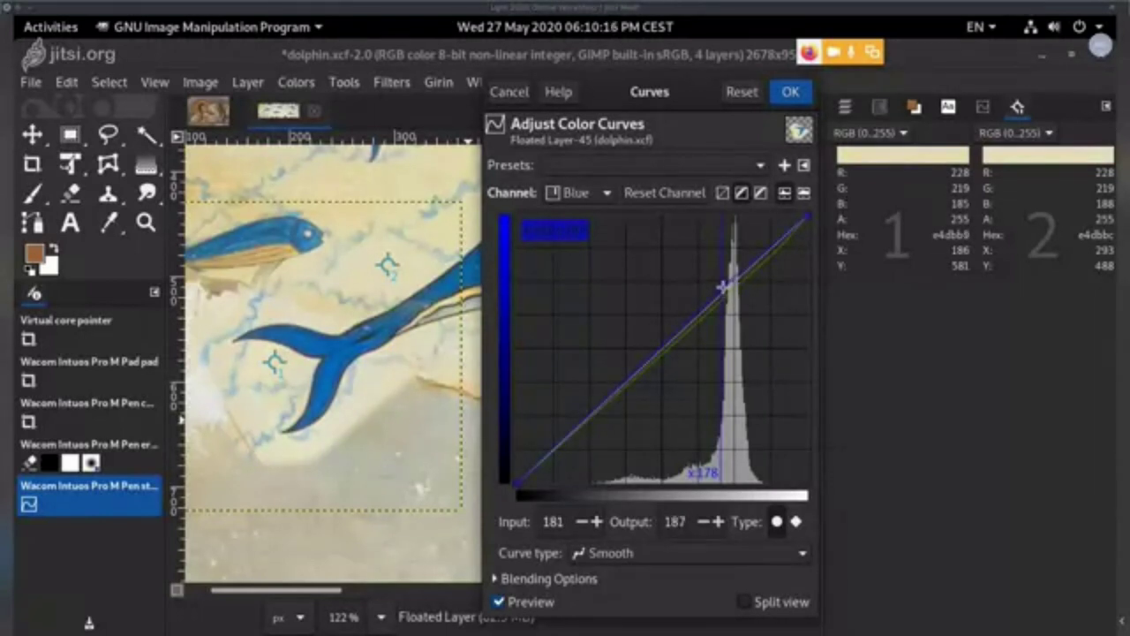
pyautogui.moveTo(722, 286); pyautogui.dragTo(722, 284)
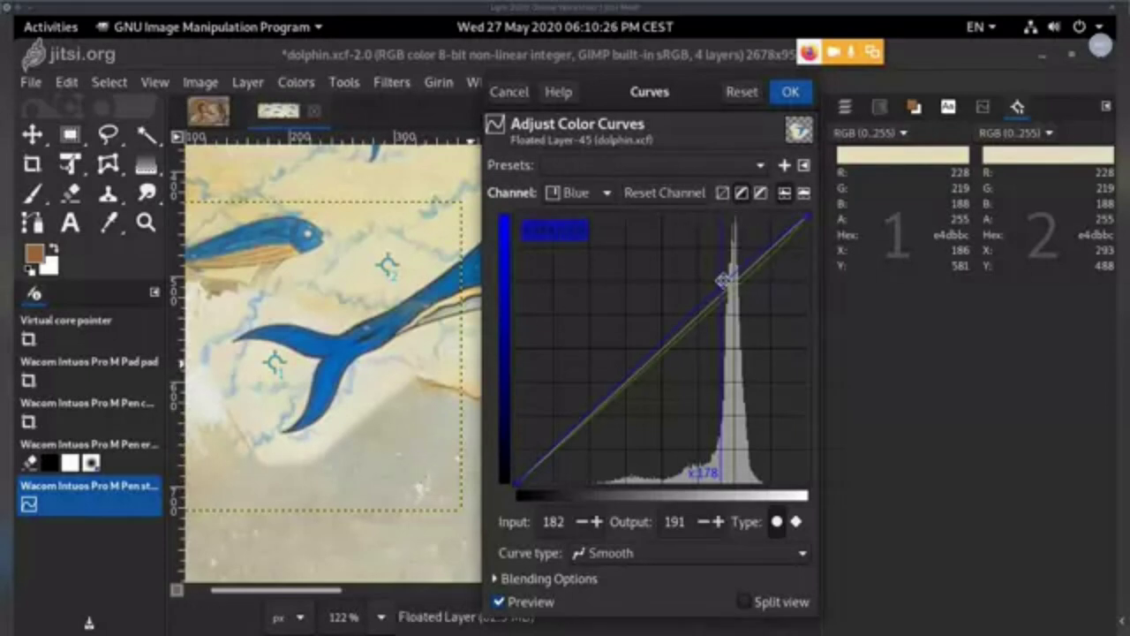
pyautogui.moveTo(722, 280); pyautogui.dragTo(720, 283)
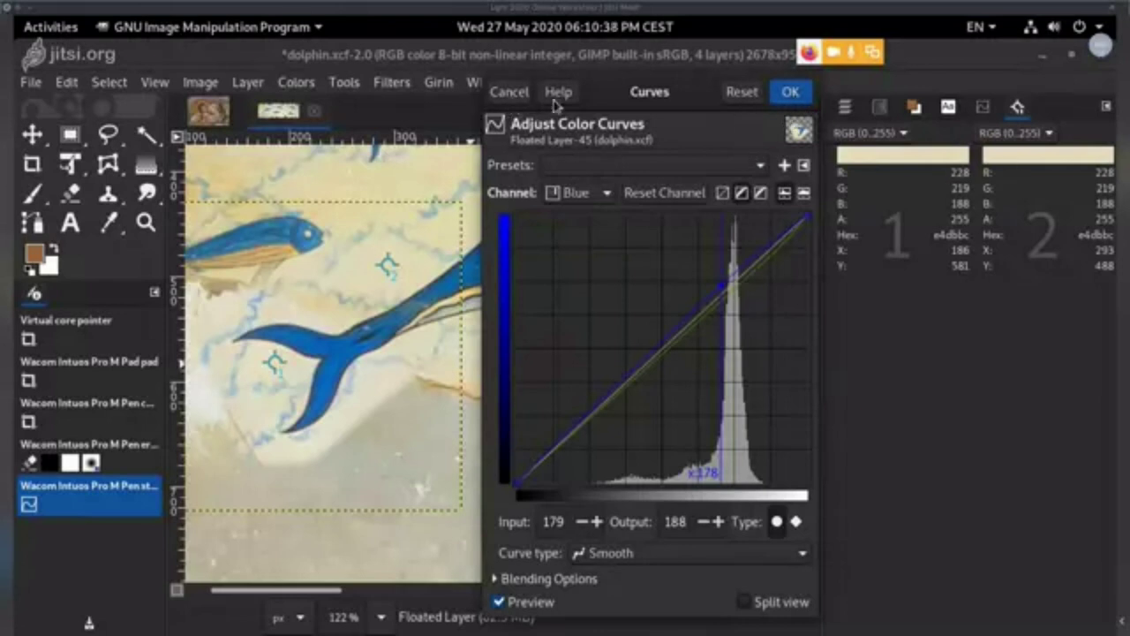
pyautogui.click(511, 94)
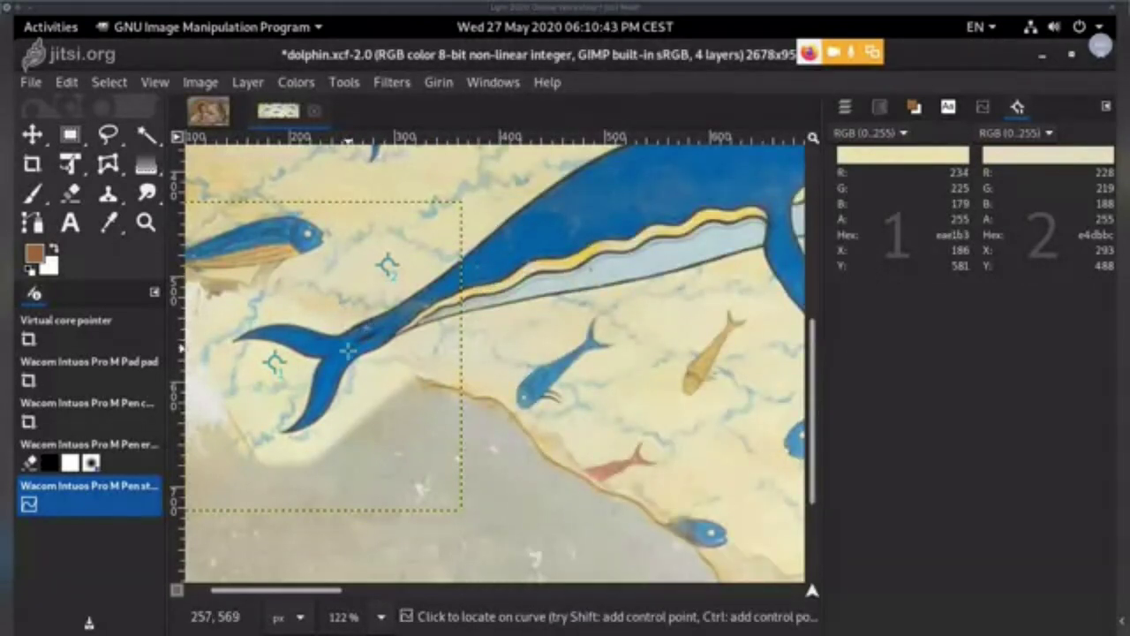
# - Use the Color Picker to move the background sample point closer to the tail patch, to about 253, 502
pyautogui.moveTo(355, 338); pyautogui.dragTo(493, 402)
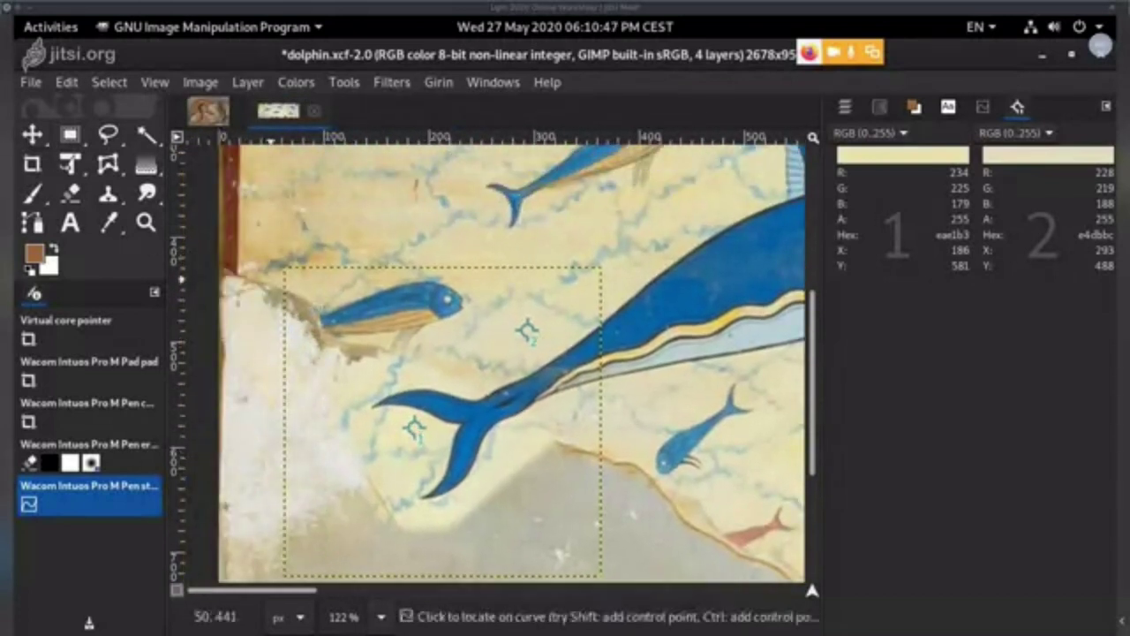
pyautogui.press('o')
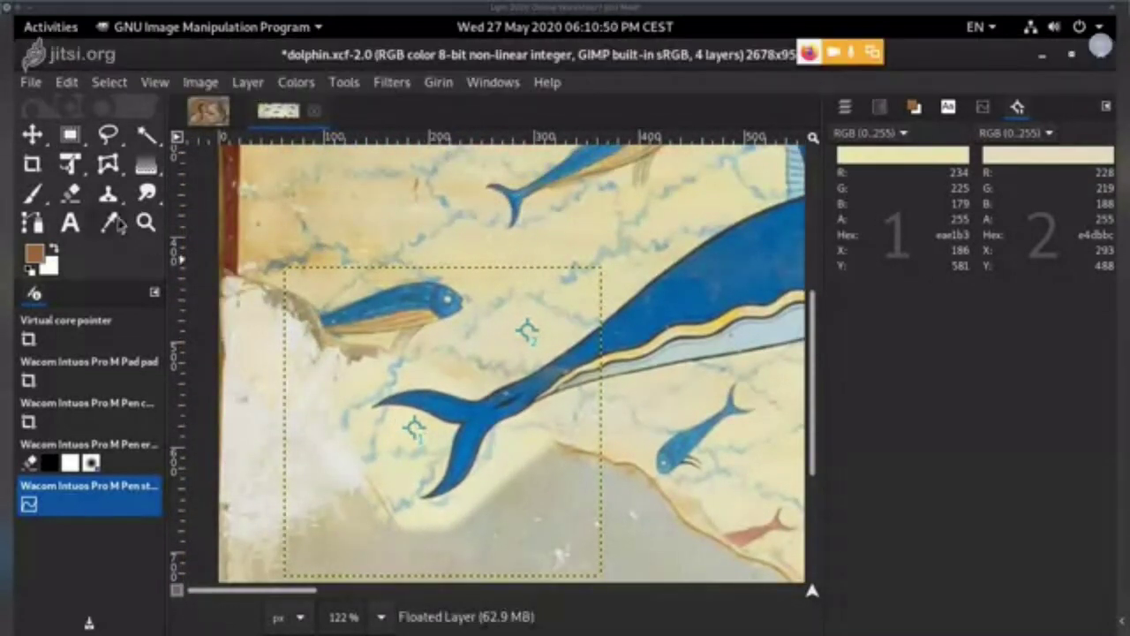
pyautogui.moveTo(531, 333); pyautogui.dragTo(485, 342)
# - Switch the color readouts of both sample points to the HSV model
pyautogui.click(874, 132)
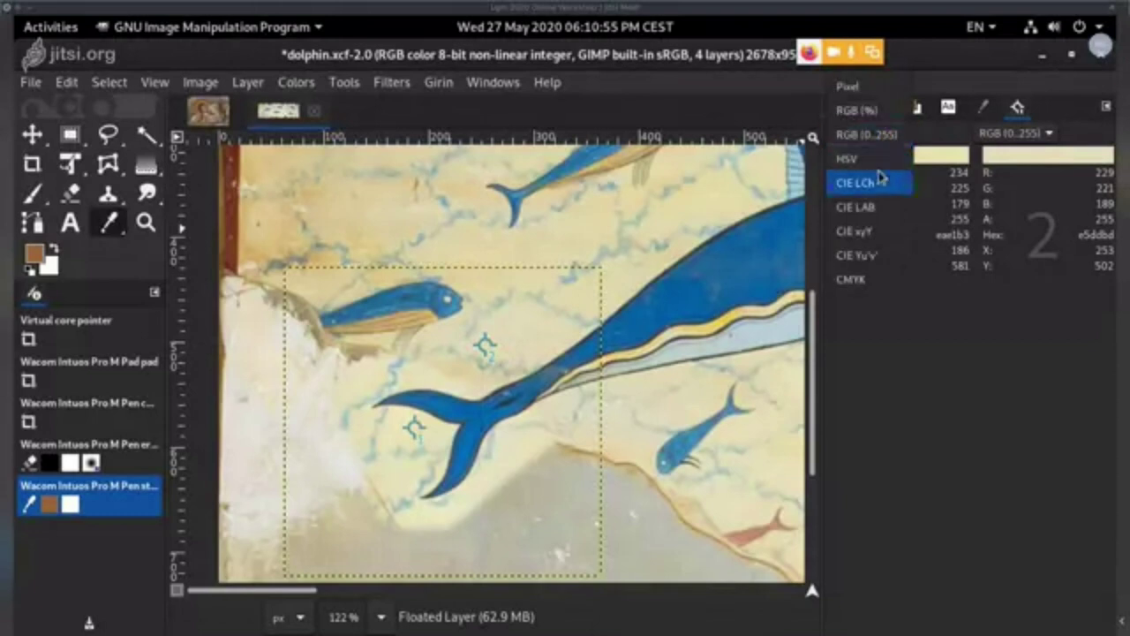
pyautogui.click(861, 159)
pyautogui.click(1012, 133)
pyautogui.click(1003, 160)
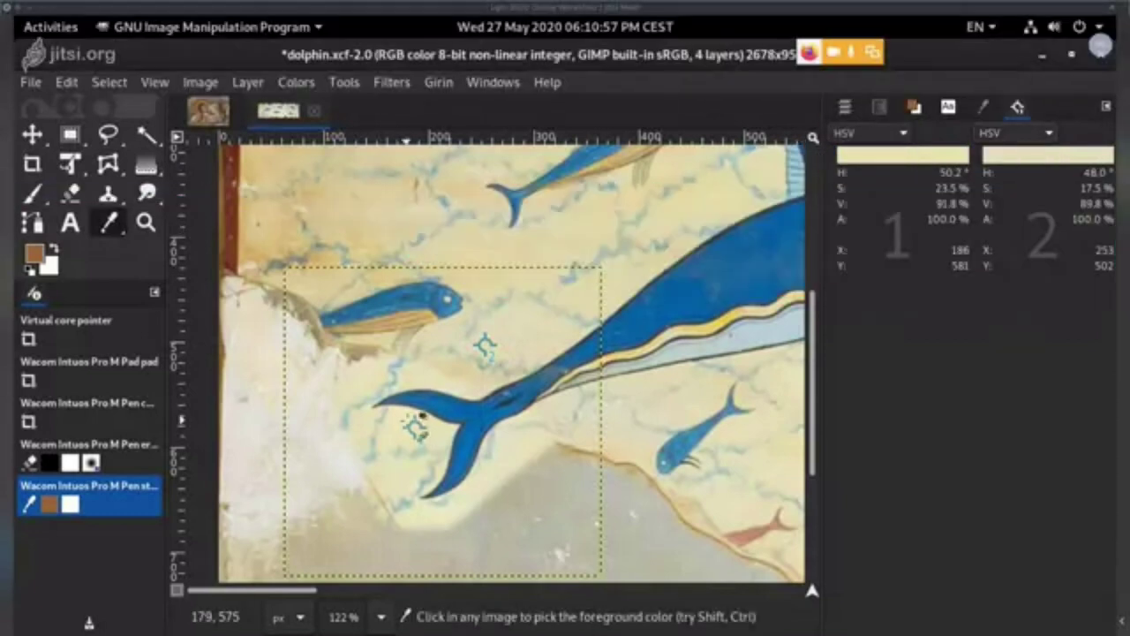
# - Move the patch sample point just above the tail to about 188, 536 and the background sample point to about 291, 472
pyautogui.moveTo(415, 431); pyautogui.dragTo(416, 382)
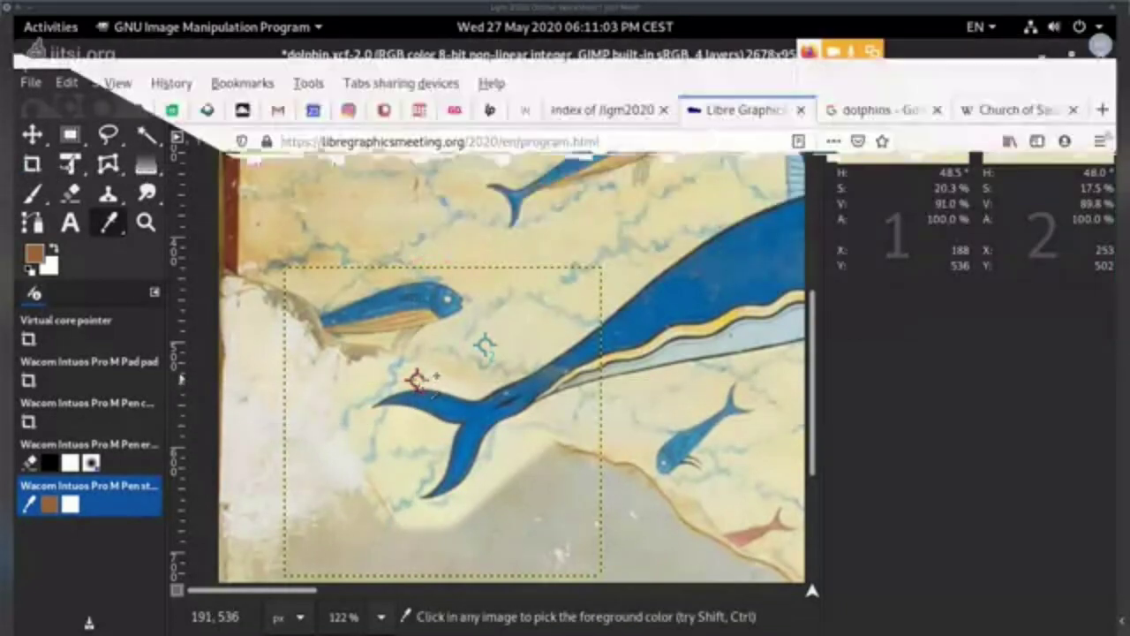
pyautogui.moveTo(485, 345); pyautogui.dragTo(525, 316)
pyautogui.click(489, 343)
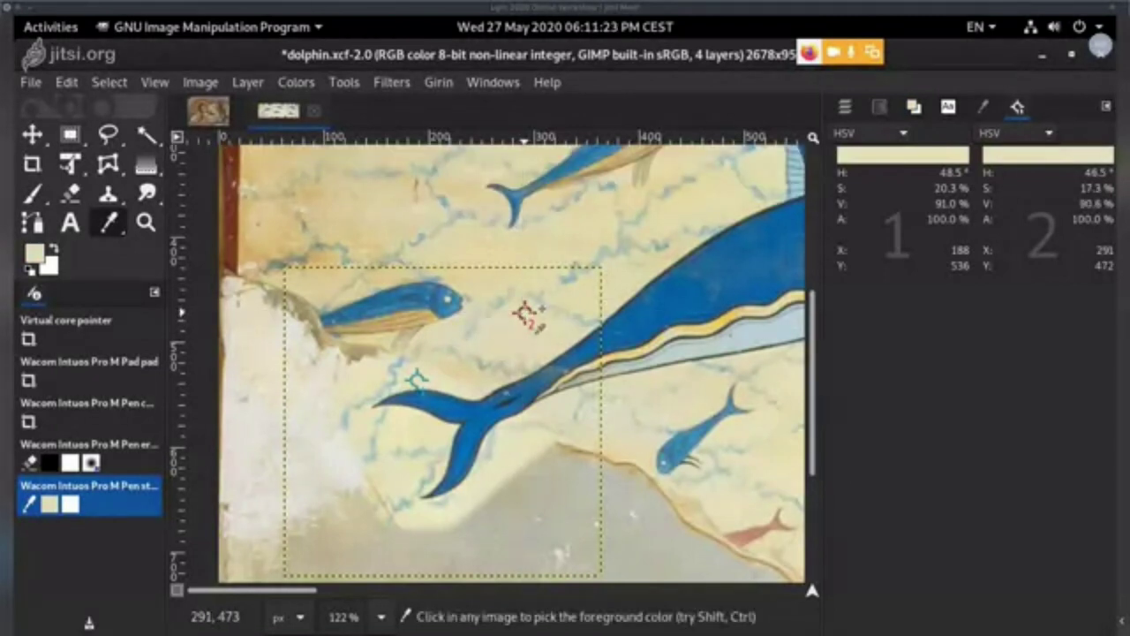
# - Switch the color readouts of both sample points back to RGB (0..255)
pyautogui.click(894, 132)
pyautogui.click(871, 108)
pyautogui.click(1015, 133)
pyautogui.click(1024, 110)
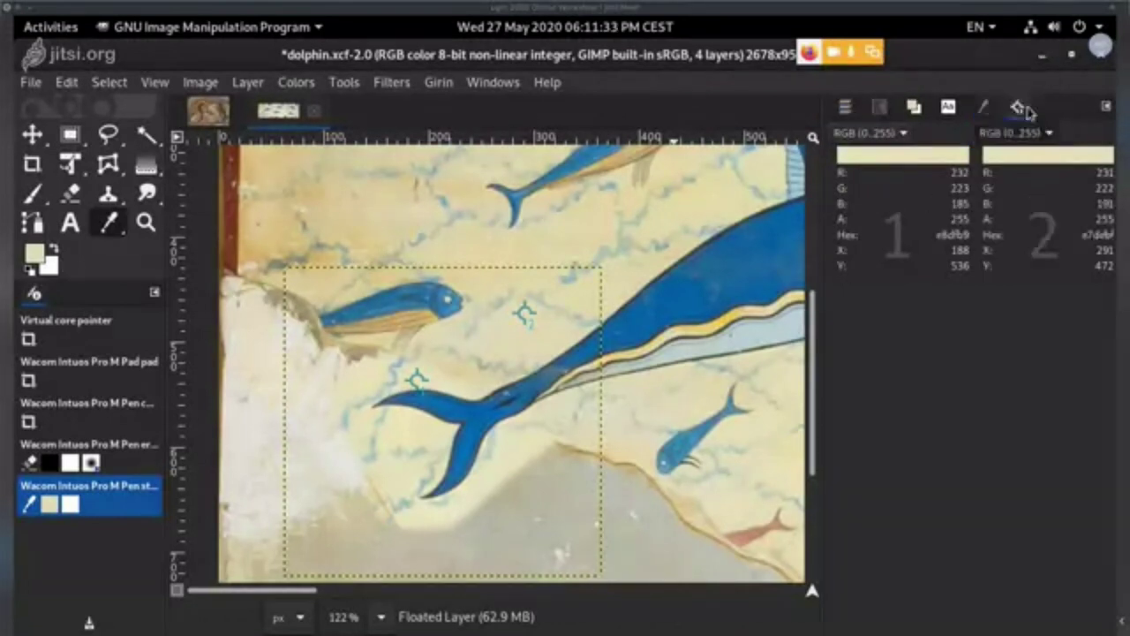
# - Start a Curves adjustment on the floated layer and map input 229 to output 228 on the red channel
pyautogui.click(391, 82)
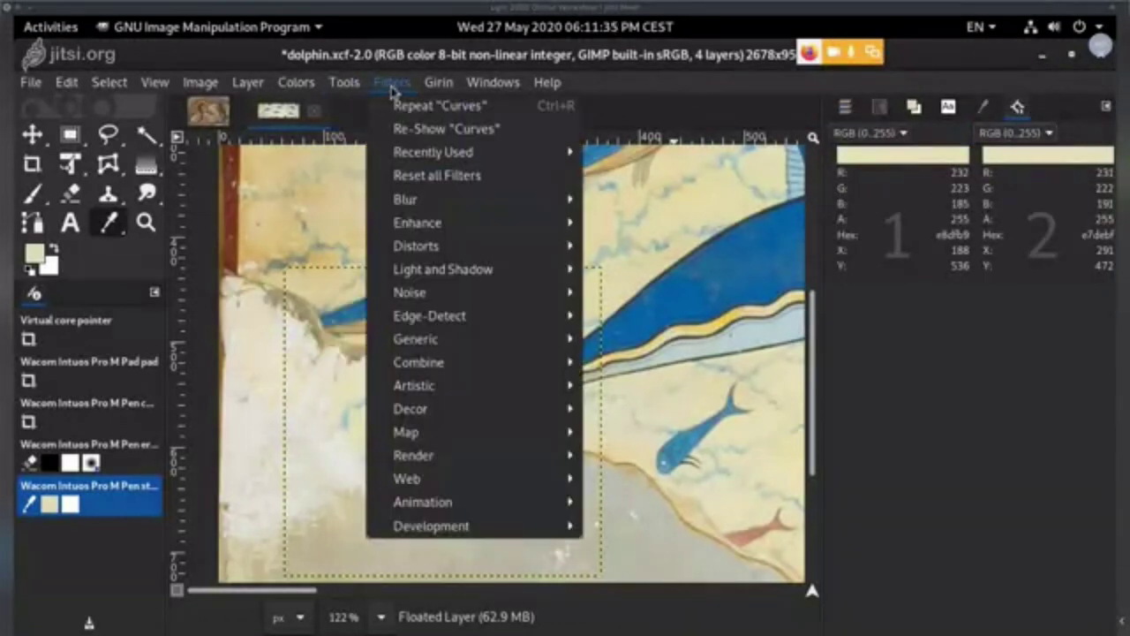
pyautogui.click(353, 84)
pyautogui.moveTo(297, 82)
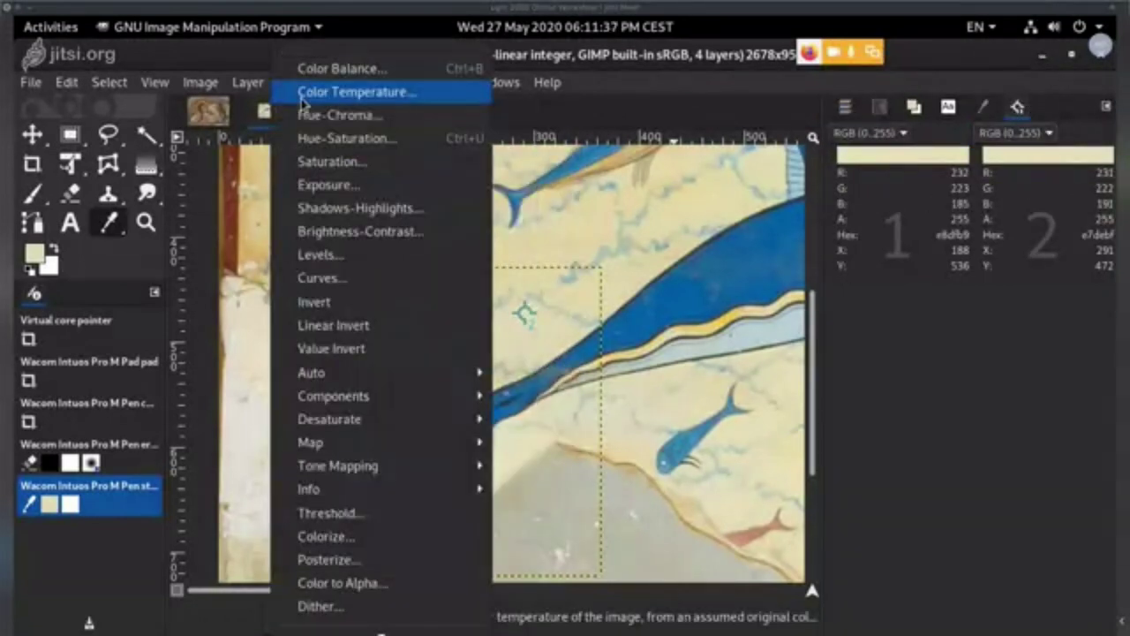
pyautogui.click(327, 282)
pyautogui.moveTo(380, 249); pyautogui.dragTo(223, 234)
pyautogui.click(579, 193)
pyautogui.click(581, 194)
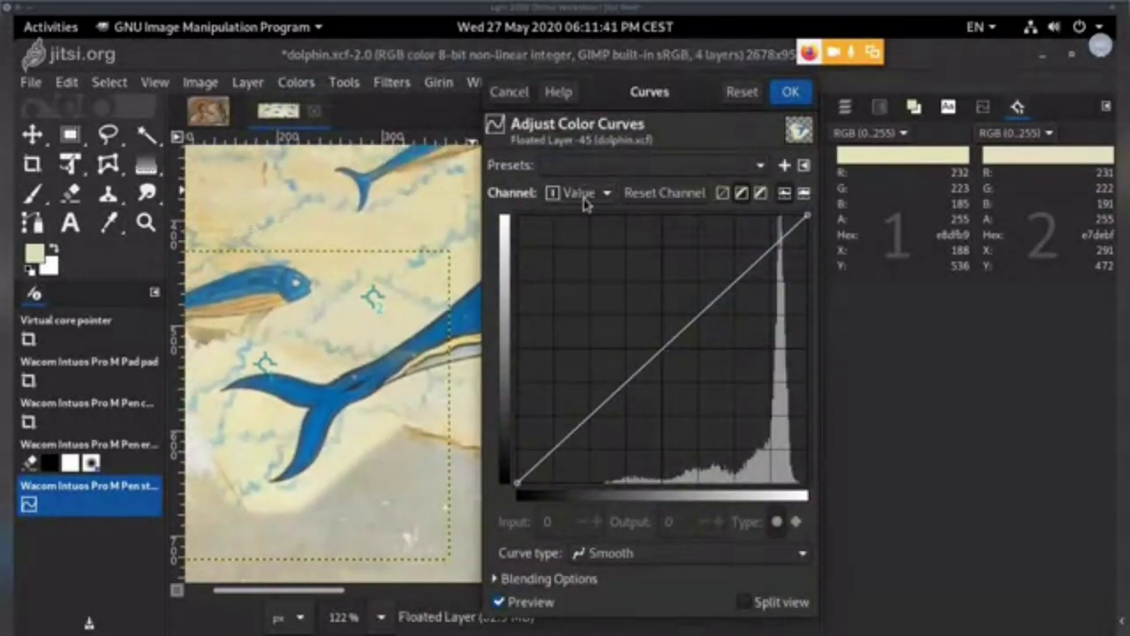
pyautogui.click(583, 196)
pyautogui.click(584, 225)
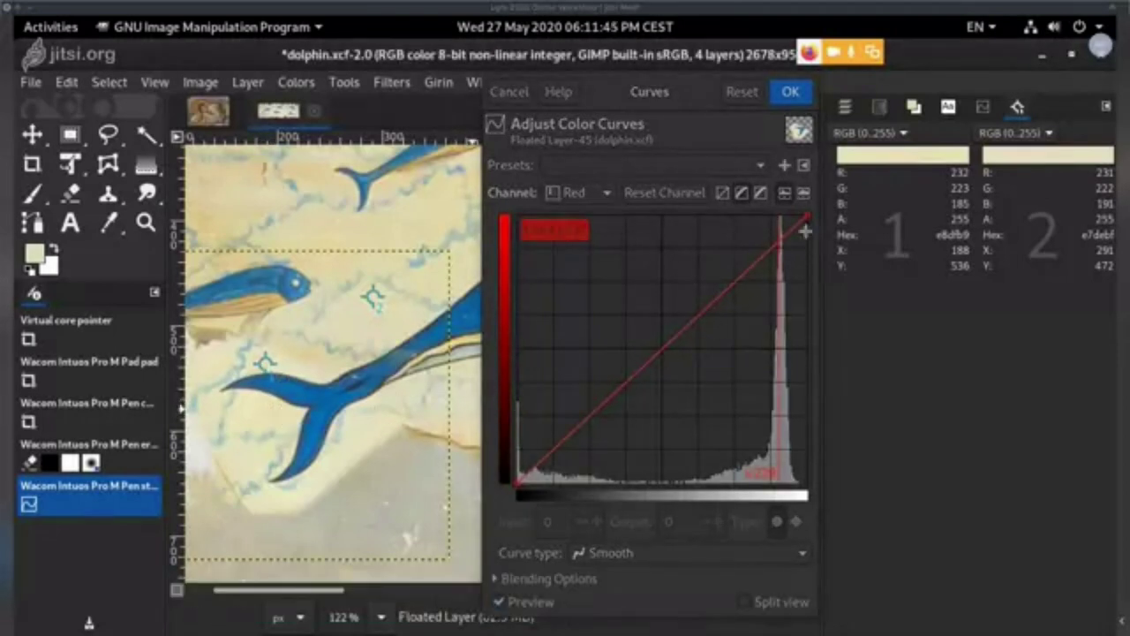
pyautogui.click(777, 240)
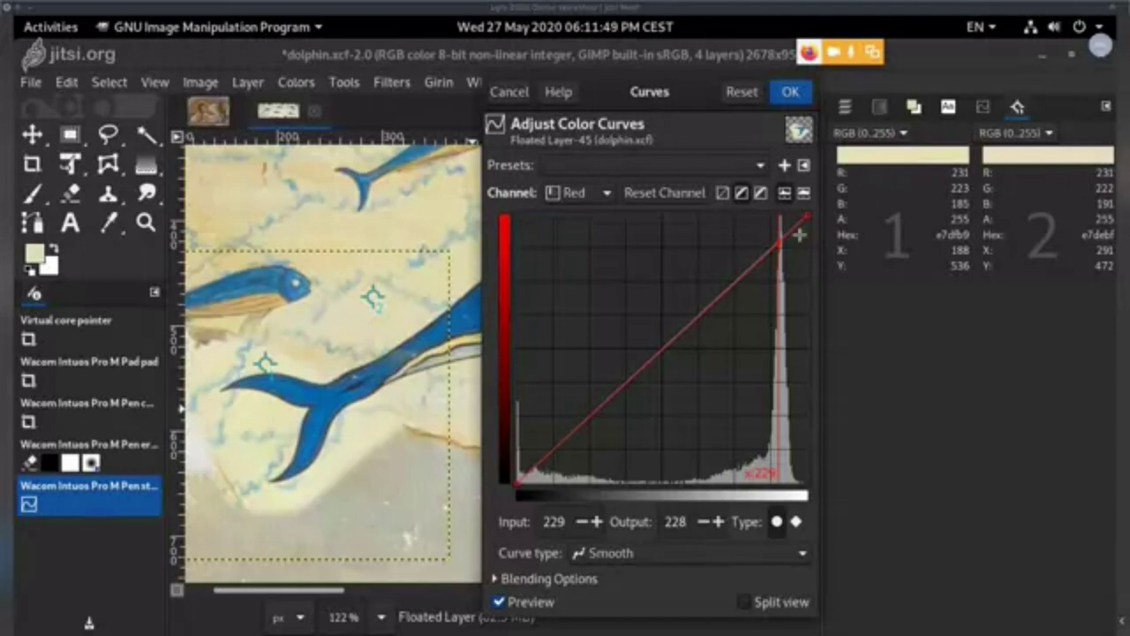
# - On the green channel curve, map input 224 to output 222 to match the background sample
pyautogui.click(589, 192)
pyautogui.click(576, 220)
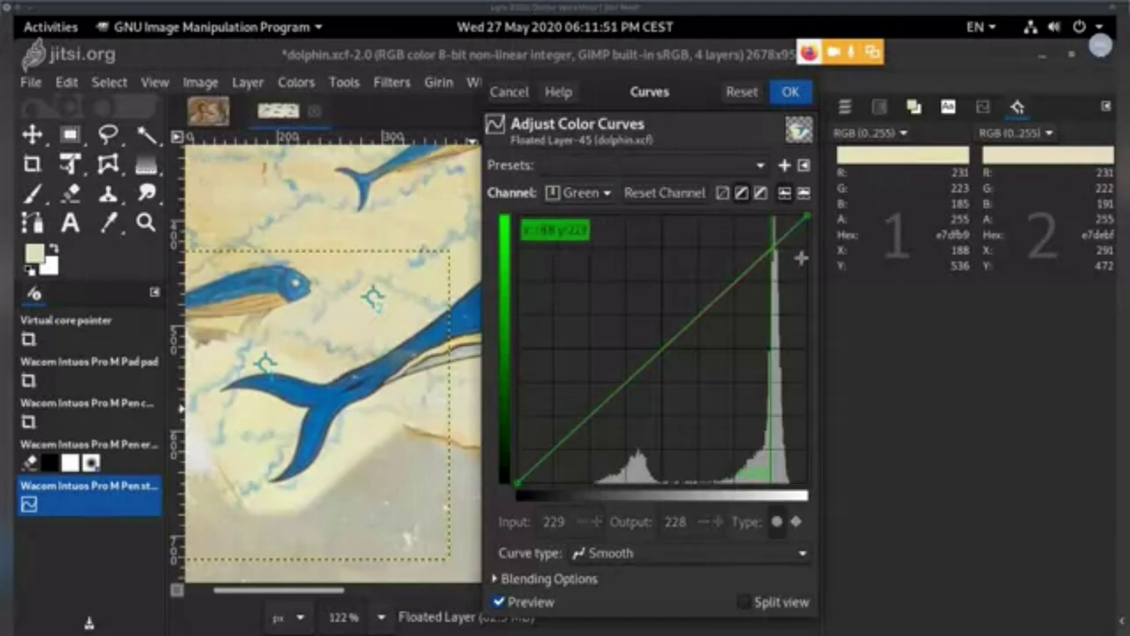
pyautogui.click(772, 251)
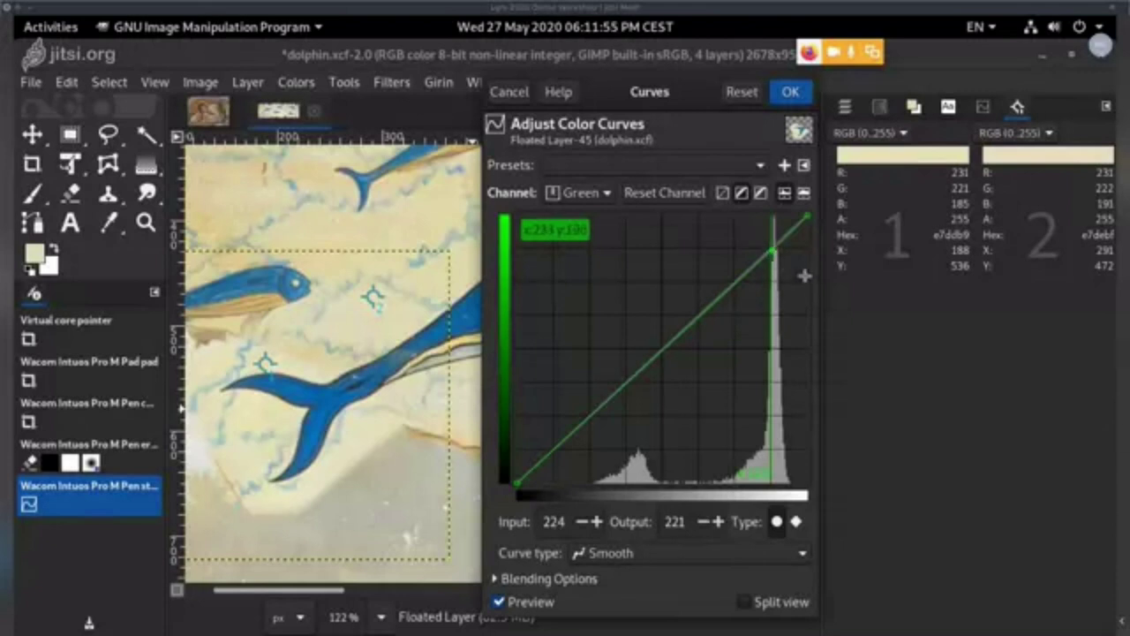
pyautogui.press('Up')
# - On the blue channel curve, map input 183 to output 189 to match the background sample
pyautogui.click(583, 192)
pyautogui.click(576, 219)
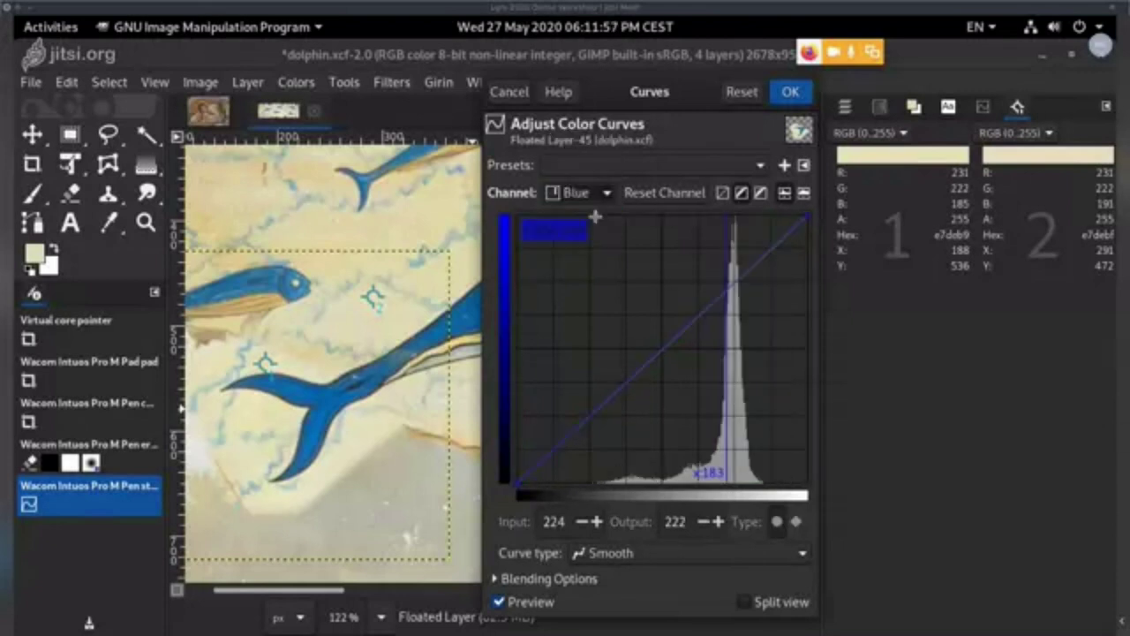
pyautogui.click(730, 291)
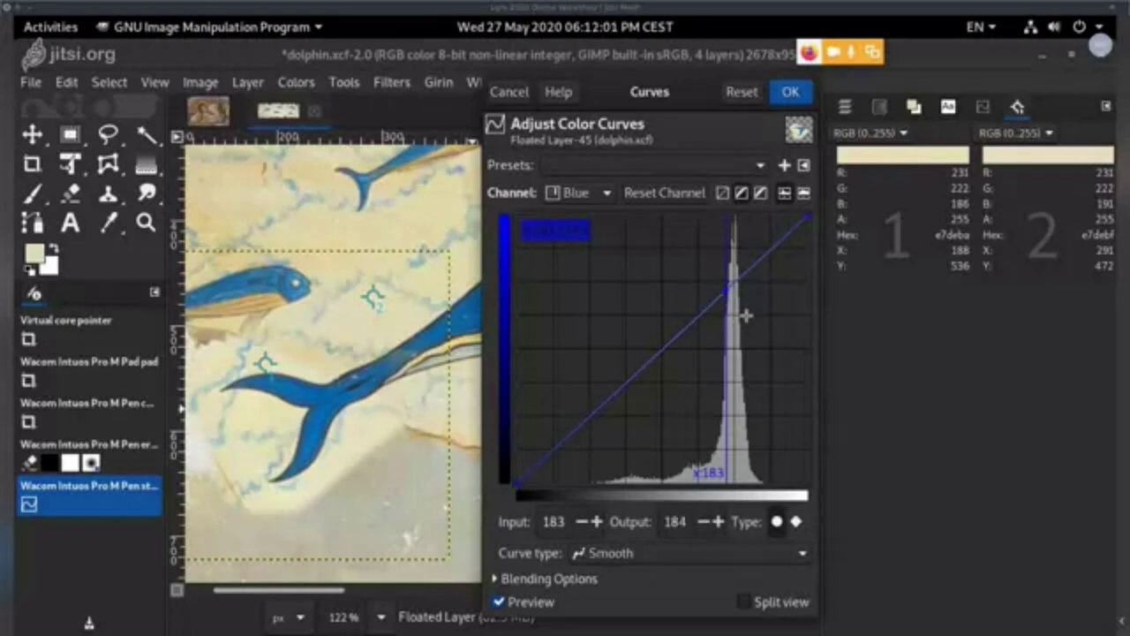
pyautogui.press('Up')
pyautogui.press('Up')
pyautogui.press('Up')
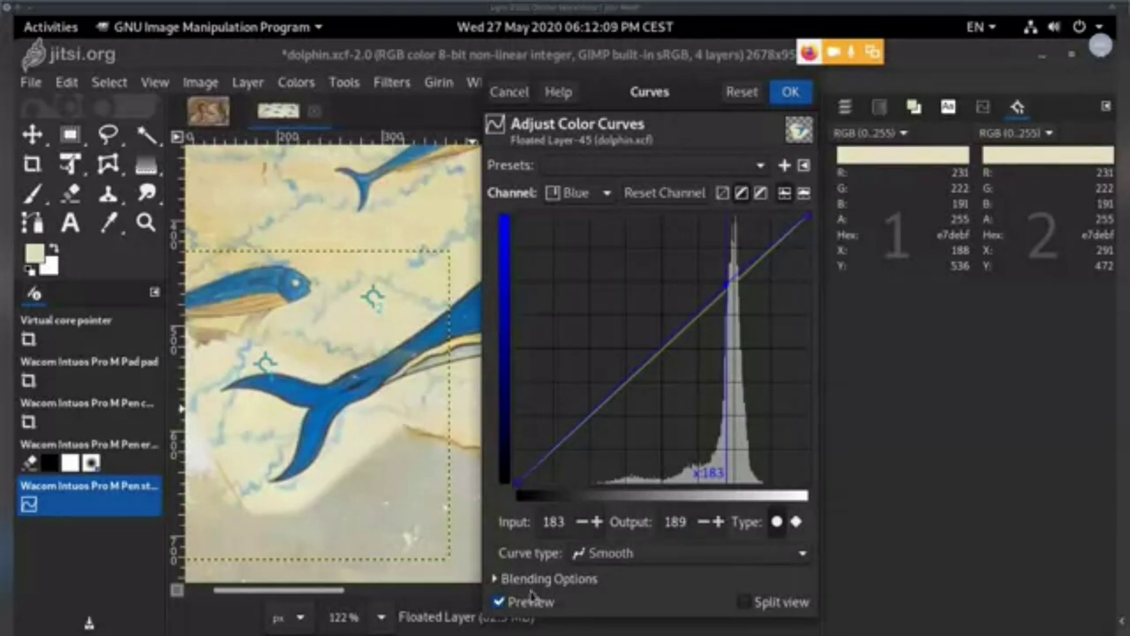
# - Compare the tail patch with the Curves preview off and on, and apply the adjustment
pyautogui.click(500, 602)
pyautogui.click(500, 602)
pyautogui.click(500, 603)
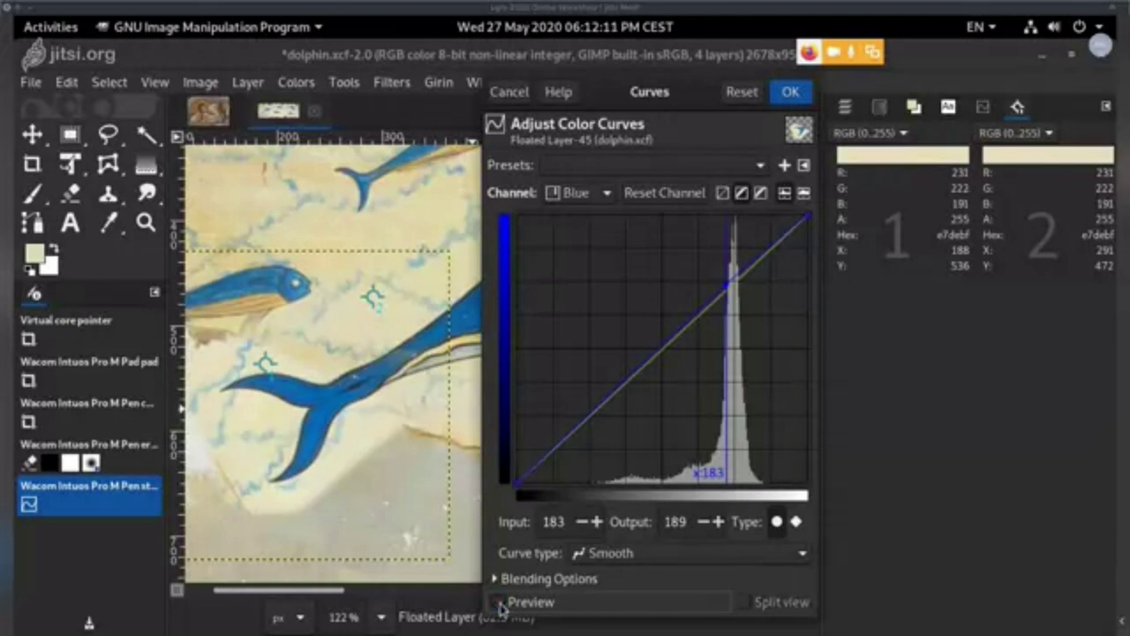
pyautogui.click(500, 604)
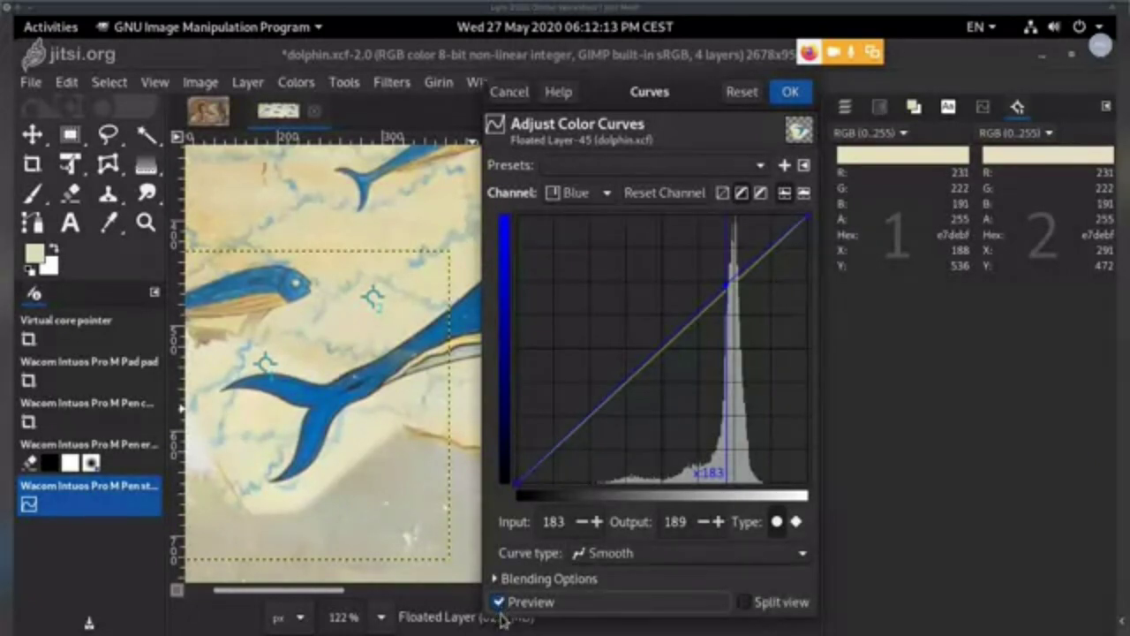
pyautogui.click(500, 603)
pyautogui.click(500, 603)
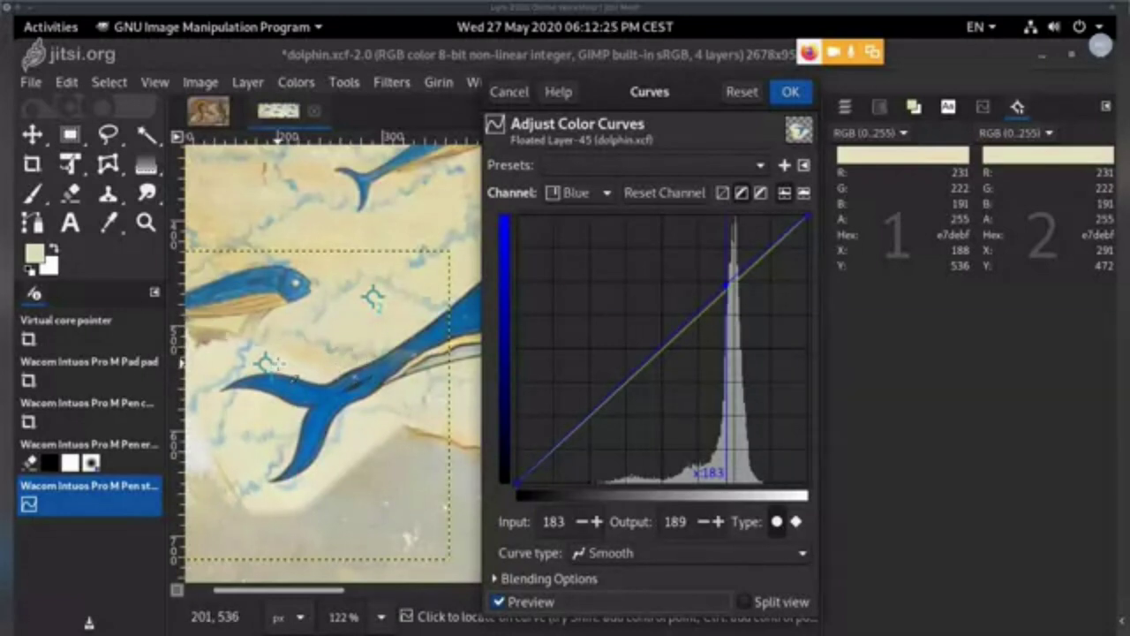
pyautogui.click(500, 603)
pyautogui.click(500, 602)
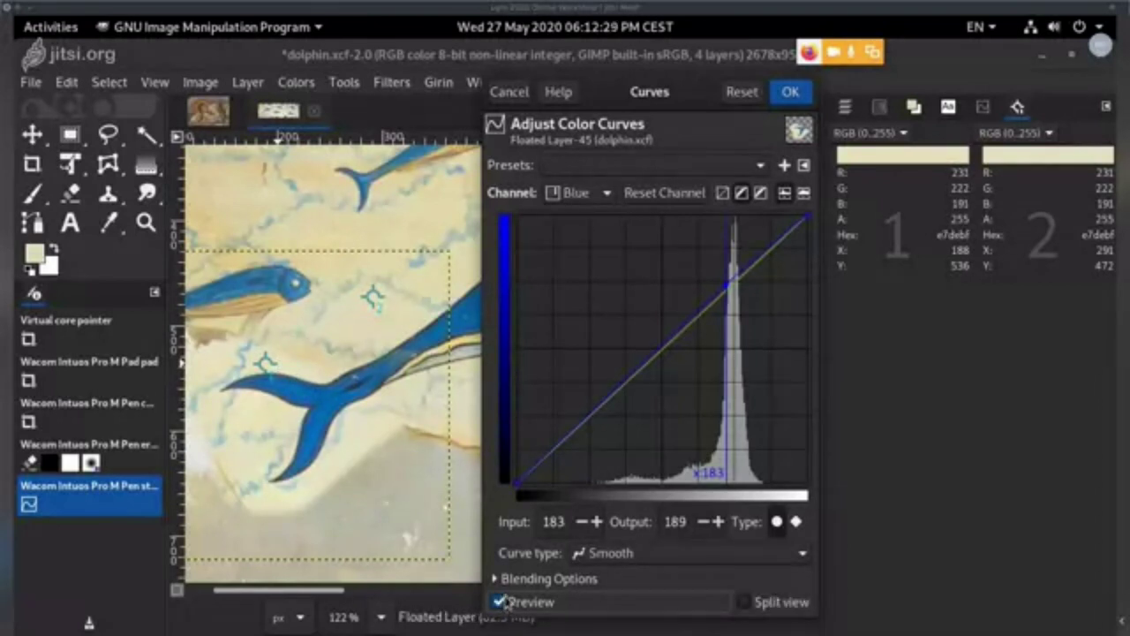
pyautogui.click(500, 602)
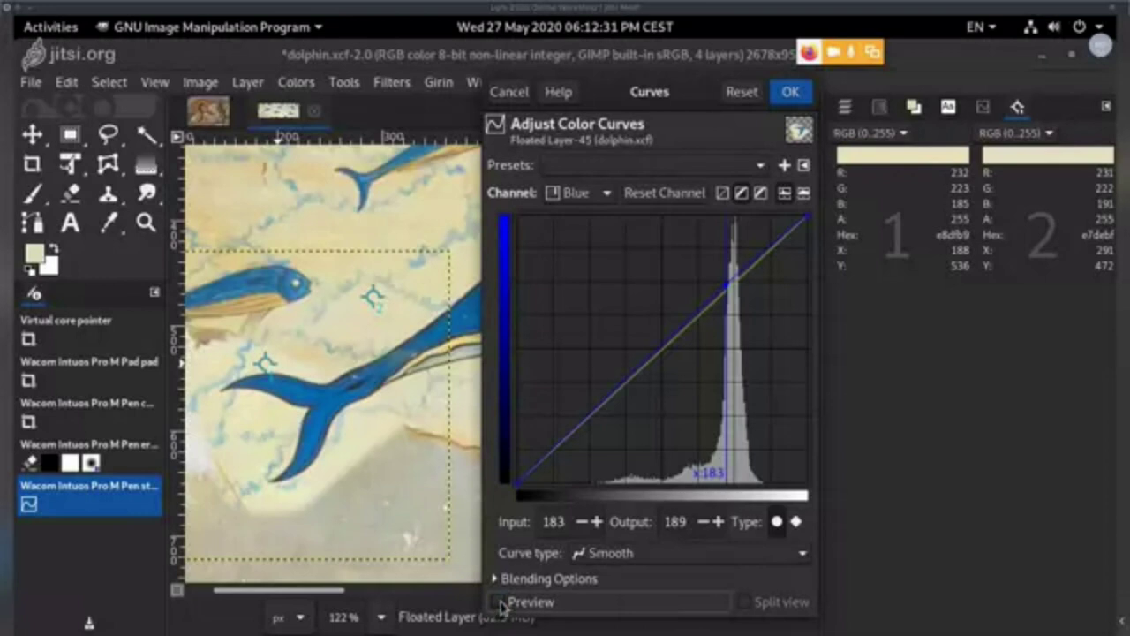
pyautogui.click(500, 602)
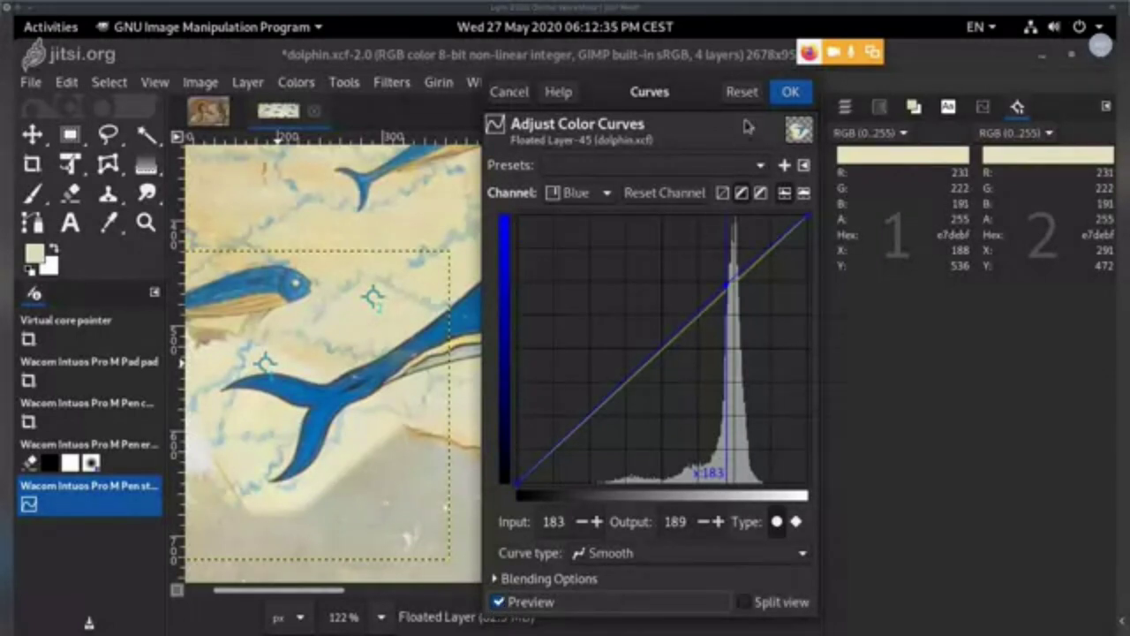
pyautogui.click(790, 94)
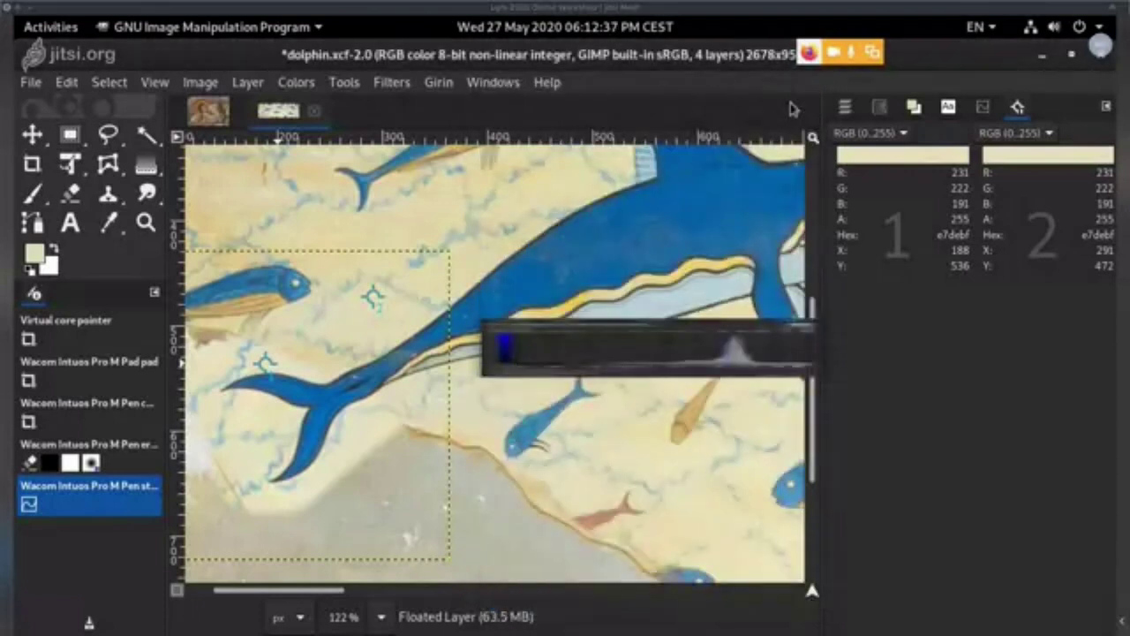
# - Examine how the recolored tail patch blends with the surrounding fresco, both close up and in the wider image
pyautogui.scroll(-5, 531, 364)
pyautogui.scroll(6, 530, 361)
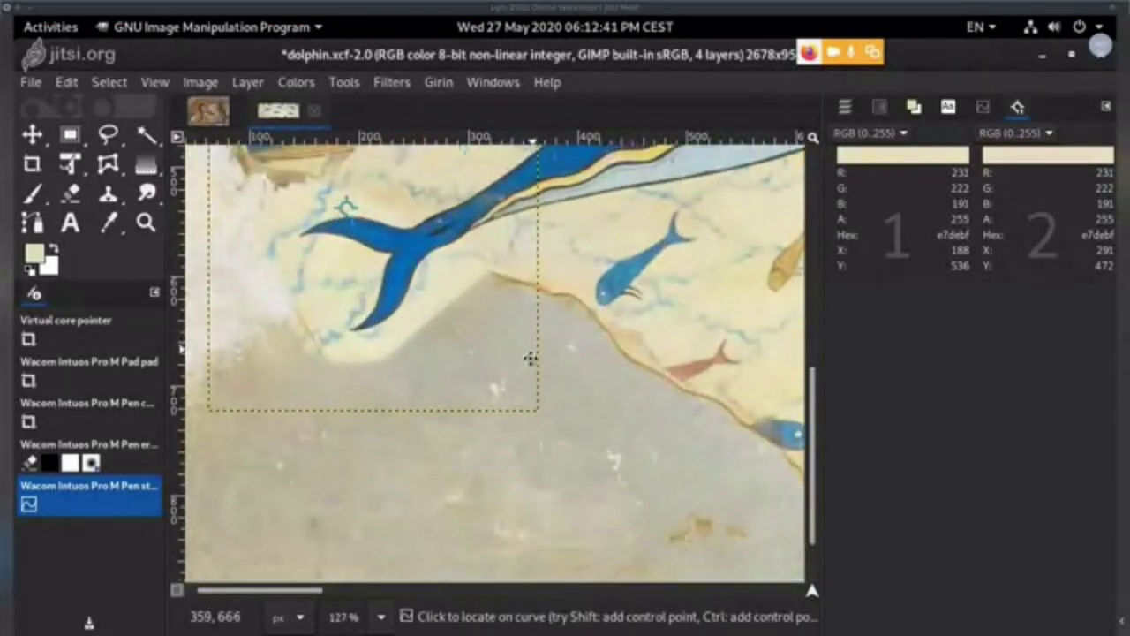
pyautogui.scroll(5, 530, 359)
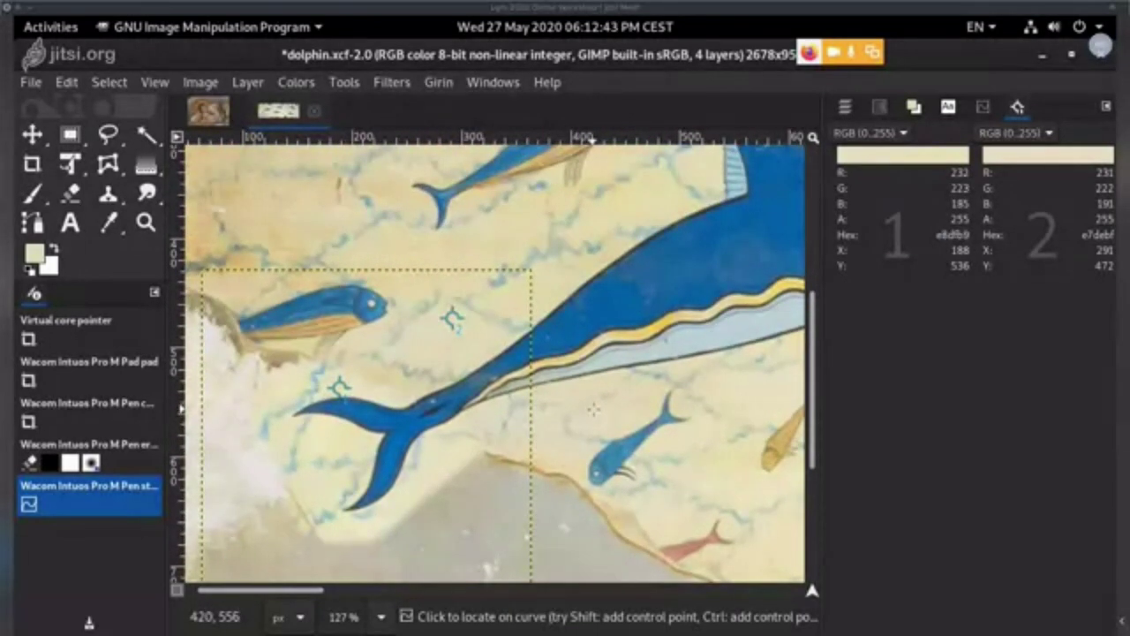
pyautogui.scroll(-4, 590, 408)
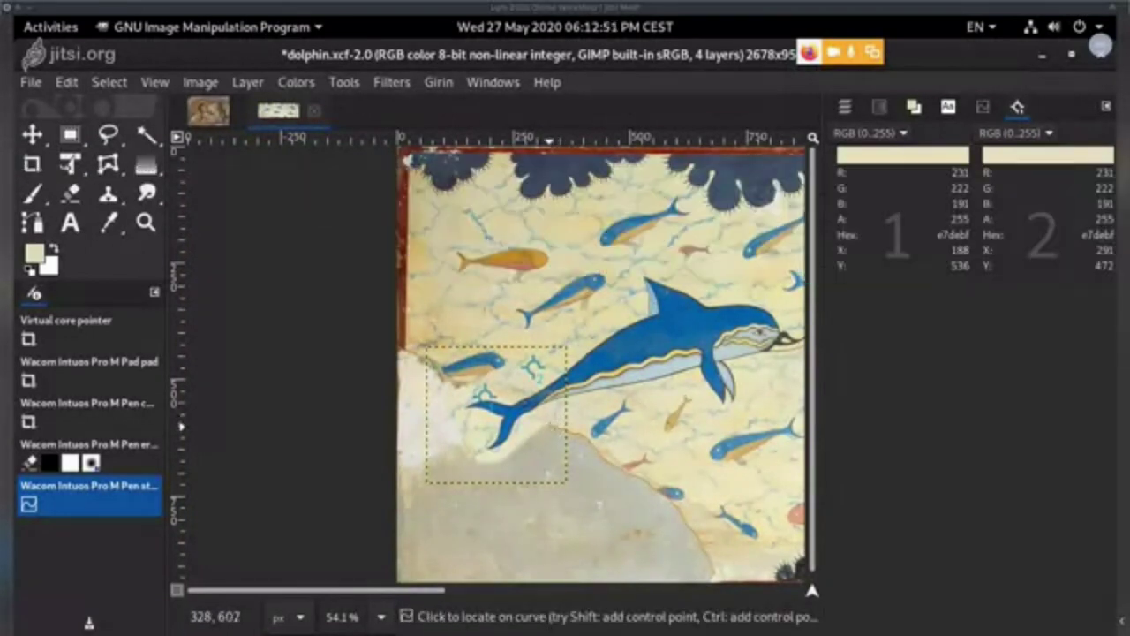
pyautogui.scroll(3, 530, 432)
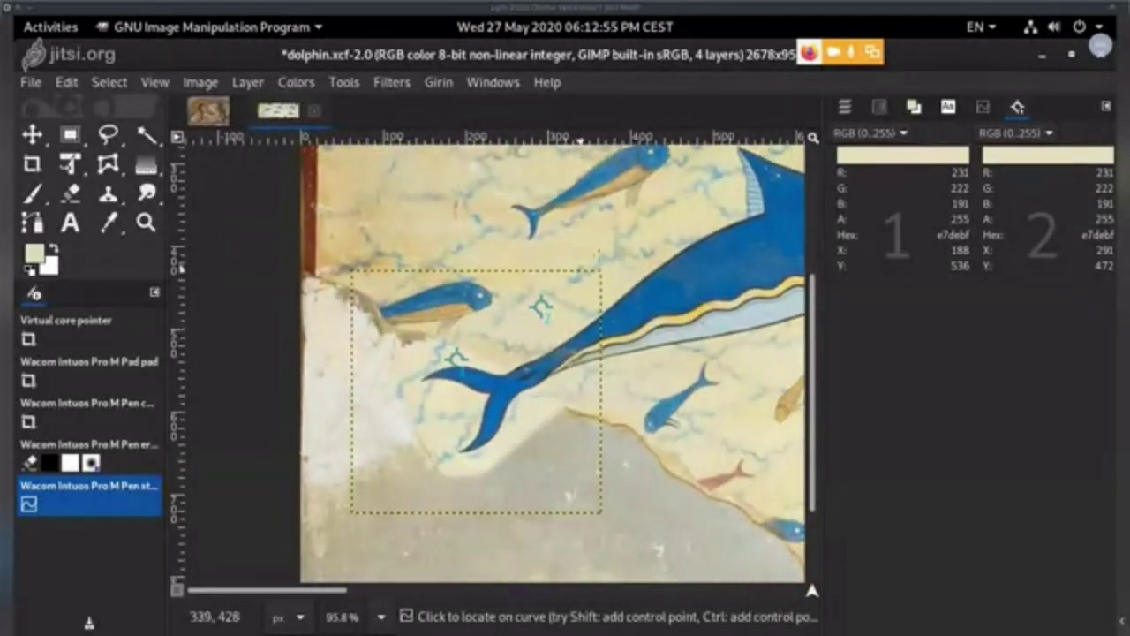
pyautogui.scroll(-3, 555, 340)
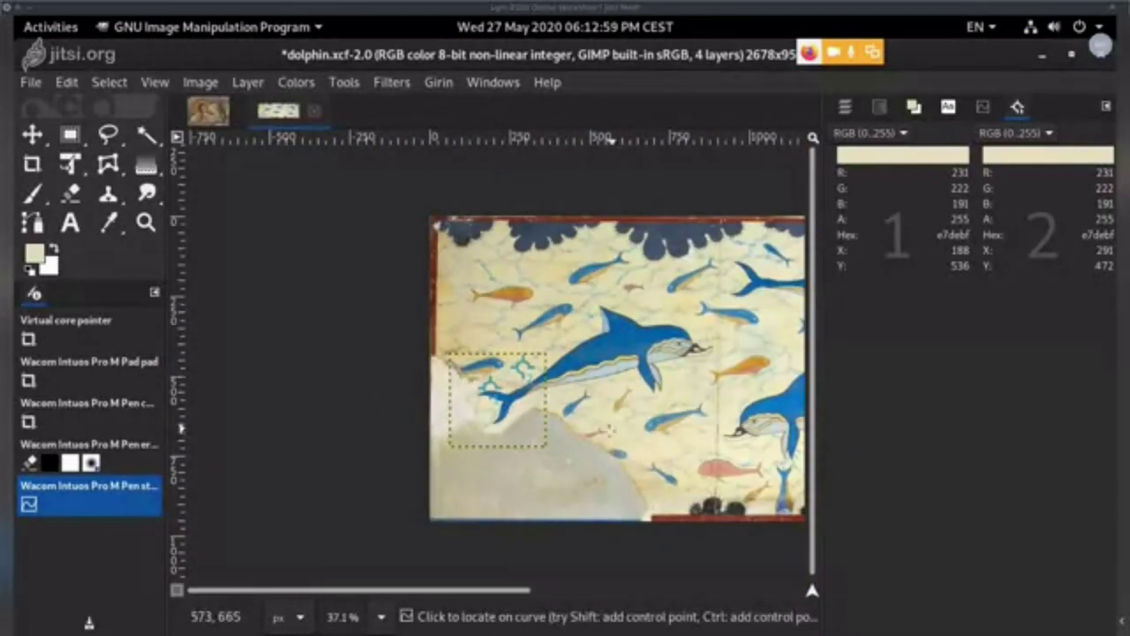
pyautogui.moveTo(587, 436); pyautogui.dragTo(555, 464)
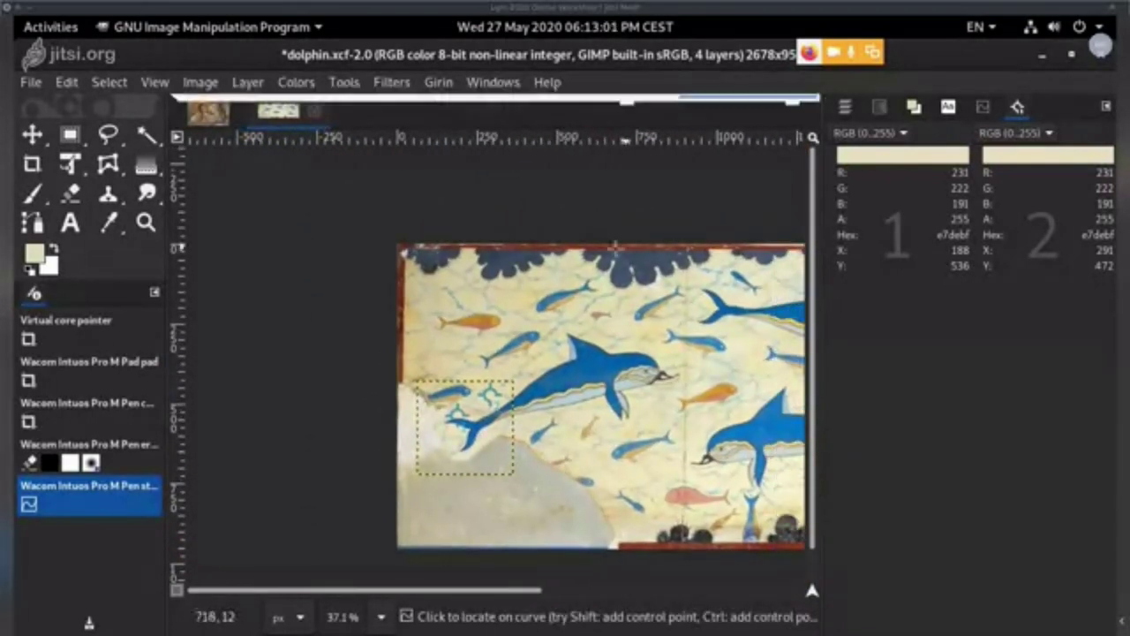
pyautogui.scroll(3, 386, 290)
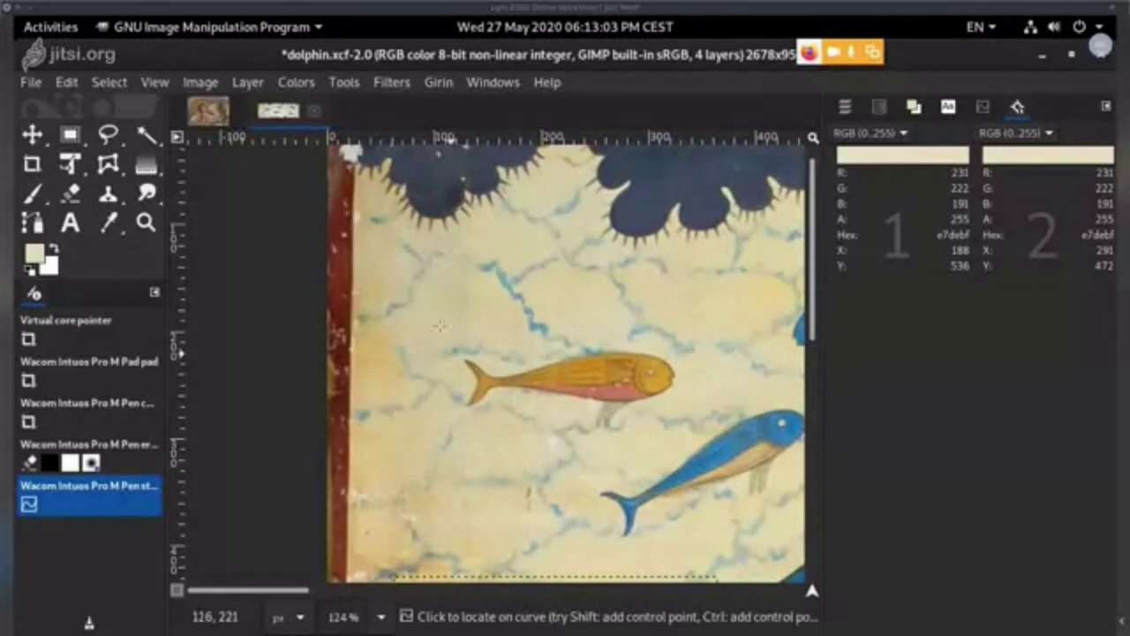
pyautogui.moveTo(415, 309); pyautogui.dragTo(432, 340)
pyautogui.hotkey('alt', 'Tab')
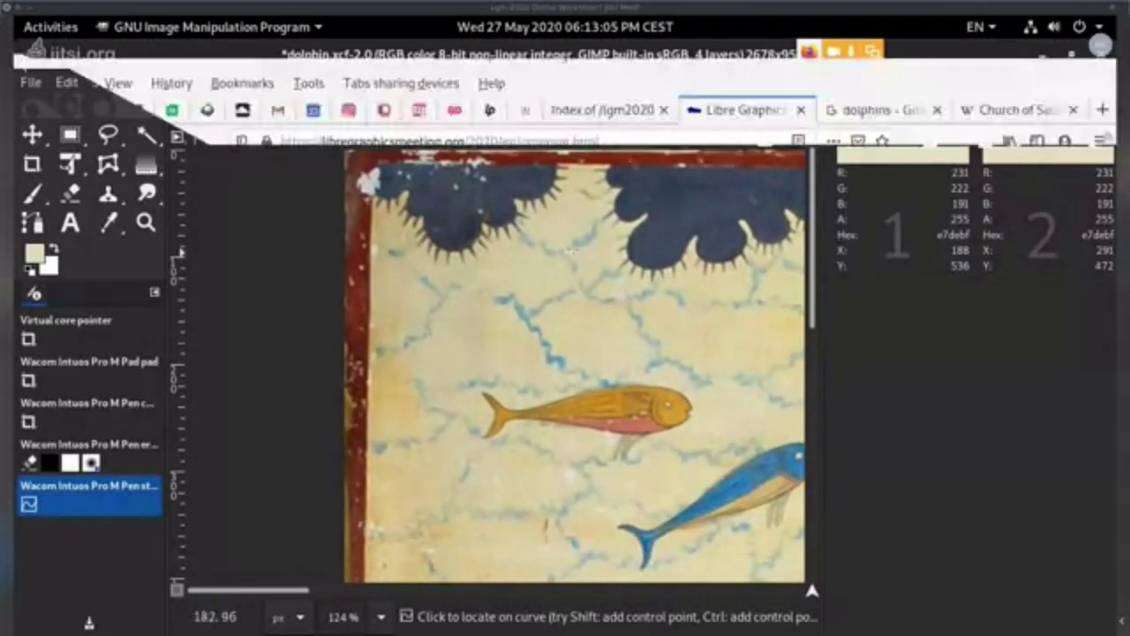
pyautogui.moveTo(536, 376); pyautogui.dragTo(474, 382)
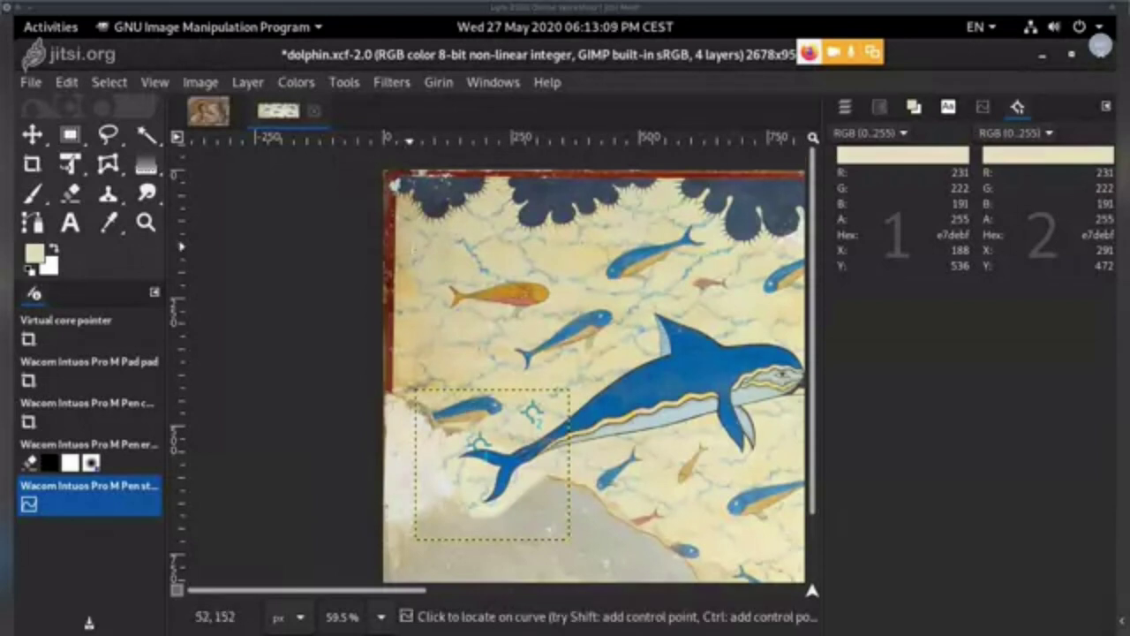
# - Hide the Floated Layer and make dolphin.png copy the active layer
pyautogui.click(845, 107)
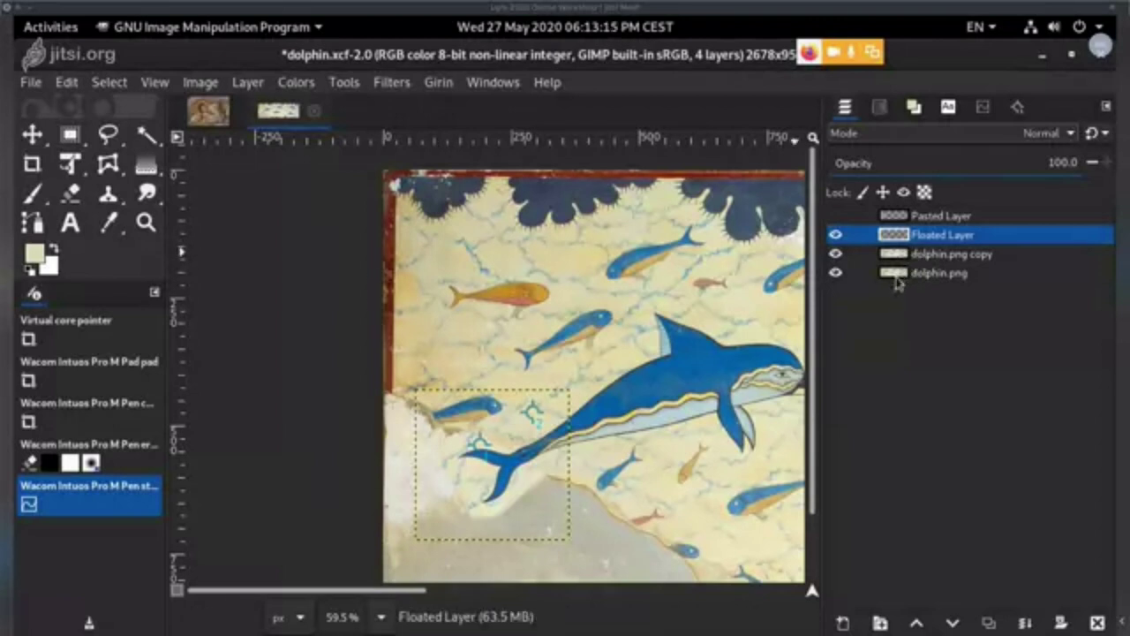
pyautogui.click(833, 237)
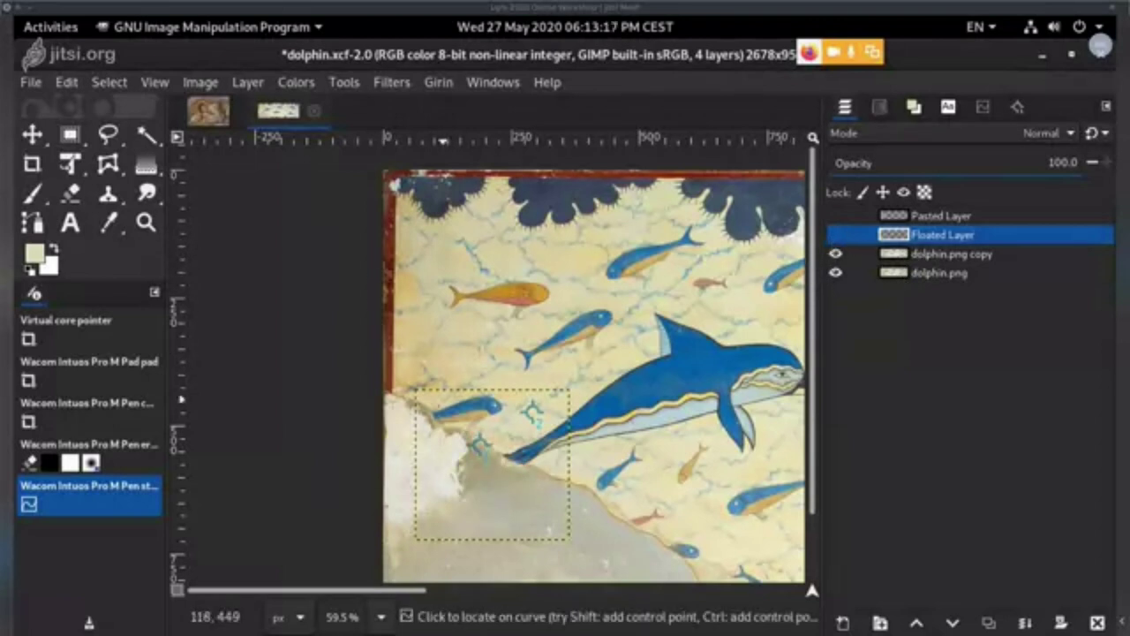
pyautogui.click(931, 254)
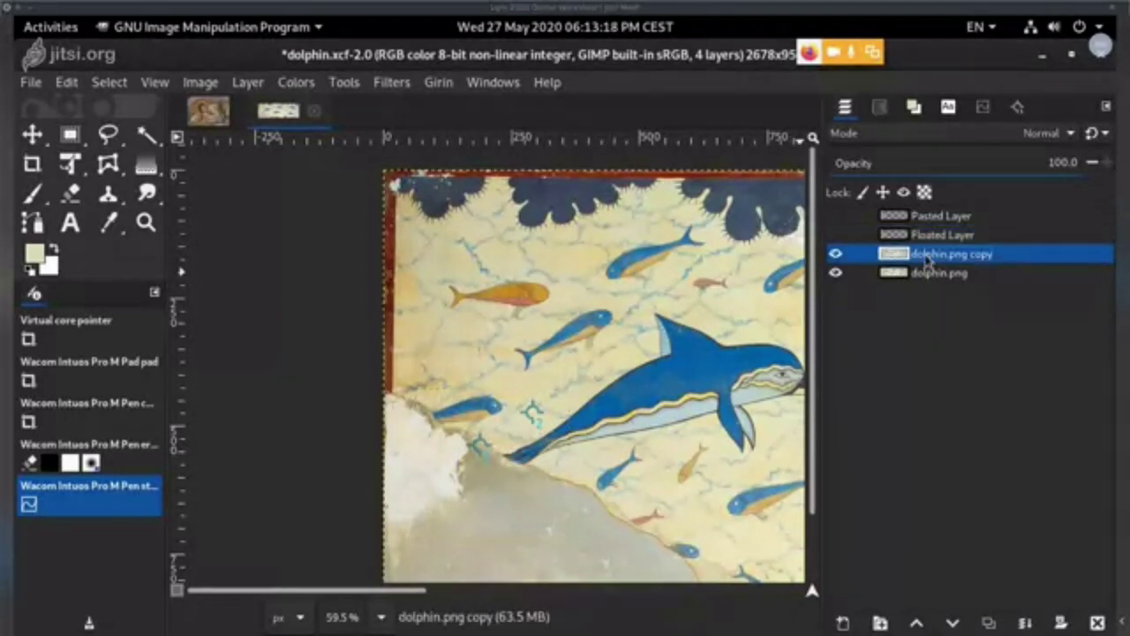
# - Run Wavelet decompose on the dolphin.png copy layer with 4 scales, storing the decomposition in a layer group
pyautogui.click(446, 85)
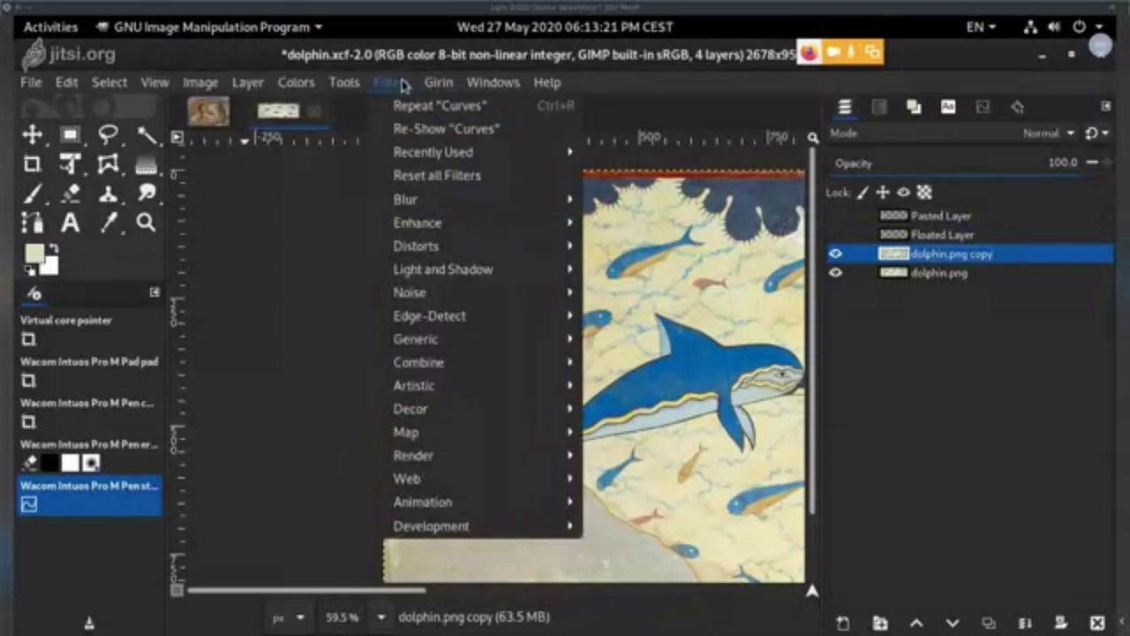
pyautogui.click(406, 88)
pyautogui.click(400, 88)
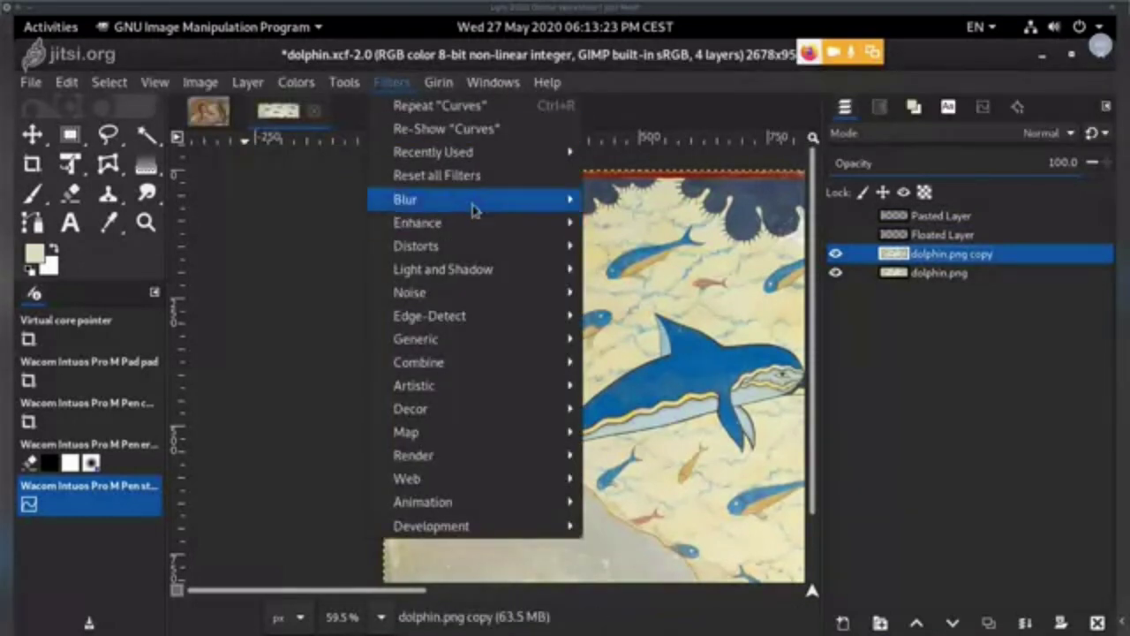
pyautogui.moveTo(365, 88)
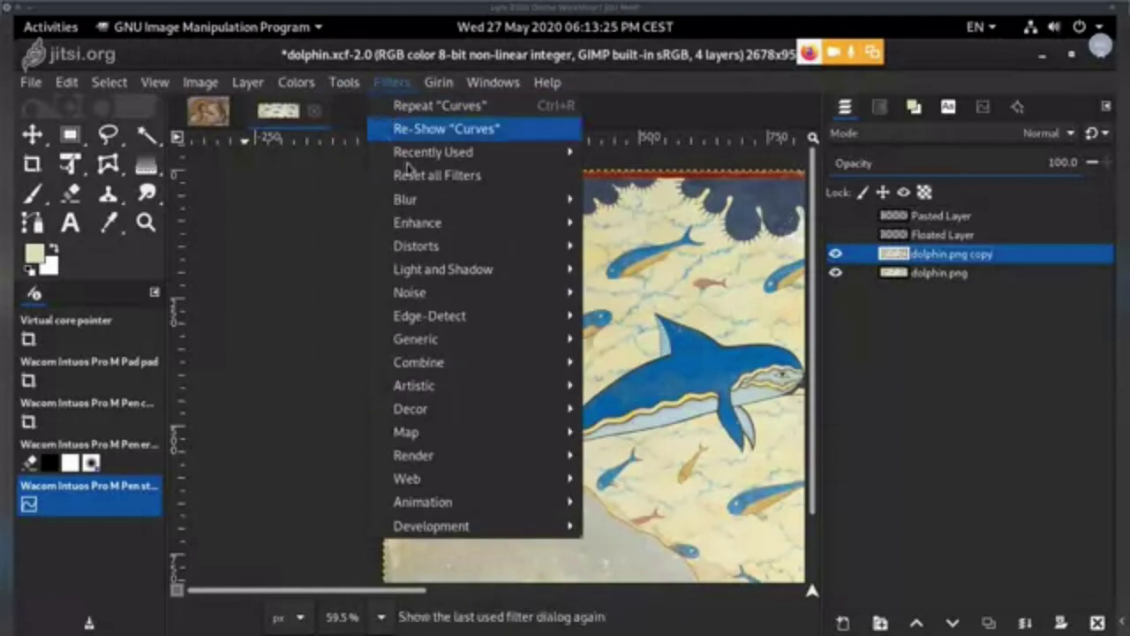
pyautogui.moveTo(466, 229)
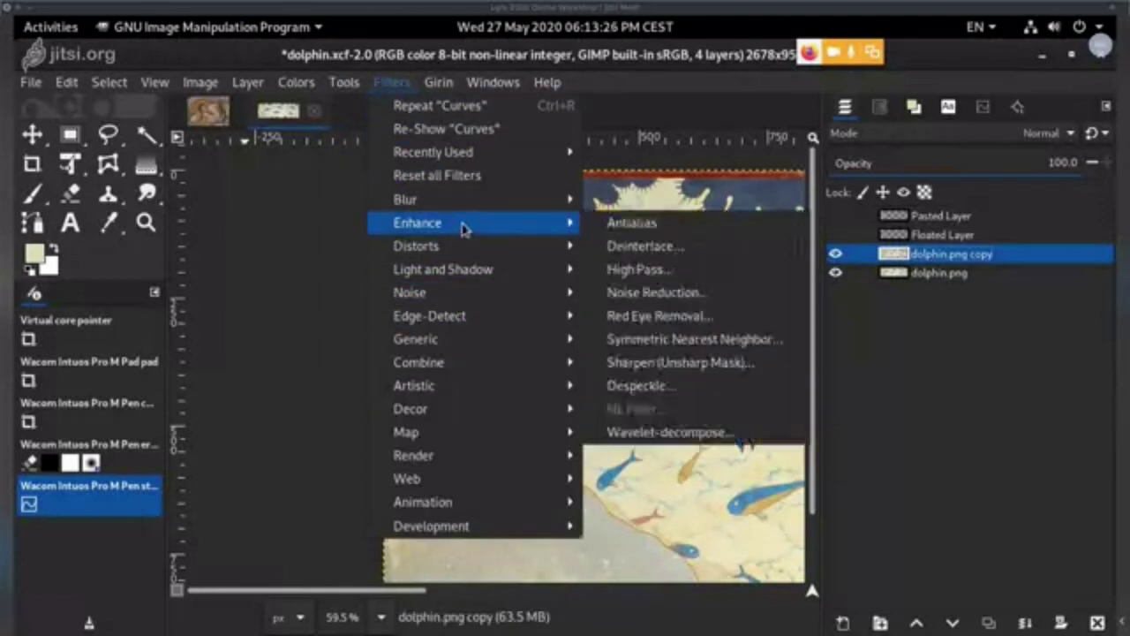
pyautogui.click(671, 432)
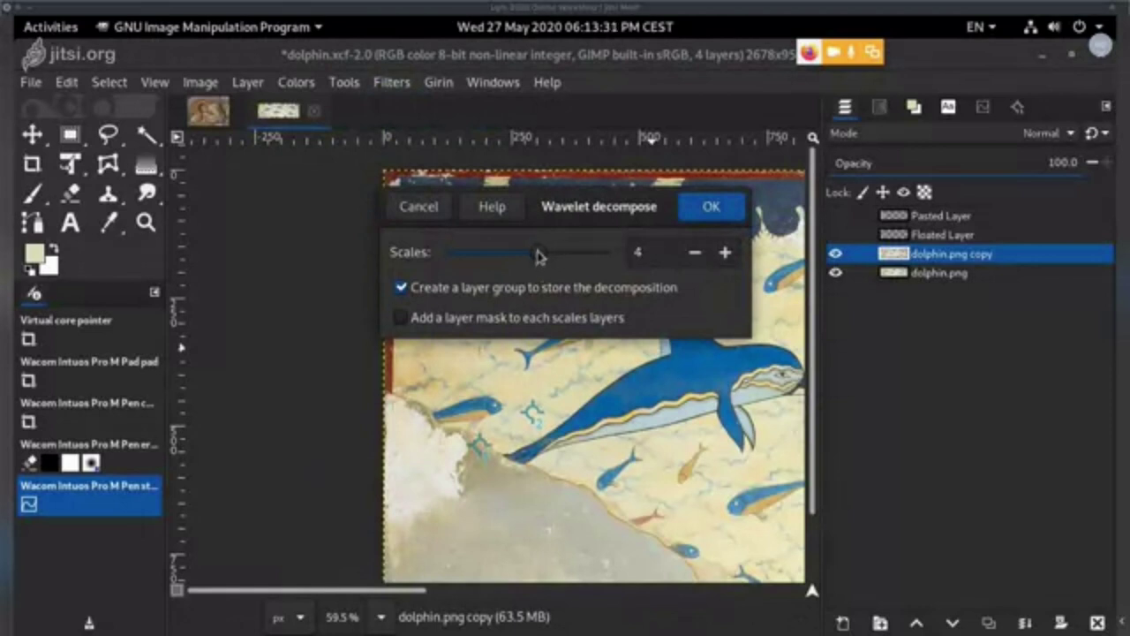
pyautogui.click(713, 208)
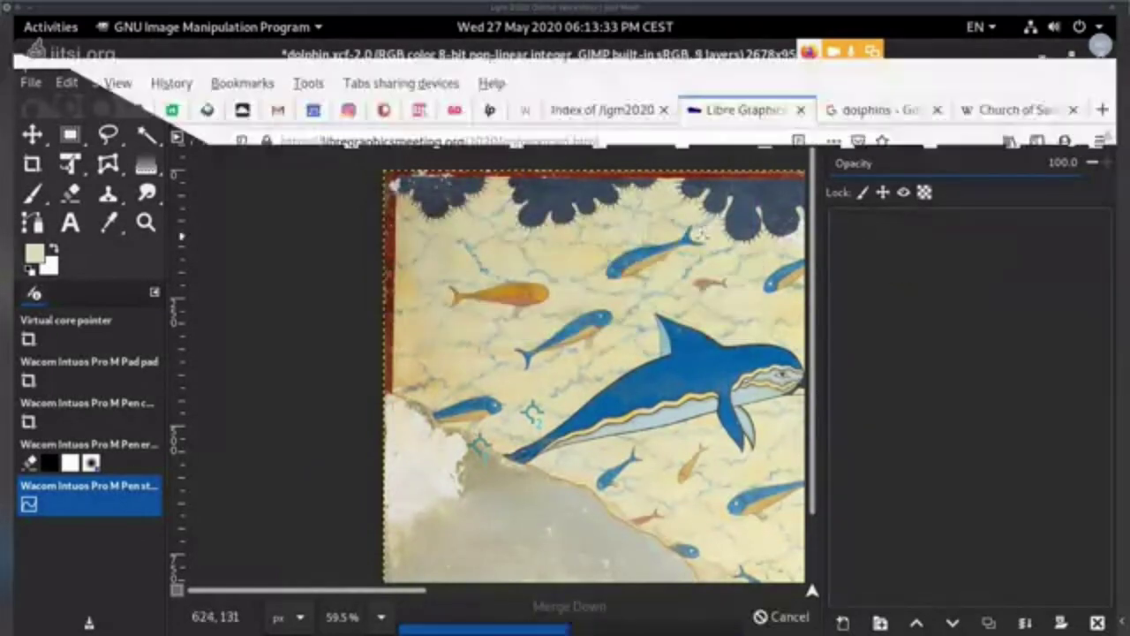
# - Inspect the decomposition's scale layers and residual in isolation, leaving only Residual visible within the group
pyautogui.keyDown('shift'); pyautogui.click(836, 273); pyautogui.keyUp('shift')
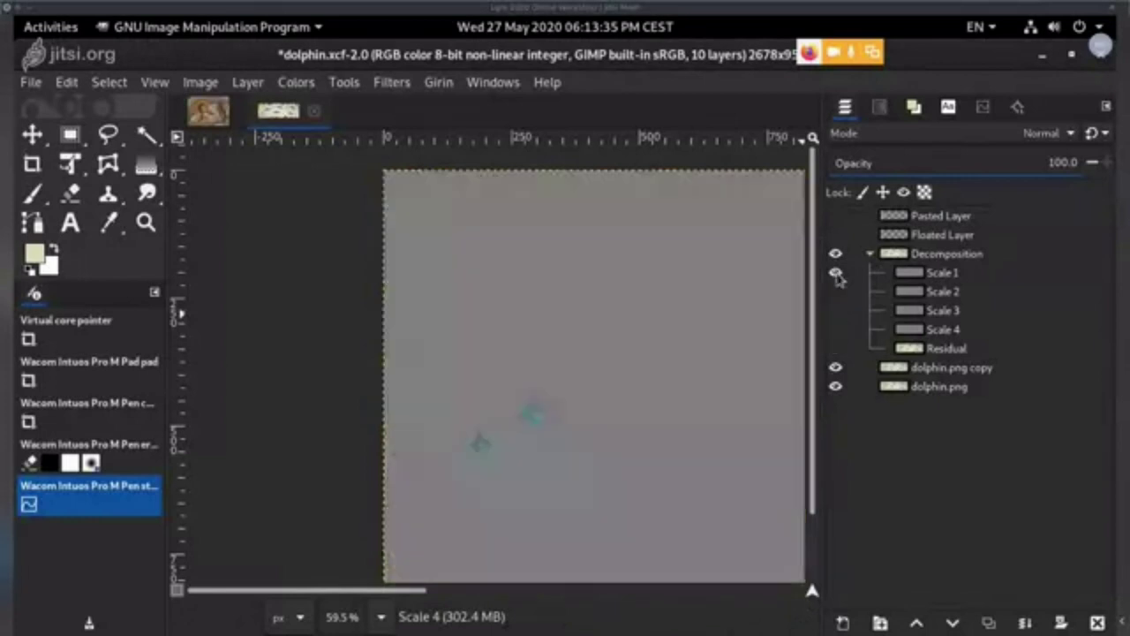
pyautogui.keyDown('shift'); pyautogui.click(836, 311); pyautogui.keyUp('shift')
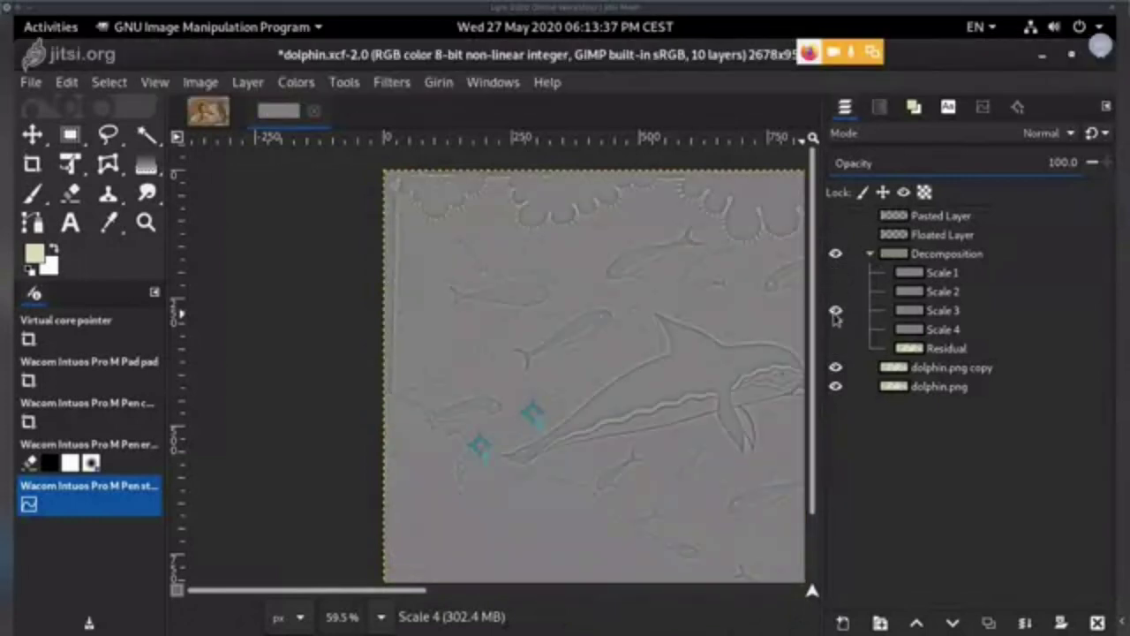
pyautogui.keyDown('shift'); pyautogui.click(835, 348); pyautogui.keyUp('shift')
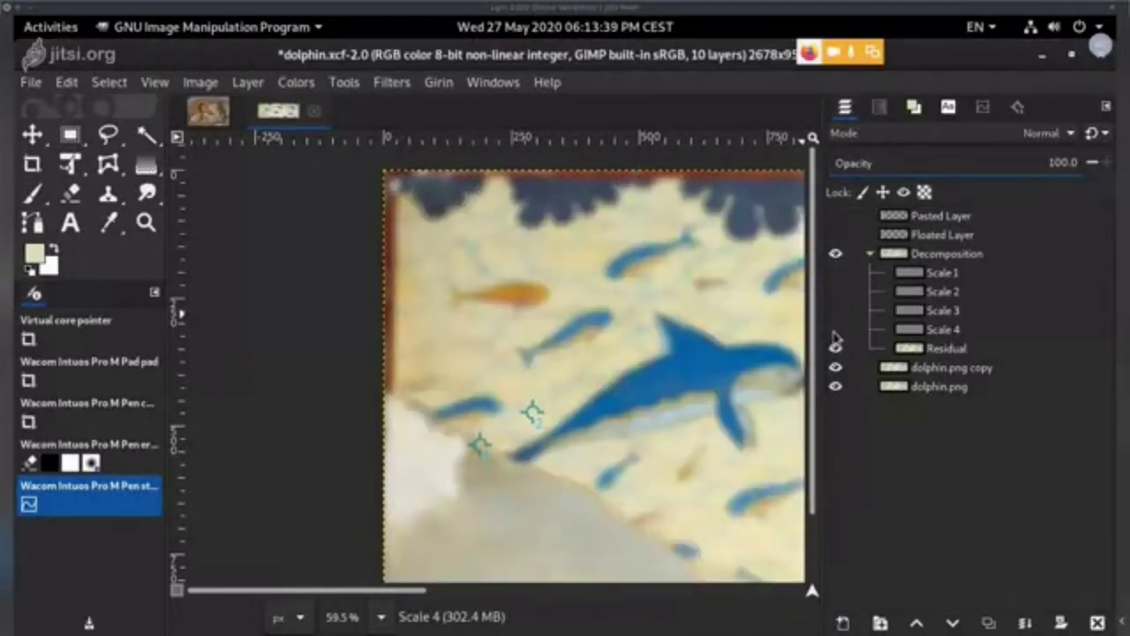
pyautogui.keyDown('shift'); pyautogui.click(836, 329); pyautogui.keyUp('shift')
pyautogui.keyDown('shift'); pyautogui.click(835, 348); pyautogui.keyUp('shift')
pyautogui.keyDown('shift'); pyautogui.click(836, 329); pyautogui.keyUp('shift')
pyautogui.keyDown('shift'); pyautogui.click(835, 348); pyautogui.keyUp('shift')
# - Add a new layer directly above Residual inside the Decomposition group
pyautogui.click(901, 352)
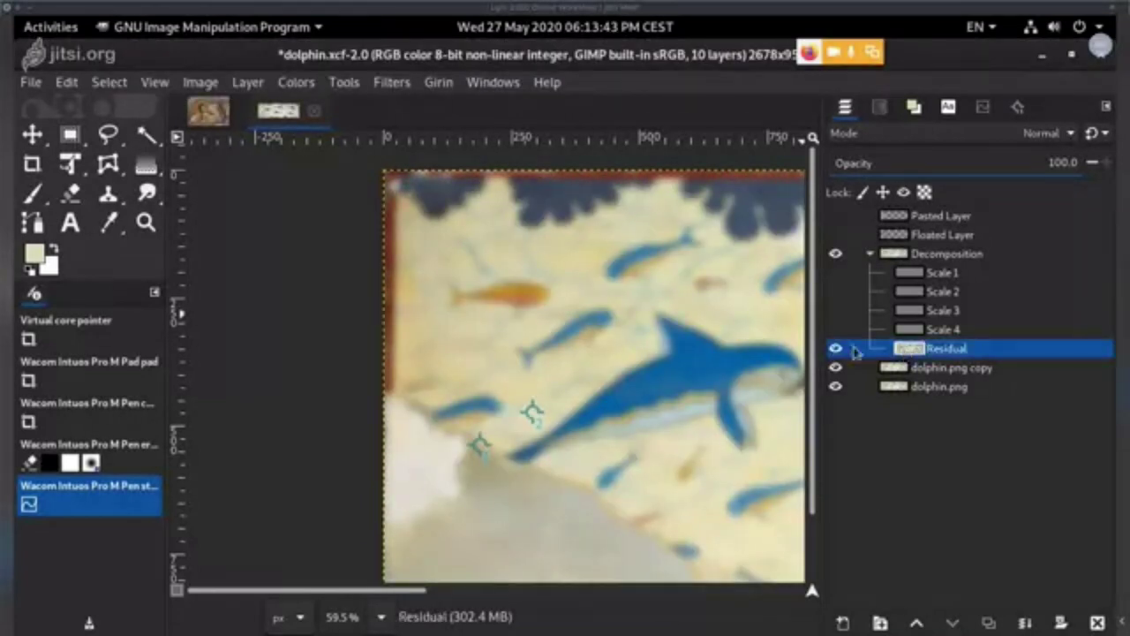
pyautogui.moveTo(526, 396); pyautogui.dragTo(663, 332)
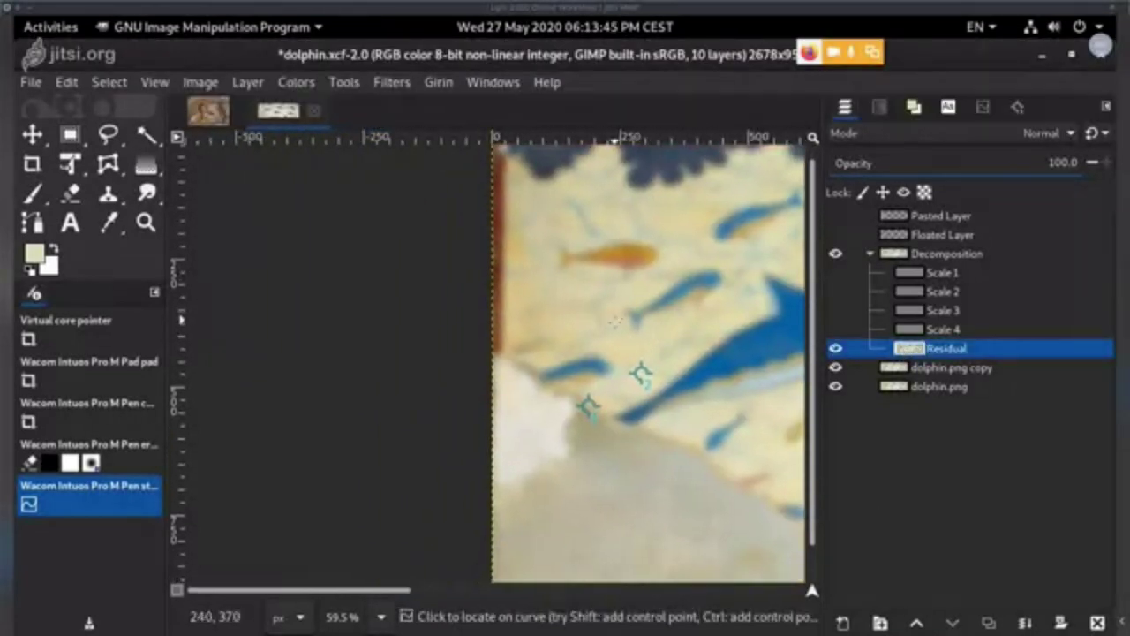
pyautogui.scroll(-3, 616, 321)
pyautogui.scroll(3, 603, 362)
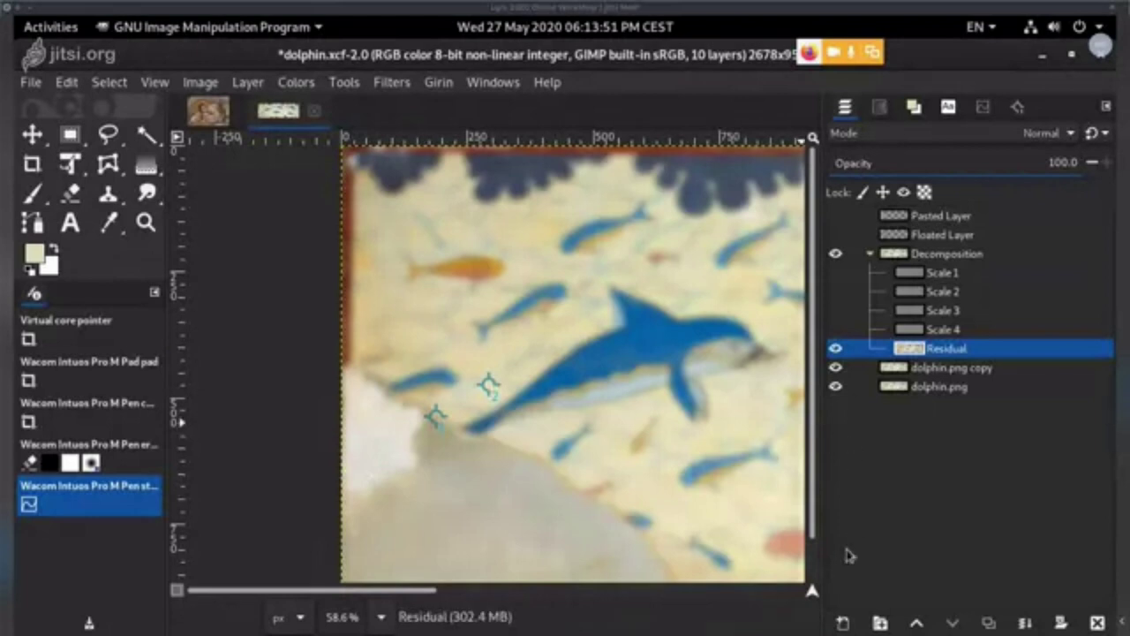
pyautogui.click(844, 623)
pyautogui.click(1067, 158)
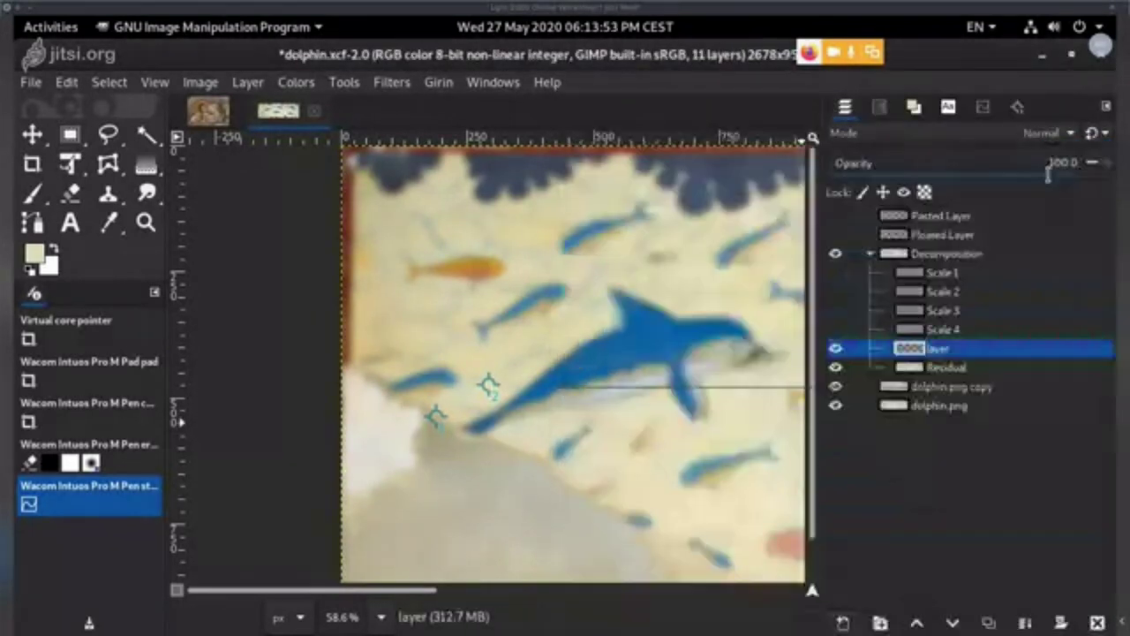
pyautogui.moveTo(407, 307); pyautogui.dragTo(420, 376)
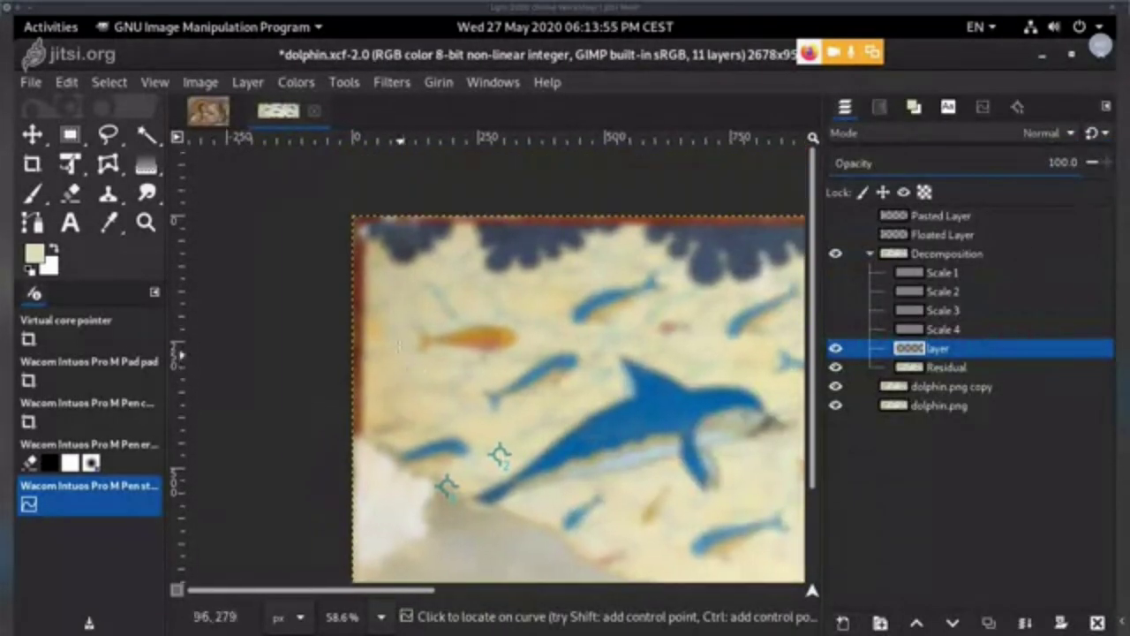
# - Paint a sampled background cream over the discolored area beside the red border, near the orange fish, on the new layer
pyautogui.press('p')
pyautogui.scroll(4, 404, 322)
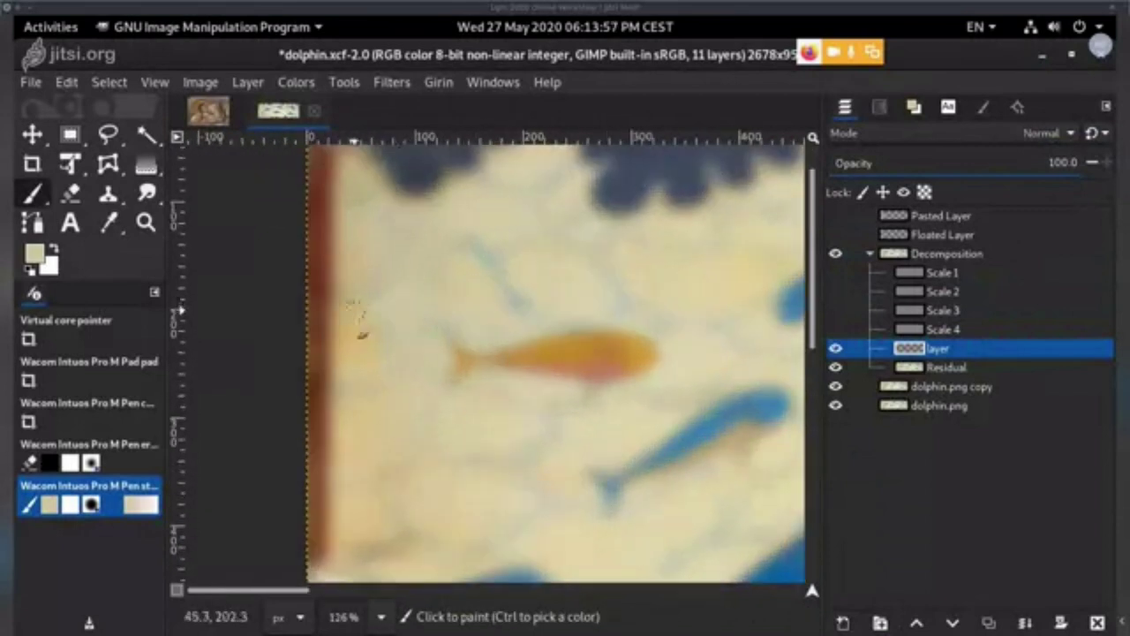
pyautogui.click(358, 349)
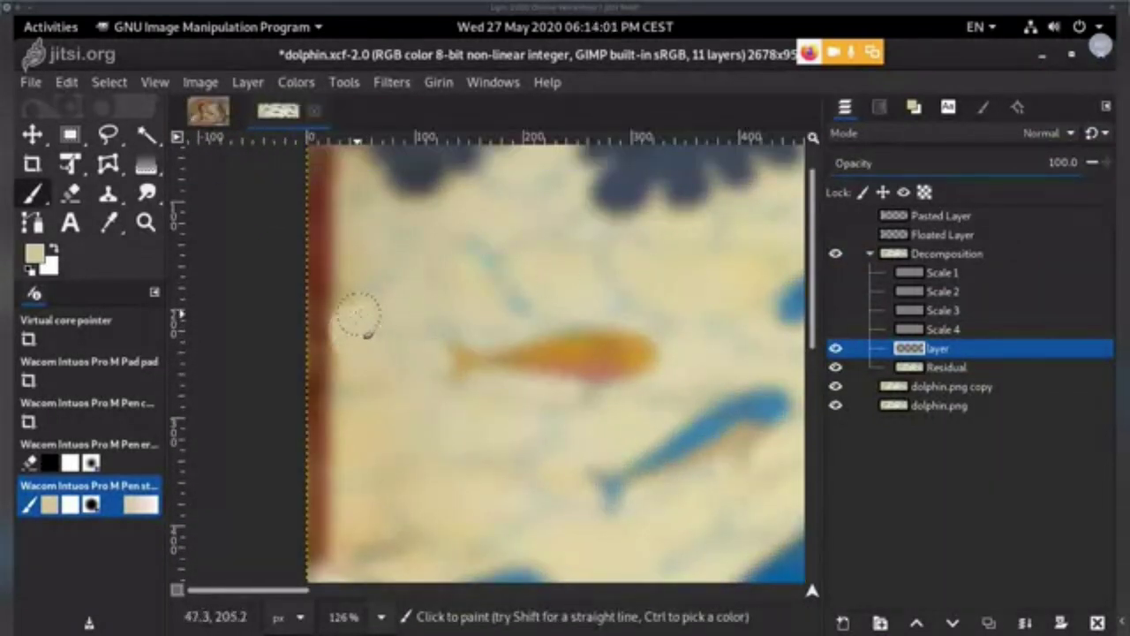
pyautogui.moveTo(354, 357)
pyautogui.mouseDown()
pyautogui.moveTo(311, 345)
pyautogui.moveTo(353, 344)
pyautogui.moveTo(329, 305)
pyautogui.moveTo(337, 338)
pyautogui.moveTo(361, 318)
pyautogui.moveTo(329, 318)
pyautogui.moveTo(324, 375)
pyautogui.moveTo(337, 372)
pyautogui.moveTo(341, 345)
pyautogui.mouseUp()
# - Smudge the painted patch where it meets the red border, and lower the paint layer's opacity to 74
pyautogui.hotkey('shift', 'e')
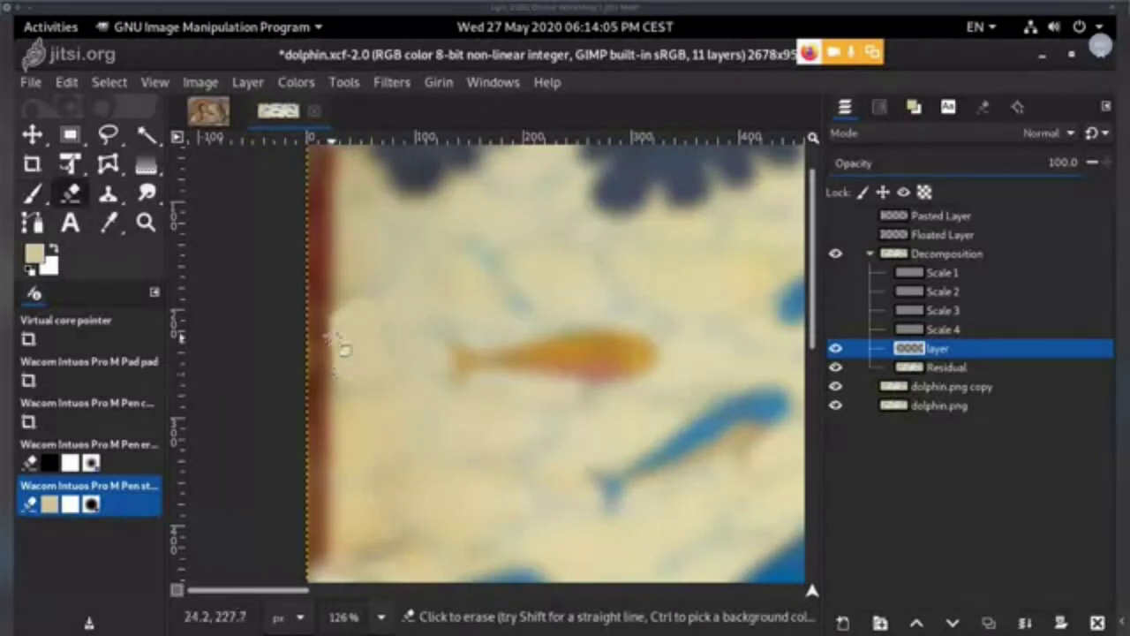
pyautogui.click(145, 196)
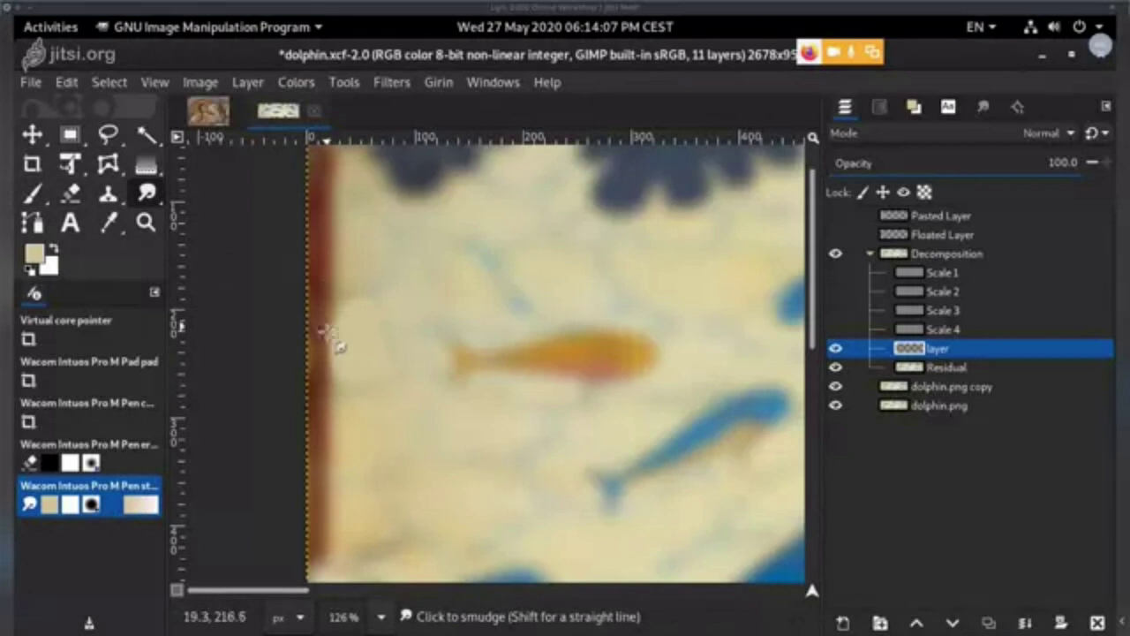
pyautogui.moveTo(330, 360)
pyautogui.mouseDown()
pyautogui.moveTo(327, 401)
pyautogui.moveTo(330, 331)
pyautogui.moveTo(335, 384)
pyautogui.mouseUp()
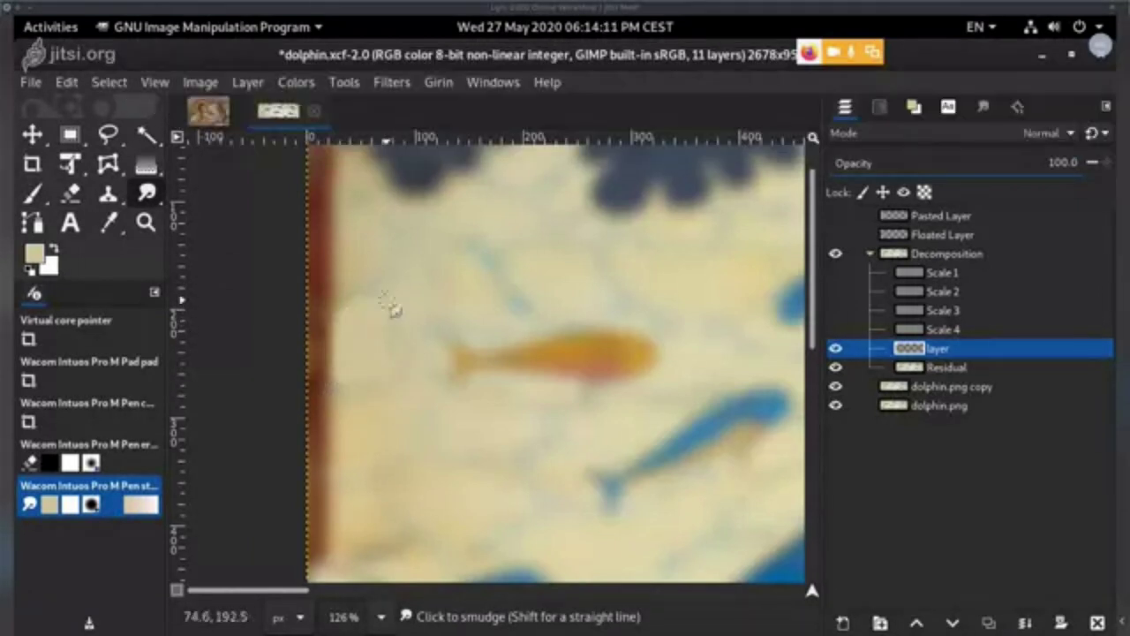
pyautogui.moveTo(1000, 152); pyautogui.dragTo(964, 153)
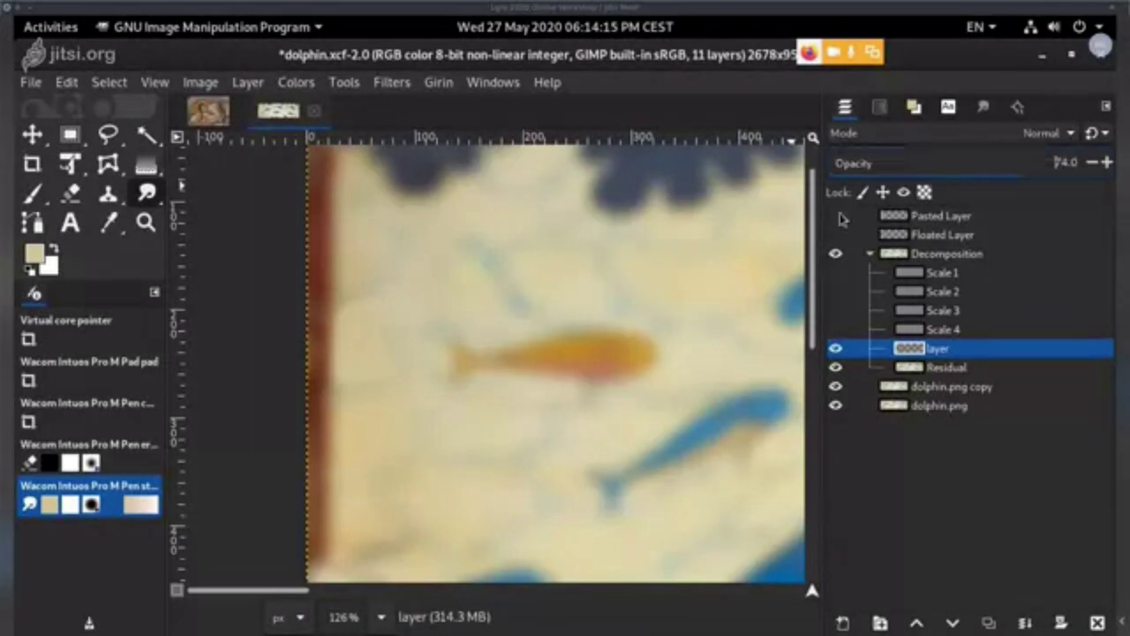
# - Prepare the Eraser for refining the retouch, with its opacity at about 72
pyautogui.moveTo(477, 406); pyautogui.dragTo(542, 309)
pyautogui.hotkey('shift', 'e')
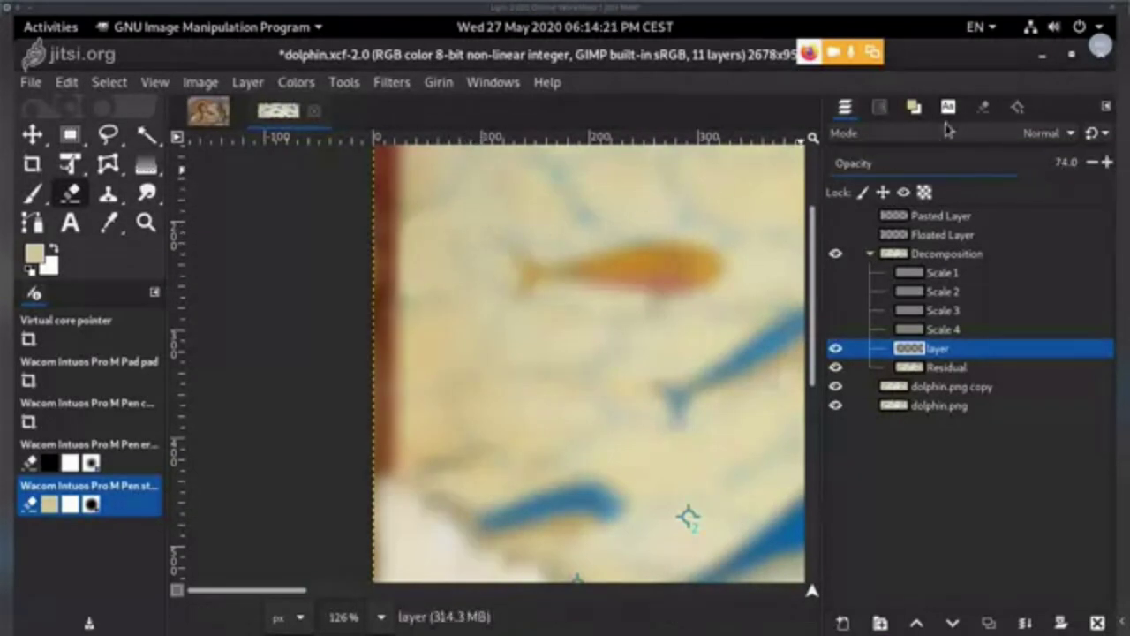
pyautogui.click(984, 106)
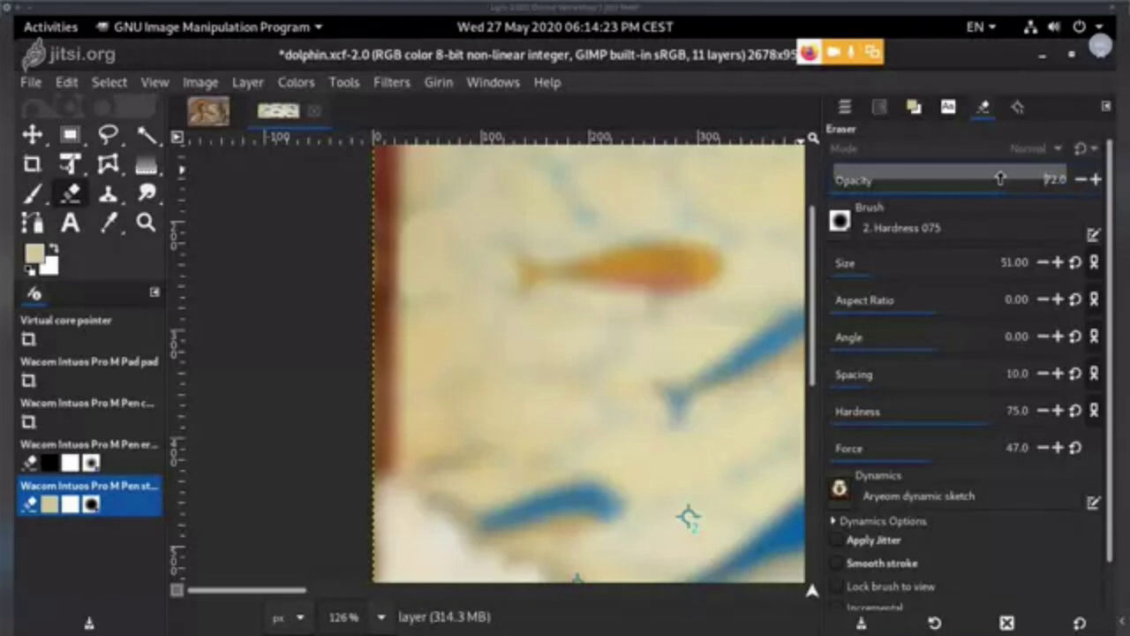
pyautogui.click(847, 110)
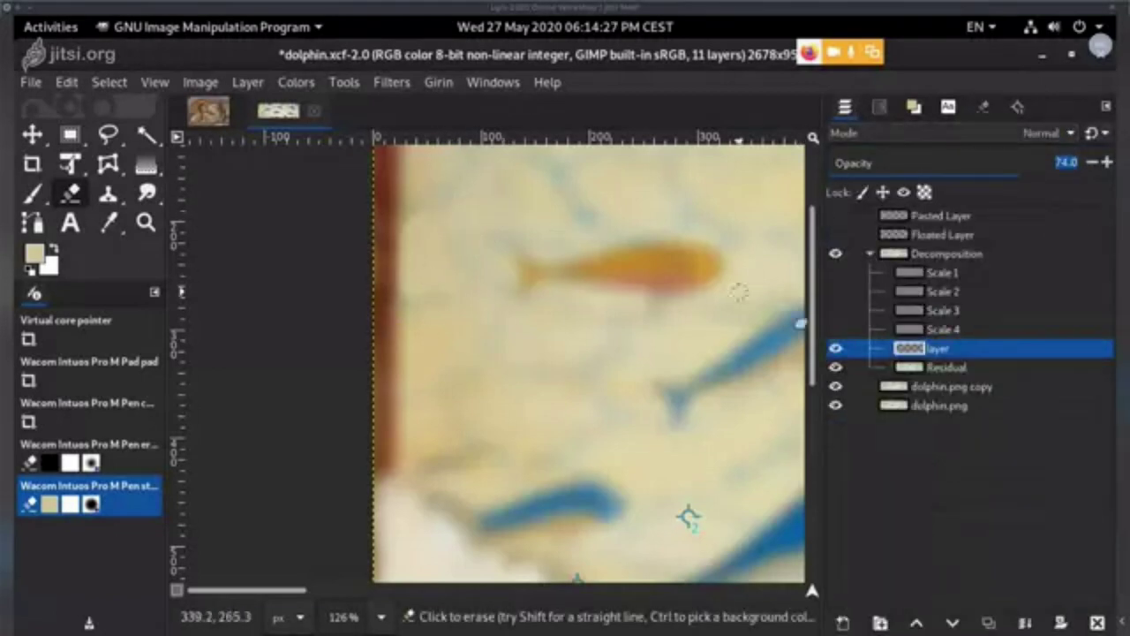
# - Compare the residual with and without the paint layer, checking the retouched area beside the red border
pyautogui.click(836, 349)
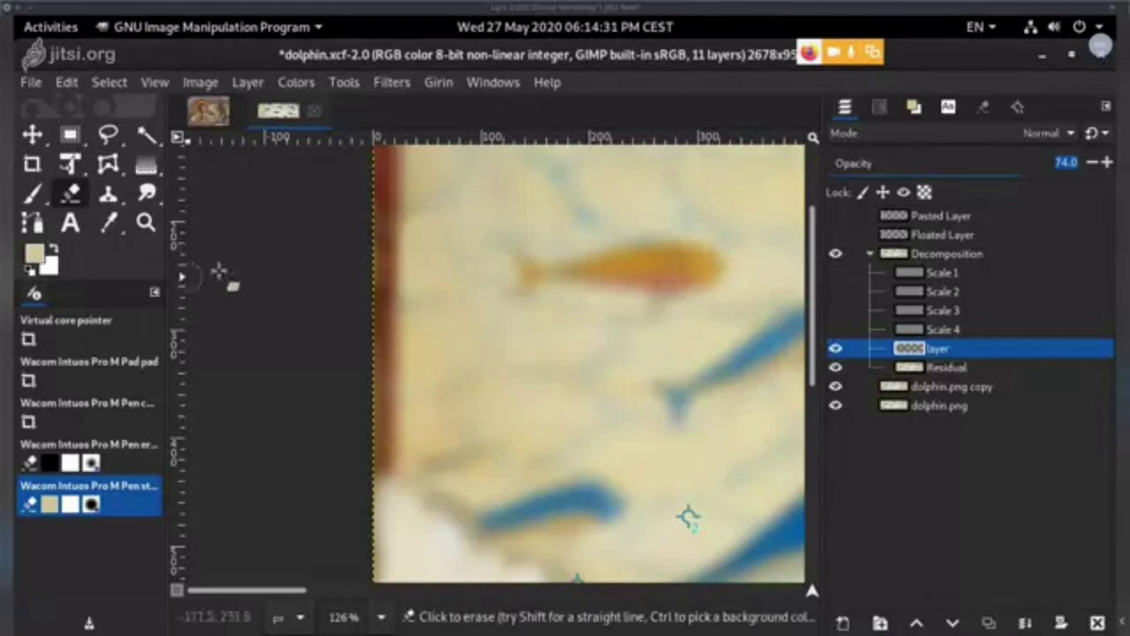
pyautogui.scroll(-5, 465, 327)
pyautogui.scroll(4, 455, 316)
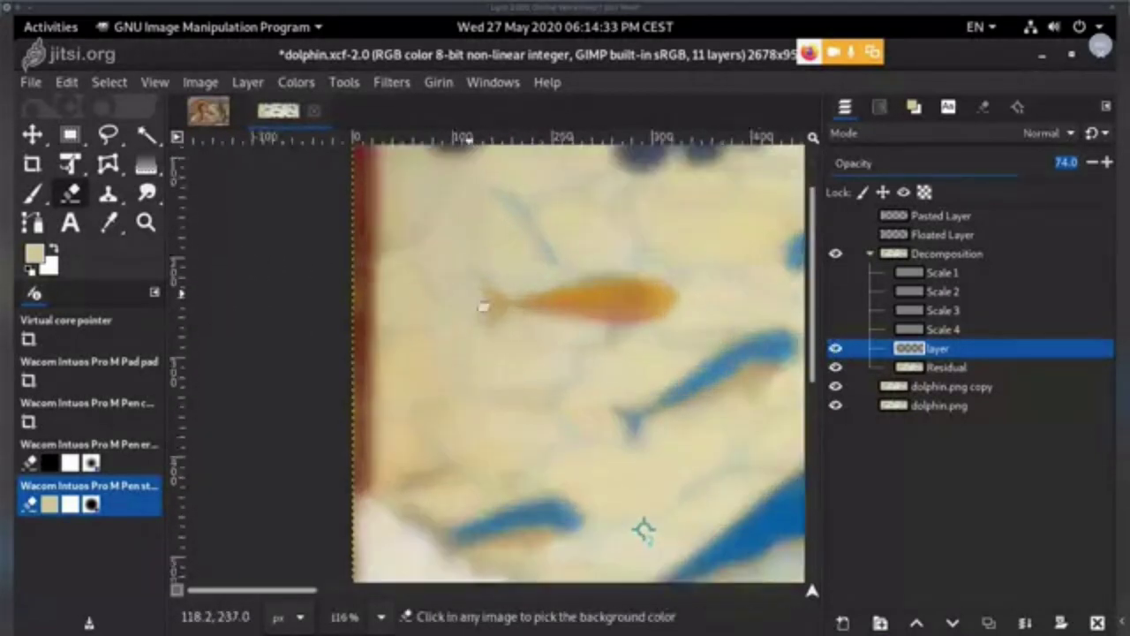
# - Smudge the retouched background along the red border to soften its transitions
pyautogui.press('s')
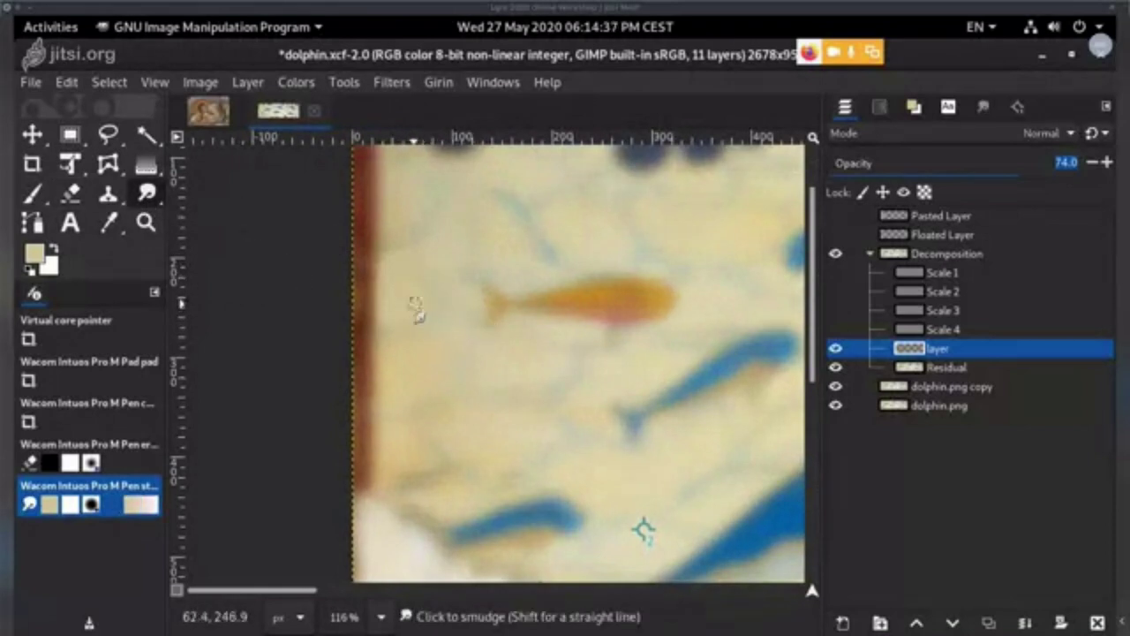
pyautogui.moveTo(499, 334)
pyautogui.mouseDown()
pyautogui.moveTo(502, 282)
pyautogui.moveTo(482, 330)
pyautogui.mouseUp()
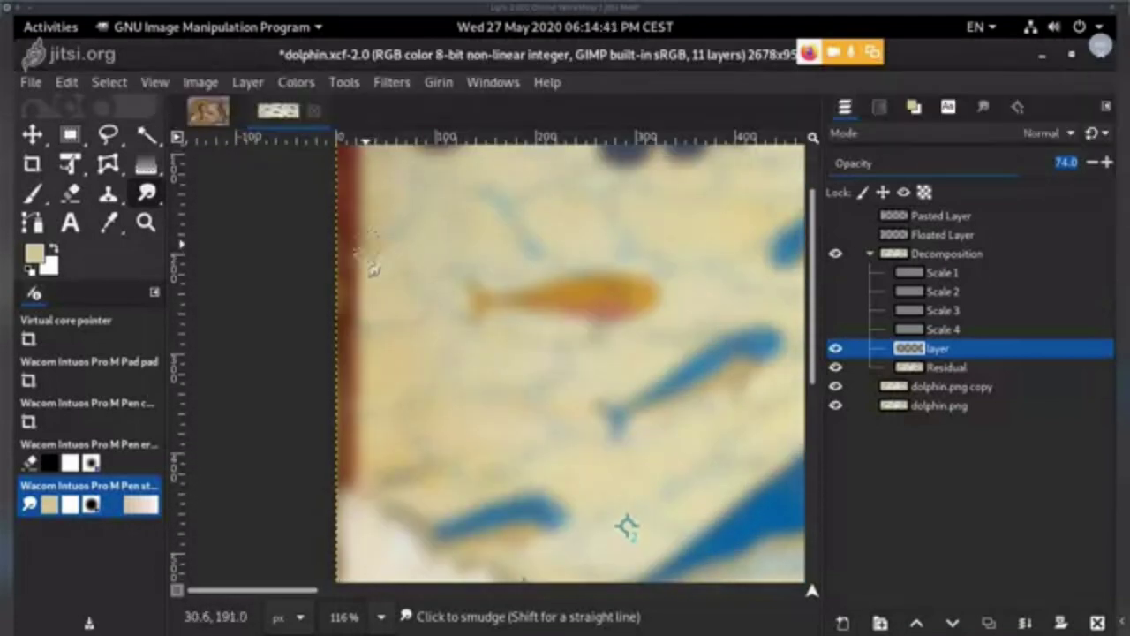
pyautogui.moveTo(481, 361); pyautogui.dragTo(486, 285)
# - Sample a cream from the background and paint over the darker stains beside the red border, below the orange fish's level
pyautogui.press('p')
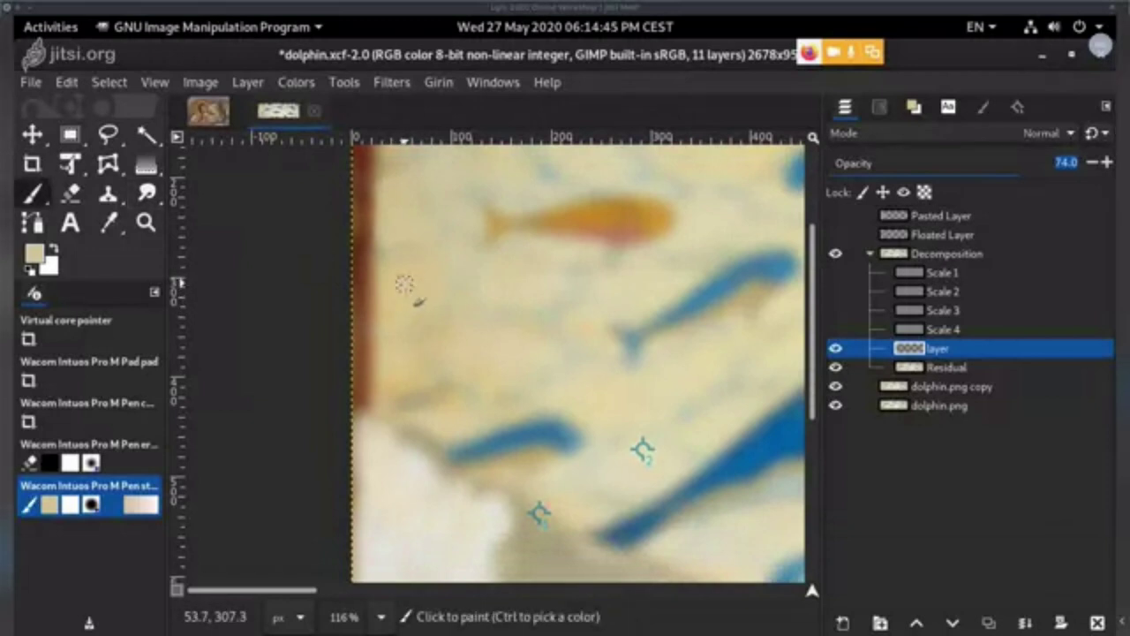
pyautogui.click(421, 276)
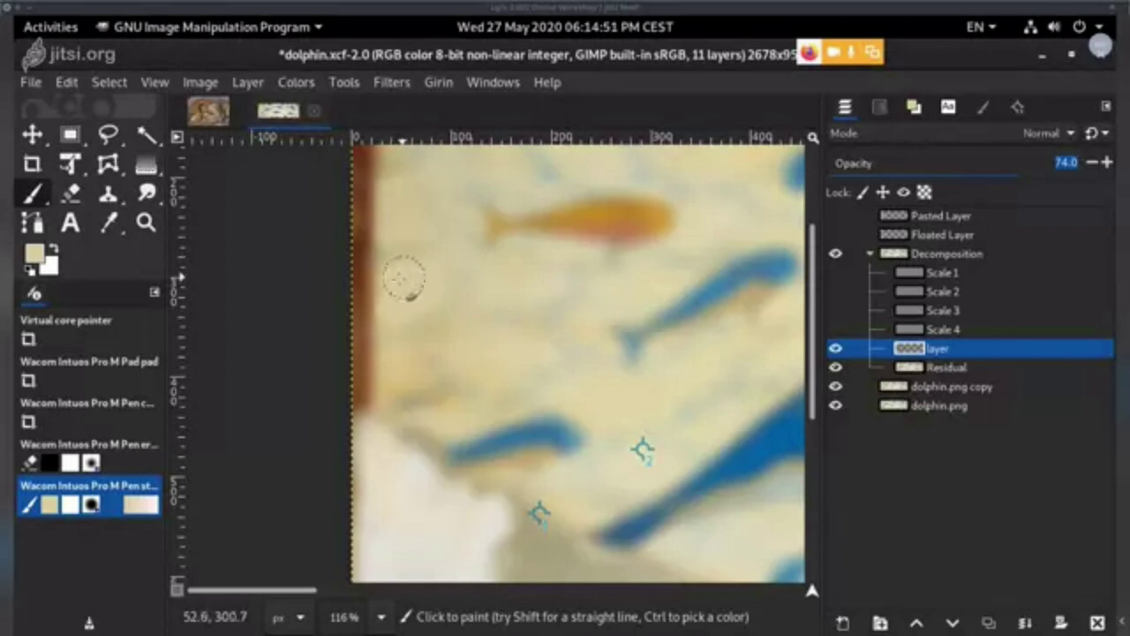
pyautogui.moveTo(449, 309); pyautogui.dragTo(421, 393)
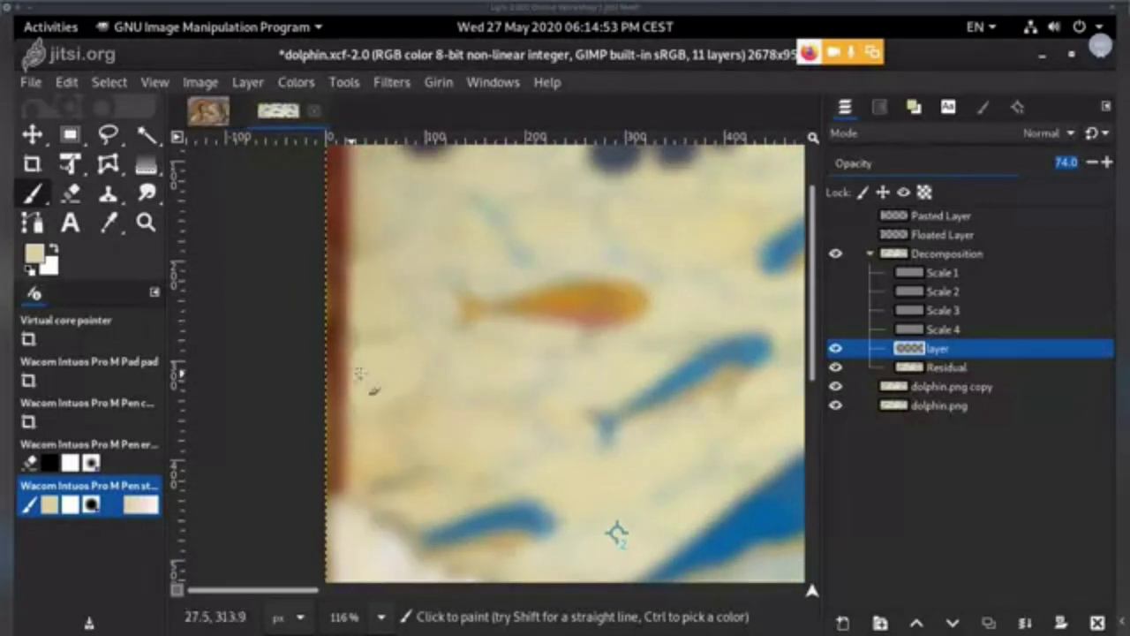
# - Smudge the retouched background beside the red border to blend the painted patches
pyautogui.hotkey('shift', 'e')
pyautogui.press('s')
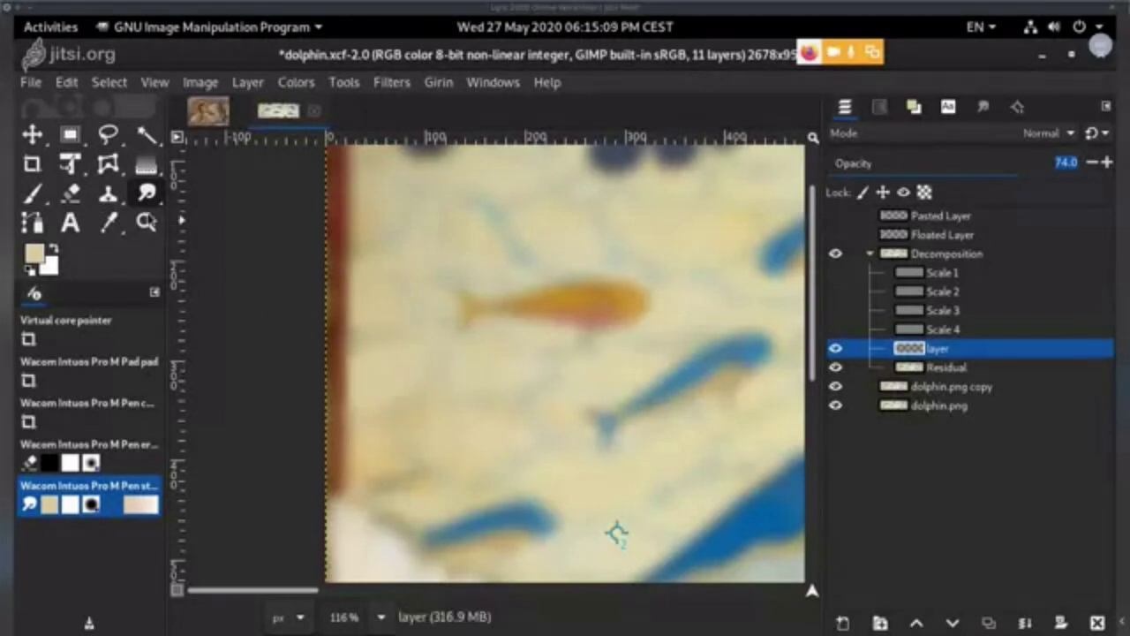
pyautogui.press('p')
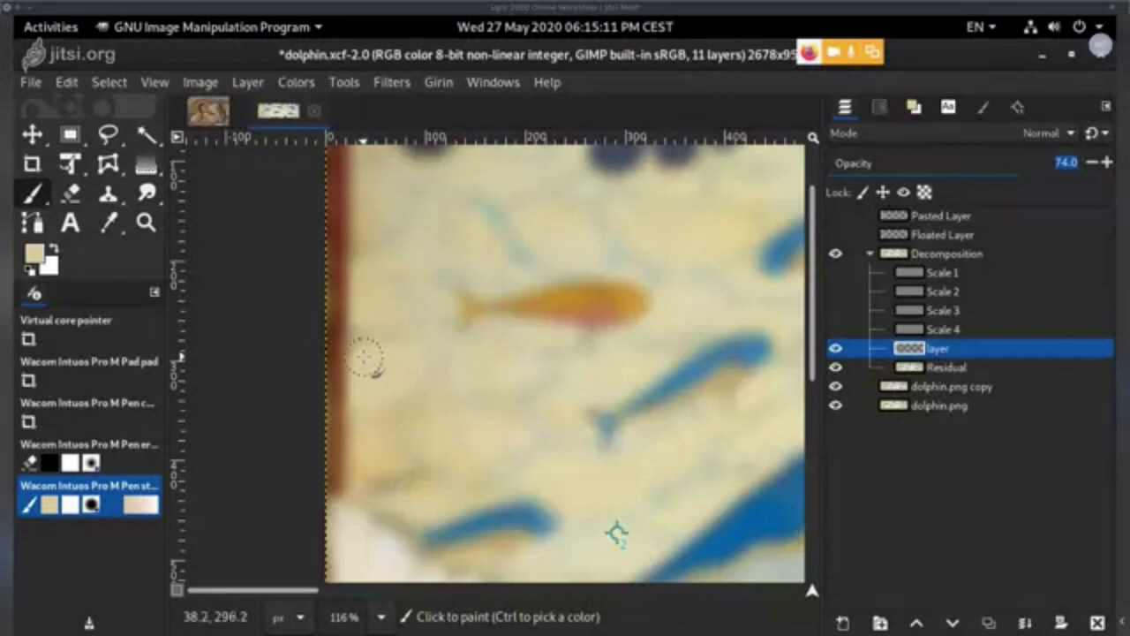
# - Try the paint layer at lower opacities such as 33 and settle on 51
pyautogui.click(958, 158)
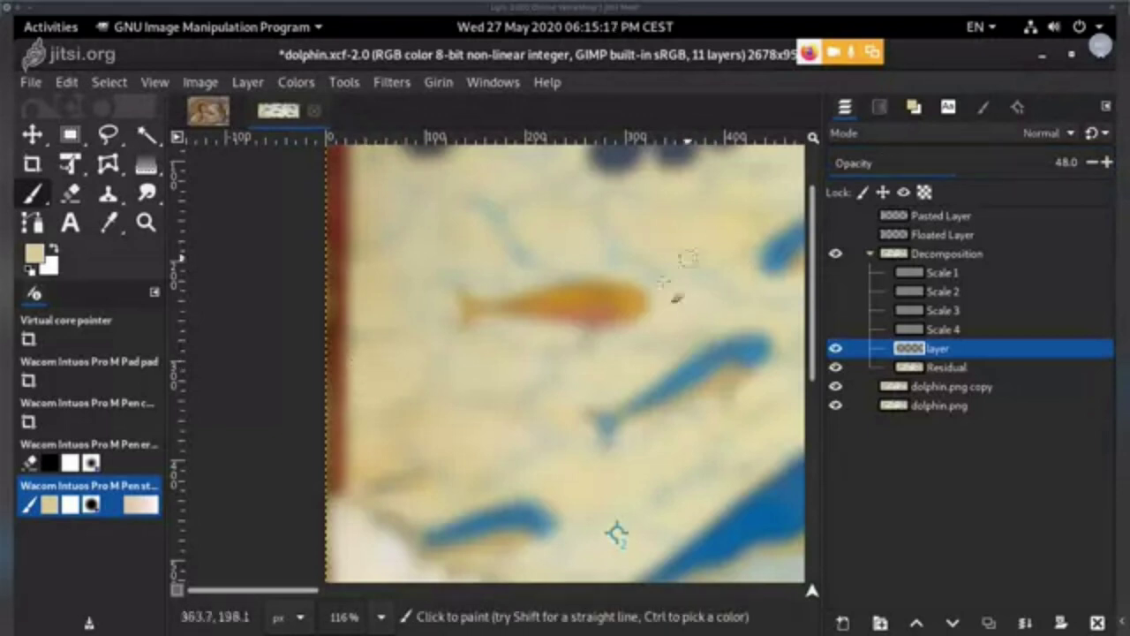
pyautogui.moveTo(931, 152); pyautogui.dragTo(879, 163)
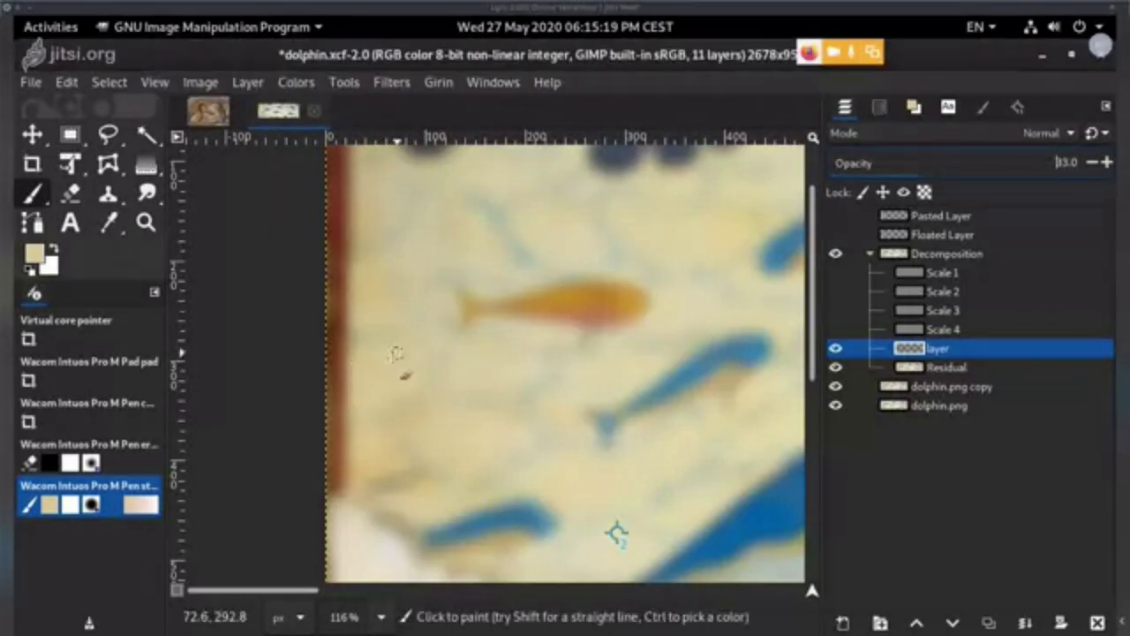
pyautogui.scroll(-3, 512, 447)
pyautogui.scroll(1, 510, 433)
pyautogui.scroll(1, 508, 422)
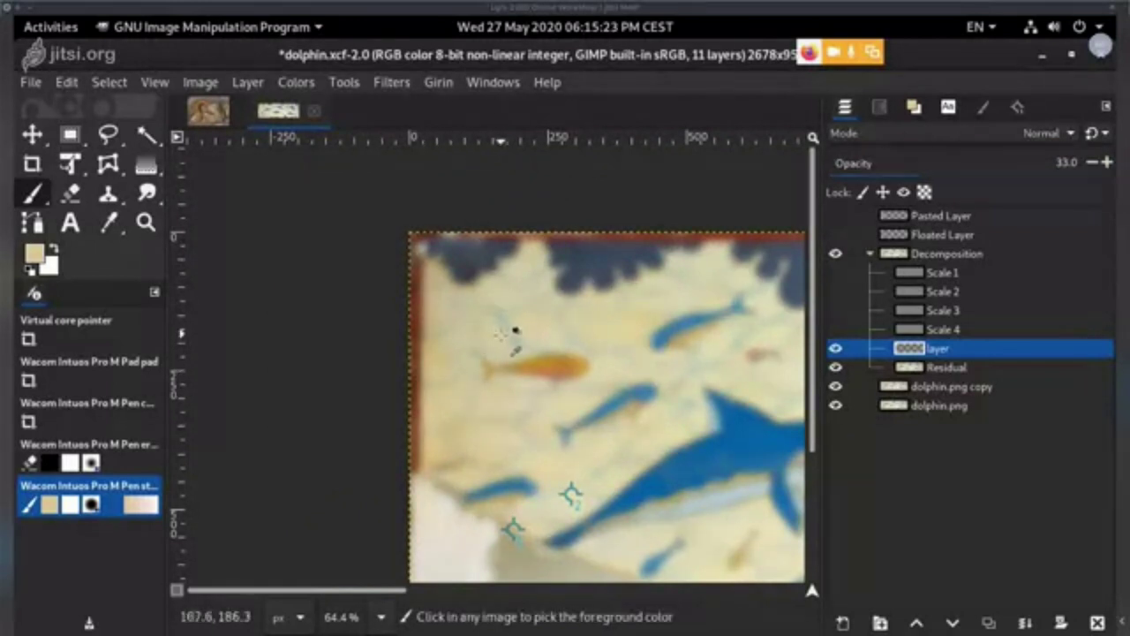
pyautogui.scroll(3, 461, 358)
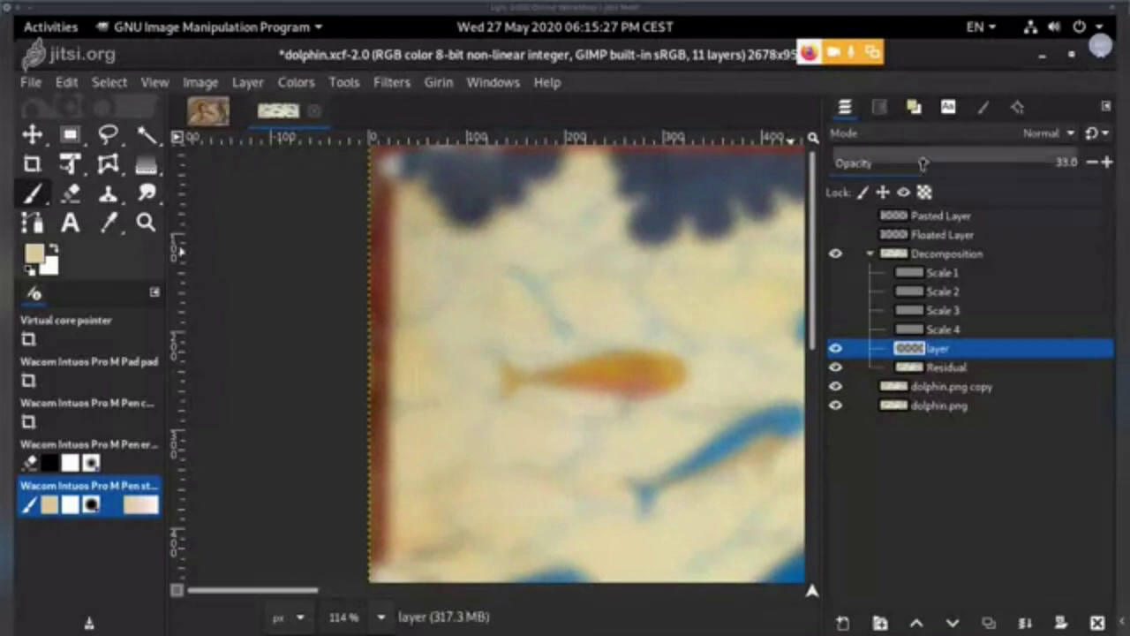
pyautogui.moveTo(915, 162); pyautogui.dragTo(961, 163)
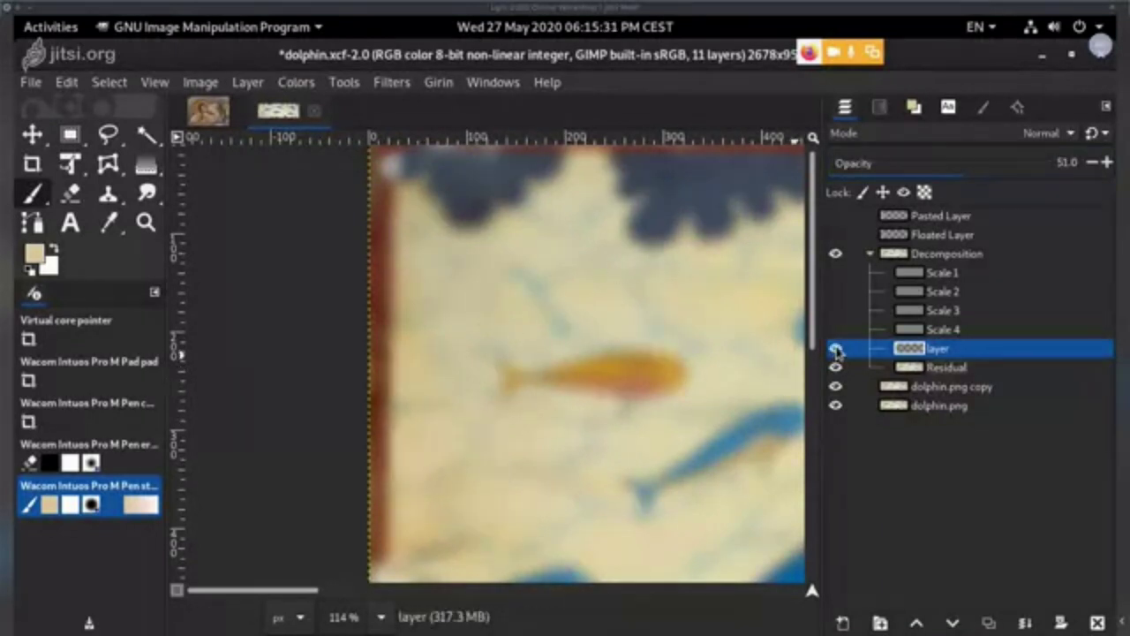
# - Show all wavelet scales and toggle the Decomposition group to compare the retouched fresco with the original
pyautogui.hotkey('shift', 'e')
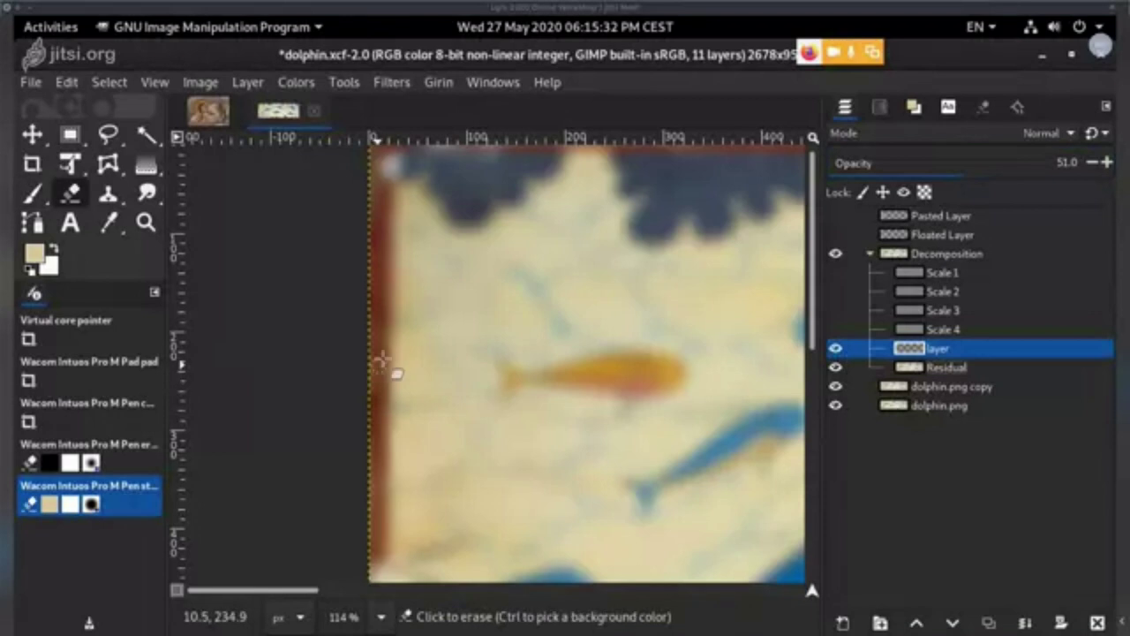
pyautogui.keyDown('shift'); pyautogui.click(835, 272); pyautogui.keyUp('shift')
pyautogui.keyDown('shift'); pyautogui.click(835, 272); pyautogui.keyUp('shift')
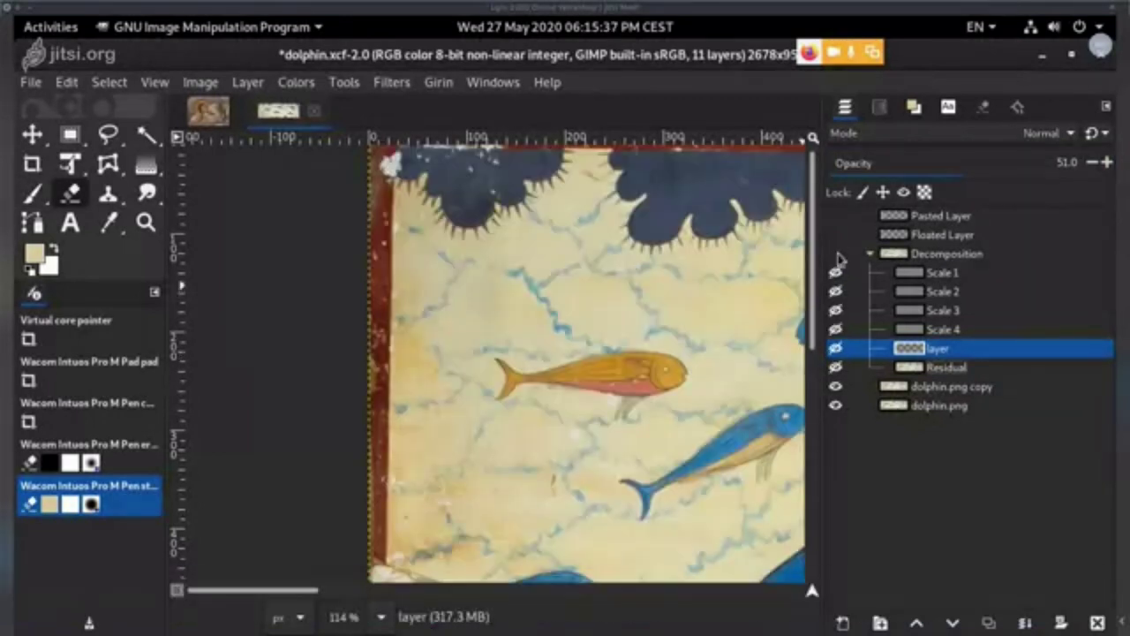
pyautogui.scroll(-2, 565, 431)
pyautogui.scroll(2, 565, 431)
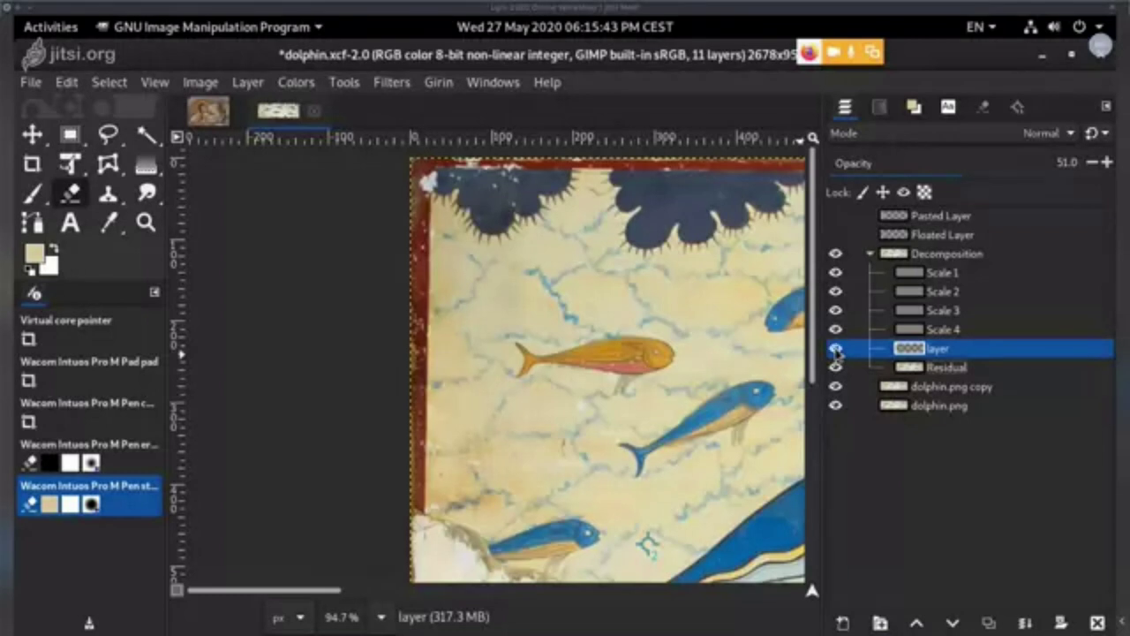
pyautogui.hotkey('ctrl', 'm')
pyautogui.hotkey('ctrl', 'z')
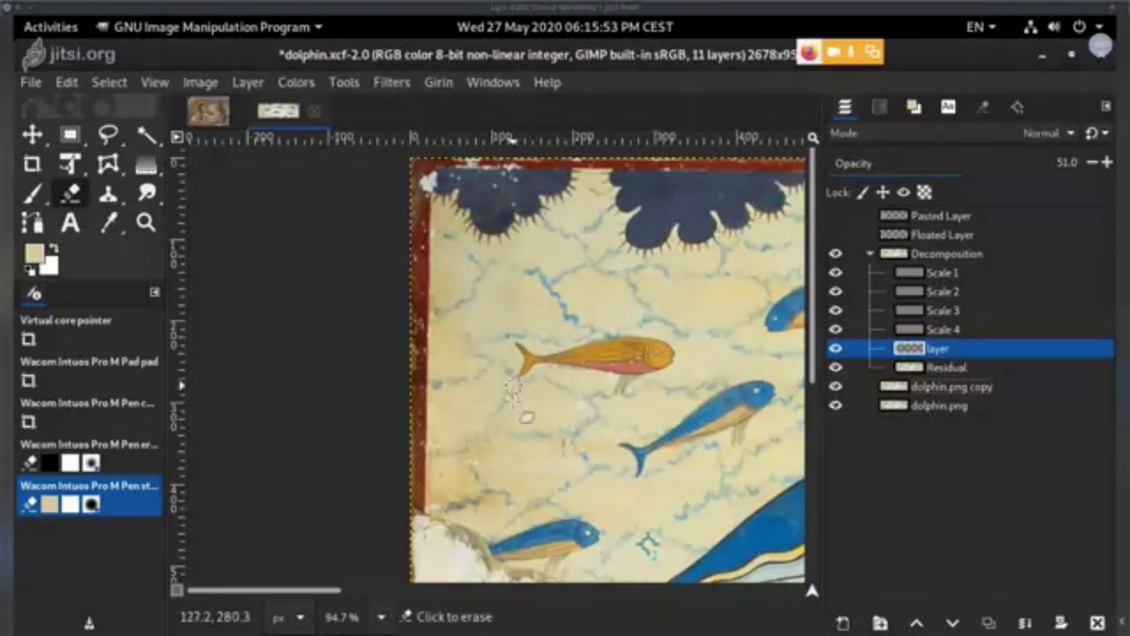
pyautogui.keyDown('ctrl'); pyautogui.scroll(-3, 525, 416); pyautogui.keyUp('ctrl')
pyautogui.keyDown('ctrl'); pyautogui.scroll(3, 485, 497); pyautogui.keyUp('ctrl')
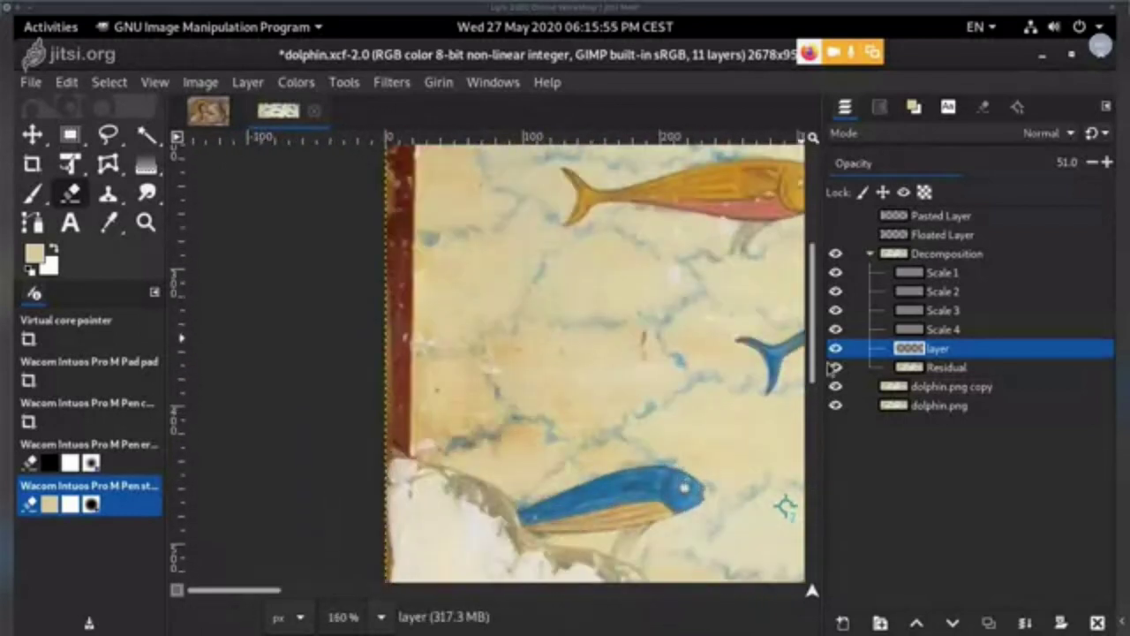
# - Isolate the residual, show the paint layer above it again, and inspect the background beside the red border
pyautogui.keyDown('shift'); pyautogui.click(837, 368); pyautogui.keyUp('shift')
pyautogui.moveTo(625, 394); pyautogui.dragTo(623, 516)
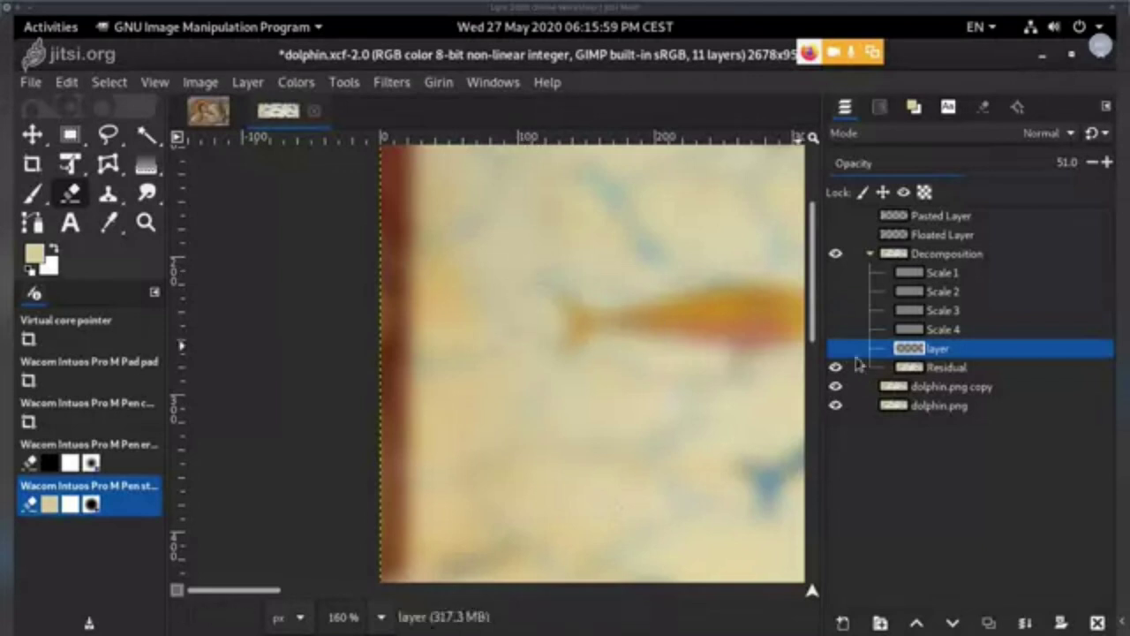
pyautogui.click(842, 350)
pyautogui.scroll(3, 575, 330)
pyautogui.hscroll(-2, 574, 330)
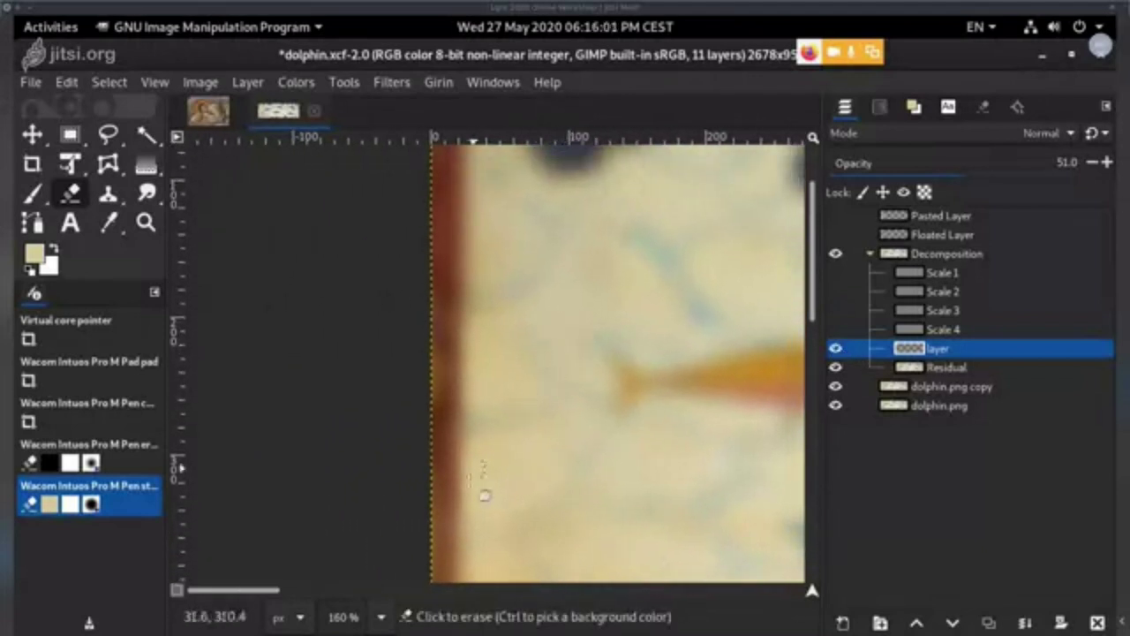
pyautogui.scroll(-5, 595, 338)
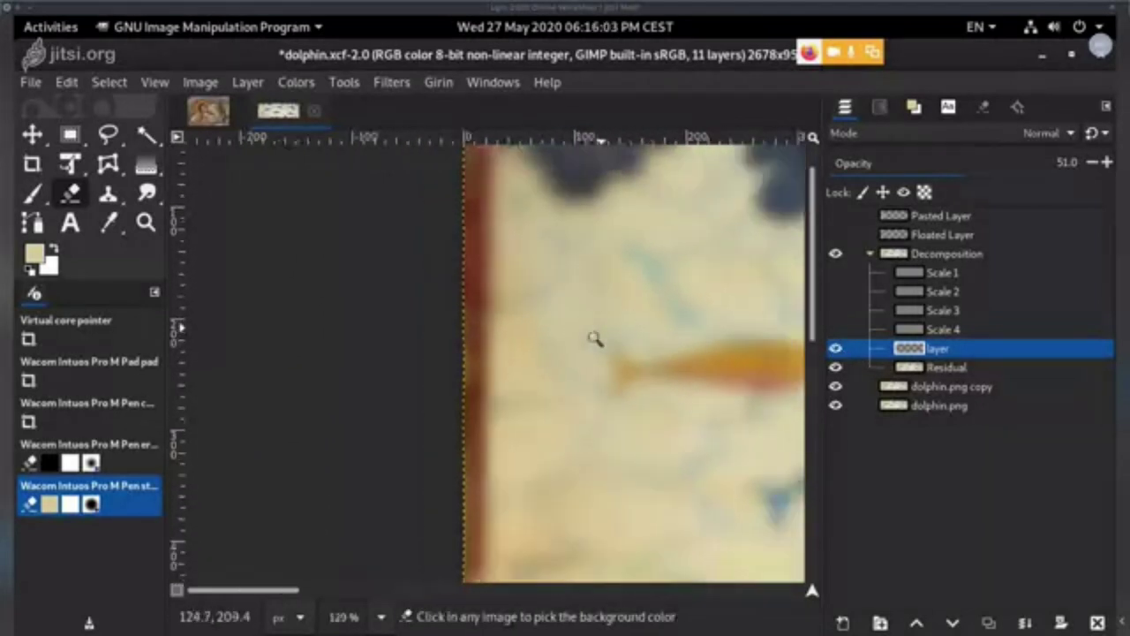
pyautogui.moveTo(648, 432); pyautogui.dragTo(643, 420)
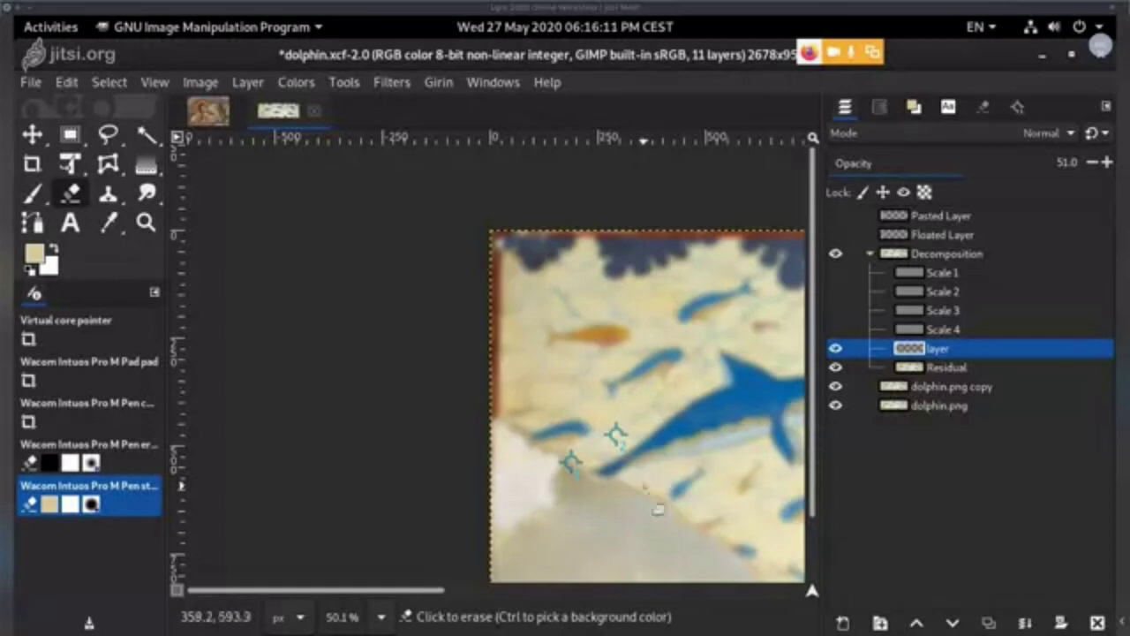
pyautogui.scroll(4, 517, 350)
# - Clone clean background over the uneven patches around and below the orange fish's tail, resampling the source nearby
pyautogui.press('c')
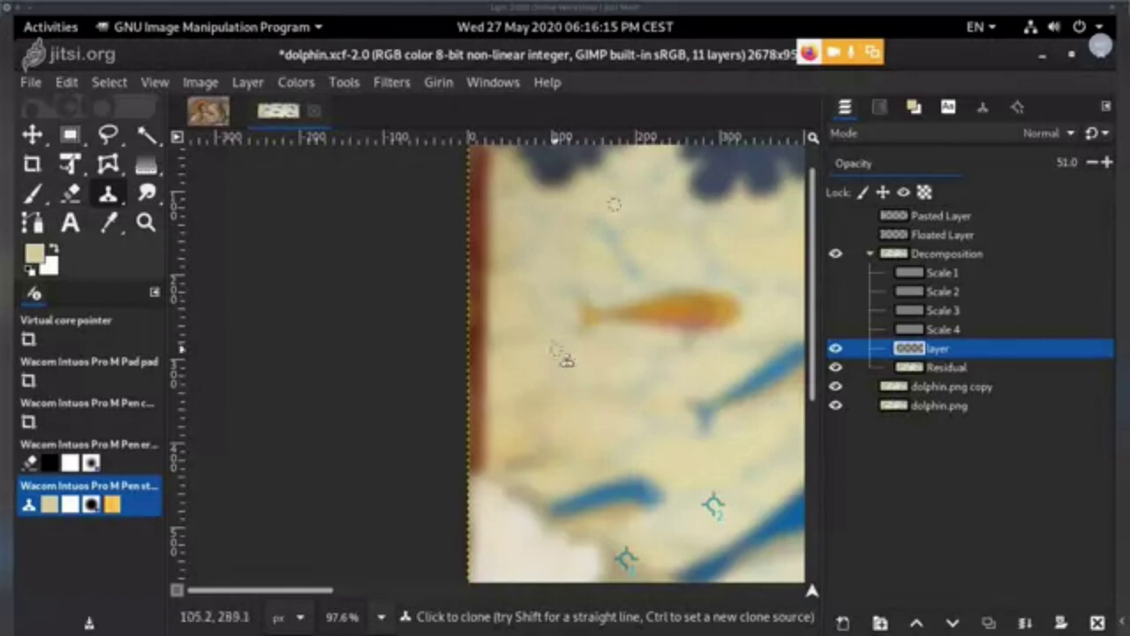
pyautogui.keyDown('ctrl'); pyautogui.click(533, 297); pyautogui.keyUp('ctrl')
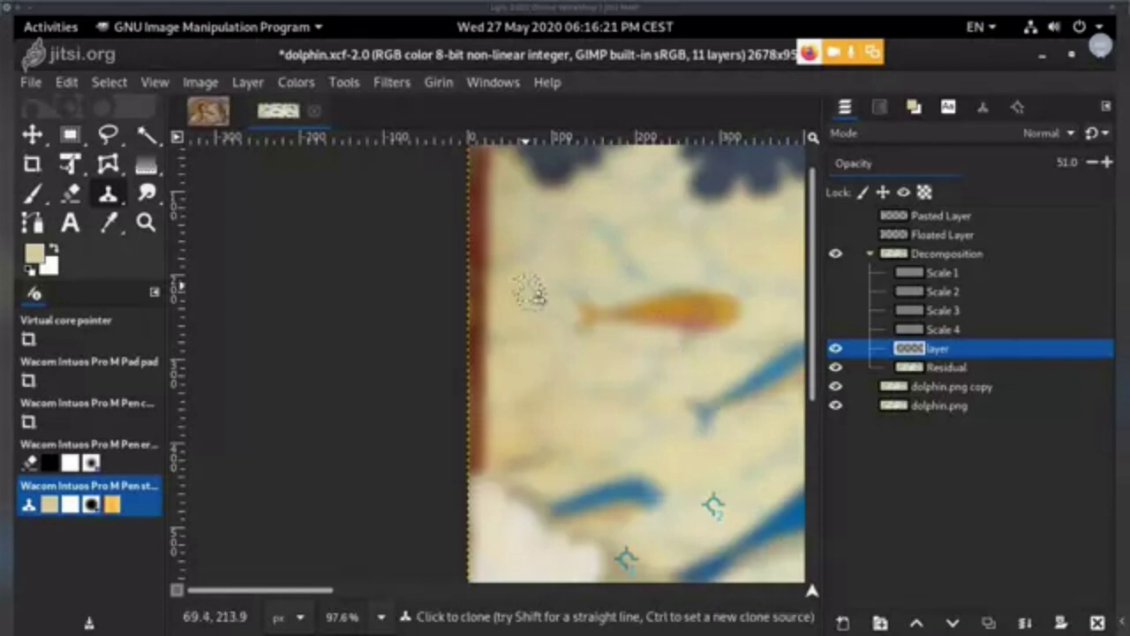
pyautogui.keyDown('ctrl'); pyautogui.click(545, 265); pyautogui.keyUp('ctrl')
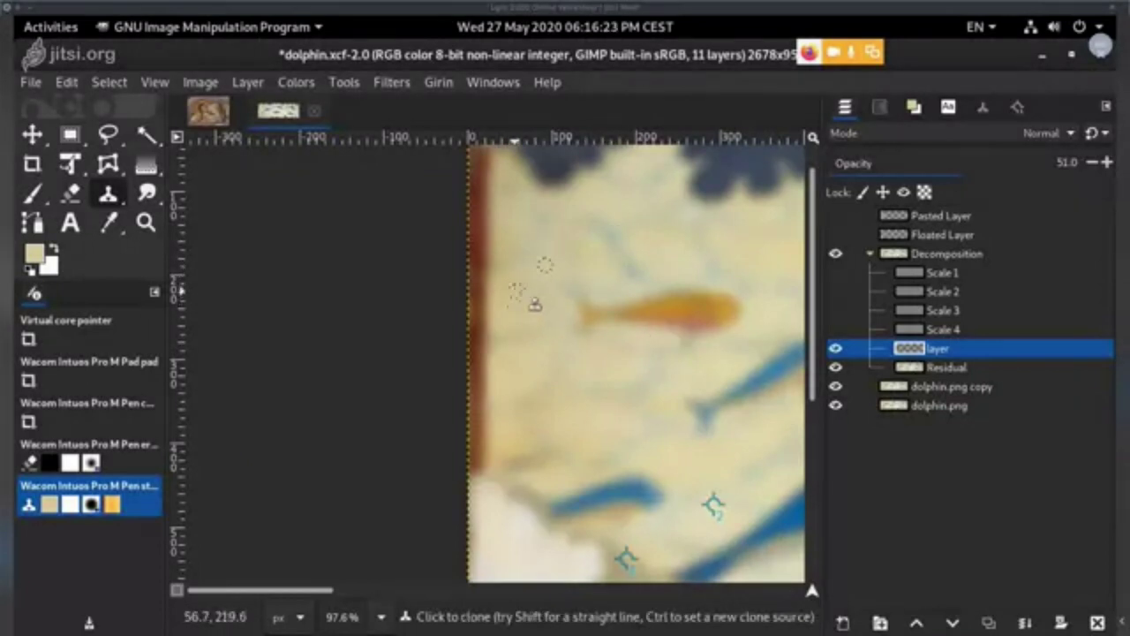
pyautogui.keyDown('ctrl'); pyautogui.click(589, 364); pyautogui.keyUp('ctrl')
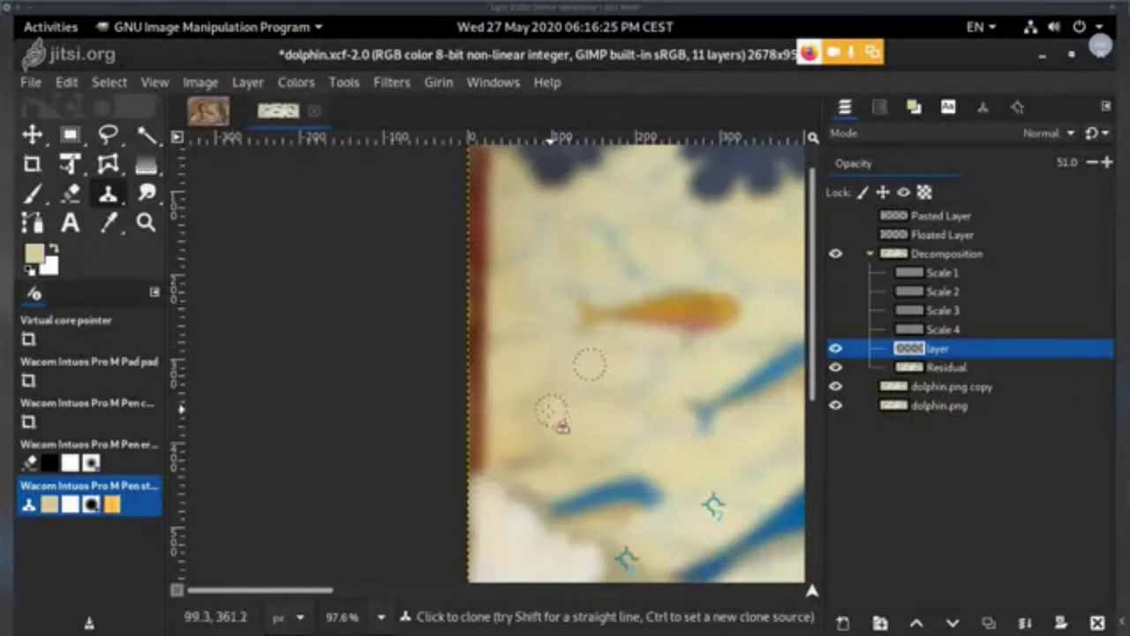
pyautogui.keyDown('ctrl'); pyautogui.click(618, 364); pyautogui.keyUp('ctrl')
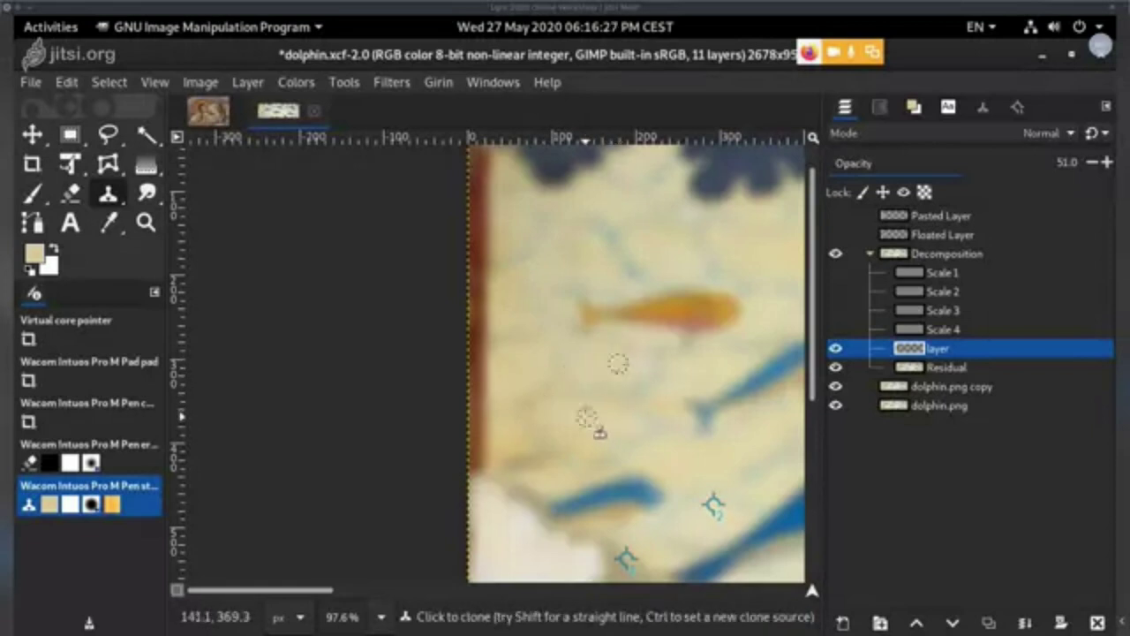
pyautogui.moveTo(588, 418); pyautogui.dragTo(587, 415)
pyautogui.keyDown('ctrl'); pyautogui.click(600, 366); pyautogui.keyUp('ctrl')
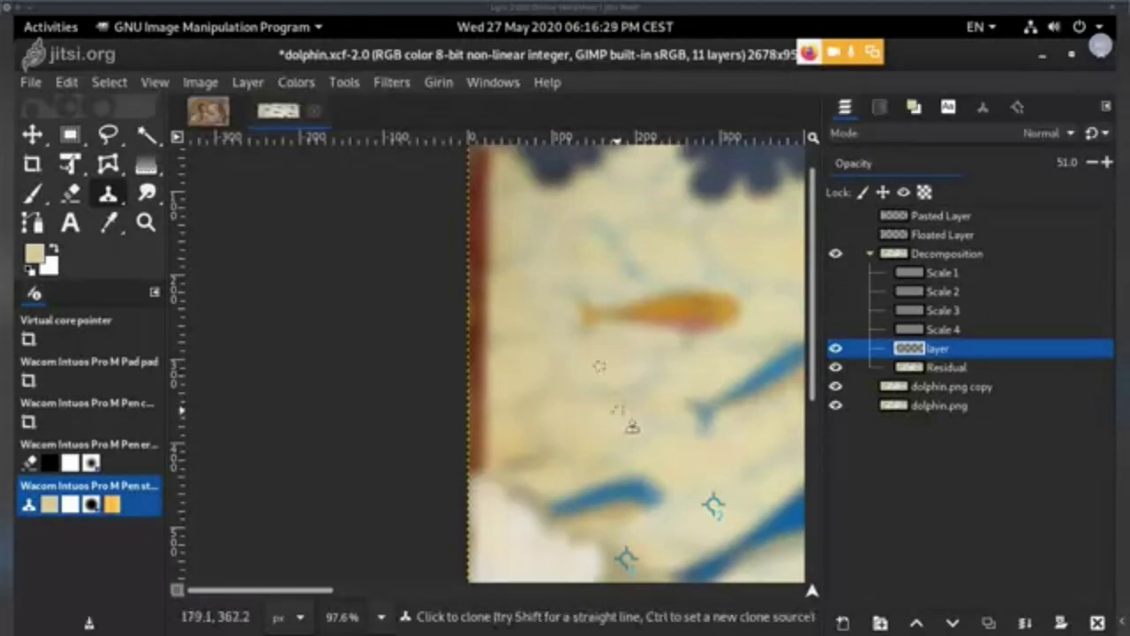
pyautogui.keyDown('ctrl'); pyautogui.click(595, 370); pyautogui.keyUp('ctrl')
pyautogui.moveTo(607, 362); pyautogui.dragTo(610, 356)
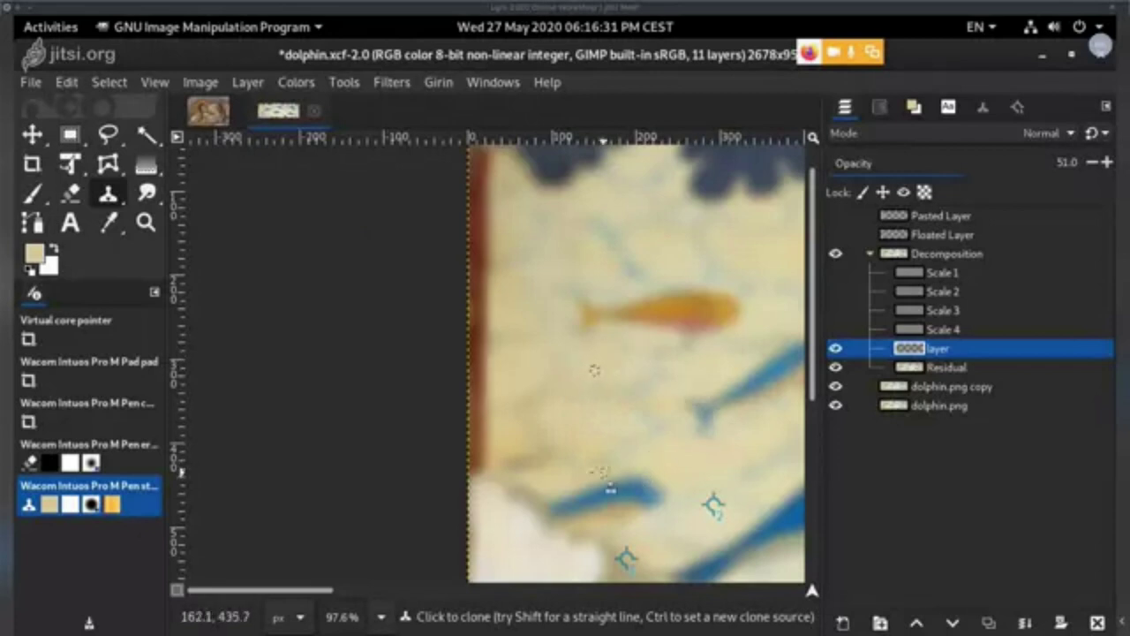
# - Clone clean cream background over the discolored area just above the small blue fish near the damaged corner
pyautogui.moveTo(671, 455); pyautogui.dragTo(632, 345)
pyautogui.keyDown('ctrl'); pyautogui.click(553, 309); pyautogui.keyUp('ctrl')
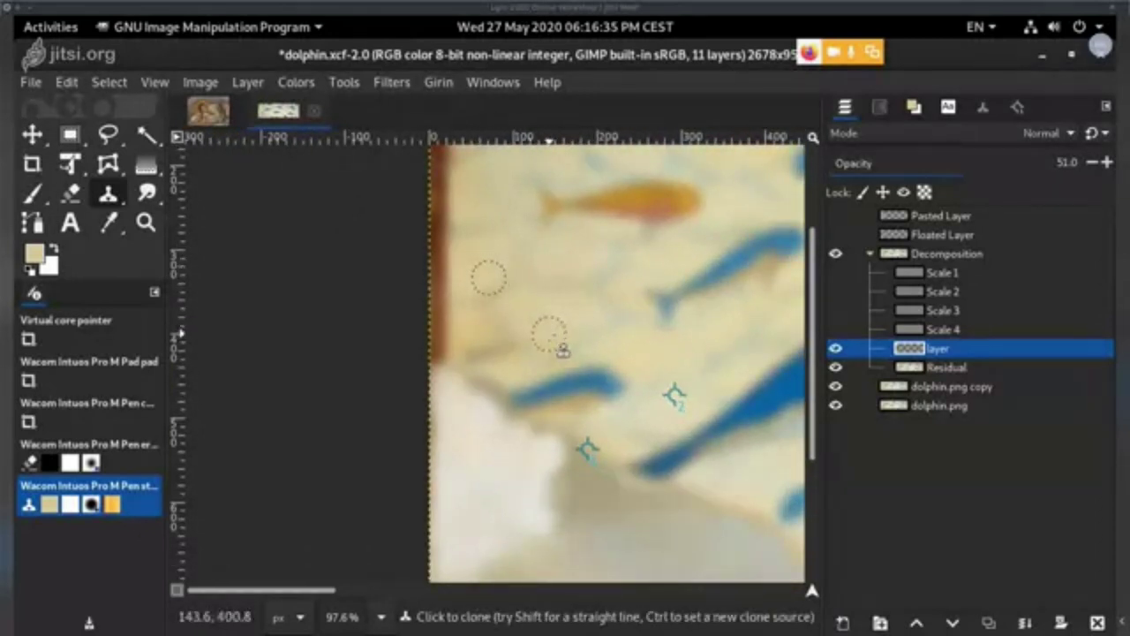
pyautogui.keyDown('ctrl'); pyautogui.click(540, 329); pyautogui.keyUp('ctrl')
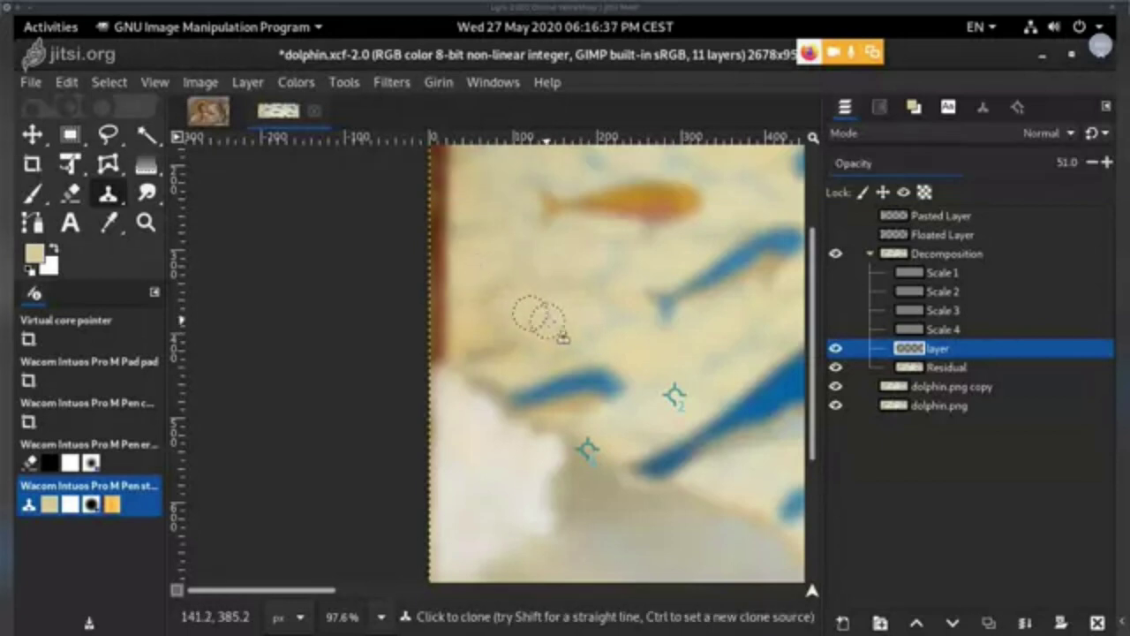
pyautogui.scroll(-2, 575, 408)
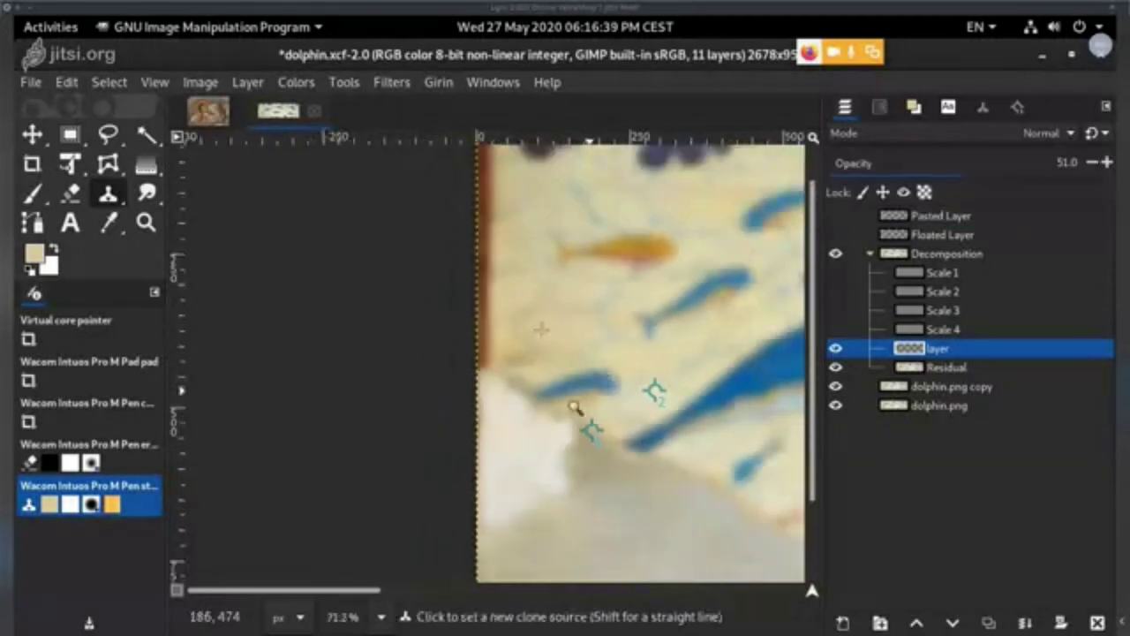
pyautogui.scroll(-2, 575, 408)
pyautogui.scroll(2, 574, 371)
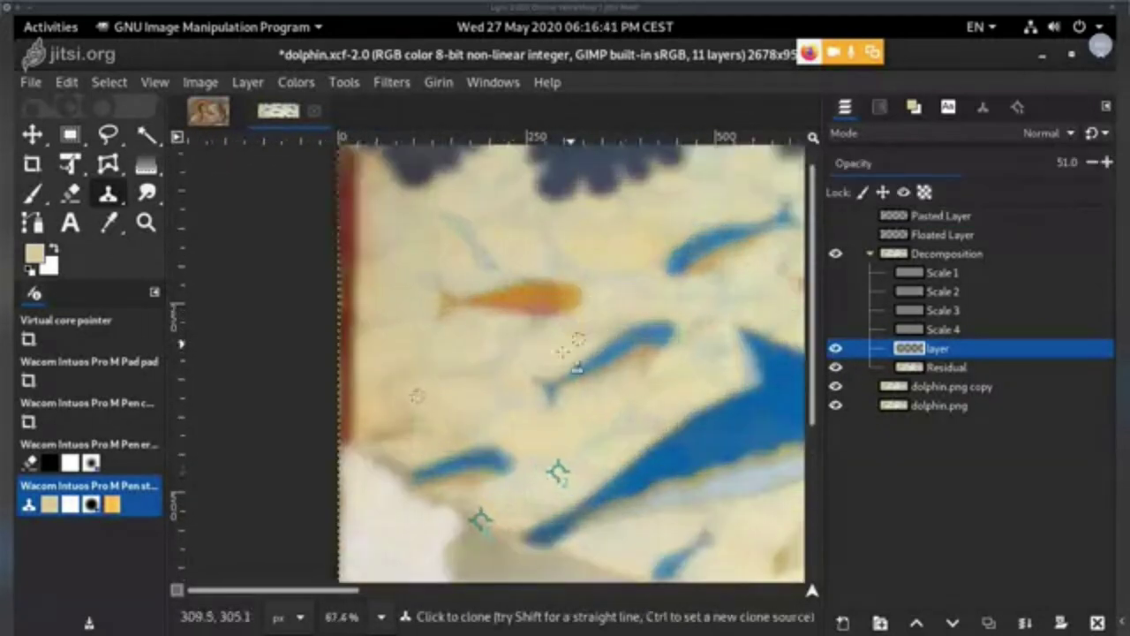
# - Retouch the yellowish background between the orange fish and the upper blue fish with cloned texture and sampled paint
pyautogui.keyDown('ctrl'); pyautogui.click(568, 237); pyautogui.keyUp('ctrl')
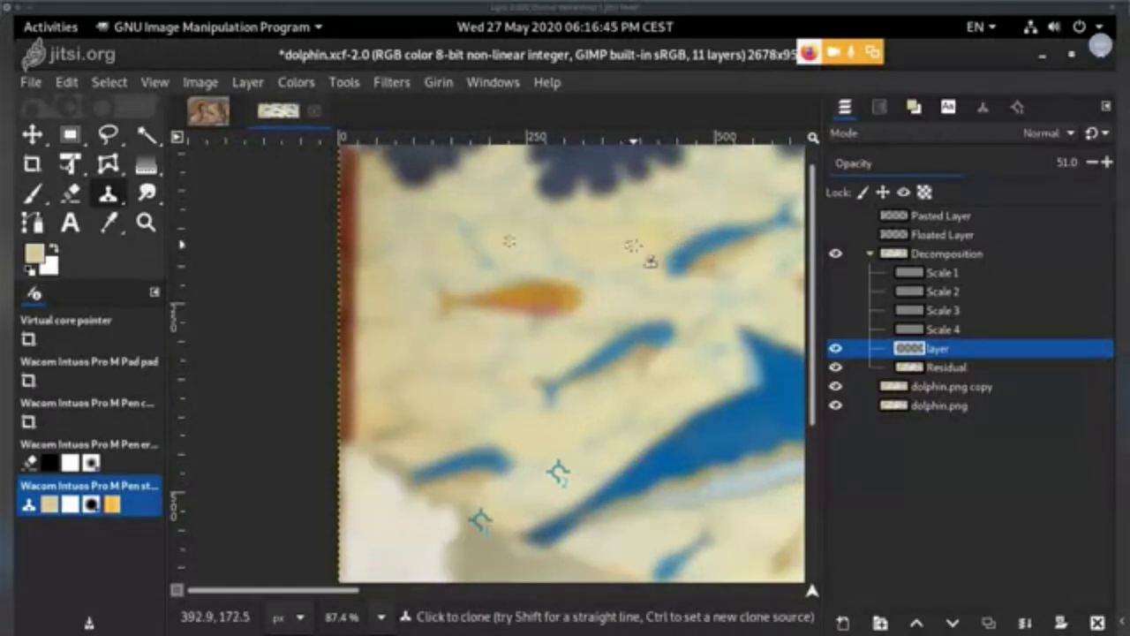
pyautogui.press('p')
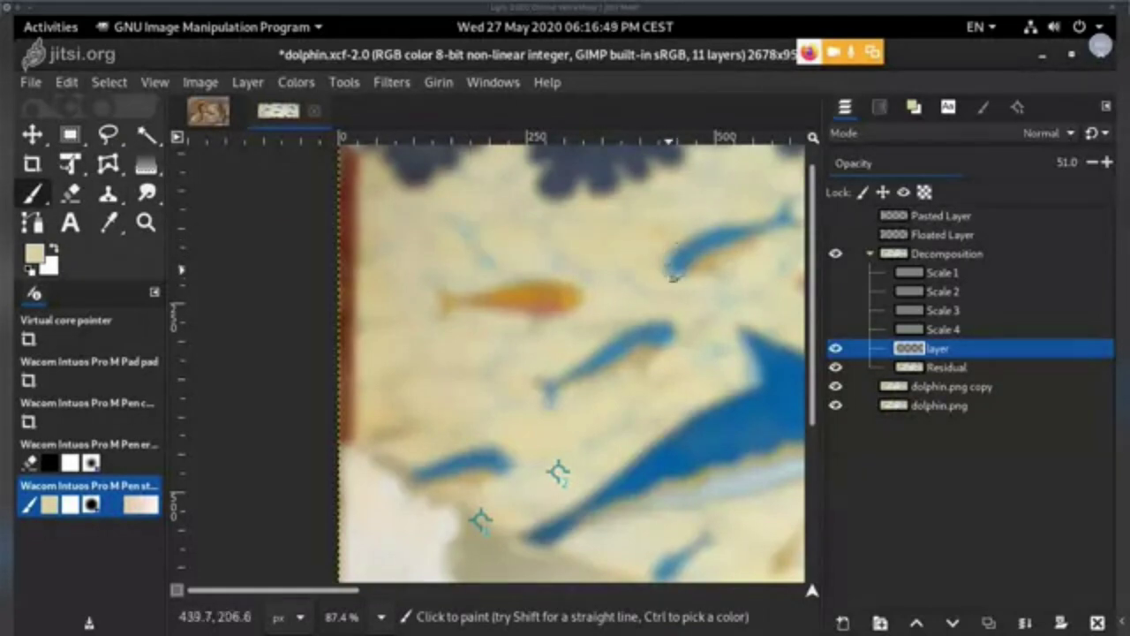
pyautogui.moveTo(551, 300); pyautogui.dragTo(589, 208)
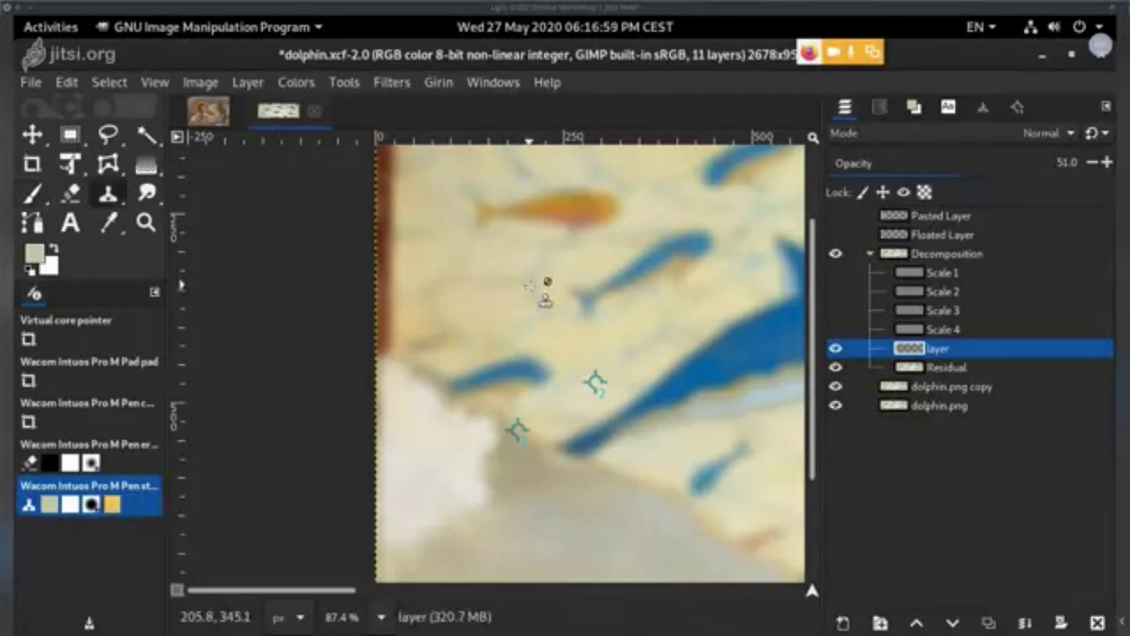
# - Switch the Clone tool's brush to 2. Hardness 025 for softer background retouching
pyautogui.press('c')
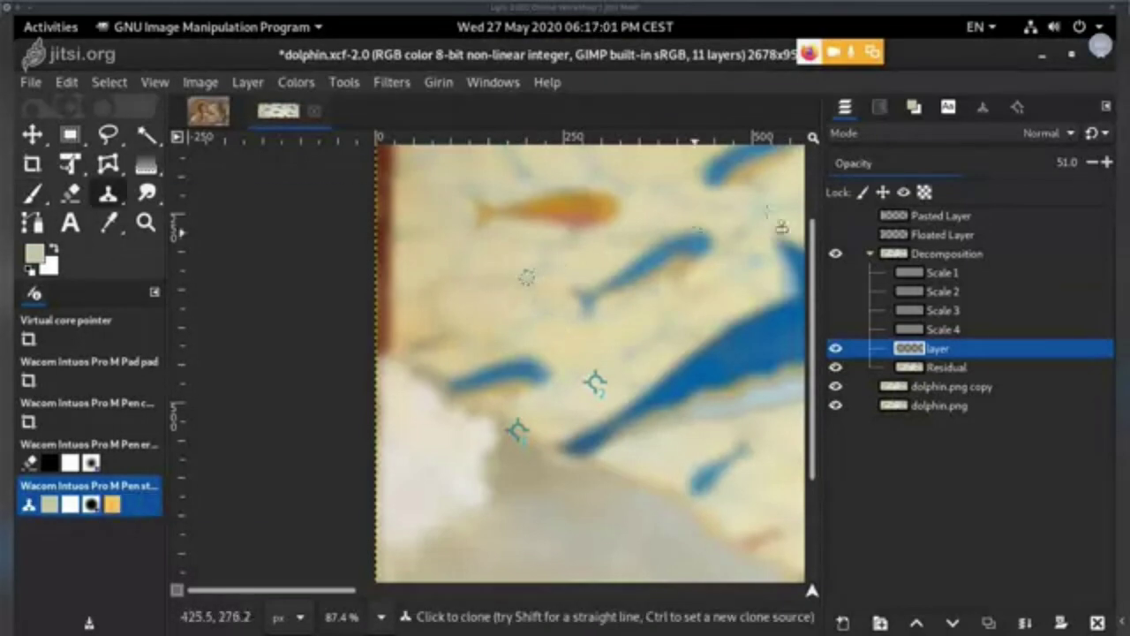
pyautogui.scroll(3, 543, 313)
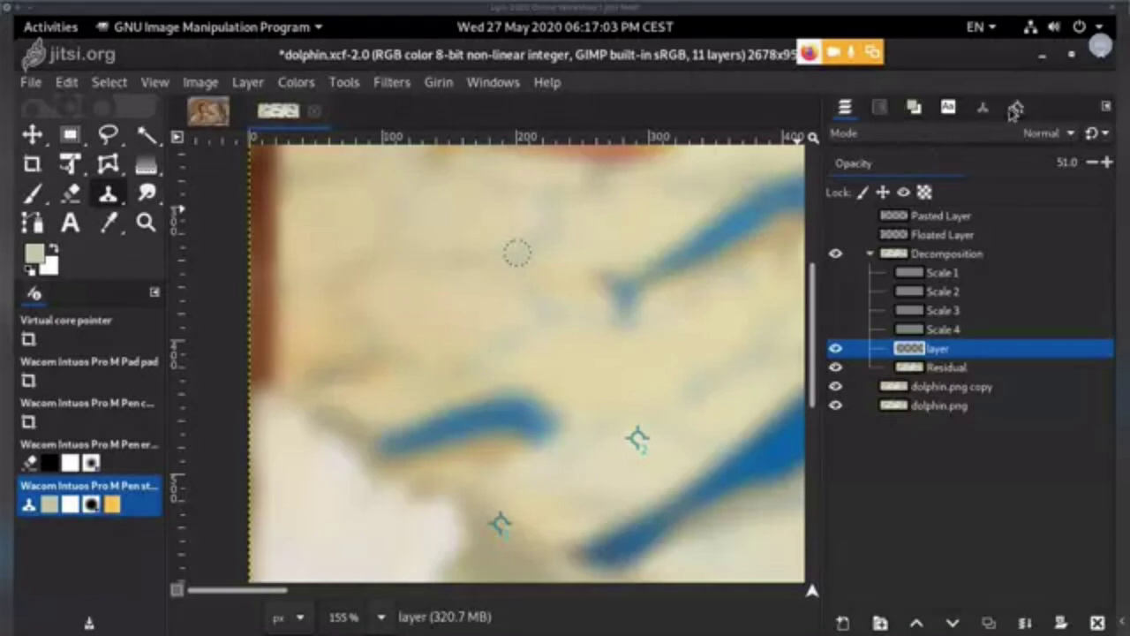
pyautogui.doubleClick(113, 195)
pyautogui.click(839, 221)
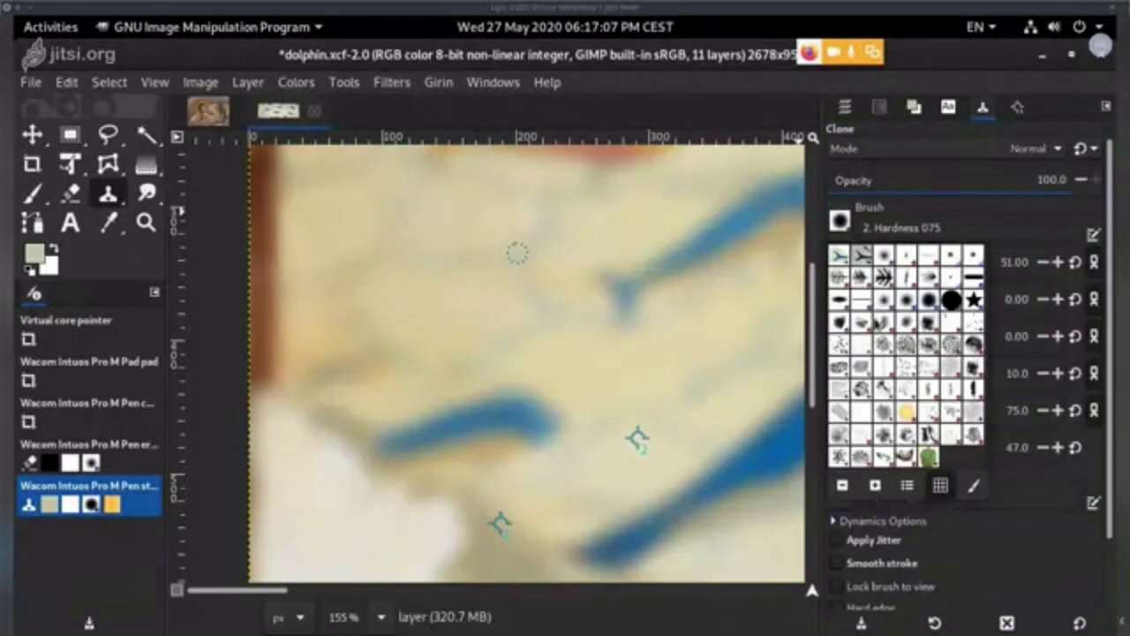
pyautogui.click(880, 296)
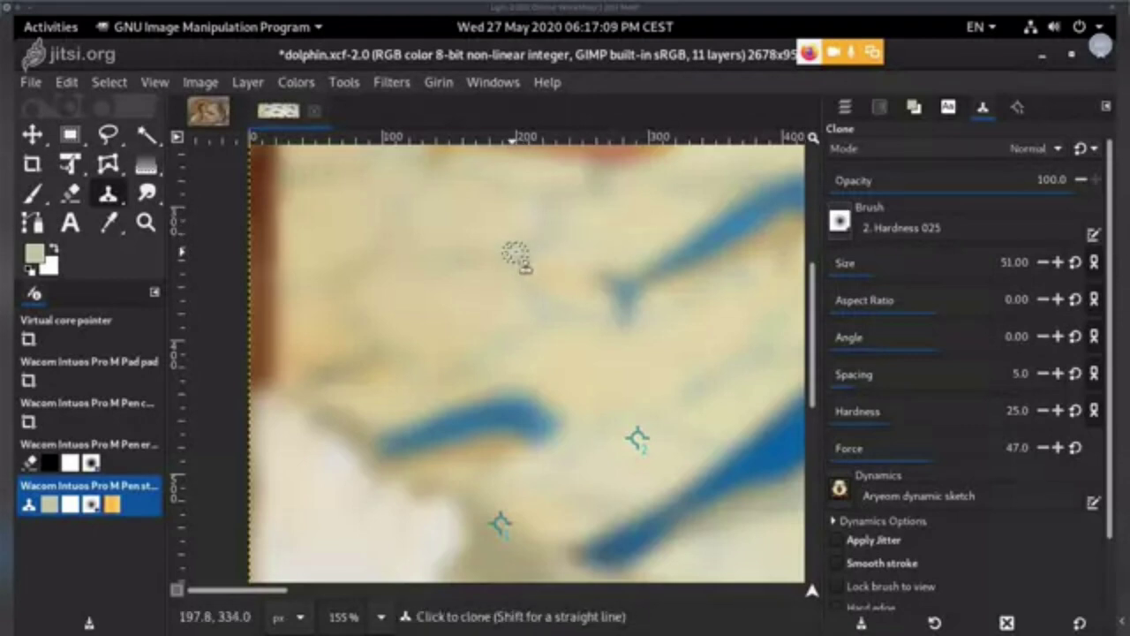
pyautogui.scroll(-3, 525, 348)
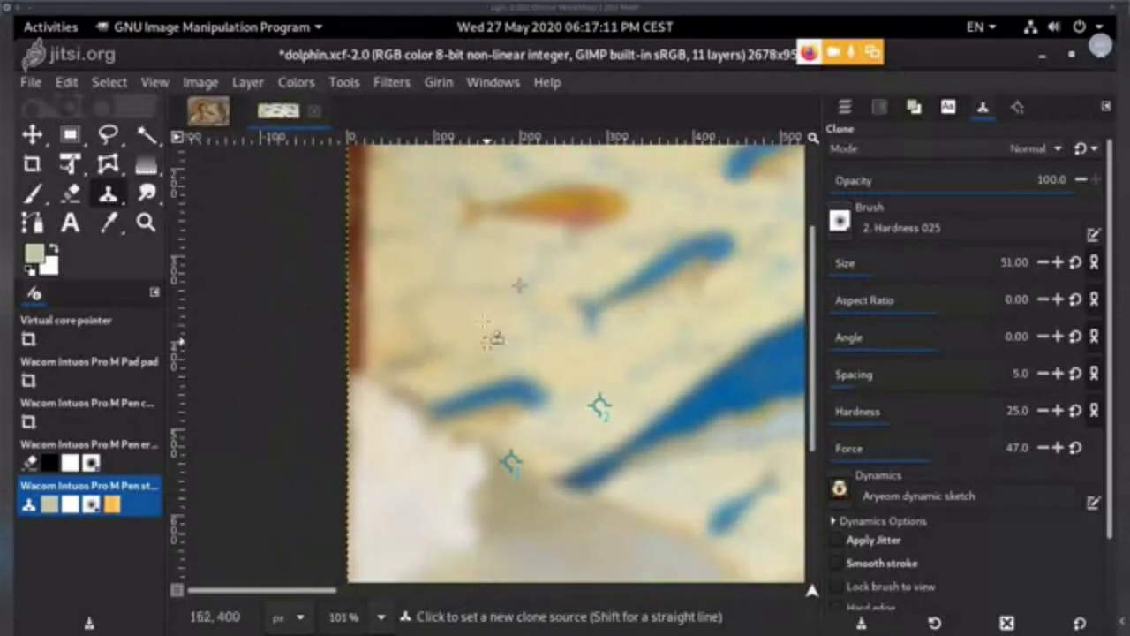
# - Clone clean background over the brownish area above the small blue fish by the damaged corner, sampling below the orange fish and above the dolphin
pyautogui.keyDown('ctrl'); pyautogui.click(401, 264); pyautogui.keyUp('ctrl')
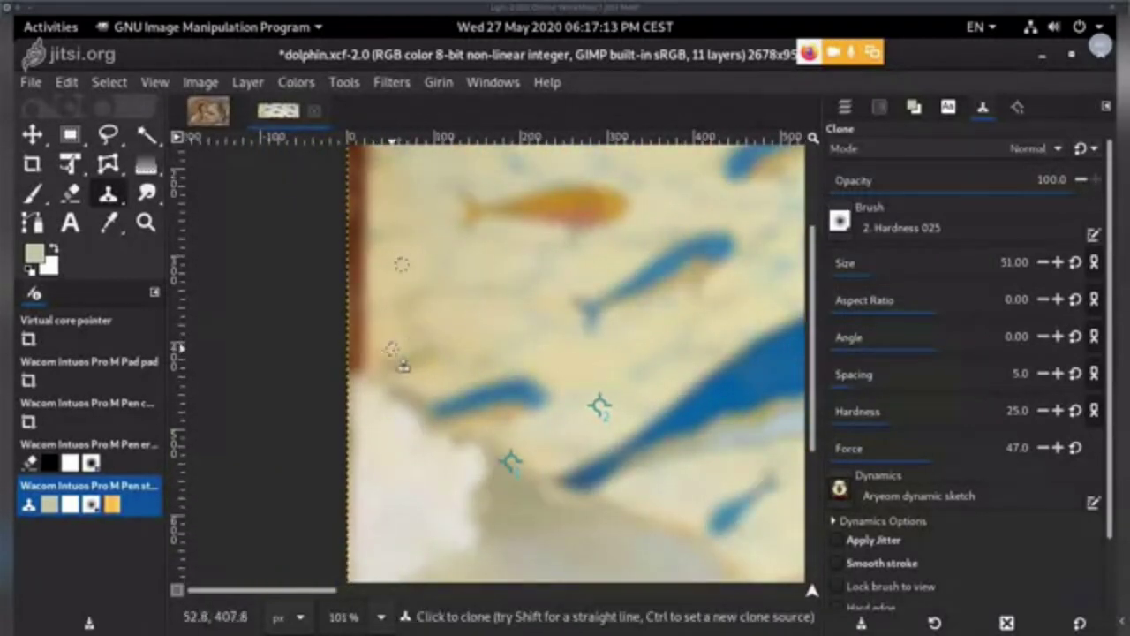
pyautogui.scroll(-4, 481, 275)
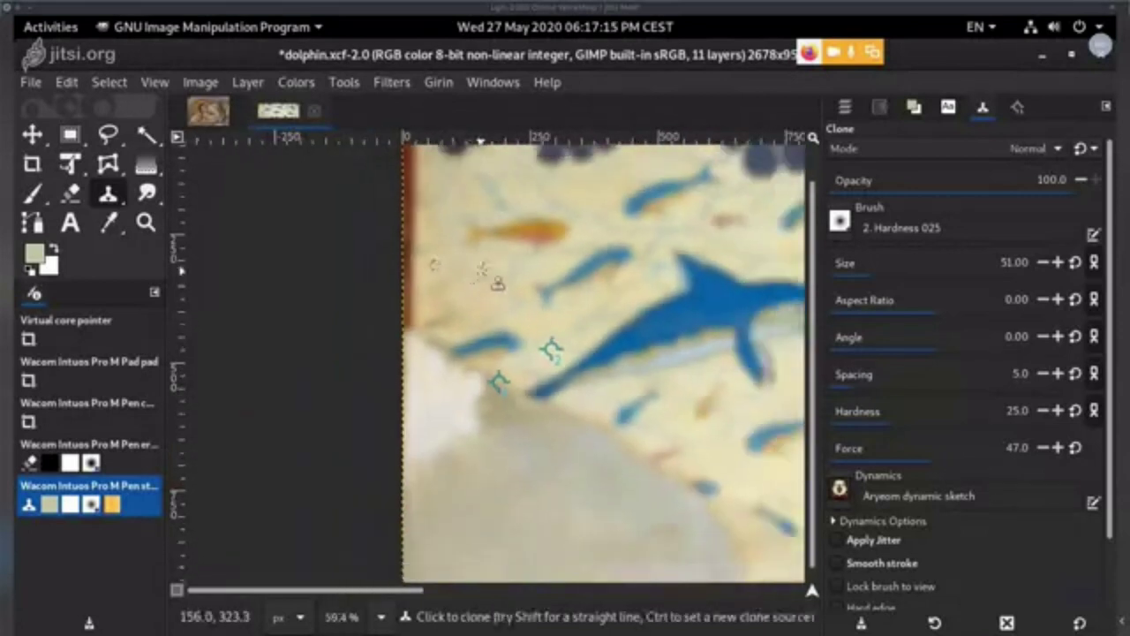
pyautogui.moveTo(618, 351); pyautogui.dragTo(548, 392)
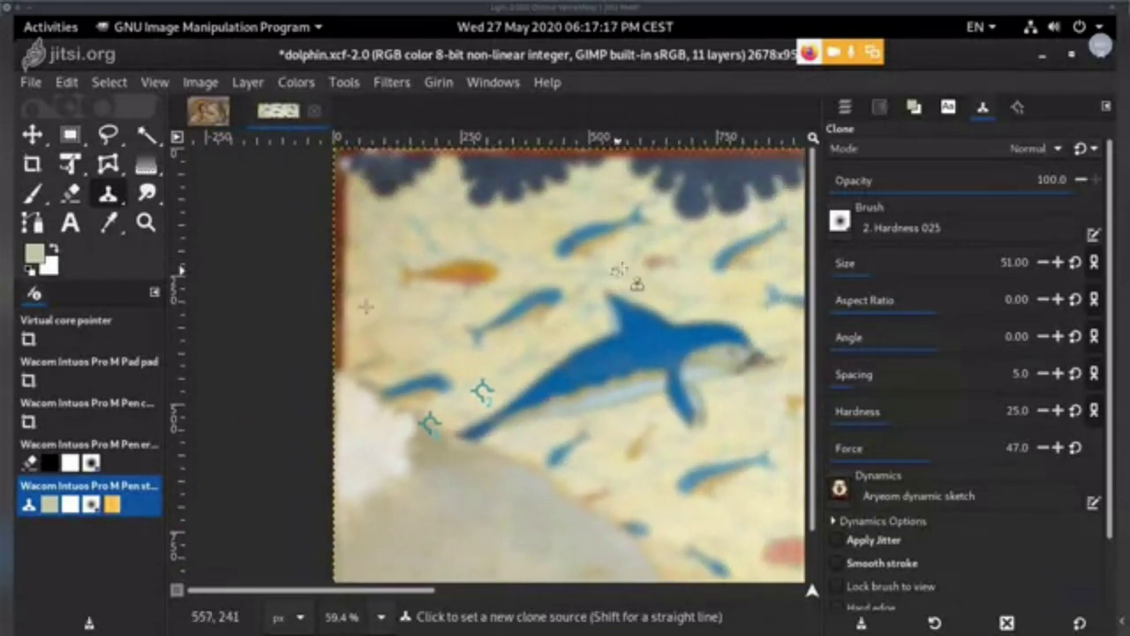
pyautogui.keyDown('ctrl'); pyautogui.click(637, 250); pyautogui.keyUp('ctrl')
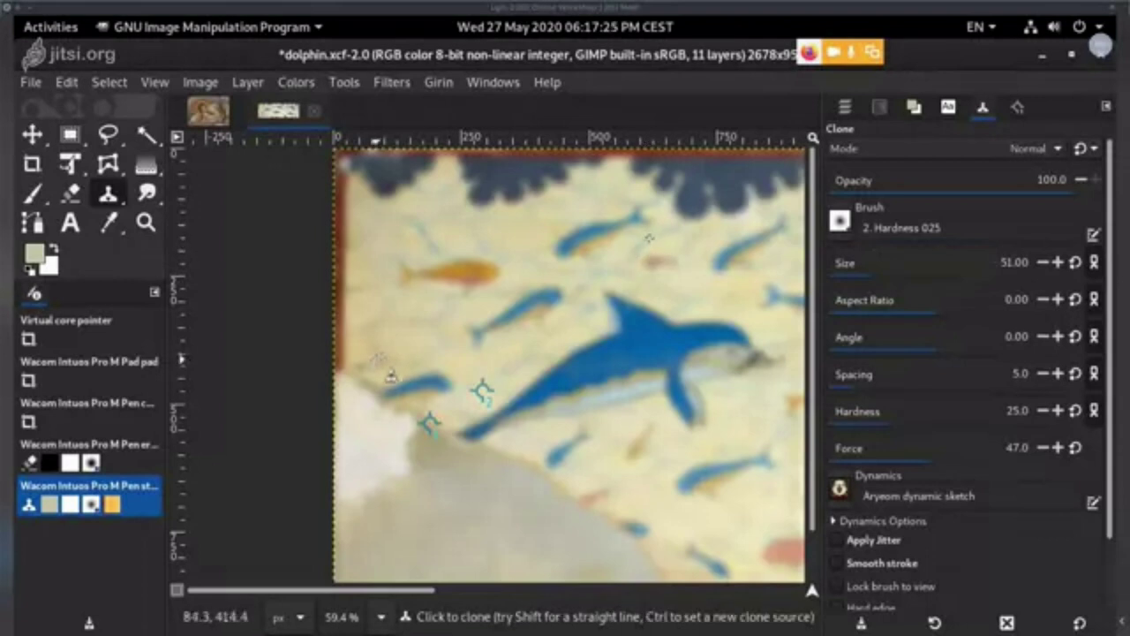
pyautogui.scroll(2, 394, 374)
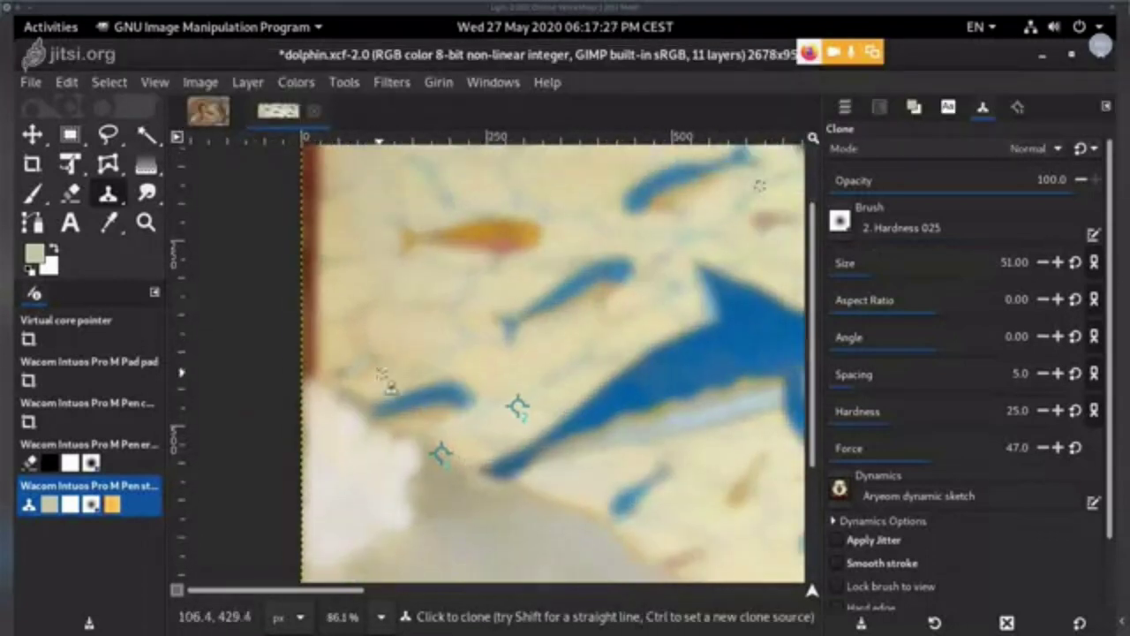
# - Clone background from above the orange fish and nearby spots over the discolored strip between the red border and the small blue fish
pyautogui.keyDown('ctrl'); pyautogui.click(431, 166); pyautogui.keyUp('ctrl')
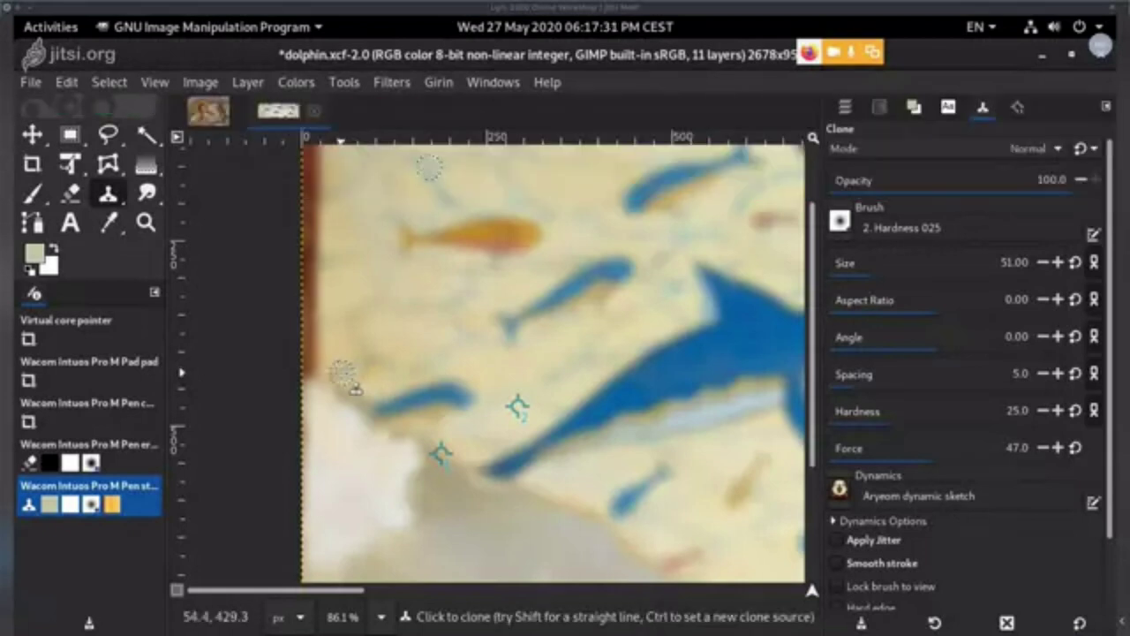
pyautogui.moveTo(339, 375); pyautogui.dragTo(388, 368)
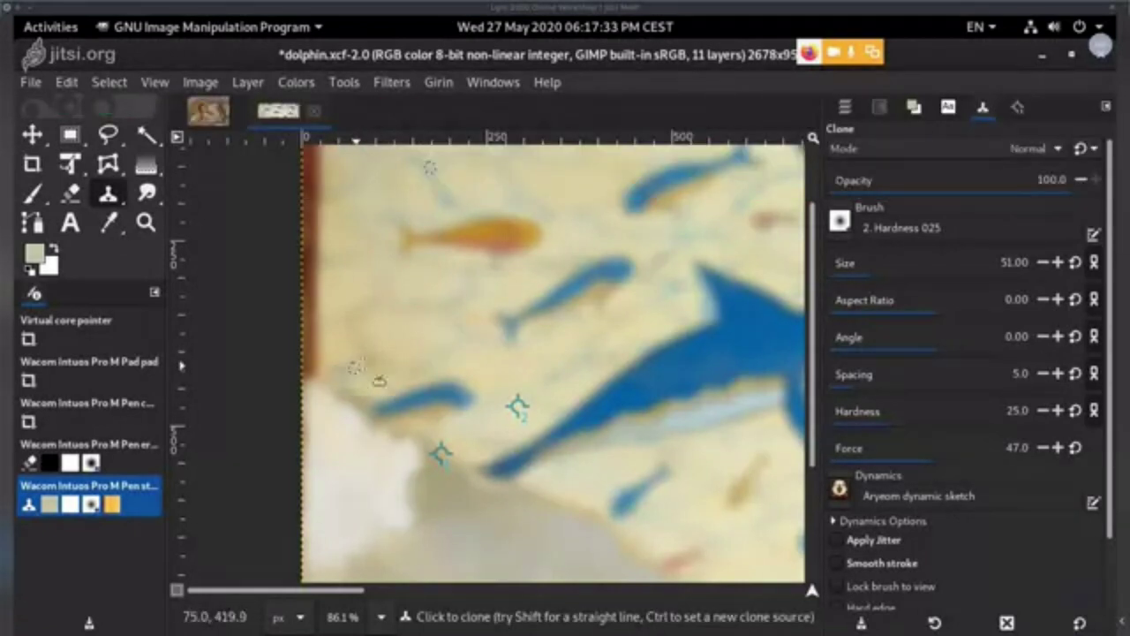
pyautogui.keyDown('ctrl'); pyautogui.click(342, 373); pyautogui.keyUp('ctrl')
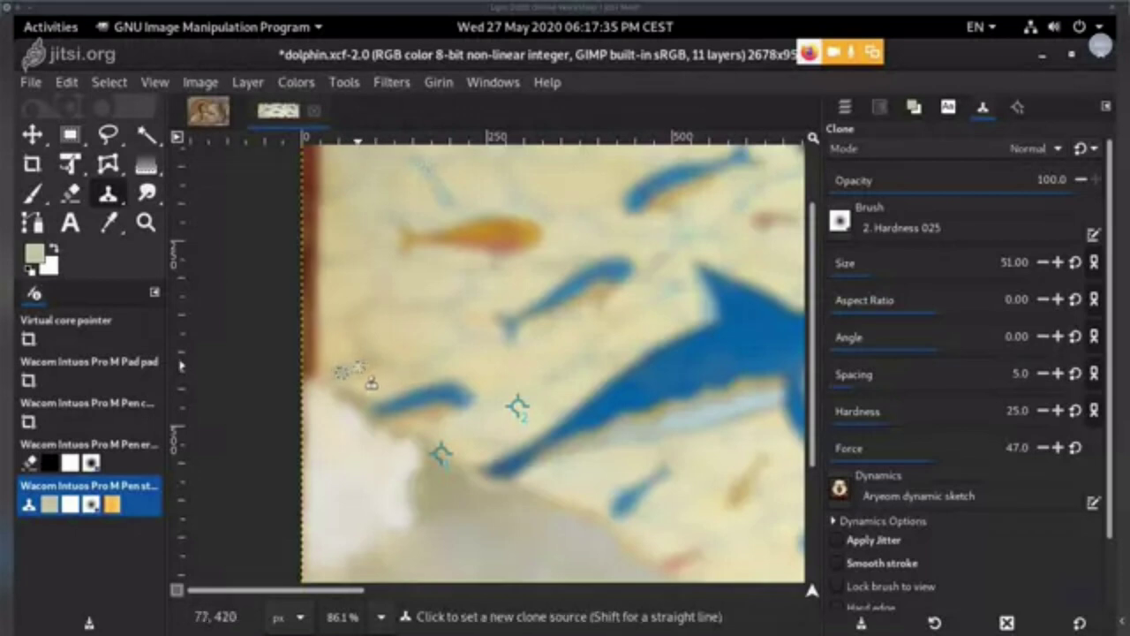
pyautogui.keyDown('ctrl'); pyautogui.click(357, 366); pyautogui.keyUp('ctrl')
pyautogui.keyDown('ctrl'); pyautogui.click(343, 373); pyautogui.keyUp('ctrl')
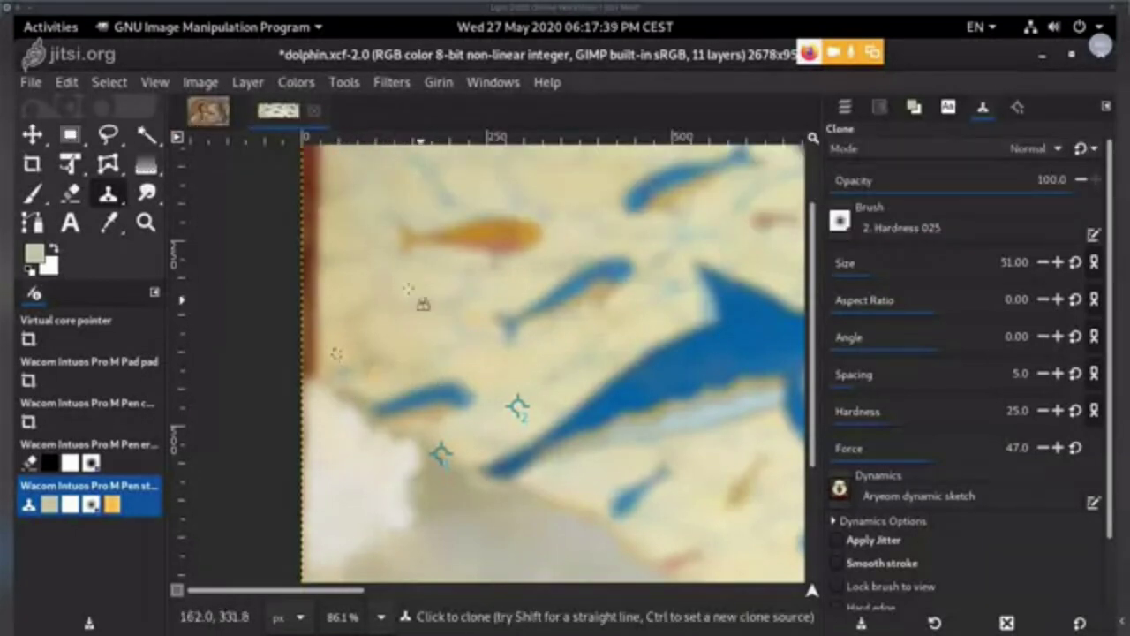
# - Resample the clone source below the orange fish's tail, clone over the yellowish patch beside the red border, and show the layer list
pyautogui.keyDown('ctrl'); pyautogui.click(349, 273); pyautogui.keyUp('ctrl')
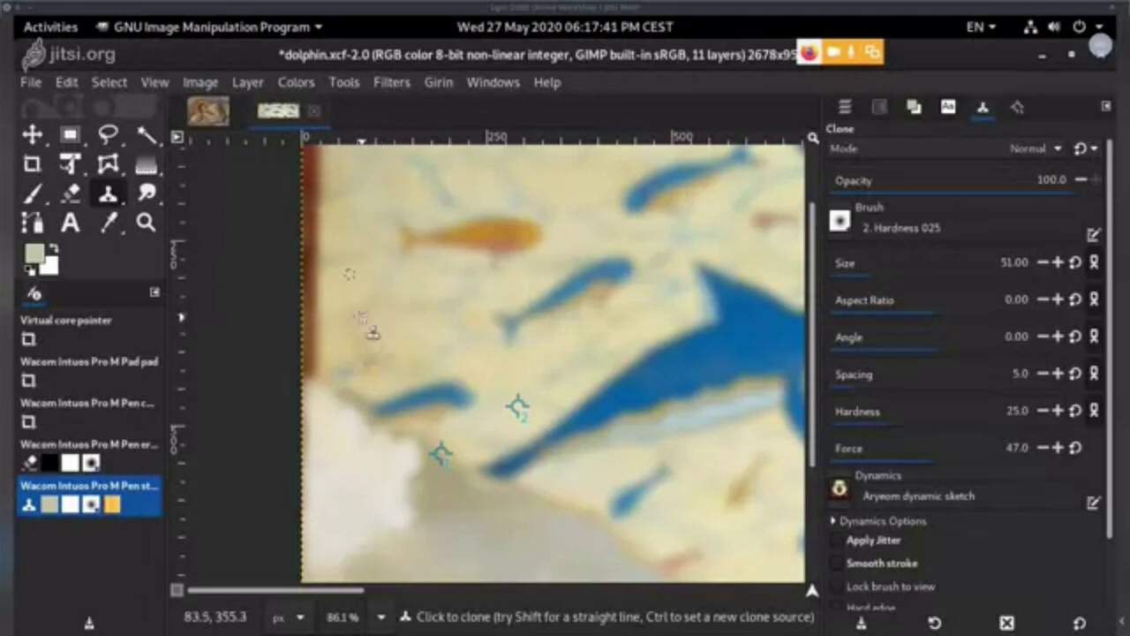
pyautogui.press('p')
pyautogui.press('c')
pyautogui.keyDown('ctrl'); pyautogui.click(420, 288); pyautogui.keyUp('ctrl')
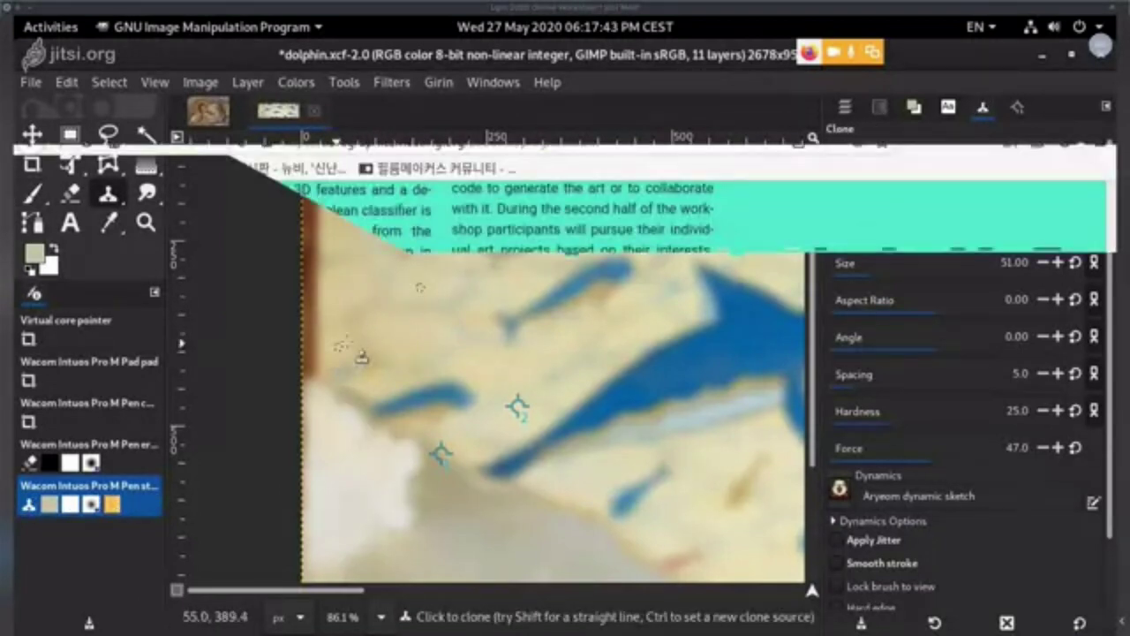
pyautogui.click(845, 107)
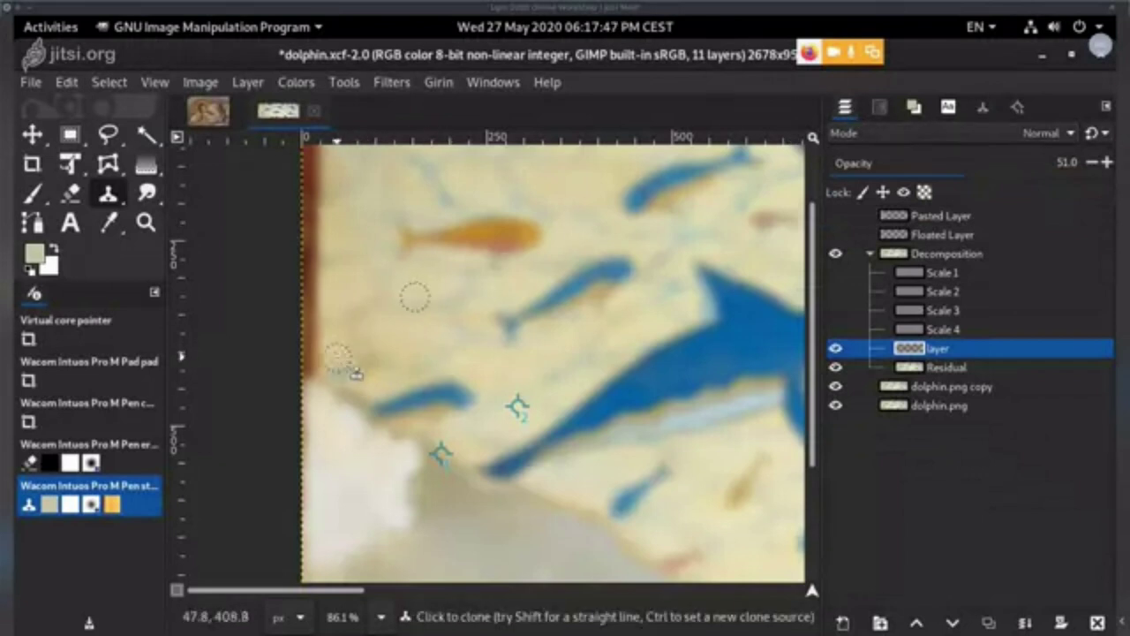
# - Smudge and paint the patch beside the red border with cream sampled from the nearby background, on the layer above the residual
pyautogui.press('s')
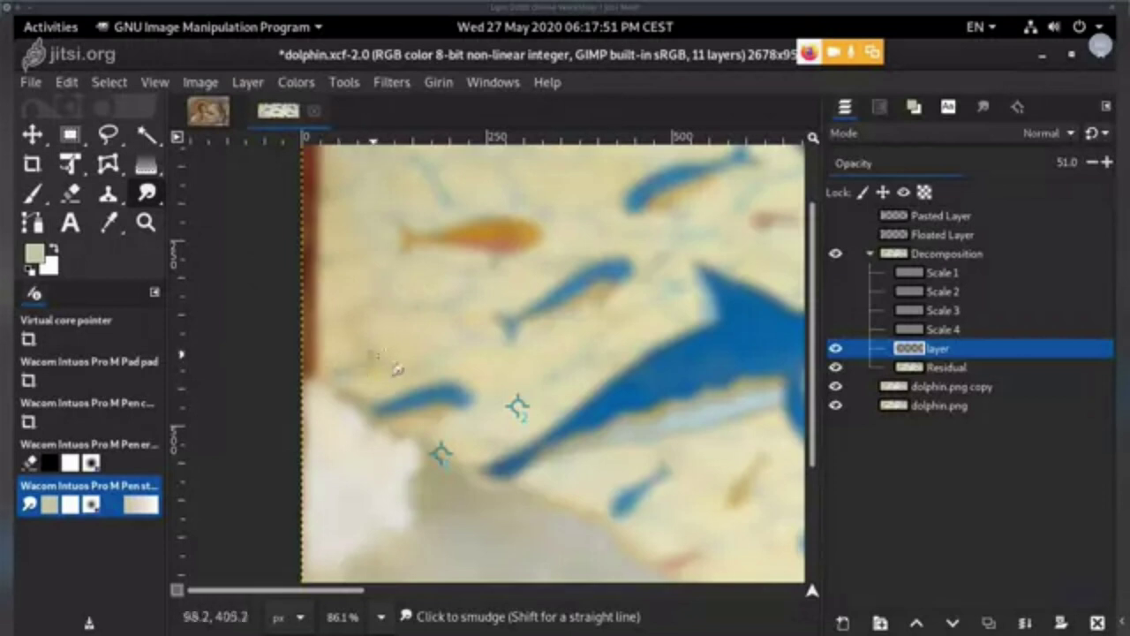
pyautogui.keyDown('ctrl'); pyautogui.click(344, 348); pyautogui.keyUp('ctrl')
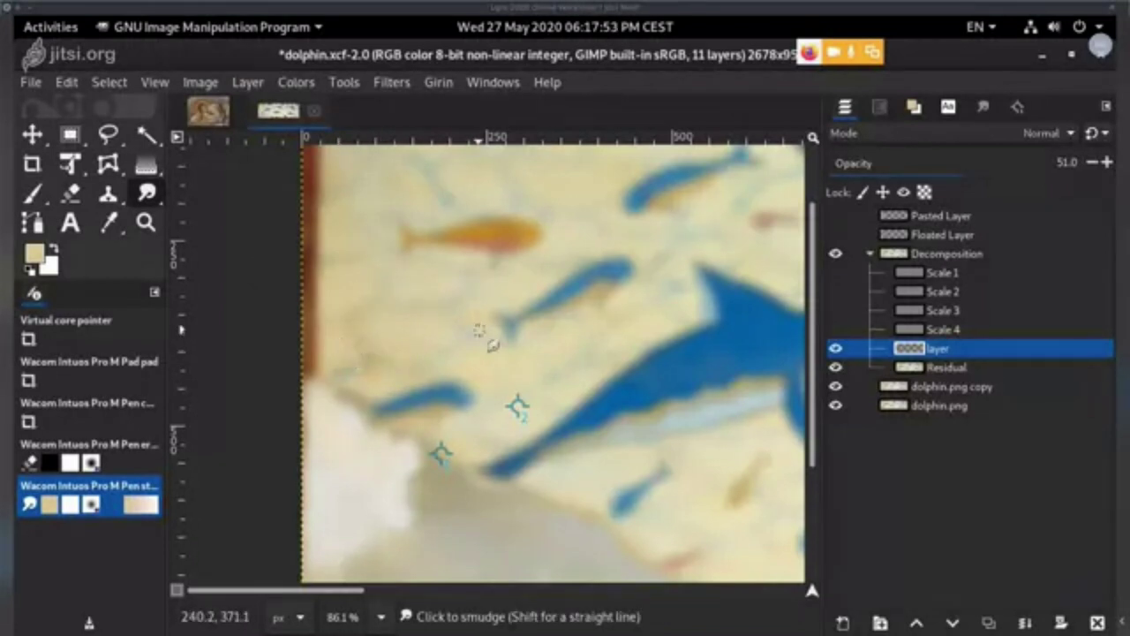
pyautogui.press('c')
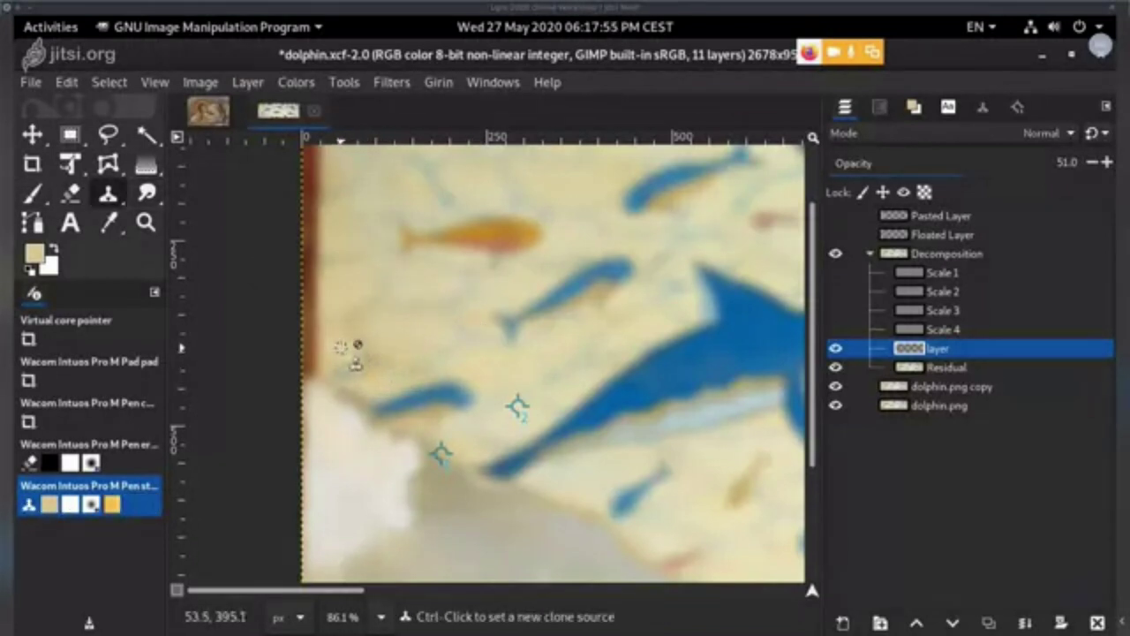
pyautogui.press('p')
pyautogui.click(346, 340)
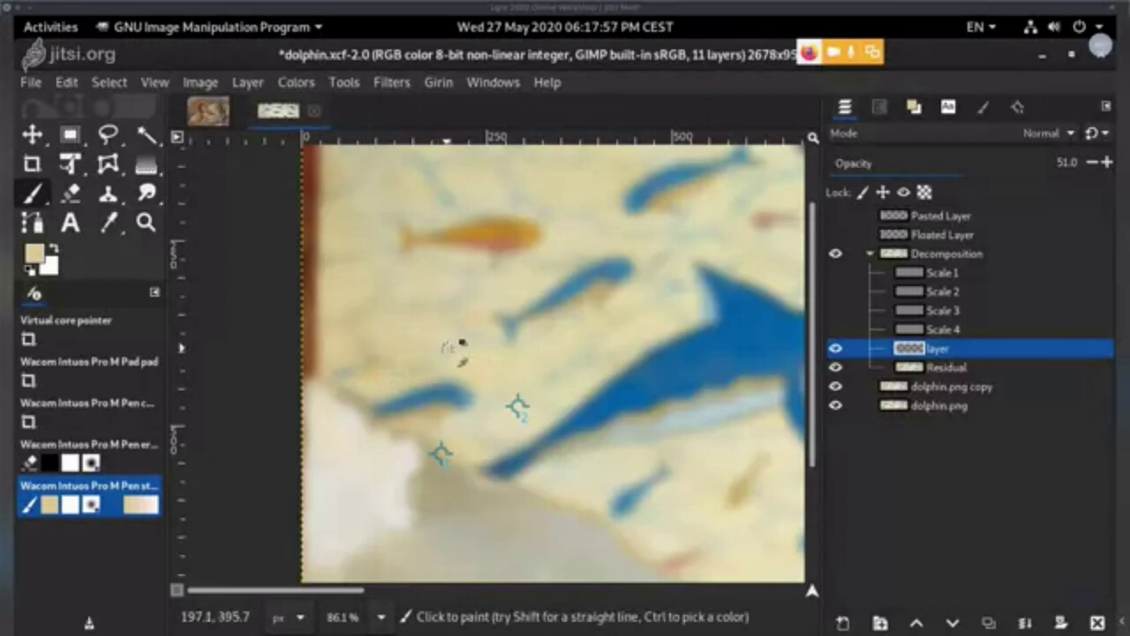
pyautogui.keyDown('ctrl'); pyautogui.click(449, 348); pyautogui.keyUp('ctrl')
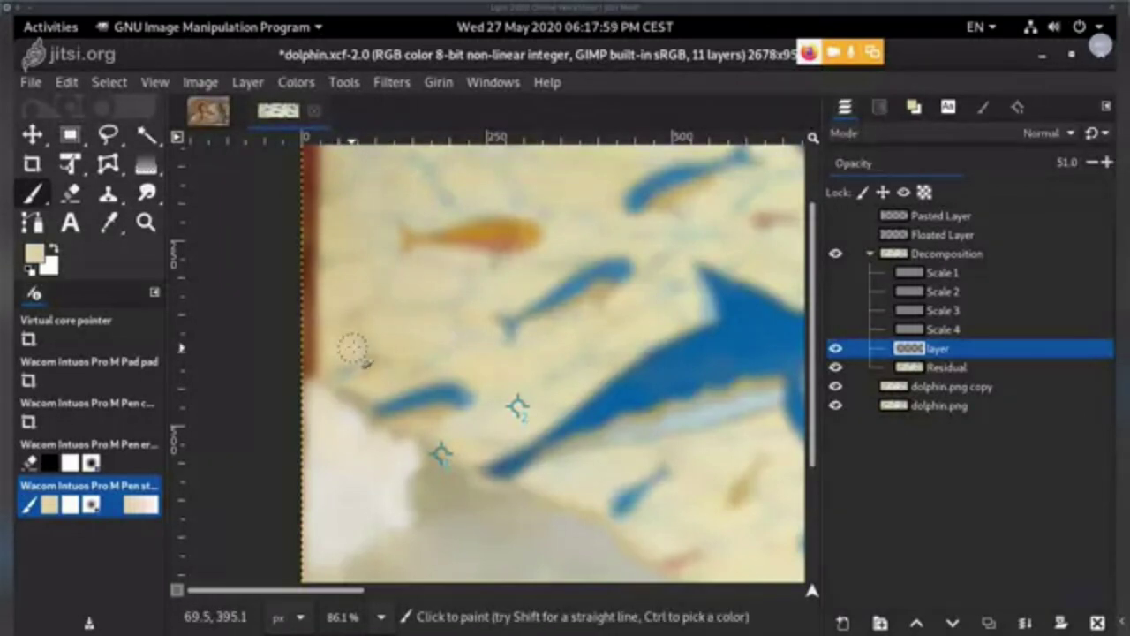
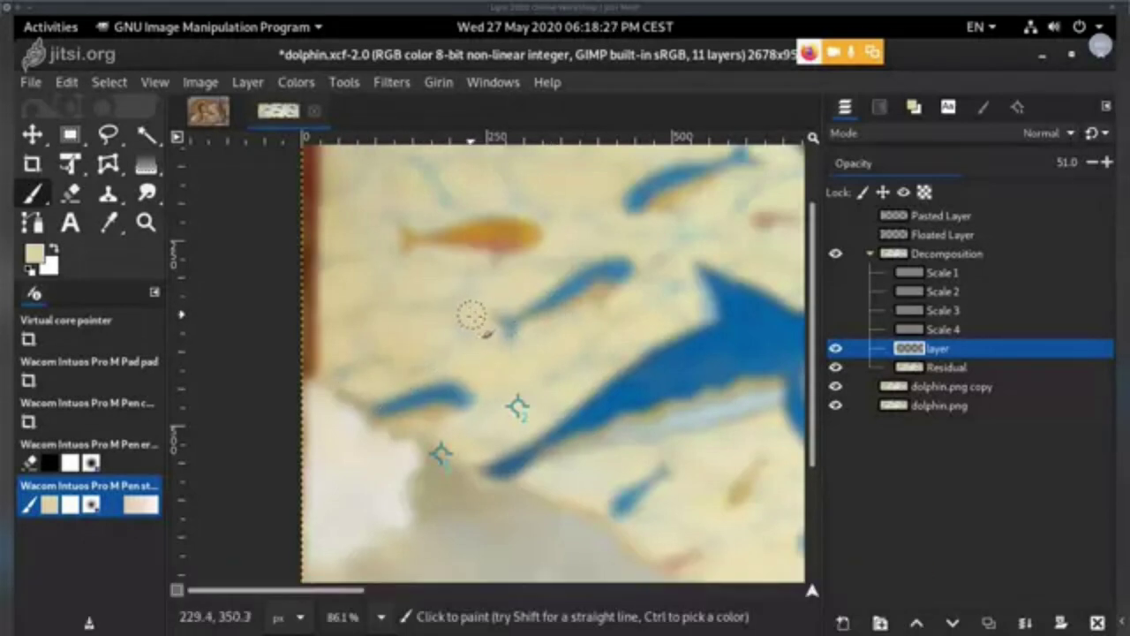
# - Show all layers of the Decomposition group and examine the retouched corner of the fresco in full detail
pyautogui.scroll(-4, 555, 394)
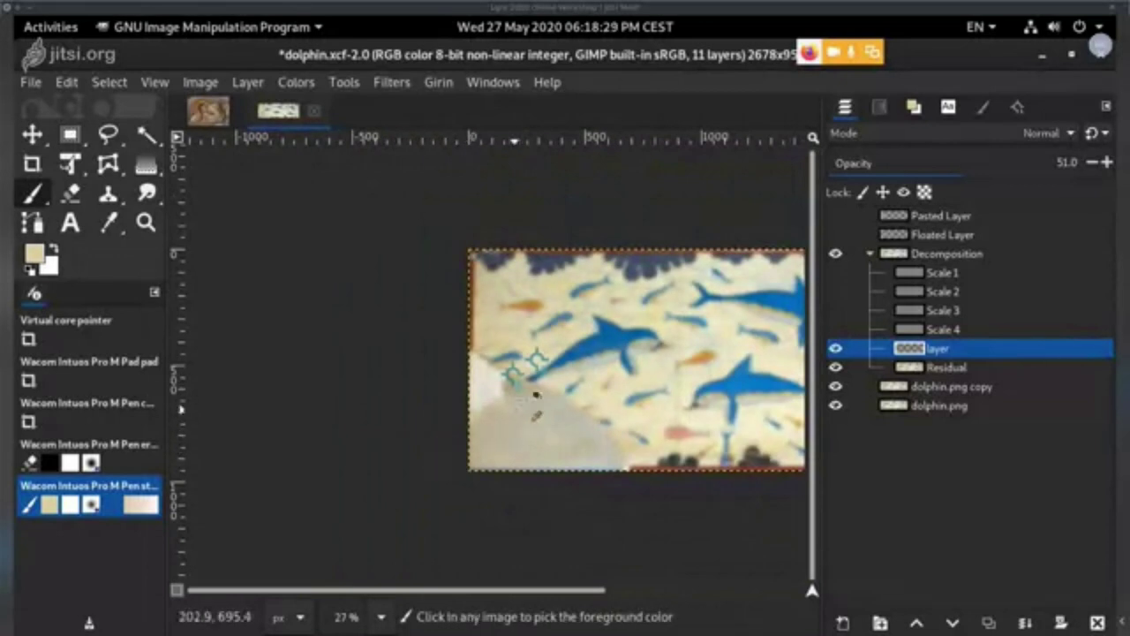
pyautogui.scroll(3, 535, 397)
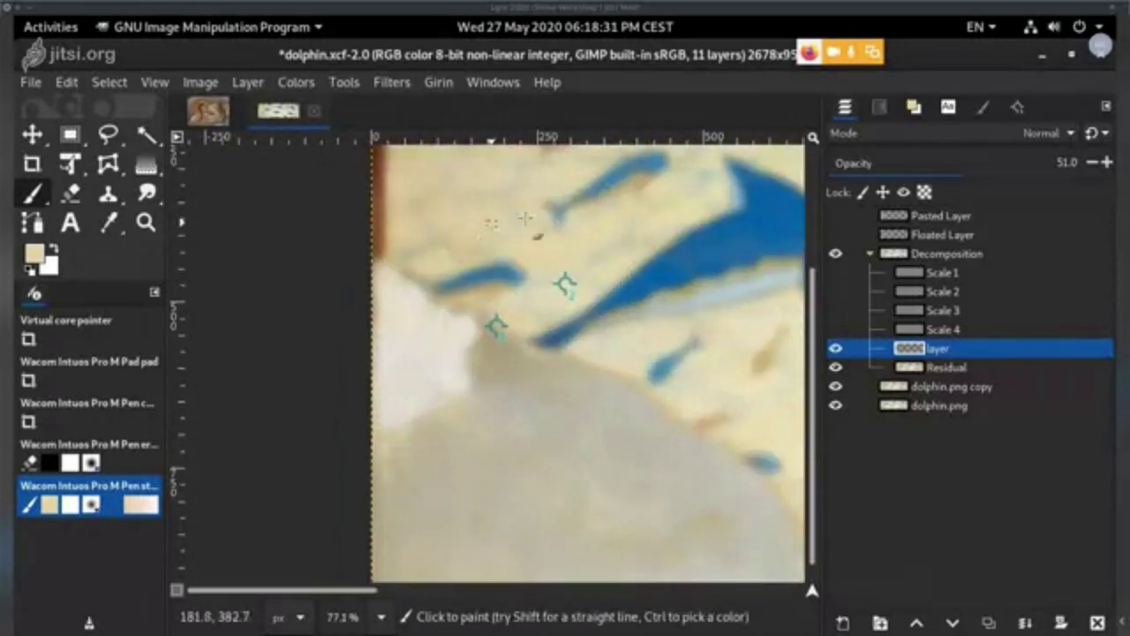
pyautogui.scroll(-4, 548, 256)
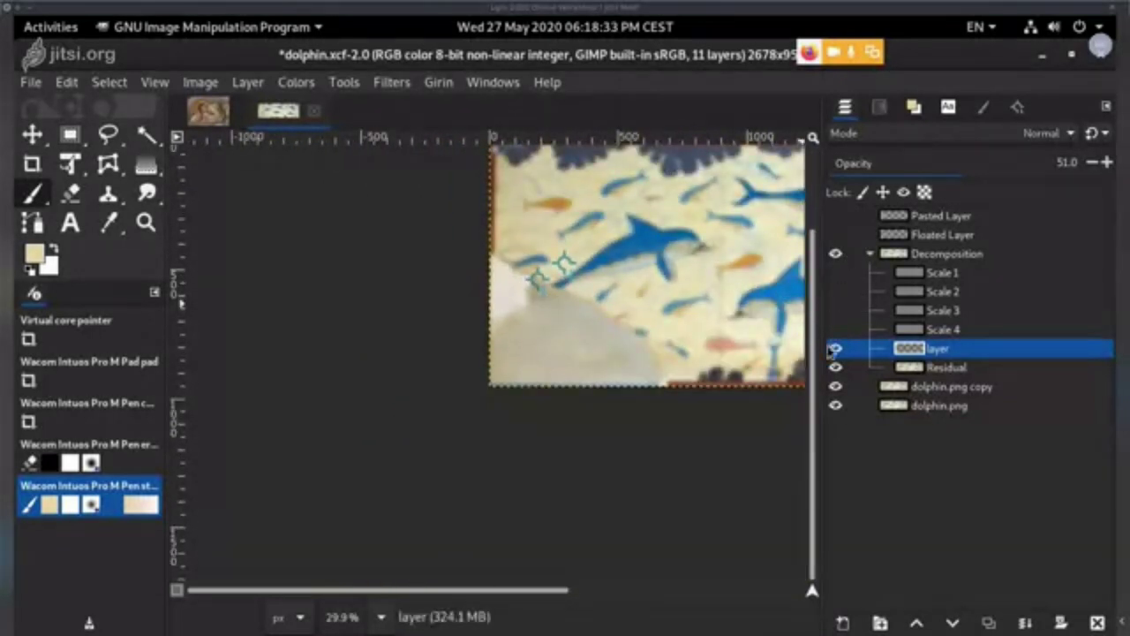
pyautogui.keyDown('shift'); pyautogui.click(837, 350); pyautogui.keyUp('shift')
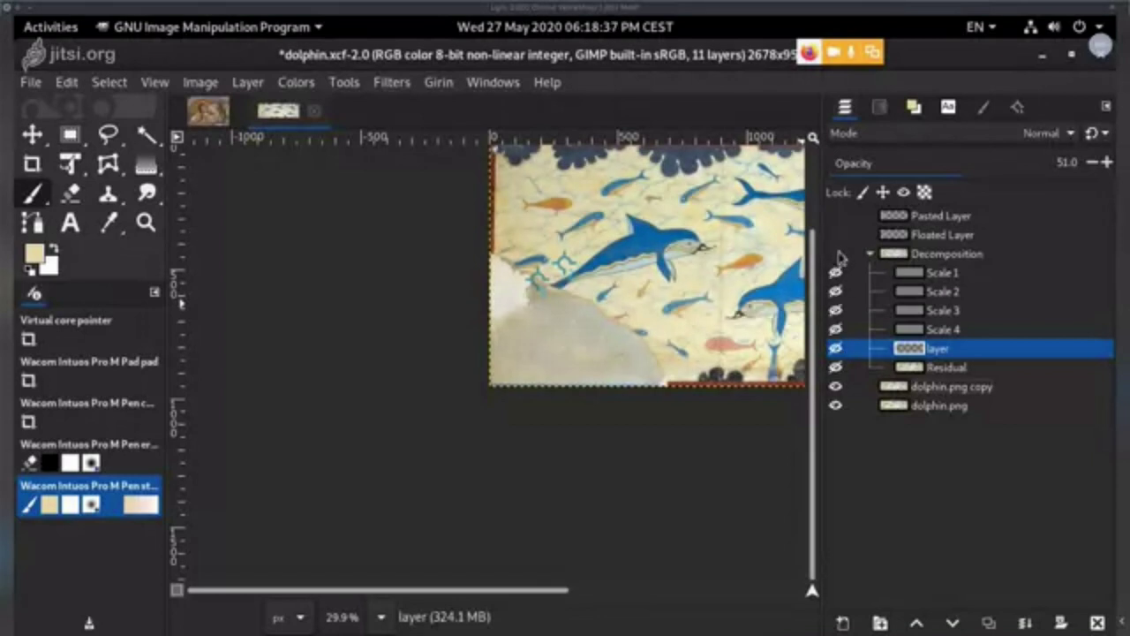
pyautogui.scroll(5, 533, 270)
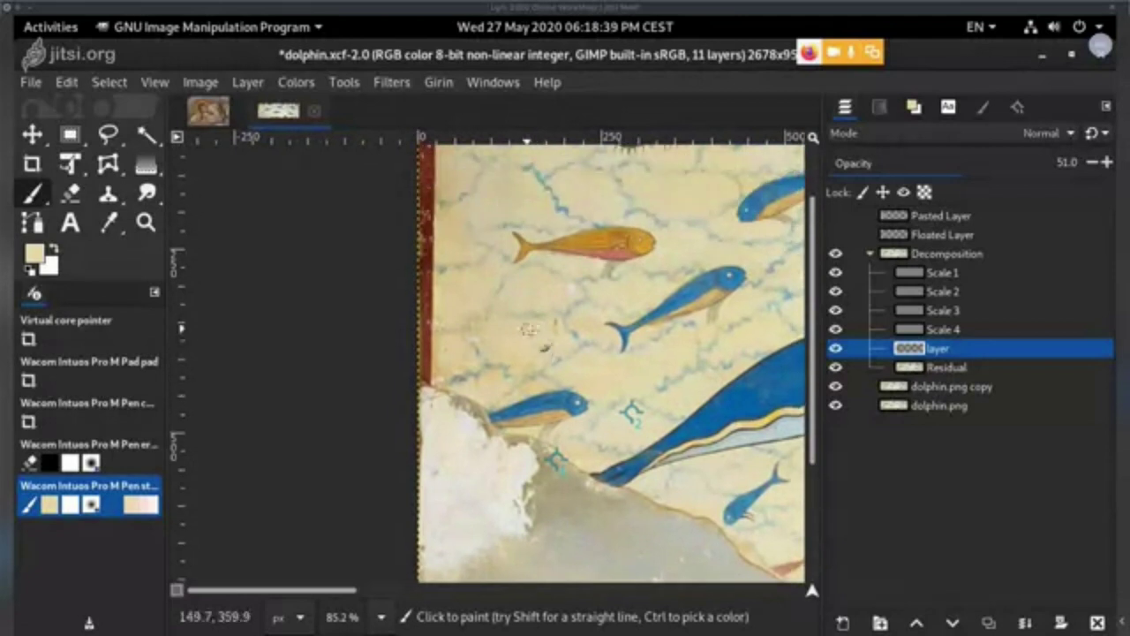
# - View the Scale layers in isolation, and the retouched residual with and without Scale 4, to examine the detail each contains
pyautogui.keyDown('shift'); pyautogui.click(836, 330); pyautogui.keyUp('shift')
pyautogui.keyDown('shift'); pyautogui.click(835, 311); pyautogui.keyUp('shift')
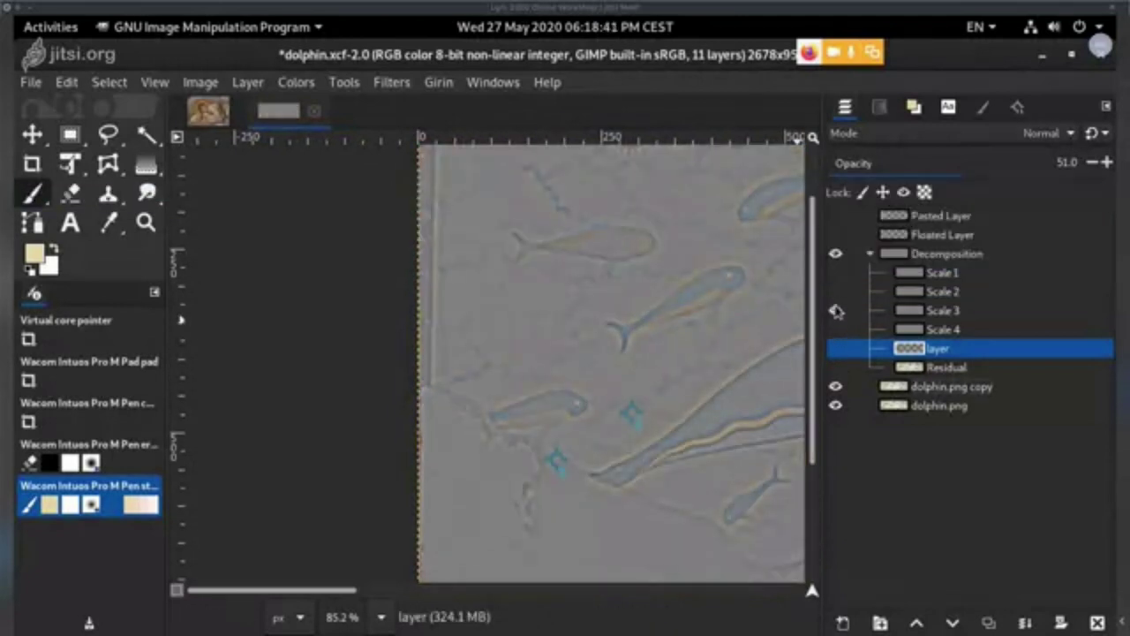
pyautogui.click(836, 292)
pyautogui.keyDown('shift'); pyautogui.click(837, 274); pyautogui.keyUp('shift')
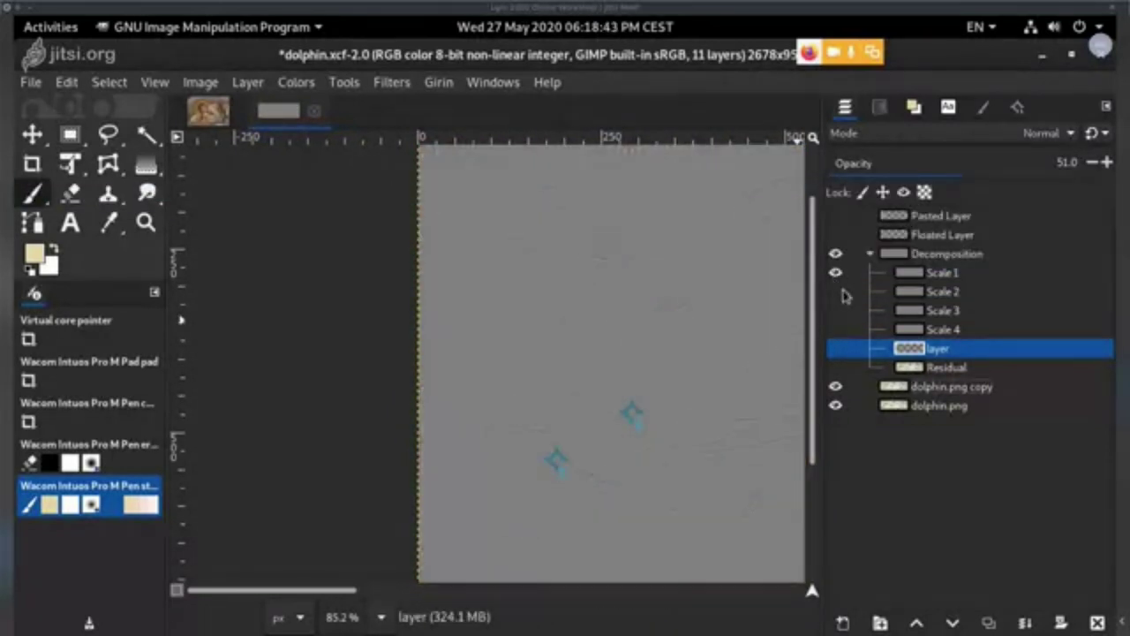
pyautogui.keyDown('shift'); pyautogui.click(837, 349); pyautogui.keyUp('shift')
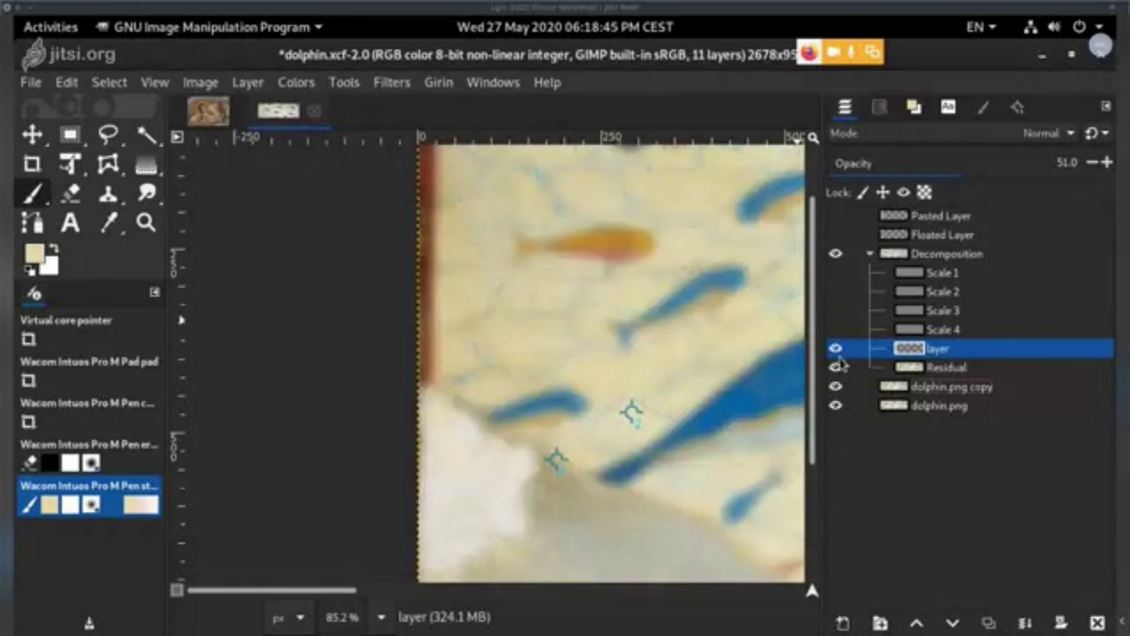
pyautogui.click(836, 330)
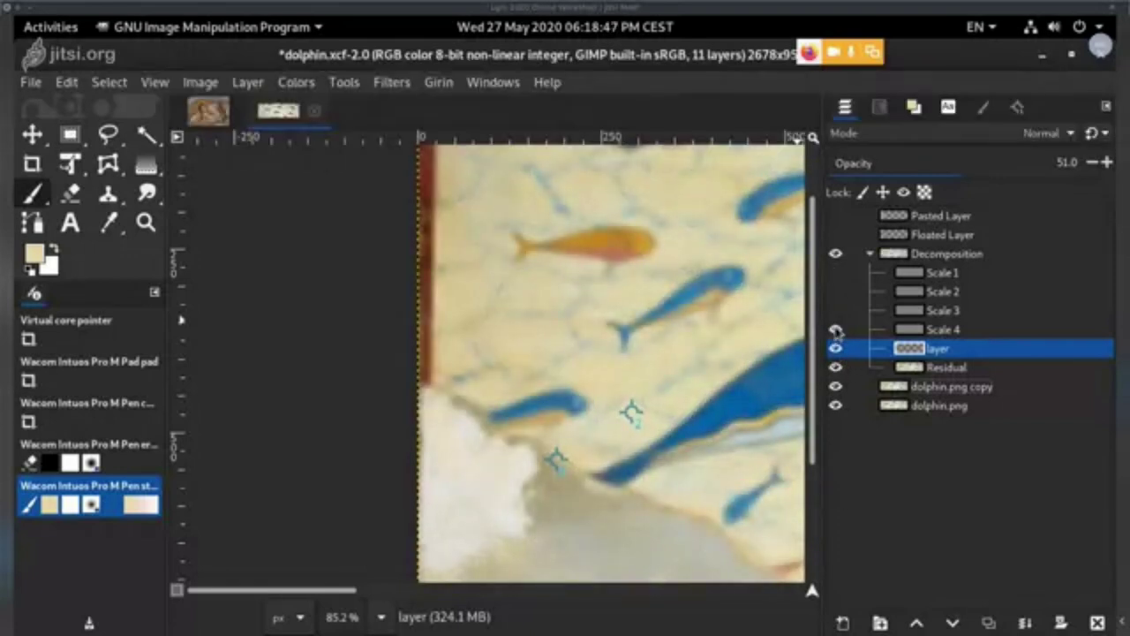
# - Isolate and select the Scale 4 layer and clone clean gray texture over the marks between the orange fish and the small blue fish
pyautogui.keyDown('shift'); pyautogui.click(836, 330); pyautogui.keyUp('shift')
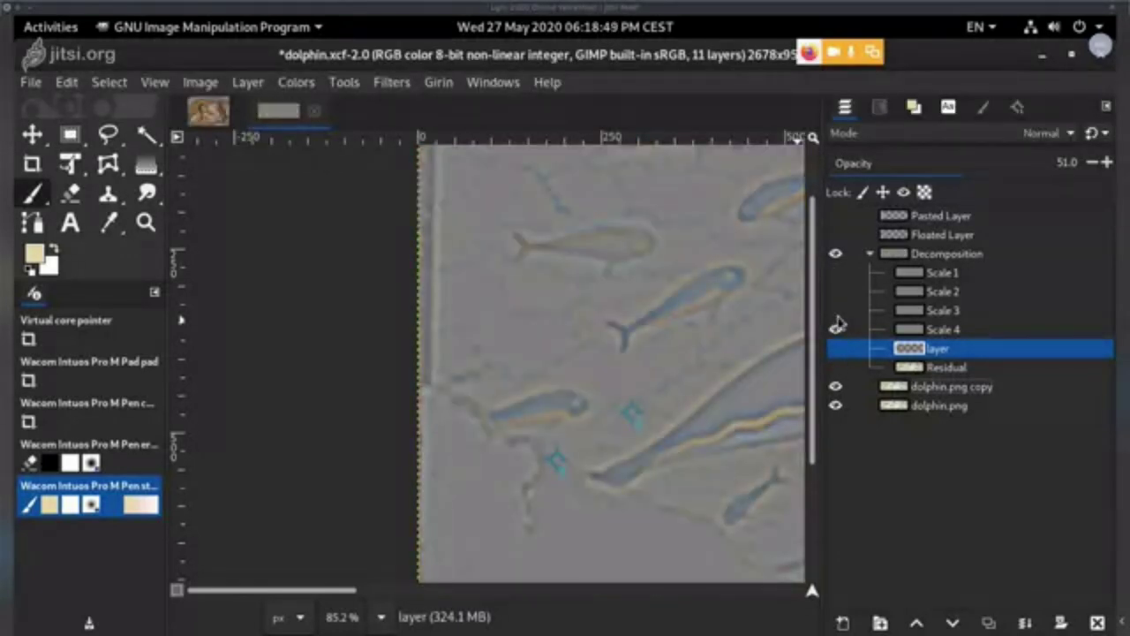
pyautogui.moveTo(623, 348)
pyautogui.mouseDown()
pyautogui.moveTo(618, 430)
pyautogui.moveTo(629, 420)
pyautogui.moveTo(624, 389)
pyautogui.moveTo(609, 383)
pyautogui.mouseUp()
pyautogui.click(936, 330)
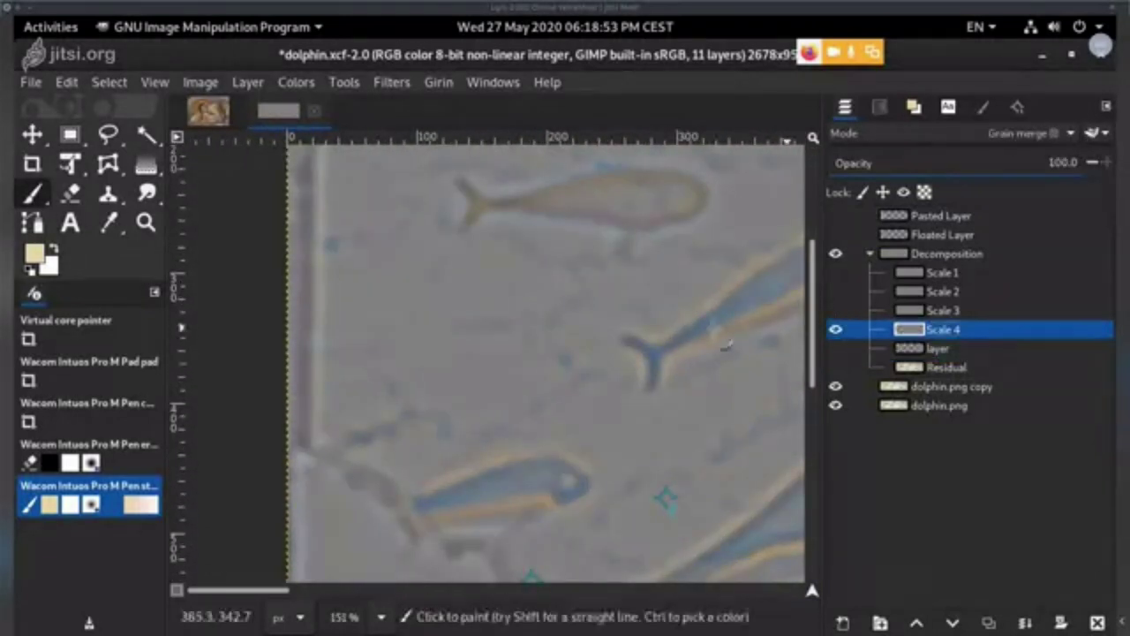
pyautogui.press('c')
pyautogui.keyDown('ctrl'); pyautogui.click(459, 358); pyautogui.keyUp('ctrl')
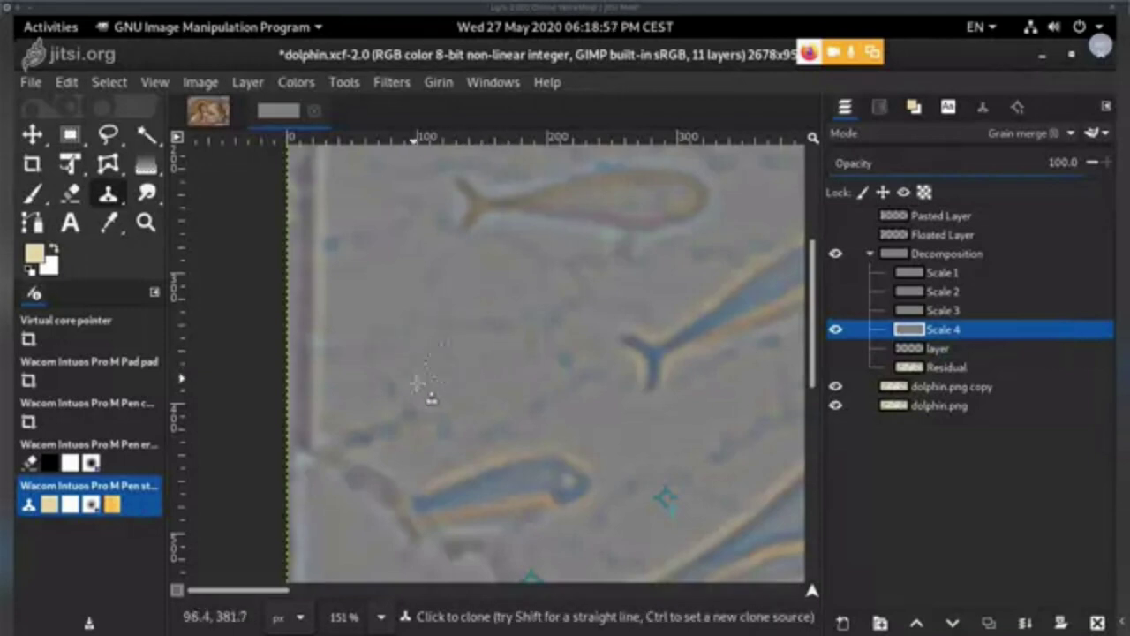
pyautogui.keyDown('ctrl'); pyautogui.click(462, 378); pyautogui.keyUp('ctrl')
# - Clone over more marks above the small blue fish on Scale 4, comparing with the full fresco, and display Scale 3 alone
pyautogui.keyDown('shift'); pyautogui.click(836, 330); pyautogui.keyUp('shift')
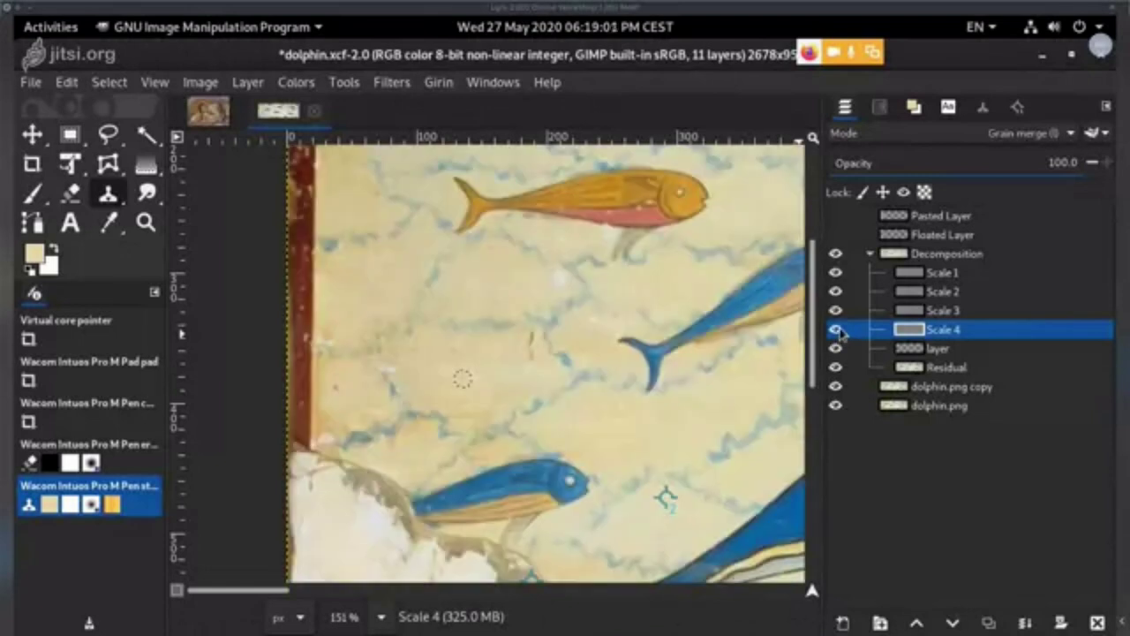
pyautogui.keyDown('shift'); pyautogui.click(836, 329); pyautogui.keyUp('shift')
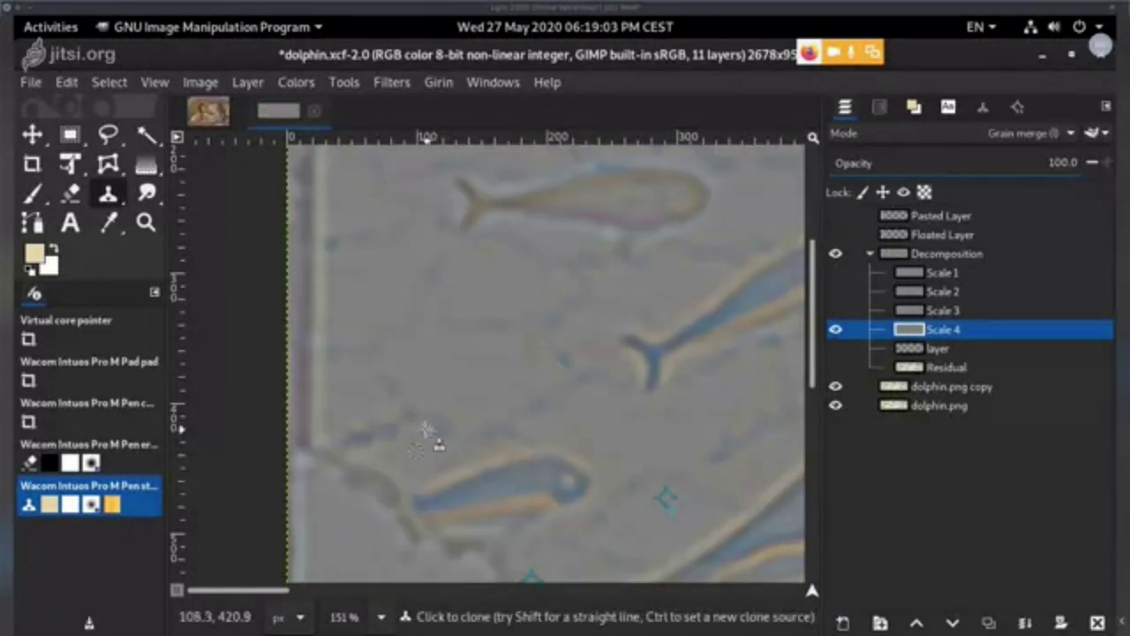
pyautogui.keyDown('shift'); pyautogui.click(836, 330); pyautogui.keyUp('shift')
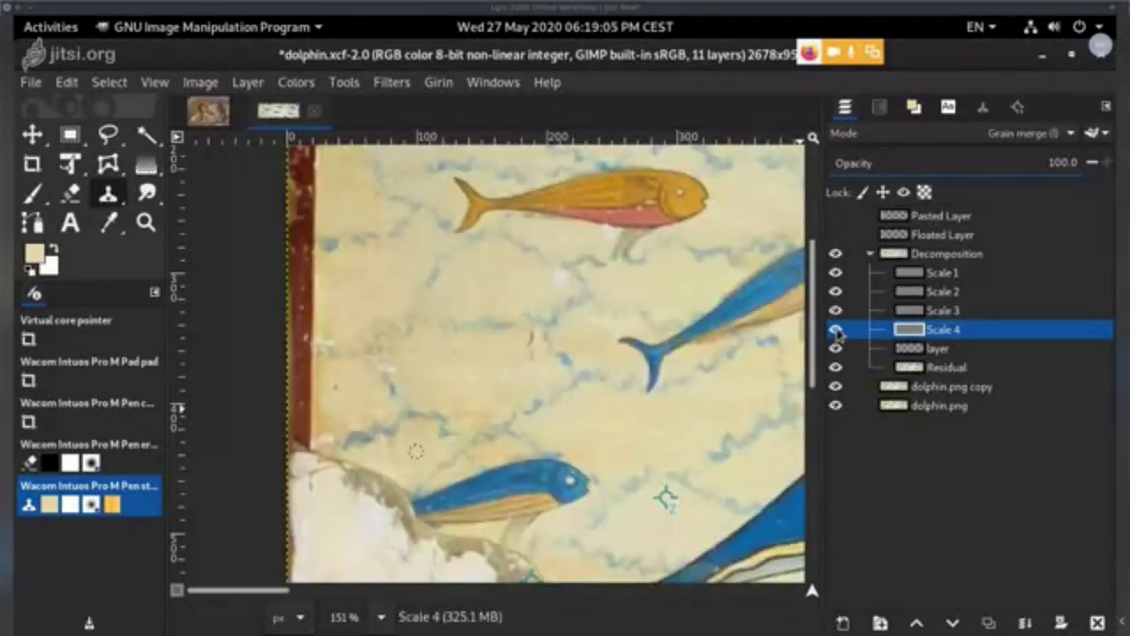
pyautogui.keyDown('shift'); pyautogui.click(837, 329); pyautogui.keyUp('shift')
pyautogui.moveTo(438, 371); pyautogui.dragTo(595, 403)
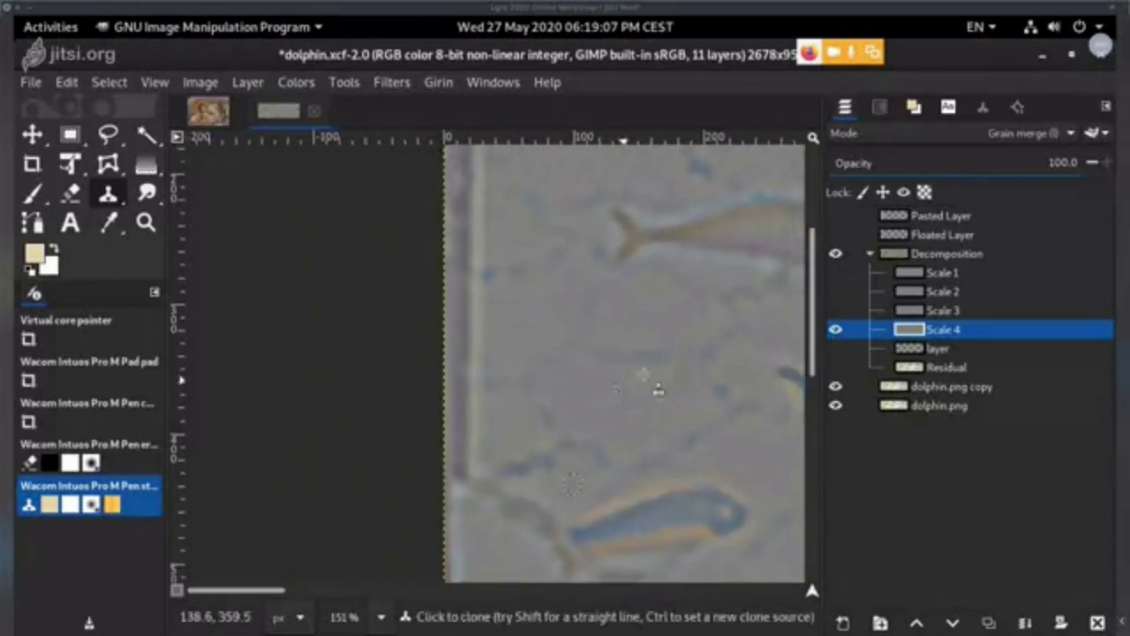
pyautogui.click(835, 310)
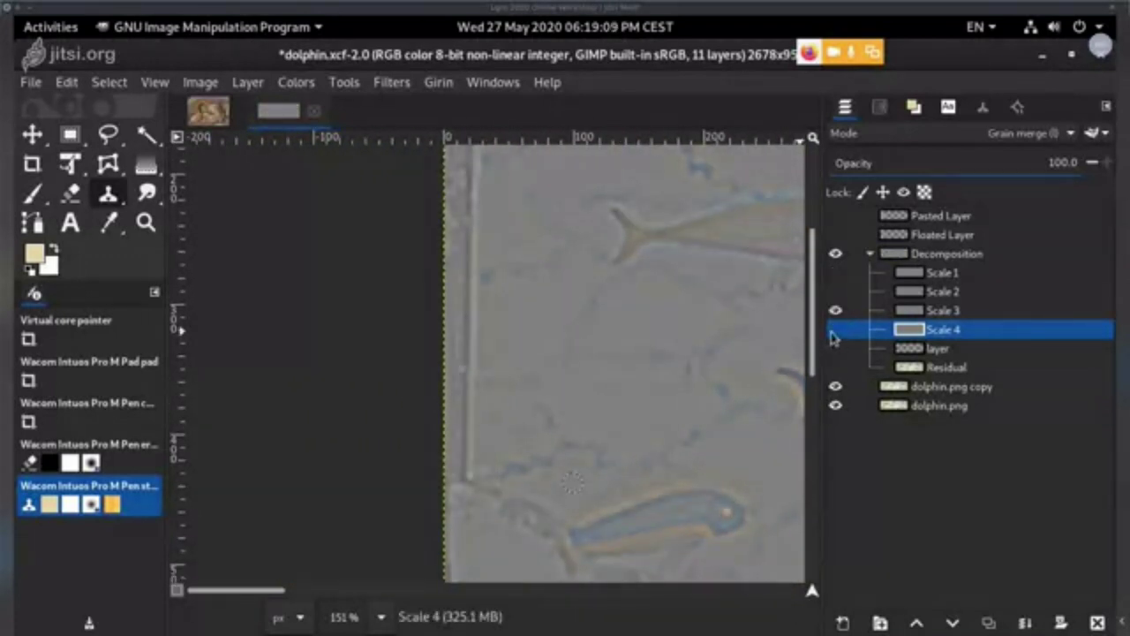
# - Display Scale 4 alone, clone clean gray texture over the marks near the red border above the small blue fish, and compare with the full fresco
pyautogui.click(836, 310)
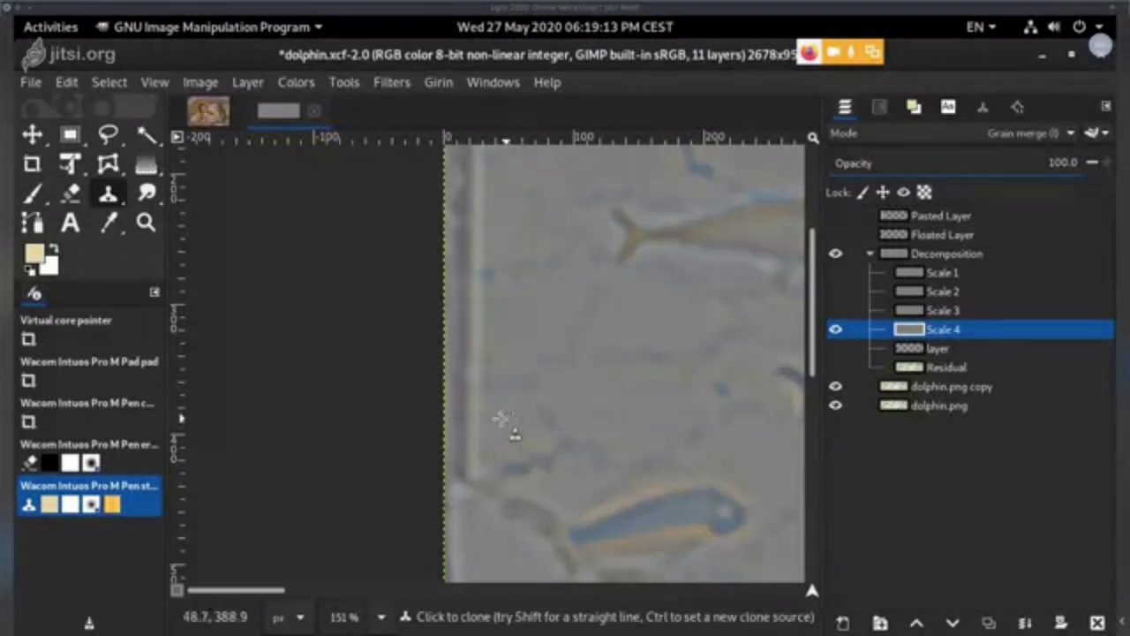
pyautogui.keyDown('ctrl'); pyautogui.click(521, 345); pyautogui.keyUp('ctrl')
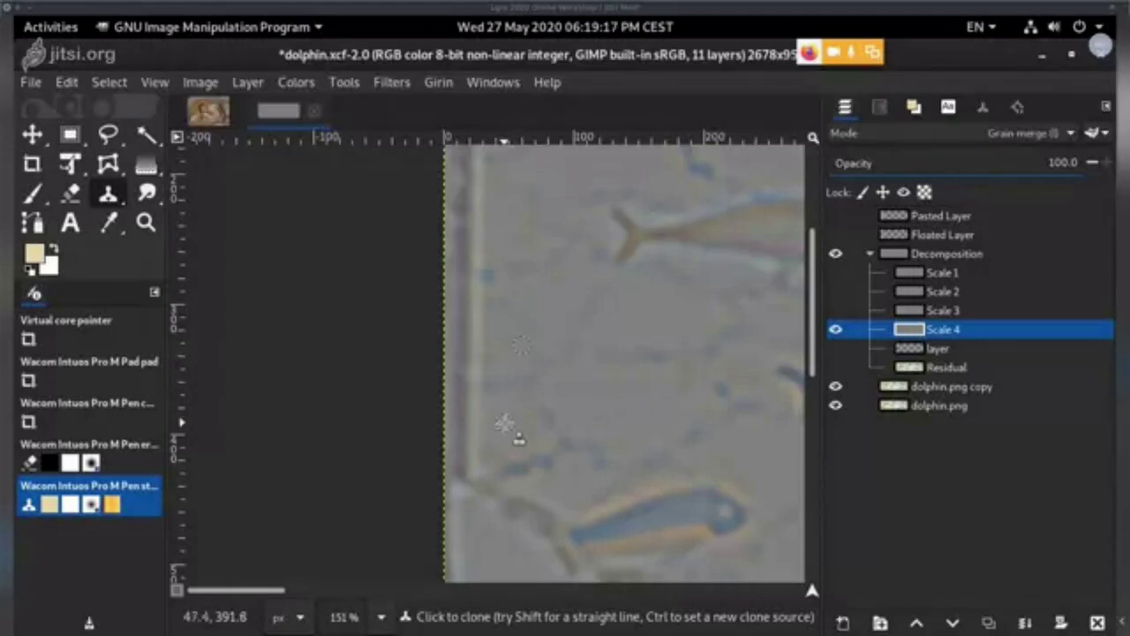
pyautogui.keyDown('shift'); pyautogui.click(834, 329); pyautogui.keyUp('shift')
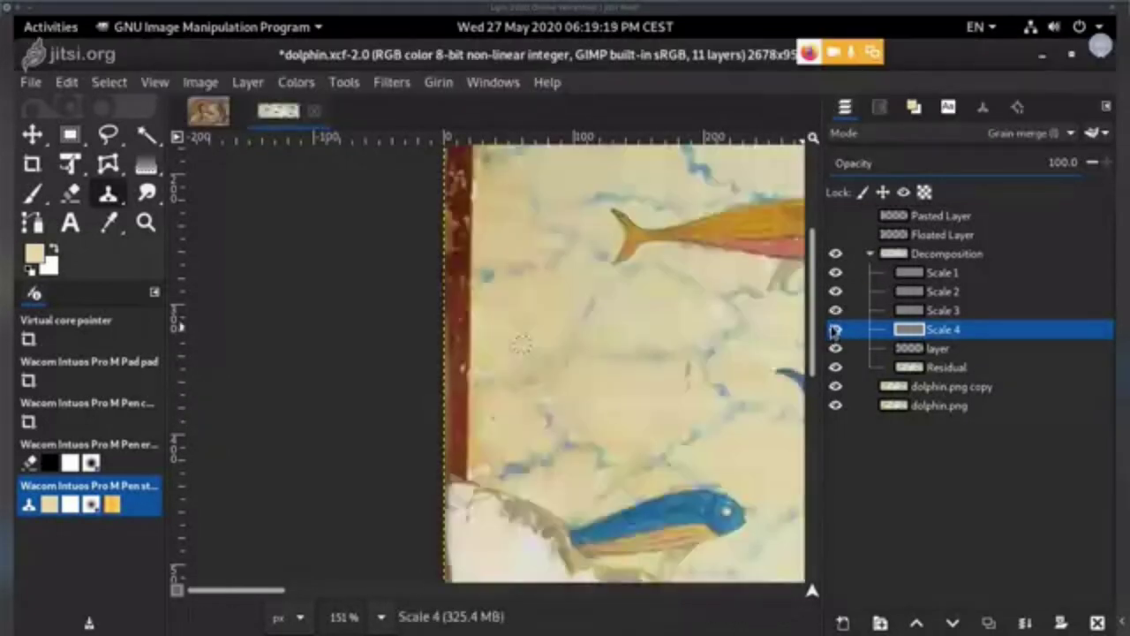
pyautogui.click(835, 255)
pyautogui.click(834, 255)
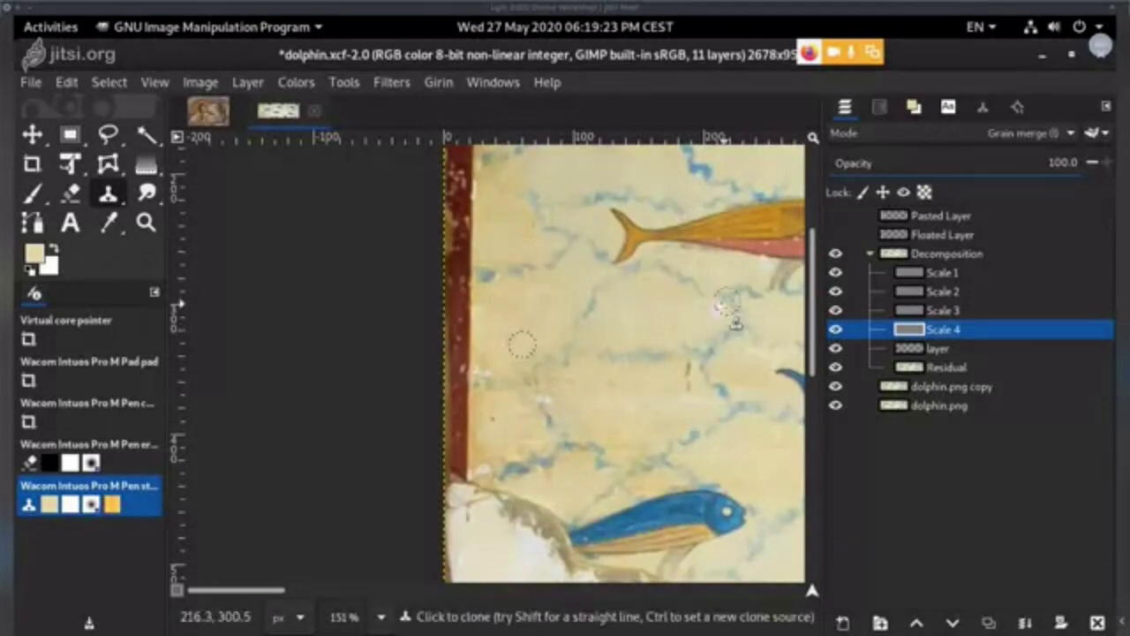
# - Examine the fresco with Scale 4 and the retouching layer switched off and on, both close up and as a whole
pyautogui.moveTo(726, 317); pyautogui.dragTo(555, 401)
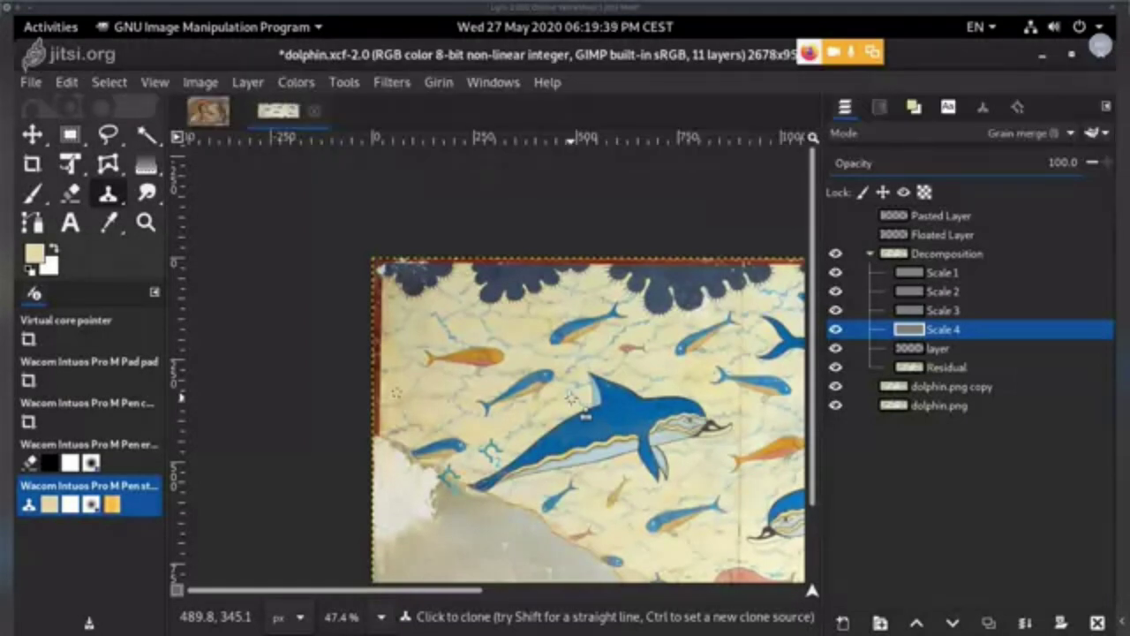
pyautogui.scroll(5, 477, 320)
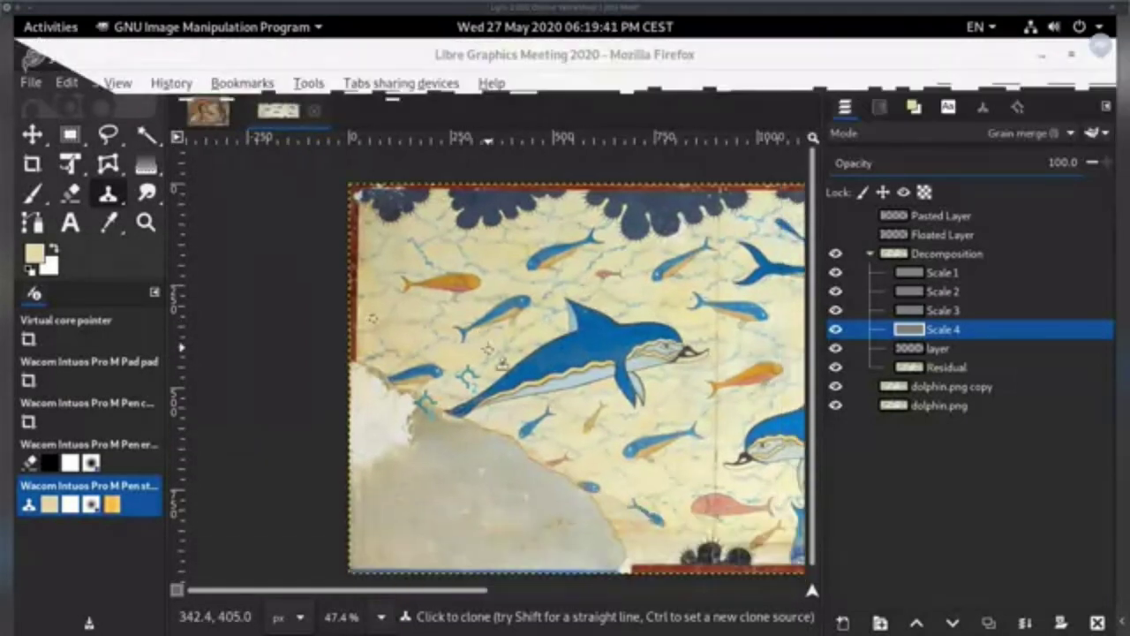
pyautogui.click(836, 329)
pyautogui.click(835, 329)
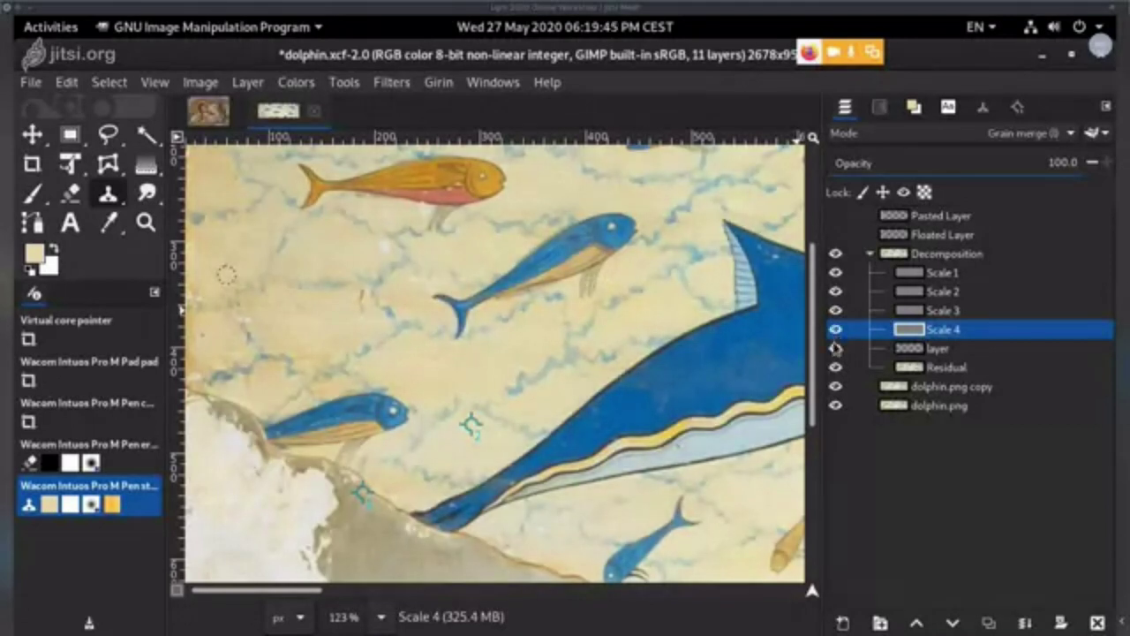
pyautogui.keyDown('shift'); pyautogui.click(834, 348); pyautogui.keyUp('shift')
pyautogui.keyDown('shift'); pyautogui.click(835, 348); pyautogui.keyUp('shift')
pyautogui.keyDown('ctrl'); pyautogui.scroll(-5, 676, 392); pyautogui.keyUp('ctrl')
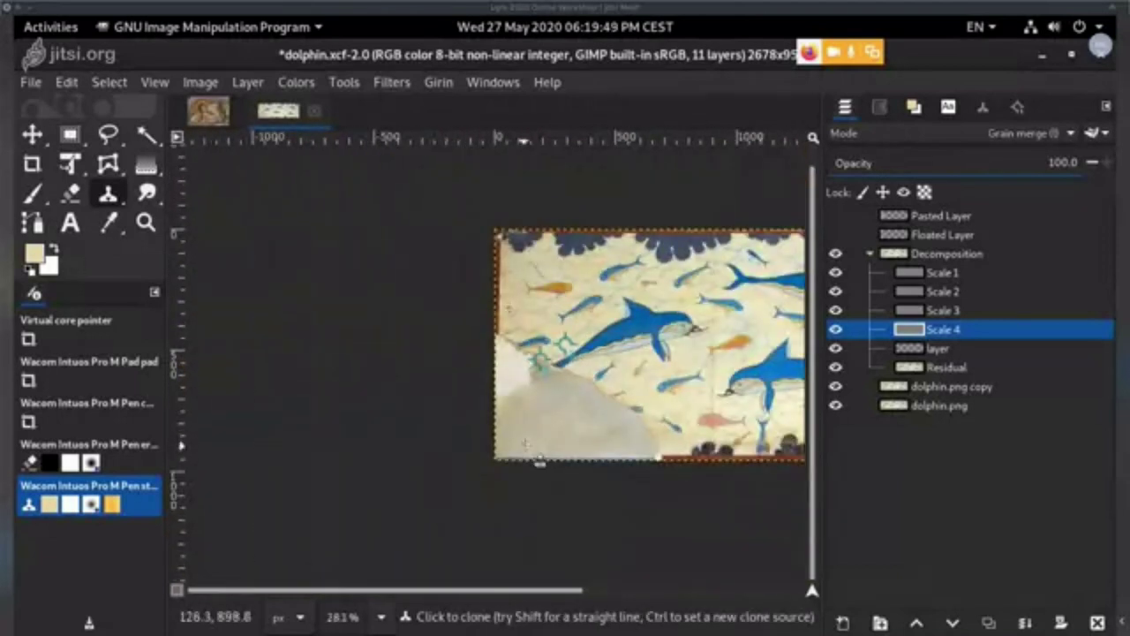
pyautogui.moveTo(535, 258); pyautogui.dragTo(351, 289)
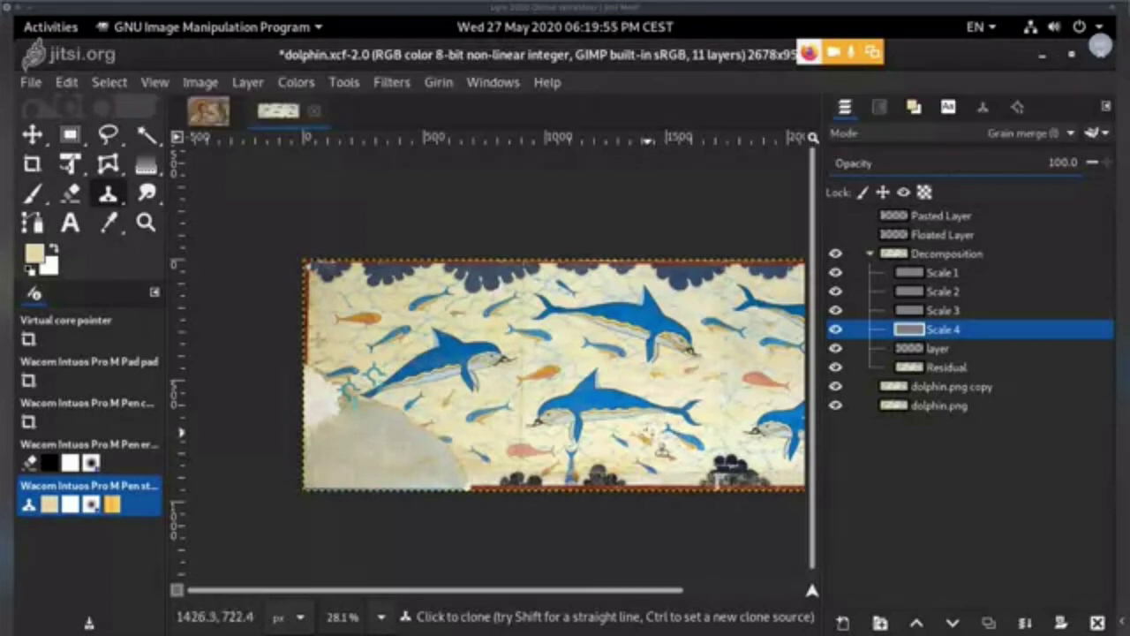
# - Show the Floated Layer containing the reconstructed dolphin tail and select it for retouching
pyautogui.click(836, 234)
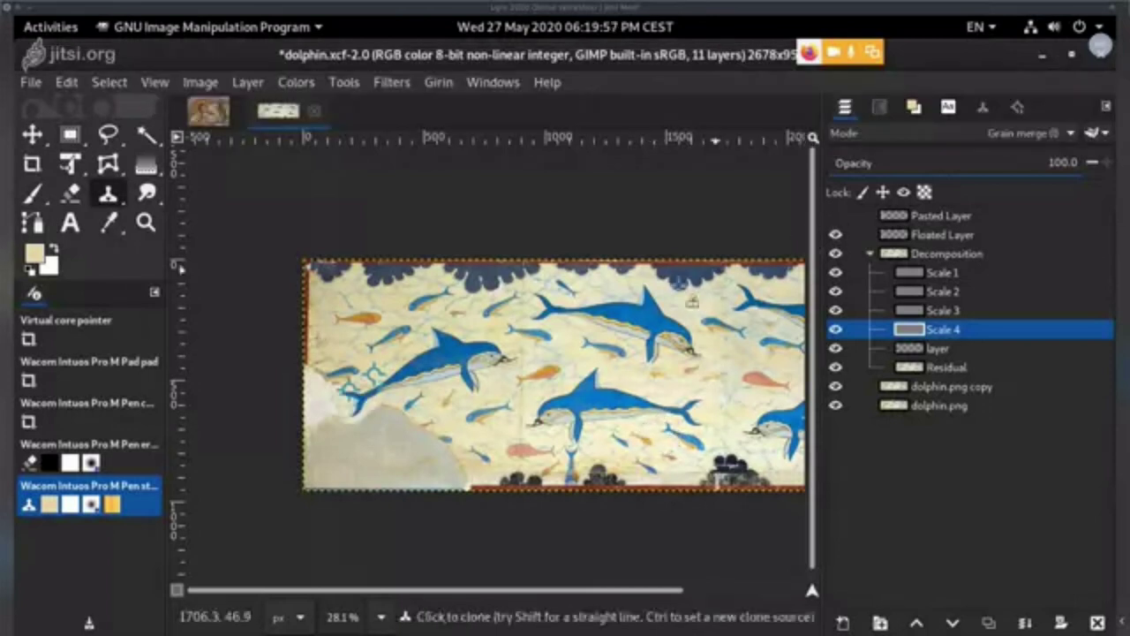
pyautogui.scroll(5, 398, 404)
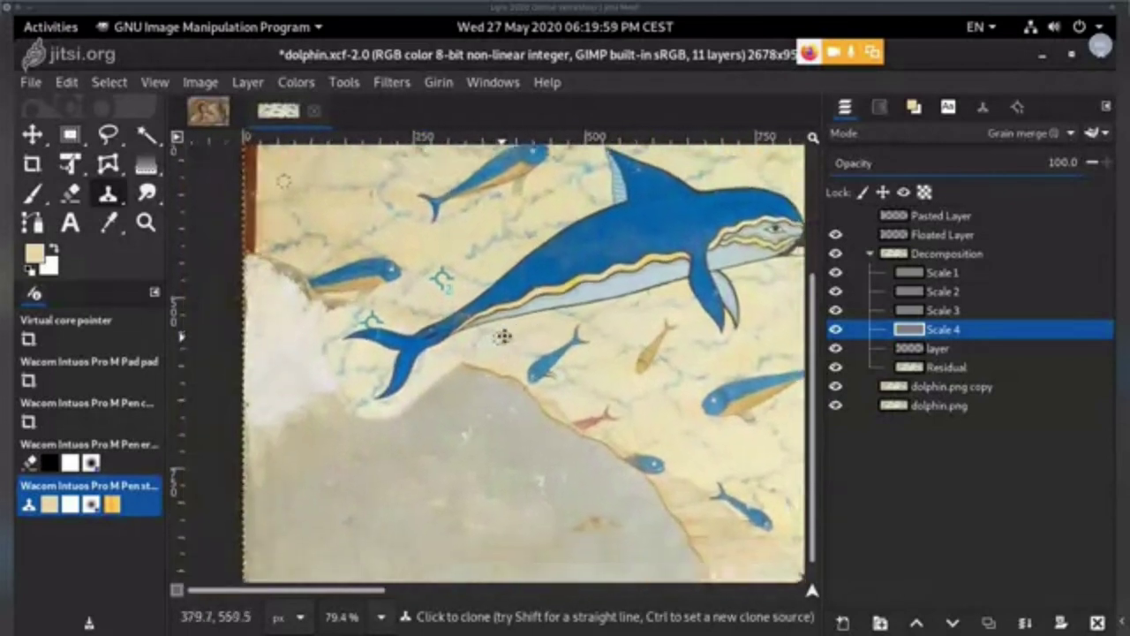
pyautogui.scroll(3, 380, 323)
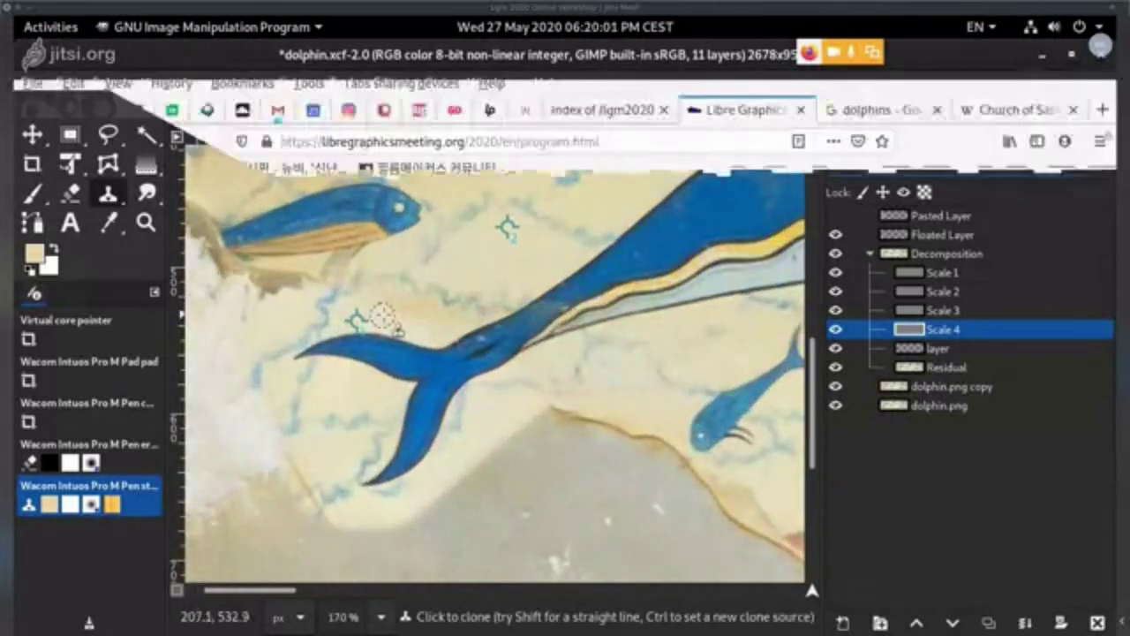
pyautogui.press('p')
pyautogui.scroll(1, 399, 314)
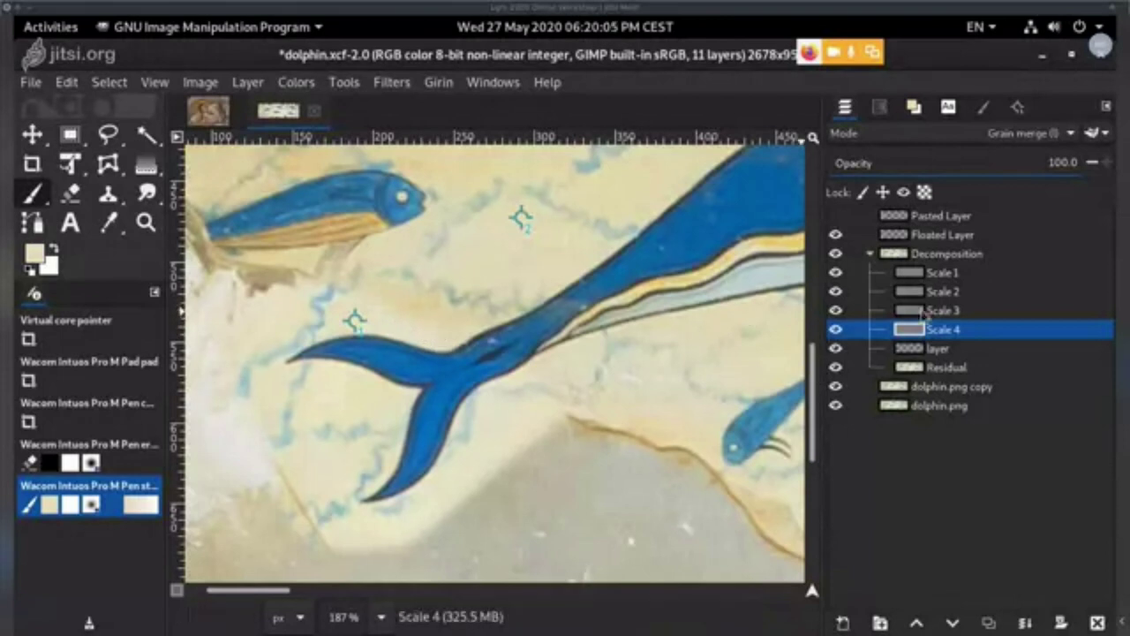
pyautogui.click(938, 255)
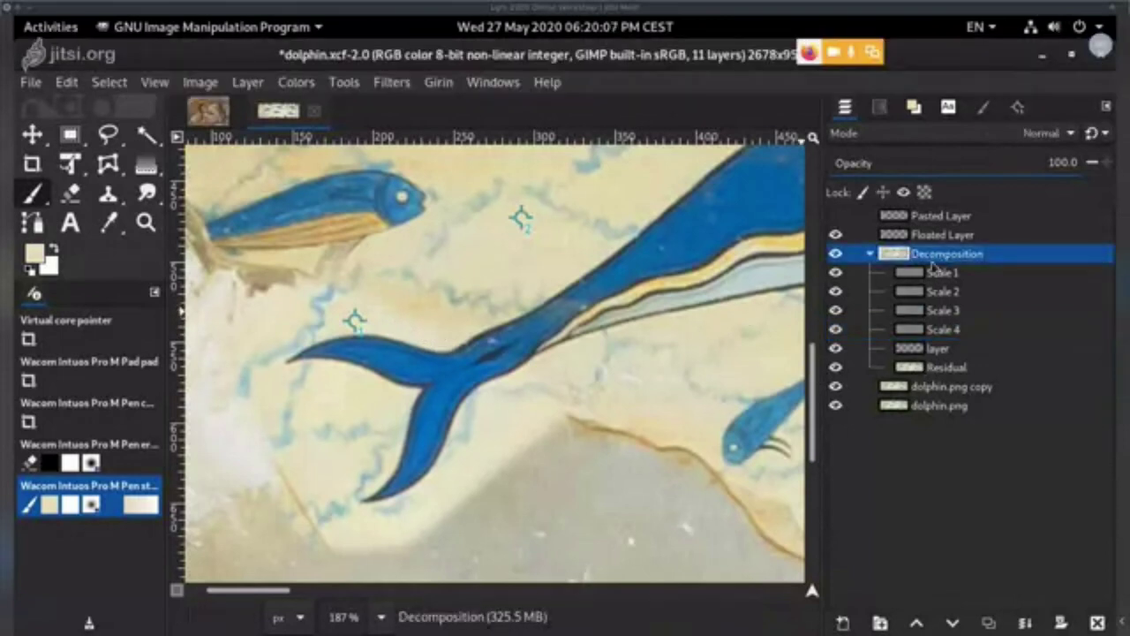
pyautogui.click(938, 235)
# - Clone clean background over the discolored patches just above the dolphin's tail on the Floated Layer, sampling from between the tail fins
pyautogui.press('c')
pyautogui.keyDown('ctrl'); pyautogui.click(375, 315); pyautogui.keyUp('ctrl')
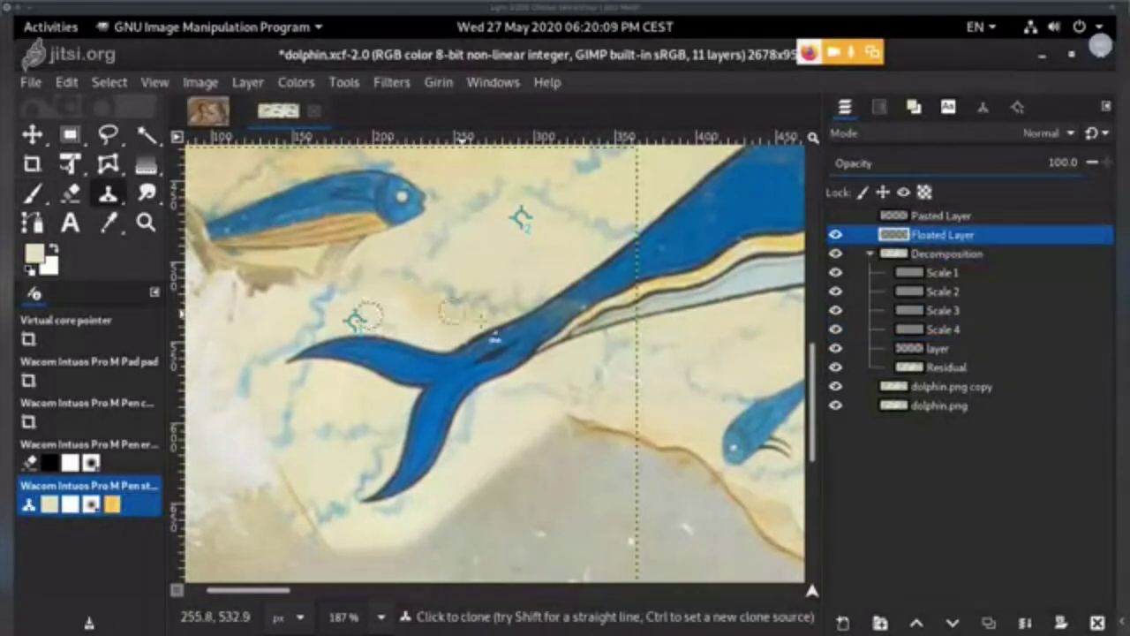
pyautogui.keyDown('ctrl'); pyautogui.click(340, 389); pyautogui.keyUp('ctrl')
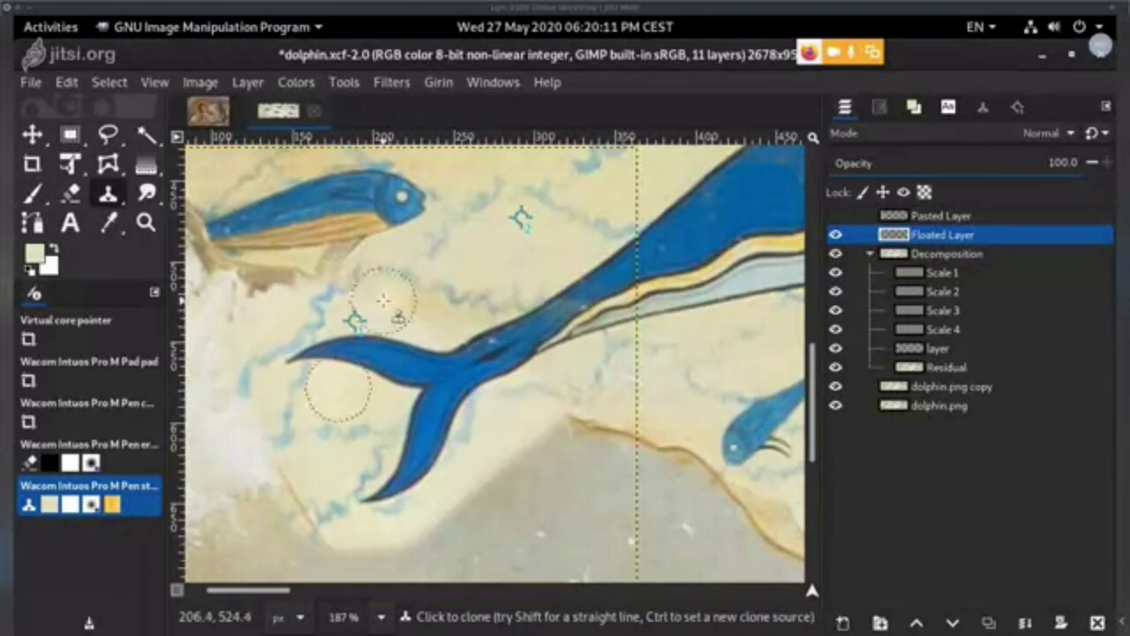
pyautogui.click(415, 308)
pyautogui.keyDown('ctrl'); pyautogui.click(334, 393); pyautogui.keyUp('ctrl')
pyautogui.click(464, 315)
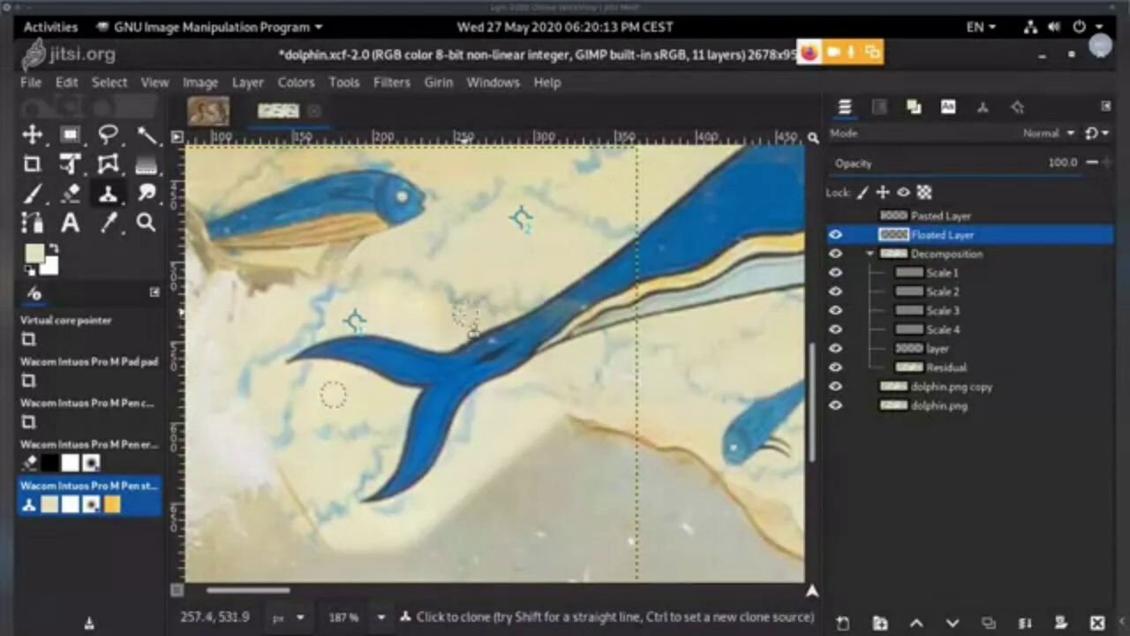
pyautogui.keyDown('ctrl'); pyautogui.click(354, 397); pyautogui.keyUp('ctrl')
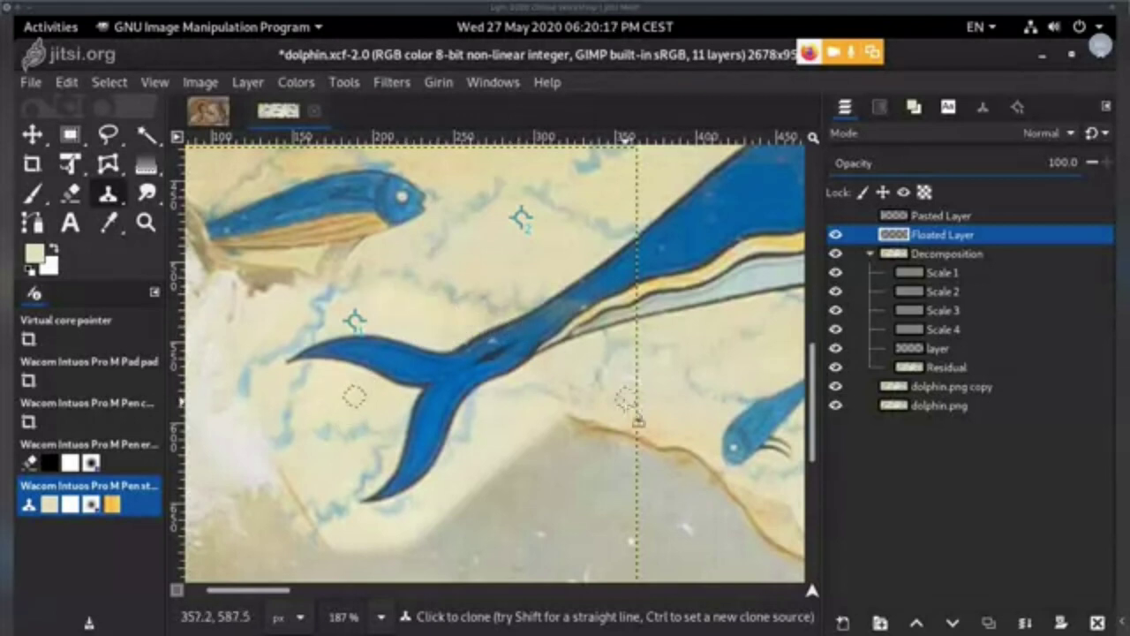
# - Clone background over the remaining marks above the tail and over the start of the brown crack edge below the dolphin's body
pyautogui.keyDown('ctrl'); pyautogui.scroll(-3, 592, 416); pyautogui.keyUp('ctrl')
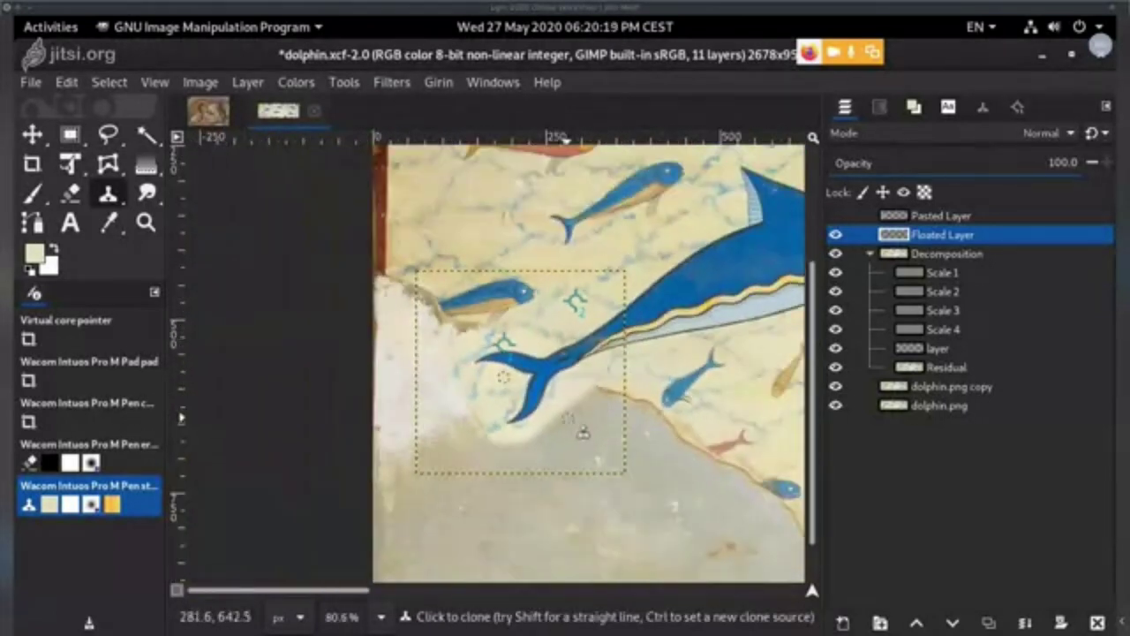
pyautogui.keyDown('ctrl'); pyautogui.scroll(3, 573, 393); pyautogui.keyUp('ctrl')
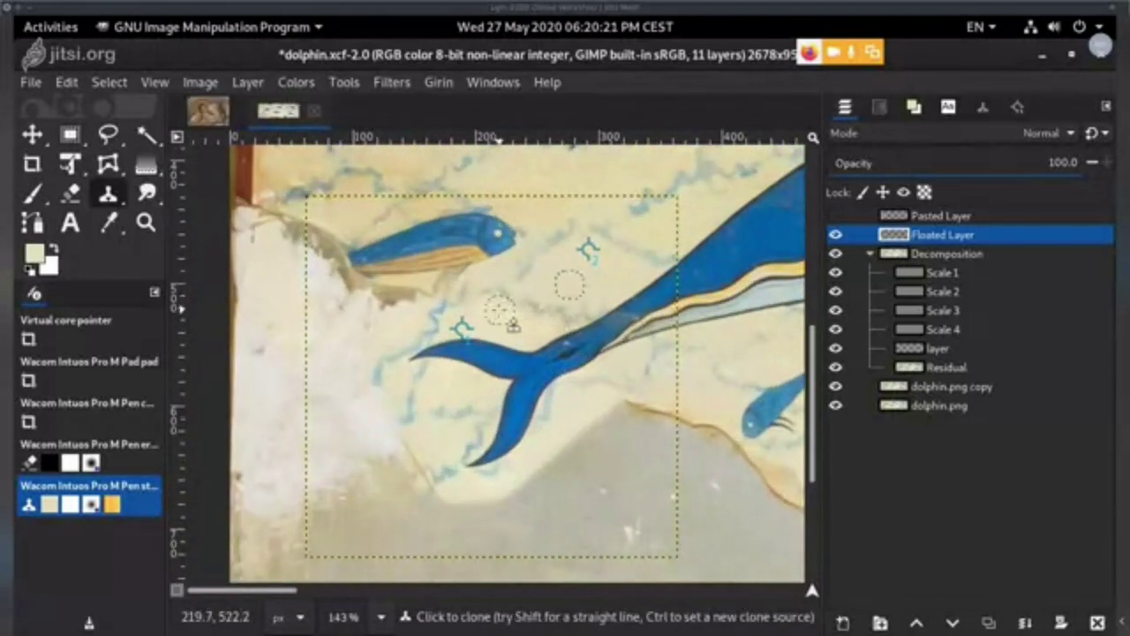
pyautogui.keyDown('ctrl'); pyautogui.click(550, 290); pyautogui.keyUp('ctrl')
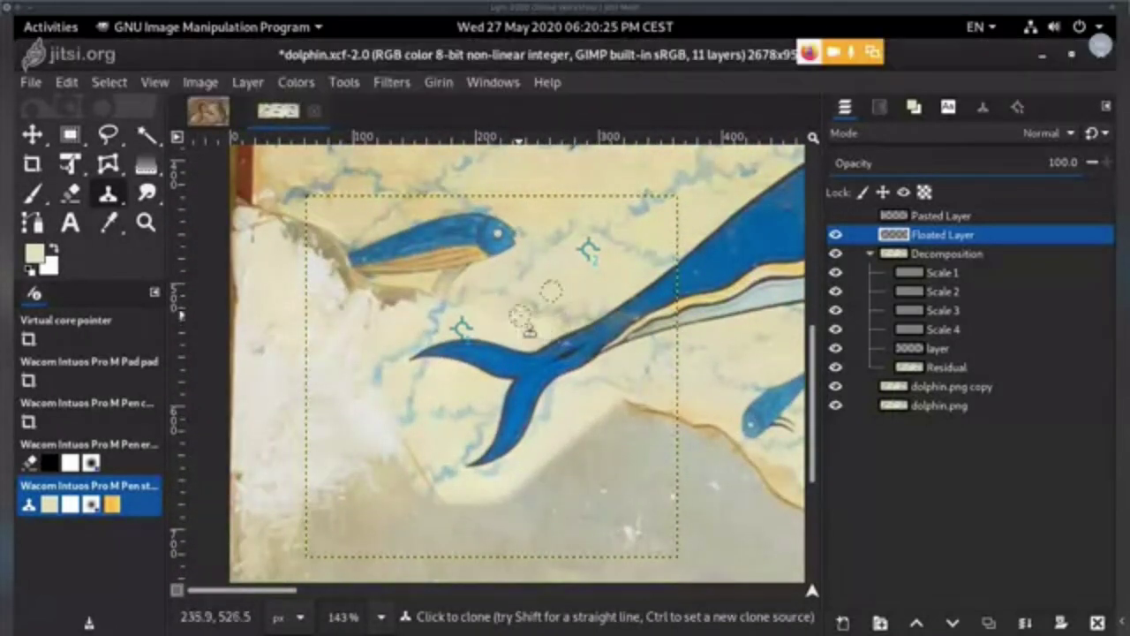
pyautogui.keyDown('ctrl'); pyautogui.click(586, 407); pyautogui.keyUp('ctrl')
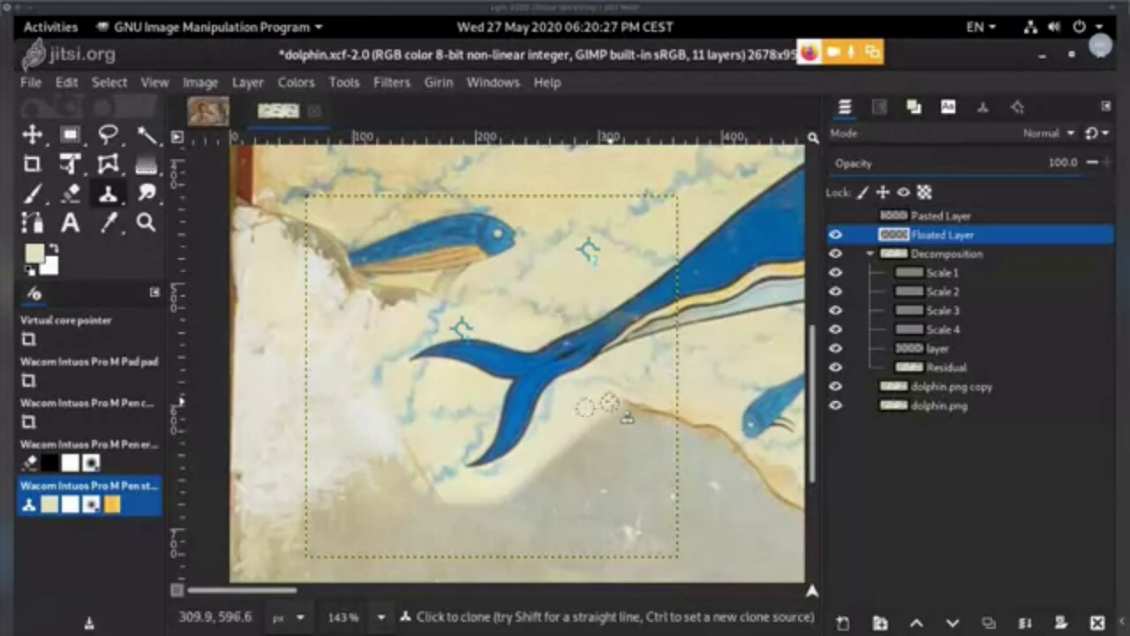
pyautogui.keyDown('ctrl'); pyautogui.click(616, 360); pyautogui.keyUp('ctrl')
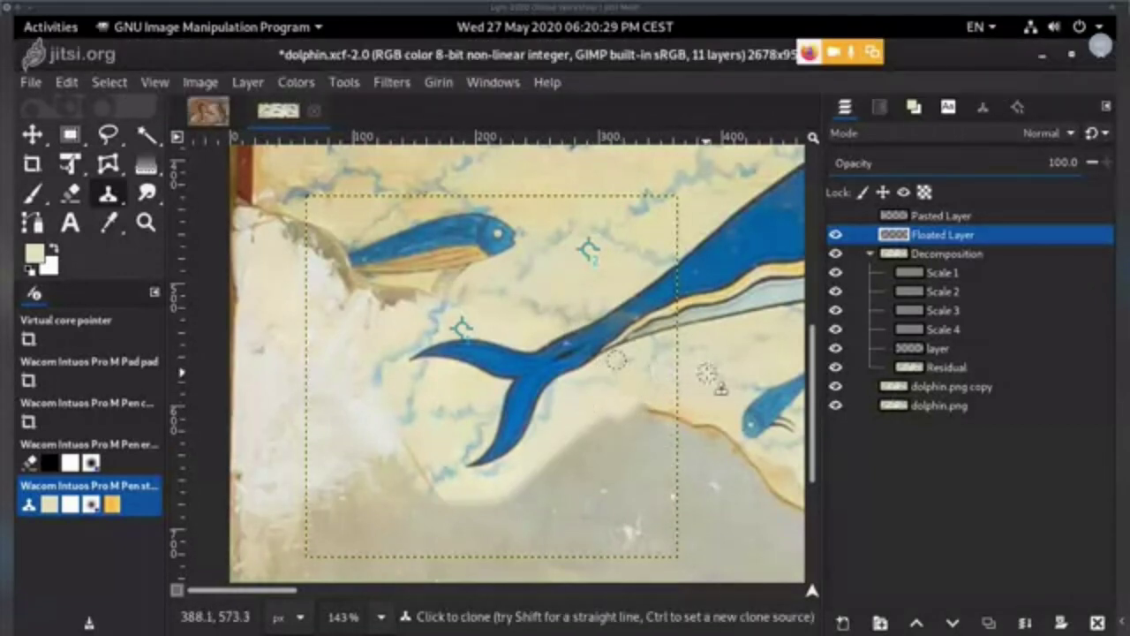
pyautogui.keyDown('ctrl'); pyautogui.scroll(-3, 653, 431); pyautogui.keyUp('ctrl')
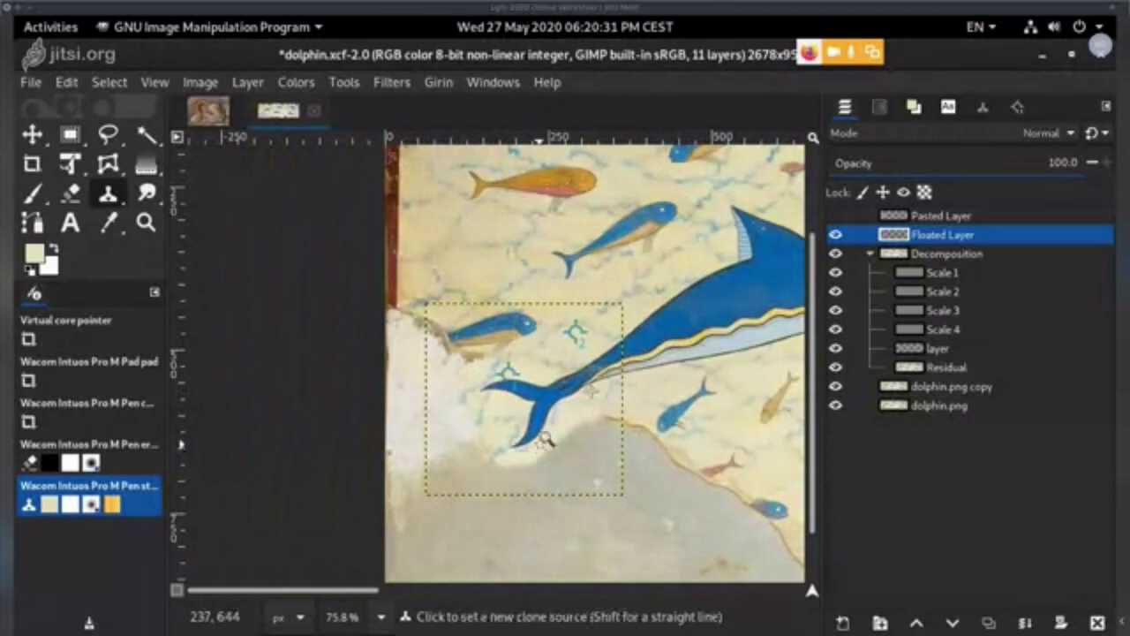
pyautogui.keyDown('ctrl'); pyautogui.scroll(3, 545, 439); pyautogui.keyUp('ctrl')
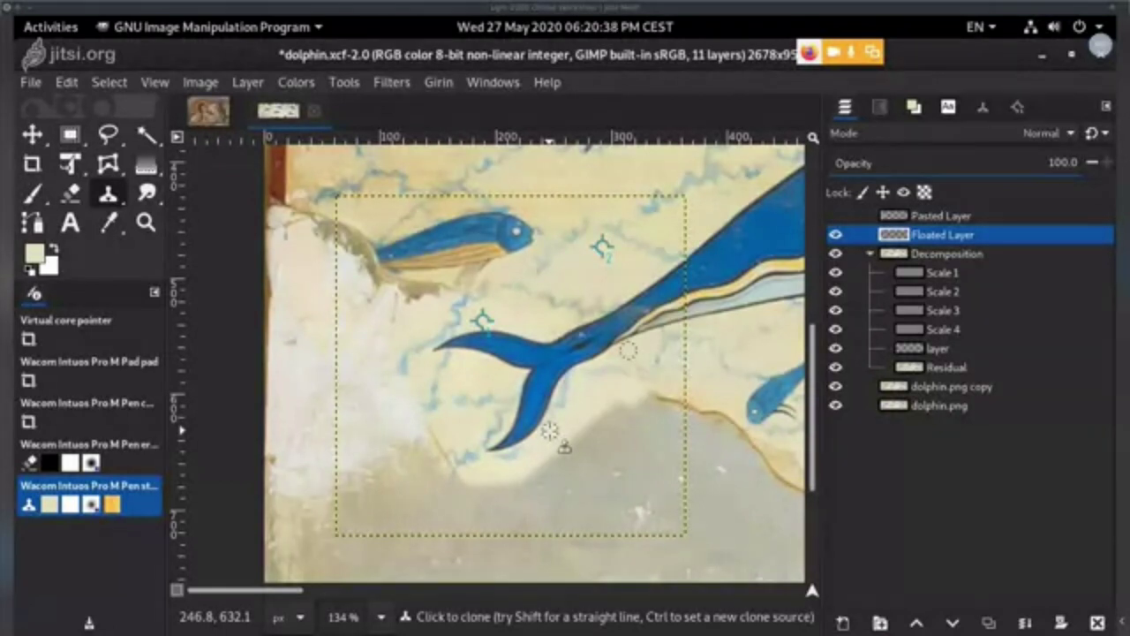
# - Rename the Floated Layer as tail
pyautogui.doubleClick(943, 235)
pyautogui.write('b')
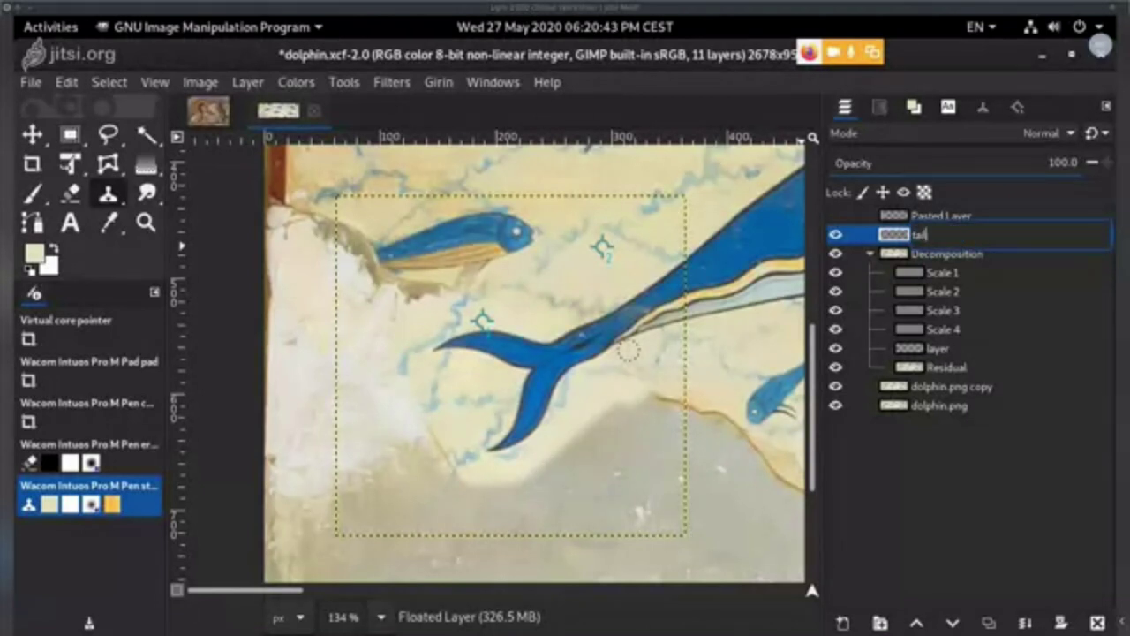
pyautogui.write('ail')
pyautogui.press('Return')
# - Check the contents of the Pasted Layer with the misplaced tail and delete that layer
pyautogui.click(836, 216)
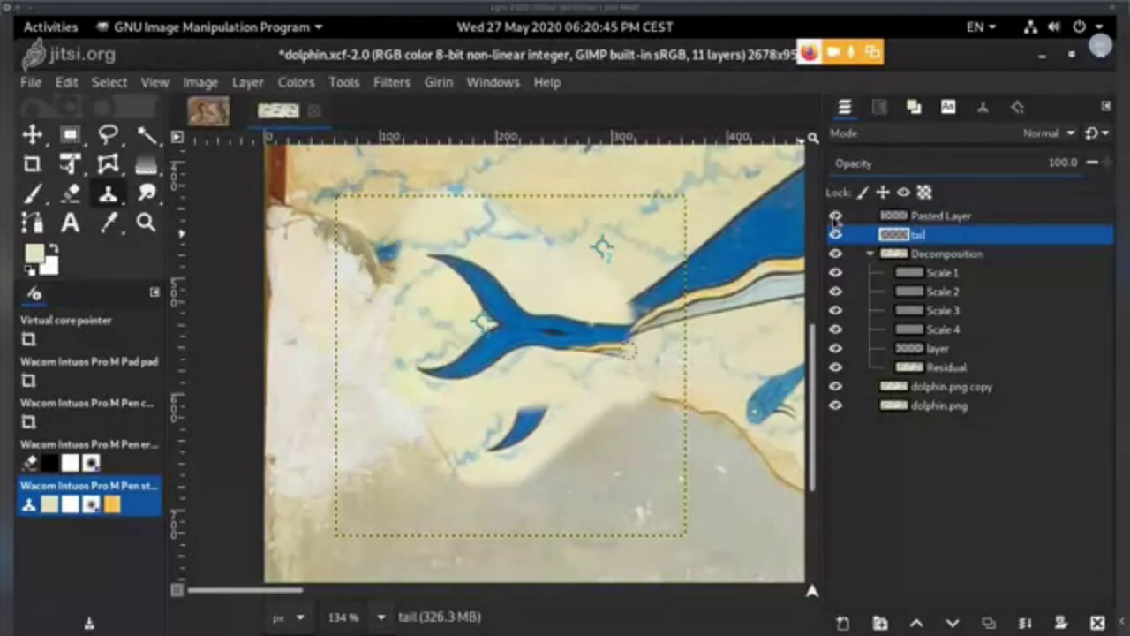
pyautogui.click(836, 216)
pyautogui.click(913, 216)
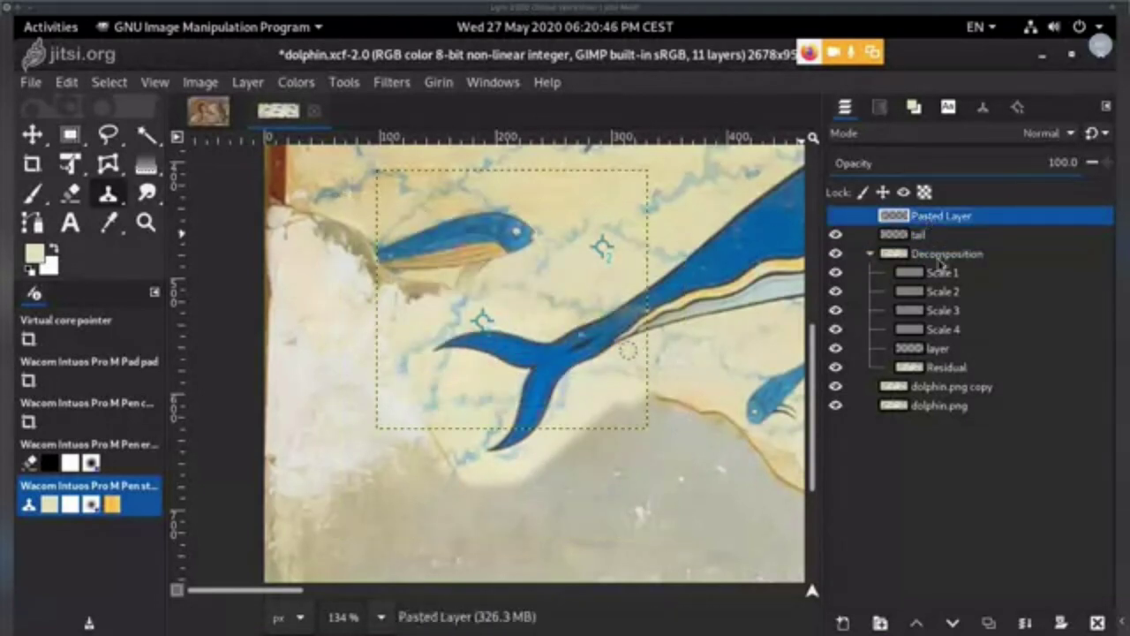
pyautogui.click(1097, 624)
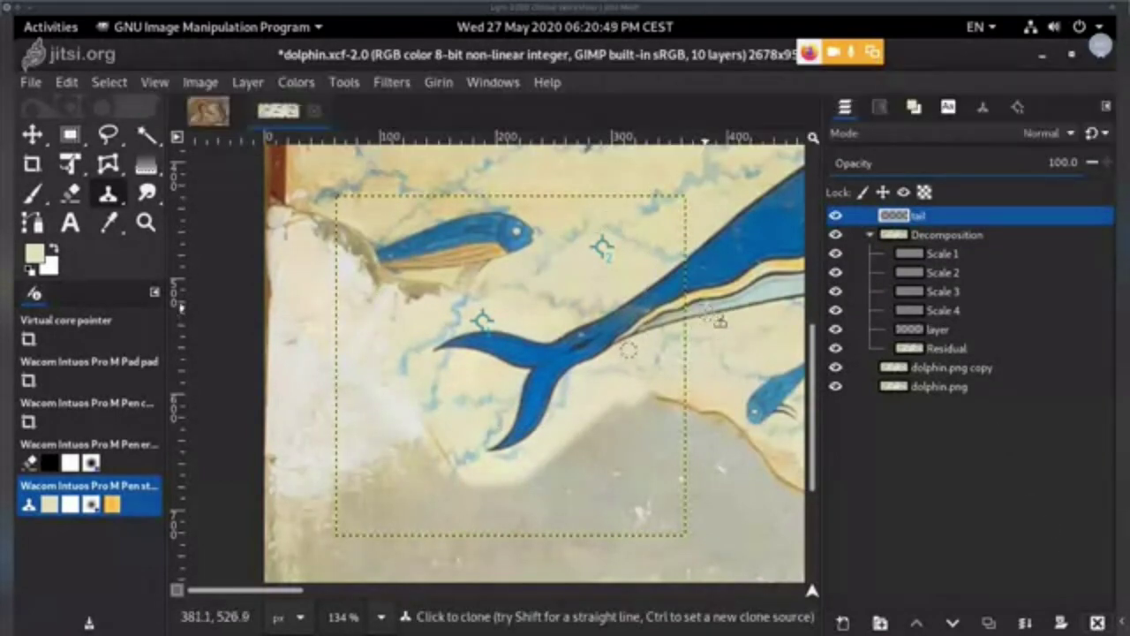
# - Select the dolphin.png copy layer, isolate it, and examine the background around the fish below the first dolphin
pyautogui.click(952, 369)
pyautogui.keyDown('shift'); pyautogui.click(837, 368); pyautogui.keyUp('shift')
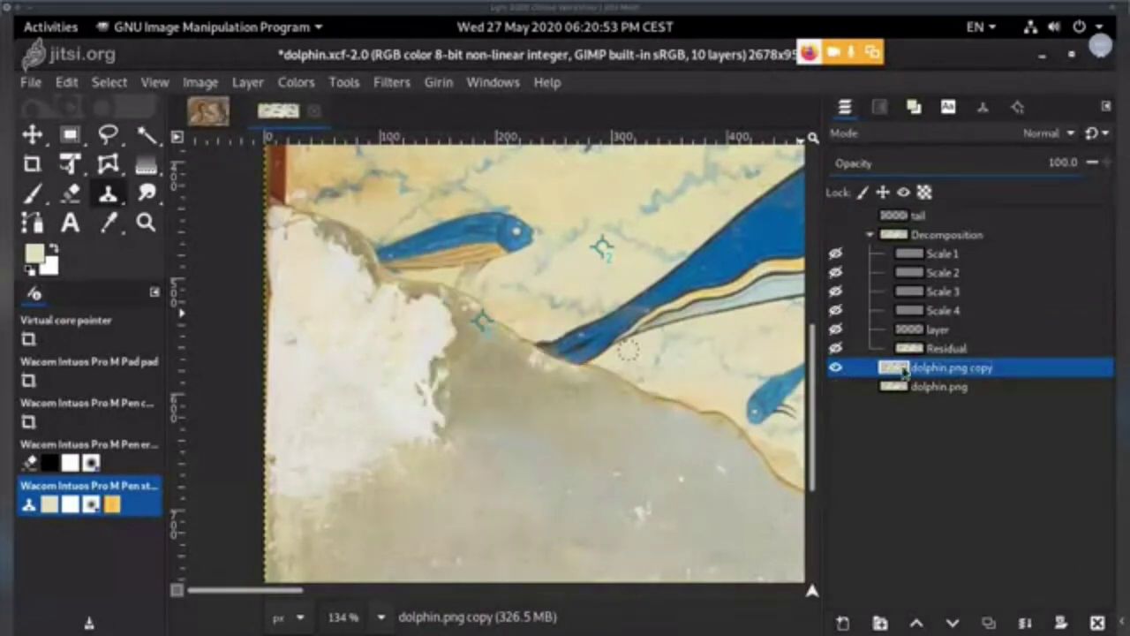
pyautogui.scroll(-4, 574, 318)
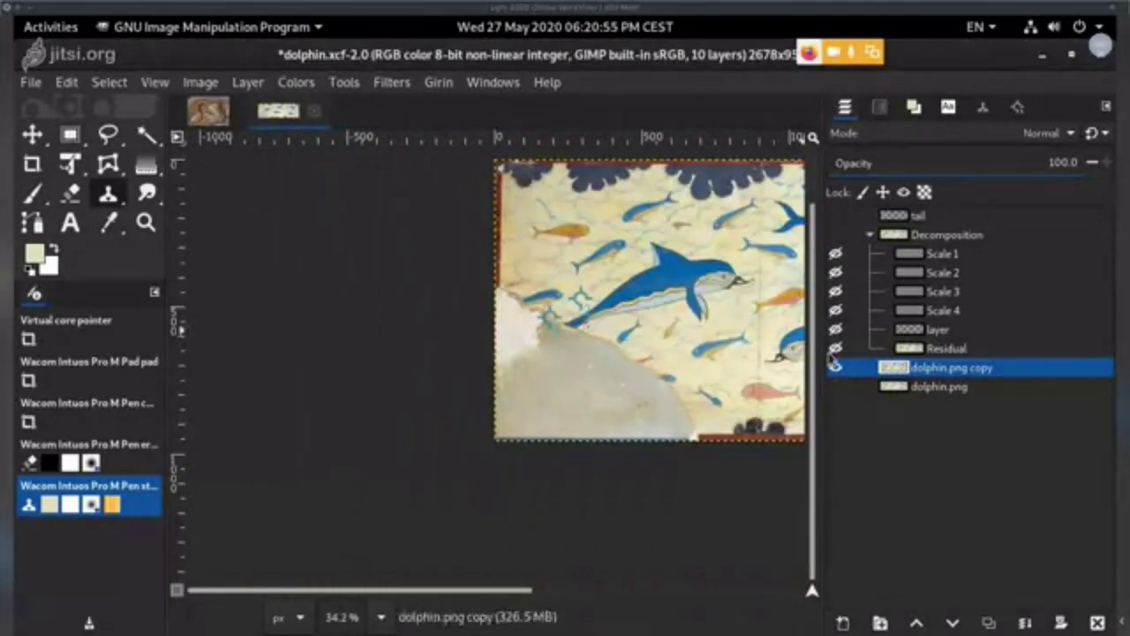
pyautogui.scroll(6, 772, 401)
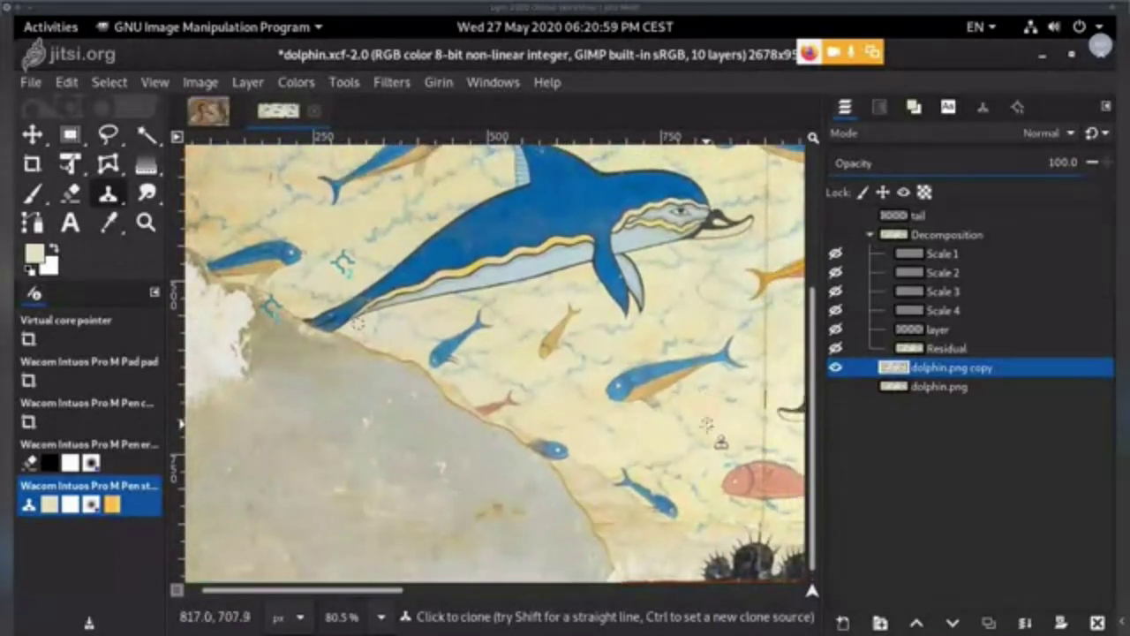
pyautogui.scroll(2, 671, 338)
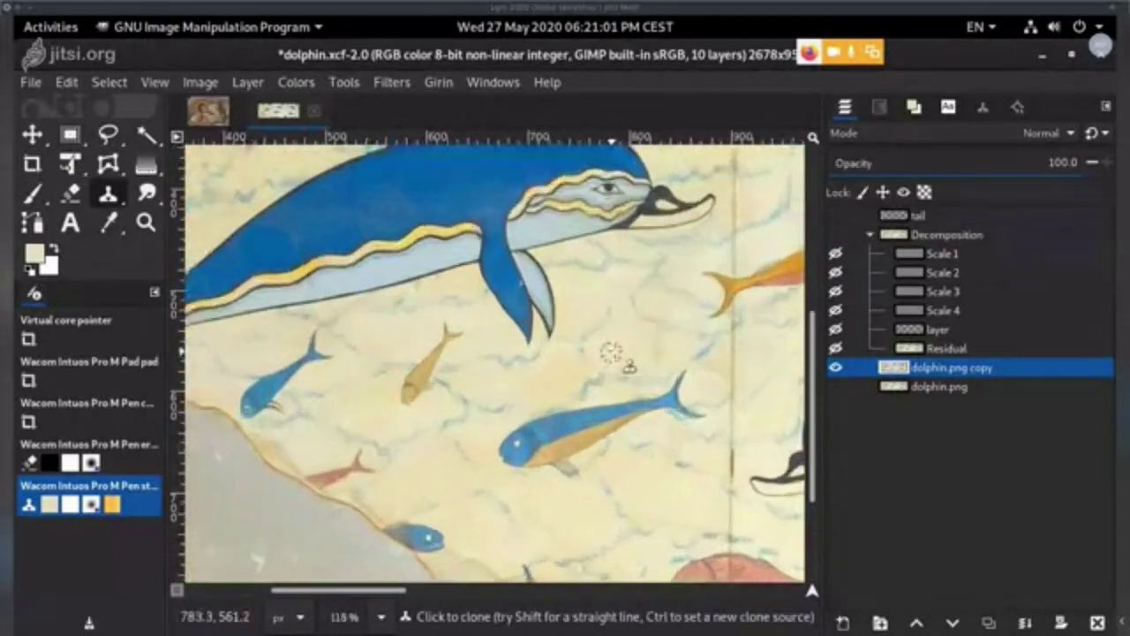
# - Clone background beside the small yellow fish on dolphin.png copy, sampling nearby clean plaster, and switch the Decomposition group back on
pyautogui.keyDown('ctrl'); pyautogui.click(495, 383); pyautogui.keyUp('ctrl')
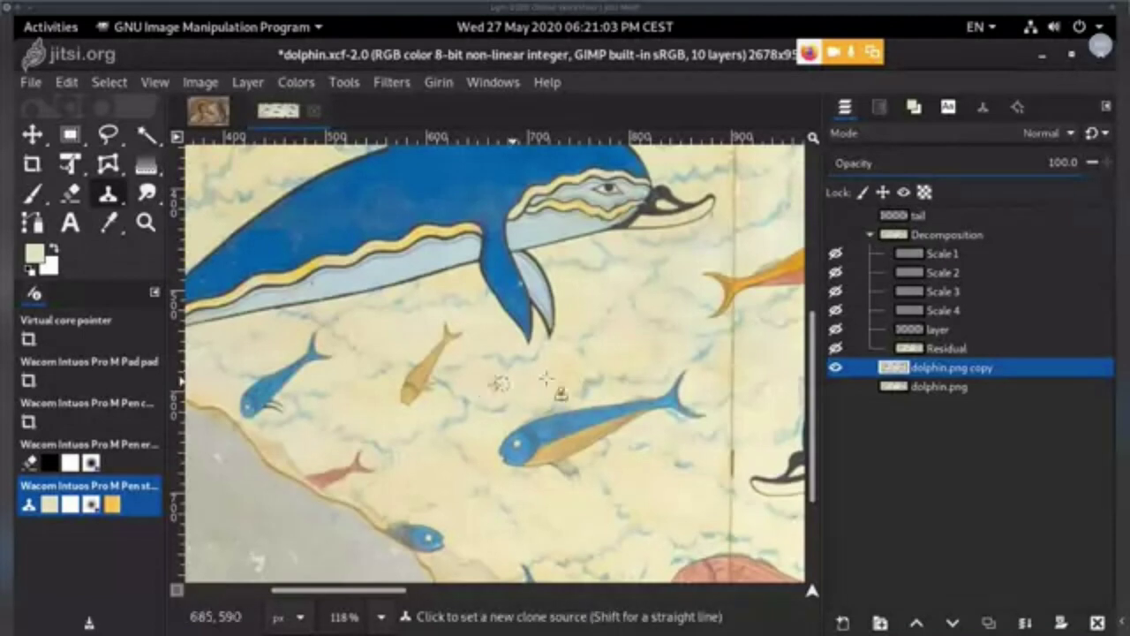
pyautogui.keyDown('ctrl'); pyautogui.click(497, 382); pyautogui.keyUp('ctrl')
pyautogui.moveTo(568, 433); pyautogui.dragTo(552, 365)
pyautogui.moveTo(614, 414); pyautogui.dragTo(550, 379)
pyautogui.click(836, 236)
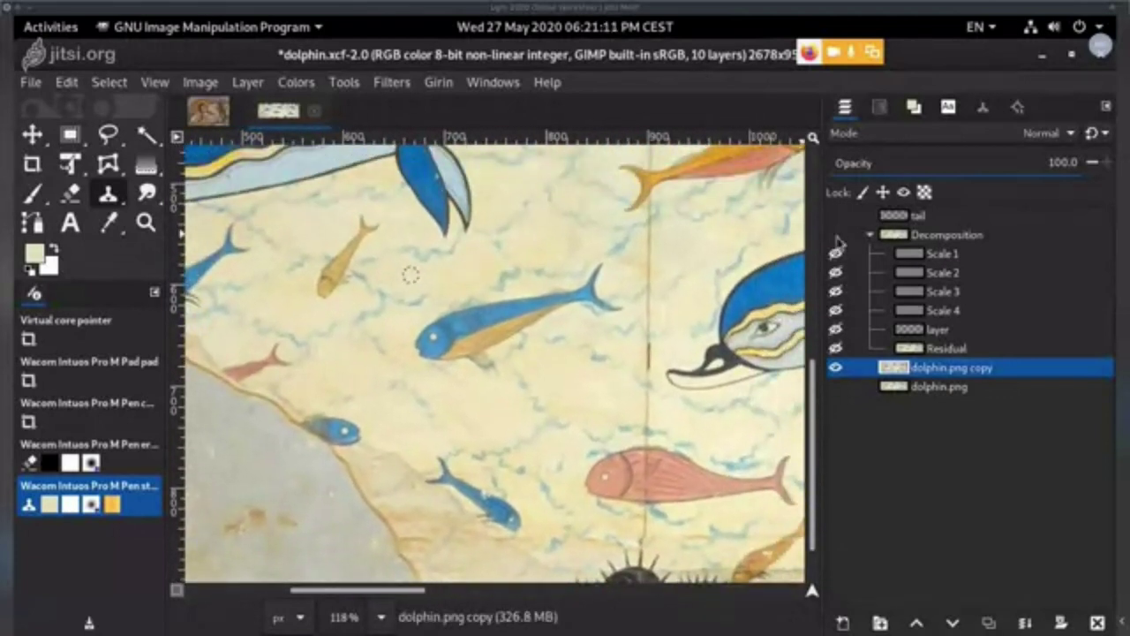
# - Show the Decomposition group again and give the group a white layer mask
pyautogui.click(836, 236)
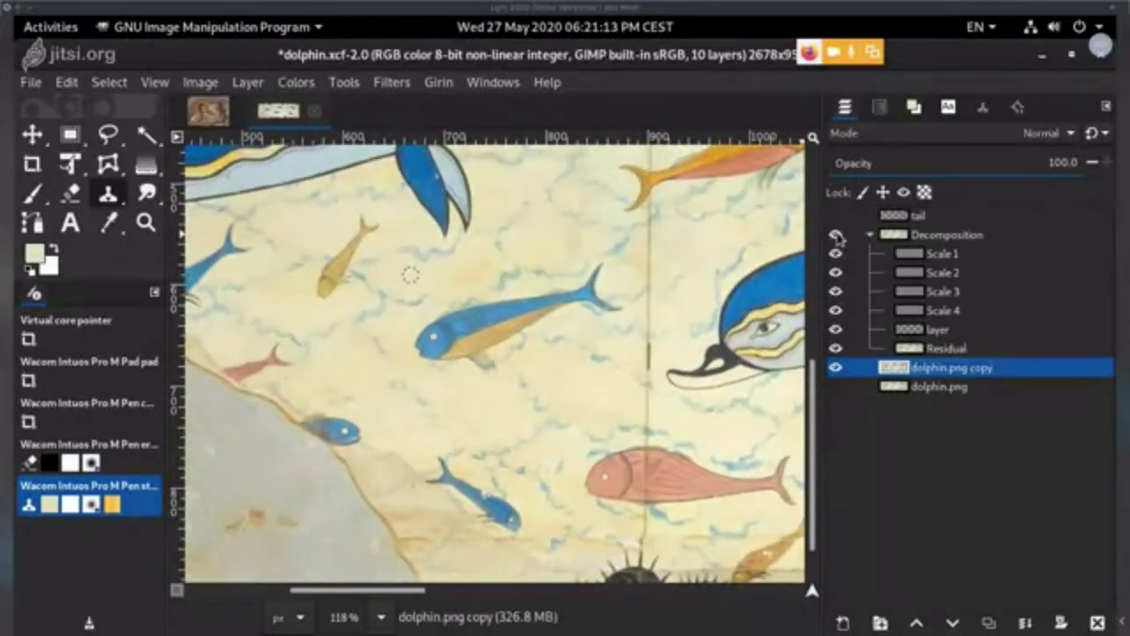
pyautogui.click(963, 242)
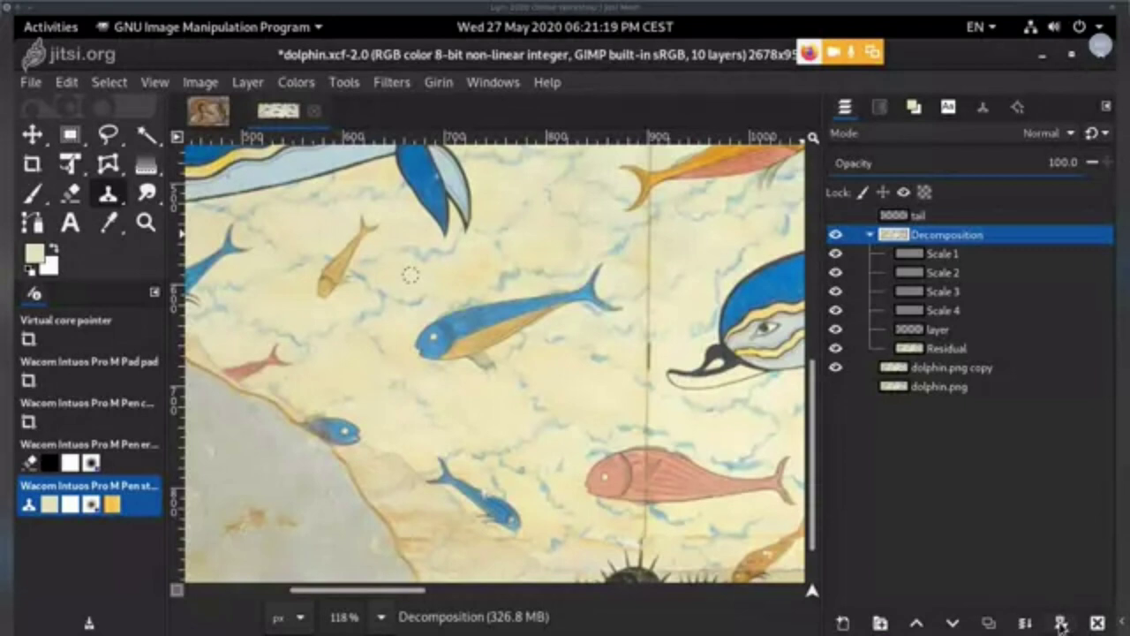
pyautogui.keyDown('shift'); pyautogui.click(899, 238); pyautogui.keyUp('shift')
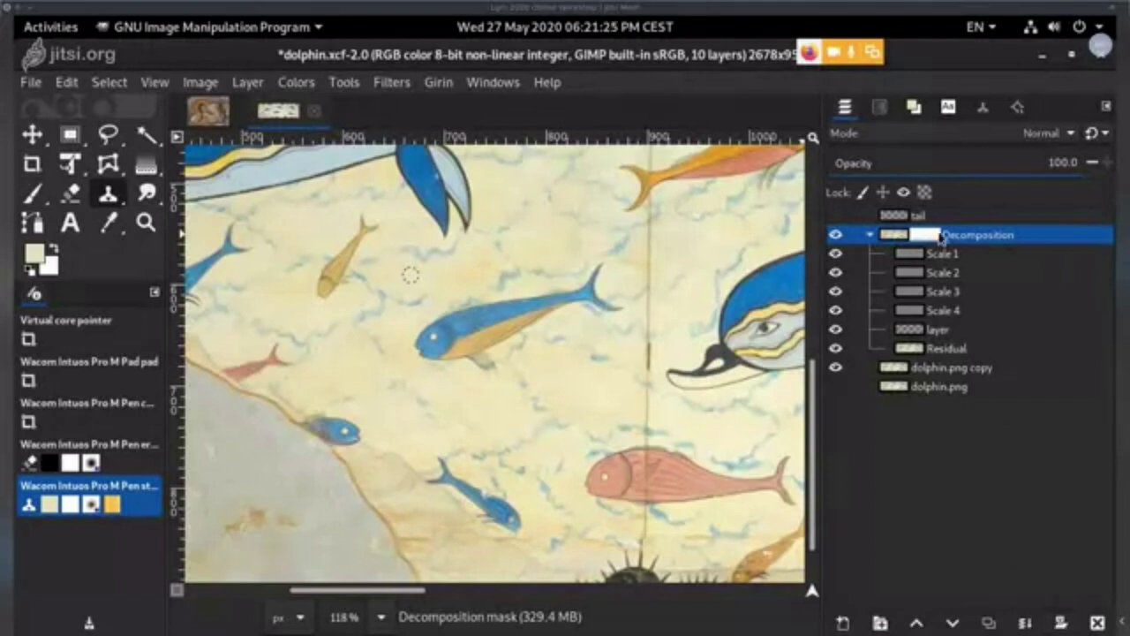
# - Make a freehand selection of the background between the first dolphin's lower fin and the blue fish beneath it
pyautogui.moveTo(515, 288); pyautogui.dragTo(571, 325)
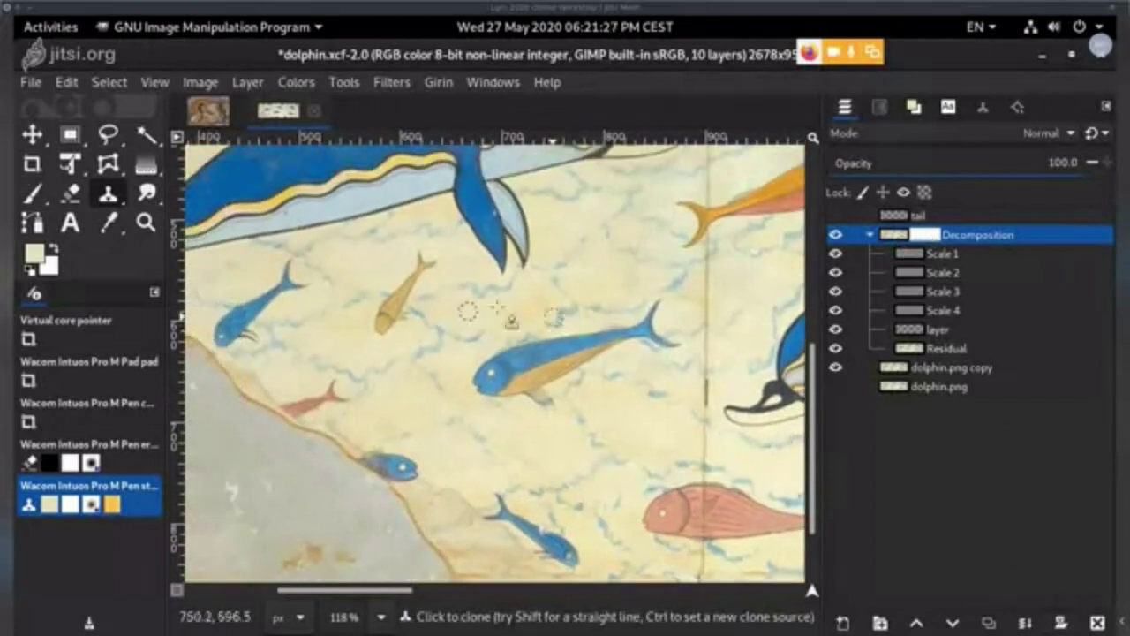
pyautogui.click(116, 133)
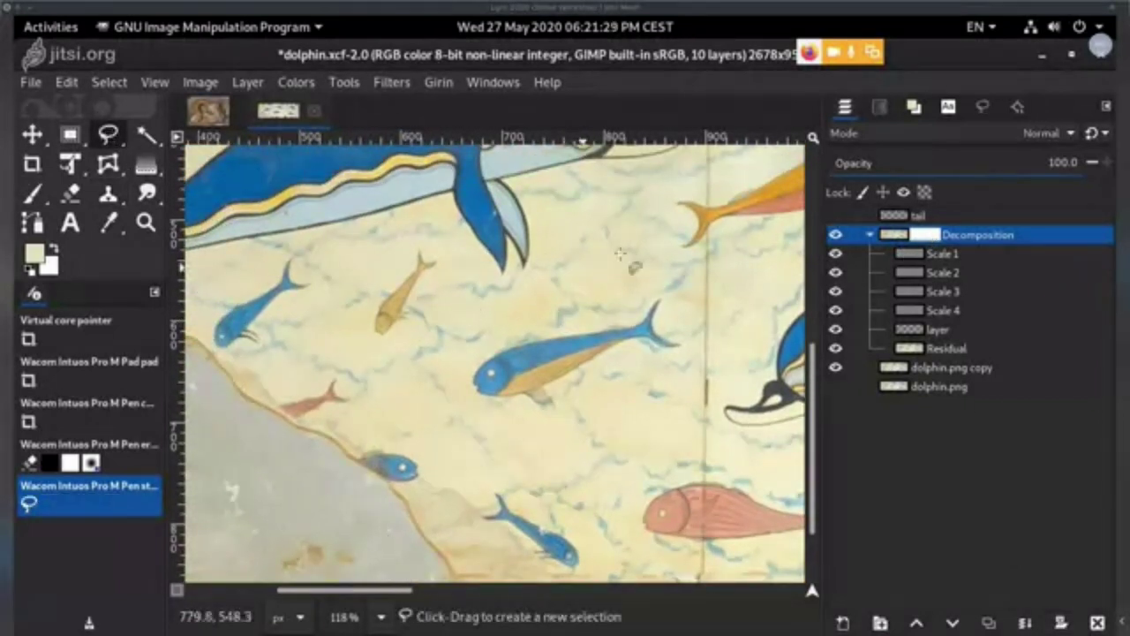
pyautogui.moveTo(567, 263)
pyautogui.mouseDown()
pyautogui.moveTo(523, 246)
pyautogui.moveTo(464, 289)
pyautogui.moveTo(497, 349)
pyautogui.moveTo(583, 331)
pyautogui.moveTo(567, 263)
pyautogui.mouseUp()
# - Compare the selected background with the Decomposition group hidden and shown
pyautogui.click(835, 235)
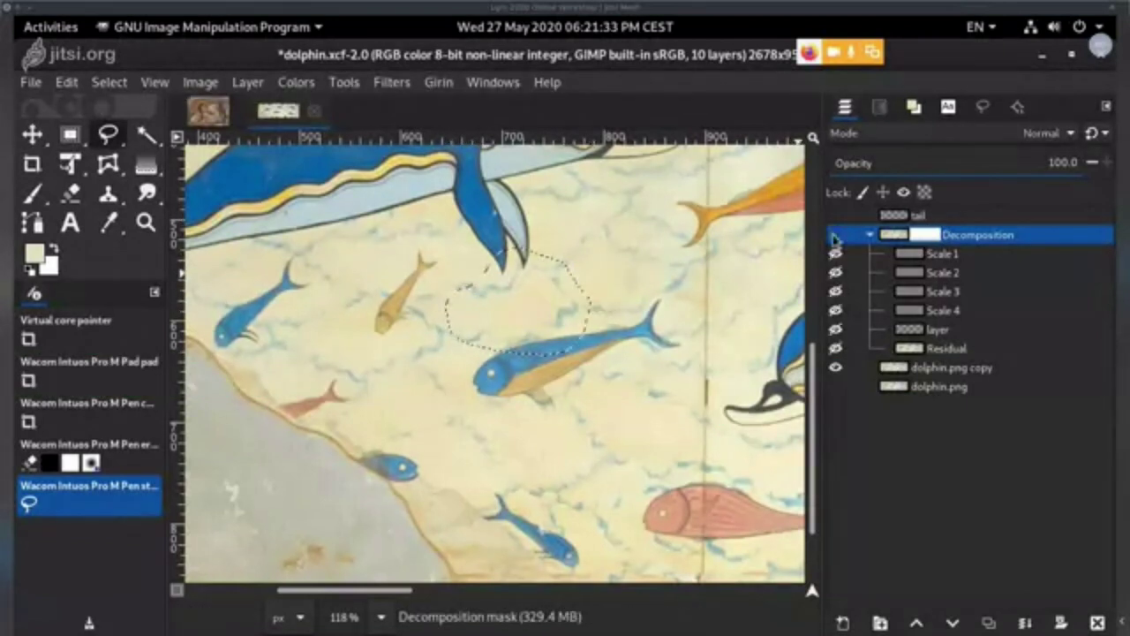
pyautogui.click(835, 235)
pyautogui.click(835, 235)
pyautogui.hotkey('alt', 'Tab')
pyautogui.click(836, 235)
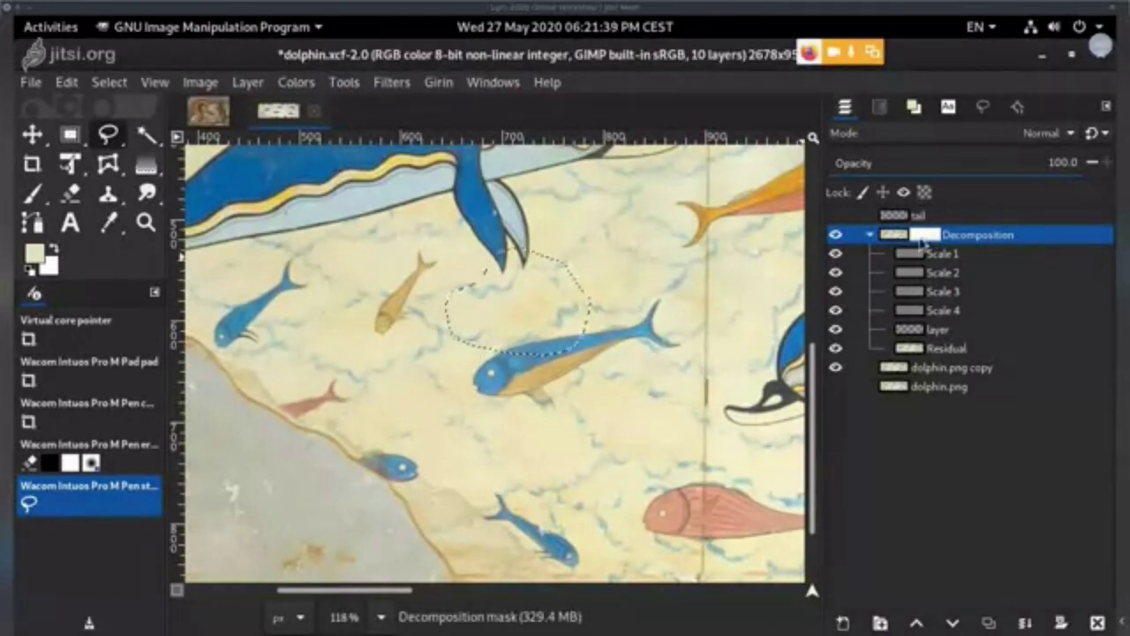
# - Set the foreground color to black (000000) and fill the selected area on the Decomposition group's layer mask with it
pyautogui.click(892, 236)
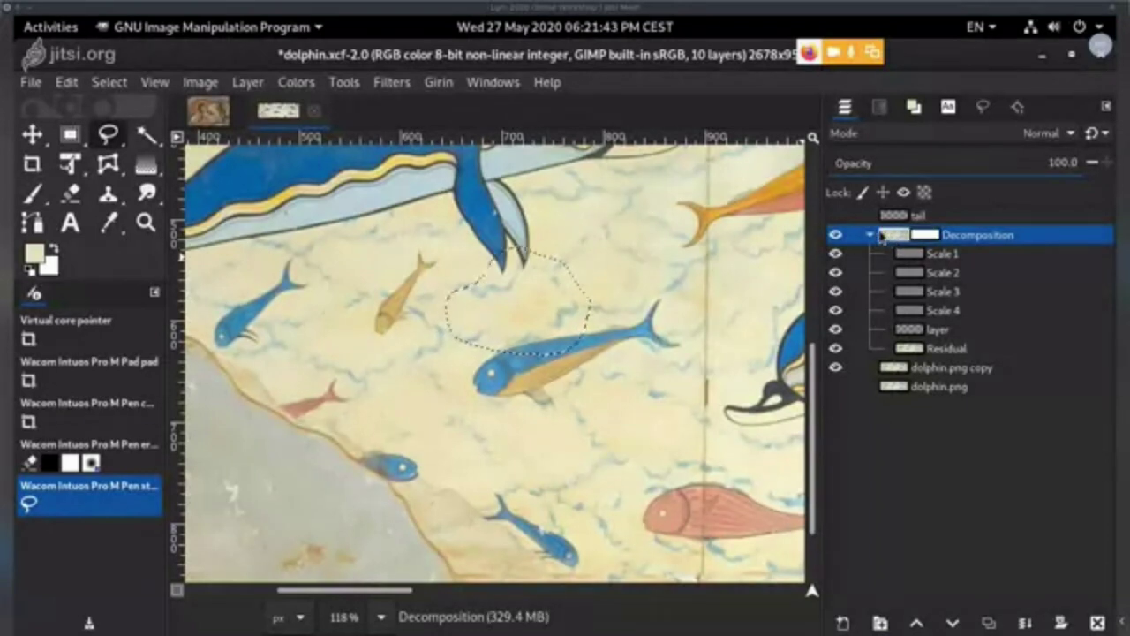
pyautogui.click(924, 236)
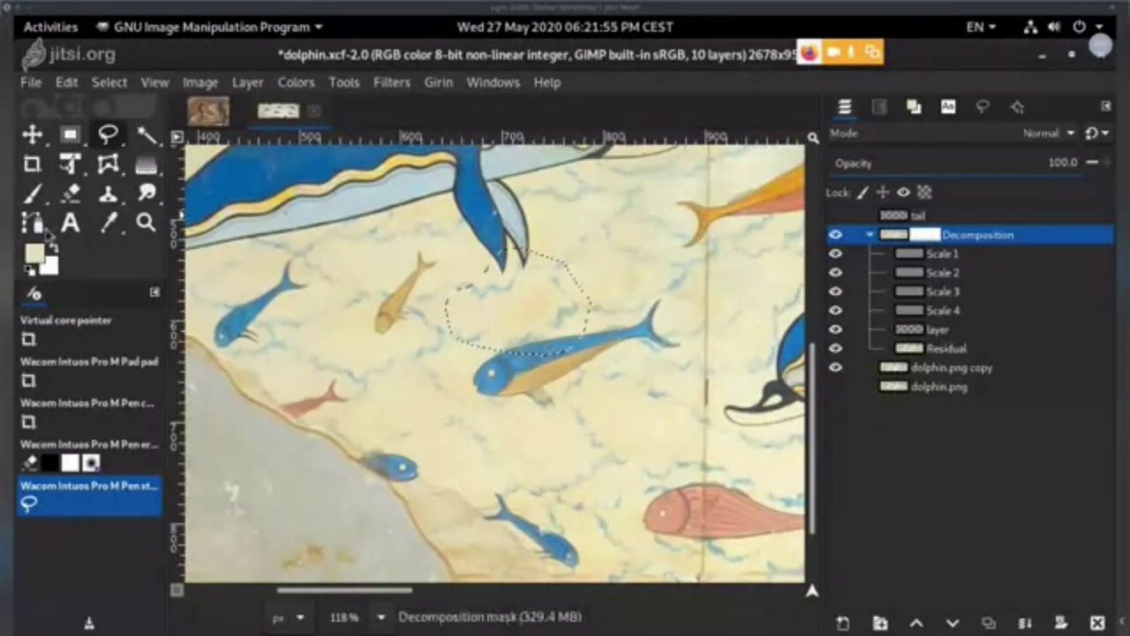
pyautogui.click(40, 263)
pyautogui.moveTo(671, 393); pyautogui.dragTo(541, 539)
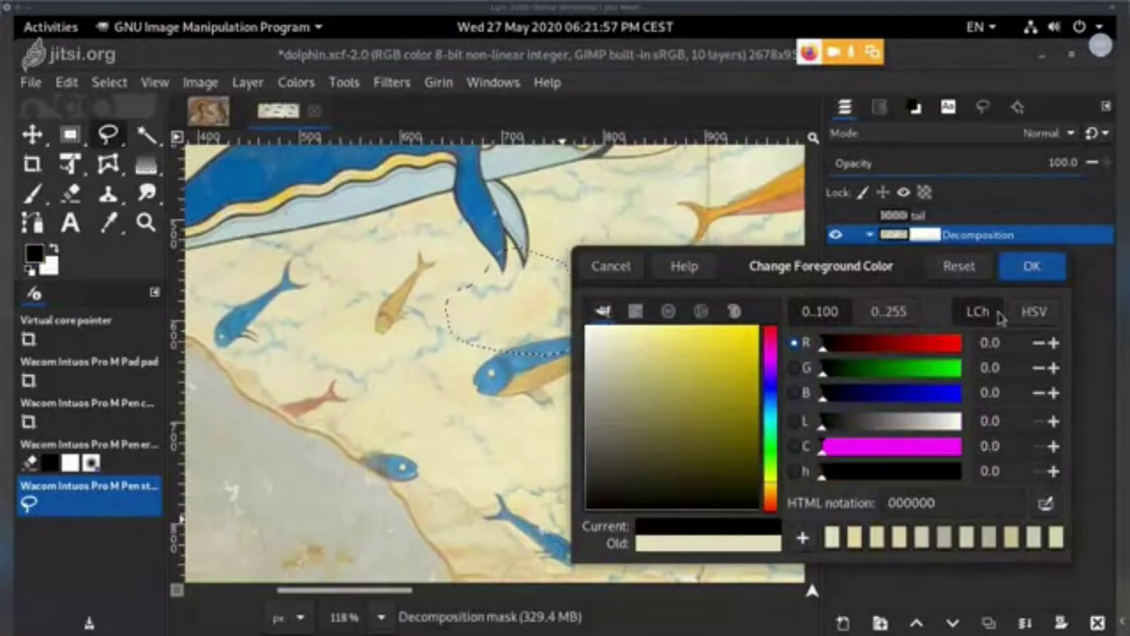
pyautogui.click(1032, 266)
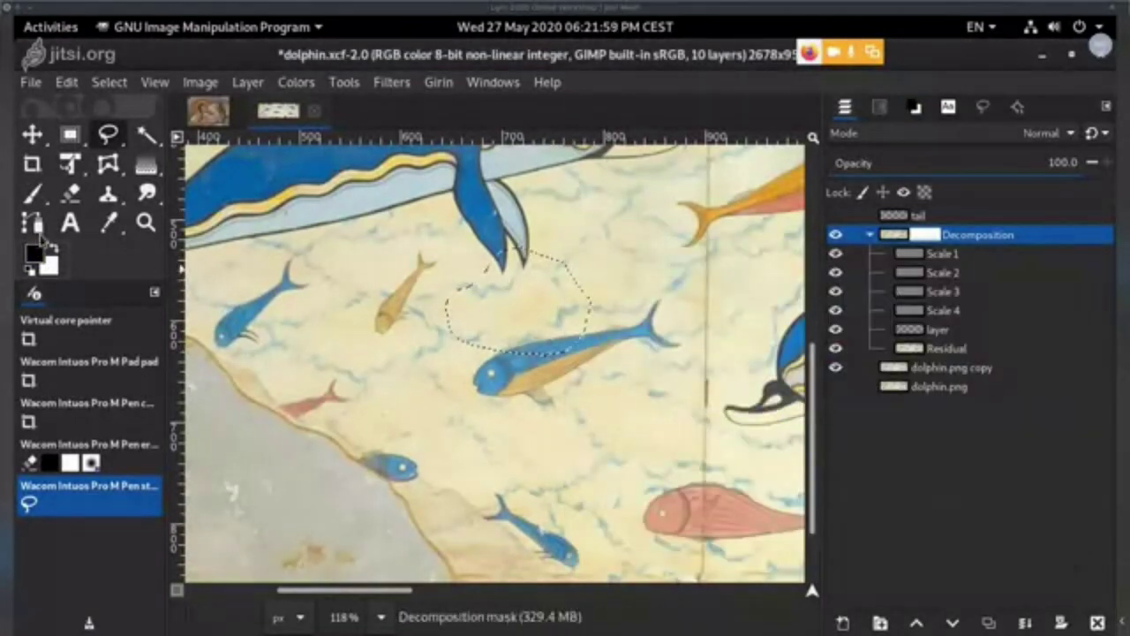
pyautogui.click(36, 257)
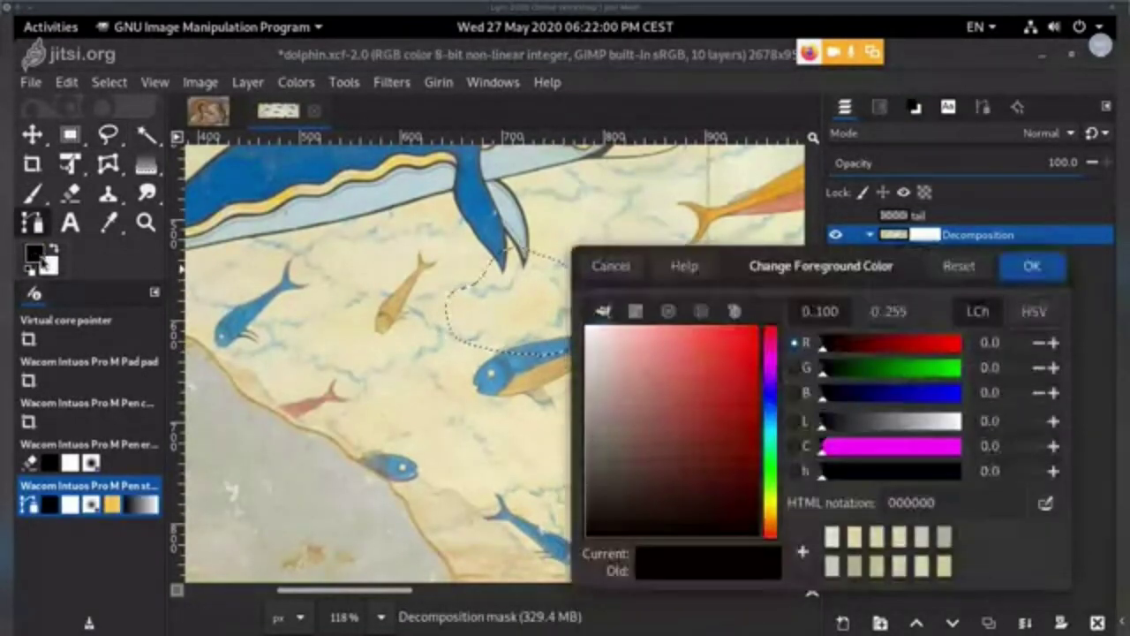
pyautogui.click(596, 267)
pyautogui.moveTo(39, 256); pyautogui.dragTo(507, 294)
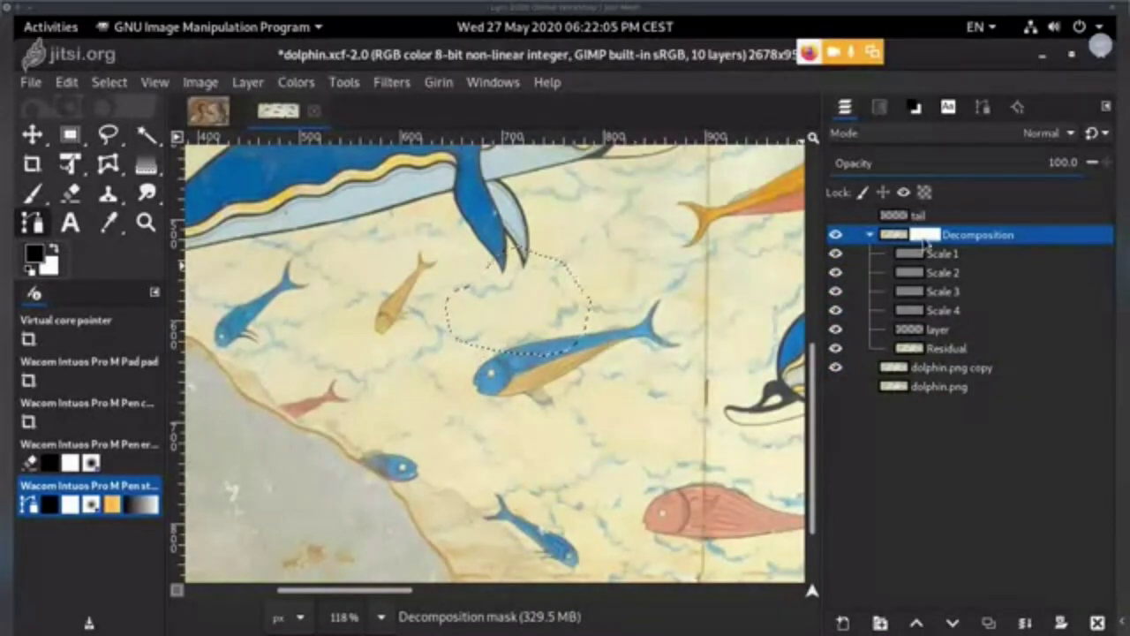
# - Inspect the Decomposition layer mask on its own, removing the selection before returning to the image
pyautogui.rightClick(929, 240)
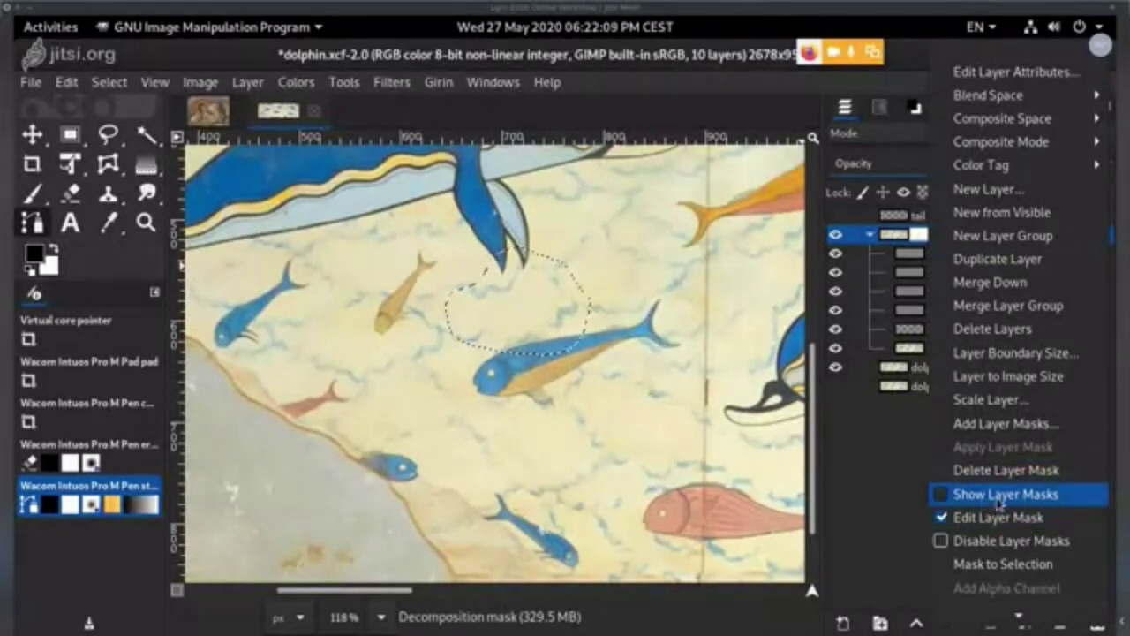
pyautogui.click(1029, 502)
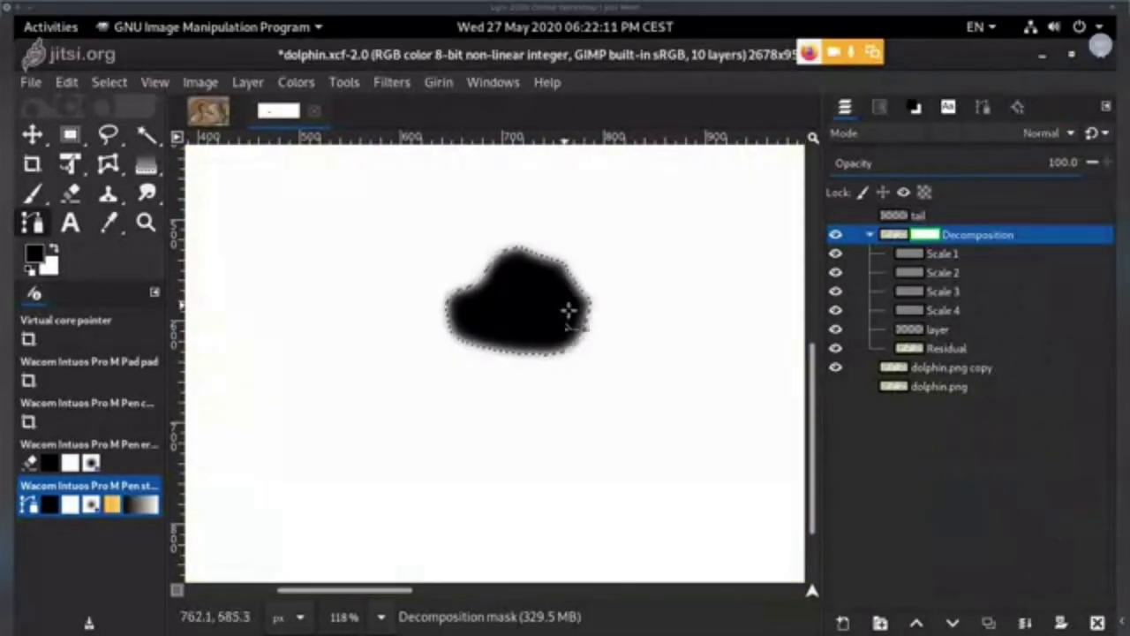
pyautogui.hotkey('ctrl', 'shift', 'a')
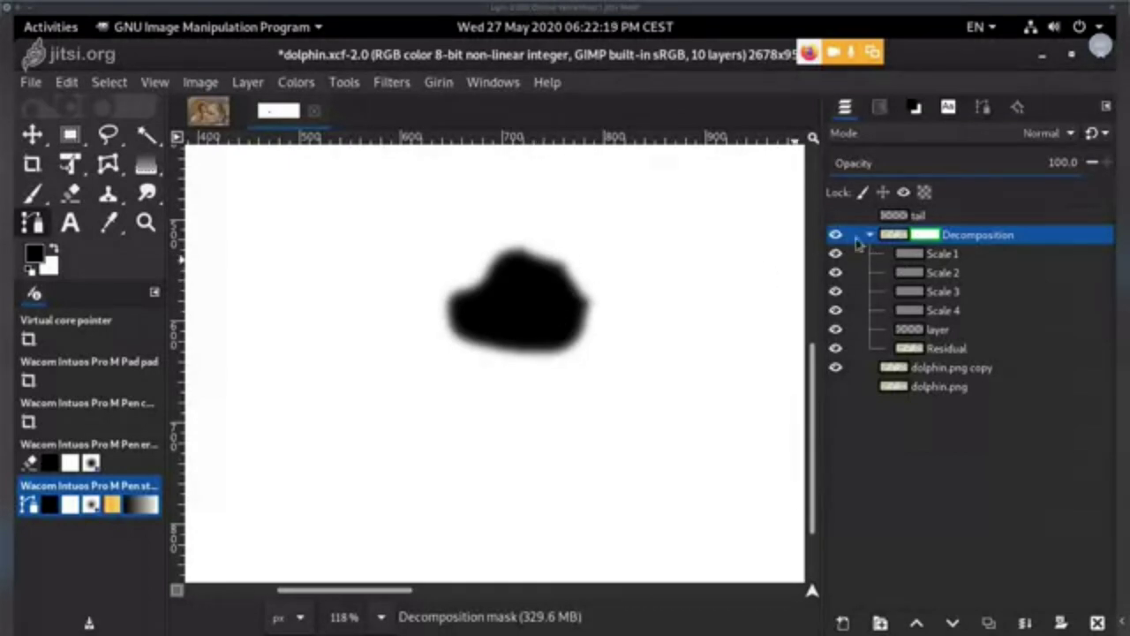
pyautogui.rightClick(925, 238)
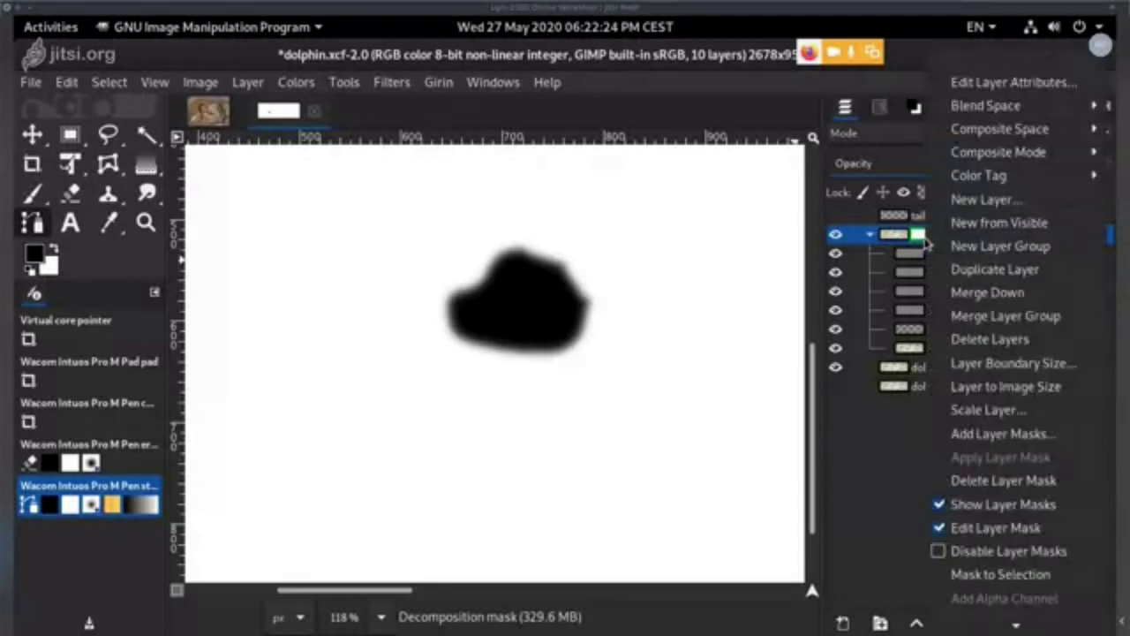
pyautogui.click(961, 508)
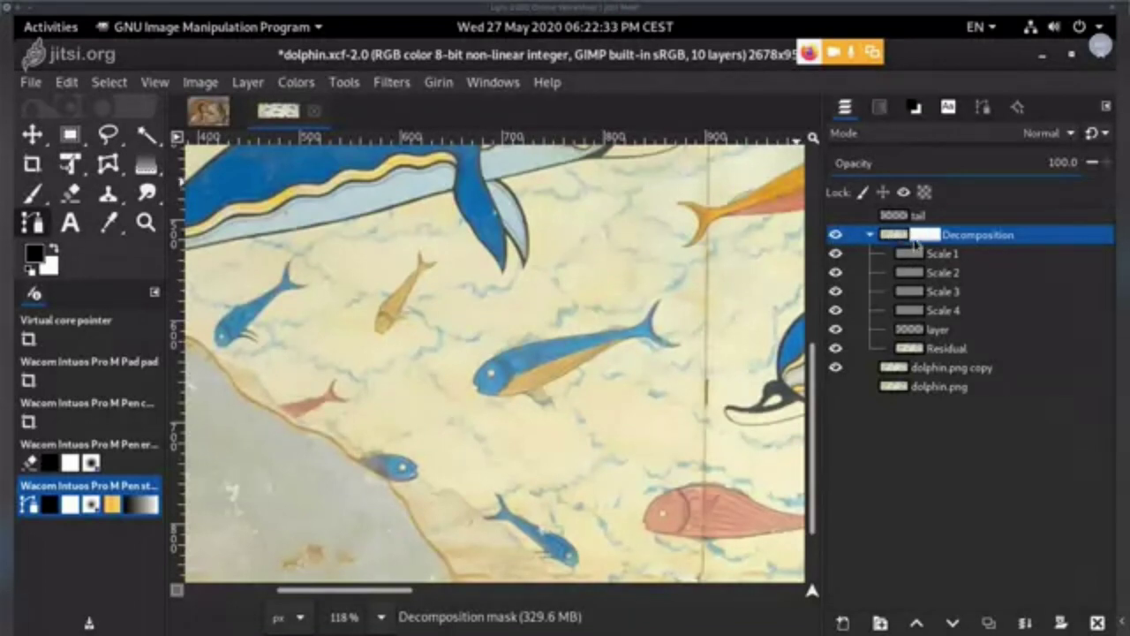
# - Disable the Decomposition layer mask to check the background under the dolphin's fin without it, and enable the mask again
pyautogui.rightClick(929, 239)
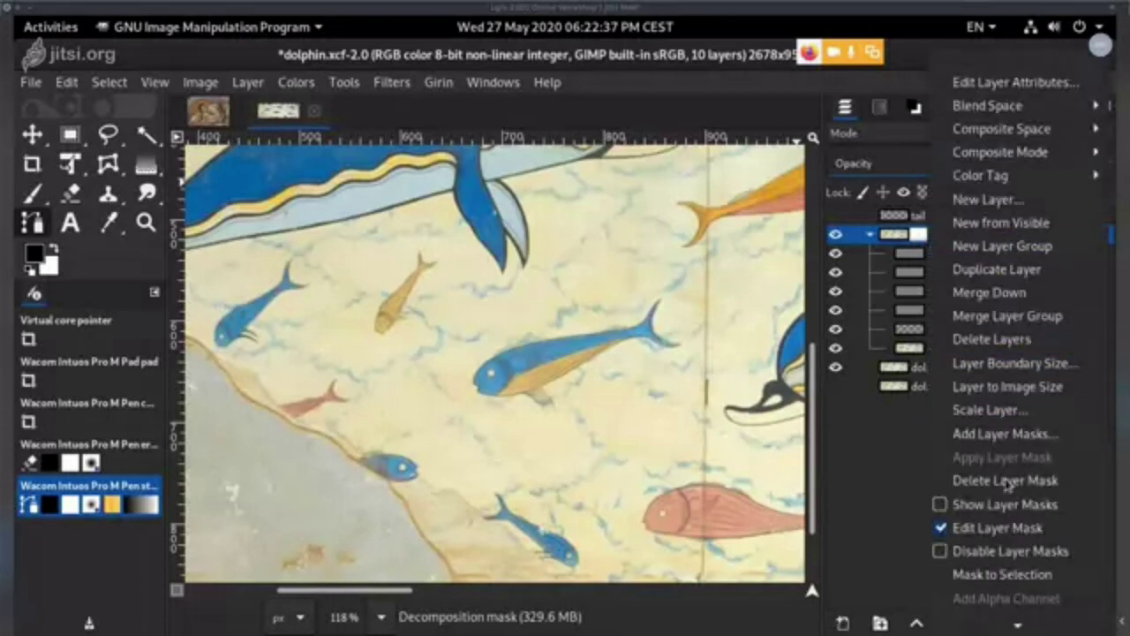
pyautogui.click(943, 553)
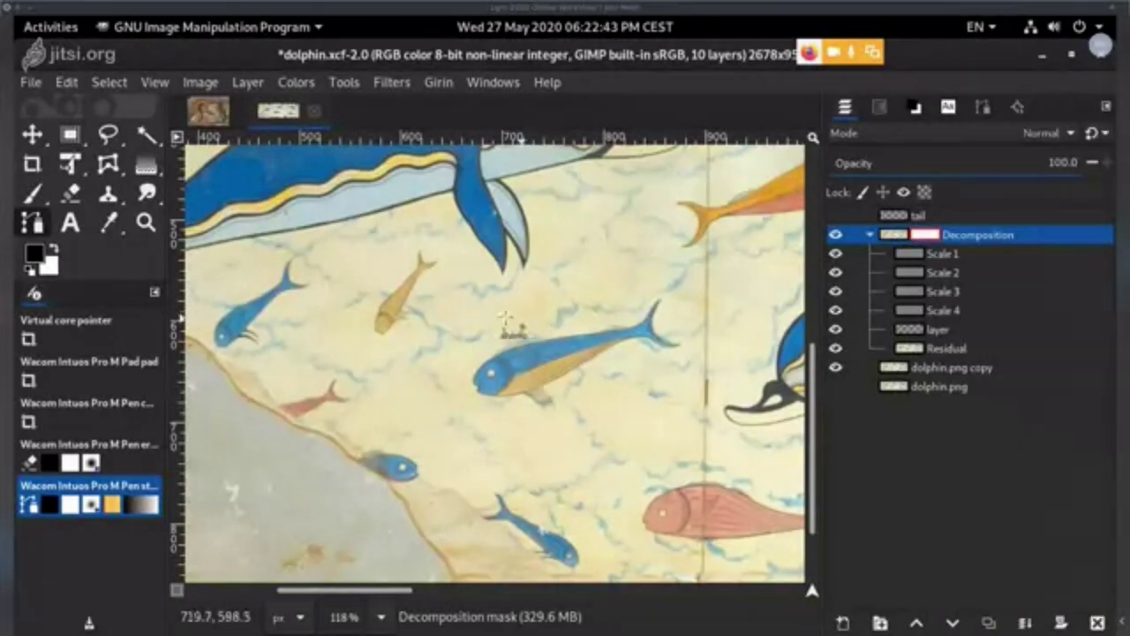
pyautogui.rightClick(927, 239)
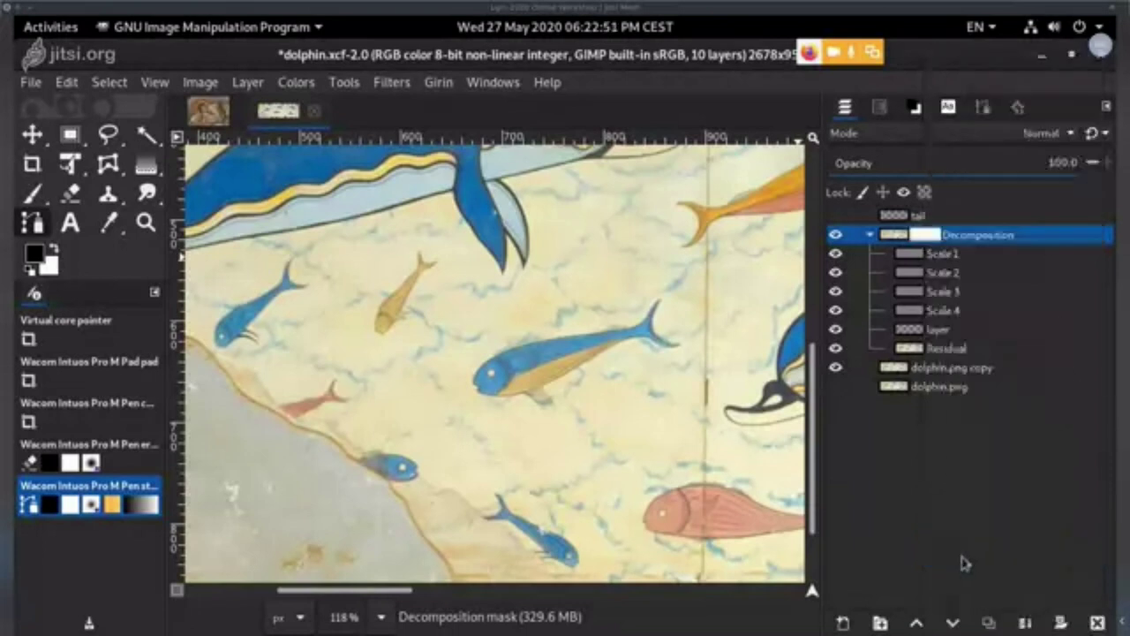
pyautogui.click(954, 553)
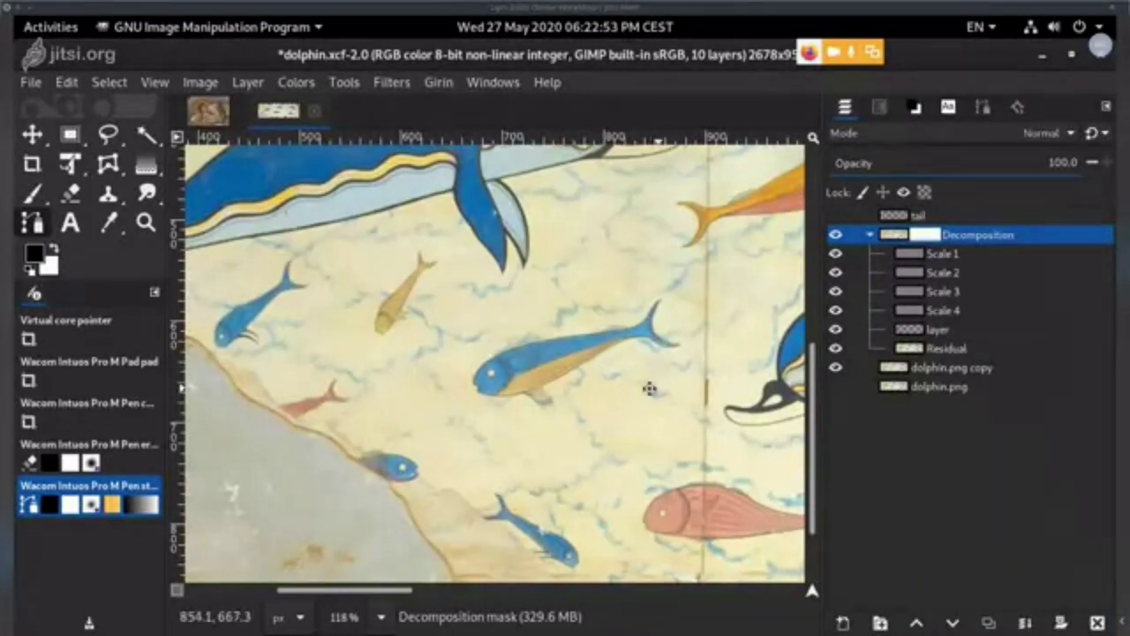
# - Compare the area around the red fish and sea urchins with the Decomposition group hidden and shown
pyautogui.scroll(-5, 618, 362)
pyautogui.hscroll(3, 601, 345)
pyautogui.moveTo(585, 330); pyautogui.dragTo(562, 344)
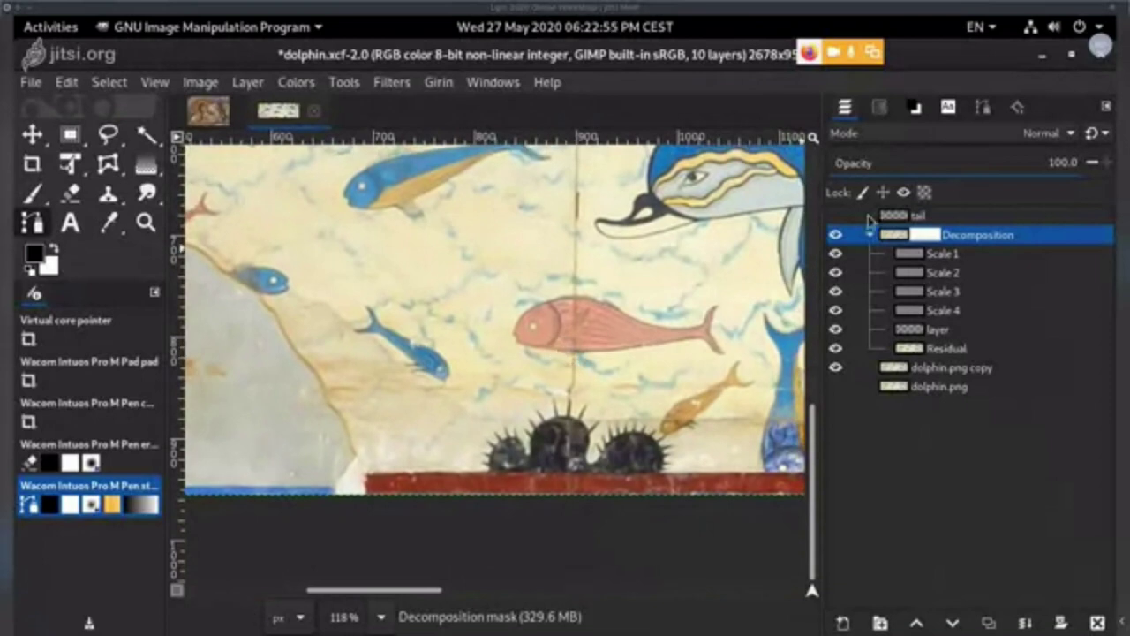
pyautogui.click(835, 235)
pyautogui.click(836, 235)
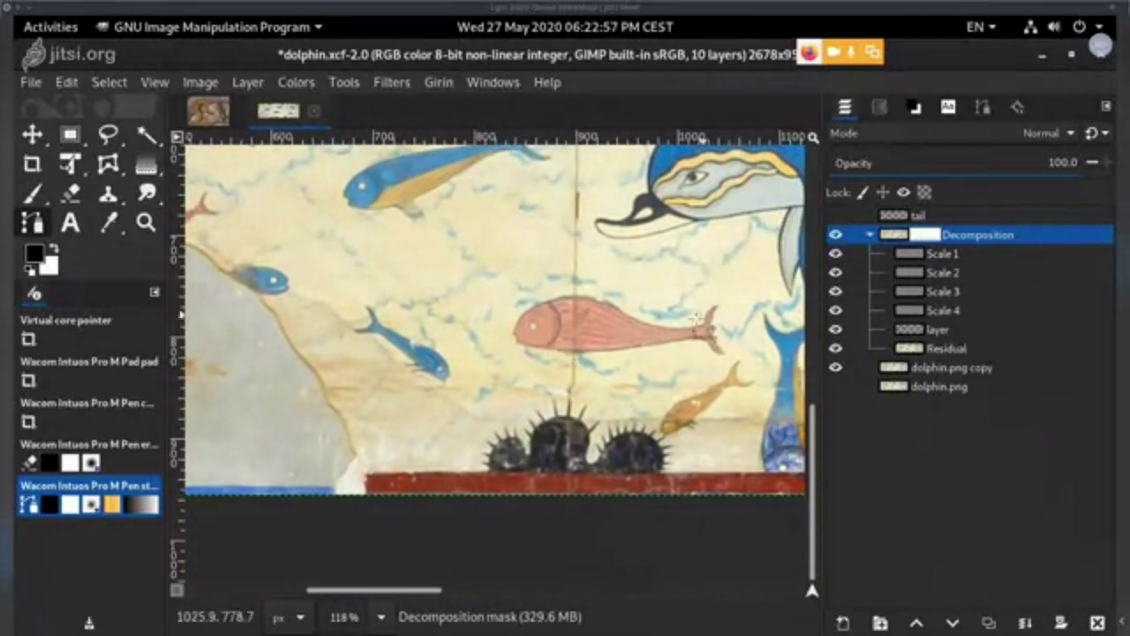
pyautogui.scroll(3, 795, 298)
pyautogui.hscroll(-2, 795, 298)
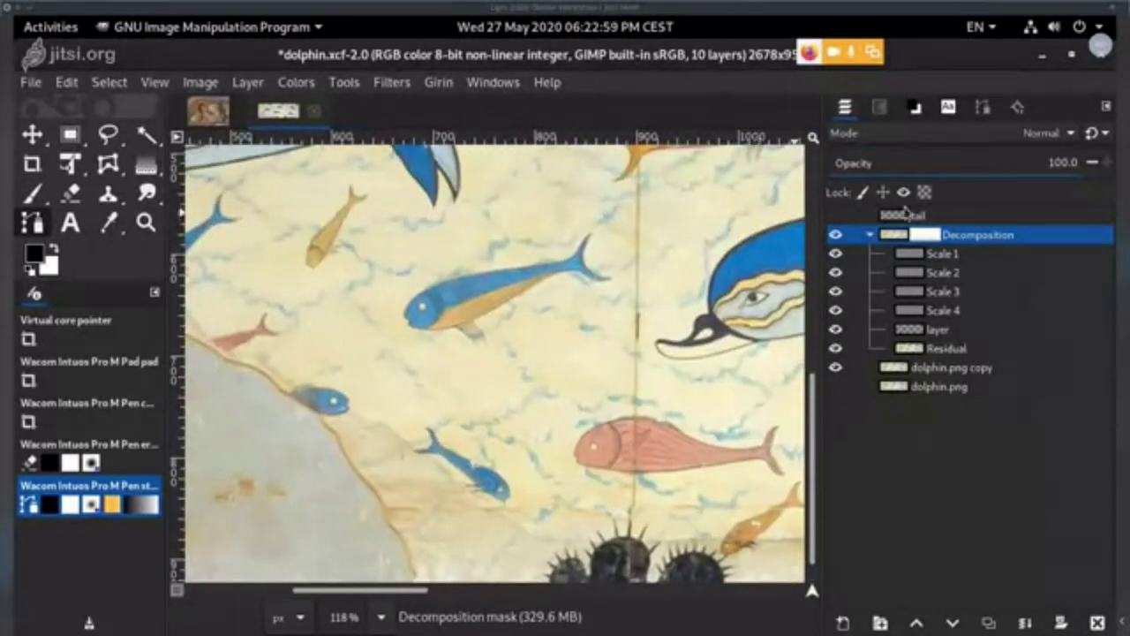
# - Turn on the tail layer and compare the first dolphin with and without the reconstructed tail
pyautogui.moveTo(464, 388); pyautogui.dragTo(512, 240)
pyautogui.moveTo(732, 235); pyautogui.dragTo(849, 282)
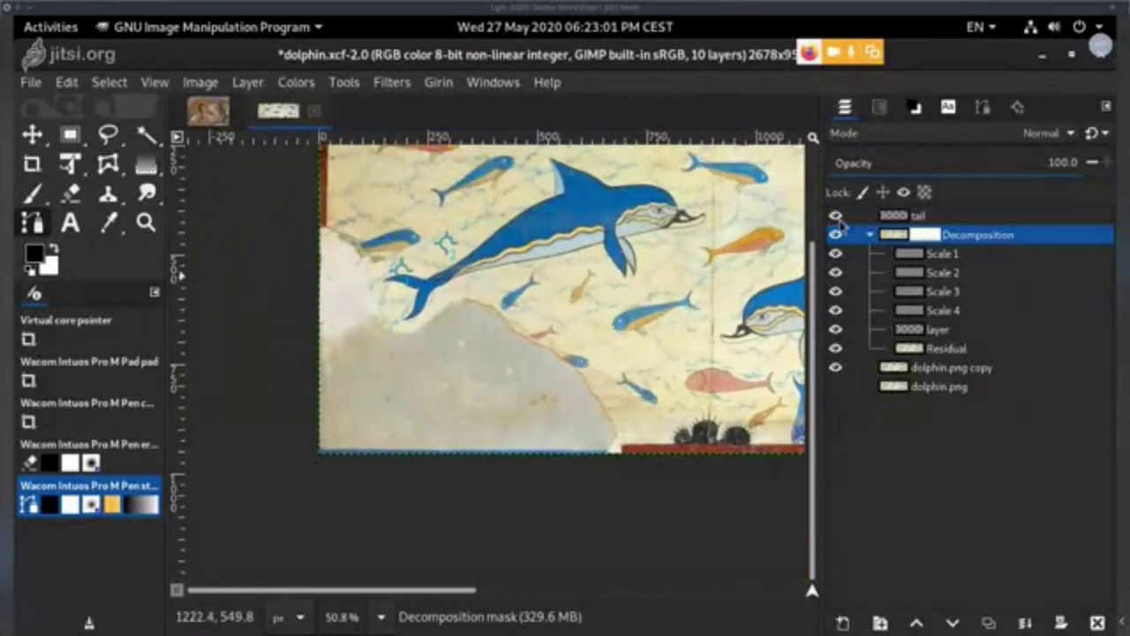
pyautogui.click(835, 215)
pyautogui.click(835, 216)
pyautogui.click(835, 215)
pyautogui.click(835, 215)
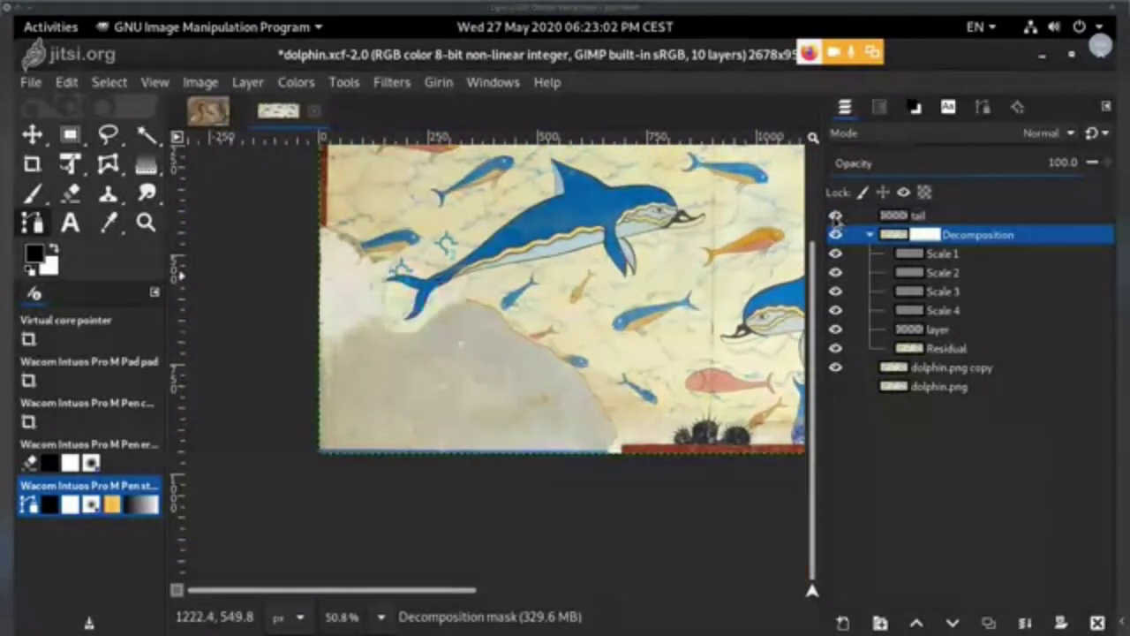
# - Create a new full-size transparent layer directly above the tail layer
pyautogui.click(928, 216)
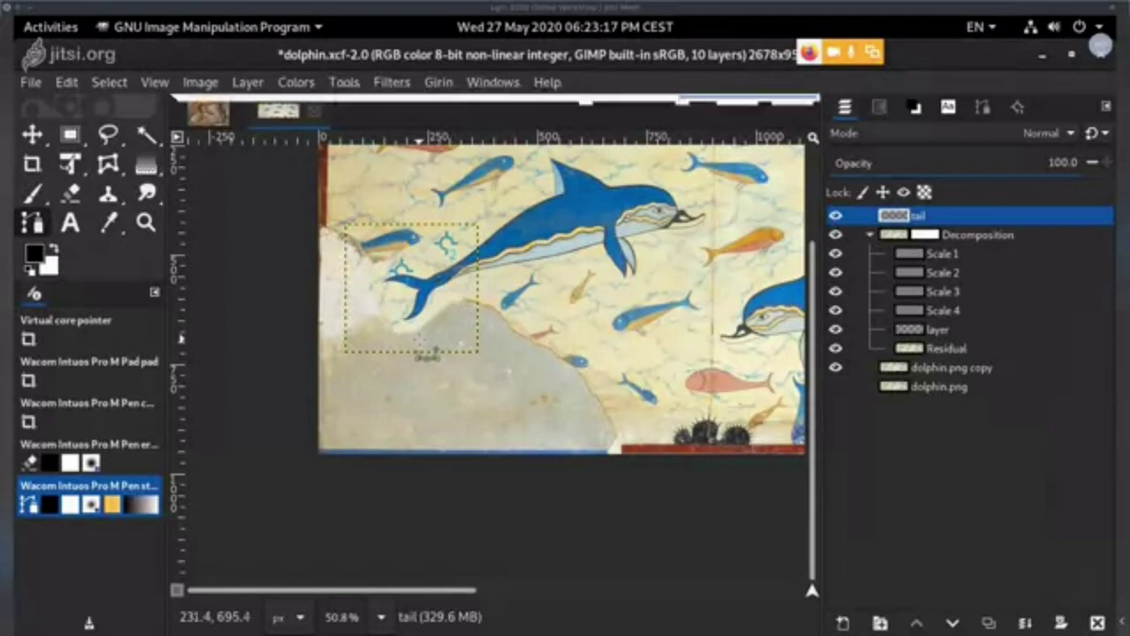
pyautogui.moveTo(579, 309); pyautogui.dragTo(518, 426)
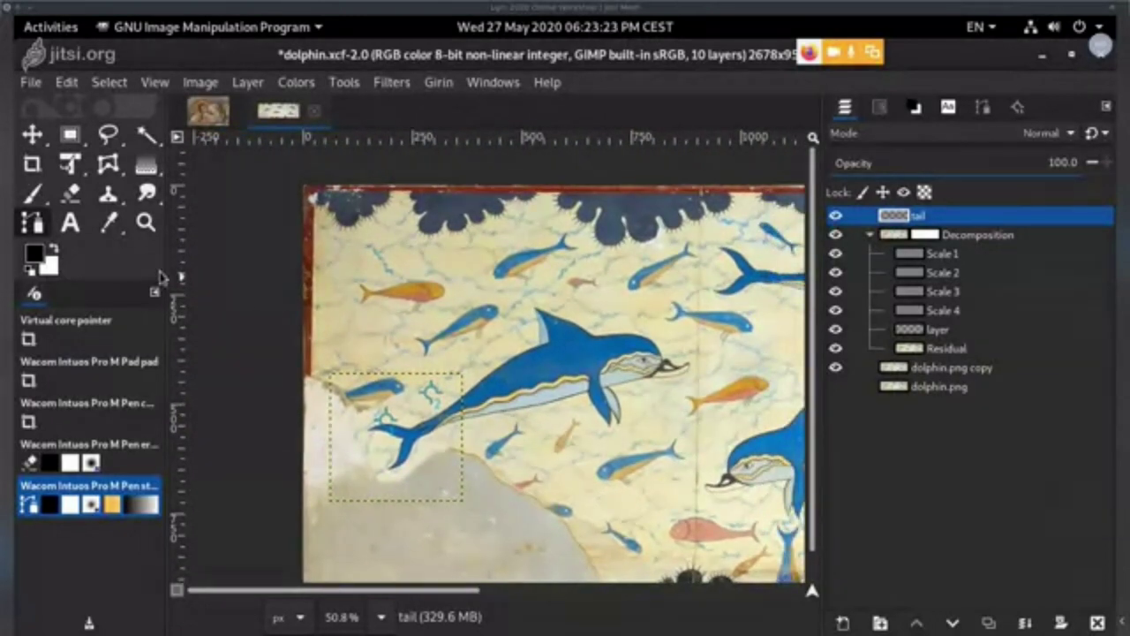
pyautogui.moveTo(553, 344); pyautogui.dragTo(495, 286)
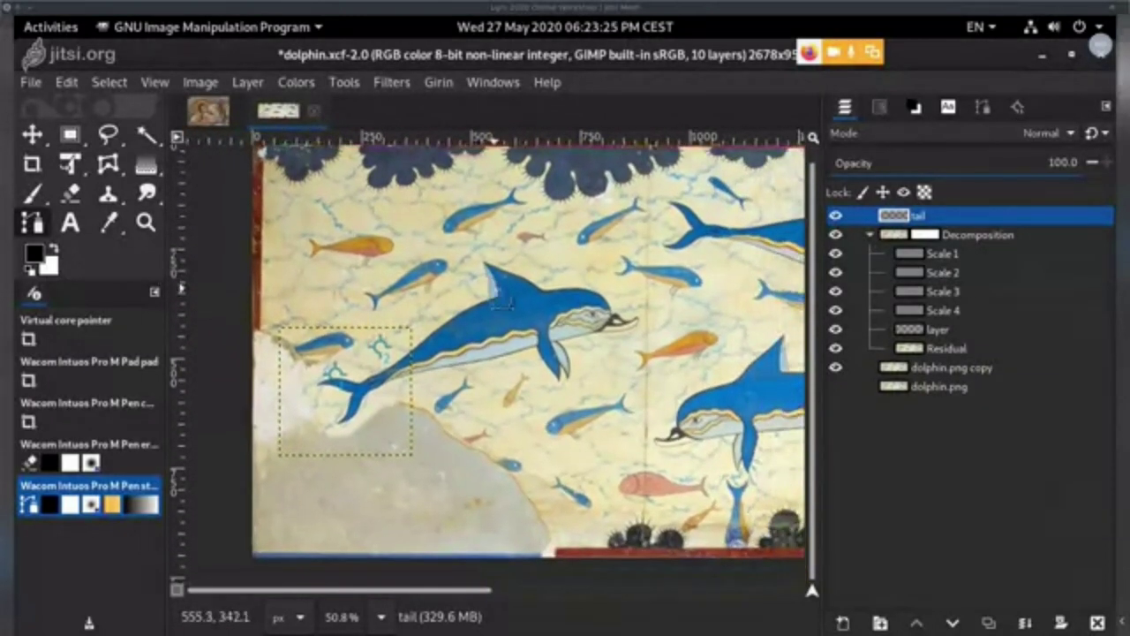
pyautogui.moveTo(553, 349); pyautogui.dragTo(548, 362)
pyautogui.press('f')
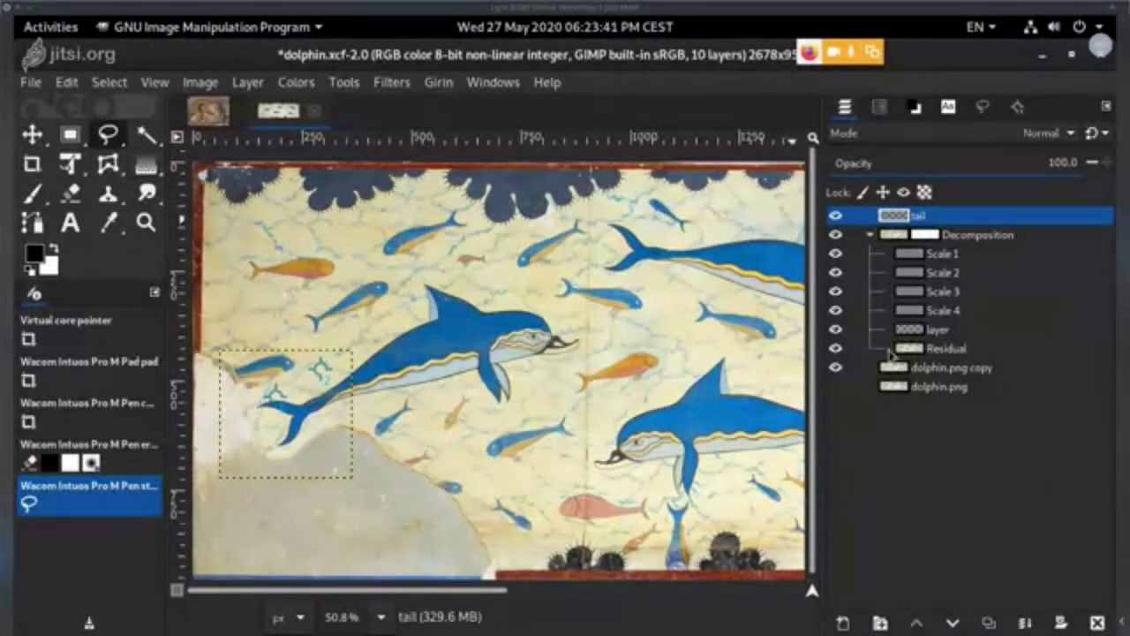
pyautogui.click(843, 623)
pyautogui.click(1076, 152)
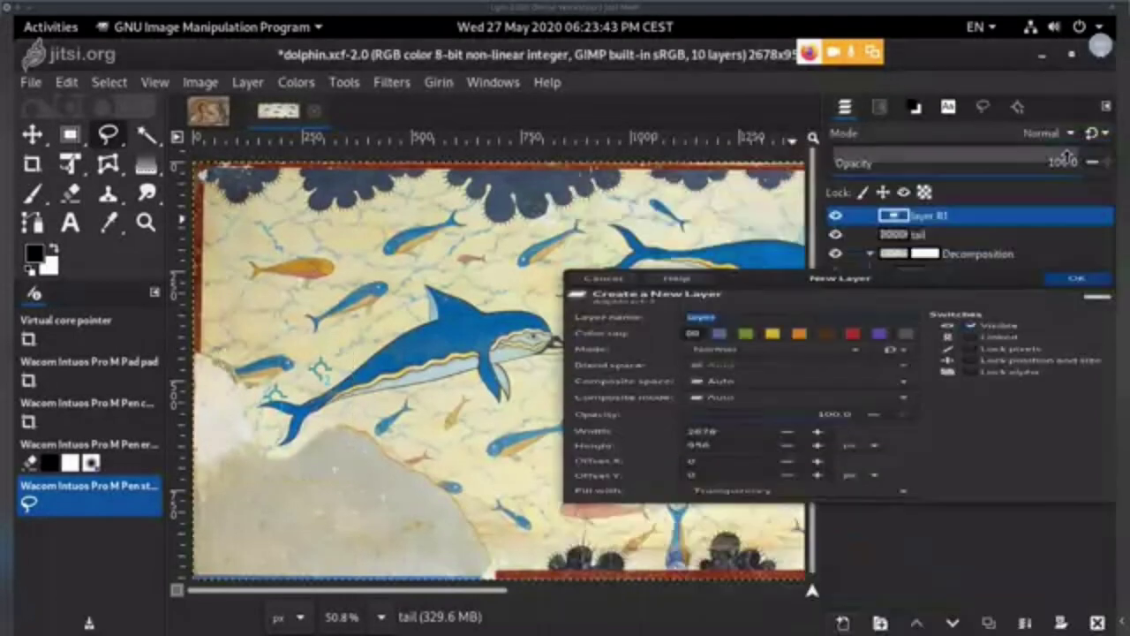
# - Paint three rough black curves around the first dolphin on the new layer, two arches above and one curve below
pyautogui.press('p')
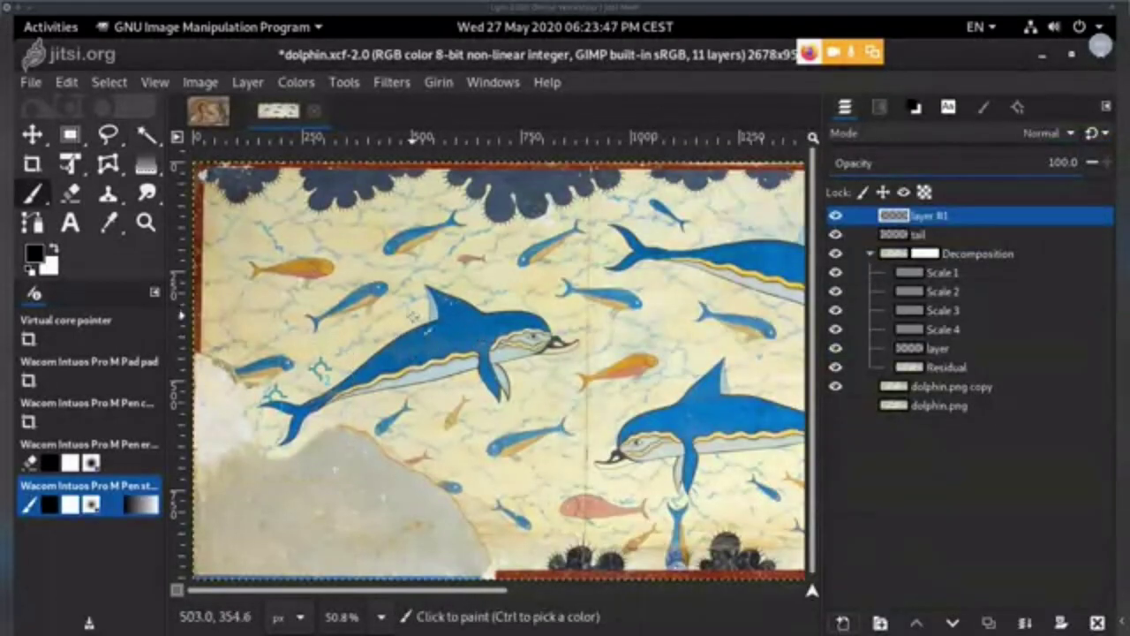
pyautogui.moveTo(415, 318)
pyautogui.mouseDown()
pyautogui.moveTo(448, 280)
pyautogui.moveTo(462, 307)
pyautogui.mouseUp()
pyautogui.moveTo(533, 319); pyautogui.dragTo(581, 325)
pyautogui.moveTo(452, 357)
pyautogui.mouseDown()
pyautogui.moveTo(532, 379)
pyautogui.moveTo(579, 351)
pyautogui.mouseUp()
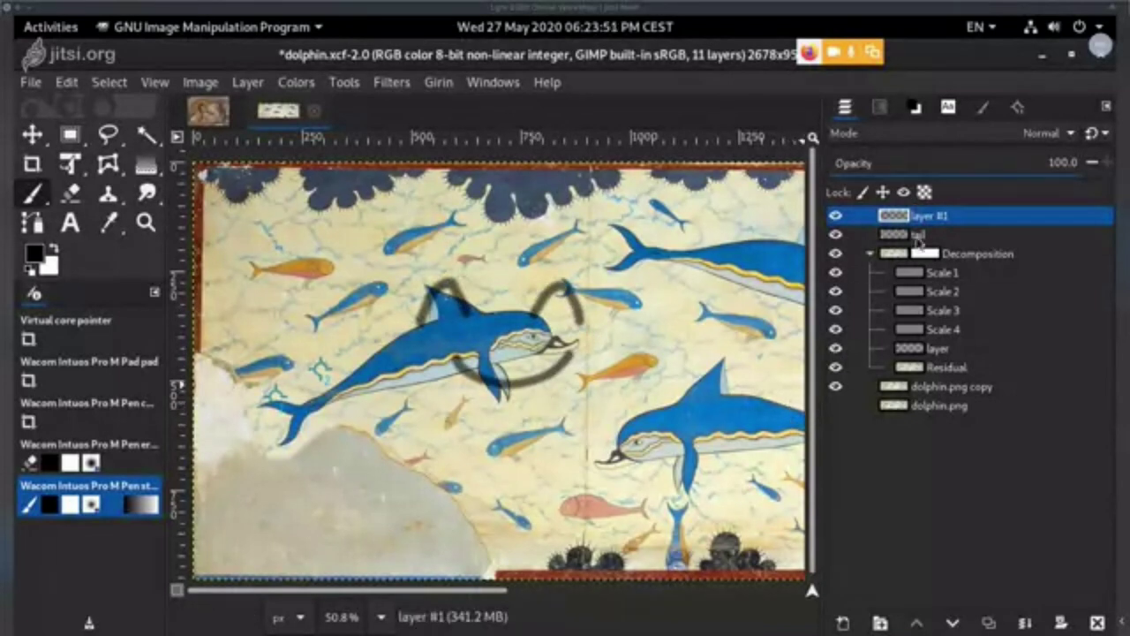
# - Turn the opacity of the painted curves on layer #1 into a selection with Alpha to Selection
pyautogui.rightClick(899, 220)
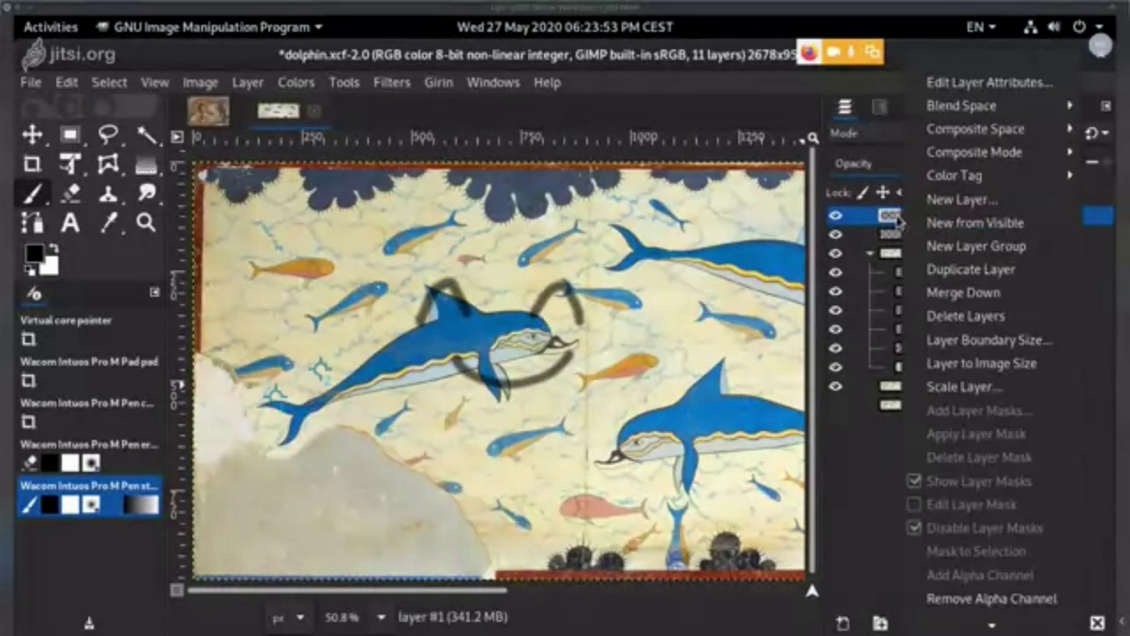
pyautogui.click(895, 221)
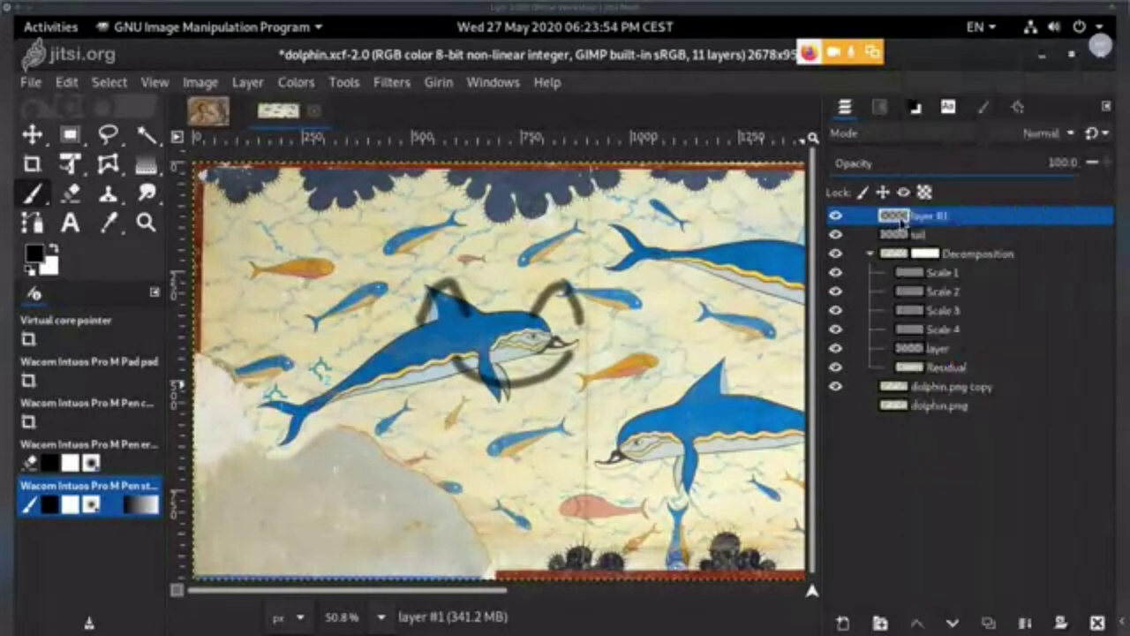
pyautogui.rightClick(924, 219)
pyautogui.scroll(-2, 971, 592)
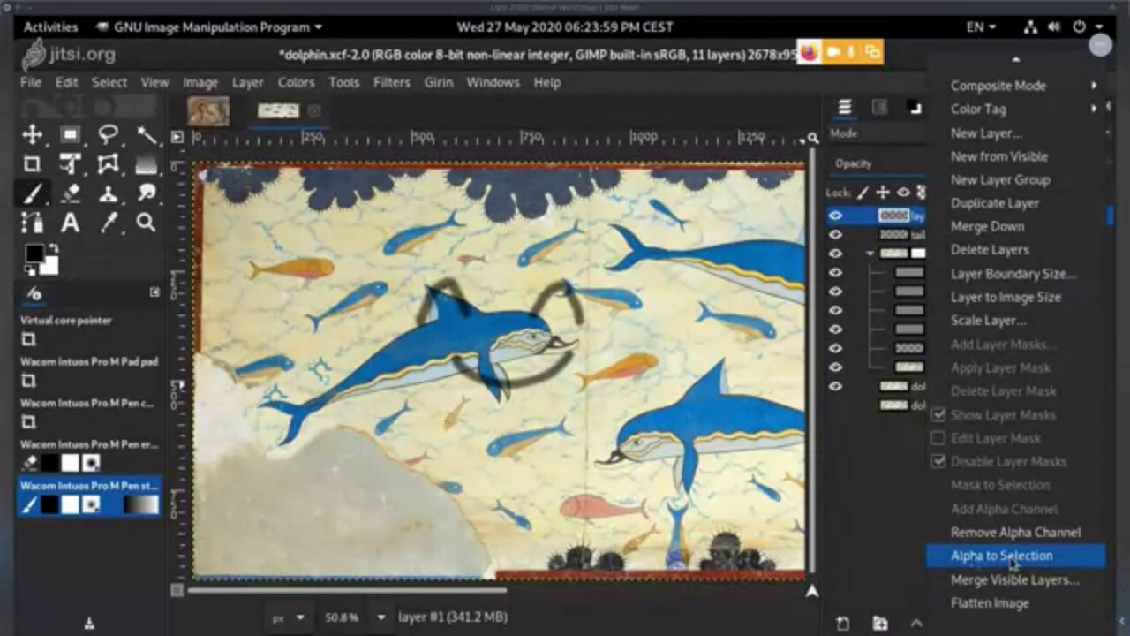
pyautogui.click(1013, 556)
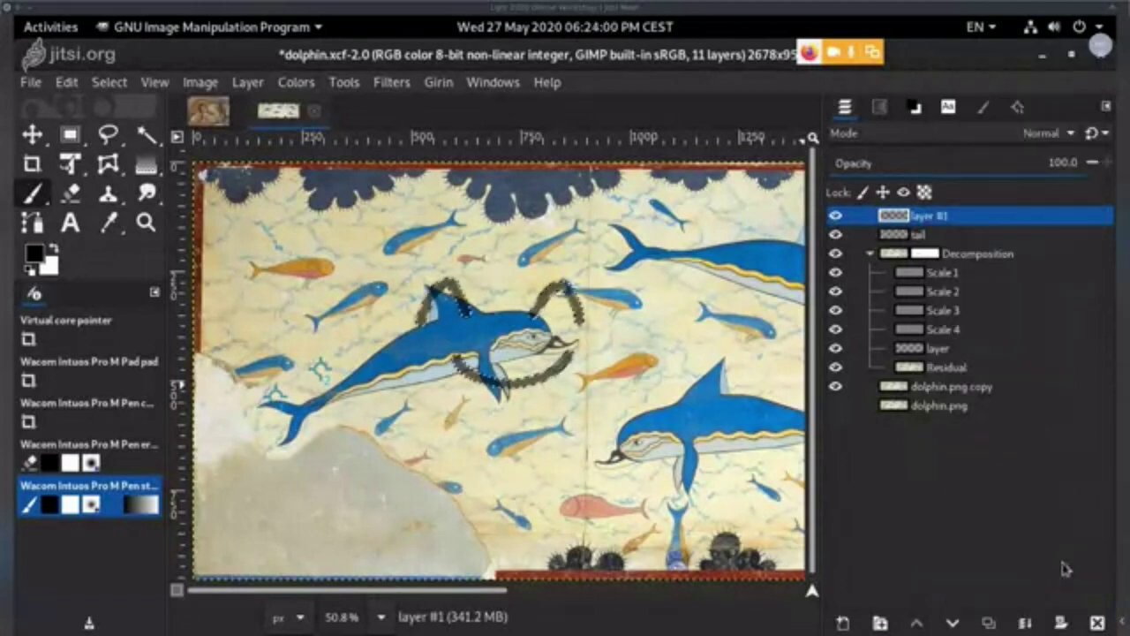
pyautogui.rightClick(907, 219)
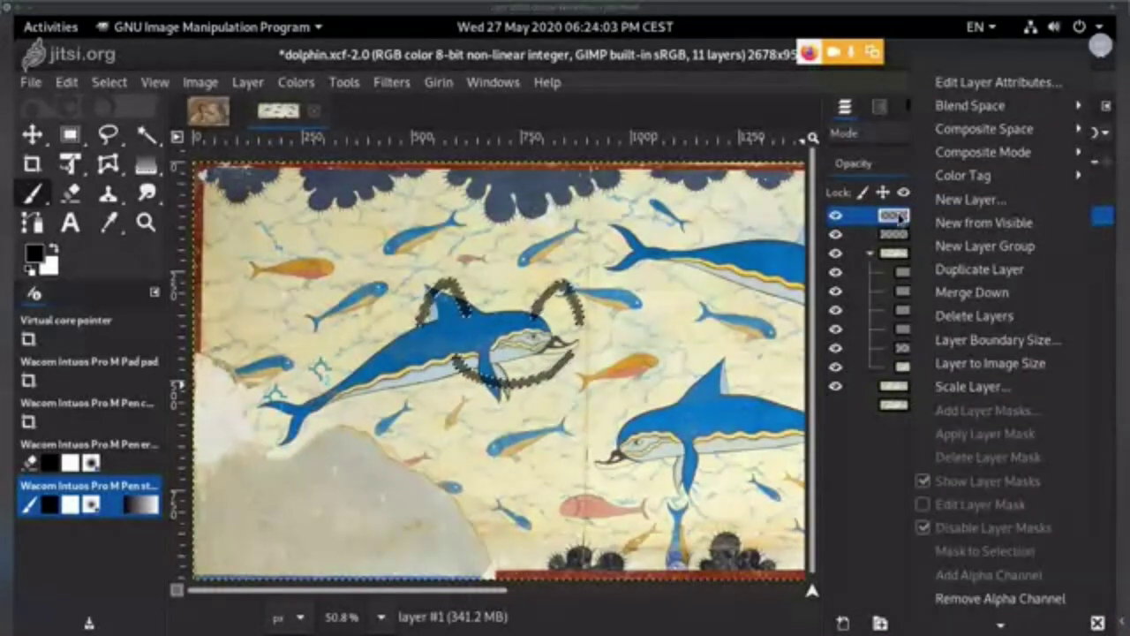
pyautogui.moveTo(962, 625)
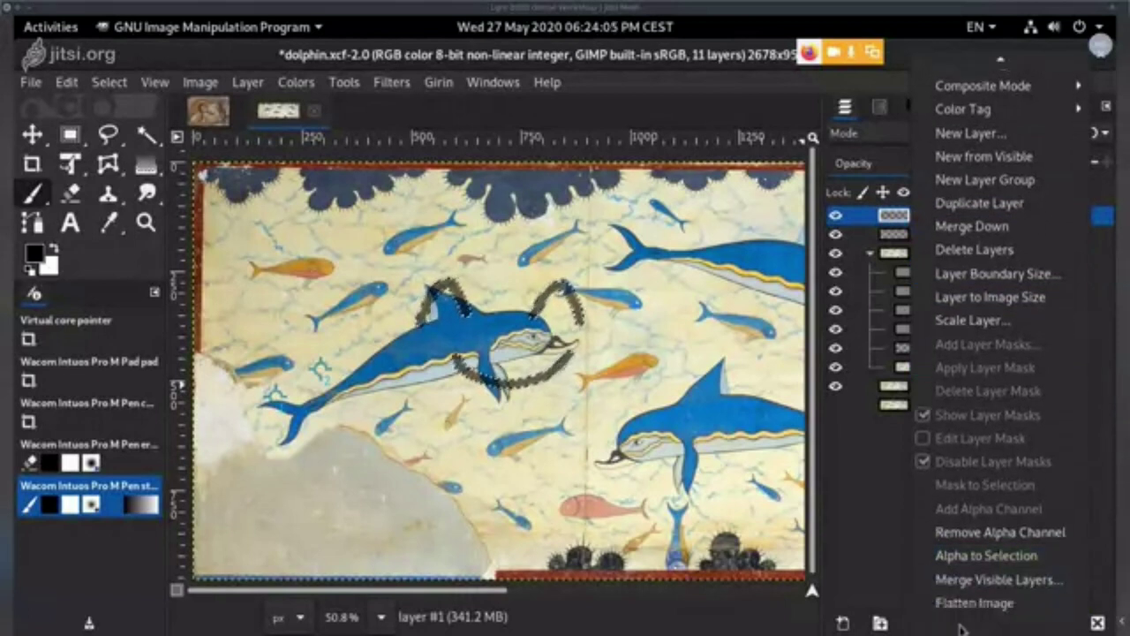
pyautogui.click(994, 558)
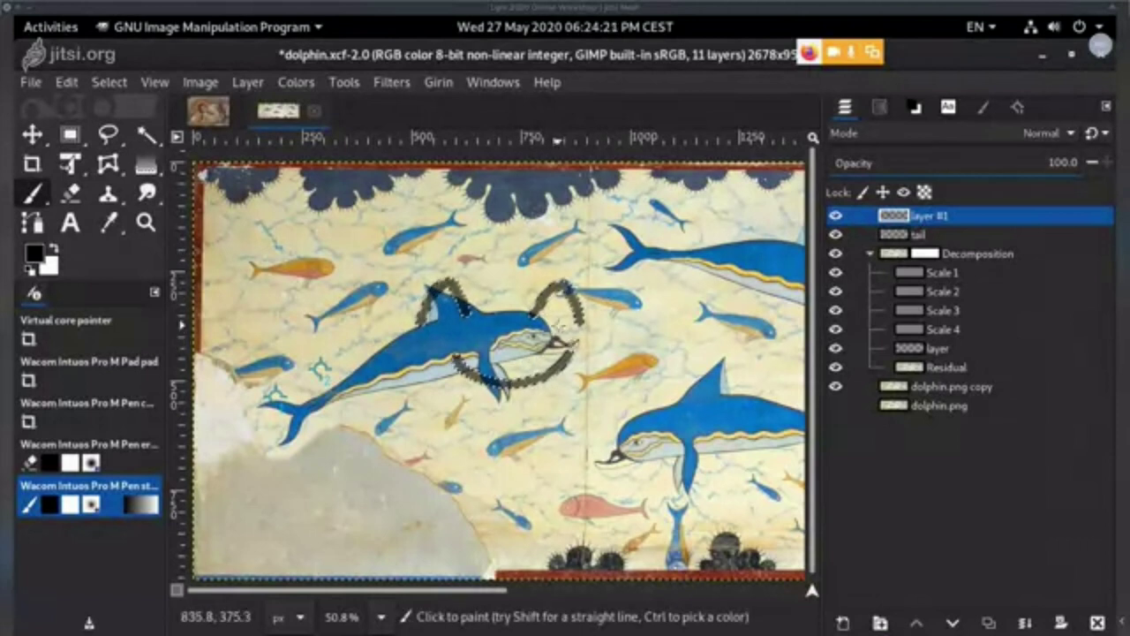
# - Hide layer #1, copy the selected area from dolphin.png copy, and paste it as a new layer directly above
pyautogui.click(837, 217)
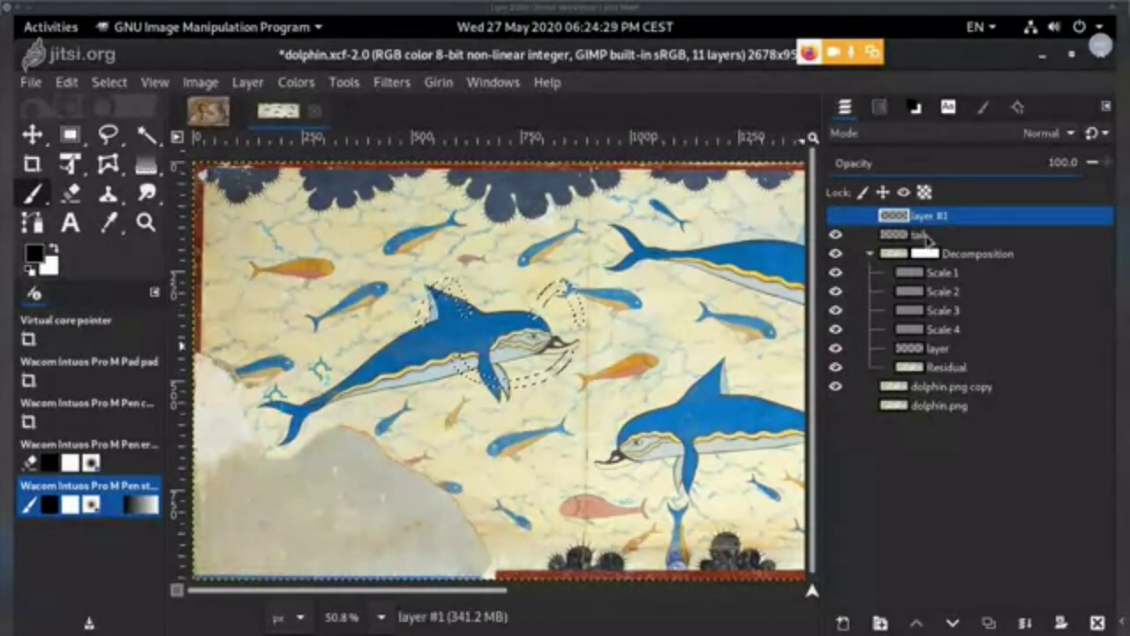
pyautogui.click(934, 389)
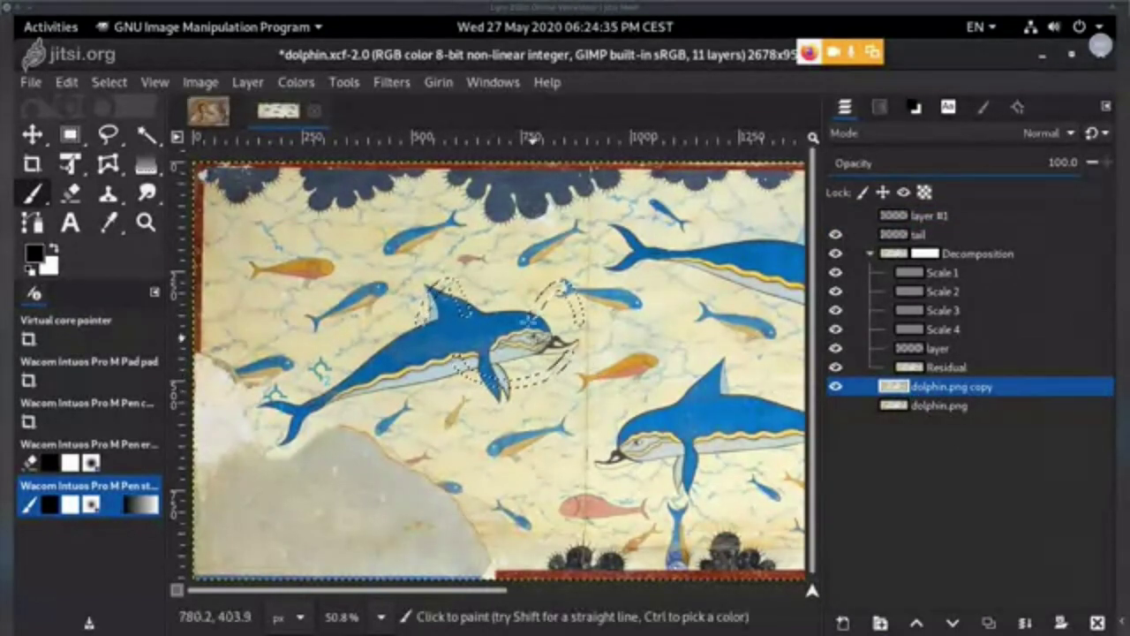
pyautogui.hotkey('ctrl', 'c')
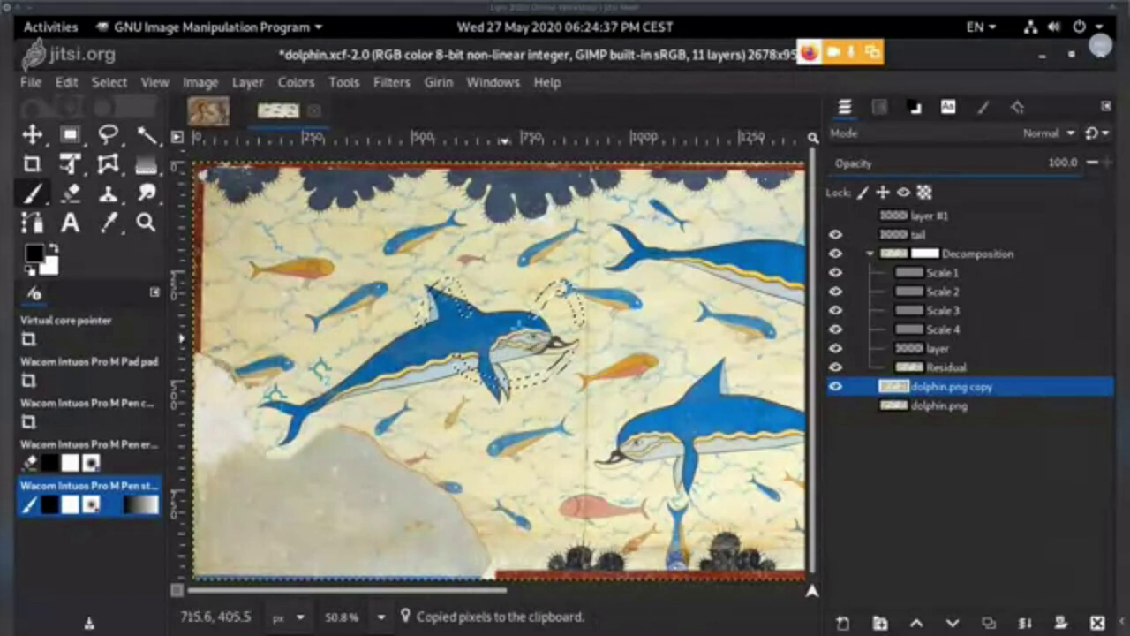
pyautogui.hotkey('ctrl', 'v')
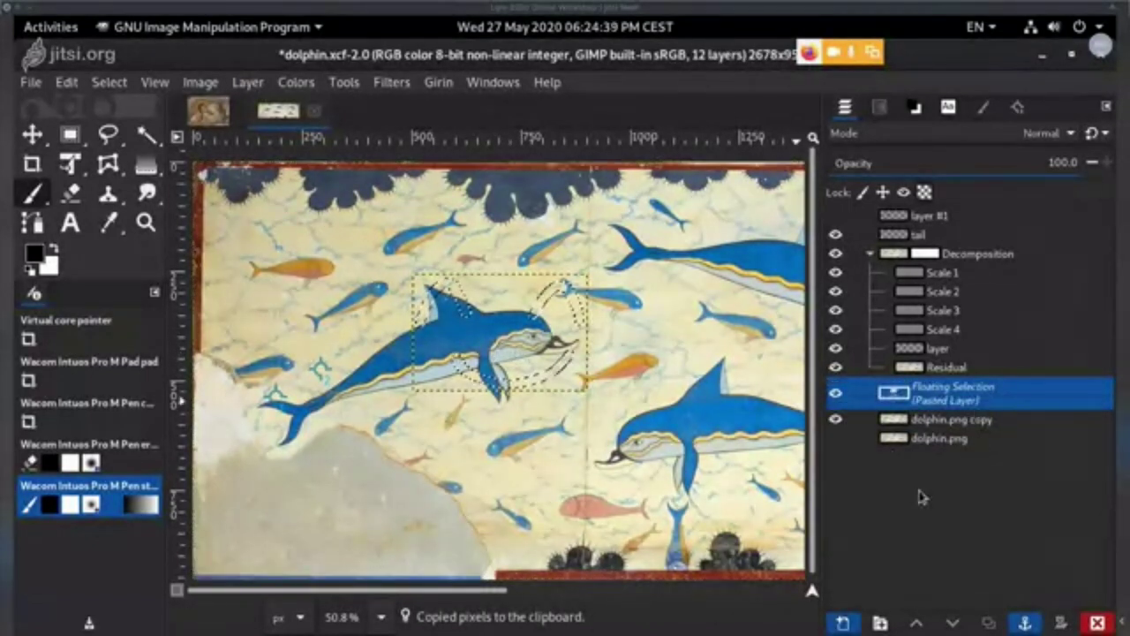
pyautogui.click(843, 624)
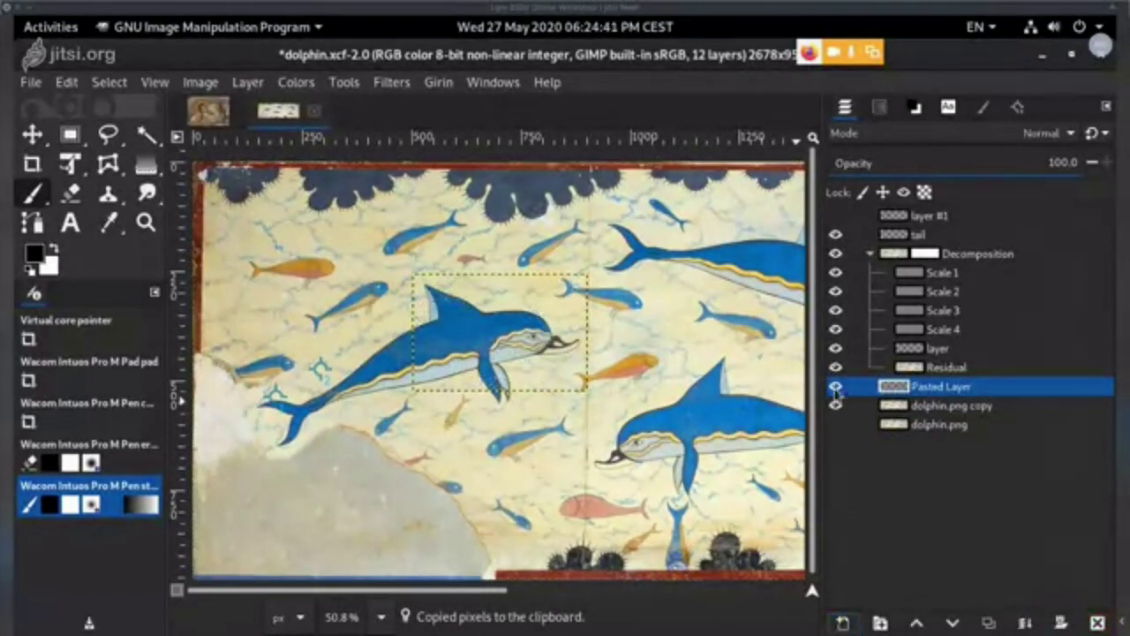
# - Isolate the Pasted Layer and toggle its visibility to examine the copied curve-shaped pixels
pyautogui.keyDown('shift'); pyautogui.click(836, 388); pyautogui.keyUp('shift')
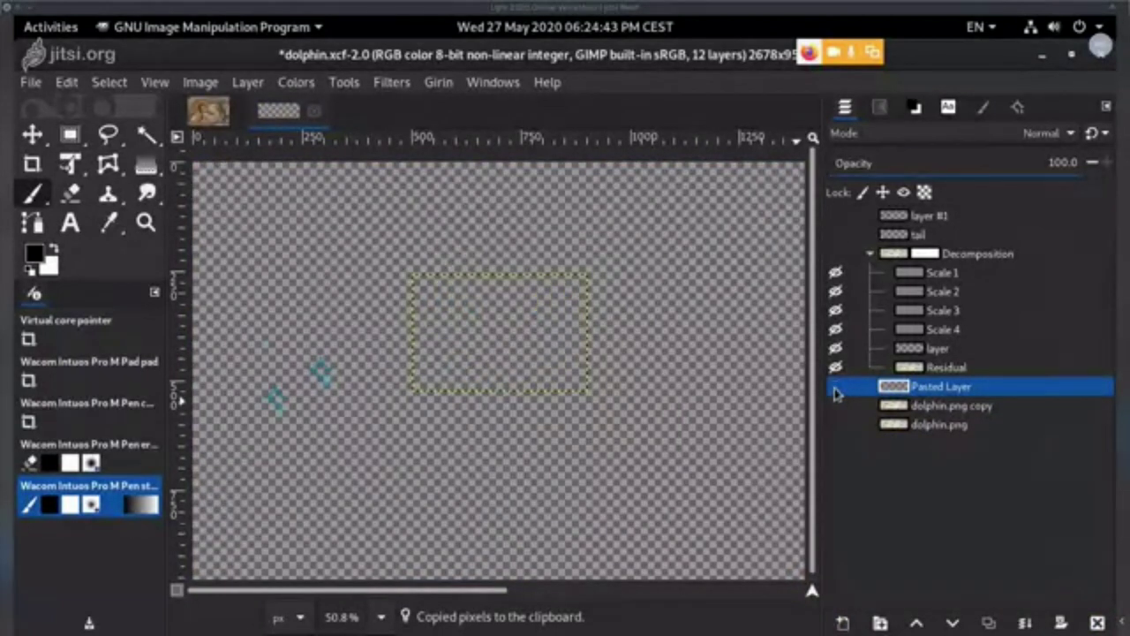
pyautogui.click(836, 388)
pyautogui.click(836, 388)
pyautogui.click(836, 388)
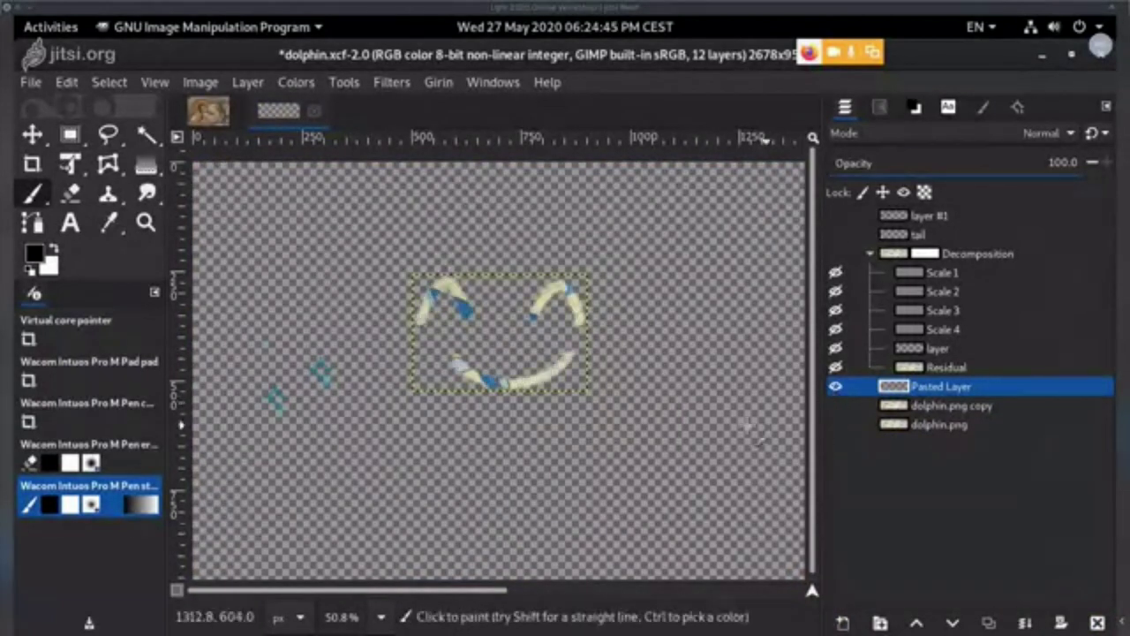
pyautogui.click(836, 386)
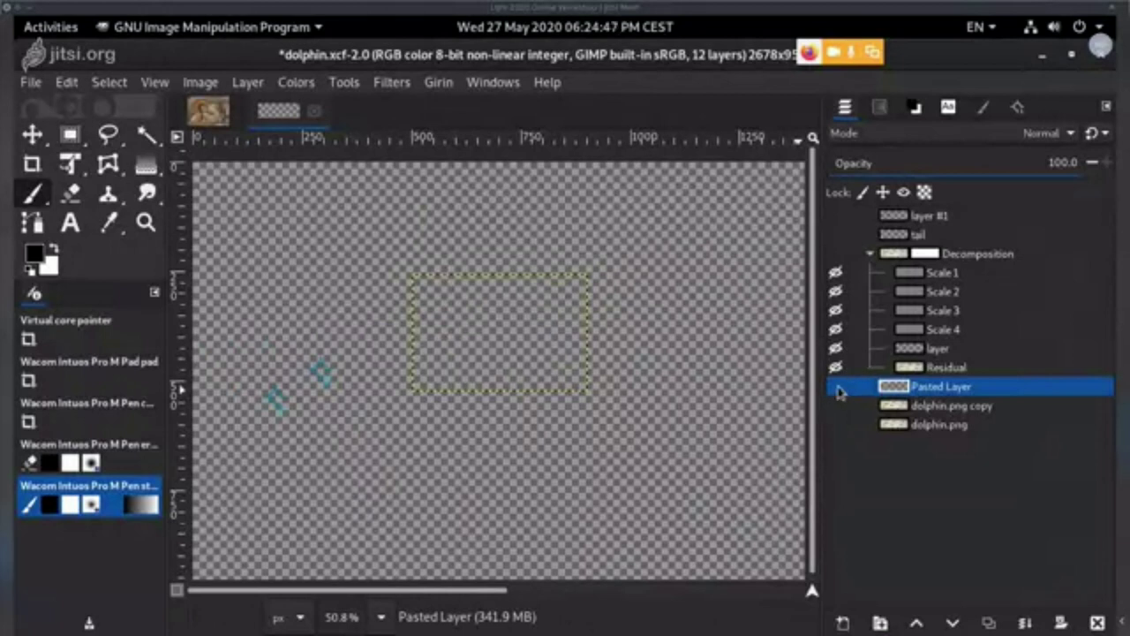
pyautogui.click(836, 387)
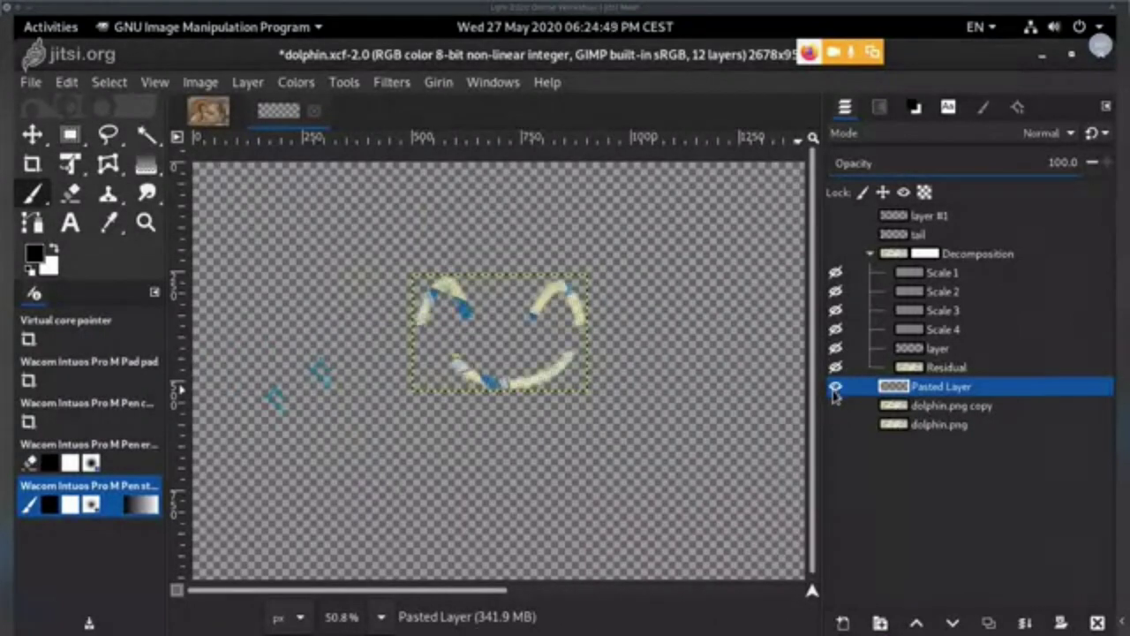
# - Show dolphin.png copy instead of the Pasted Layer and add a 2678 x 956 px transparent layer above the Pasted Layer for a gradient
pyautogui.click(145, 166)
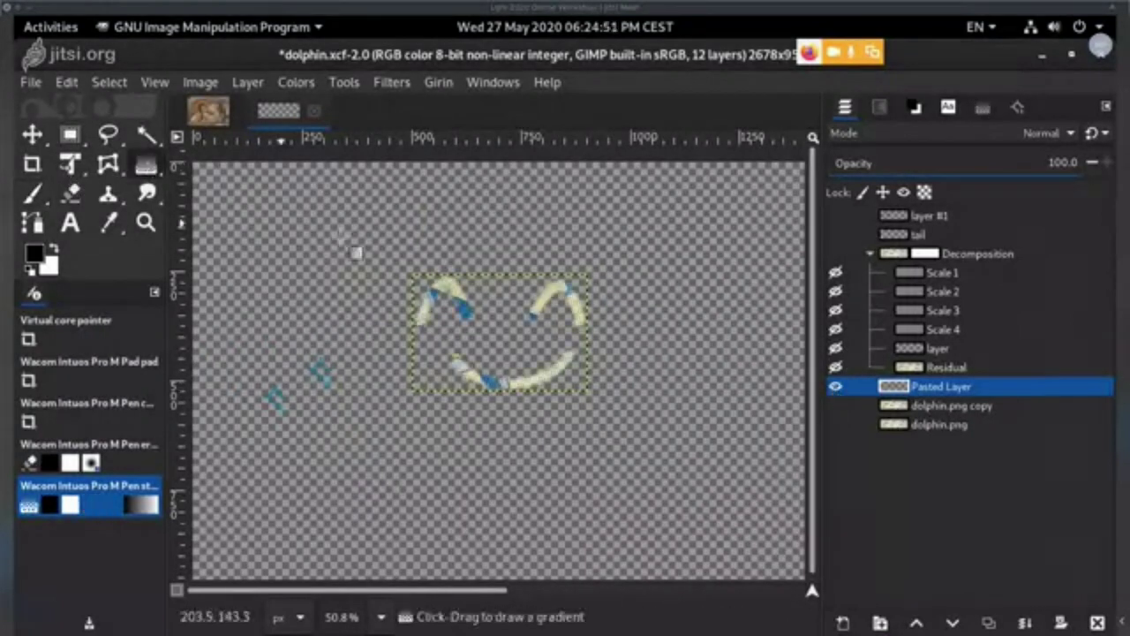
pyautogui.click(835, 387)
pyautogui.click(835, 406)
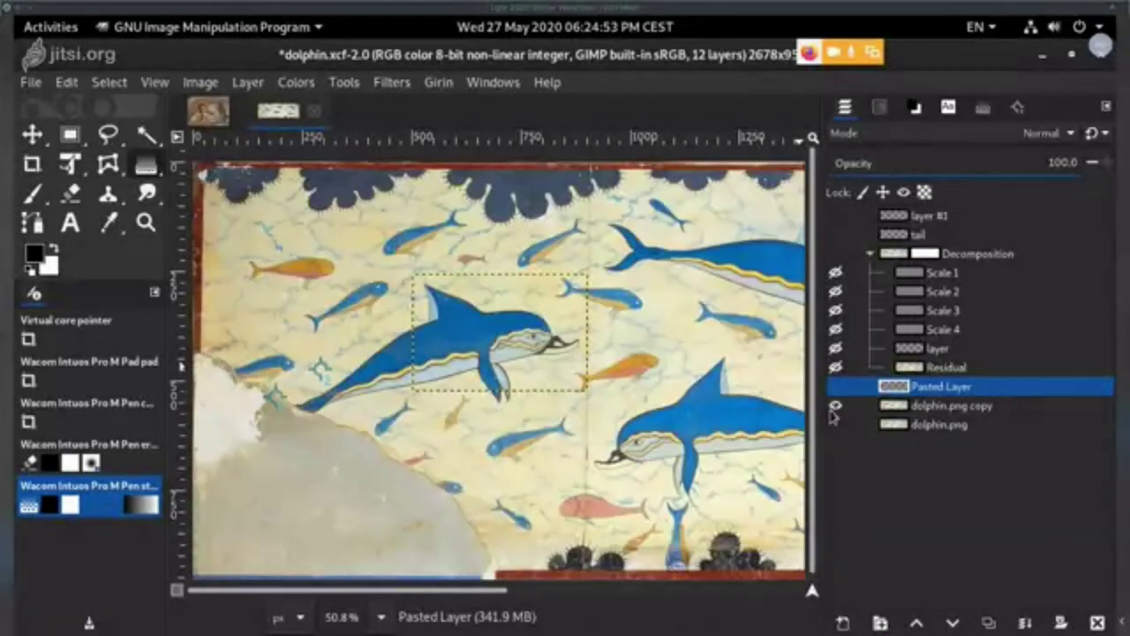
pyautogui.click(843, 624)
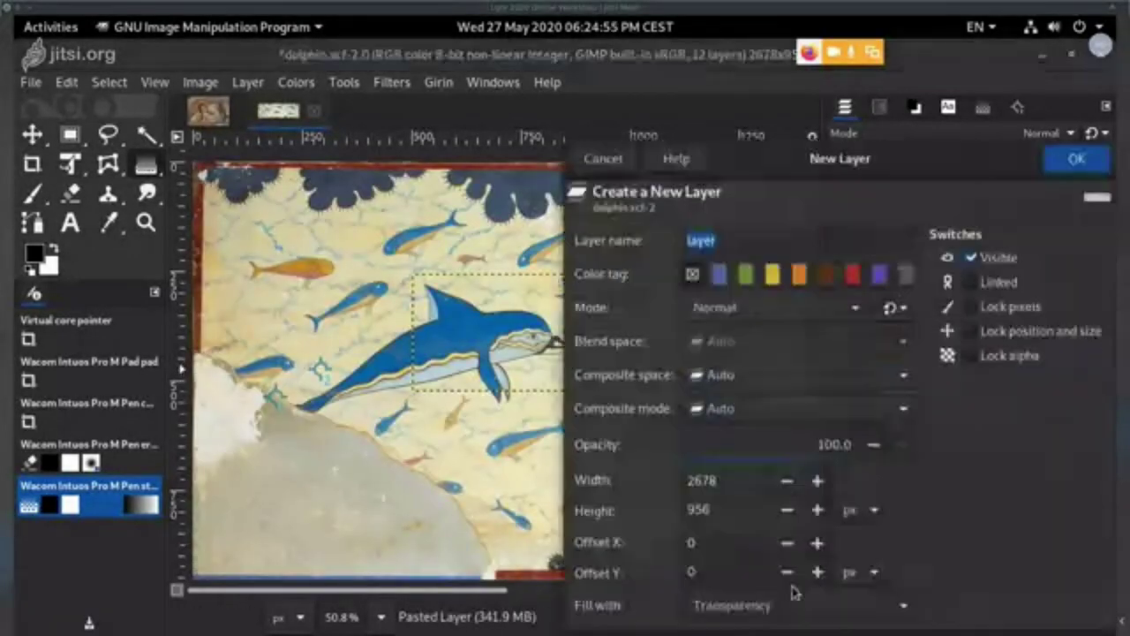
pyautogui.click(1076, 153)
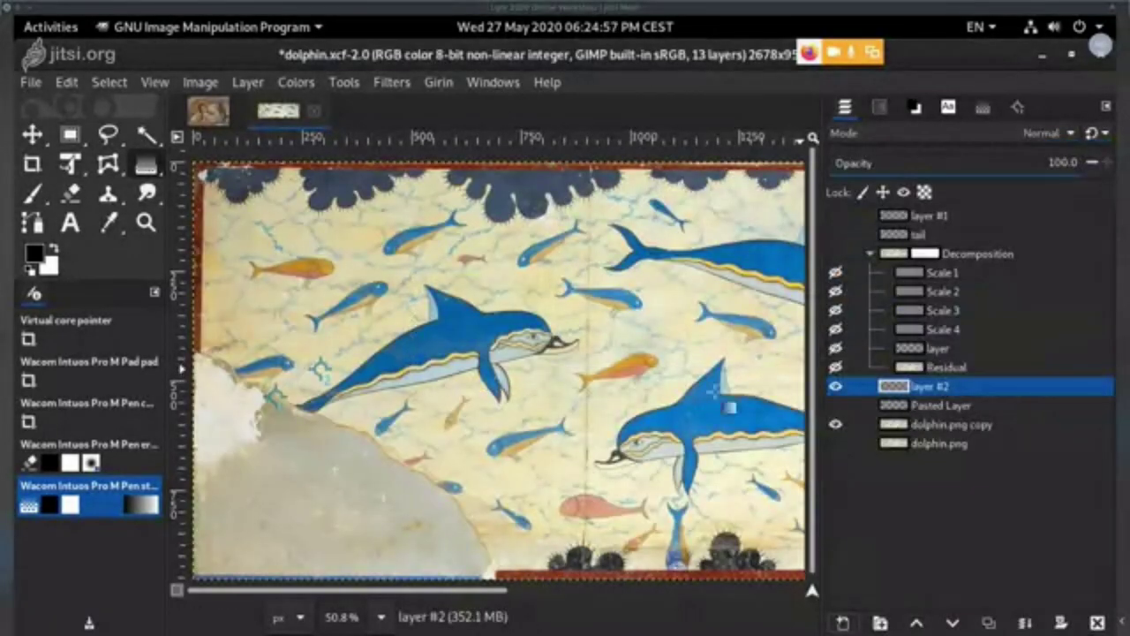
# - Try a horizontal linear black-to-white gradient about 707 px long on the new layer
pyautogui.moveTo(327, 336); pyautogui.dragTo(638, 335)
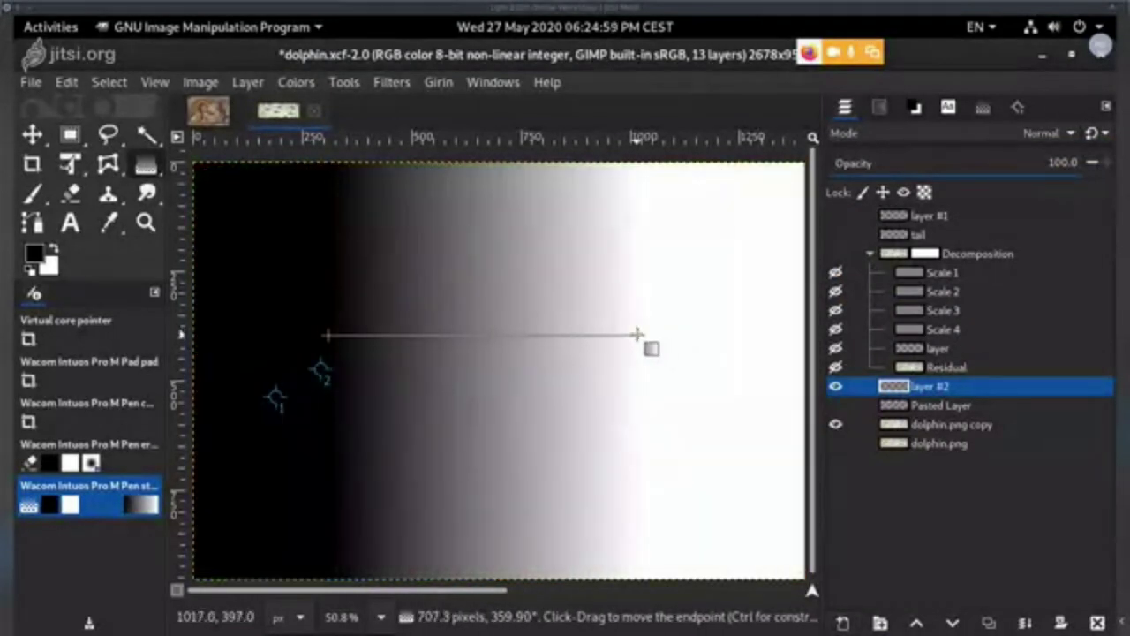
pyautogui.press('Return')
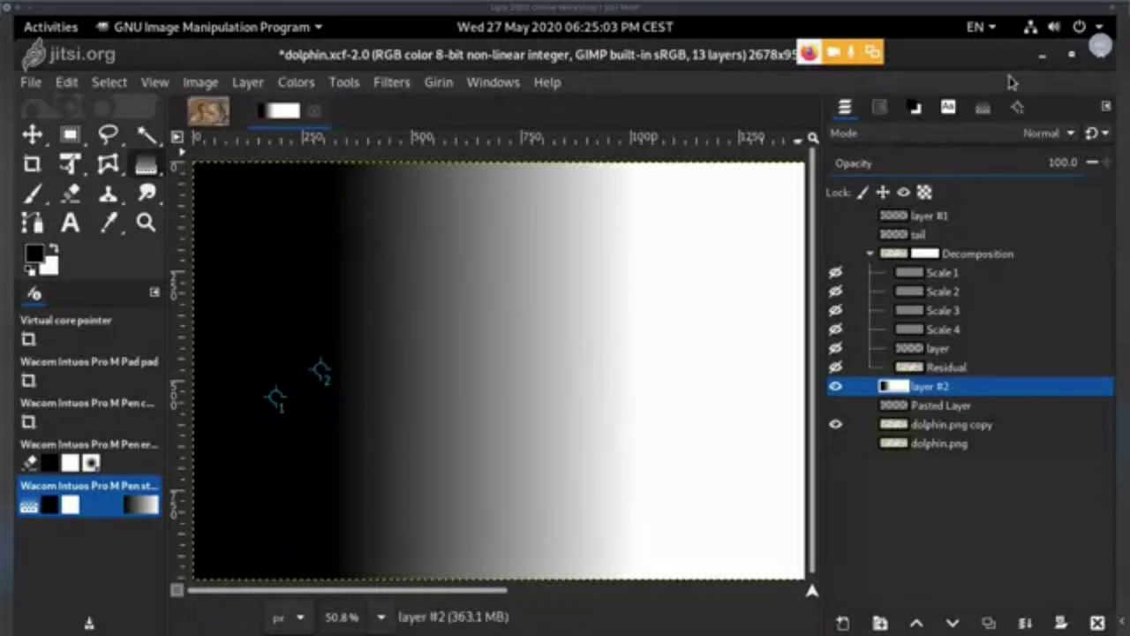
pyautogui.hotkey('ctrl', 'z')
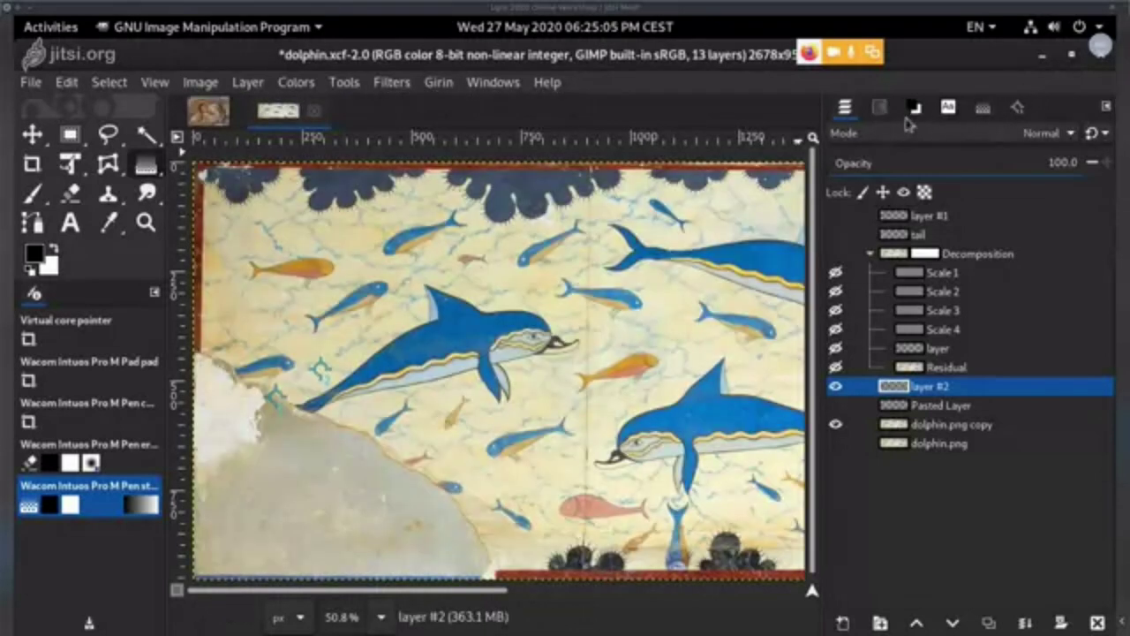
# - Draw a linear FG to Transparent gradient about 400 px long on layer #2, fading black rightward across the first dolphin
pyautogui.doubleClick(141, 164)
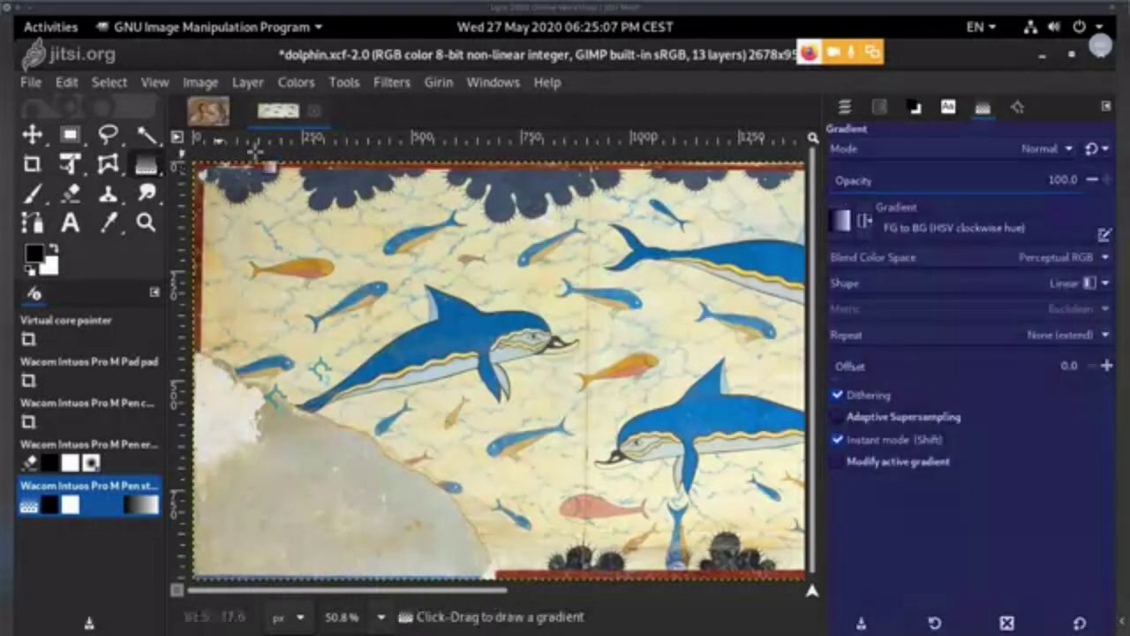
pyautogui.click(842, 223)
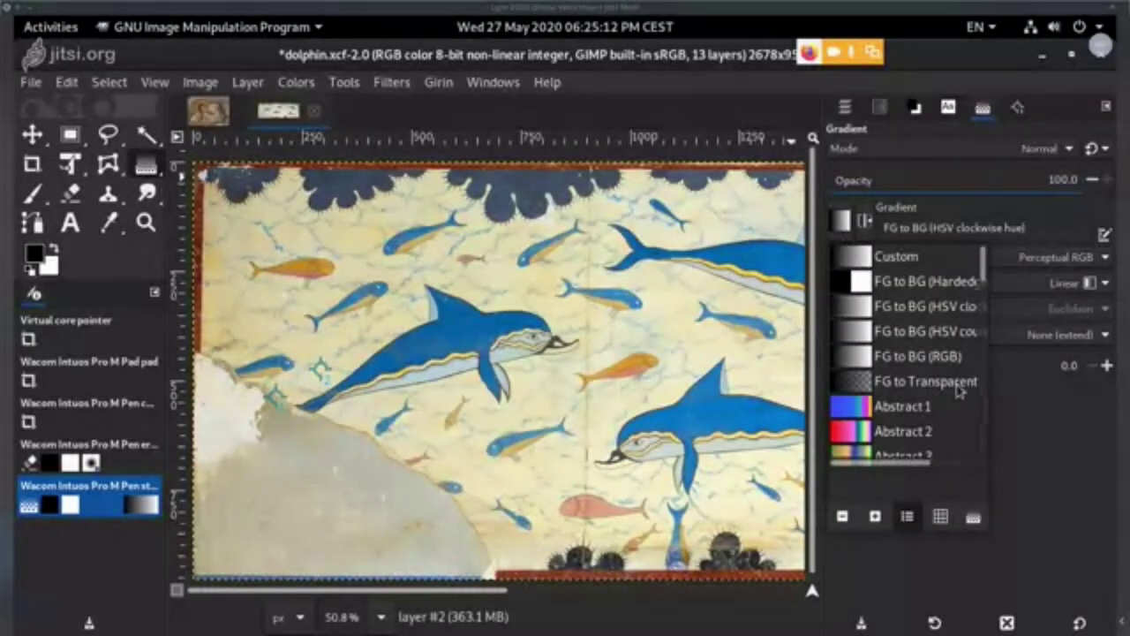
pyautogui.click(862, 387)
pyautogui.moveTo(412, 335); pyautogui.dragTo(581, 292)
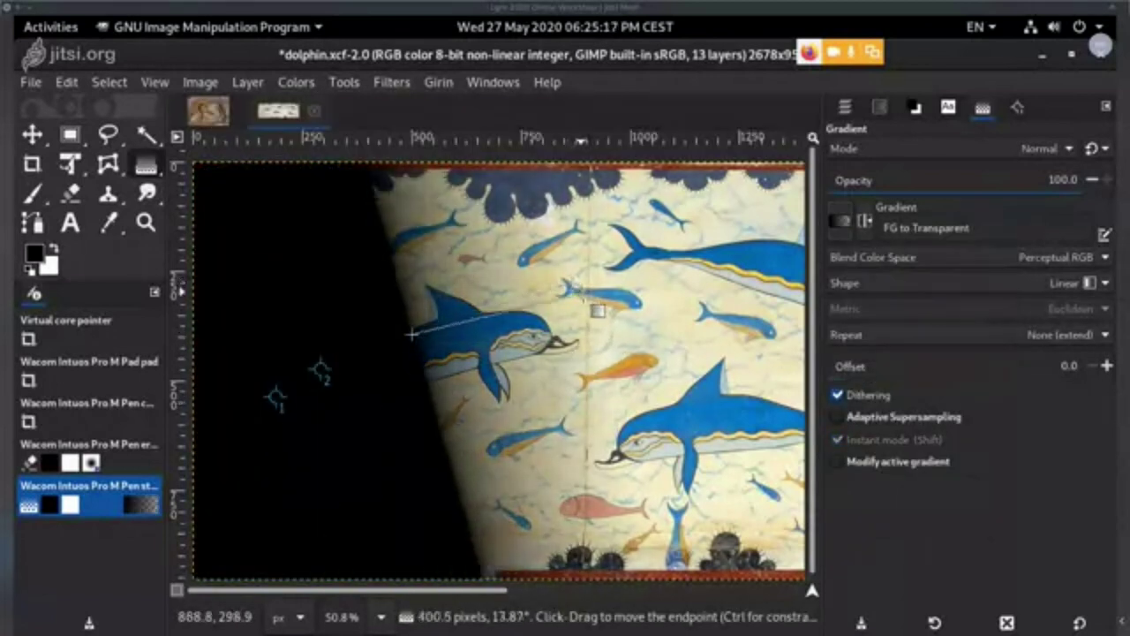
pyautogui.press('Return')
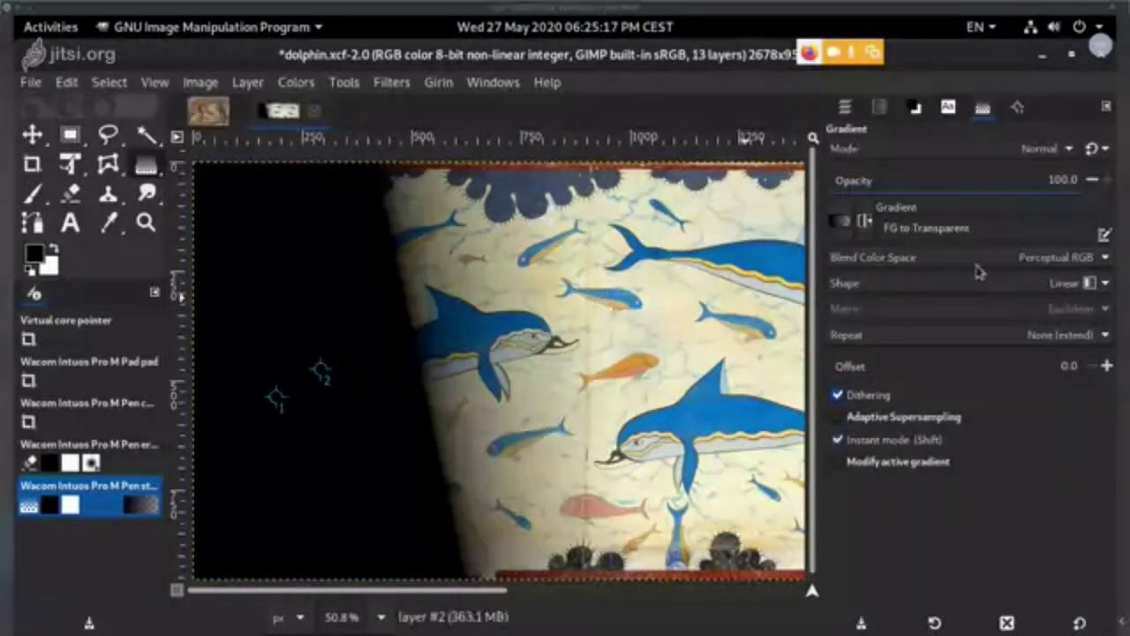
# - Isolate layer #2 and toggle its visibility to examine the gradient's fade to transparency
pyautogui.click(846, 107)
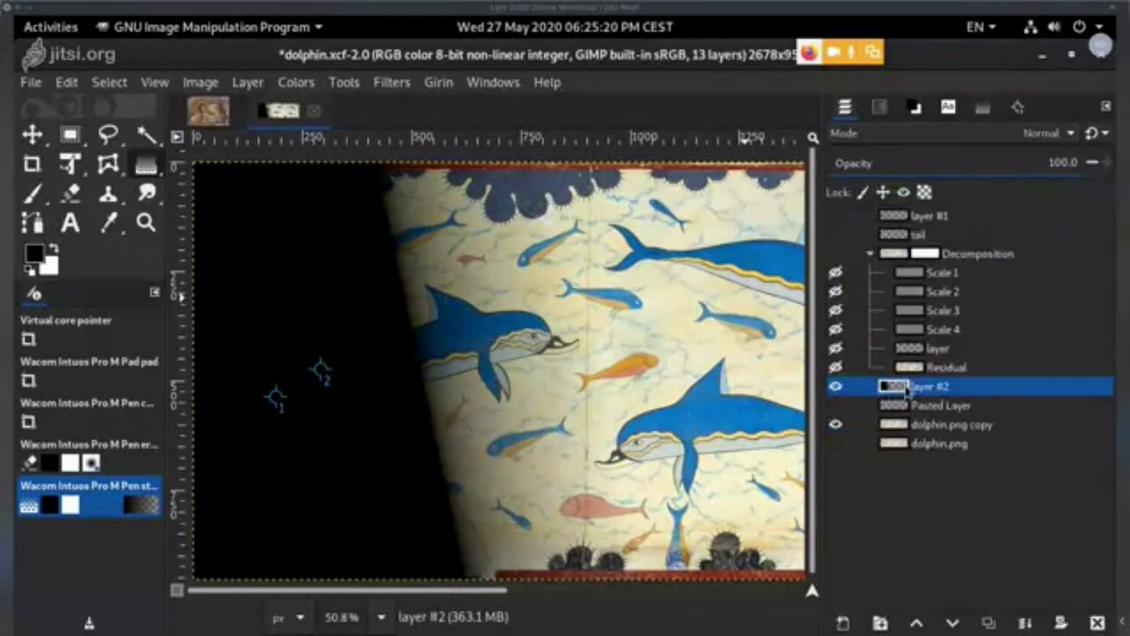
pyautogui.keyDown('shift'); pyautogui.click(835, 388); pyautogui.keyUp('shift')
pyautogui.click(835, 389)
pyautogui.click(835, 388)
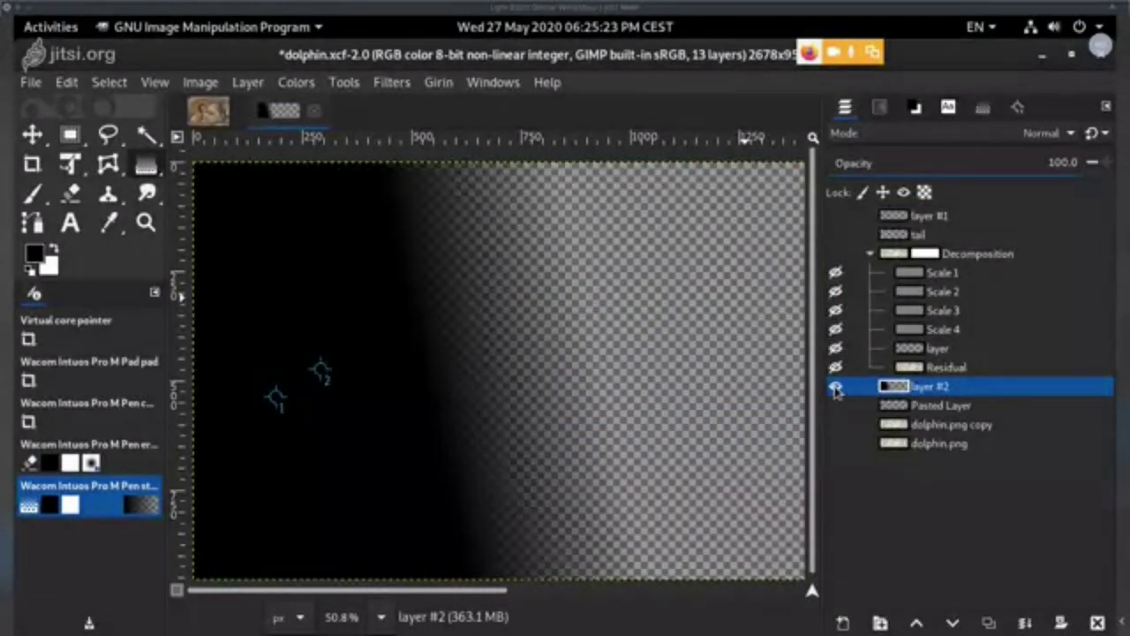
pyautogui.click(835, 389)
pyautogui.click(834, 389)
pyautogui.click(835, 390)
# - Make the Pasted Layer, dolphin.png copy and dolphin.png visible beneath the gradient layer
pyautogui.keyDown('shift'); pyautogui.click(836, 389); pyautogui.keyUp('shift')
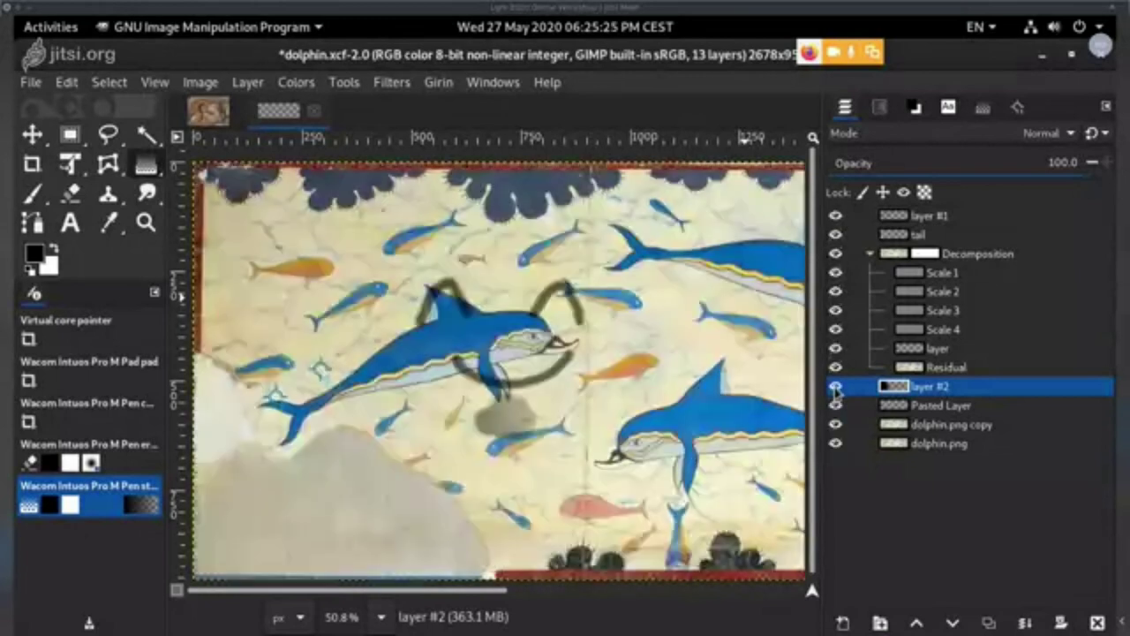
pyautogui.keyDown('shift'); pyautogui.click(836, 389); pyautogui.keyUp('shift')
pyautogui.click(835, 406)
pyautogui.click(837, 424)
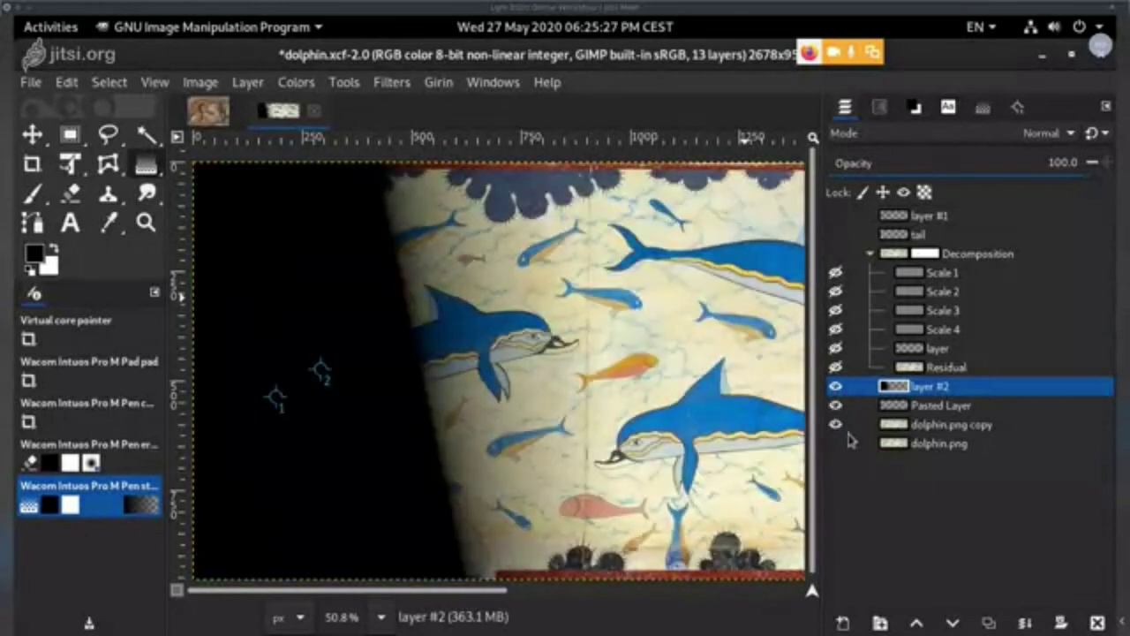
pyautogui.click(835, 443)
# - Turn the gradient opacity of layer #2 into a selection with Alpha to Selection
pyautogui.click(919, 403)
pyautogui.click(934, 388)
pyautogui.rightClick(934, 389)
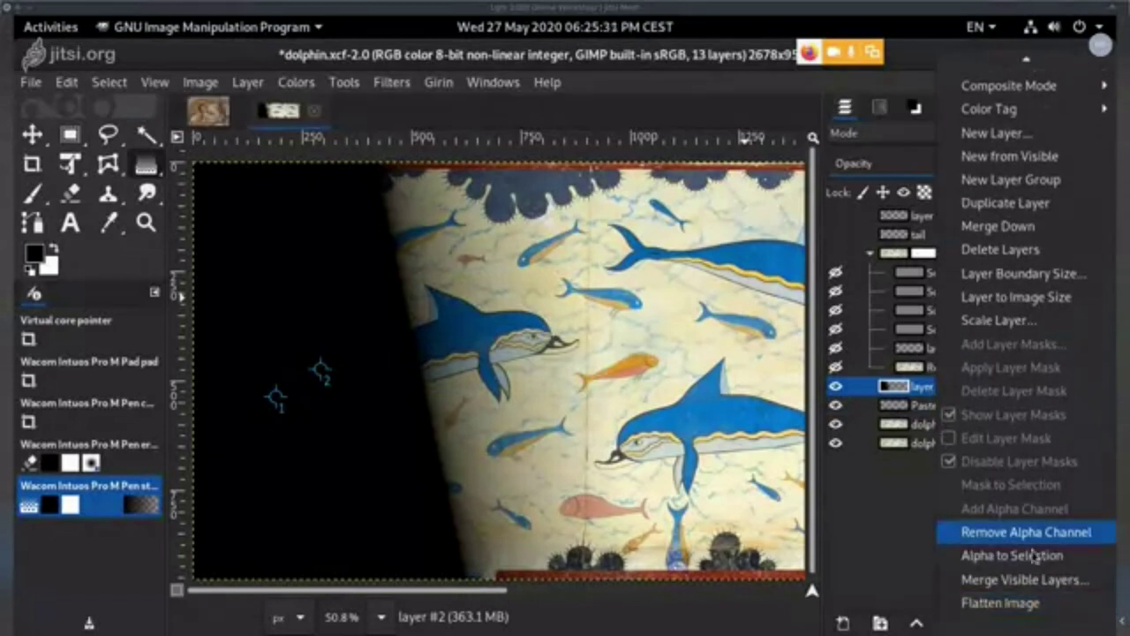
pyautogui.click(1007, 556)
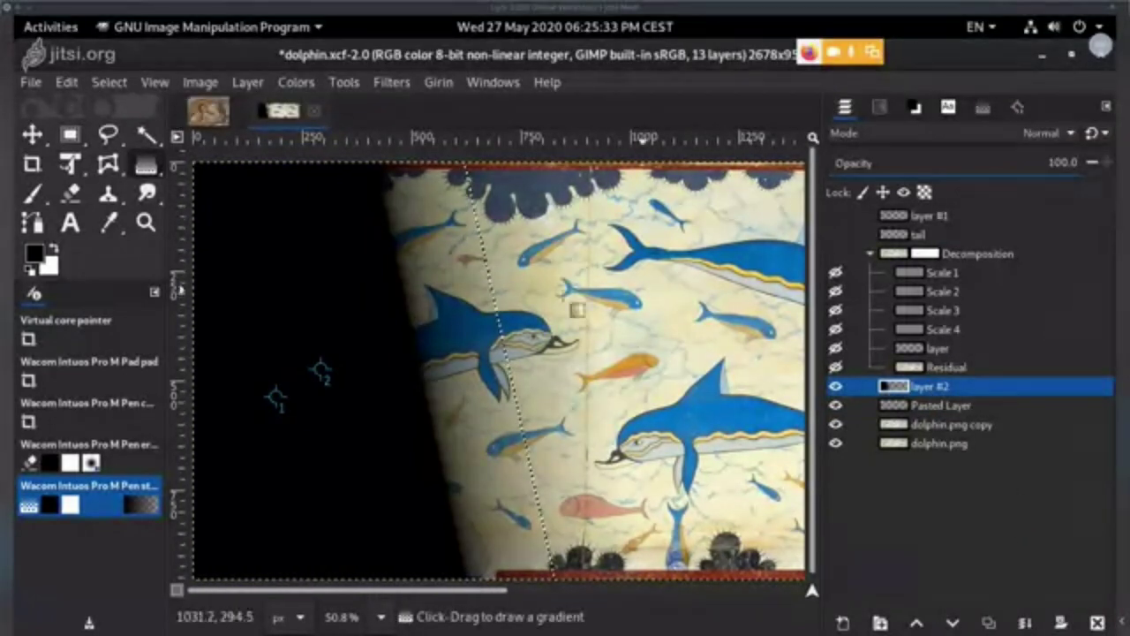
# - Hide layer #2 and duplicate the dolphin.png copy layer
pyautogui.click(835, 386)
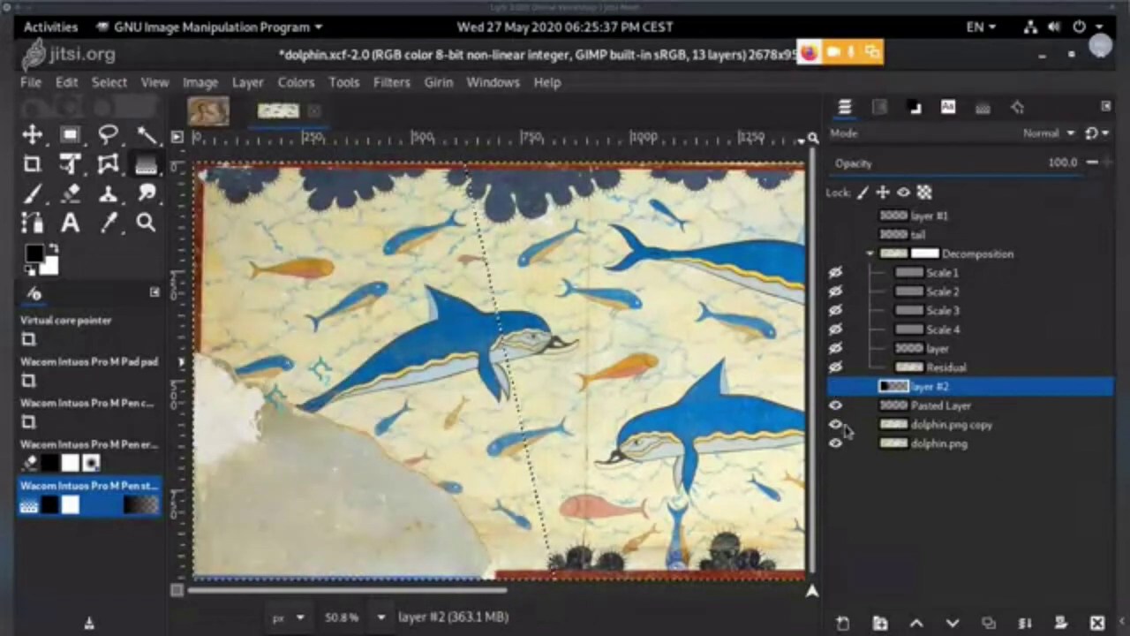
pyautogui.click(861, 429)
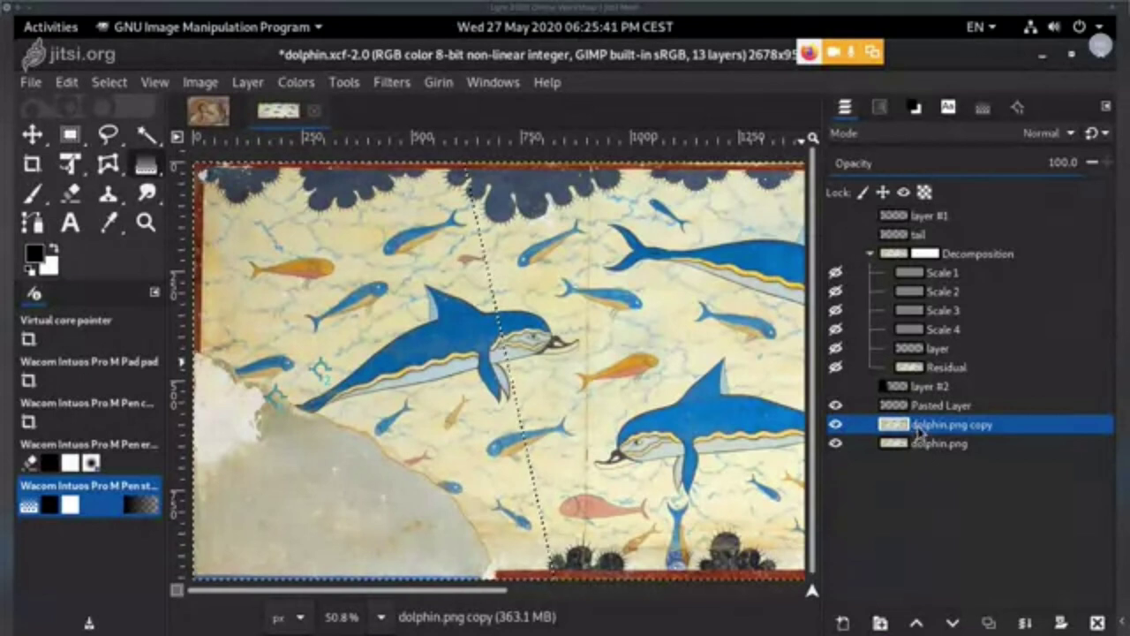
pyautogui.click(987, 623)
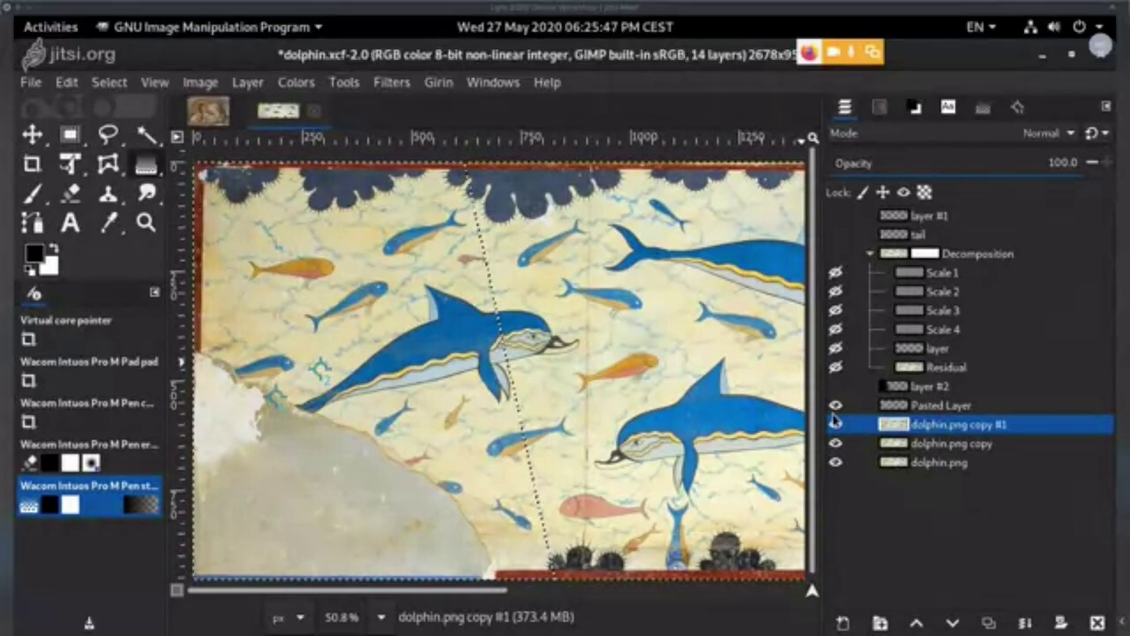
# - Shift the hue of the selected area on dolphin.png copy #1 to -45.5 with Hue-Saturation
pyautogui.click(296, 81)
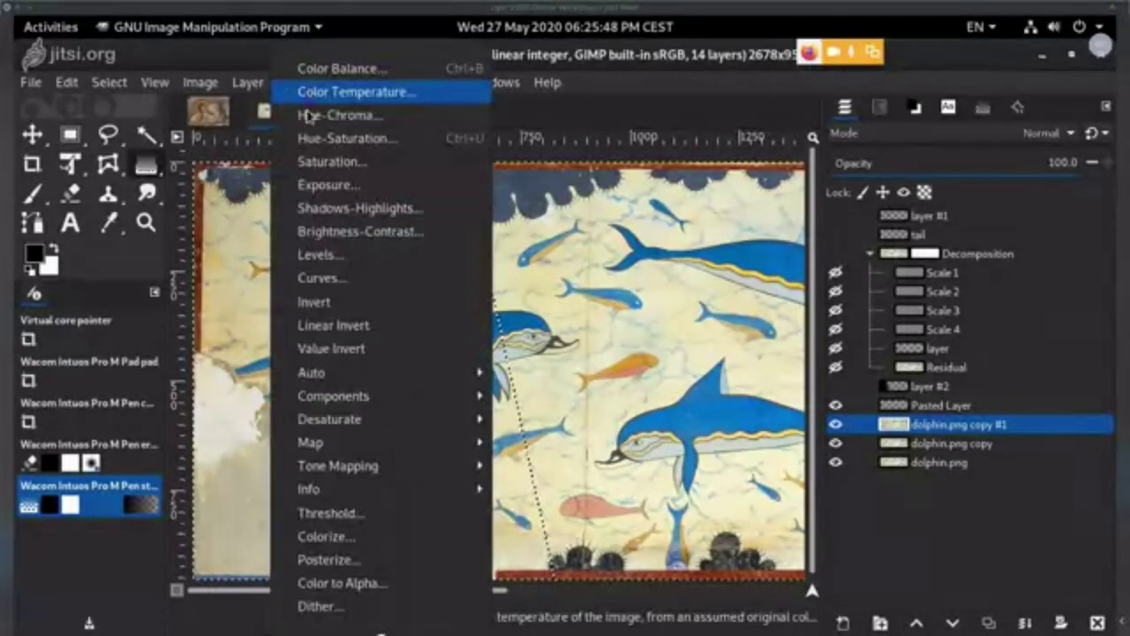
pyautogui.click(356, 140)
pyautogui.moveTo(386, 196); pyautogui.dragTo(739, 155)
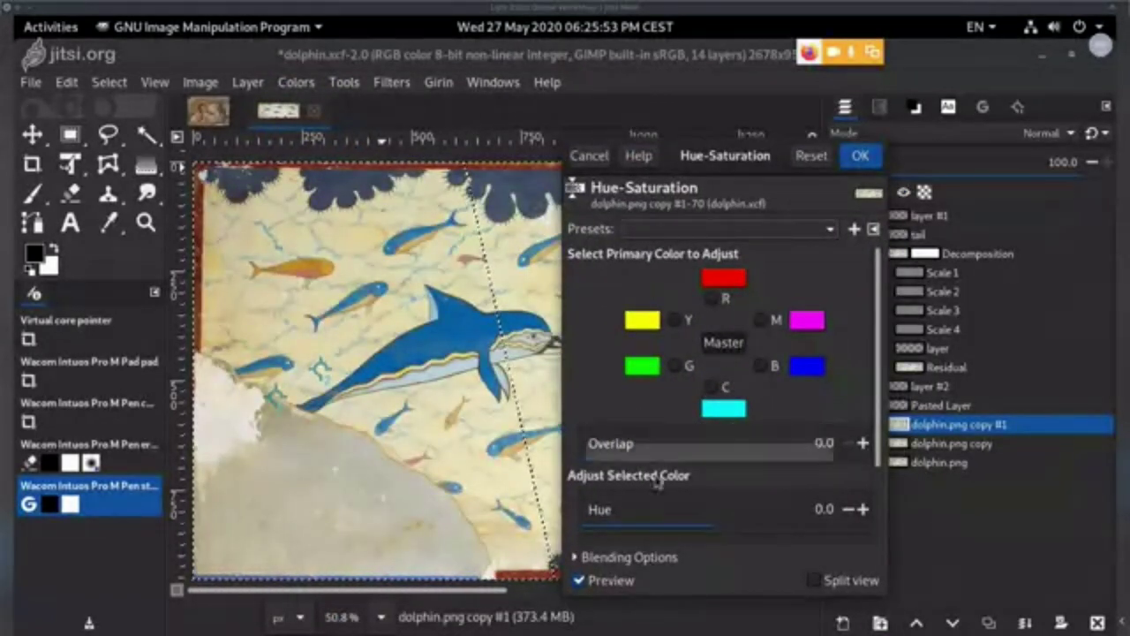
pyautogui.moveTo(761, 507); pyautogui.dragTo(680, 501)
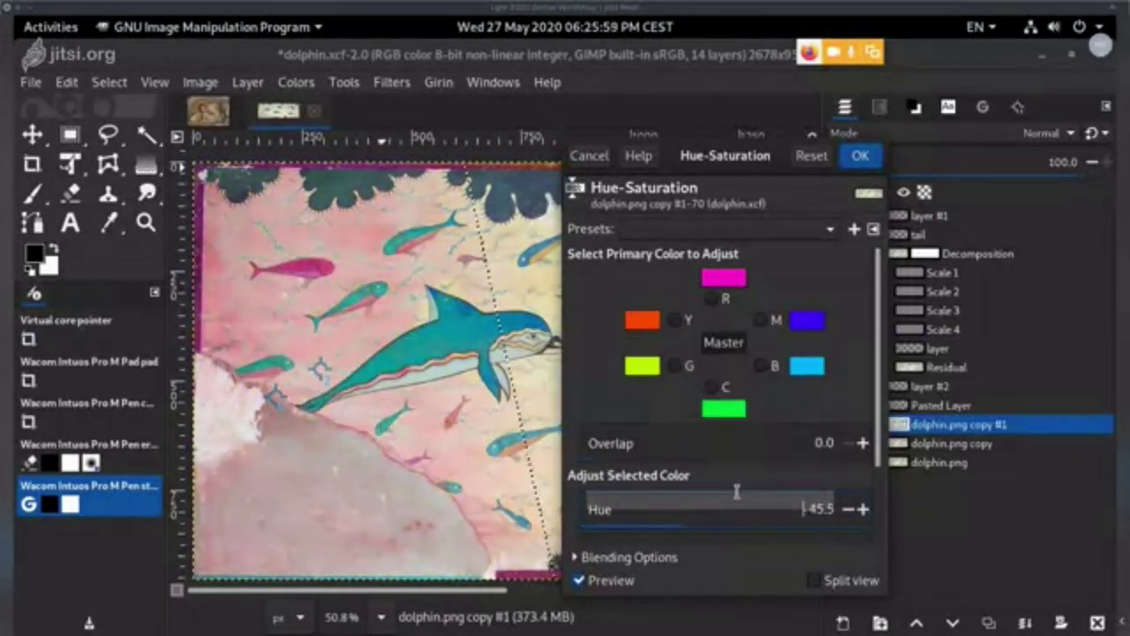
pyautogui.click(860, 158)
pyautogui.scroll(-4, 529, 353)
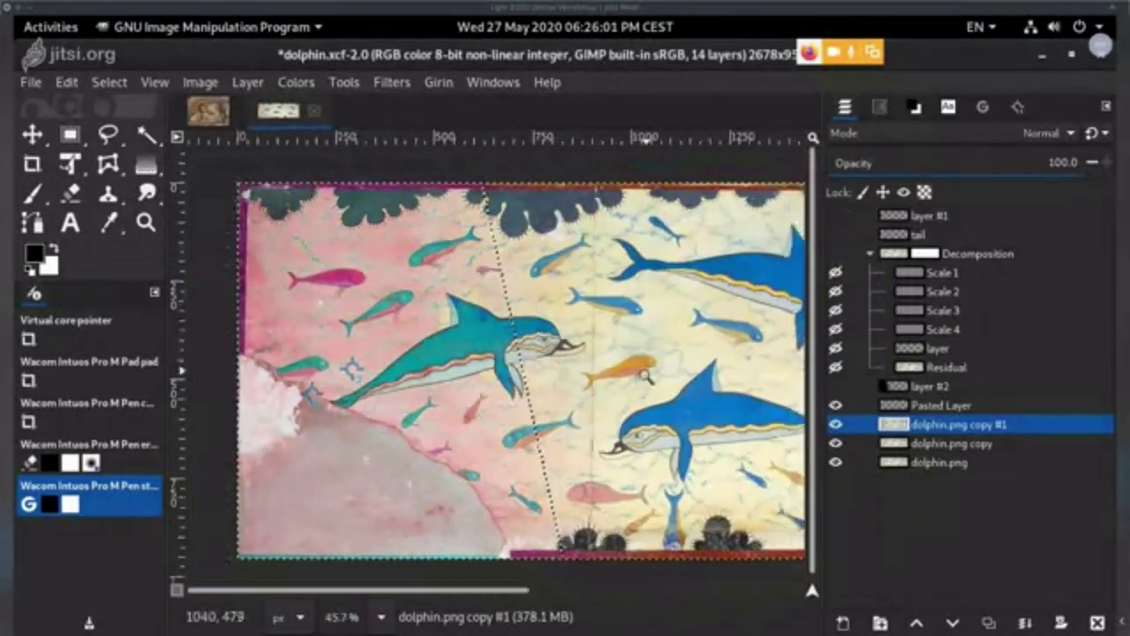
pyautogui.scroll(4, 564, 367)
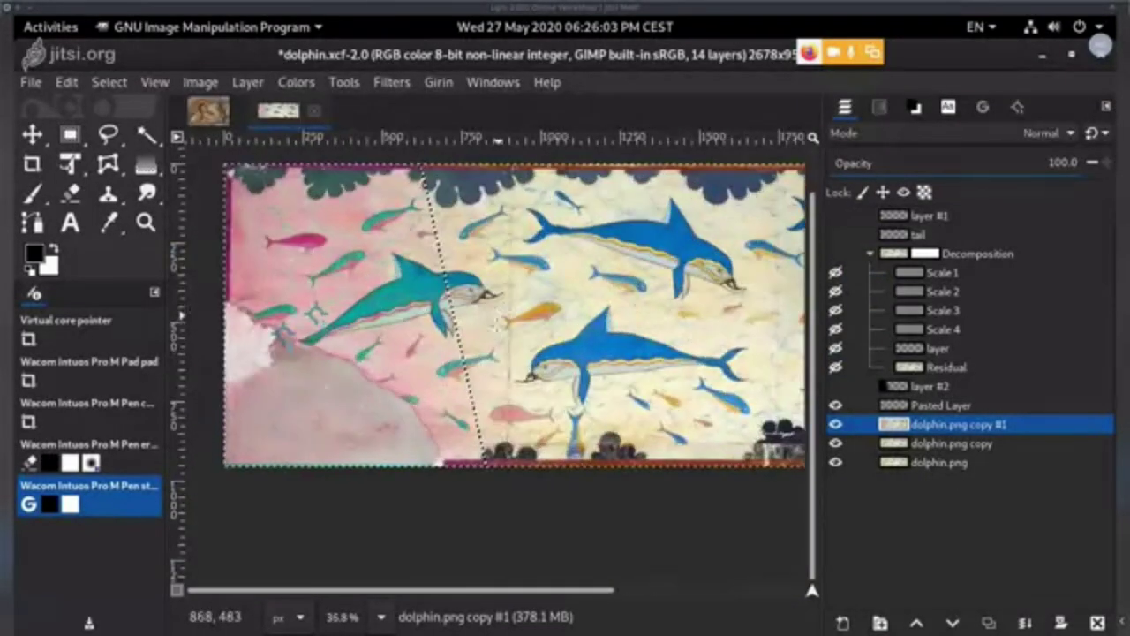
# - Clear the selection and toggle the visibility of dolphin.png copy #1 to examine the hue shift's soft transition
pyautogui.click(109, 82)
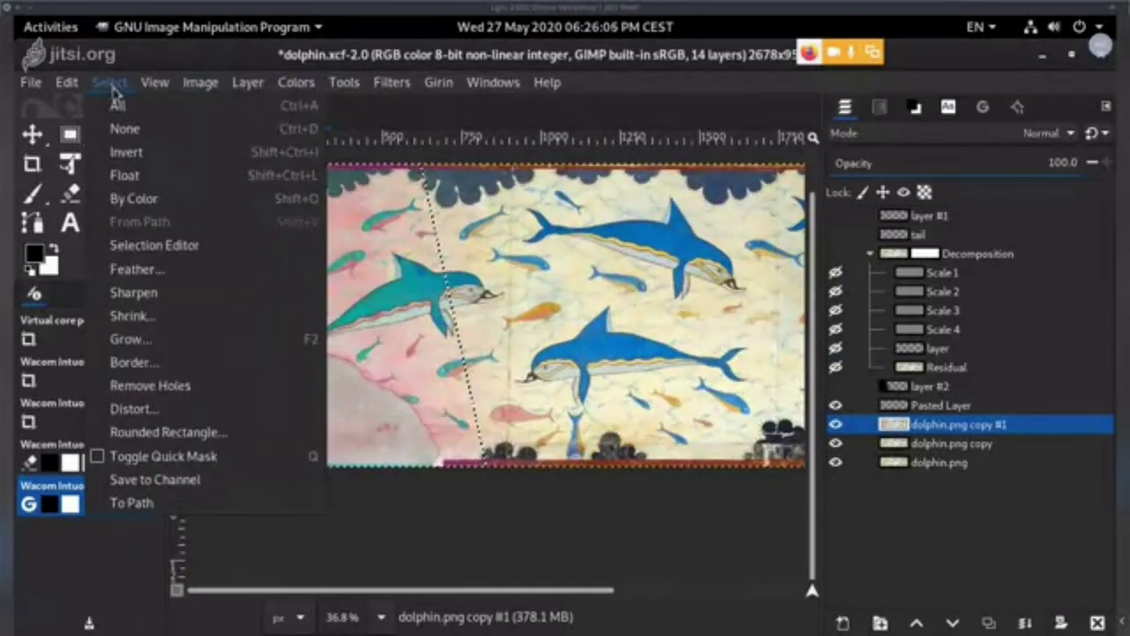
pyautogui.click(121, 128)
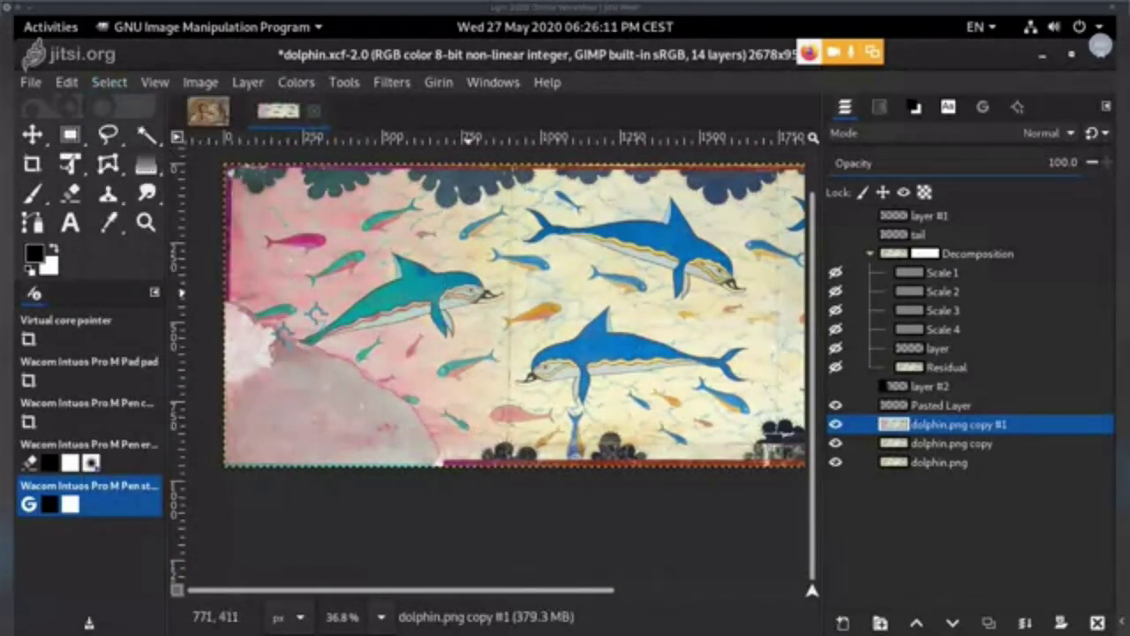
pyautogui.click(835, 426)
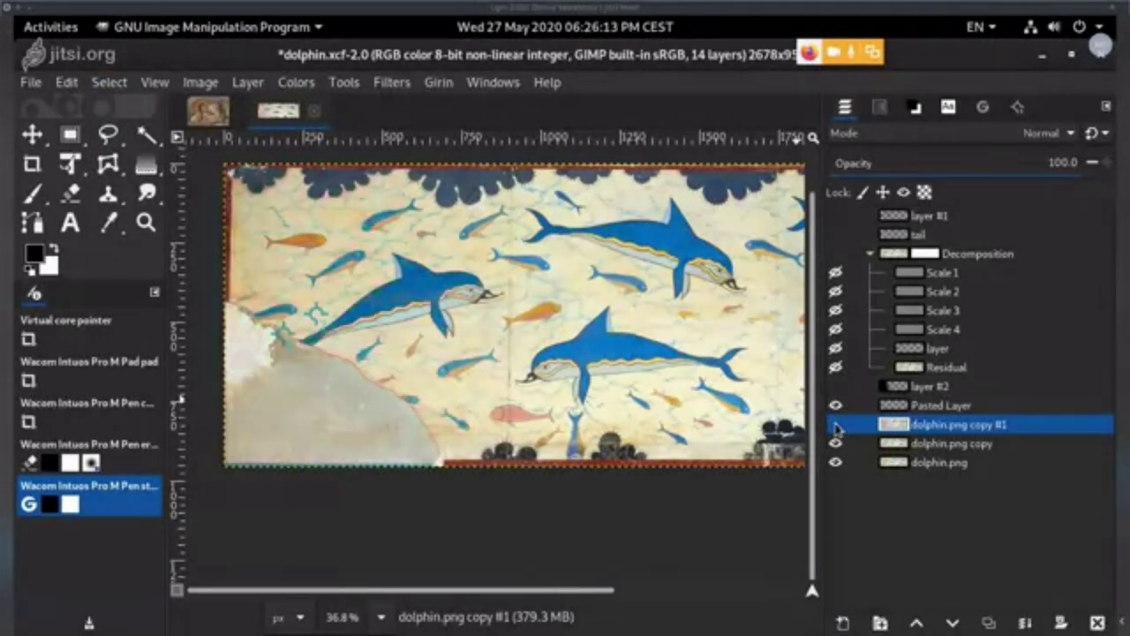
pyautogui.click(836, 426)
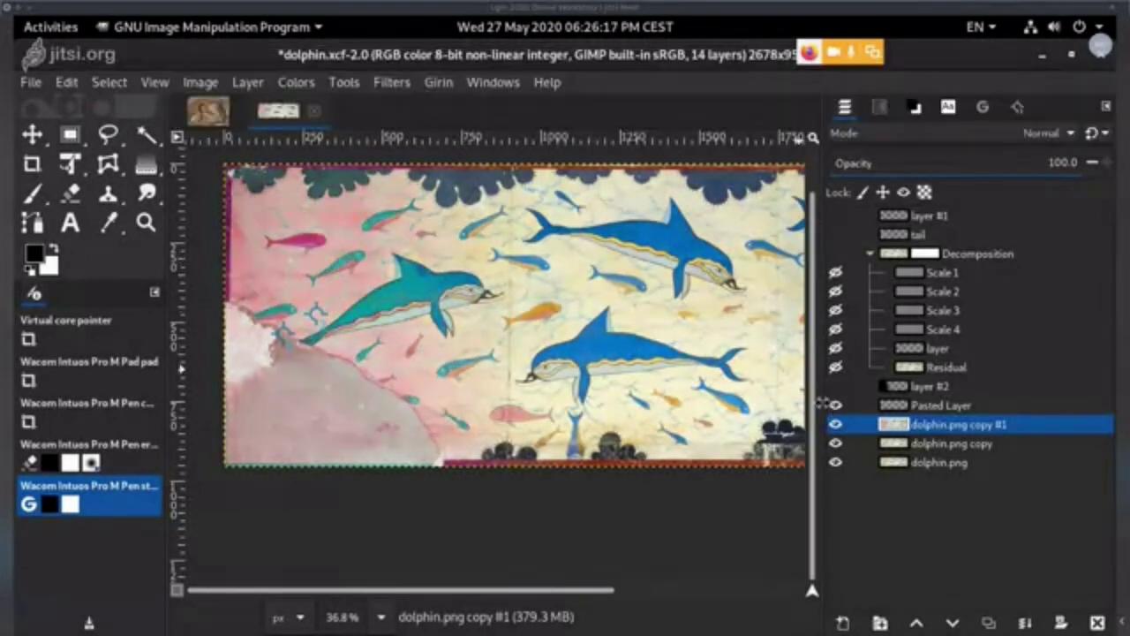
pyautogui.click(836, 425)
pyautogui.click(836, 425)
pyautogui.click(835, 425)
pyautogui.click(835, 425)
pyautogui.click(836, 425)
pyautogui.click(835, 425)
pyautogui.scroll(3, 565, 333)
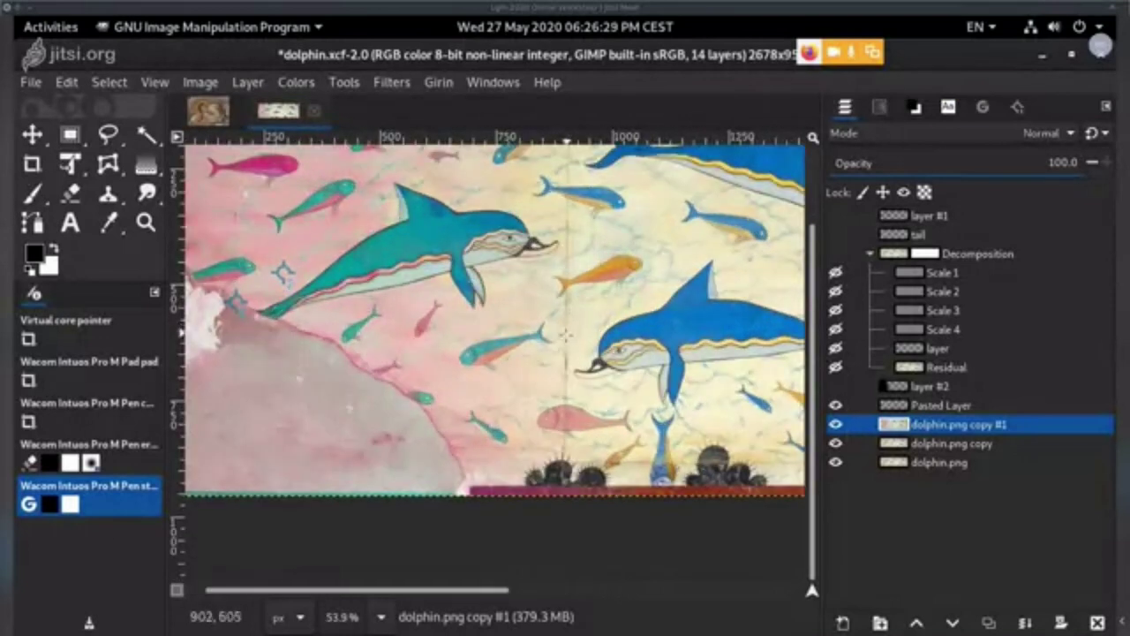
# - Delete the Pasted Layer, and undo back to before the hue shift on dolphin.png copy #1
pyautogui.click(910, 406)
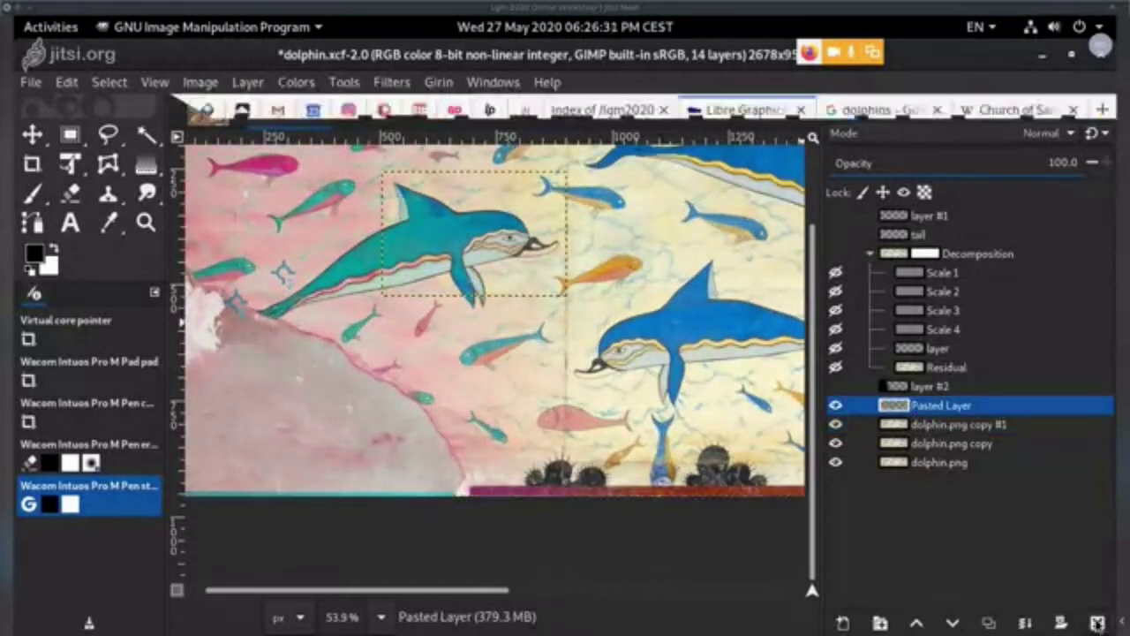
pyautogui.click(1097, 623)
pyautogui.moveTo(501, 226); pyautogui.dragTo(583, 355)
pyautogui.hotkey('ctrl', 'z')
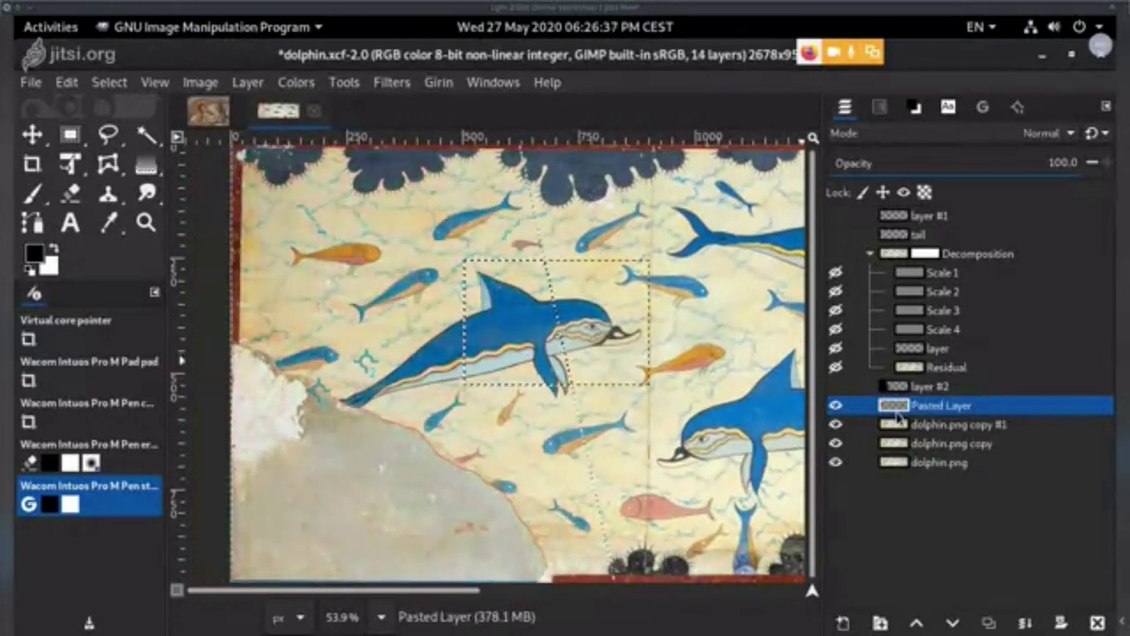
# - Move the Pasted Layer to the bottom of the layer stack and select dolphin.png copy #1
pyautogui.moveTo(491, 386); pyautogui.dragTo(451, 395)
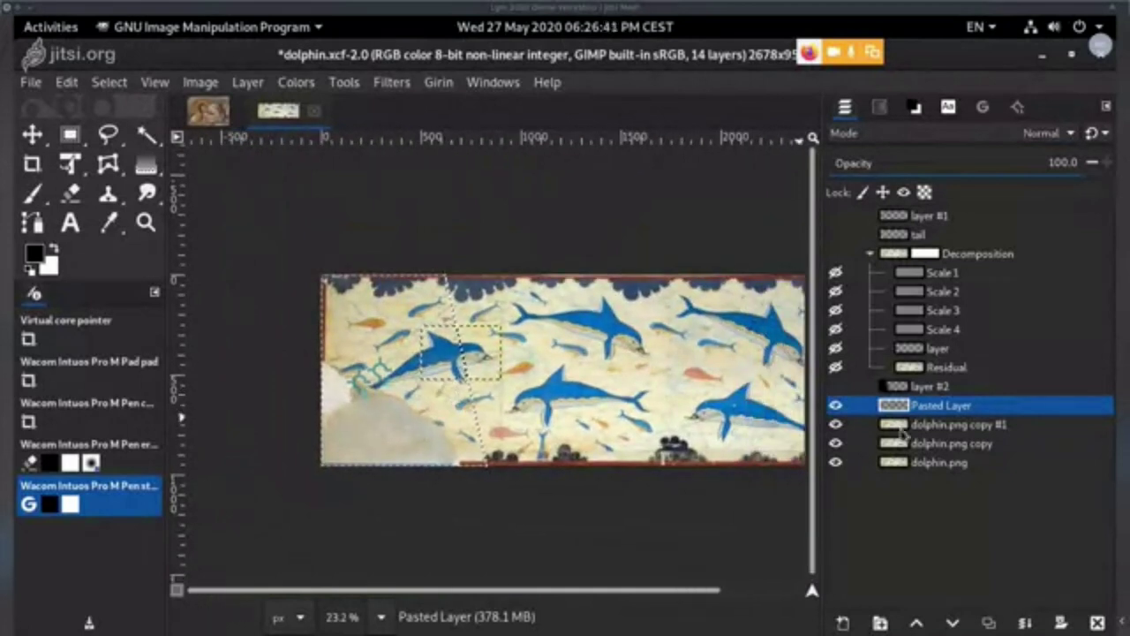
pyautogui.moveTo(923, 406); pyautogui.dragTo(923, 477)
pyautogui.click(927, 407)
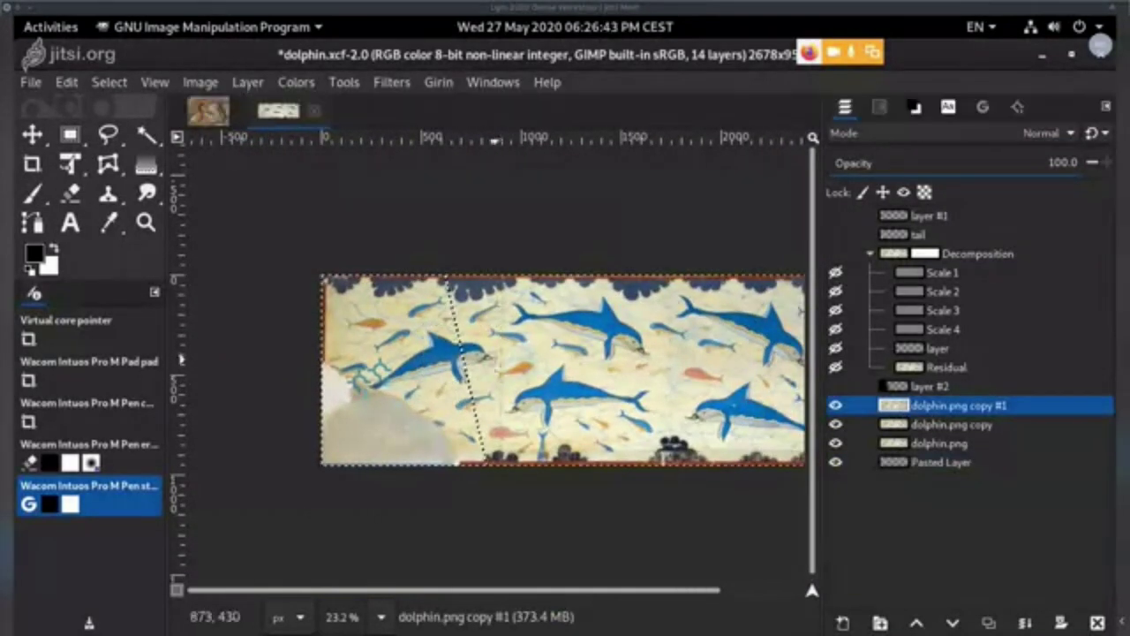
pyautogui.scroll(2, 488, 358)
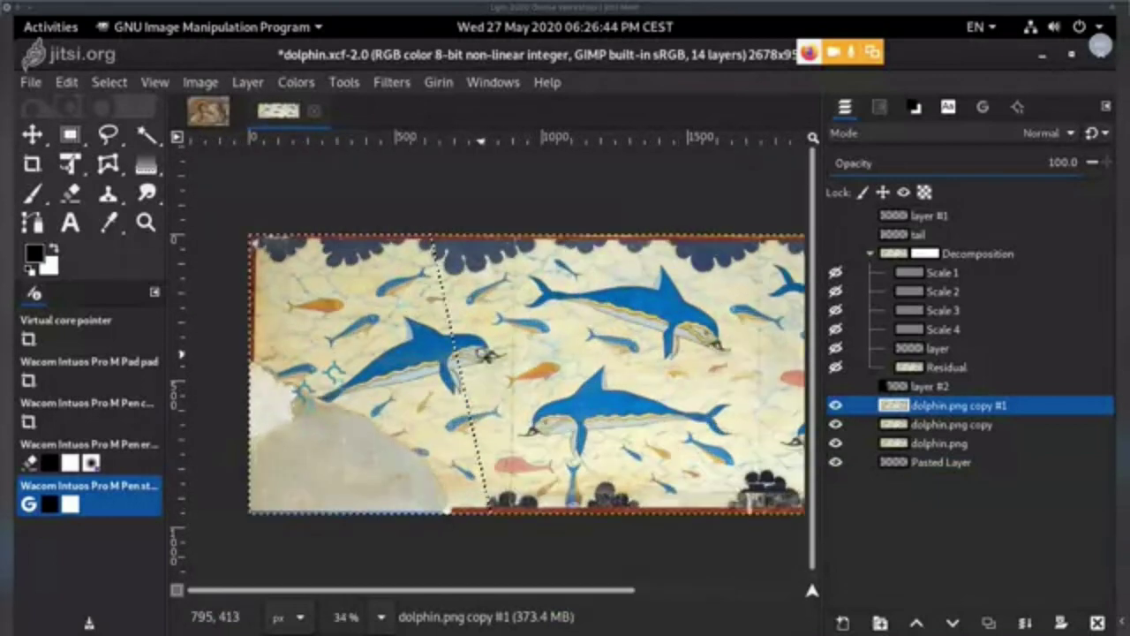
pyautogui.scroll(2, 489, 356)
pyautogui.moveTo(584, 376); pyautogui.dragTo(588, 387)
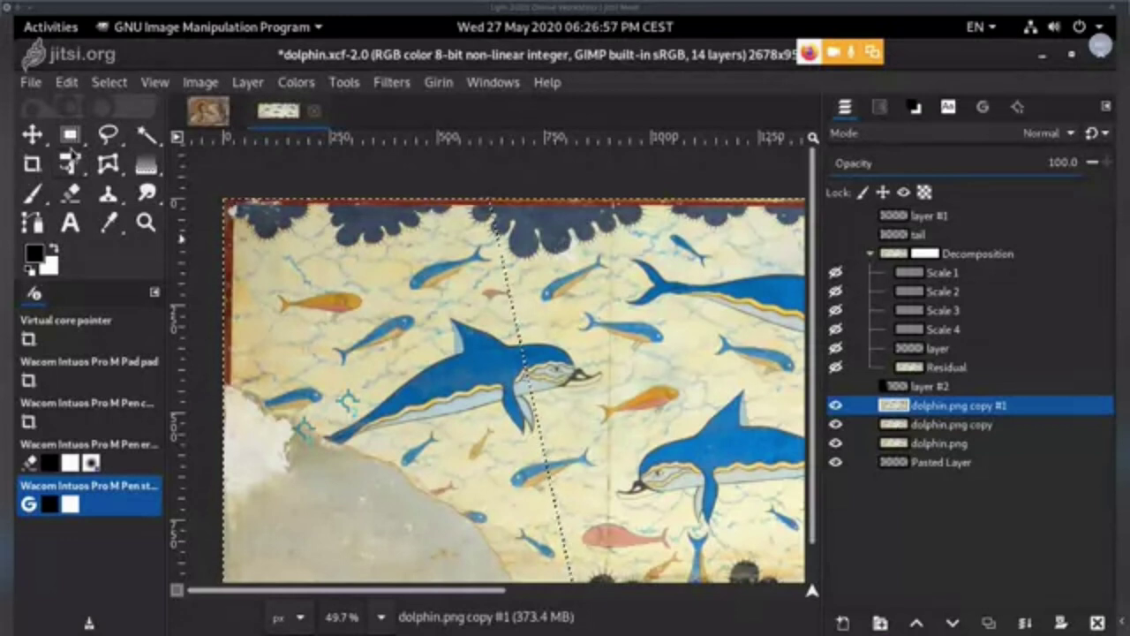
# - Select the upper-left part of the fresco, through the first dolphin, with a freehand lasso outline
pyautogui.click(108, 135)
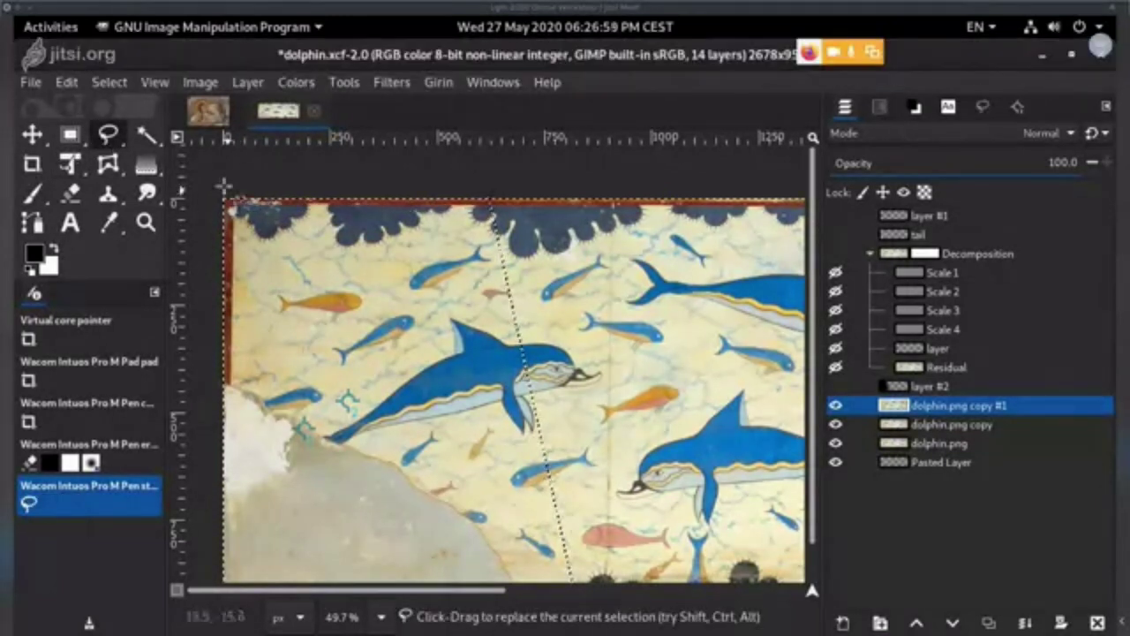
pyautogui.moveTo(219, 184)
pyautogui.mouseDown()
pyautogui.moveTo(219, 309)
pyautogui.moveTo(234, 419)
pyautogui.moveTo(331, 473)
pyautogui.moveTo(472, 370)
pyautogui.mouseUp()
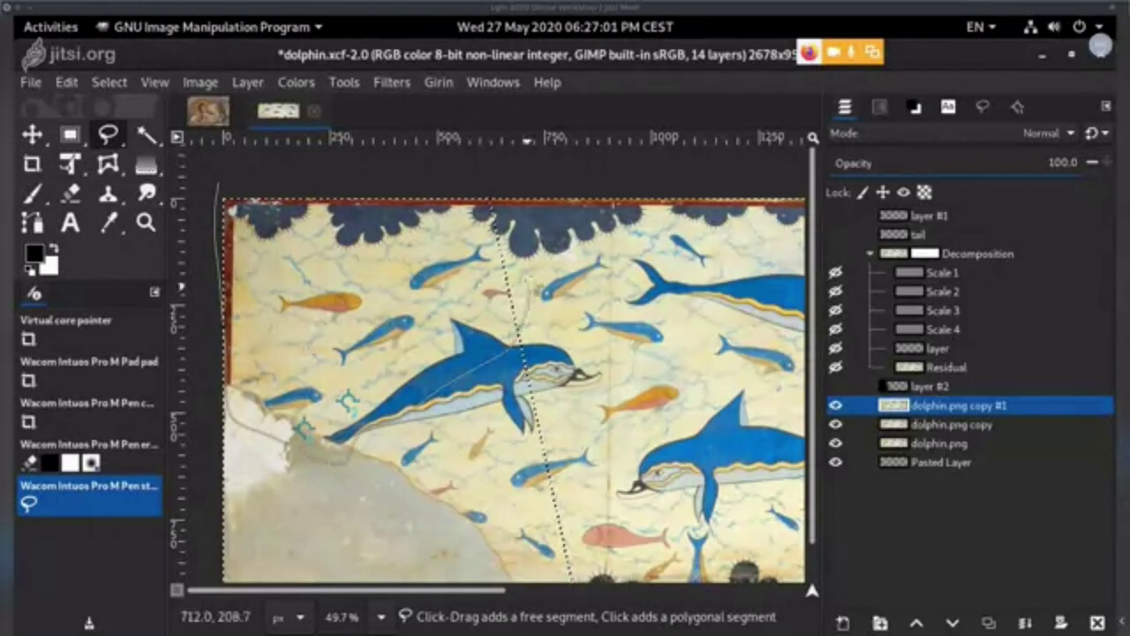
pyautogui.moveTo(364, 173); pyautogui.dragTo(299, 166)
pyautogui.press('Return')
# - Show layer #2, remove the selection and clear the layer's black gradient
pyautogui.click(836, 386)
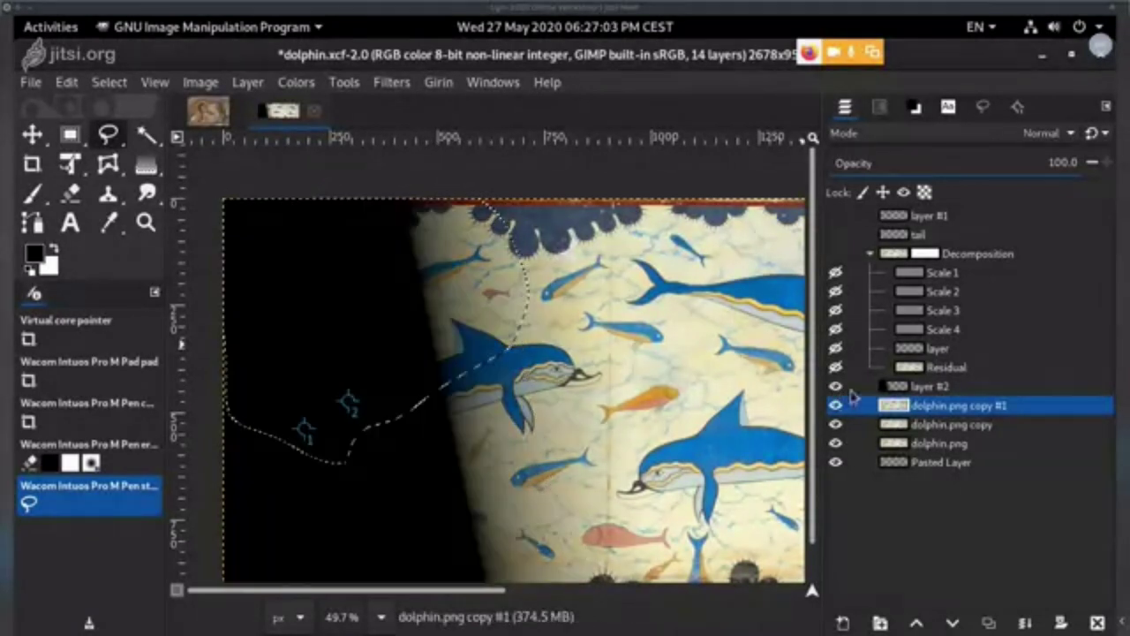
pyautogui.click(924, 388)
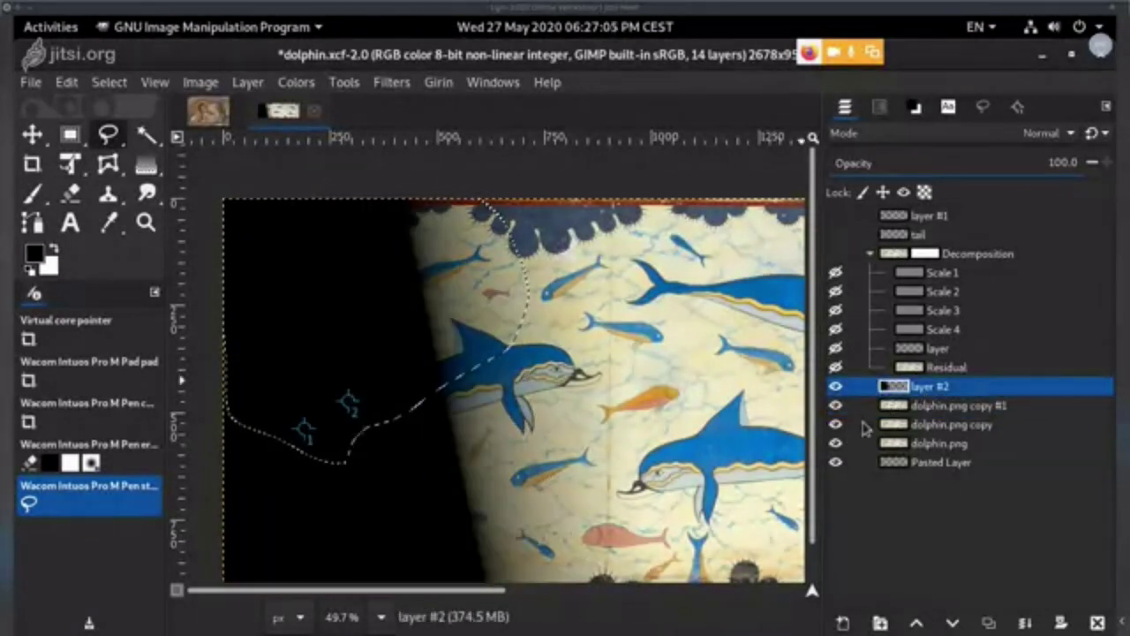
pyautogui.hotkey('ctrl', 'shift', 'a')
pyautogui.press('Delete')
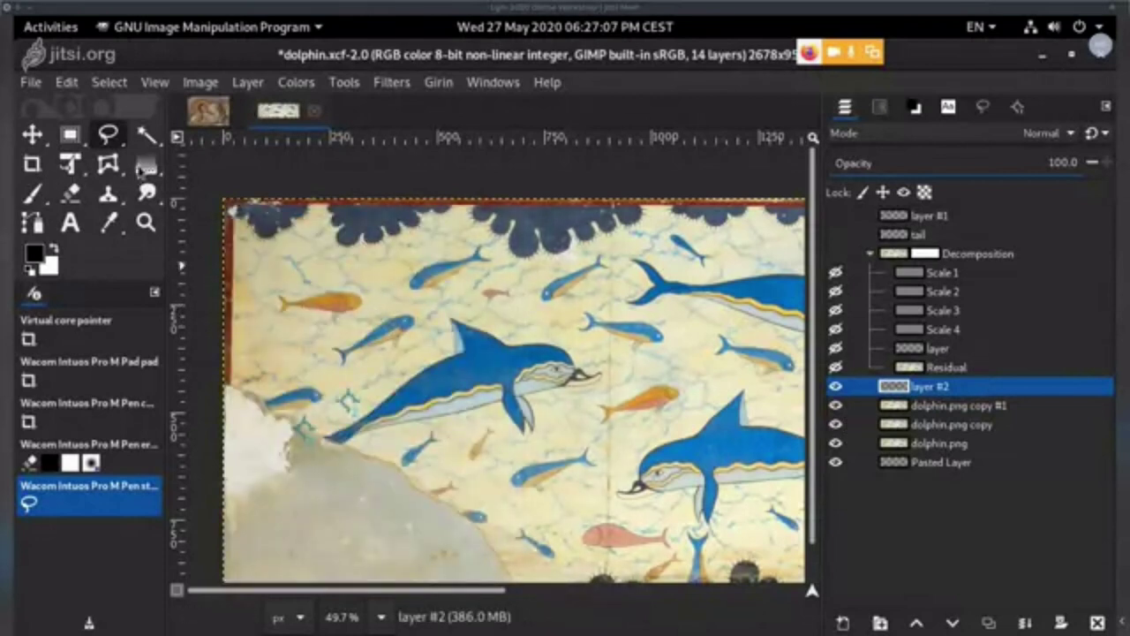
# - Draw a diagonal FG to Transparent gradient on layer #2 from about (65, 288), fading black toward the fresco's upper right
pyautogui.click(145, 165)
pyautogui.moveTo(248, 320)
pyautogui.mouseDown()
pyautogui.moveTo(317, 355)
pyautogui.moveTo(307, 347)
pyautogui.moveTo(335, 225)
pyautogui.moveTo(309, 272)
pyautogui.moveTo(330, 254)
pyautogui.mouseUp()
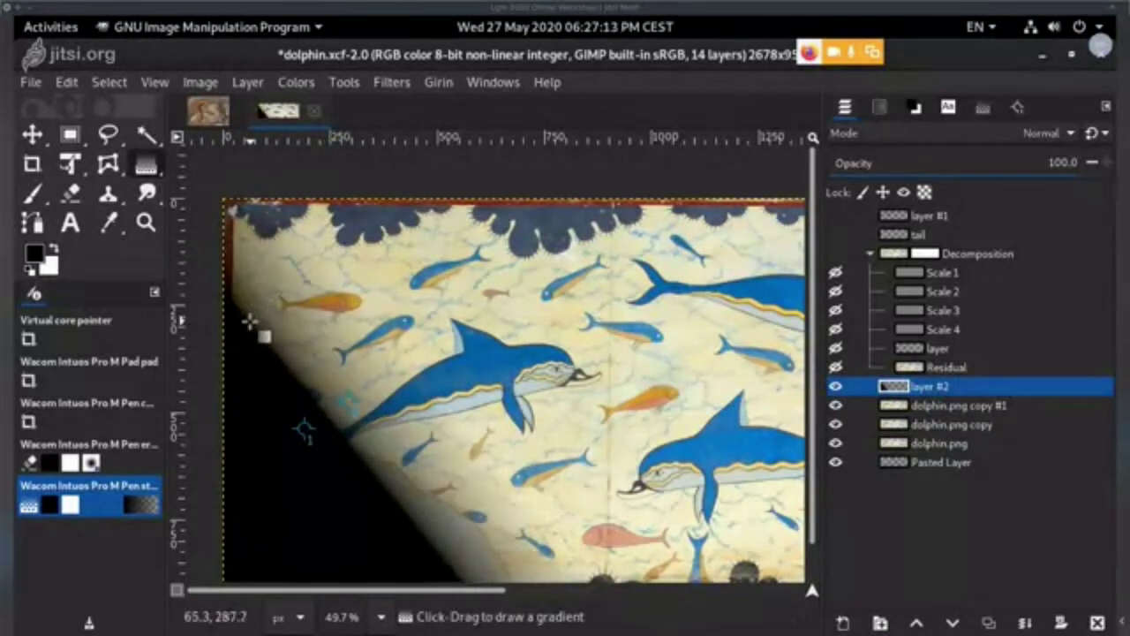
pyautogui.moveTo(249, 322); pyautogui.dragTo(374, 215)
pyautogui.press('Return')
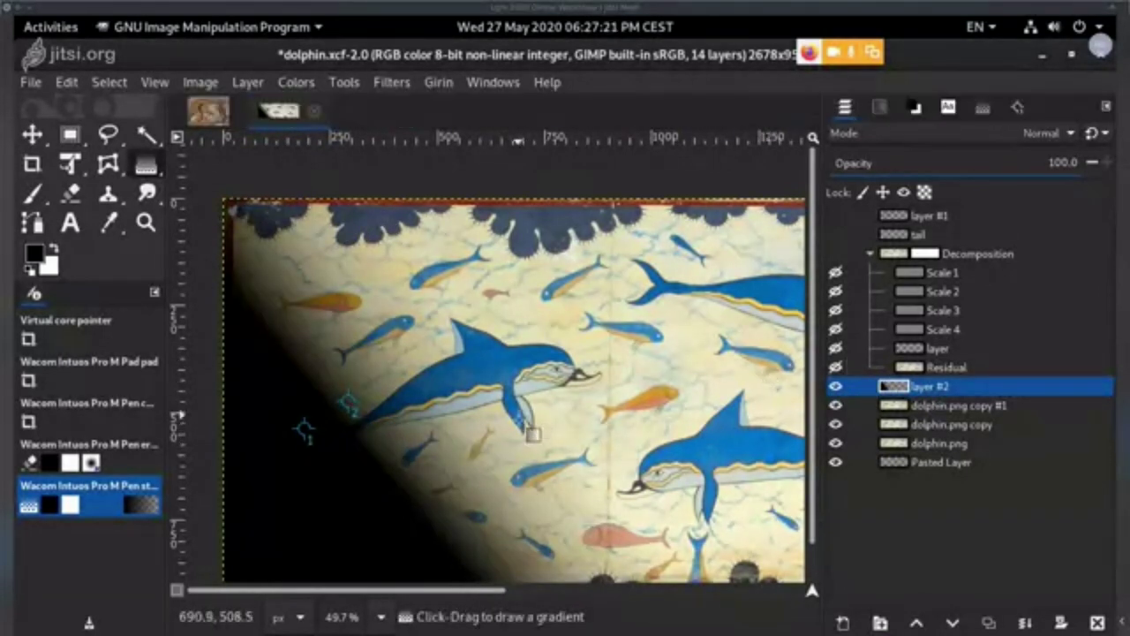
# - Toggle layer #2 to check the diagonal gradient, and convert its opacity into a selection with Alpha to Selection
pyautogui.moveTo(536, 431); pyautogui.dragTo(587, 373)
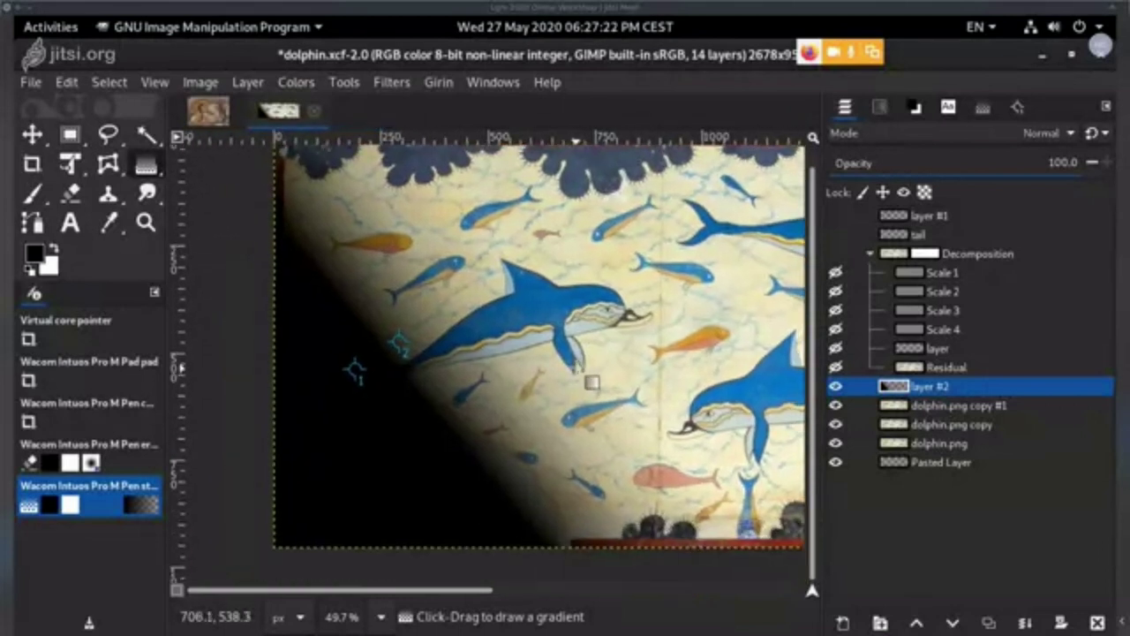
pyautogui.click(835, 387)
pyautogui.click(836, 386)
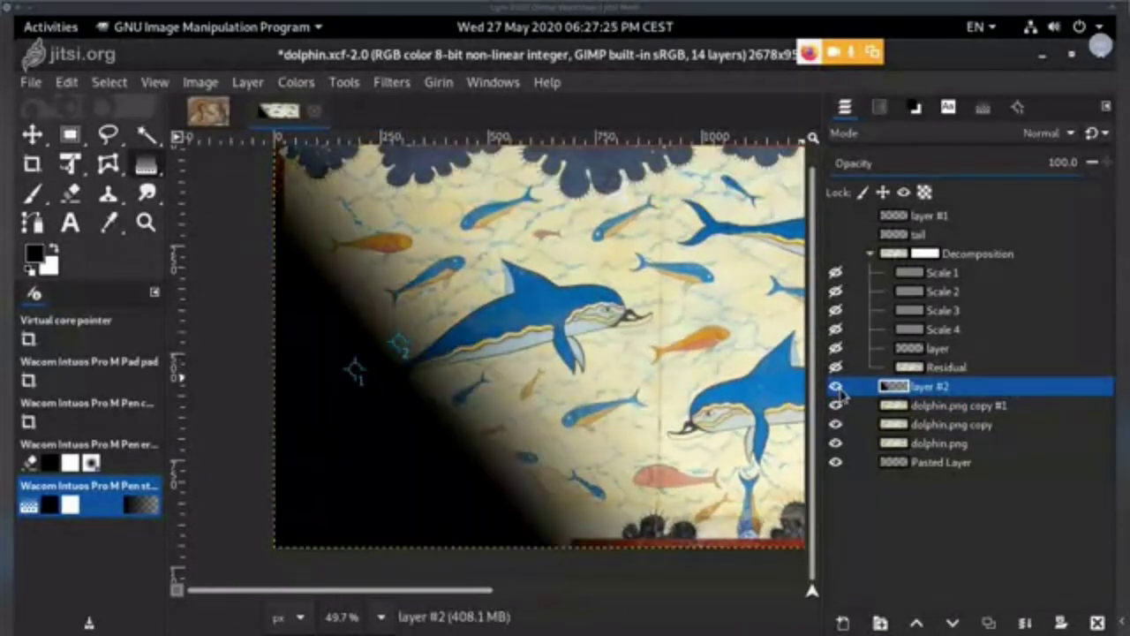
pyautogui.rightClick(888, 393)
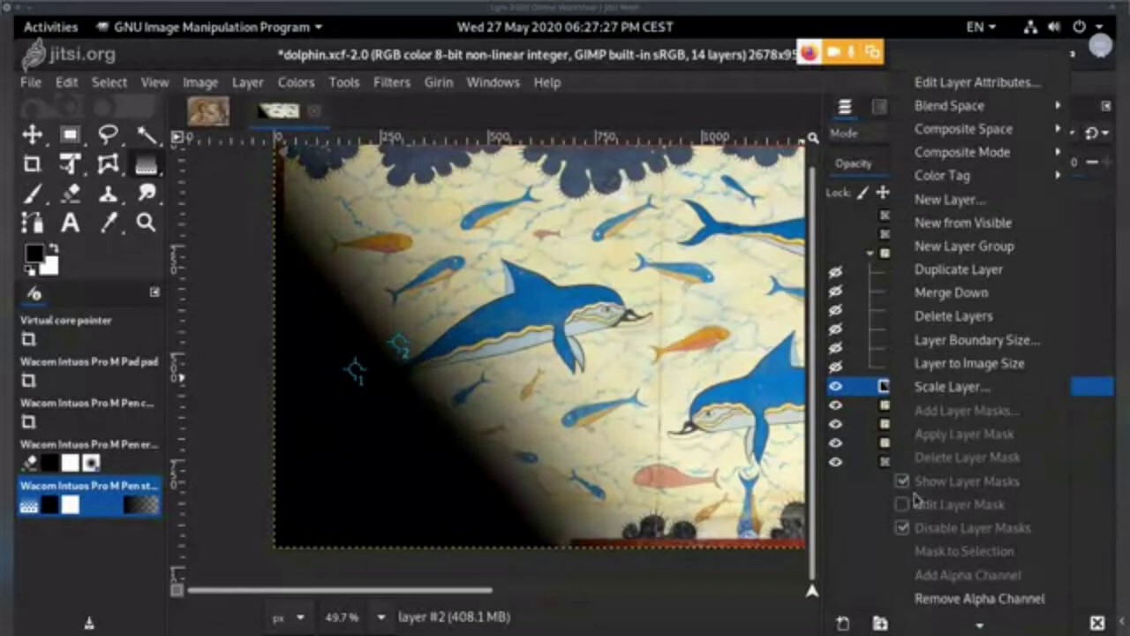
pyautogui.moveTo(924, 623)
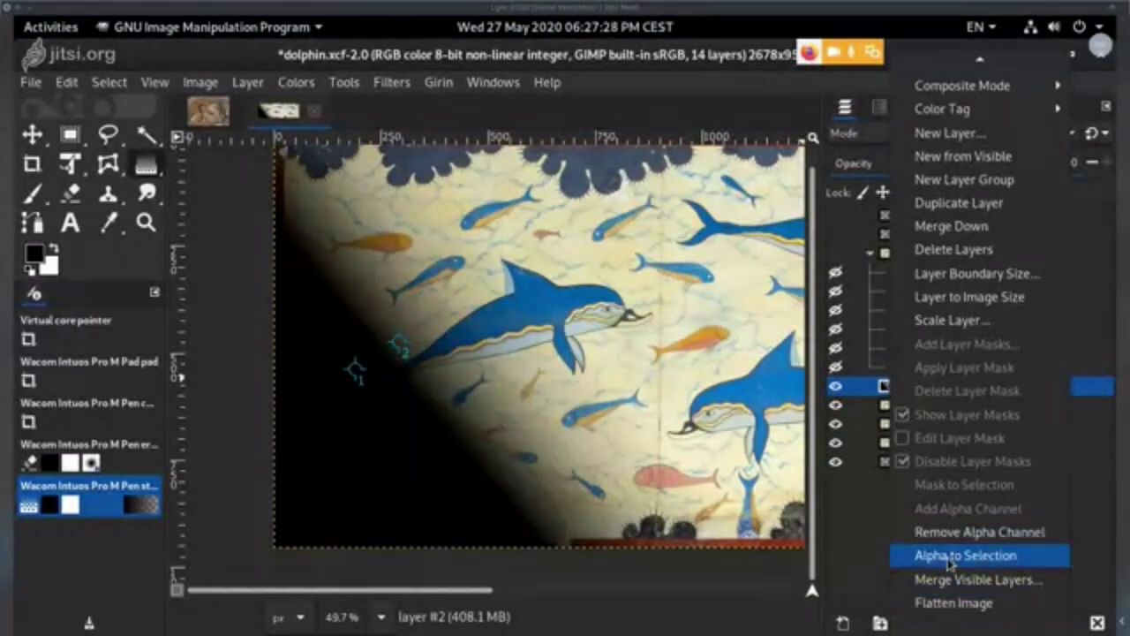
pyautogui.click(948, 558)
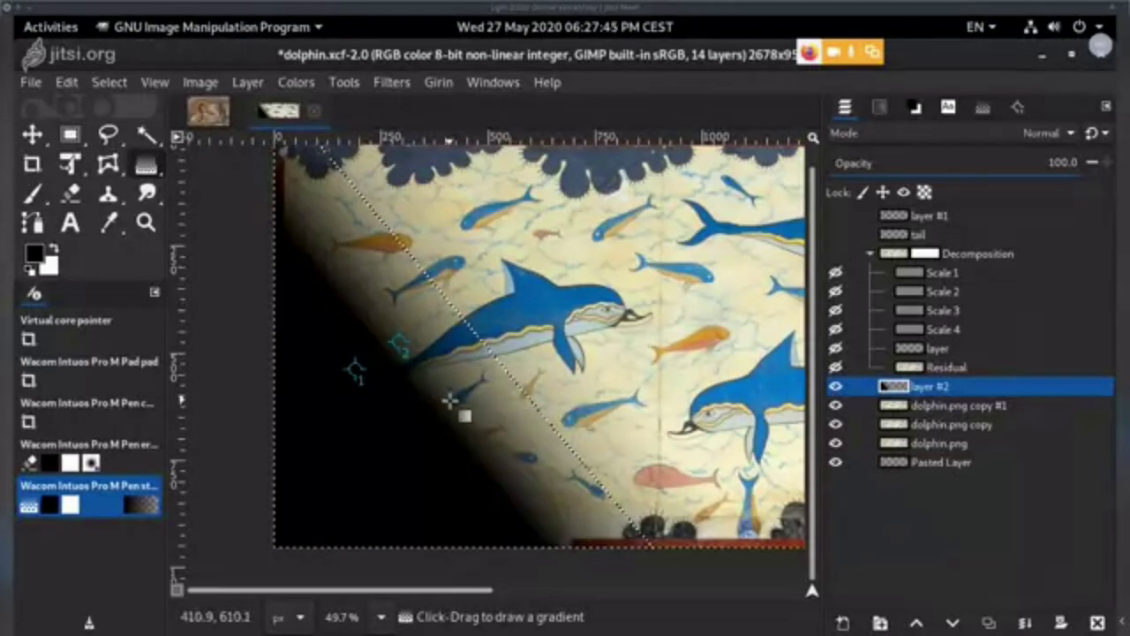
# - Turn on Quick Mask and hide layer #2 to examine the diagonal selection's gradual edge over the fresco
pyautogui.hotkey('shift', 'q')
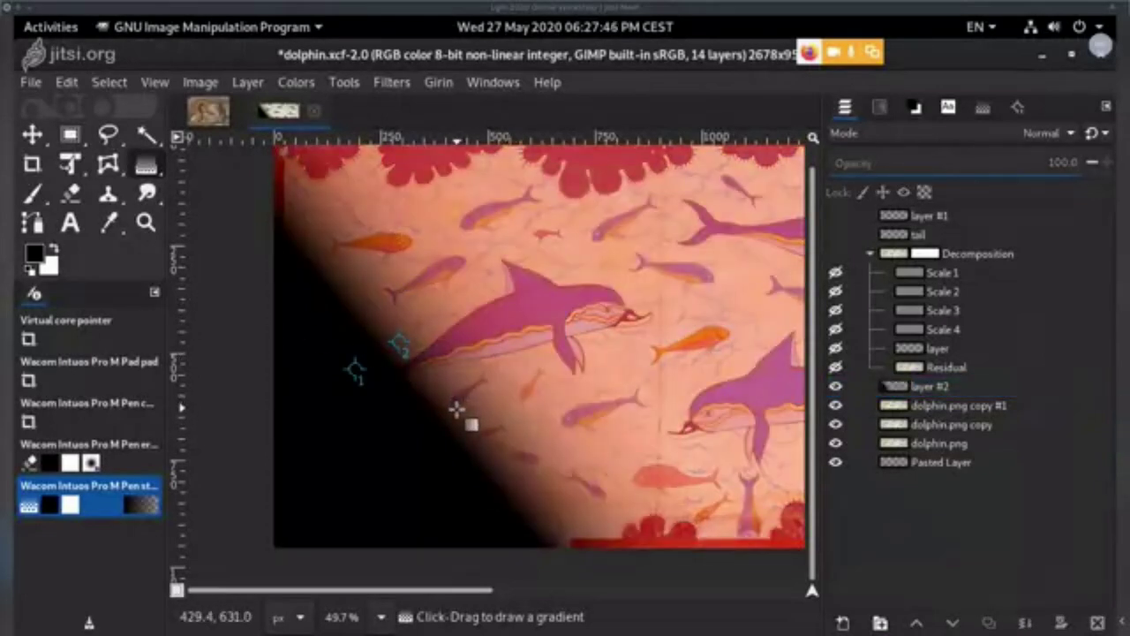
pyautogui.click(835, 388)
pyautogui.scroll(2, 472, 344)
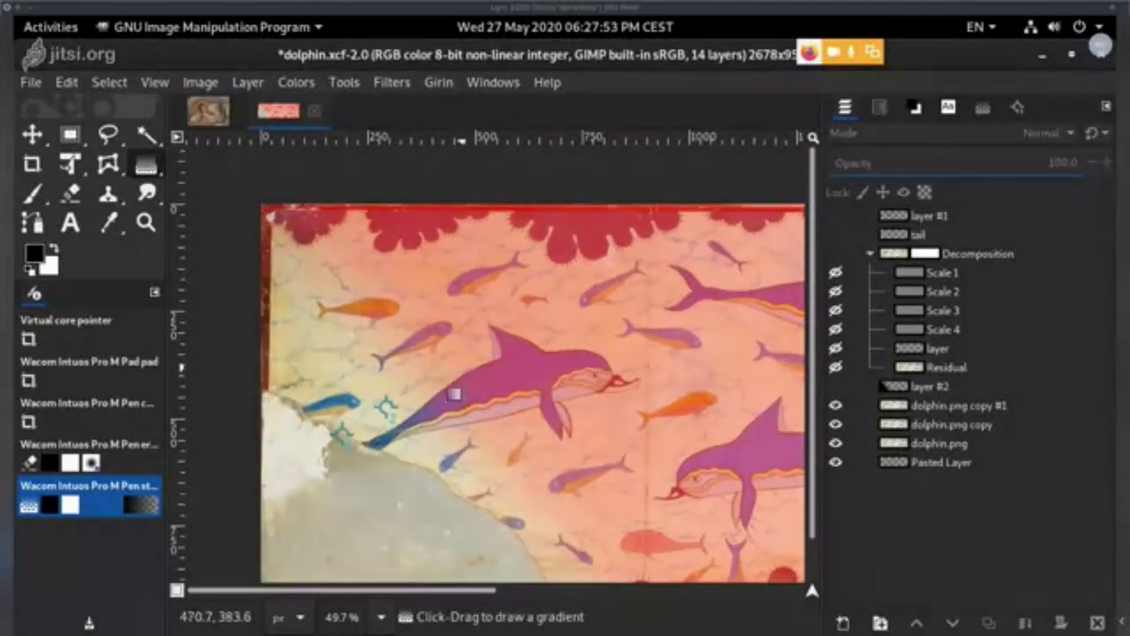
pyautogui.moveTo(392, 413); pyautogui.dragTo(413, 348)
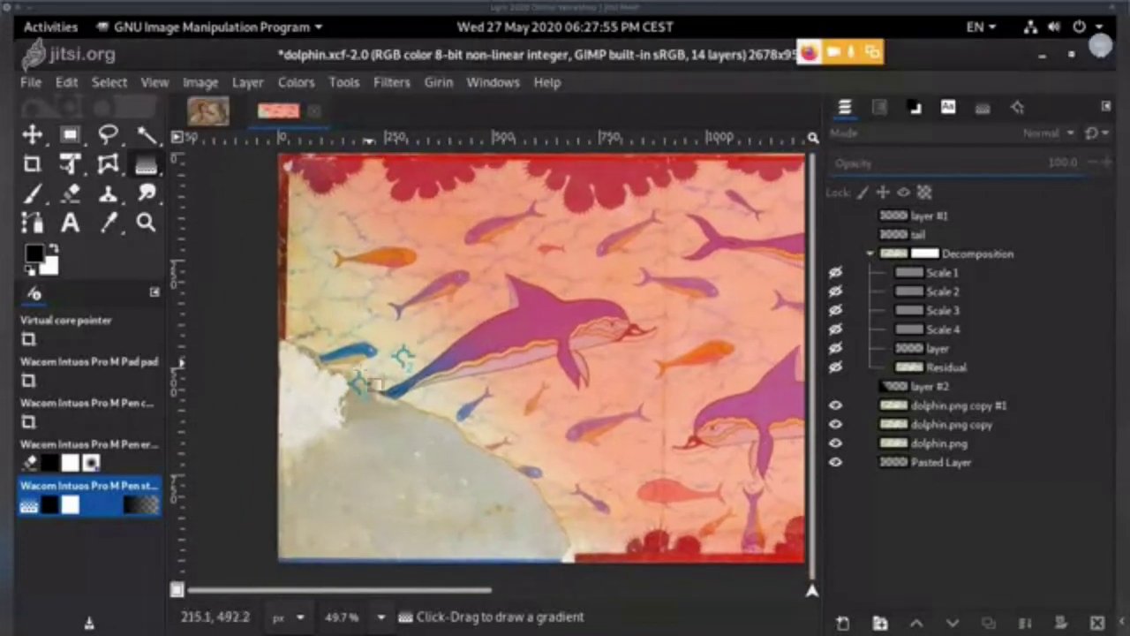
pyautogui.moveTo(371, 382); pyautogui.dragTo(346, 352)
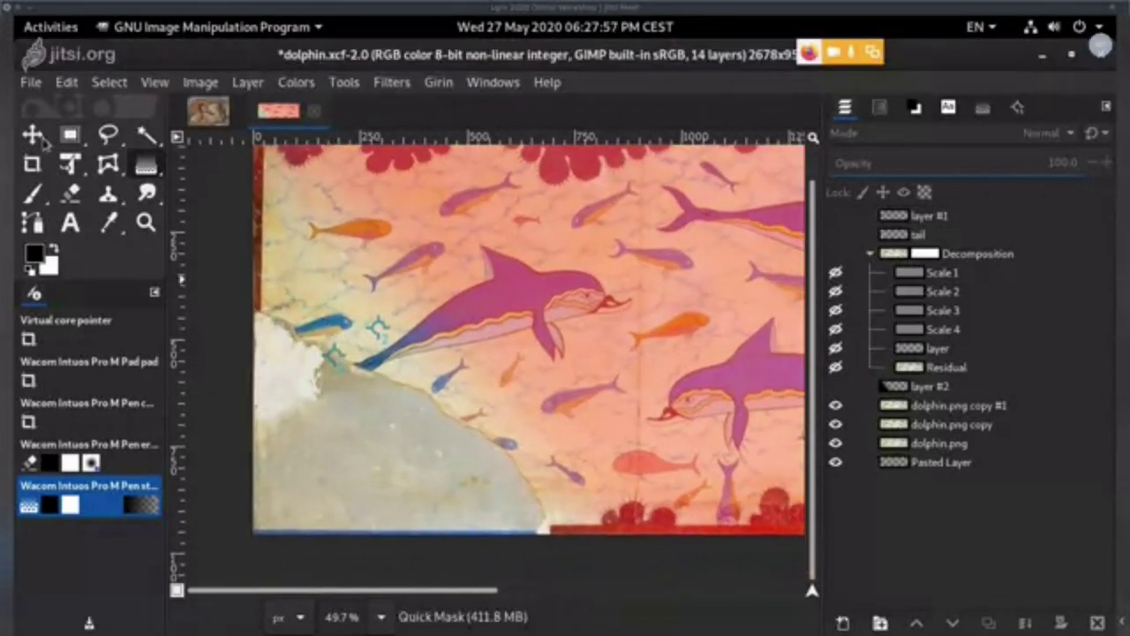
# - Mask the fresco's grey lower-left area in Quick Mask with short upward black gradients, and turn Quick Mask off
pyautogui.moveTo(390, 510)
pyautogui.mouseDown()
pyautogui.moveTo(366, 376)
pyautogui.moveTo(367, 353)
pyautogui.moveTo(388, 353)
pyautogui.moveTo(377, 375)
pyautogui.mouseUp()
pyautogui.press('Return')
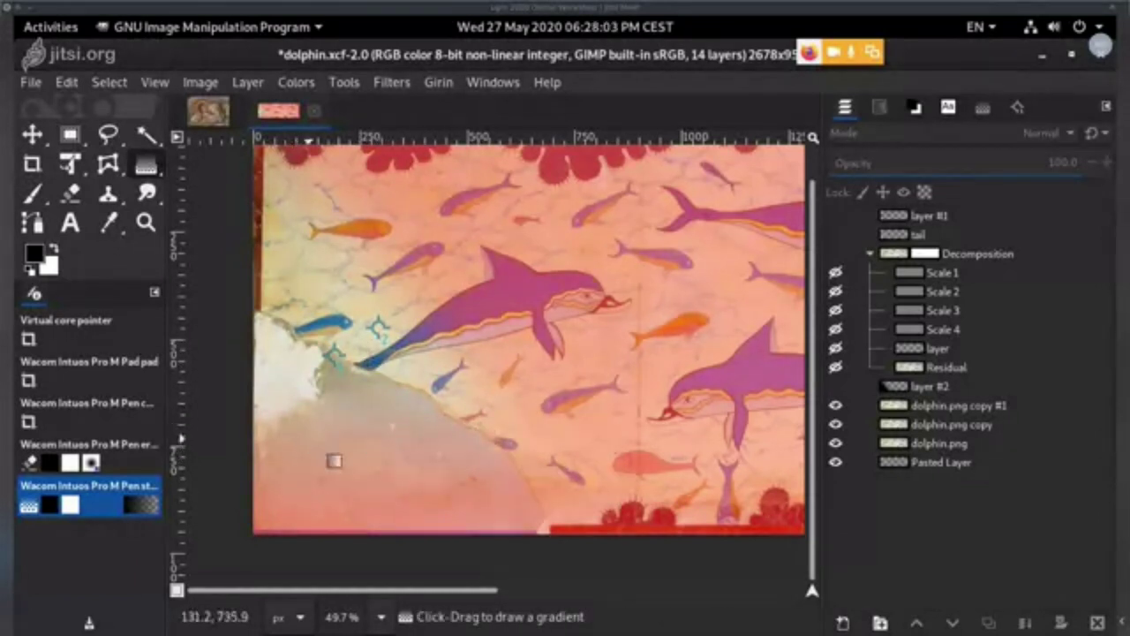
pyautogui.moveTo(334, 460); pyautogui.dragTo(333, 387)
pyautogui.press('Return')
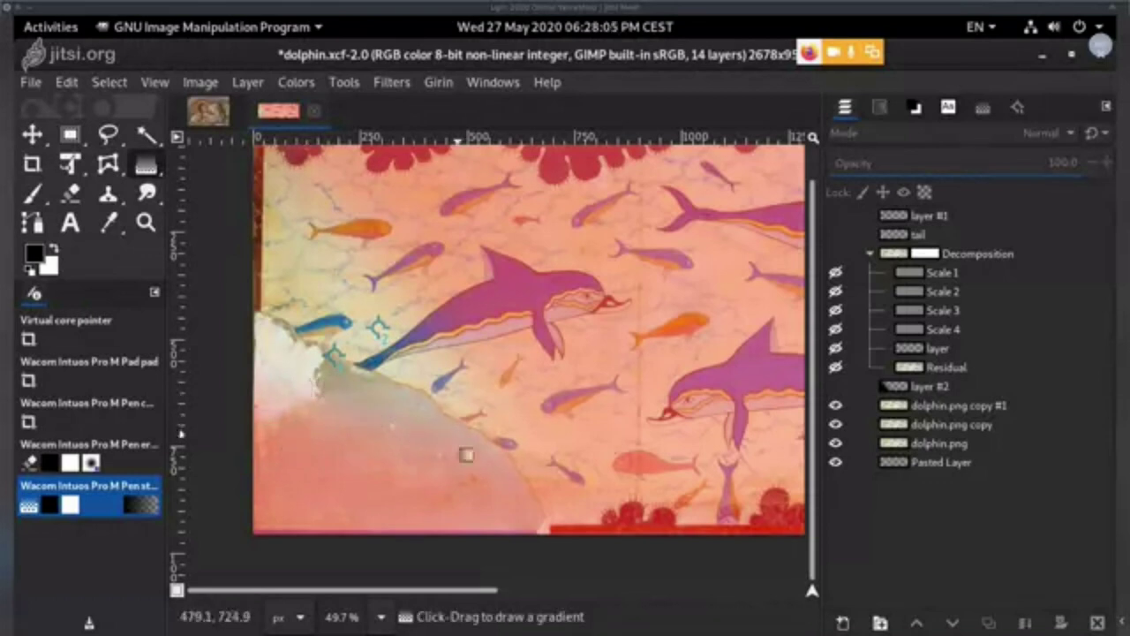
pyautogui.moveTo(337, 428); pyautogui.dragTo(353, 388)
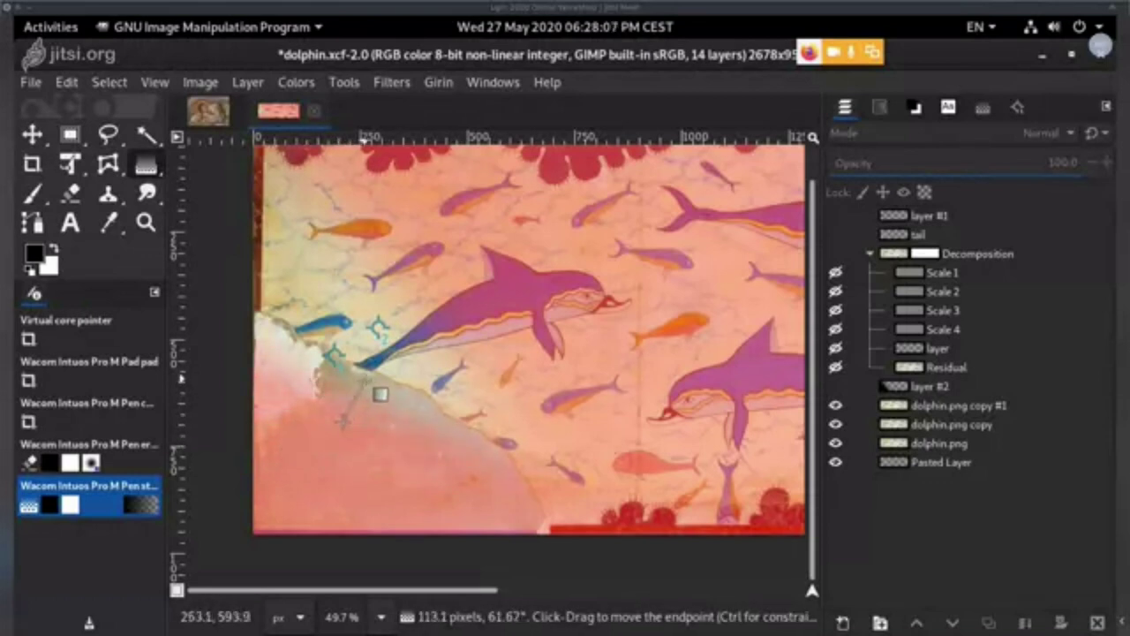
pyautogui.press('Return')
pyautogui.moveTo(440, 298); pyautogui.dragTo(429, 345)
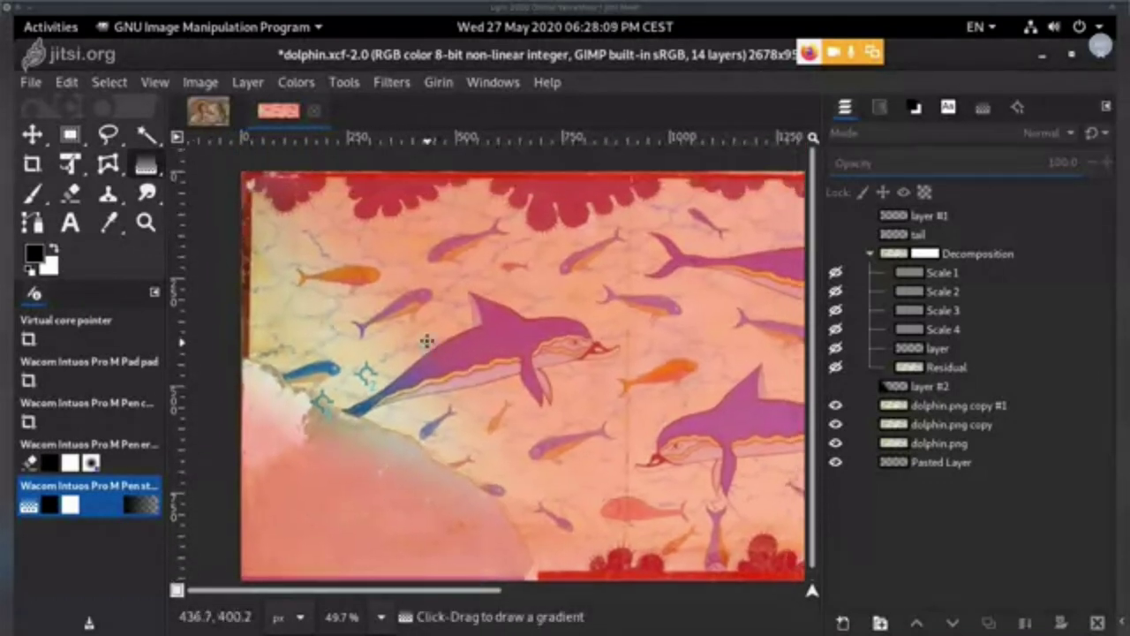
pyautogui.moveTo(453, 526); pyautogui.dragTo(458, 479)
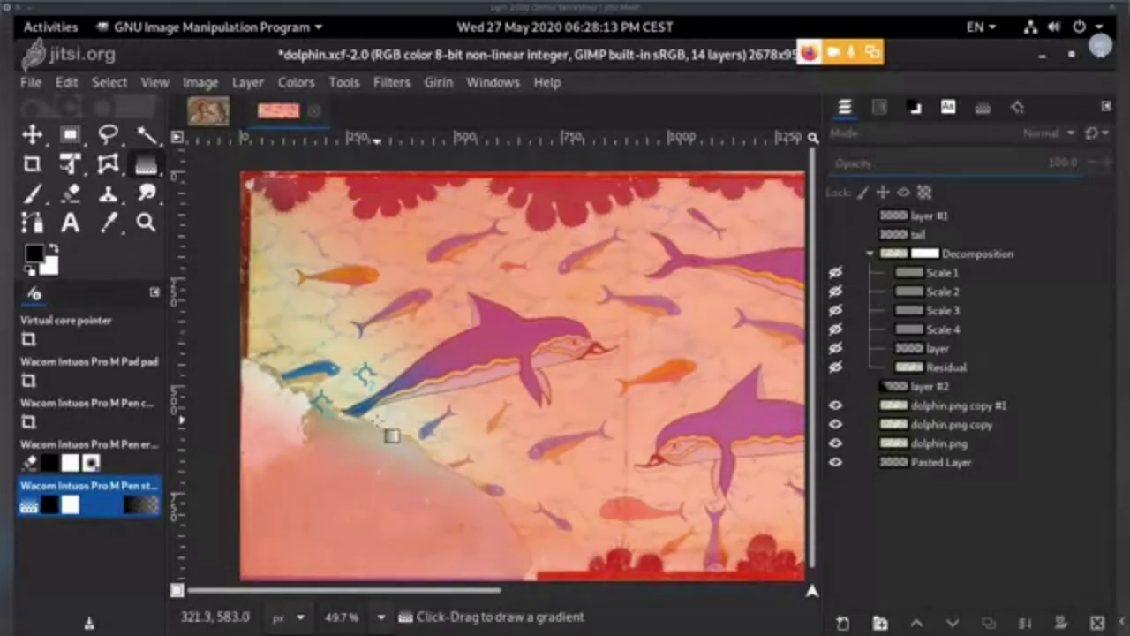
pyautogui.hotkey('shift', 'q')
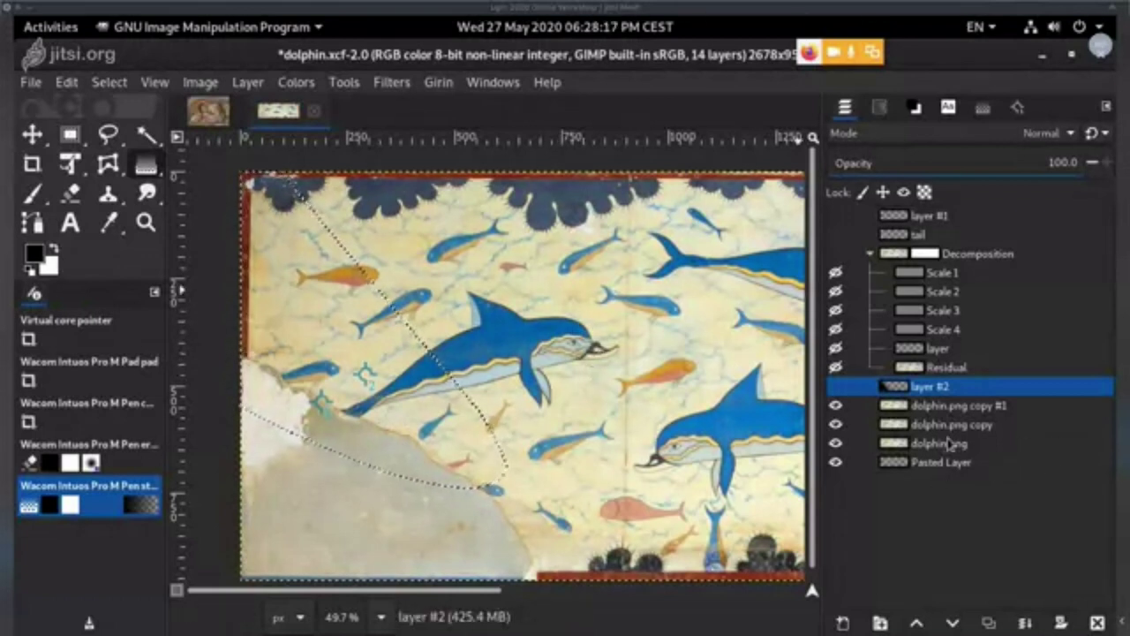
# - Apply Hue-Saturation to the selected area of dolphin.png copy #1 with hue 4.5, lightness 7.2 and saturation -9.1, and remove the selection
pyautogui.click(945, 406)
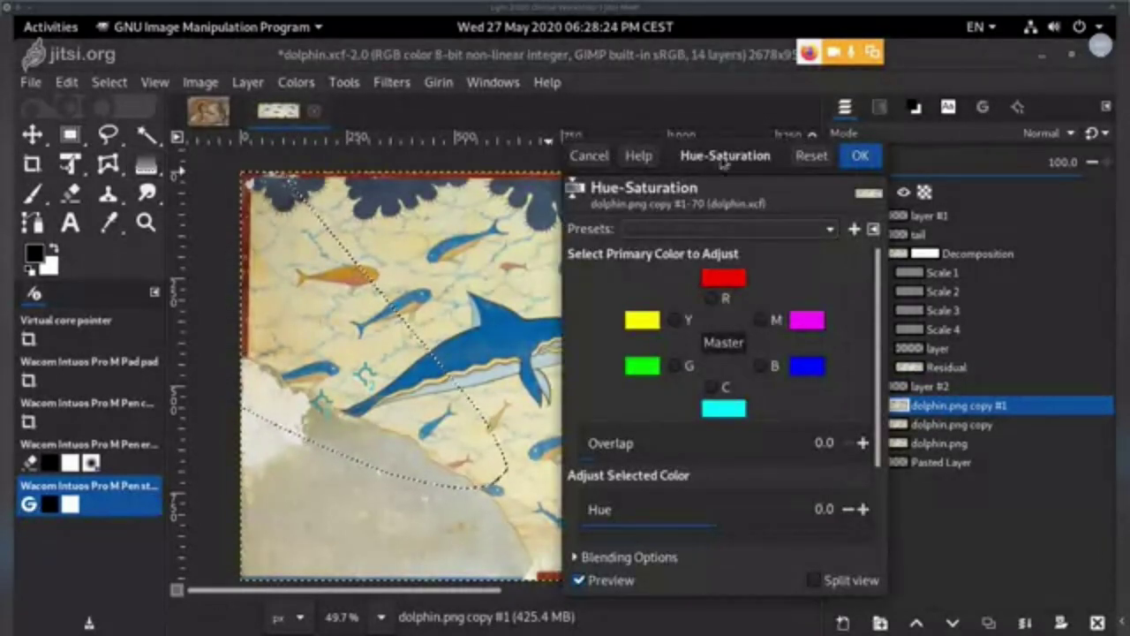
pyautogui.click(589, 156)
pyautogui.click(296, 82)
pyautogui.click(325, 138)
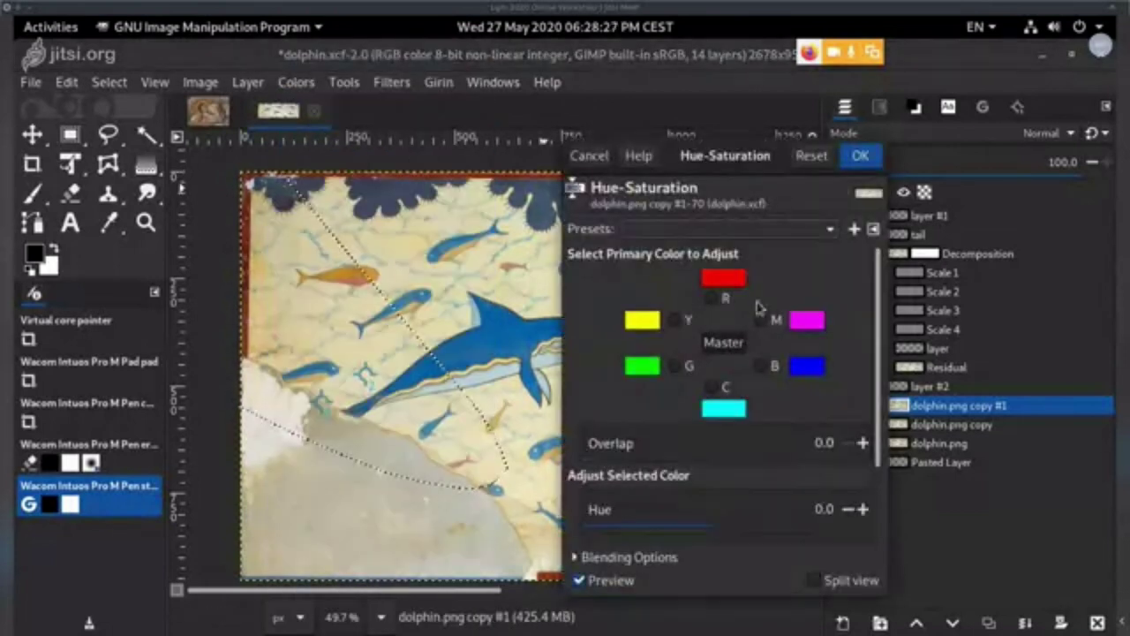
pyautogui.scroll(-5, 725, 354)
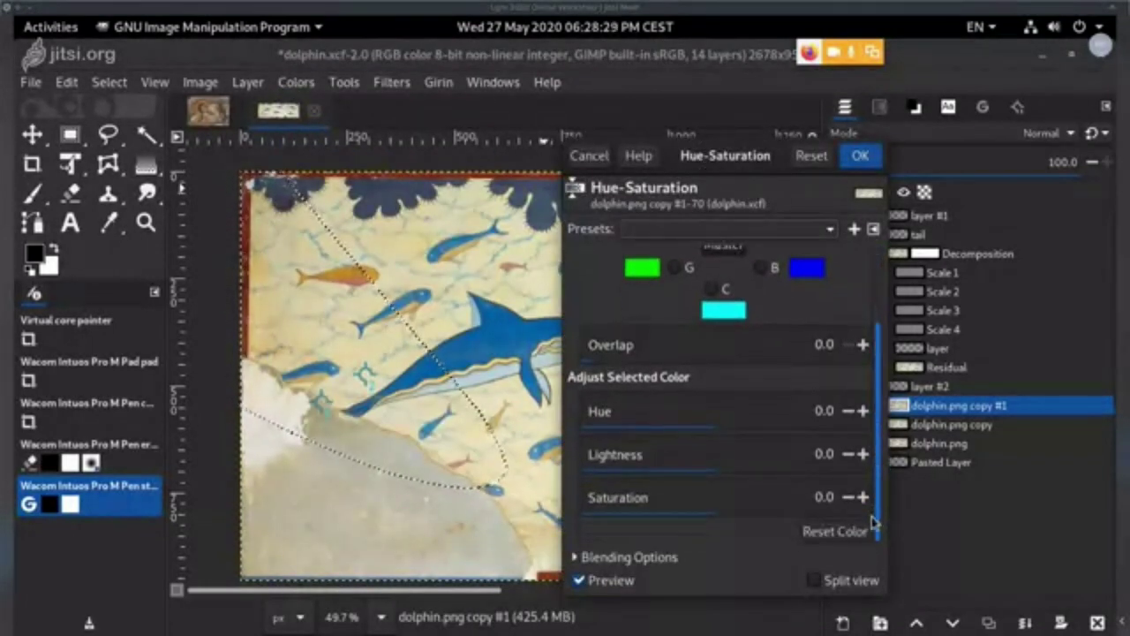
pyautogui.moveTo(720, 415); pyautogui.dragTo(712, 405)
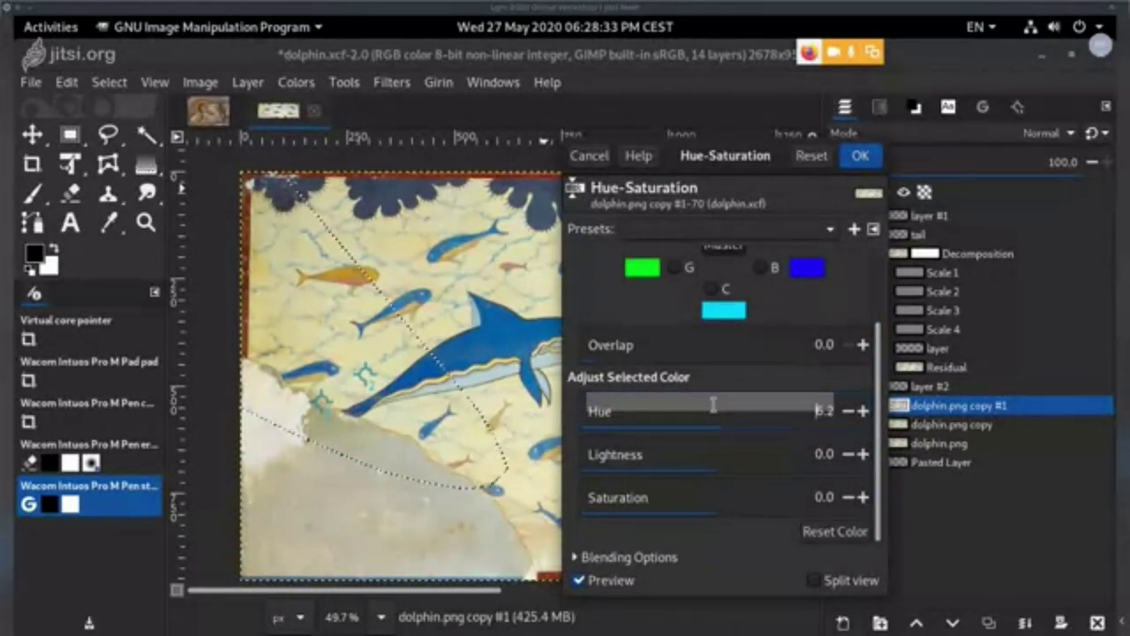
pyautogui.moveTo(712, 405); pyautogui.dragTo(712, 411)
pyautogui.moveTo(715, 456); pyautogui.dragTo(718, 450)
pyautogui.moveTo(714, 495)
pyautogui.mouseDown()
pyautogui.moveTo(698, 487)
pyautogui.moveTo(707, 491)
pyautogui.mouseUp()
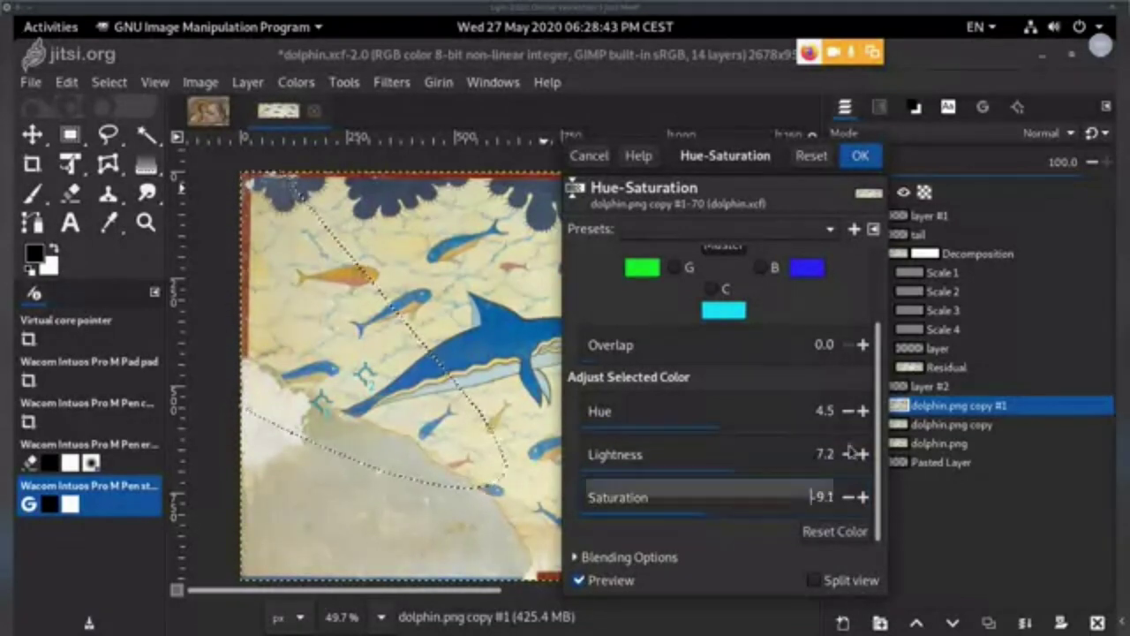
pyautogui.click(859, 156)
pyautogui.moveTo(557, 378); pyautogui.dragTo(528, 361)
pyautogui.click(110, 84)
pyautogui.click(125, 152)
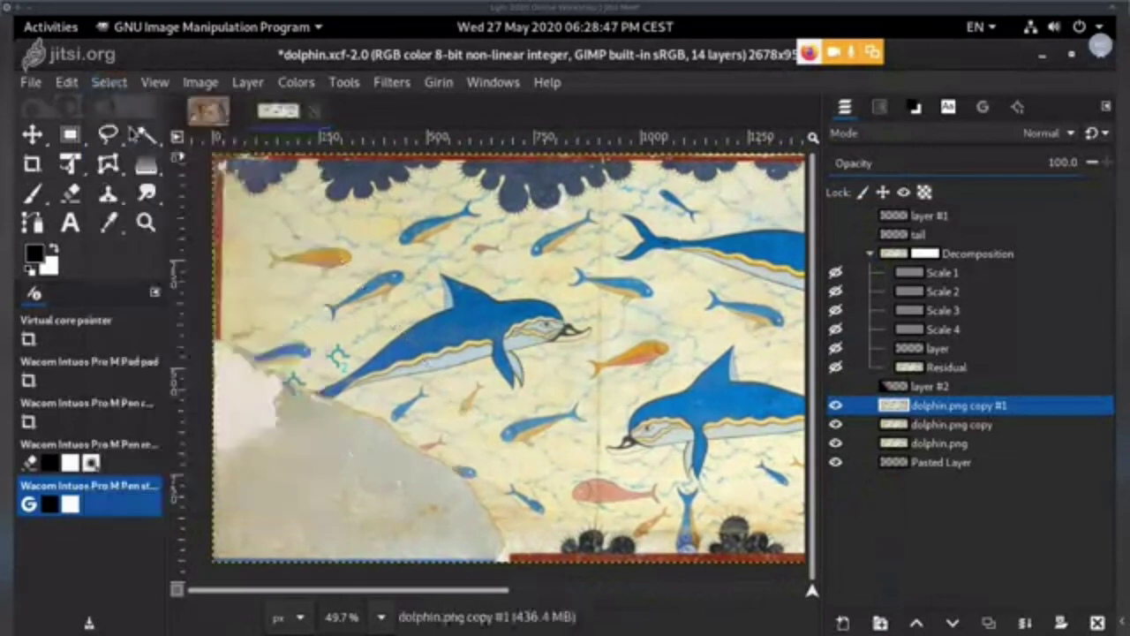
# - Toggle the visibility of dolphin.png copy #1 at several zoom levels to compare the fresco before and after the colour correction
pyautogui.scroll(-5, 514, 358)
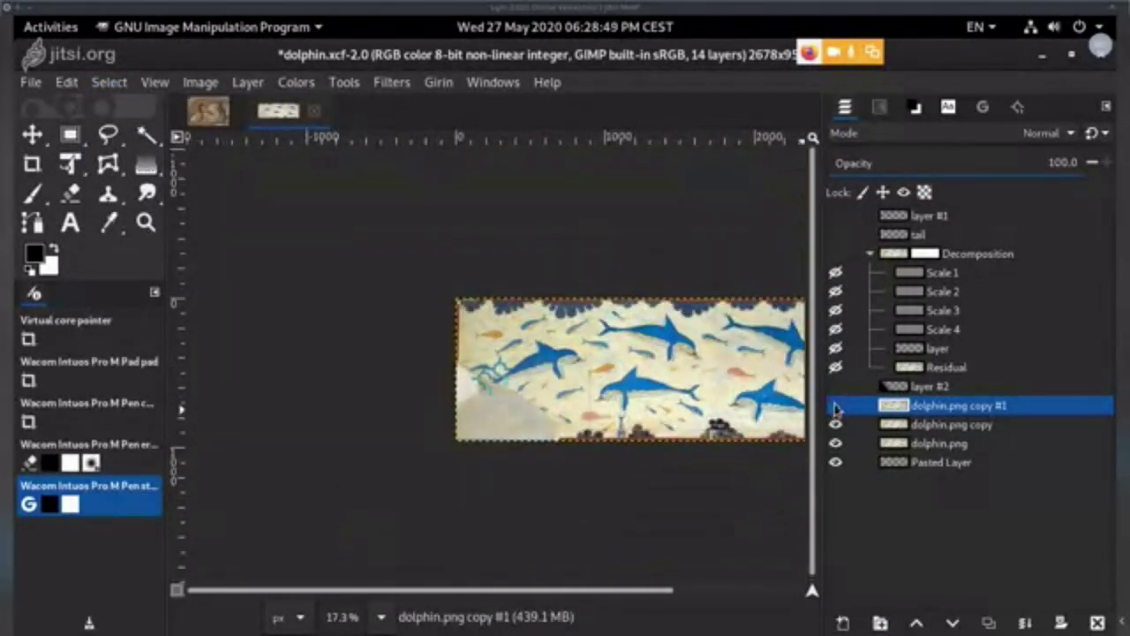
pyautogui.scroll(4, 542, 323)
pyautogui.scroll(-2, 537, 327)
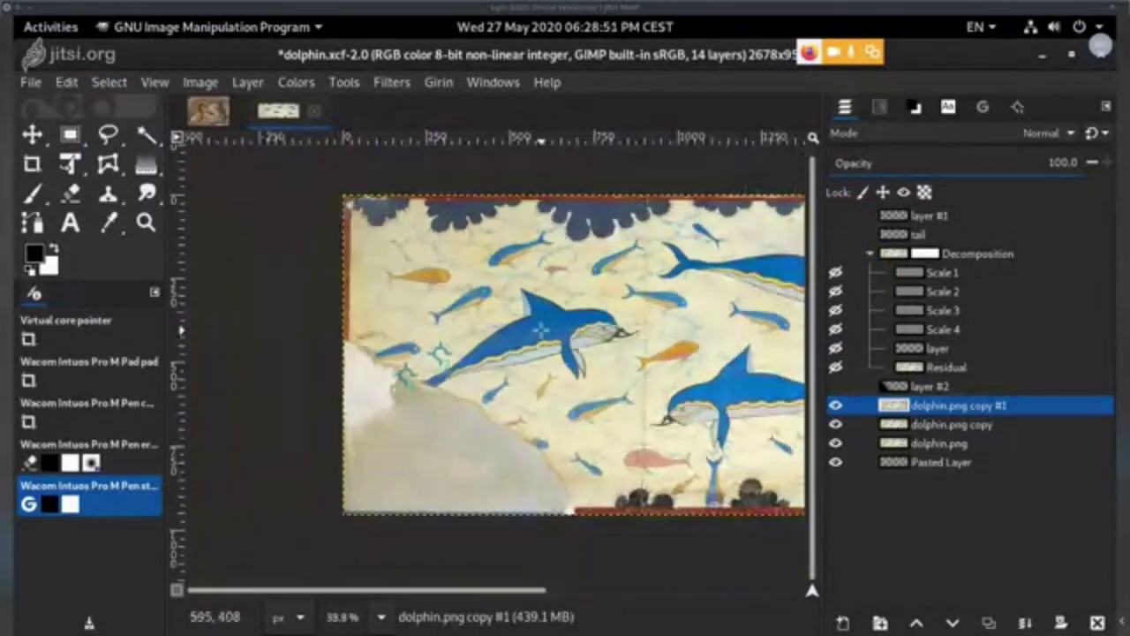
pyautogui.scroll(2, 488, 305)
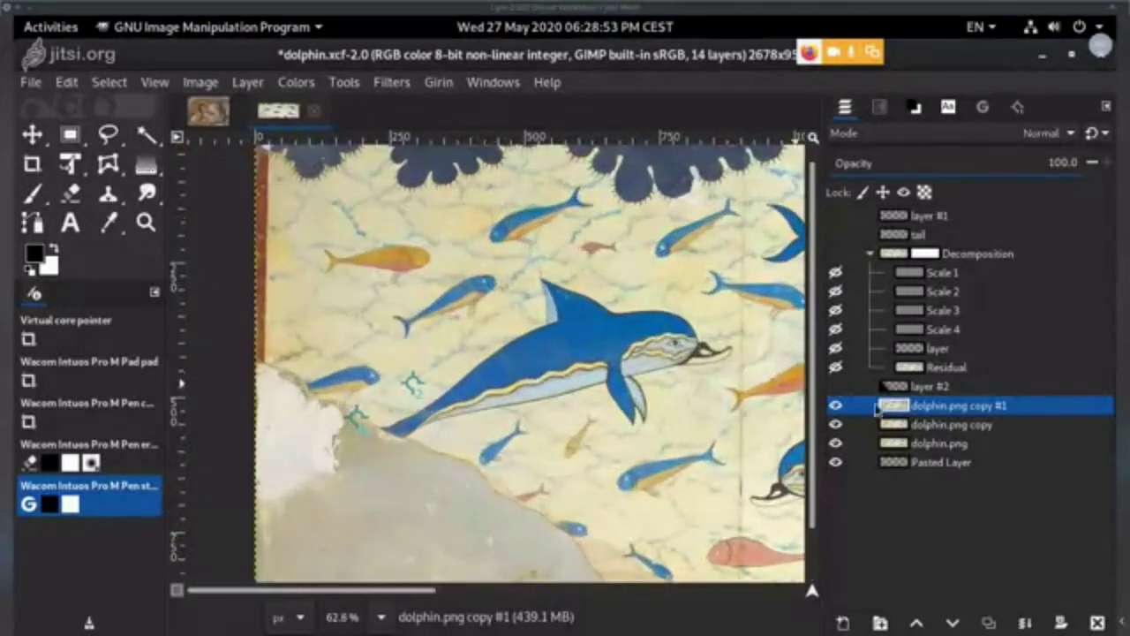
pyautogui.click(837, 407)
pyautogui.moveTo(587, 321); pyautogui.dragTo(611, 279)
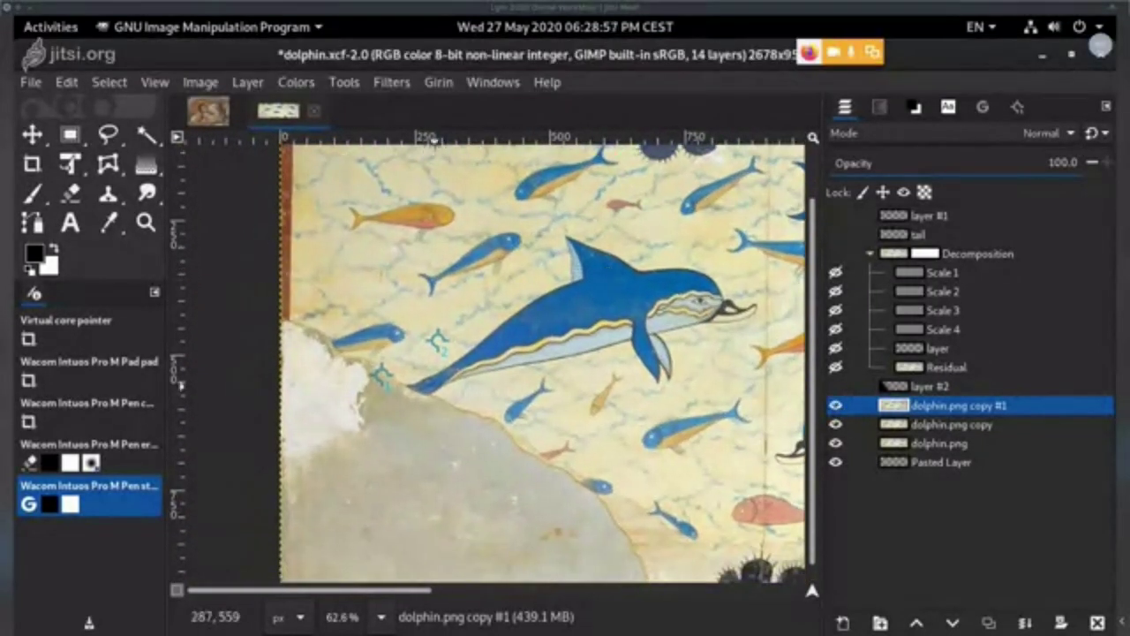
pyautogui.click(837, 408)
pyautogui.click(836, 408)
pyautogui.click(836, 408)
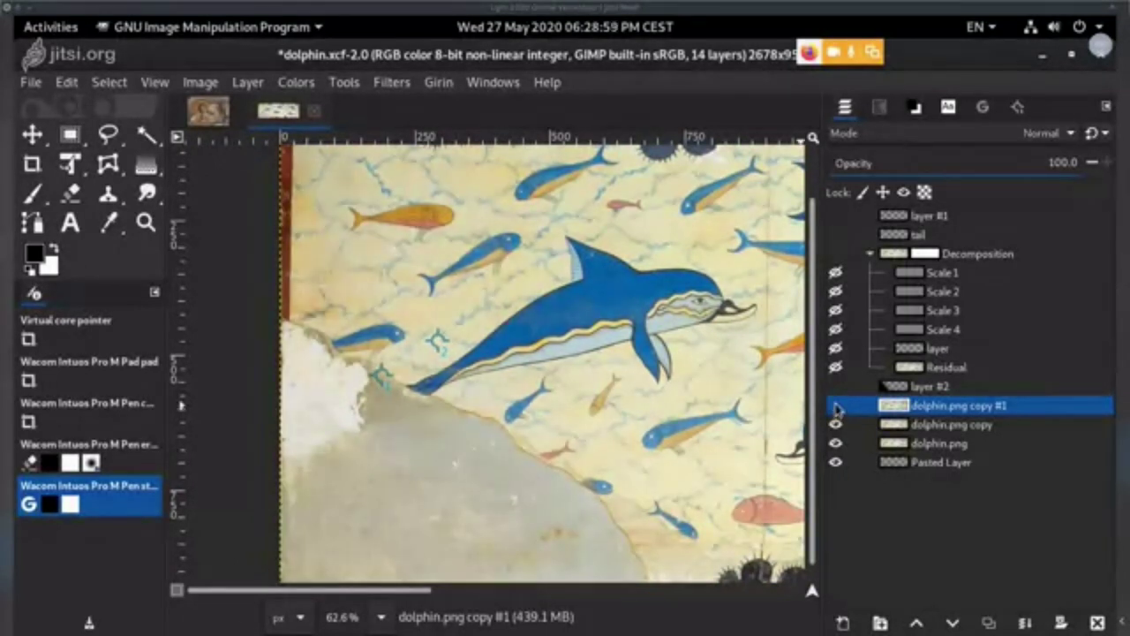
pyautogui.click(836, 407)
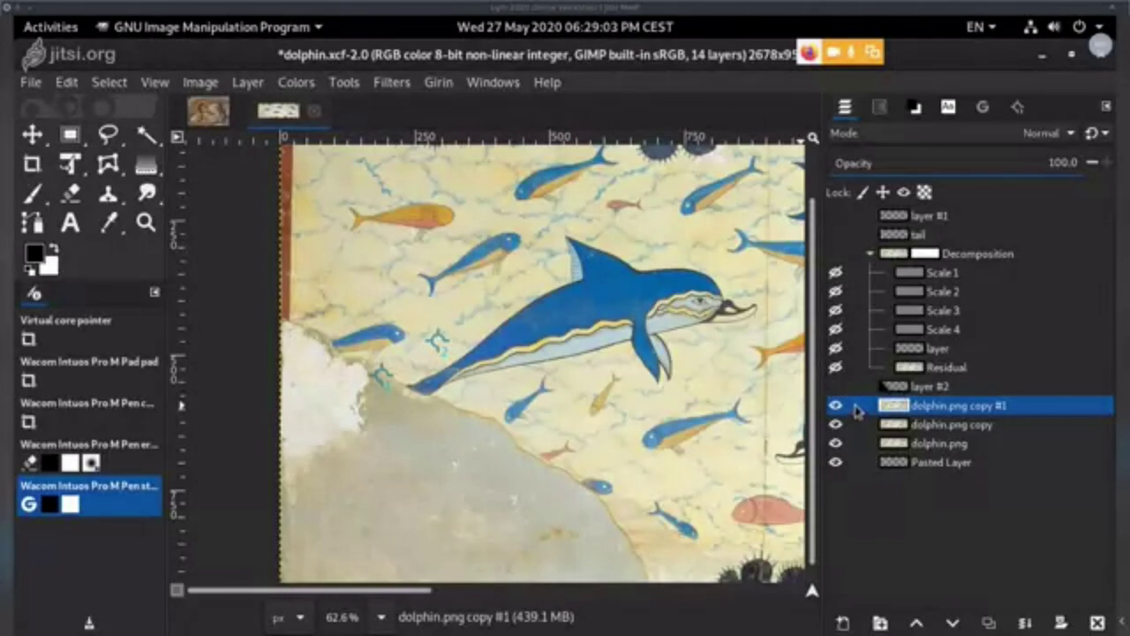
pyautogui.click(836, 406)
pyautogui.click(837, 407)
pyautogui.scroll(2, 531, 386)
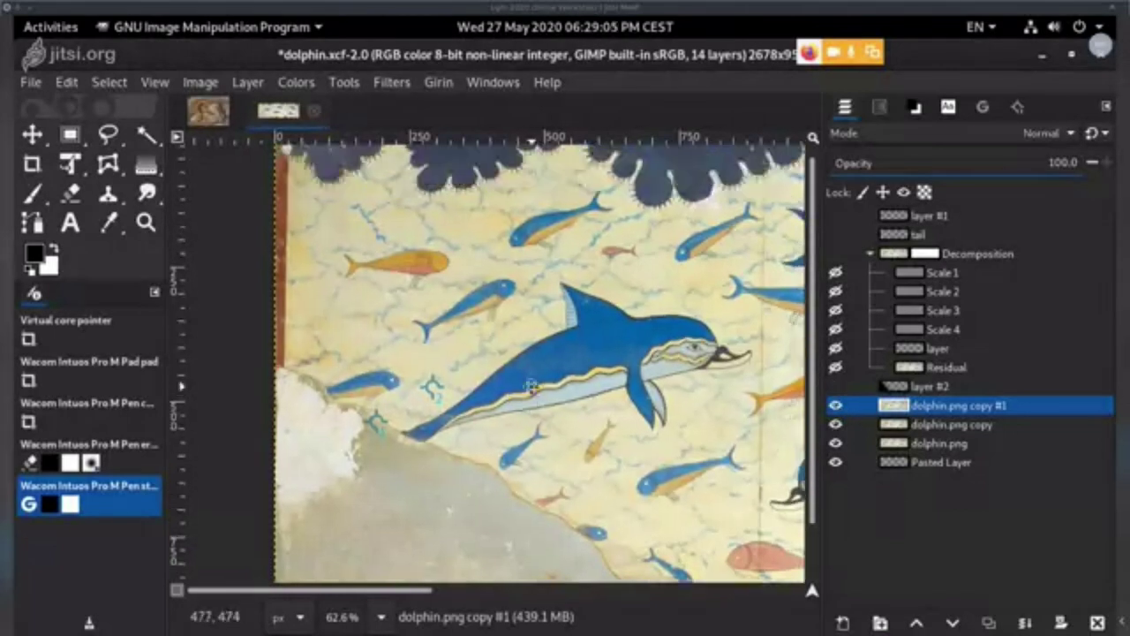
pyautogui.moveTo(531, 386); pyautogui.dragTo(525, 459)
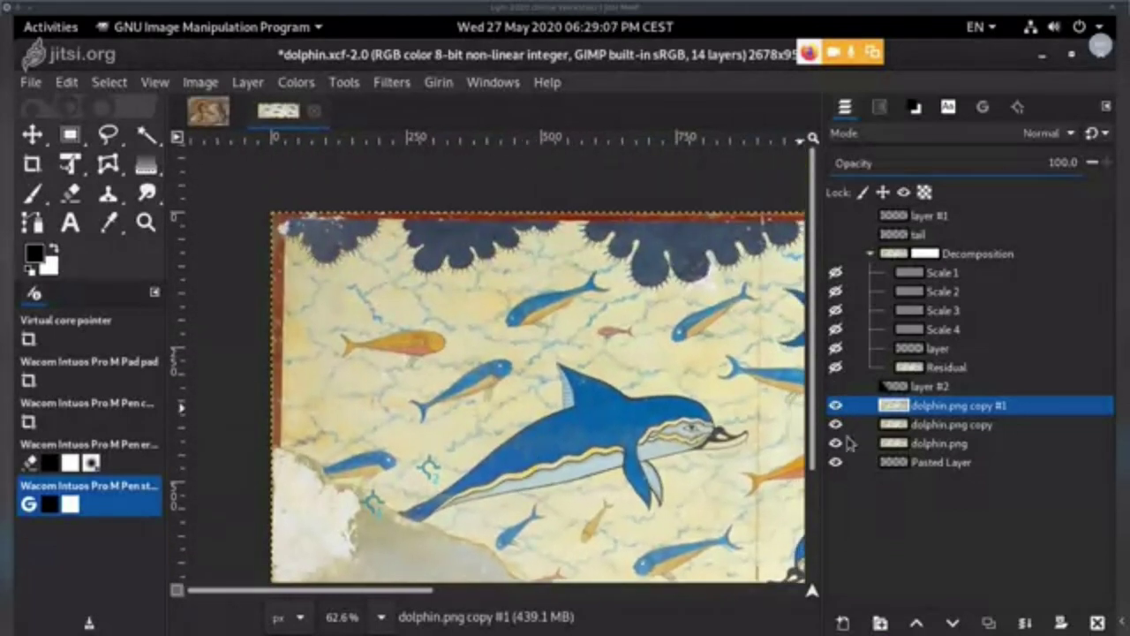
pyautogui.click(836, 407)
pyautogui.click(837, 406)
# - Show the black gradient on layer #2 again and delete that layer
pyautogui.click(837, 387)
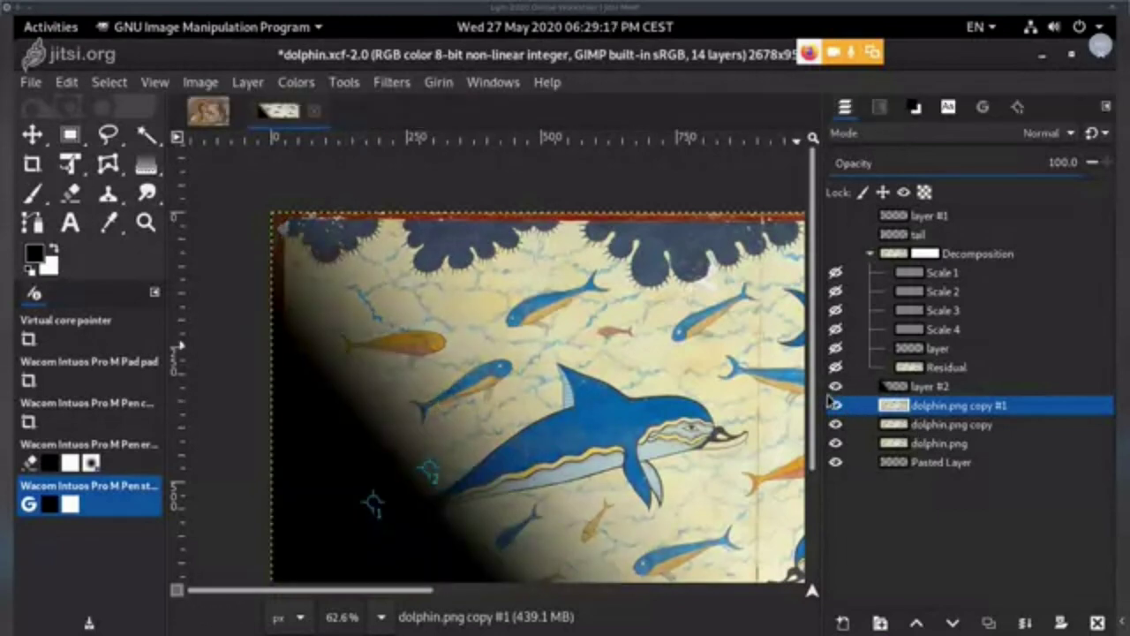
pyautogui.click(920, 389)
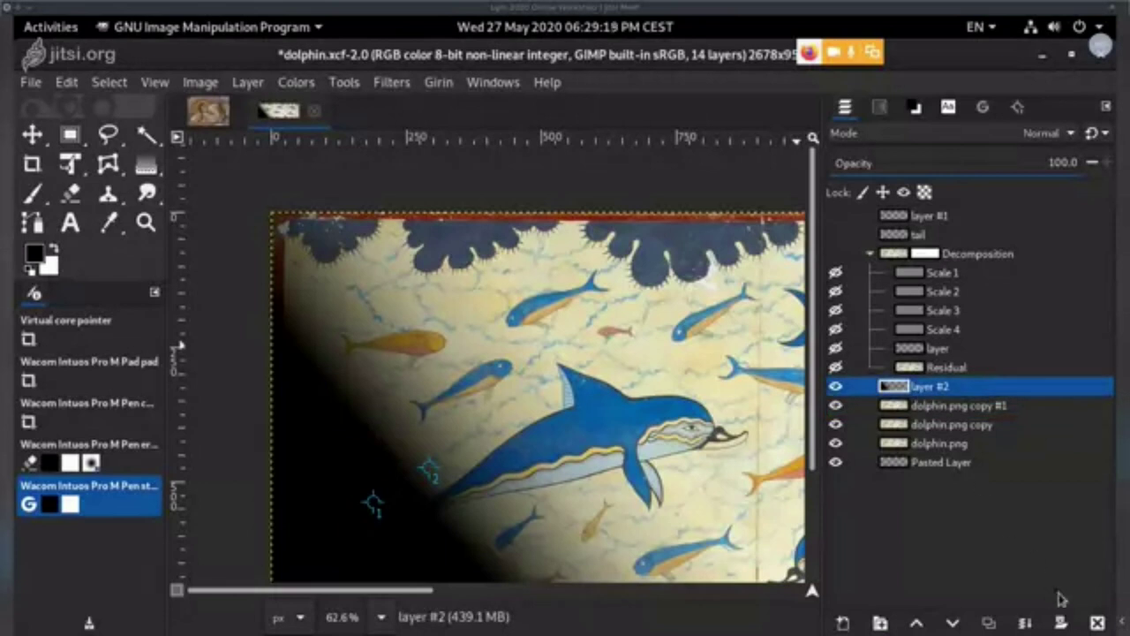
pyautogui.click(1098, 623)
# - Outline the fresco's left side with Free Select, using a straight diagonal edge from the upper-left corner past the grey damaged area
pyautogui.scroll(-3, 486, 362)
pyautogui.press('f')
pyautogui.click(322, 182)
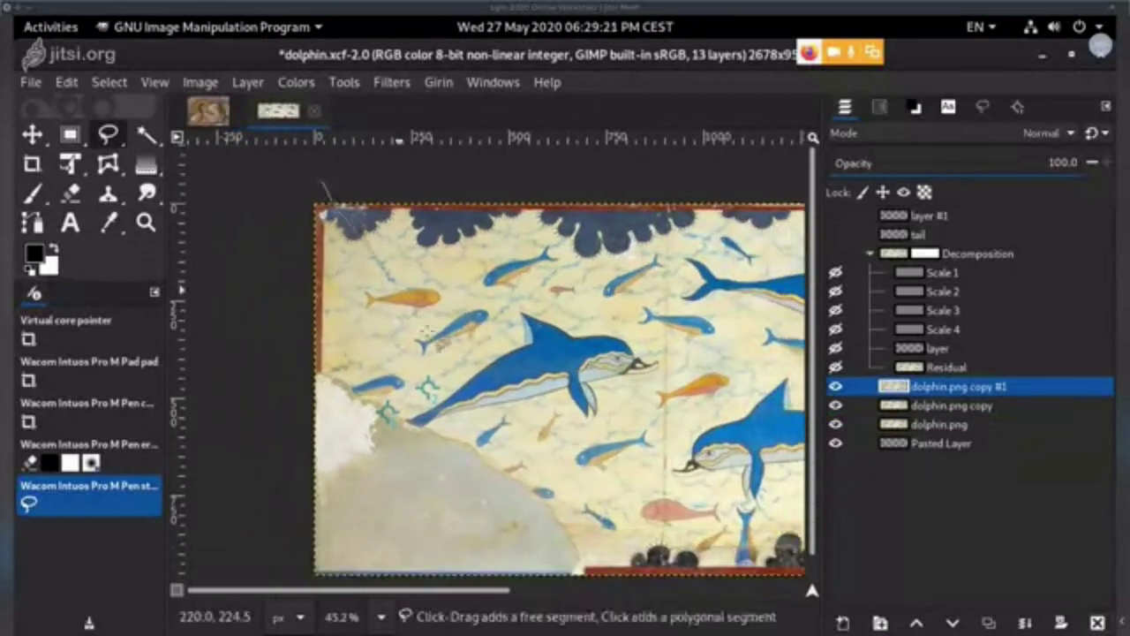
pyautogui.moveTo(502, 549); pyautogui.dragTo(250, 306)
pyautogui.press('Return')
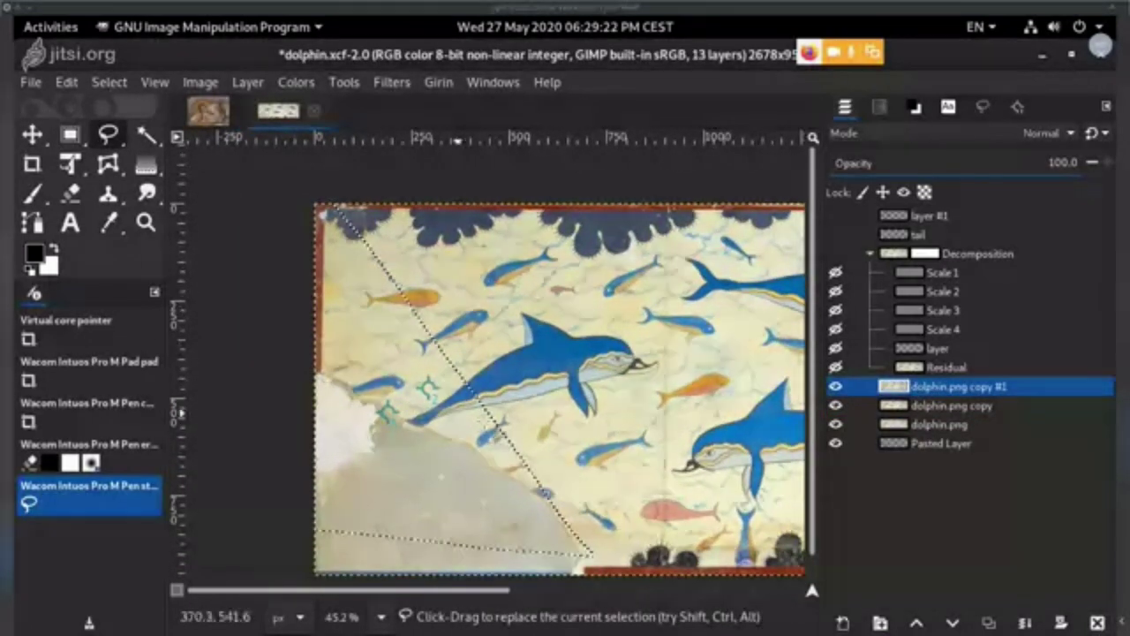
# - Hide dolphin.png copy #1 and make dolphin.png copy the active layer
pyautogui.click(921, 404)
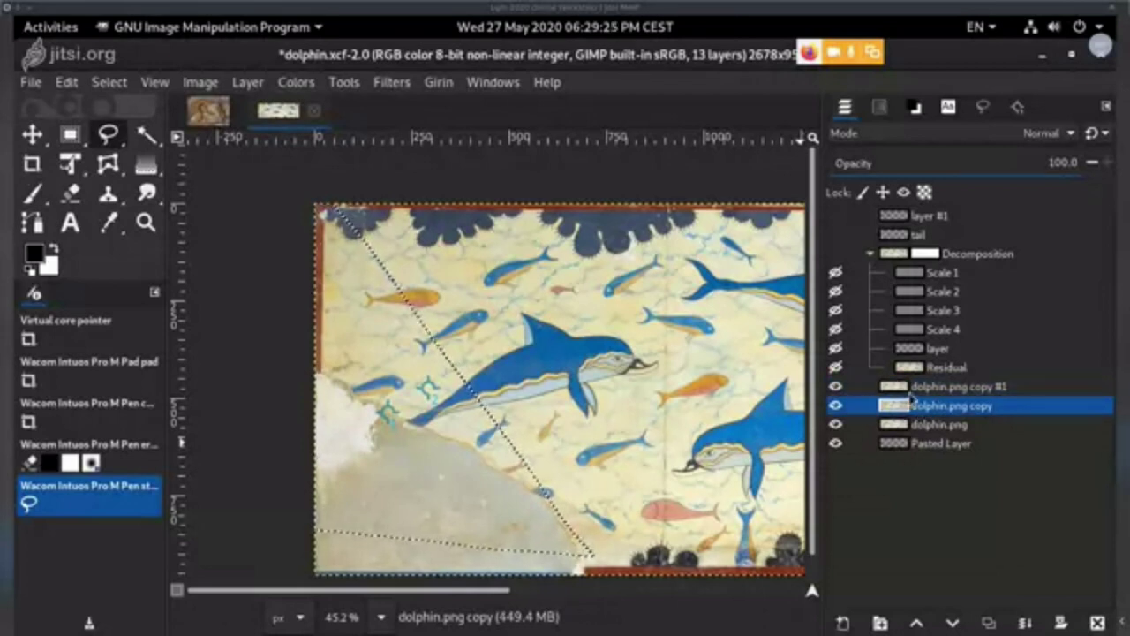
pyautogui.click(920, 391)
pyautogui.click(835, 386)
pyautogui.click(919, 406)
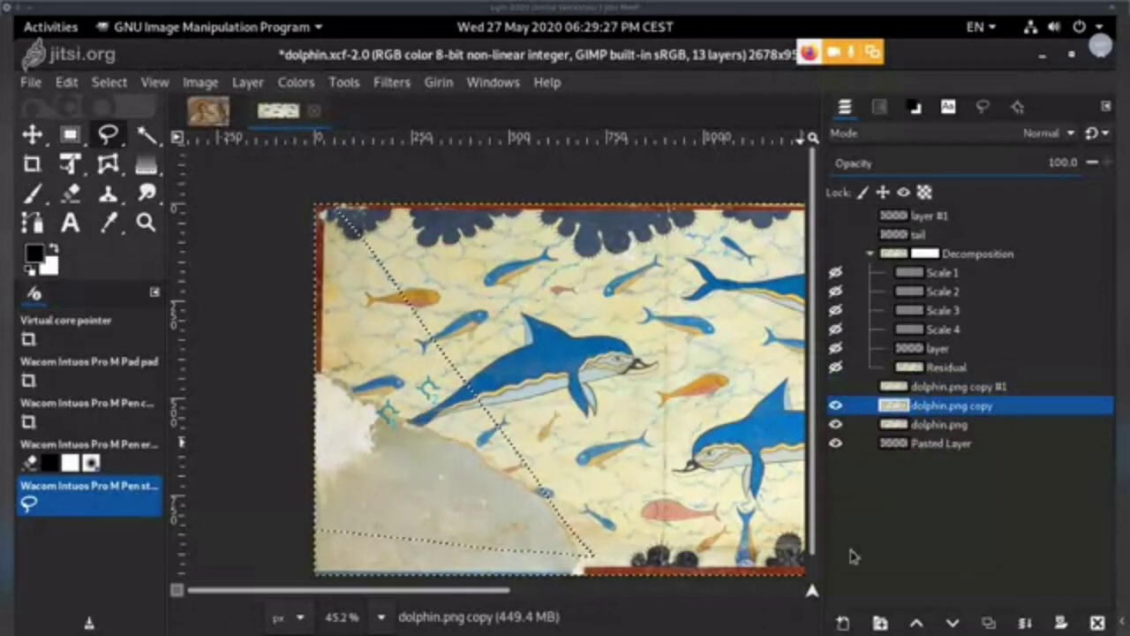
# - Apply Hue-Saturation to the selected area of dolphin.png copy with hue 1.7, lightness 1.5 and saturation -16.1
pyautogui.hotkey('ctrl', 'u')
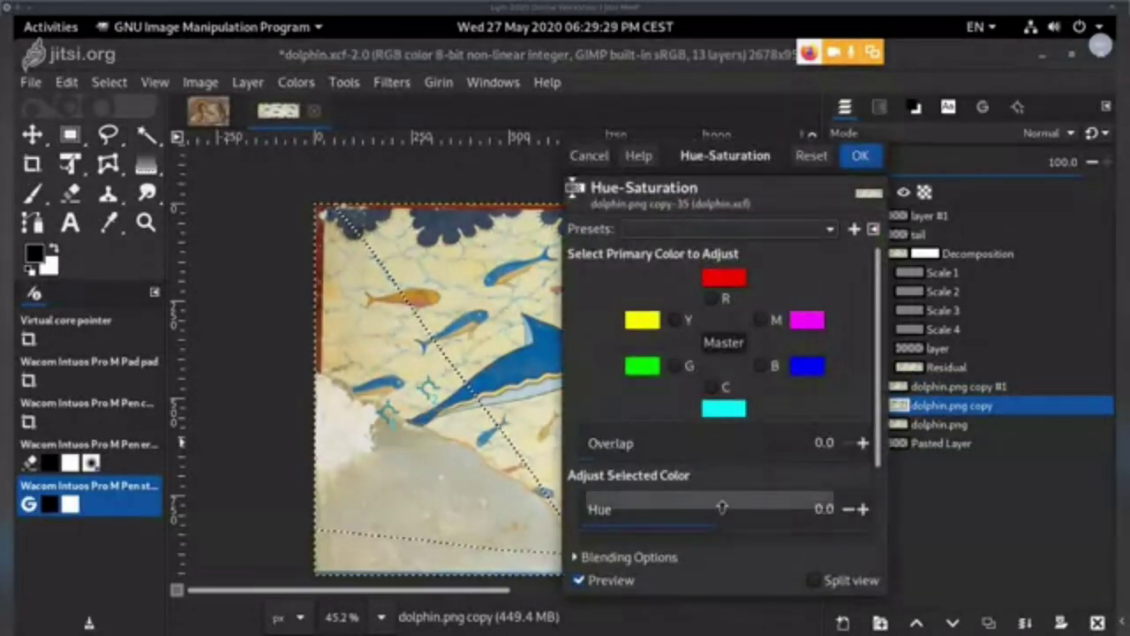
pyautogui.moveTo(707, 505); pyautogui.dragTo(713, 501)
pyautogui.moveTo(878, 459); pyautogui.dragTo(880, 518)
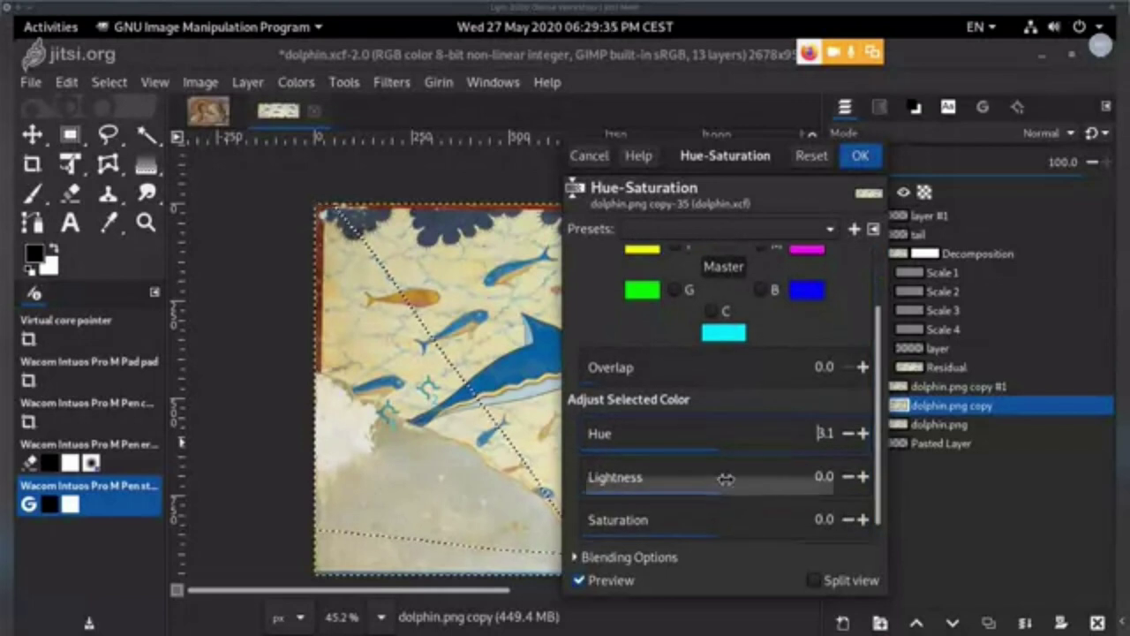
pyautogui.moveTo(725, 478); pyautogui.dragTo(735, 479)
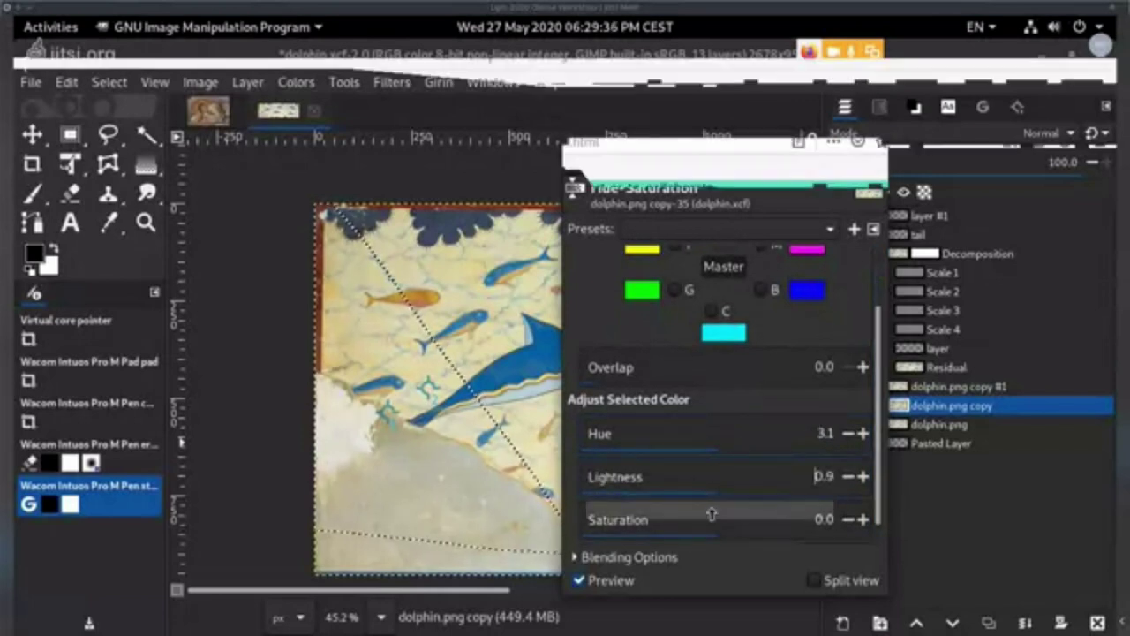
pyautogui.moveTo(712, 515); pyautogui.dragTo(688, 509)
pyautogui.moveTo(737, 480); pyautogui.dragTo(715, 435)
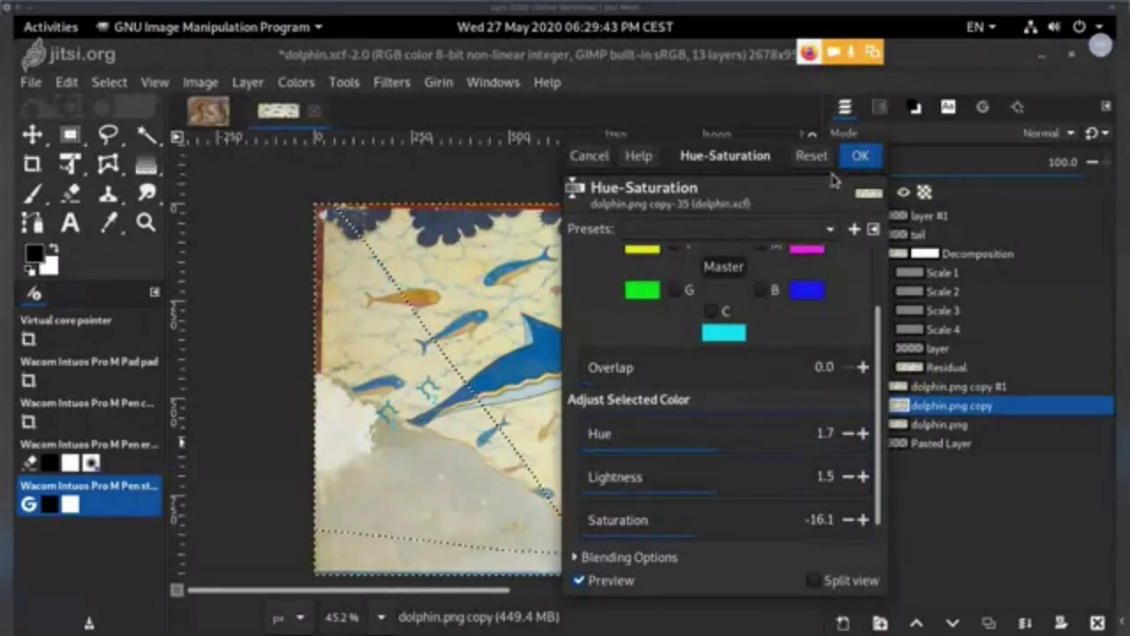
pyautogui.click(858, 156)
# - Activate Free Select and bring up its tool options to check the Feather edges setting
pyautogui.scroll(4, 455, 294)
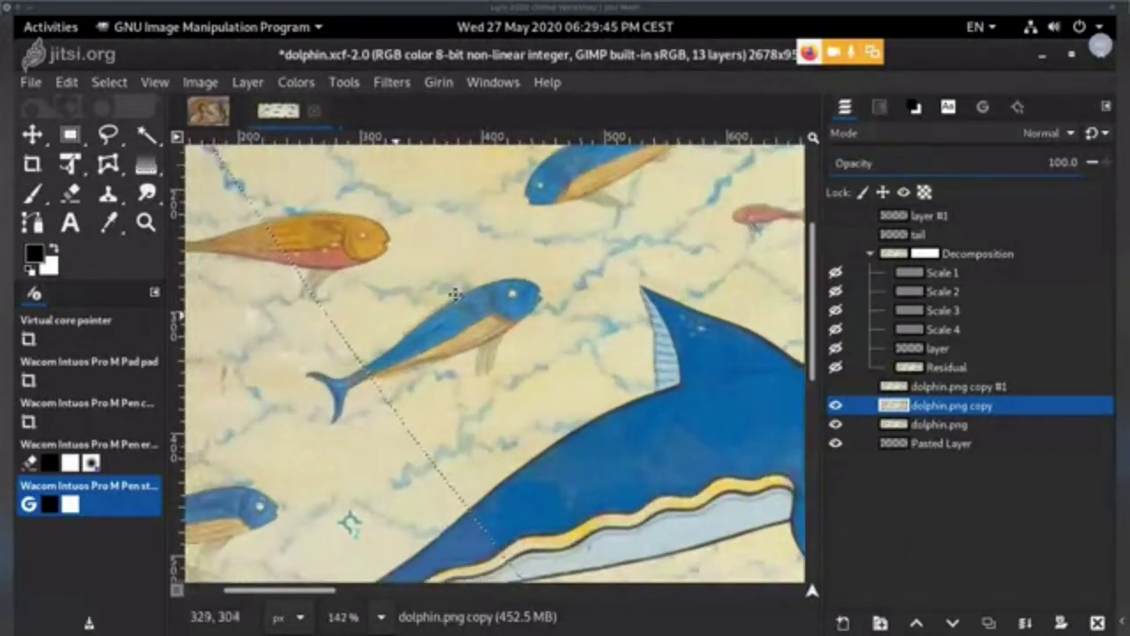
pyautogui.moveTo(456, 294); pyautogui.dragTo(605, 262)
pyautogui.moveTo(491, 263); pyautogui.dragTo(597, 449)
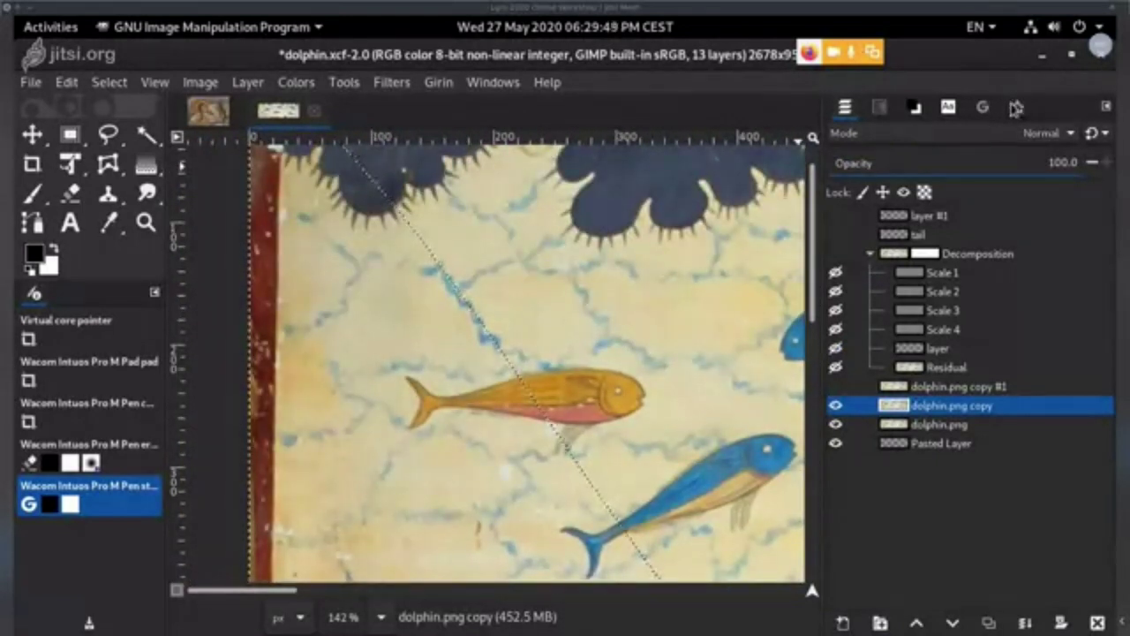
pyautogui.click(1016, 109)
pyautogui.click(845, 107)
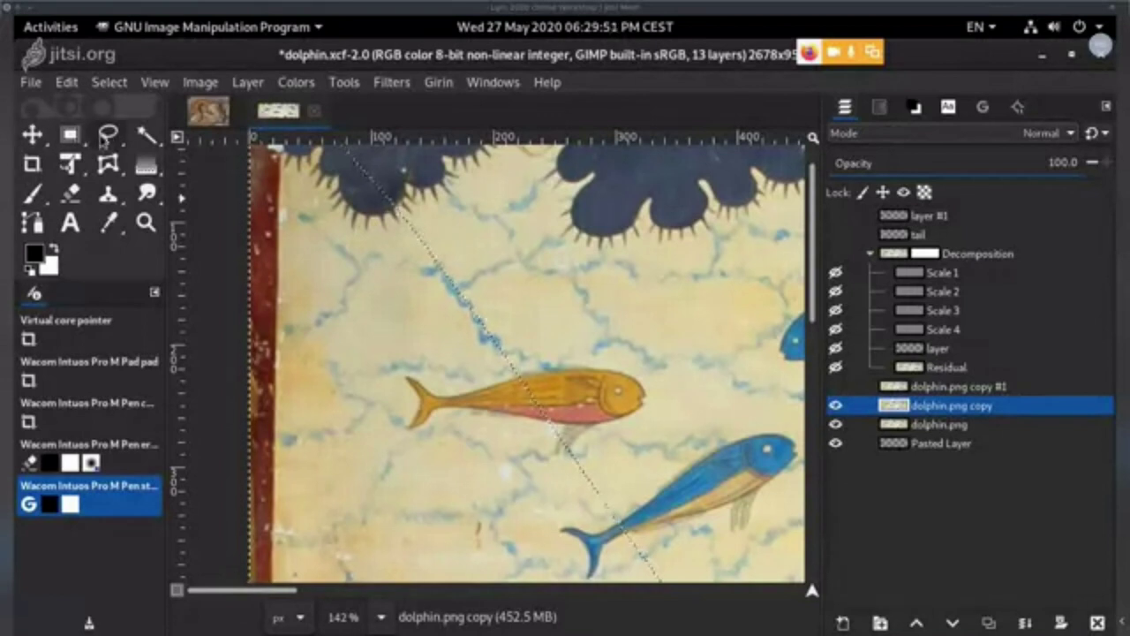
pyautogui.click(105, 137)
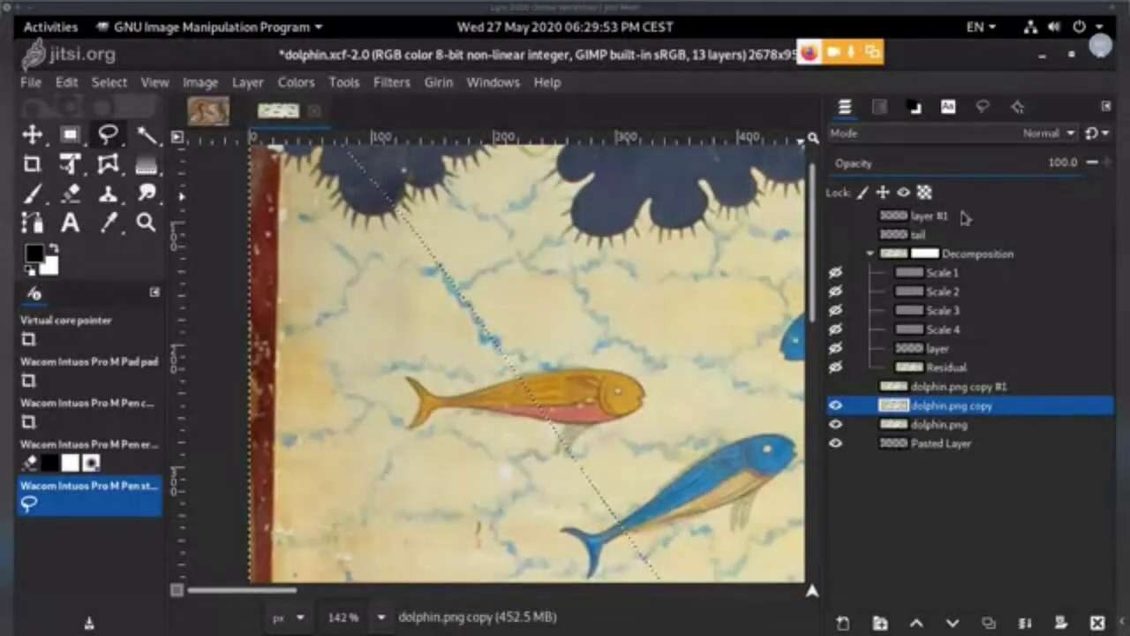
pyautogui.click(983, 107)
pyautogui.click(838, 195)
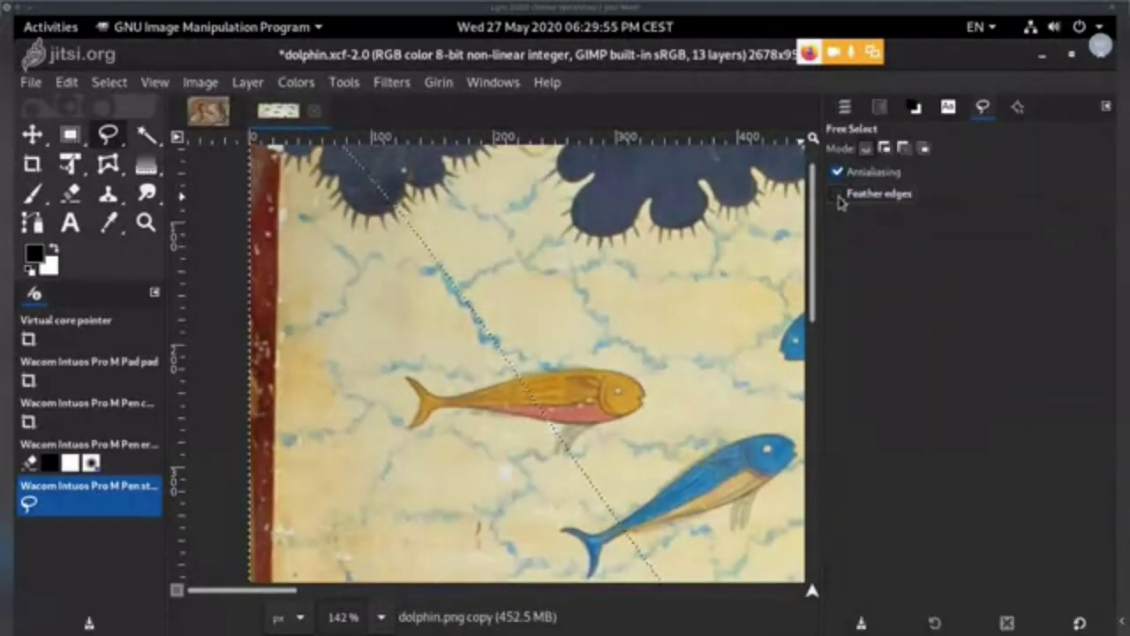
# - Replace the selection with a new Free Select outline of the fresco's left side, its diagonal edge crossing the orange and blue fish
pyautogui.scroll(-3, 438, 274)
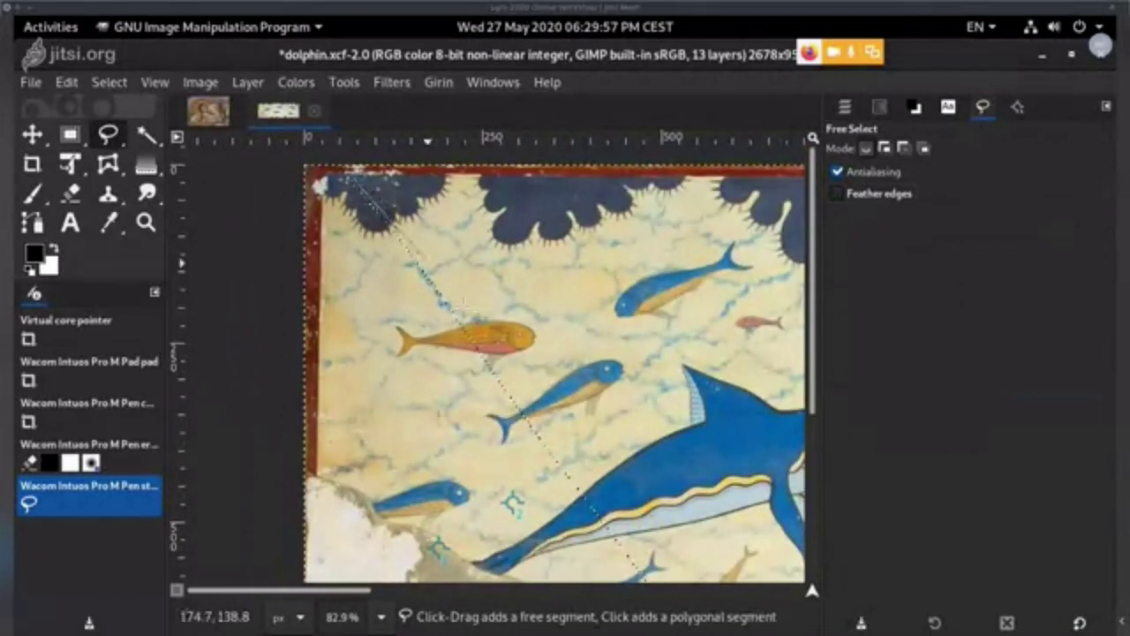
pyautogui.moveTo(462, 303); pyautogui.dragTo(685, 568)
pyautogui.moveTo(649, 519); pyautogui.dragTo(634, 366)
pyautogui.moveTo(714, 523)
pyautogui.mouseDown()
pyautogui.moveTo(200, 422)
pyautogui.moveTo(201, 222)
pyautogui.mouseUp()
pyautogui.press('Return')
pyautogui.moveTo(435, 282); pyautogui.dragTo(419, 388)
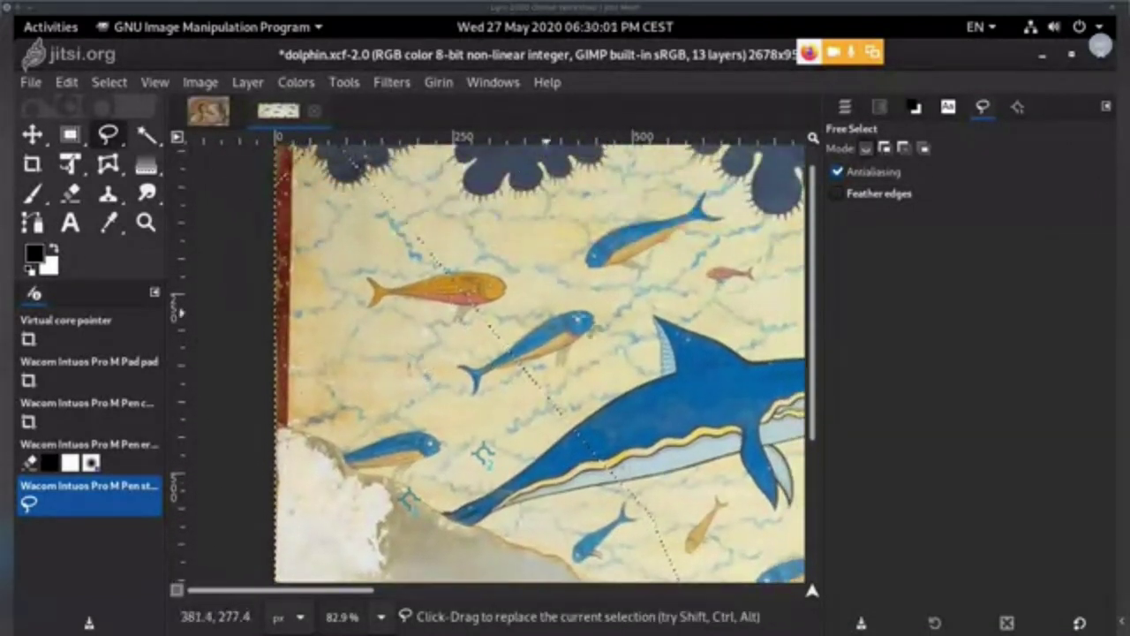
# - Apply Hue-Saturation to the selected area of dolphin.png copy with hue -13.7, and clear the selection
pyautogui.click(844, 106)
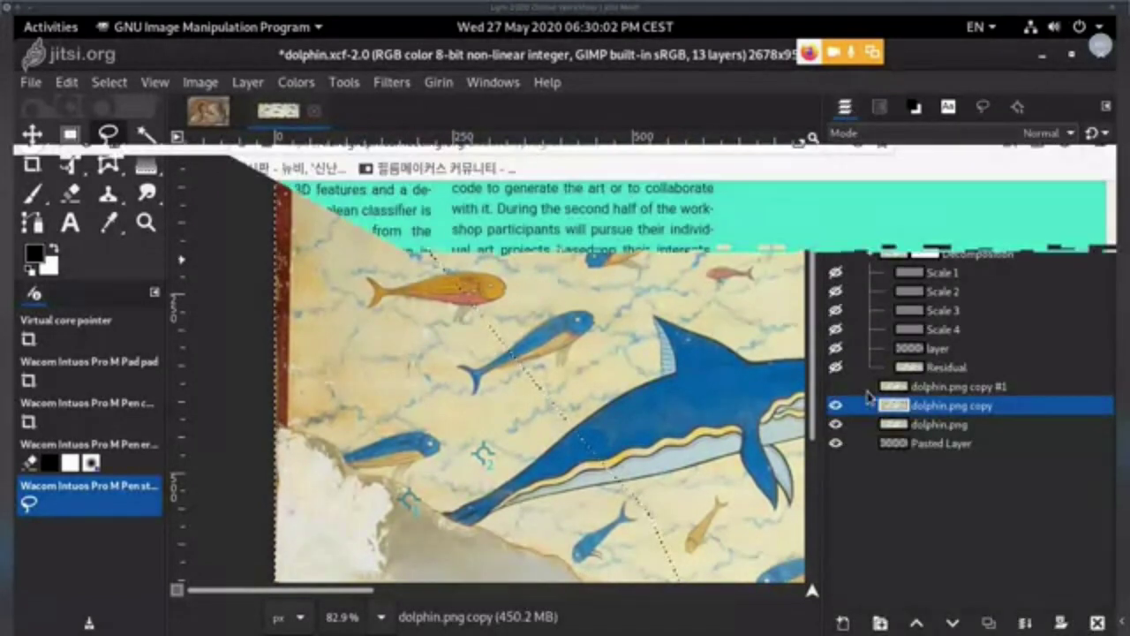
pyautogui.hotkey('ctrl', 'u')
pyautogui.click(707, 500)
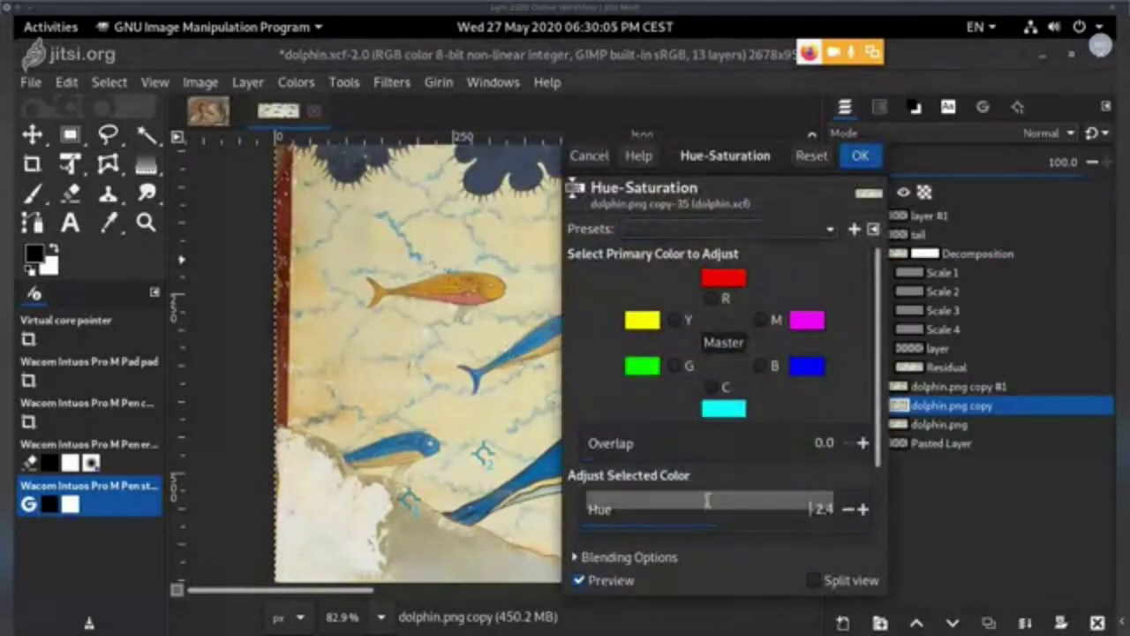
pyautogui.moveTo(708, 500); pyautogui.dragTo(701, 503)
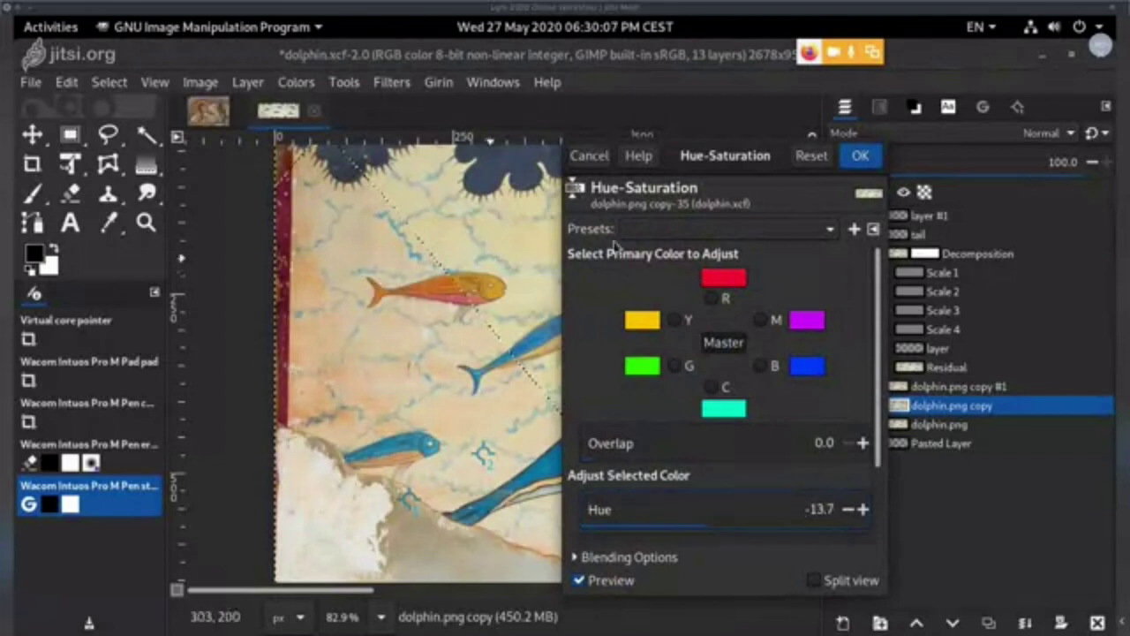
pyautogui.click(860, 156)
# - Hide dolphin.png copy, show dolphin.png copy #1 and make it the active layer
pyautogui.scroll(2, 417, 242)
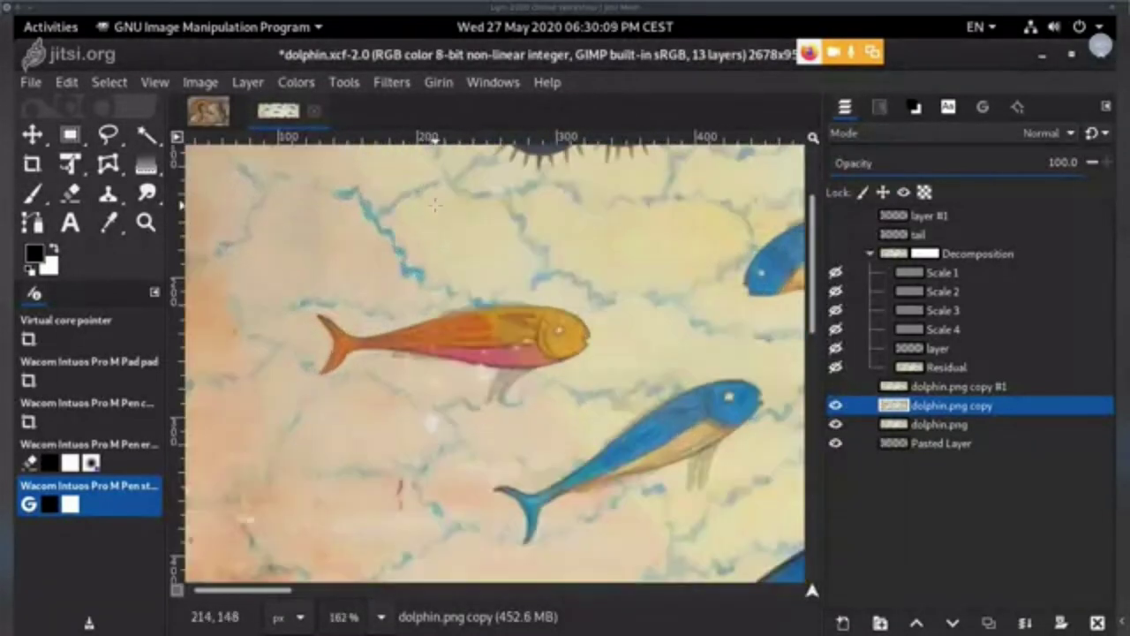
pyautogui.moveTo(460, 227); pyautogui.dragTo(510, 283)
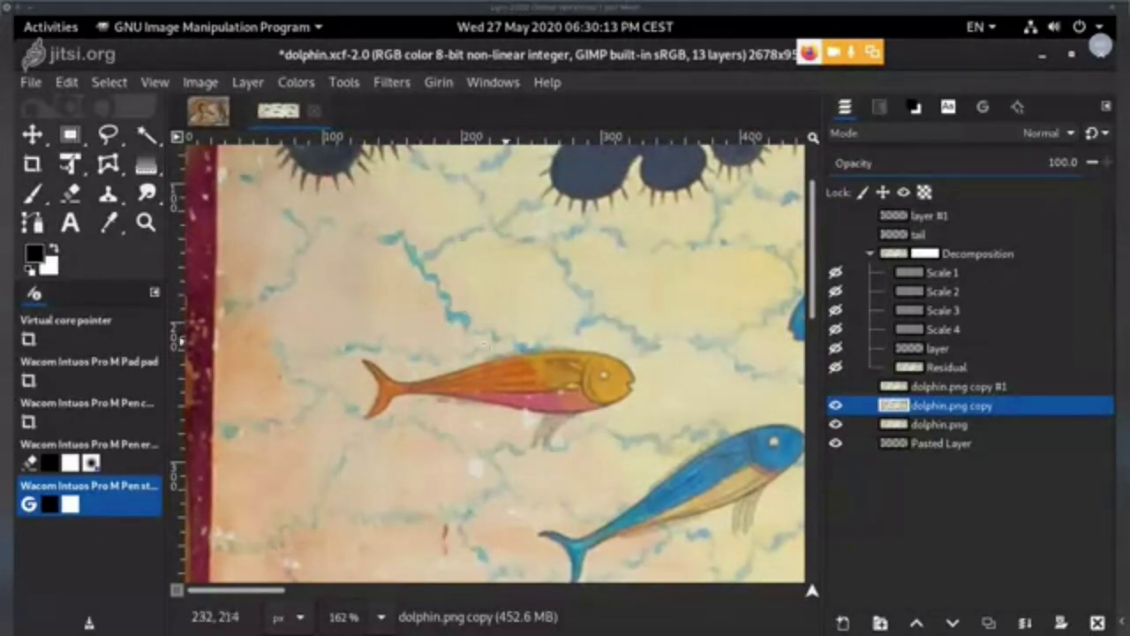
pyautogui.scroll(-1, 507, 288)
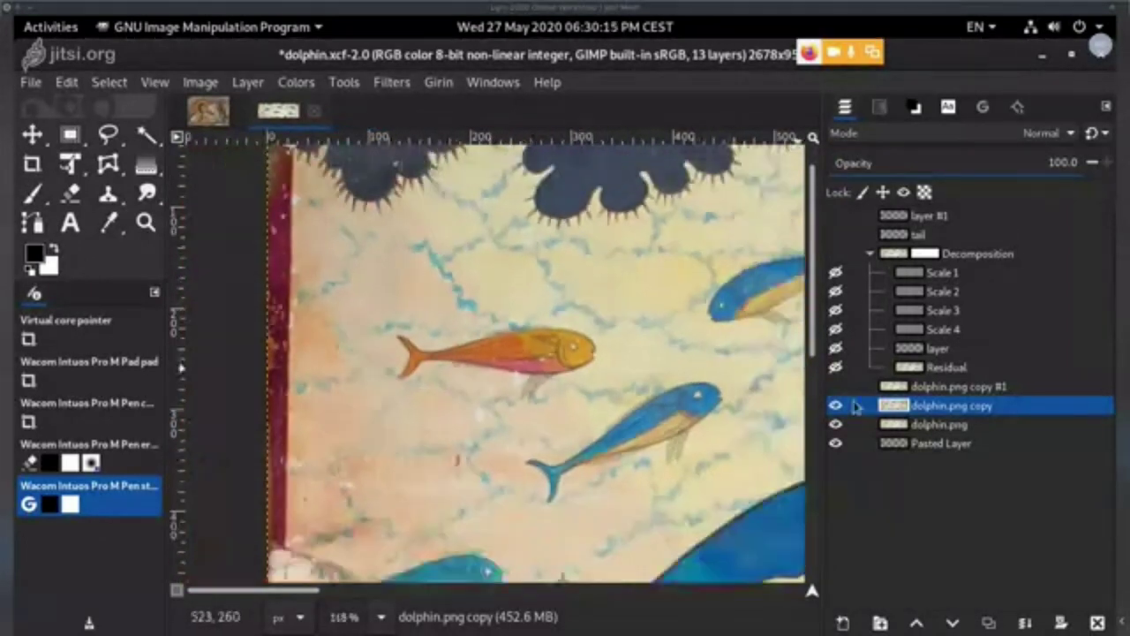
pyautogui.click(835, 405)
pyautogui.click(836, 387)
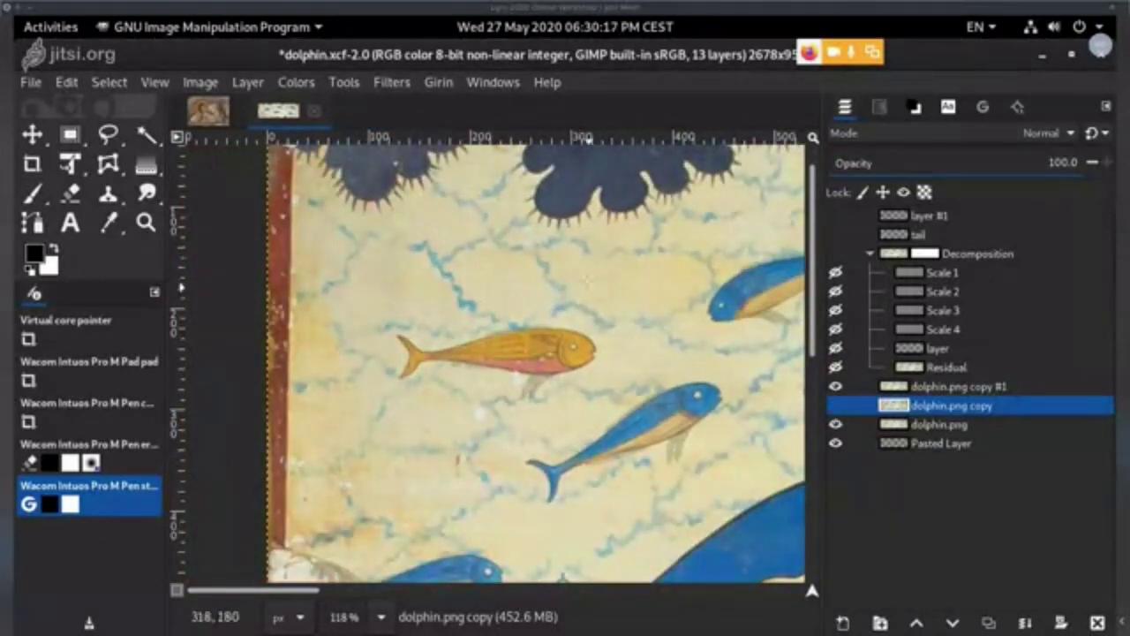
pyautogui.scroll(-4, 600, 292)
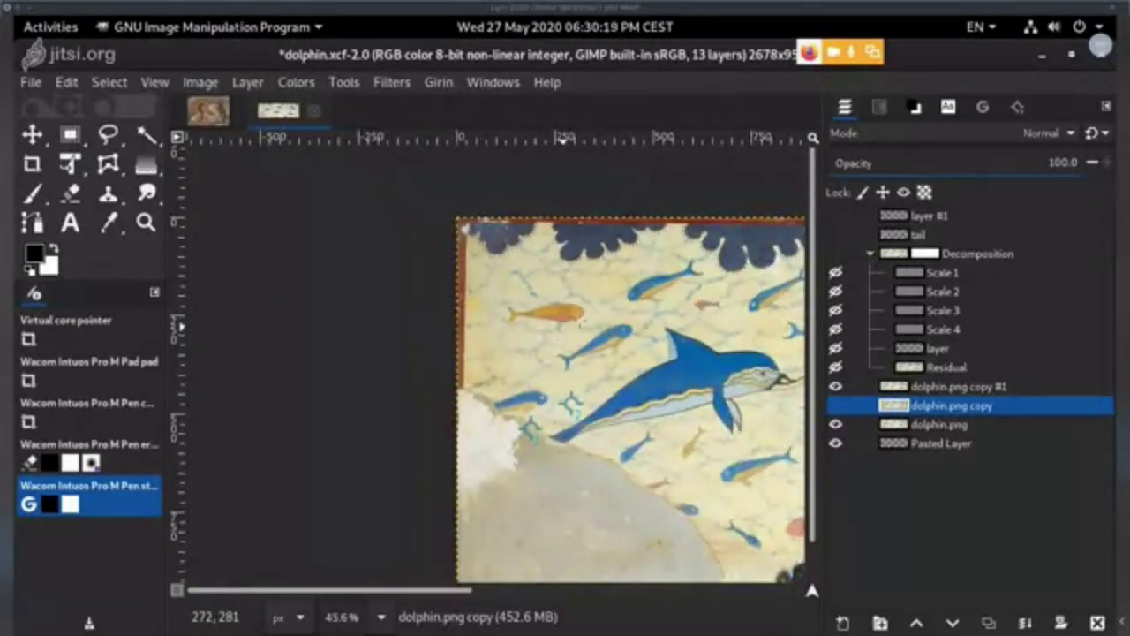
pyautogui.click(956, 387)
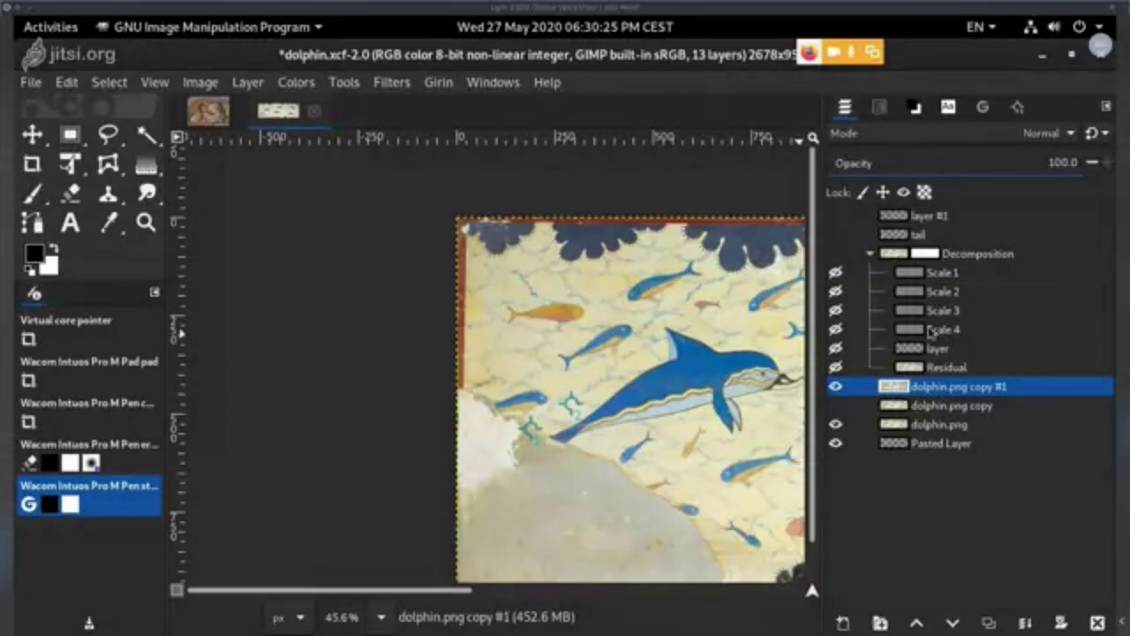
pyautogui.moveTo(622, 394); pyautogui.dragTo(393, 346)
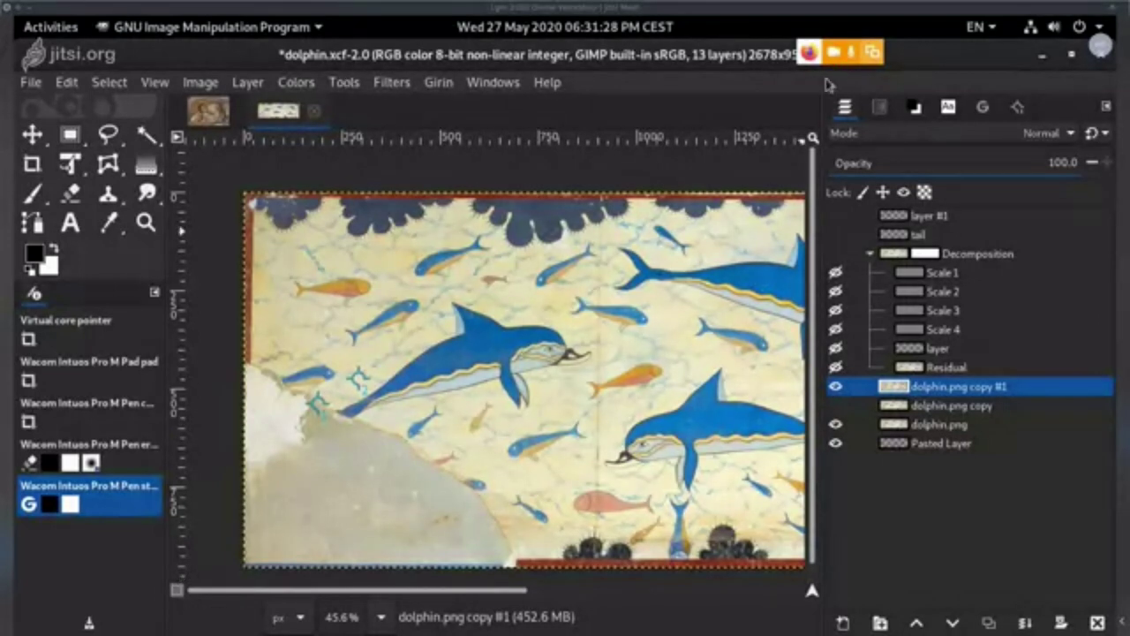
# - Switch to the Firefox window with the Libre Graphics Meeting program and bring up the Church of Saint Panteleimon Wikipedia page
pyautogui.press('super')
pyautogui.click(667, 283)
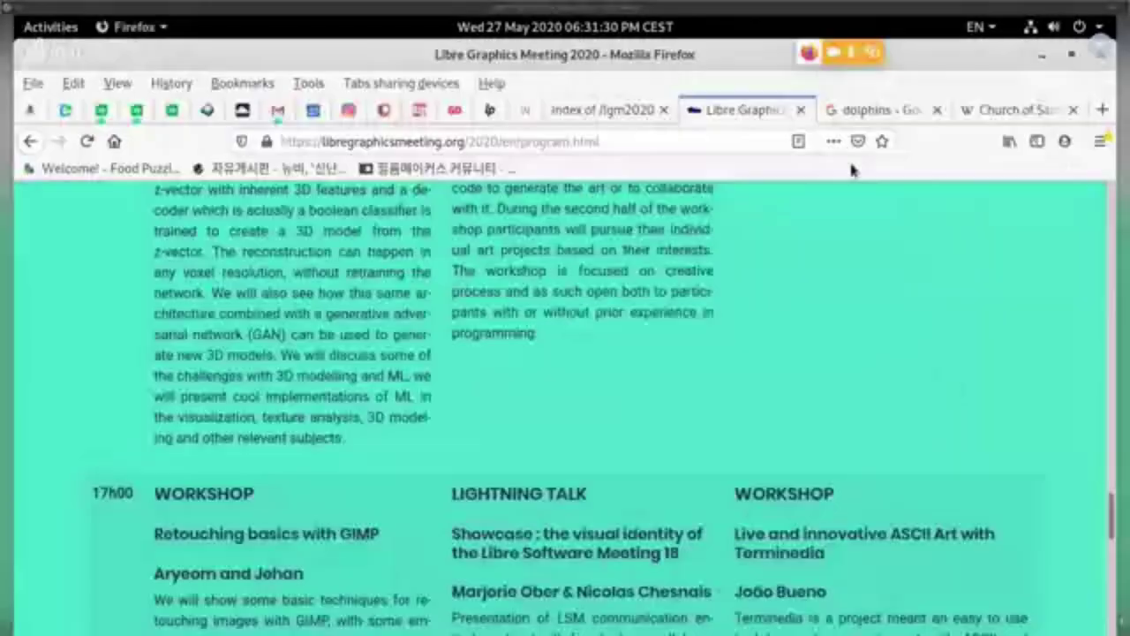
pyautogui.click(1017, 109)
# - Switch to the Firefox window with the Jitsi Meet workshop call and toggle off the screen sharing
pyautogui.press('super')
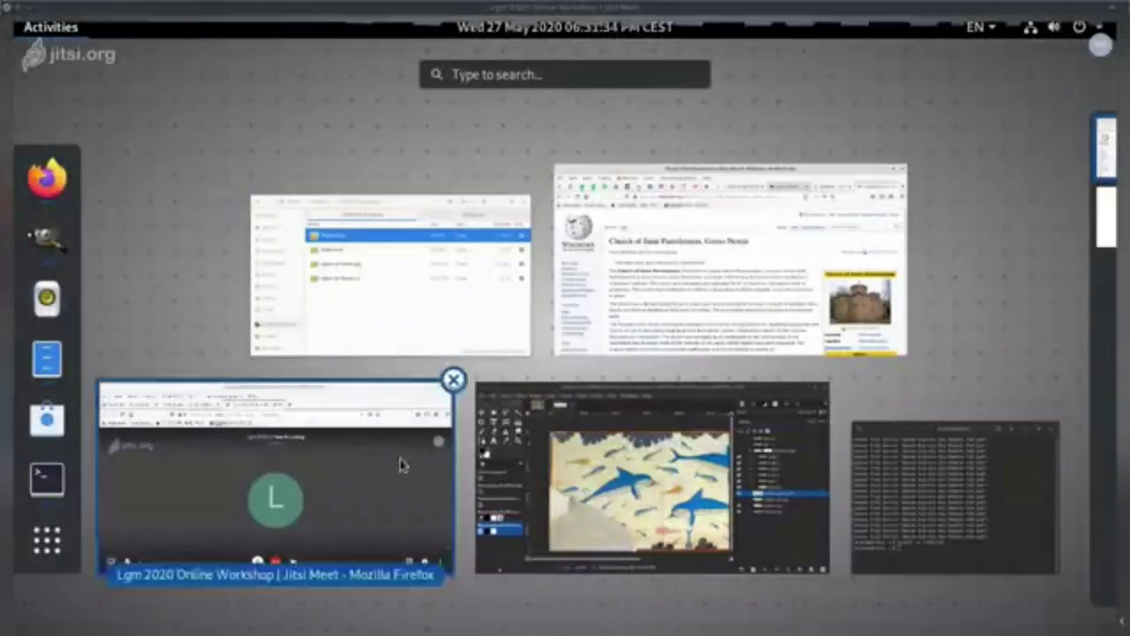
pyautogui.click(395, 463)
pyautogui.click(42, 597)
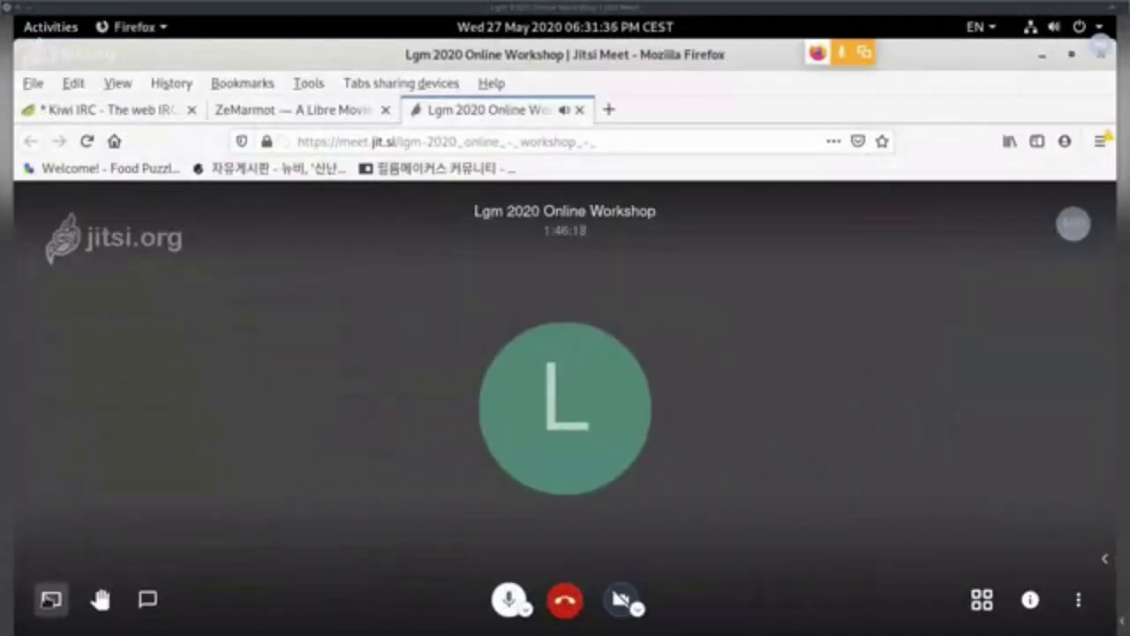